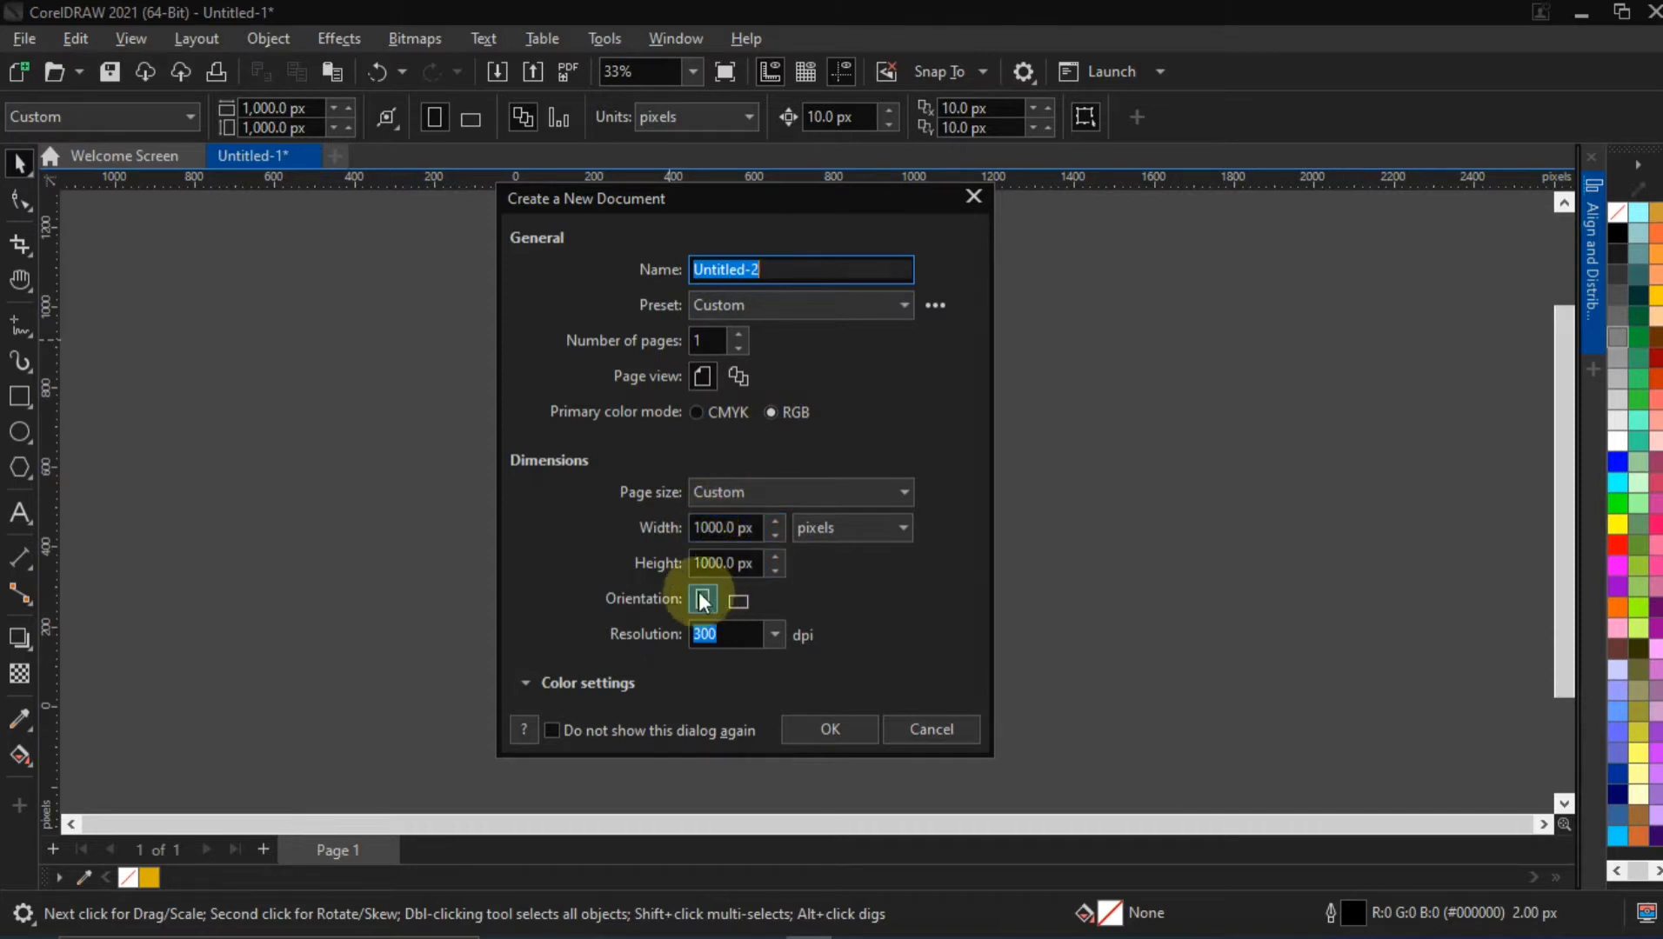
Create a new 1000 × 1000 px document in RGB mode at 300 dpi
click(738, 600)
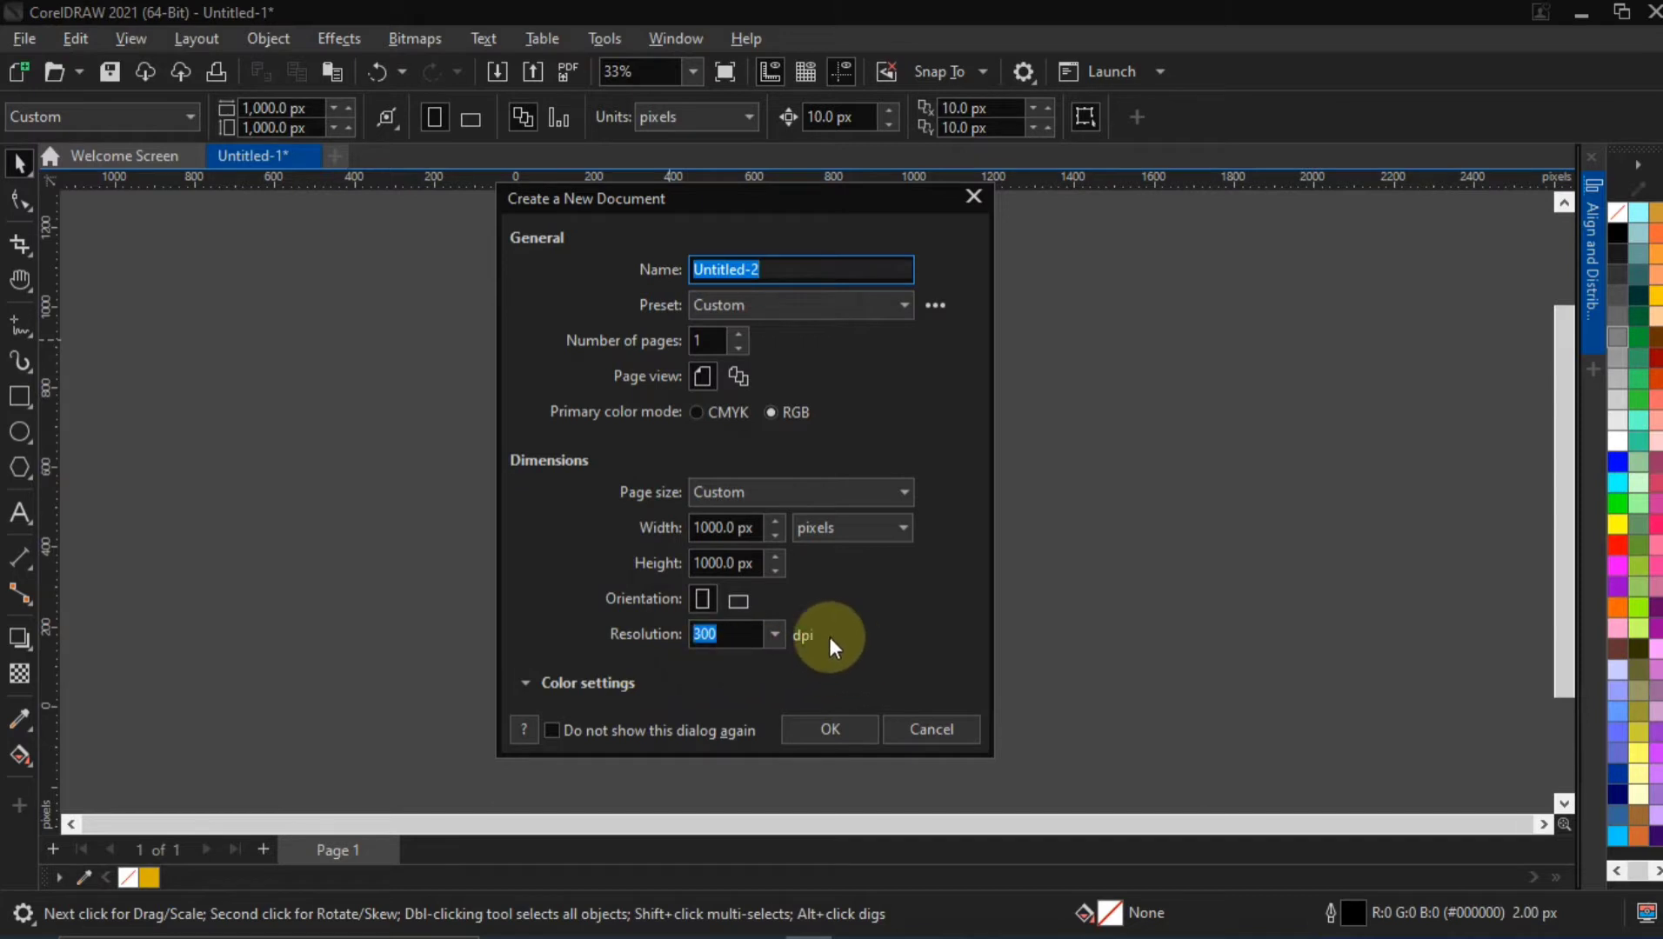
click(800, 729)
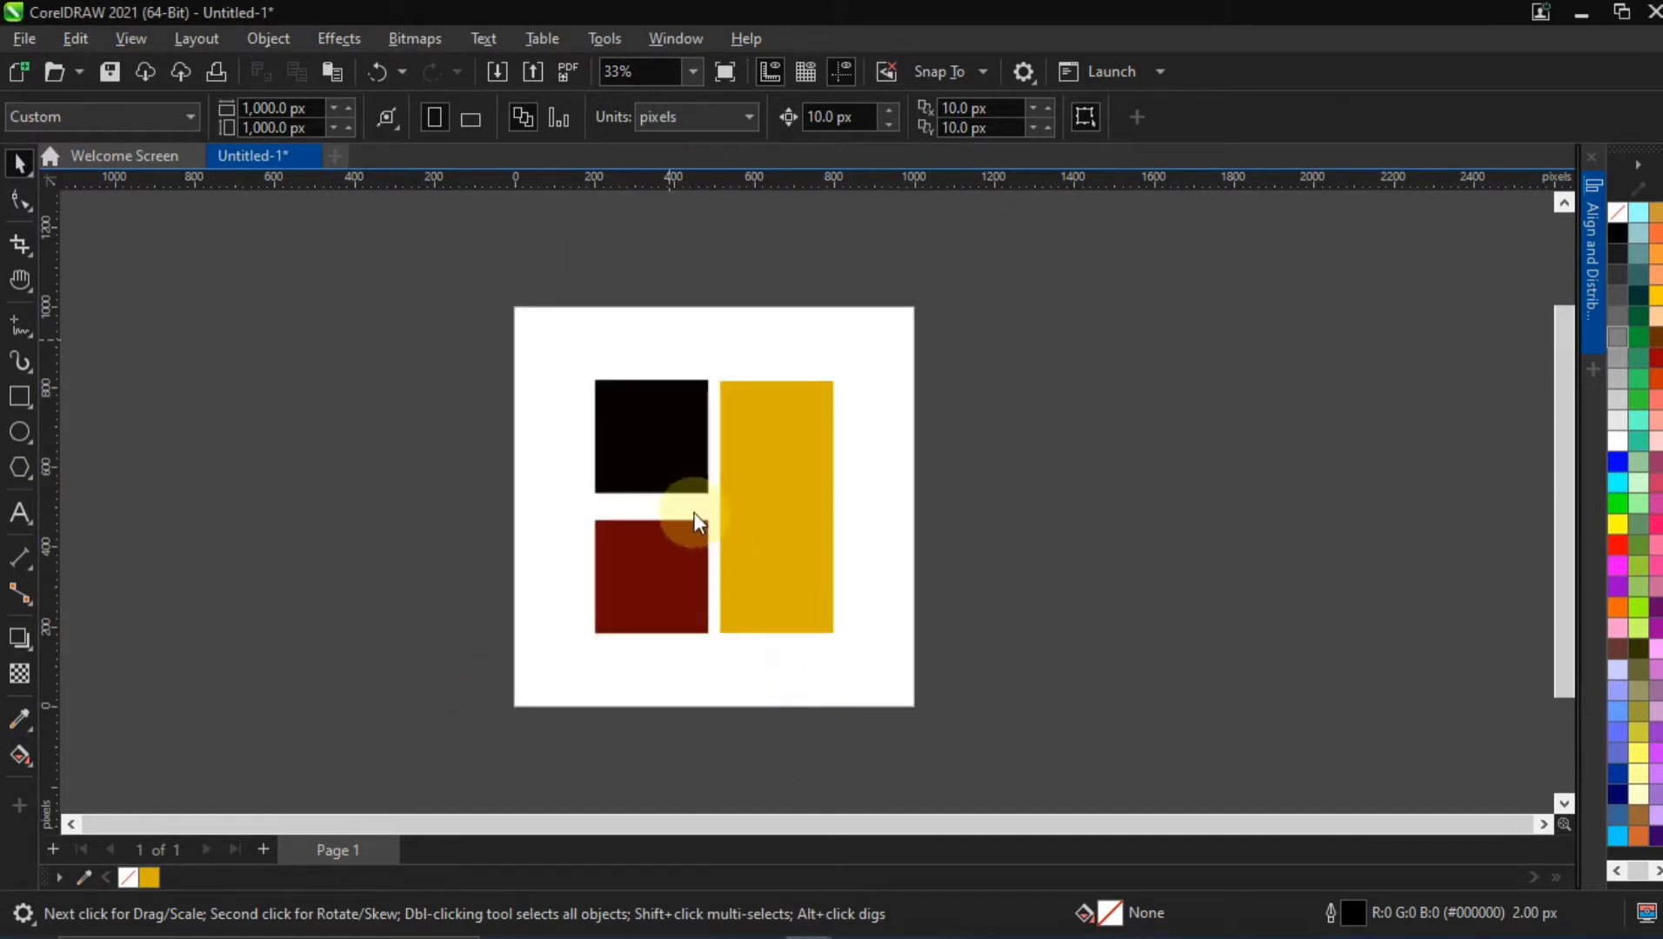
Draw a rectangle about 915 × 894 px in the empty area beside the page
scroll(784, 470, down, 2)
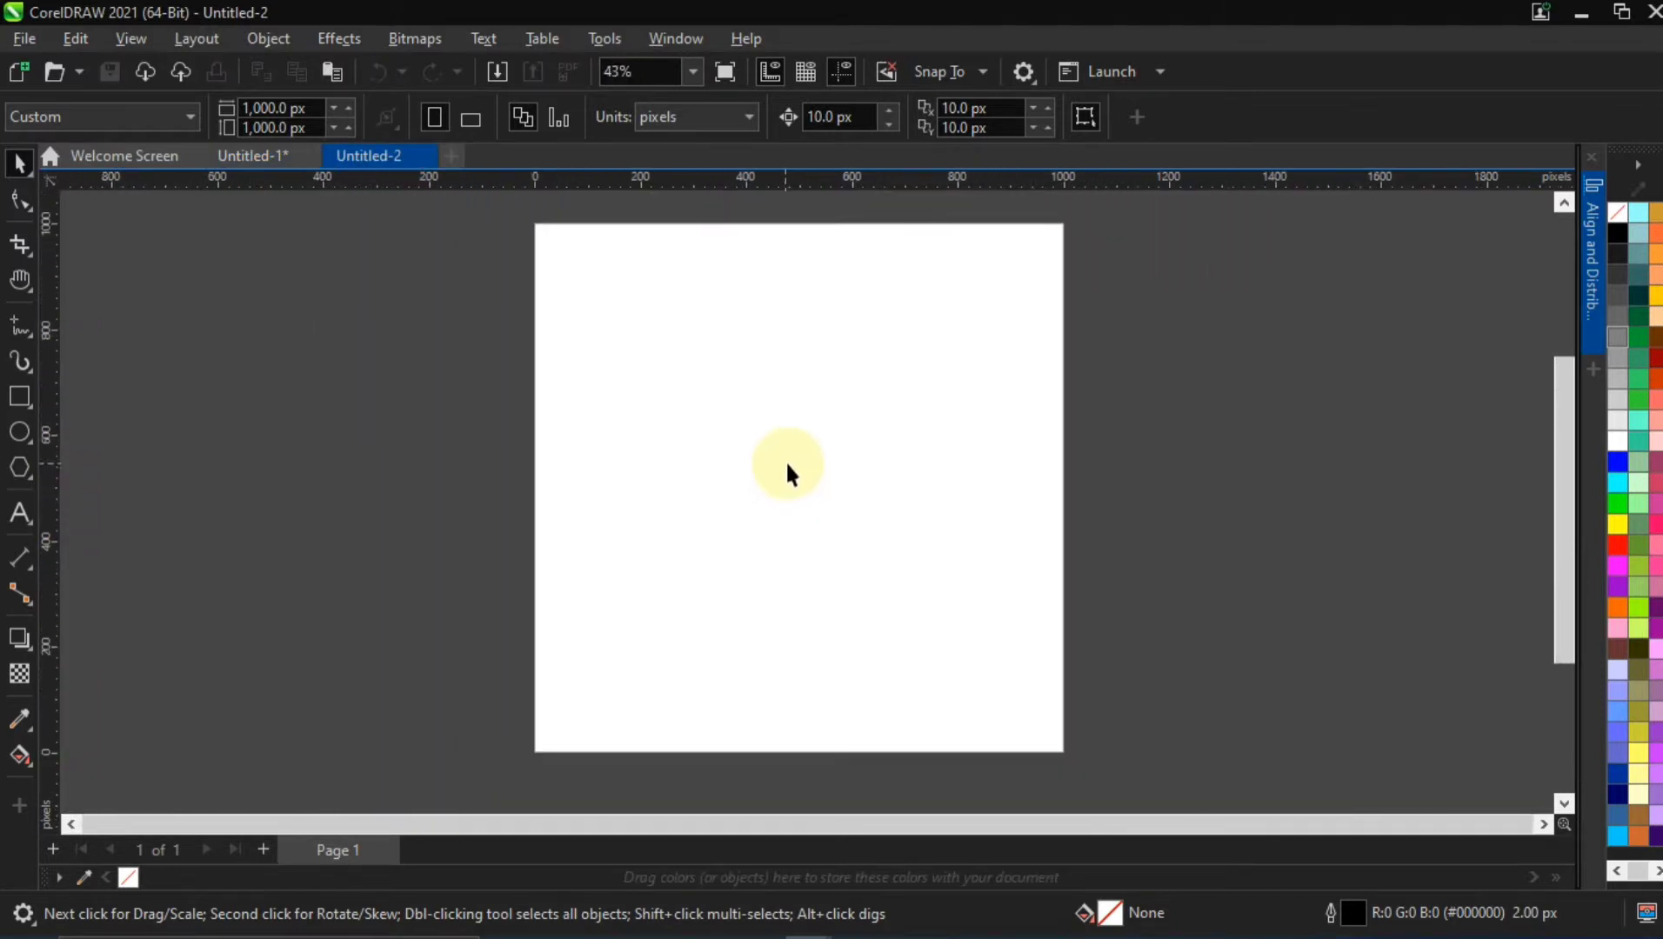
key(h)
drag(851, 487, 828, 524)
scroll(828, 522, down, 1)
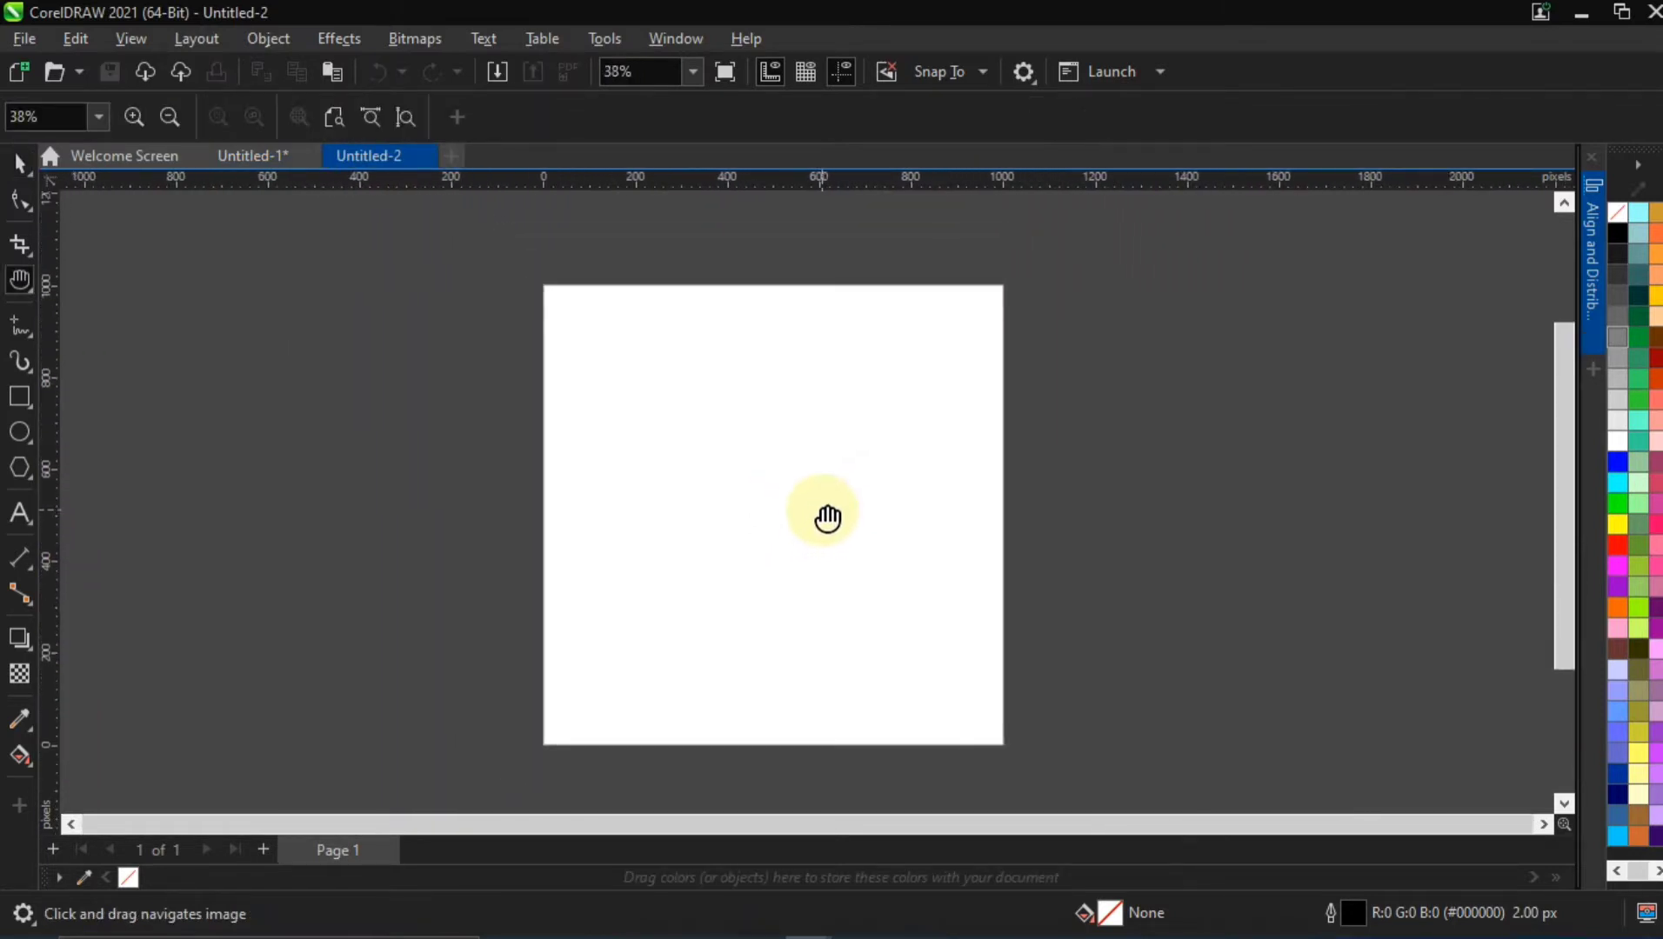
click(18, 165)
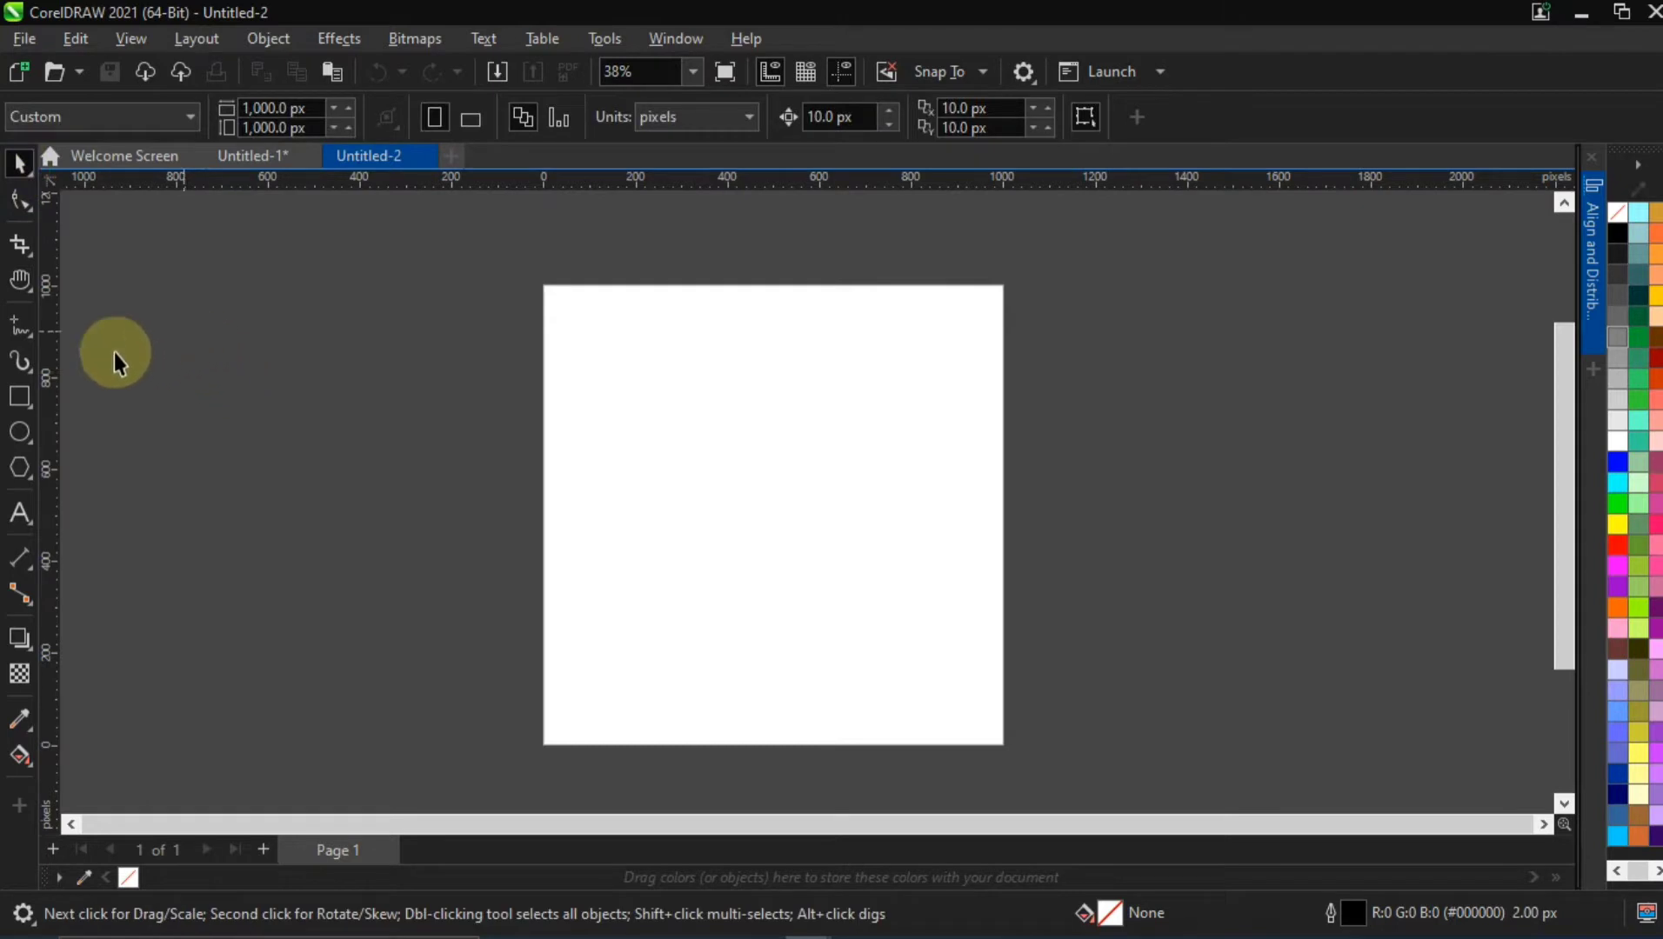
click(20, 396)
drag(117, 311, 539, 724)
click(18, 165)
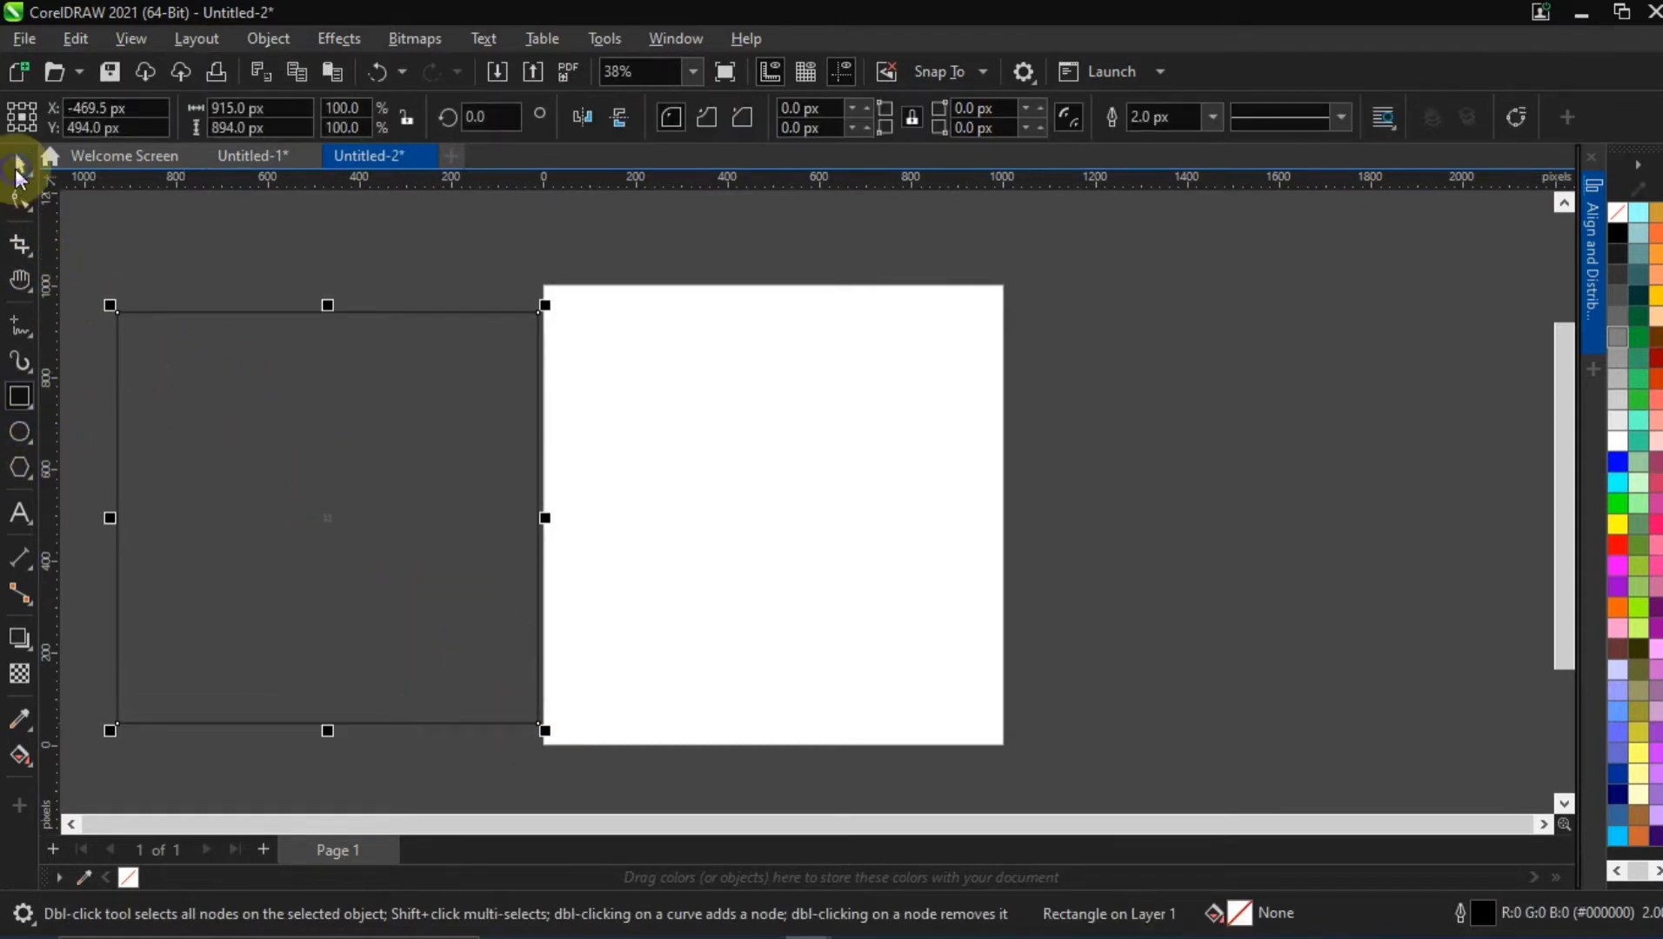
Resize the rectangle to 1000 × 1000 px and center it on the page
click(278, 111)
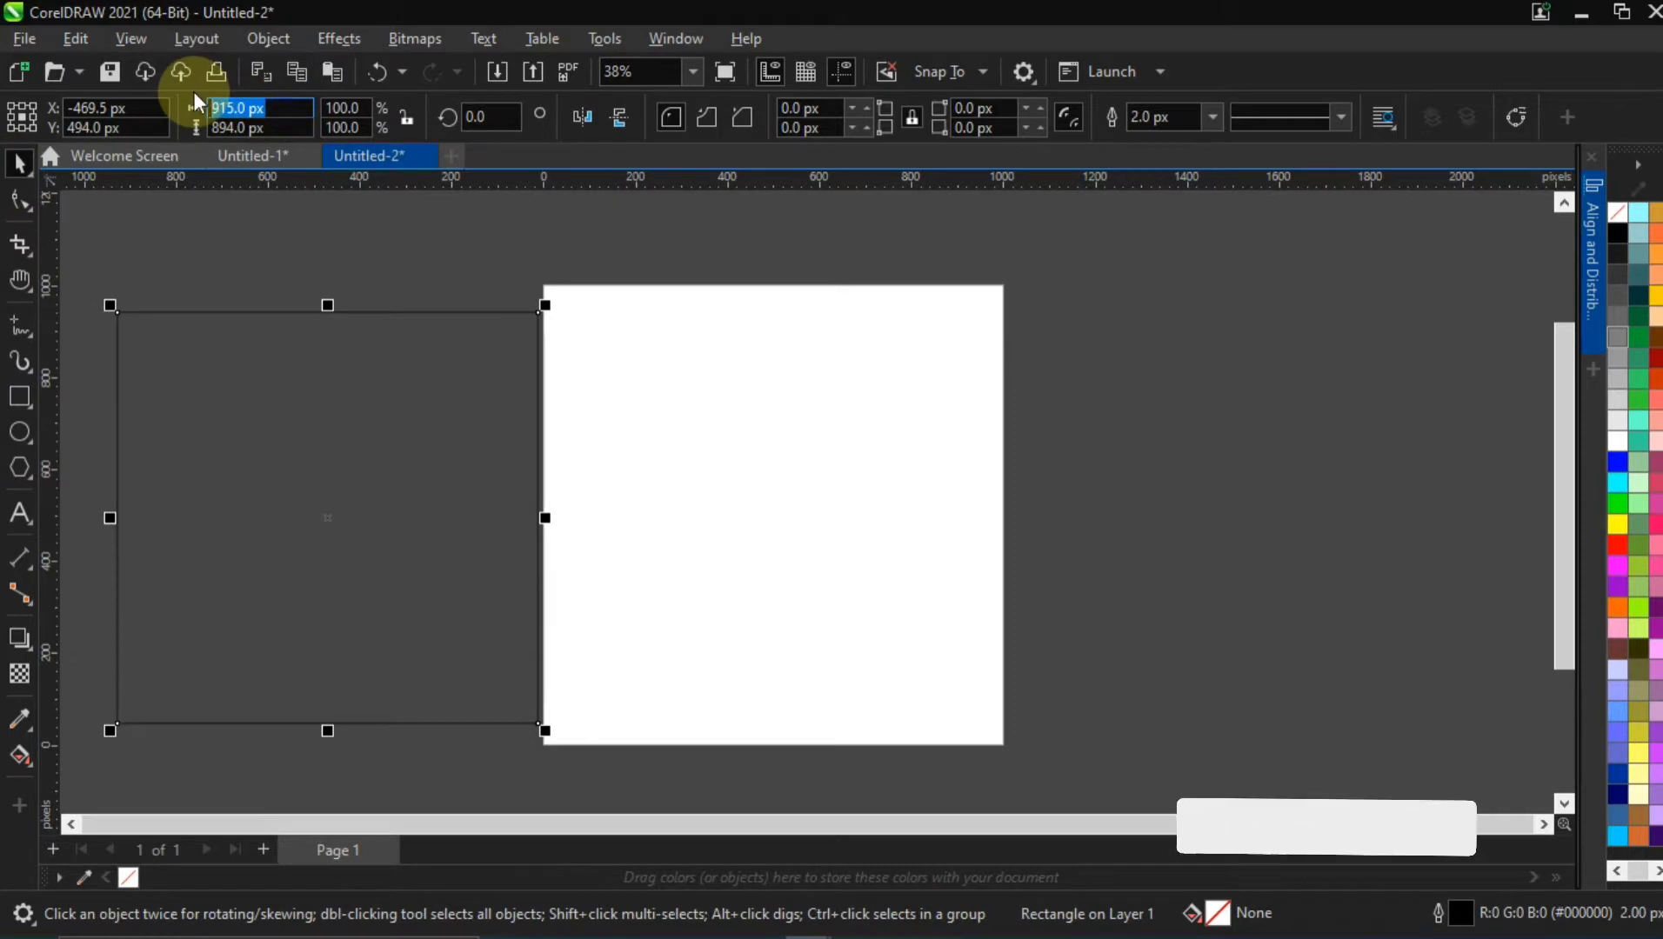
text(2)
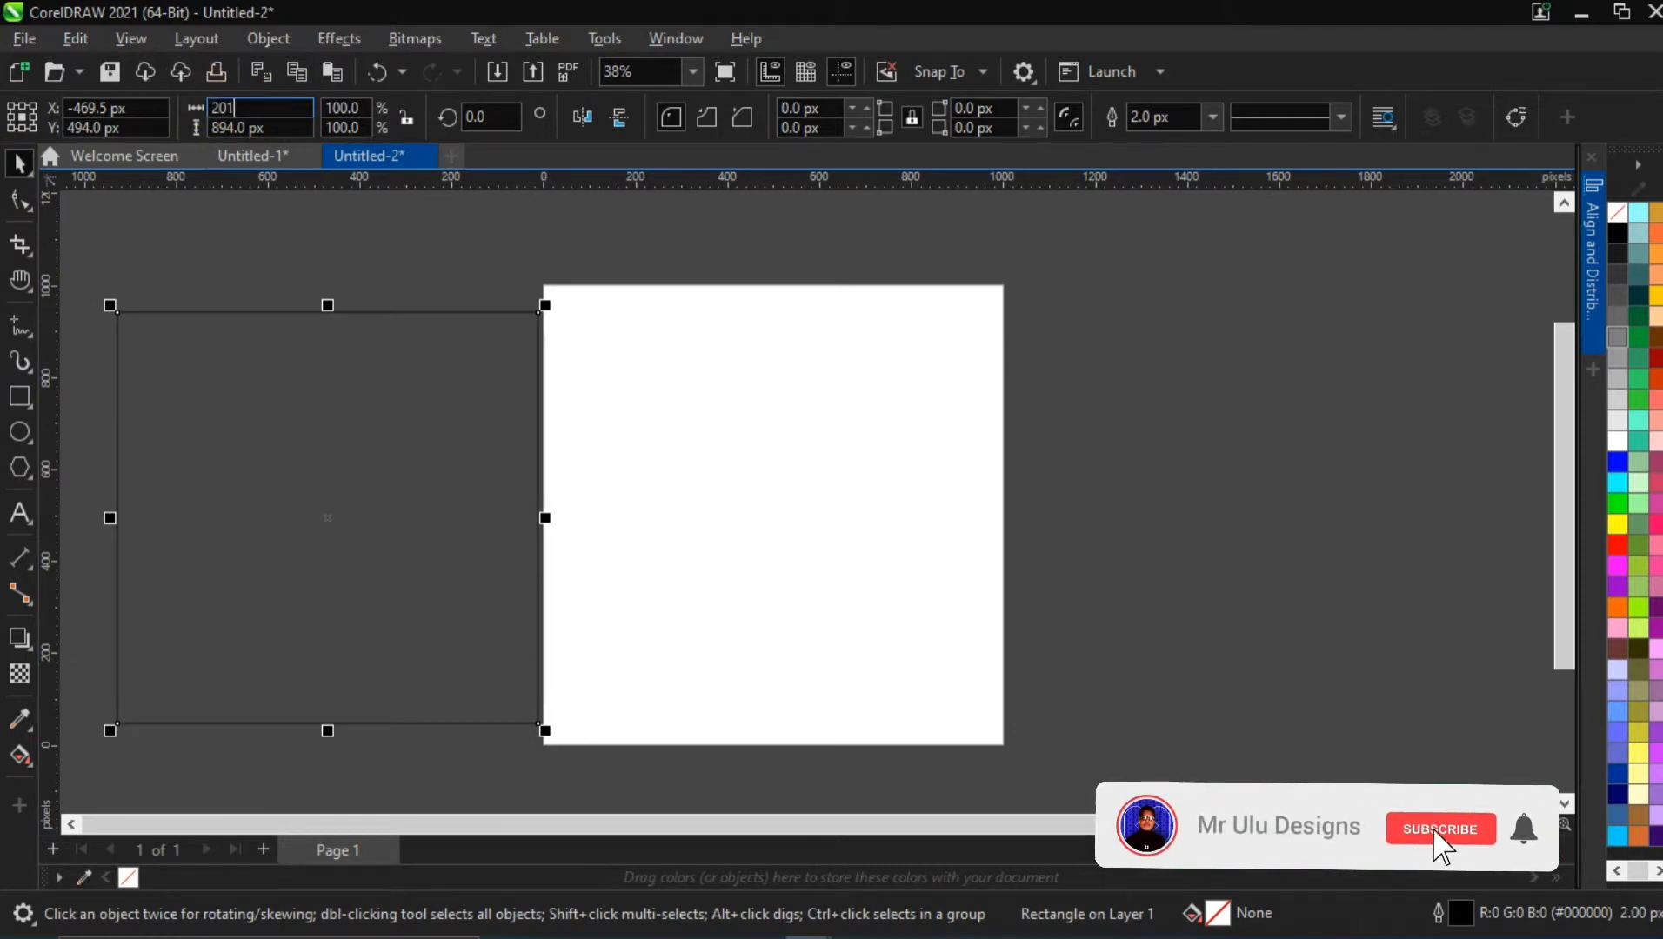
key(BackSpace)
text(1)
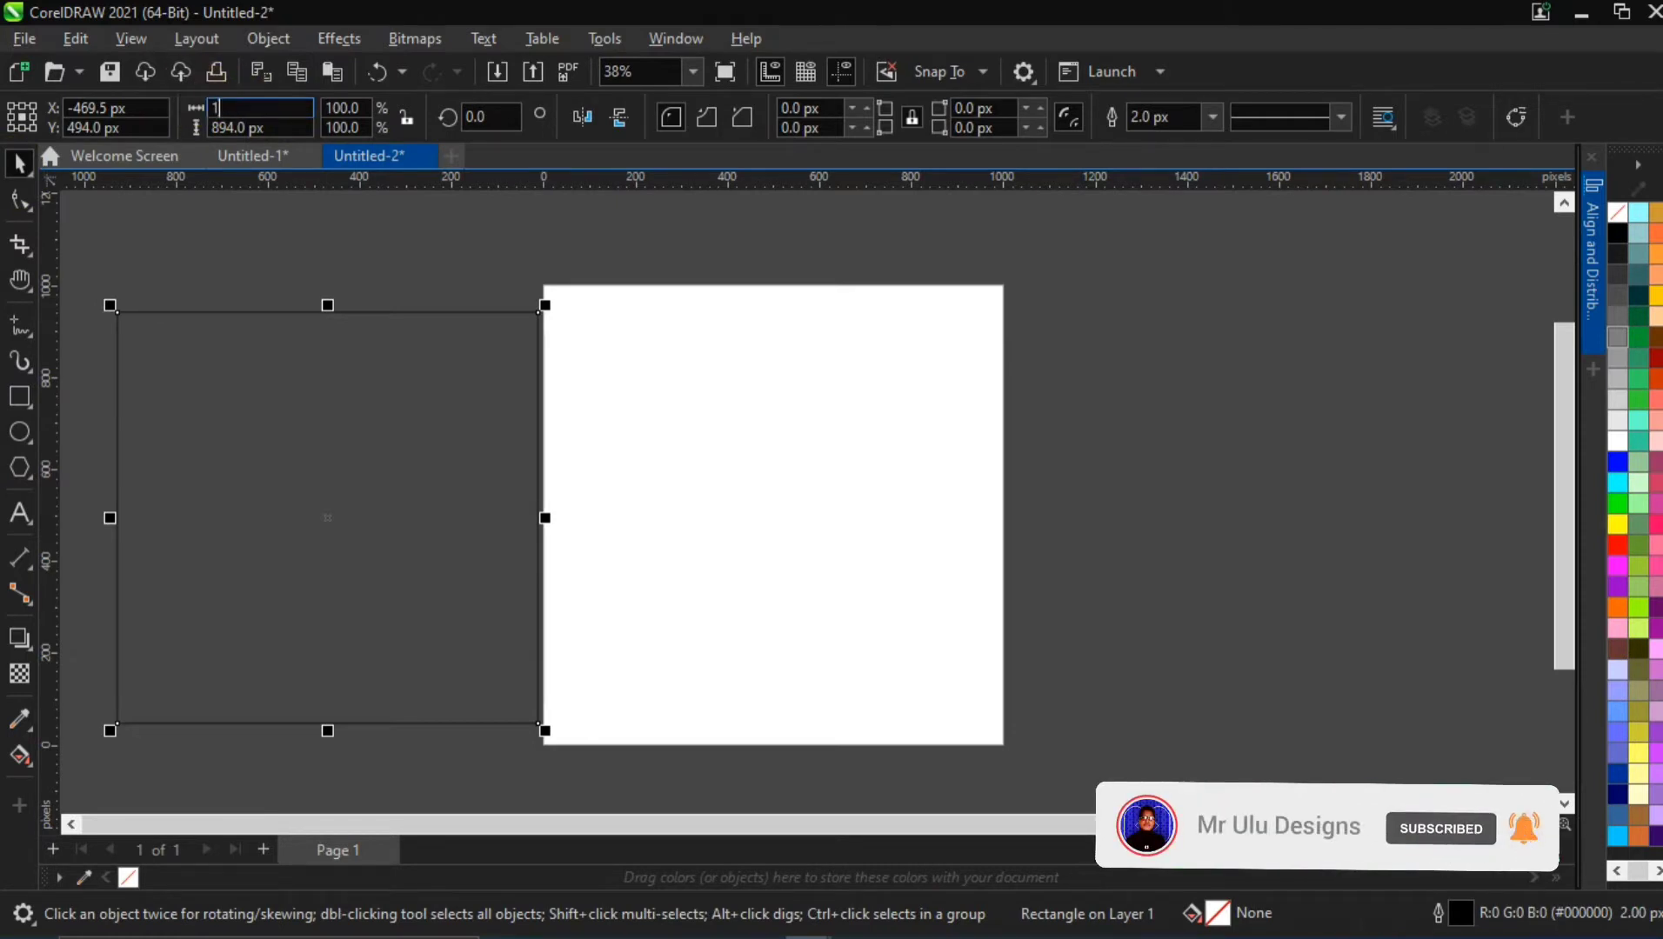
text(000)
key(Tab)
text(1000)
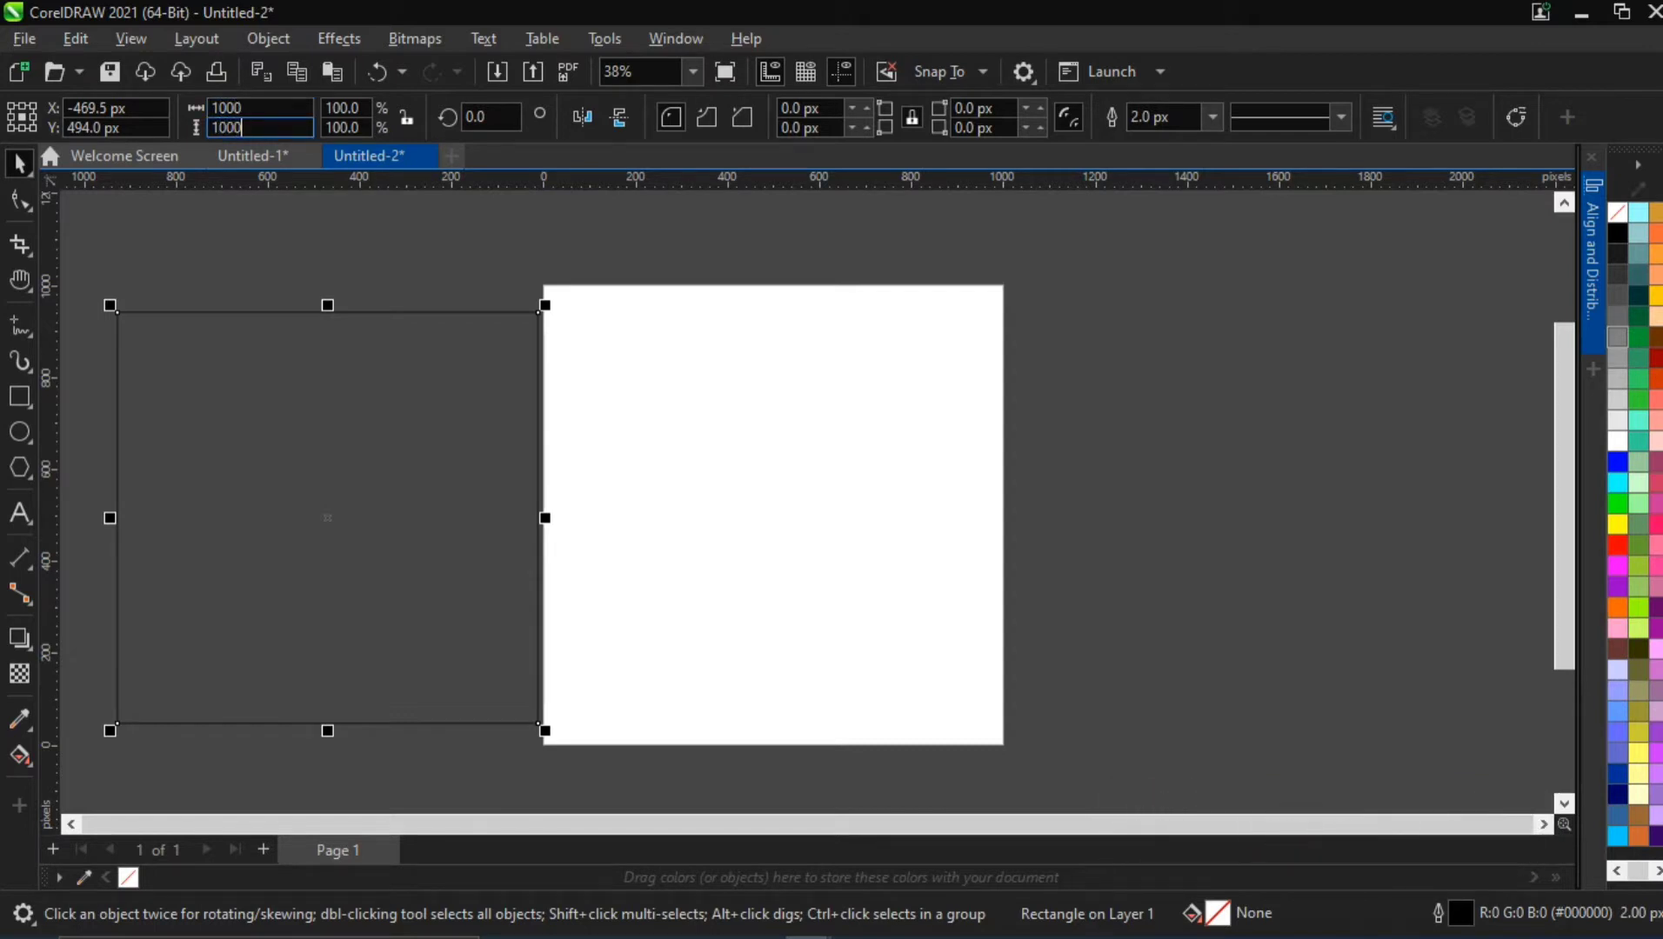
key(Return)
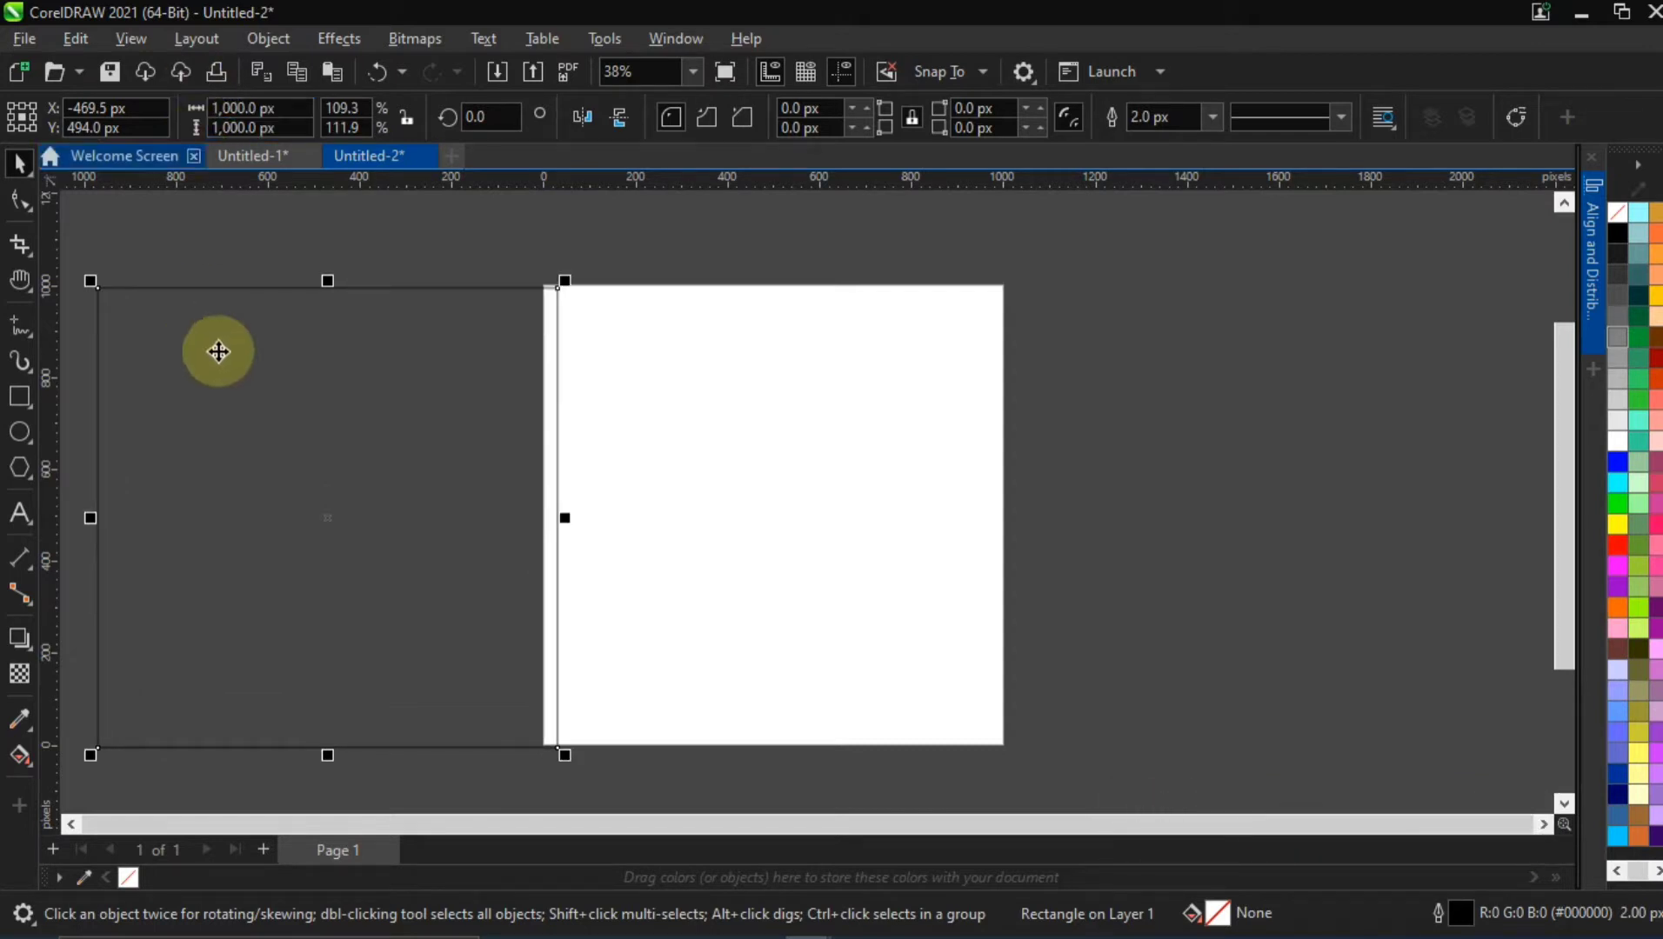
key(p)
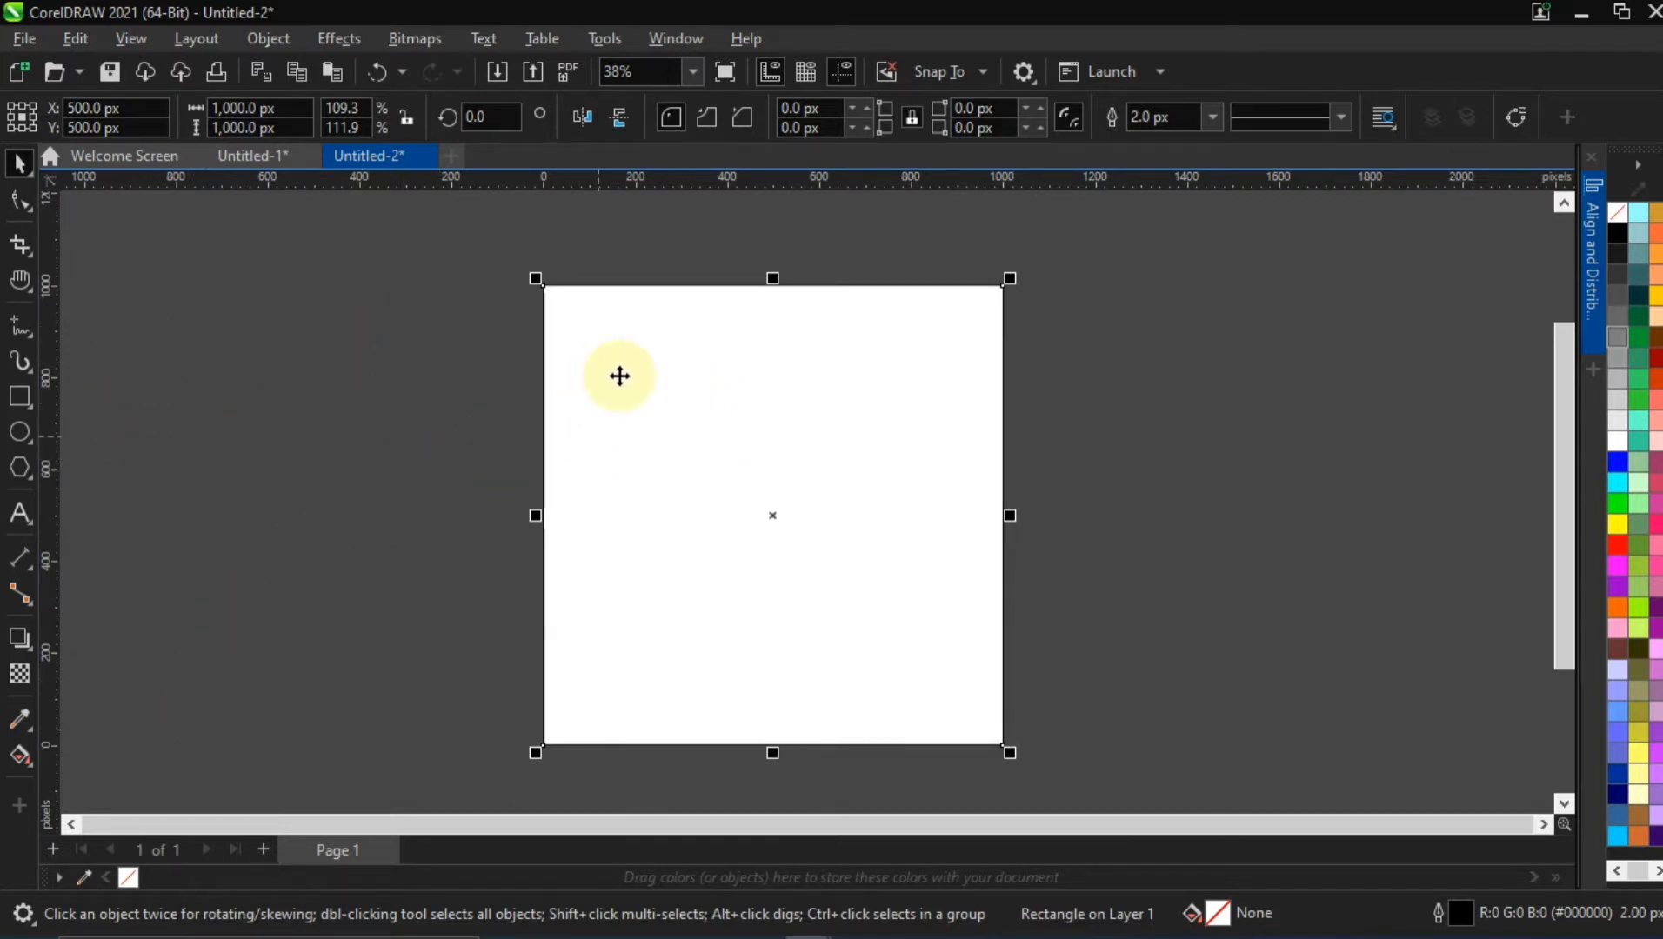
Remove the outline from the page-sized rectangle and deselect it
right_click(136, 870)
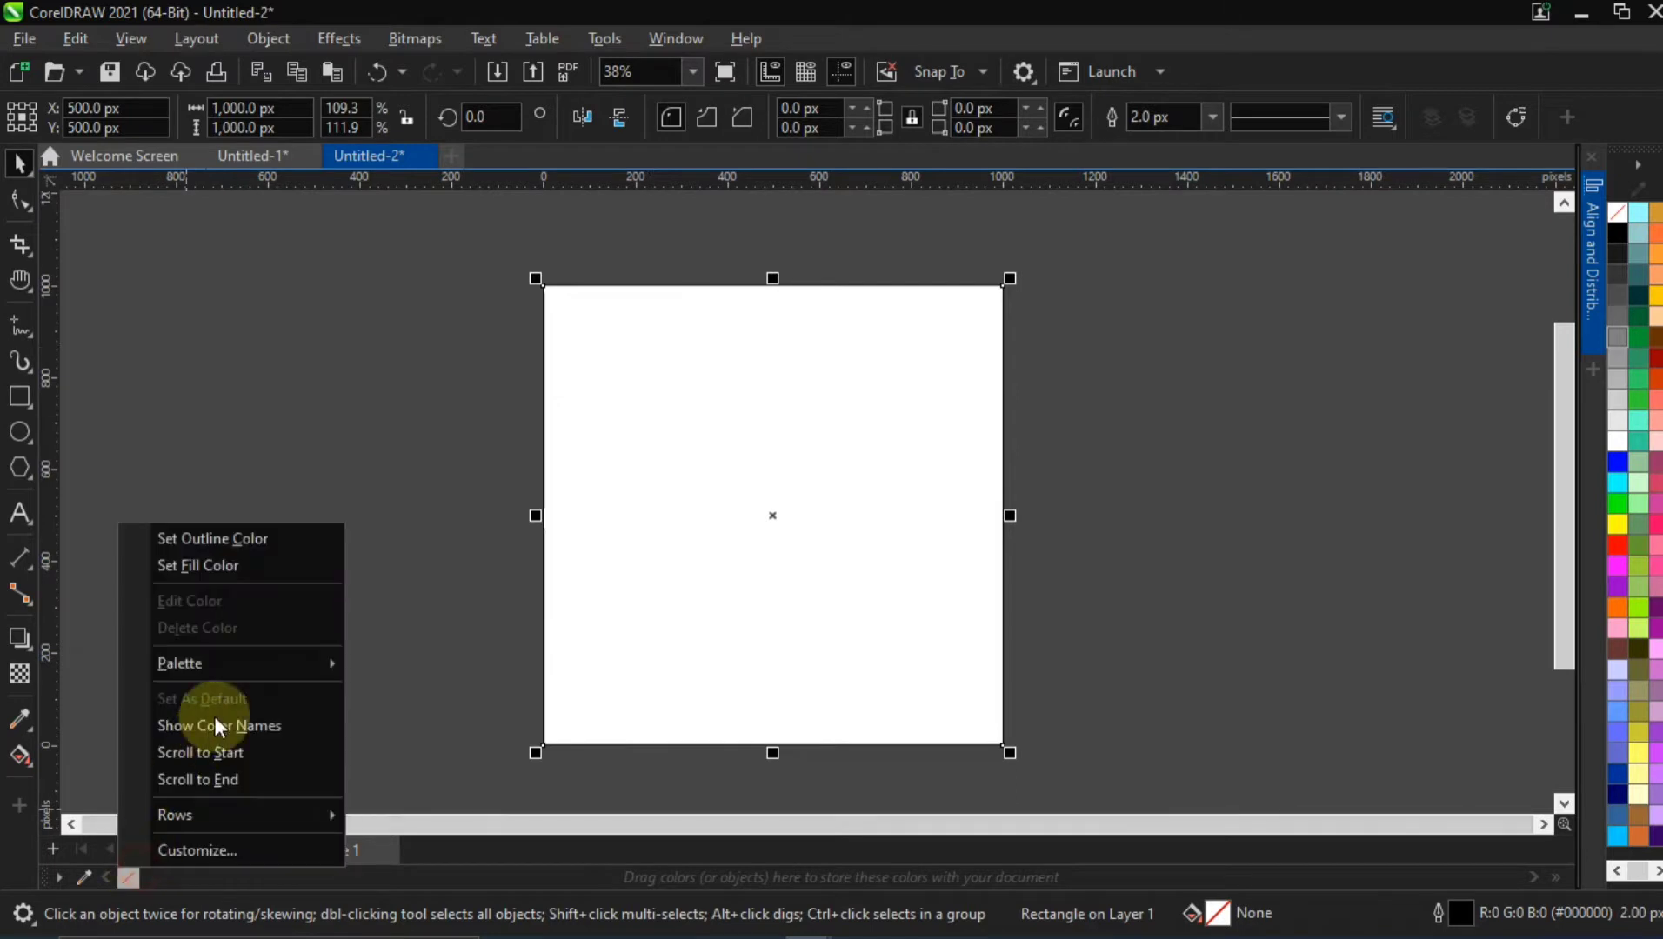
click(244, 540)
click(699, 432)
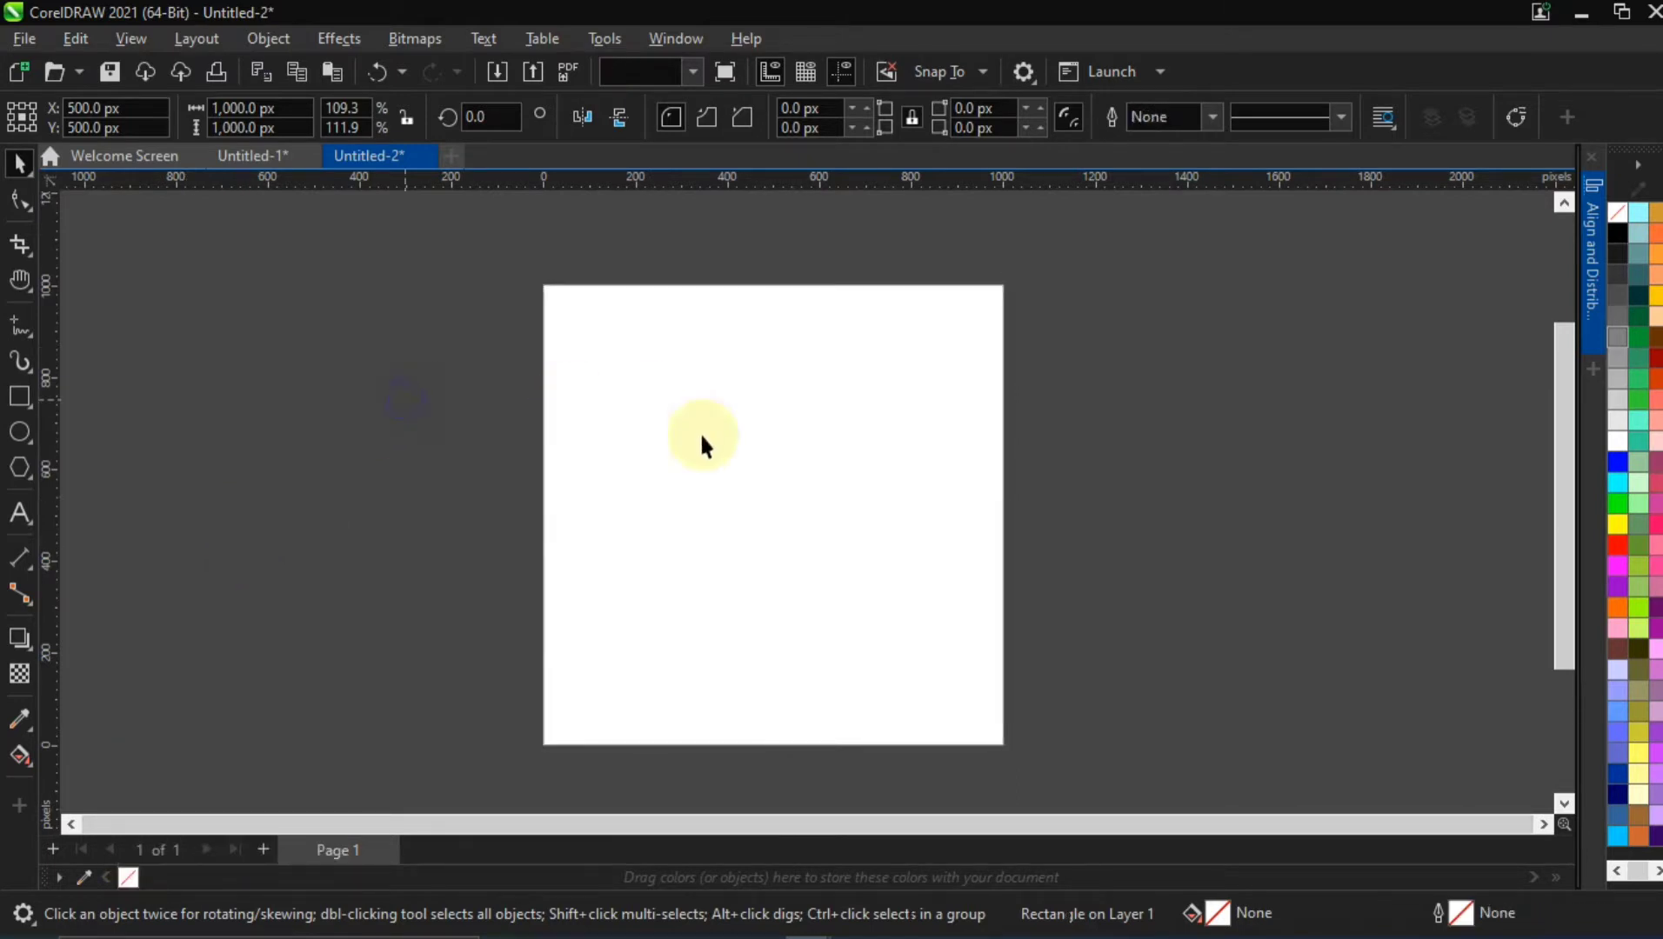
Switch to the YT Resources folder in File Explorer and move its window aside to expose the drawing area
scroll(720, 435, down, 1)
scroll(720, 434, down, 1)
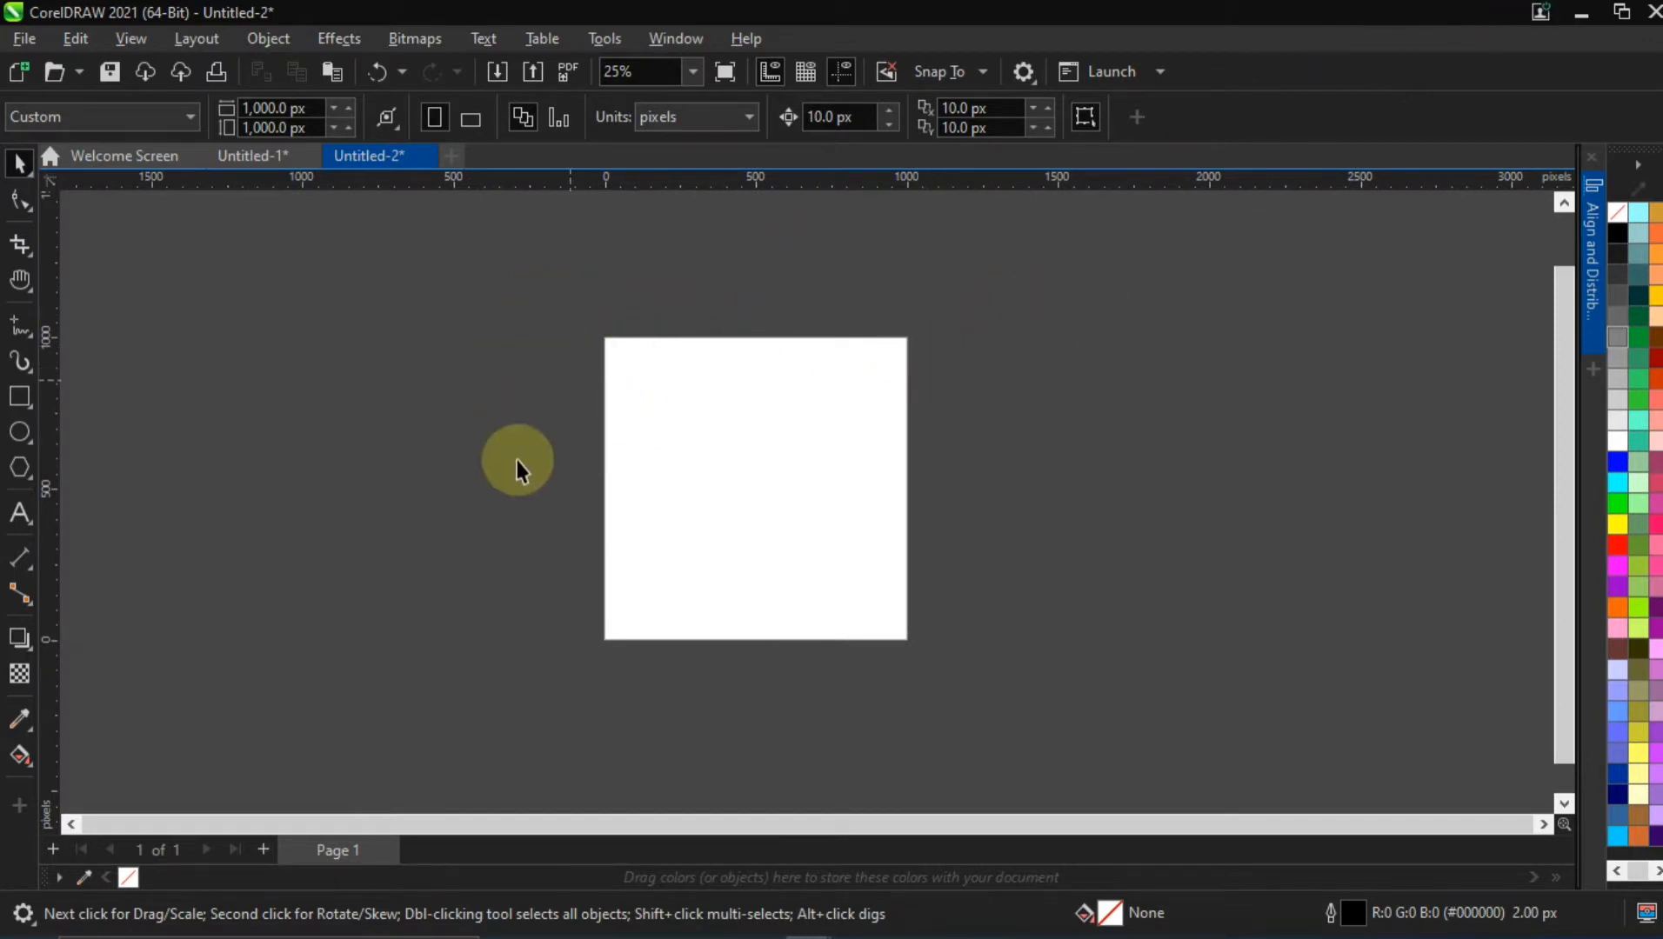
mouse_move(730, 934)
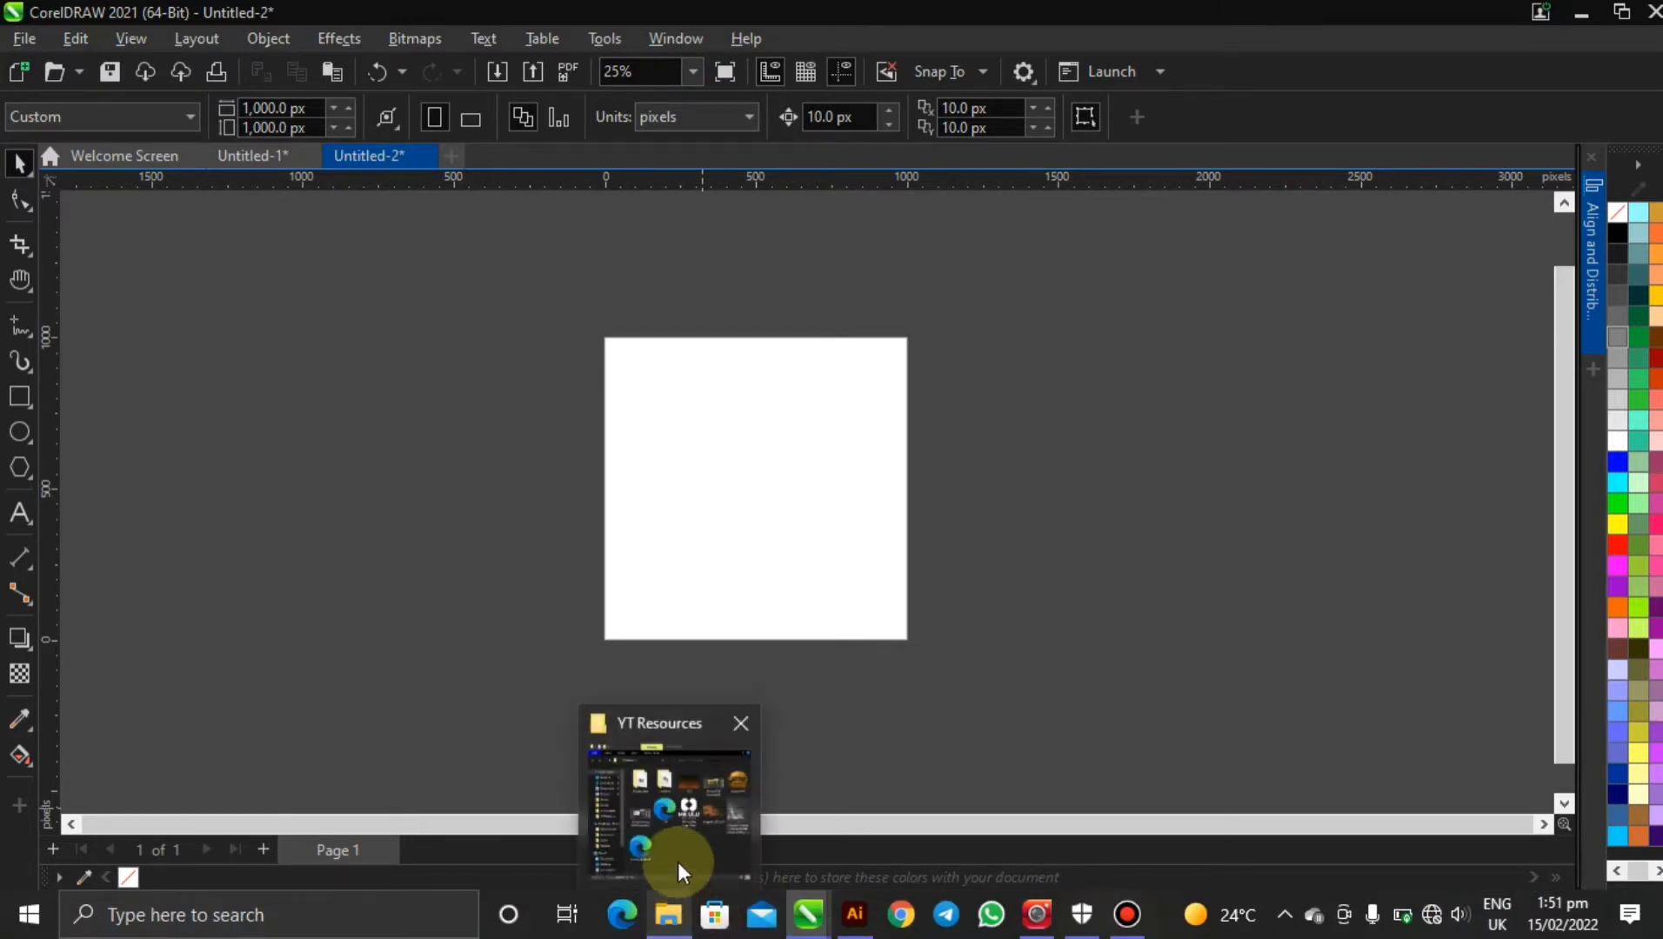
click(679, 832)
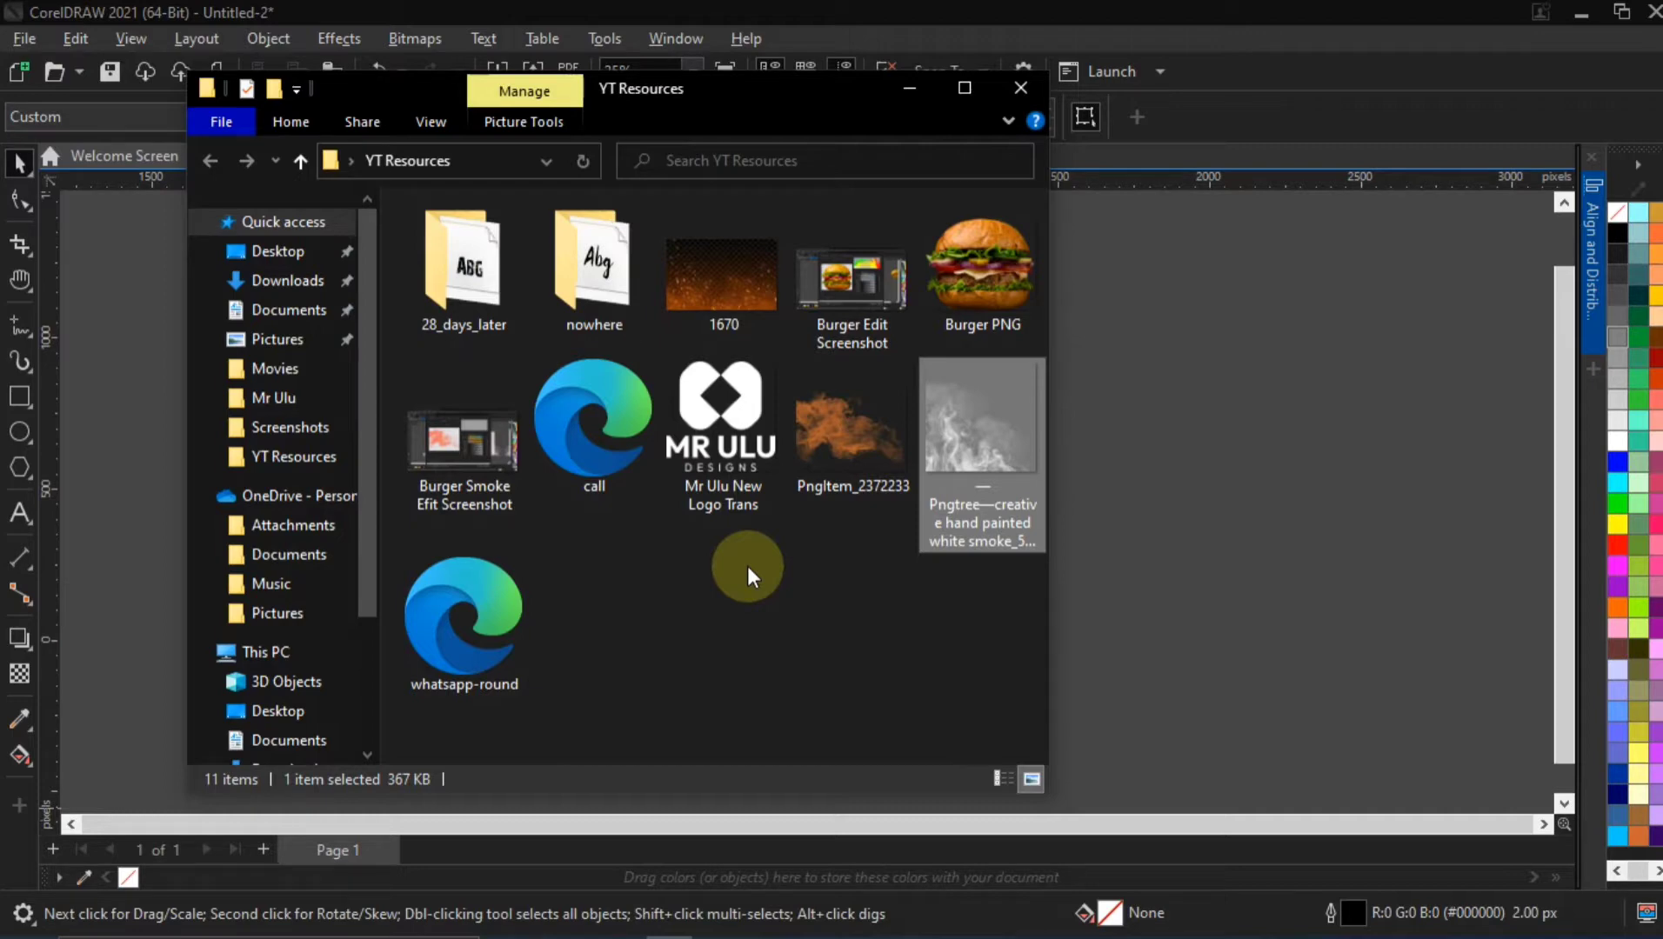
drag(681, 95, 925, 95)
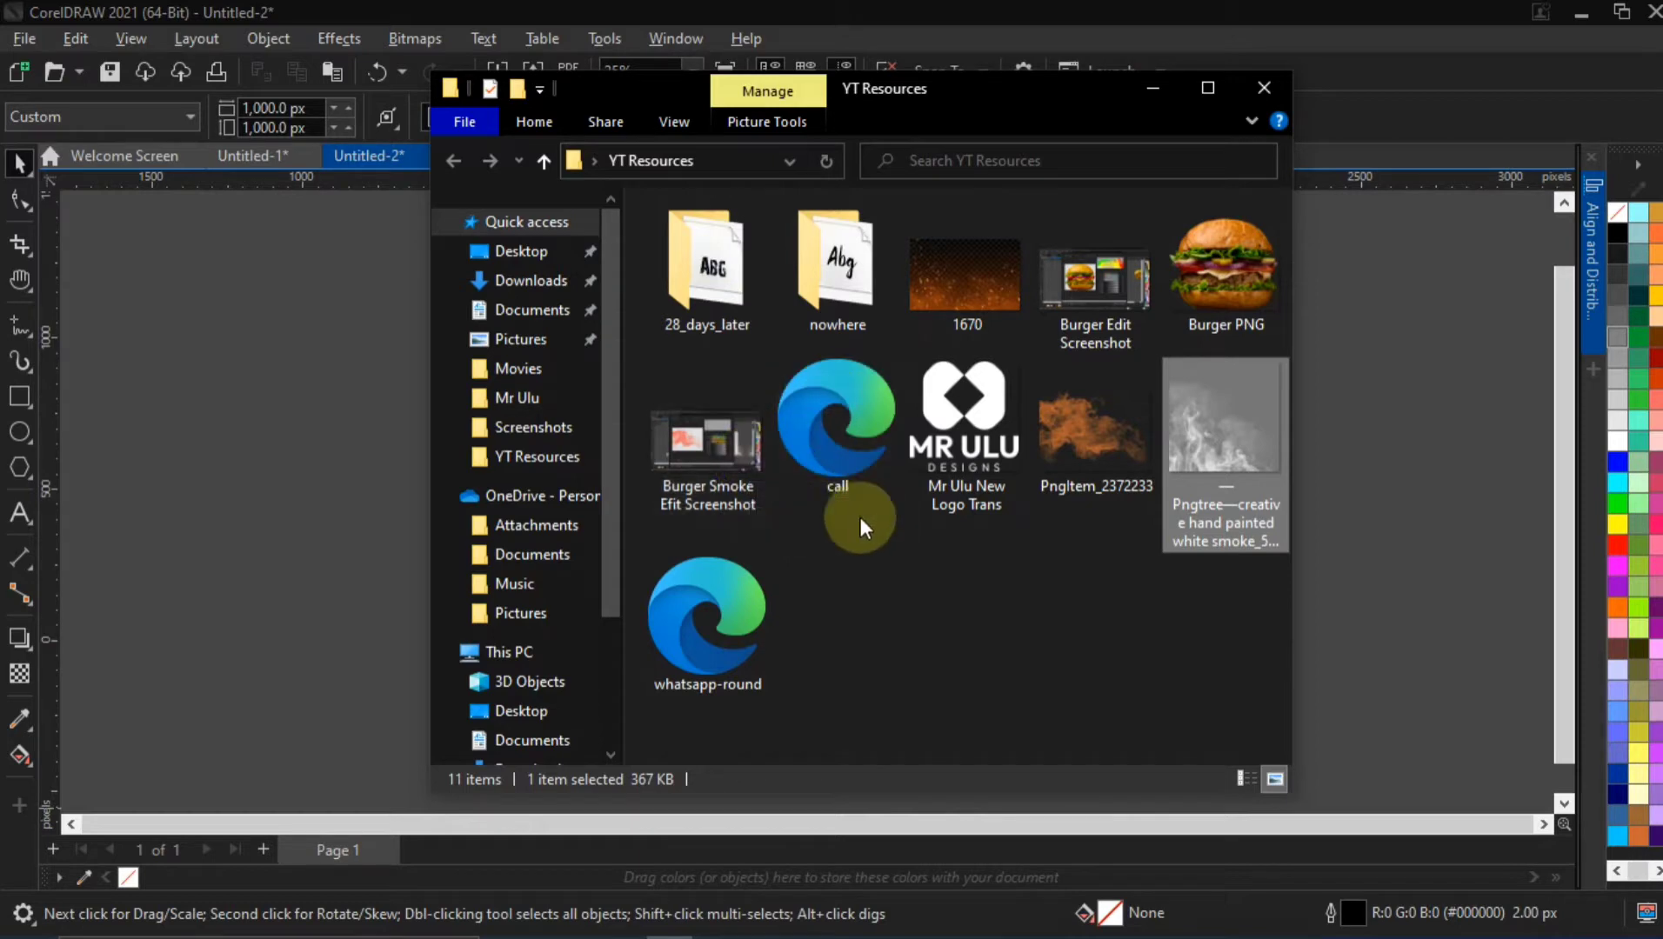
Import 1670, Burger PNG, both smoke images, the Mr Ulu logo, call and whatsapp-round, keeping automatic units and 1:1 scaling for the SVGs
click(963, 300)
ctrl+click(1195, 245)
ctrl+click(1260, 389)
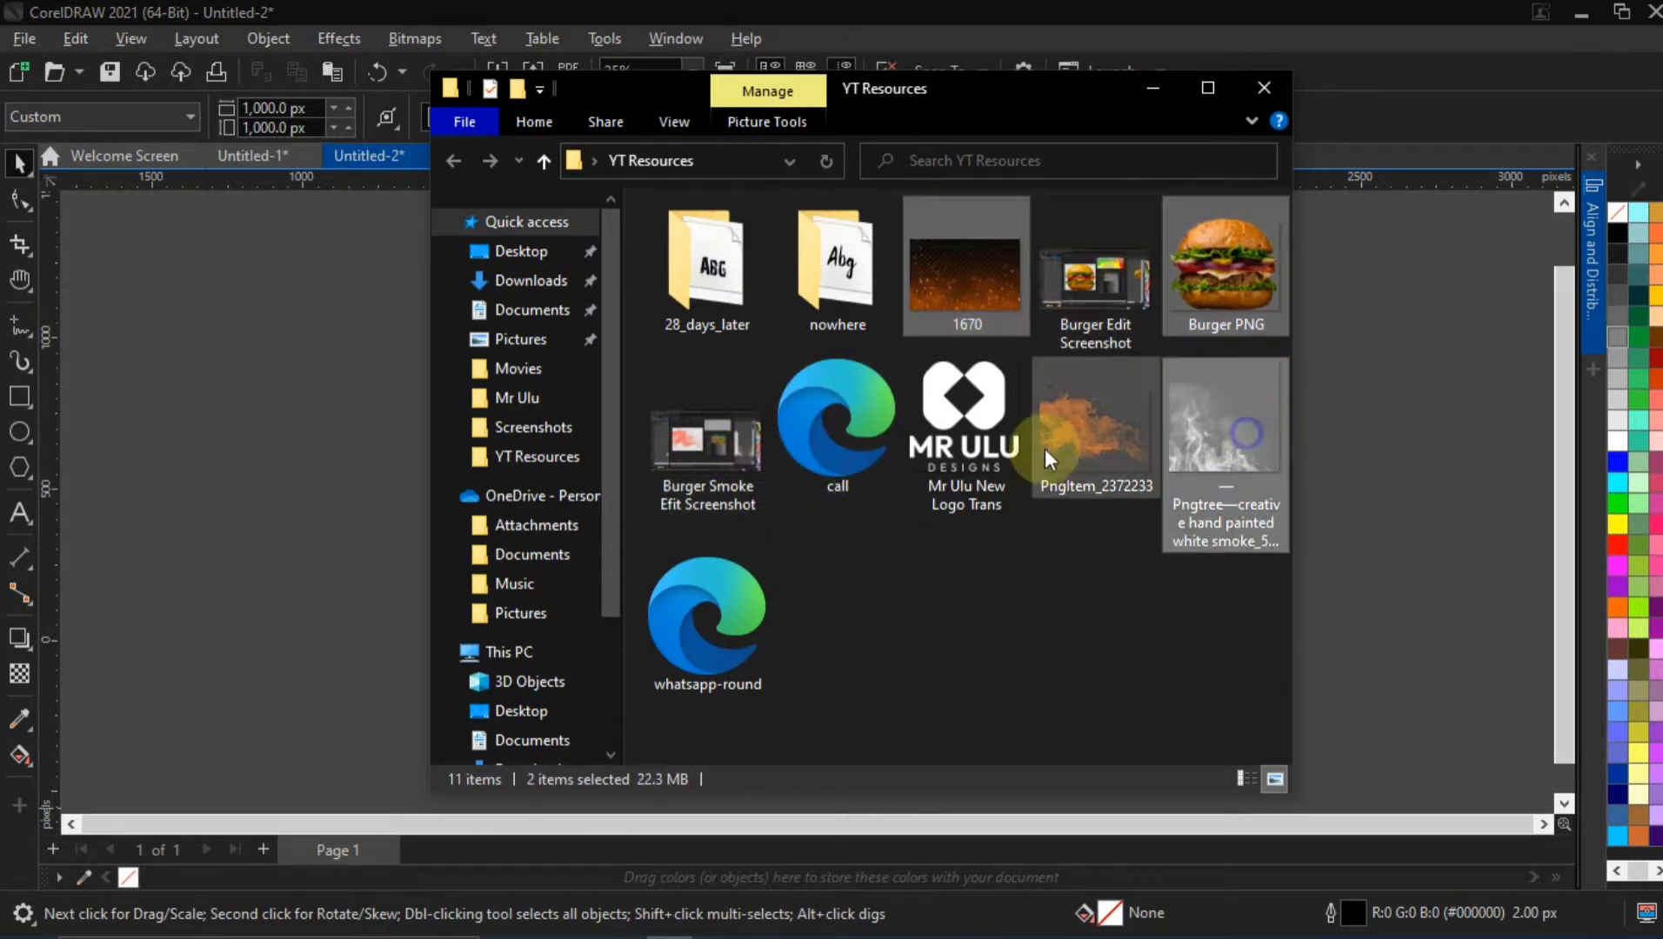
ctrl+click(1079, 433)
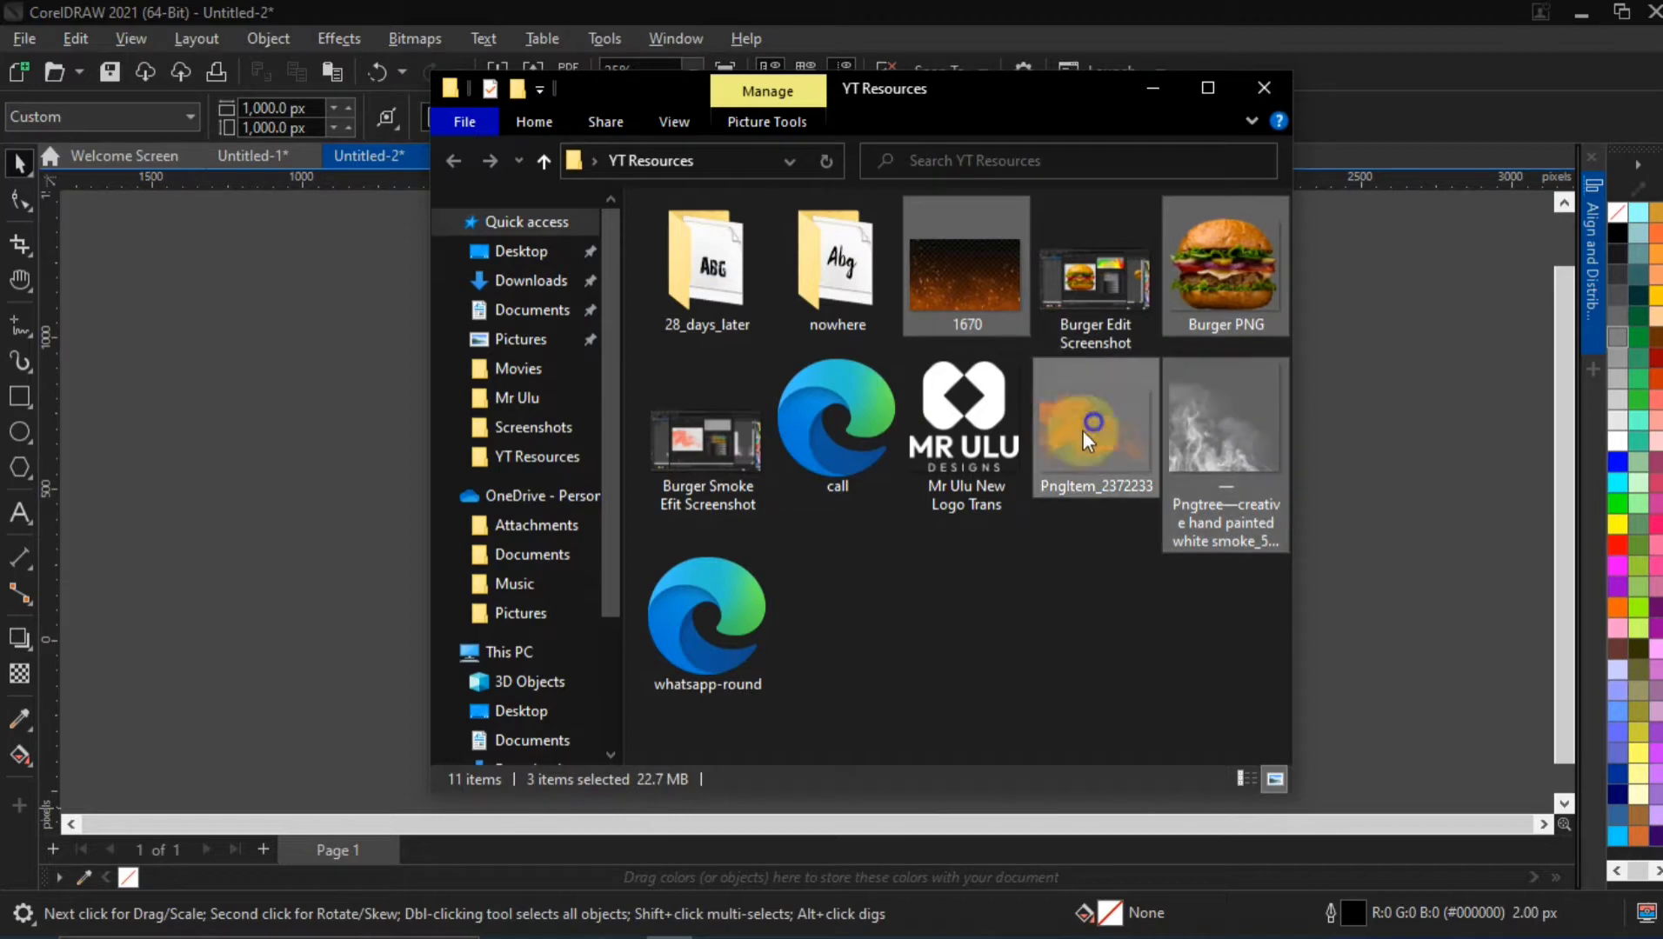
ctrl+click(830, 419)
ctrl+click(758, 602)
ctrl+click(902, 368)
drag(962, 281, 283, 451)
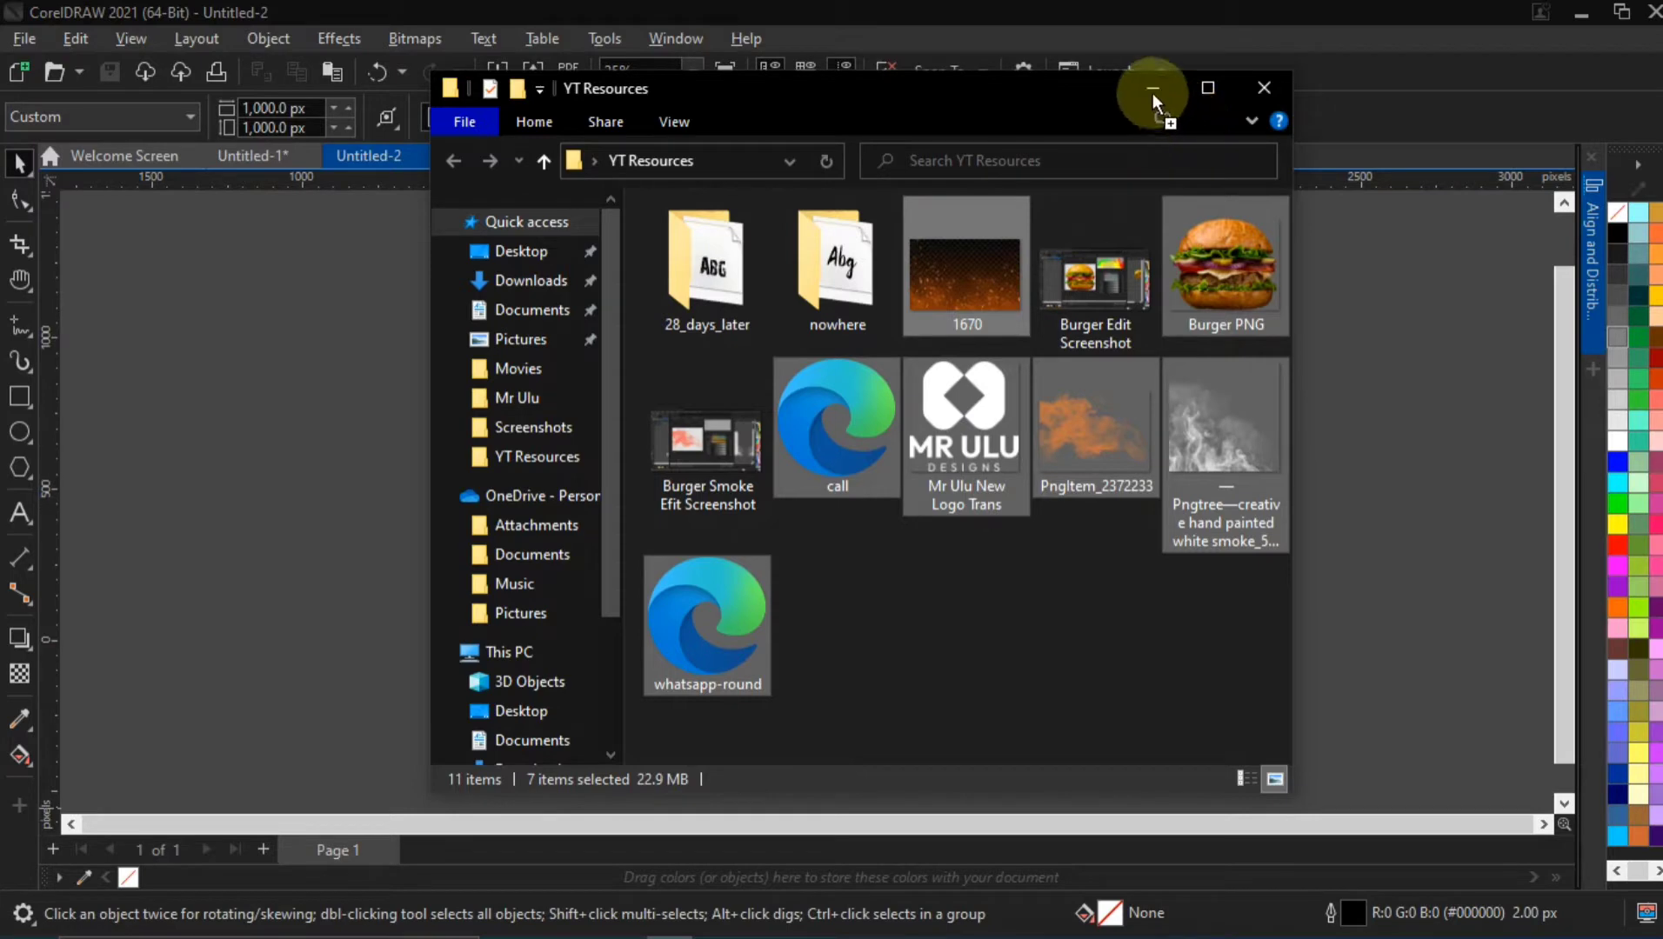
drag(1152, 91, 307, 342)
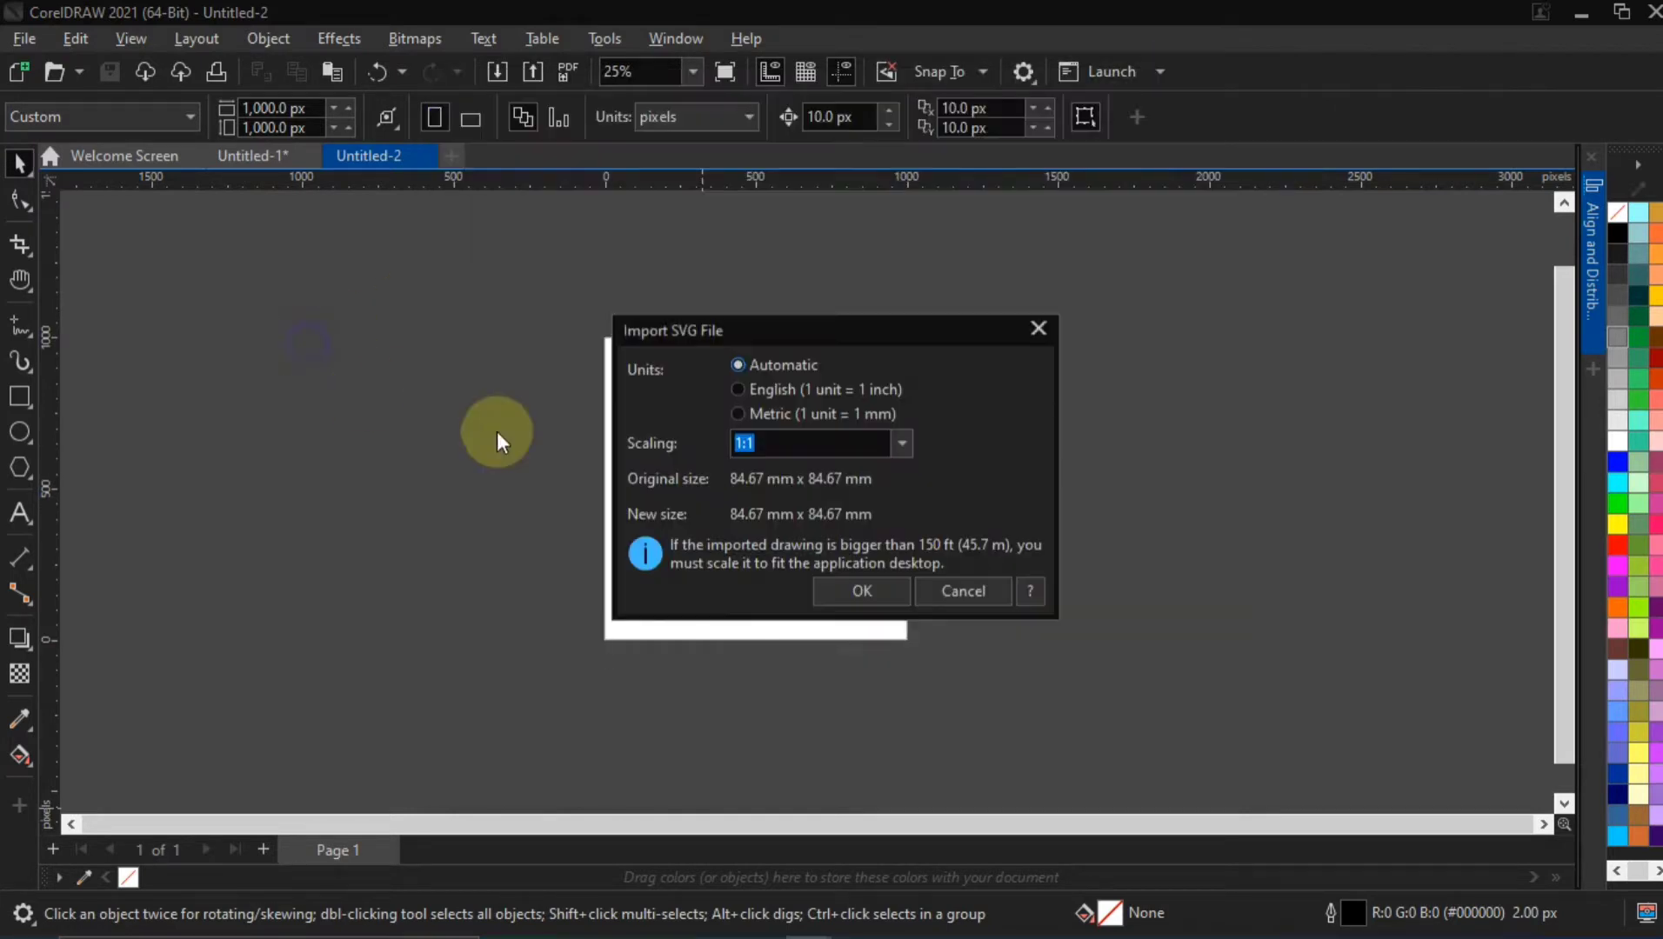
click(852, 589)
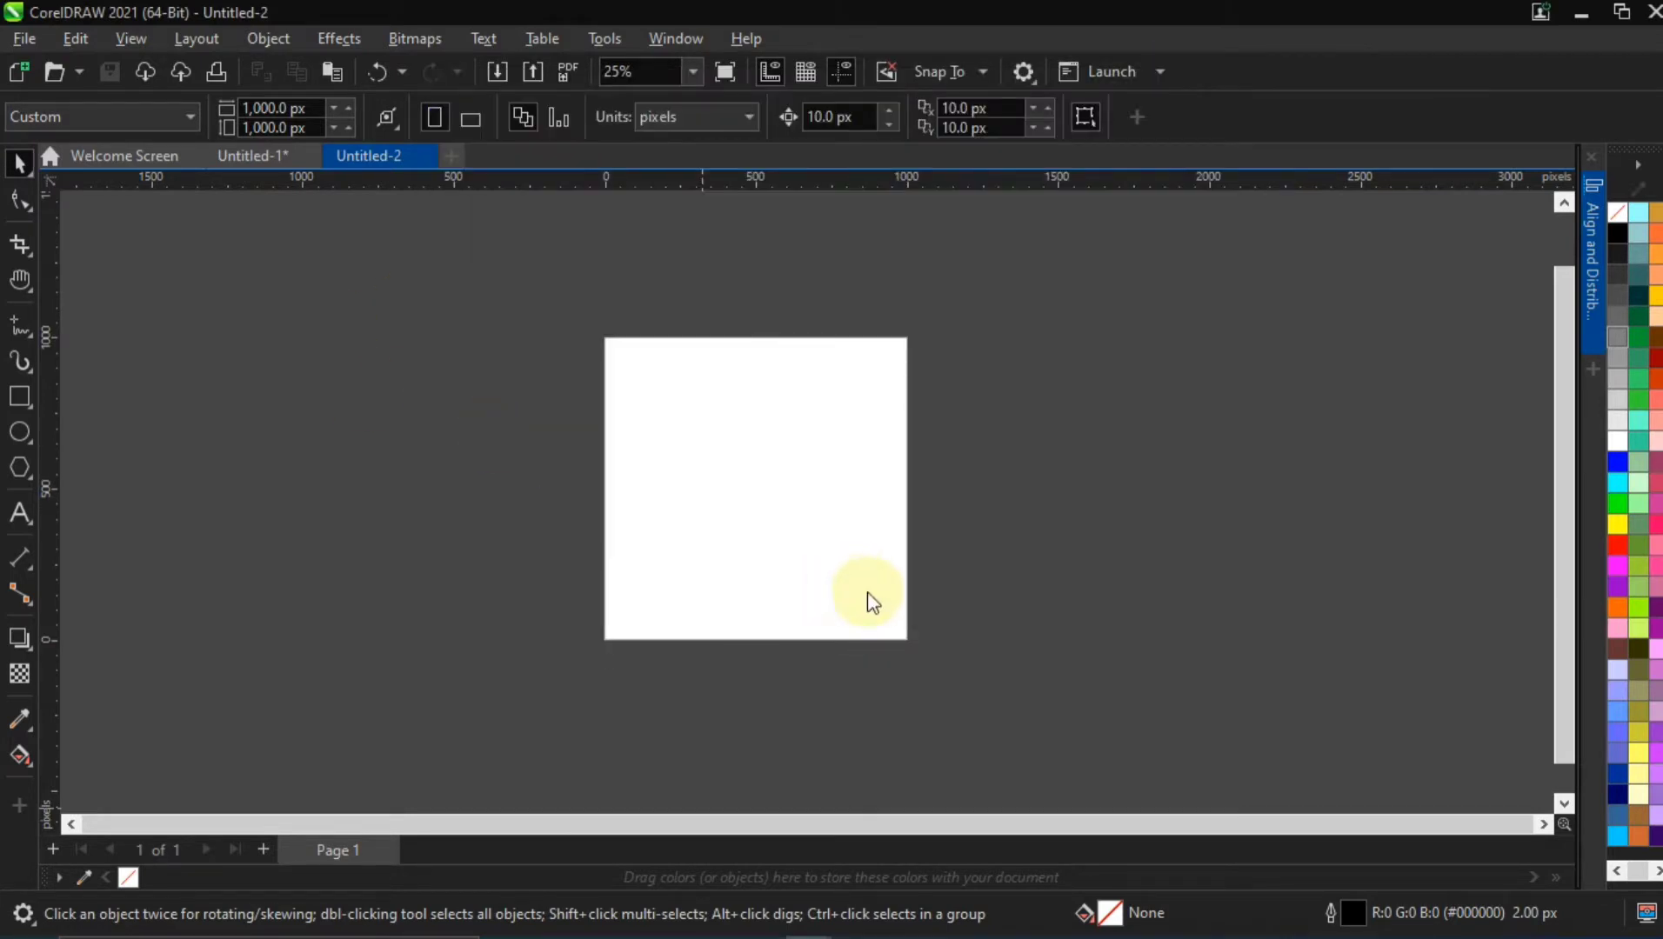
click(874, 596)
Scale down the burger image, and scale the spark background image to about 766 × 498 px
scroll(704, 539, down, 2)
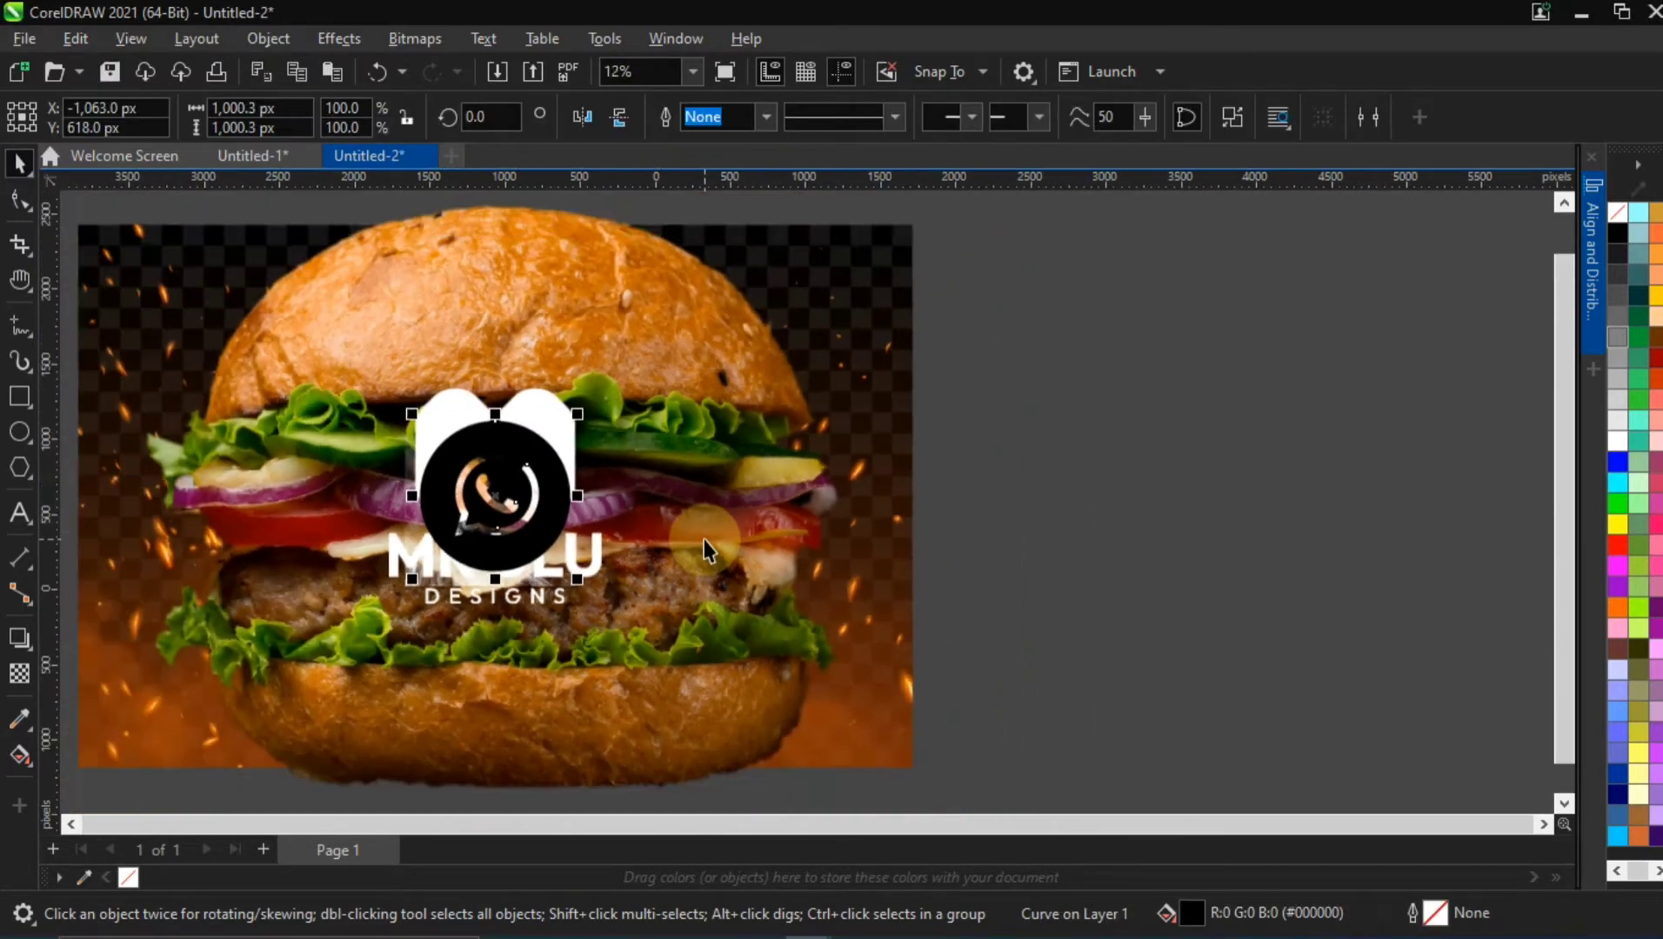
scroll(704, 539, down, 1)
click(598, 382)
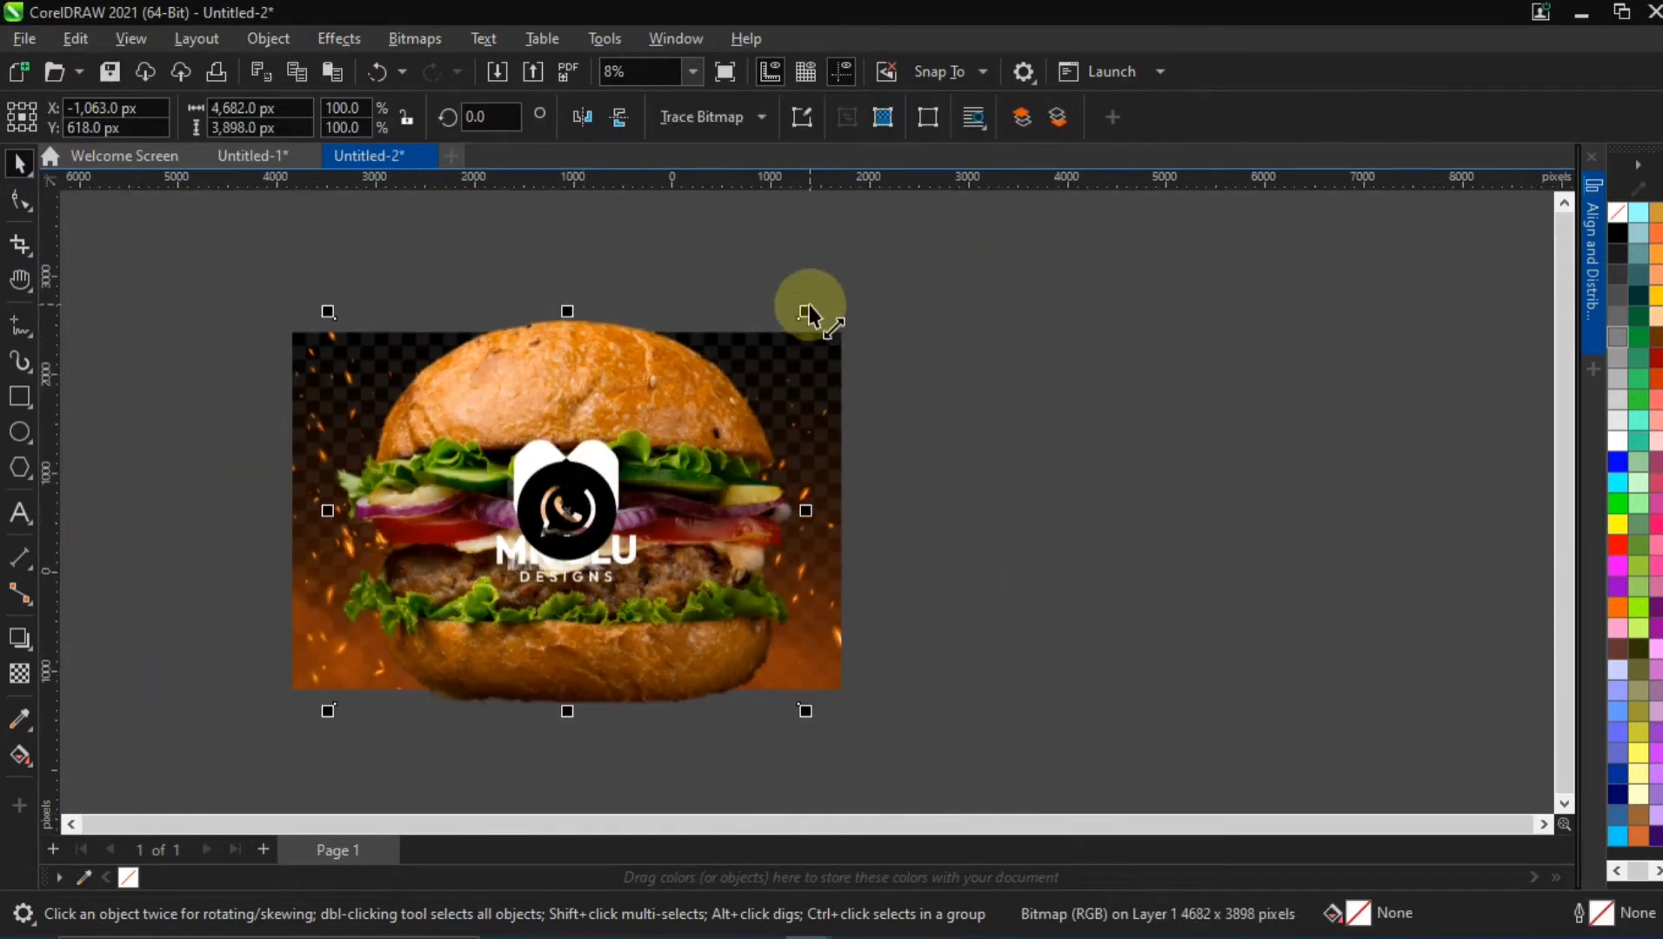
drag(805, 313, 892, 477)
click(813, 383)
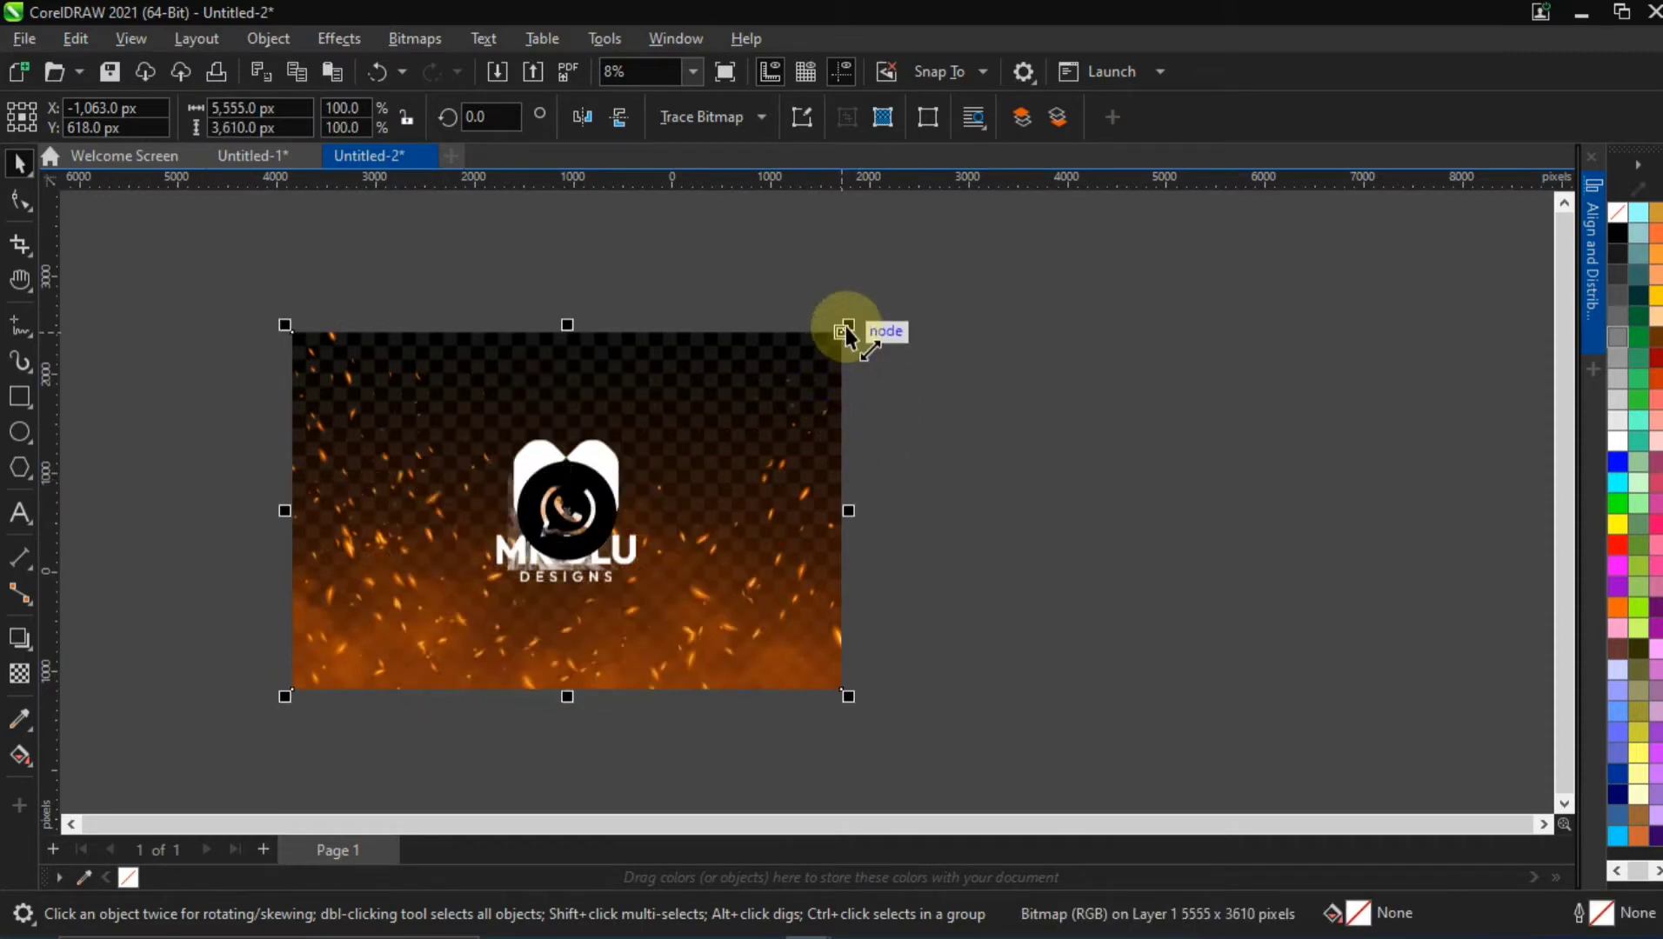
drag(848, 325, 882, 481)
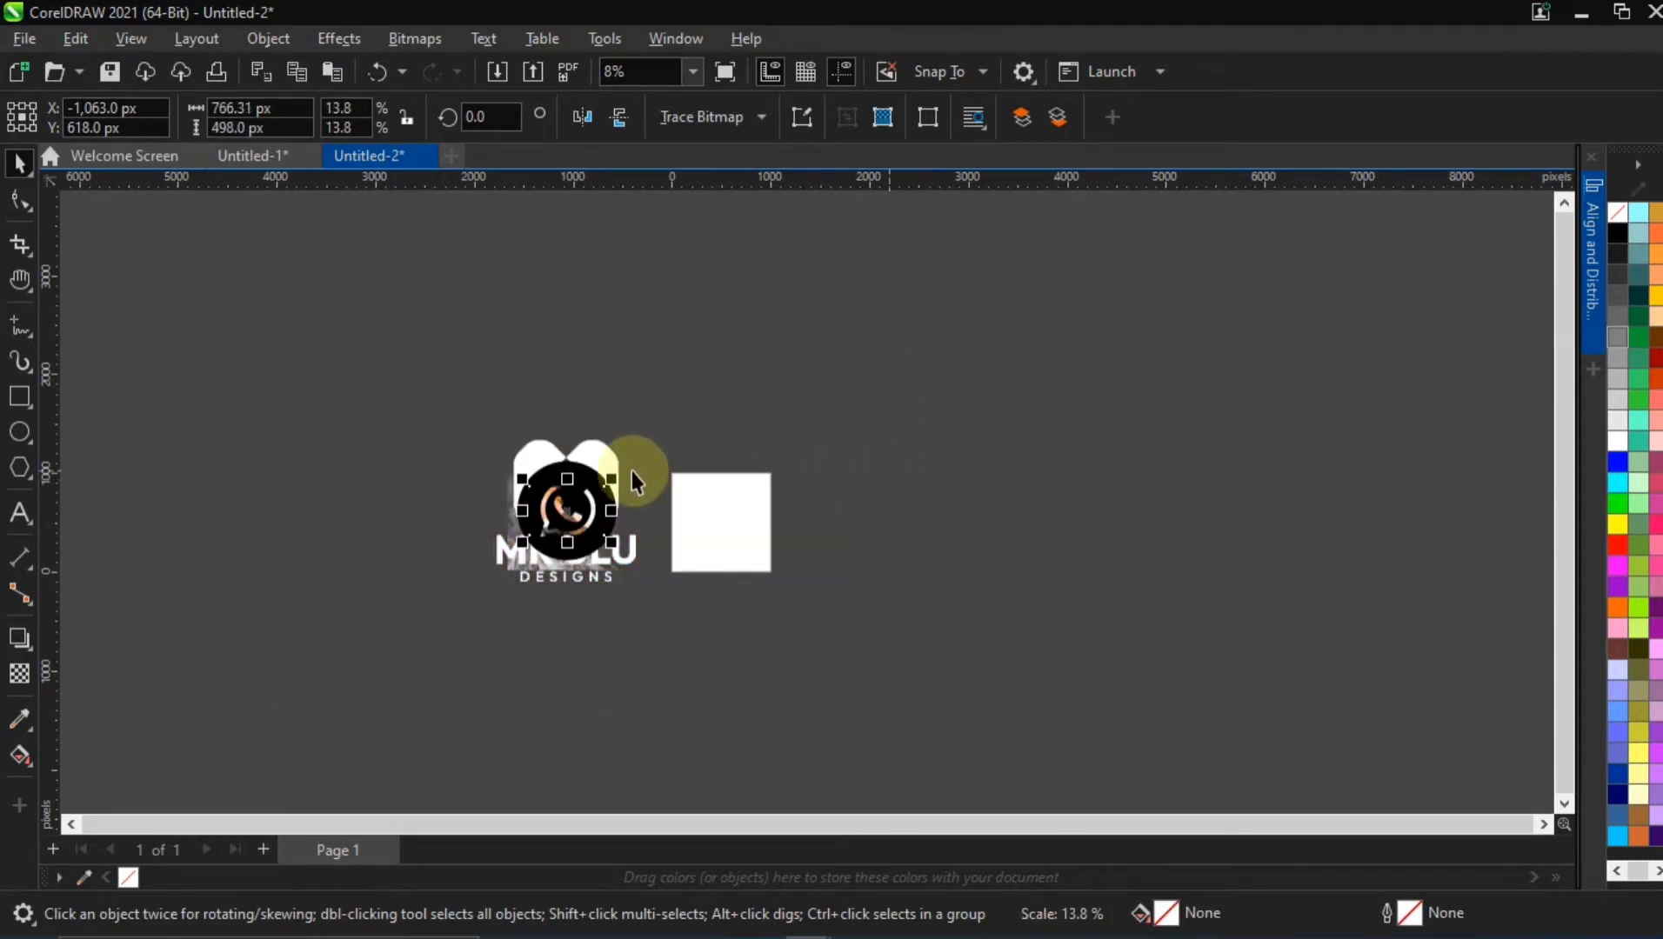
Select all seven imported objects and scale them together to about 443 × 448 px
drag(427, 417, 727, 685)
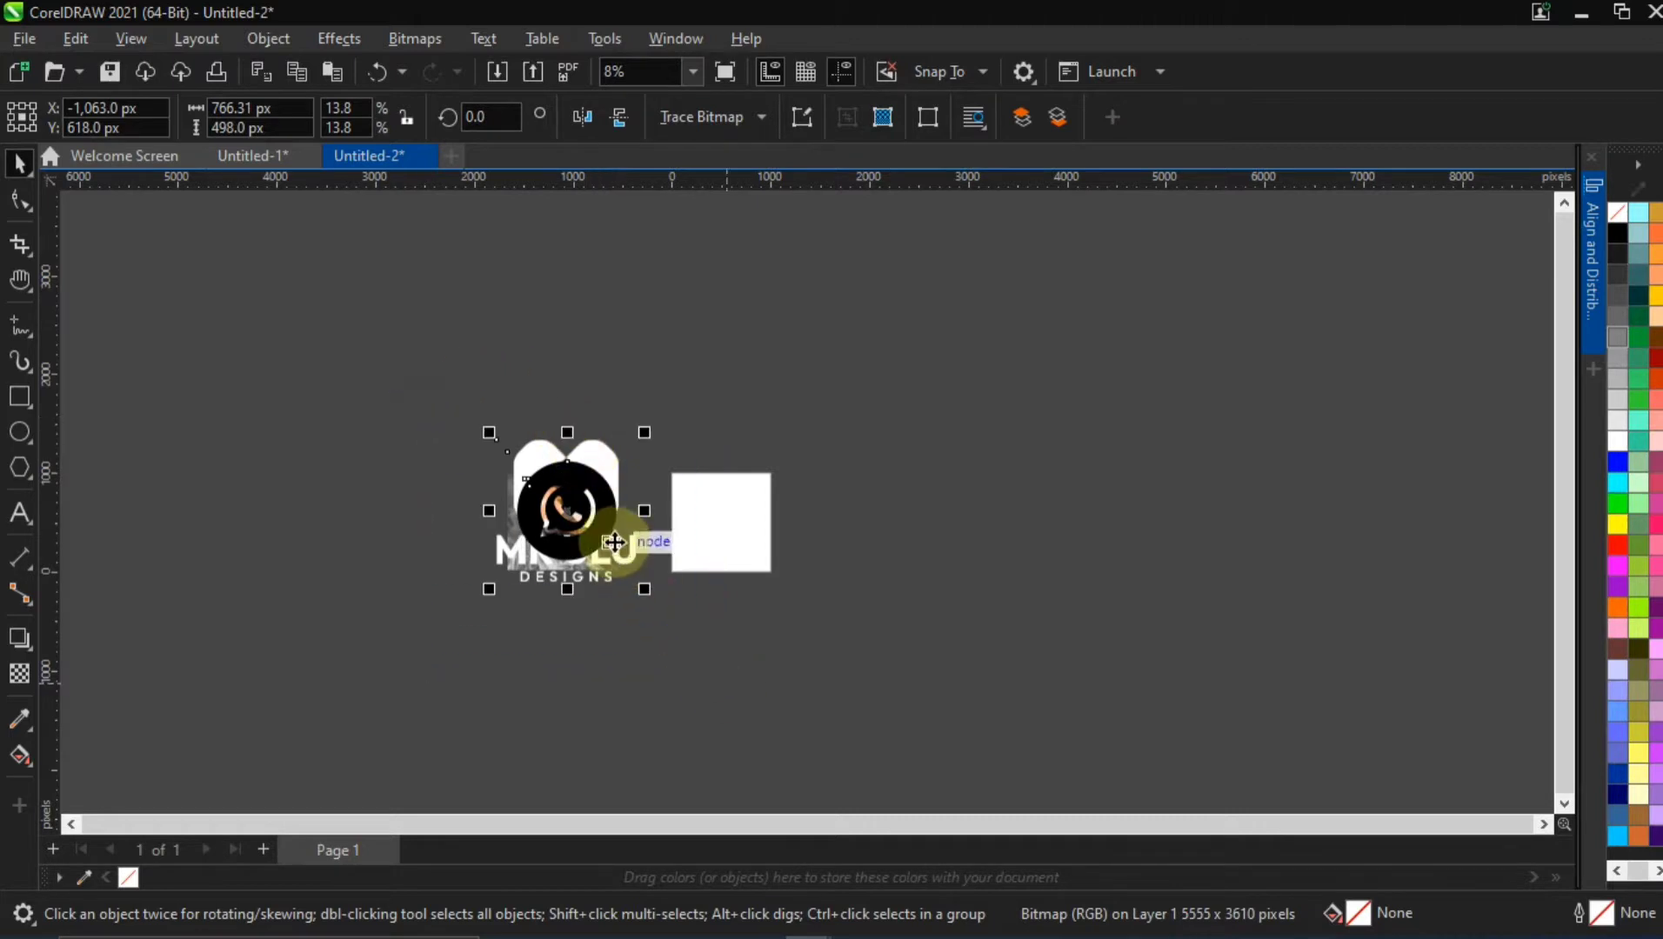
drag(644, 434, 646, 515)
Try placing the seven selected objects inside the page-sized rectangle with PowerClip Inside
scroll(647, 515, up, 2)
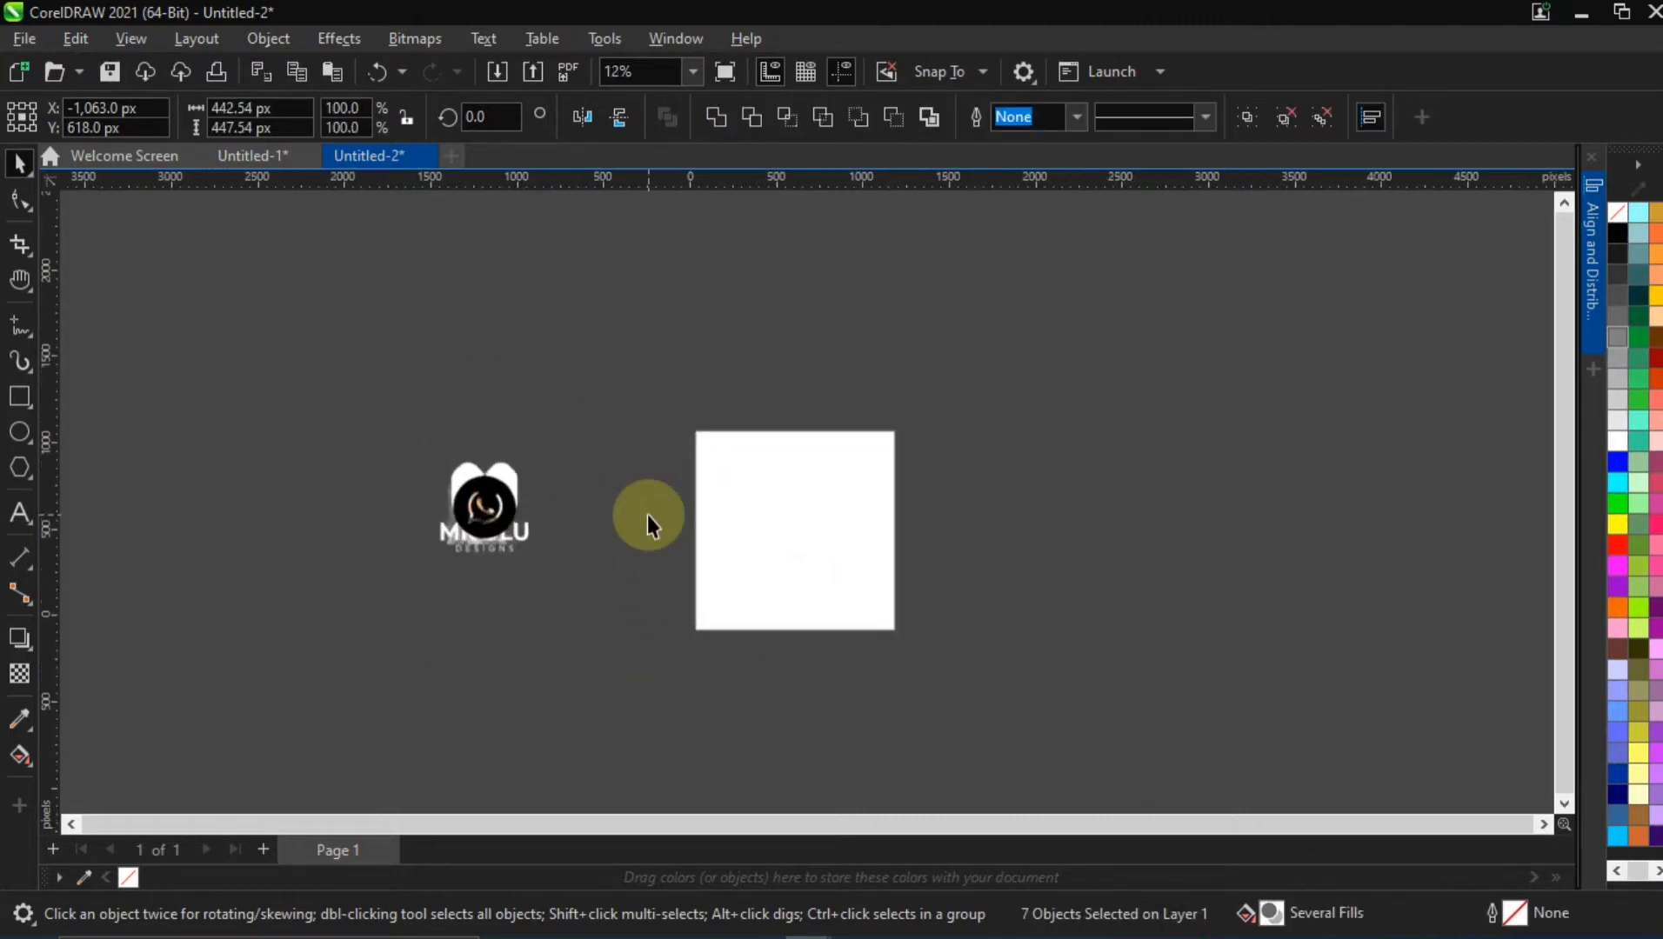
scroll(647, 515, up, 2)
drag(402, 491, 884, 525)
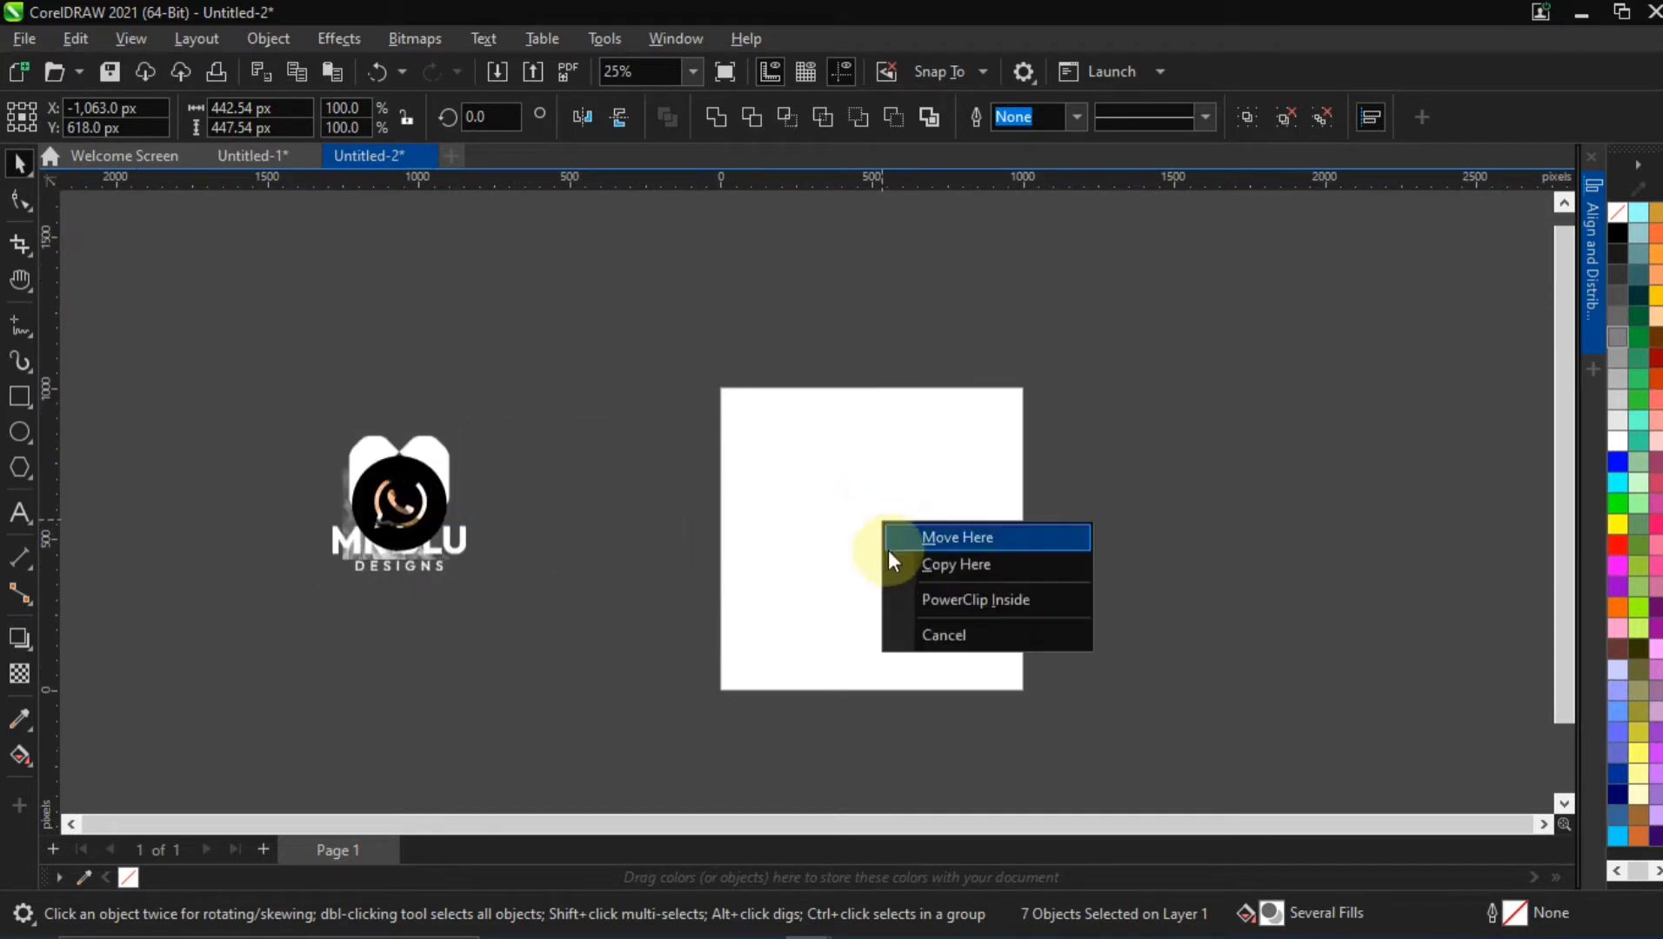
click(909, 604)
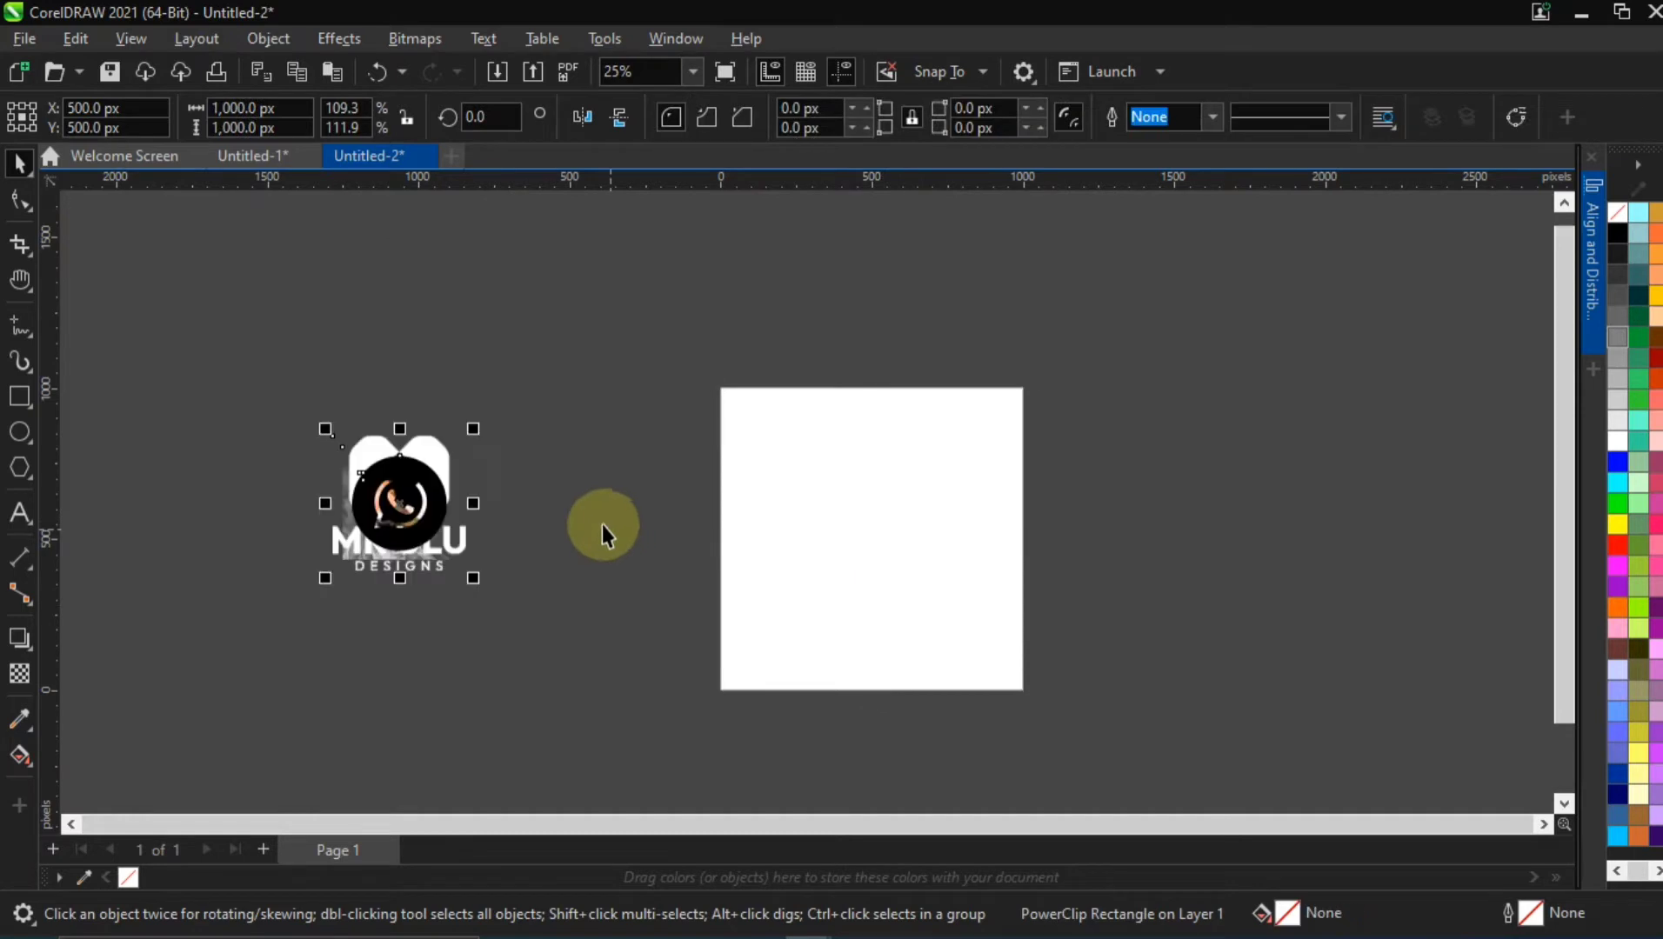
PowerClip the seven selected objects into the 1000 × 1000 px rectangle on the page
right_click(401, 499)
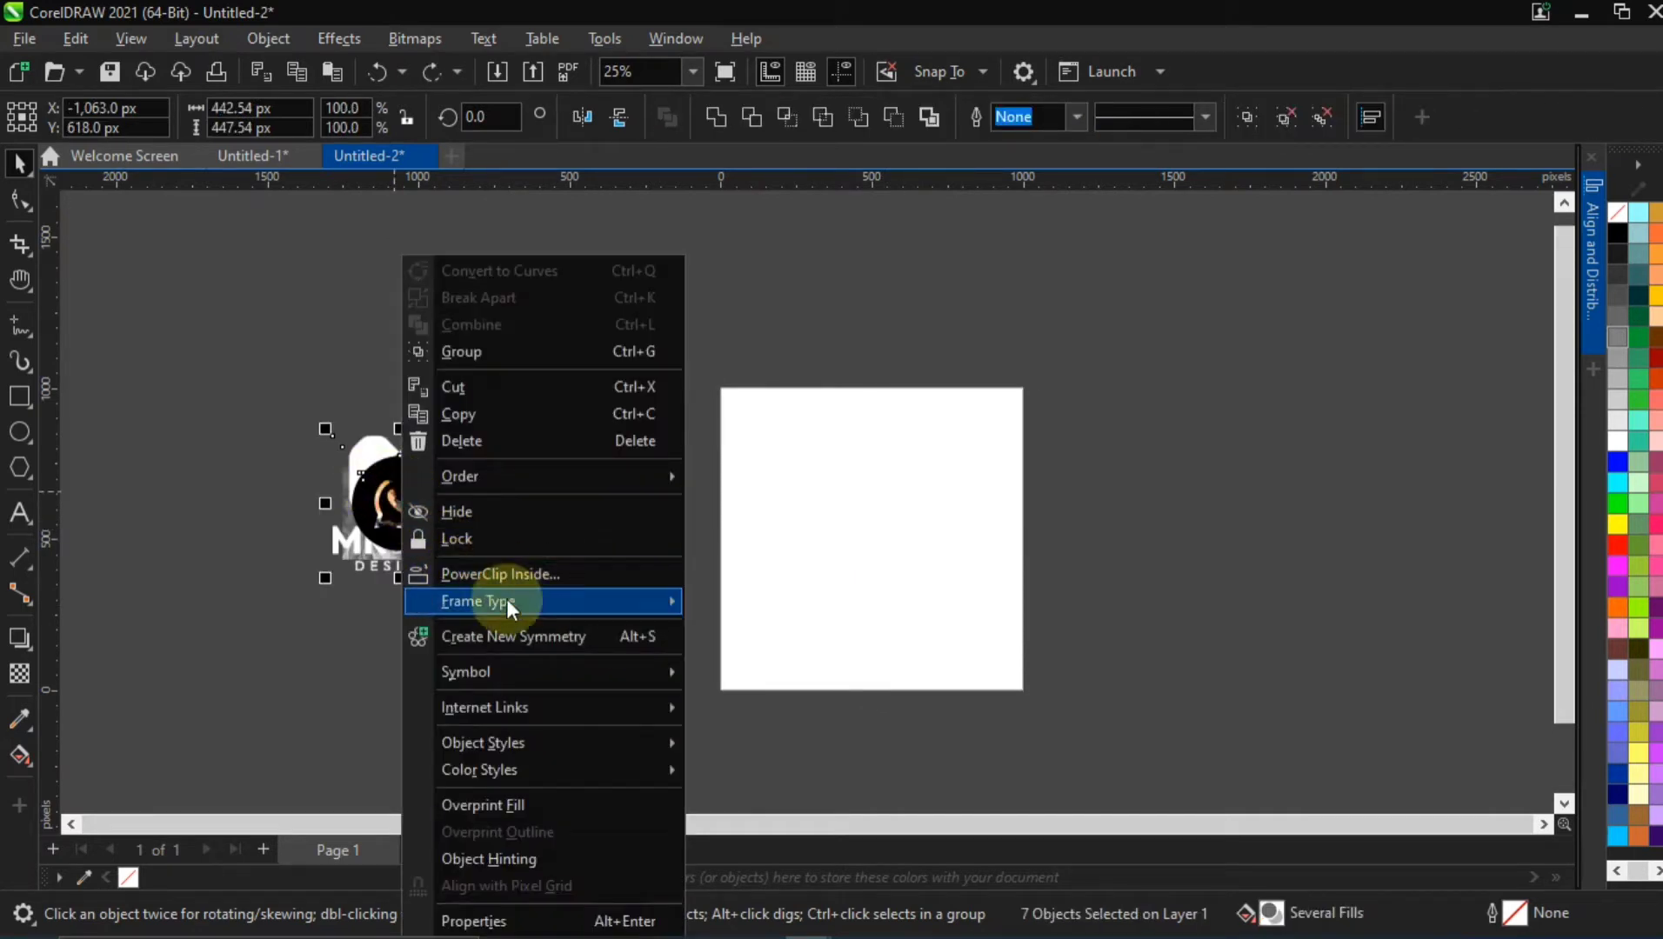
click(509, 573)
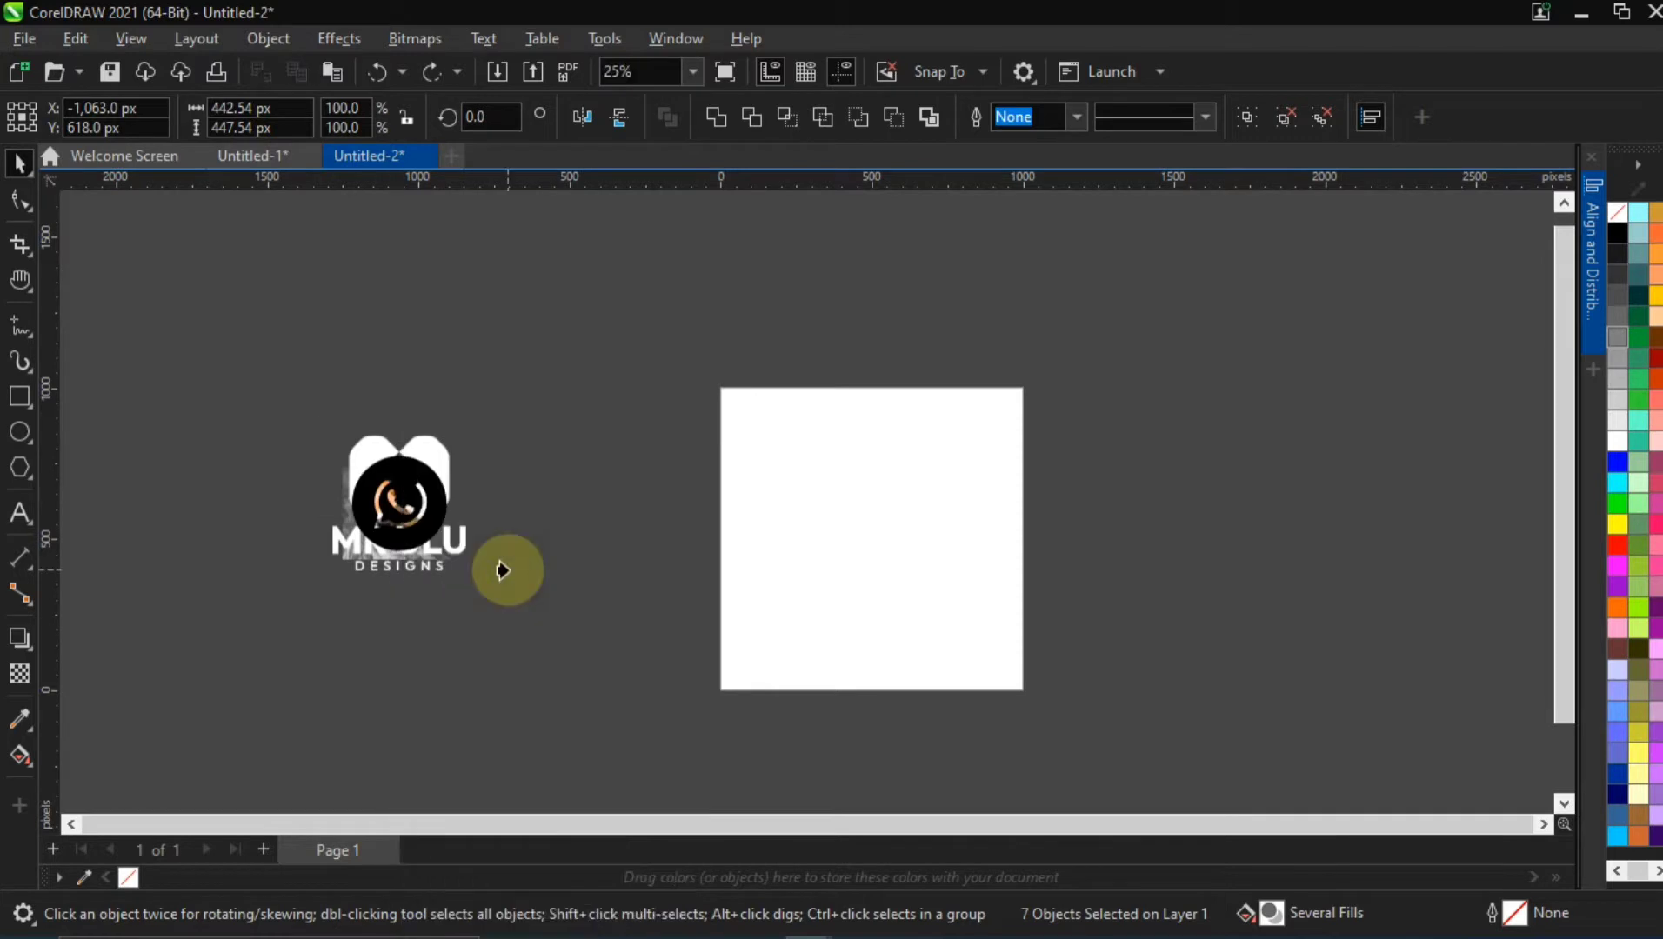
click(865, 538)
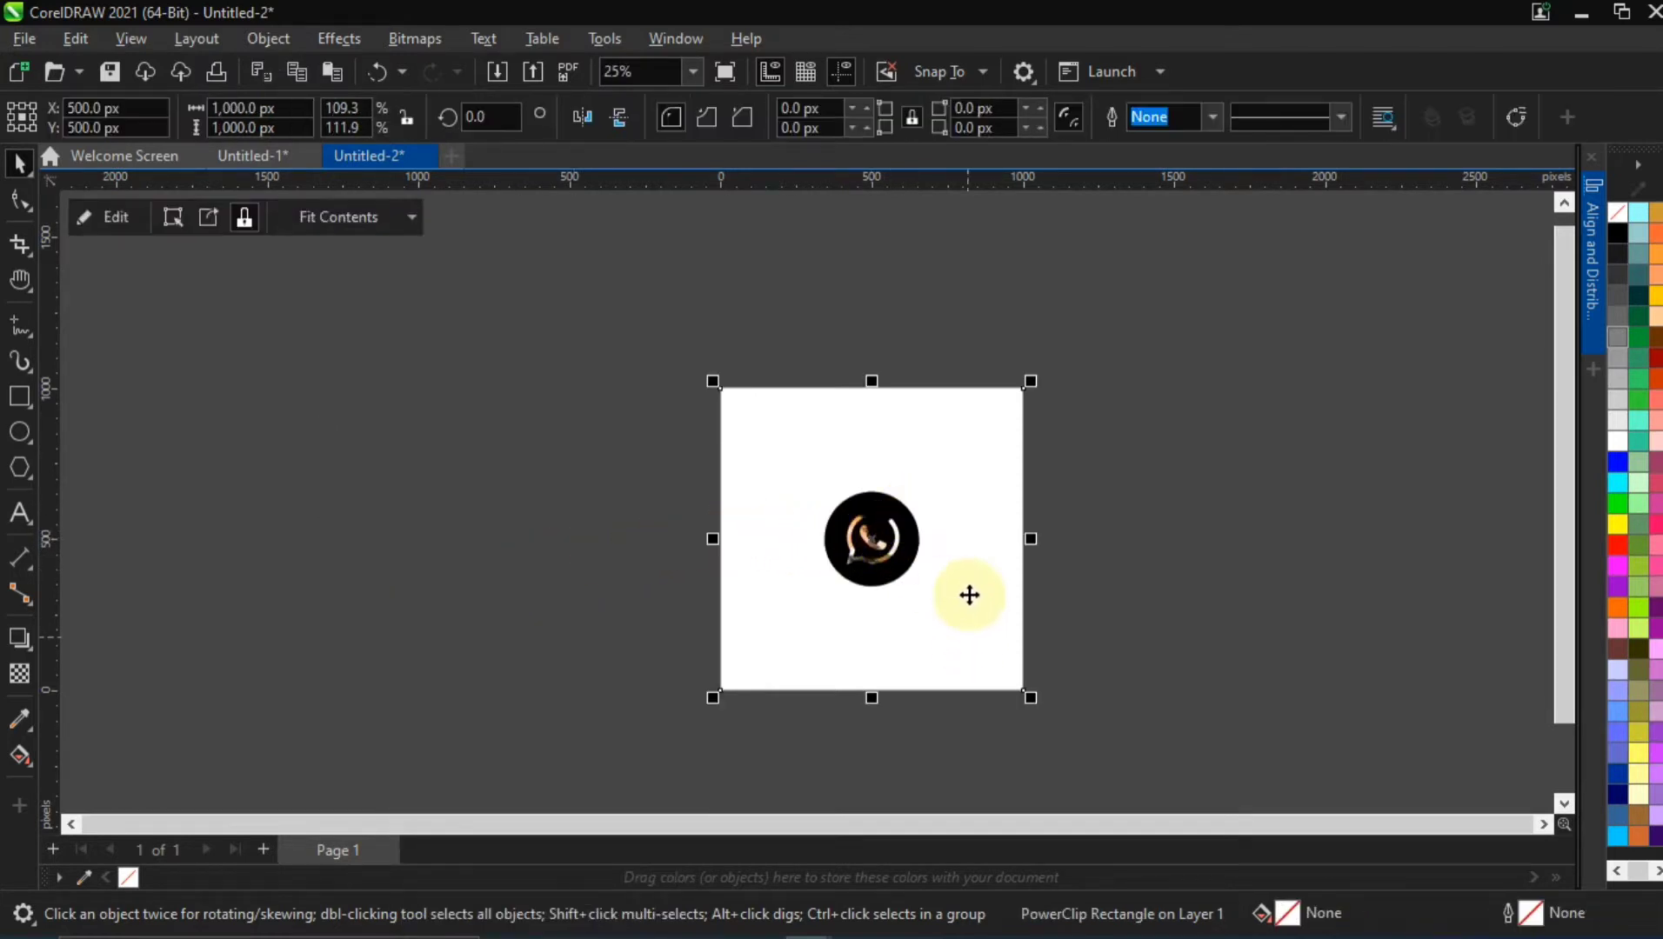
scroll(969, 594, up, 1)
key(h)
drag(961, 563, 859, 564)
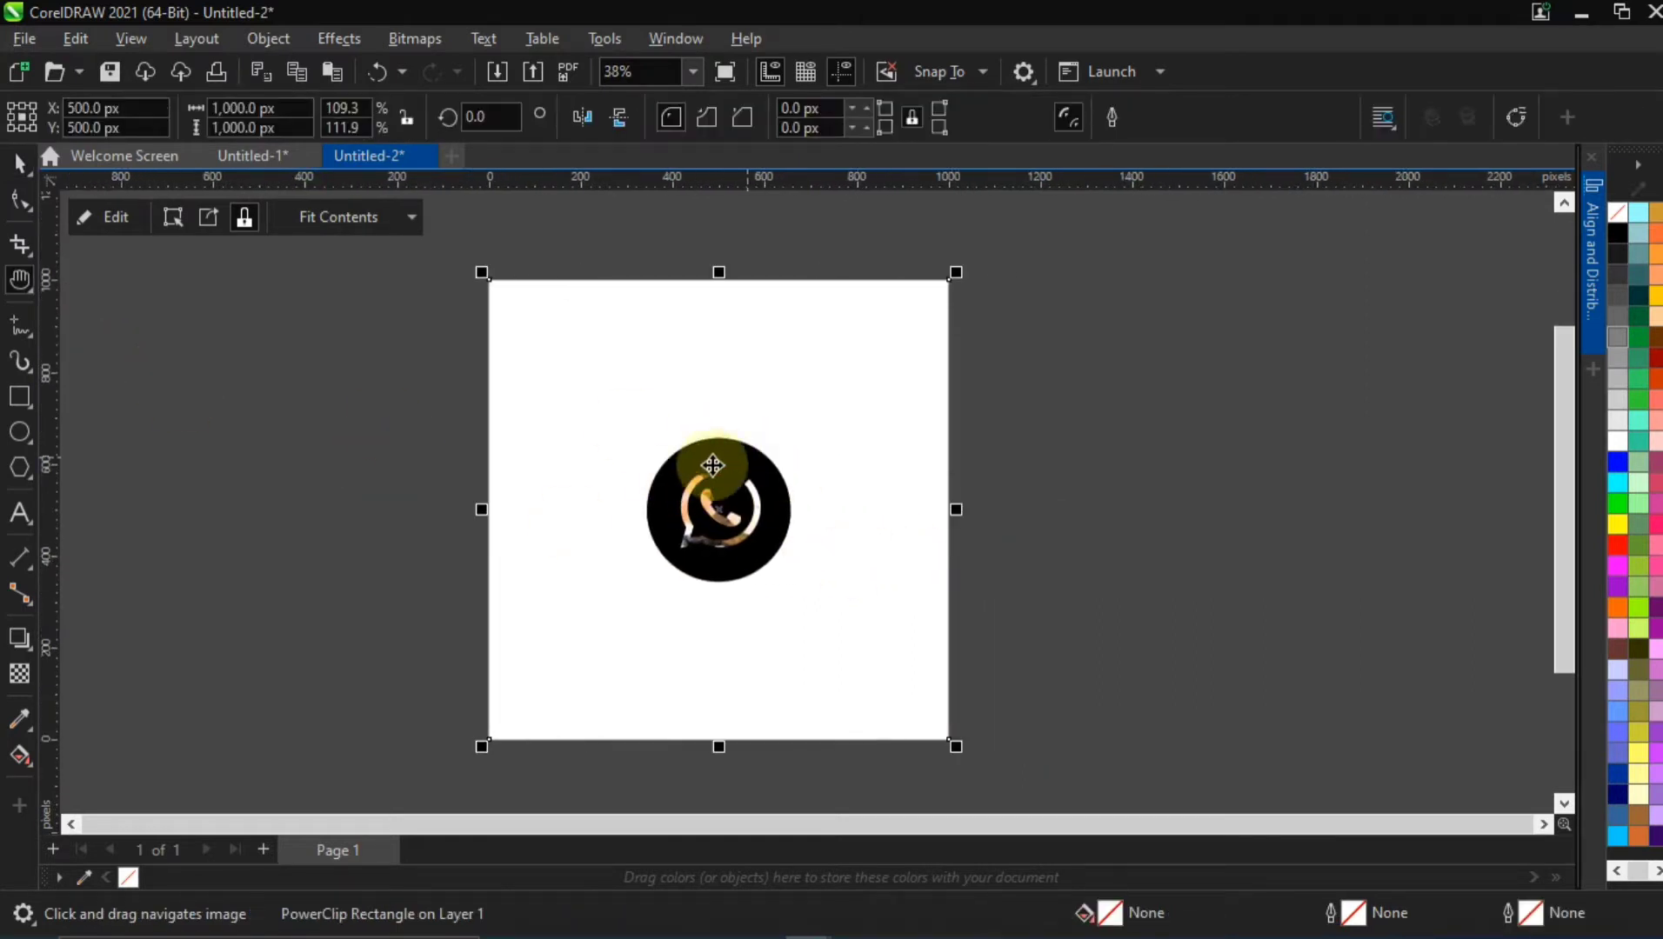
Open the PowerClip contents for editing and move all seven objects off the page, to its right
double_click(651, 442)
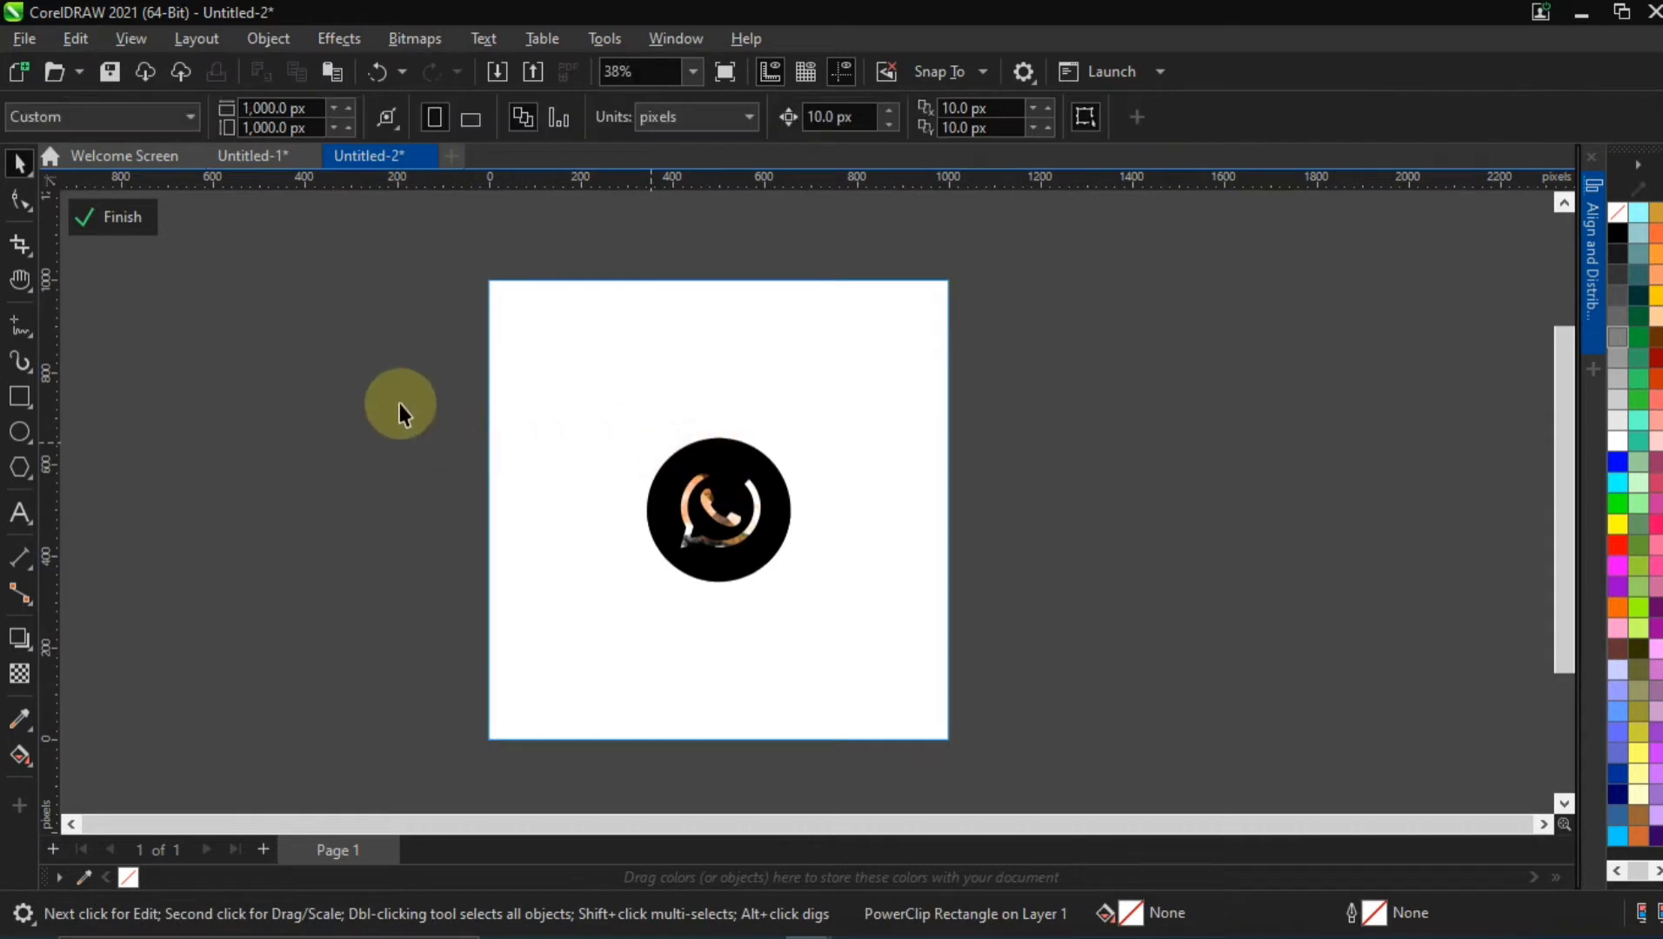
drag(401, 407, 879, 631)
drag(779, 519, 1340, 472)
click(1191, 368)
click(886, 368)
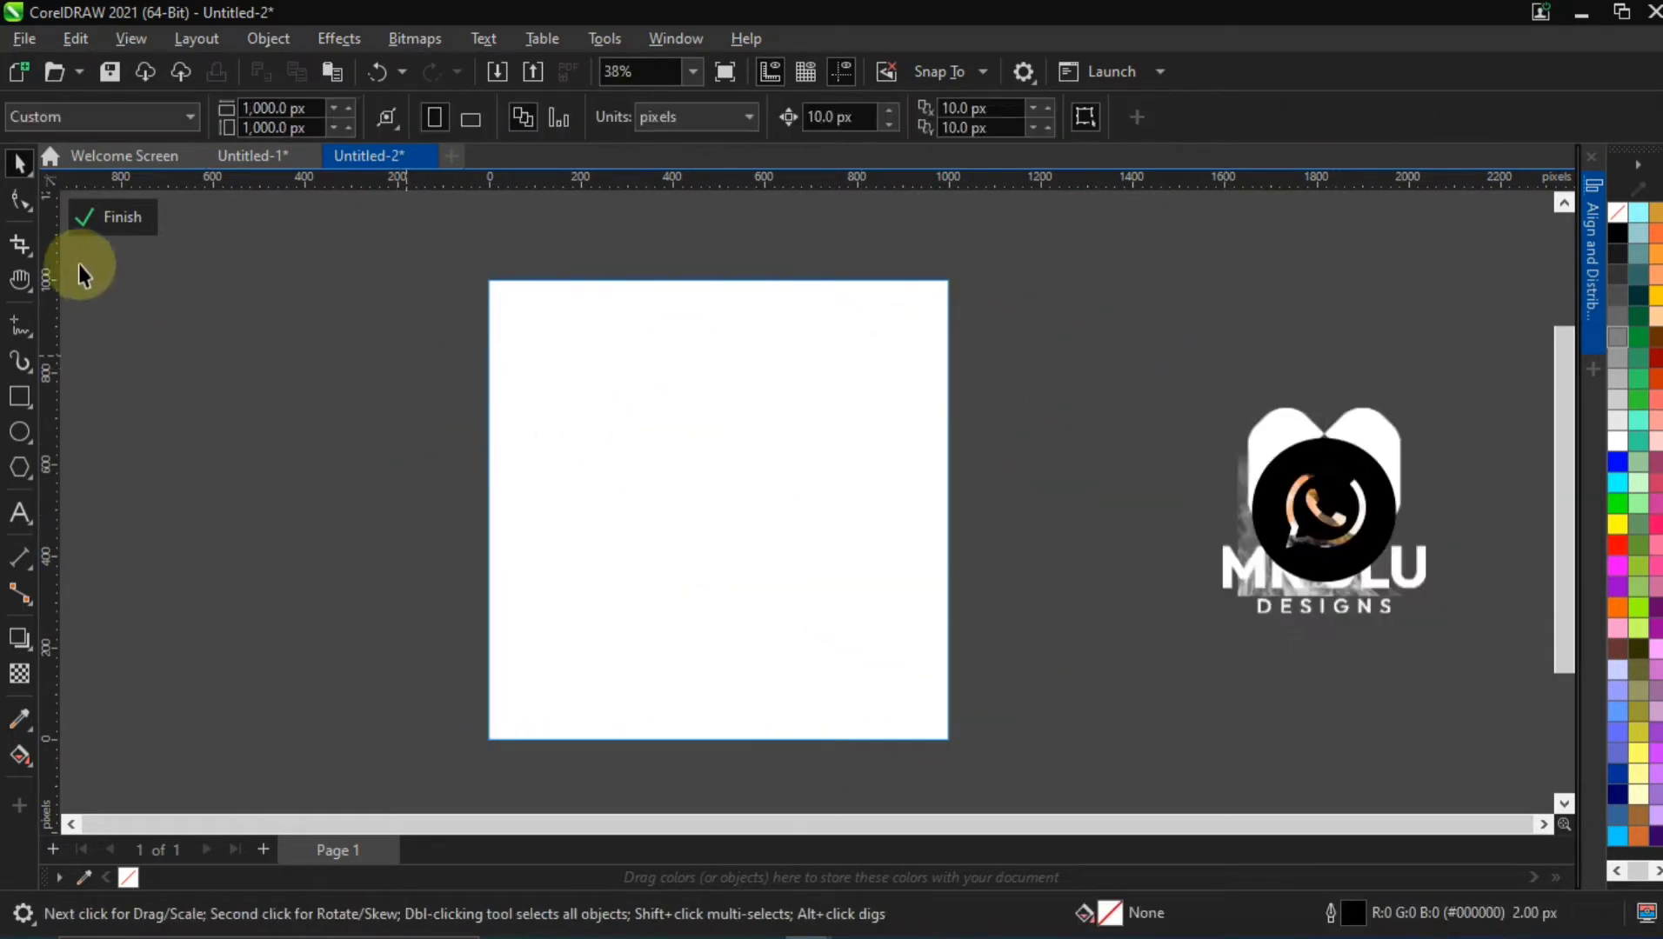
Draw a square frame around the page and resize it about its centre to 1050 × 1050 px
click(24, 397)
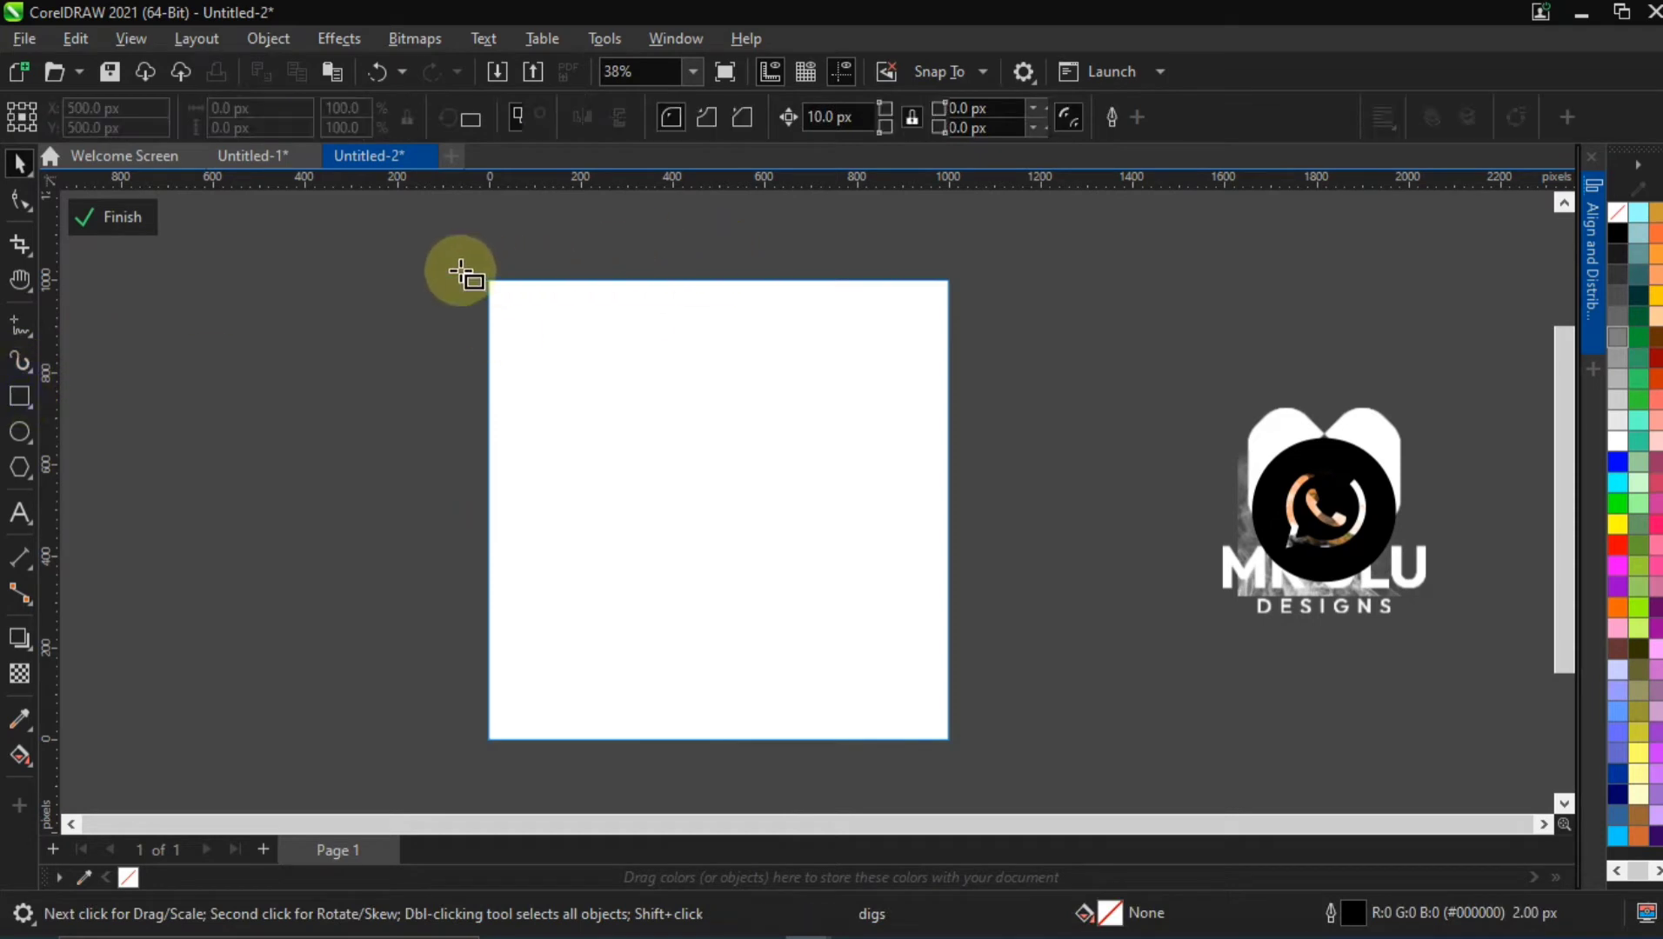
drag(472, 264, 967, 719)
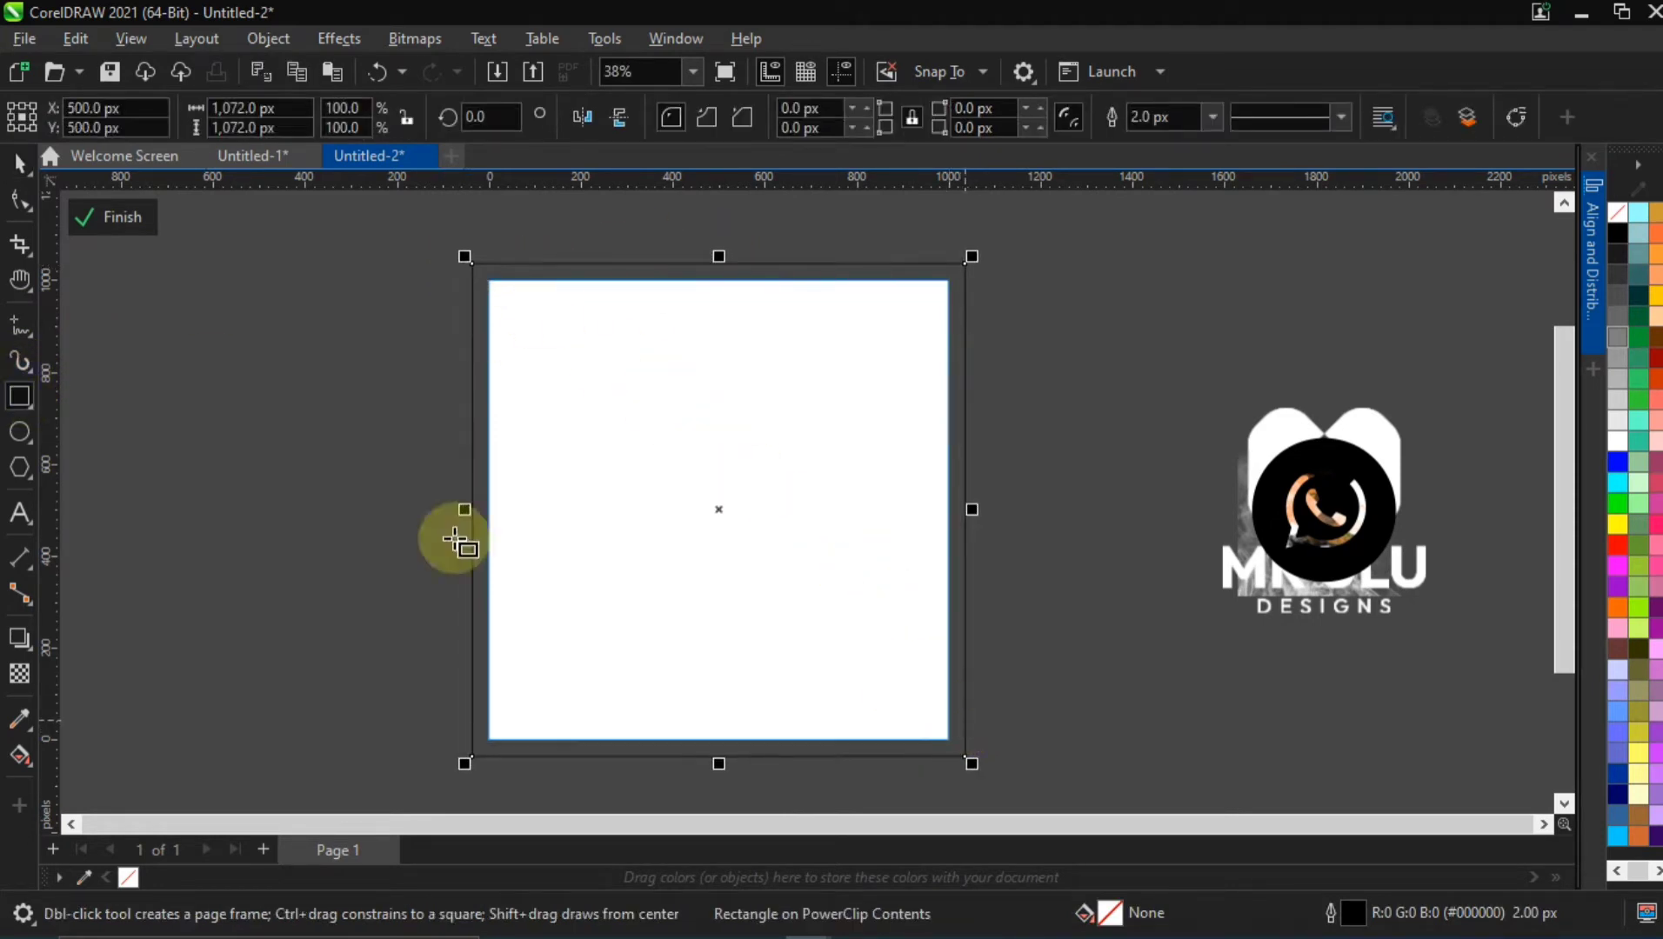
key(space)
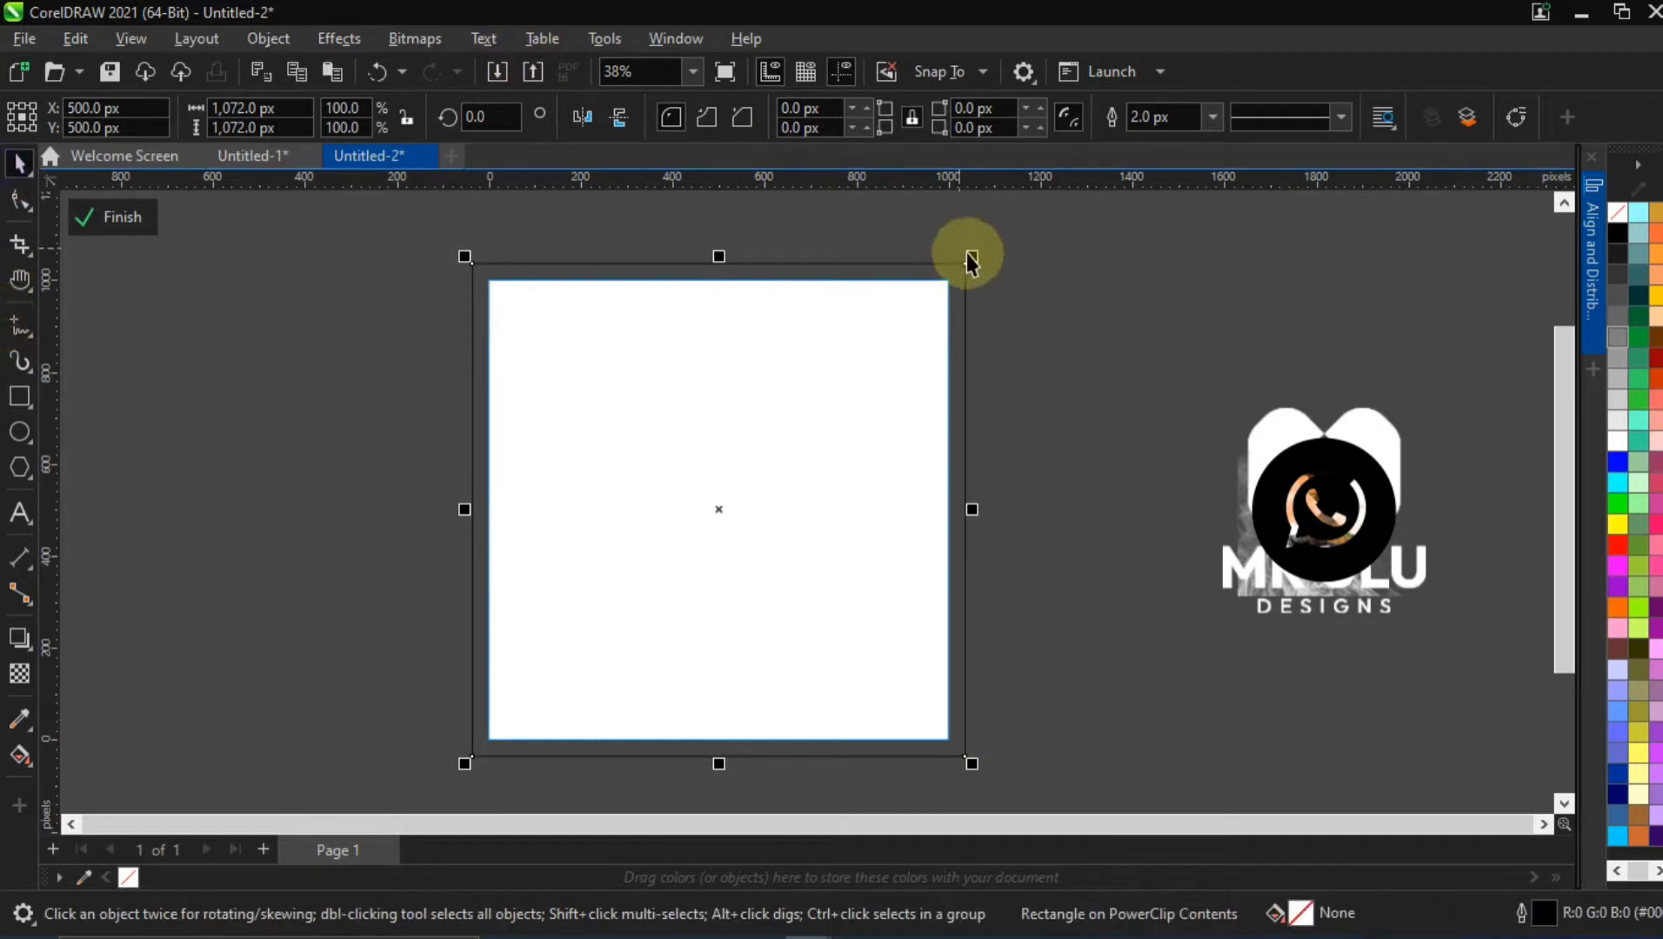
drag(987, 266, 997, 261)
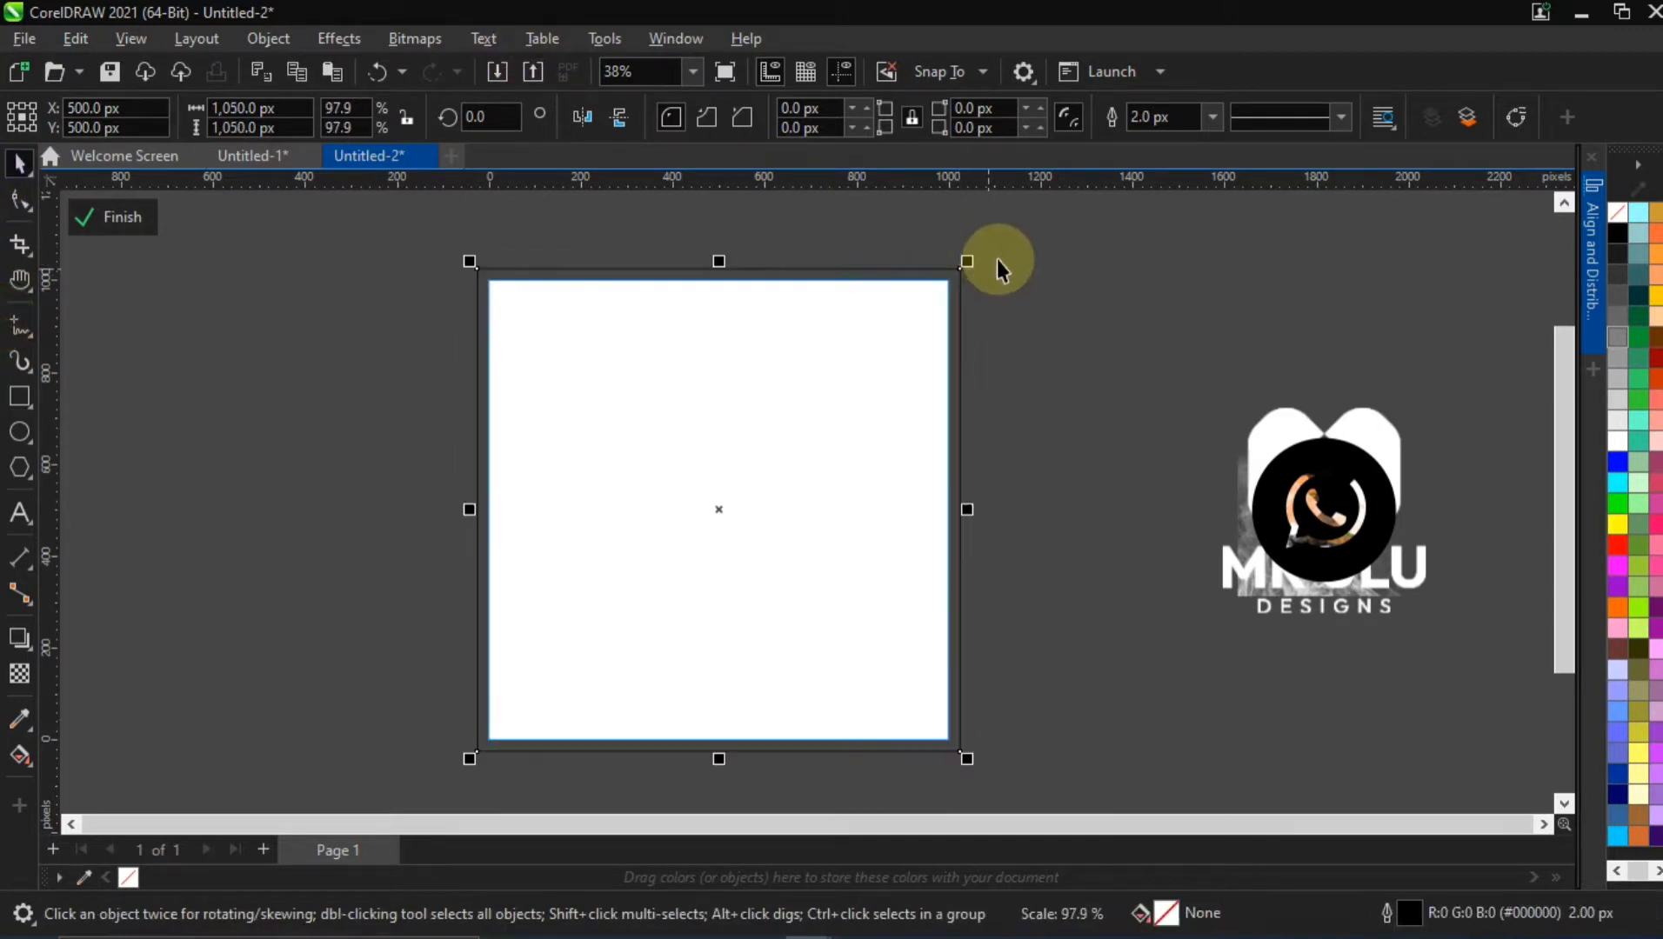
click(1029, 266)
click(699, 378)
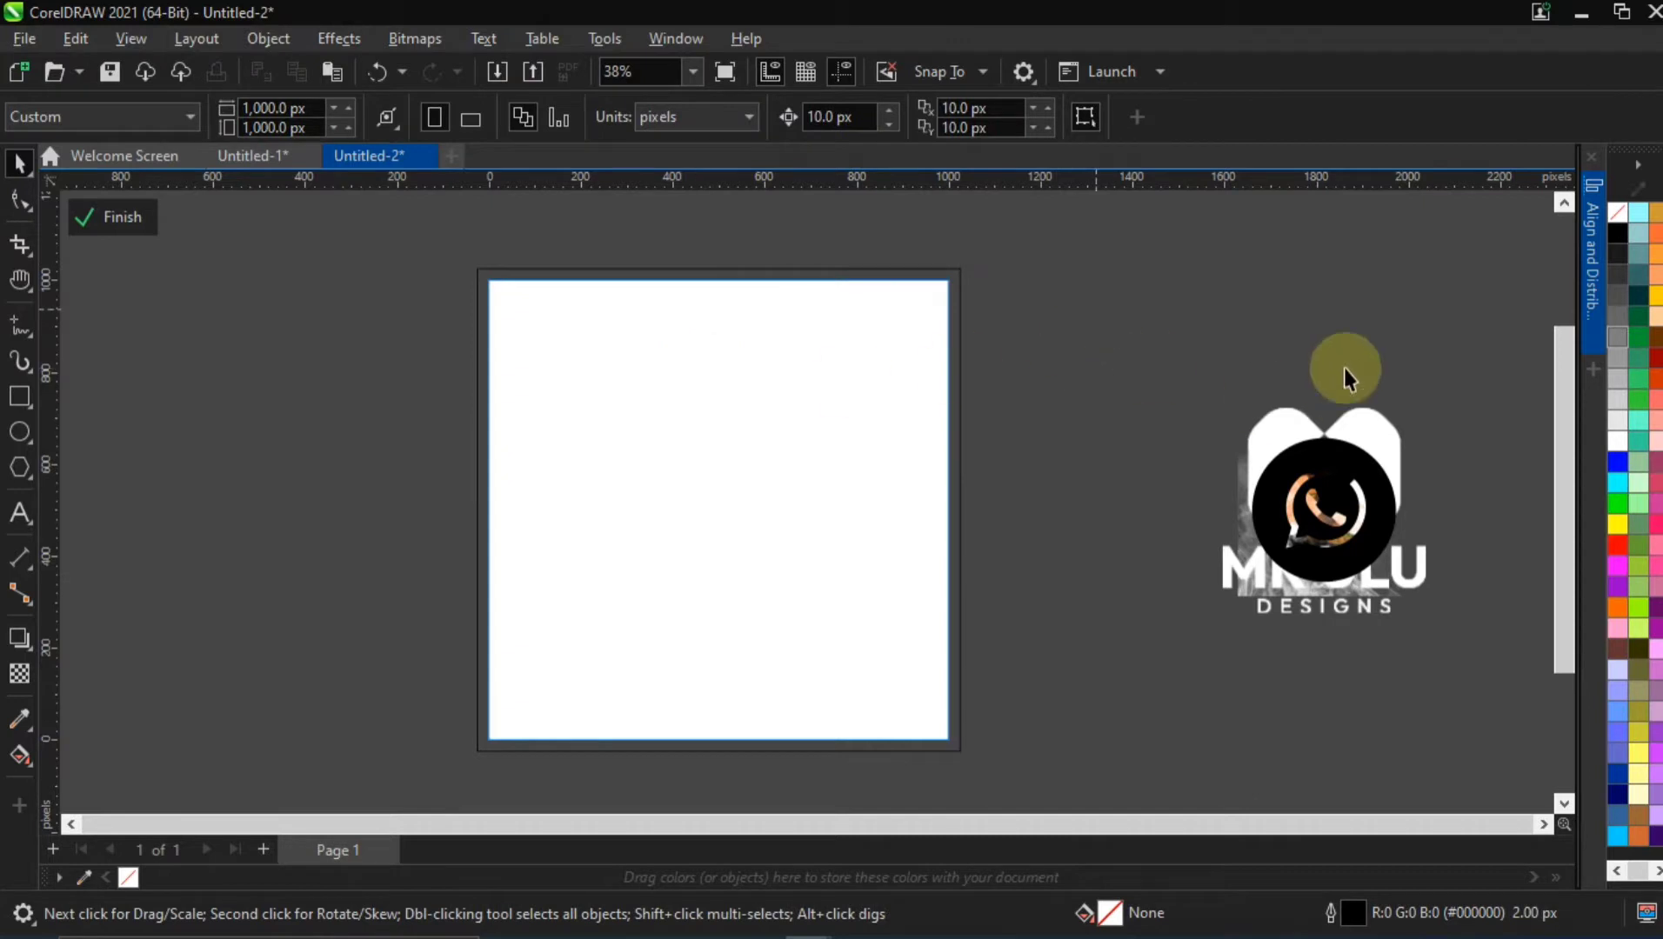
Select the seven stacked objects beside the page and scale them down together to about half size
drag(1343, 471, 1340, 451)
drag(1148, 377, 1472, 682)
drag(1434, 398, 1464, 454)
Spread the WhatsApp icon, phone icon, smoke, fire cloud, logo, burger and spark background apart beside the page
drag(1343, 513, 1078, 352)
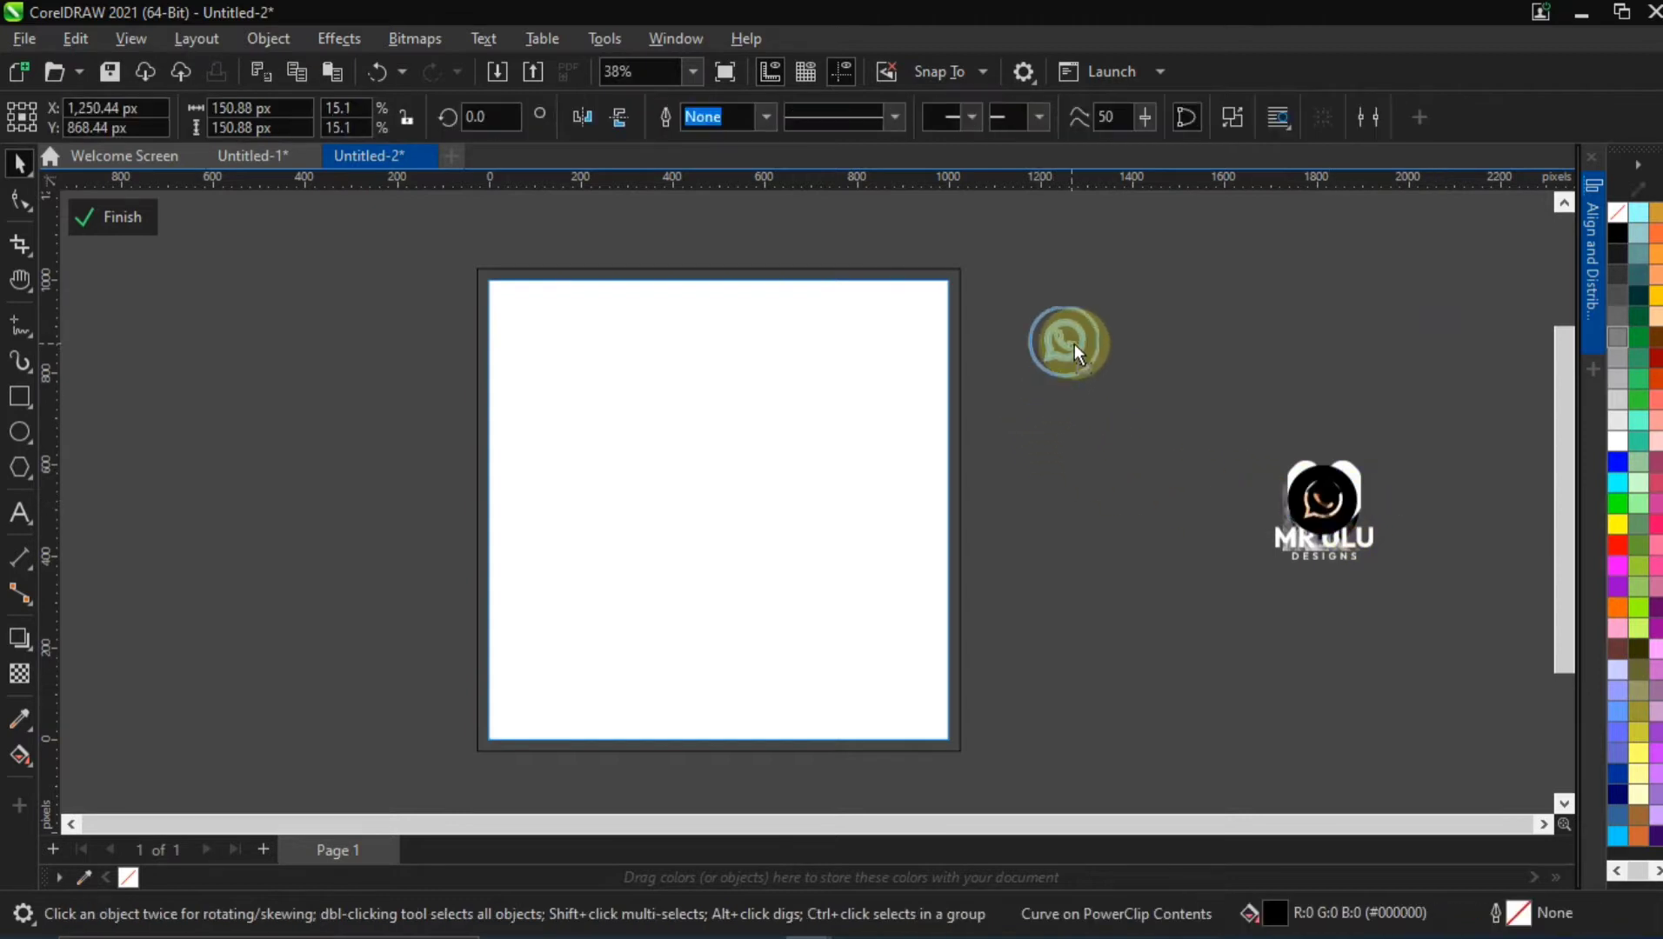
click(1289, 418)
drag(1287, 284, 1291, 284)
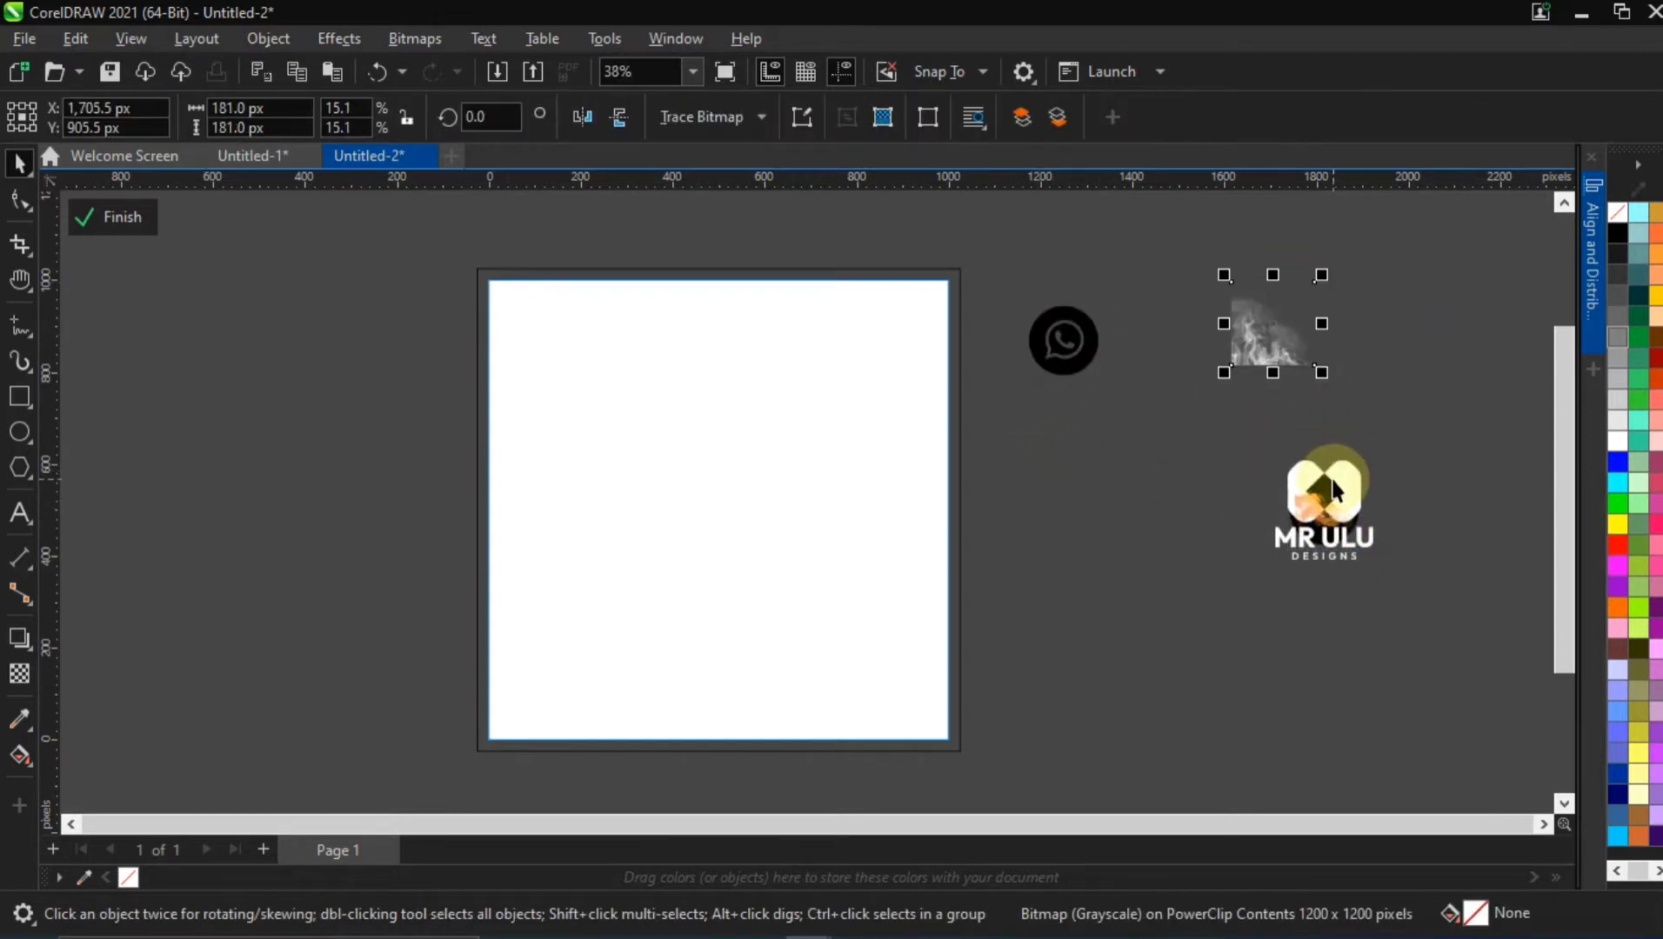
drag(1333, 480, 1083, 419)
drag(1346, 513, 1146, 301)
click(1161, 553)
drag(1321, 491, 1102, 502)
drag(1310, 519, 1174, 520)
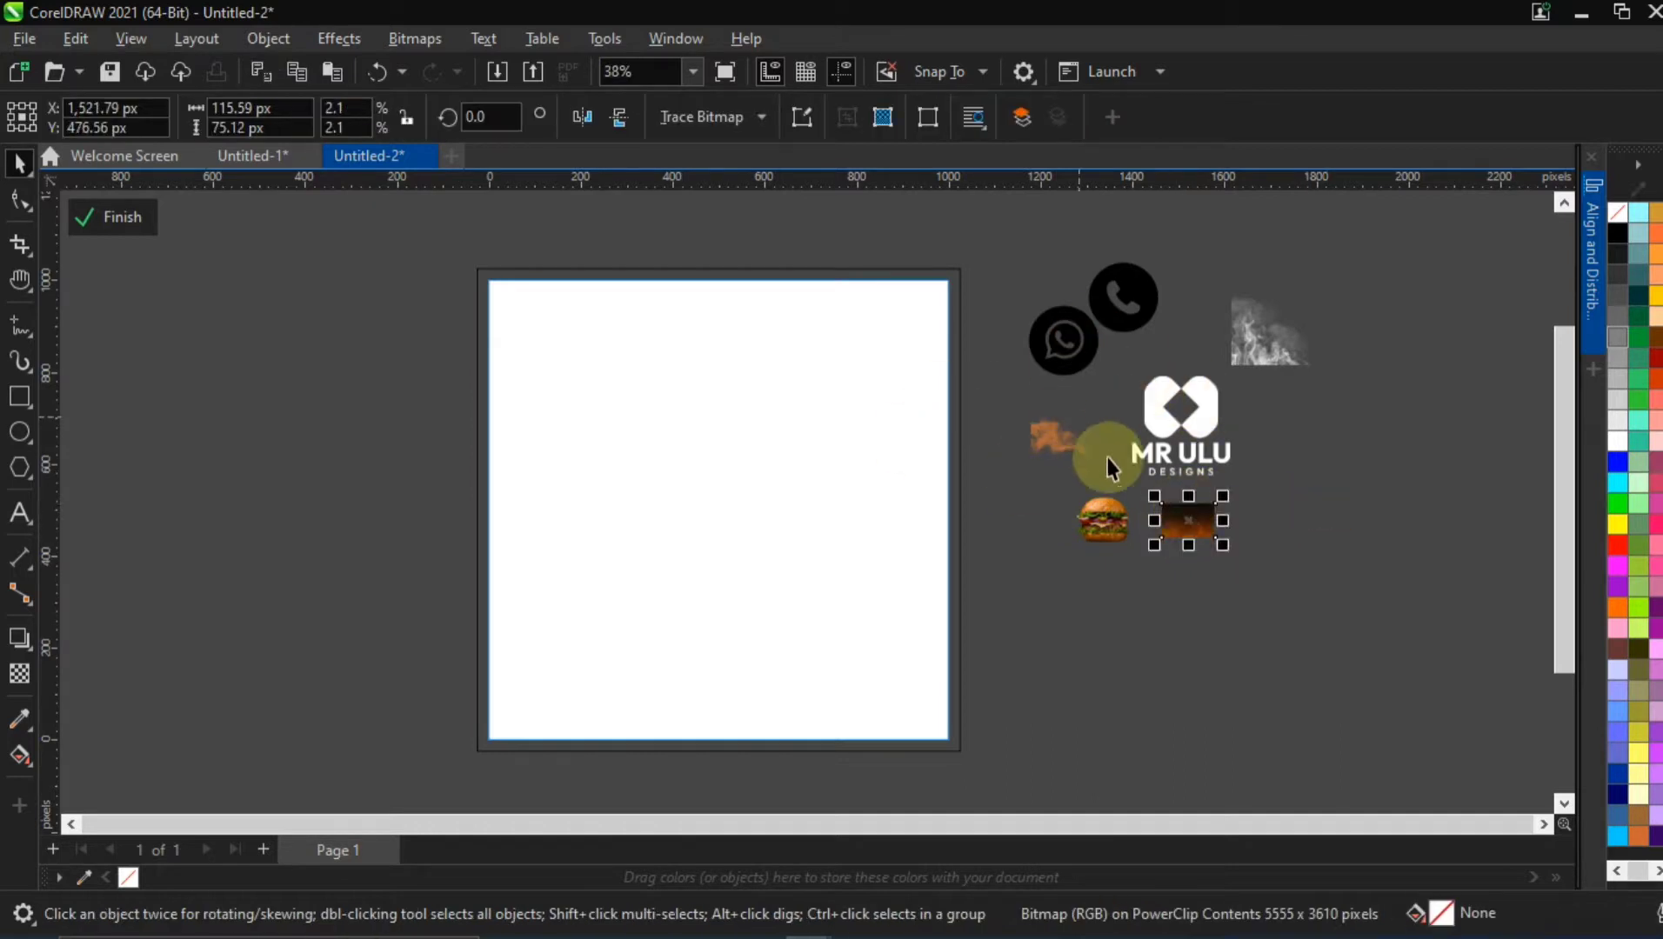
click(547, 309)
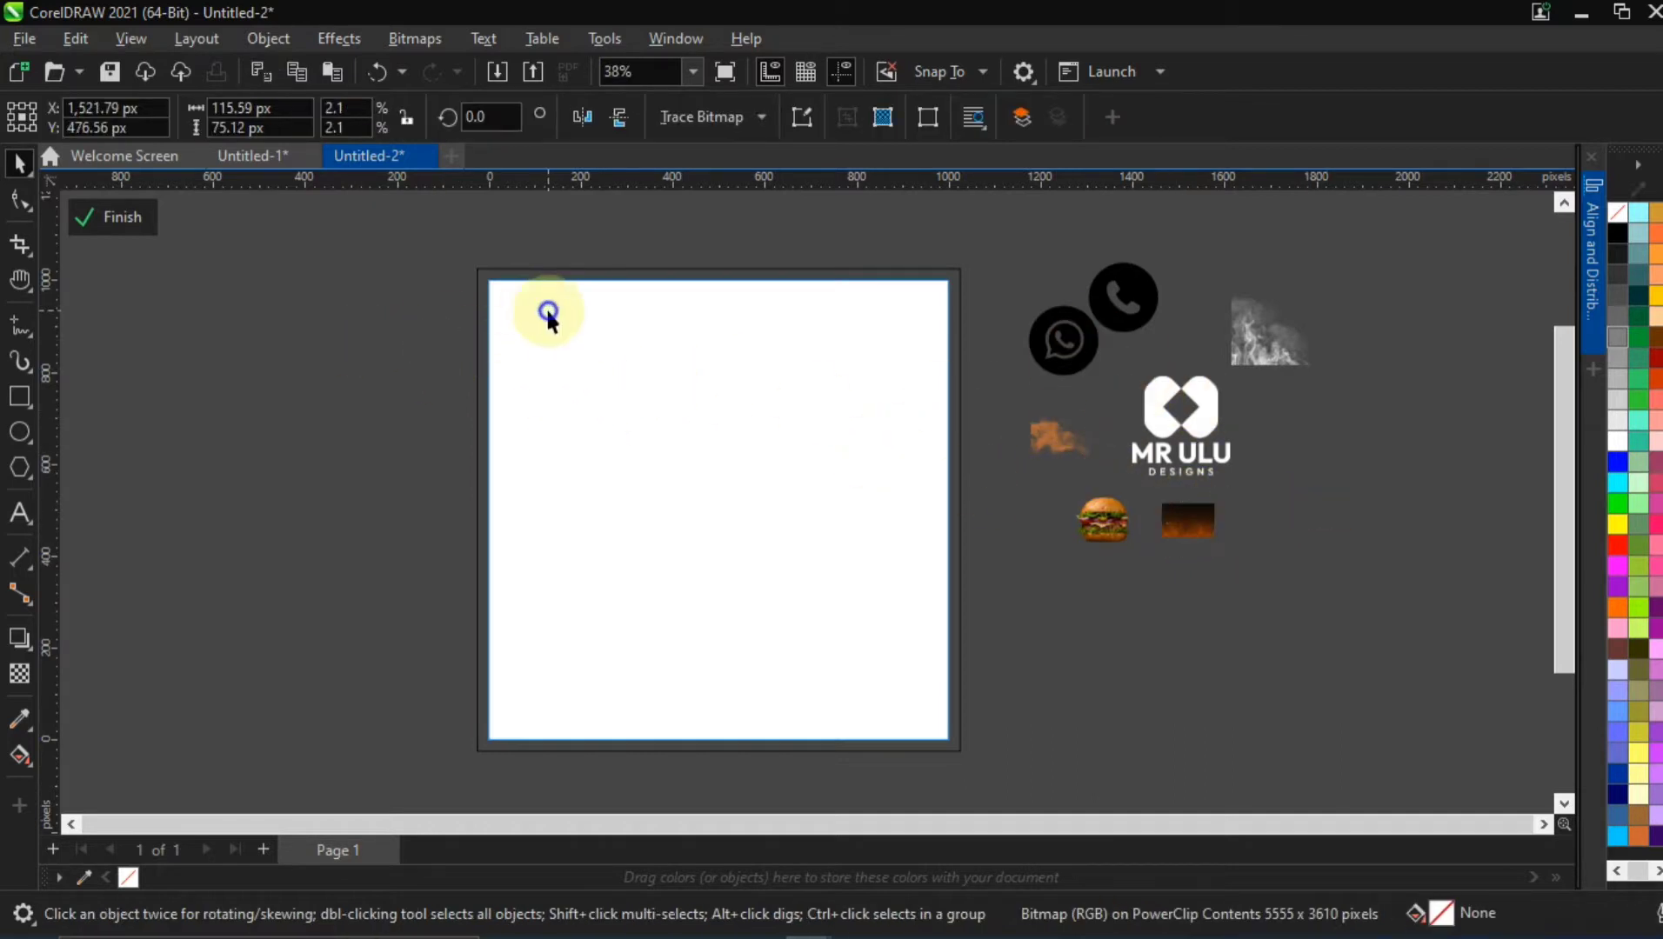
click(281, 434)
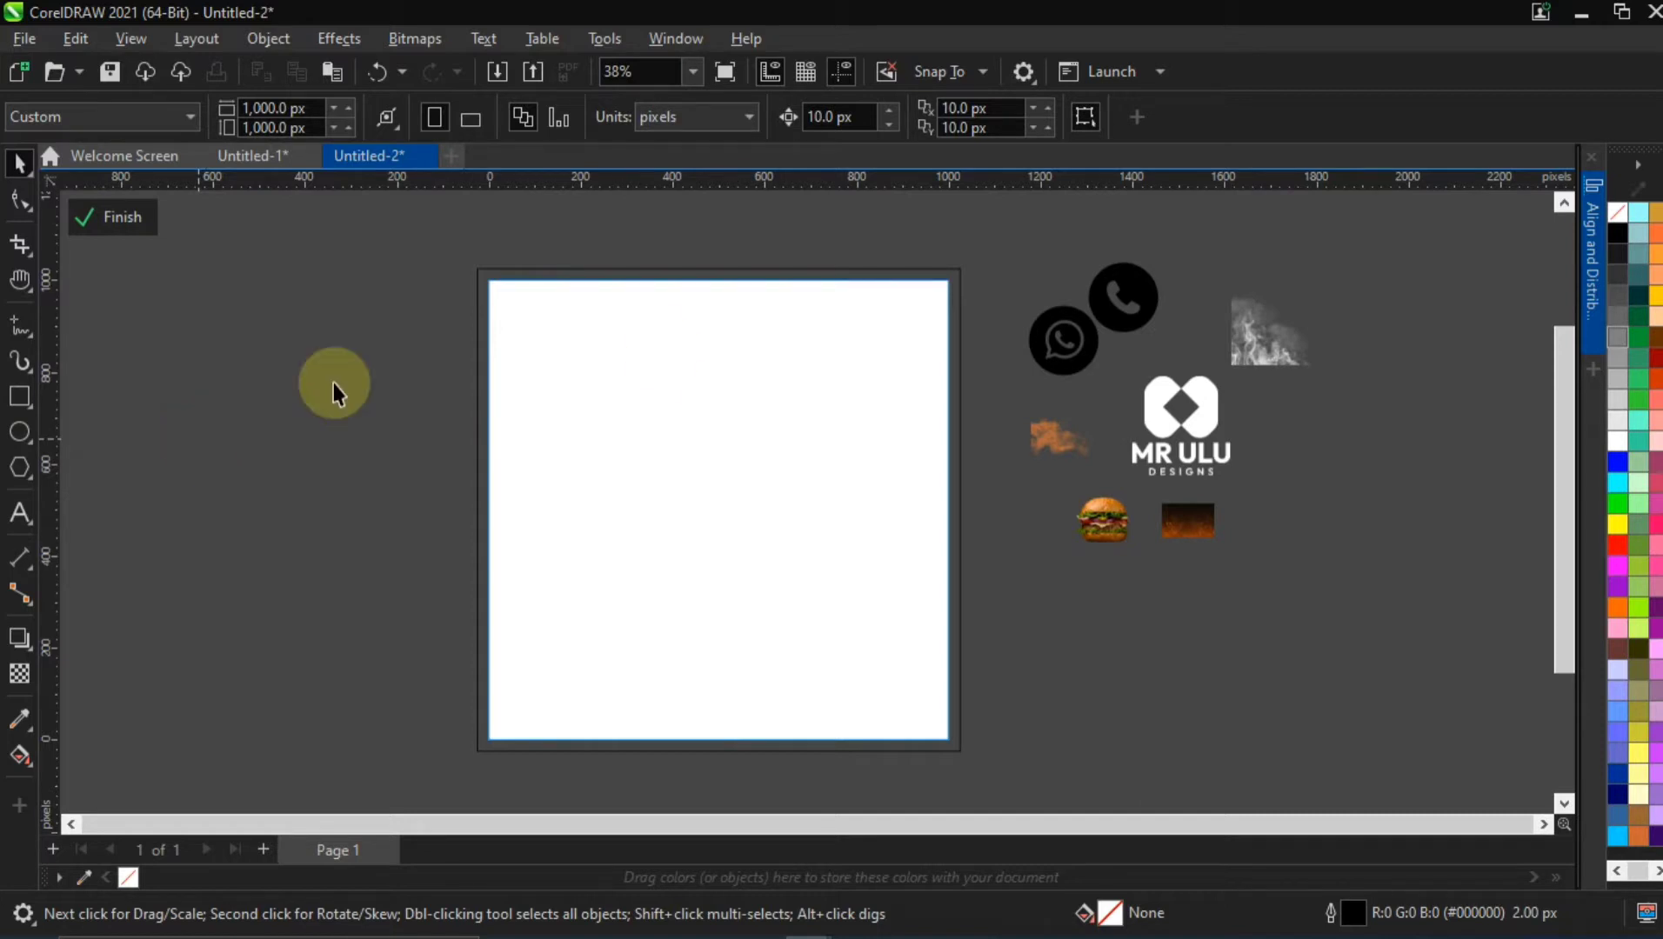
Move the burger image to the far right of the other resources and enlarge it to about 439 × 365 px
click(1084, 525)
mouse_move(1132, 546)
mouse_down()
mouse_move(1226, 615)
mouse_move(1217, 601)
mouse_move(1332, 523)
mouse_move(1341, 451)
mouse_up()
click(682, 497)
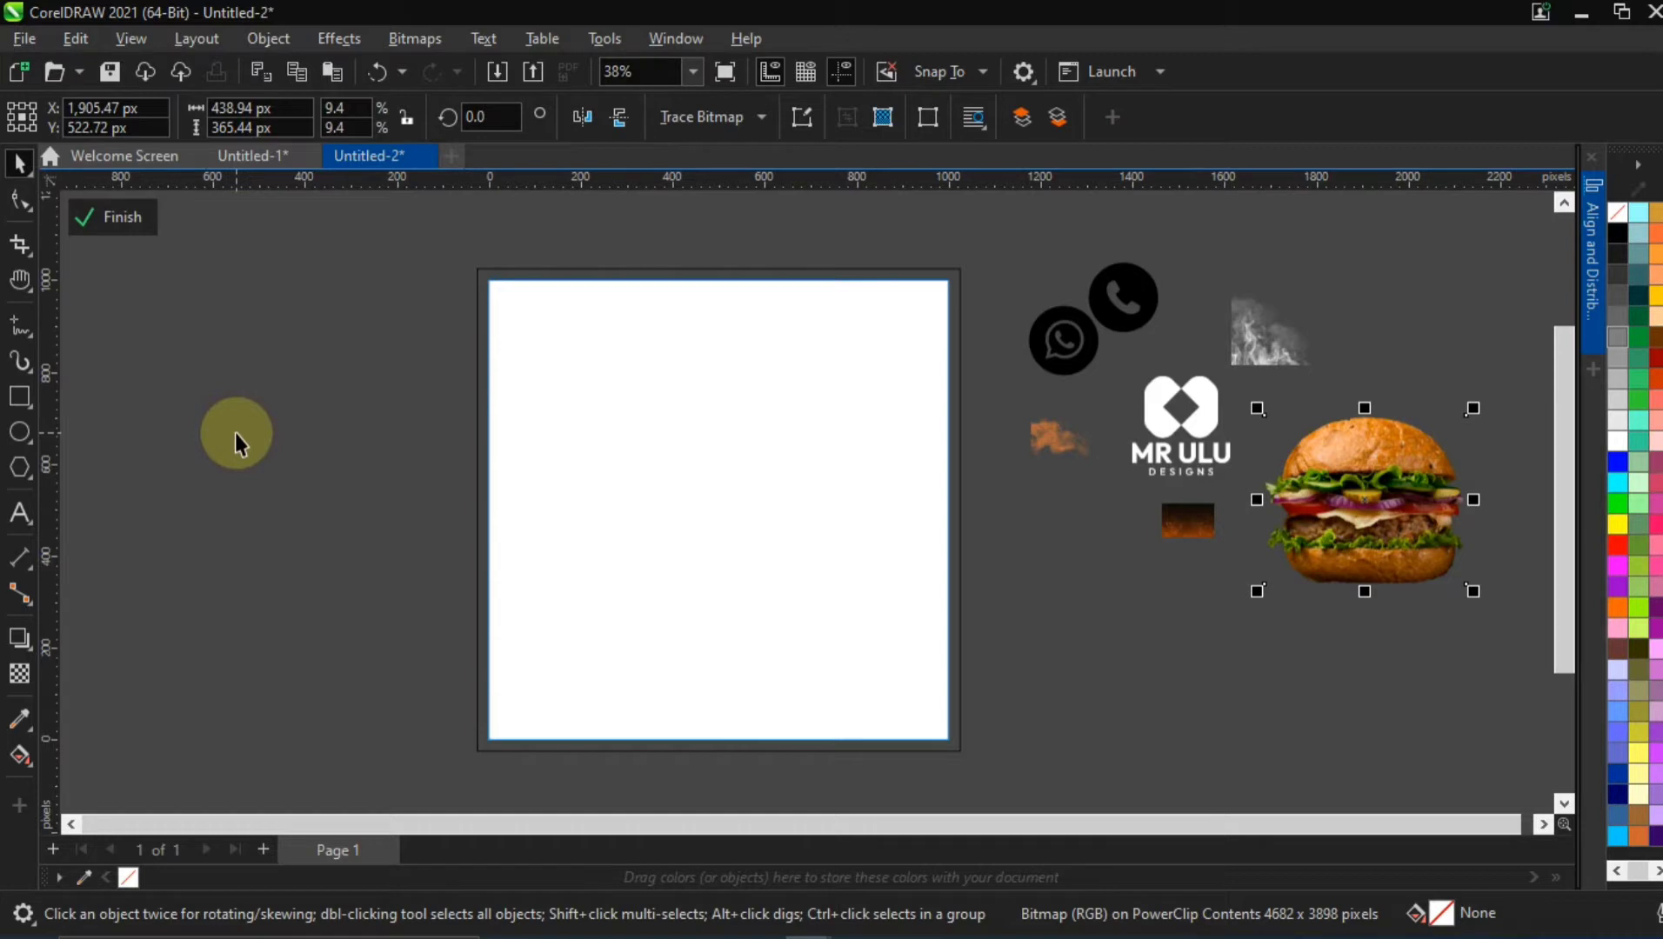
Add three separate text lines reading "Weekend", "BURGER" and "Games Night" to the left of the page
click(31, 510)
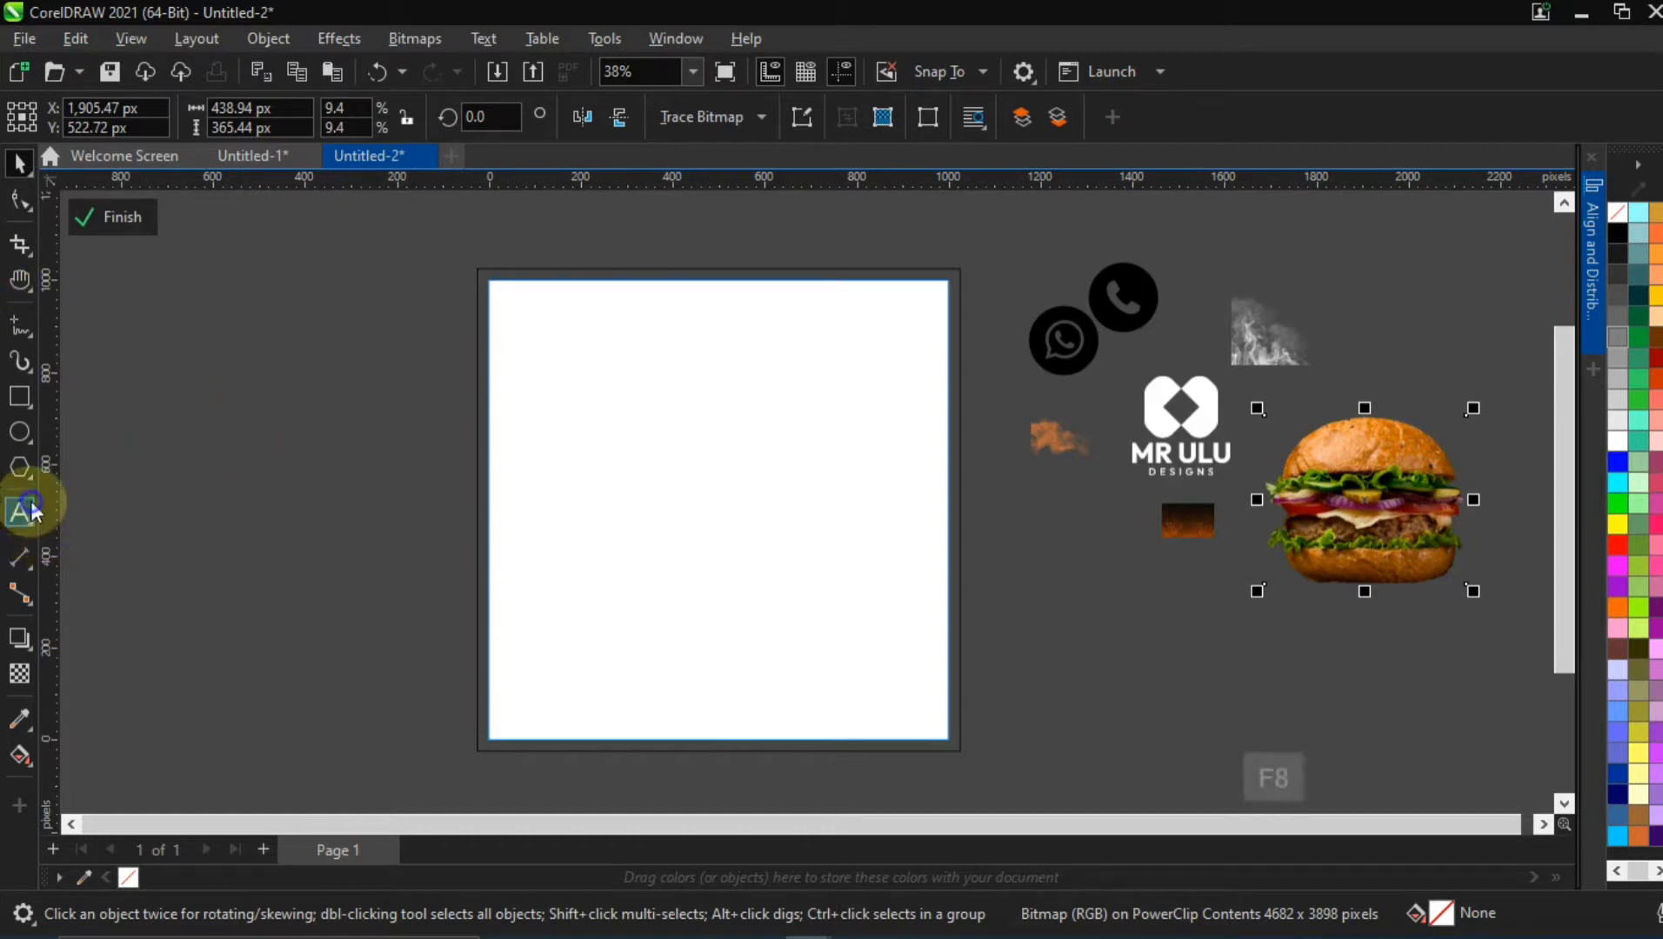
click(224, 456)
text(W)
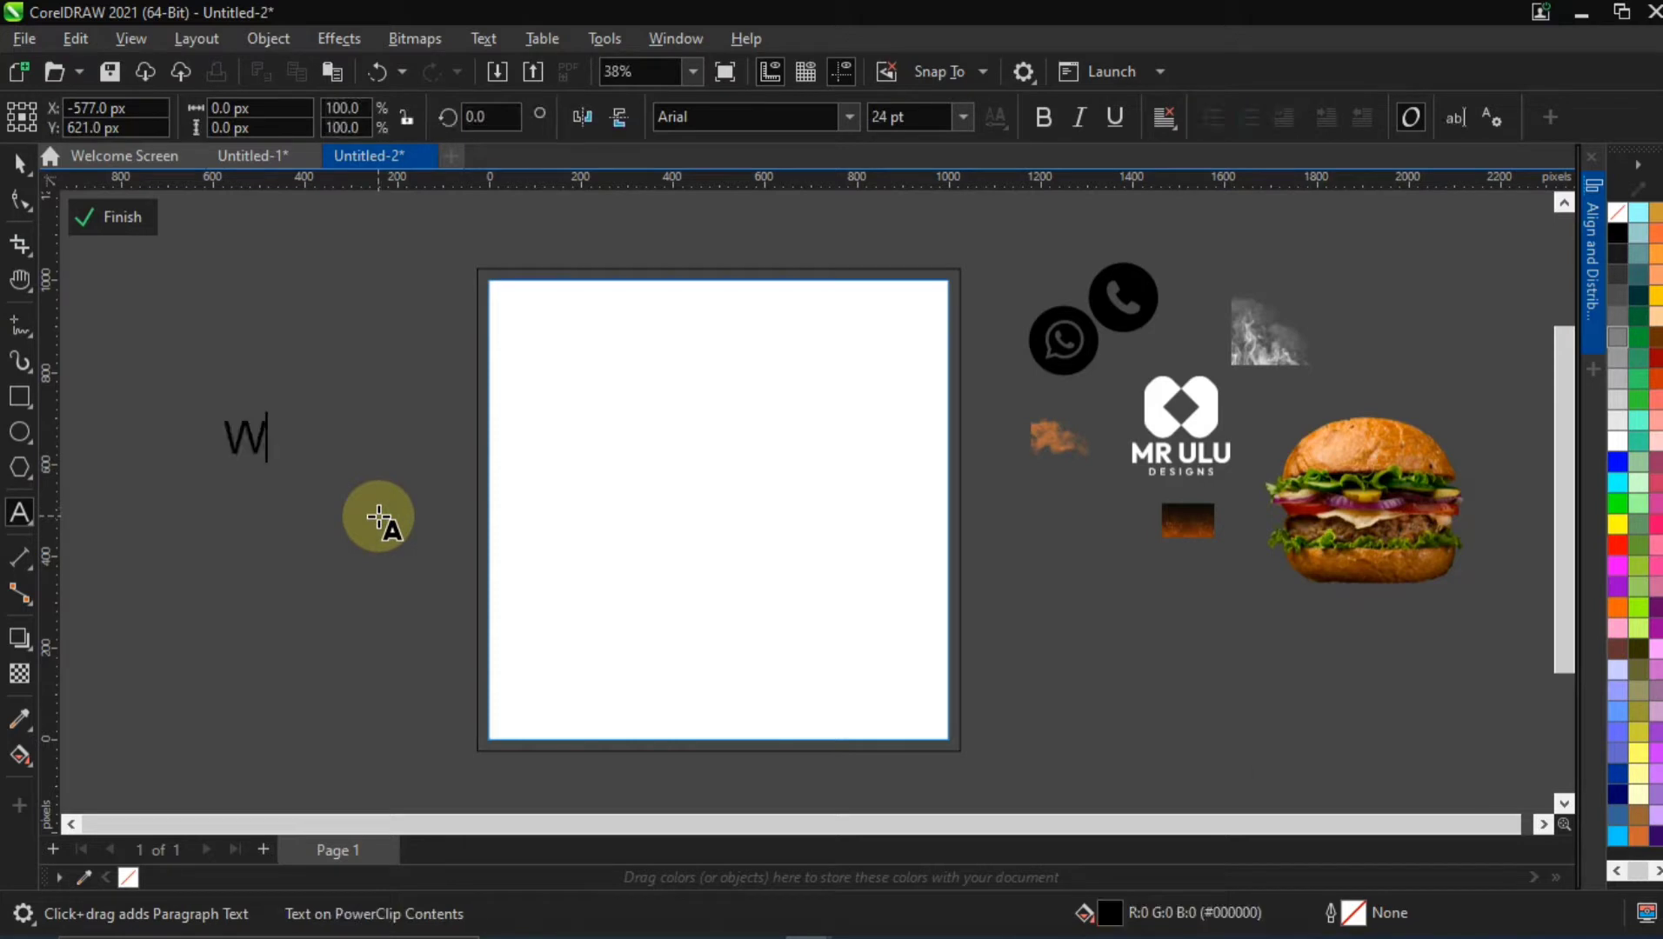
text(eeken)
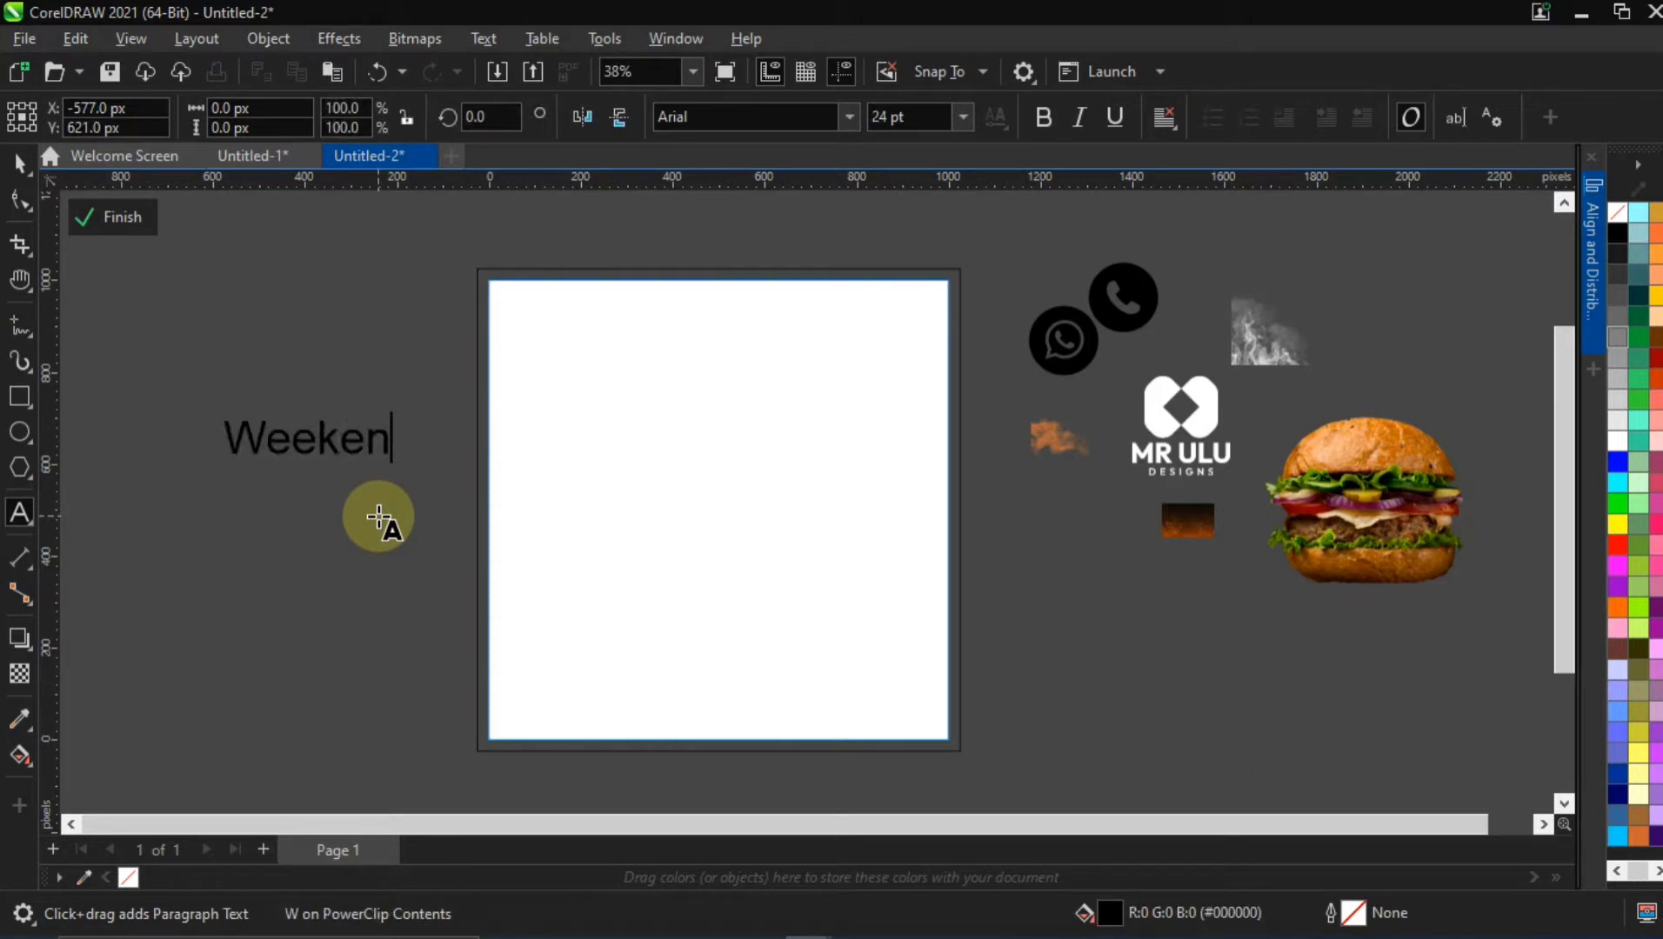
text(d)
click(237, 524)
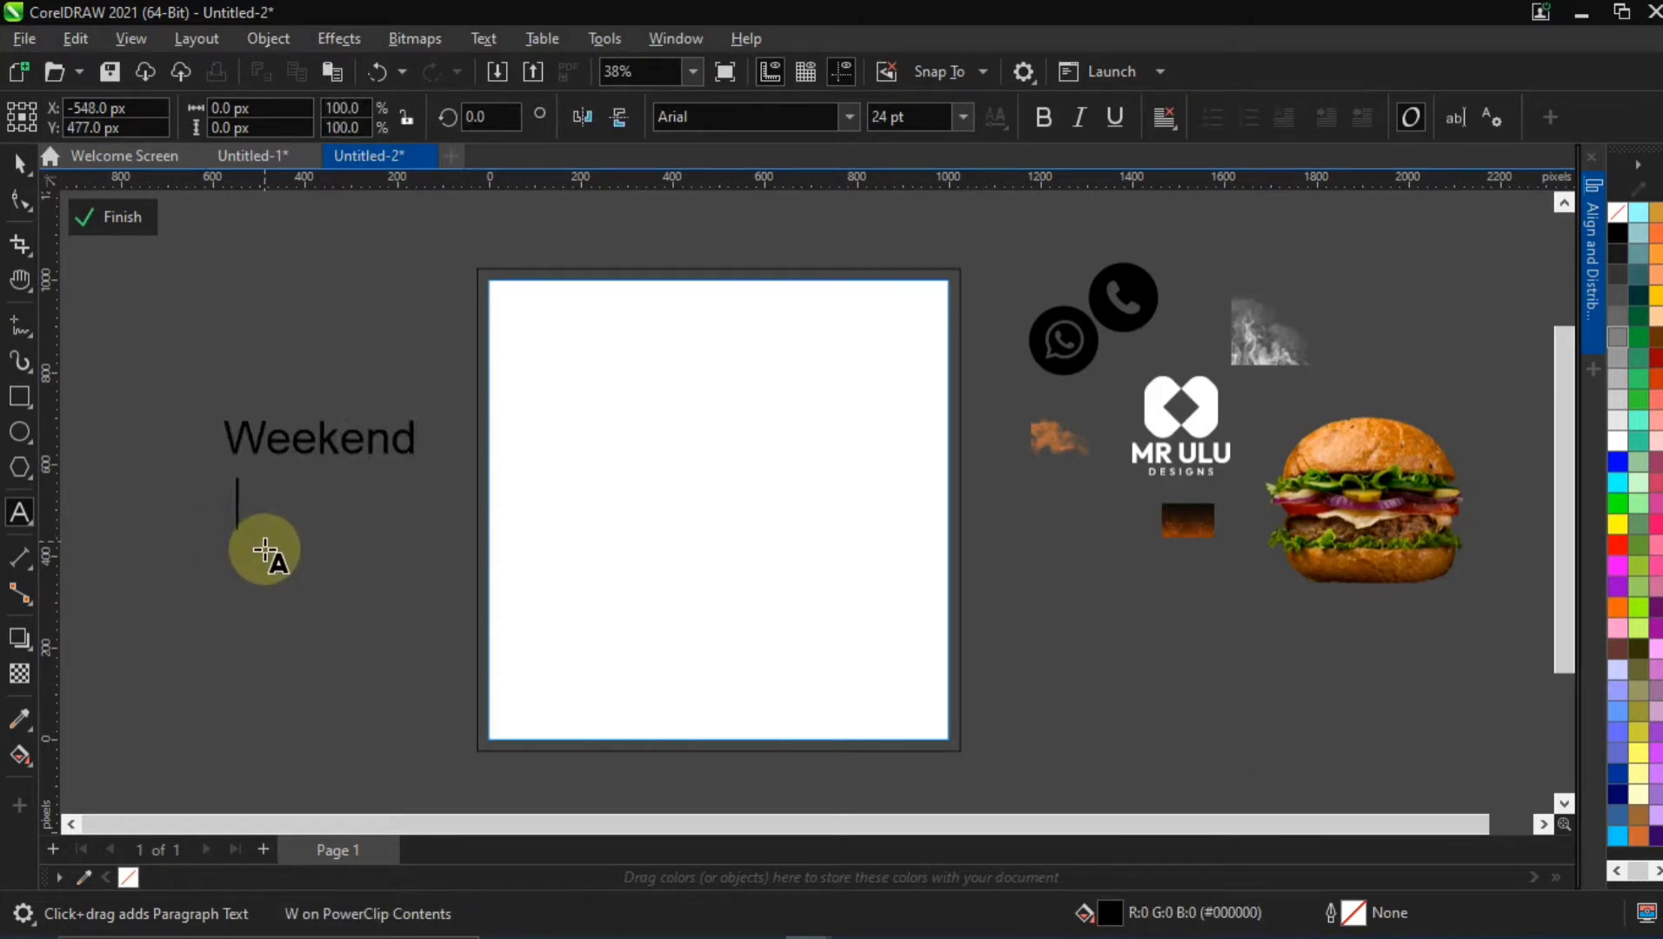
text(BURGER)
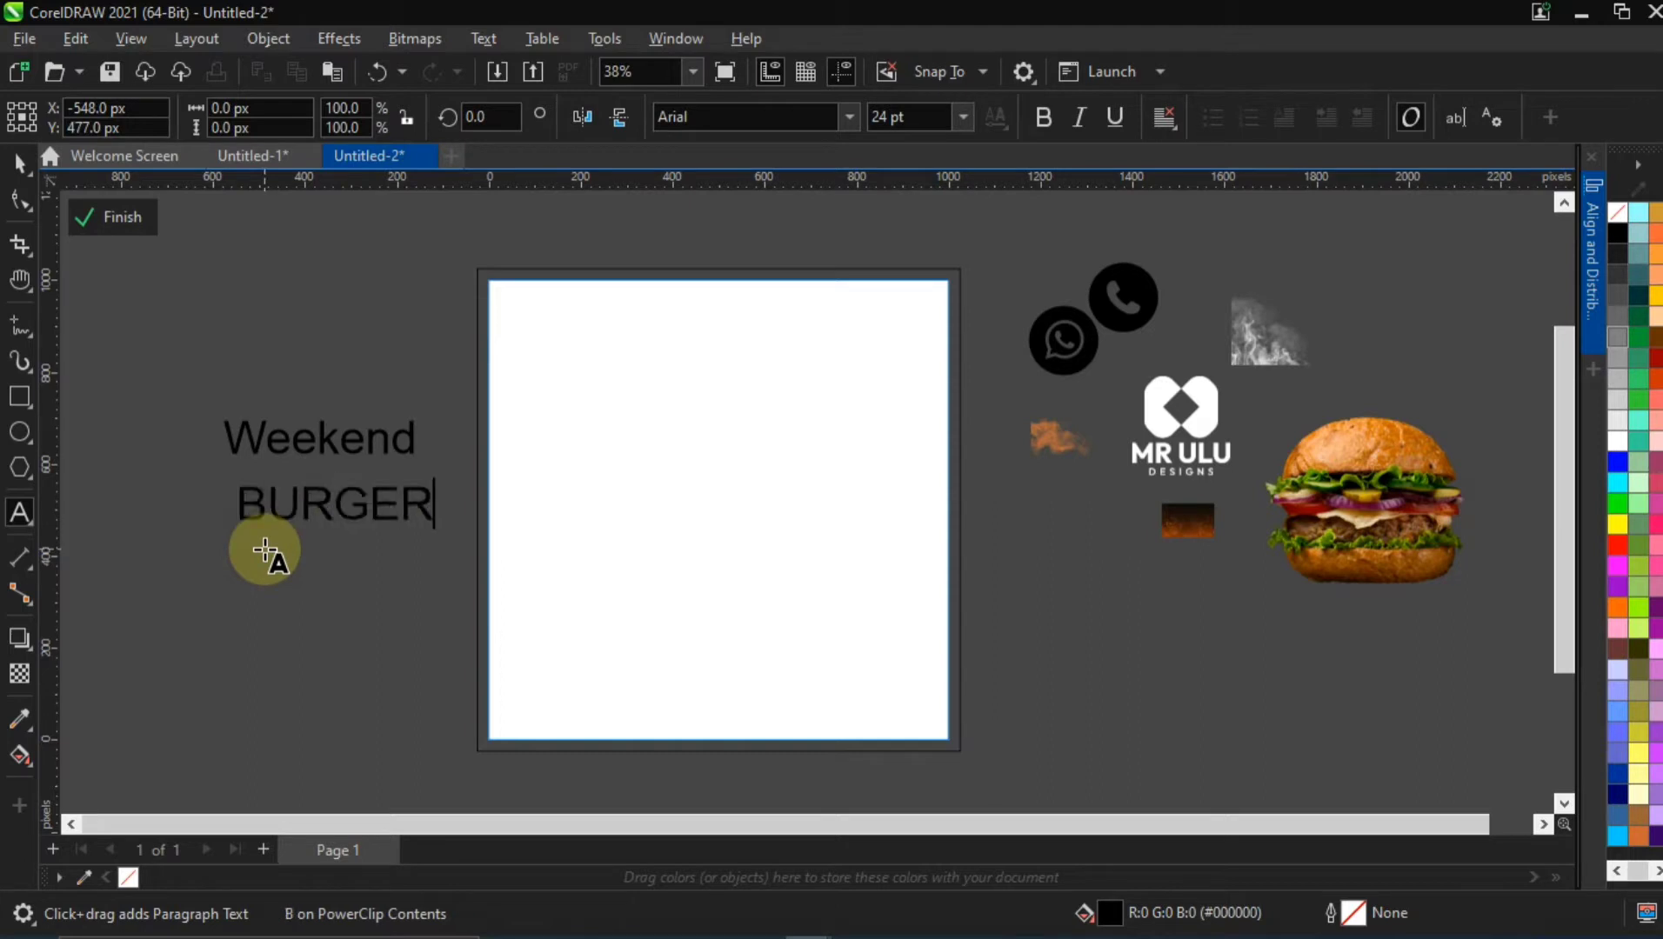
click(229, 593)
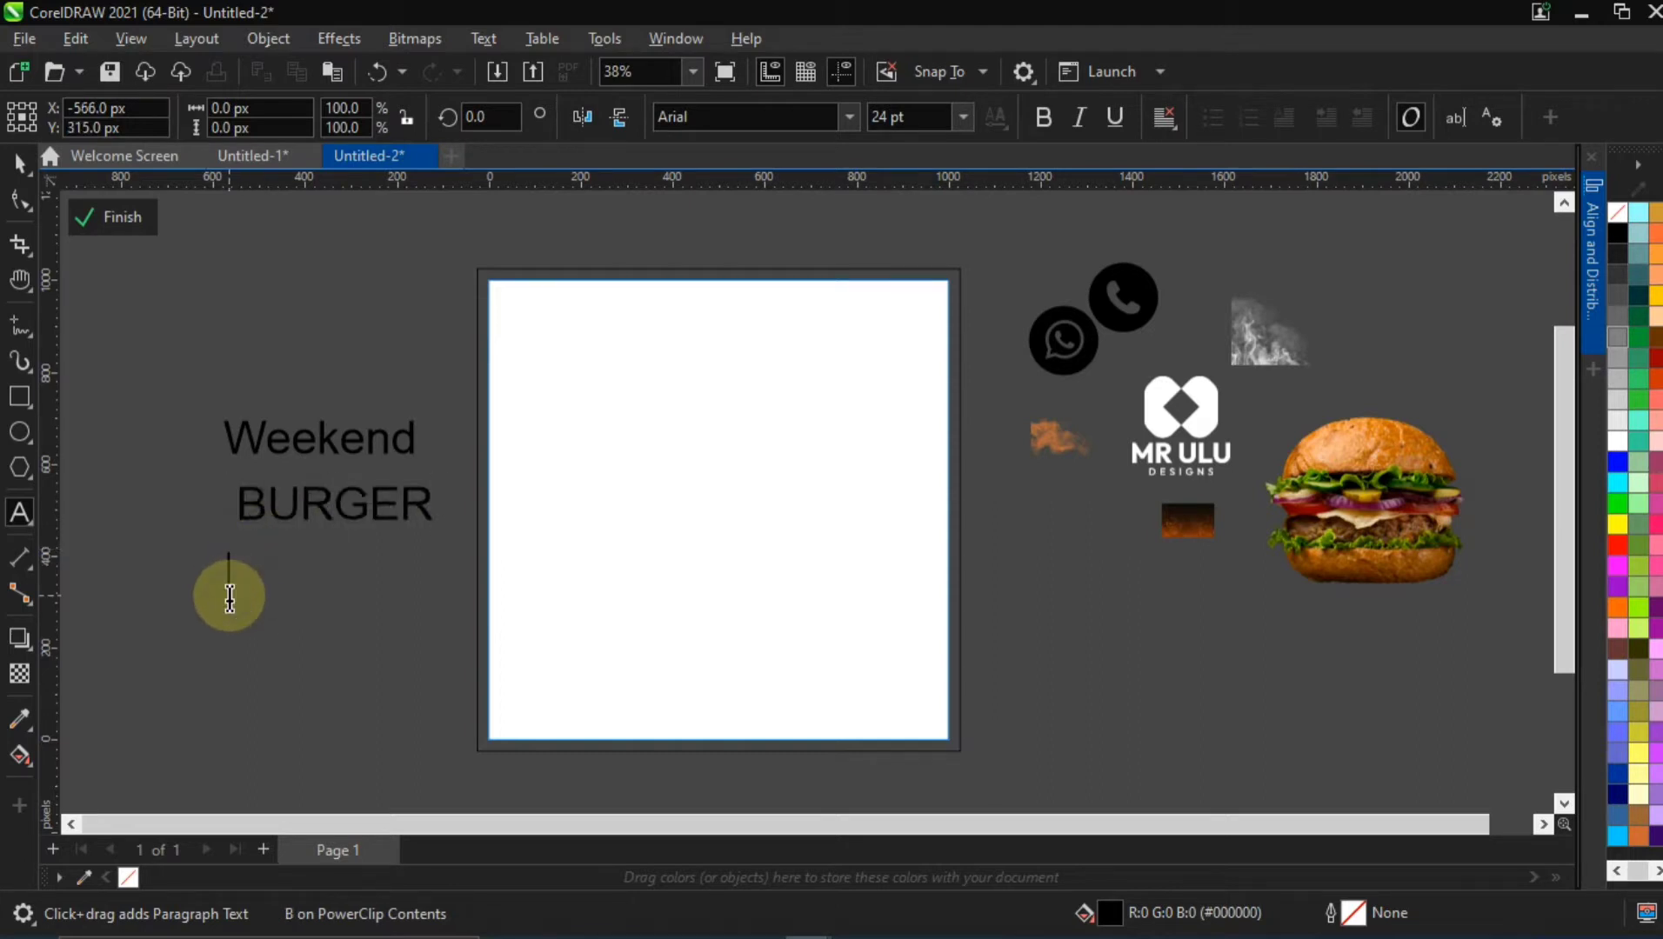
text(Games )
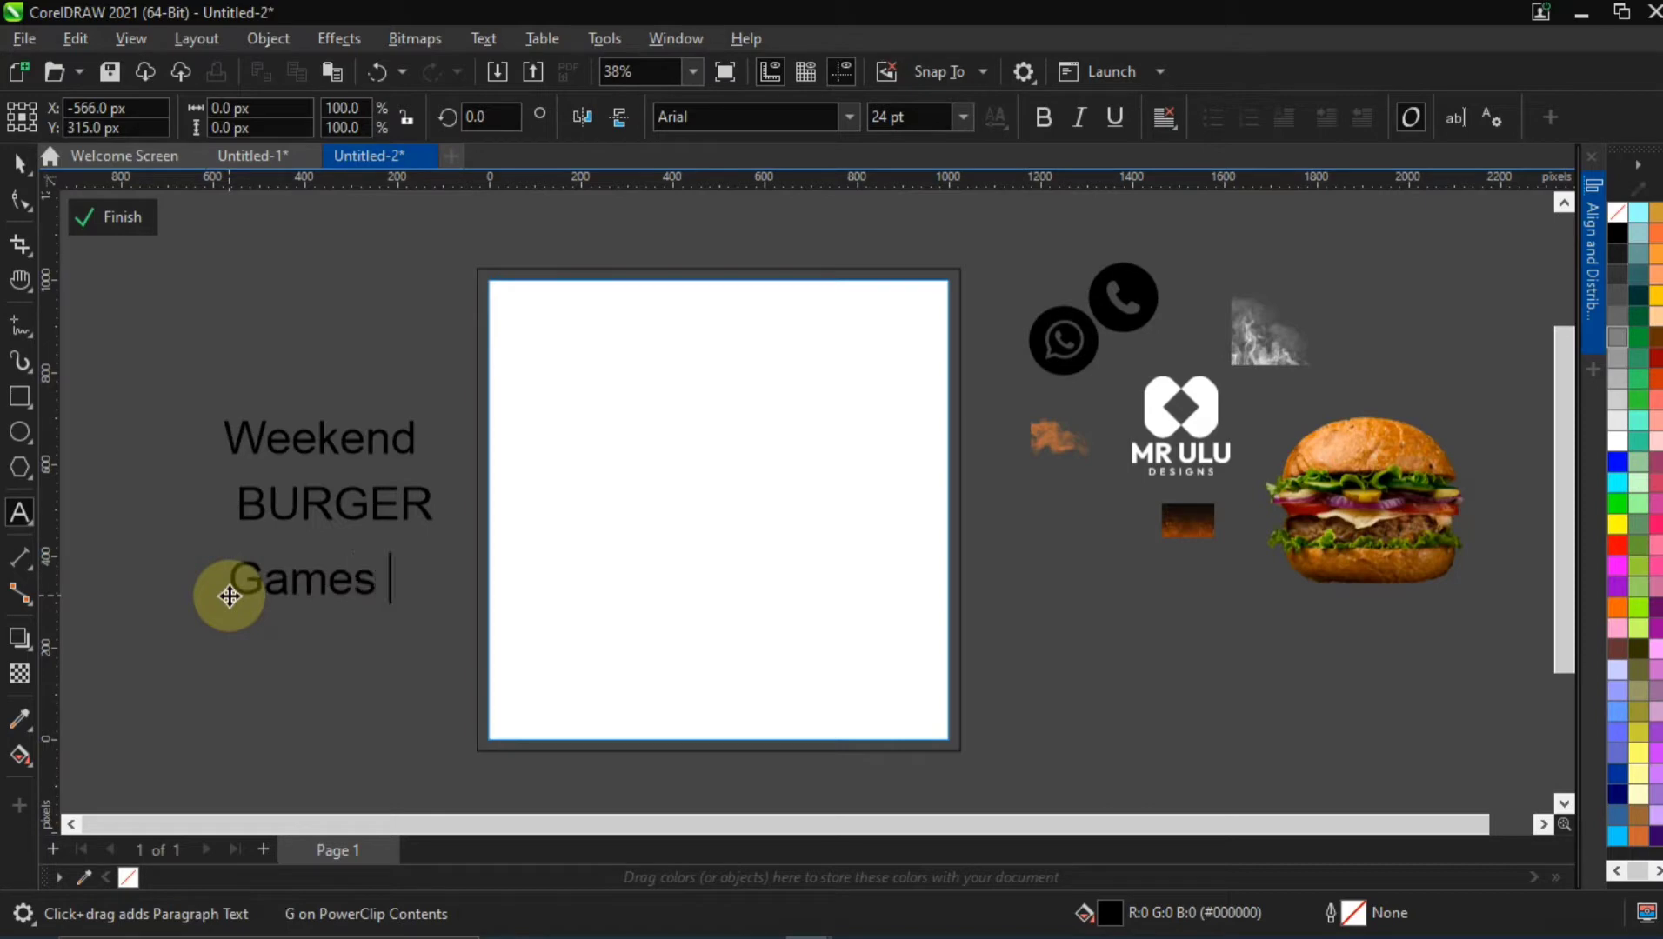
text(Night)
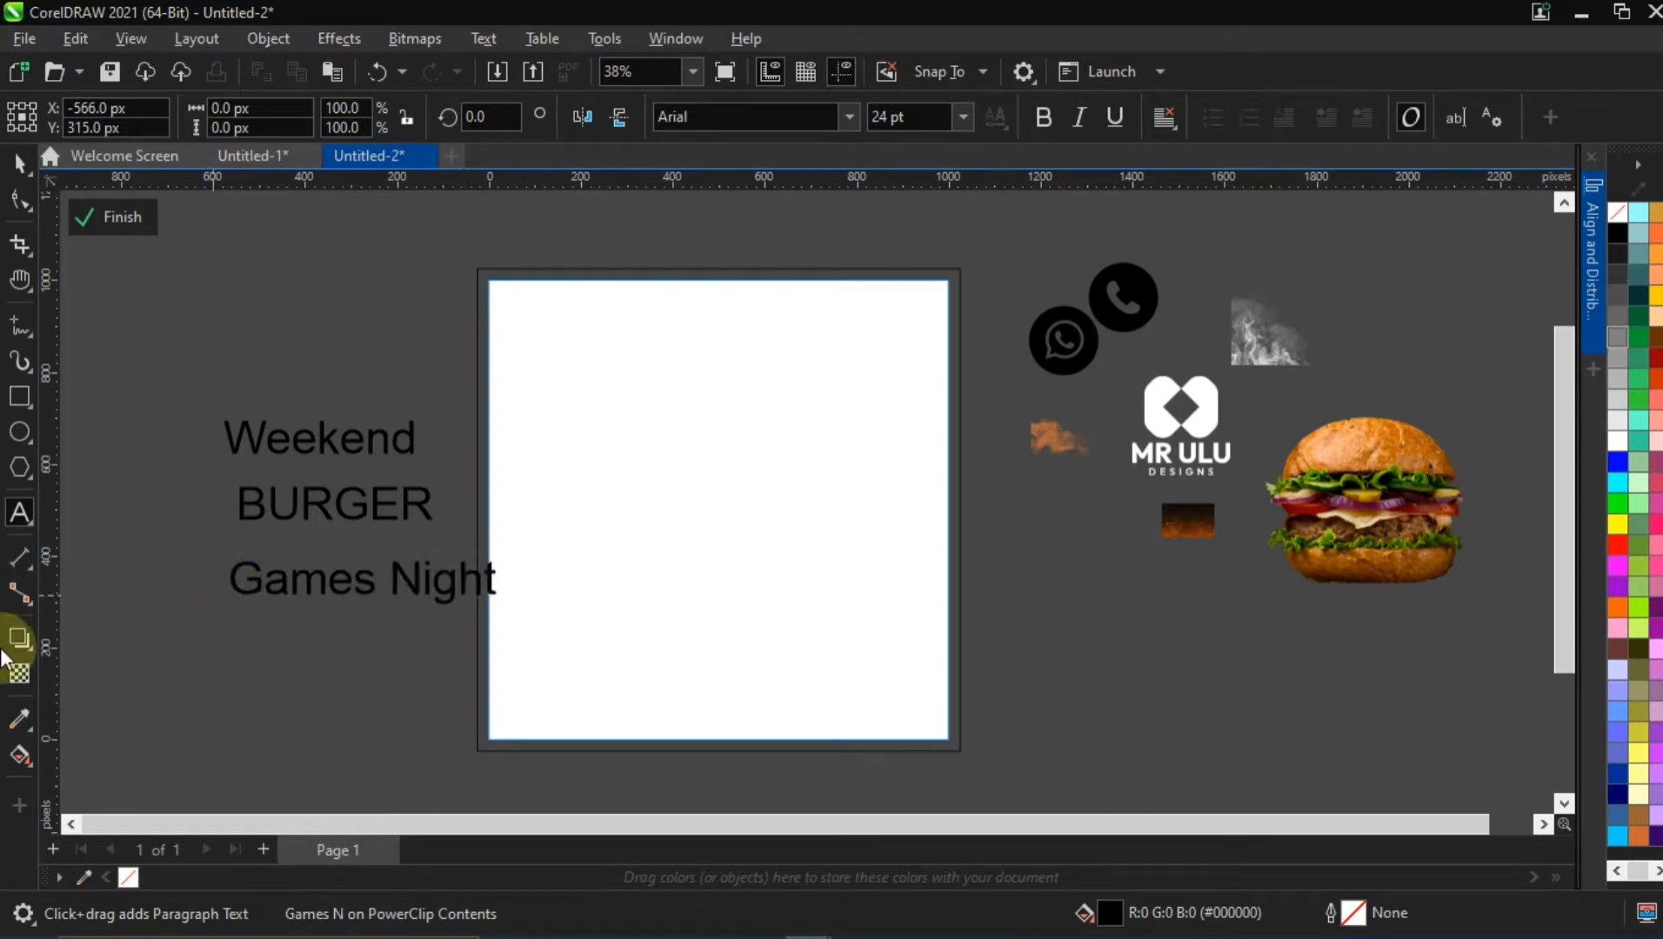
Fill the "Weekend", "BURGER" and "Games Night" text lines with white
click(43, 162)
drag(178, 361, 574, 663)
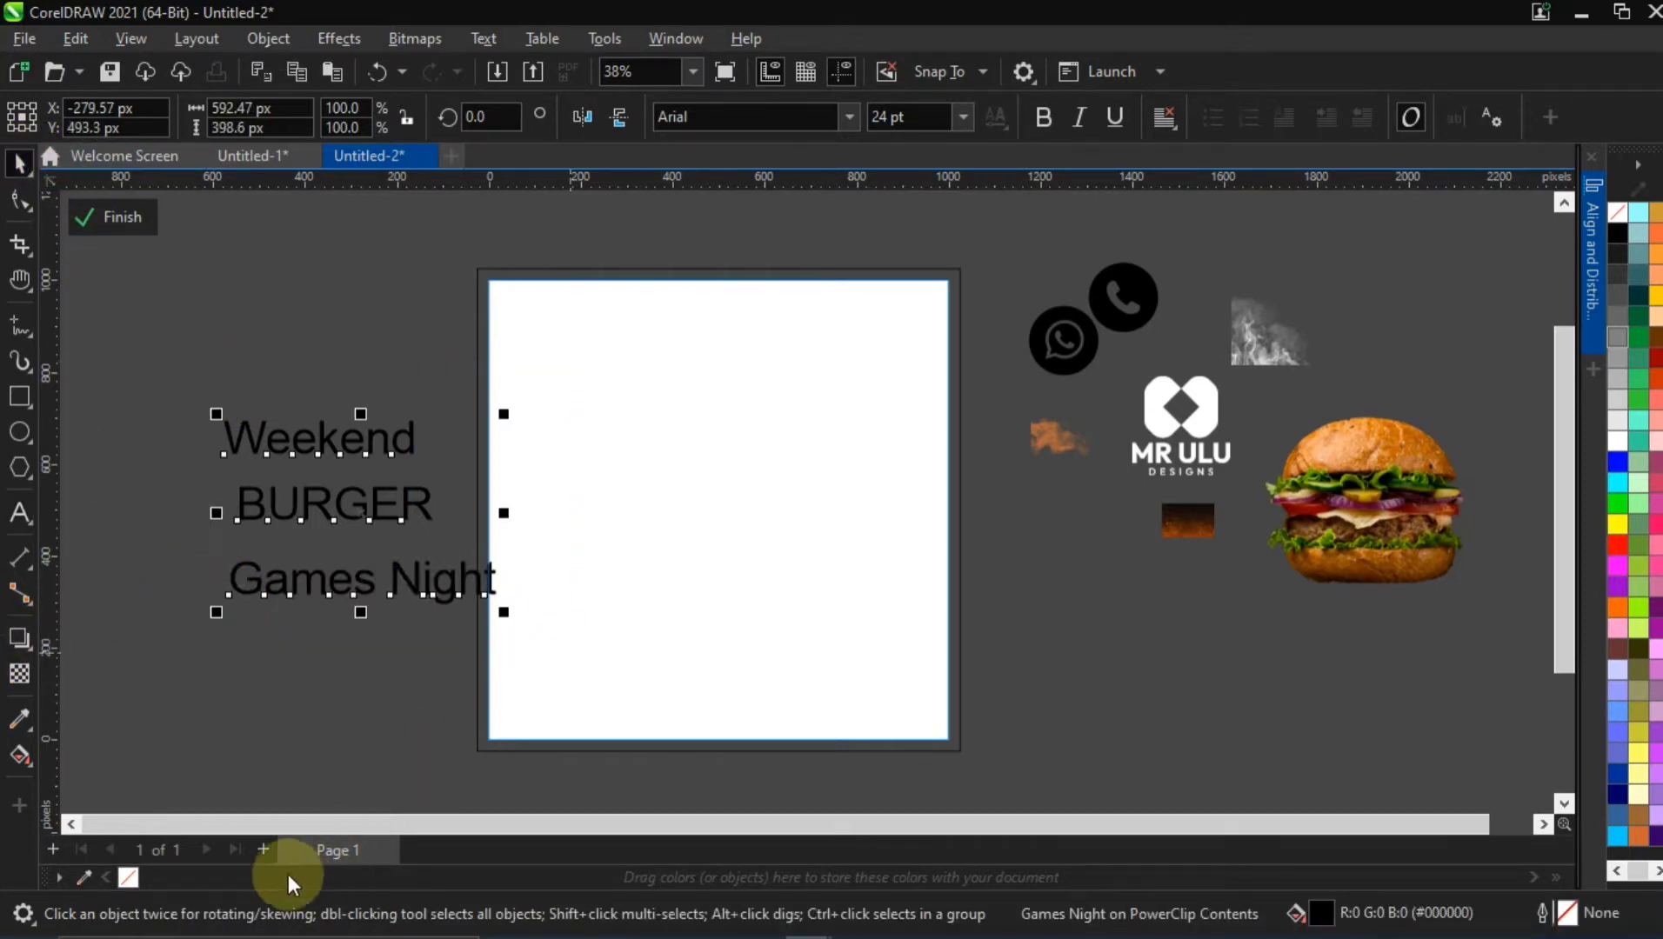
click(1616, 440)
Move the three text lines left, clear of the page, and enlarge "BURGER" to about 36 pt
drag(171, 387, 532, 656)
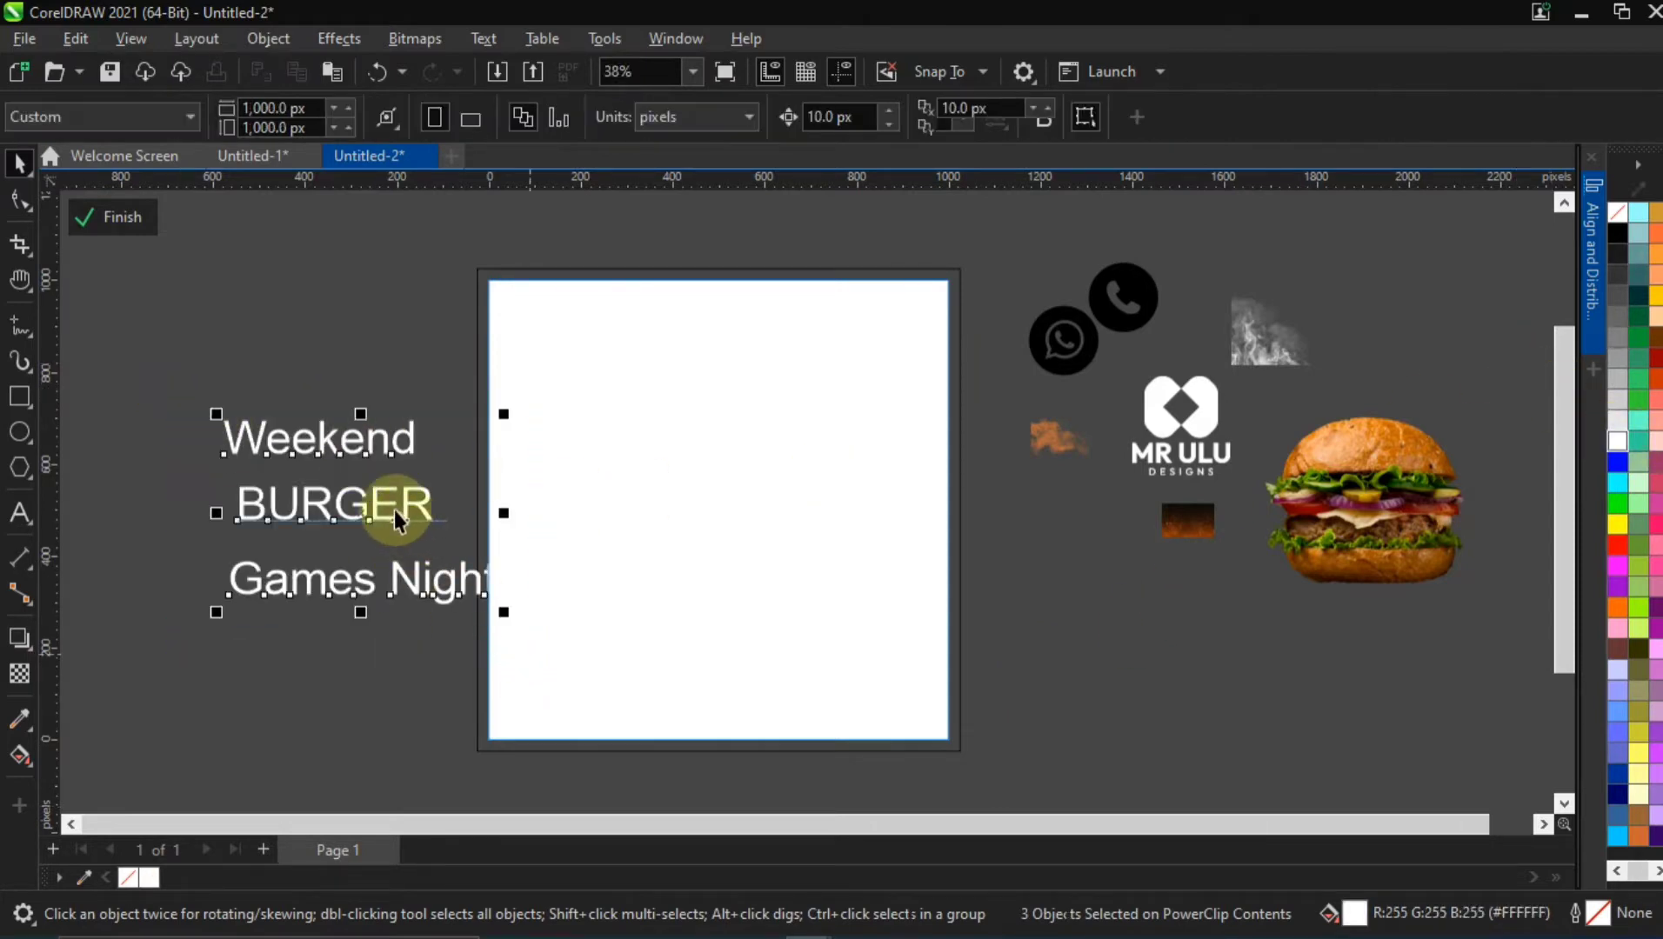
drag(374, 511, 373, 512)
drag(134, 408, 570, 683)
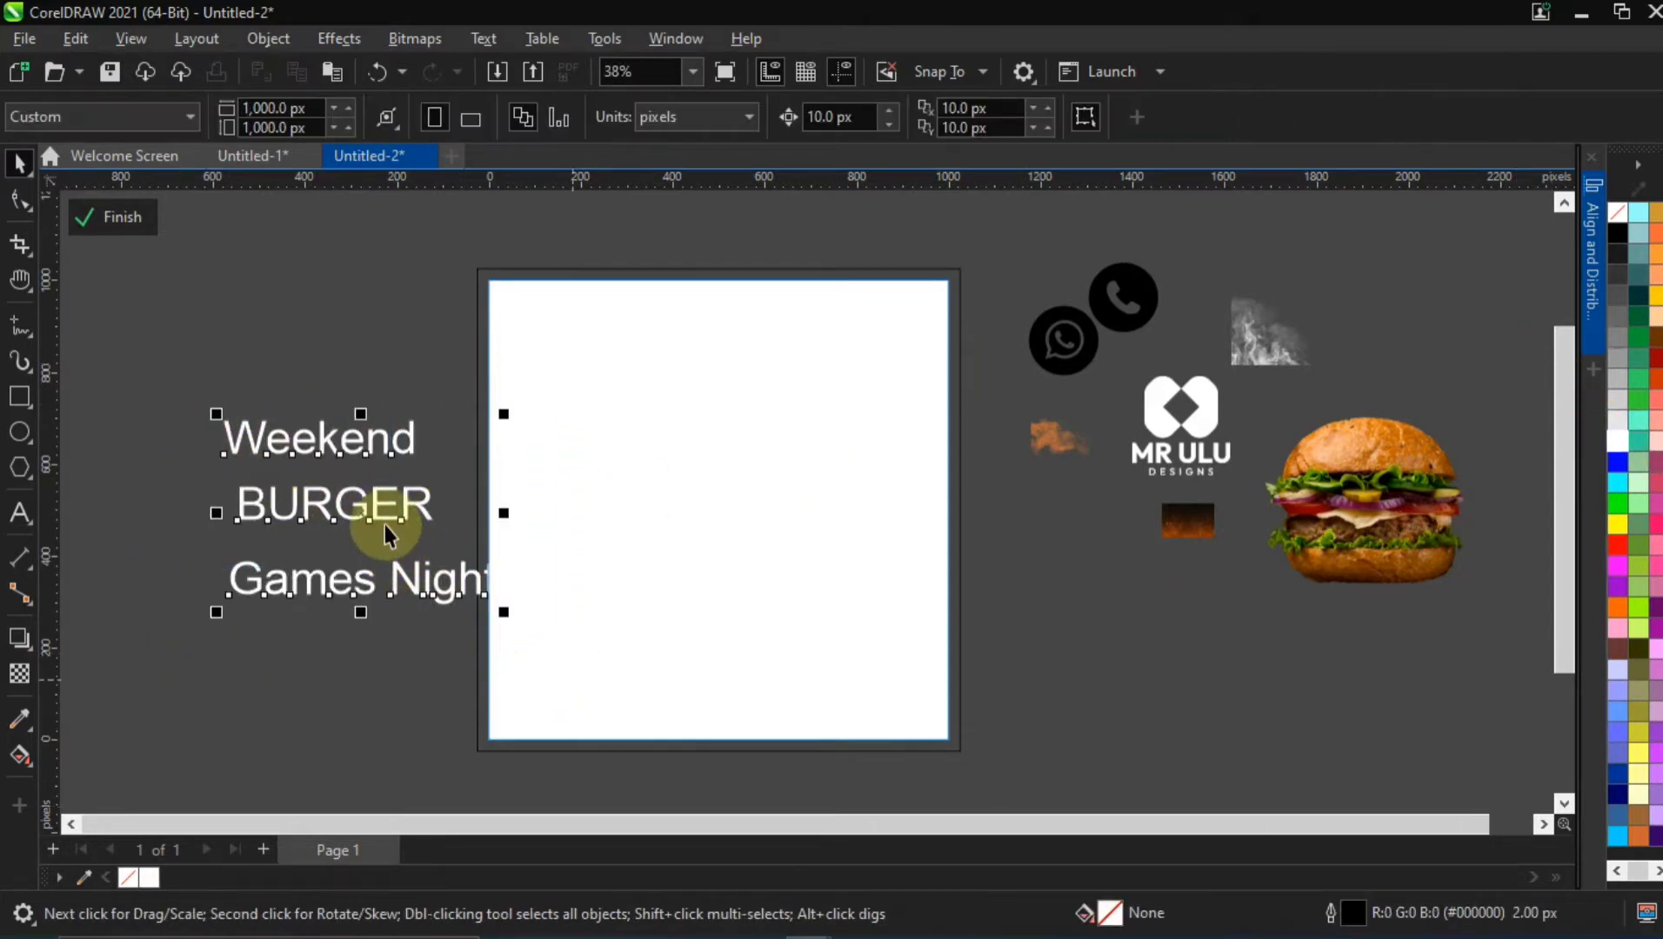
drag(379, 505, 470, 610)
click(335, 559)
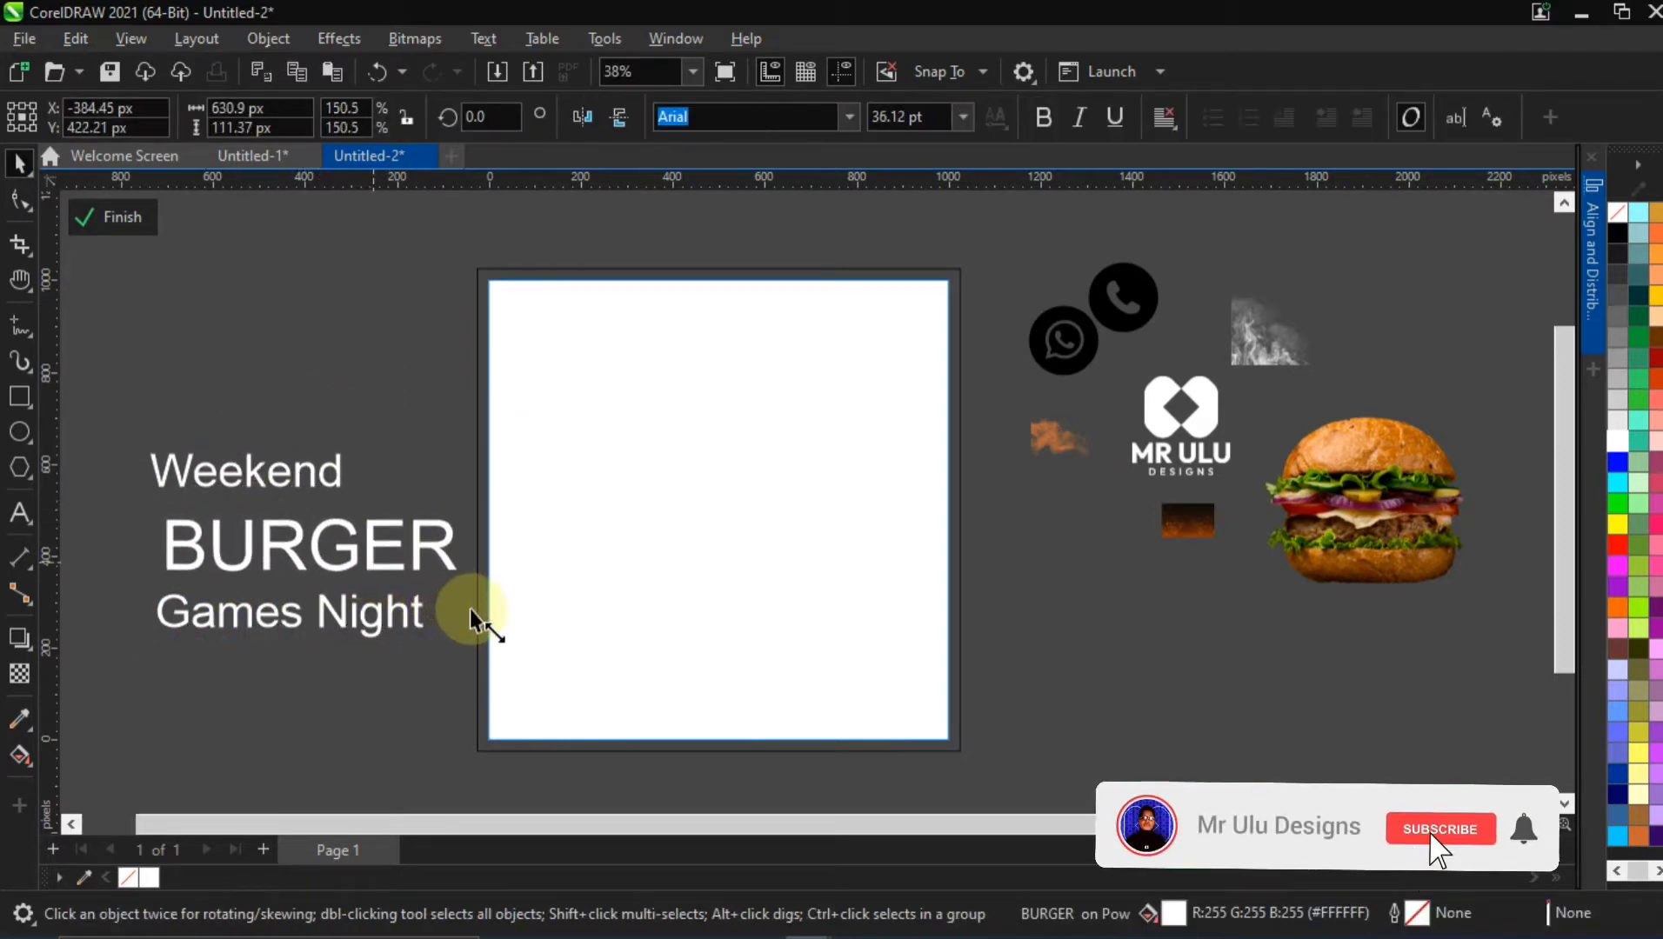
Move the "Weekend" text down so it sits directly above the start of "BURGER"
double_click(278, 481)
click(19, 164)
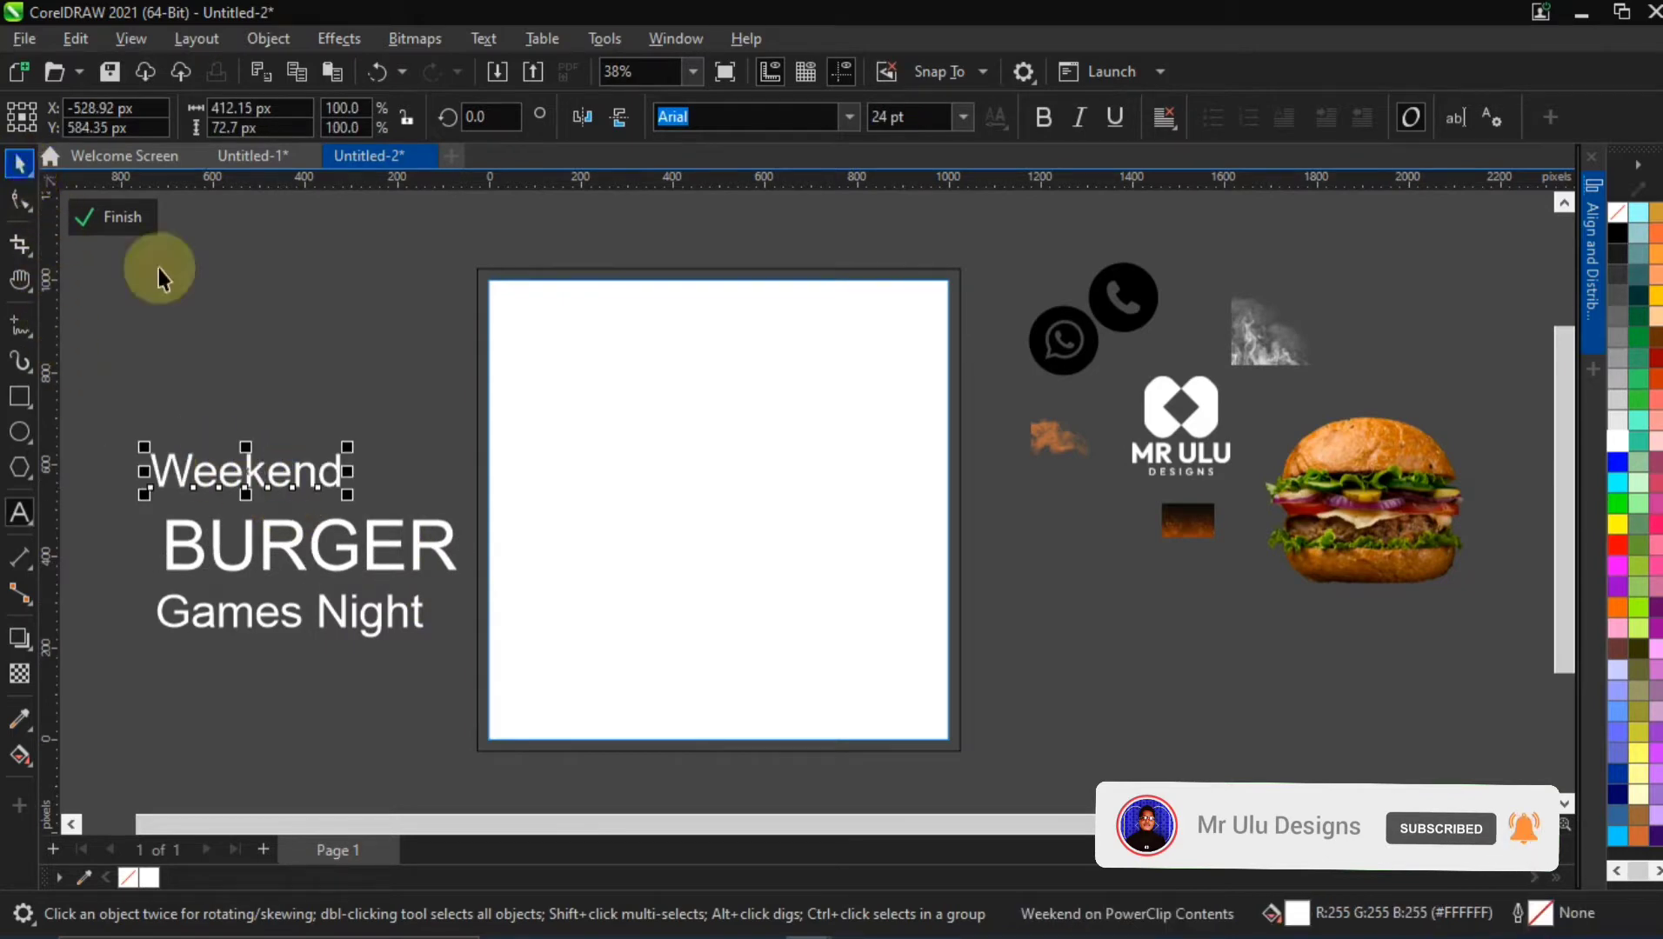
mouse_move(272, 480)
mouse_down()
mouse_move(300, 499)
mouse_move(277, 504)
mouse_up()
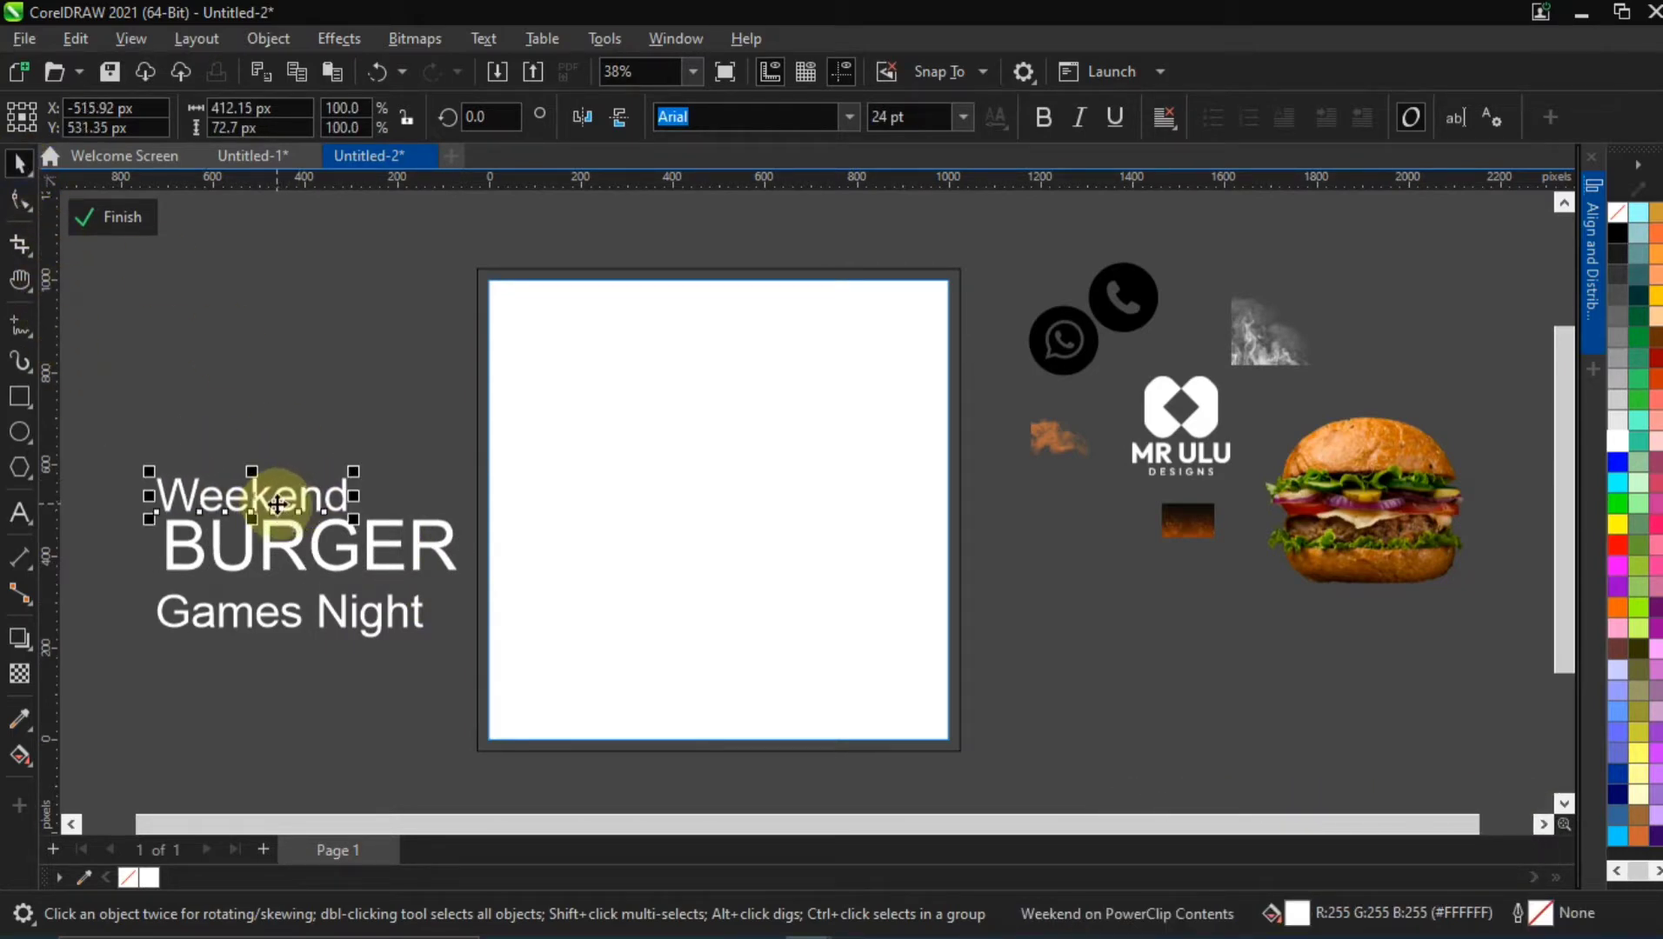
Scale "Games Night" down to about 15.2 pt and place it directly under "BURGER", flush with its right end
click(294, 609)
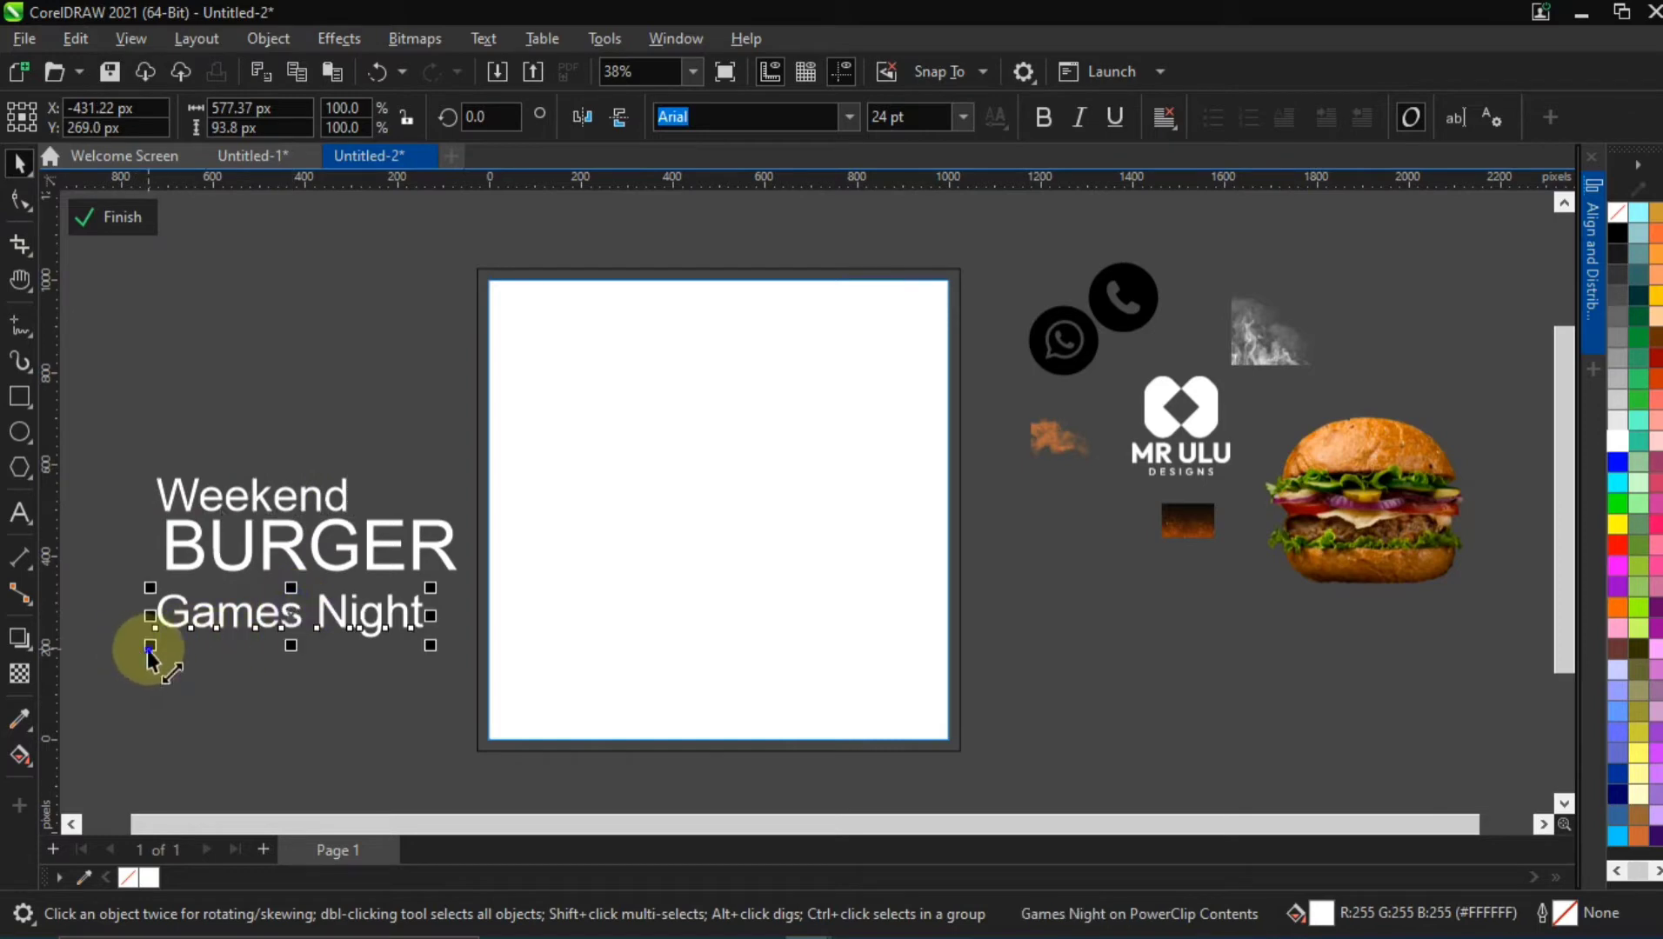
drag(150, 647, 205, 642)
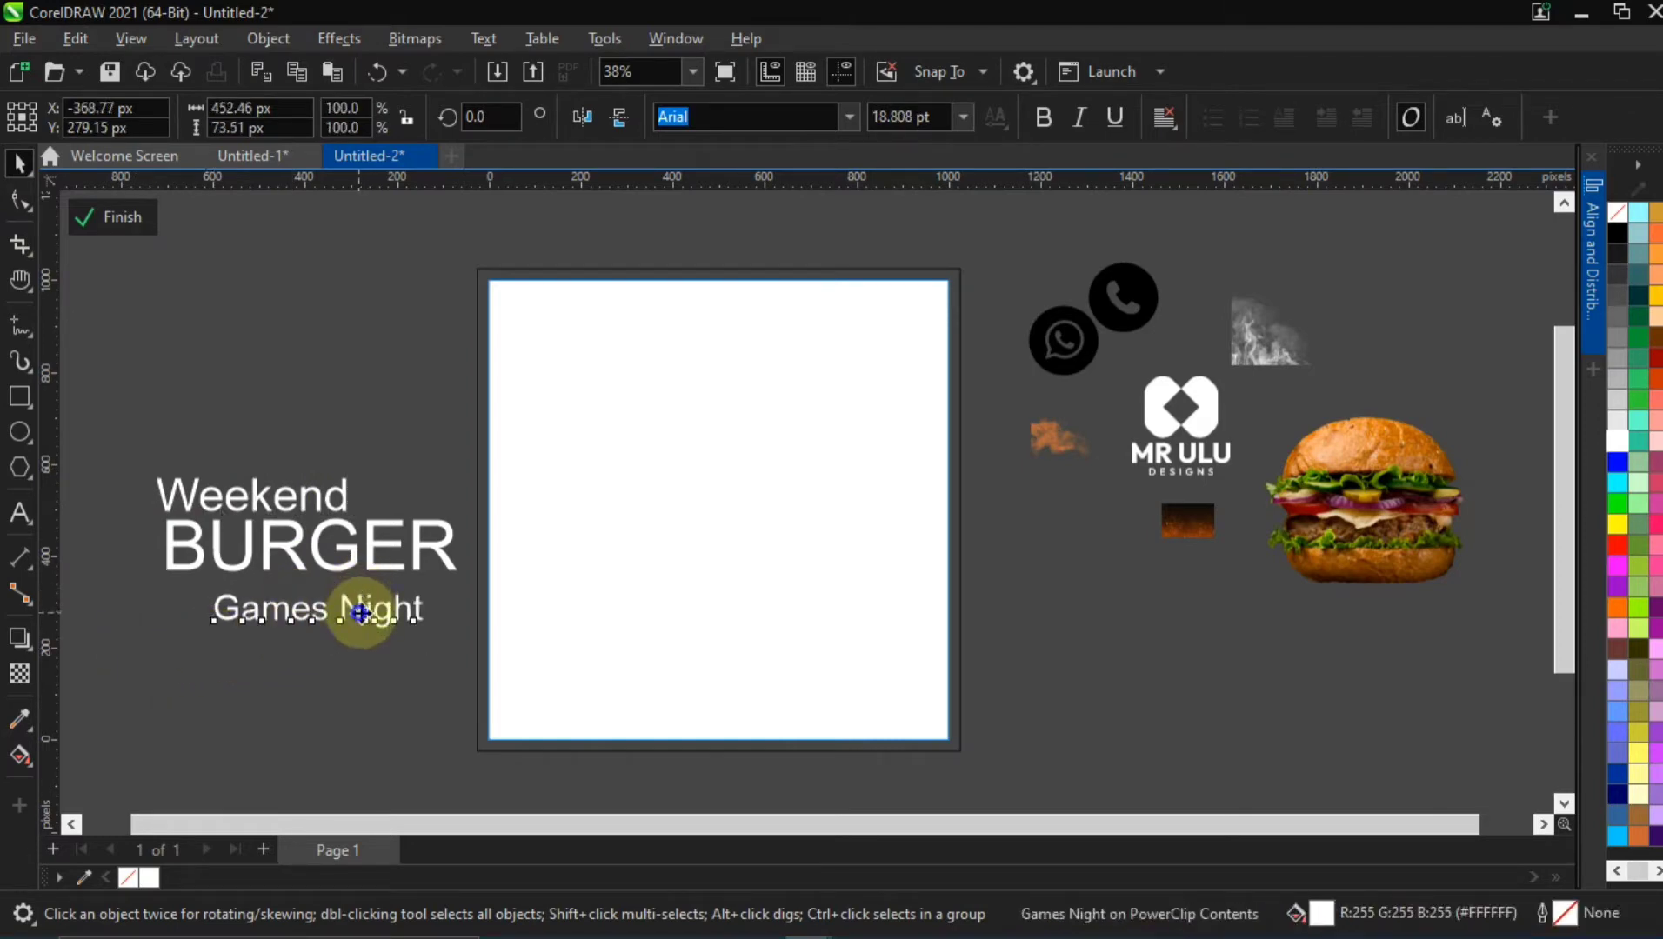
drag(361, 613, 389, 596)
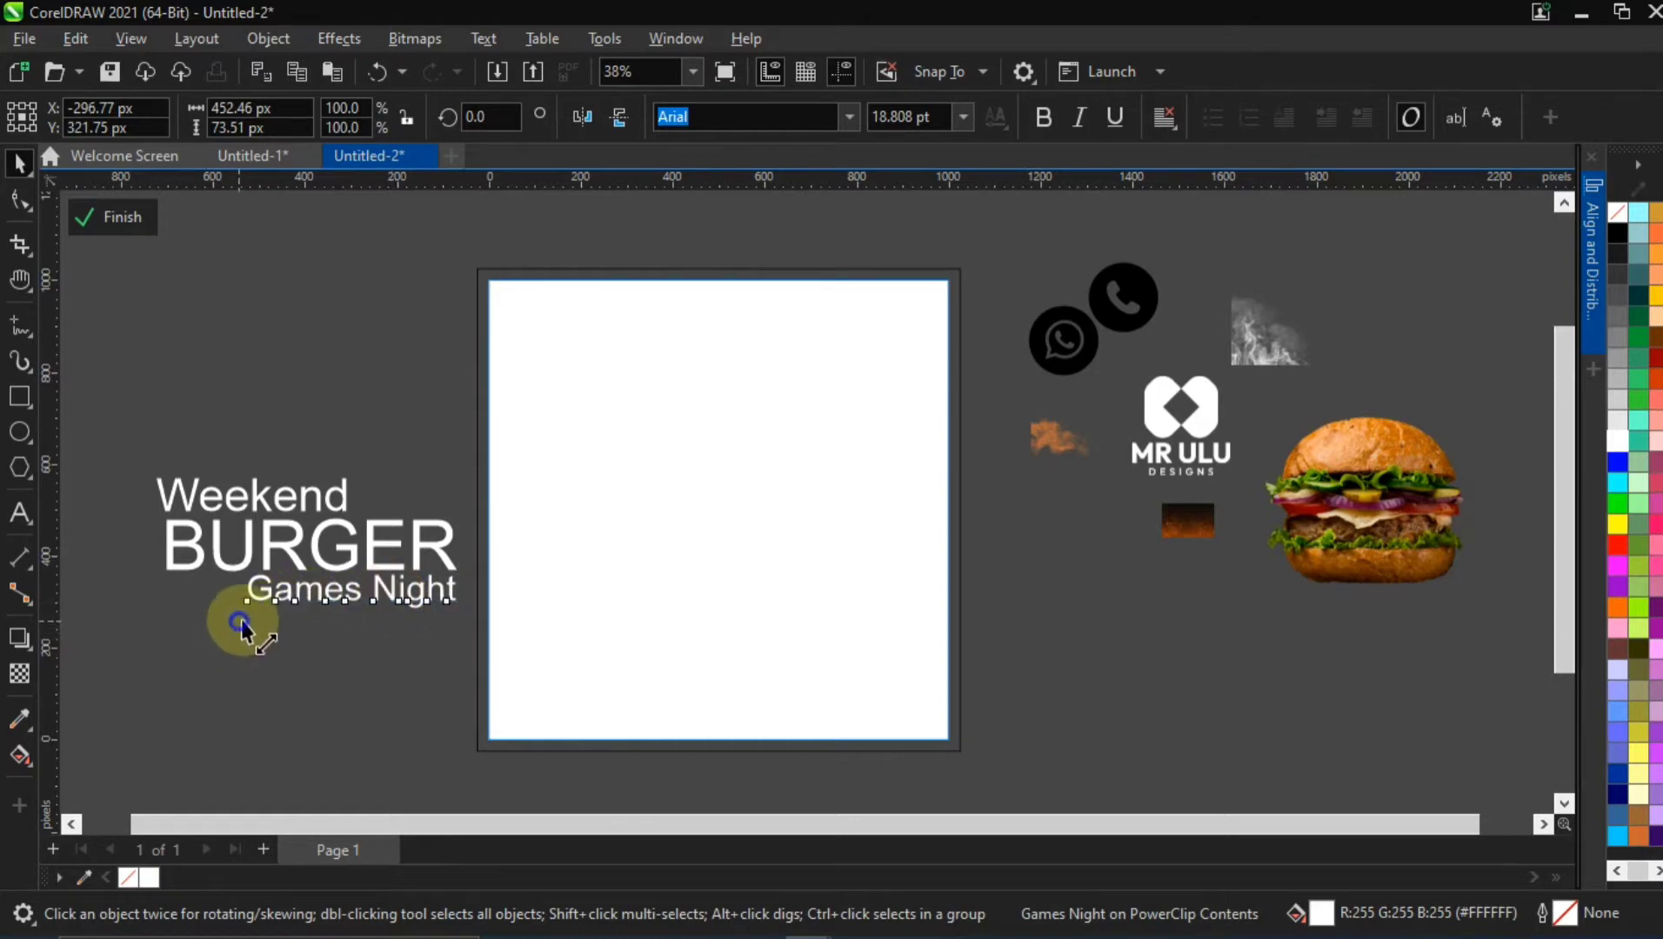
drag(240, 622, 275, 615)
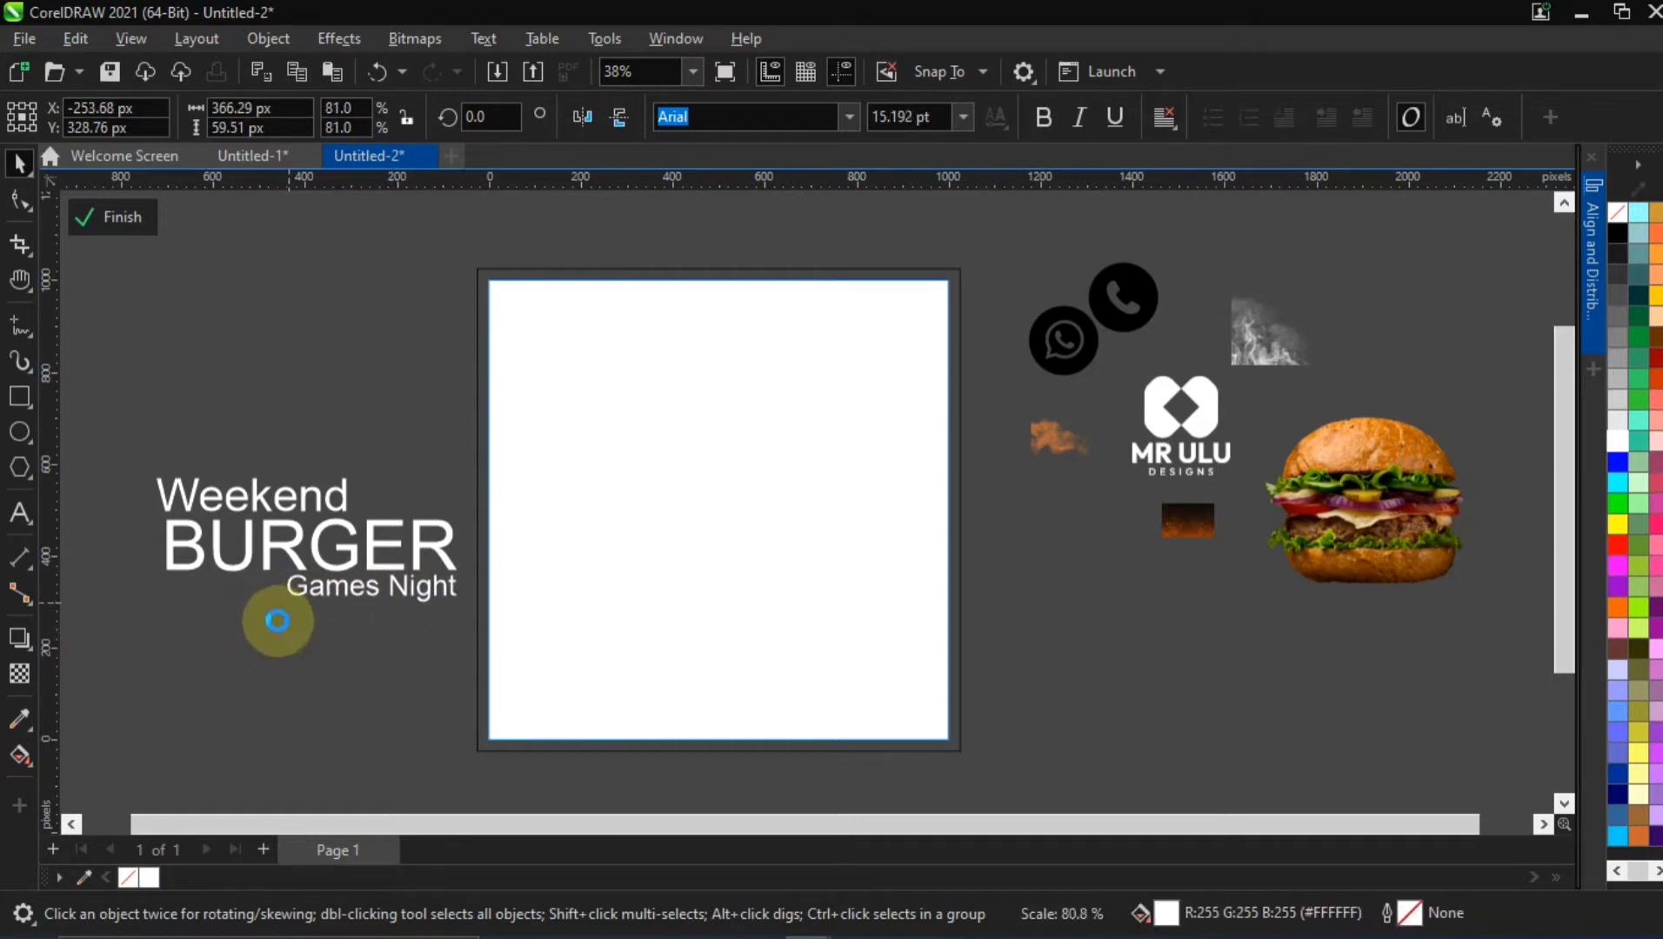
Scale the "Weekend" text down to about 366 px wide, keeping its left end in place
click(247, 479)
click(349, 481)
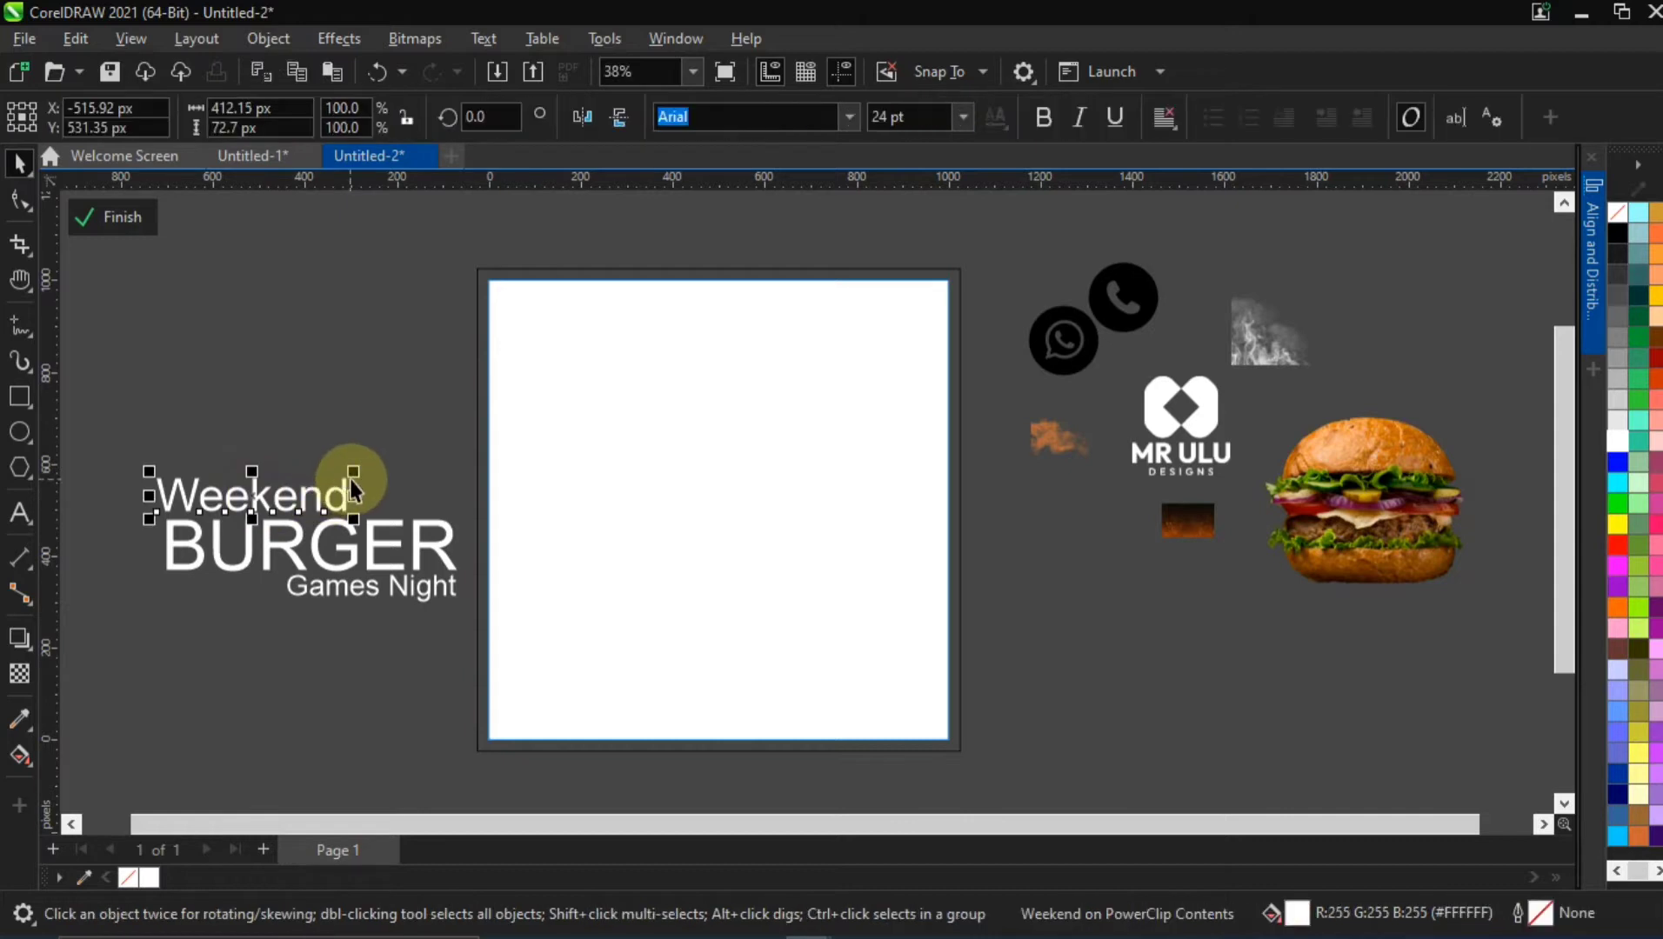
drag(352, 477, 331, 474)
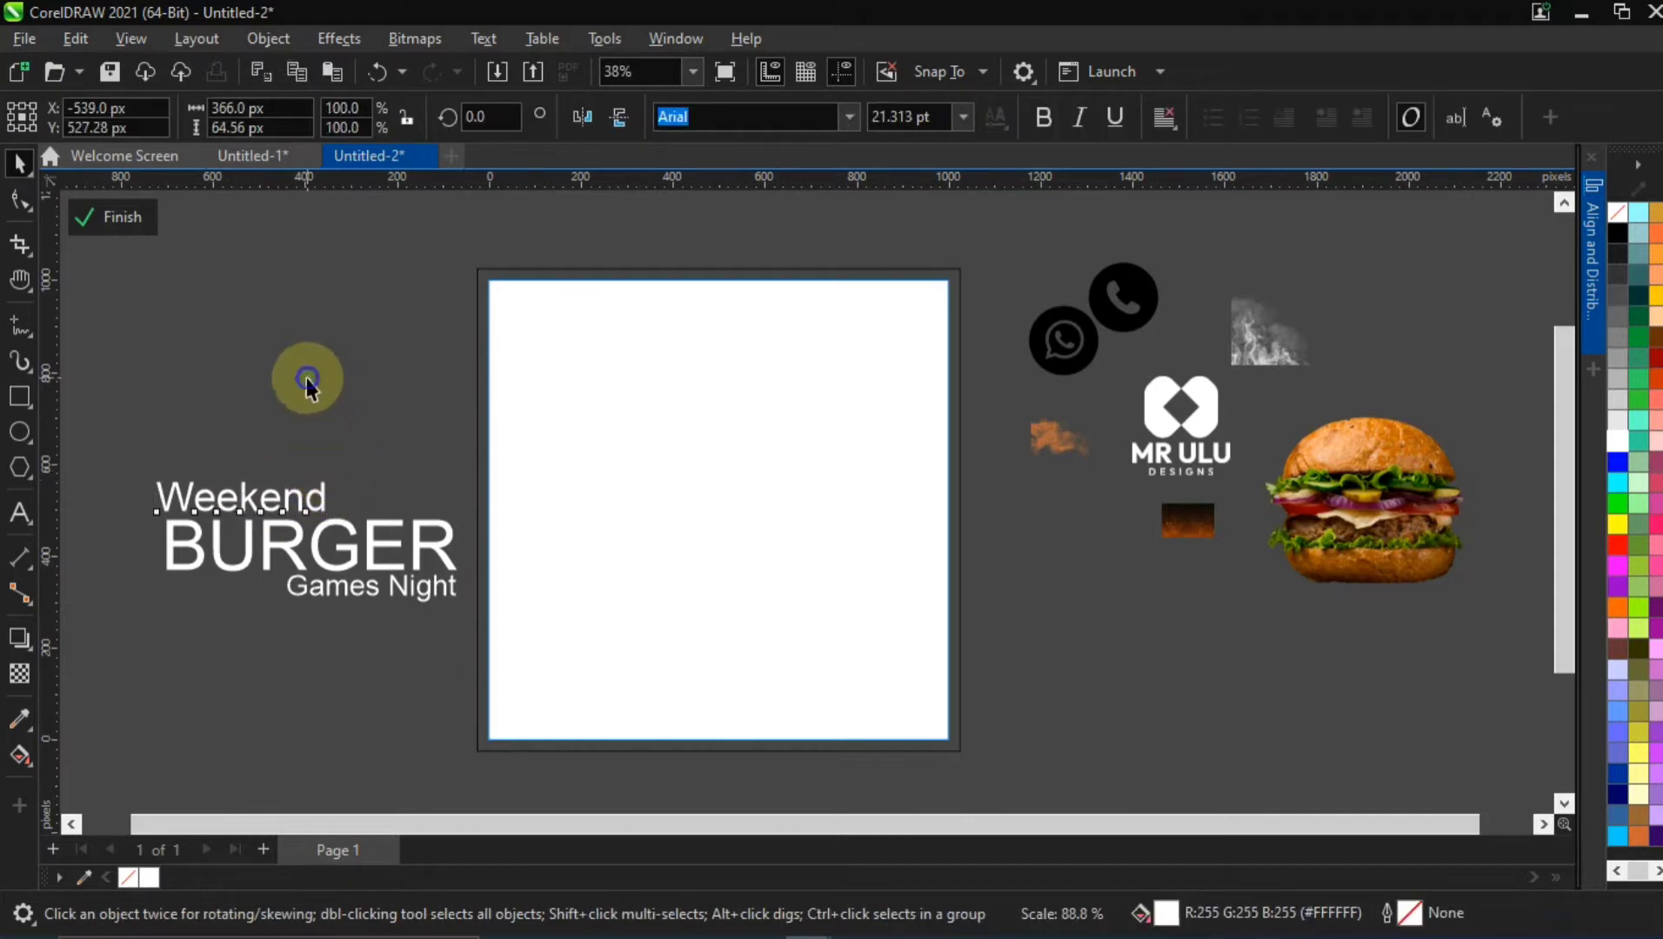
click(282, 448)
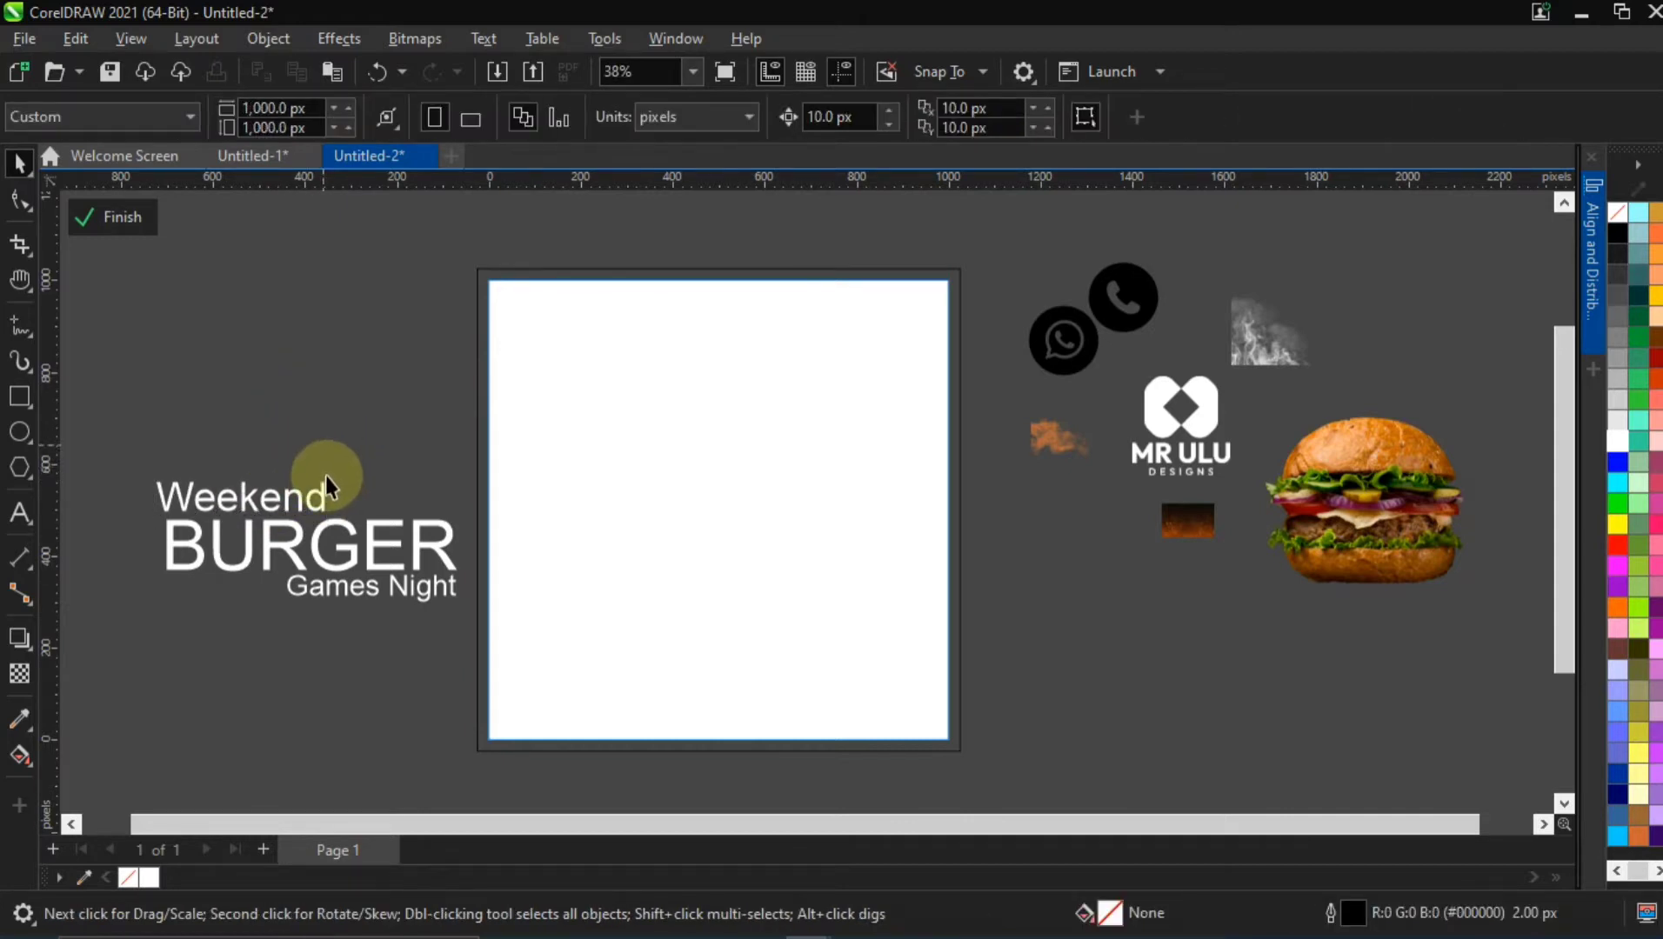
Scale the "Weekend" text down to about 306 px wide, keeping its left end in place
click(277, 527)
drag(122, 475, 469, 605)
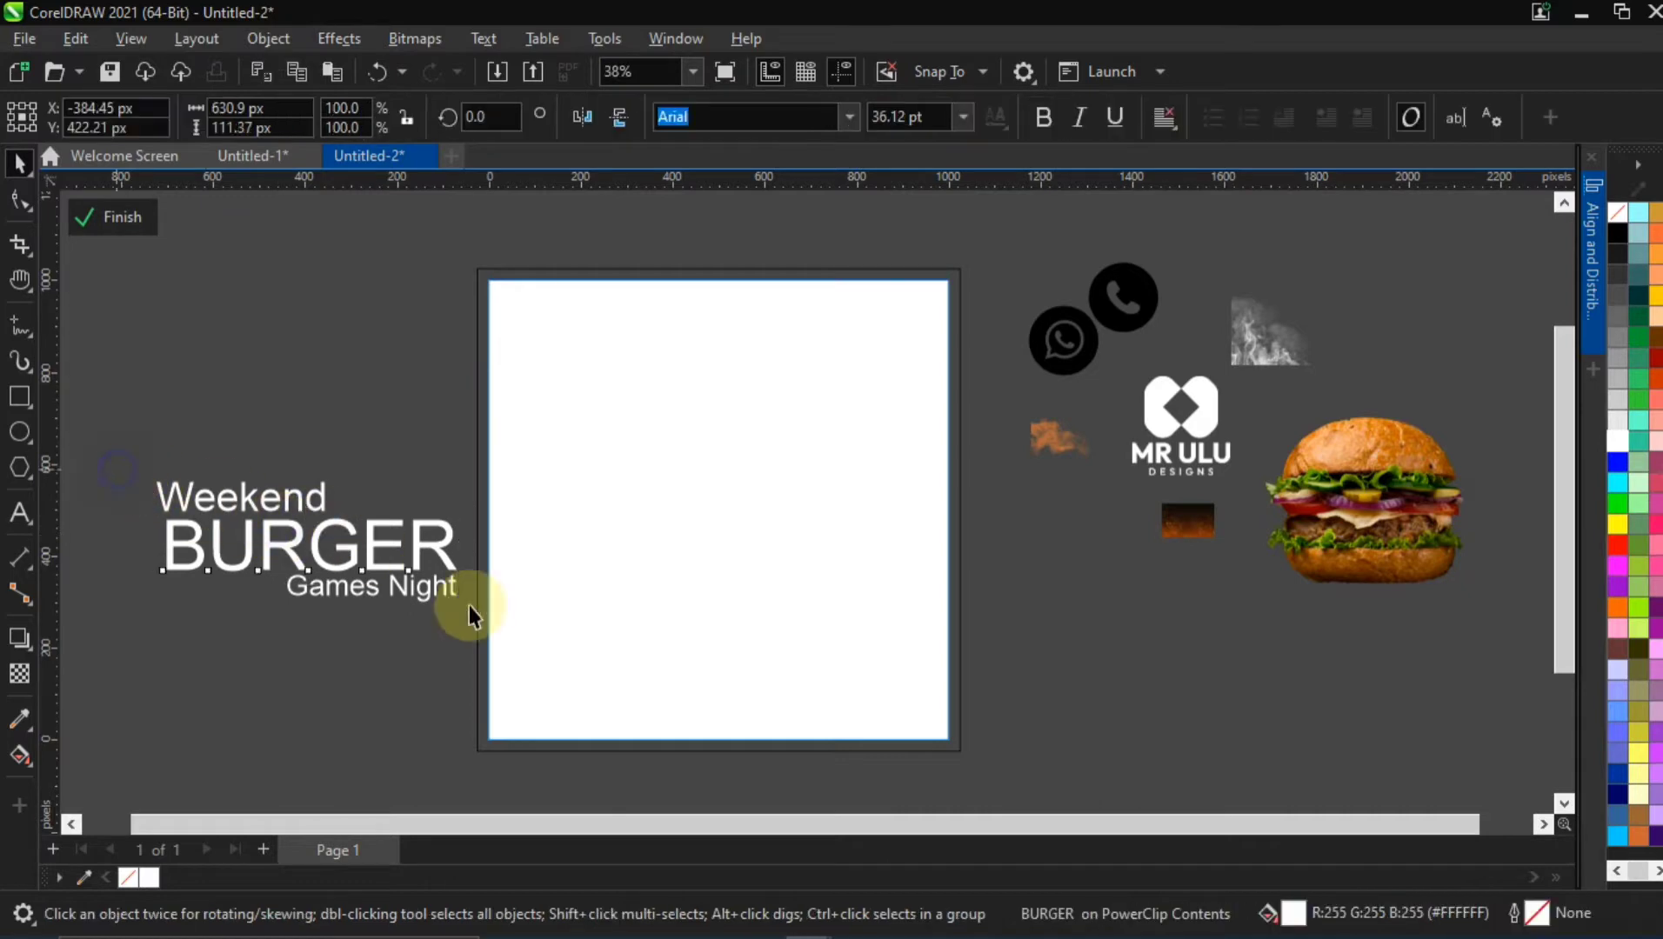
click(366, 410)
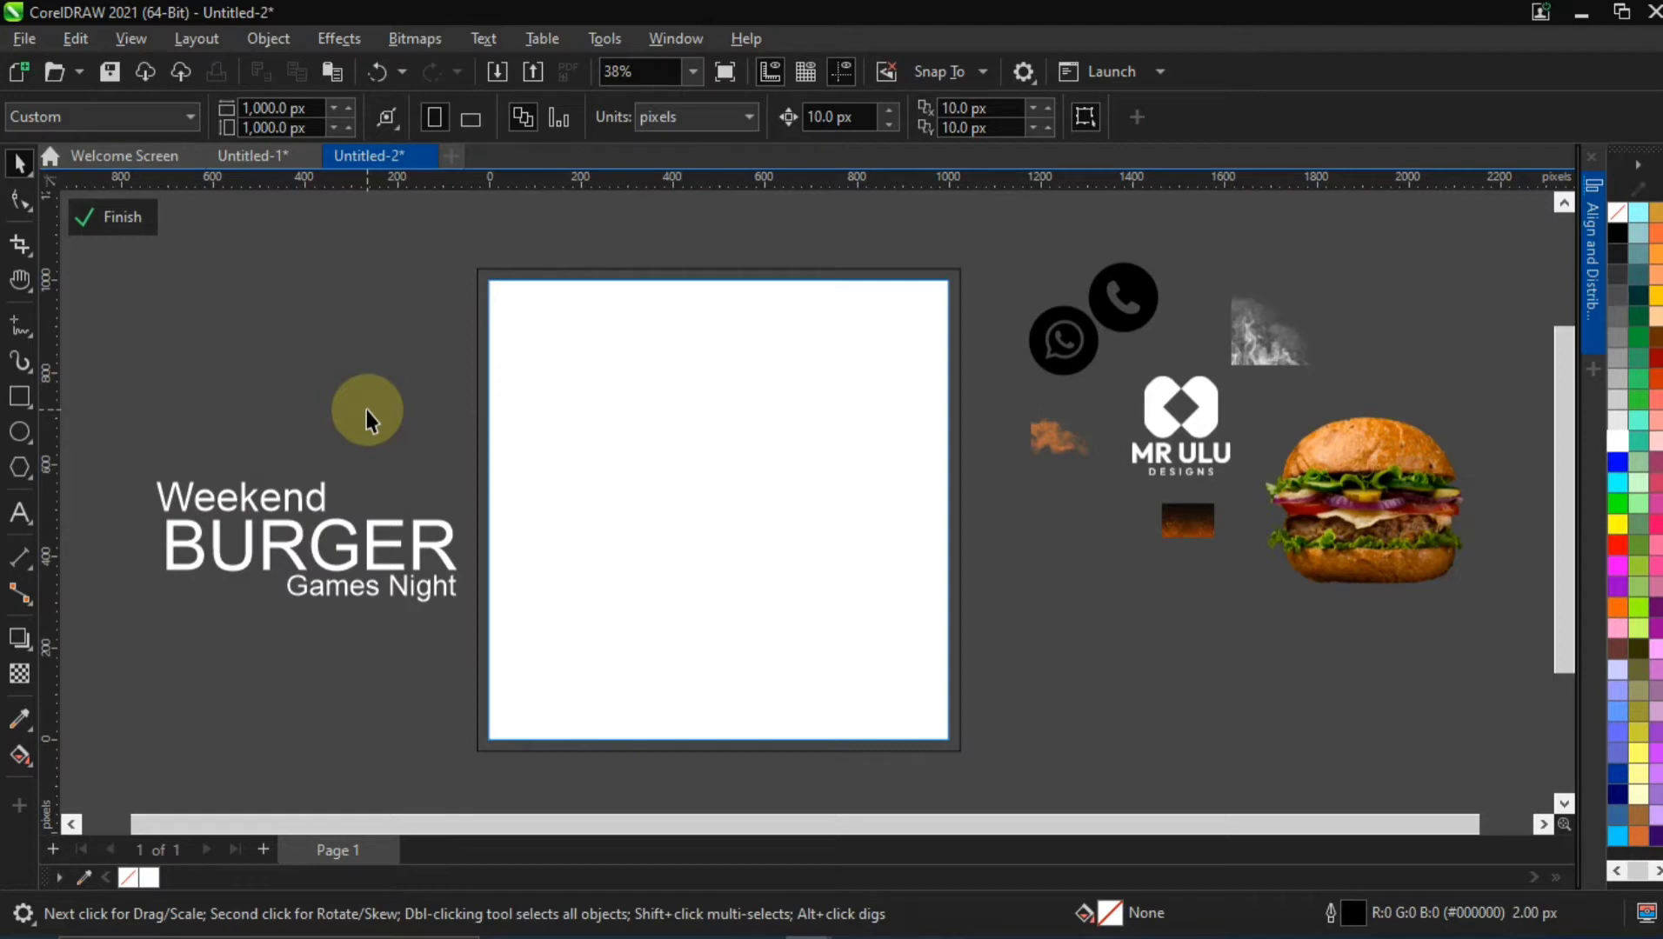
click(307, 498)
drag(327, 475, 320, 478)
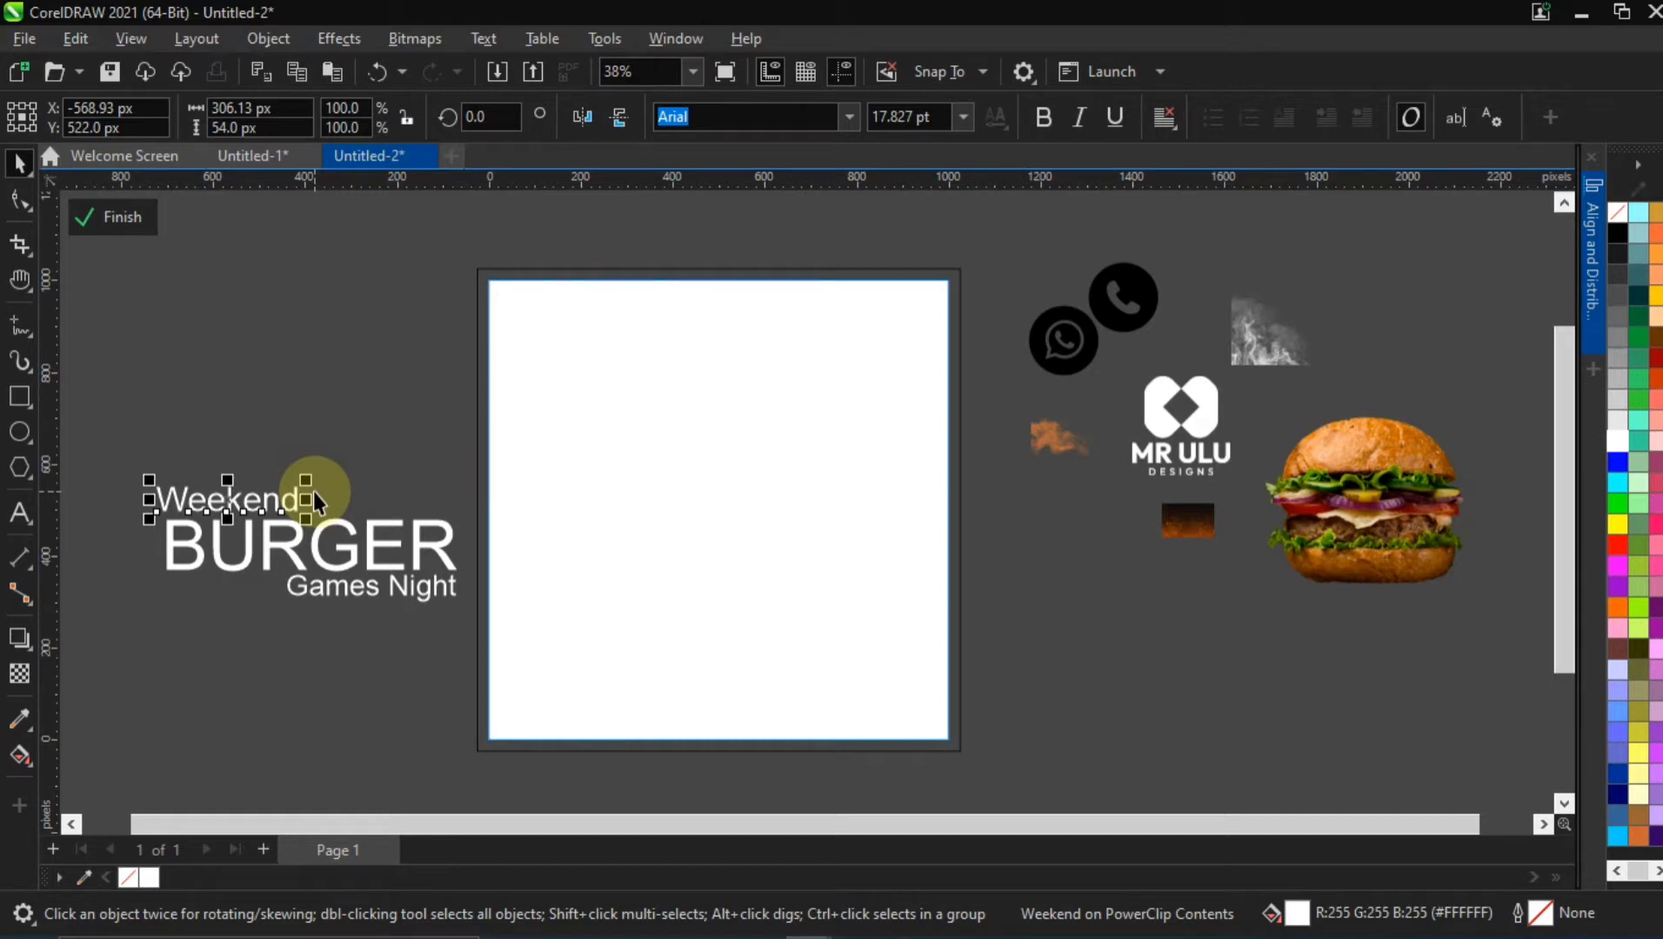
click(234, 400)
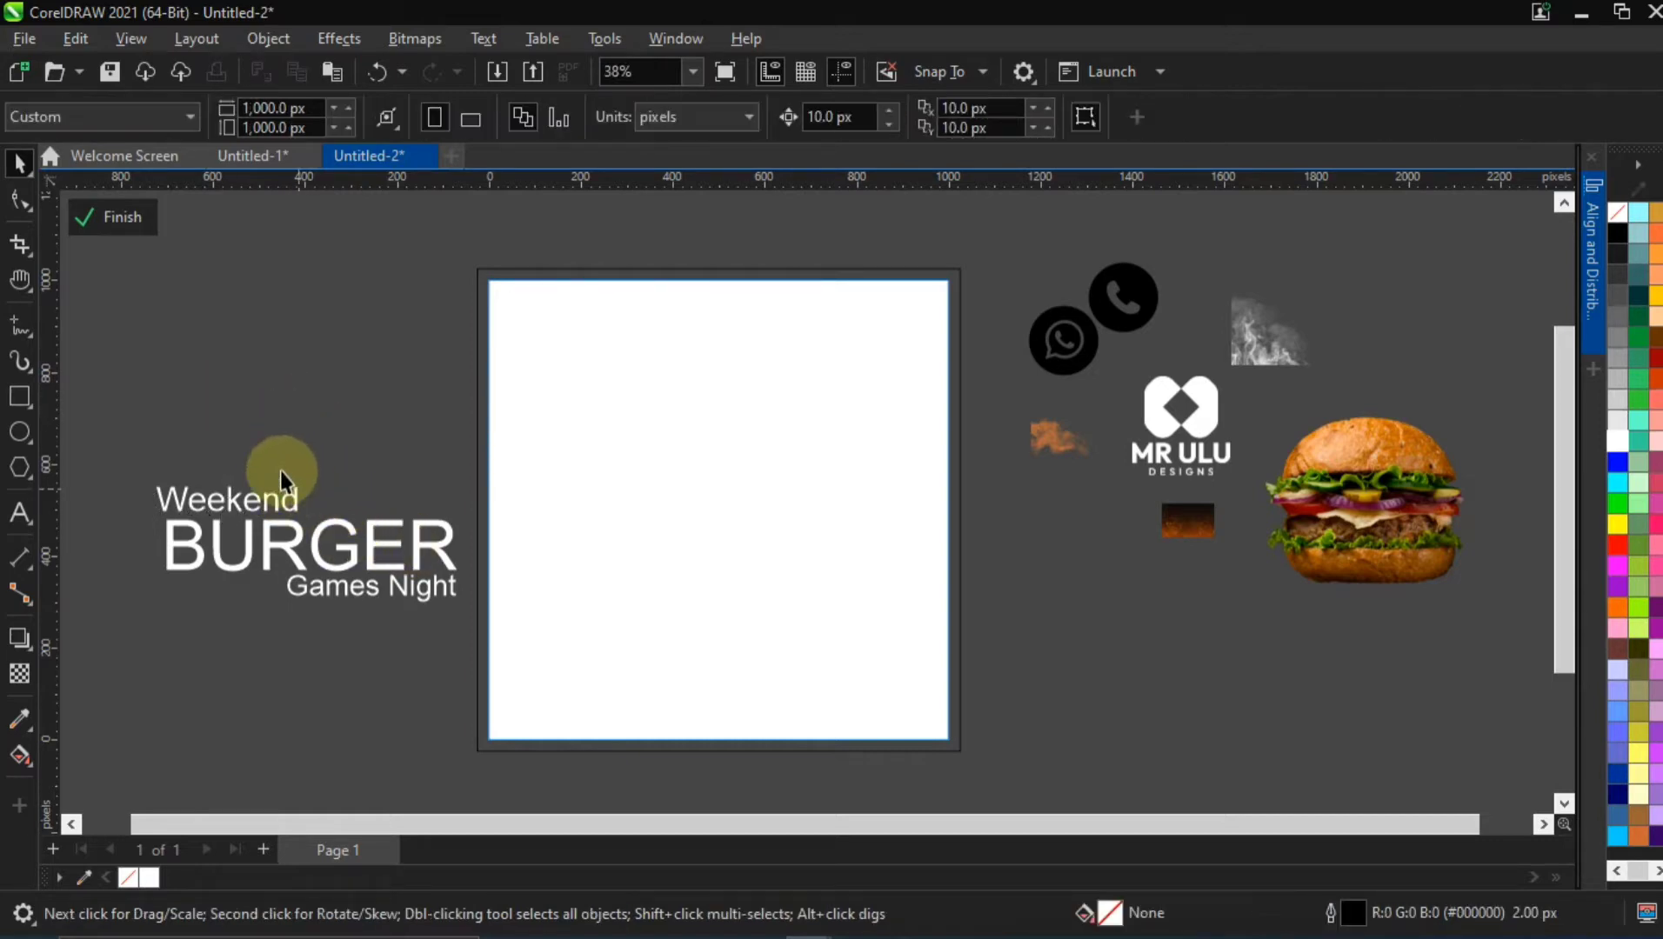
Place a copy of "Games Night" below the headline and replace its text with the contact phone number
drag(337, 594, 209, 694)
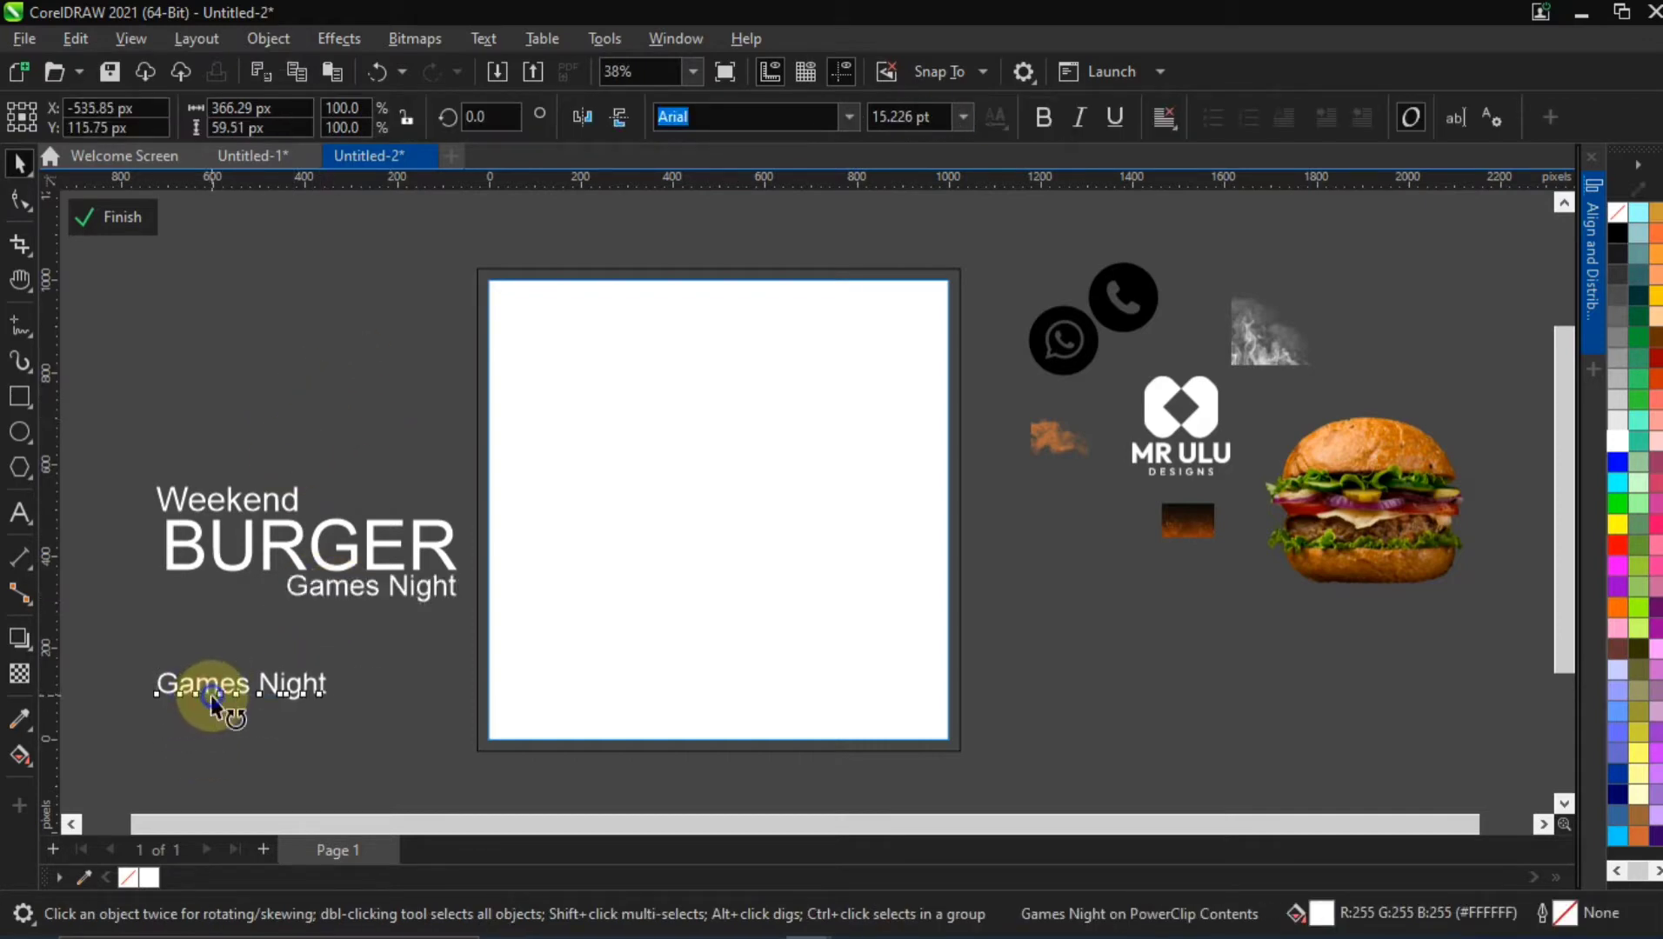
double_click(212, 696)
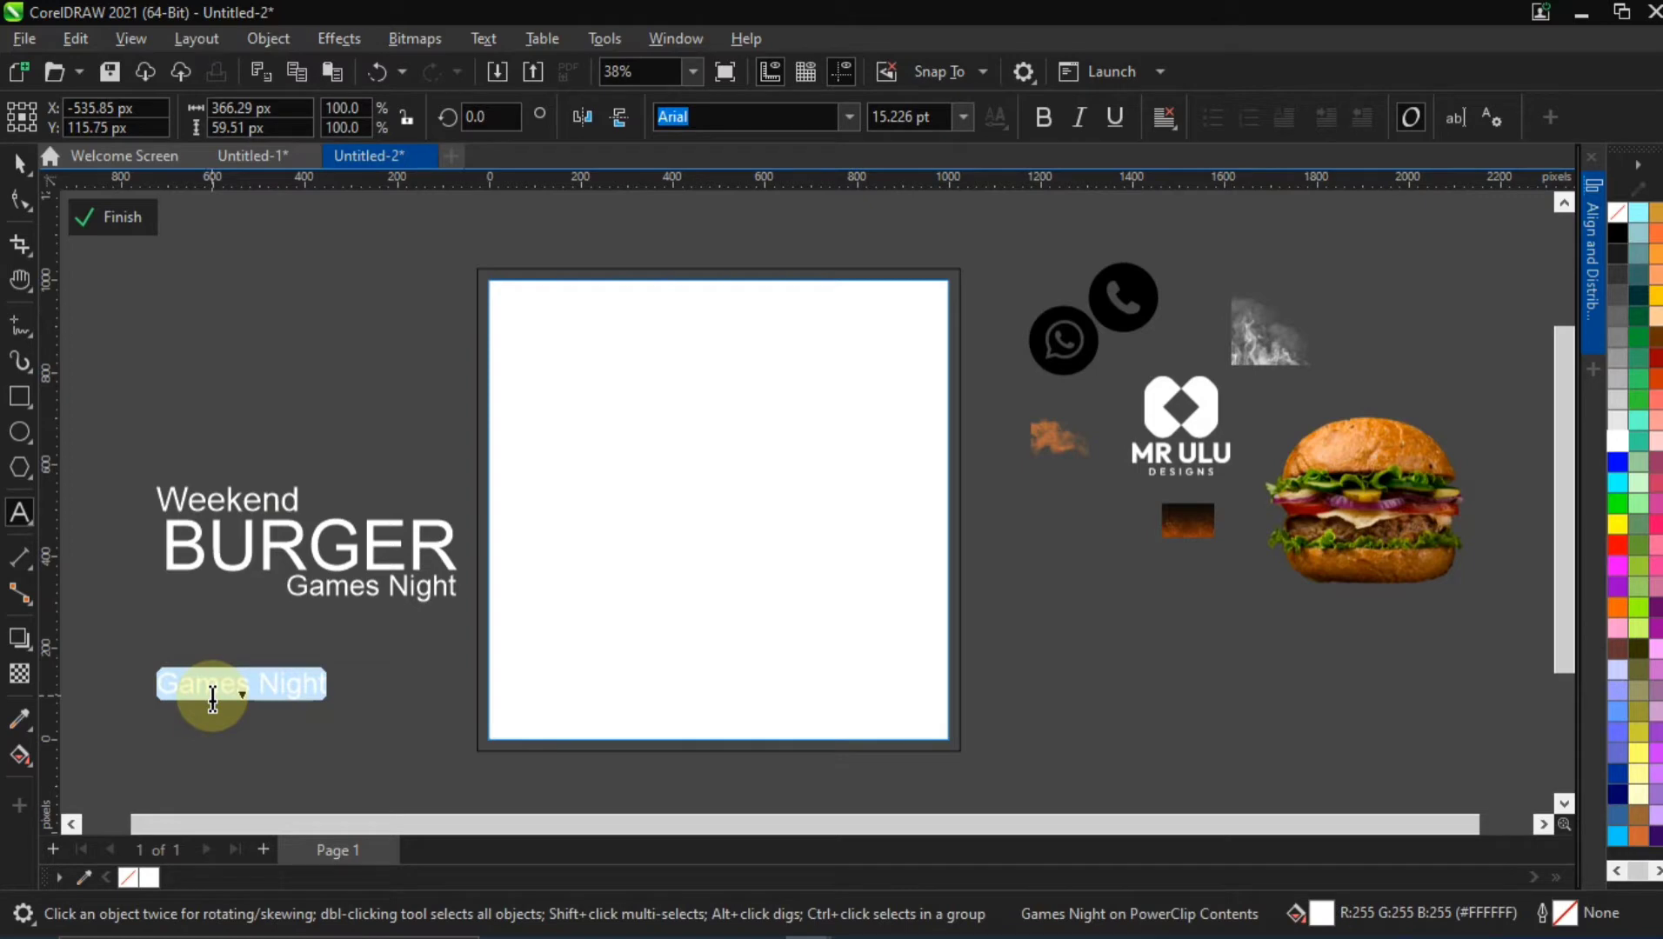
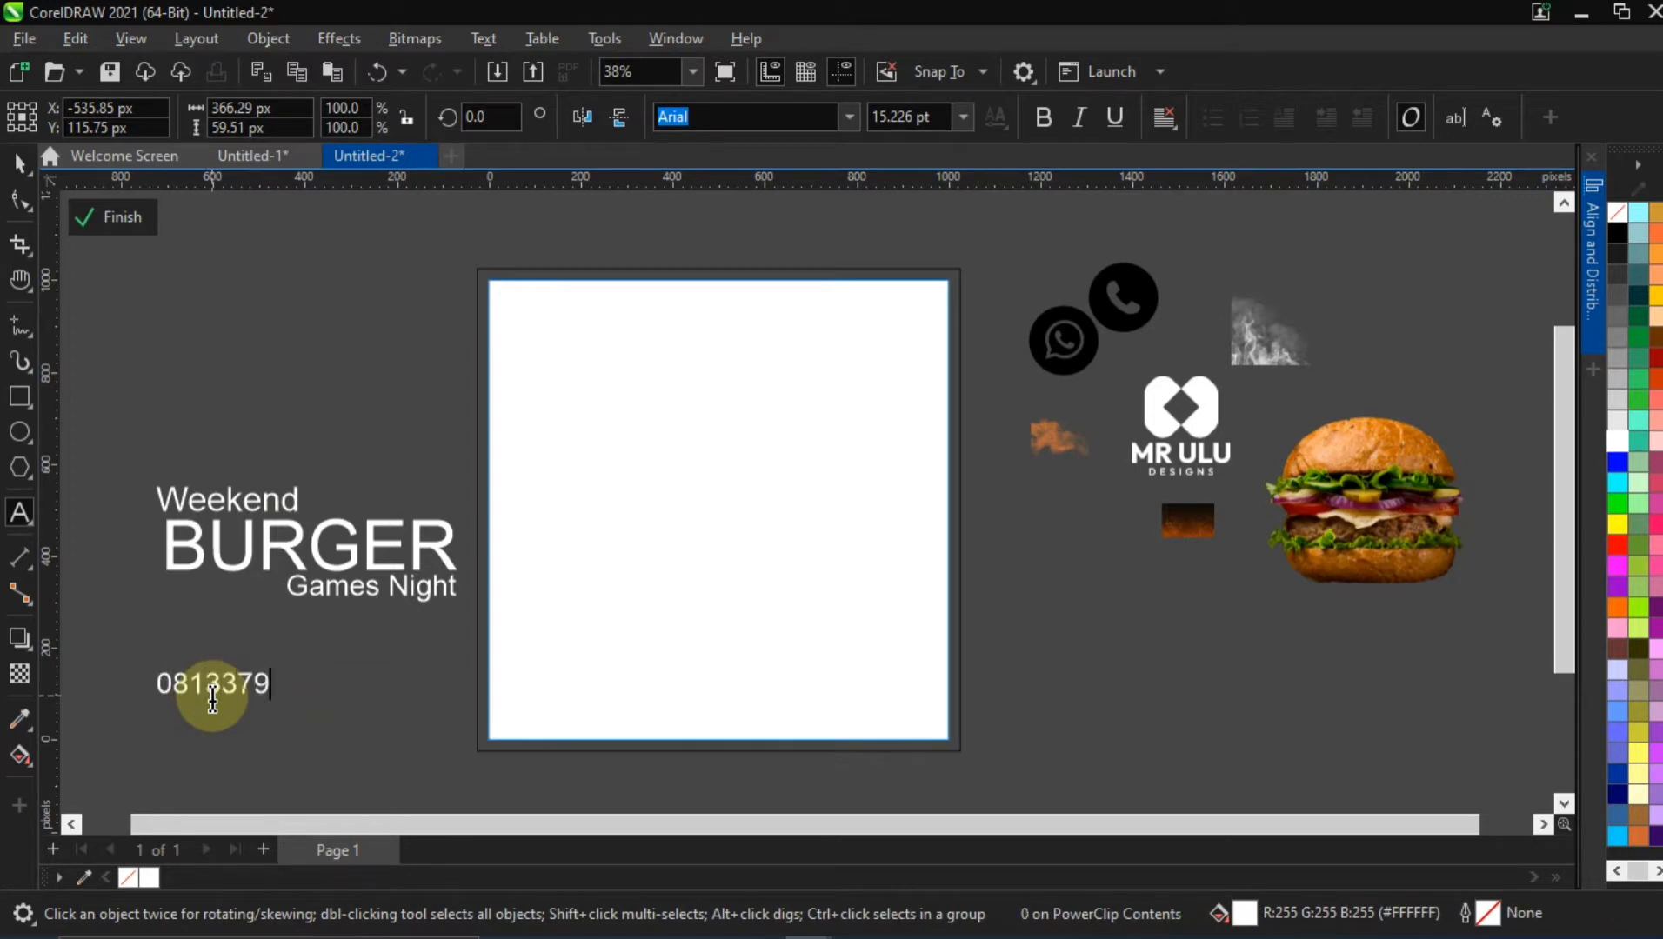
click(21, 163)
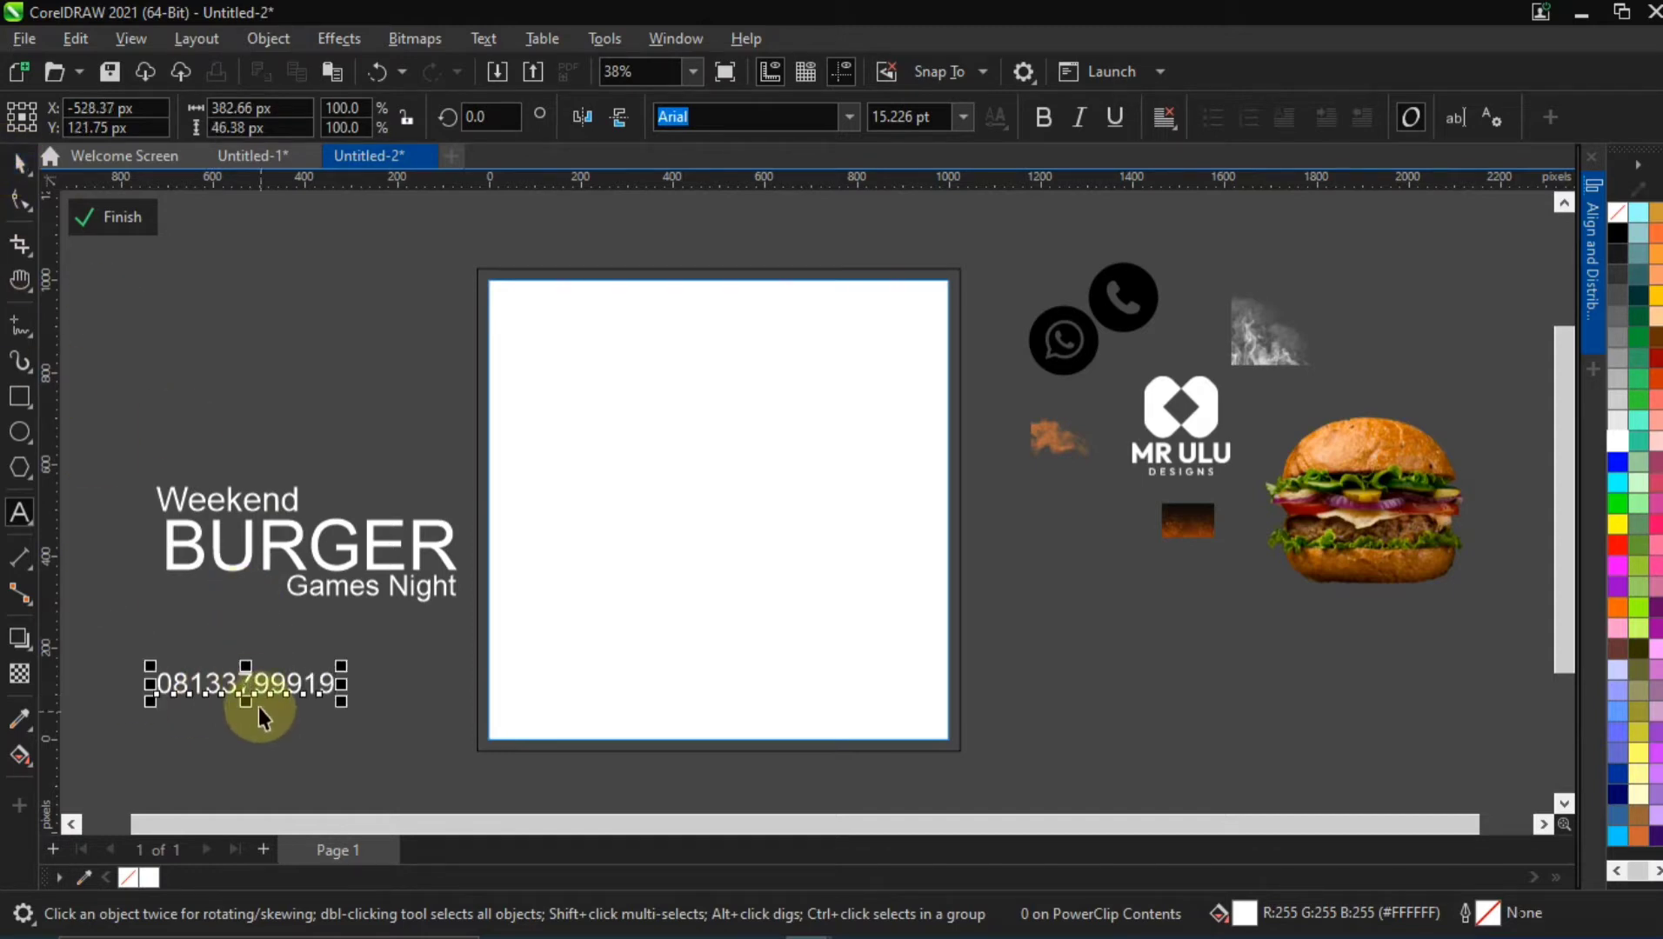
Duplicate the phone number line directly below itself and change the copy's text to "ORDER NOW"
drag(259, 707, 257, 737)
right_click(257, 737)
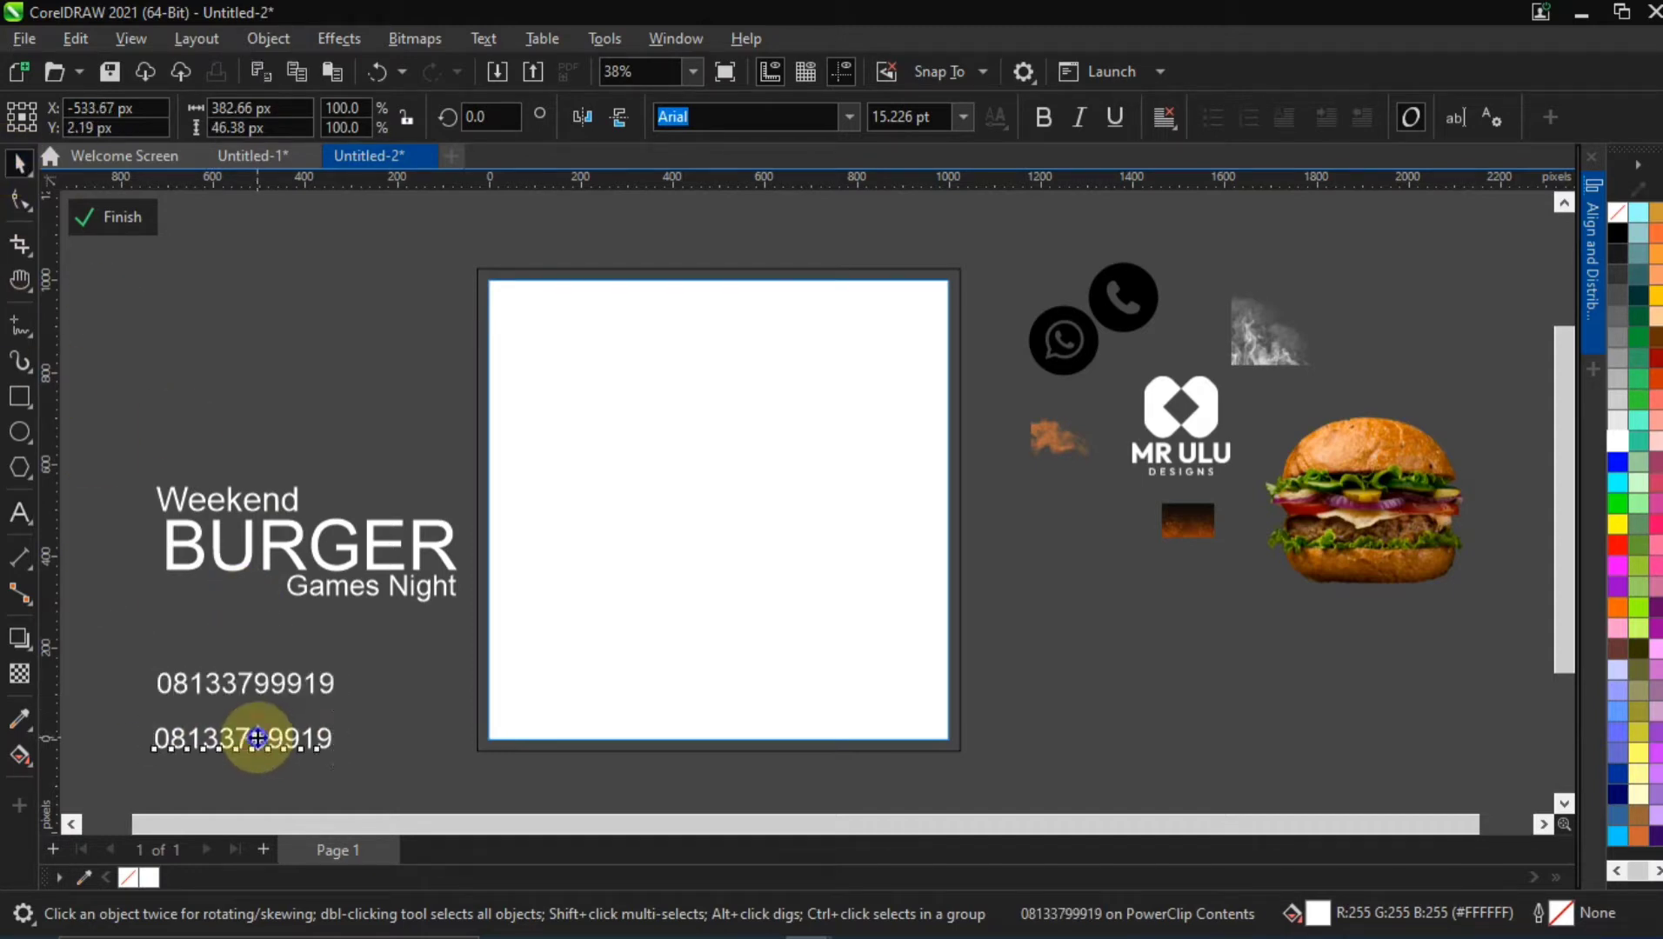
double_click(257, 737)
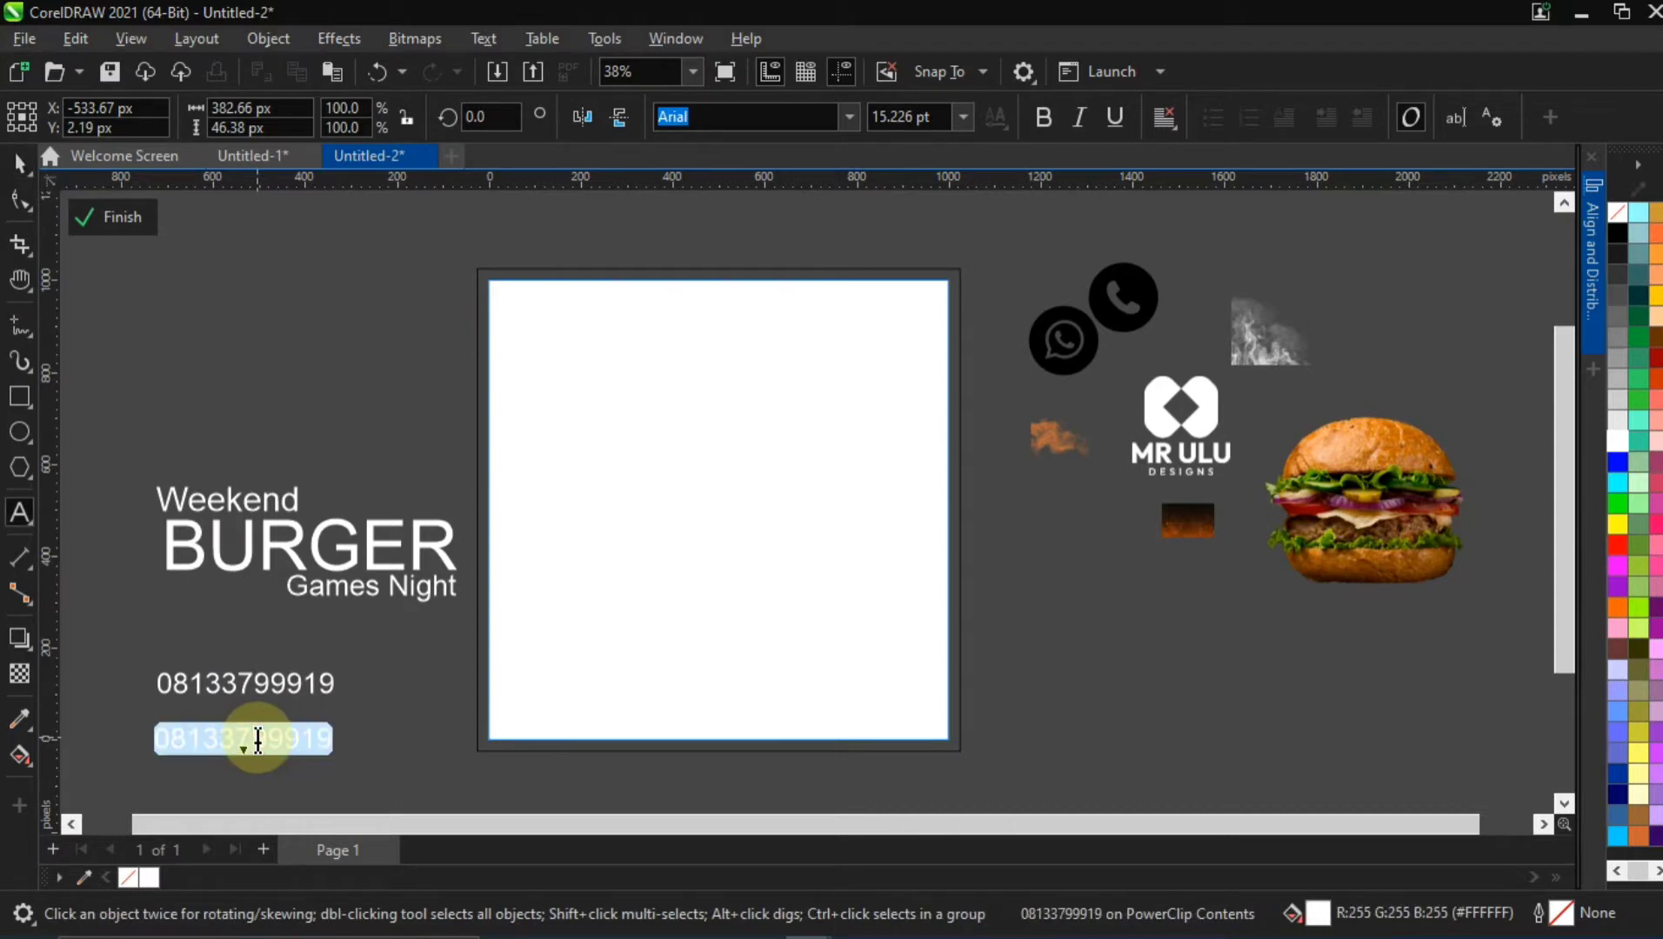
text(ORDER NN)
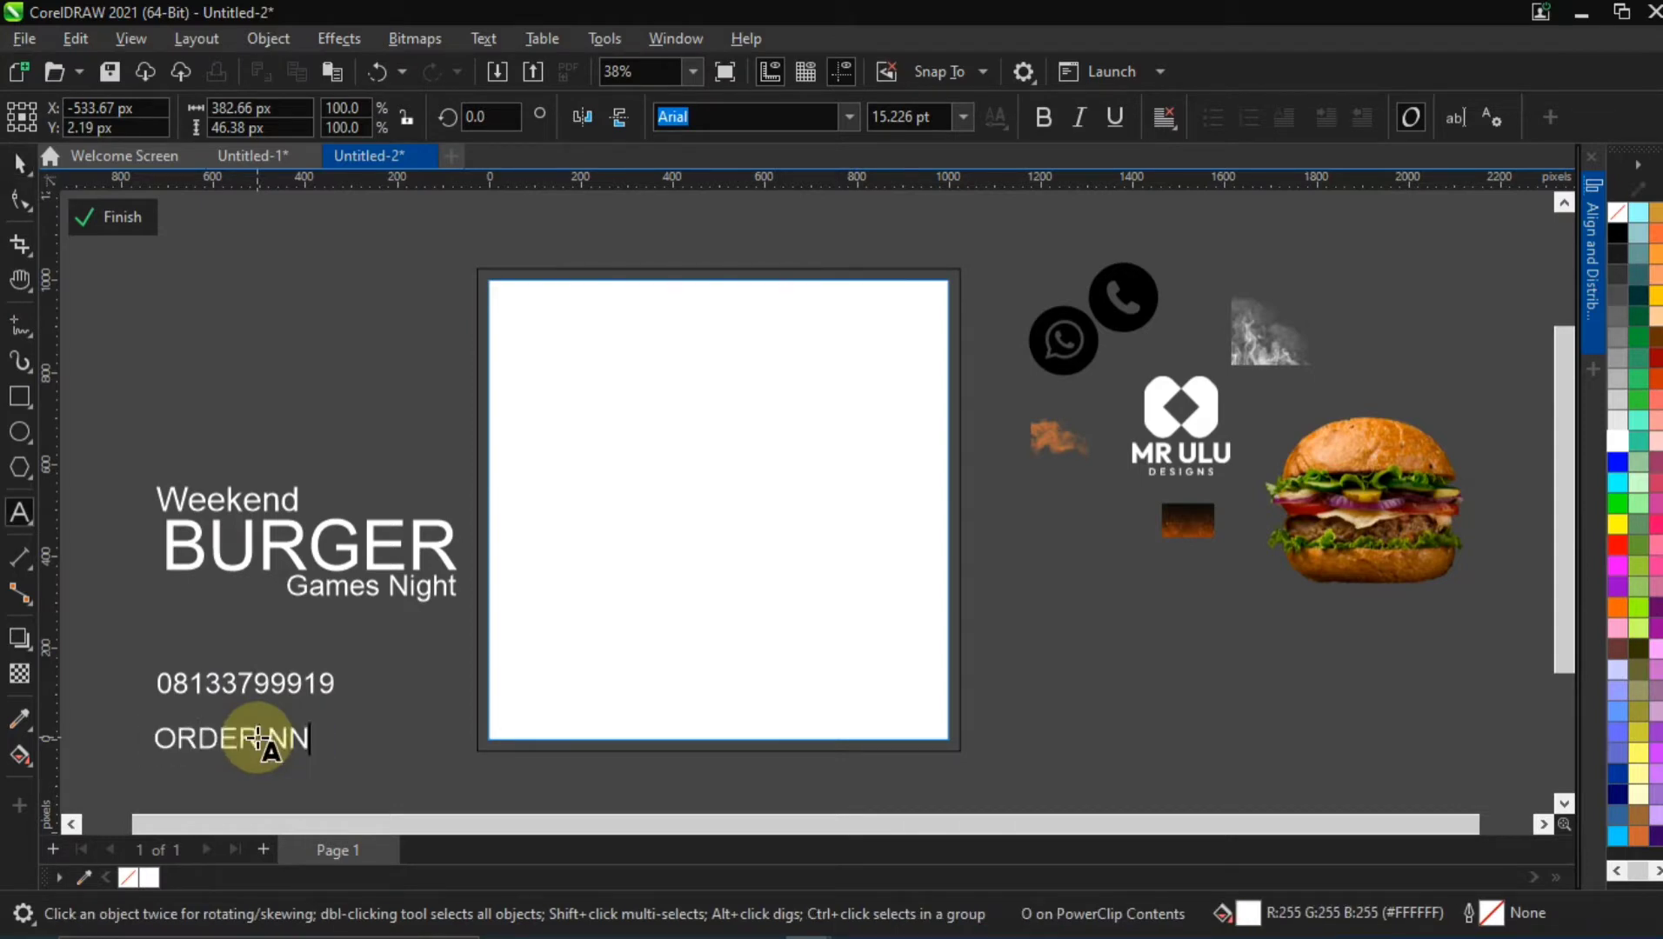
text(OW)
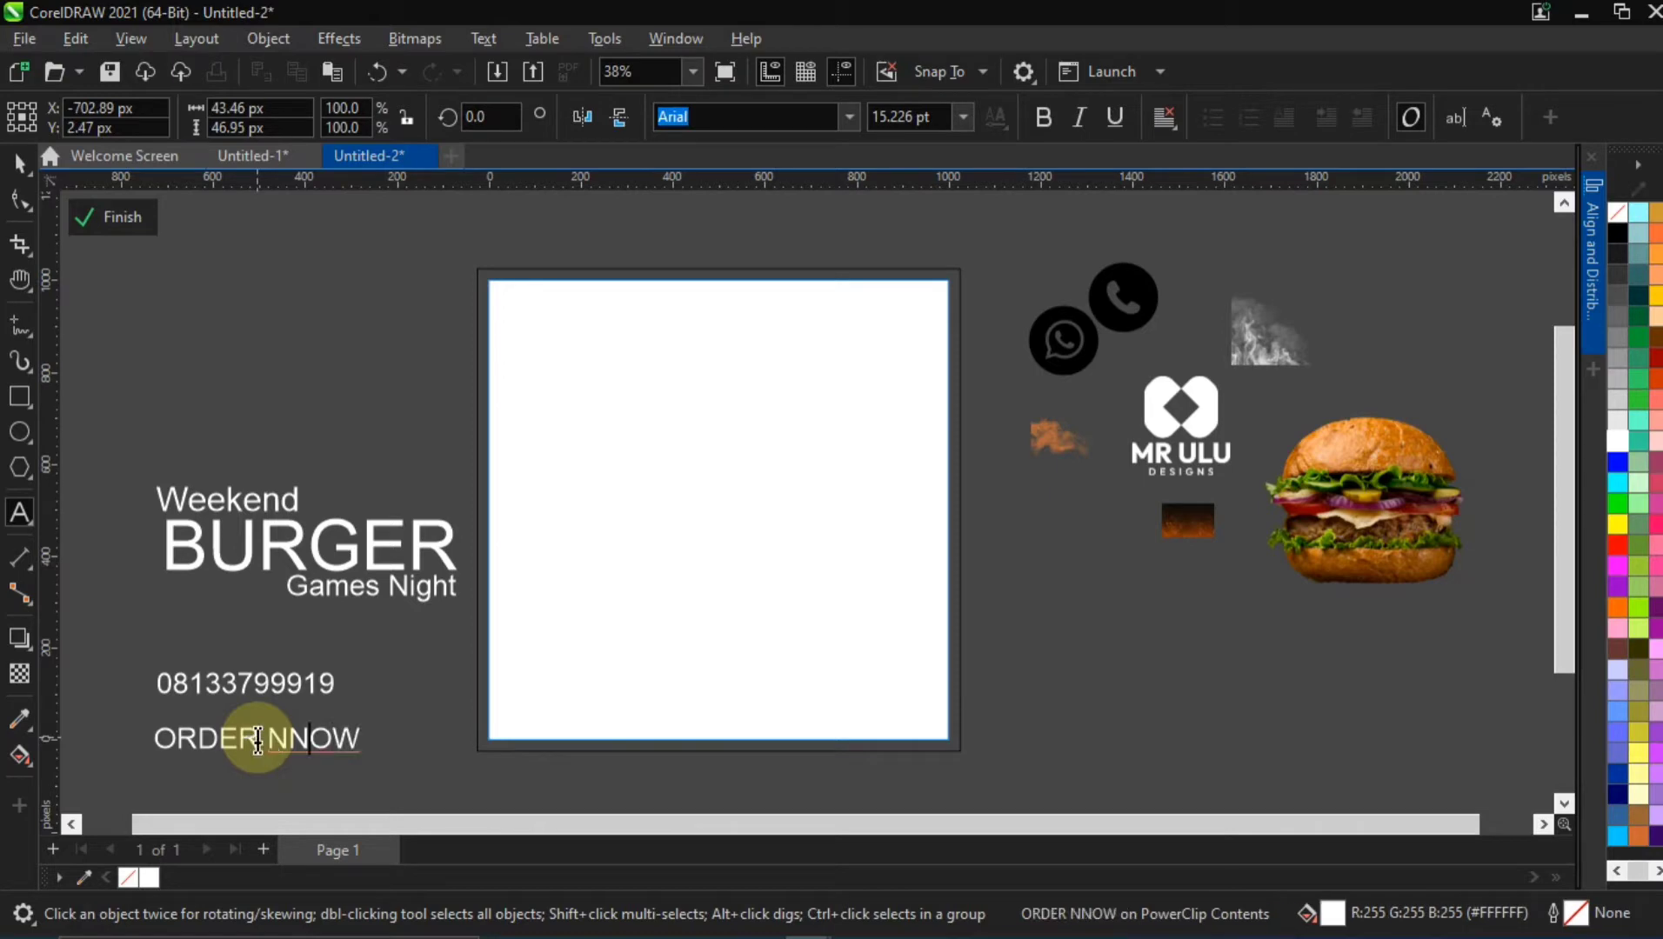
key(Left)
key(Left)
key(BackSpace)
click(22, 157)
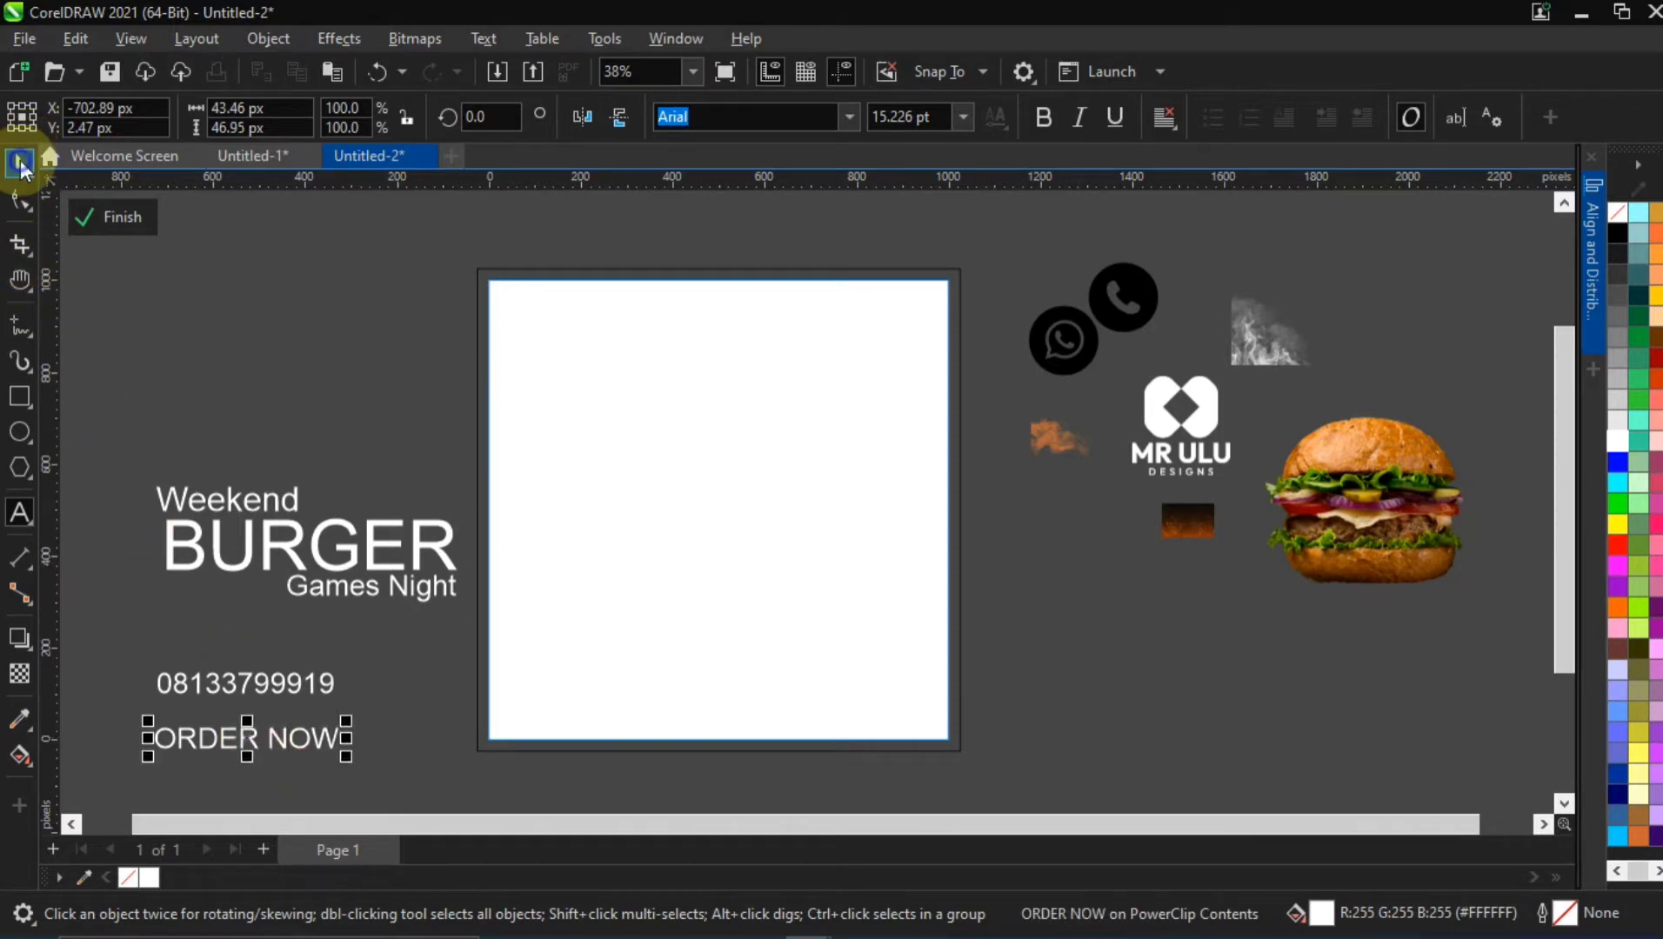
Set the phone number and "ORDER NOW" in Poppins Bold and move both lines farther down from the headline
click(302, 693)
drag(84, 645, 415, 753)
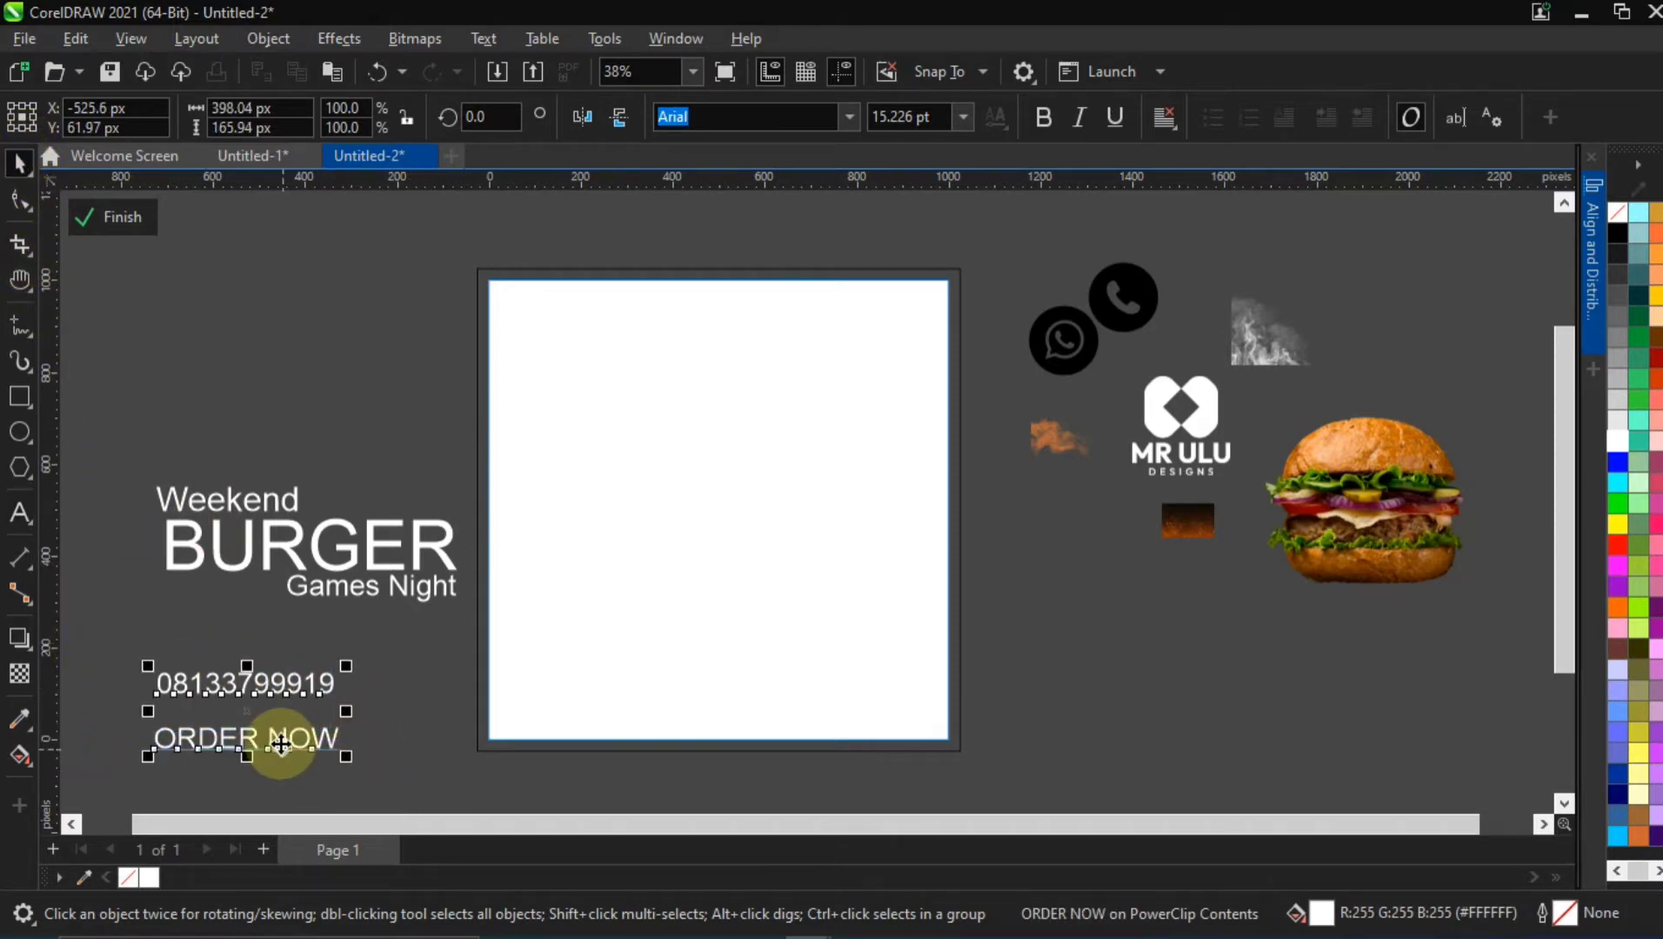
scroll(278, 731, up, 3)
drag(234, 605, 411, 549)
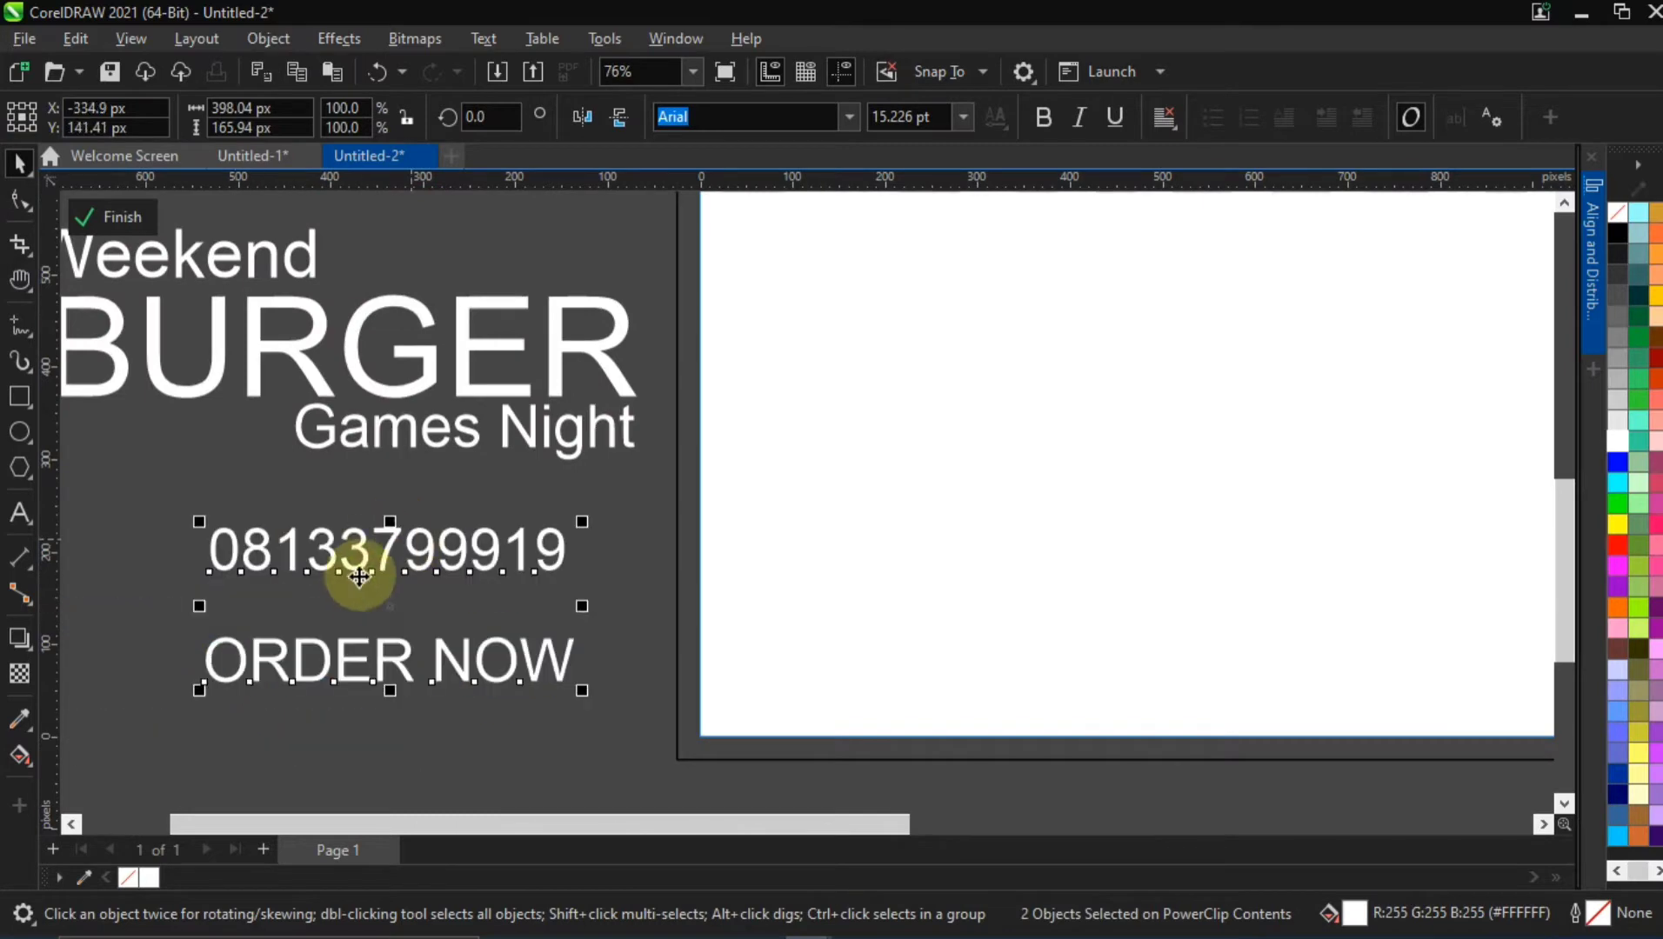
click(849, 116)
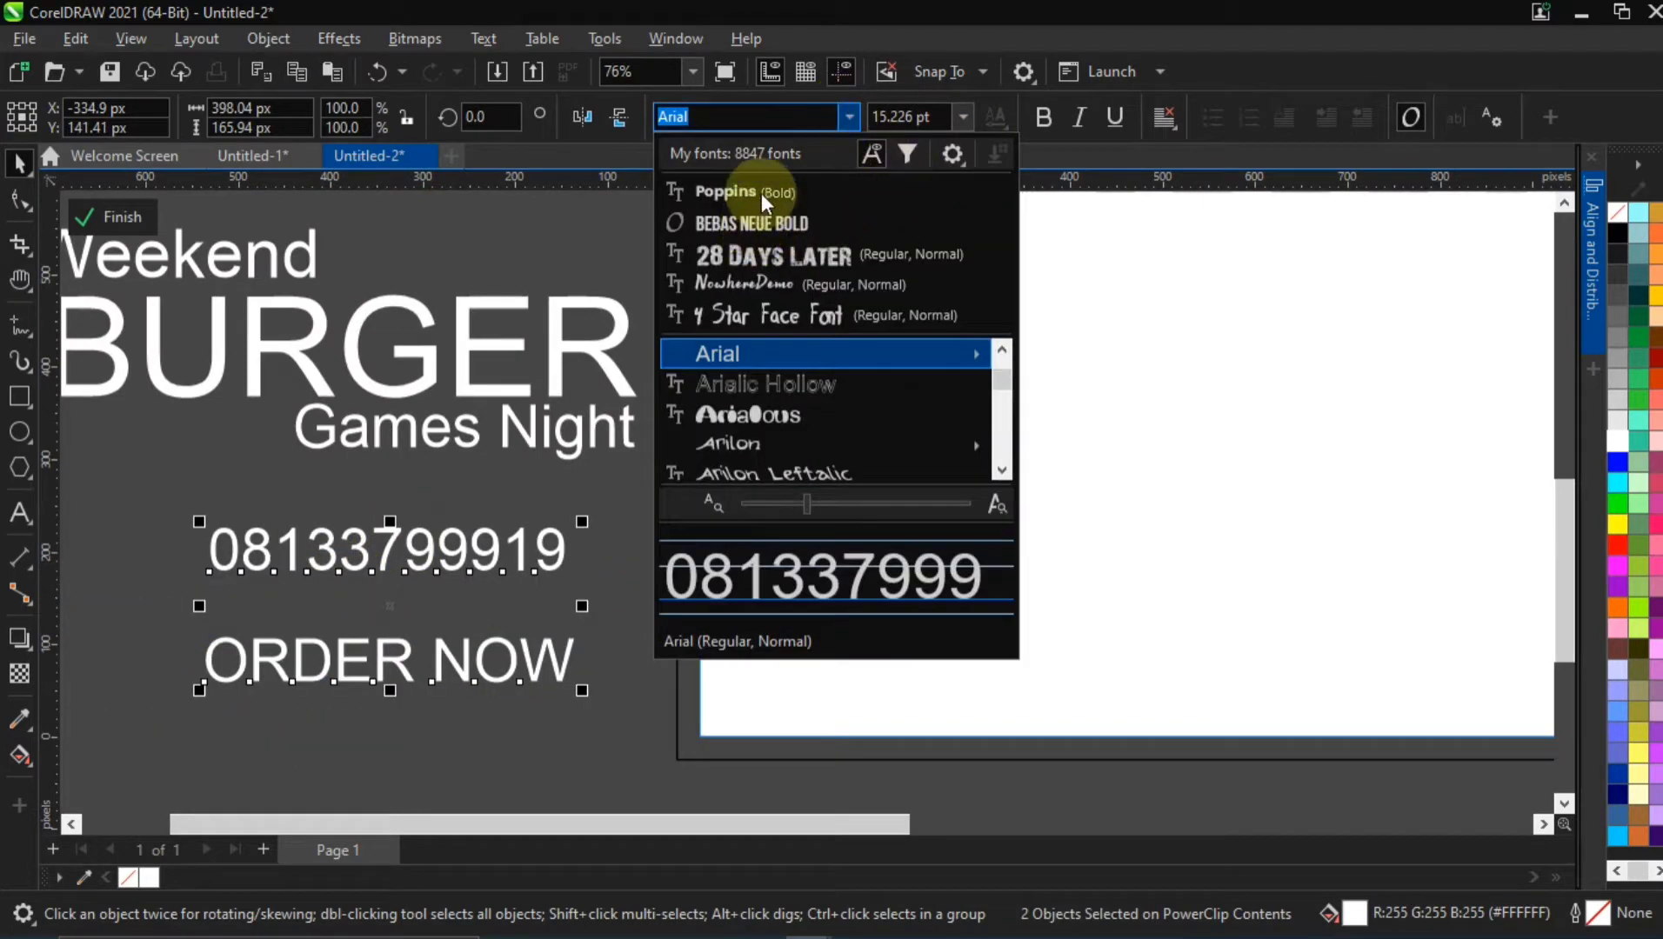
click(759, 193)
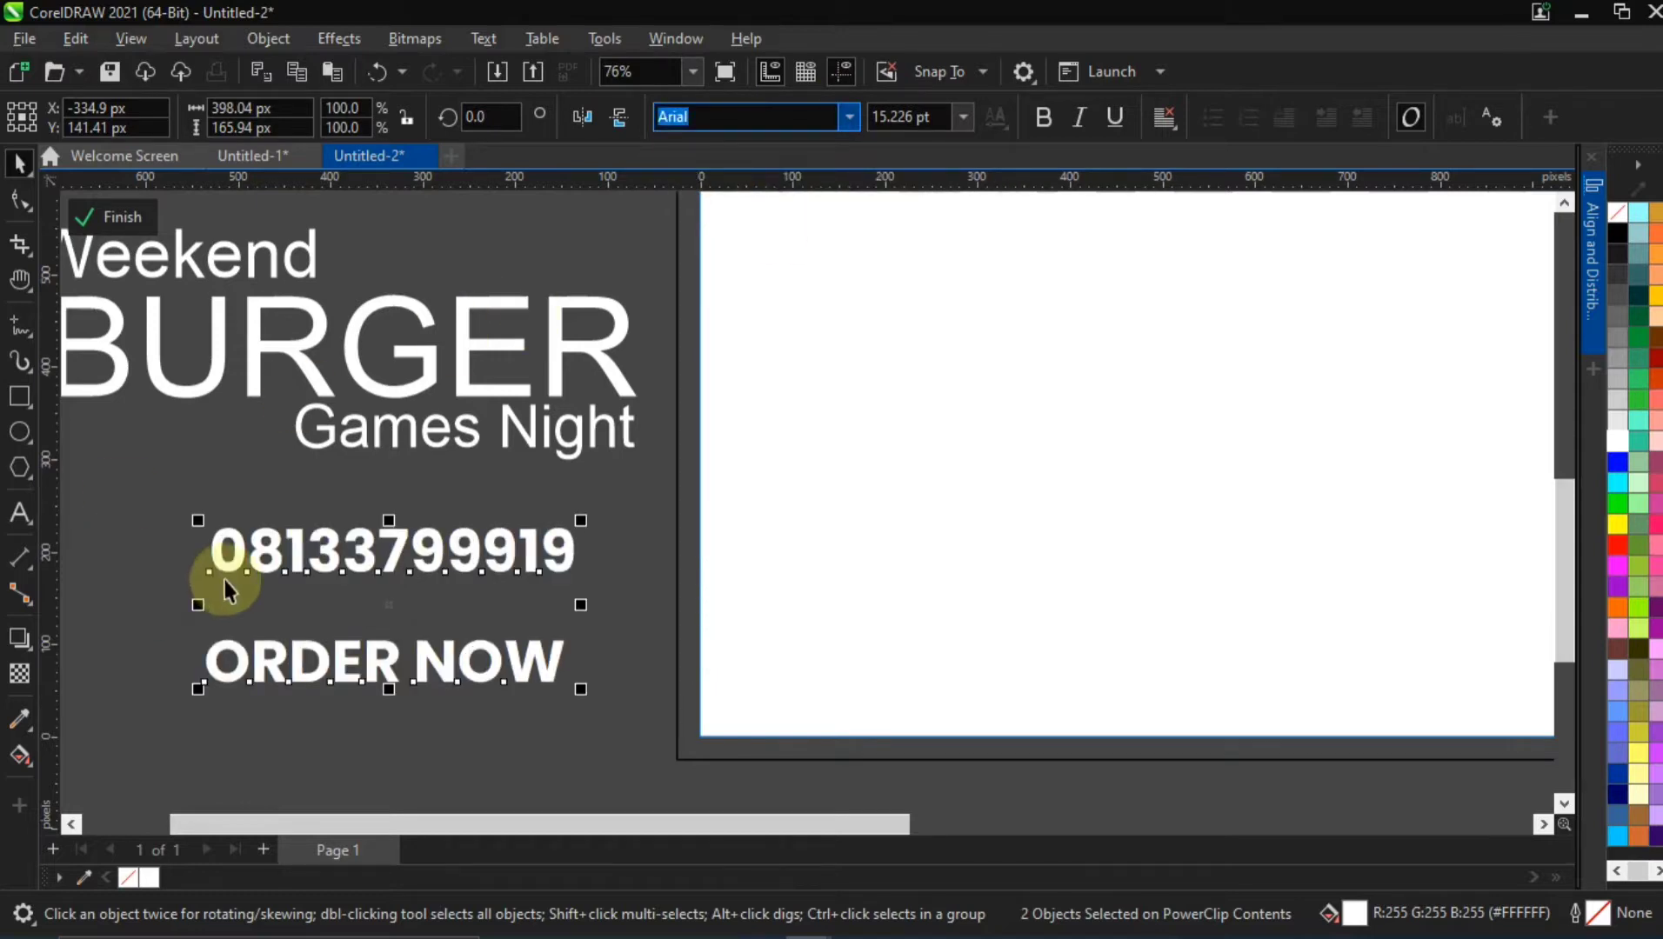
drag(327, 538, 318, 621)
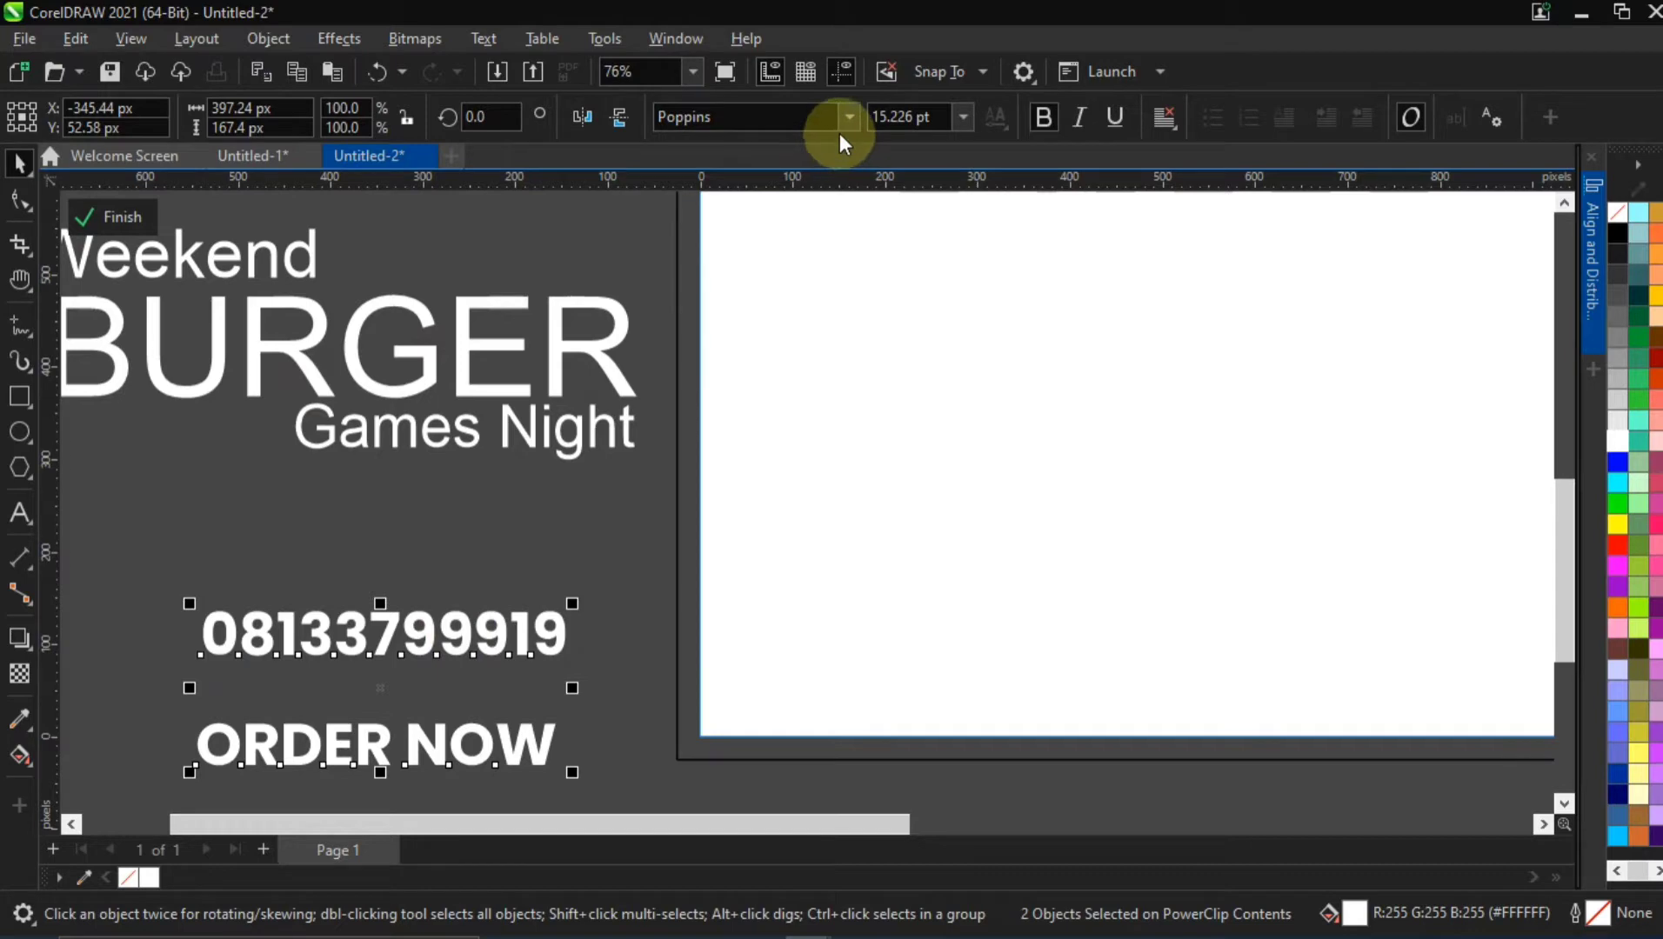
click(409, 503)
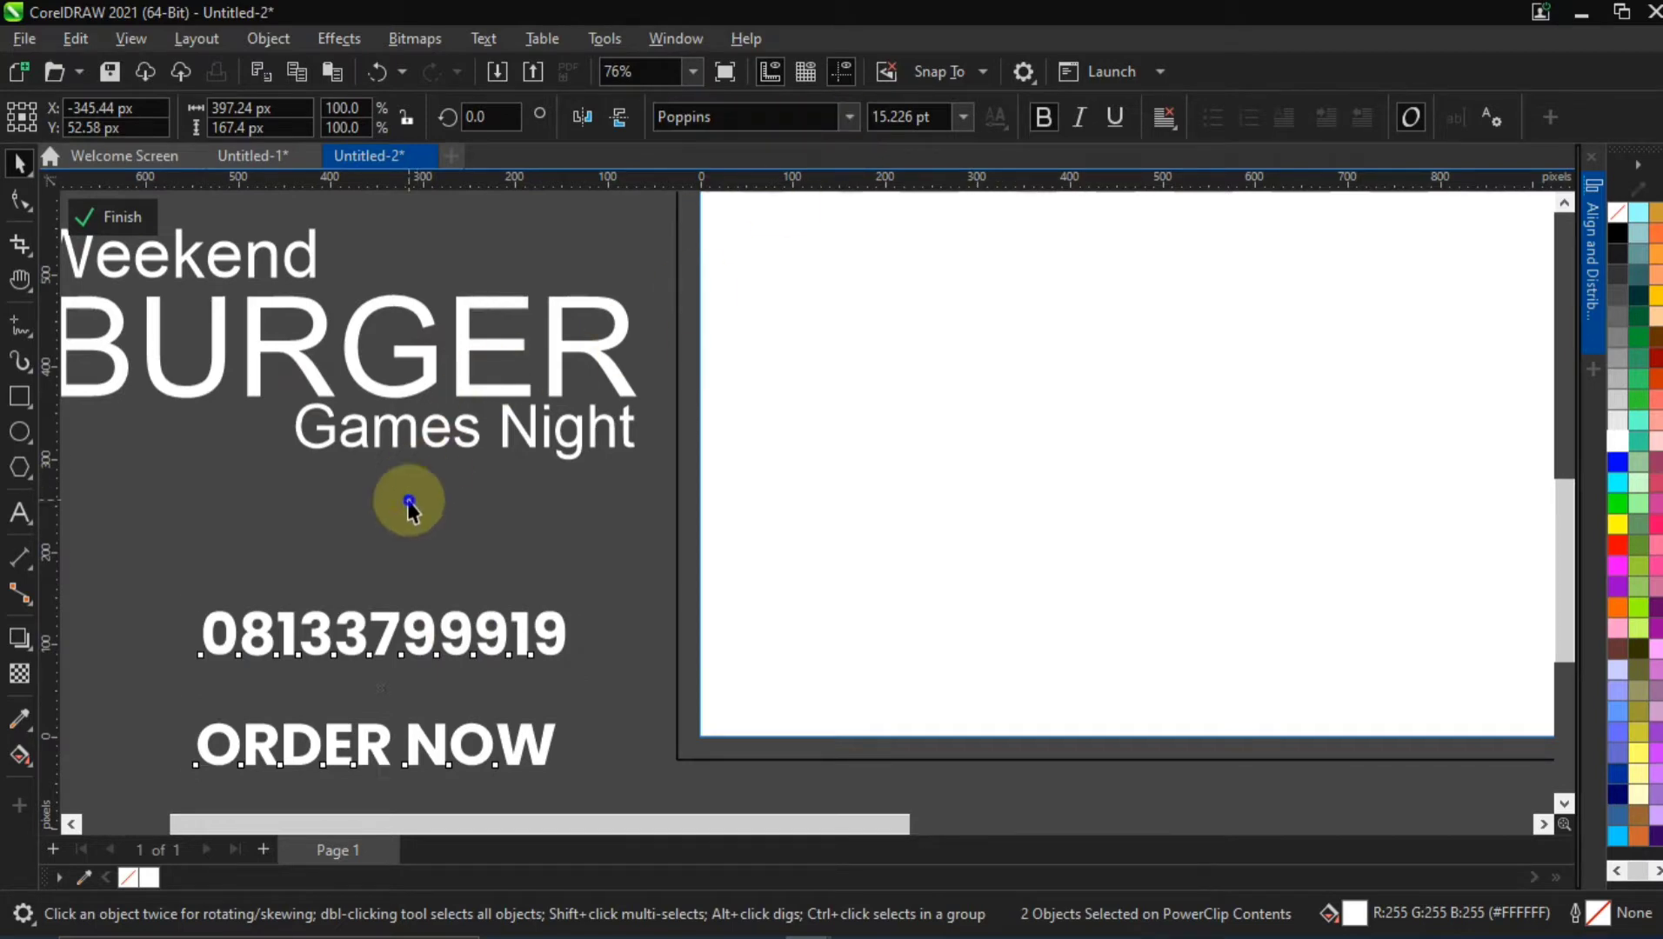
Change the font of "Weekend" and "Games Night" to NowhereDemo
scroll(409, 503, down, 1)
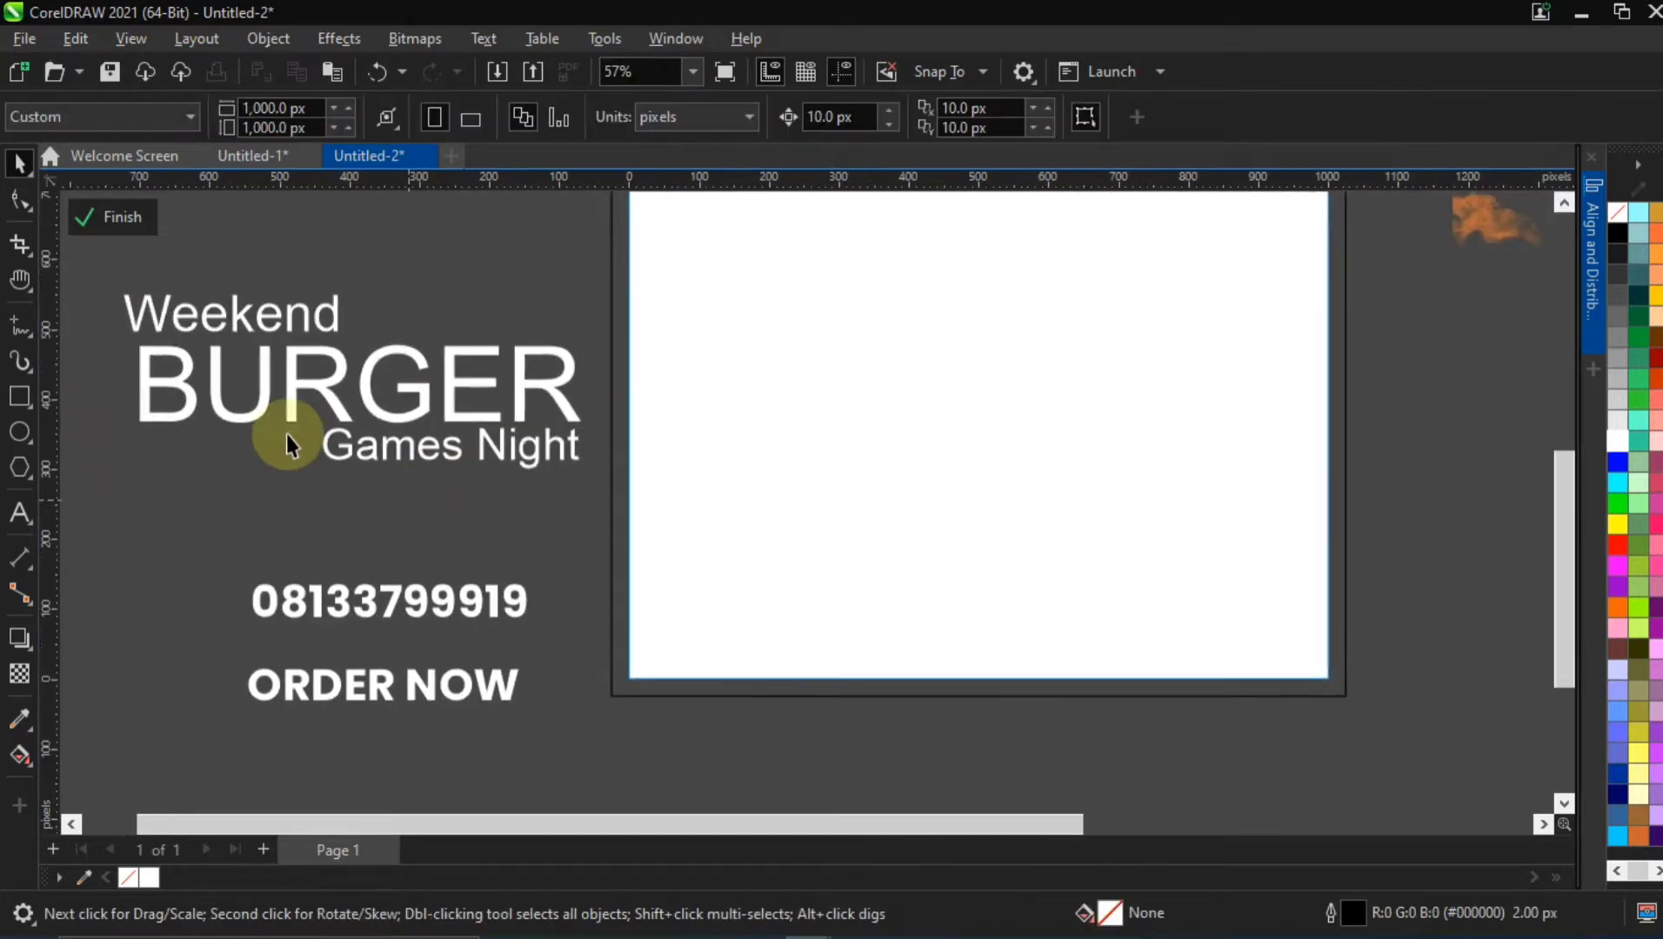
click(287, 327)
click(845, 116)
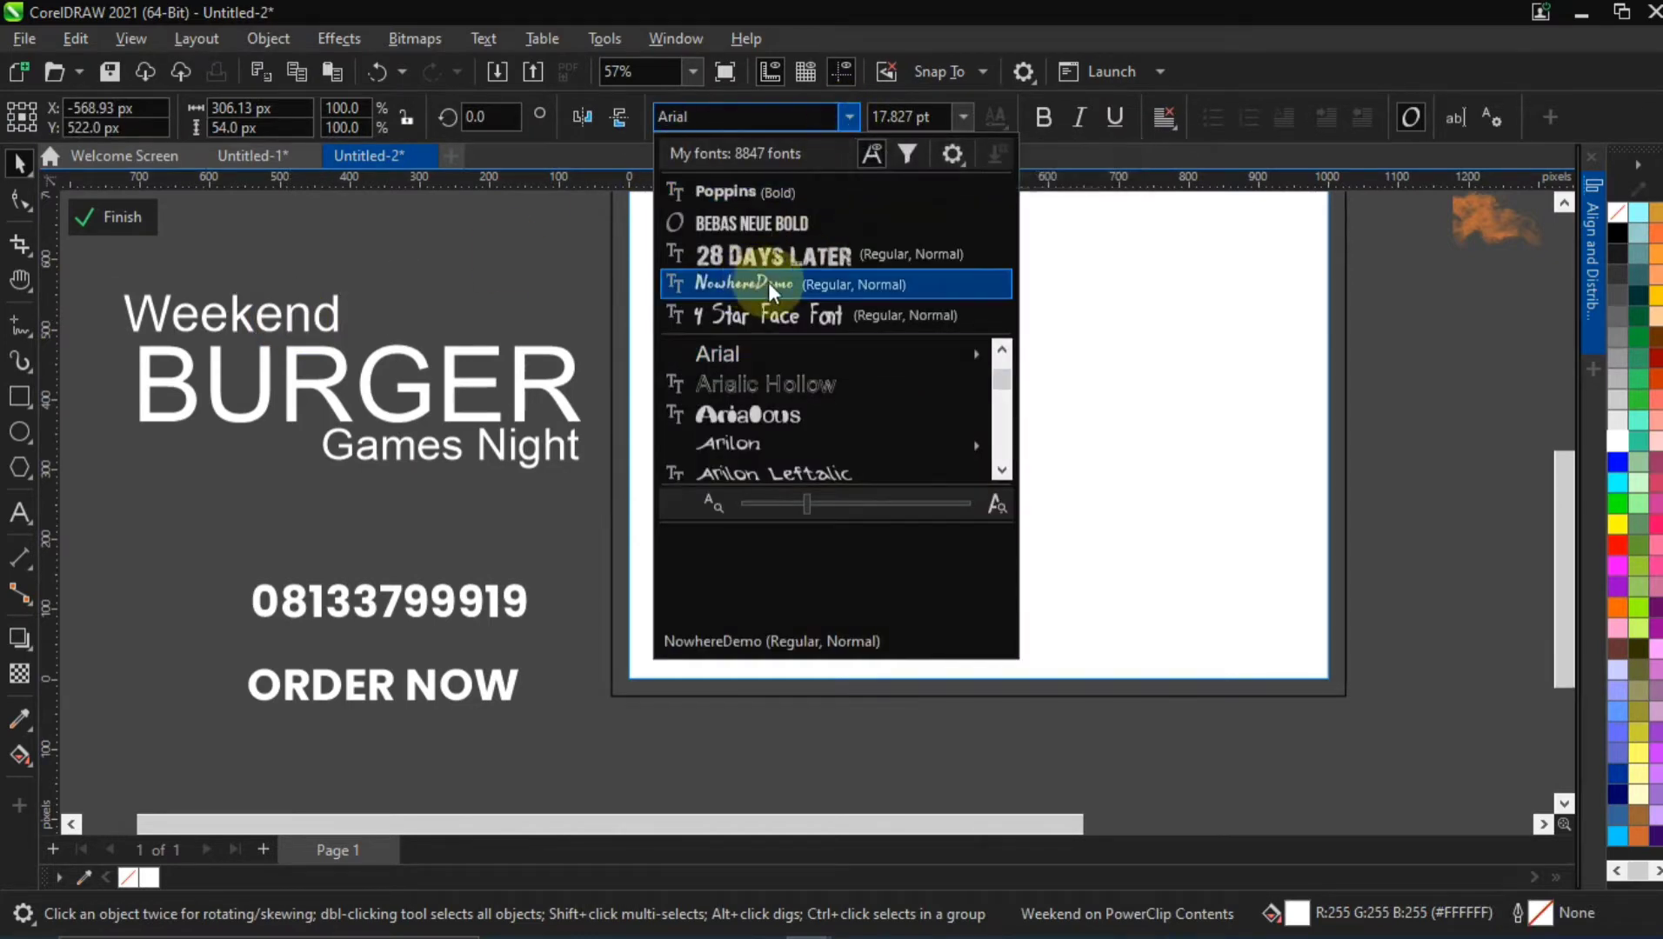
click(726, 285)
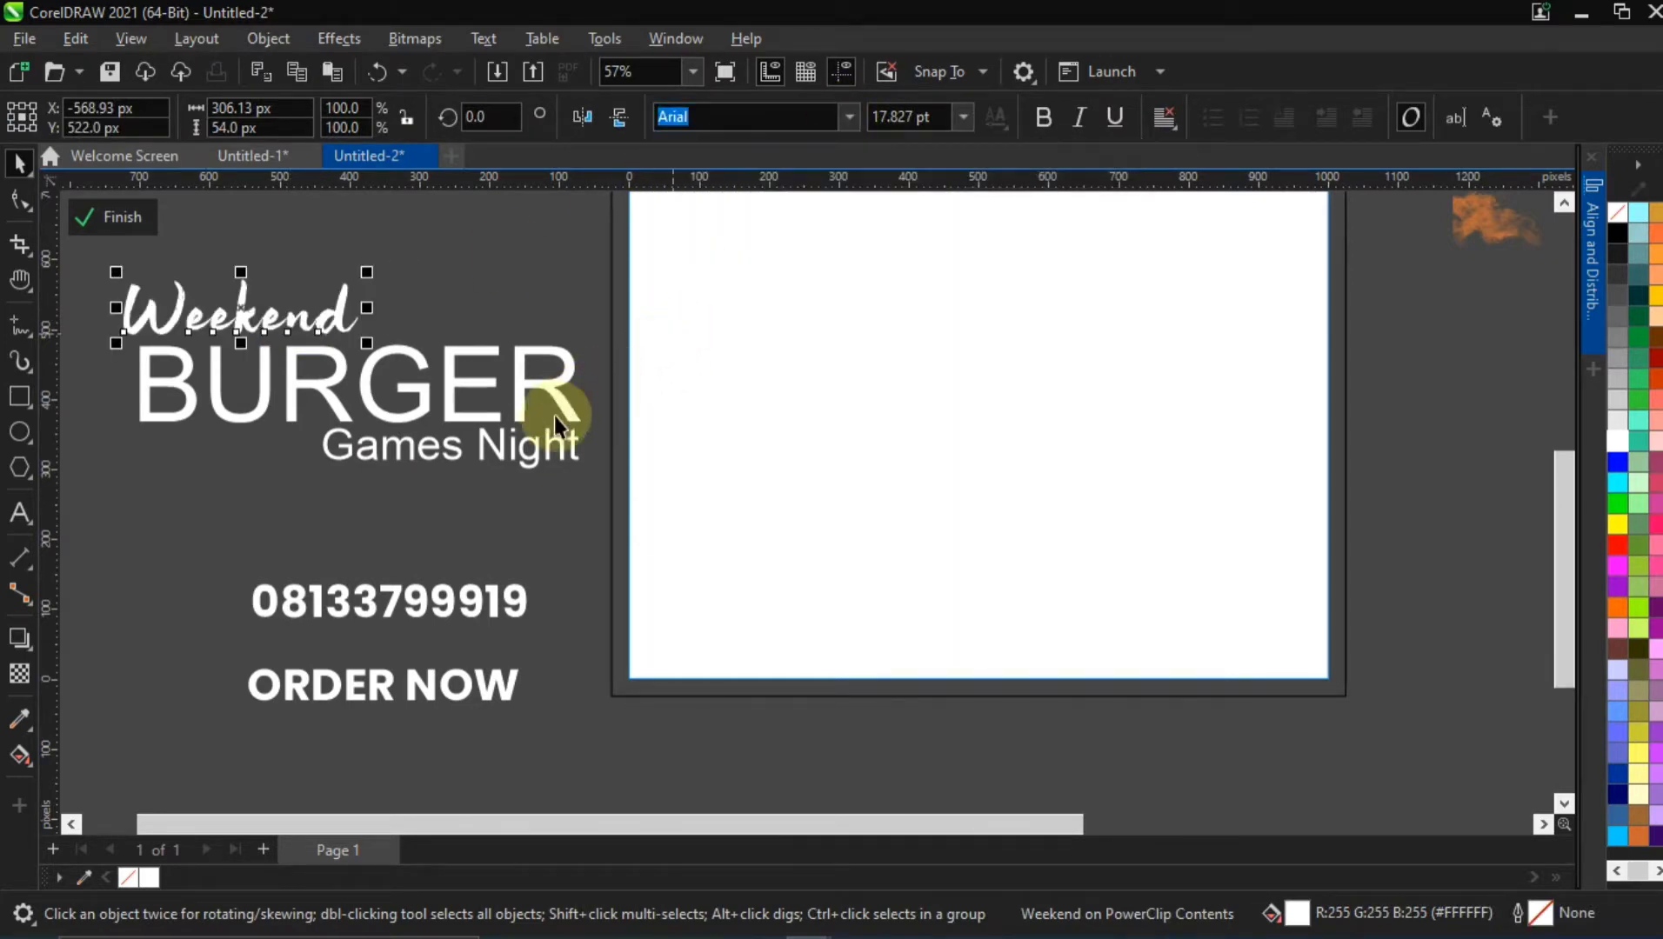
click(538, 448)
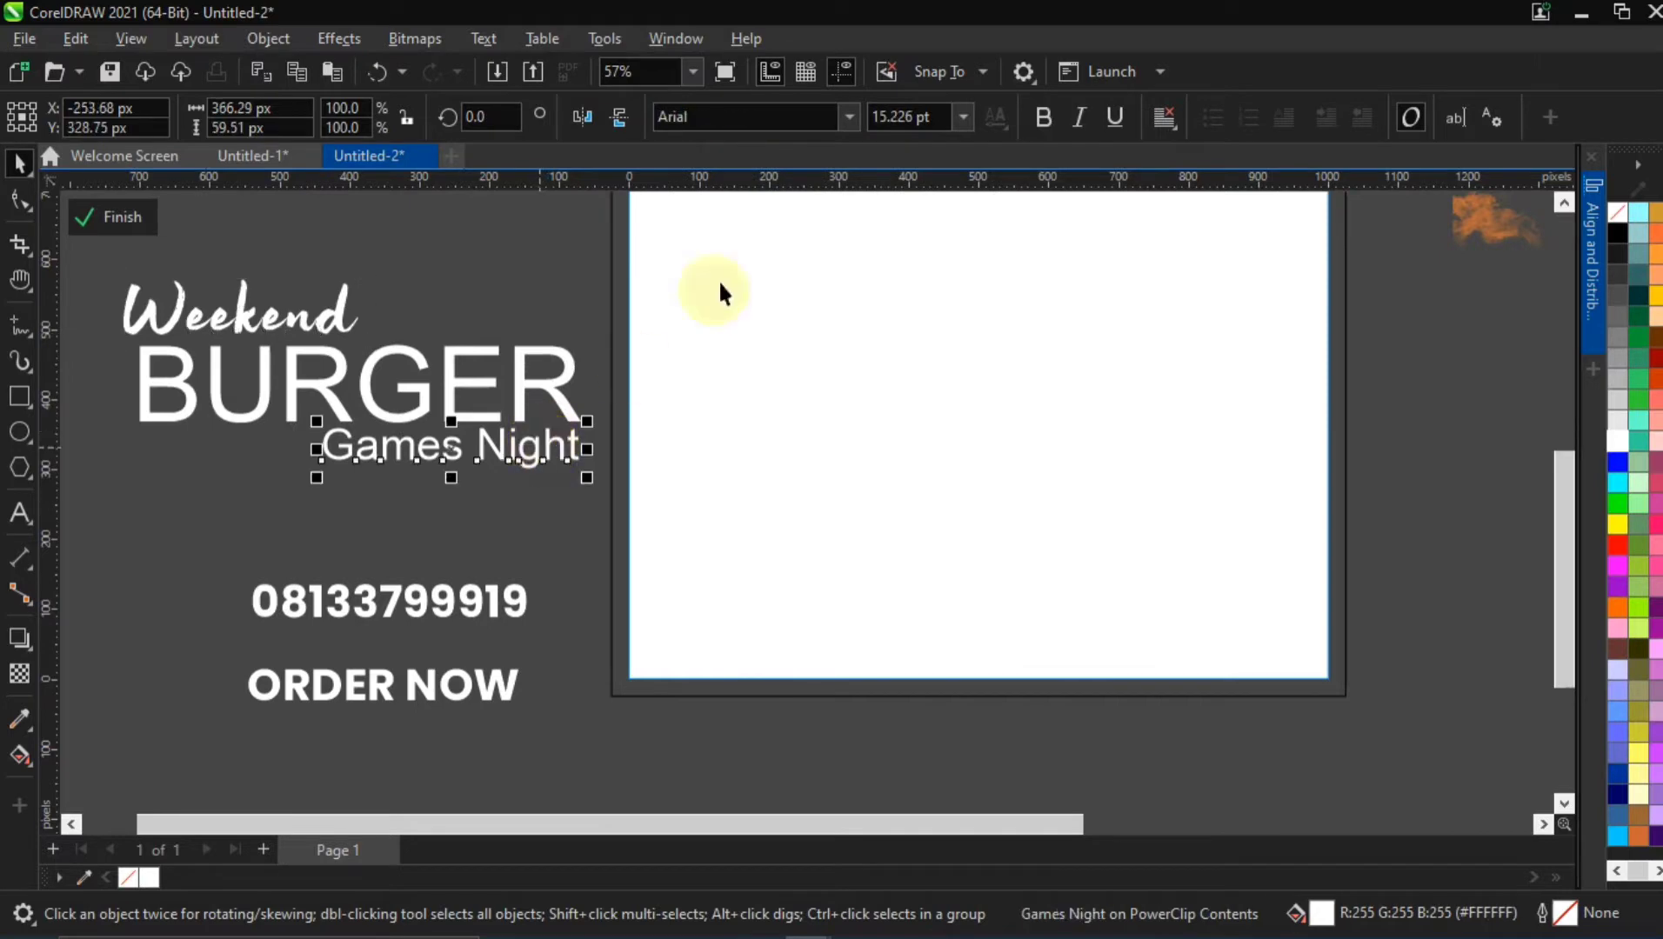
click(842, 127)
click(815, 198)
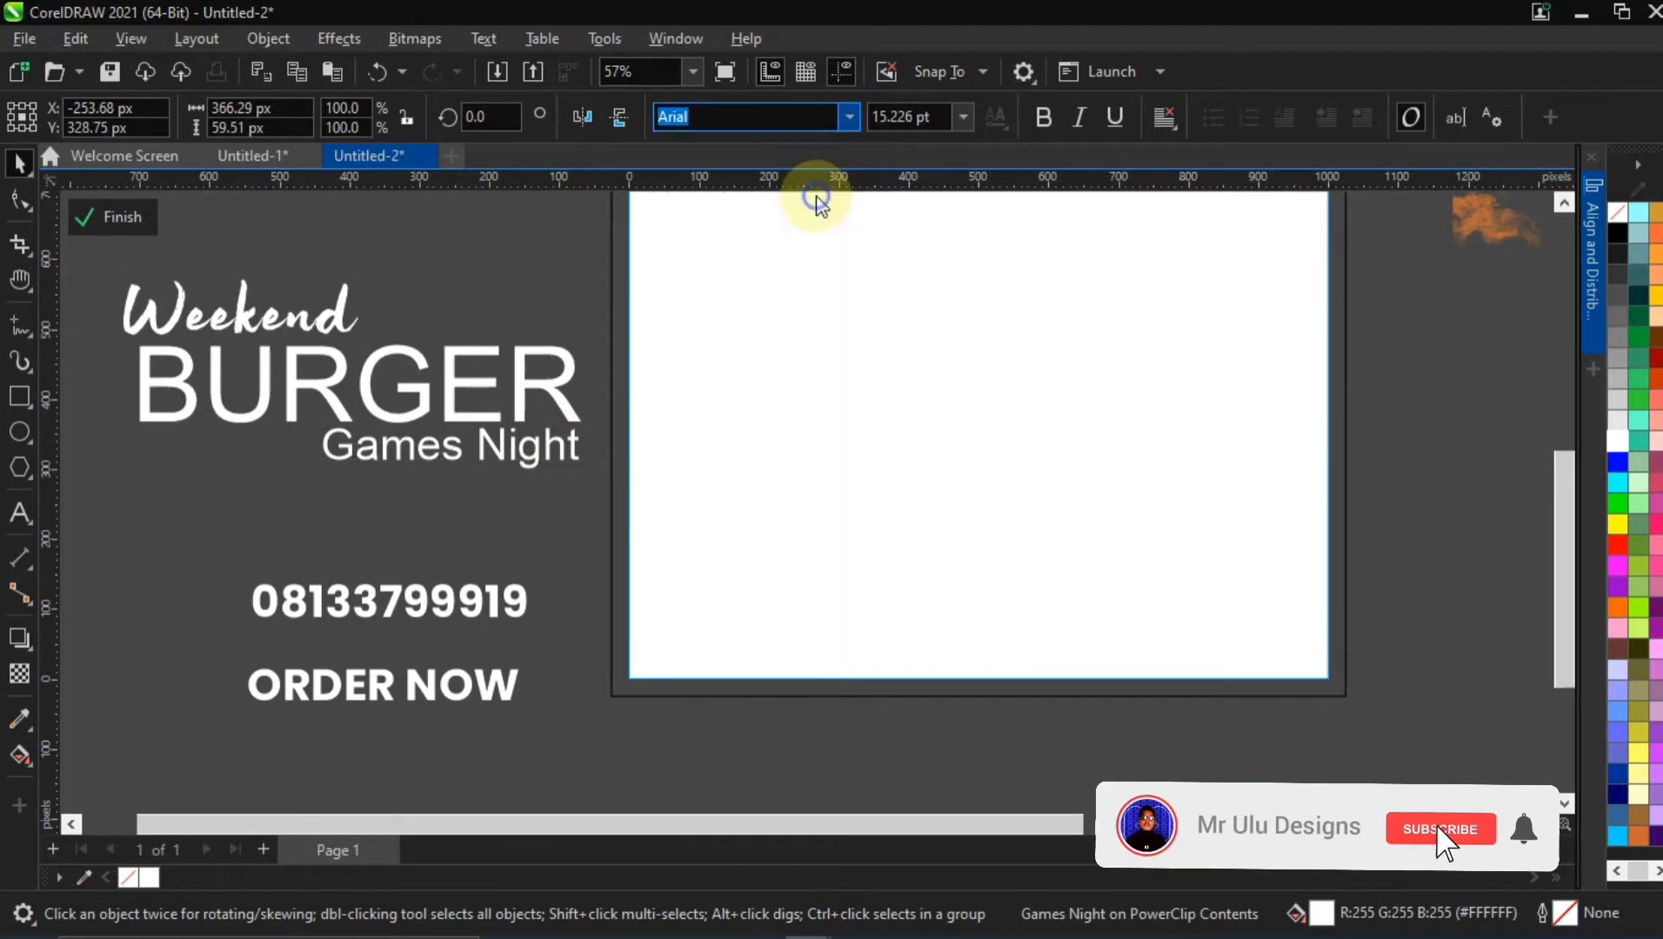
click(457, 286)
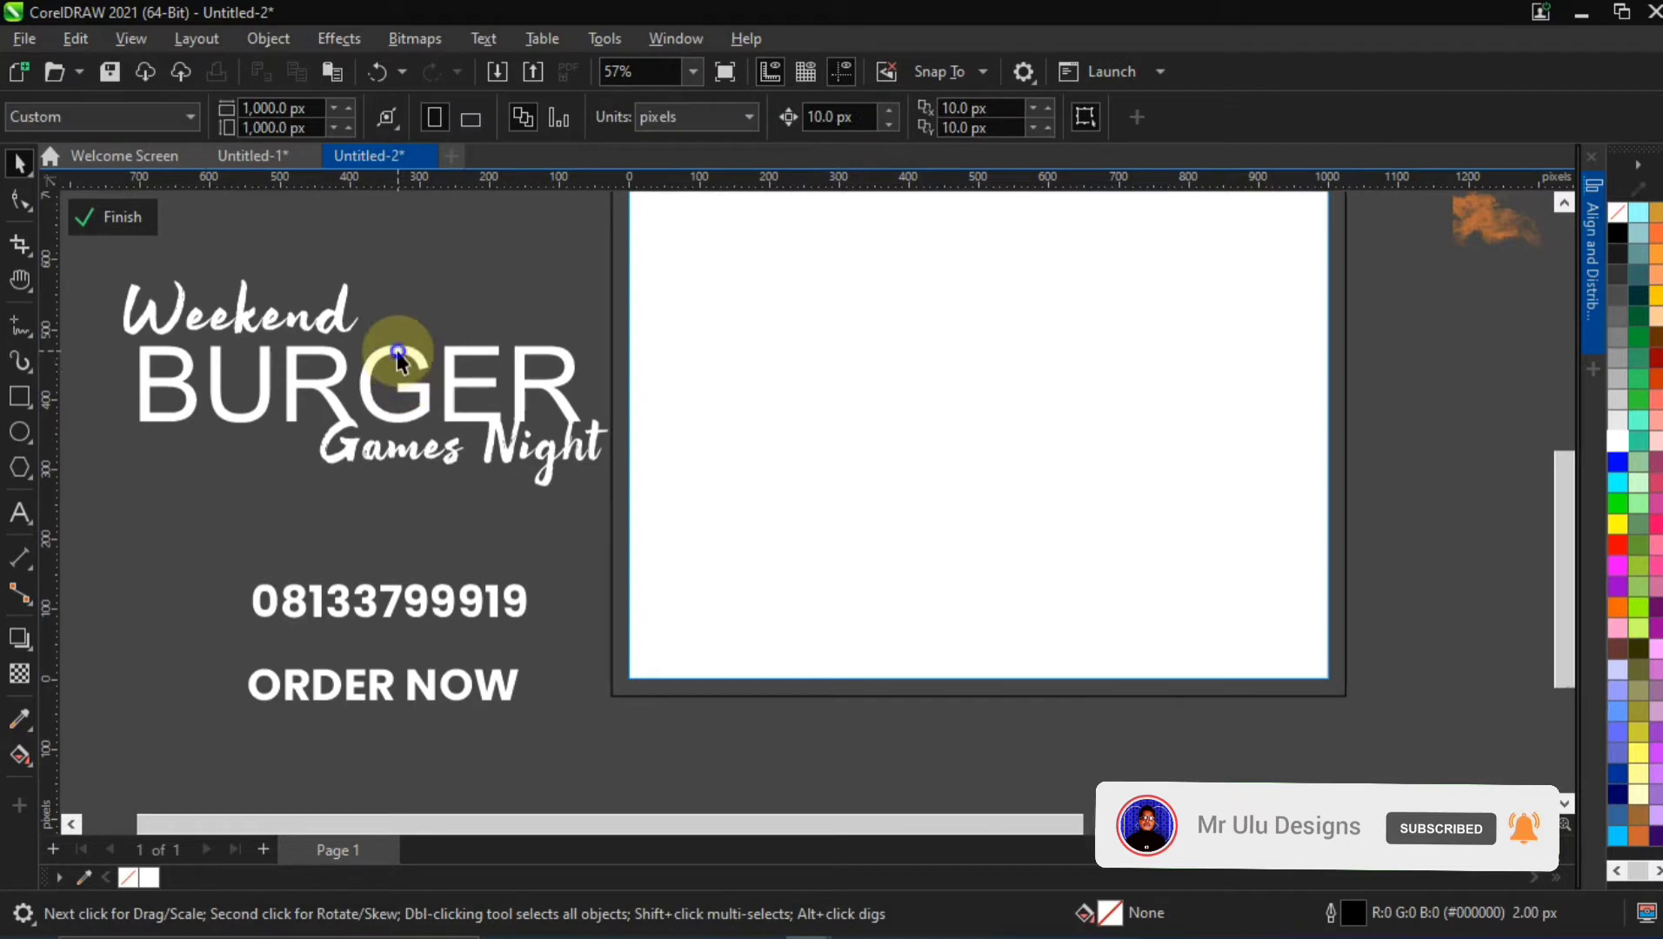
Try the 28 Days Later font on "BURGER" and shift the word slightly right
click(397, 350)
click(848, 118)
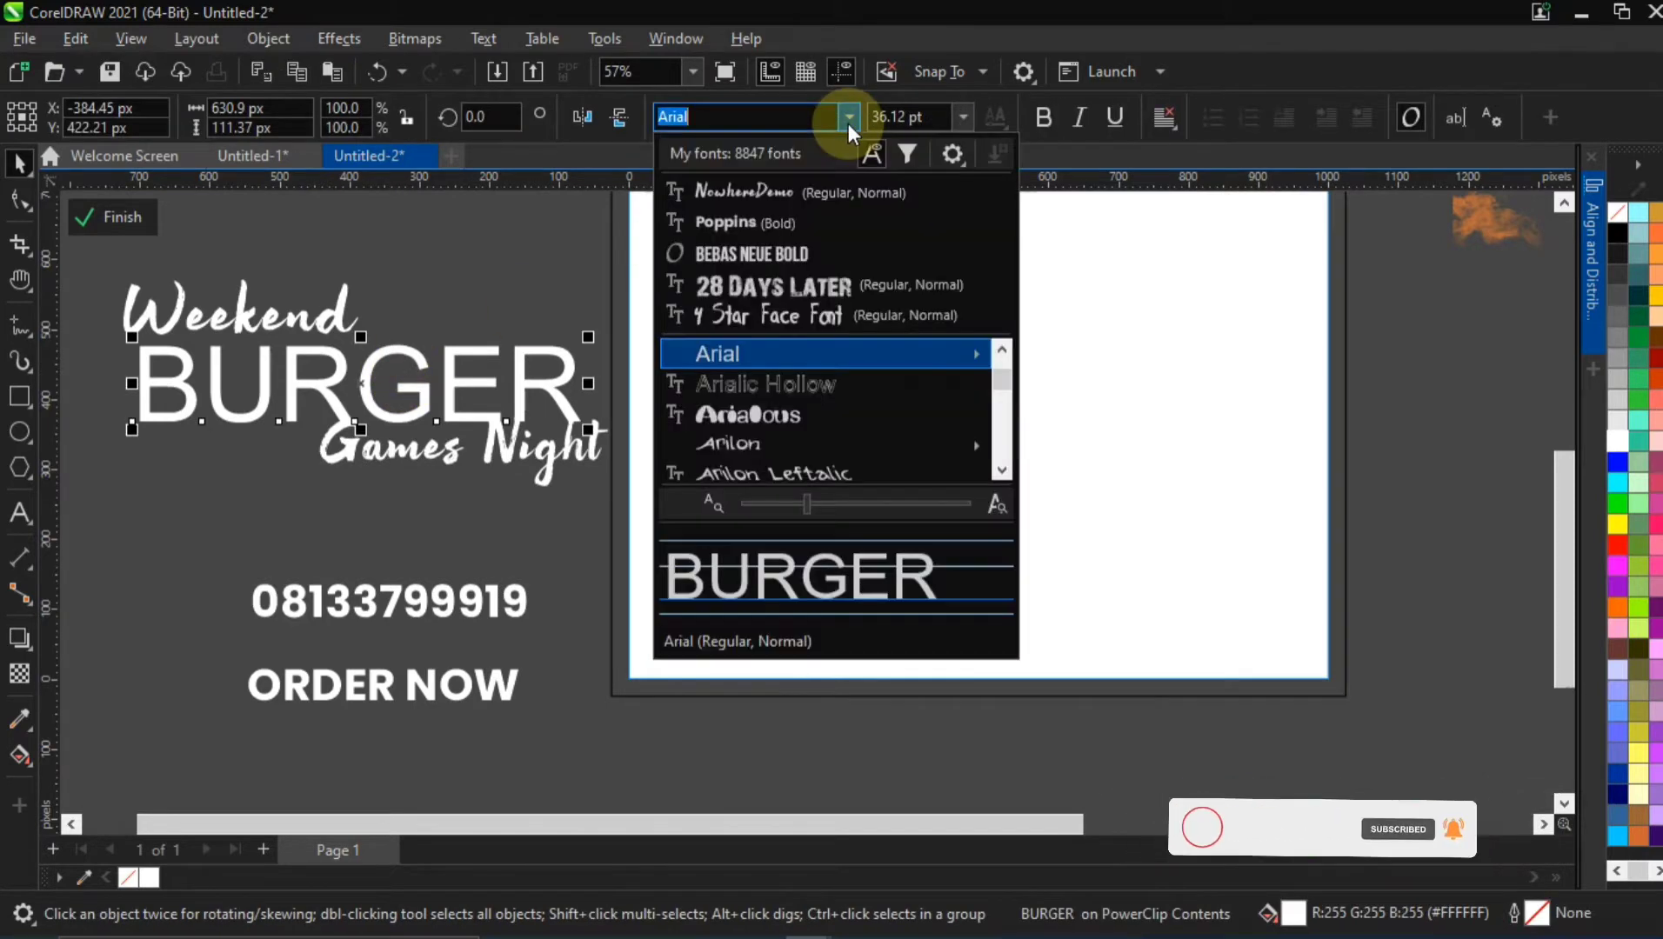
click(813, 289)
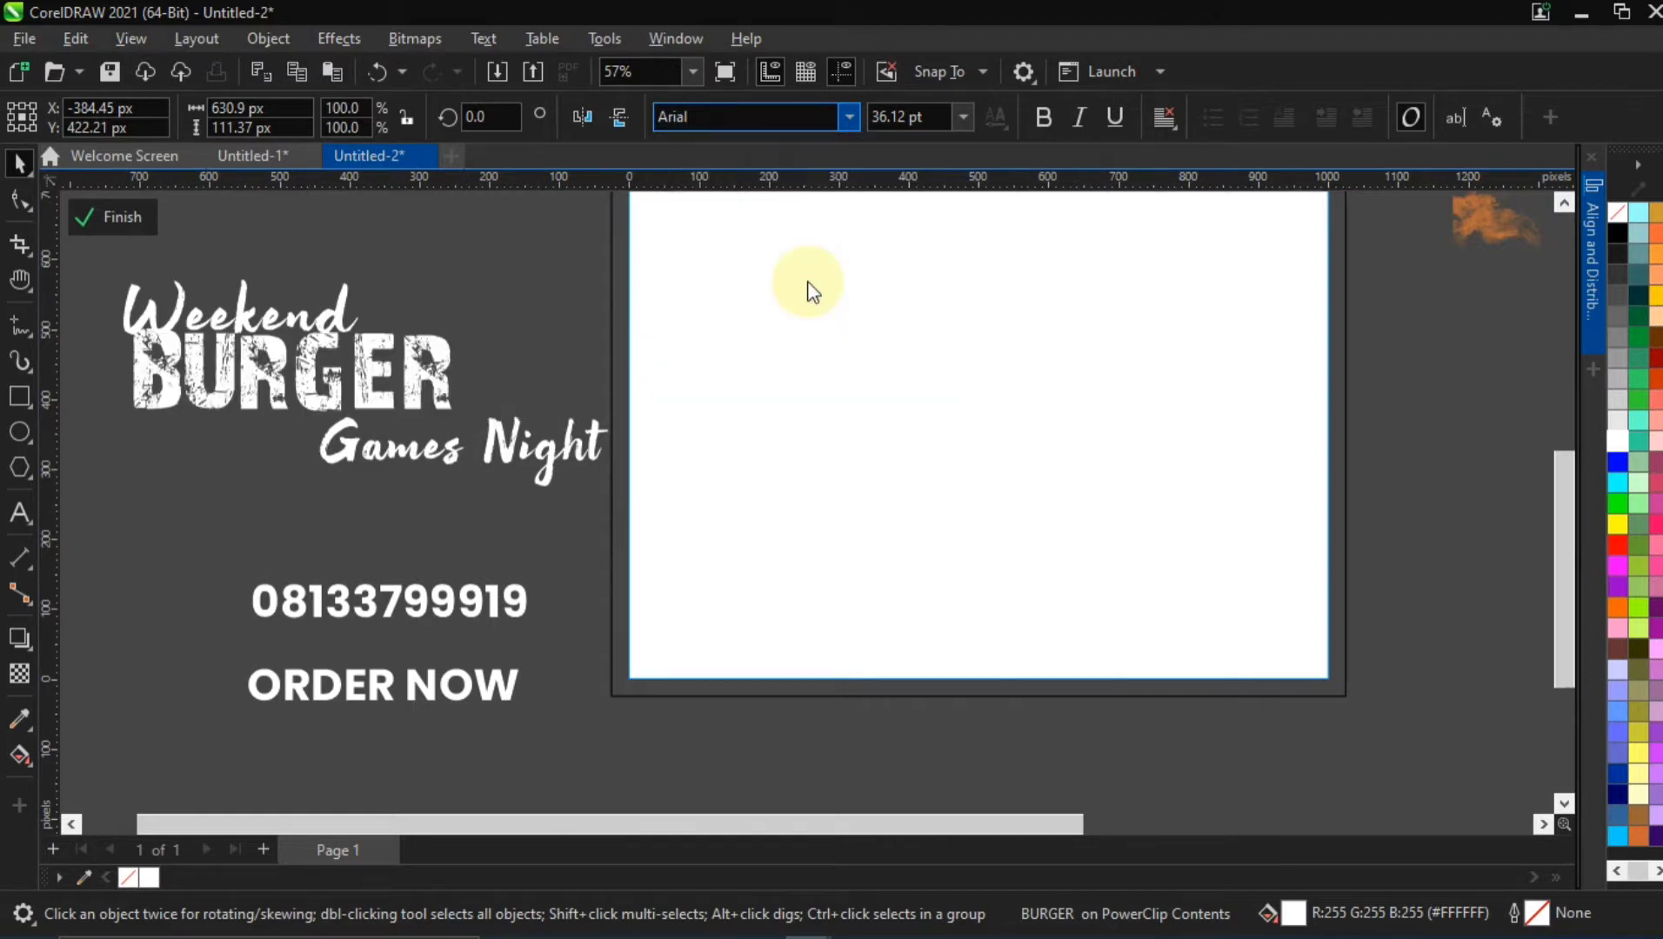
click(327, 378)
drag(328, 382, 339, 383)
Undo the shift and the 28 Days Later font change on "BURGER"
scroll(676, 405, down, 1)
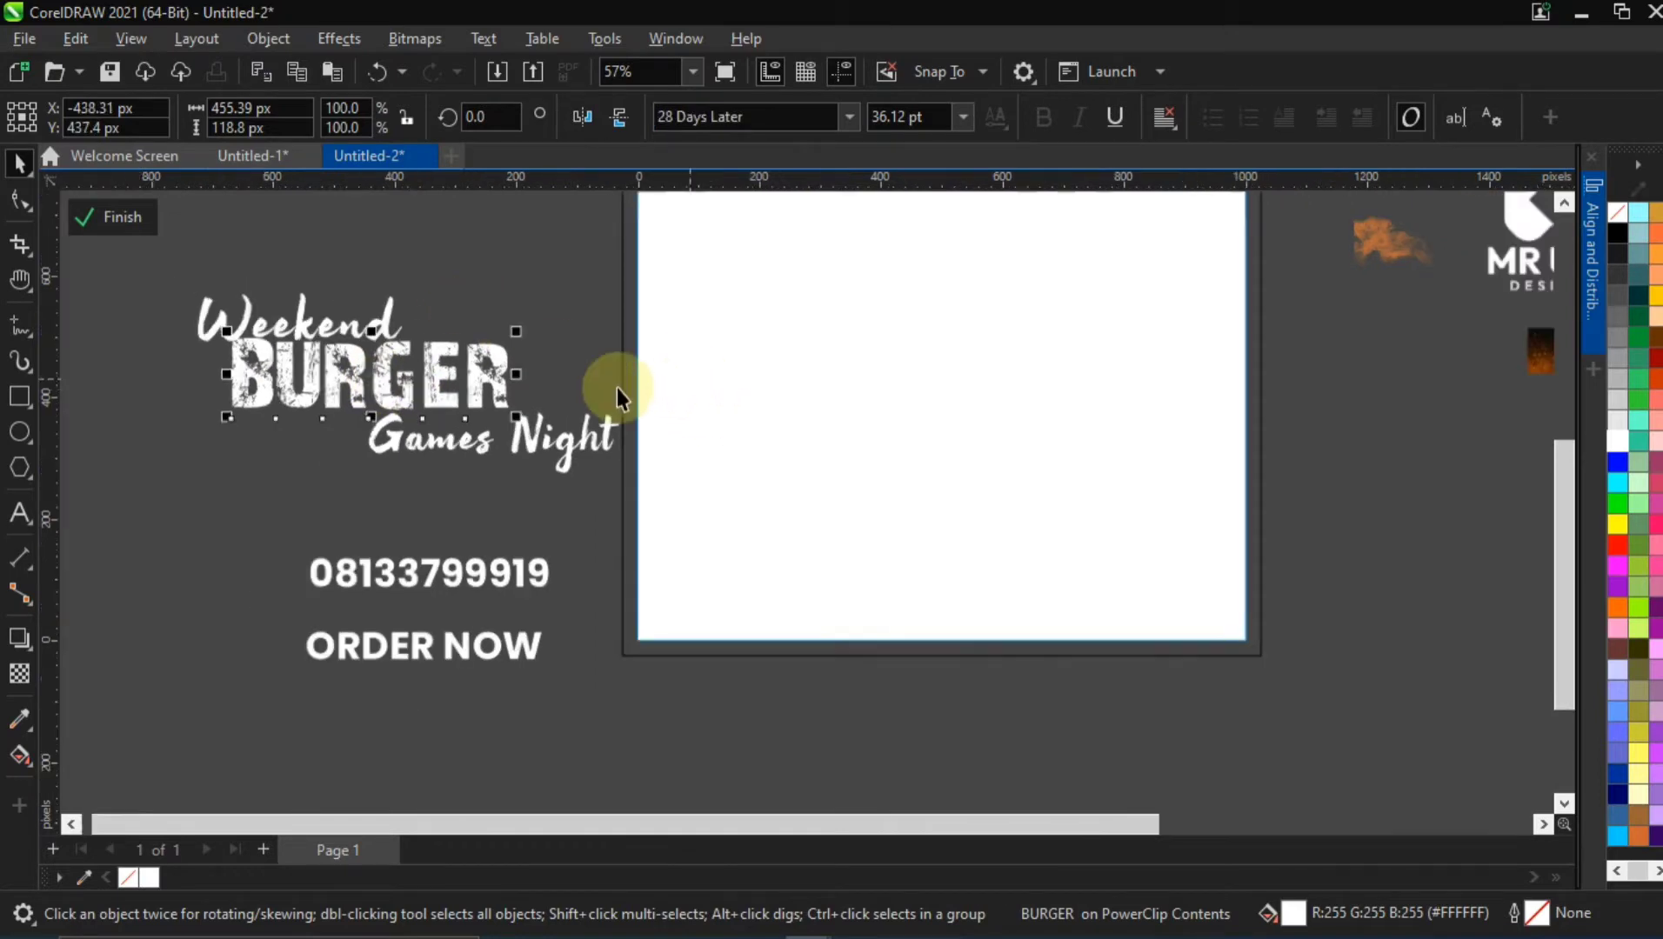
scroll(849, 348, down, 1)
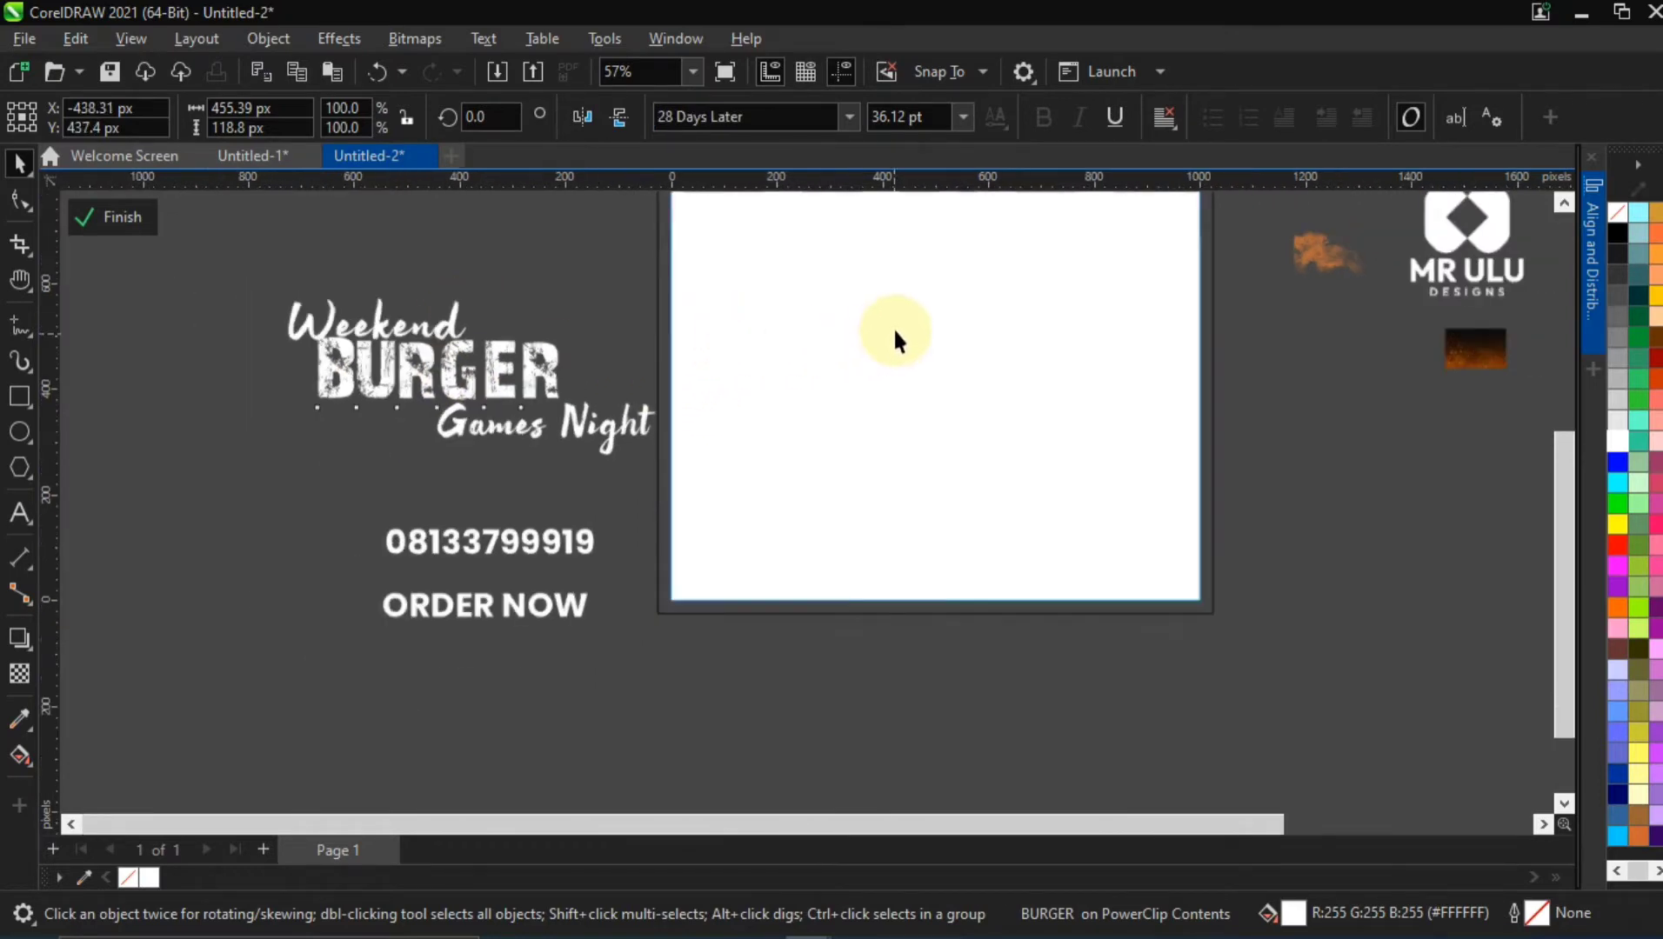
scroll(895, 331, down, 1)
scroll(987, 359, down, 1)
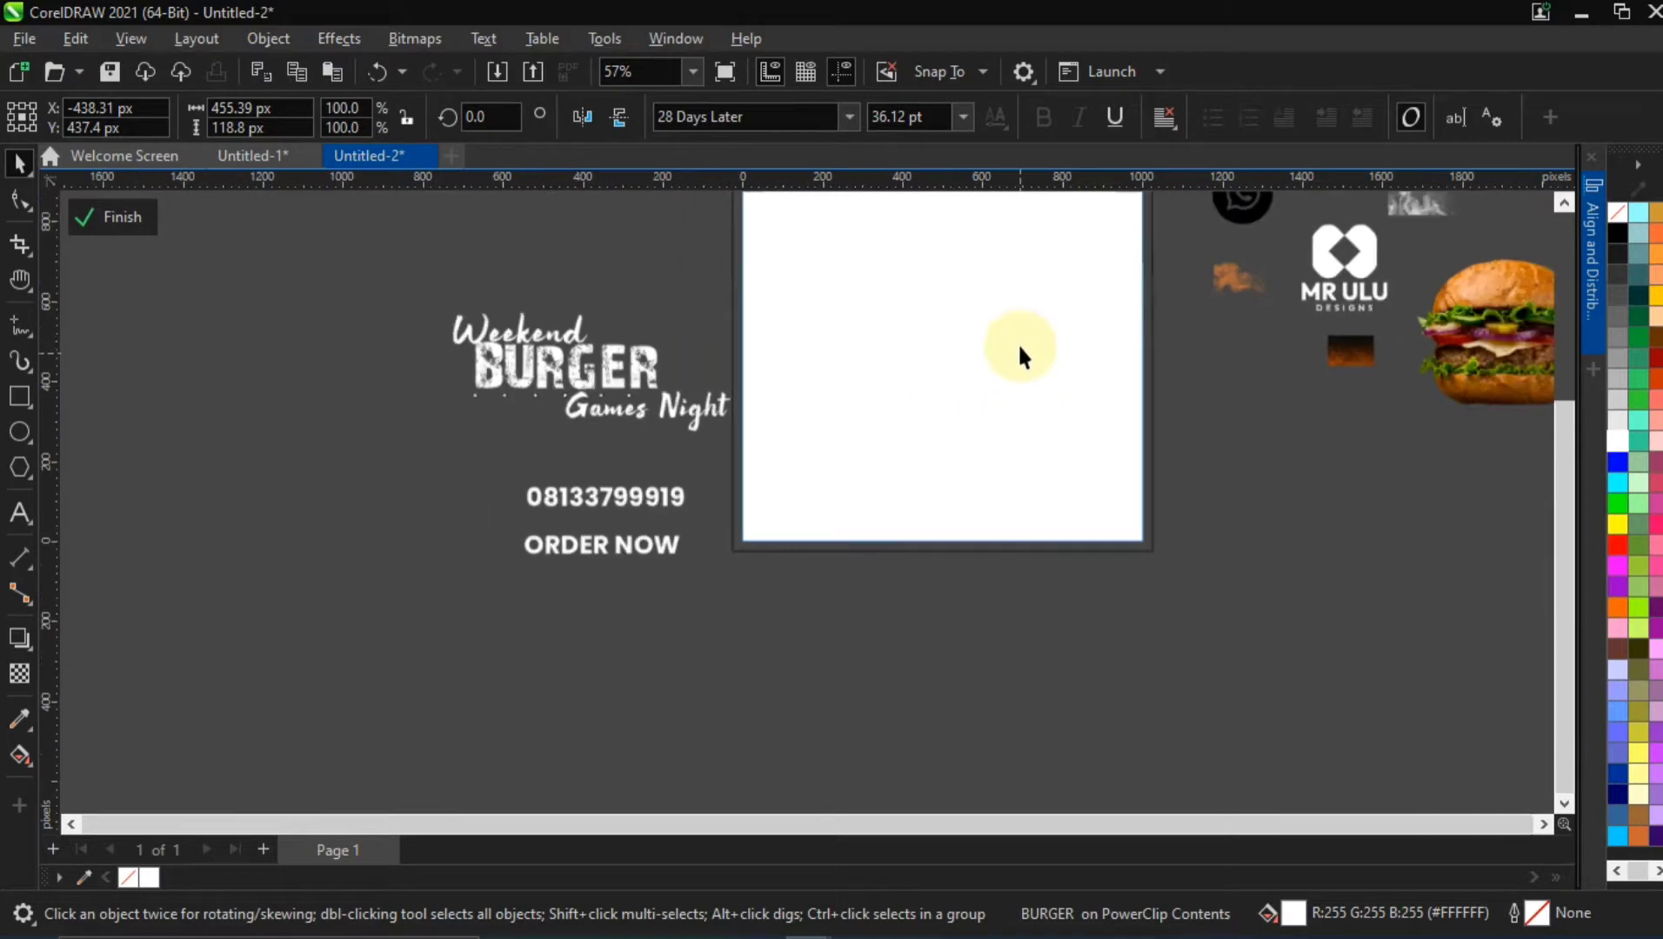
key(h)
drag(1047, 307, 829, 436)
click(19, 163)
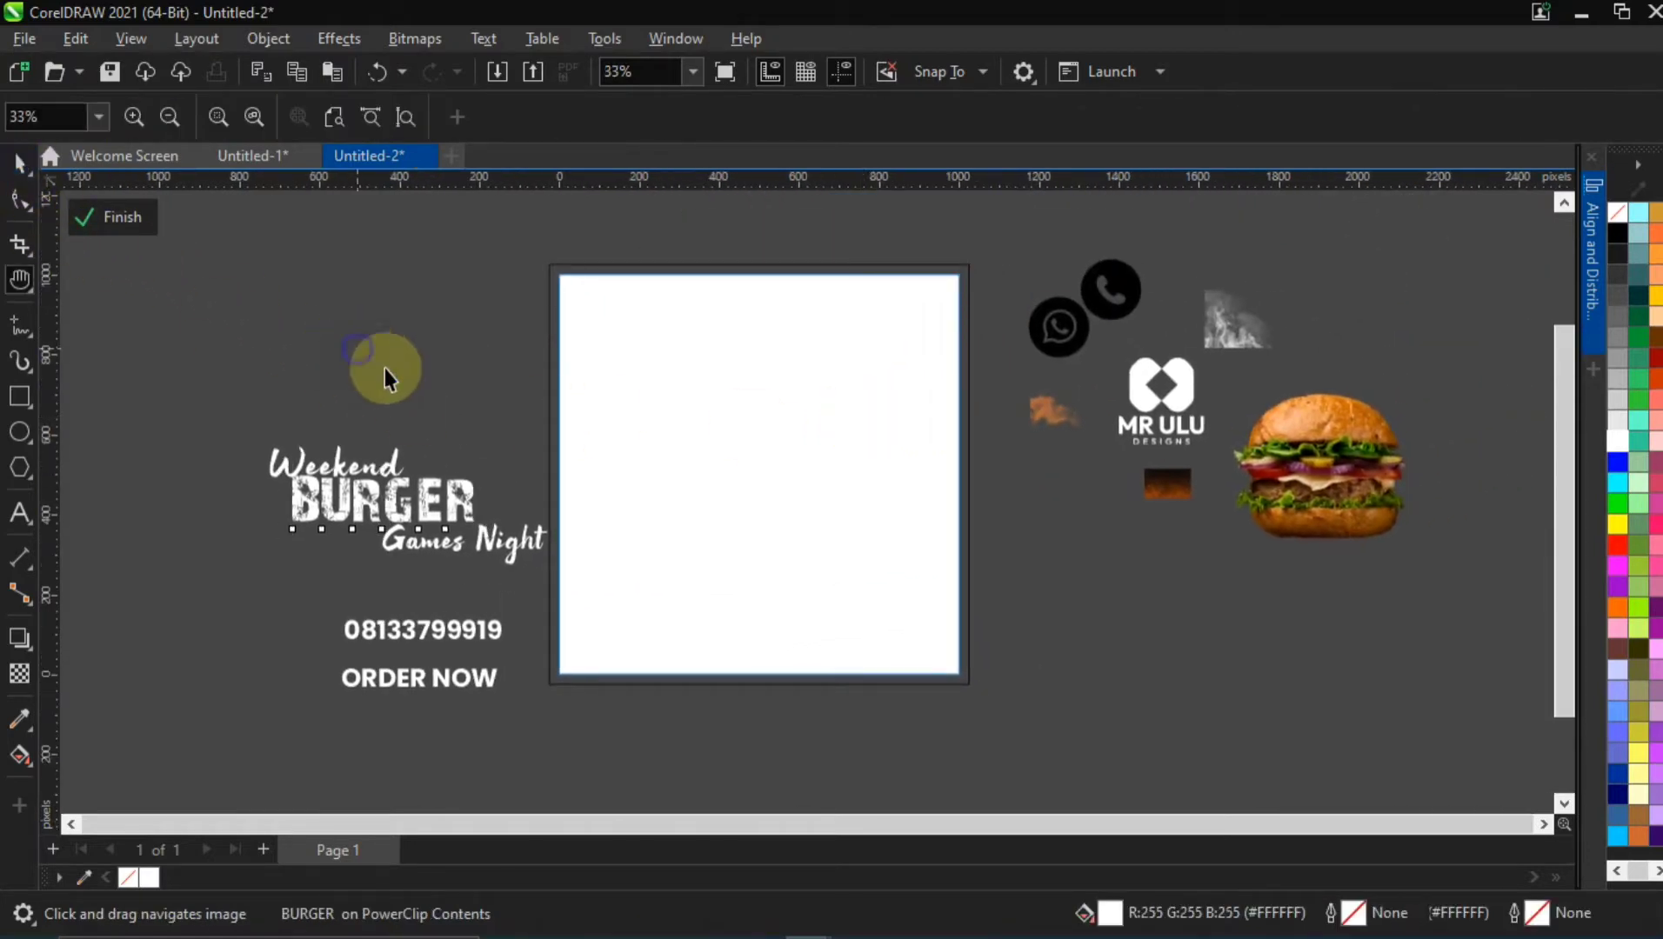
click(433, 481)
key(ctrl+z)
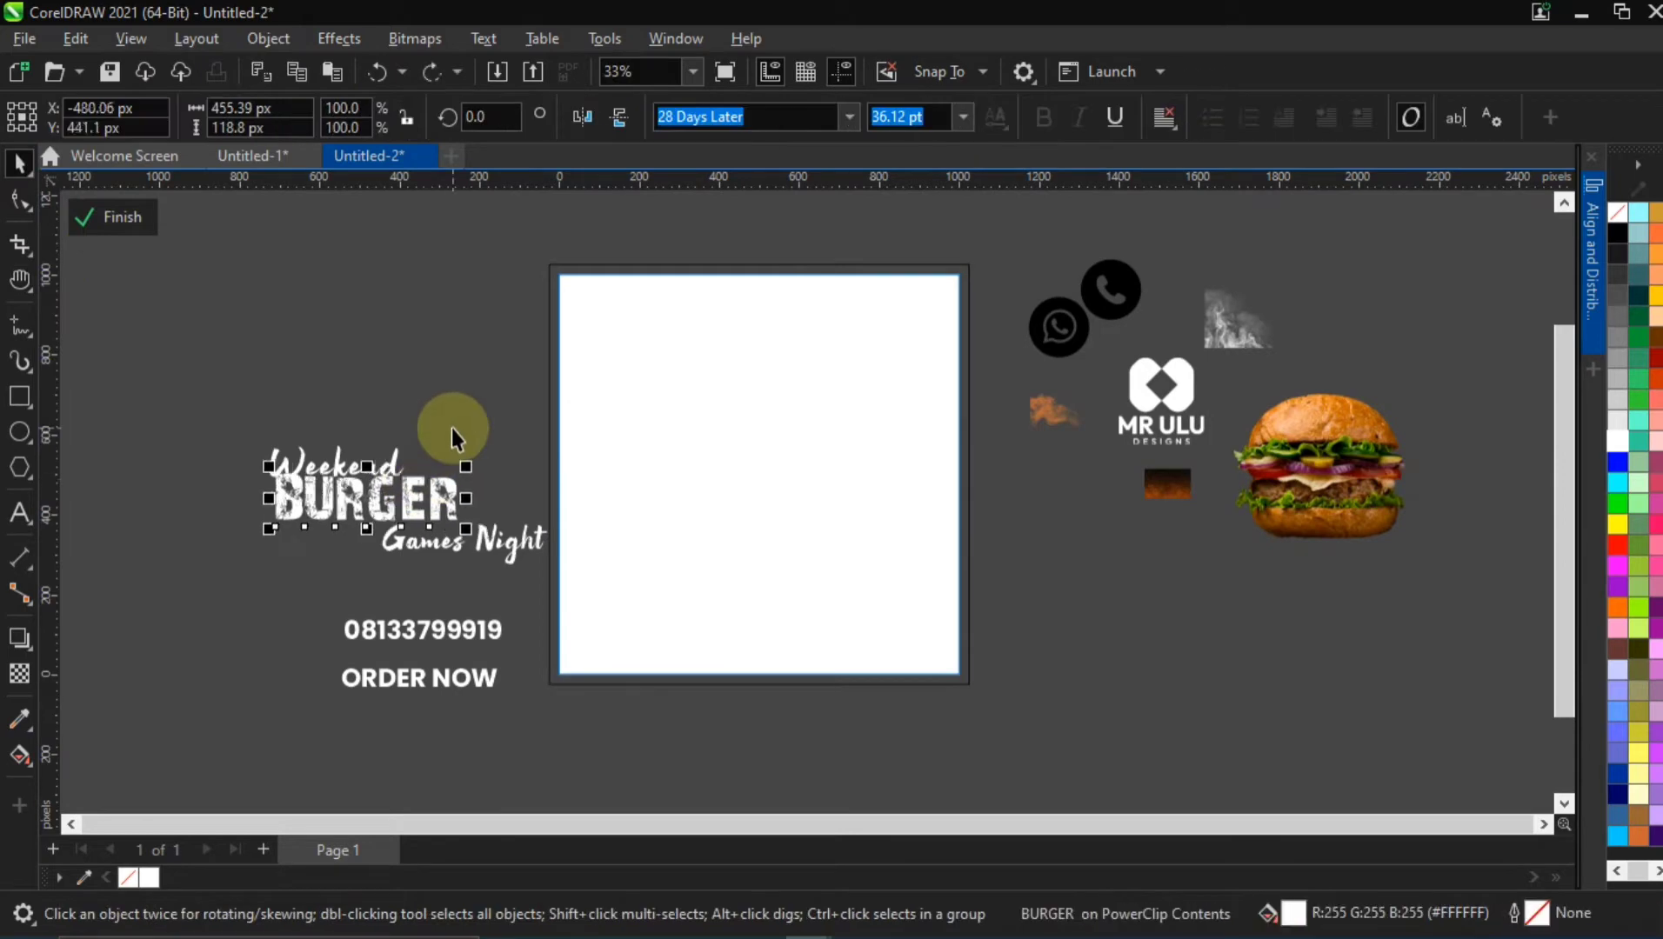
click(441, 397)
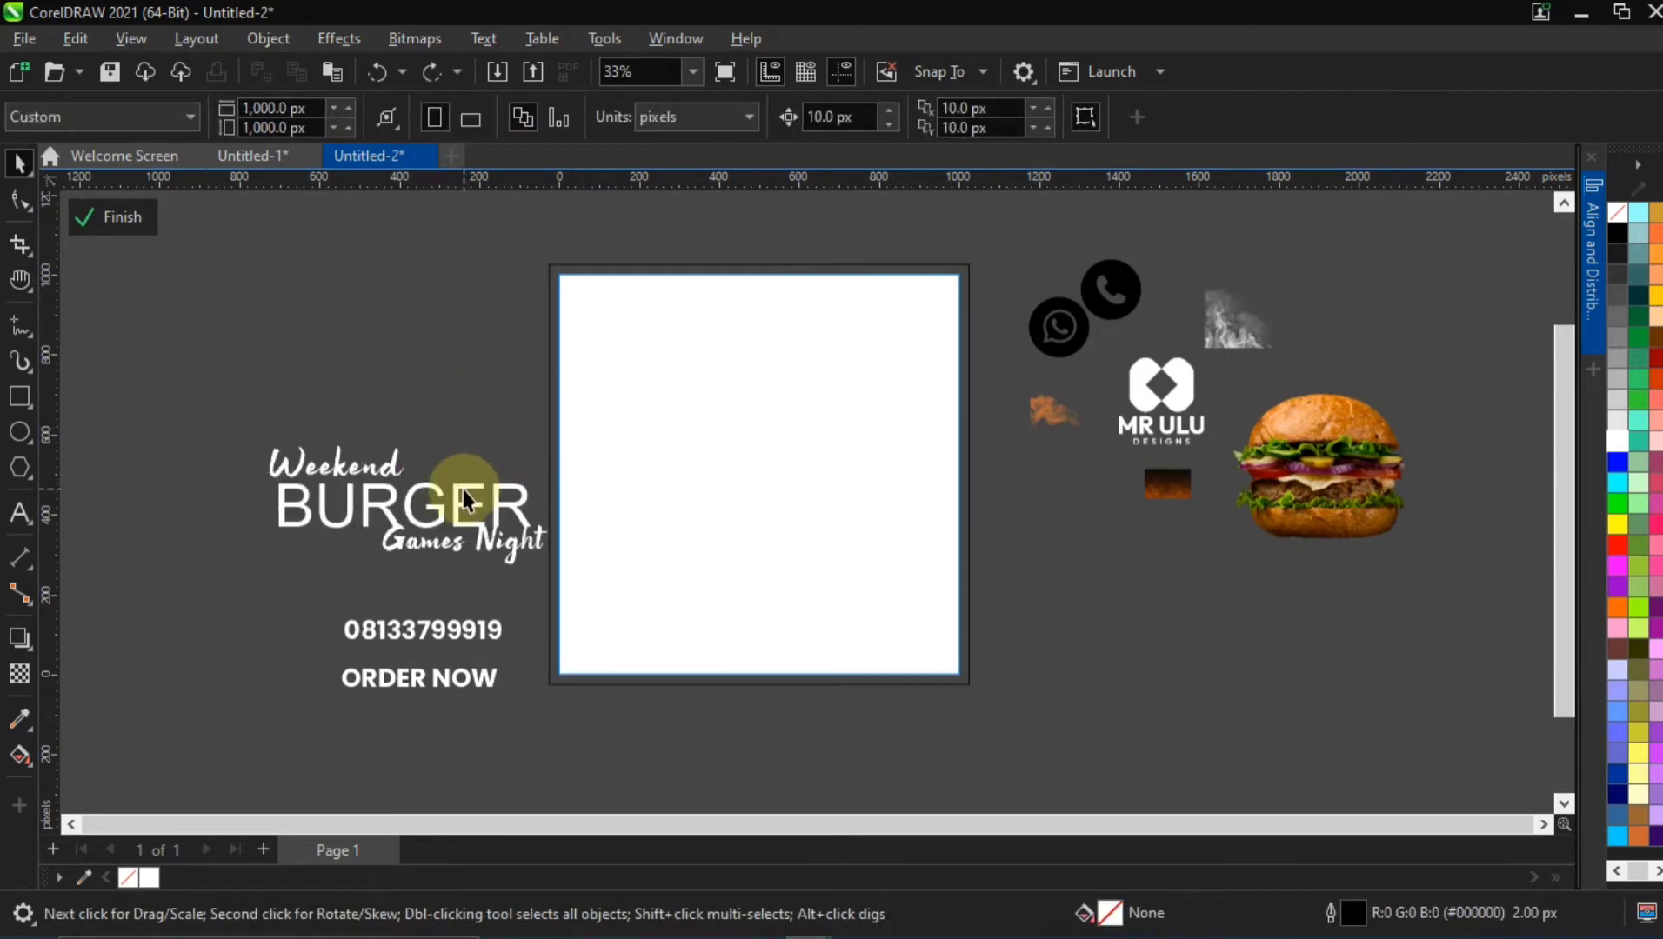
Move "BURGER" slightly left and up so its start lines up under "Weekend", and keep it selected
drag(462, 489, 451, 486)
click(451, 425)
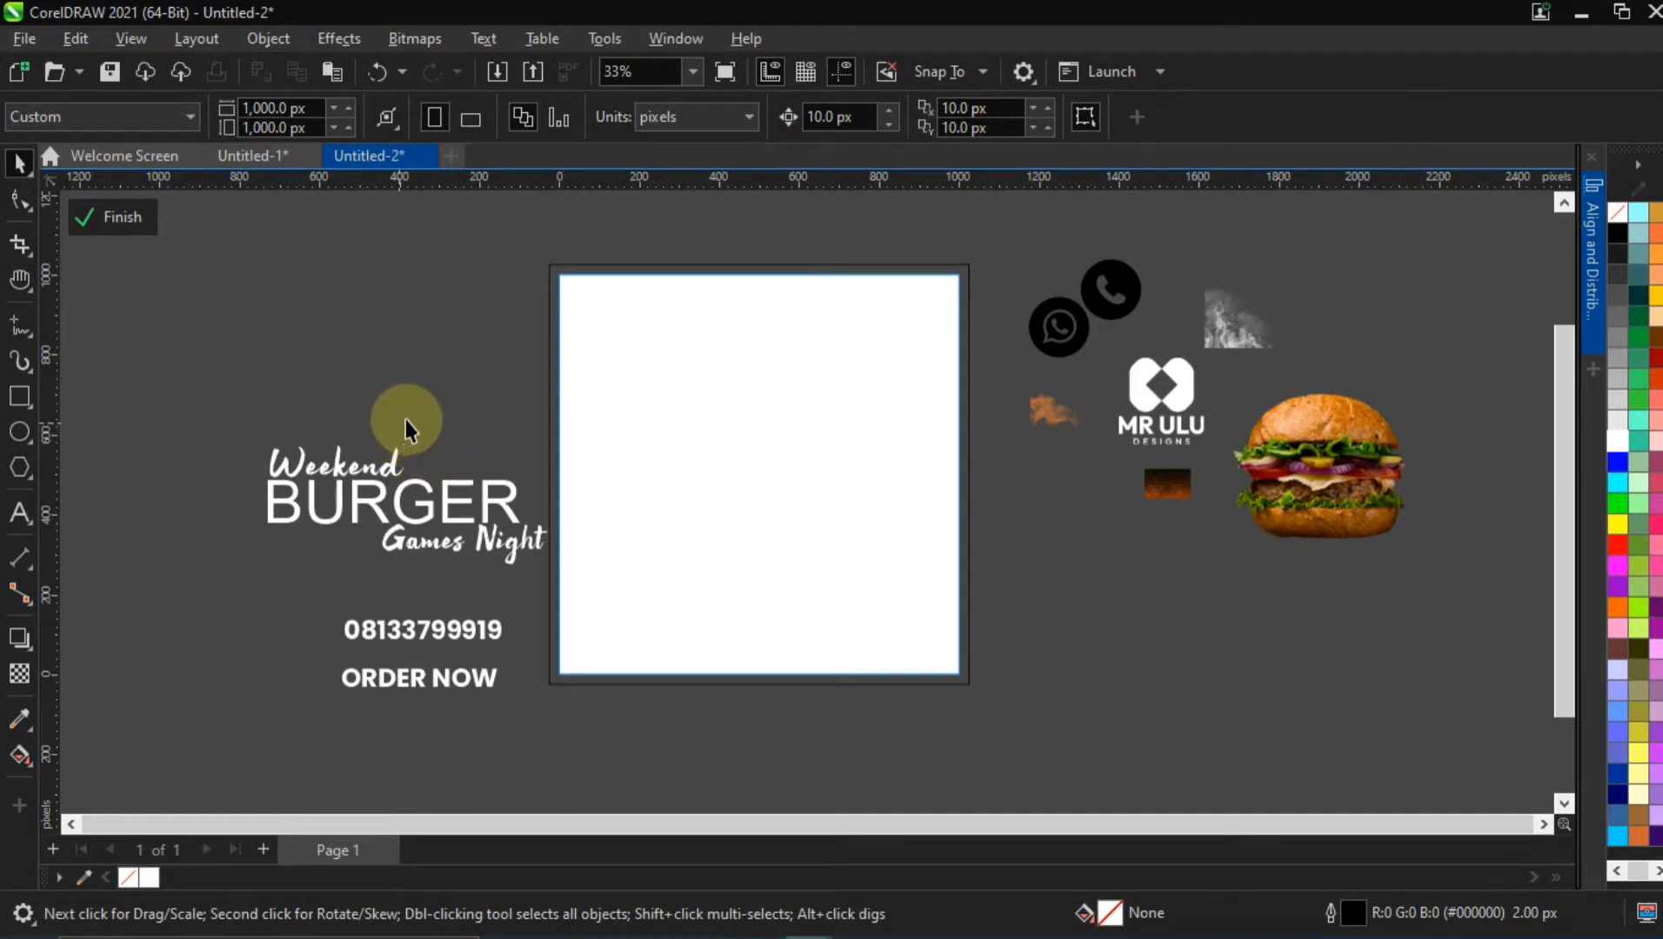
click(445, 491)
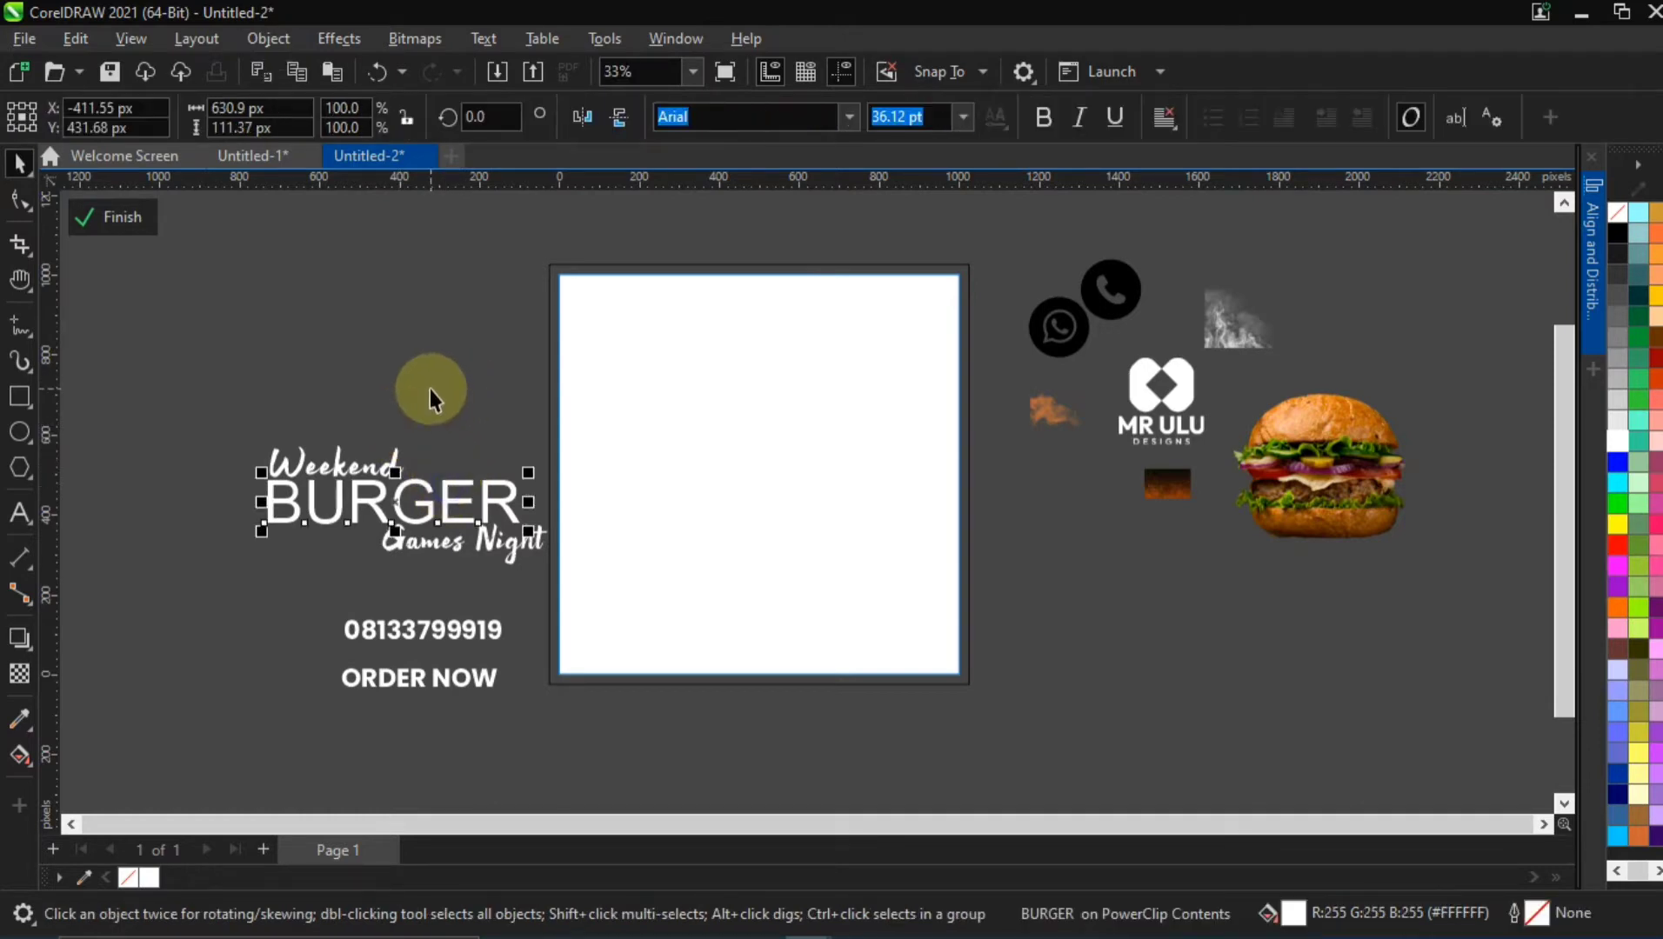
click(430, 389)
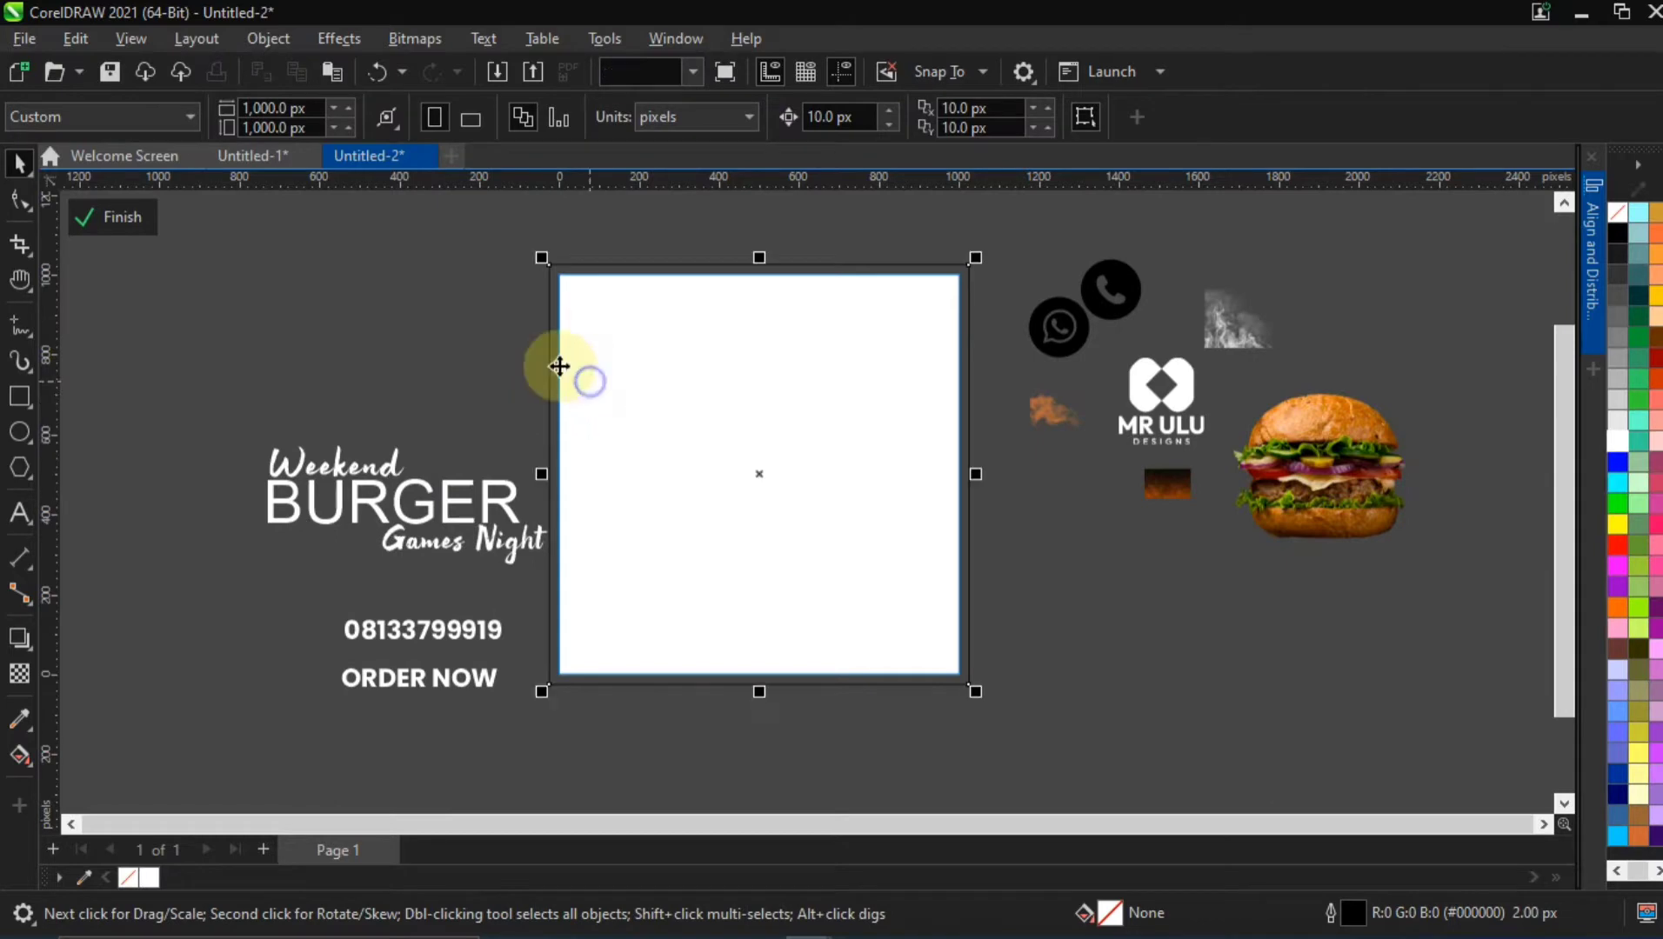
click(405, 350)
click(715, 370)
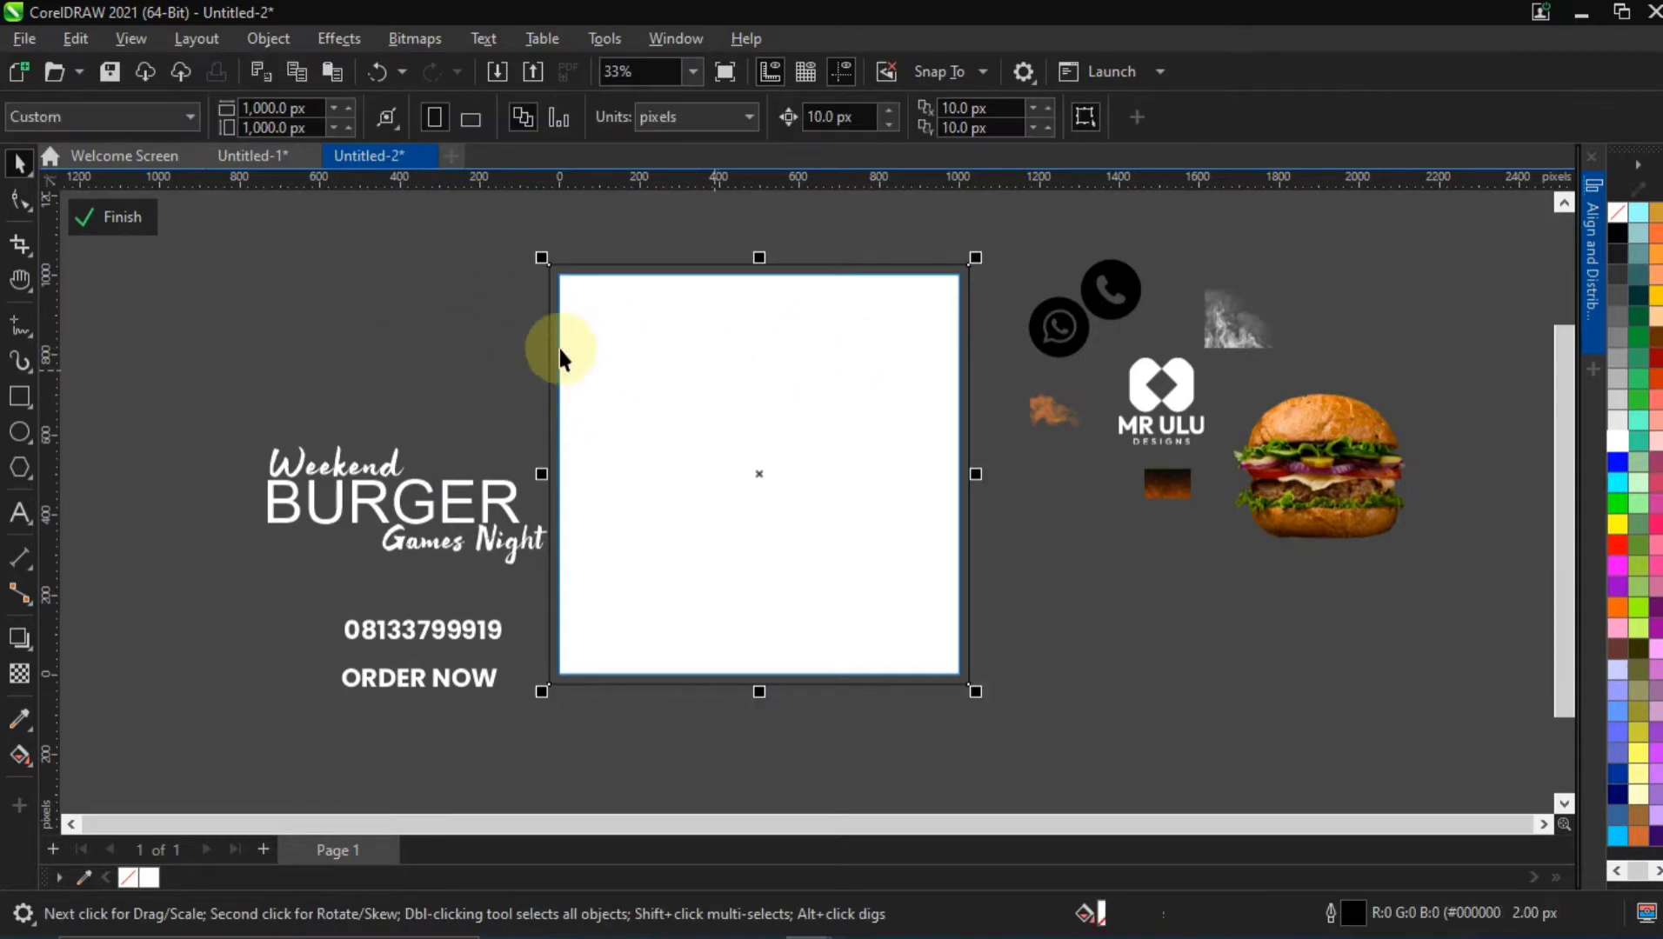
click(257, 224)
Copy the three-swatch colour group from Untitled-1 into Untitled-2, shrink it to about 301 × 320 px and place it below the imported images
click(265, 159)
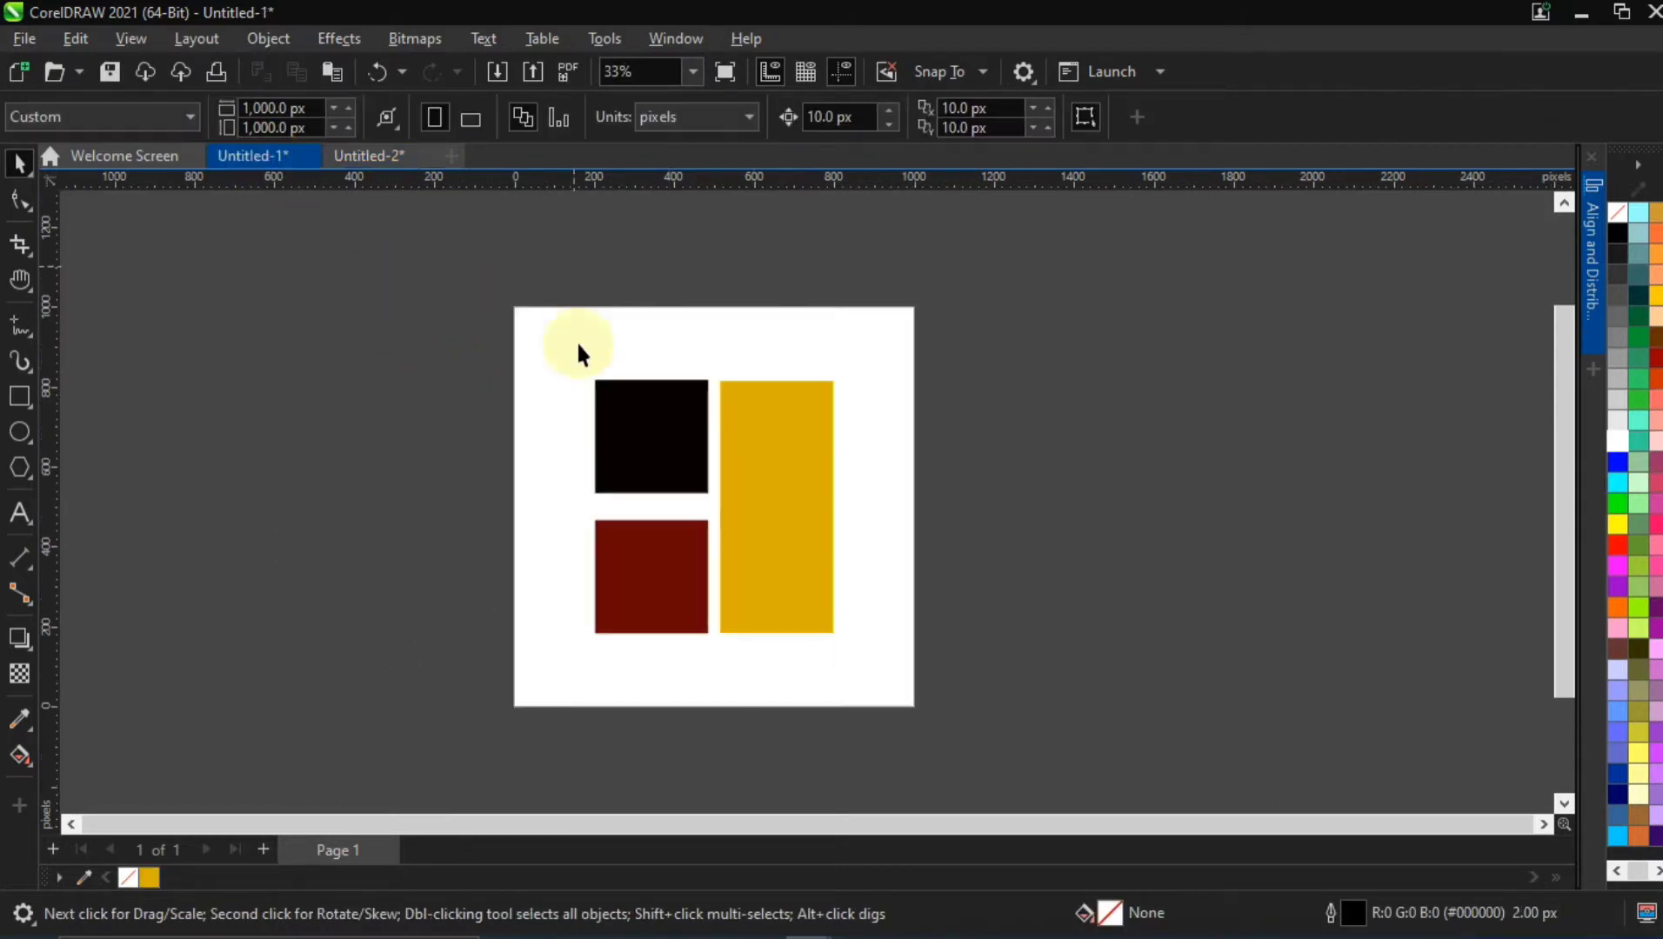
click(640, 412)
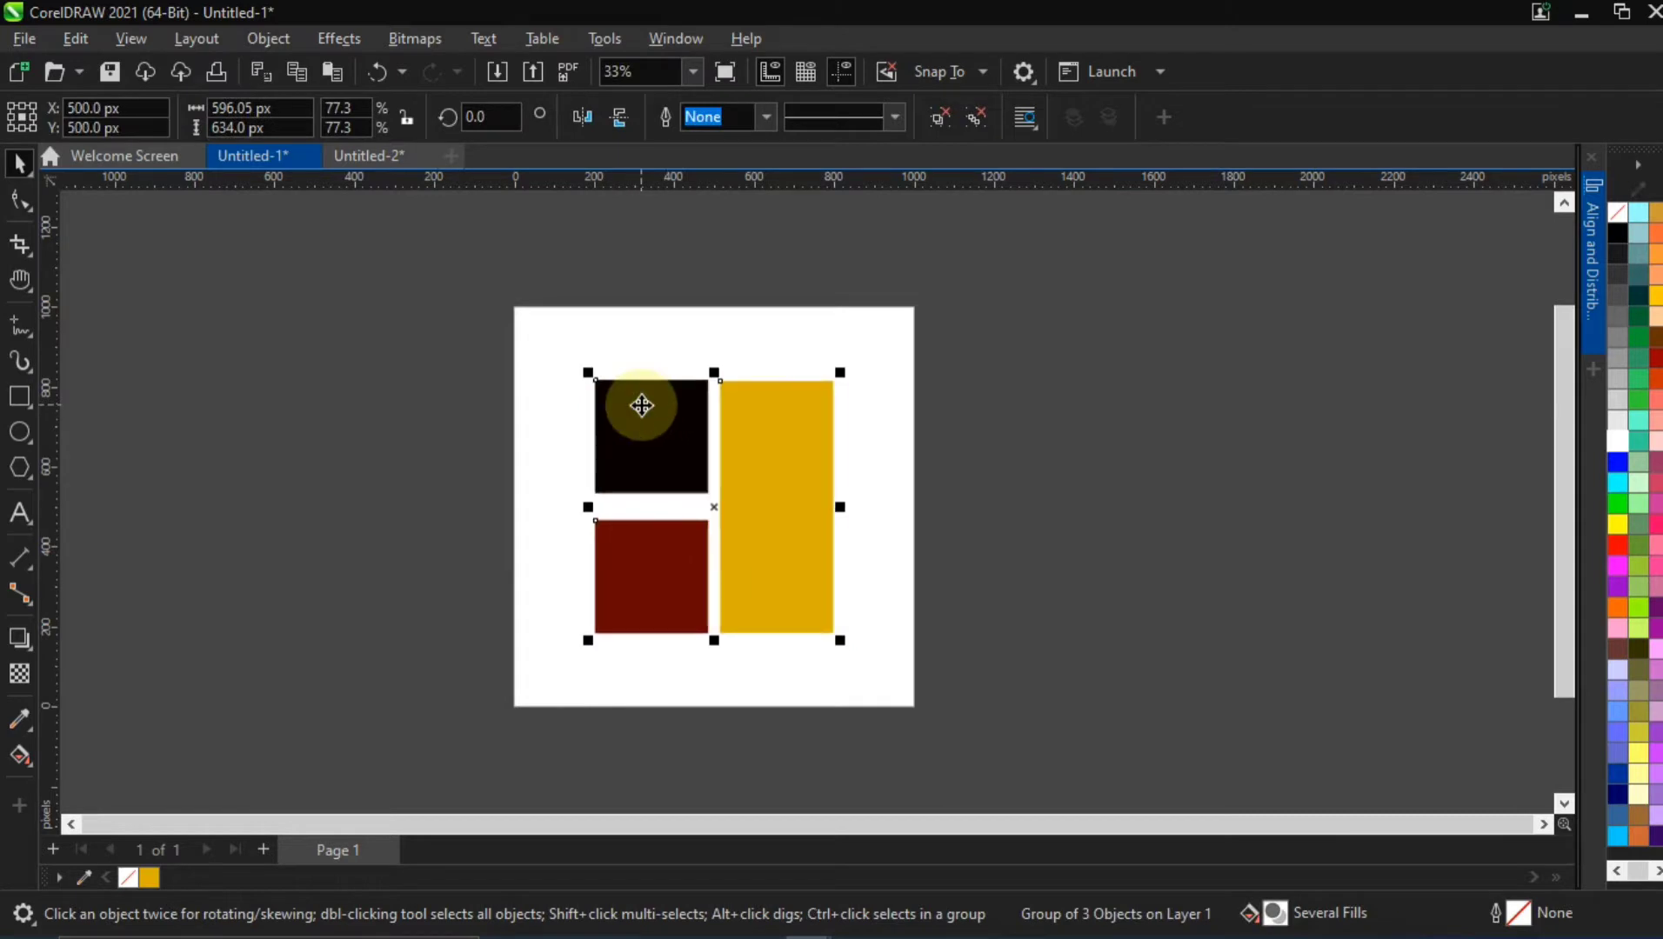
click(381, 158)
key(ctrl+v)
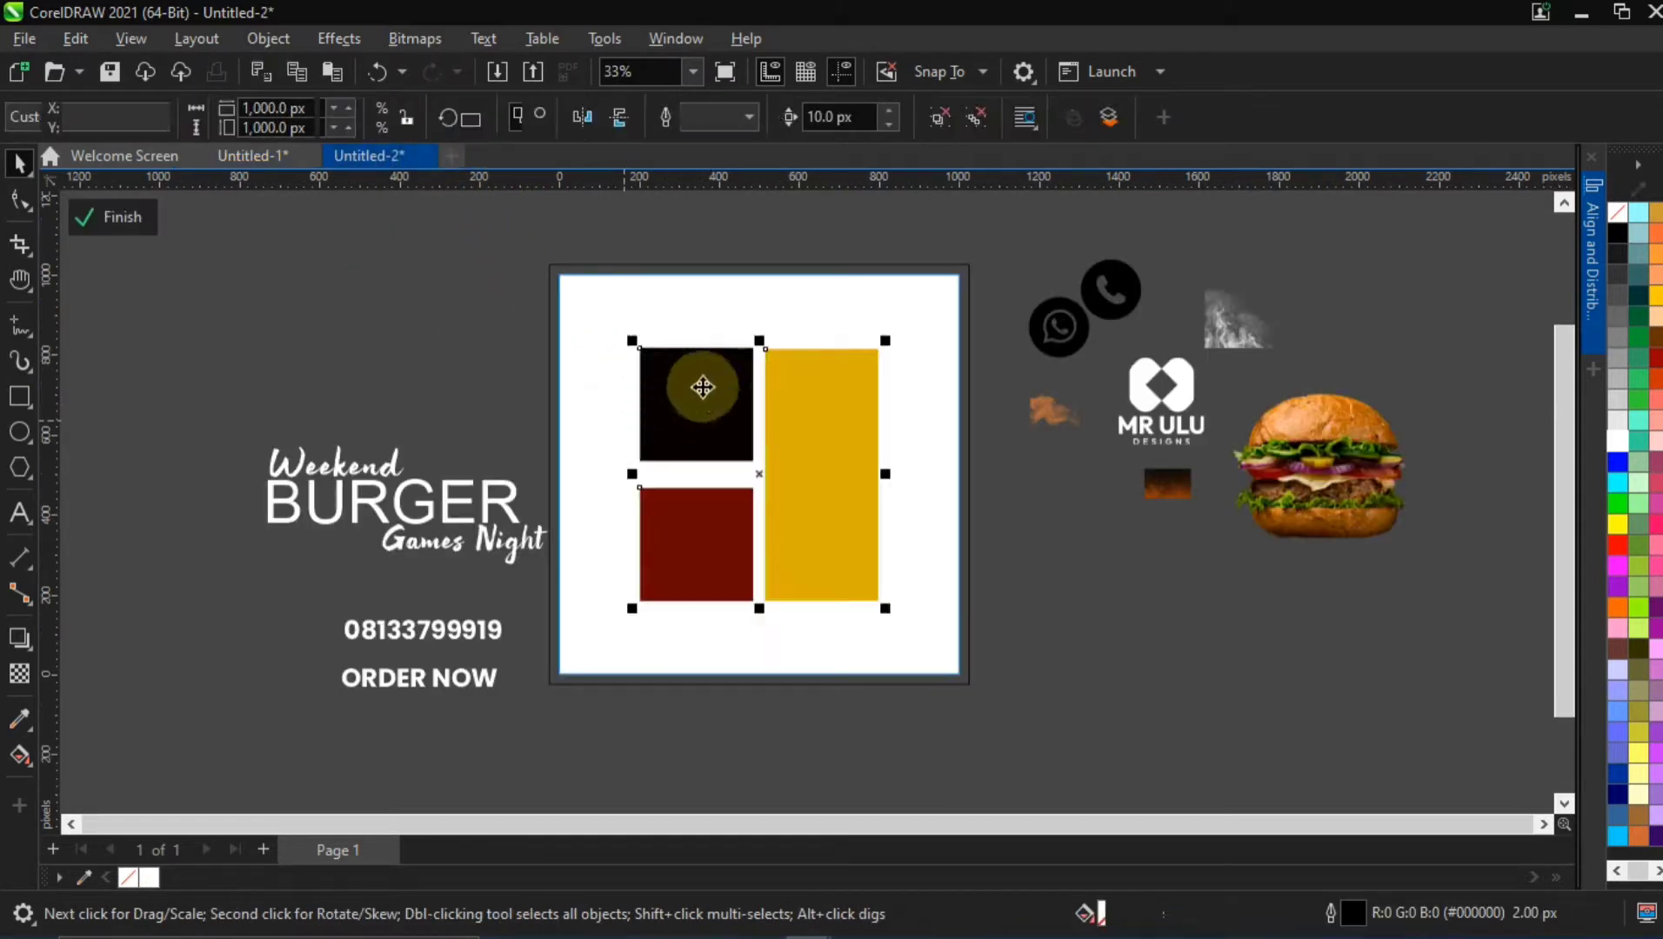
drag(703, 387, 354, 291)
drag(537, 244, 576, 306)
drag(434, 397, 1069, 576)
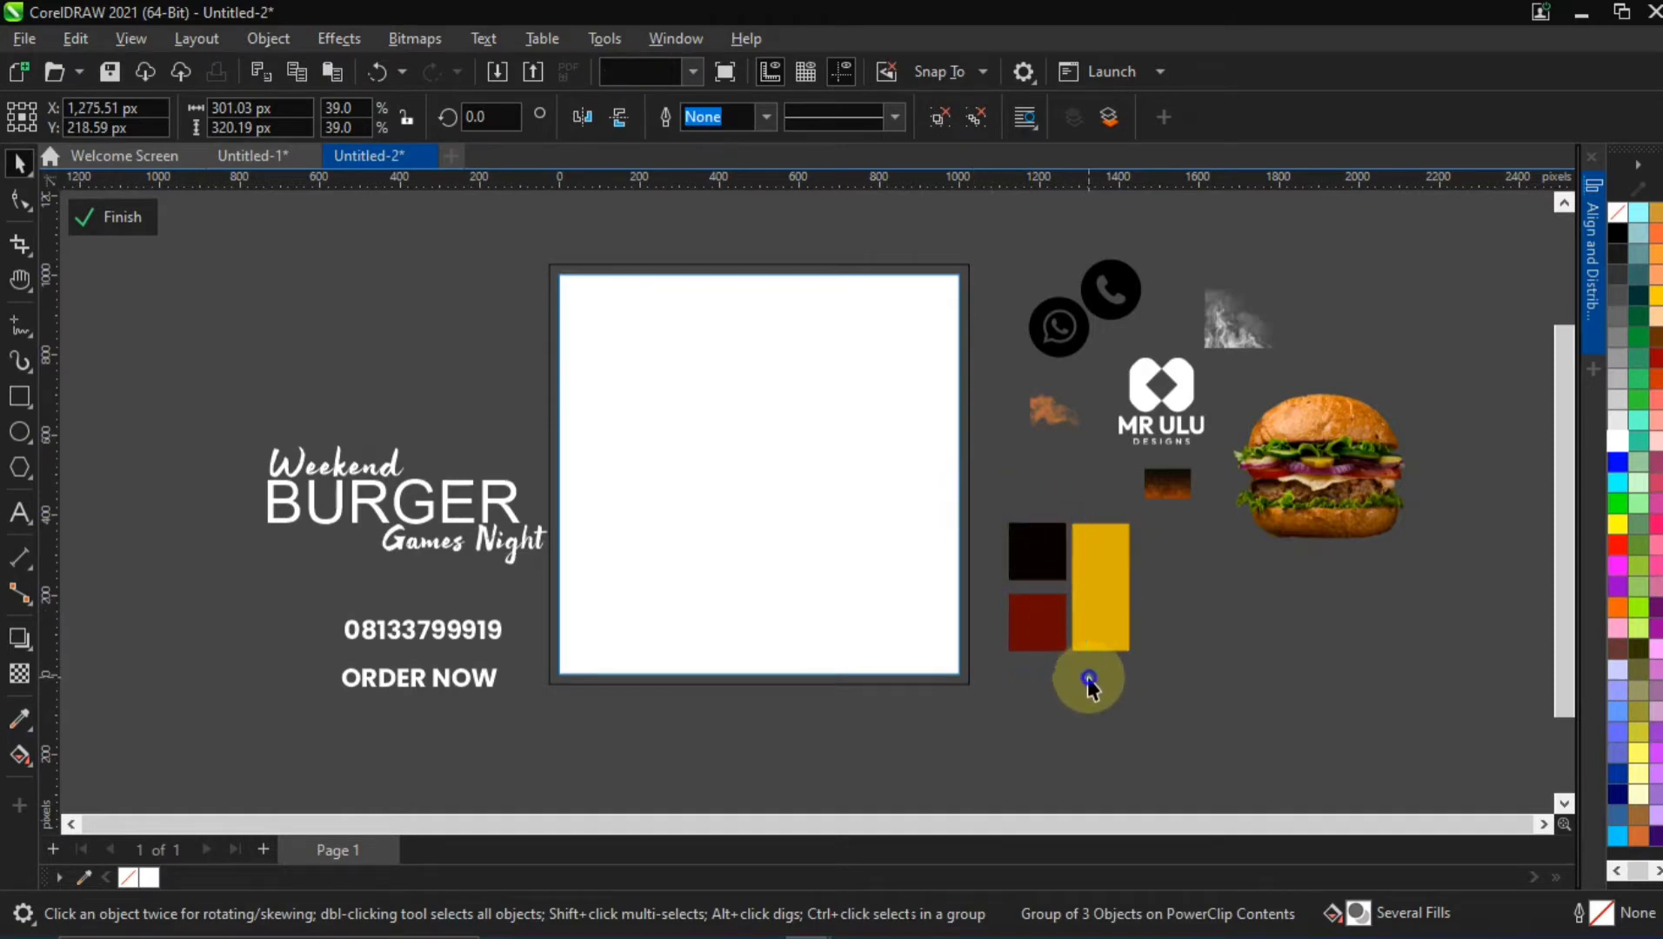
ctrl+click(1013, 552)
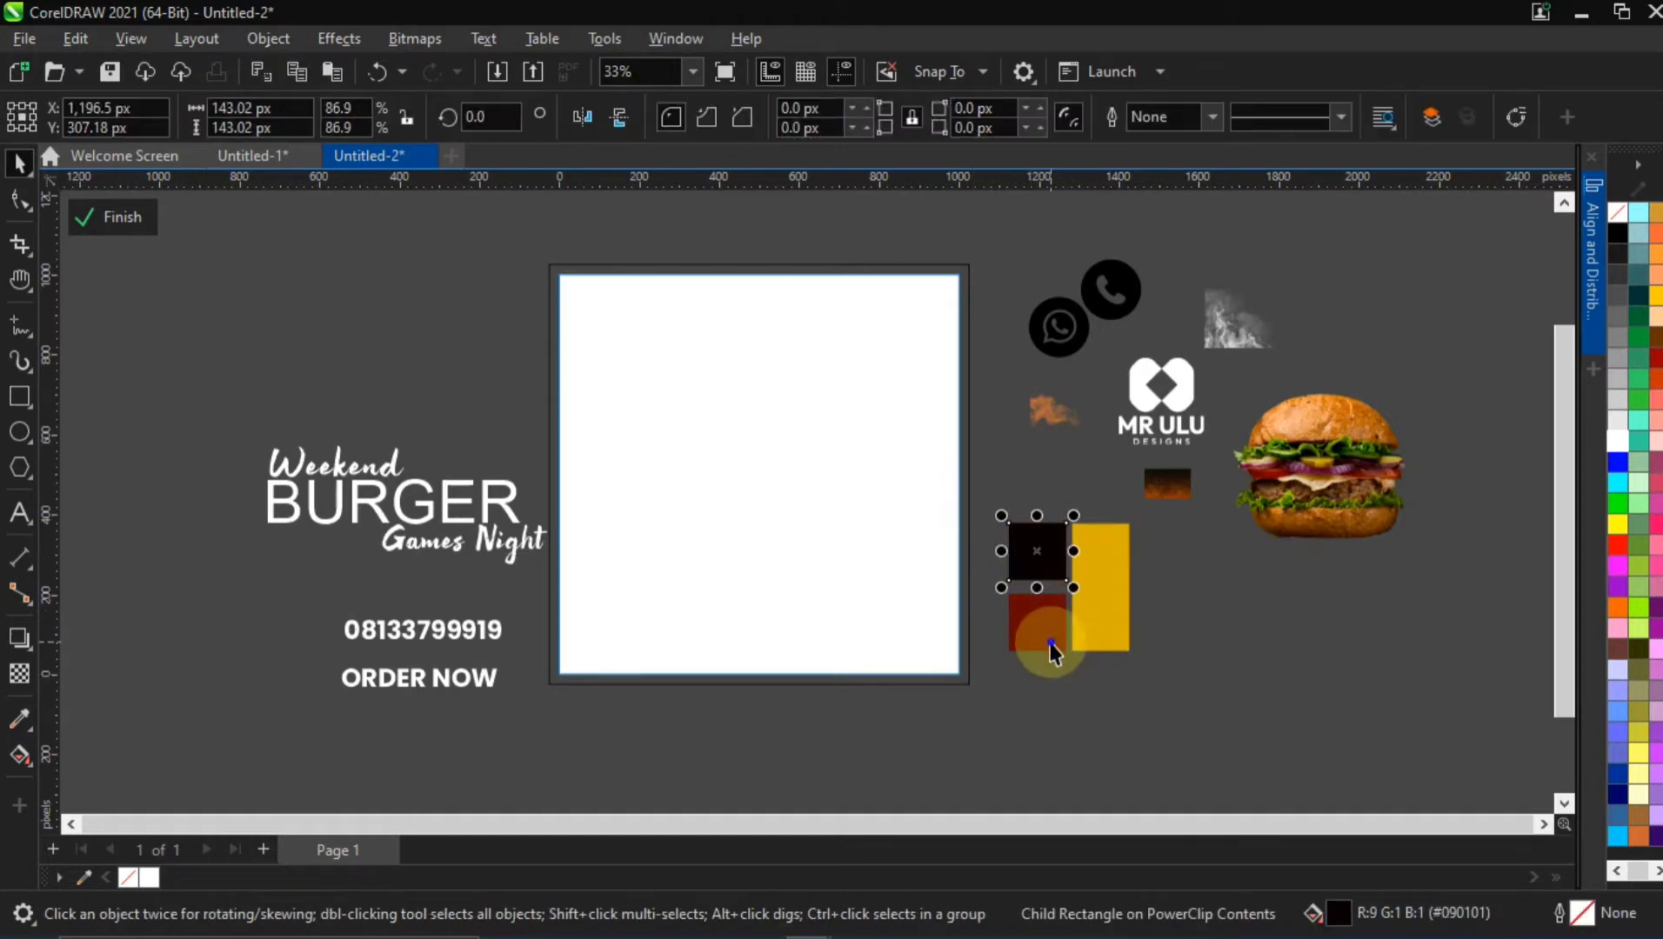
click(952, 474)
click(665, 495)
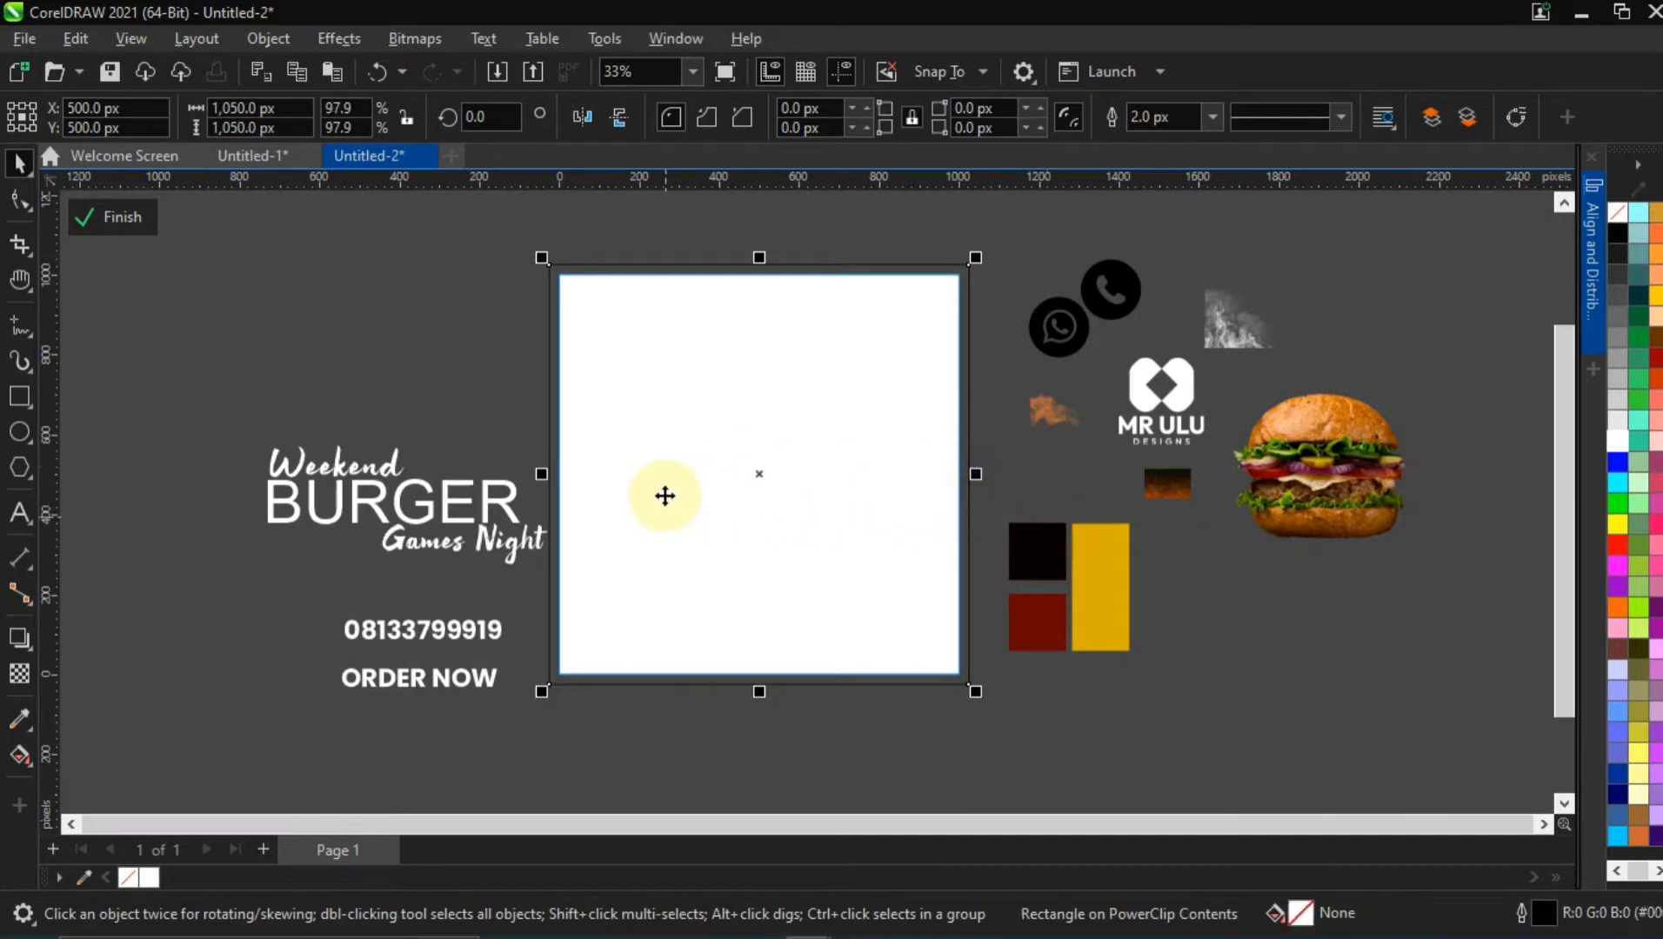
click(384, 308)
Apply a bottom-to-top linear fountain fill to the background rectangle and set its top colour to #090101 sampled from the black swatch
click(721, 394)
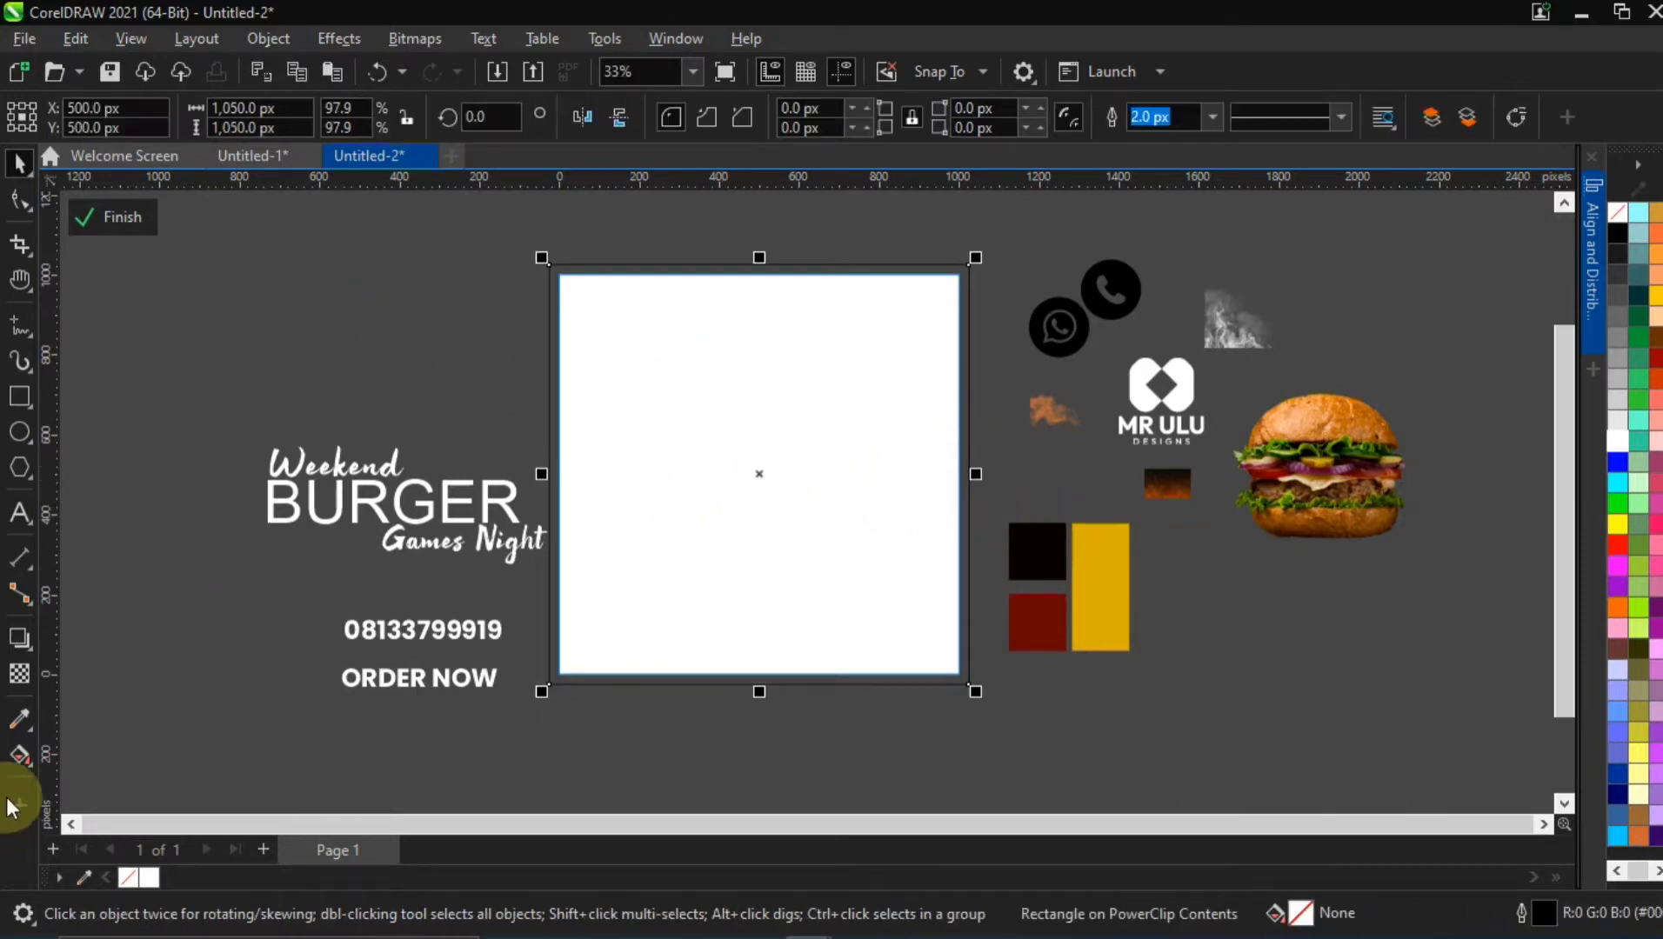
click(21, 753)
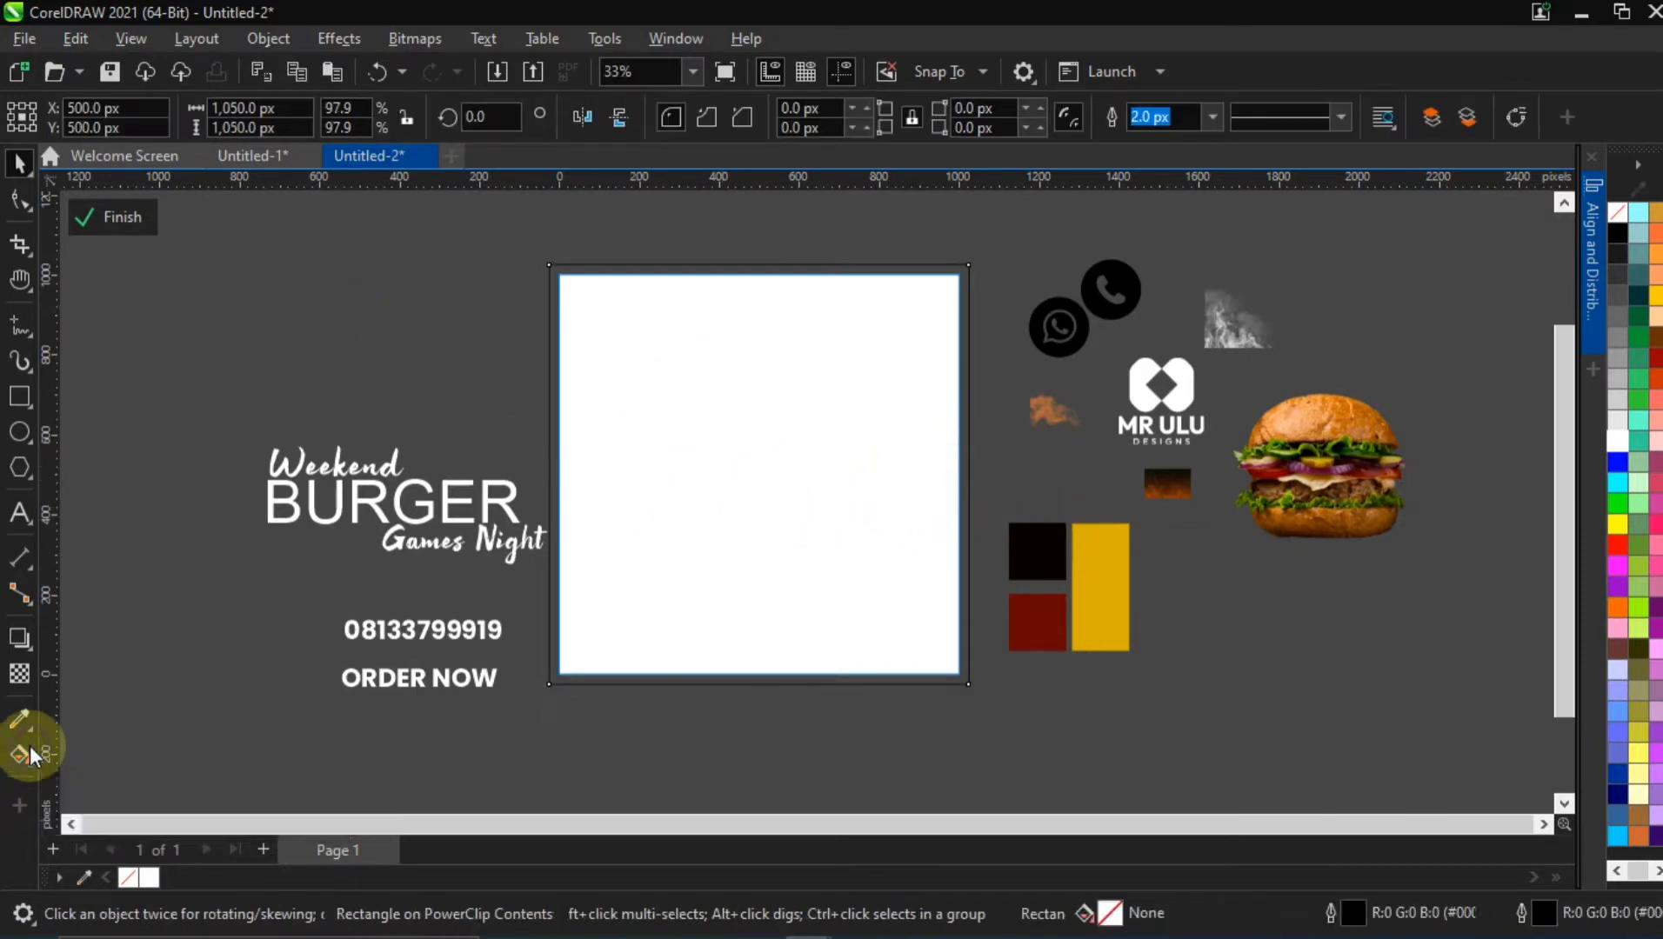
drag(757, 686, 760, 272)
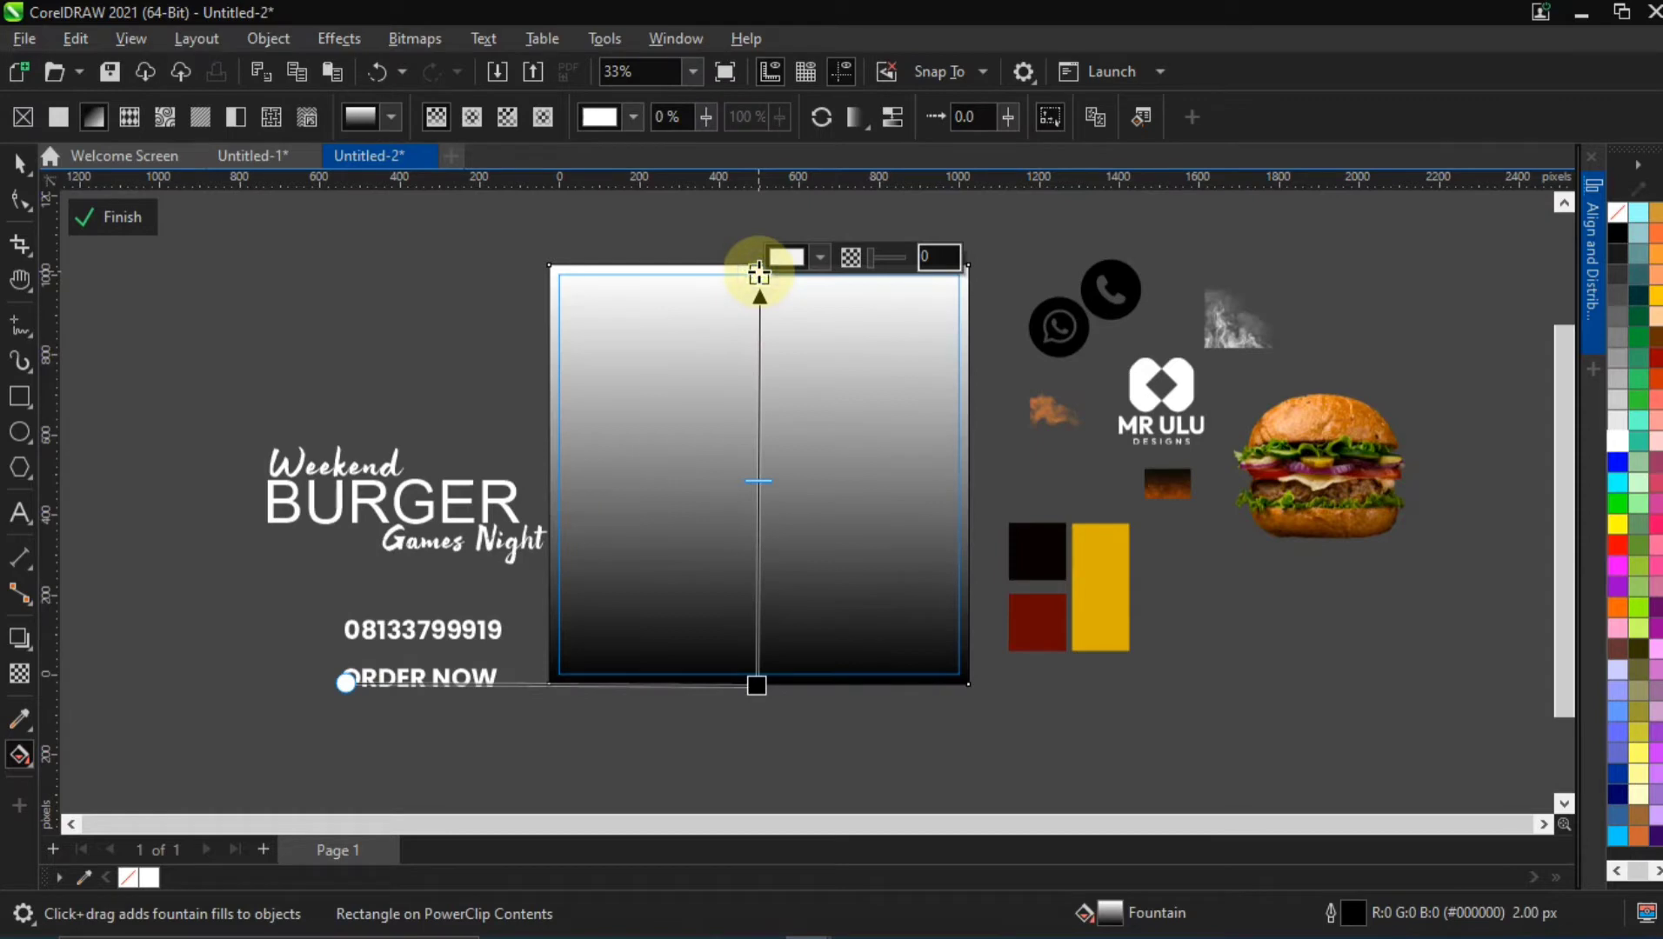
click(821, 261)
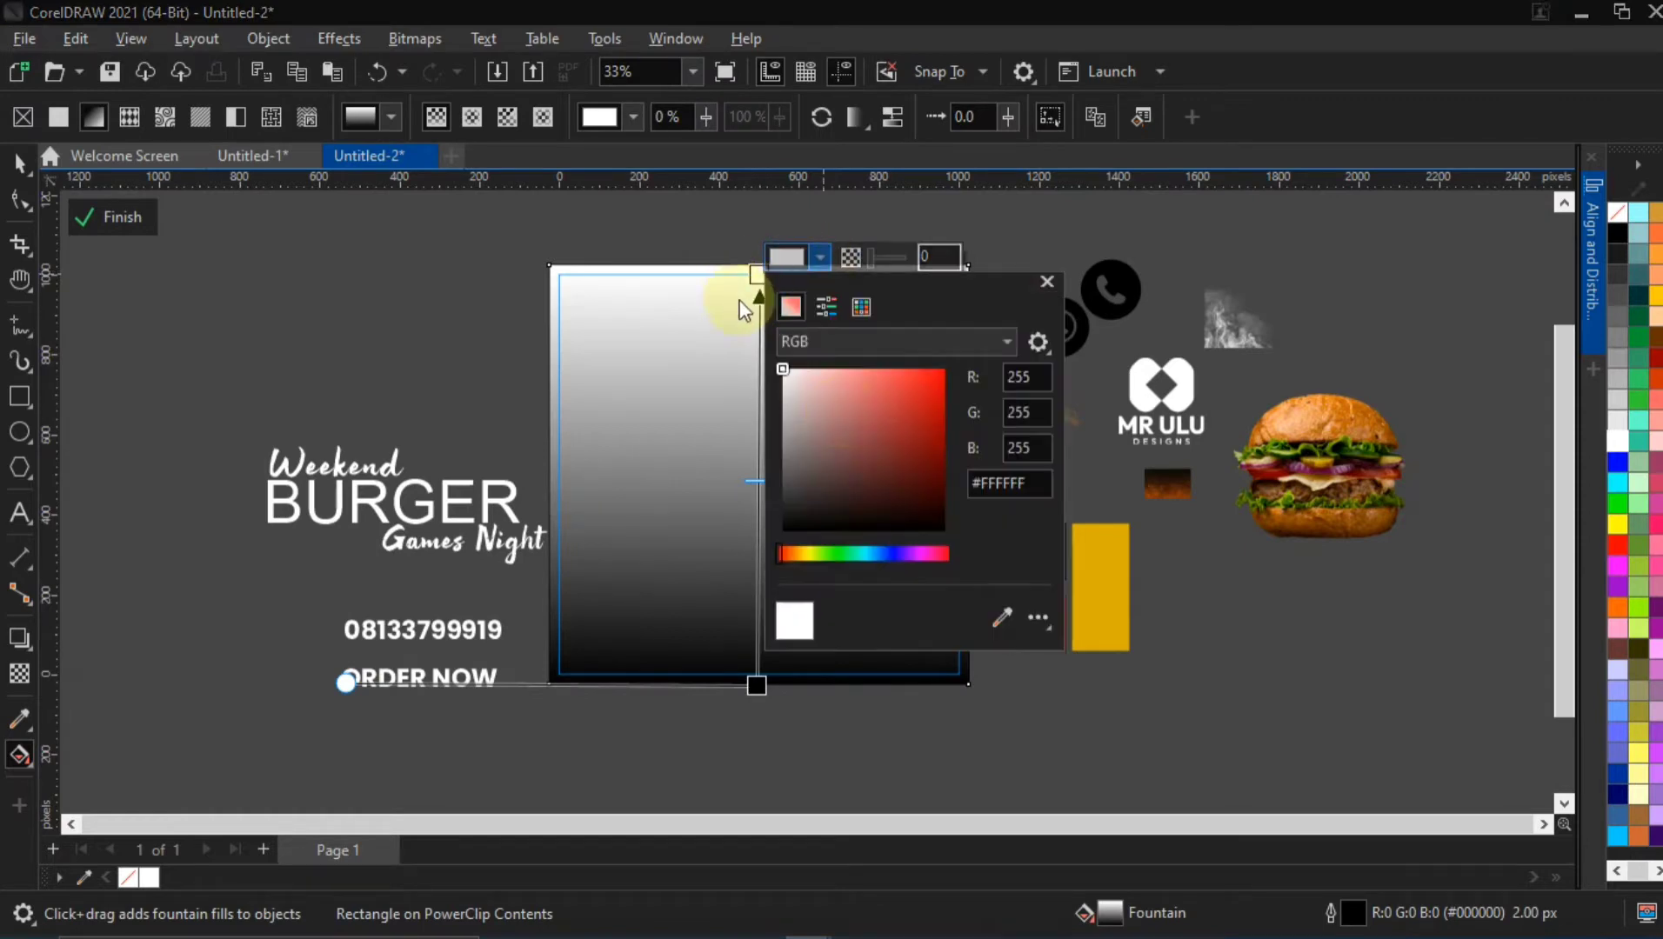
click(1001, 617)
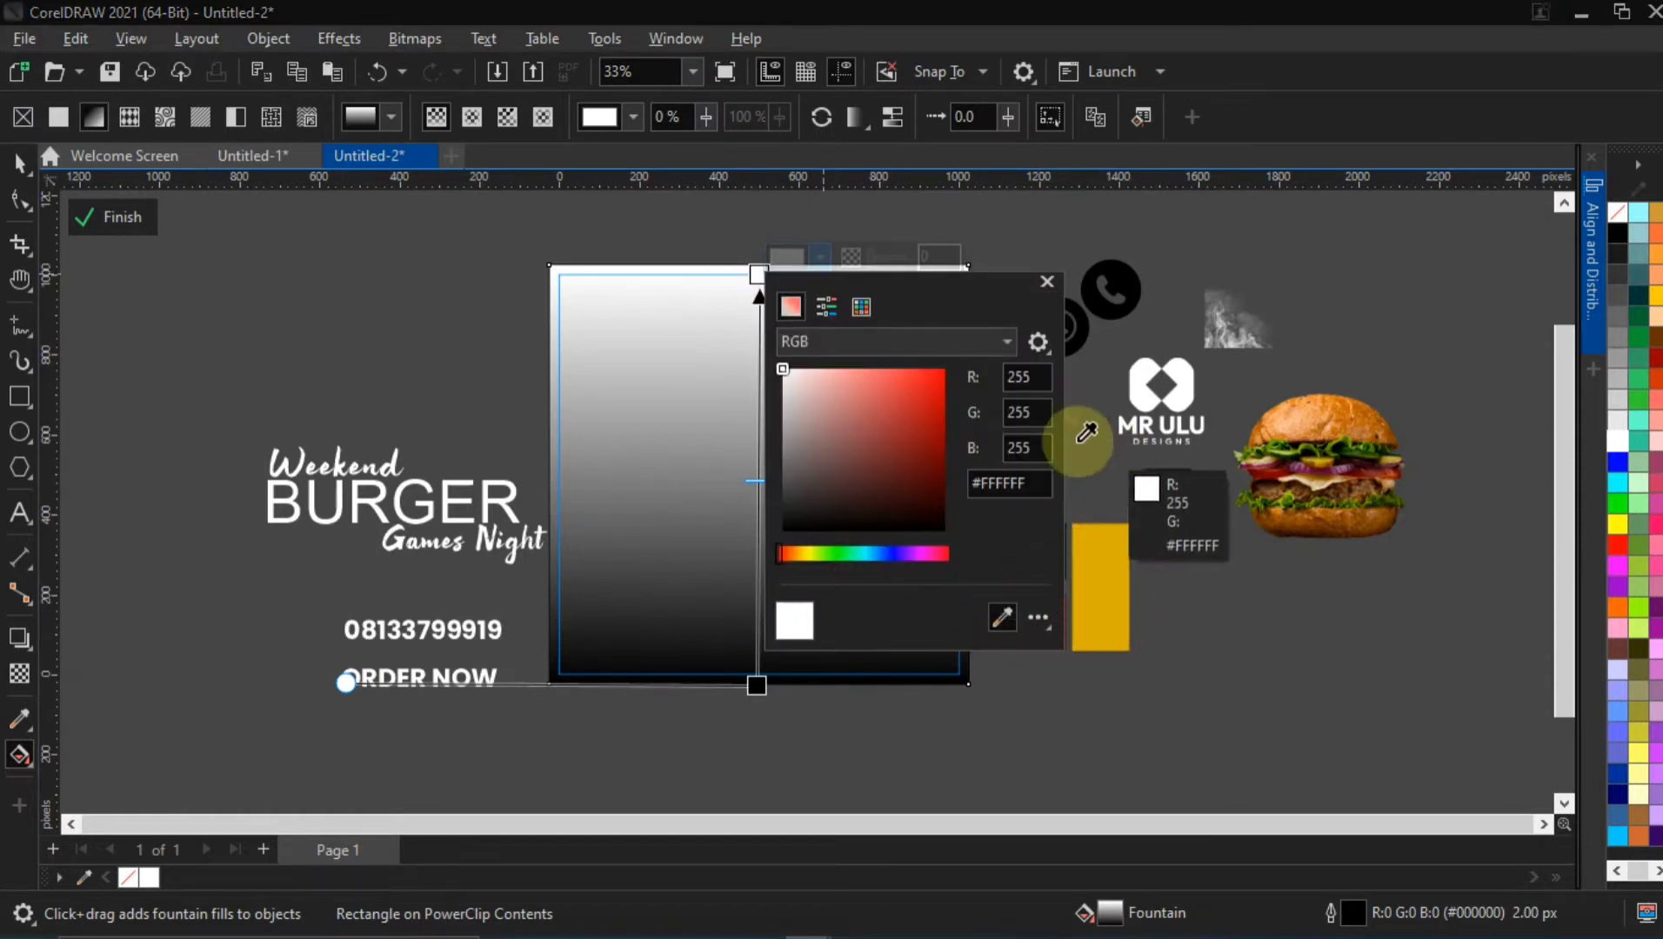
click(939, 291)
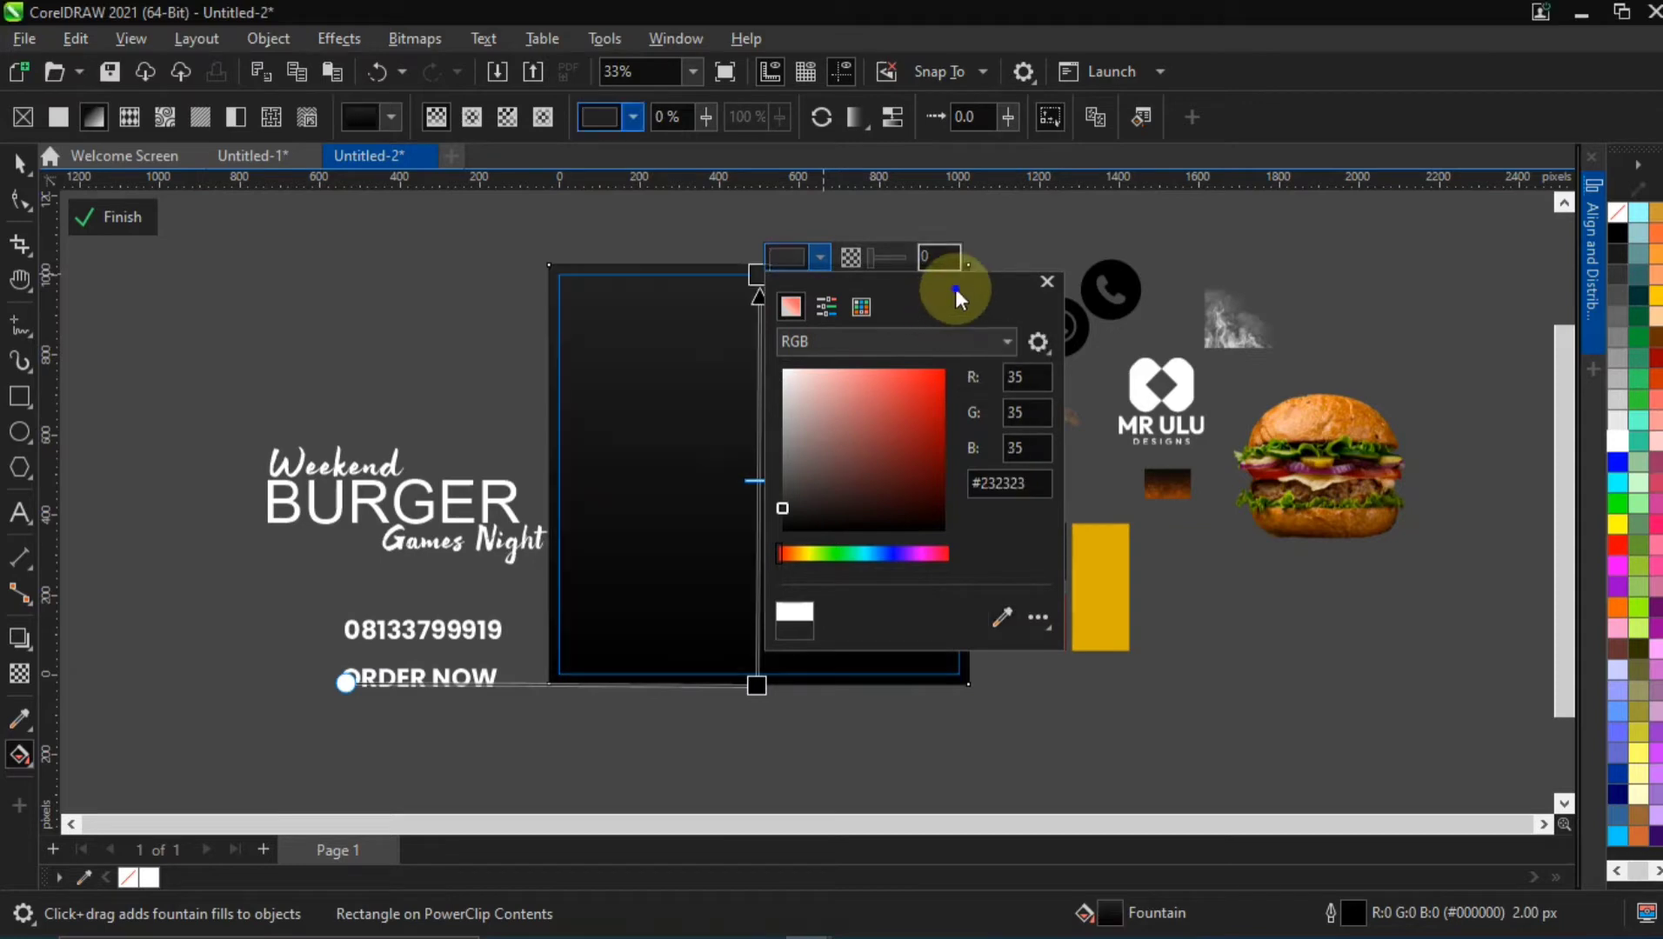
click(662, 619)
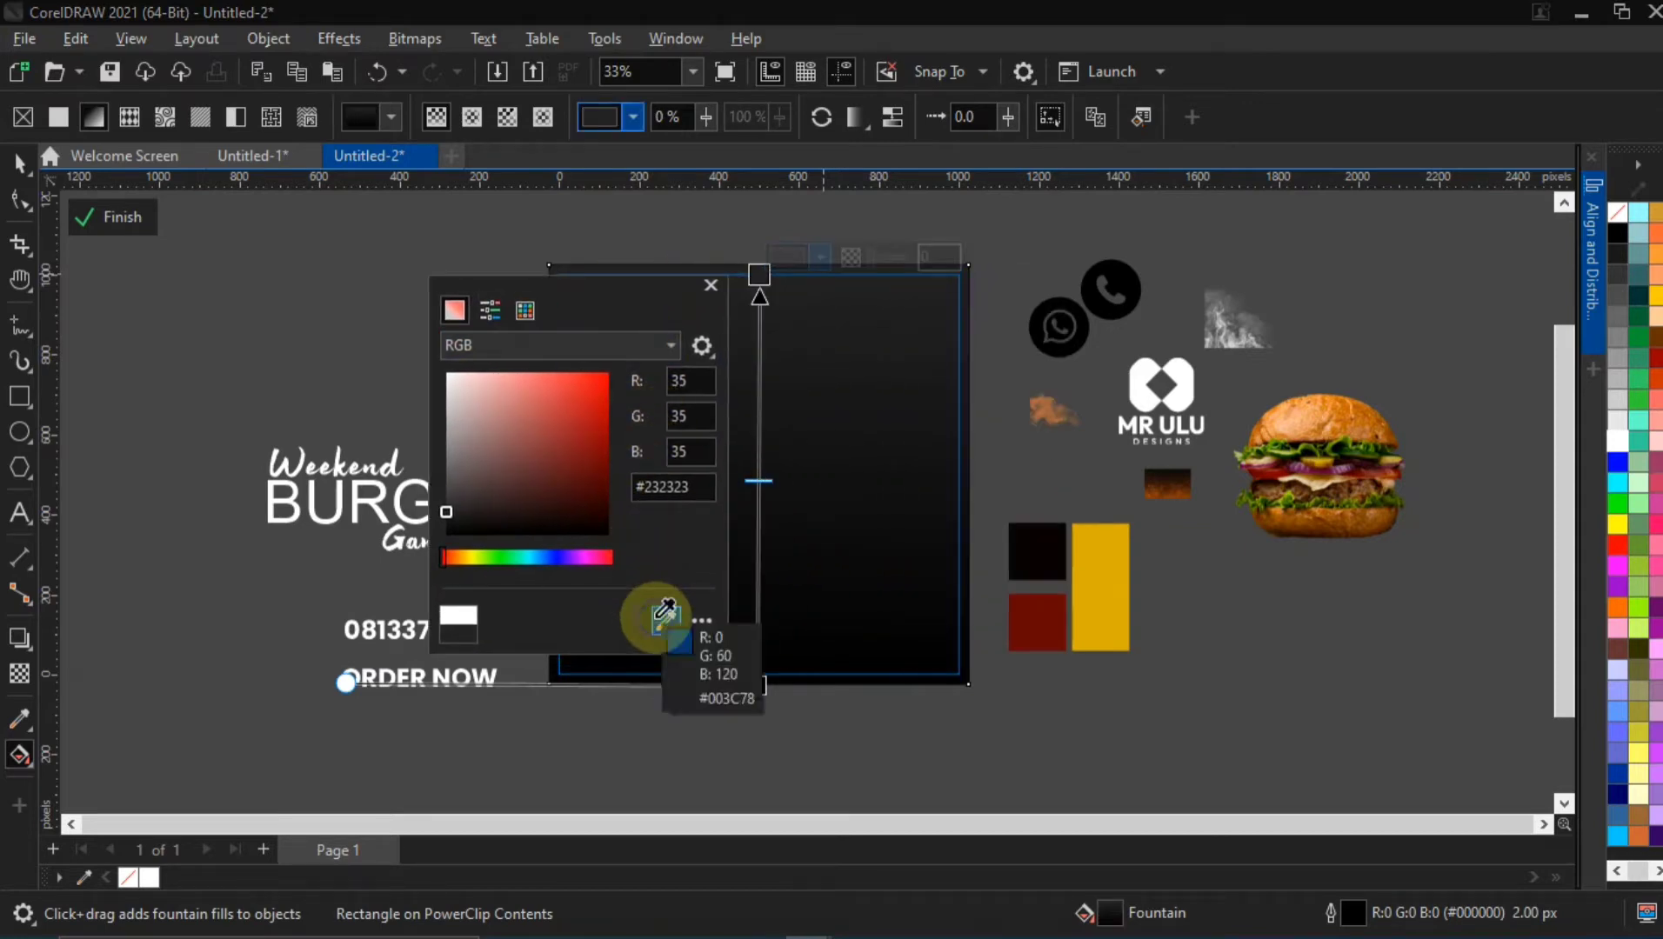
click(1051, 543)
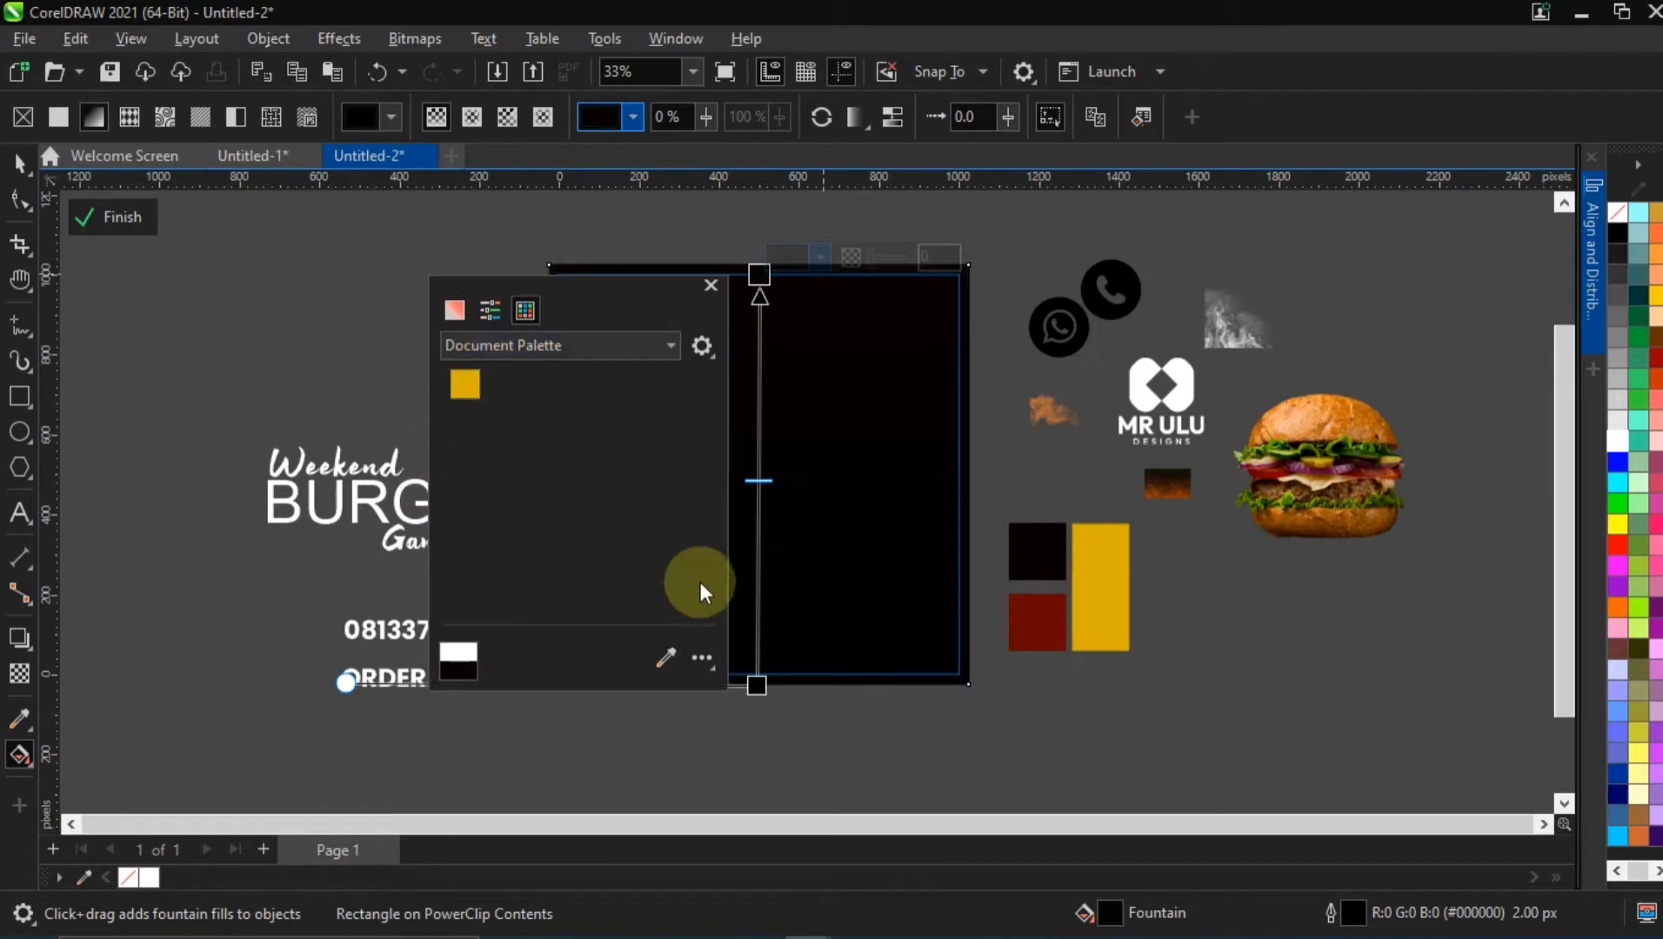
click(736, 553)
Set the gradient's bottom colour to #670603 sampled from the dark red swatch
click(757, 684)
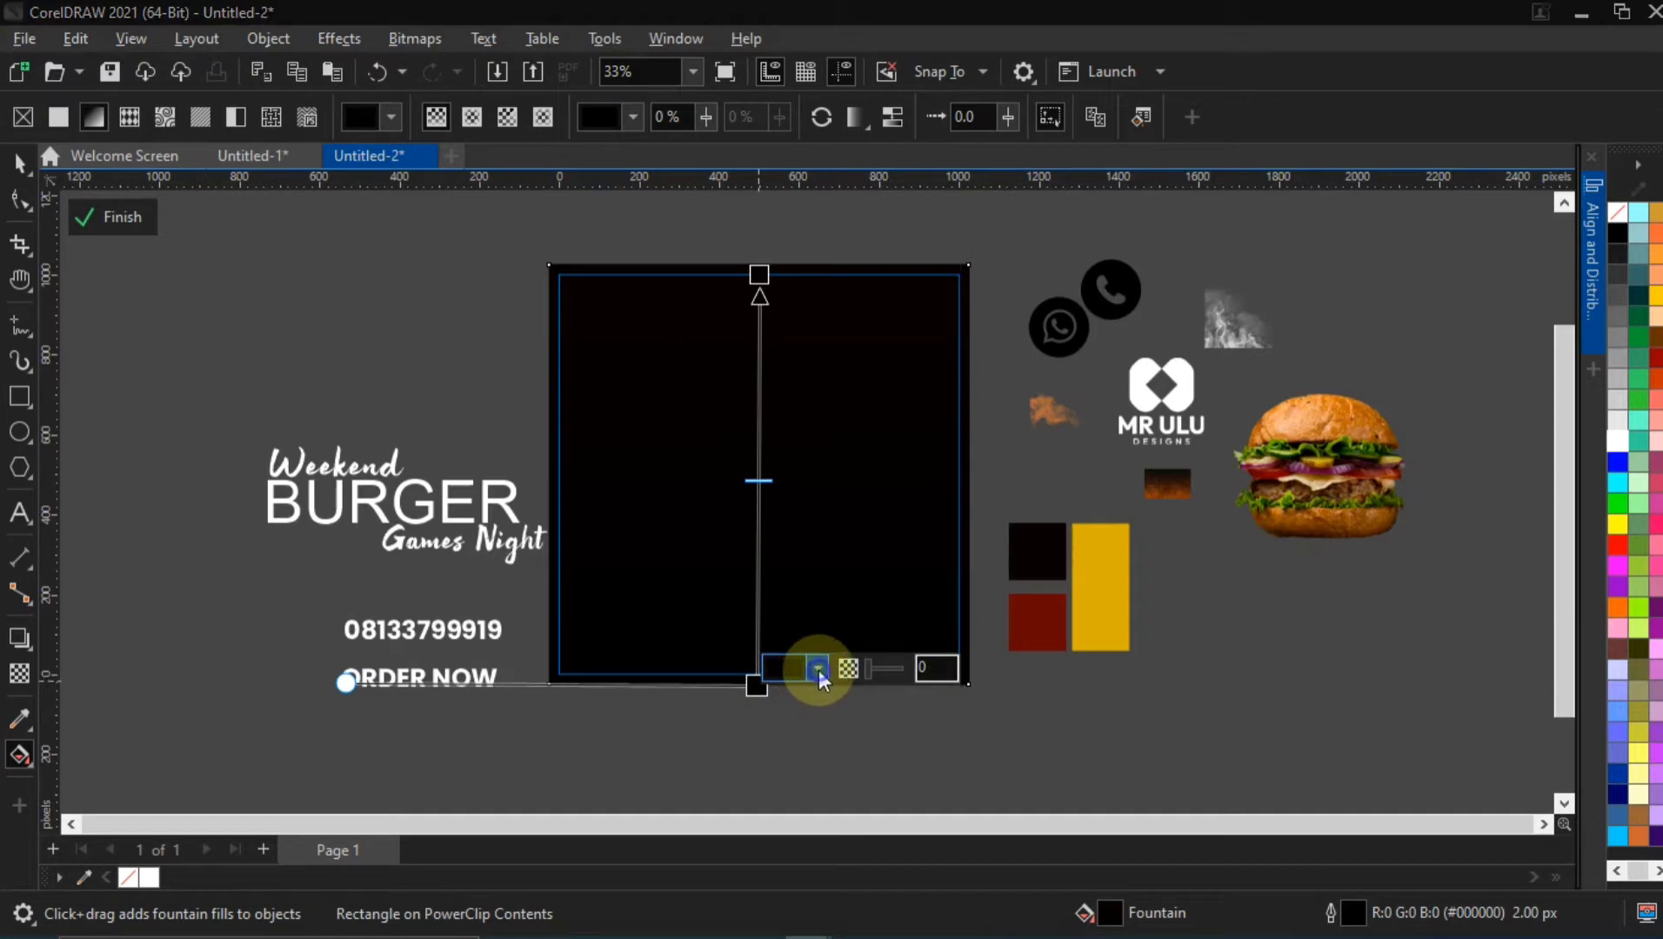
click(818, 668)
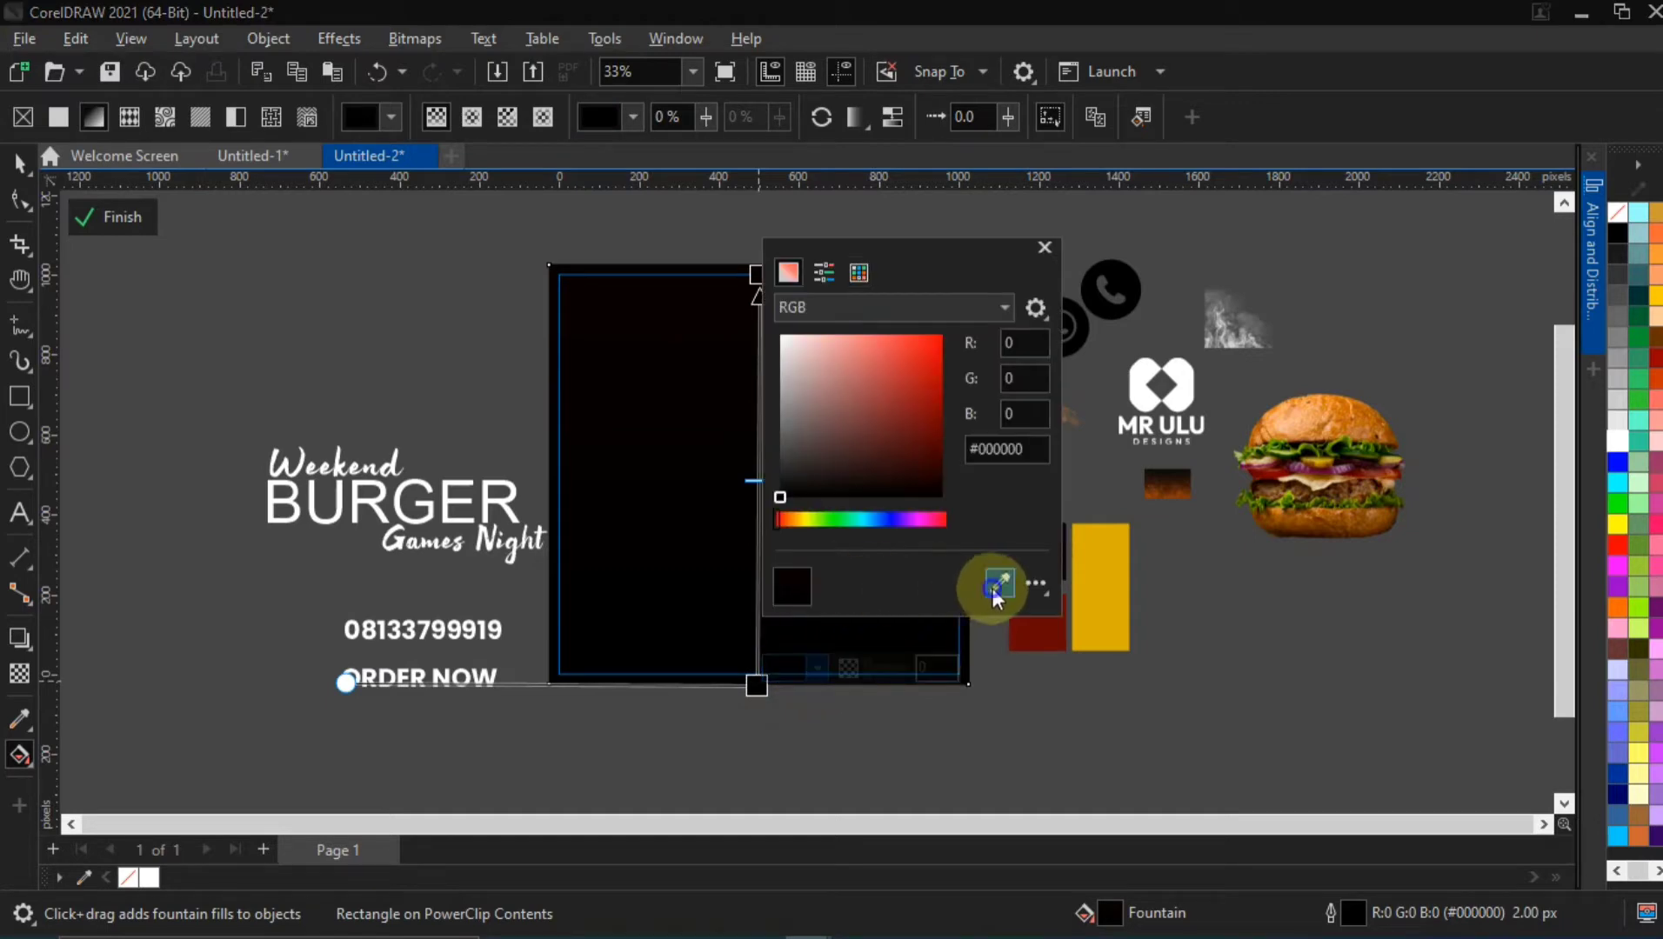
click(1000, 581)
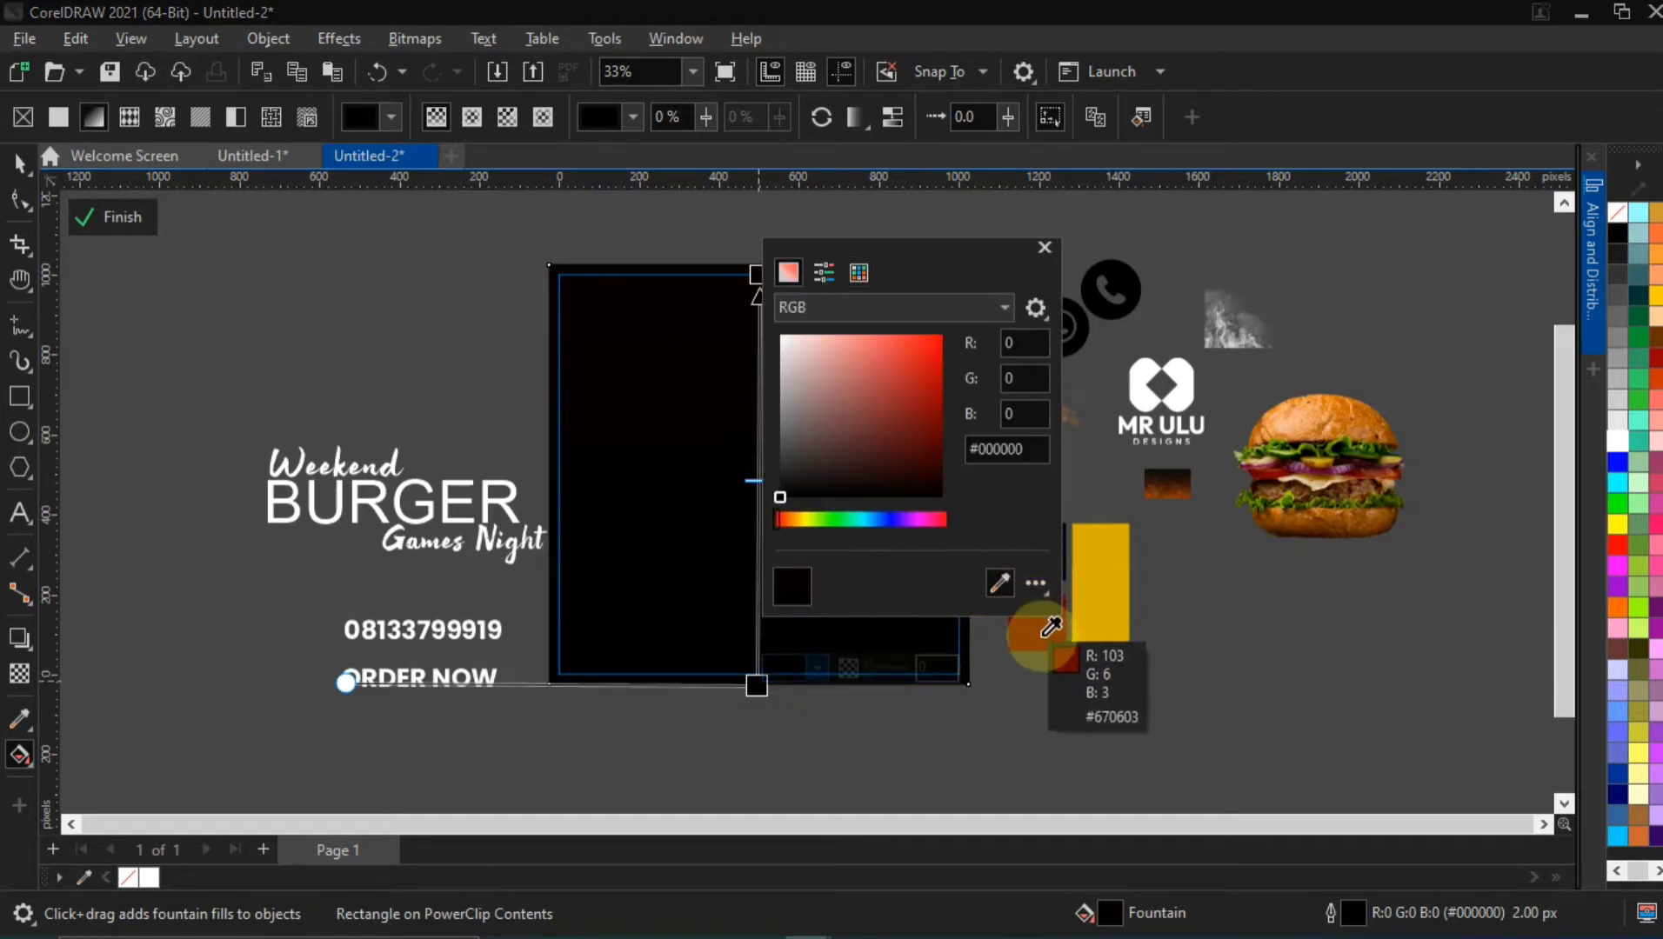
click(1043, 634)
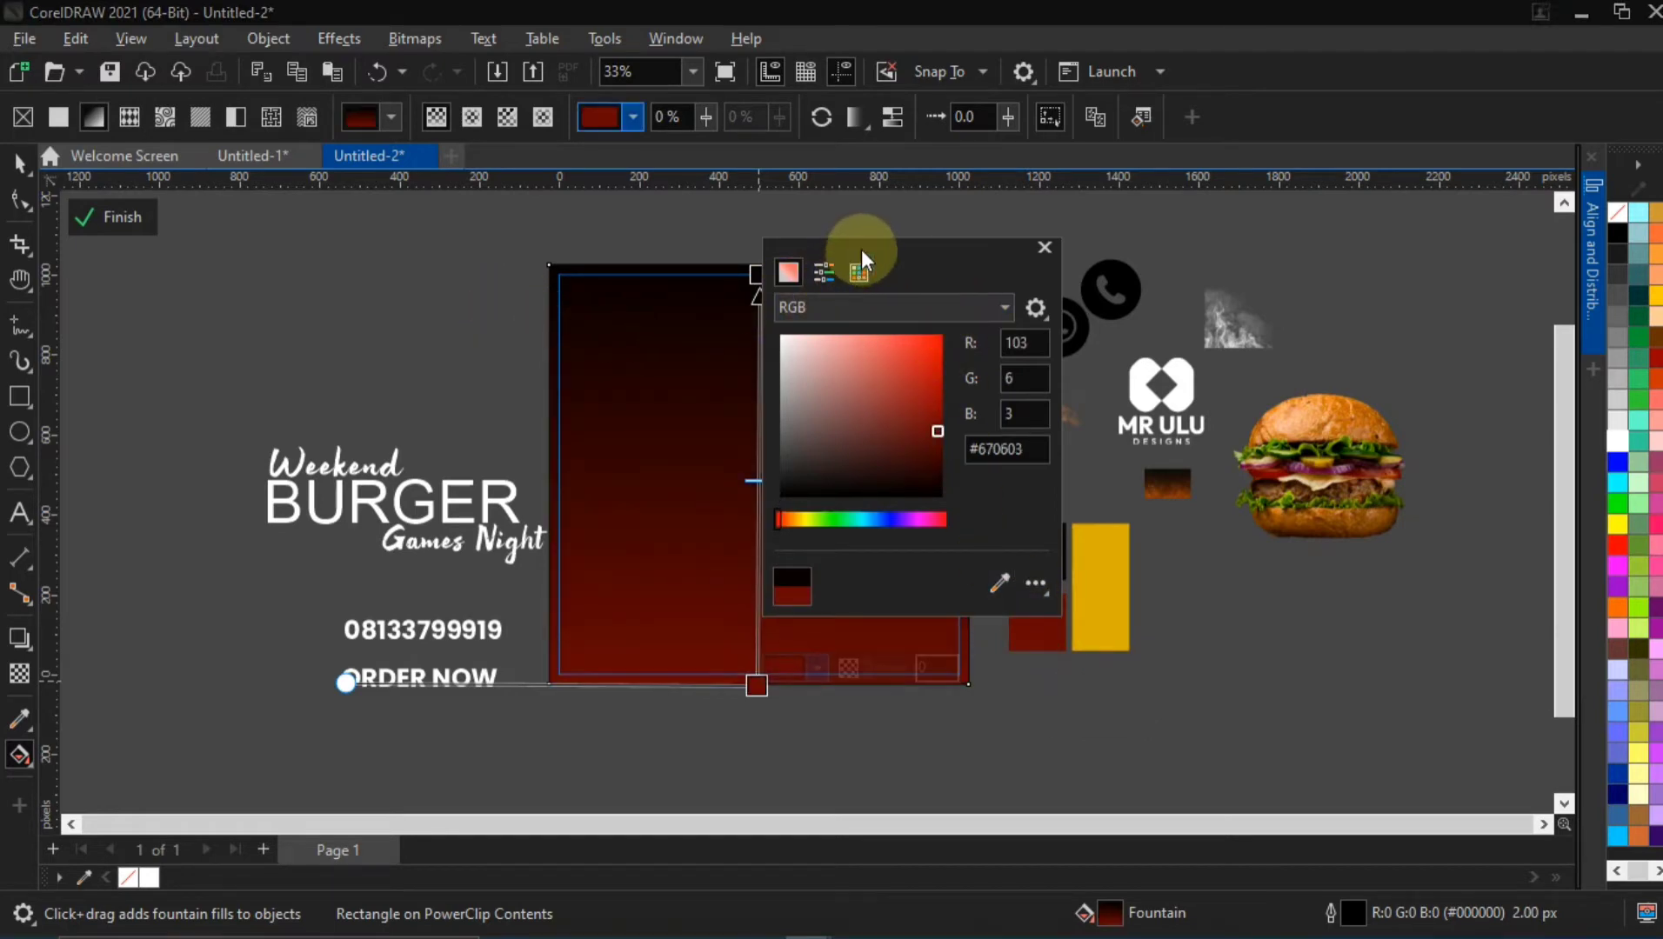
drag(861, 252, 1249, 294)
click(1041, 546)
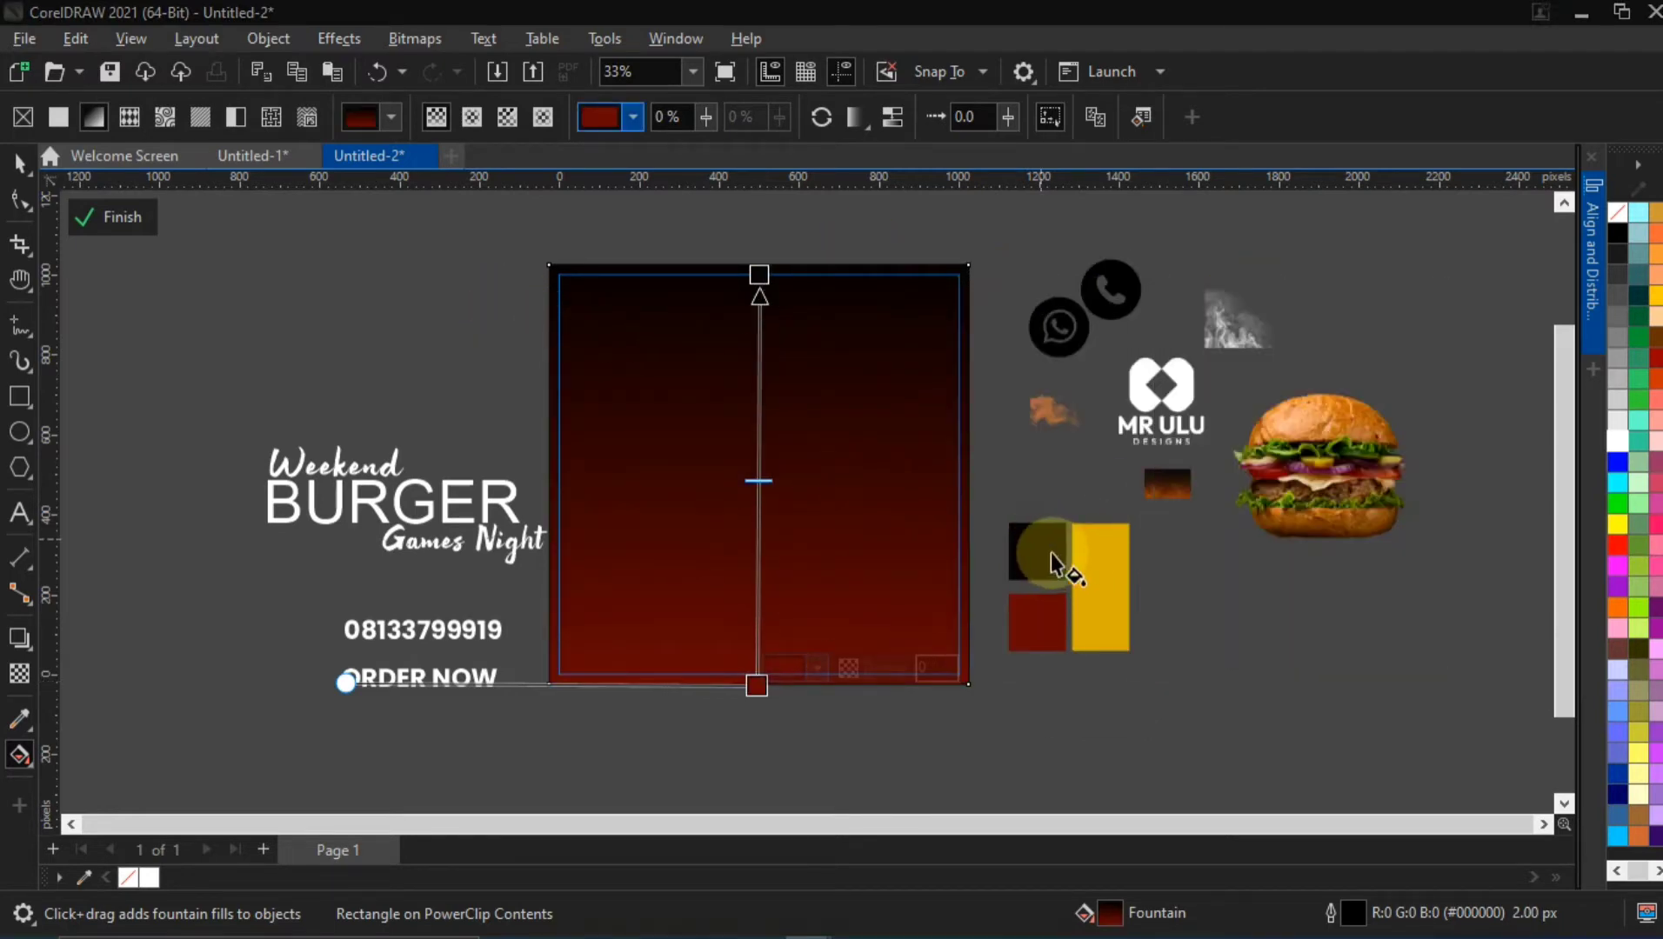
click(747, 565)
Shift the swatch group onto the page's lower edge and move the headline and contact text up beside the page's upper left
click(11, 170)
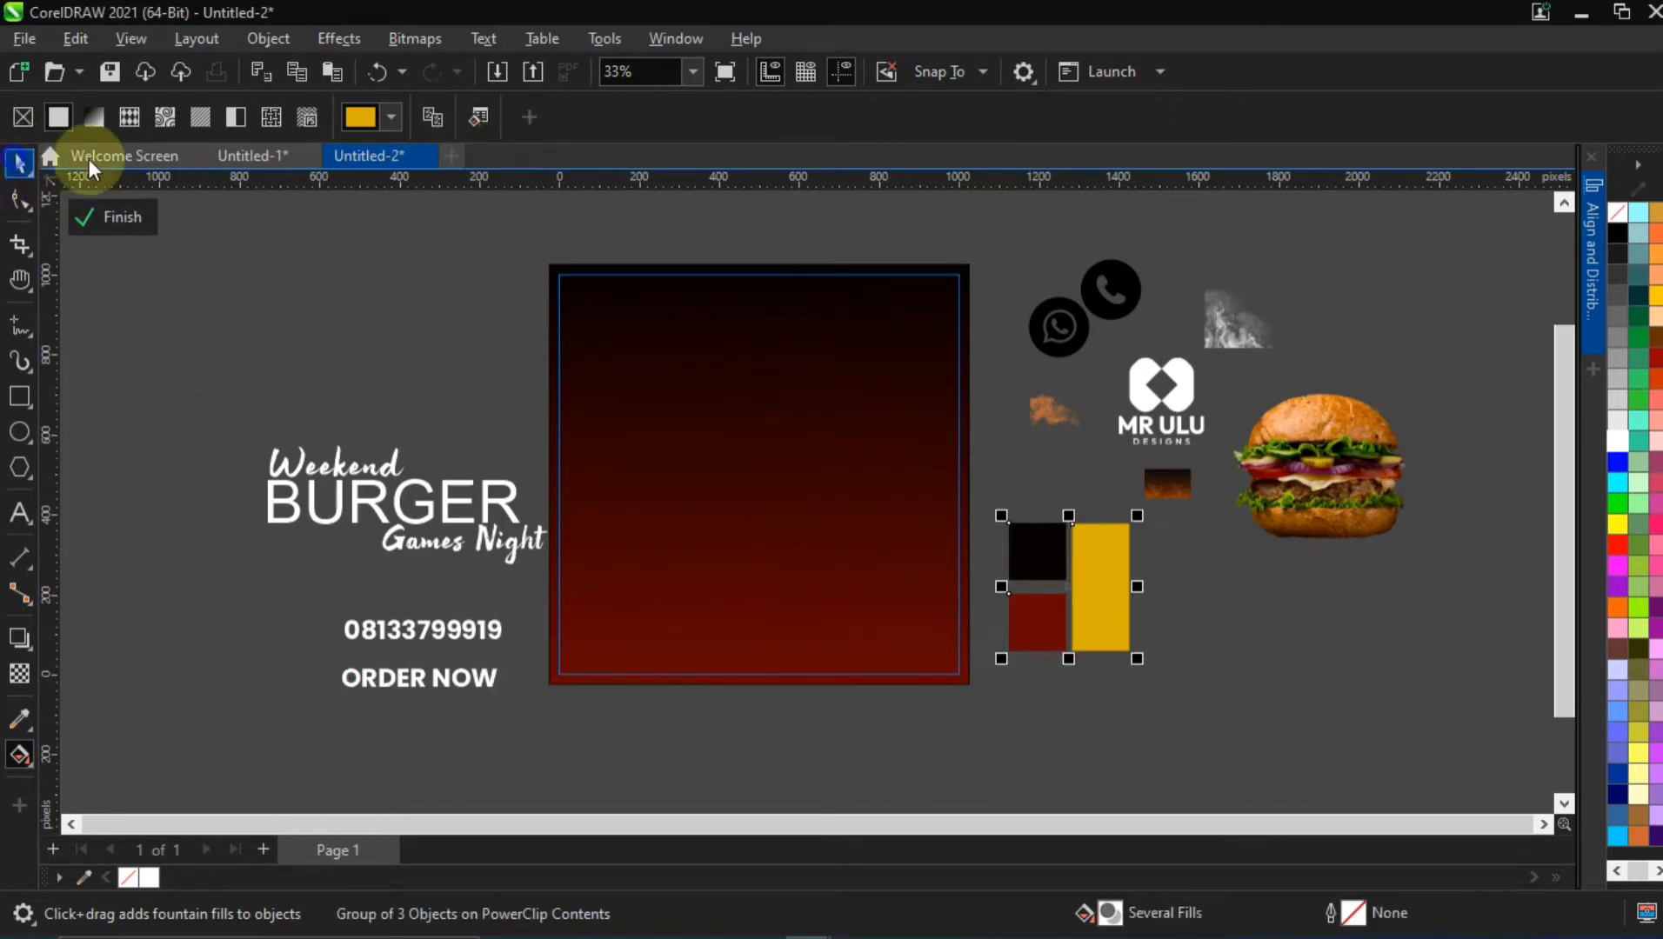
drag(1034, 546, 737, 612)
drag(224, 409, 723, 722)
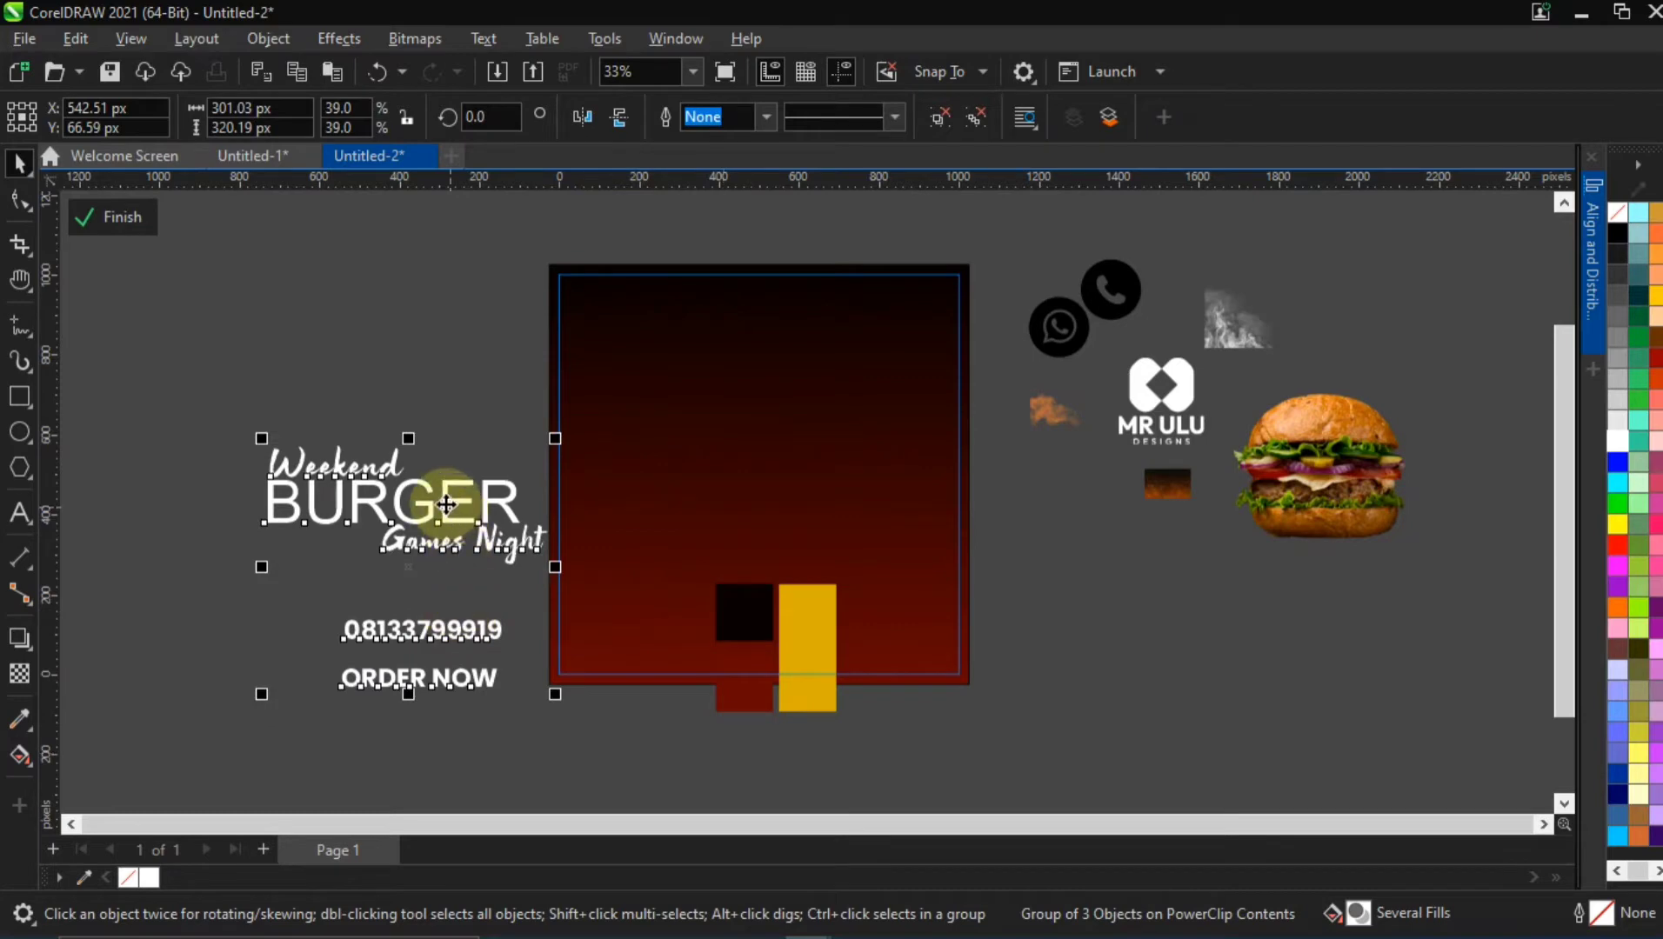
drag(439, 493, 370, 254)
click(467, 415)
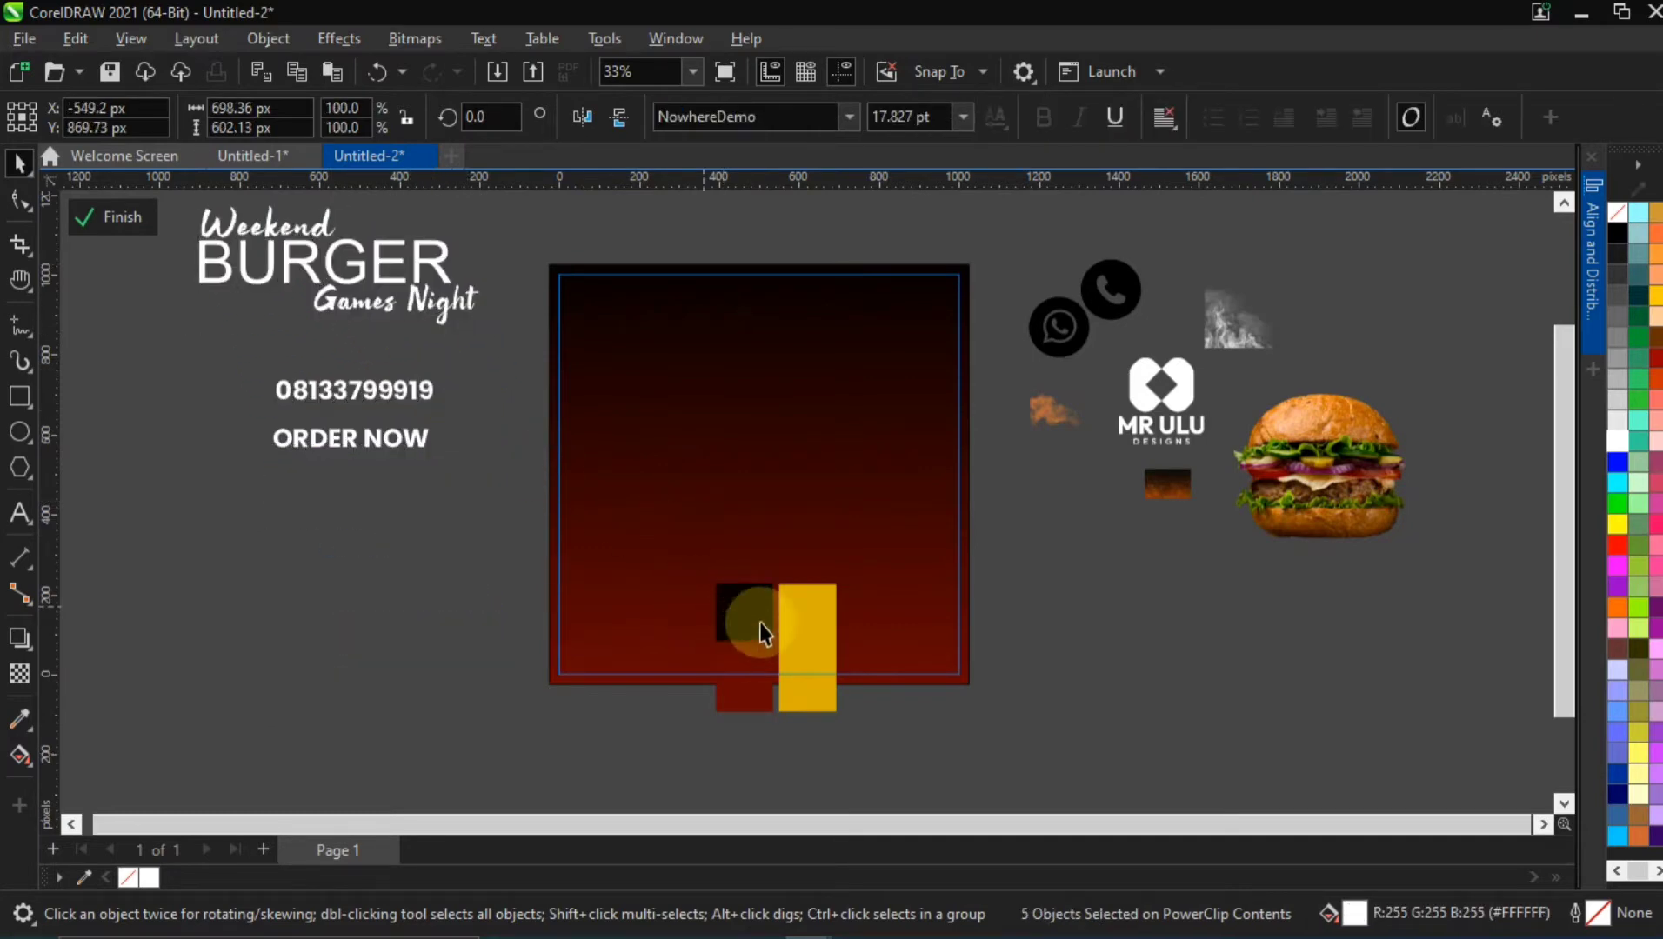
Try placing the swatch group beneath the contact text, reactivate the background's gradient editing, and undo the swatch move
drag(749, 601, 291, 534)
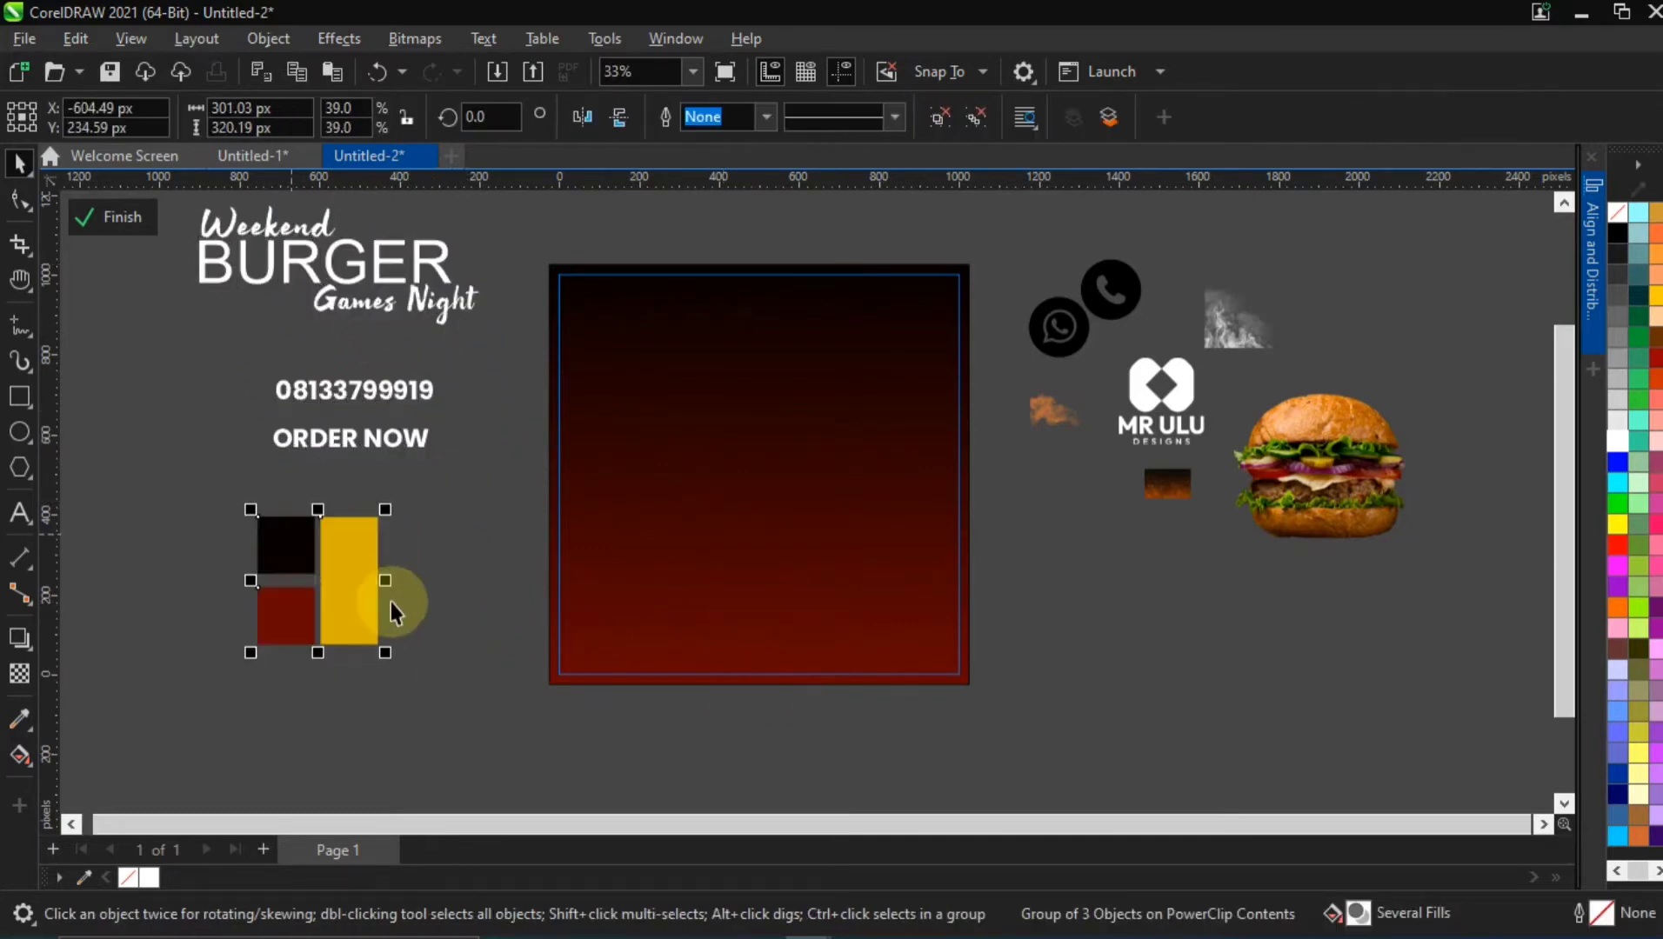
click(688, 543)
click(19, 754)
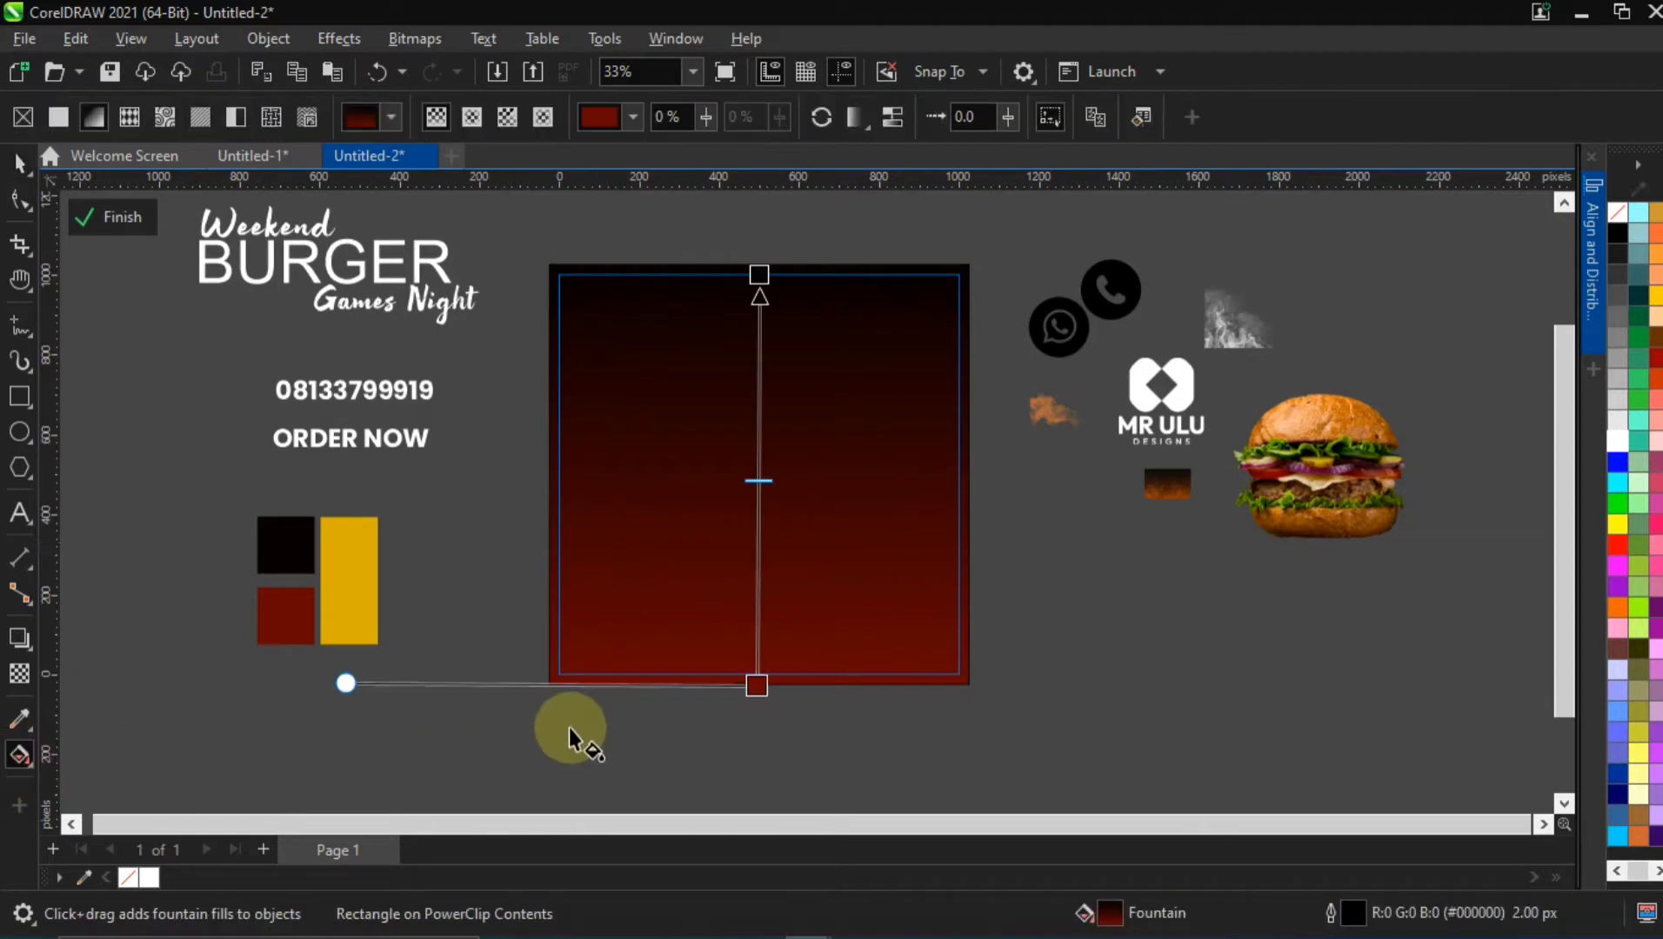
key(ctrl+z)
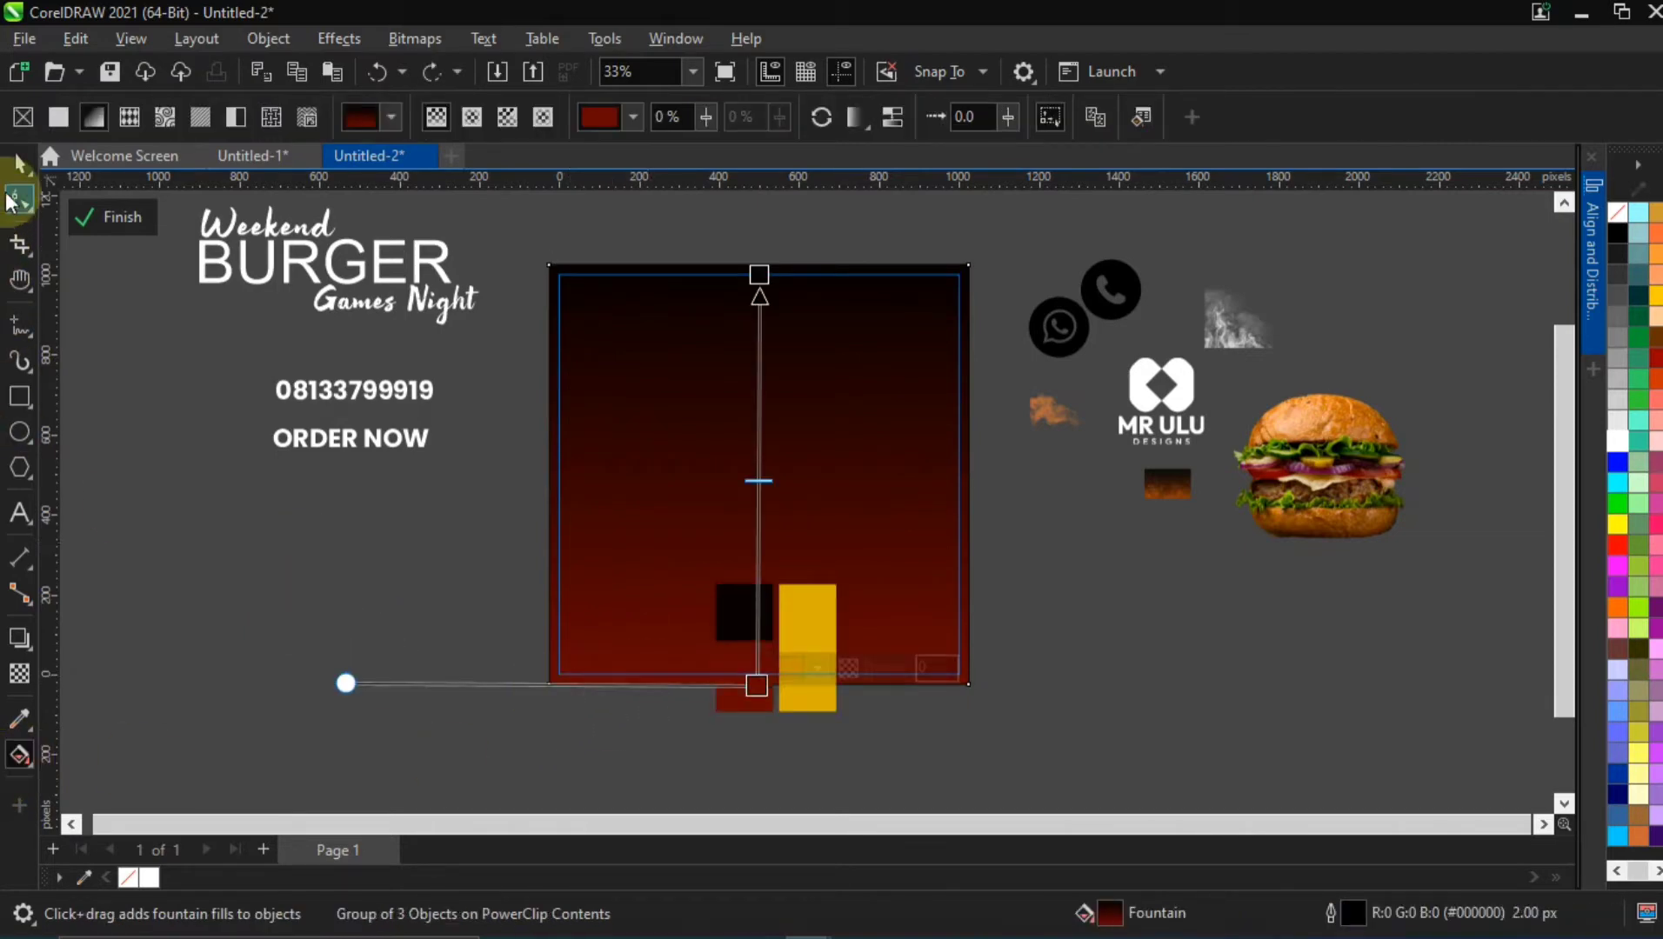
Delete the gradient-filled background rectangle and move the swatch group beneath the "ORDER NOW" text, left of the page
click(17, 166)
click(322, 552)
click(811, 525)
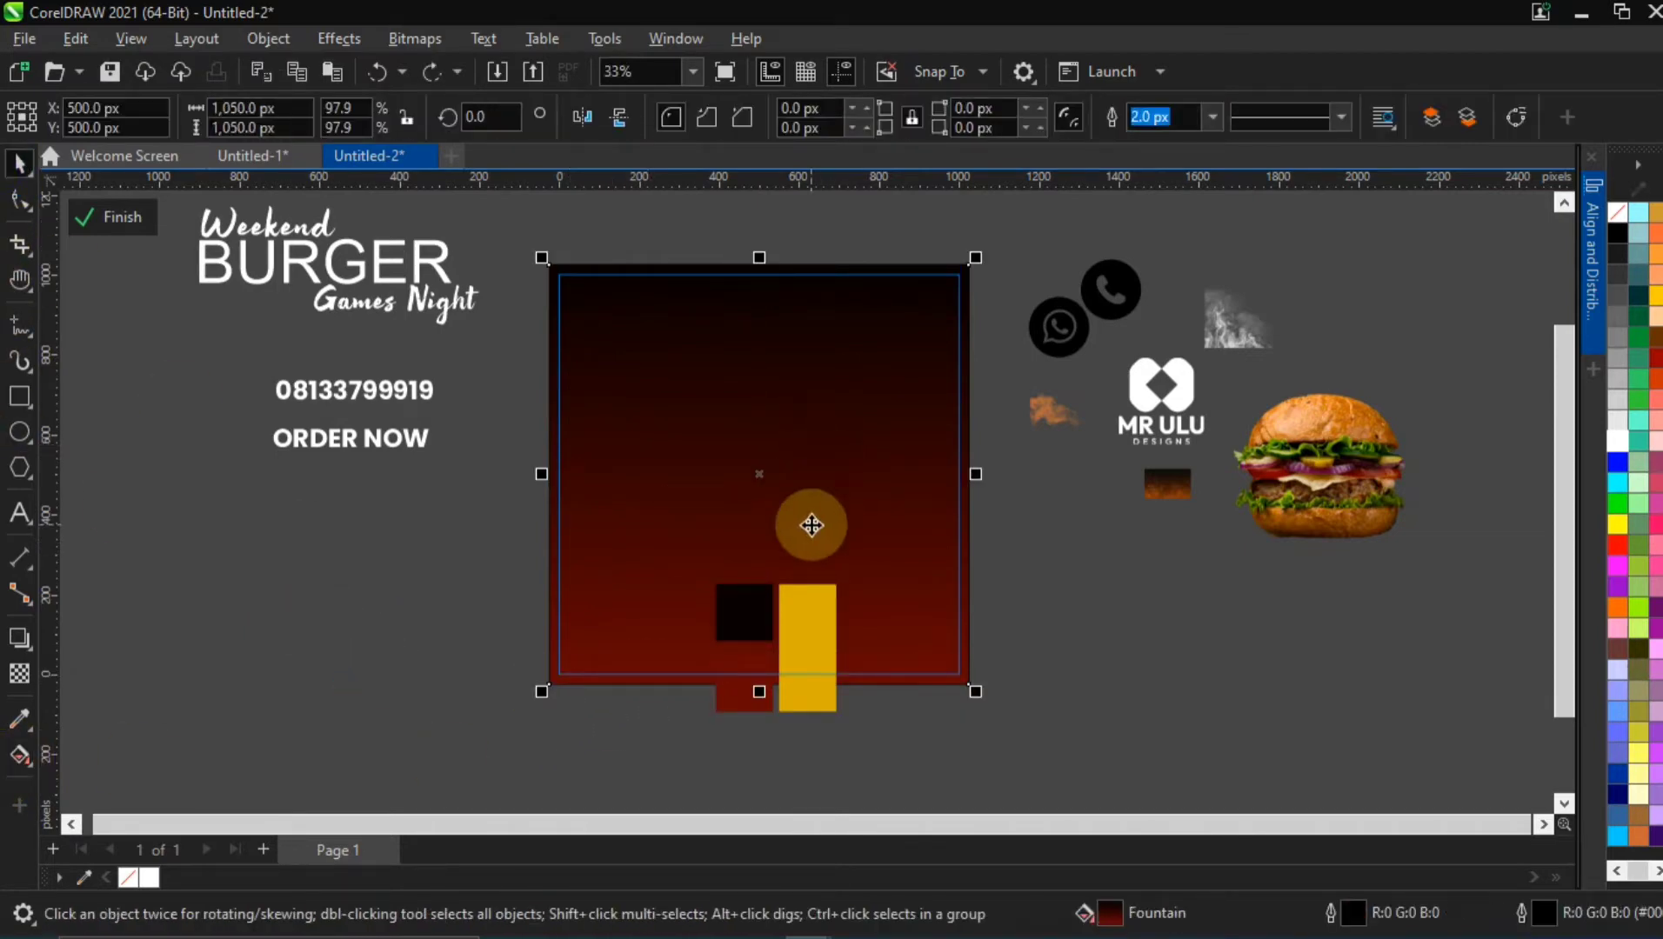
key(Delete)
drag(720, 600, 245, 515)
Draw a background rectangle about 1056 × 1056 px around the page and give it a bottom-to-top linear fountain fill
click(19, 396)
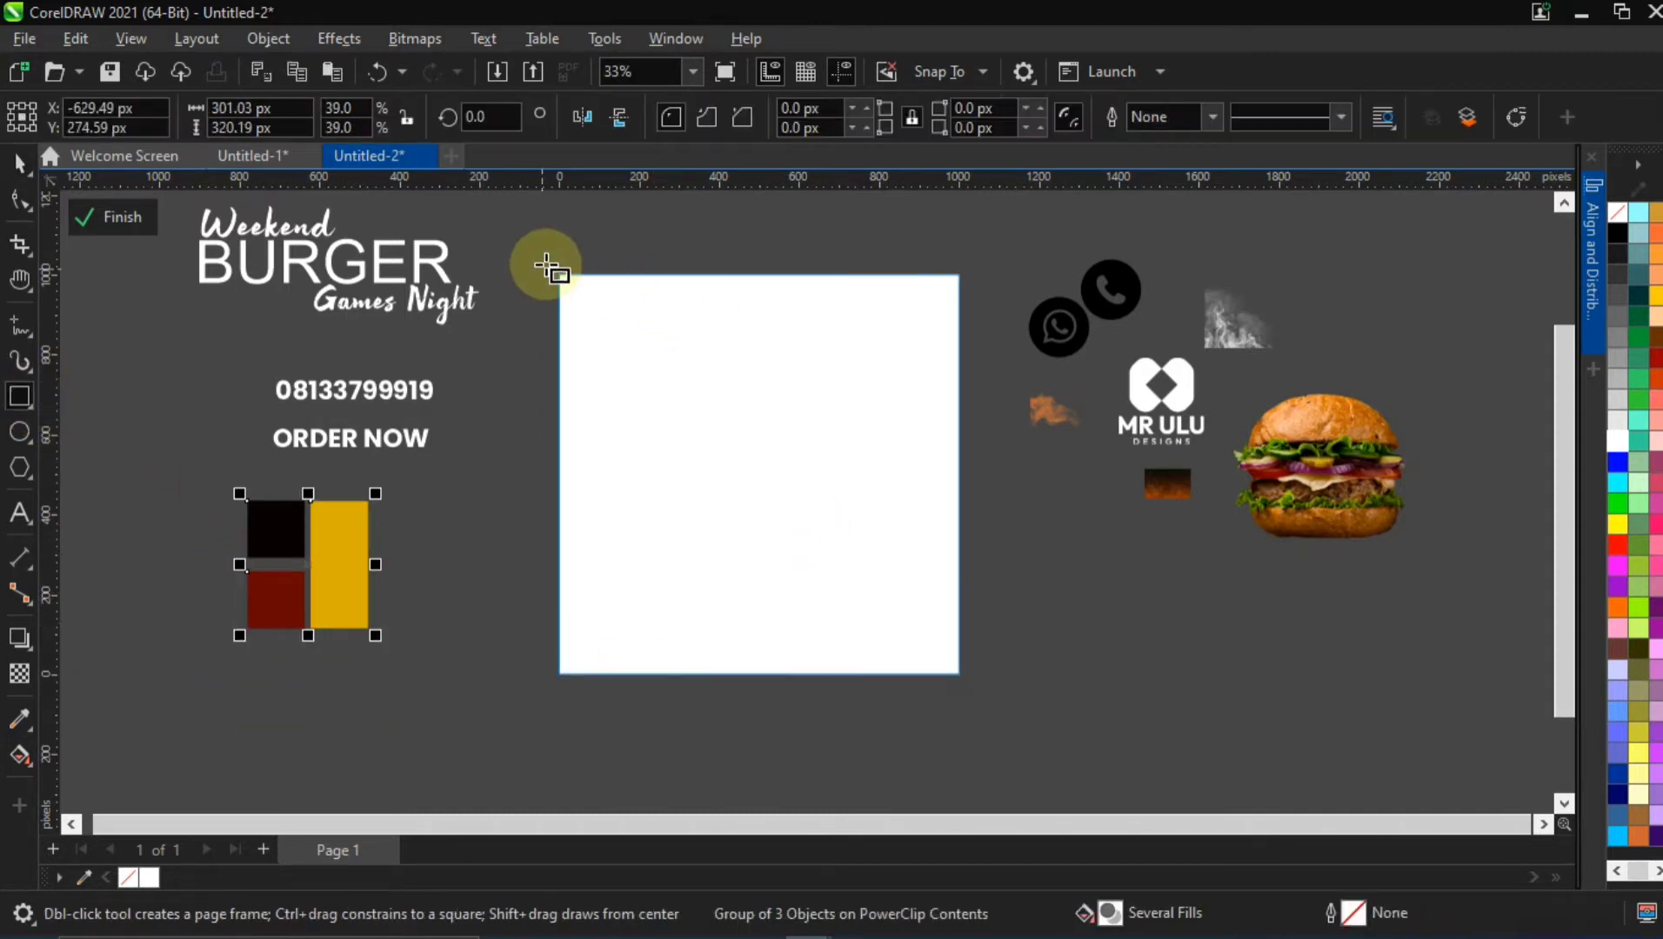
mouse_move(546, 263)
mouse_down()
mouse_move(856, 493)
mouse_move(1009, 661)
mouse_move(968, 597)
mouse_up()
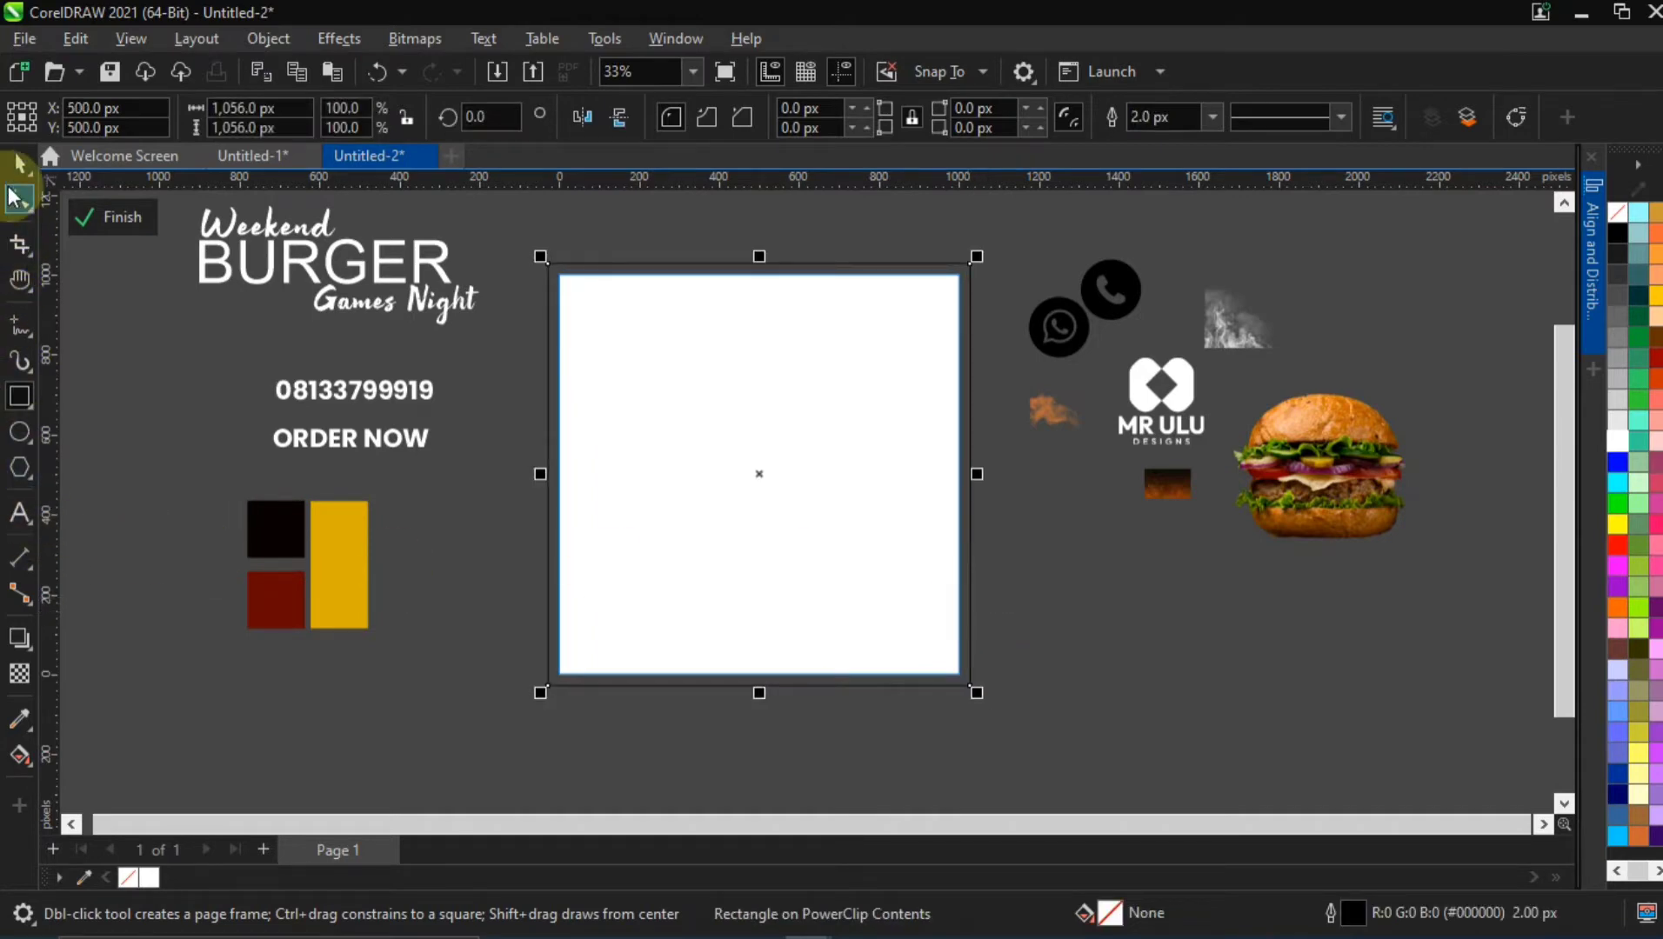
click(19, 755)
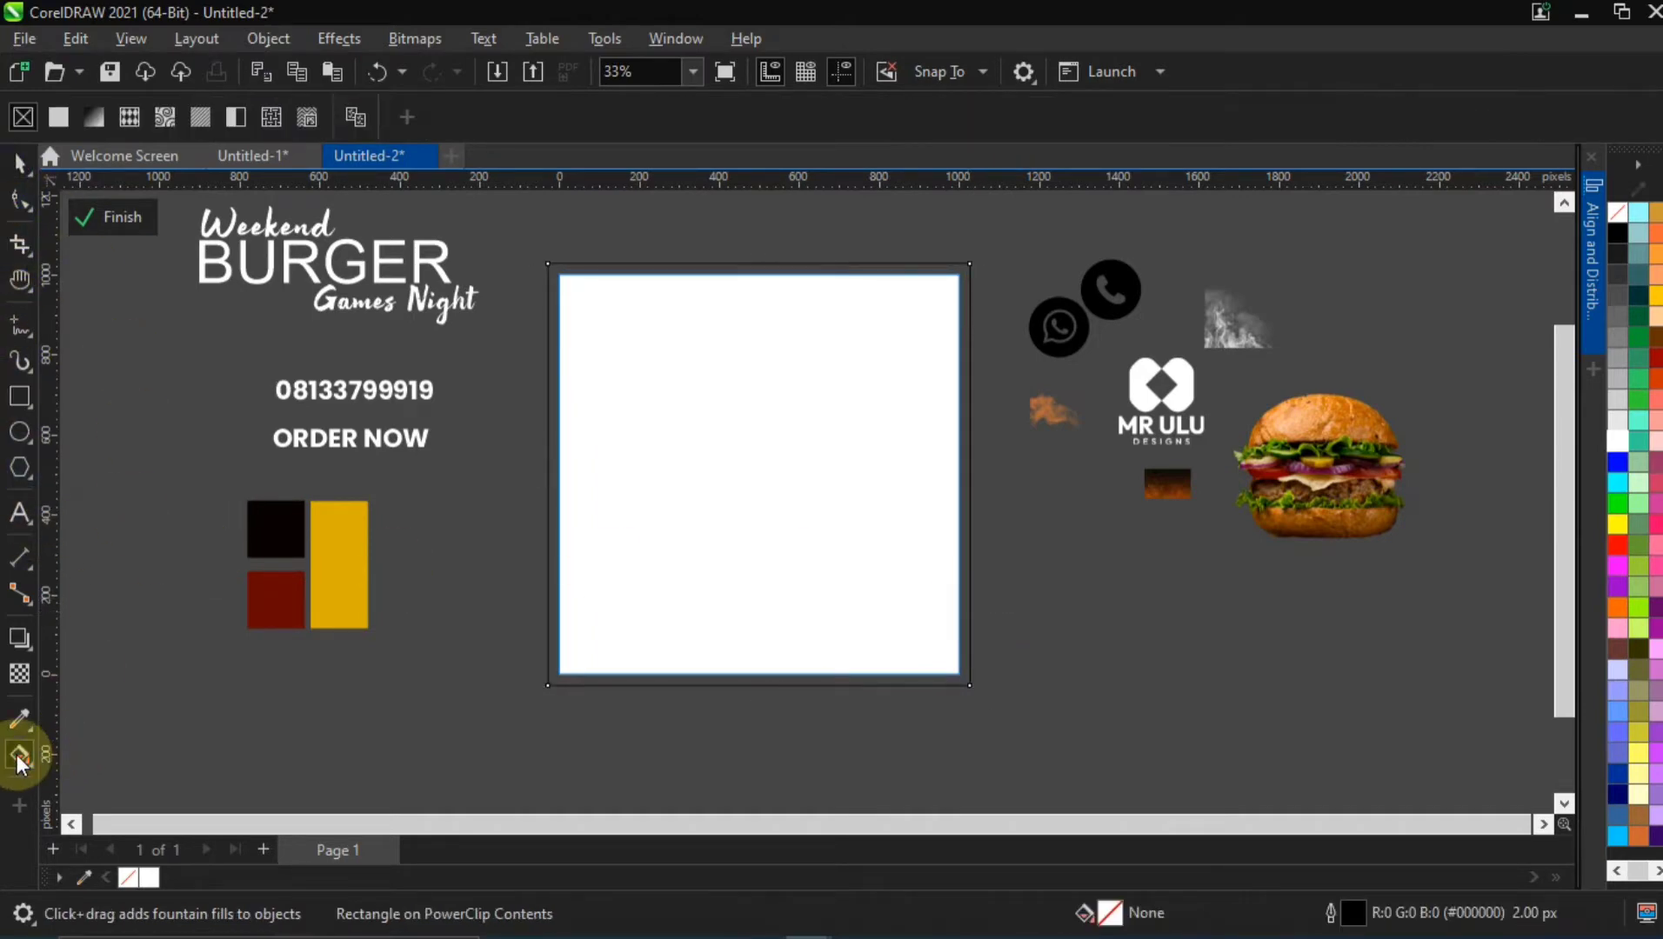
drag(781, 682, 761, 268)
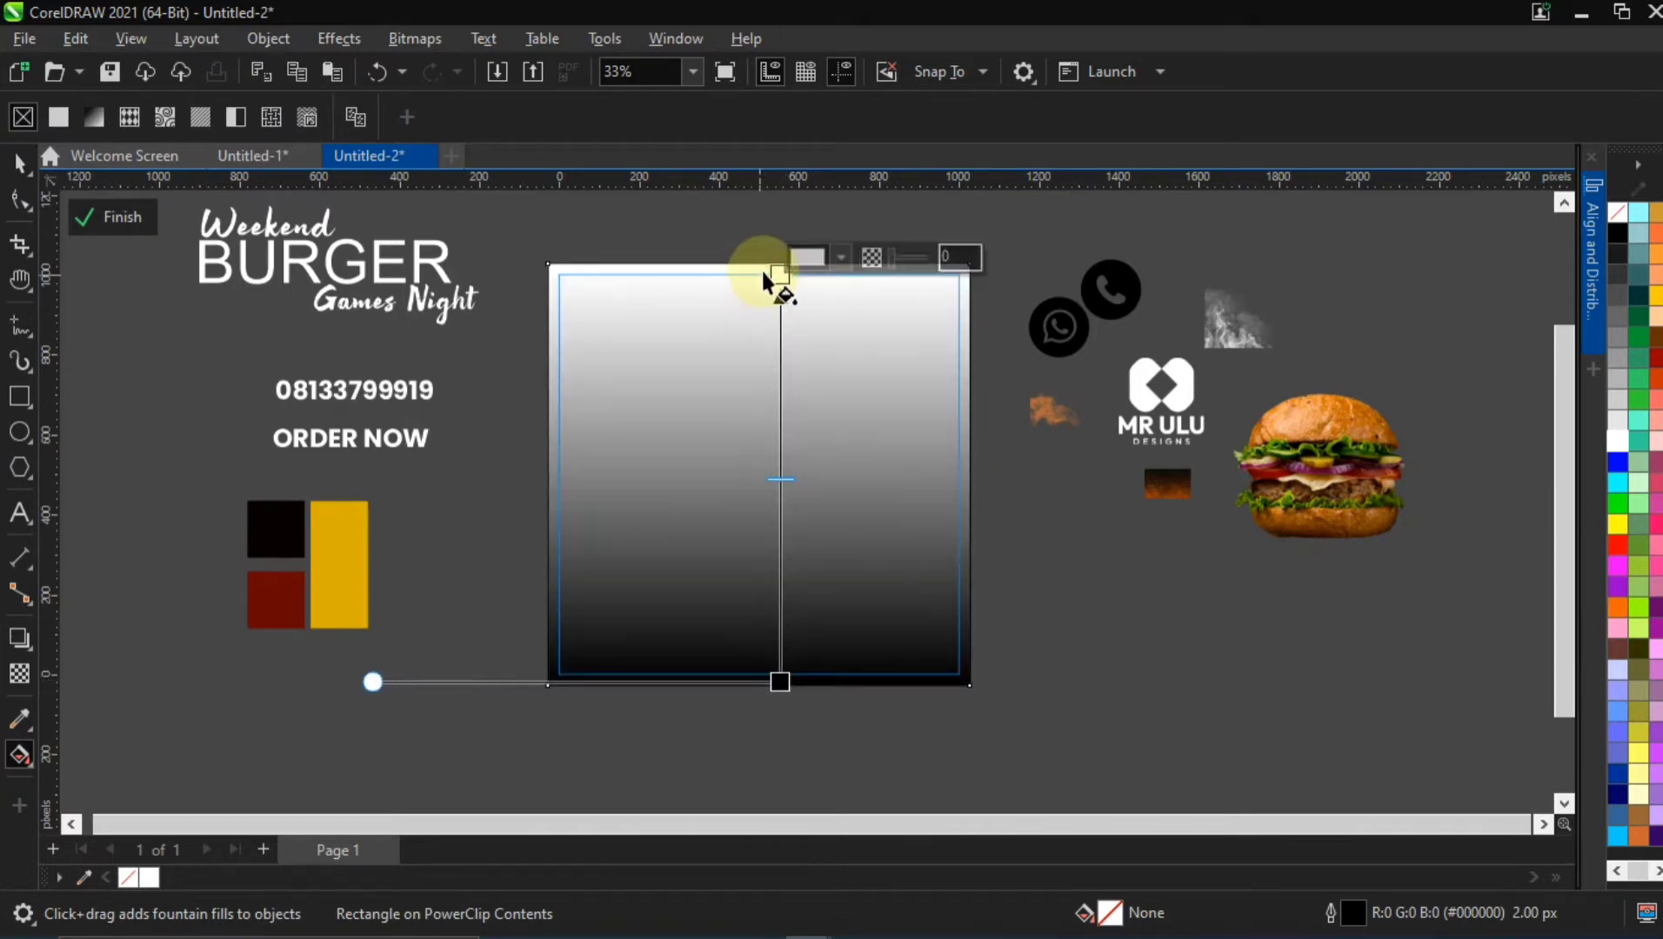
Set the upper node of the background gradient to black sampled from the black swatch
click(843, 255)
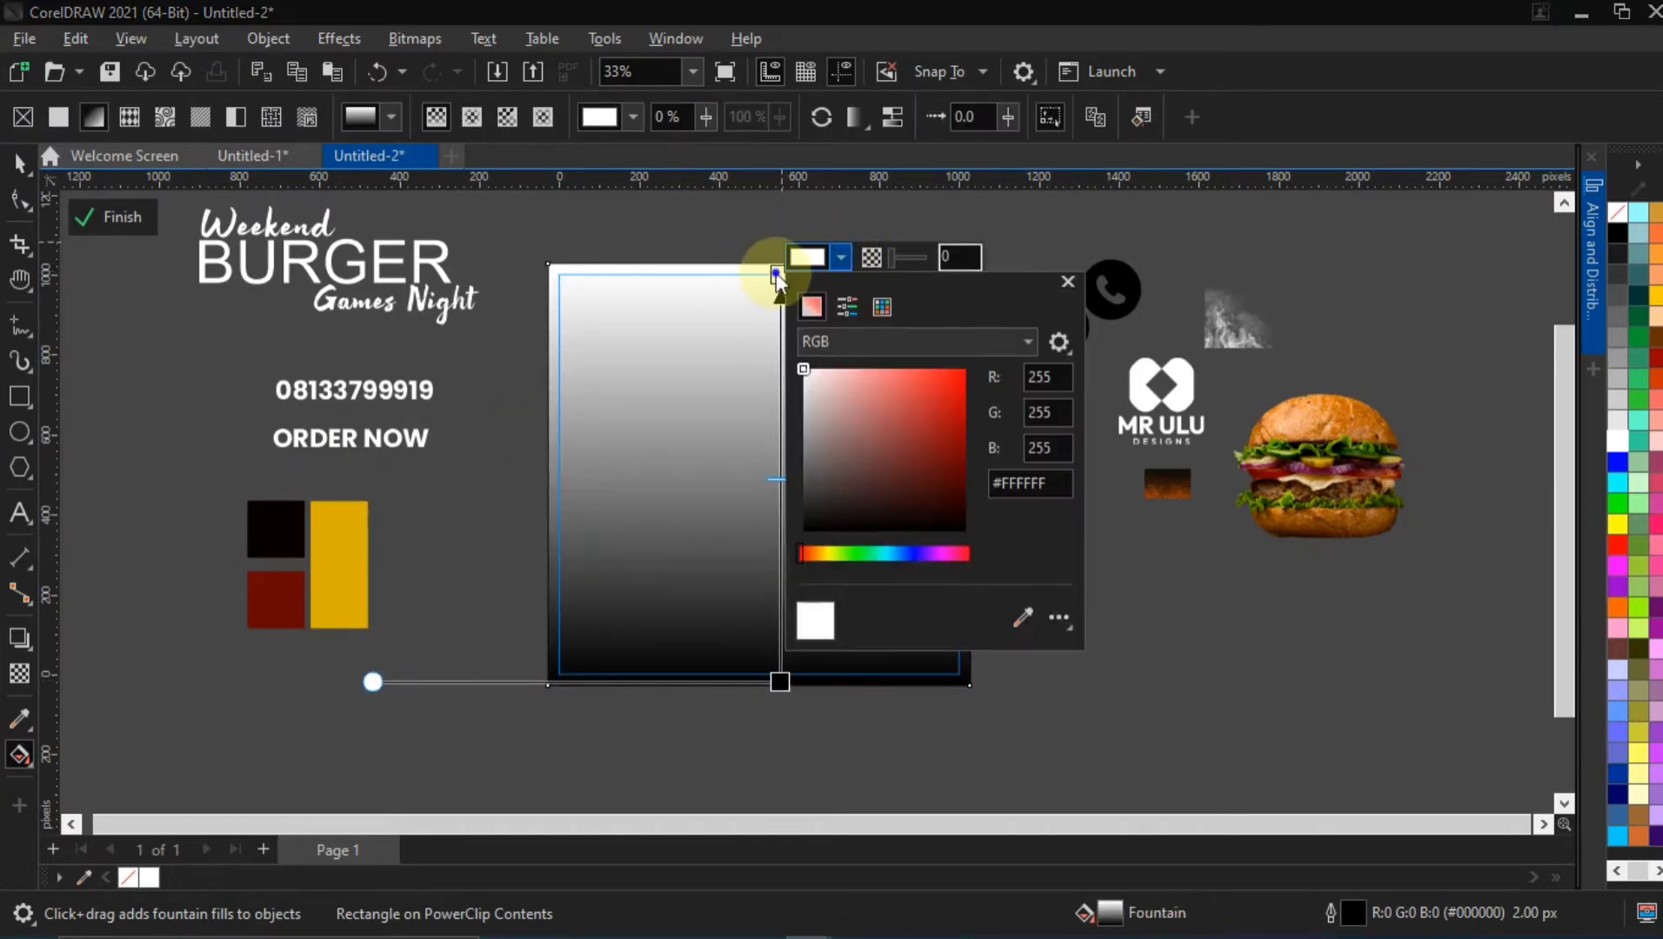
click(775, 273)
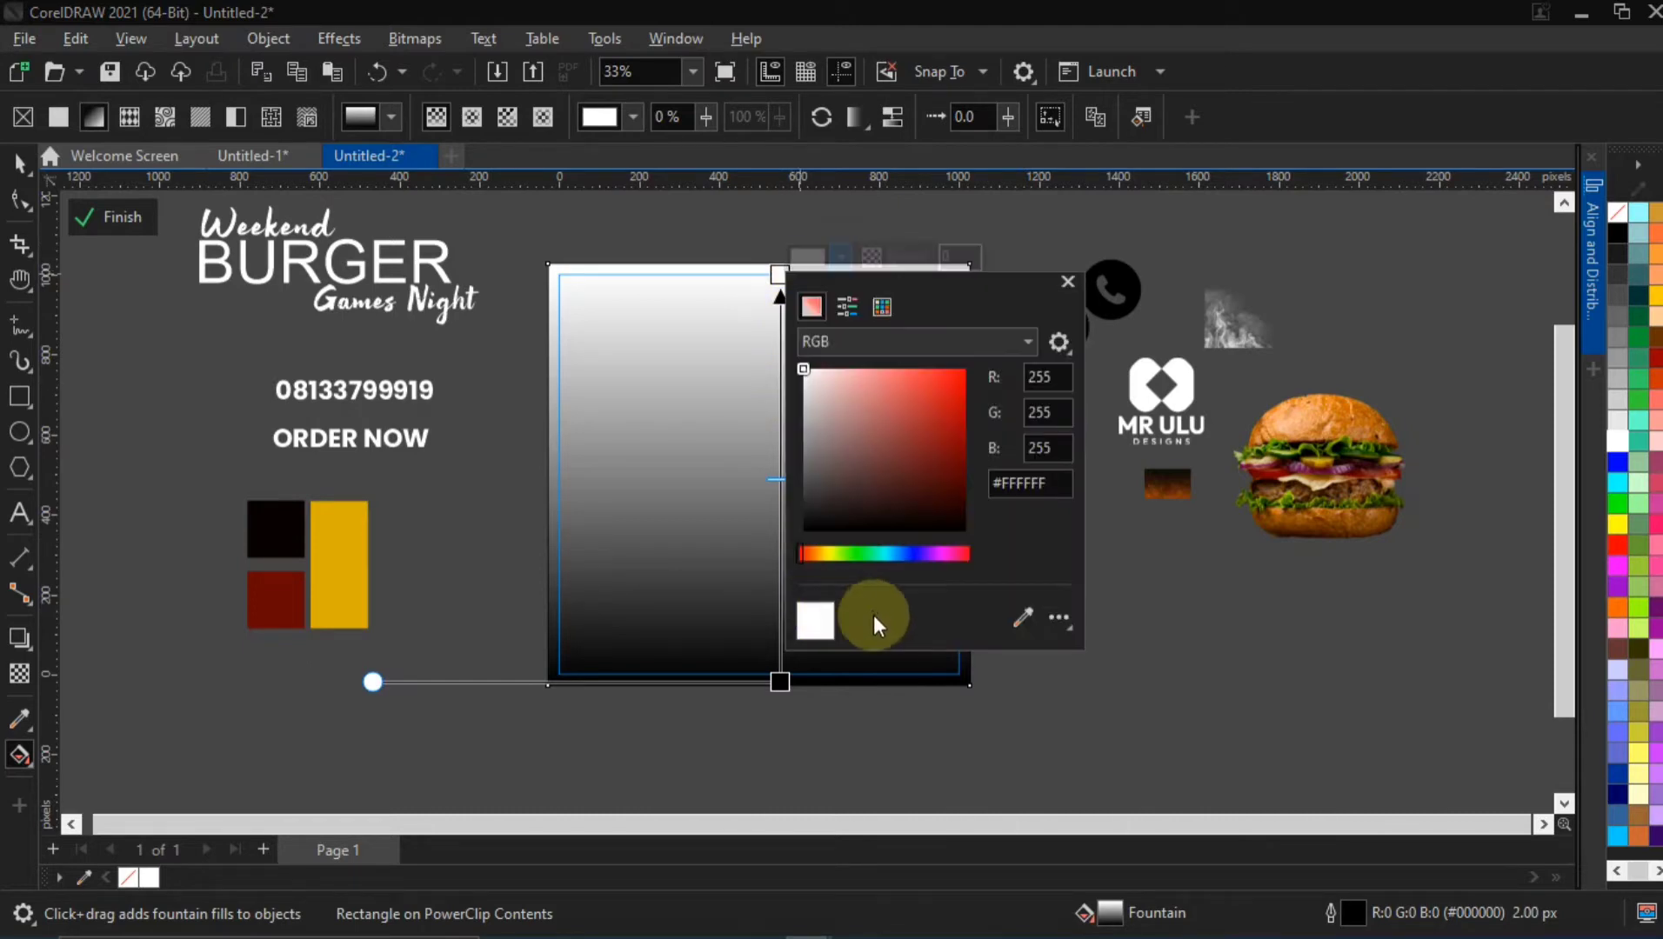
click(1026, 619)
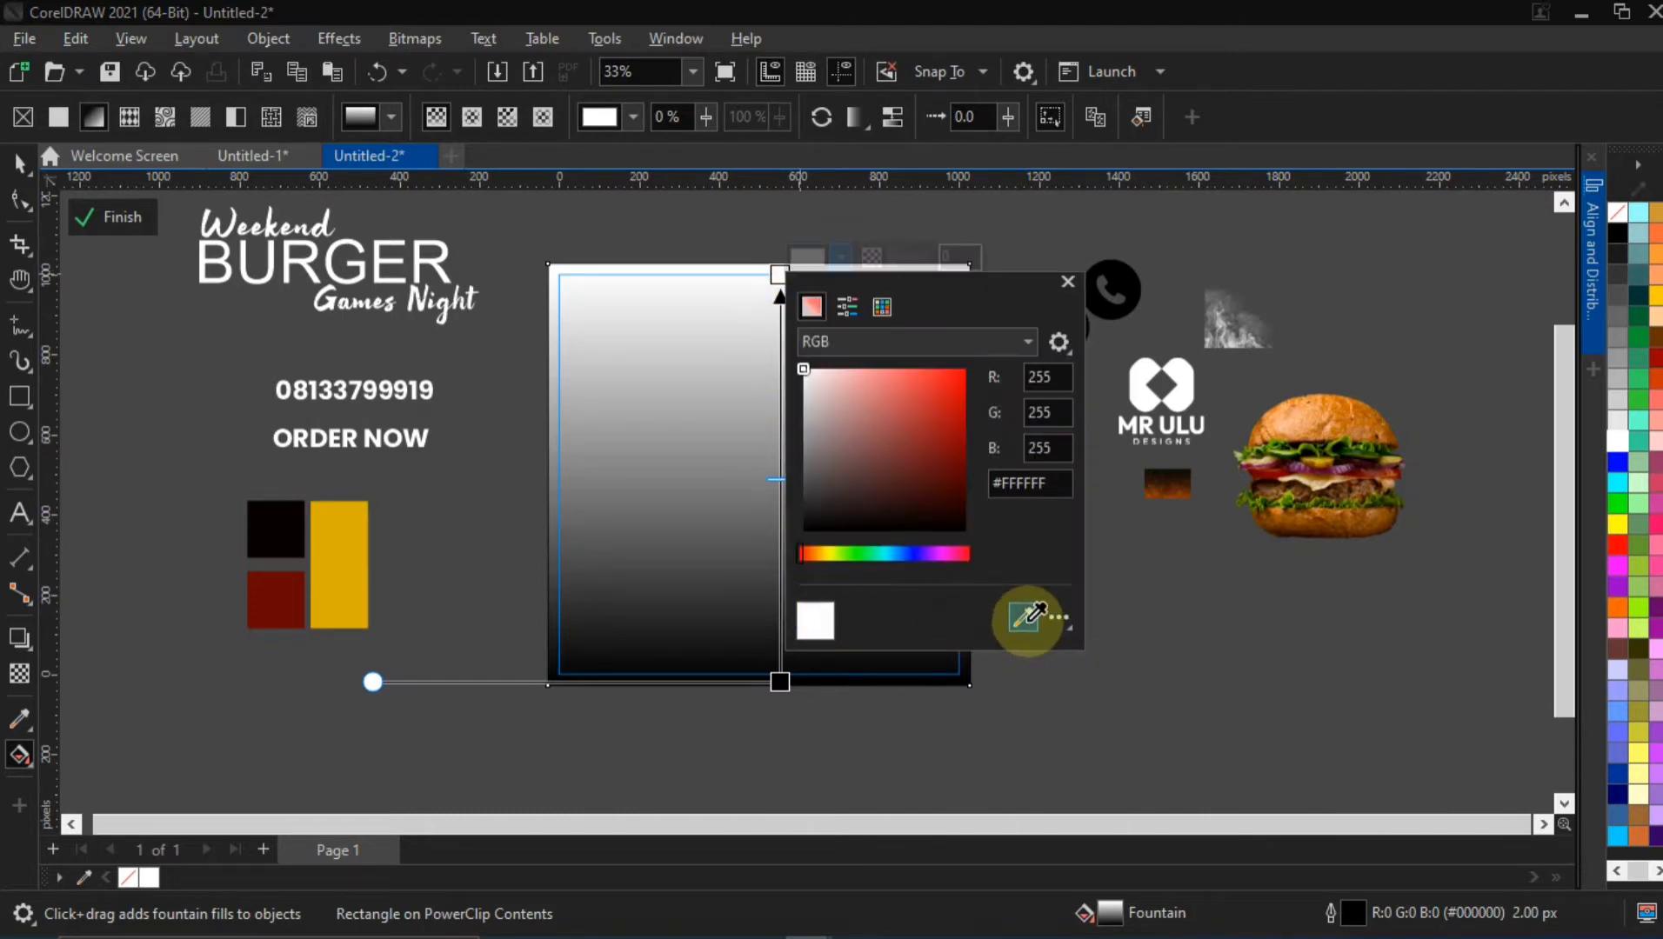
click(265, 526)
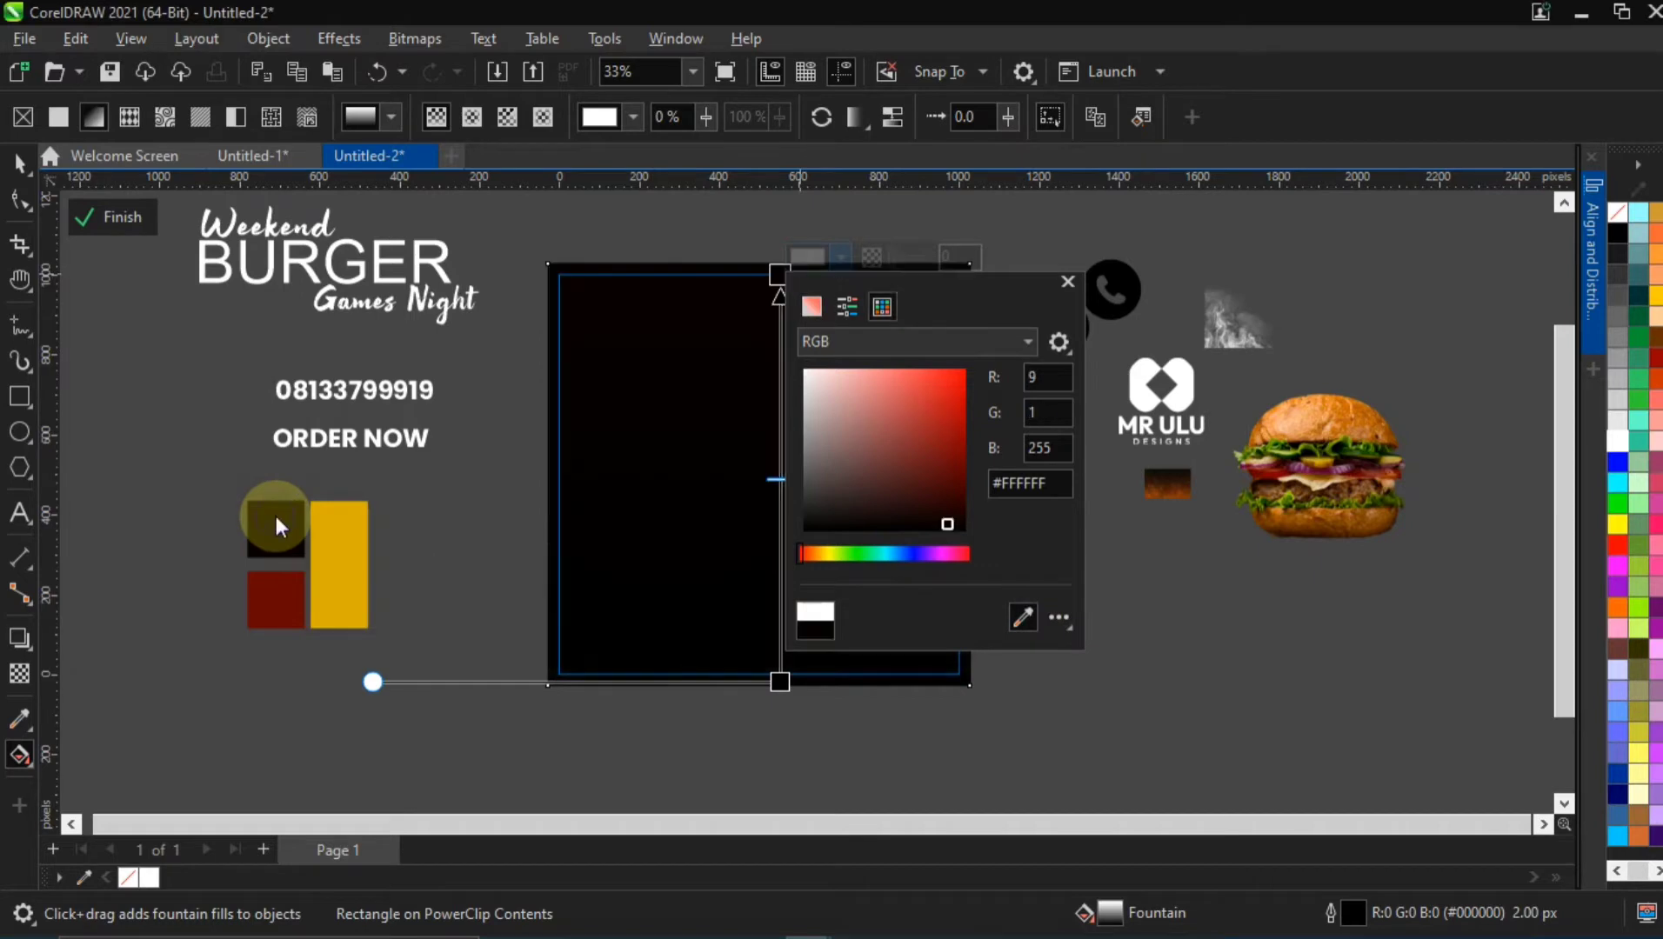
Set the lower node of the background gradient to dark red #670603 sampled from the red swatch
click(778, 680)
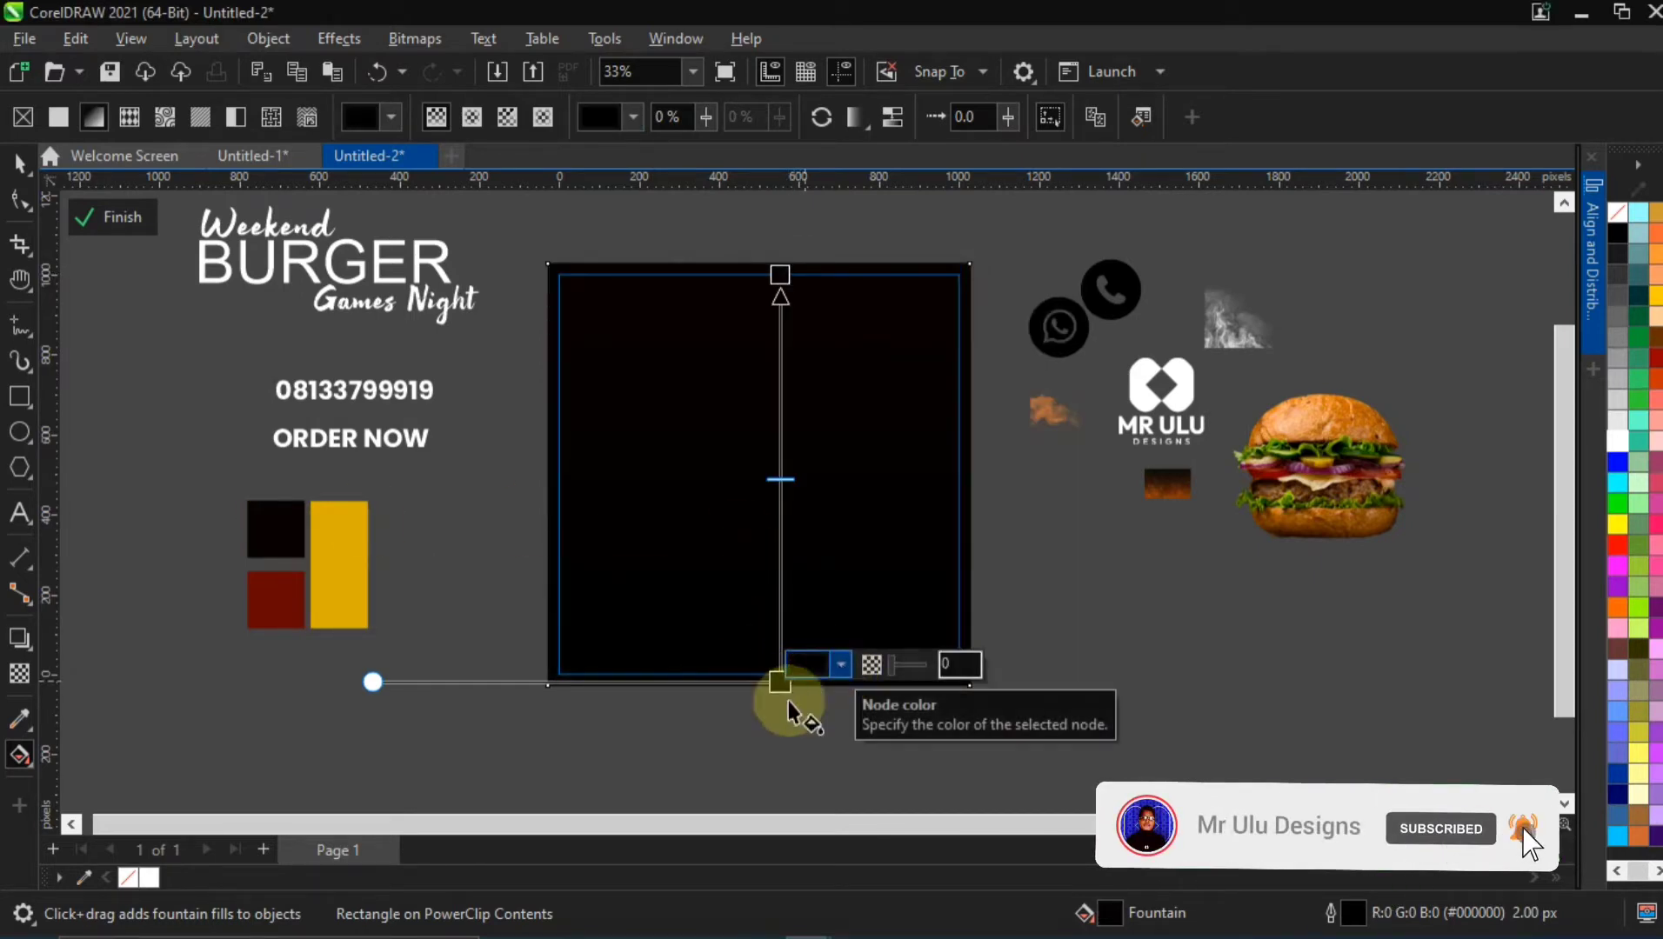
click(838, 666)
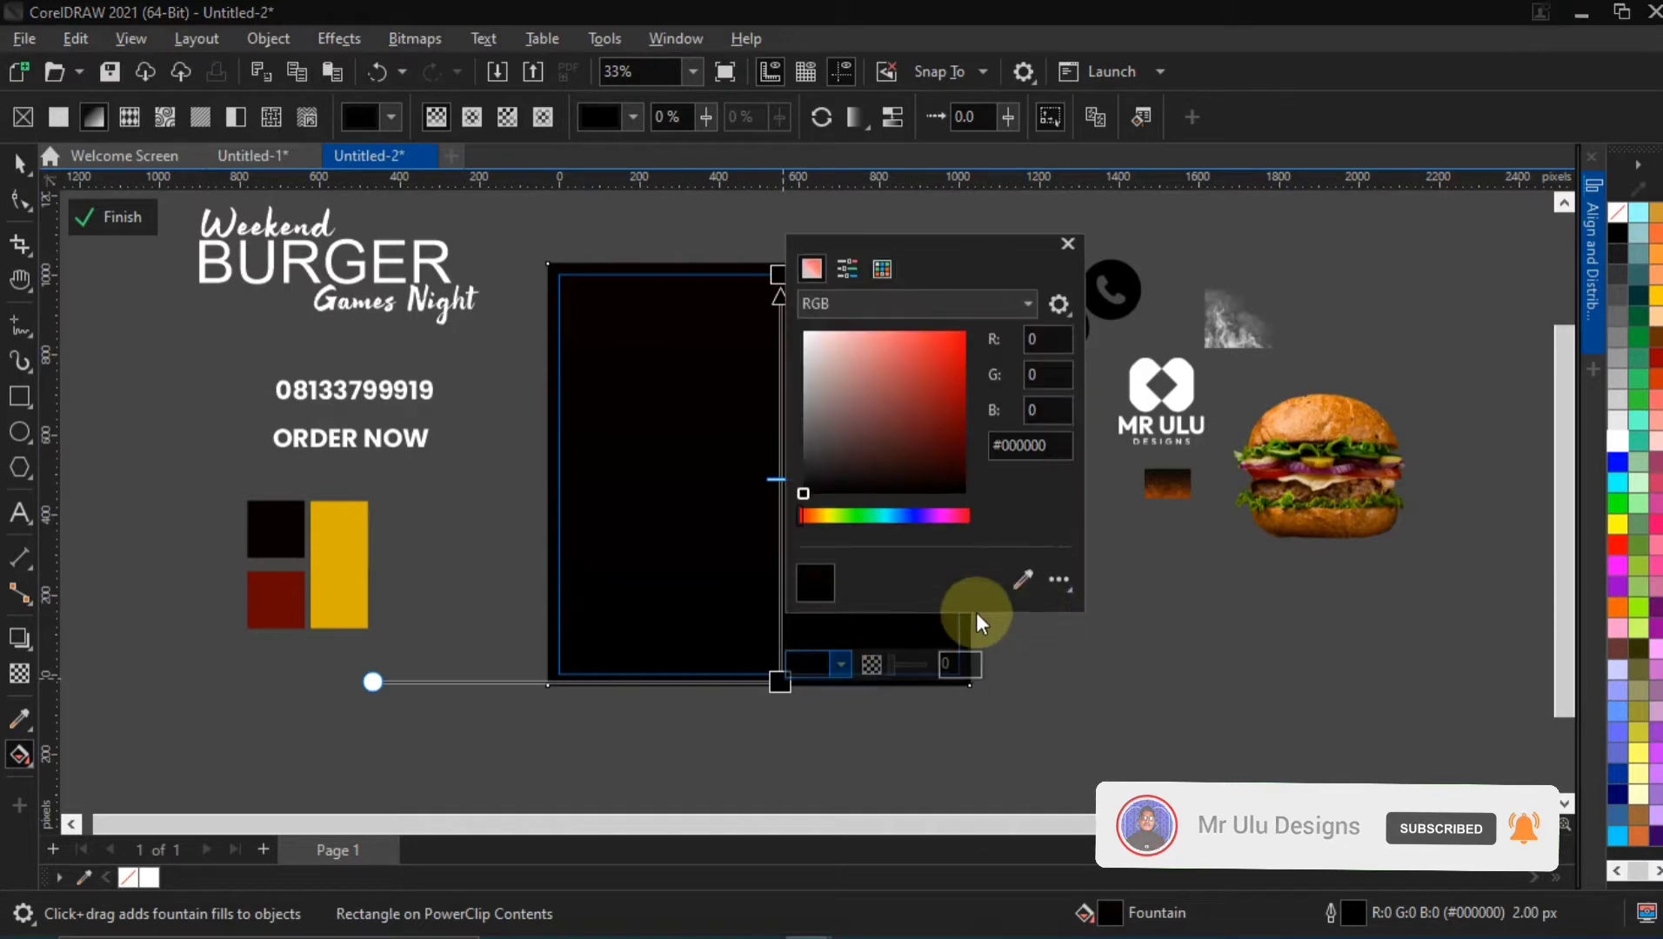
click(1025, 581)
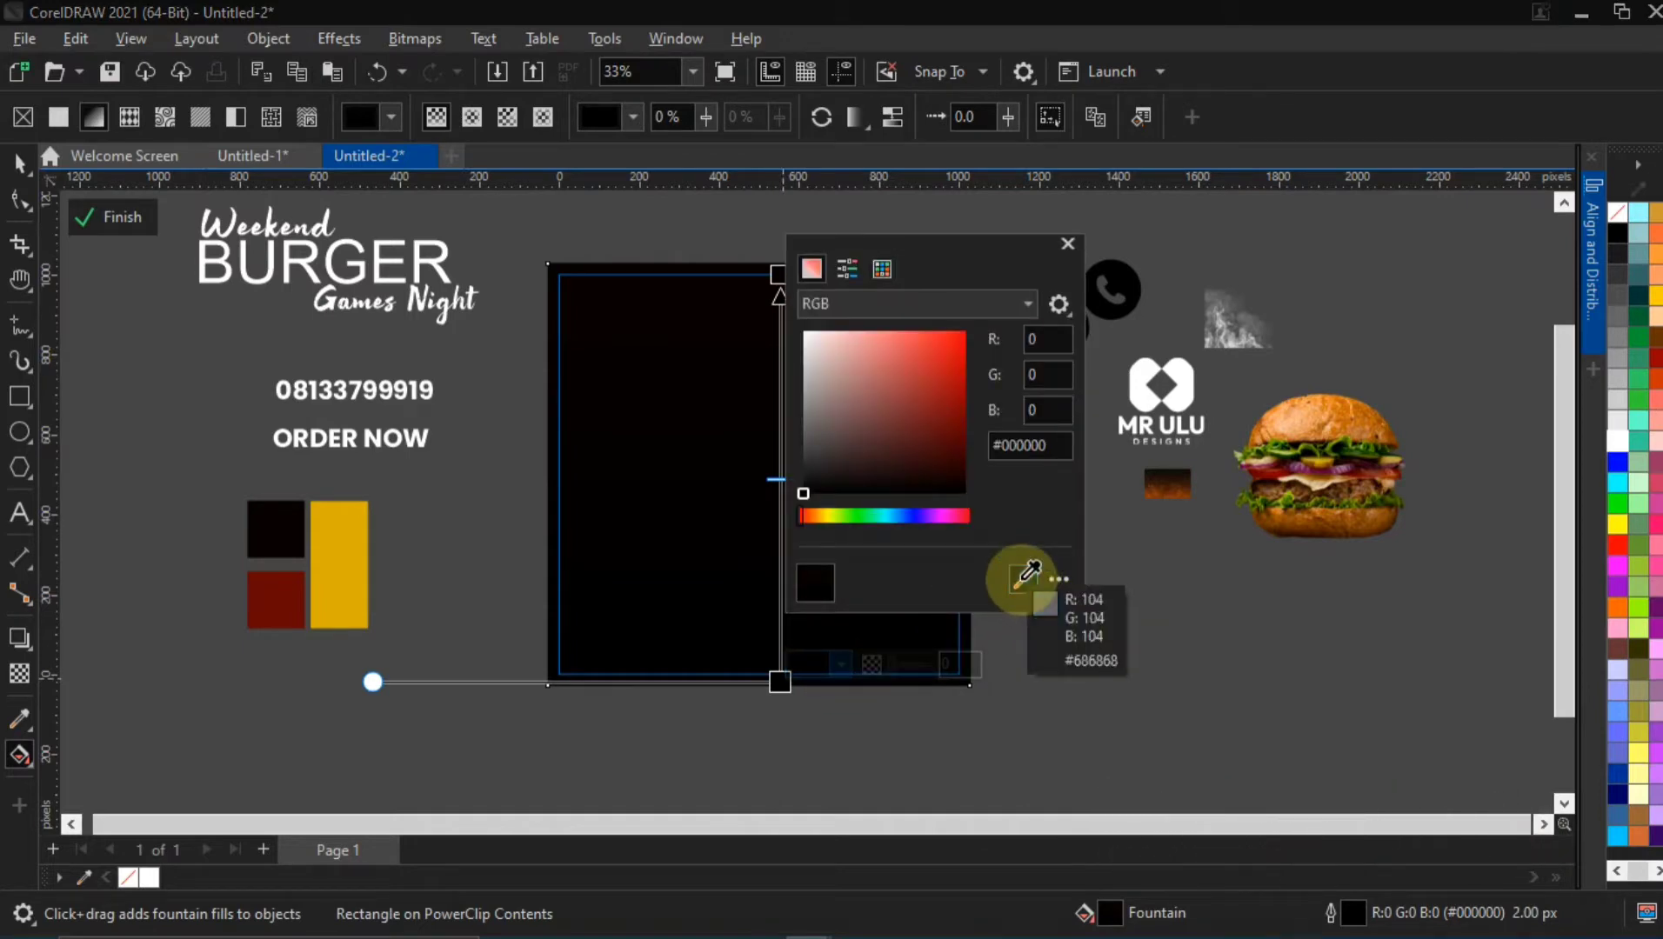
click(1021, 579)
click(1021, 579)
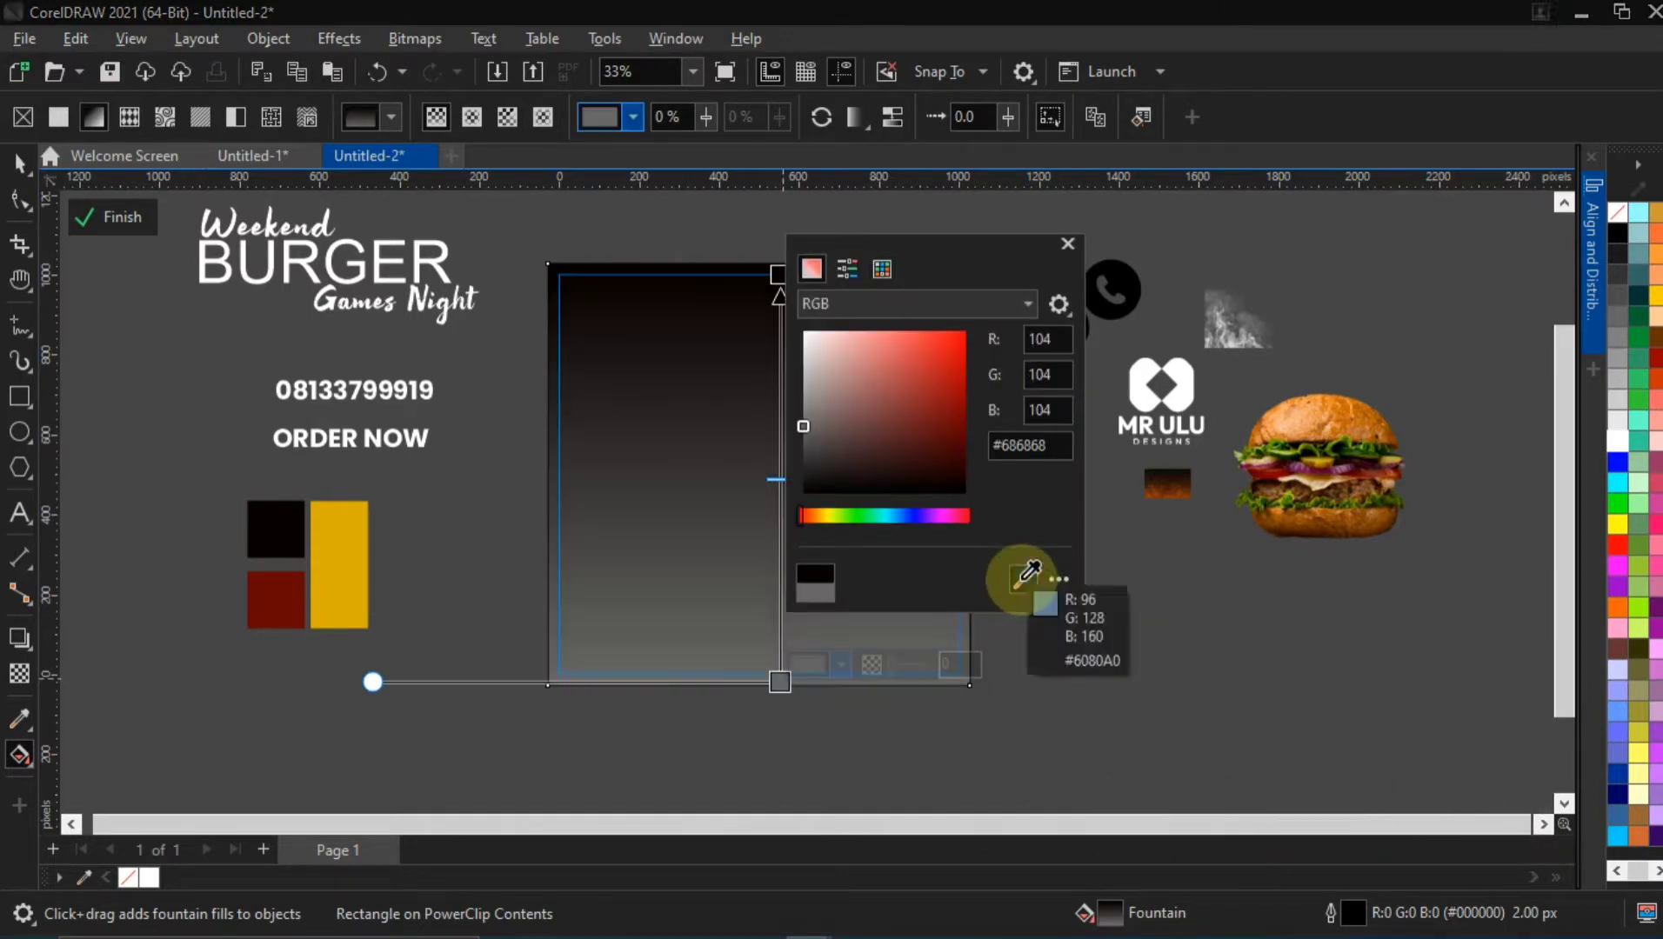
click(296, 600)
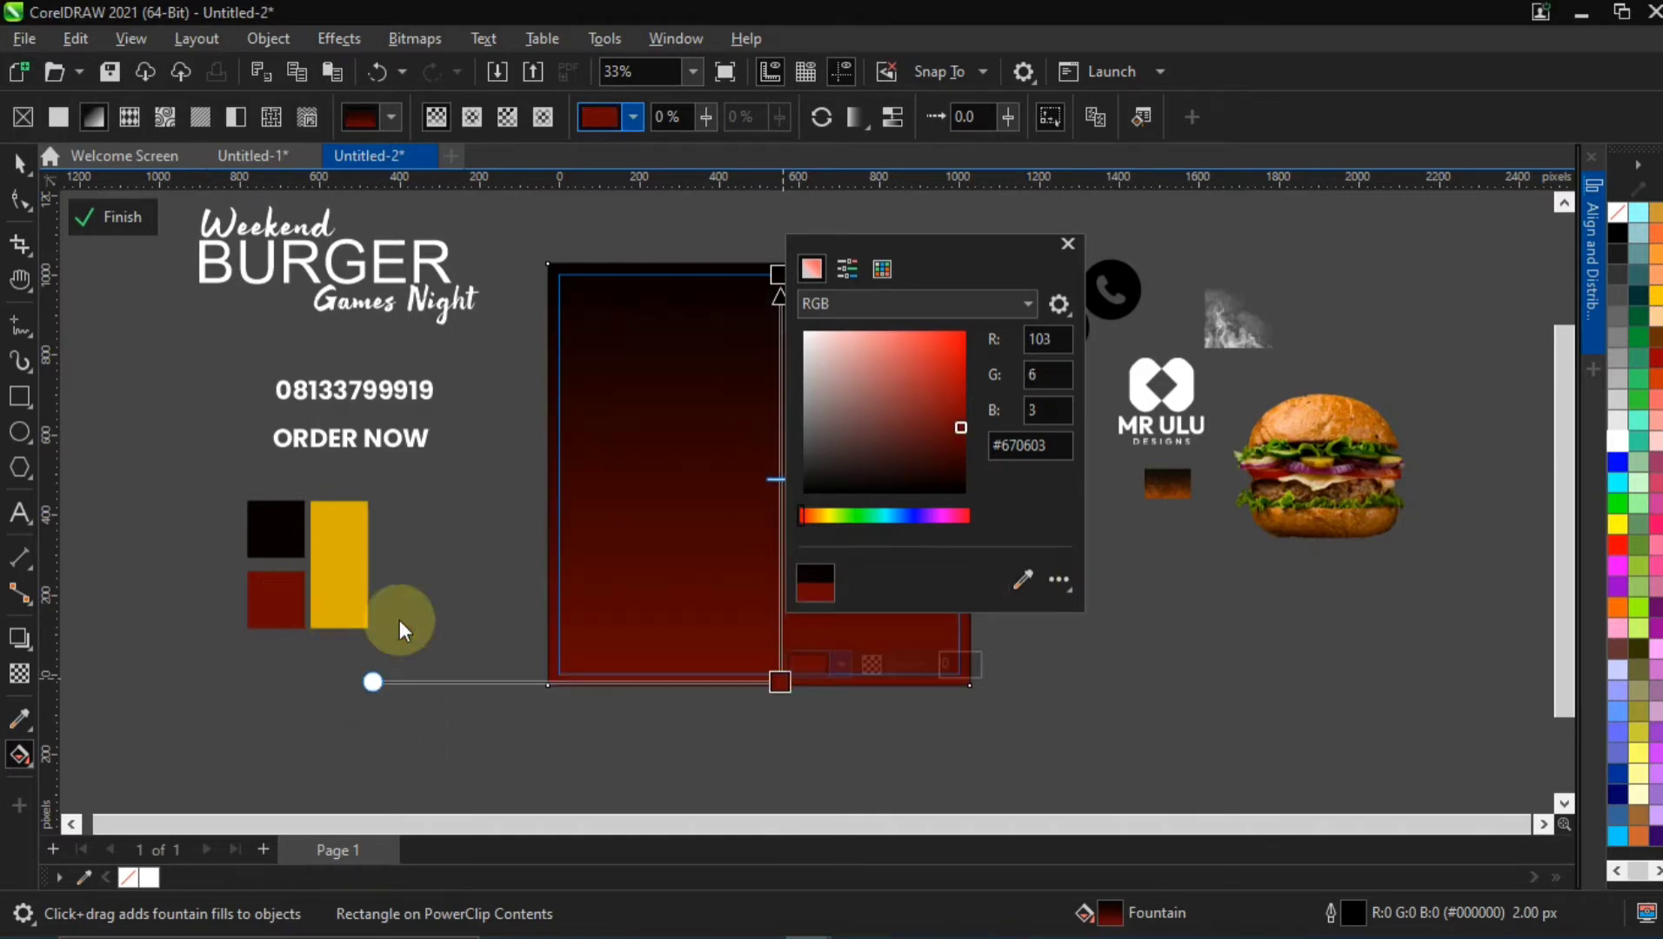
click(1064, 244)
click(33, 159)
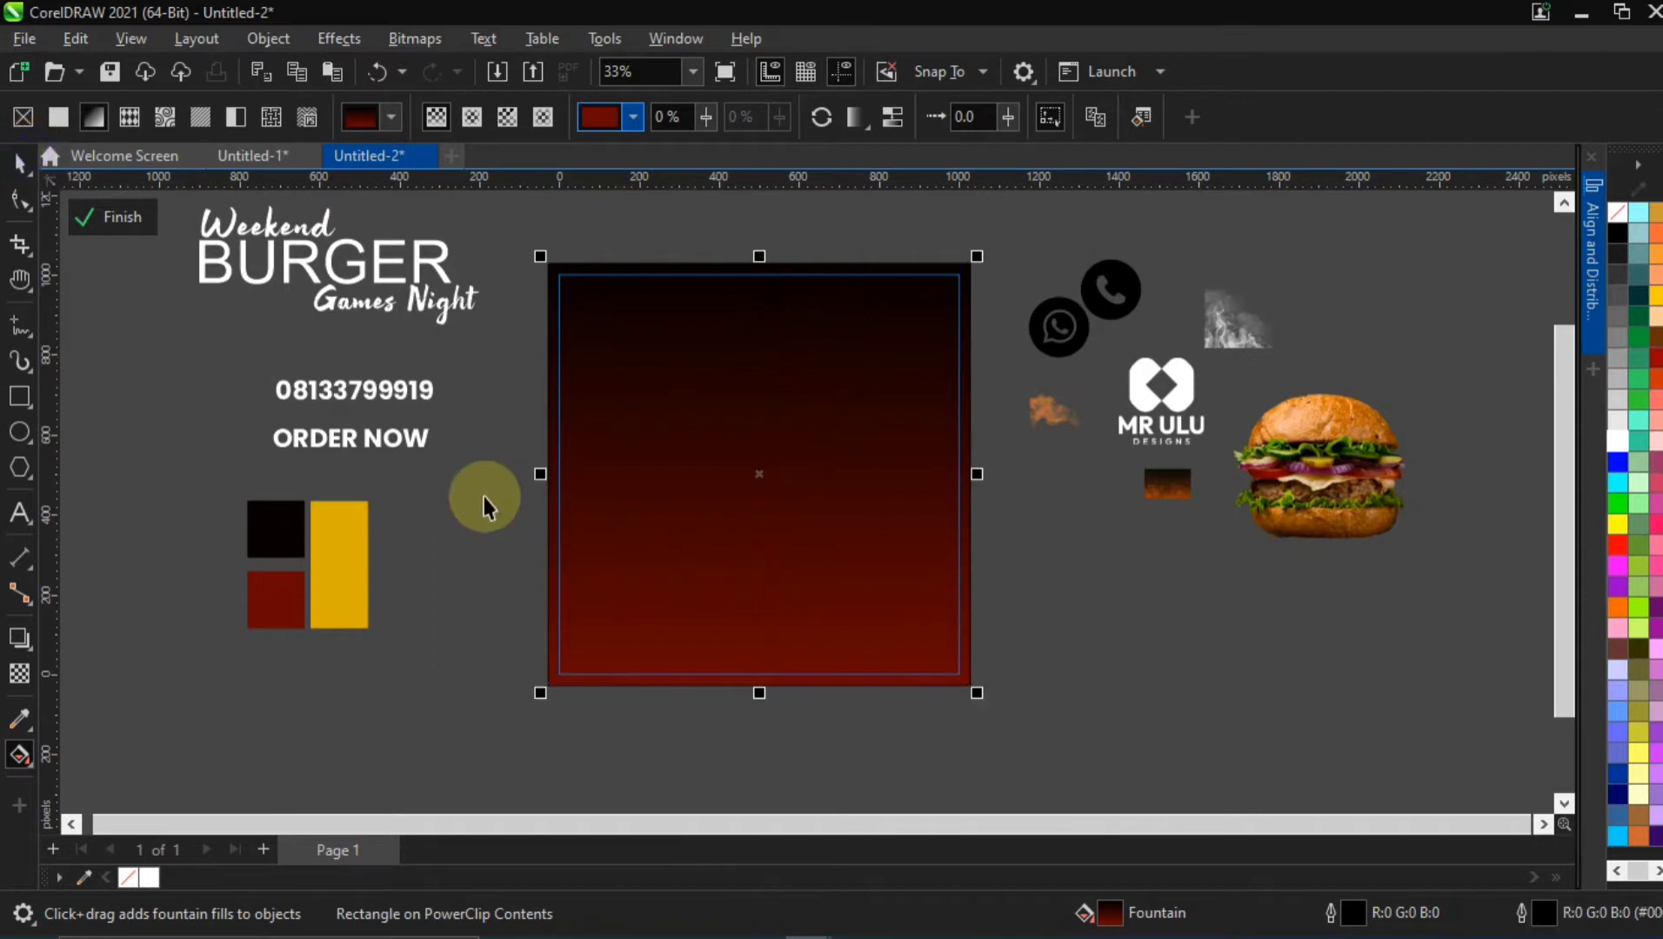
Shift the background gradient's midpoint down toward the red node and finish the fill editing
click(41, 741)
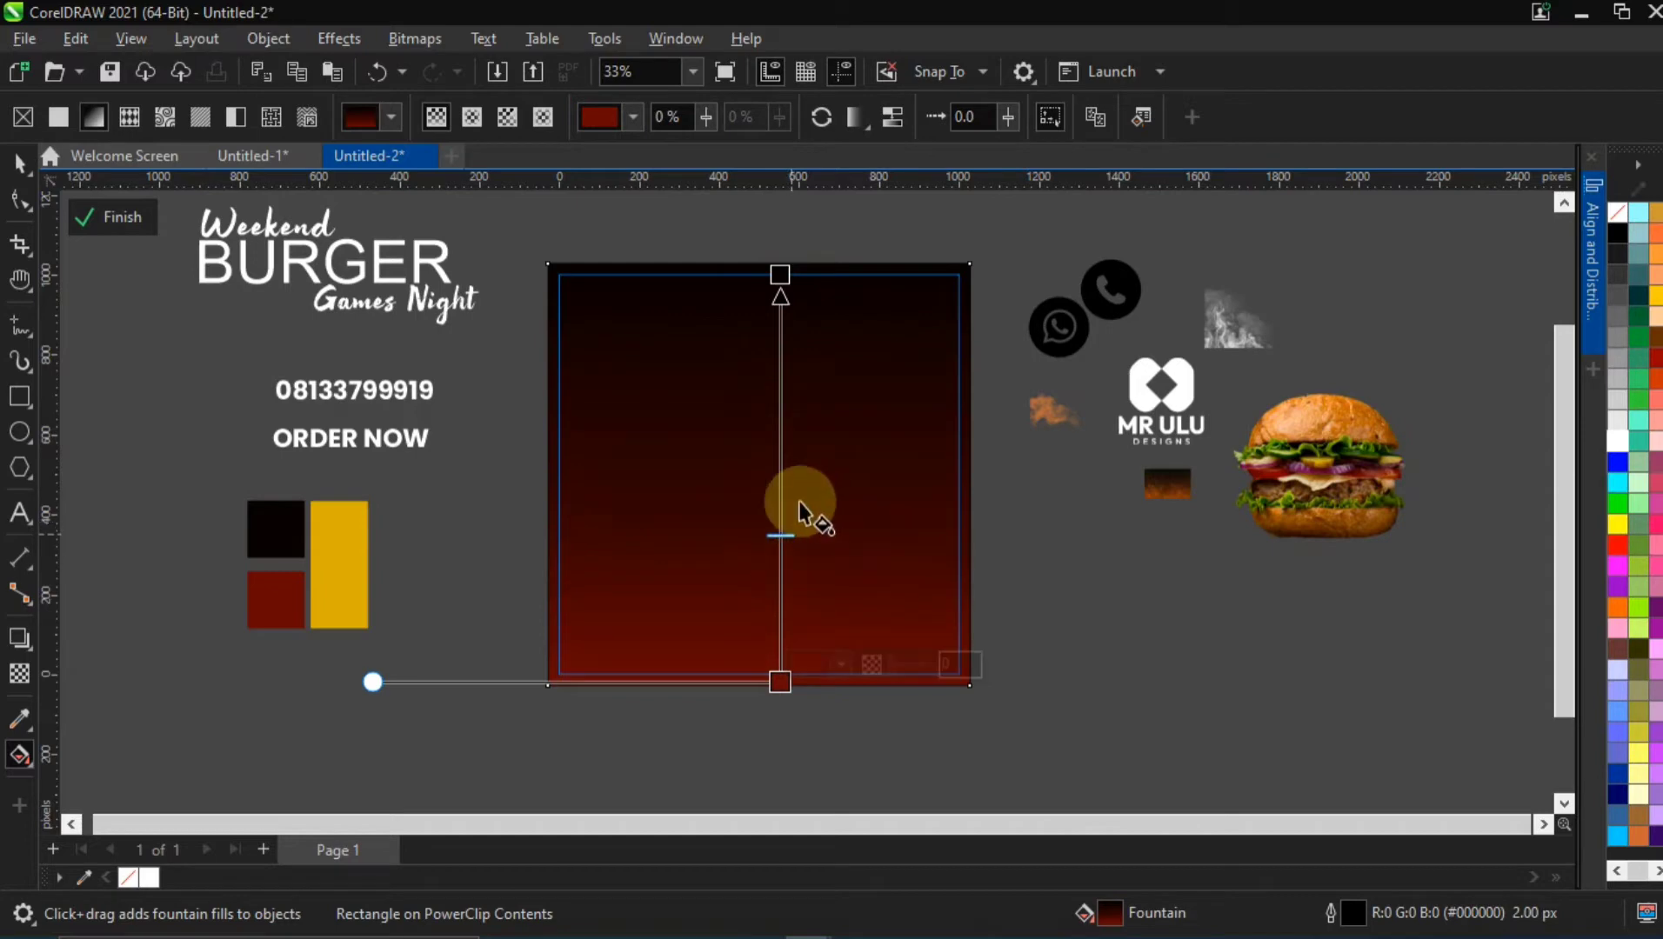
click(26, 159)
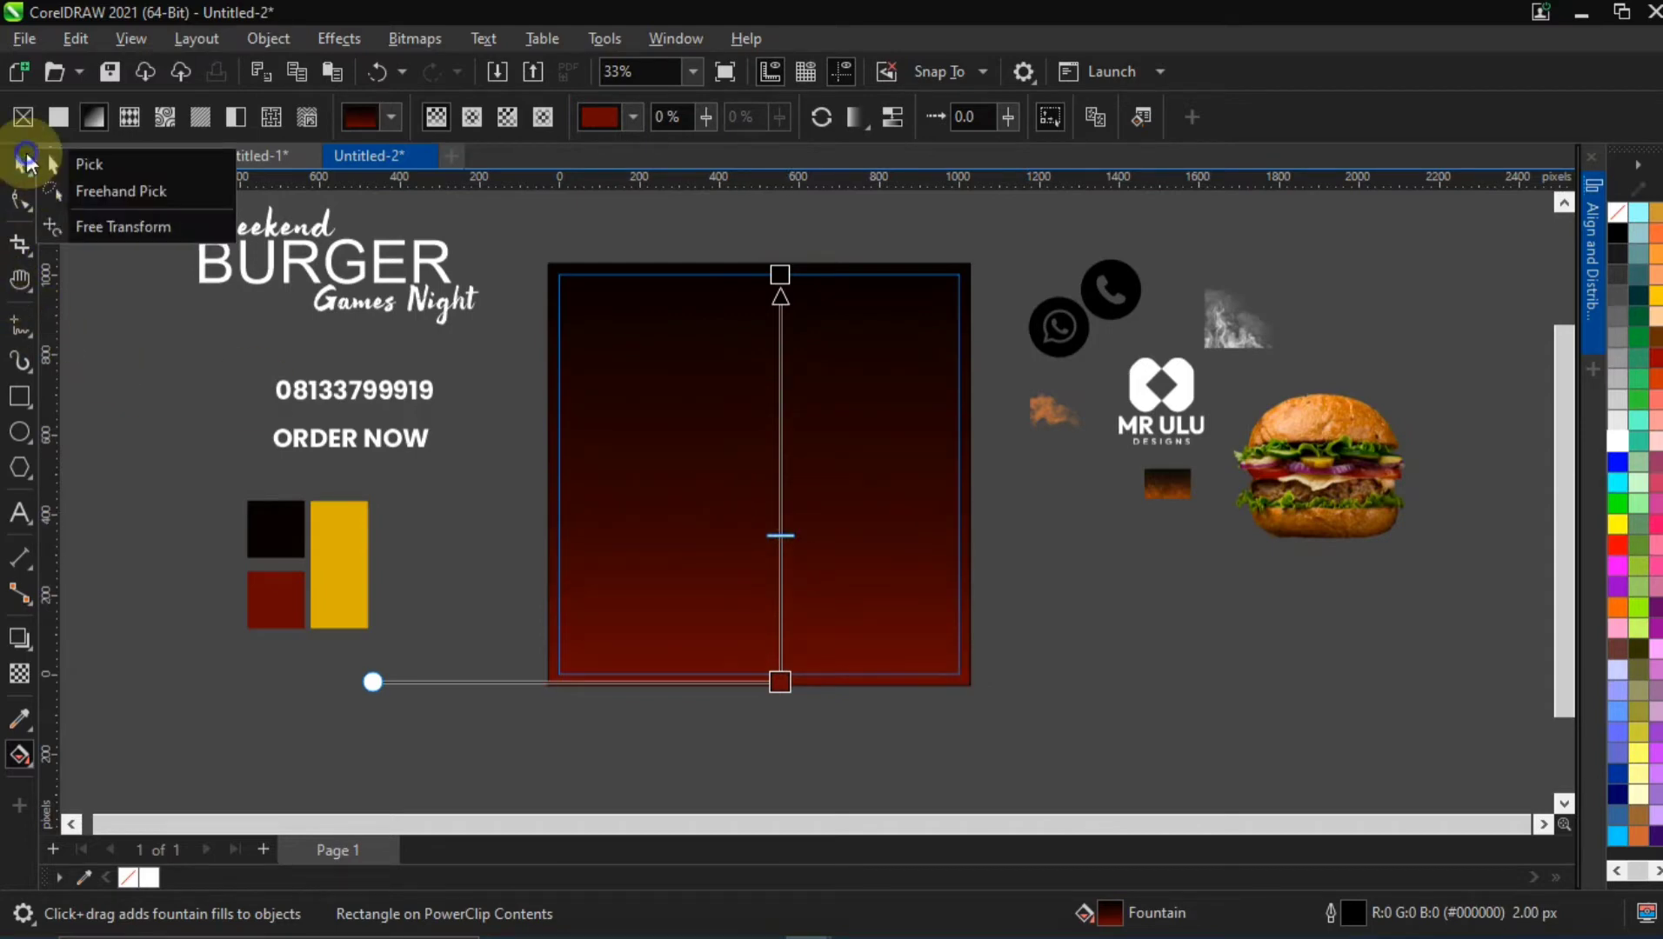
click(27, 159)
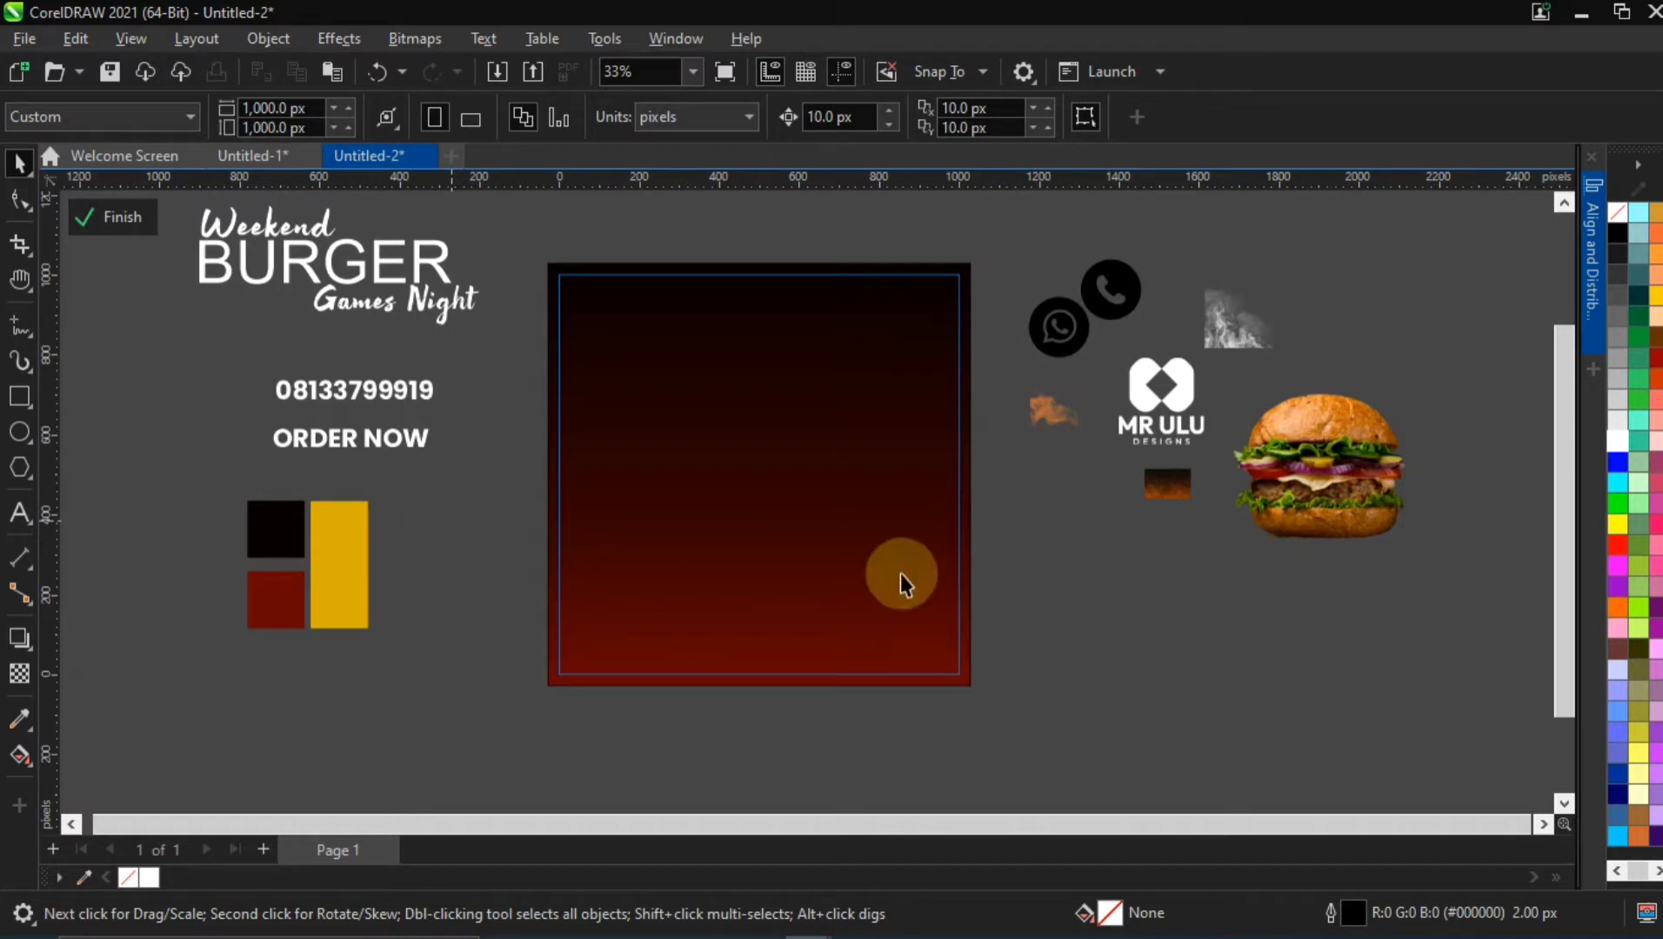
Enlarge the burger slightly below the logo, and enlarge the orange smoke to about 439 × 327 px beside it
drag(1330, 449, 1165, 578)
click(1058, 411)
drag(1090, 438, 1350, 494)
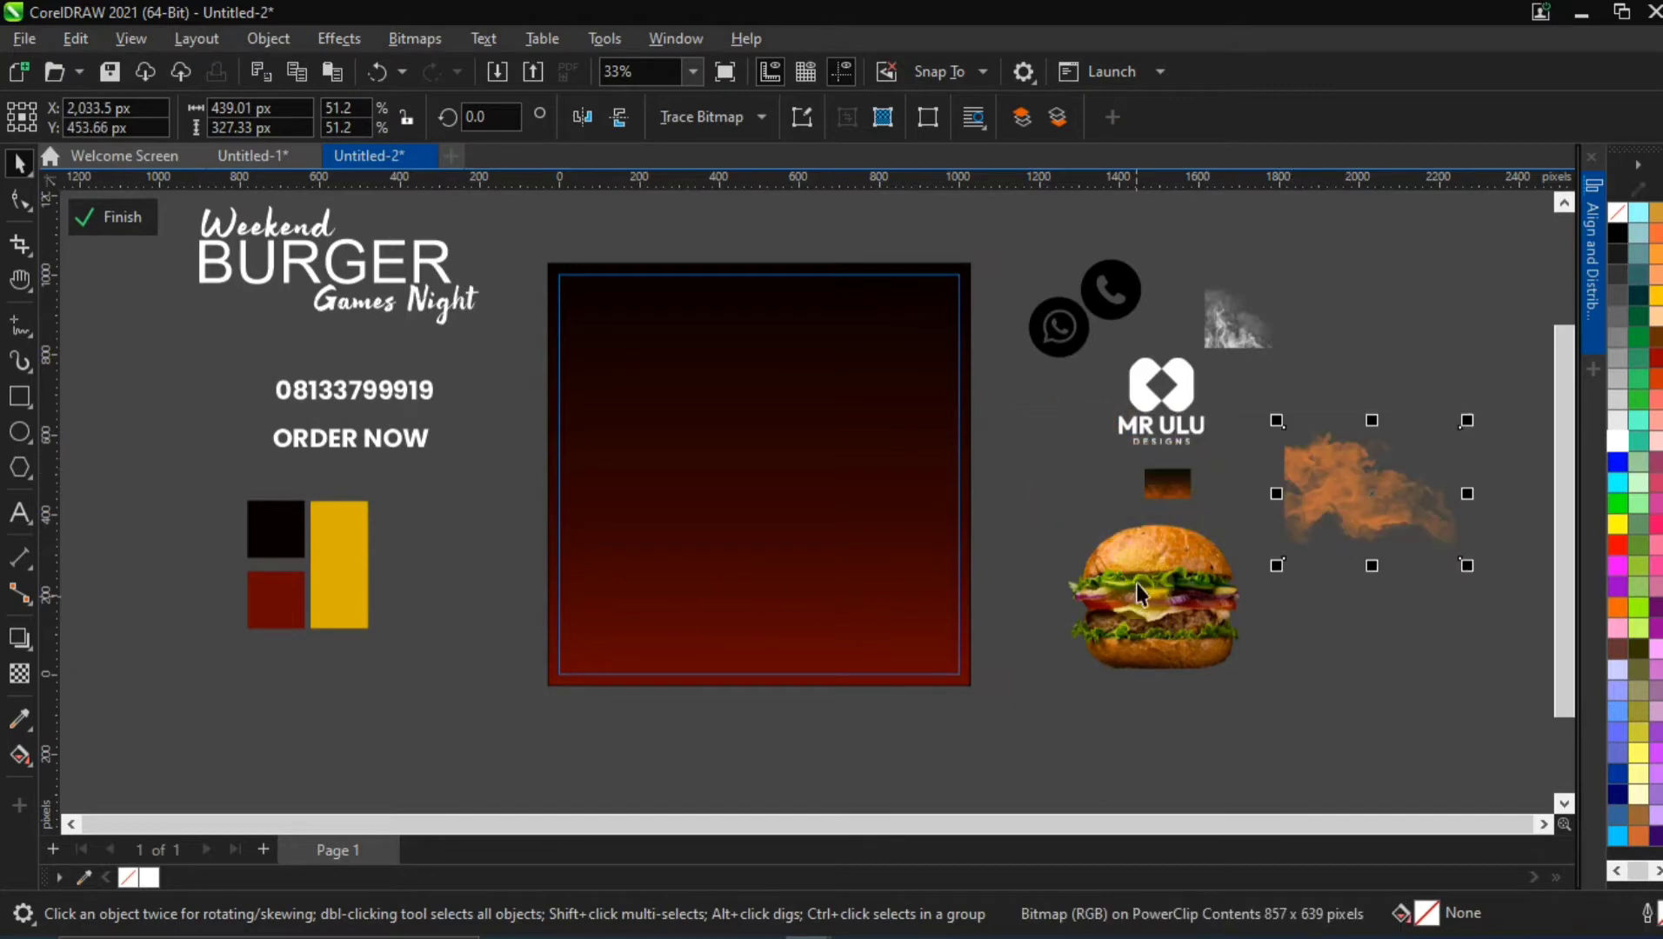
click(1141, 584)
drag(1249, 671, 1272, 690)
drag(1195, 642, 1279, 603)
mouse_move(1307, 486)
mouse_down()
mouse_move(1336, 476)
mouse_move(1358, 496)
mouse_move(1321, 486)
mouse_up()
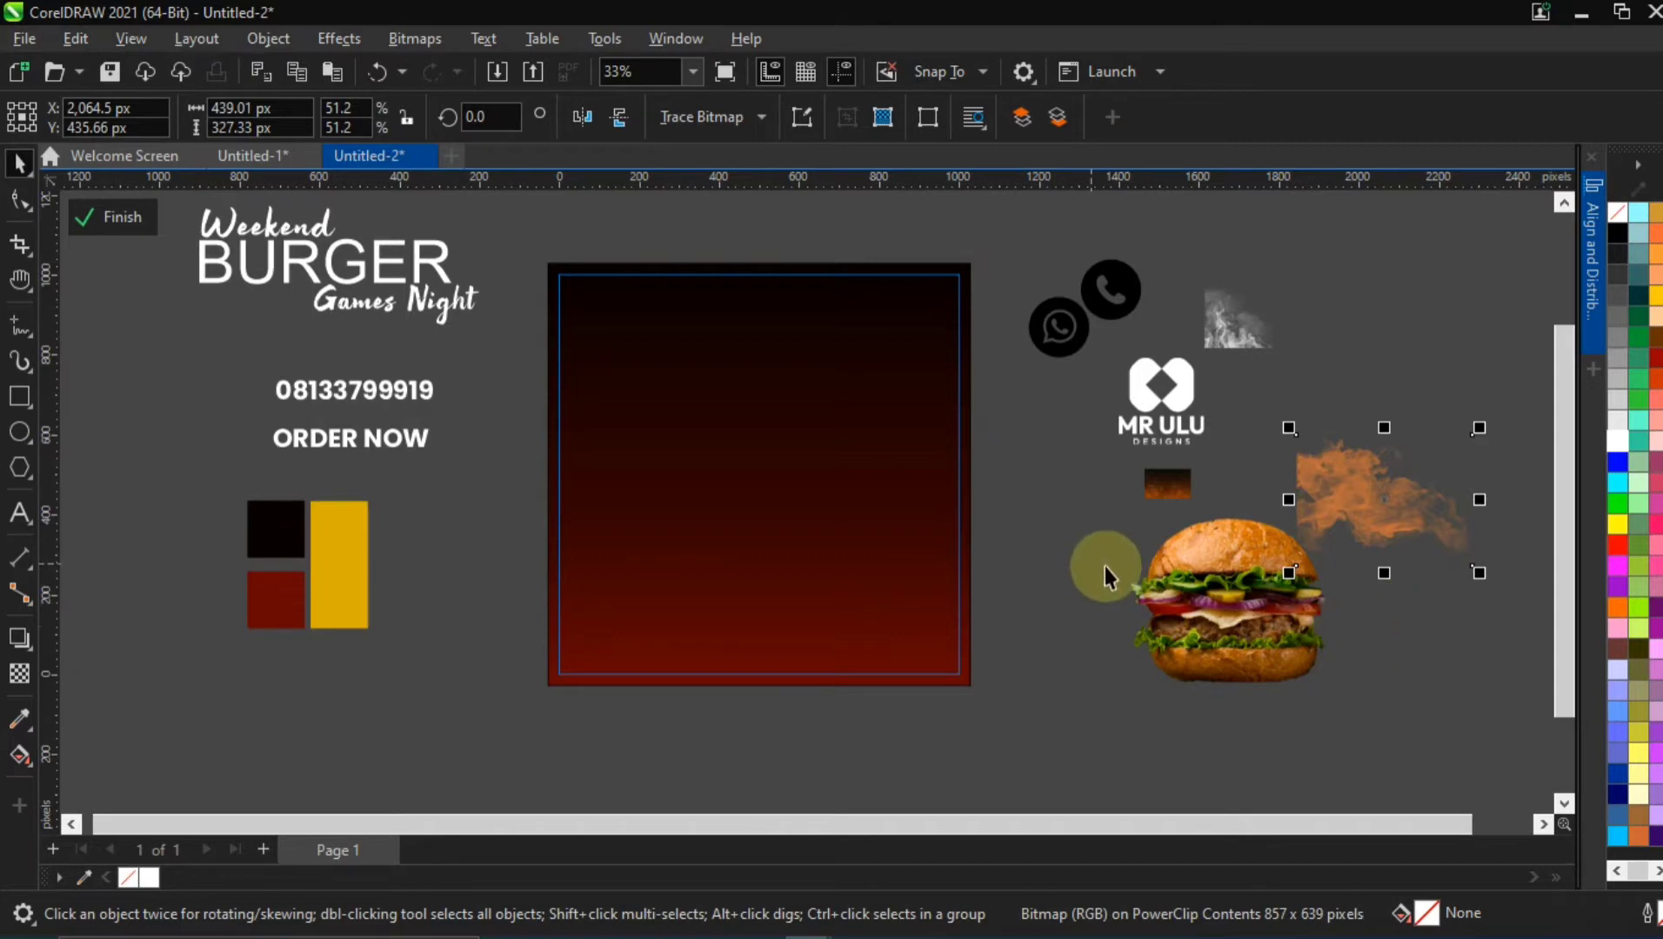
Enlarge the embers image to about 313 × 203 px beside the logo and shift the orange smoke to the burger's right
drag(1198, 551, 1181, 476)
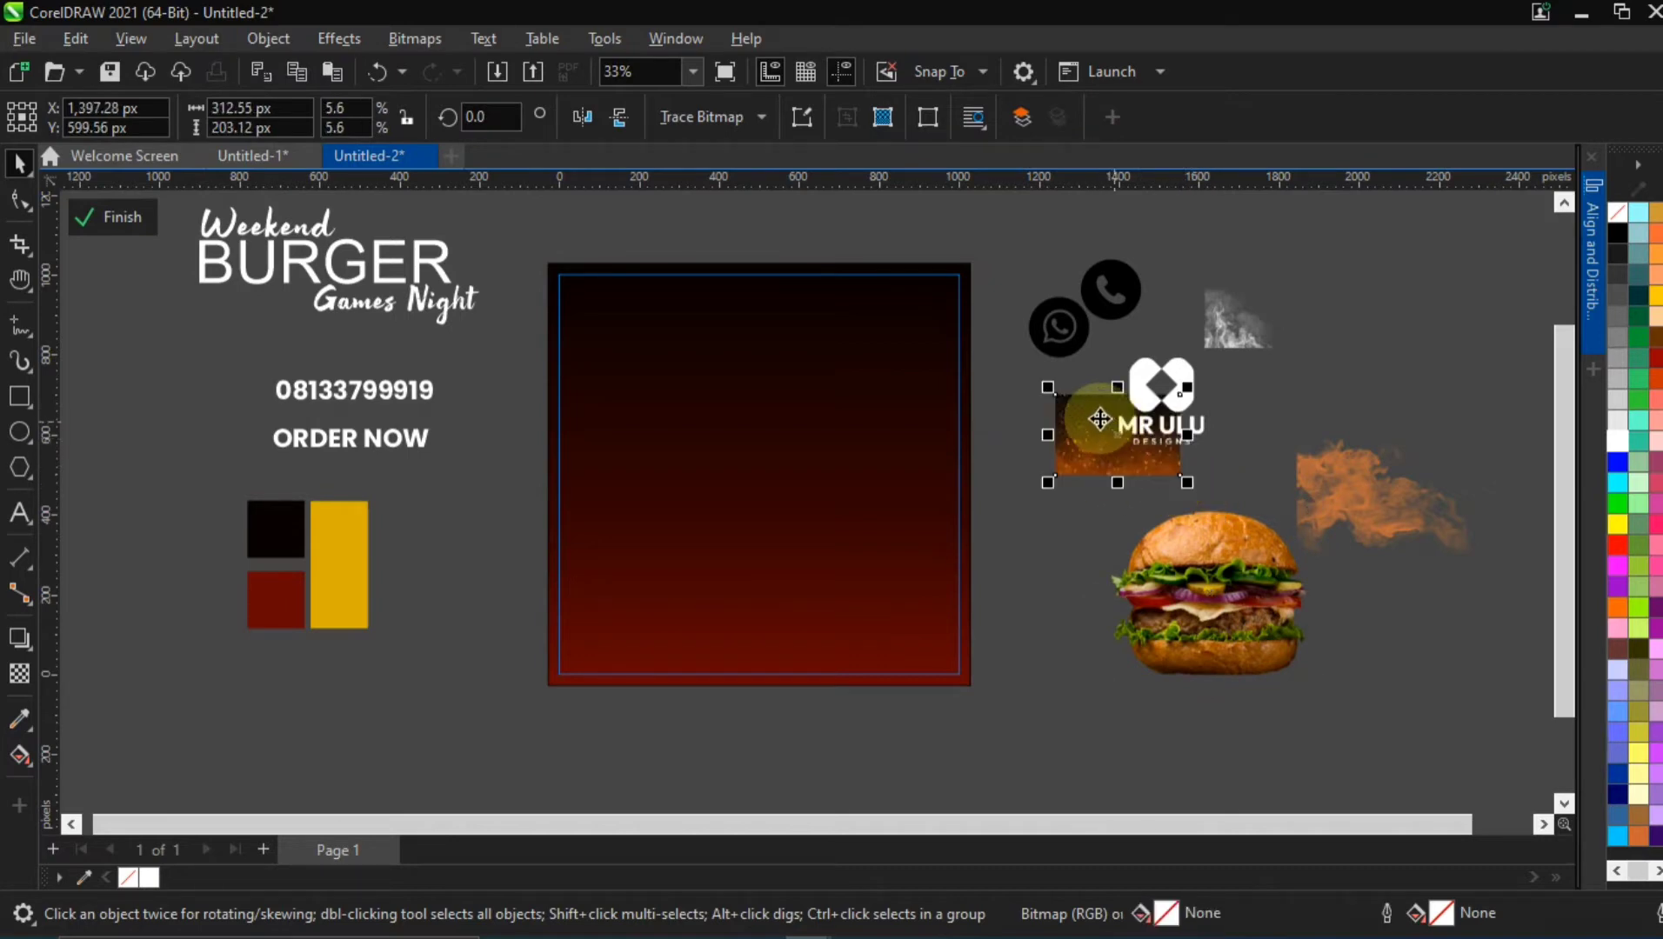
drag(1099, 417, 1268, 381)
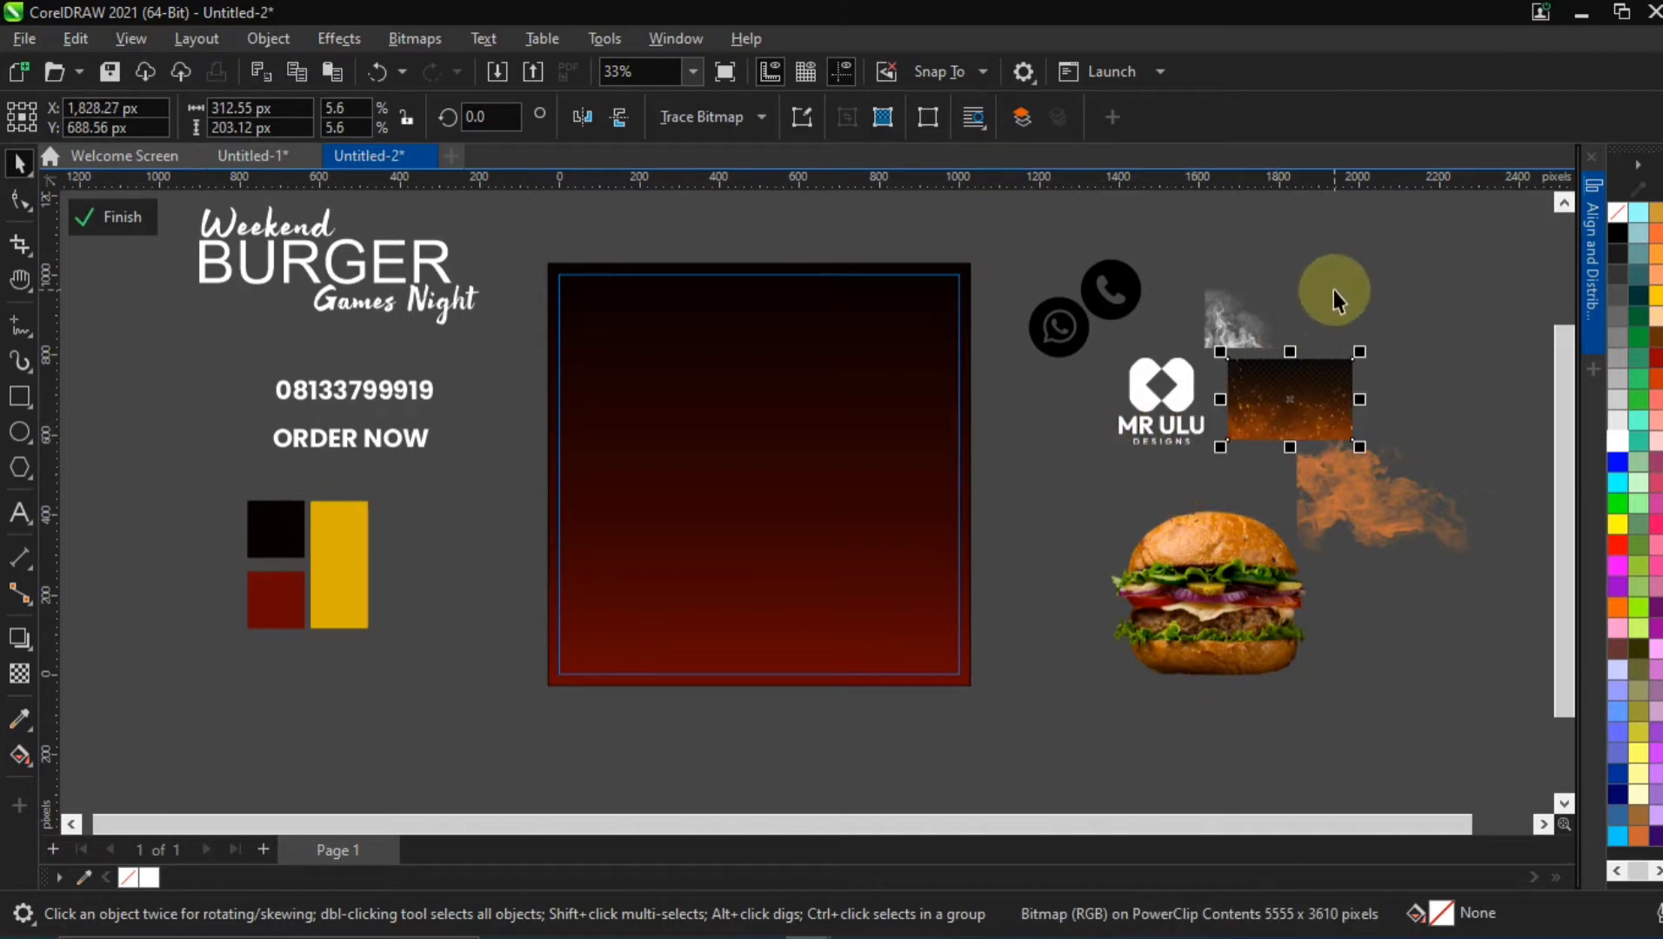
click(1360, 517)
drag(1343, 483, 1374, 520)
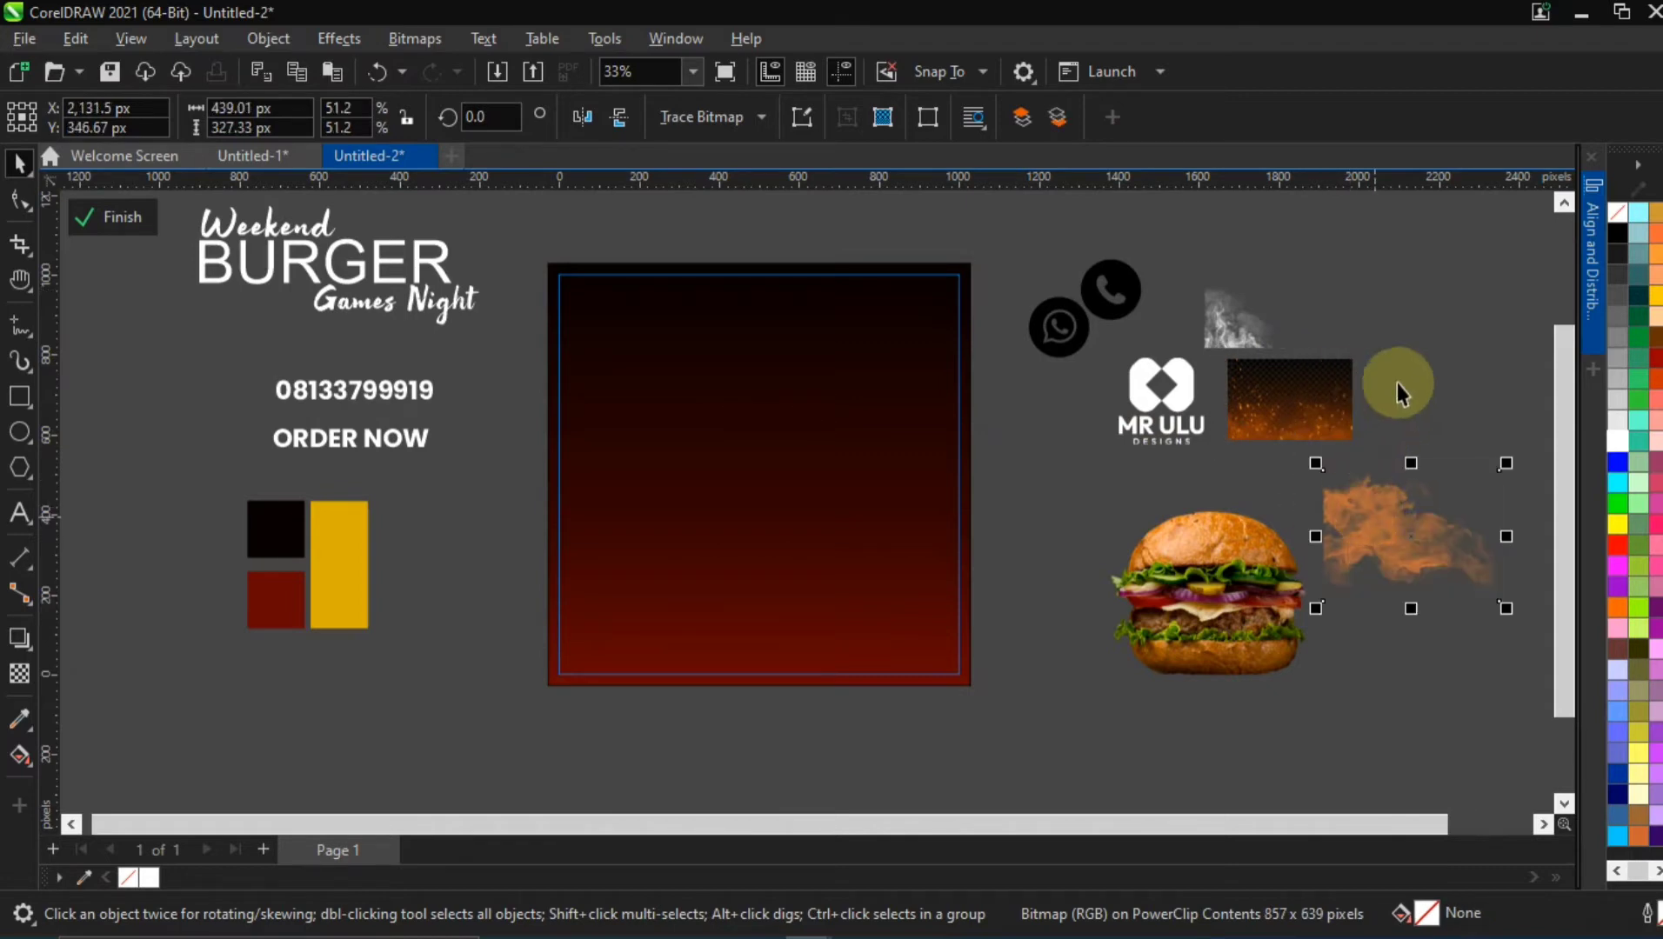
click(1404, 370)
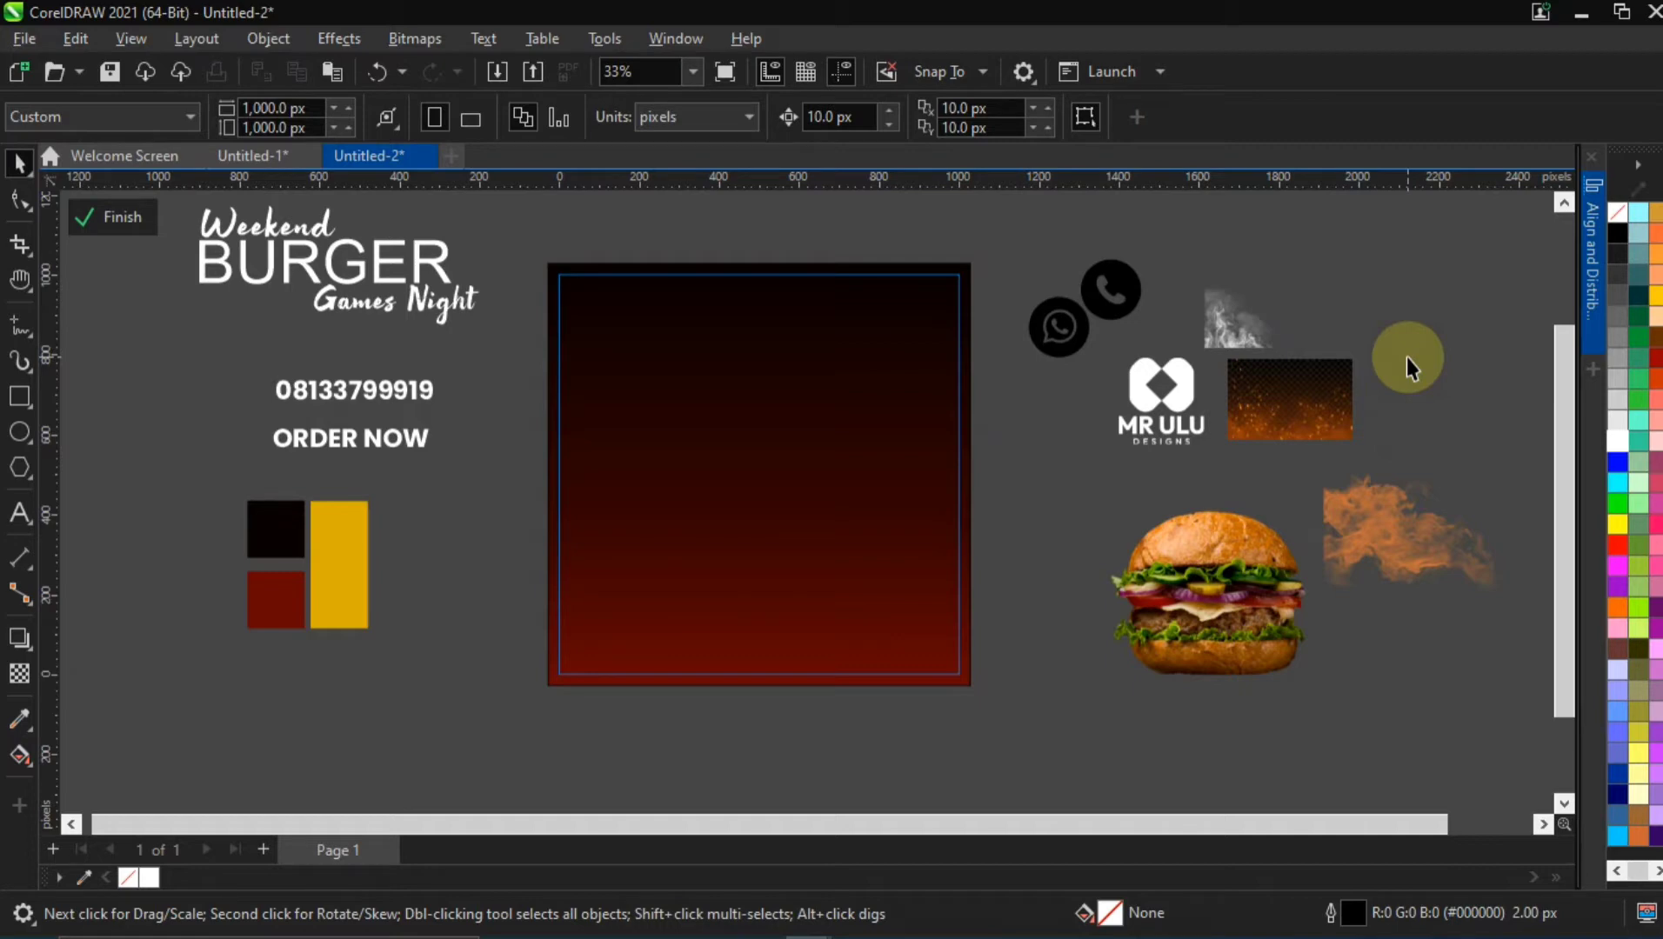
Move the phone number text slightly up and left, above the "ORDER NOW" text
click(671, 490)
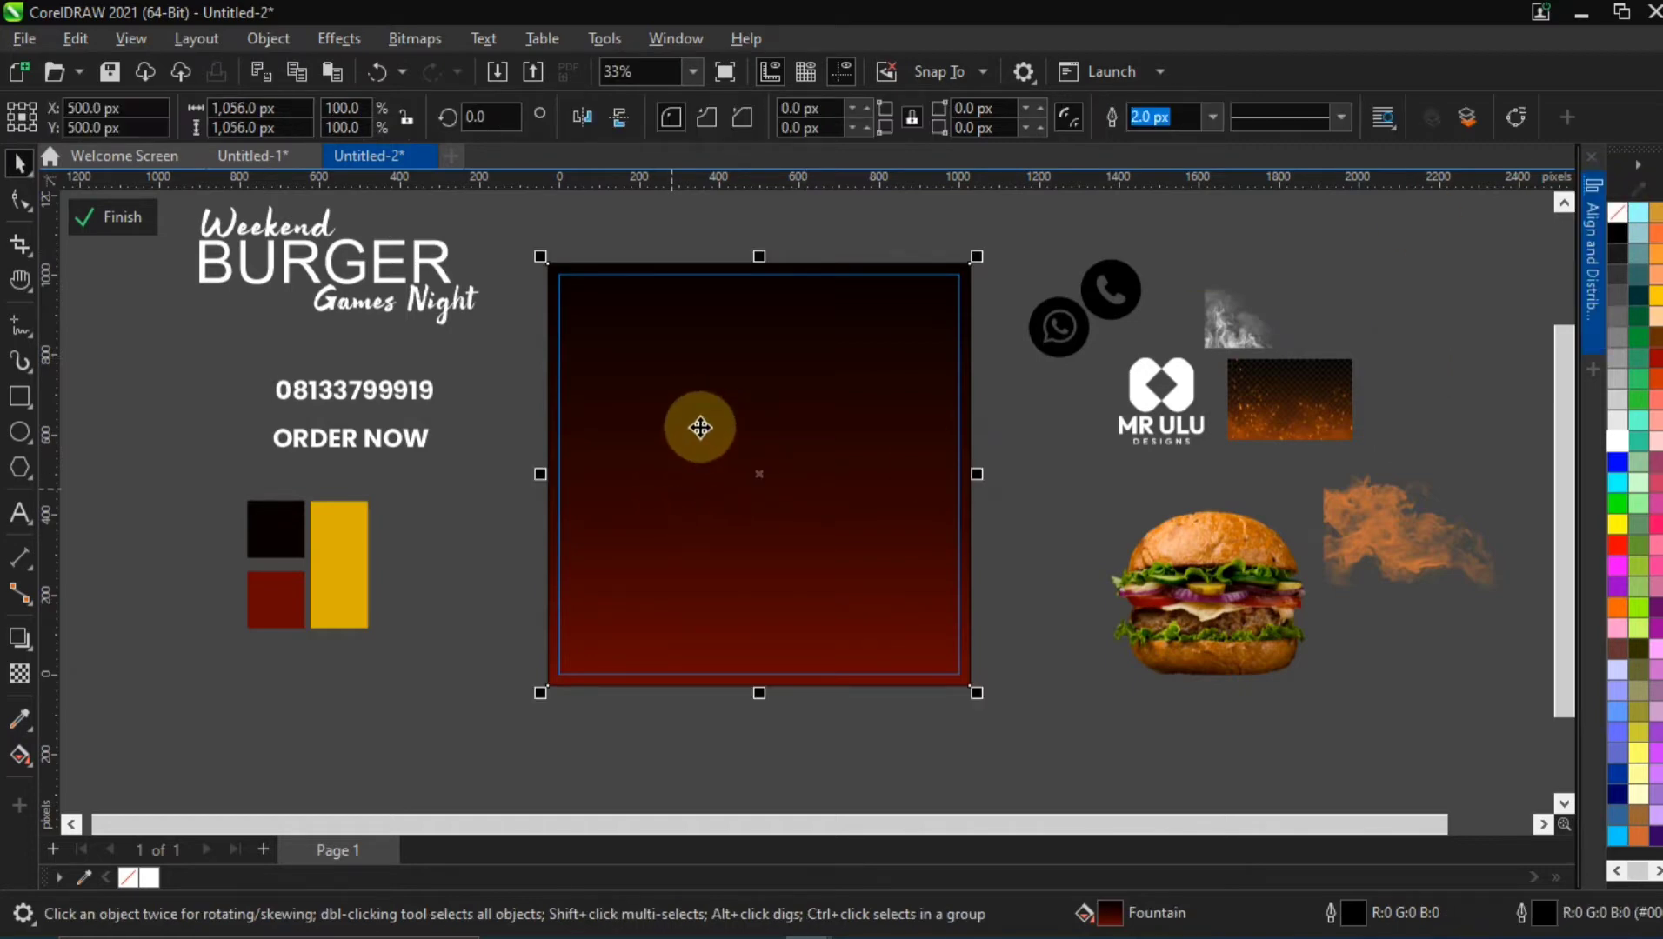
click(780, 431)
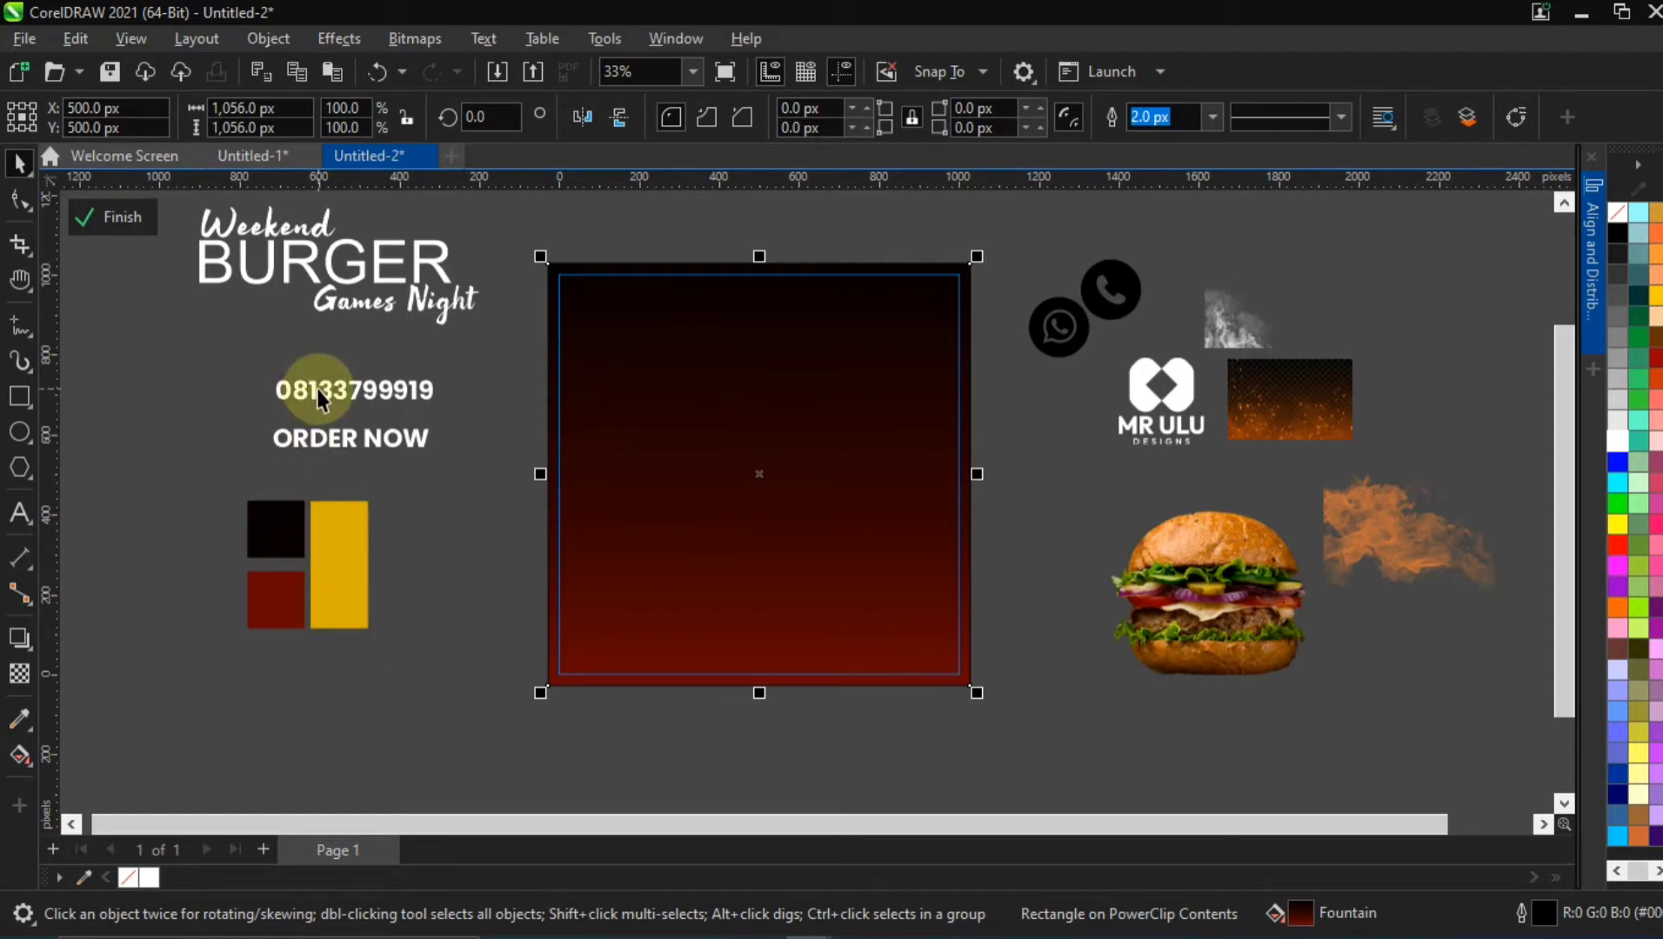
drag(327, 388, 327, 377)
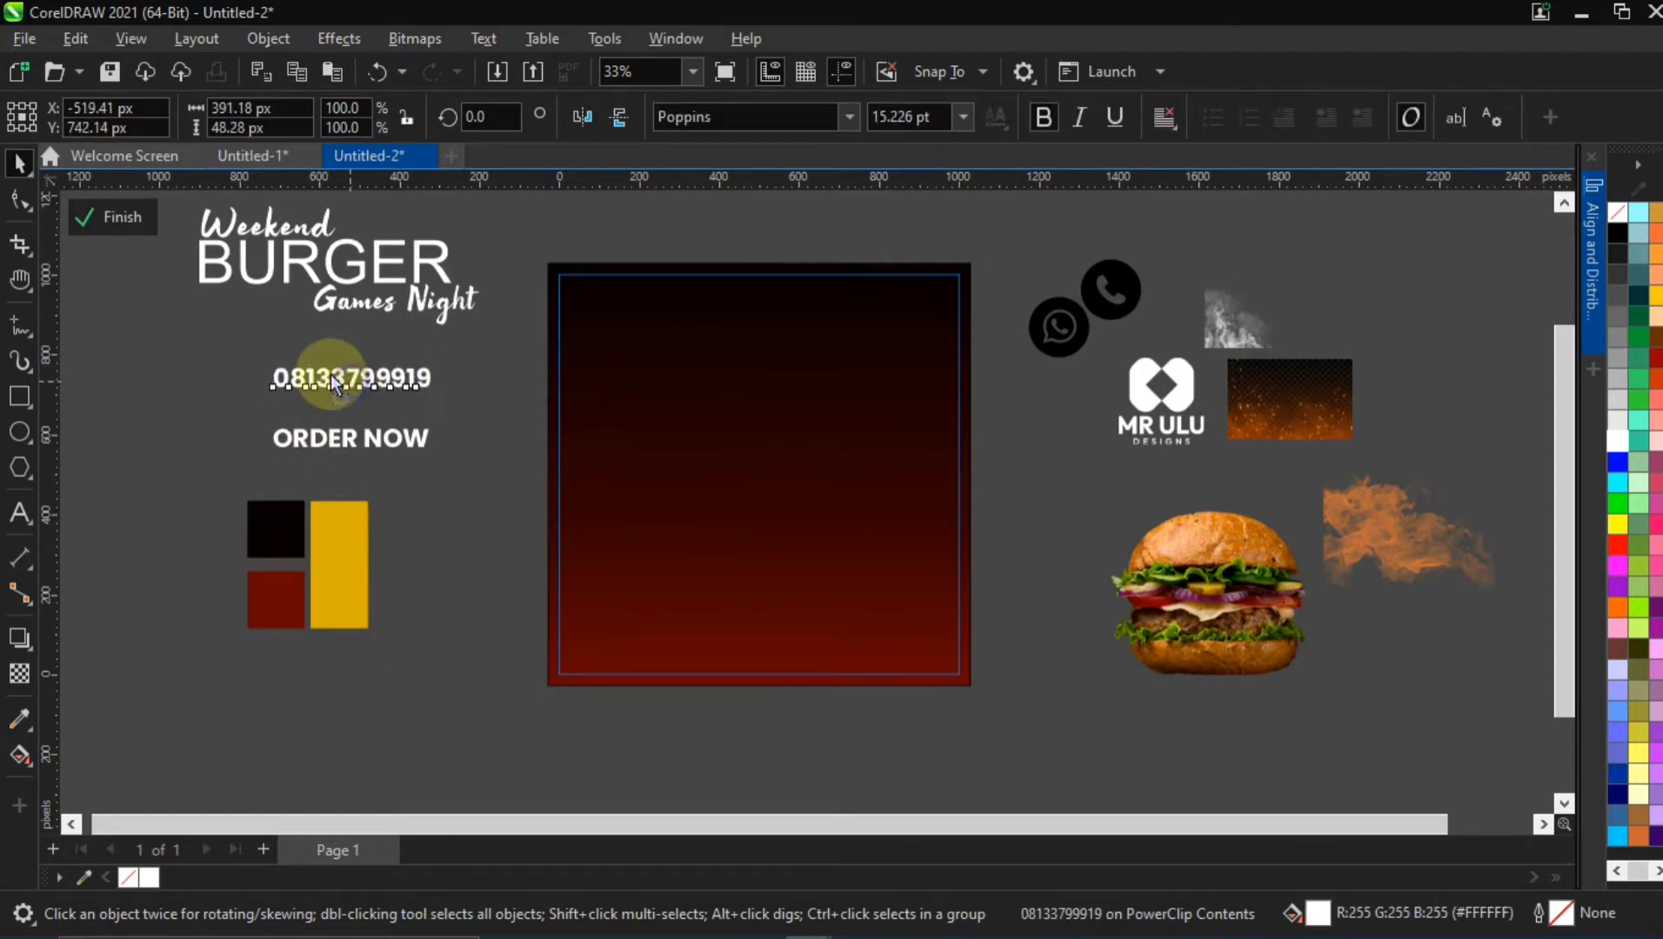
Fill the phone and WhatsApp icons with white and centre both on the page
click(1129, 279)
shift+click(1044, 319)
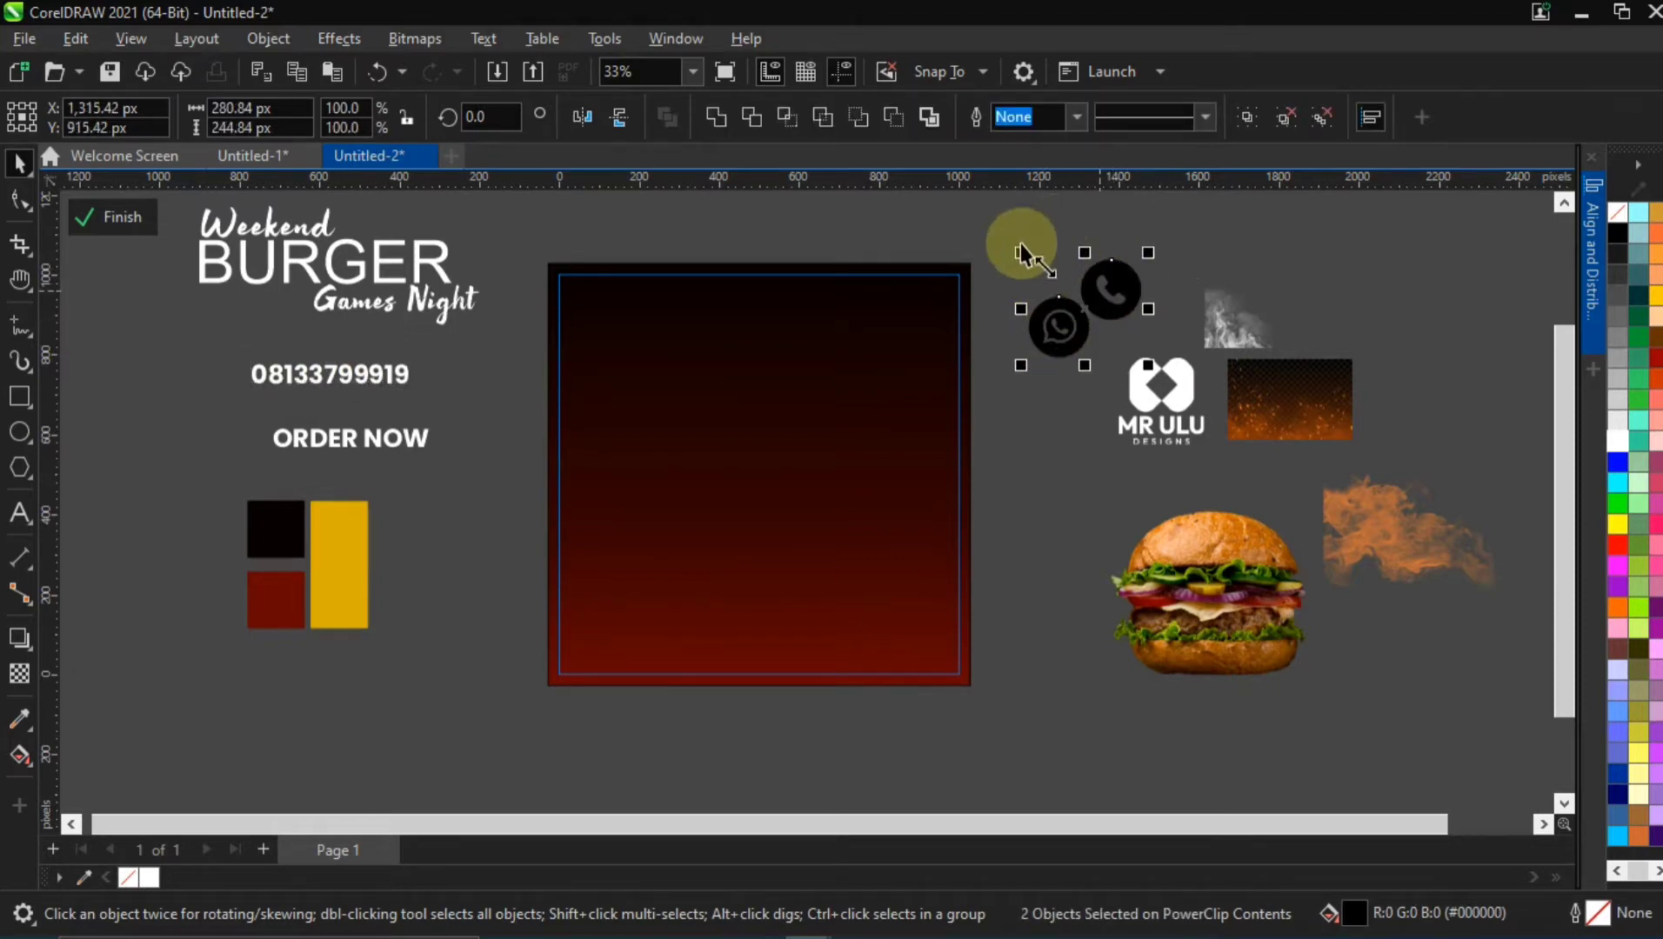
drag(1007, 235, 1161, 390)
drag(1111, 286, 1057, 360)
key(p)
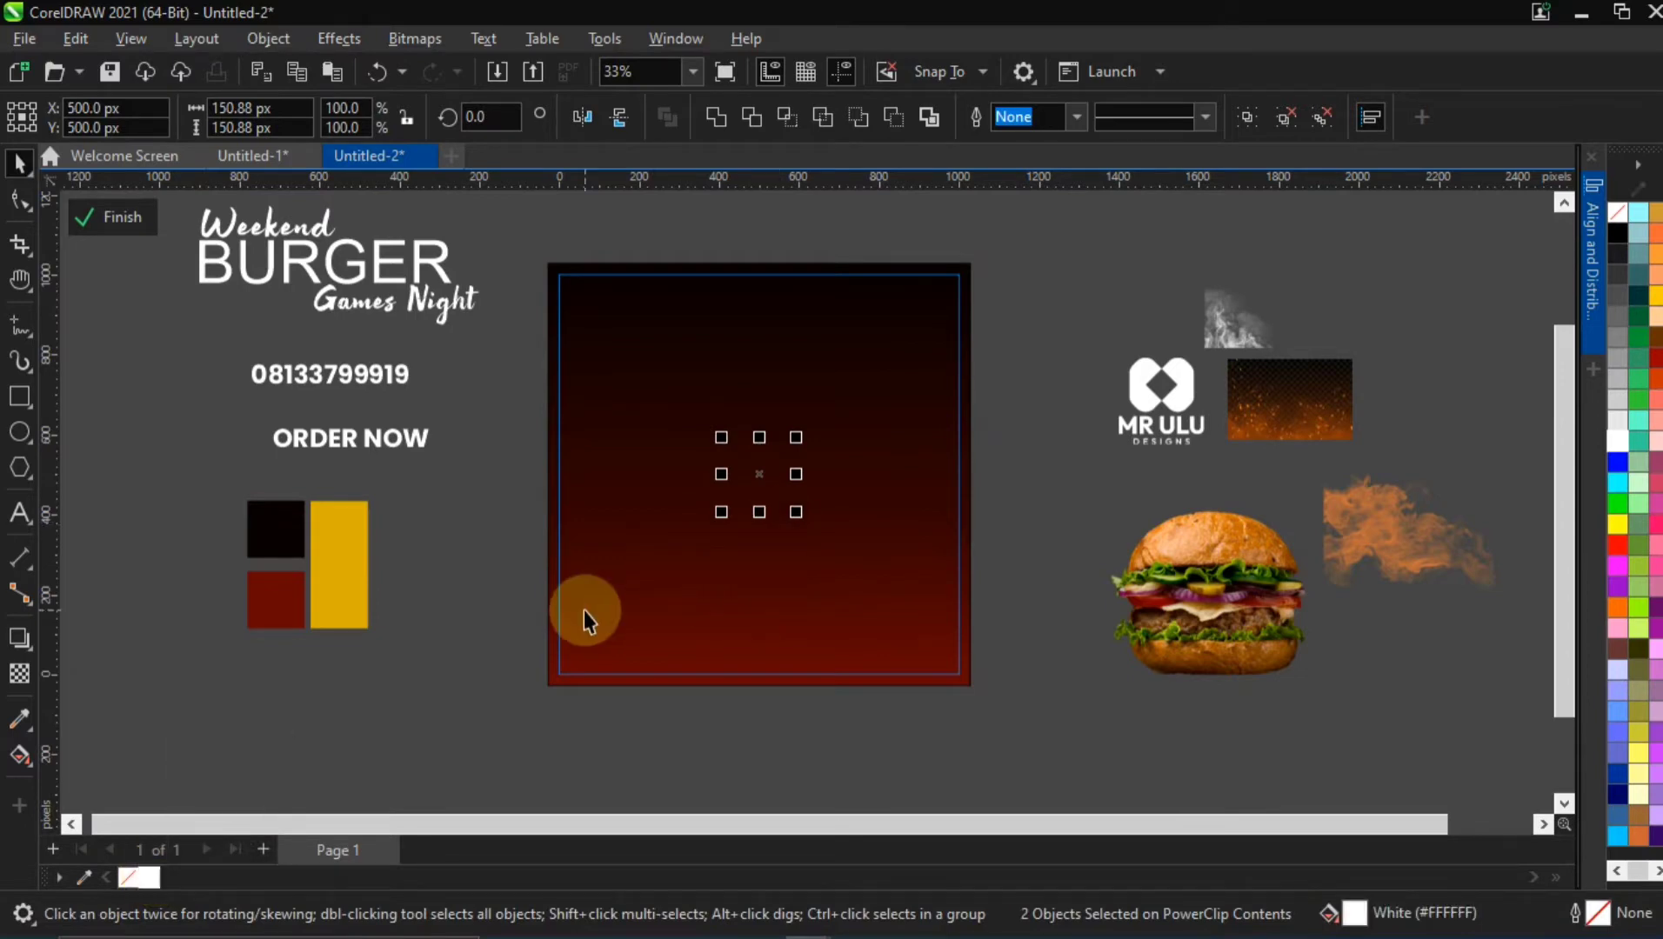
Send the background rectangle to the back and scale both contact icons to about 140 × 140 px
click(563, 601)
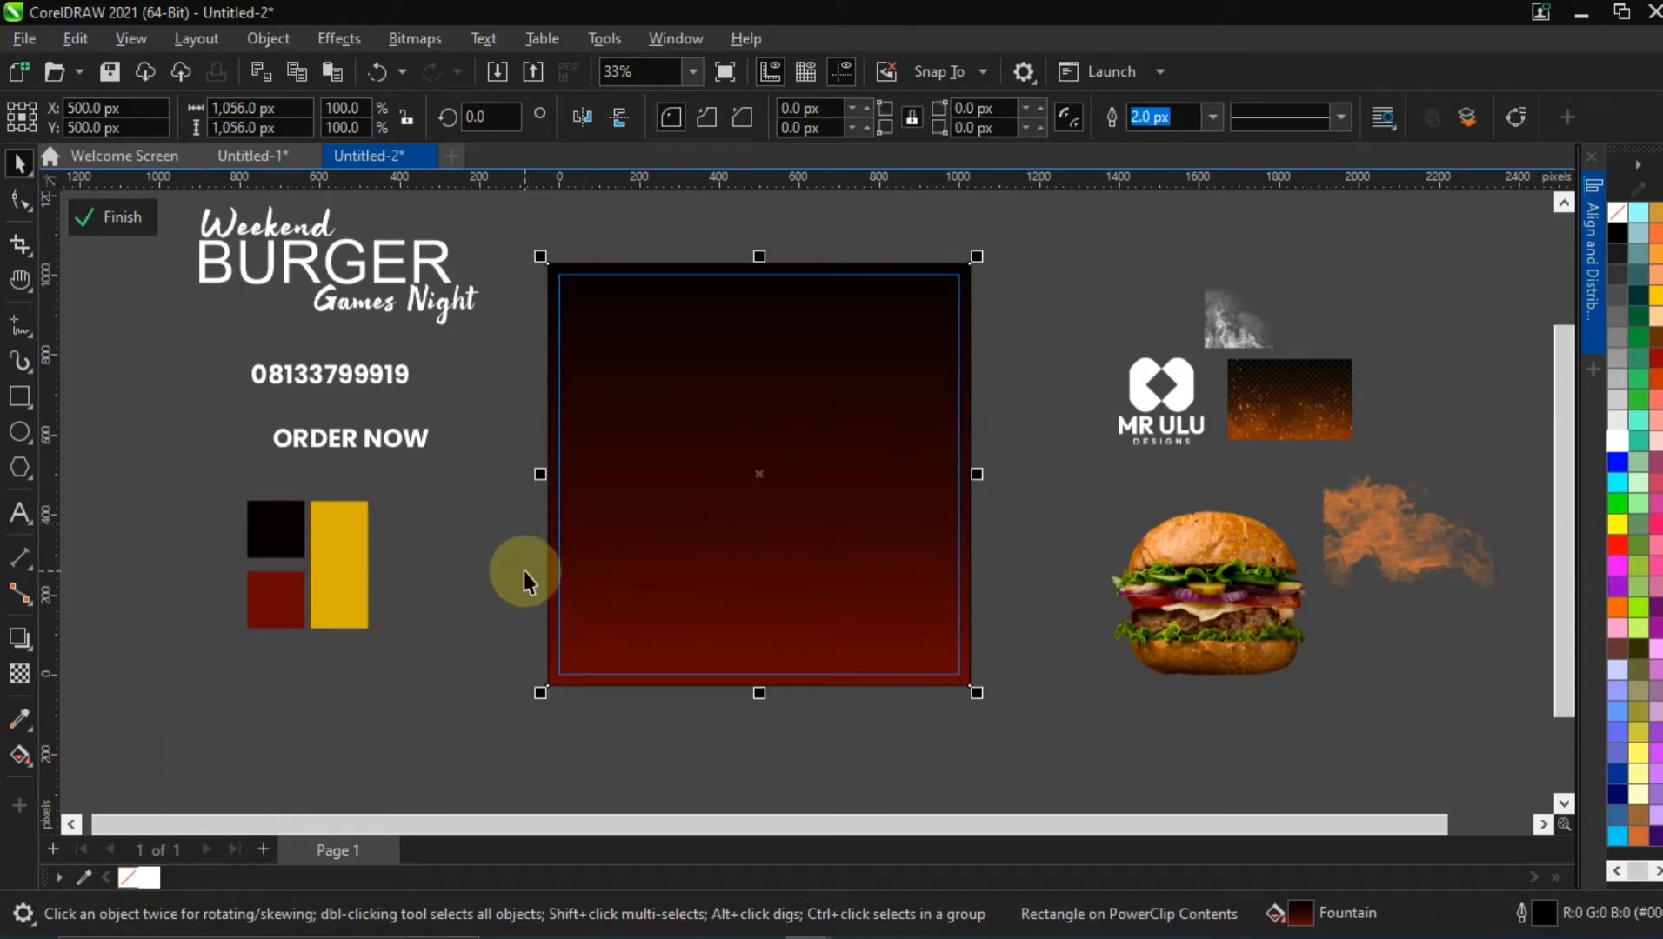
key(shift+Page_Down)
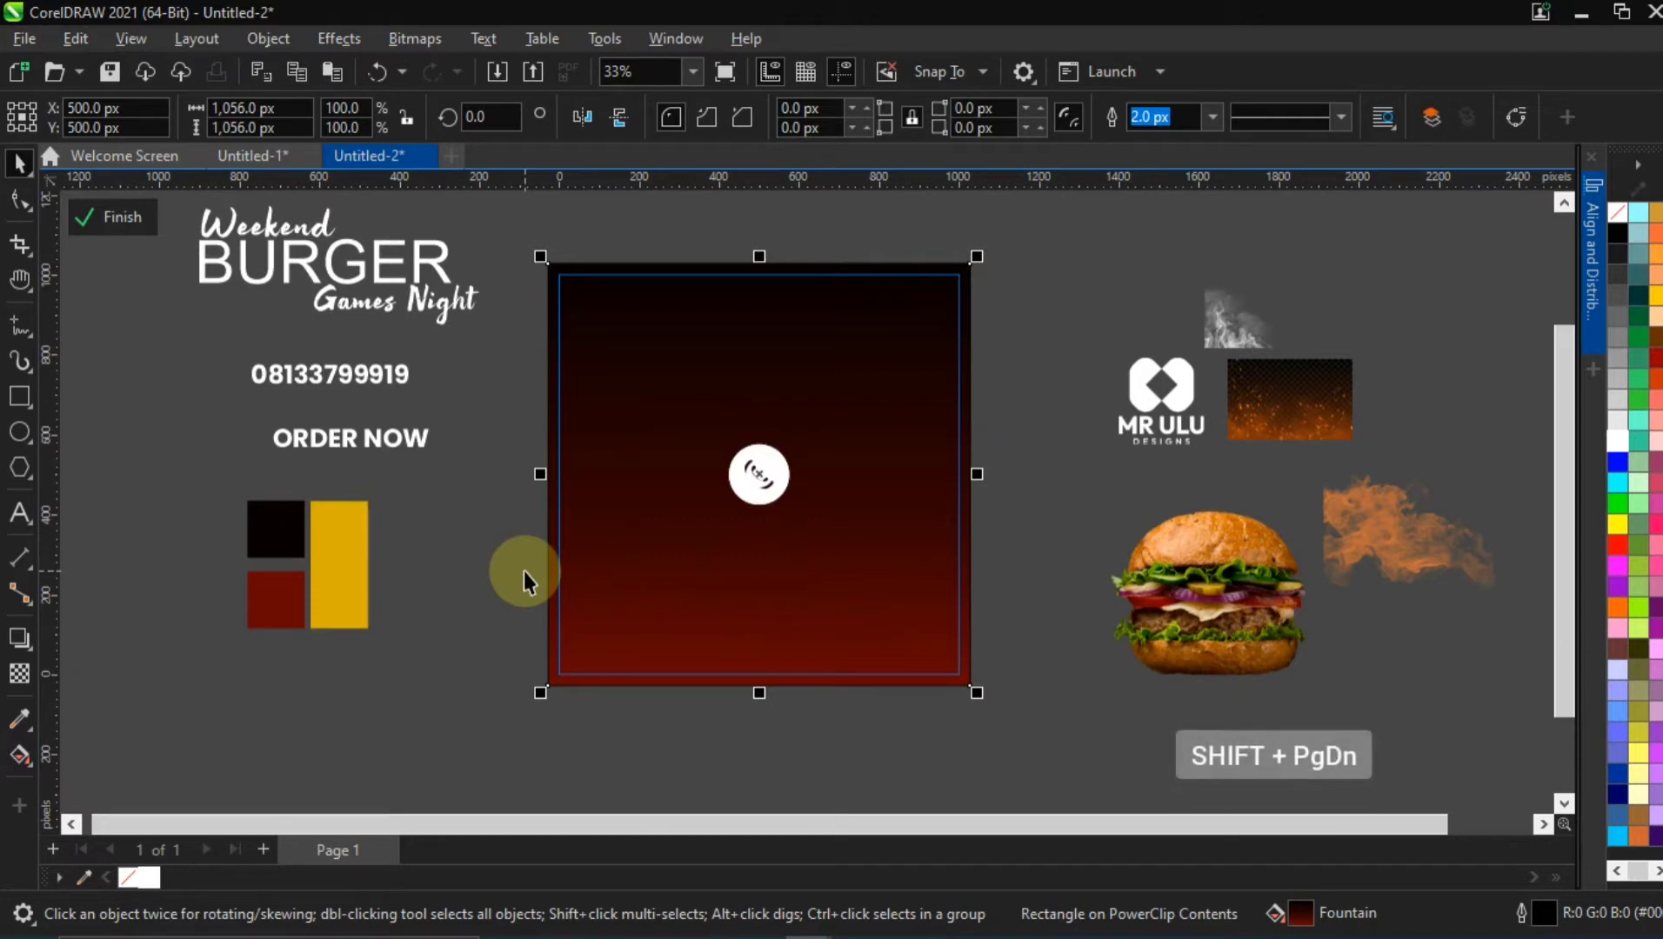
drag(500, 400, 801, 510)
Centre the phone number text on the page and move it just right of the stacked icons
click(322, 374)
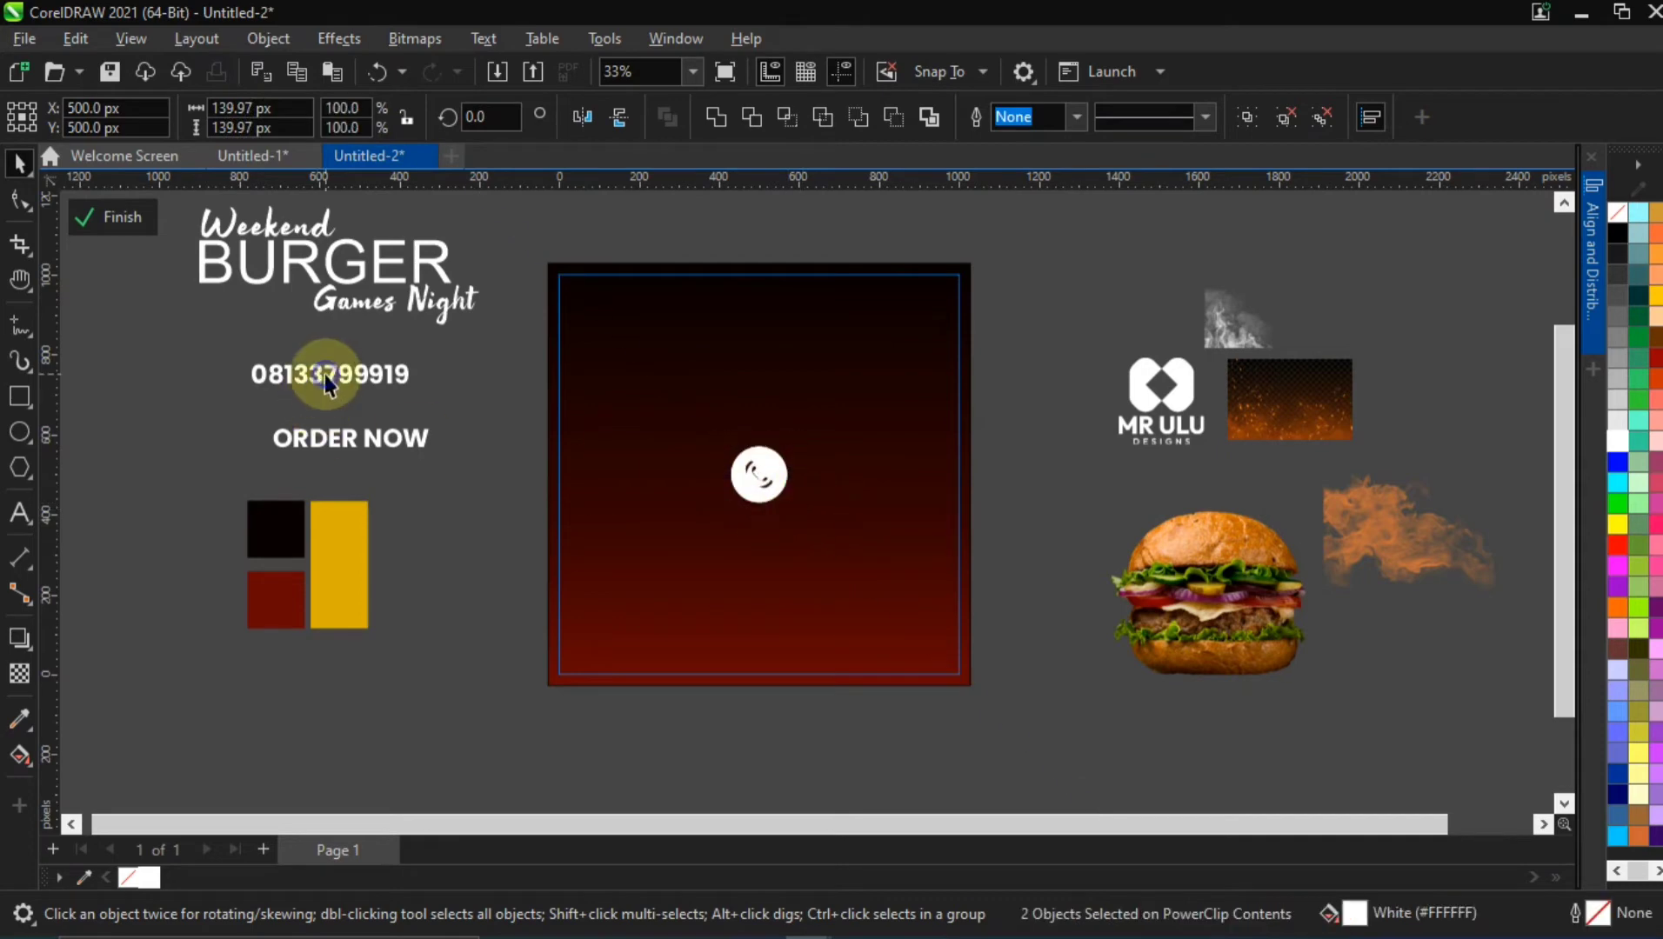
click(319, 374)
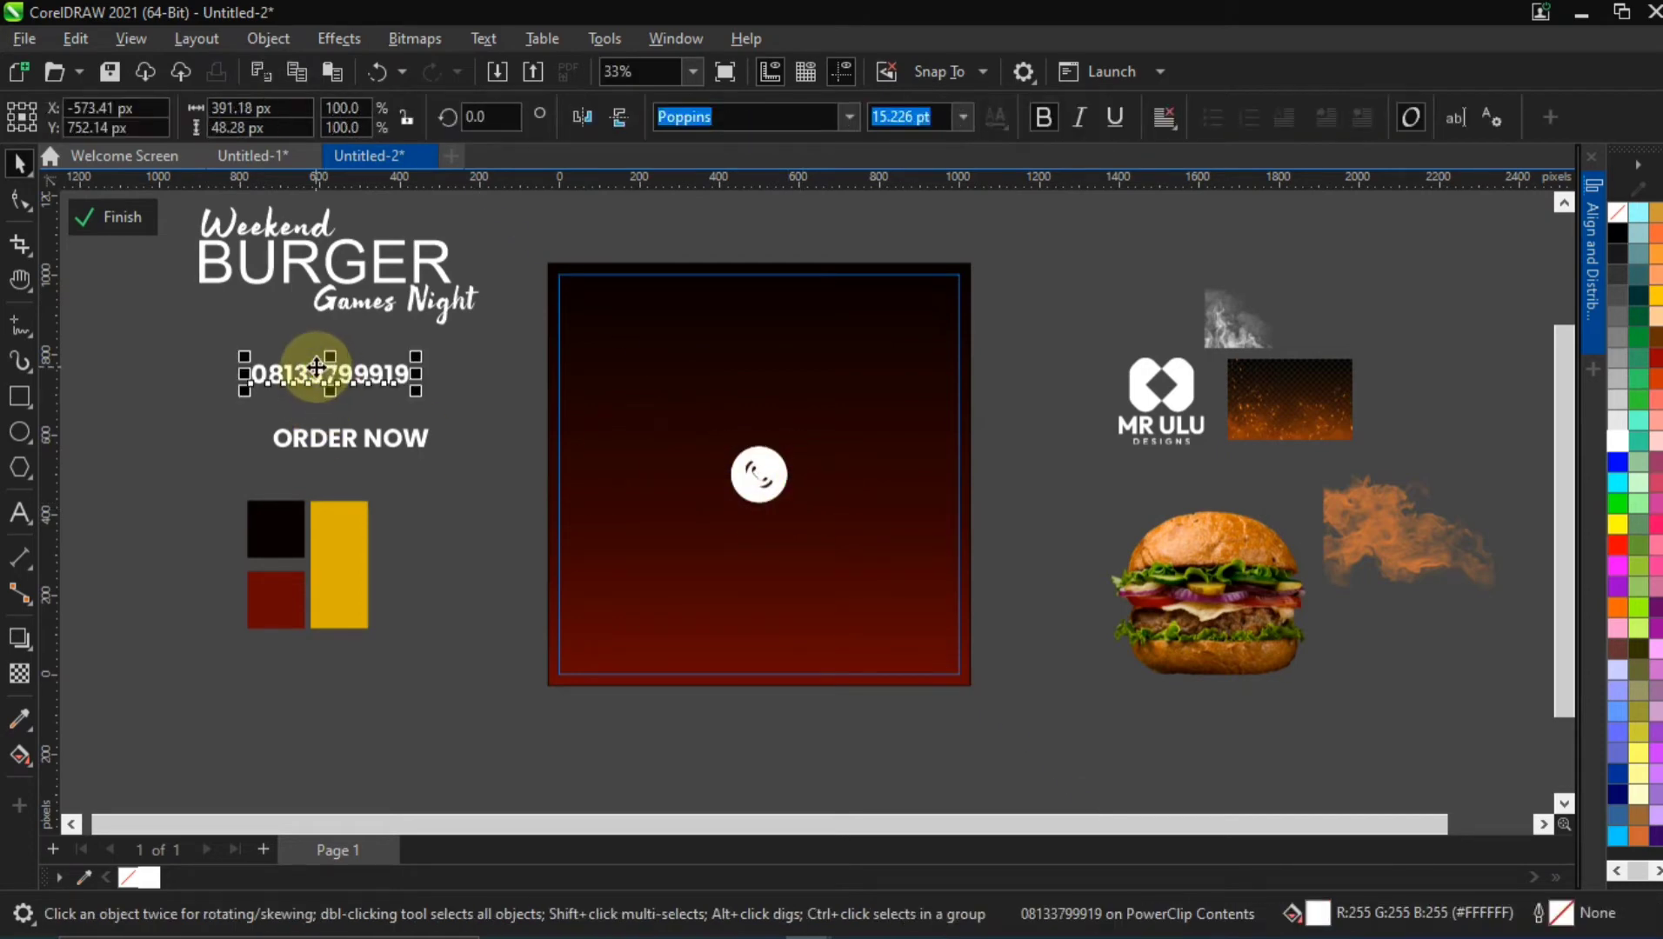
key(p)
drag(706, 473, 818, 483)
Move the WhatsApp icon out of the stack to the left of the phone icon
scroll(818, 483, up, 1)
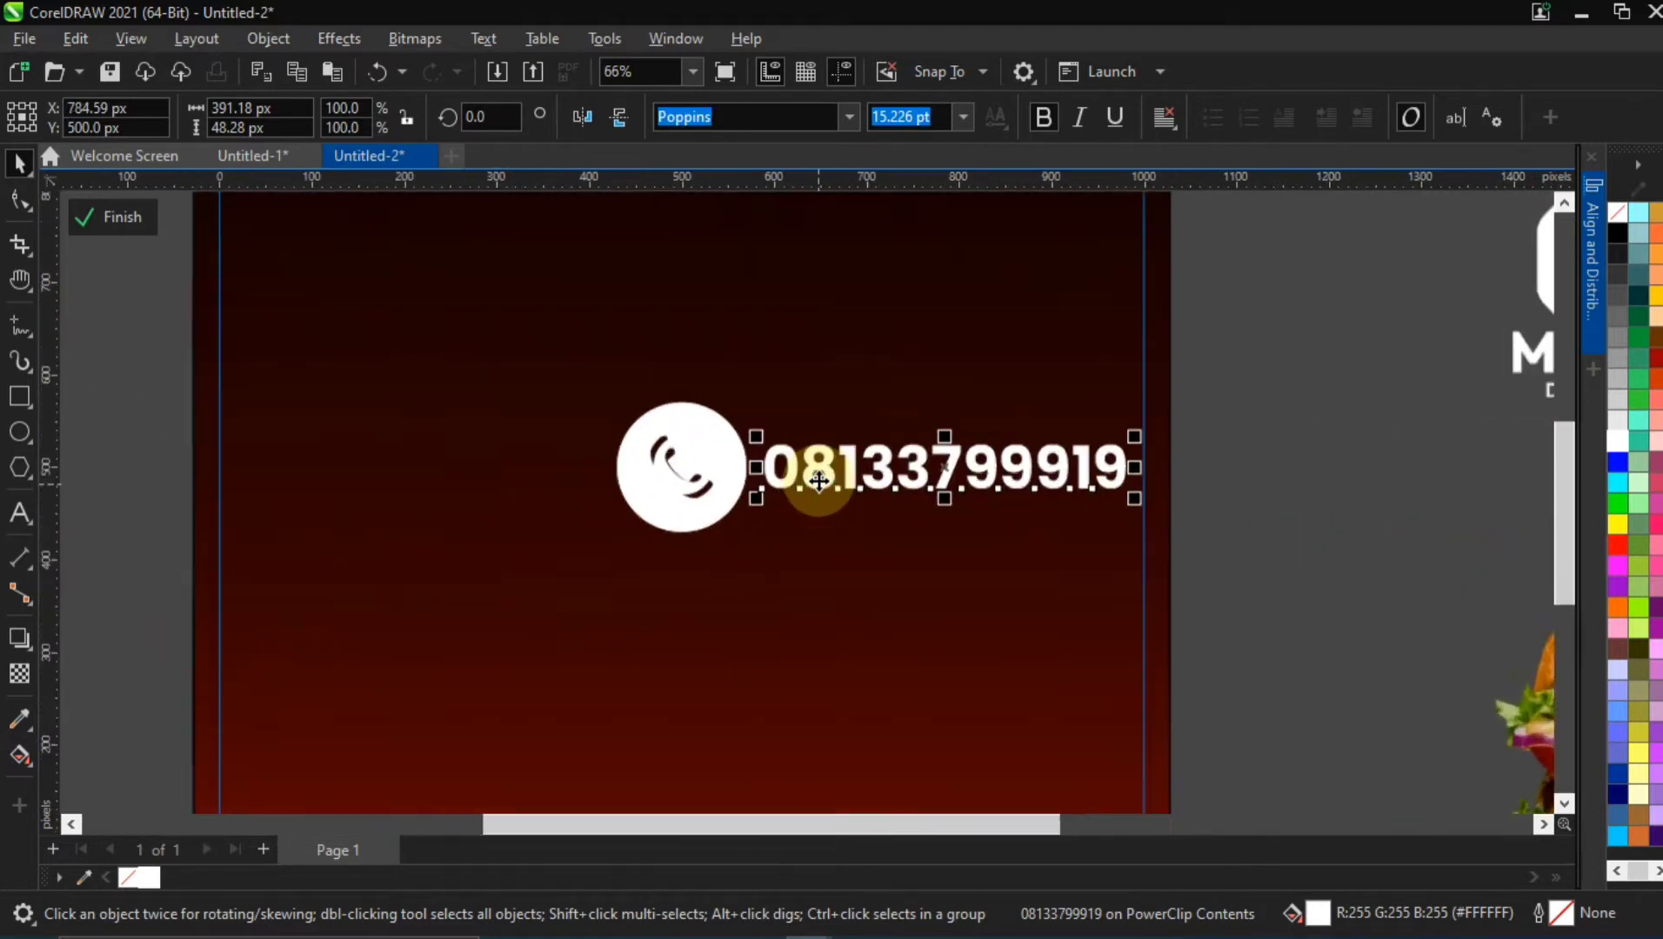
scroll(818, 480, up, 3)
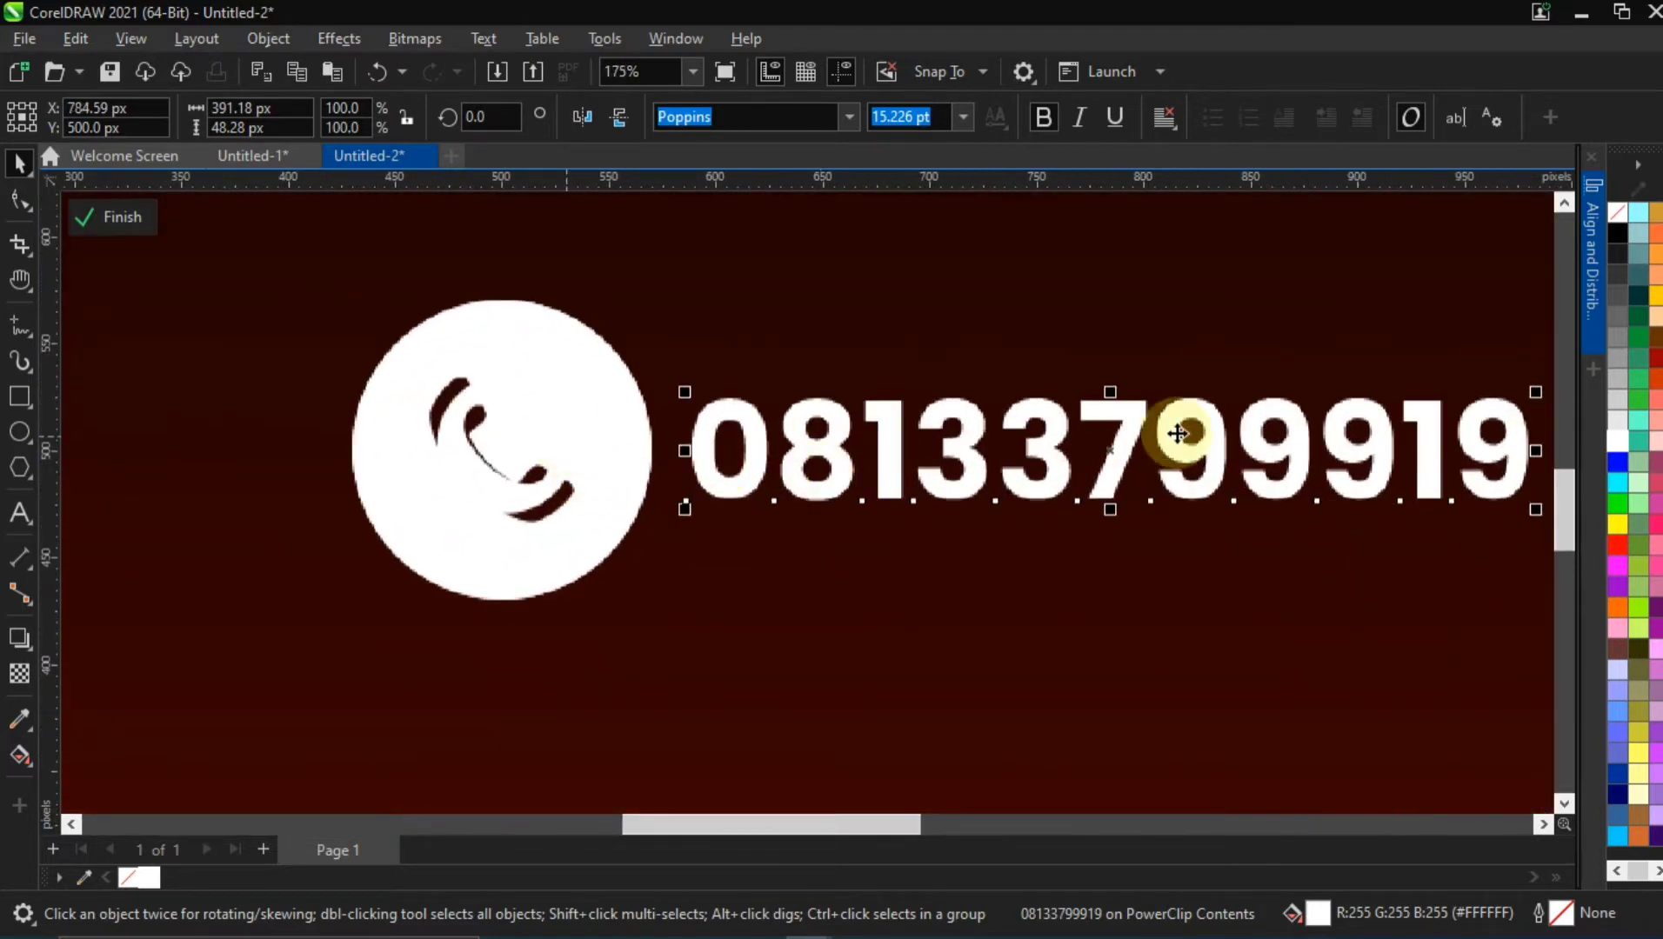
scroll(1177, 432, down, 1)
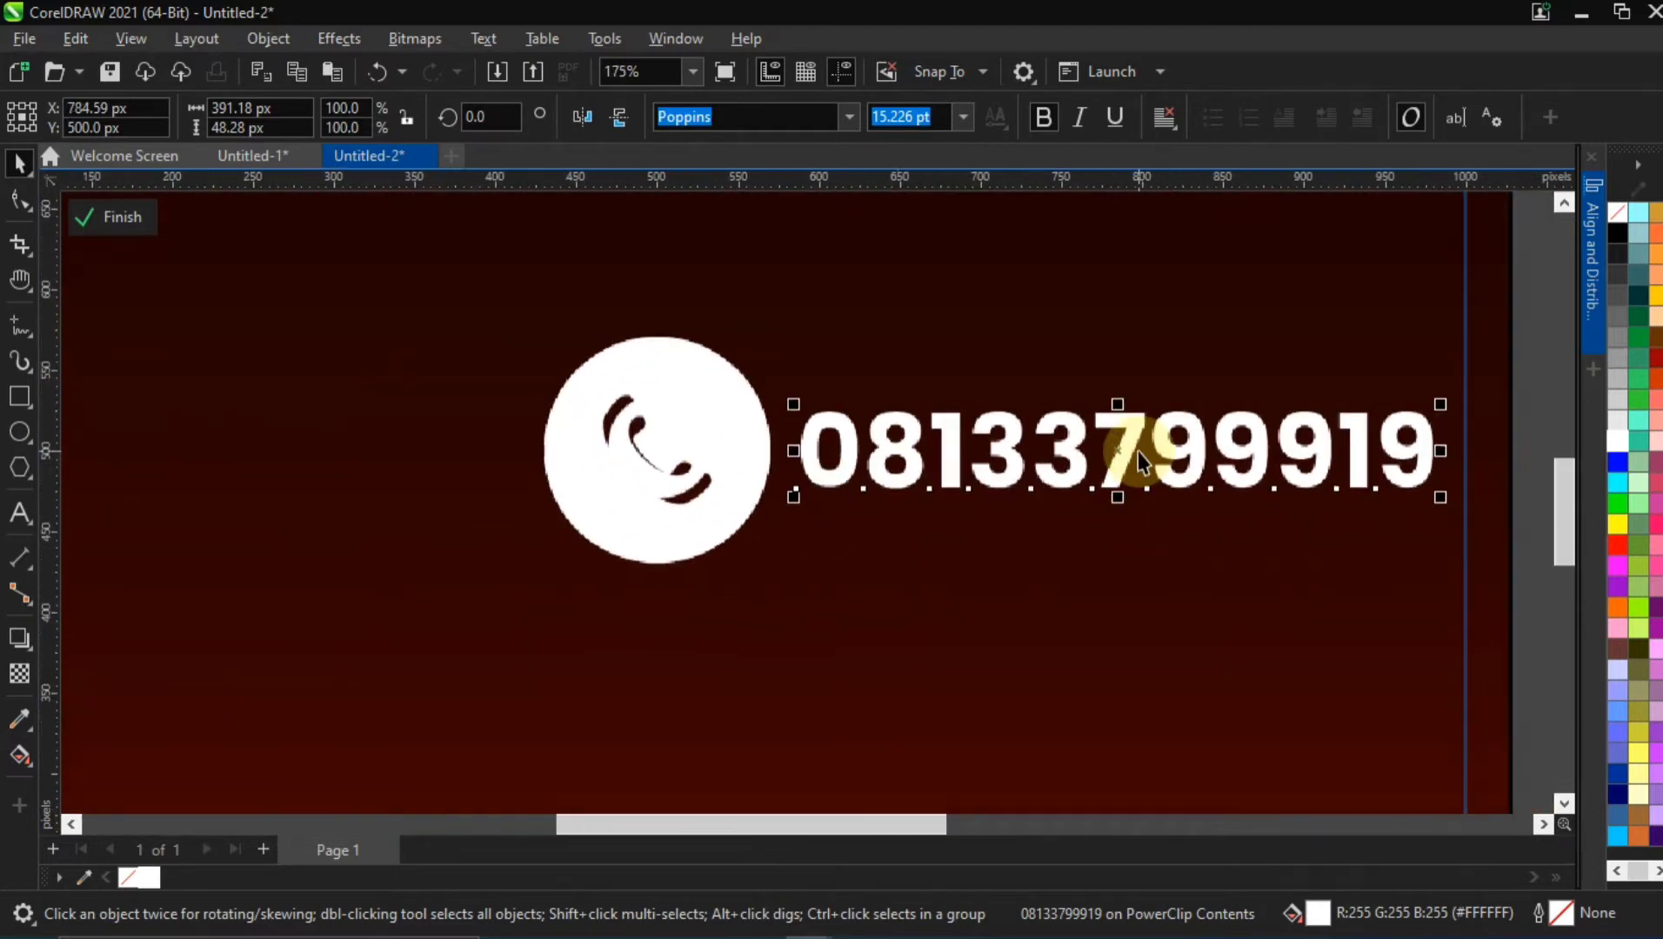
drag(742, 452, 473, 448)
Scale the icon pair down to about 142 × 66 px, place it just before the phone number, and select the number with it
click(675, 405)
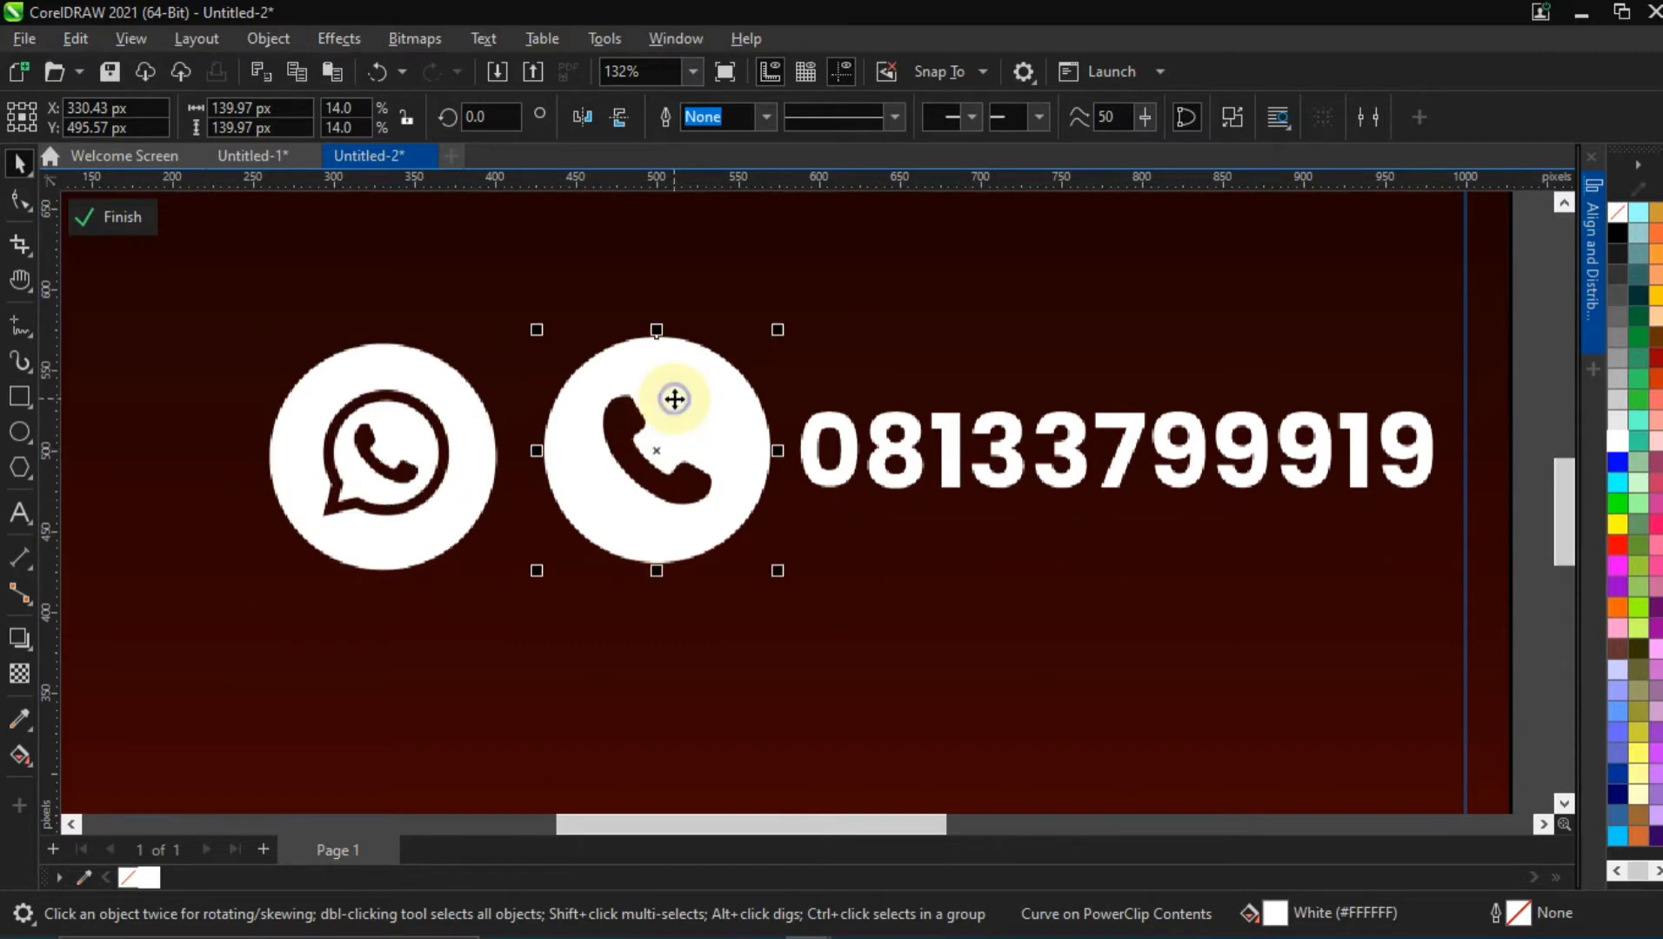
shift+click(471, 425)
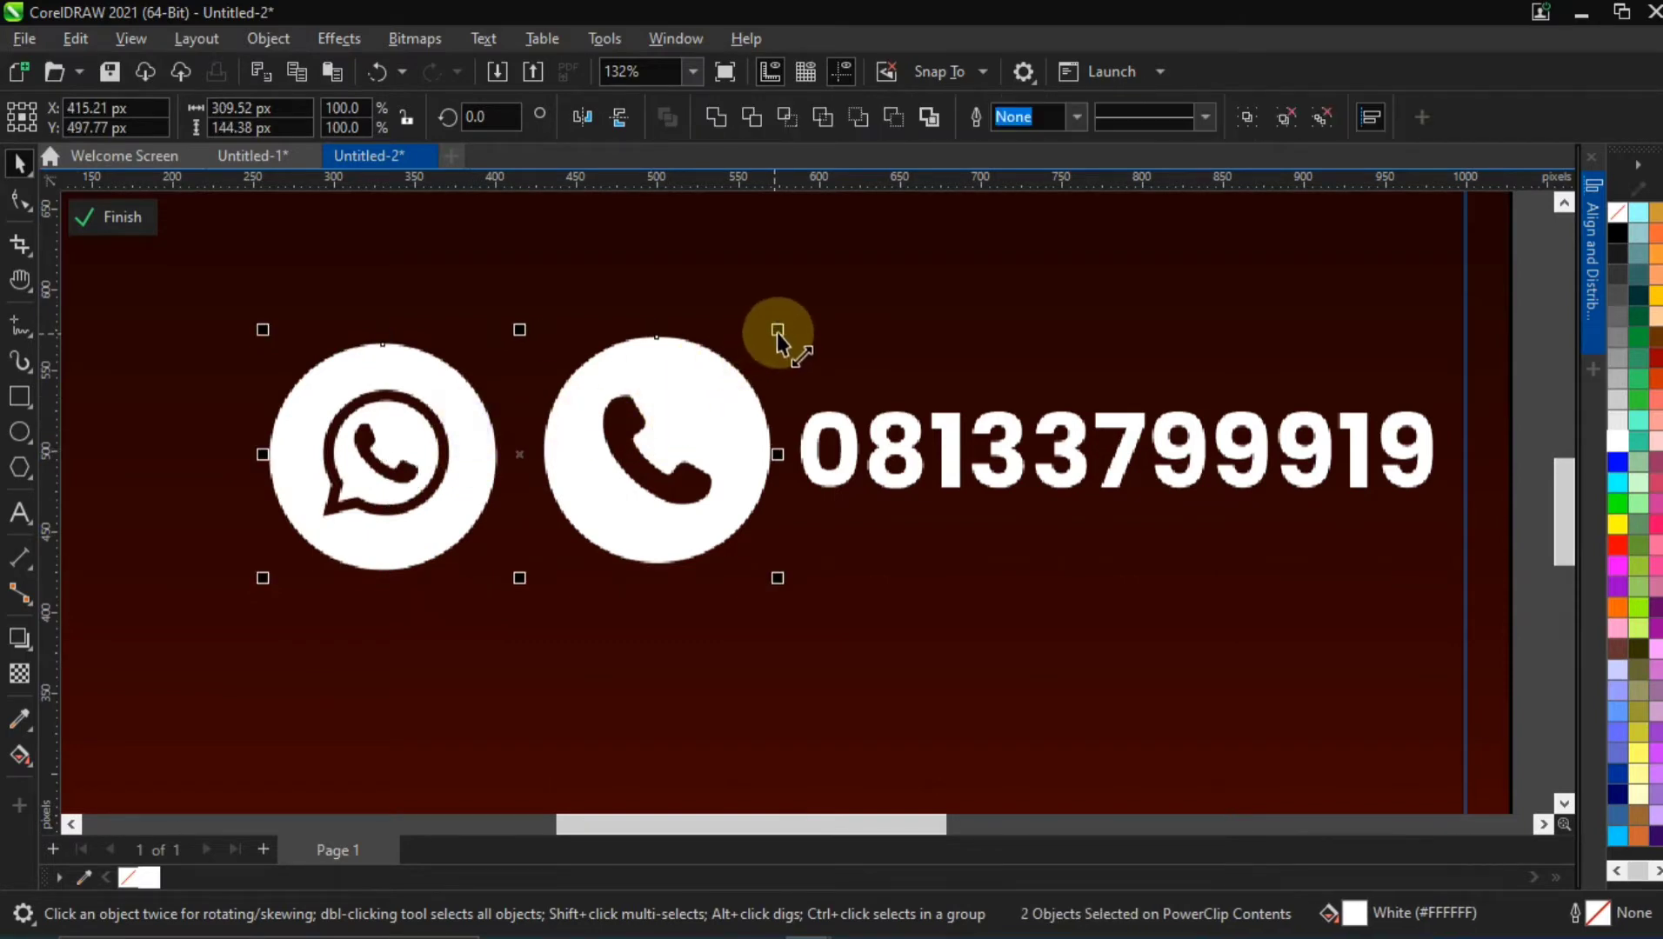
drag(777, 332, 820, 396)
drag(593, 445, 730, 452)
scroll(961, 443, down, 2)
scroll(960, 443, down, 2)
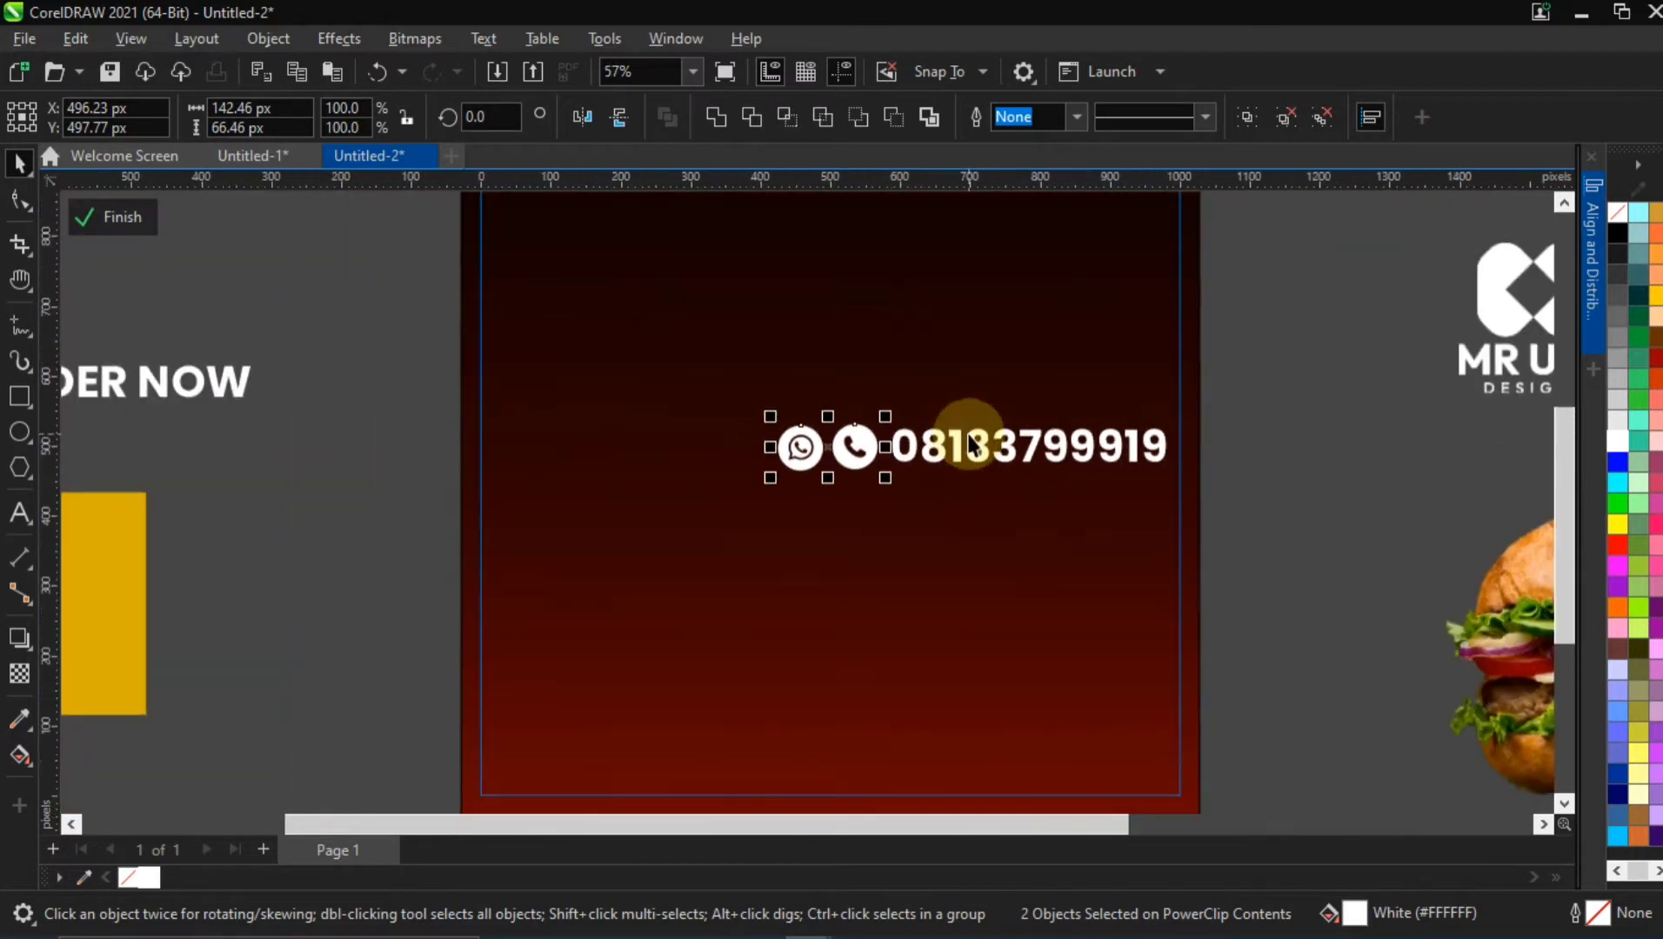
shift+click(1069, 479)
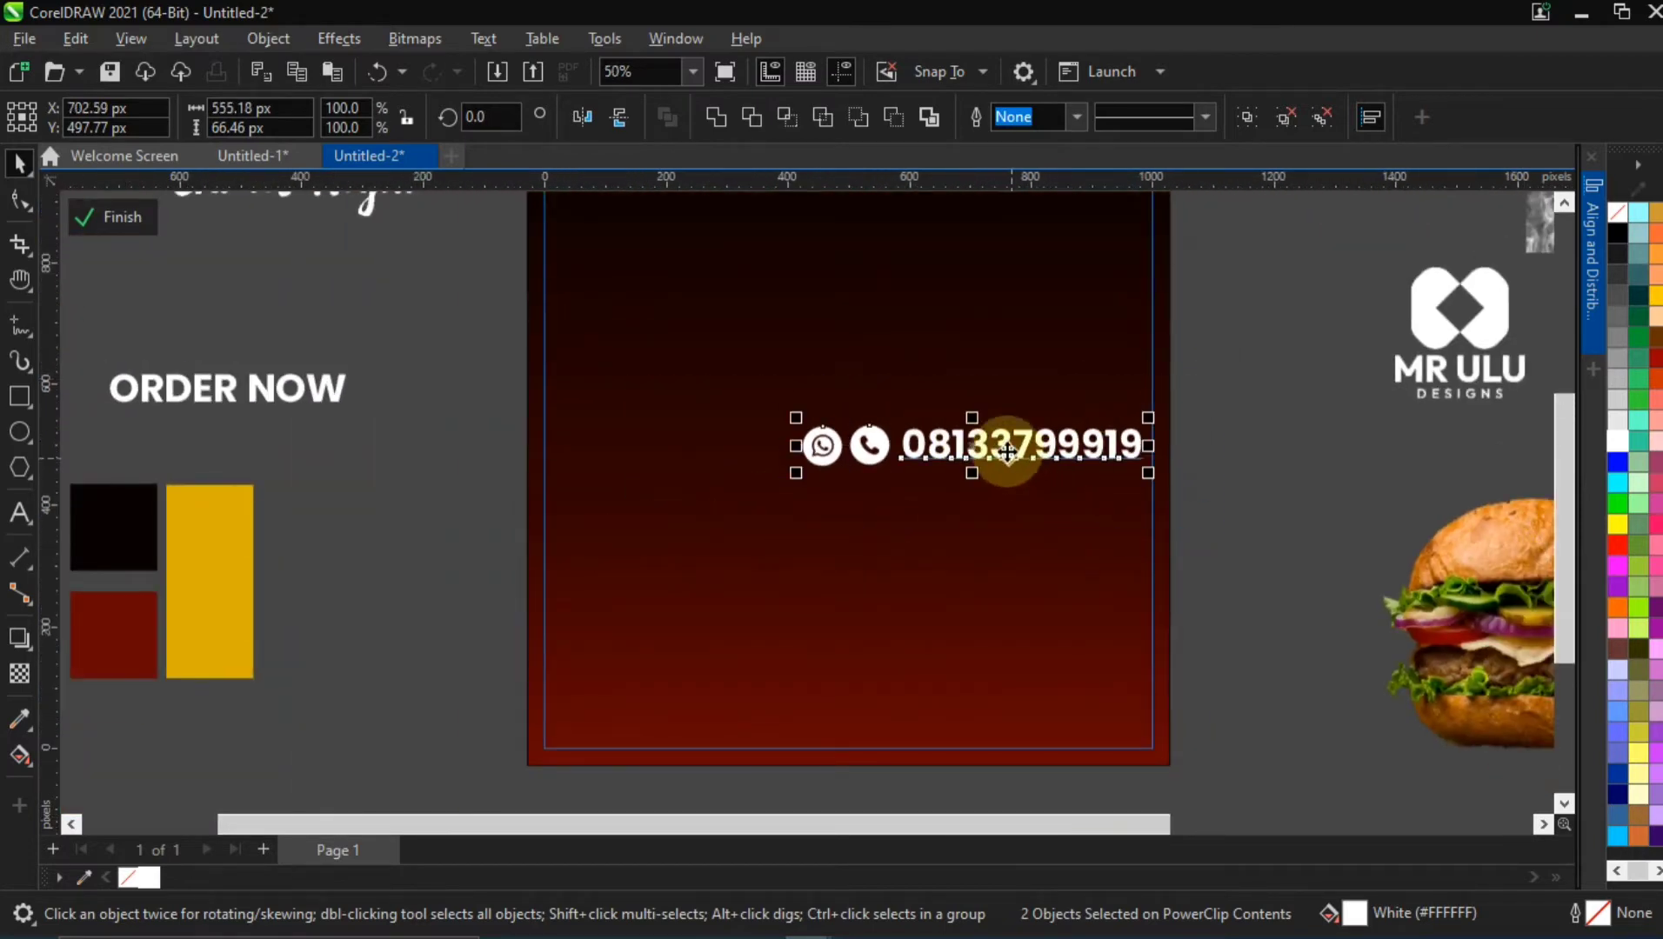
Move the icon and phone number line off the page to just below the colour swatches
drag(1007, 450, 320, 744)
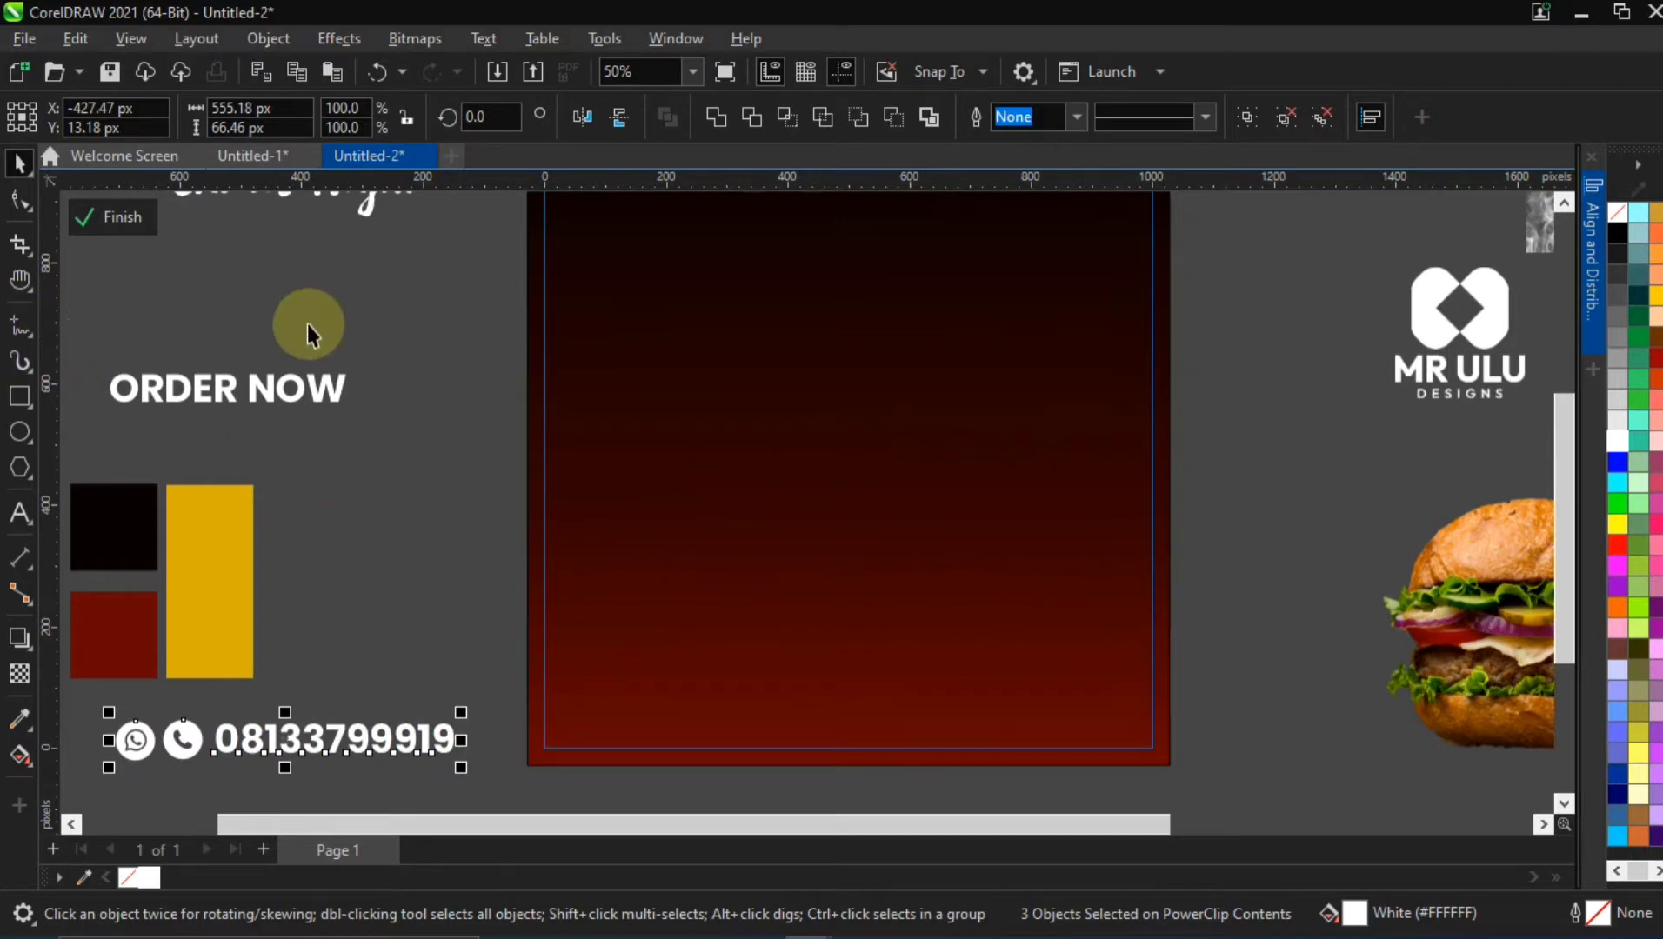
click(345, 562)
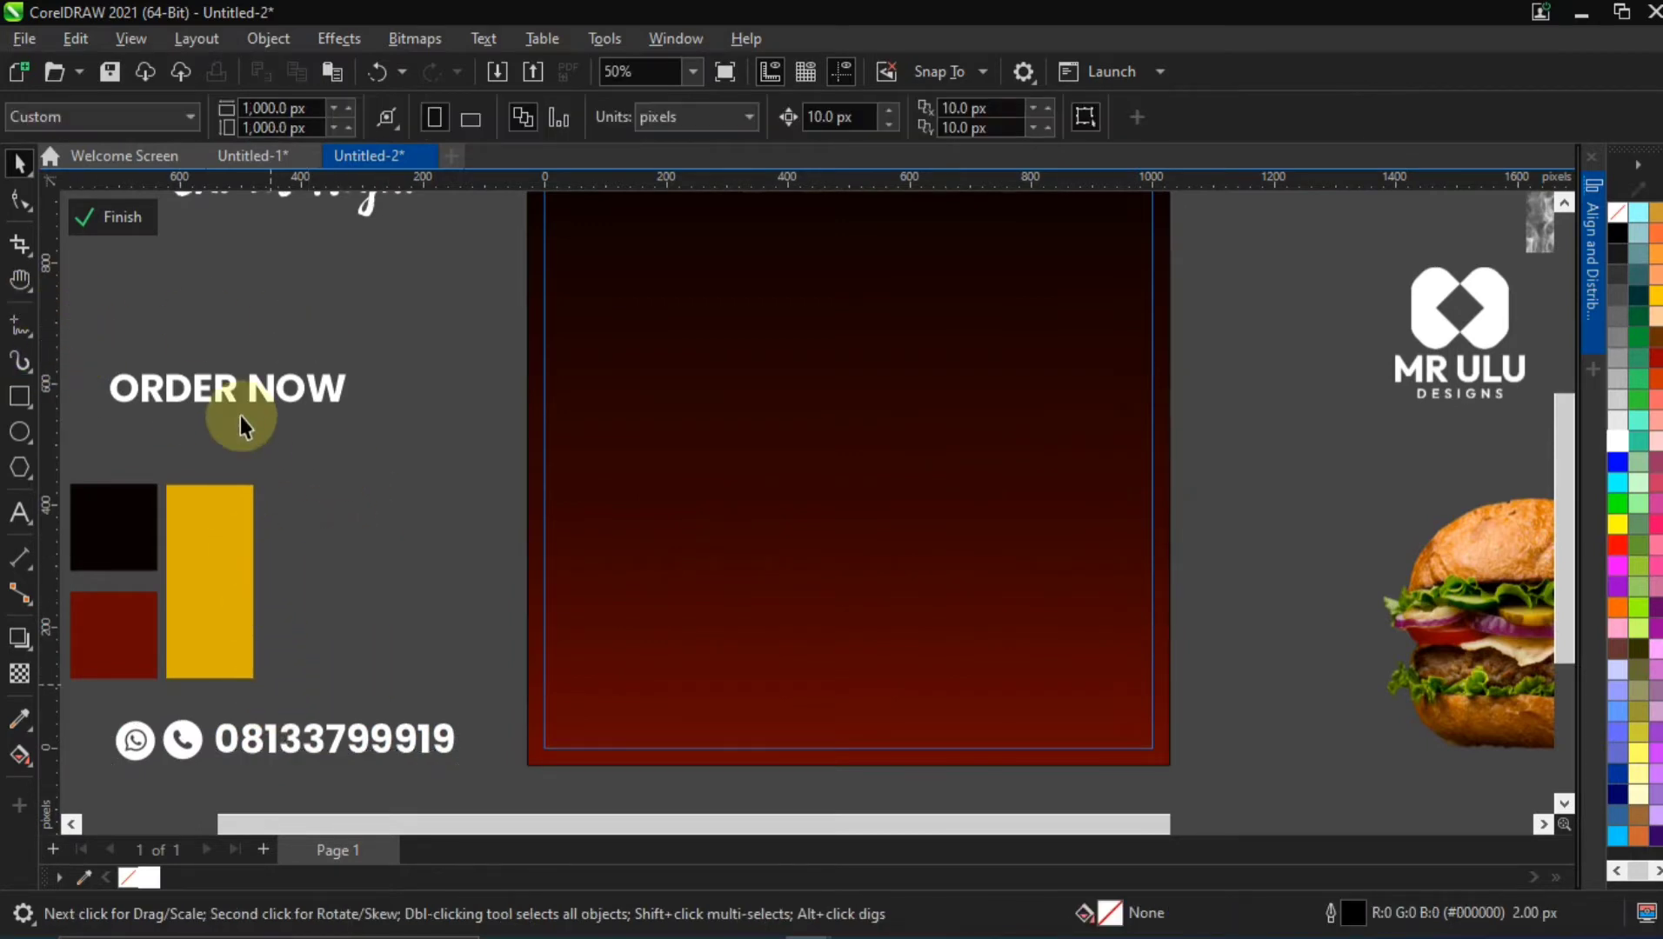
click(268, 397)
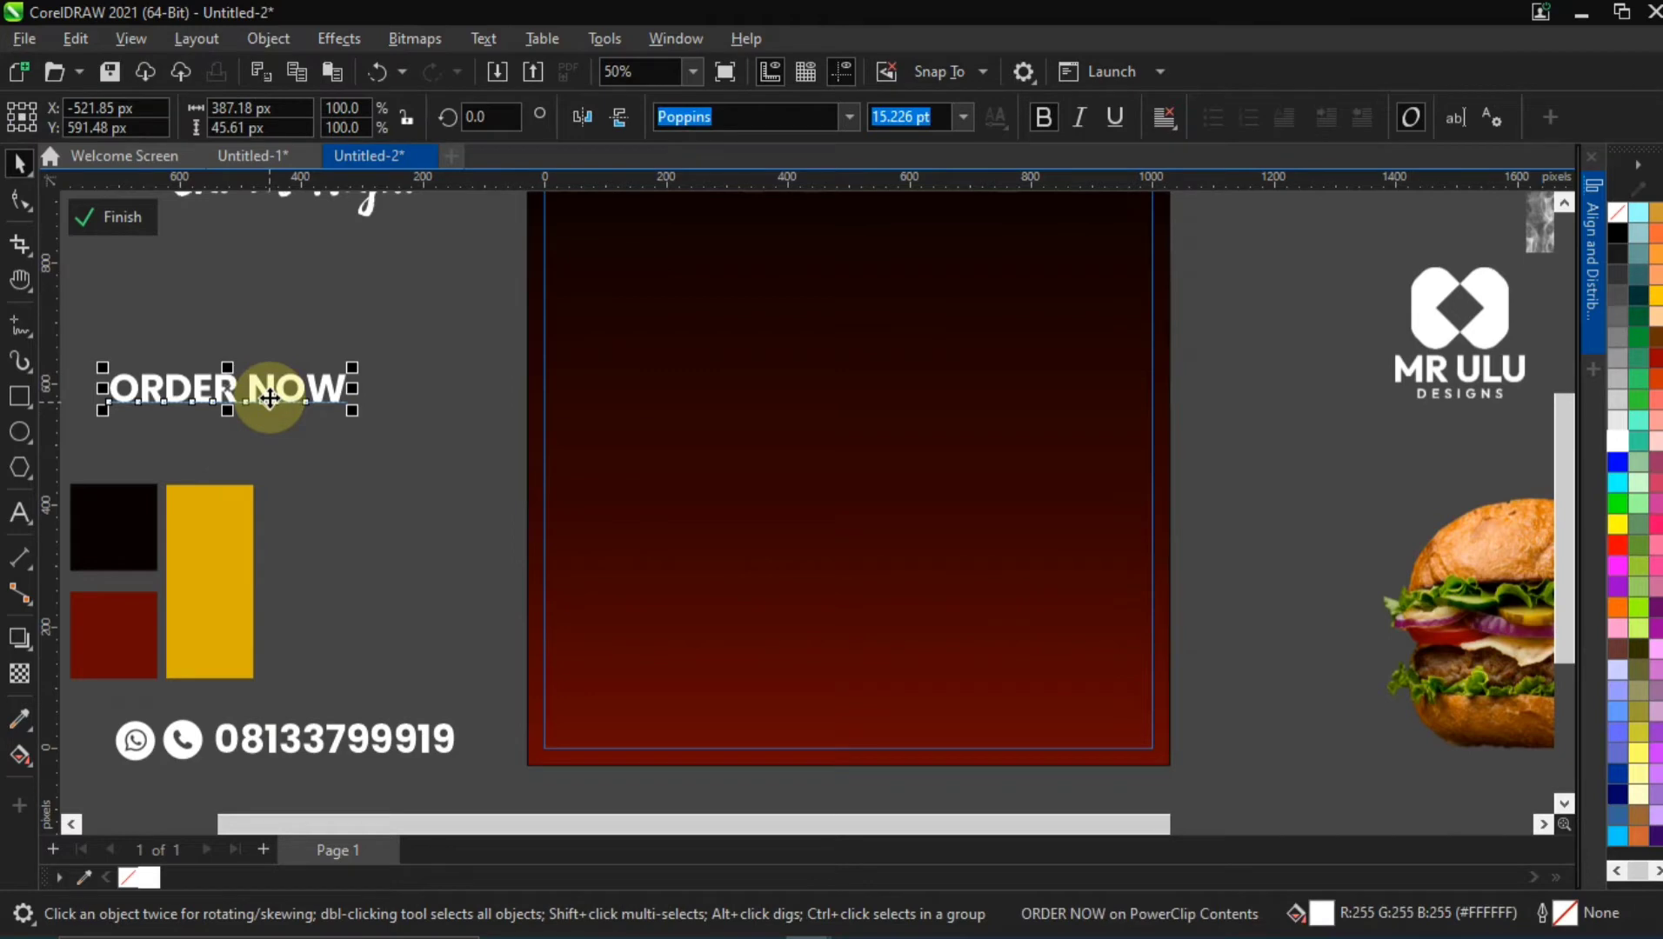
click(1049, 114)
click(963, 121)
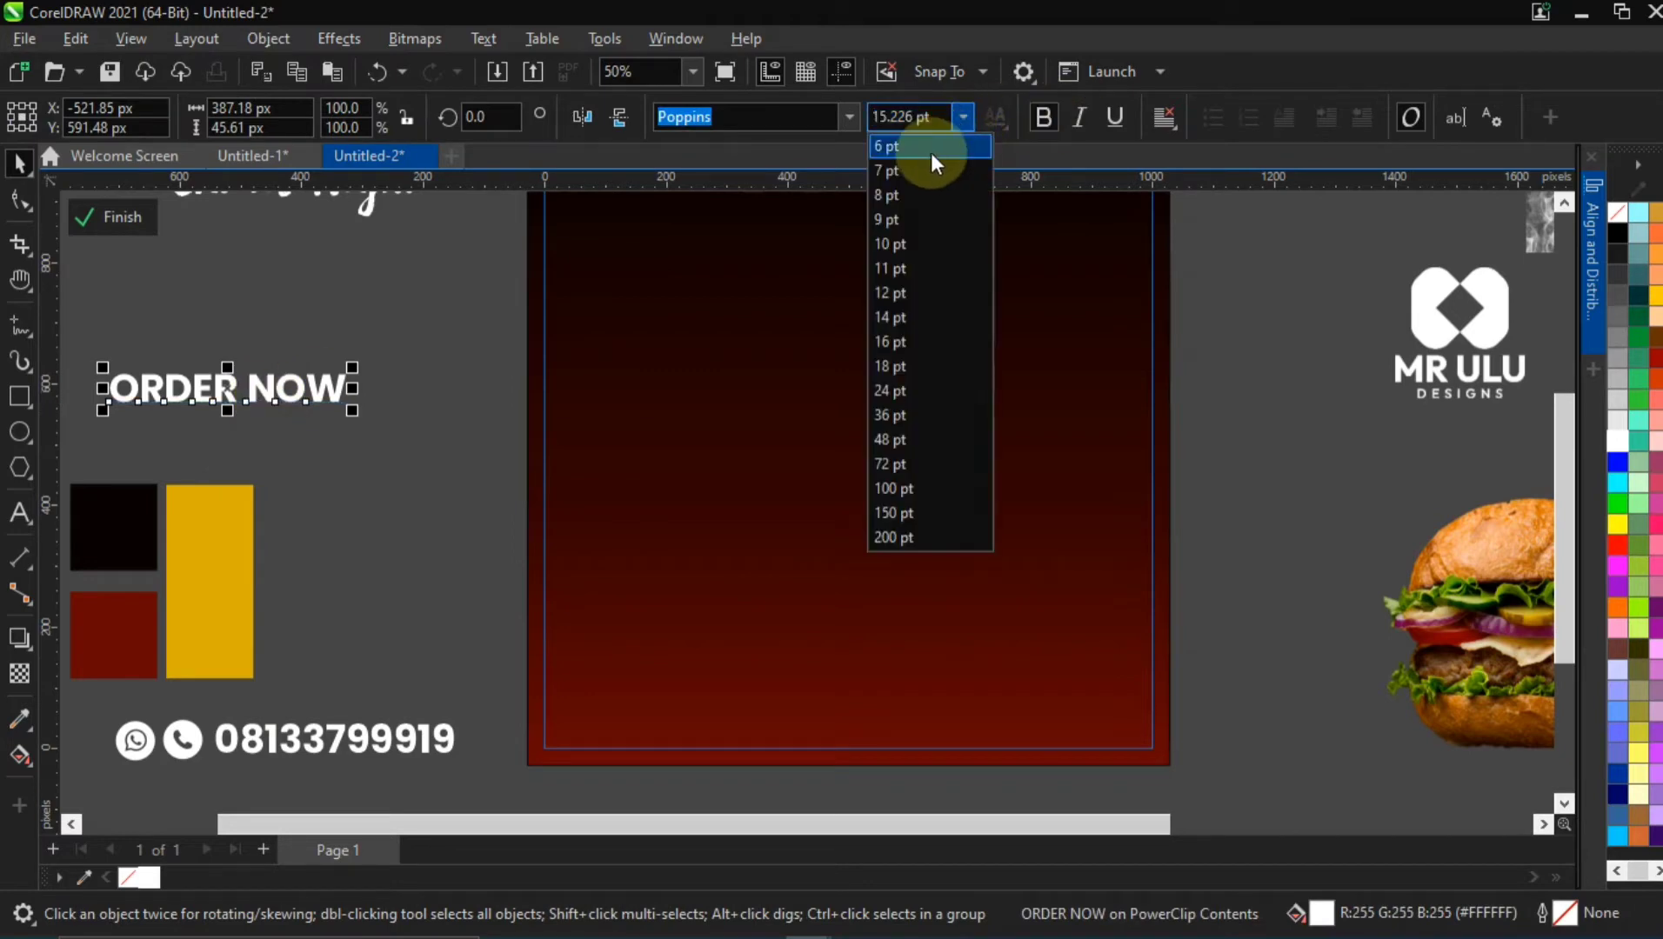
click(962, 116)
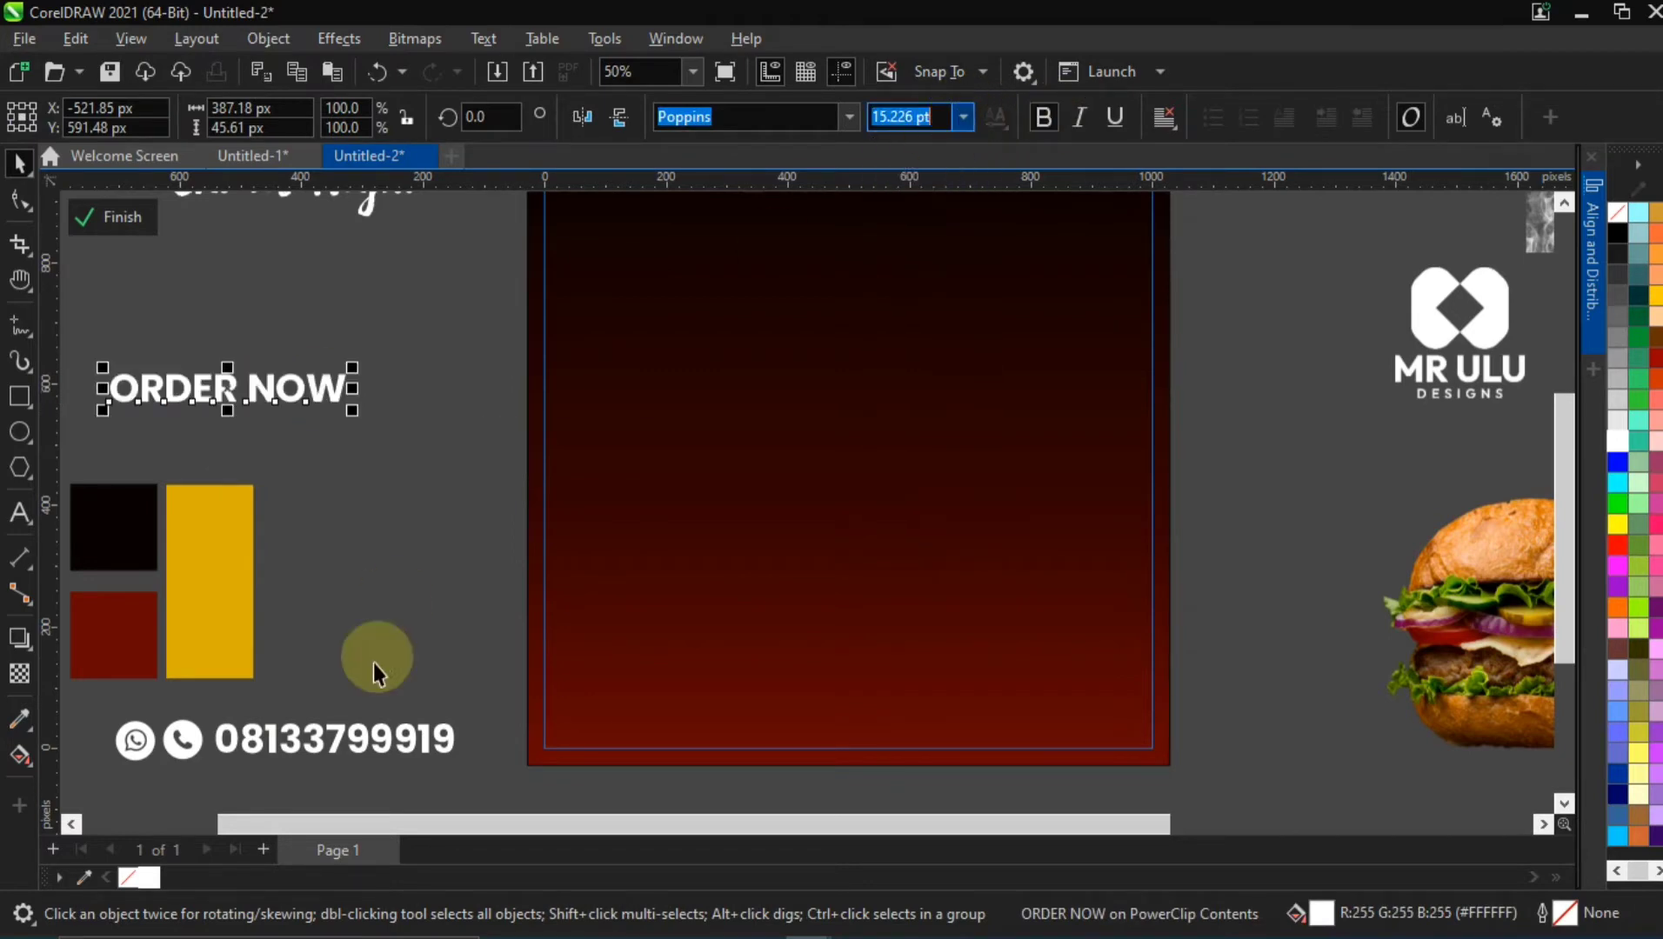
Group the contact icons with the phone number and scale the group to about 223 × 27 px beside the yellow swatch
click(332, 742)
drag(93, 711, 496, 776)
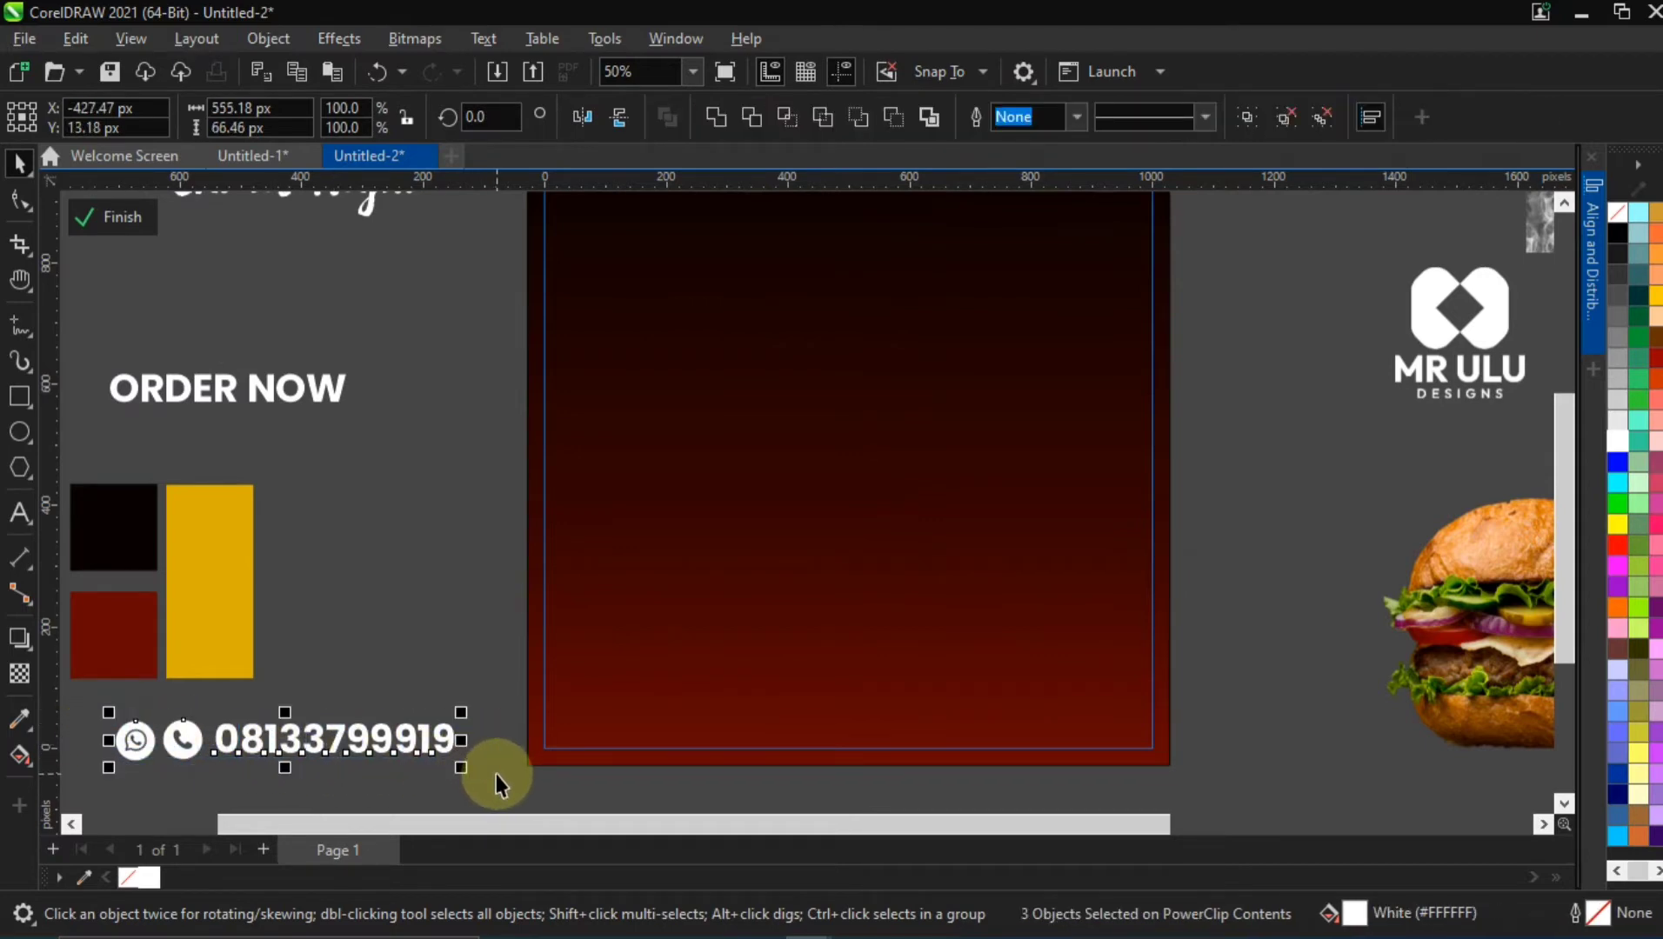
key(ctrl+g)
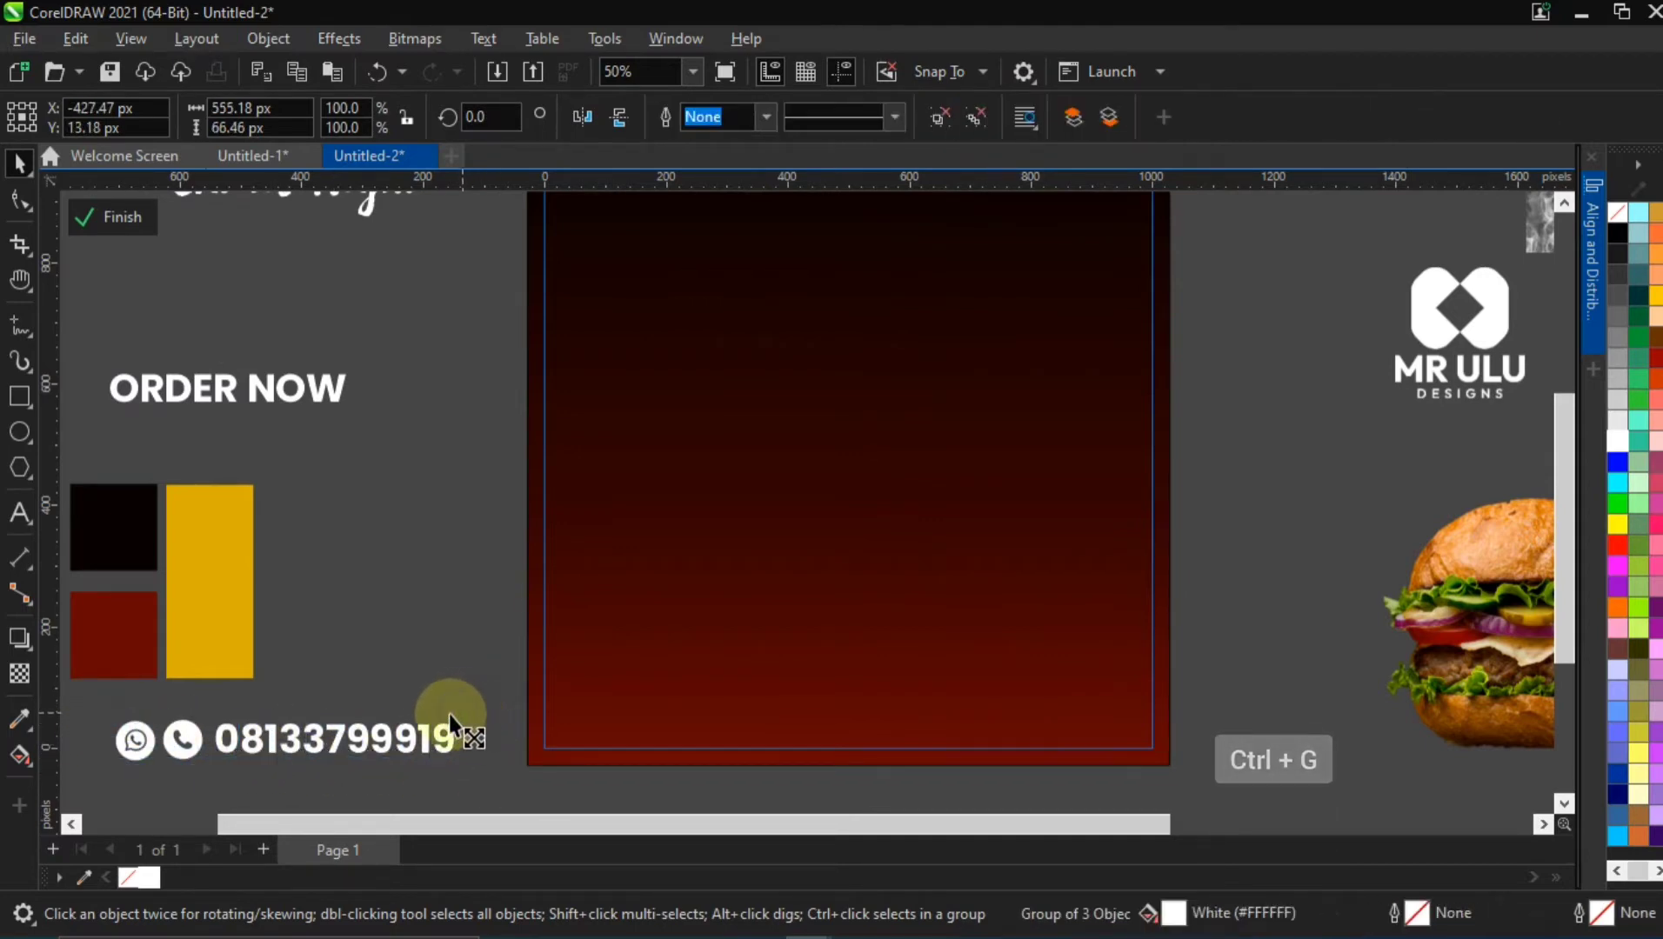
drag(448, 714, 564, 483)
scroll(328, 744, up, 4)
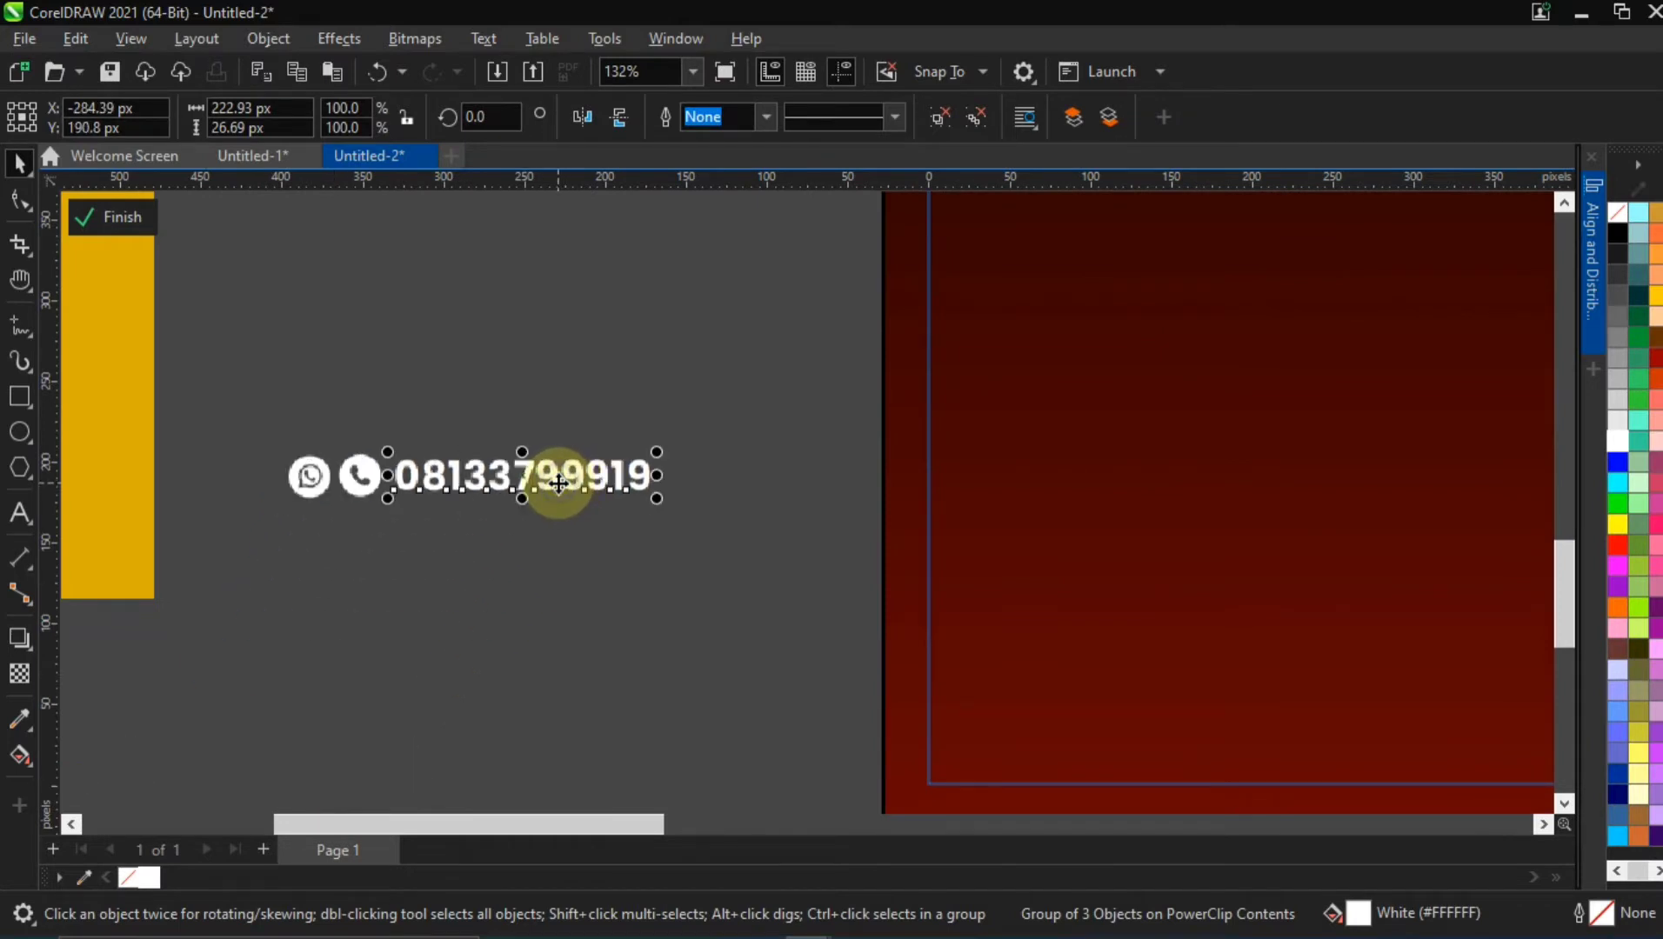
Check the font size of the phone number inside the contact group
ctrl+click(549, 492)
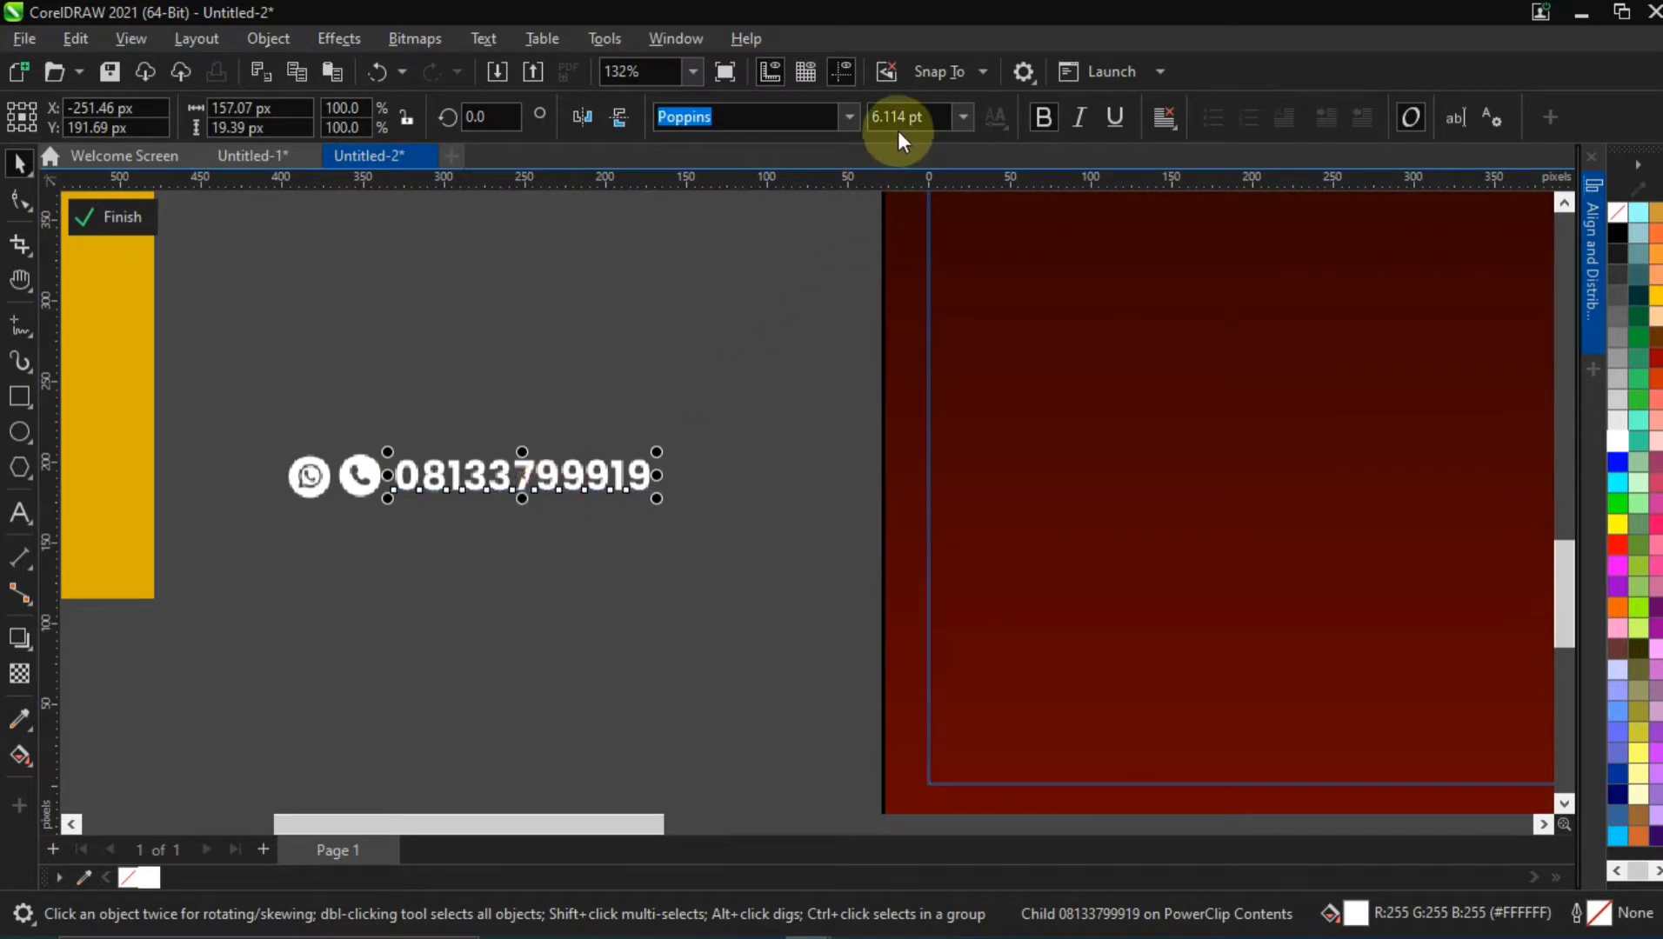
click(601, 655)
ctrl+click(594, 619)
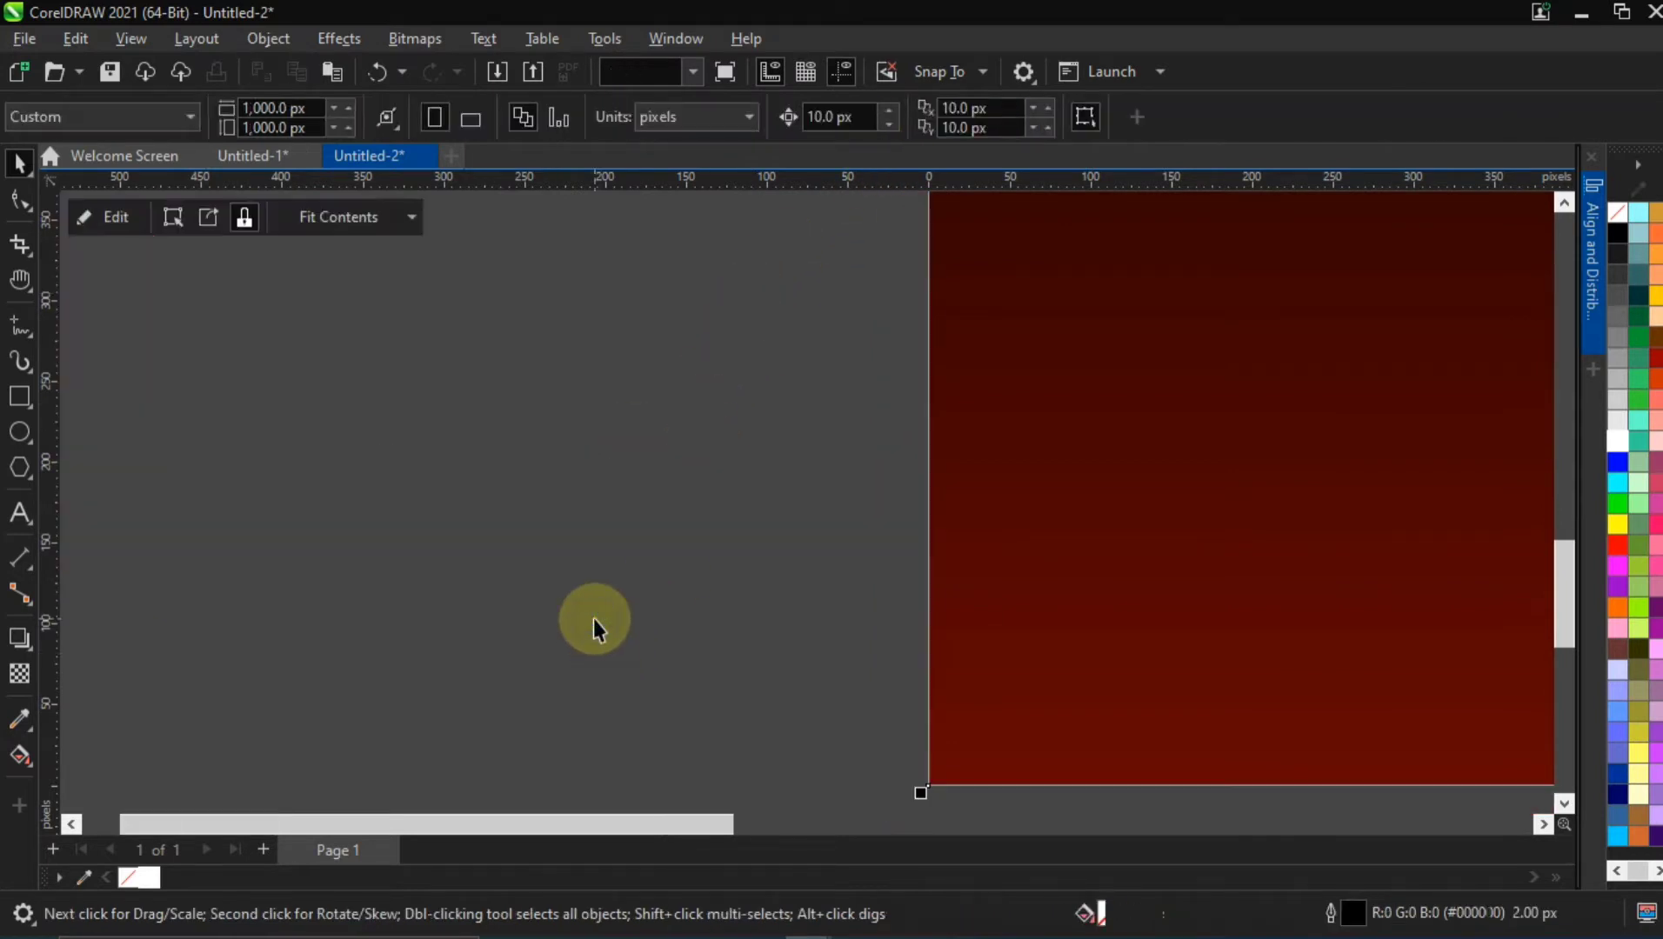
ctrl+click(1243, 434)
scroll(769, 500, down, 2)
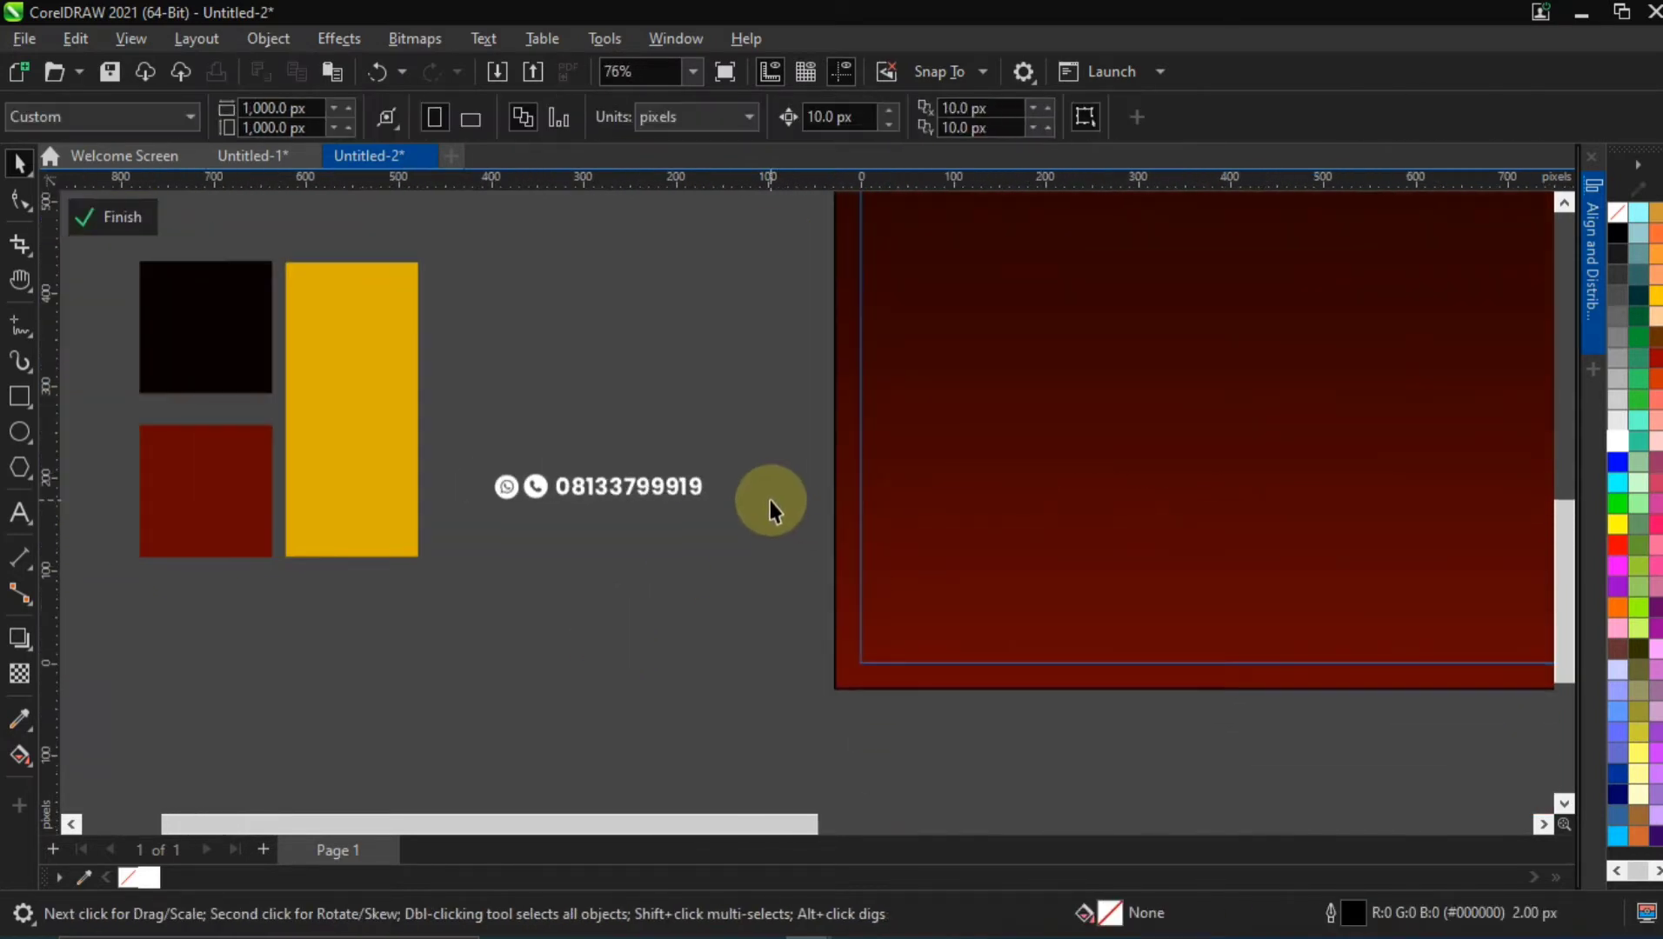
scroll(768, 500, down, 1)
Move the ORDER NOW text below the contact line and set its font size to 6.114 pt
drag(587, 222, 743, 574)
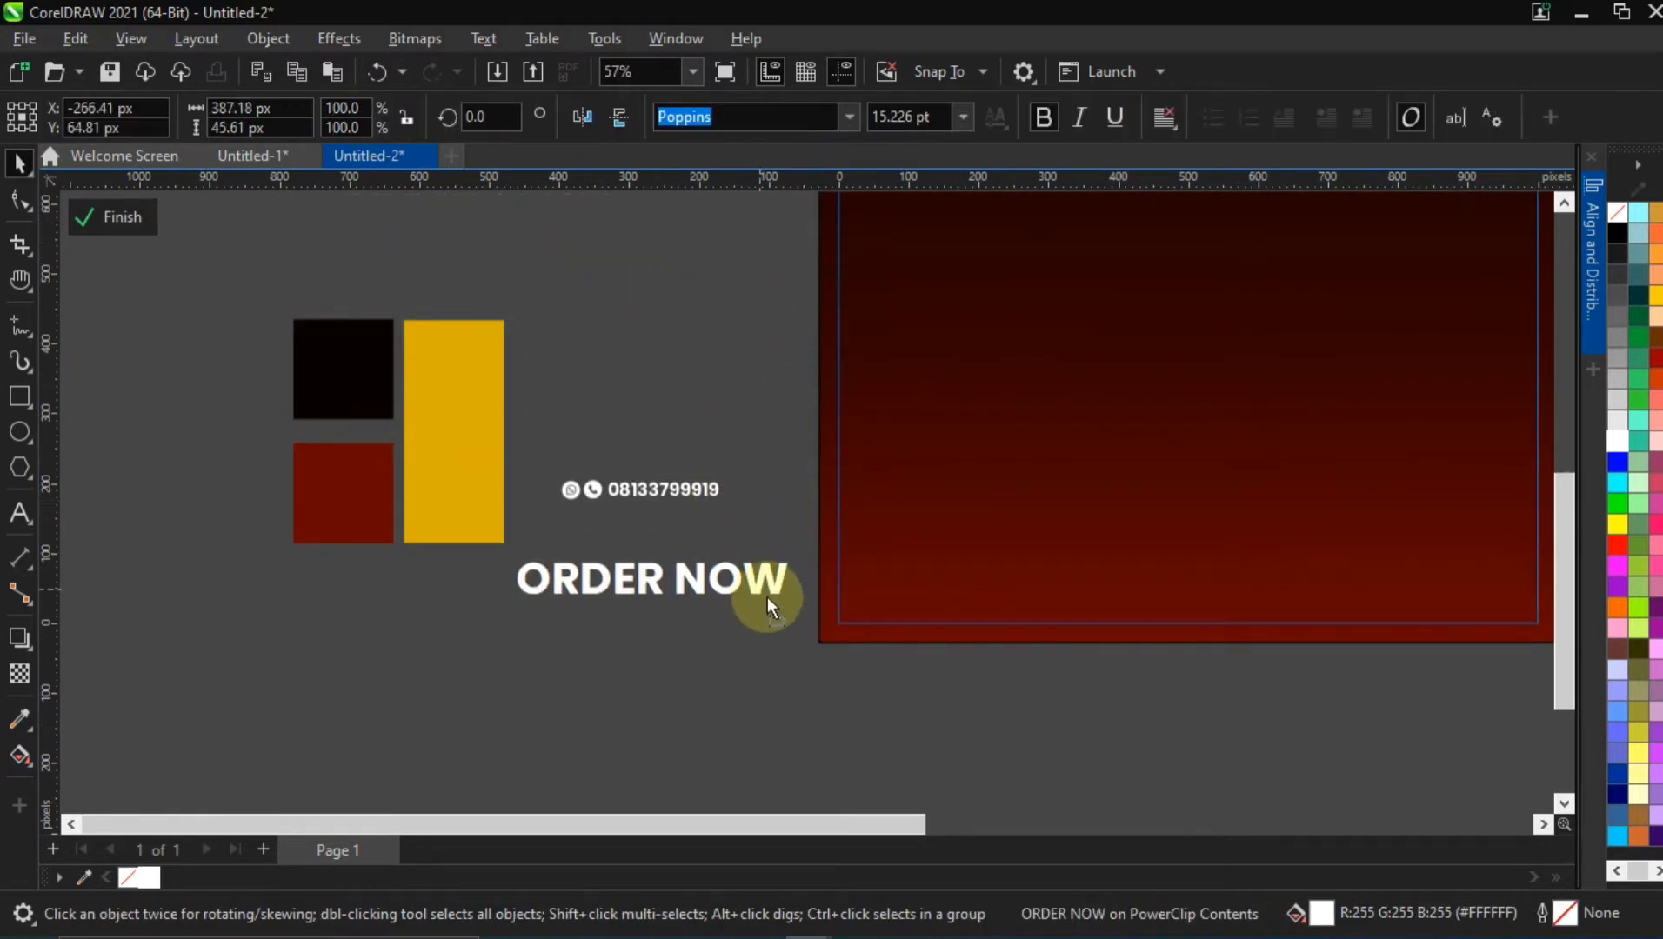
drag(940, 115, 824, 117)
drag(873, 119, 989, 131)
key(BackSpace)
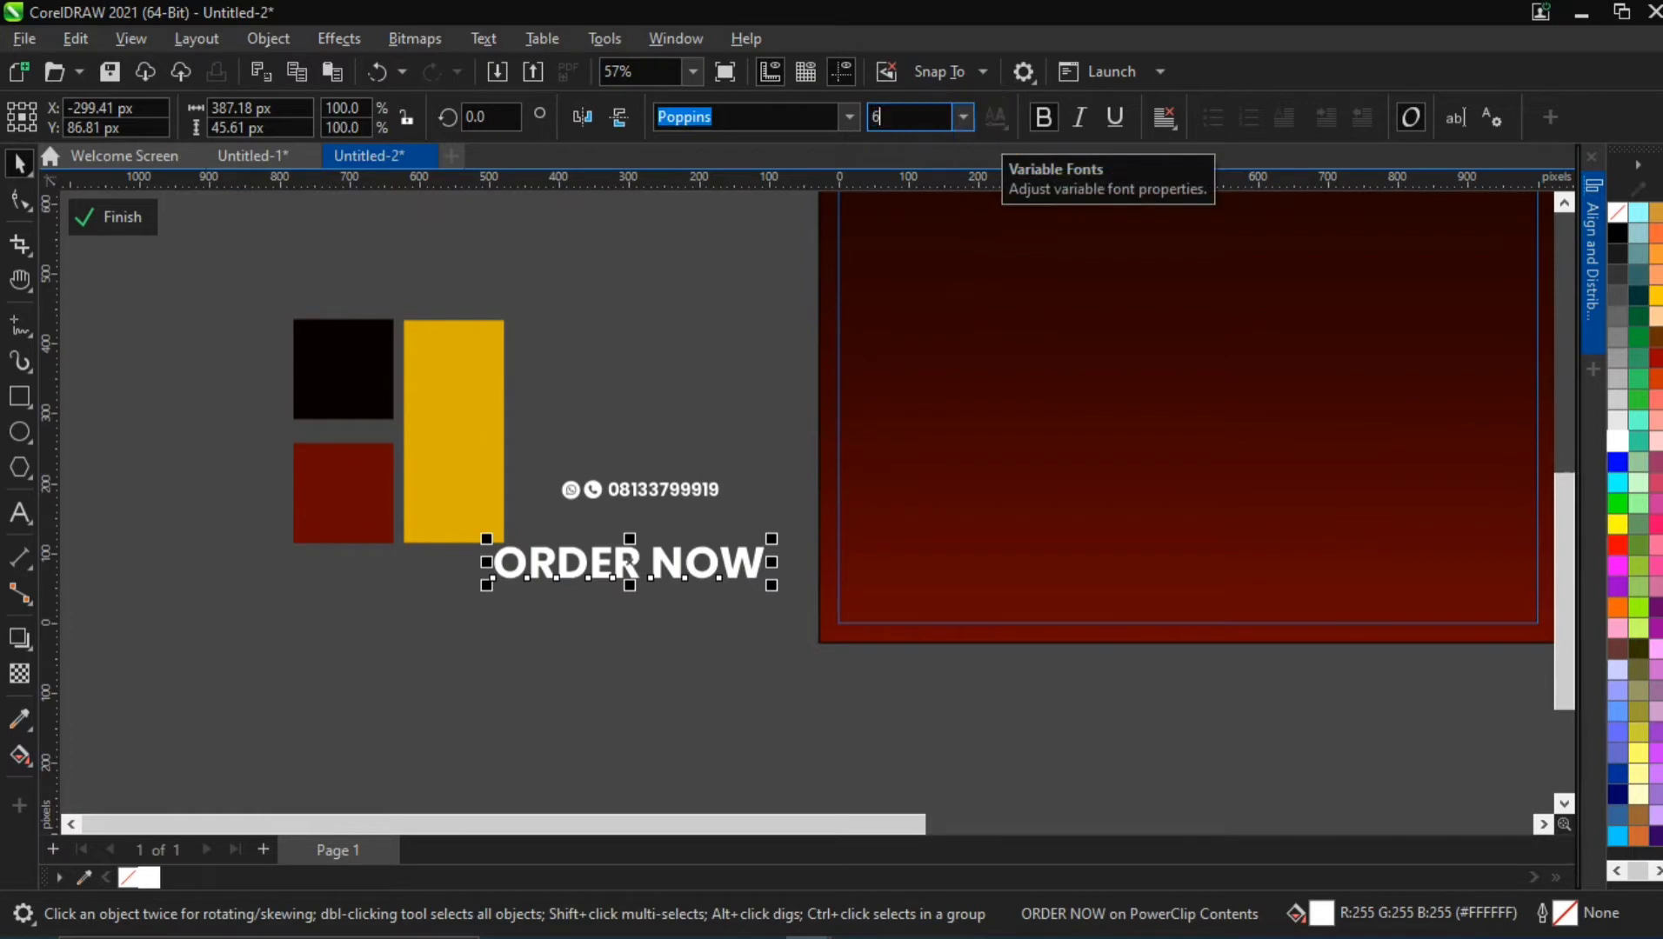
text(6.114)
key(Return)
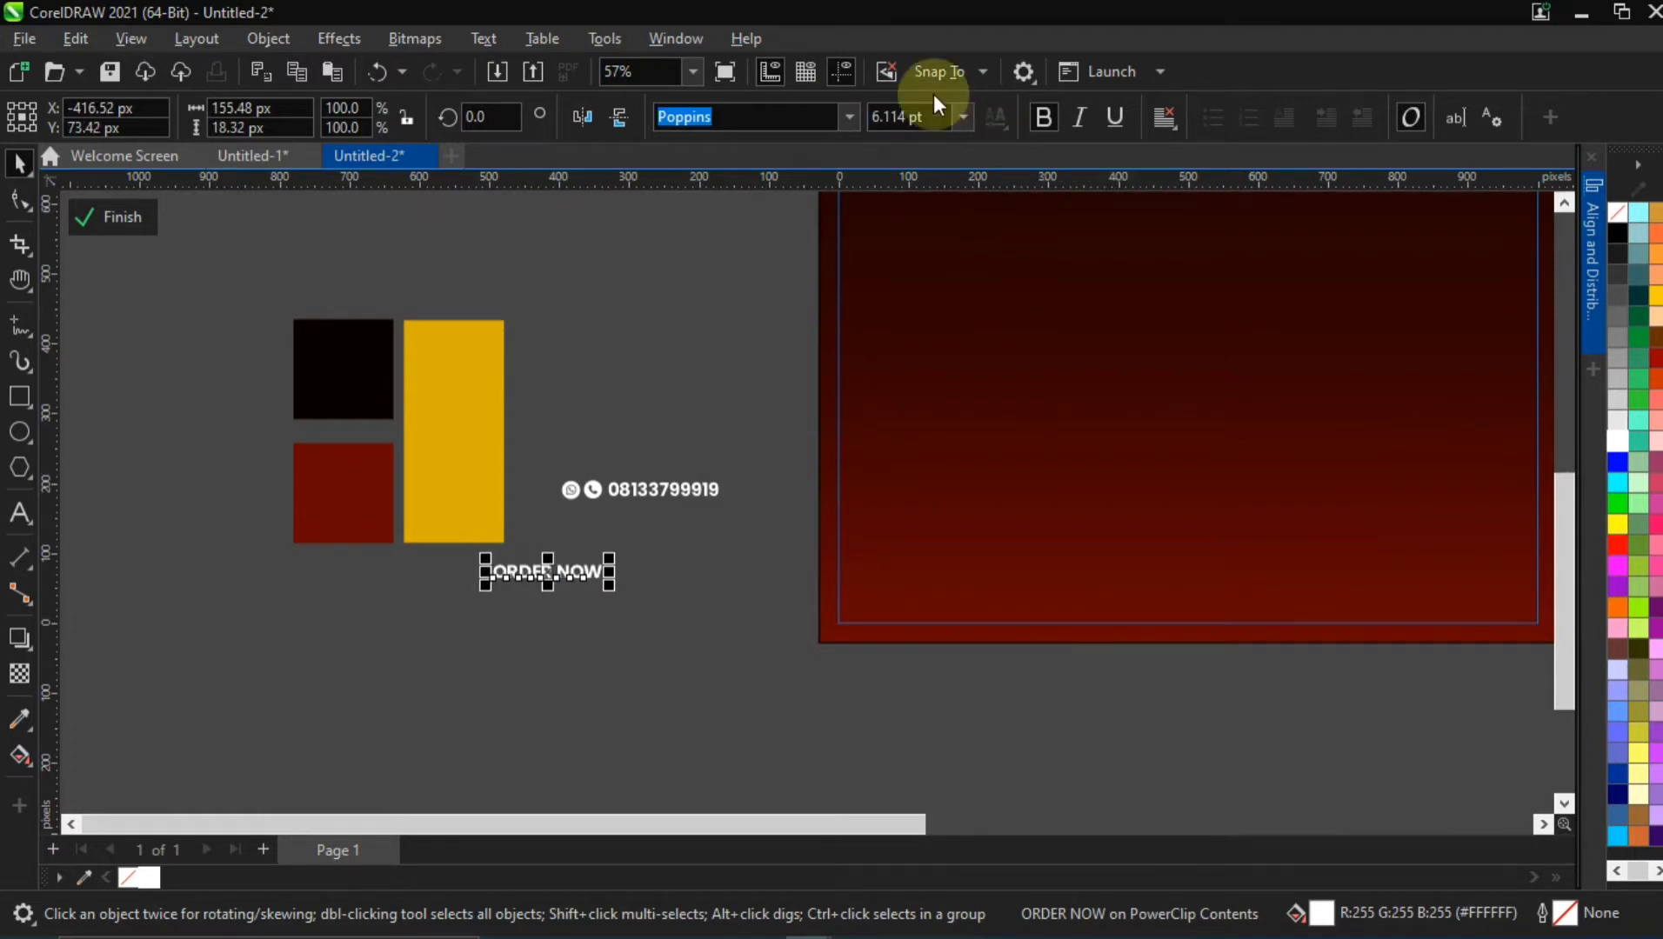
Place the ORDER NOW text under the phone number, leaving a clear gap between the two lines
drag(586, 567, 691, 543)
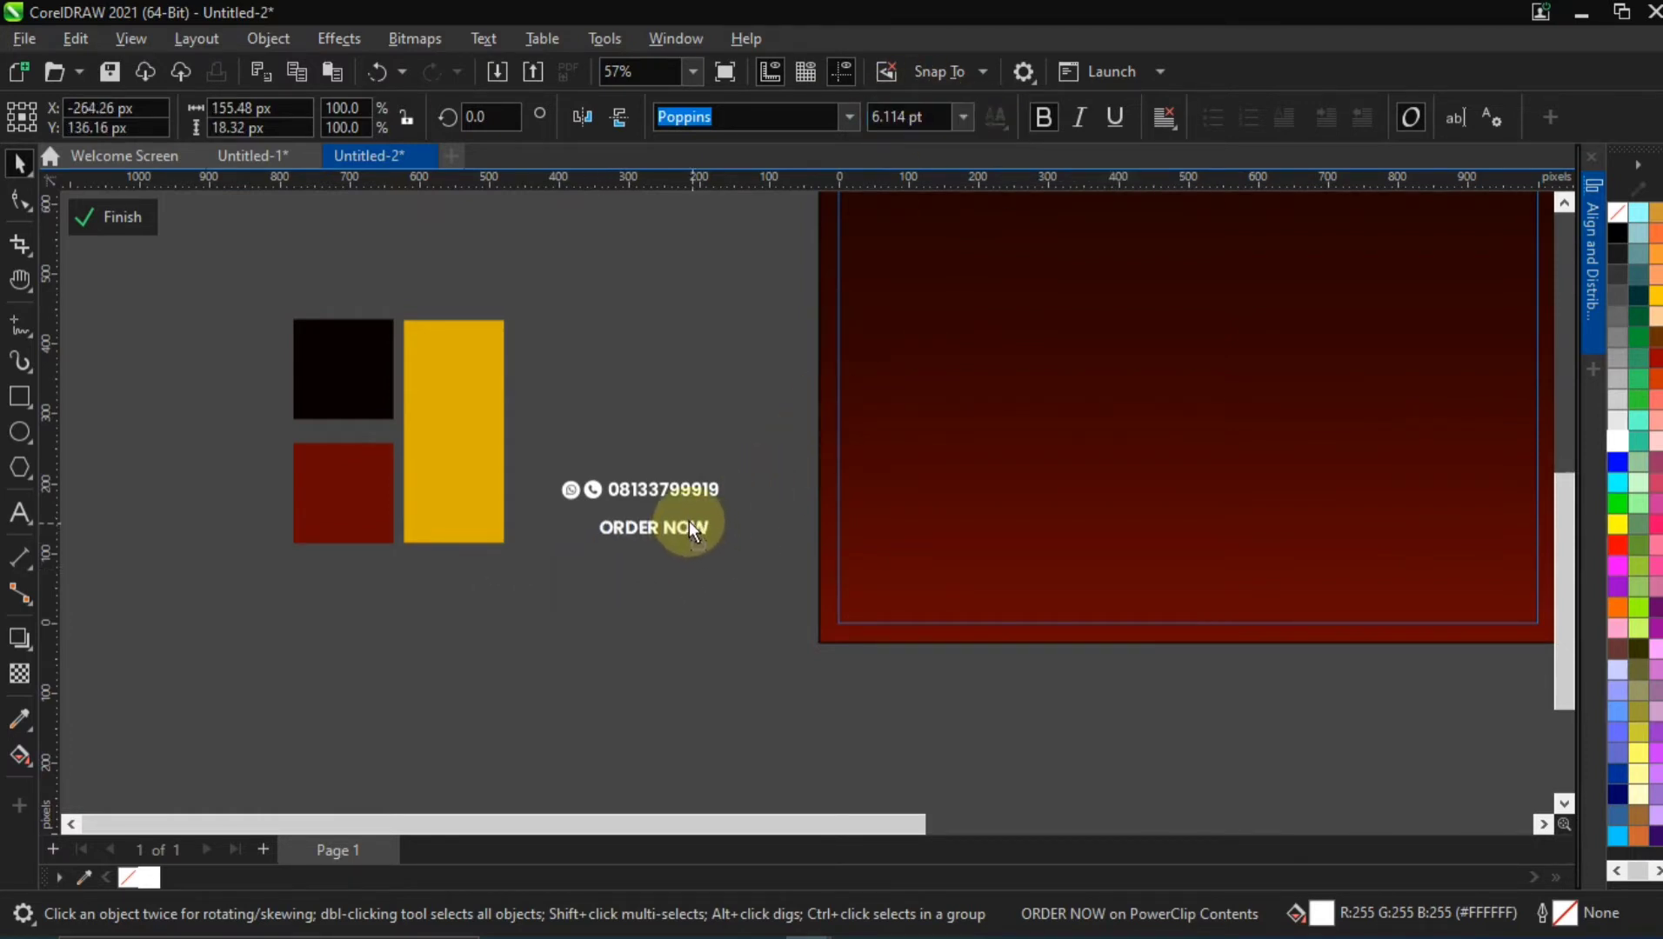
scroll(690, 523, up, 3)
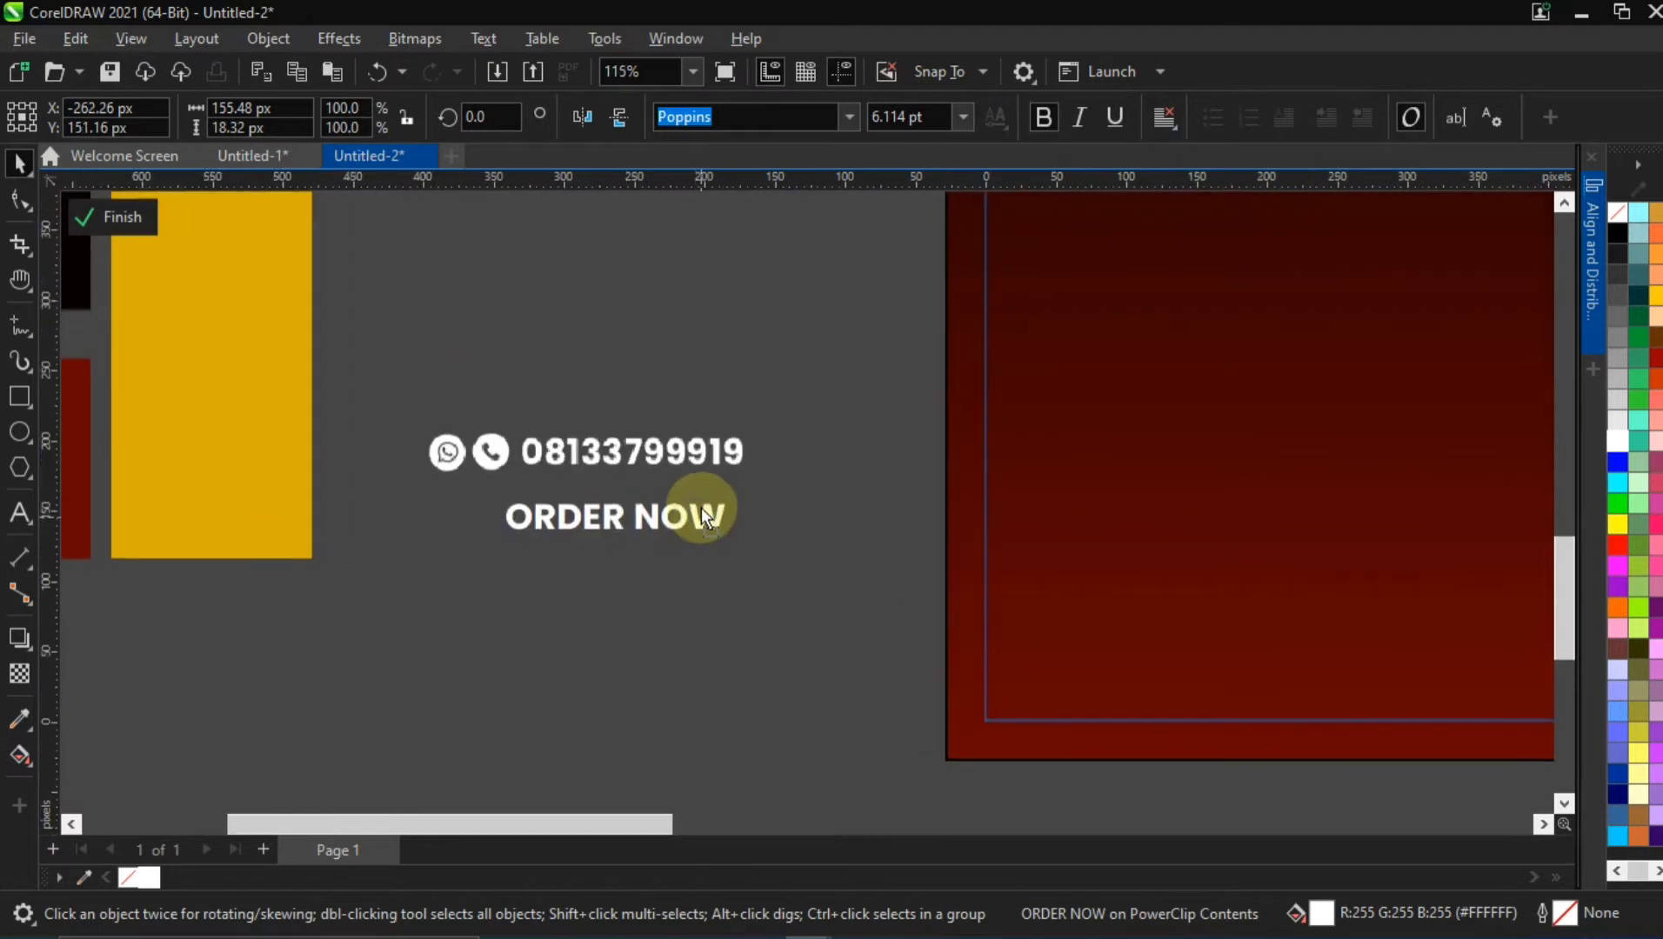
drag(701, 508, 692, 537)
click(442, 523)
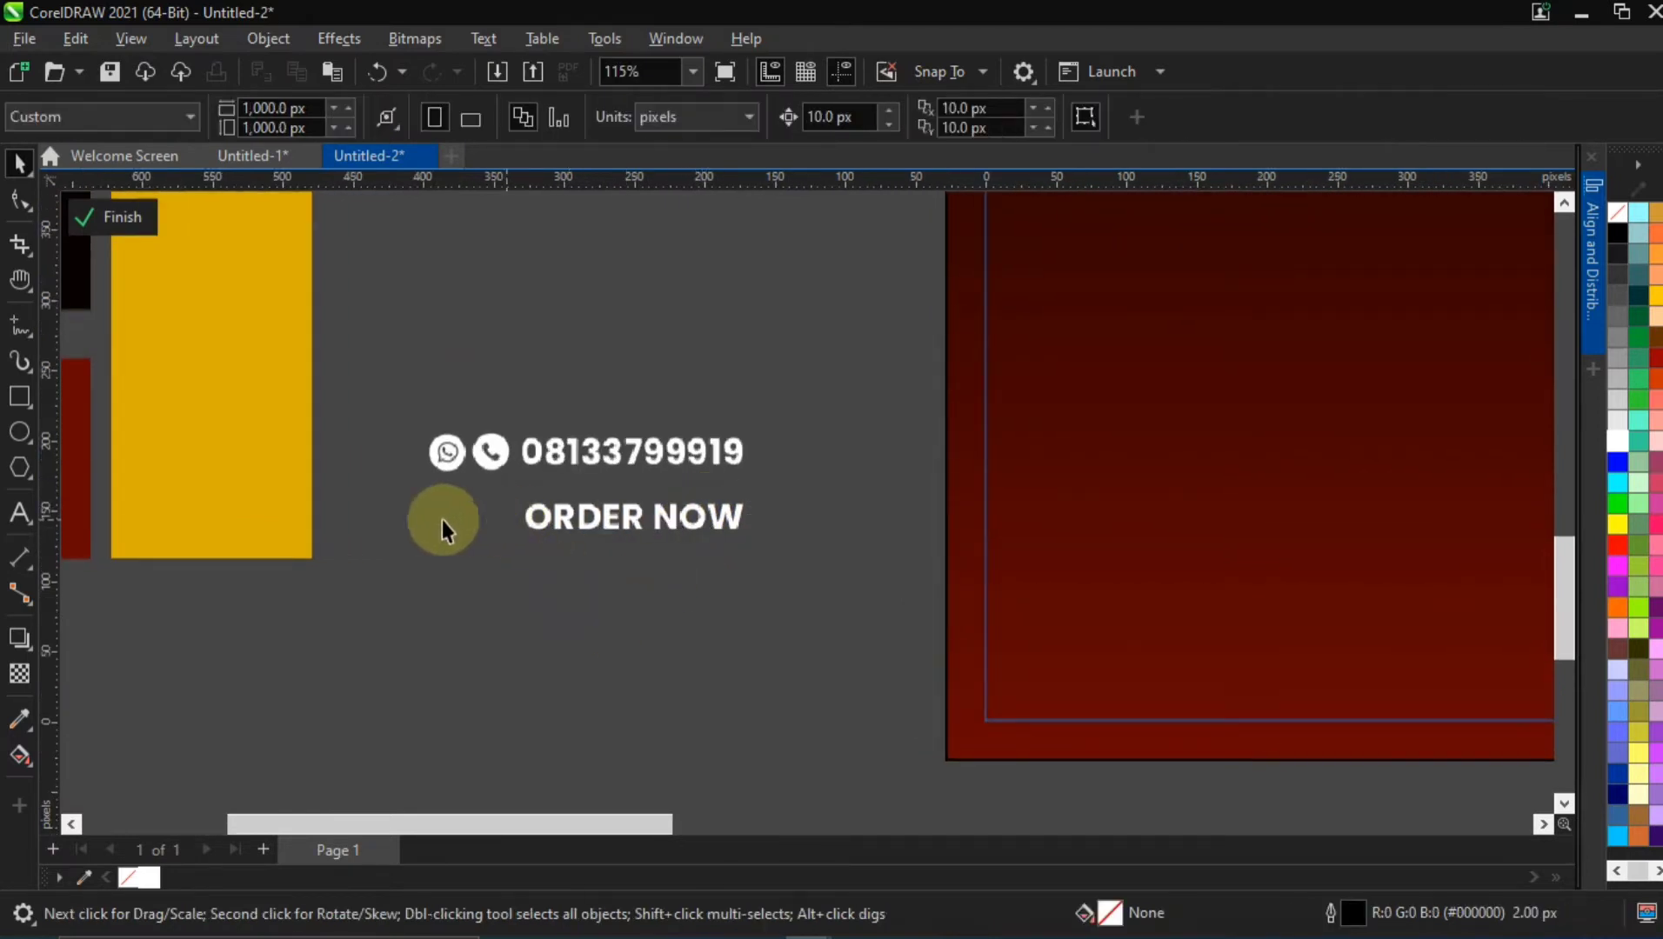
click(20, 402)
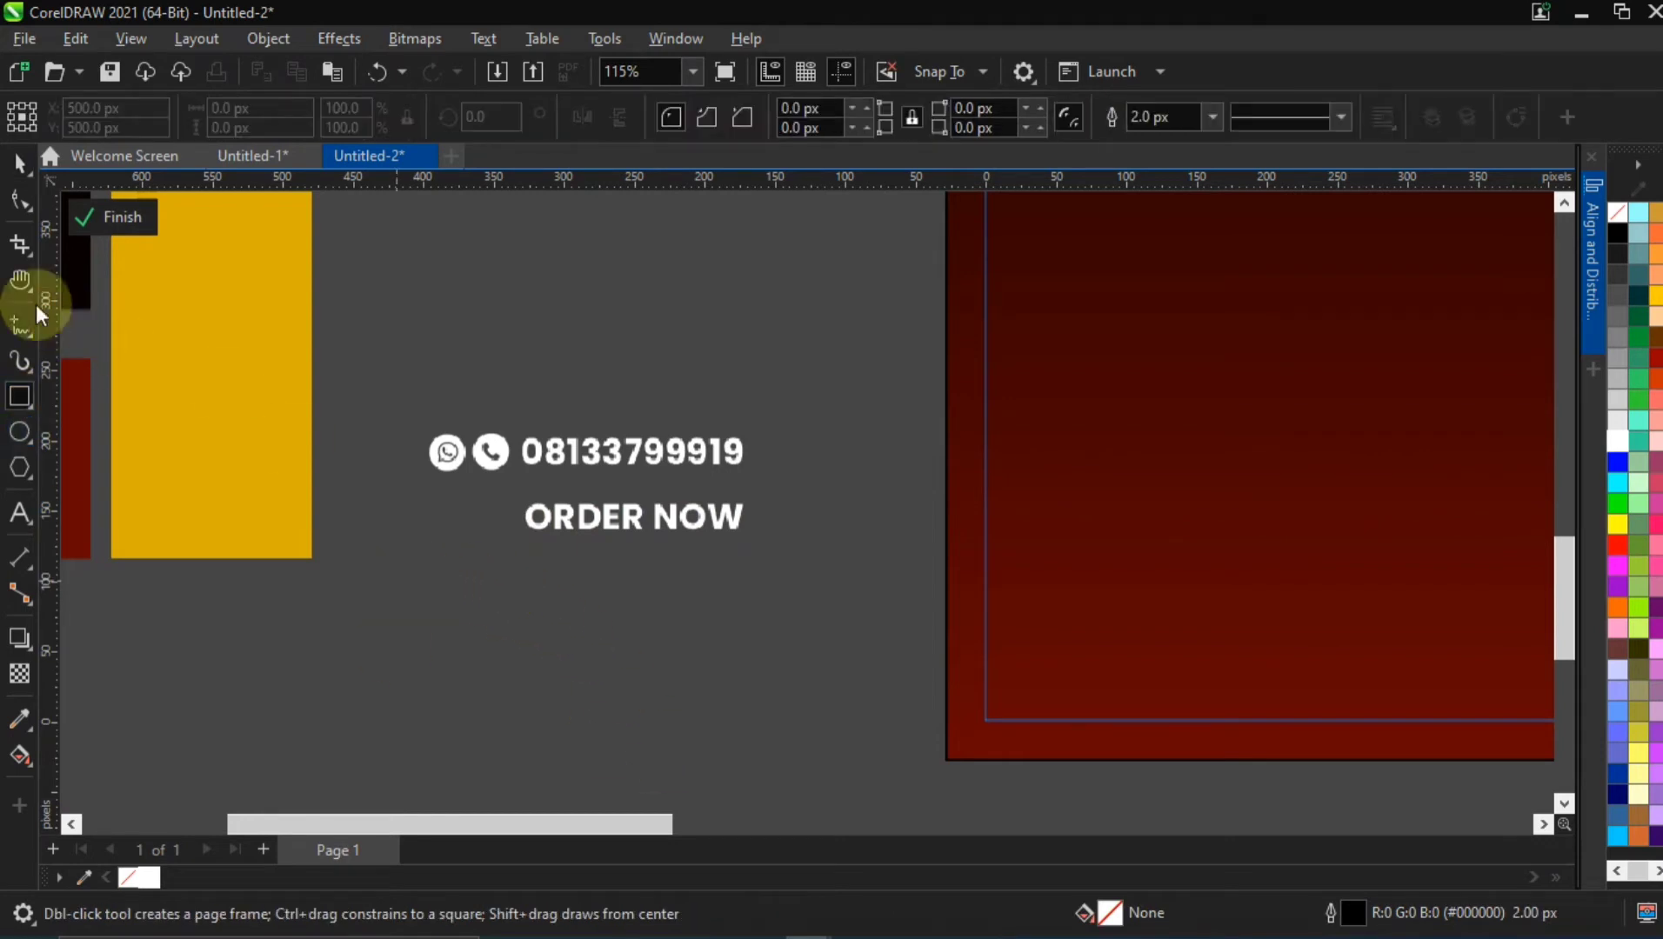
click(20, 161)
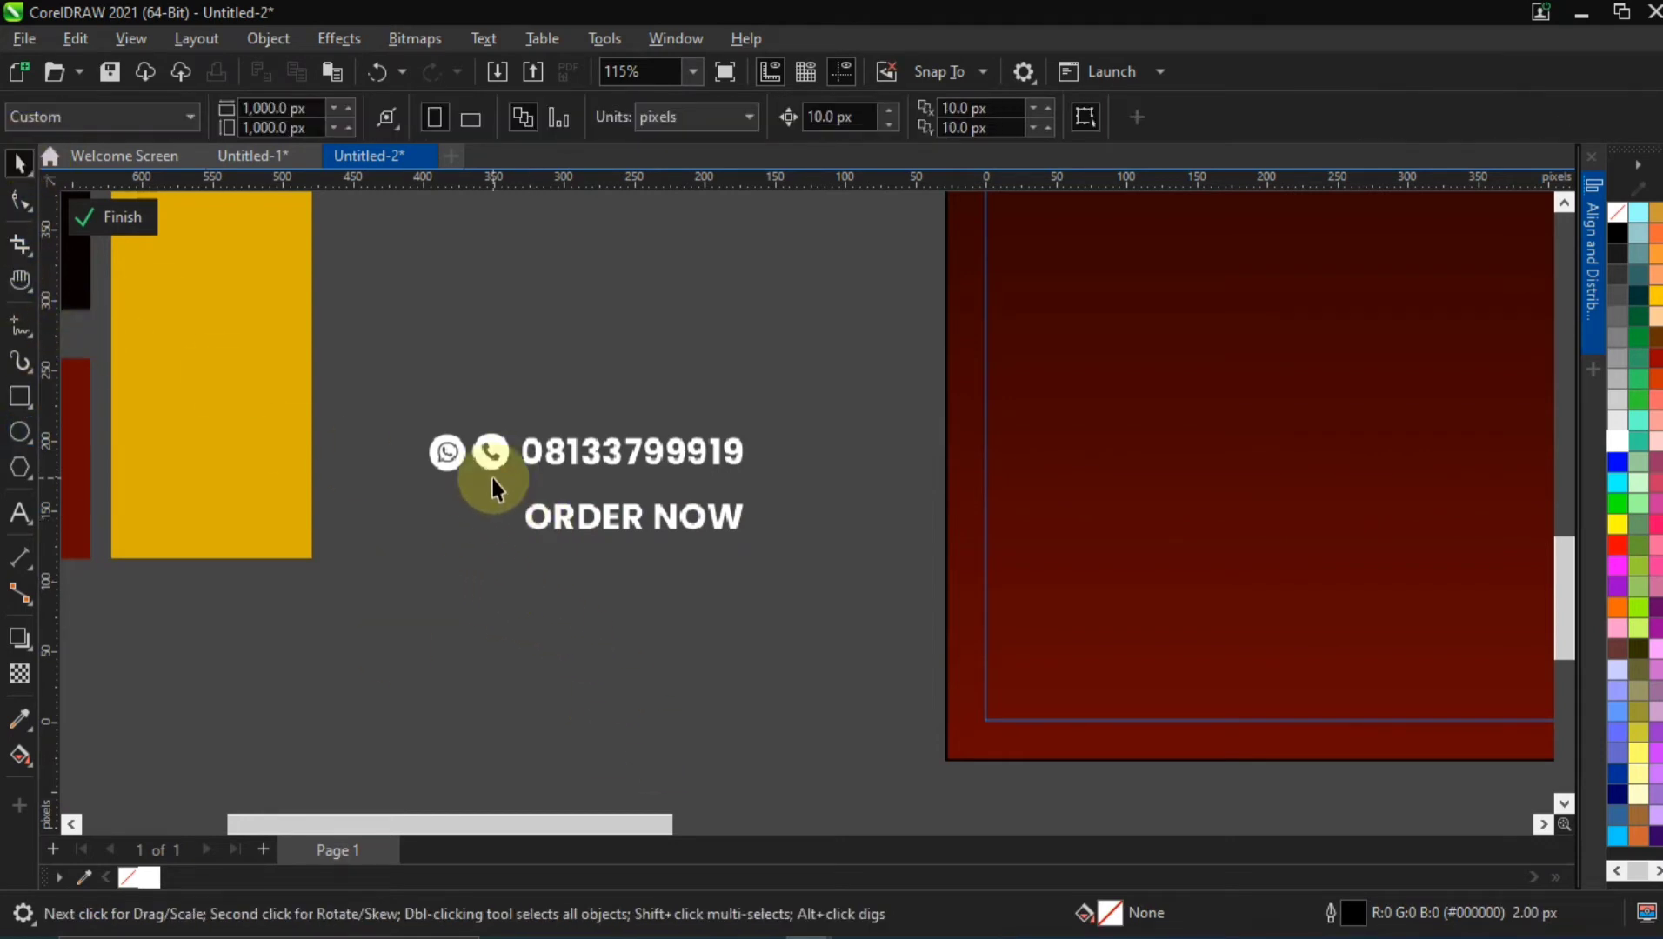
drag(547, 525, 537, 561)
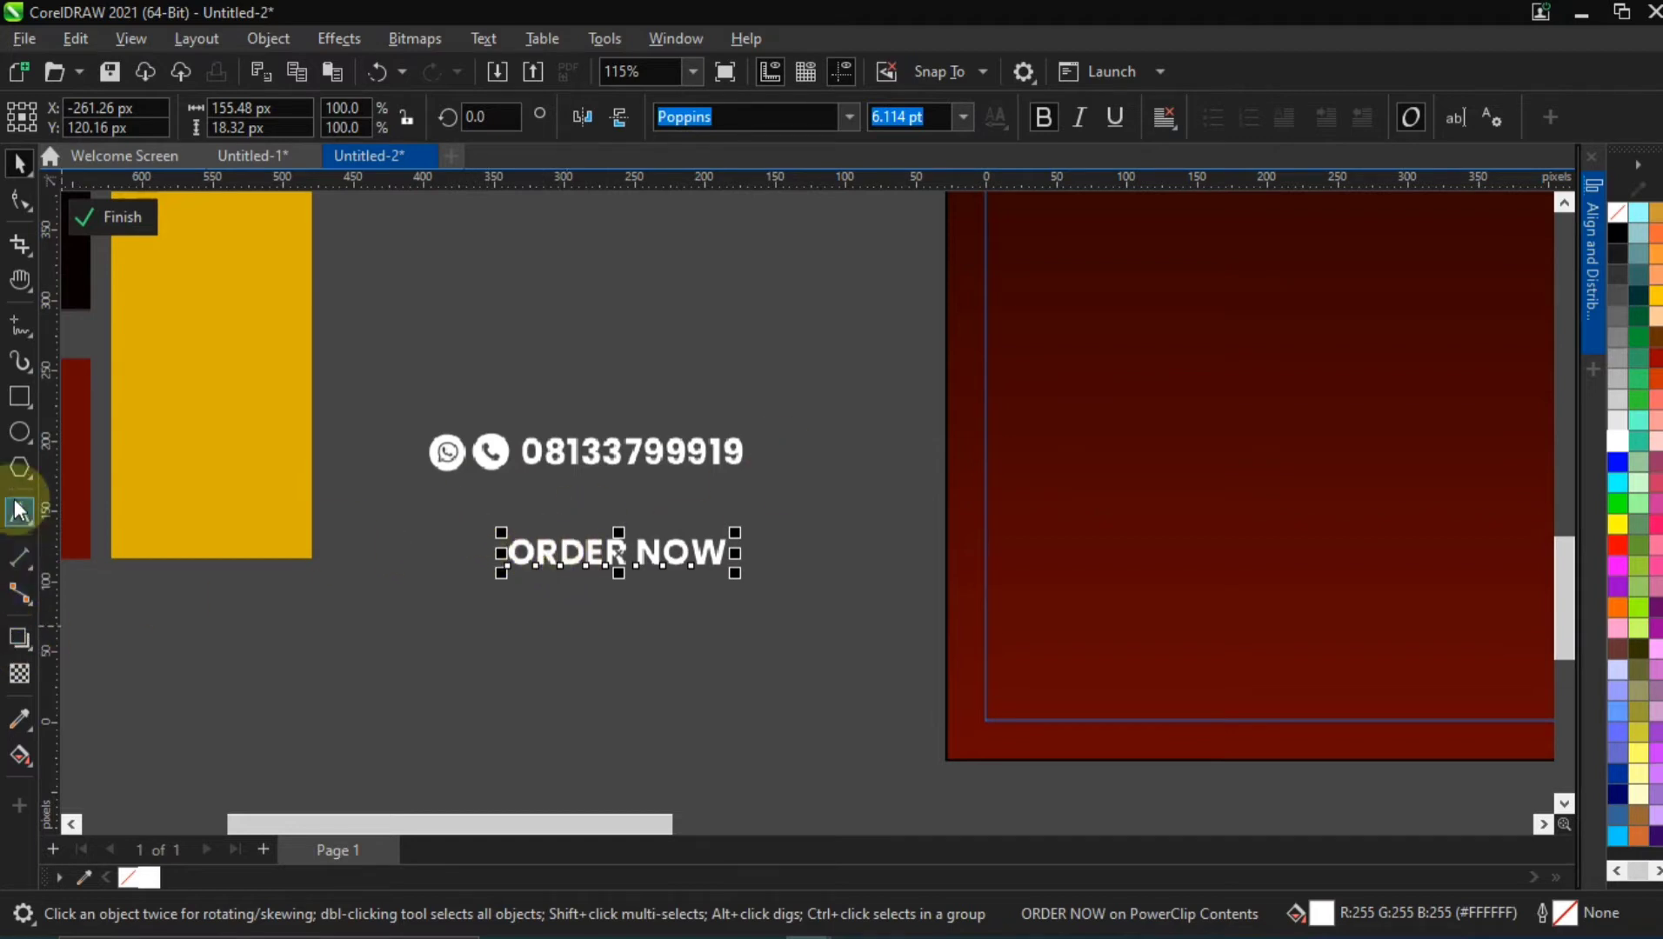
Draw a rectangle about 202 × 47 px just below the ORDER NOW text
click(19, 397)
drag(475, 602, 760, 668)
click(20, 164)
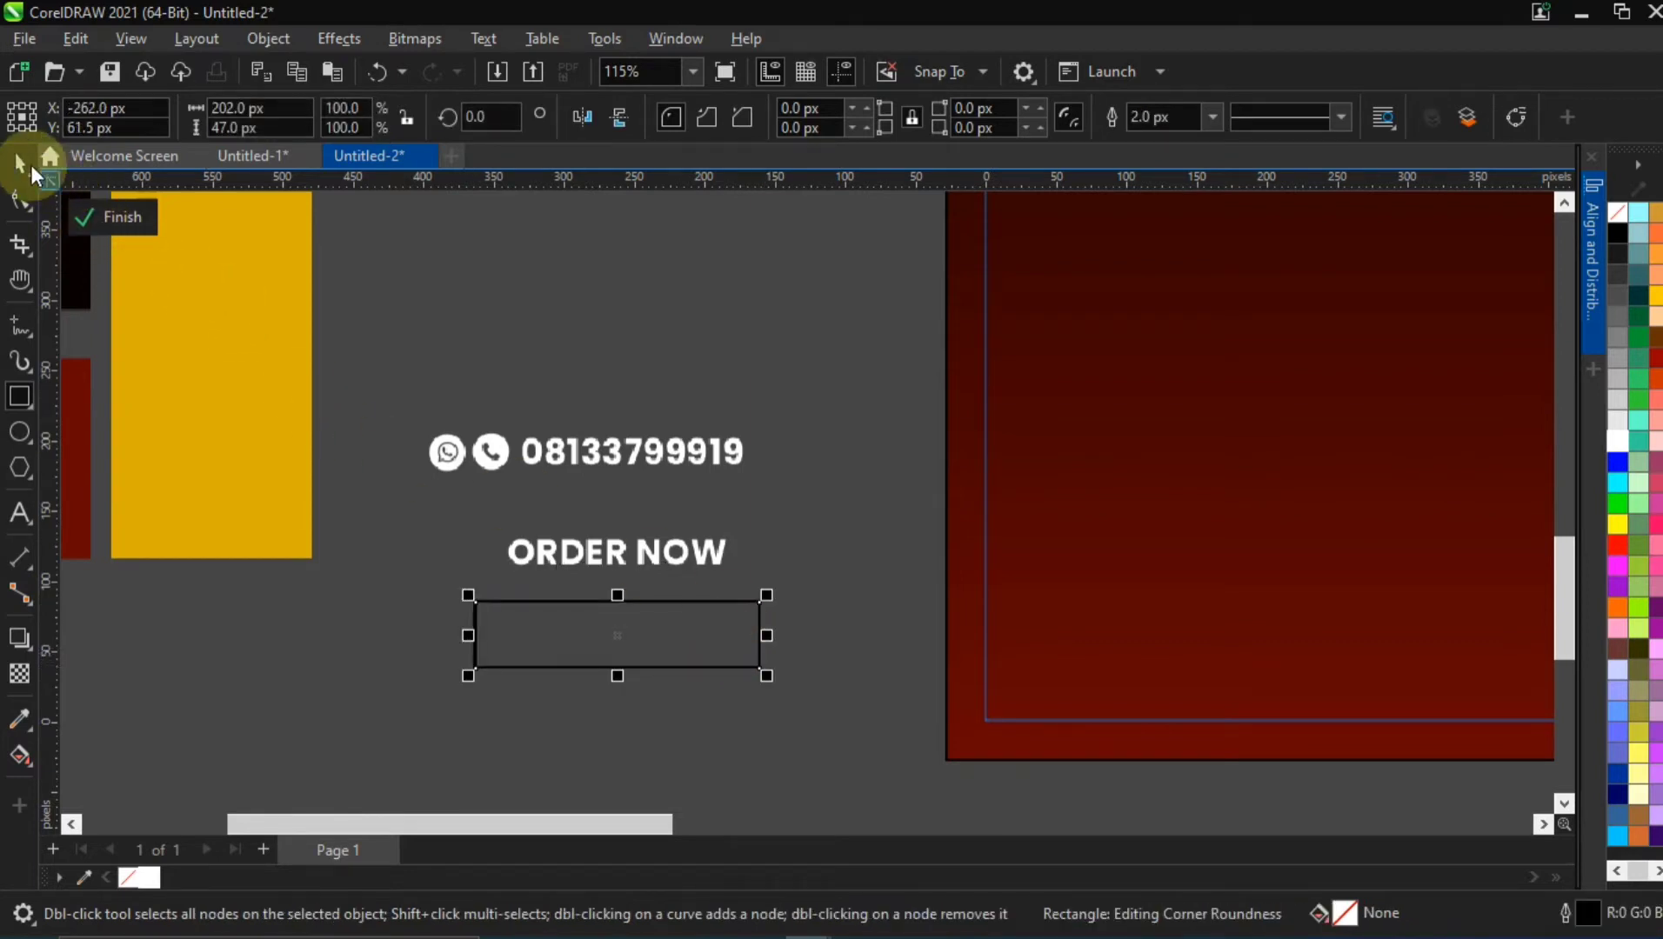
Move the ORDER NOW text down into the rectangle, roughly in its middle
click(581, 561)
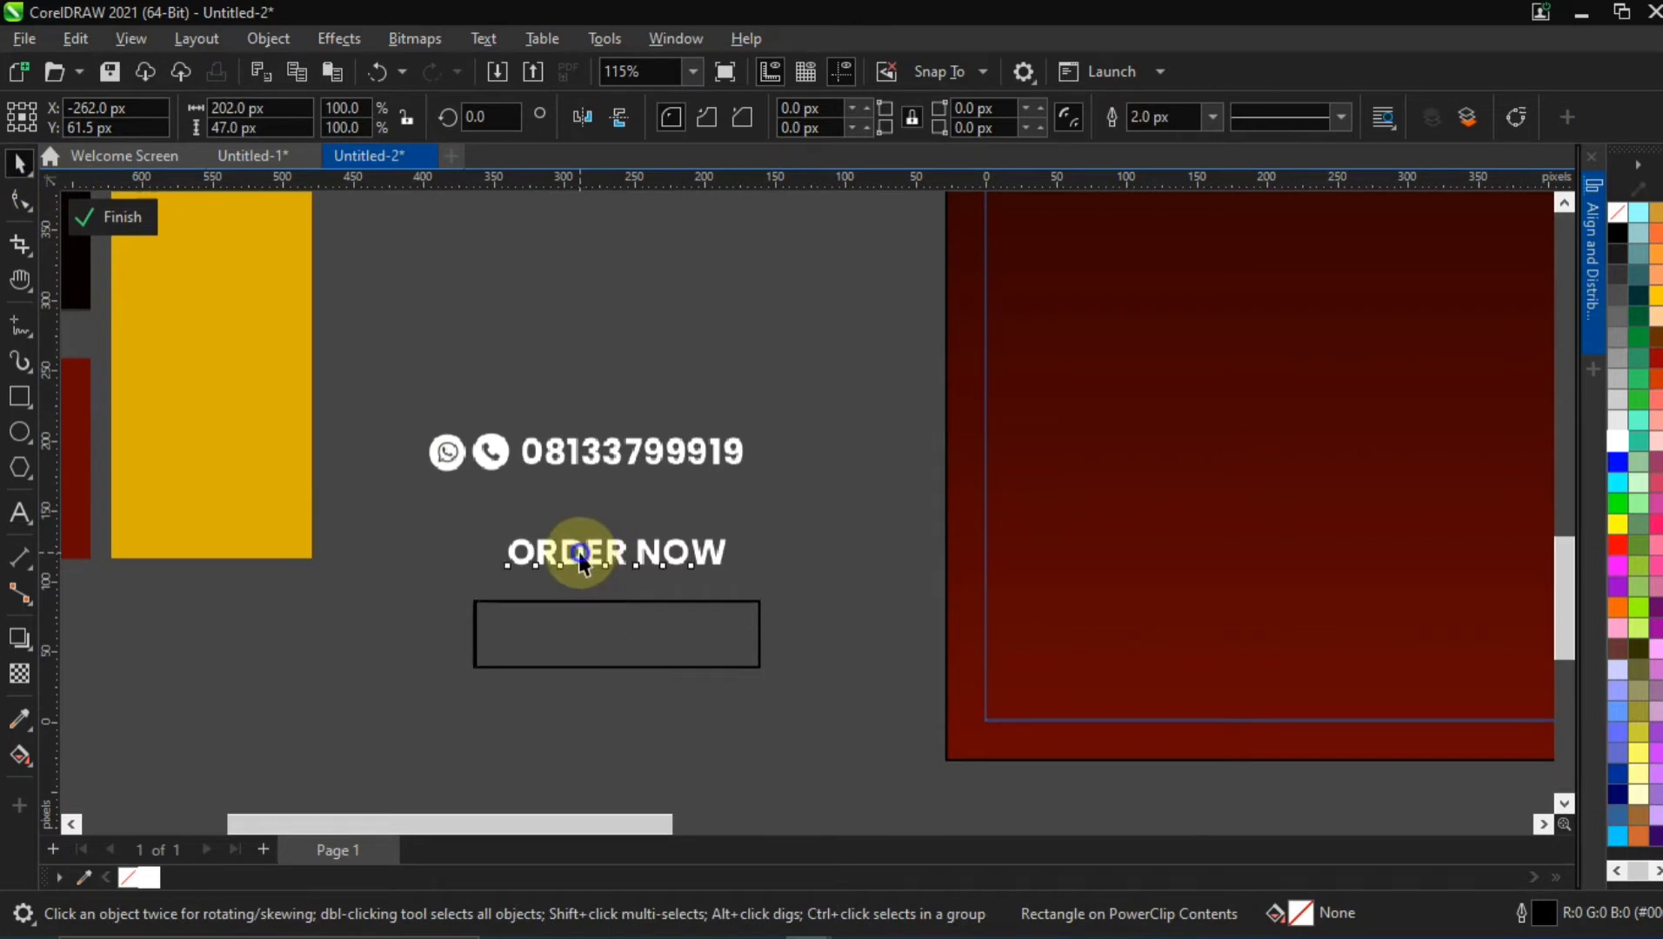
drag(581, 559, 573, 641)
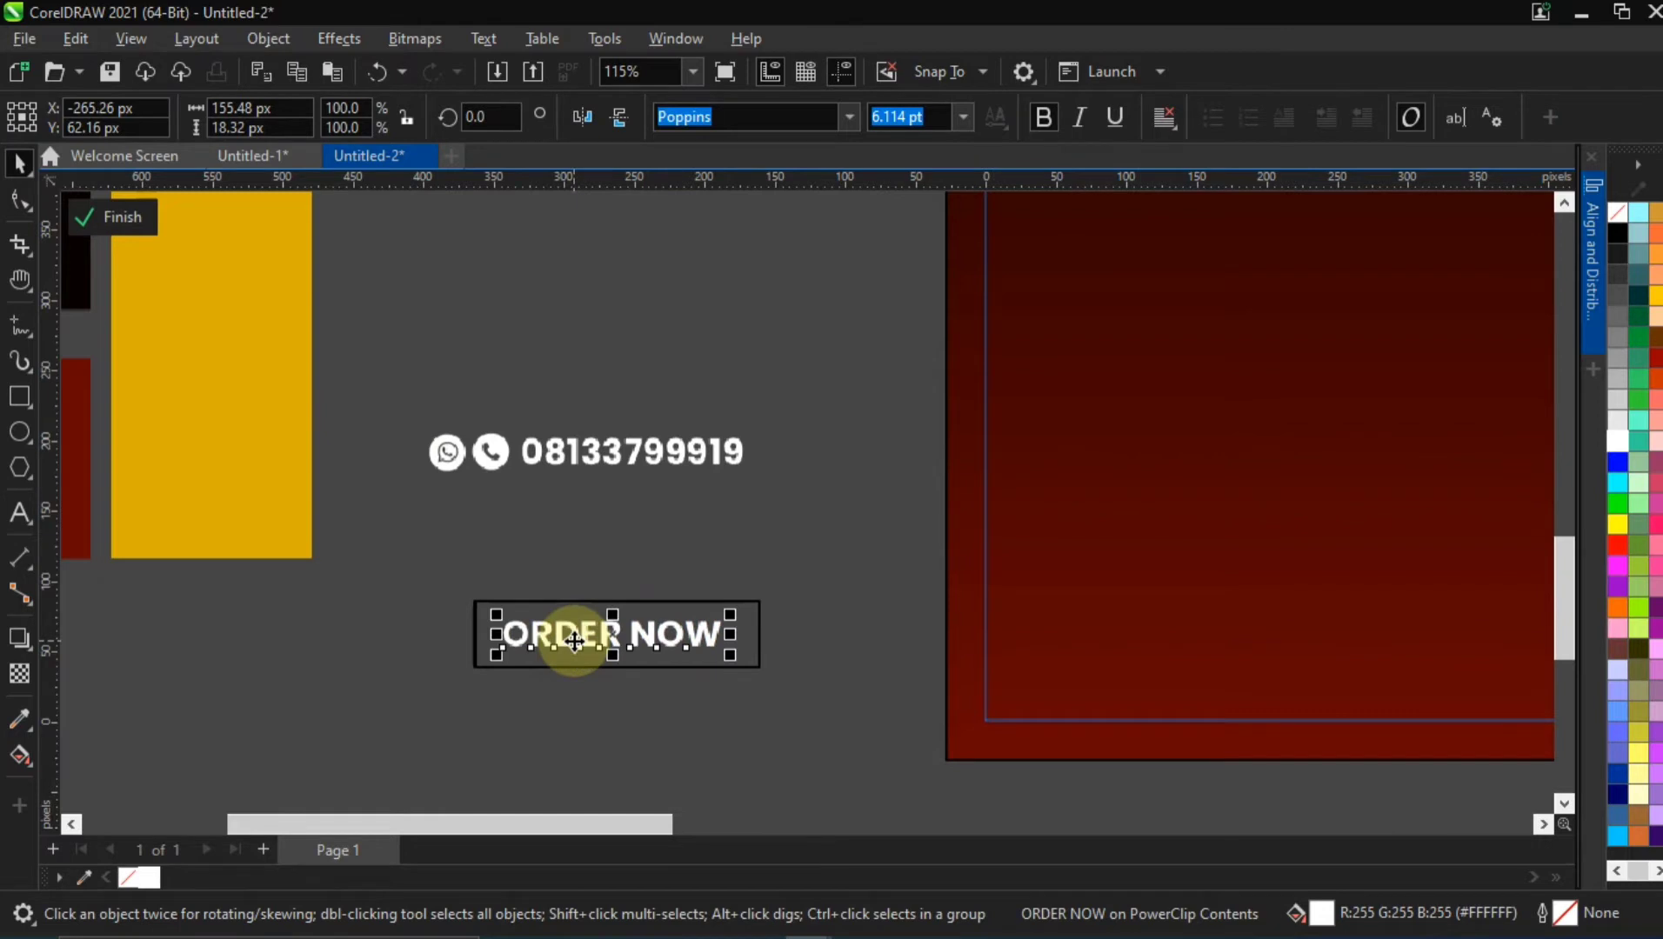
click(608, 584)
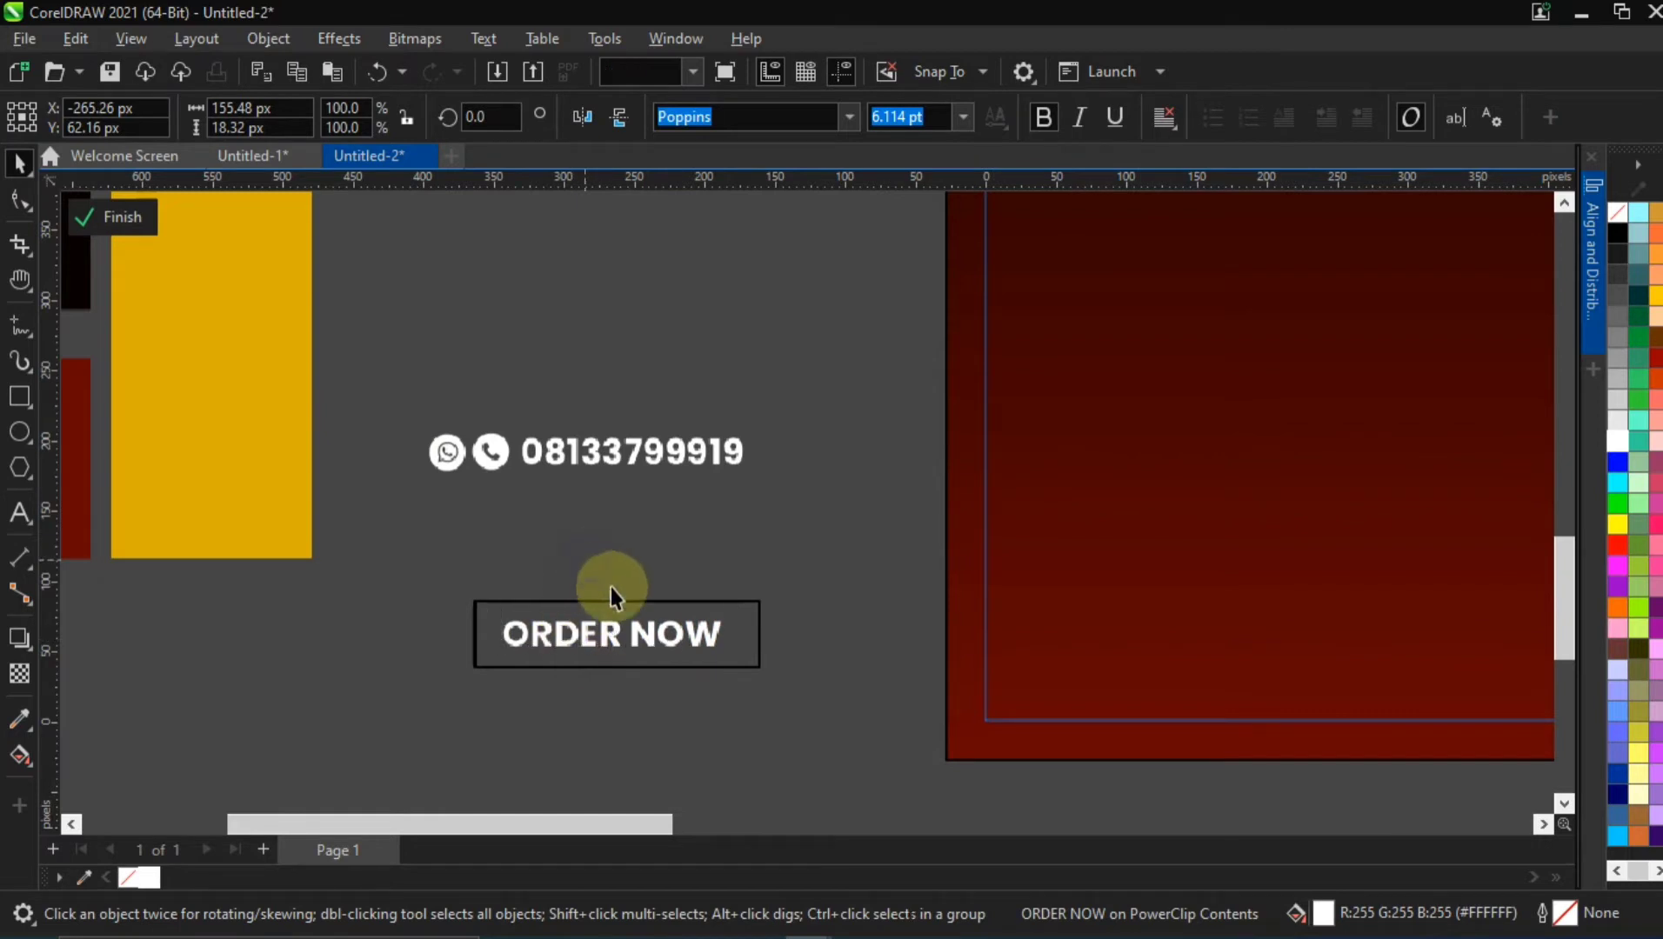
click(516, 626)
click(513, 597)
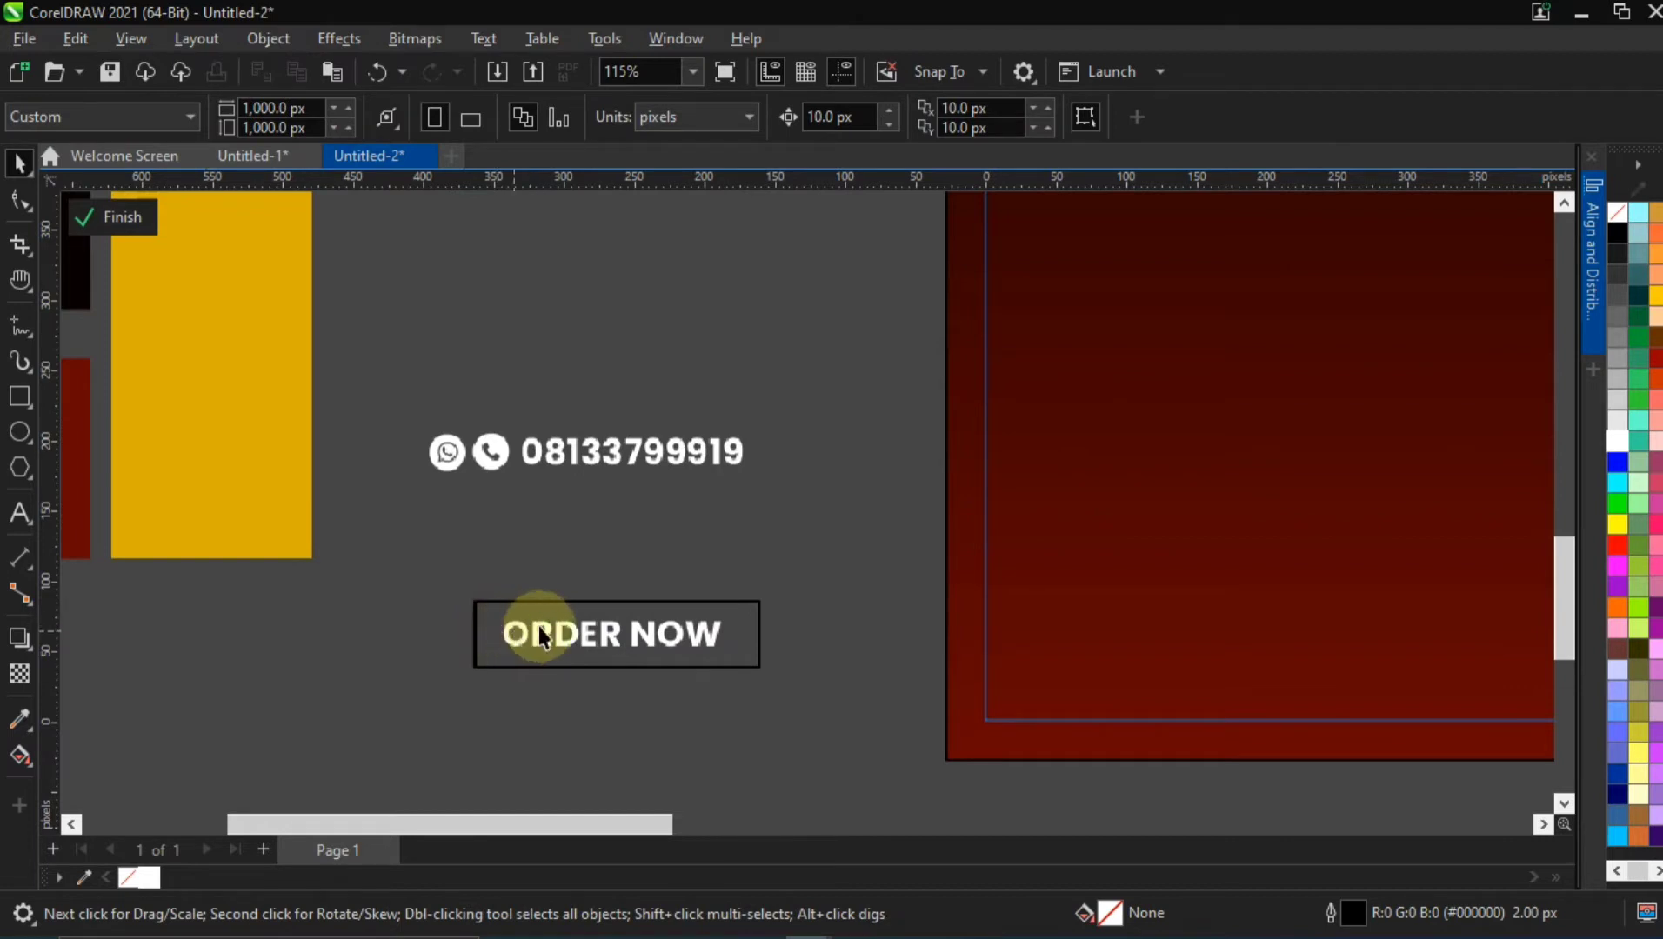
Try to centre the ORDER NOW text horizontally and vertically on its rectangle
click(565, 632)
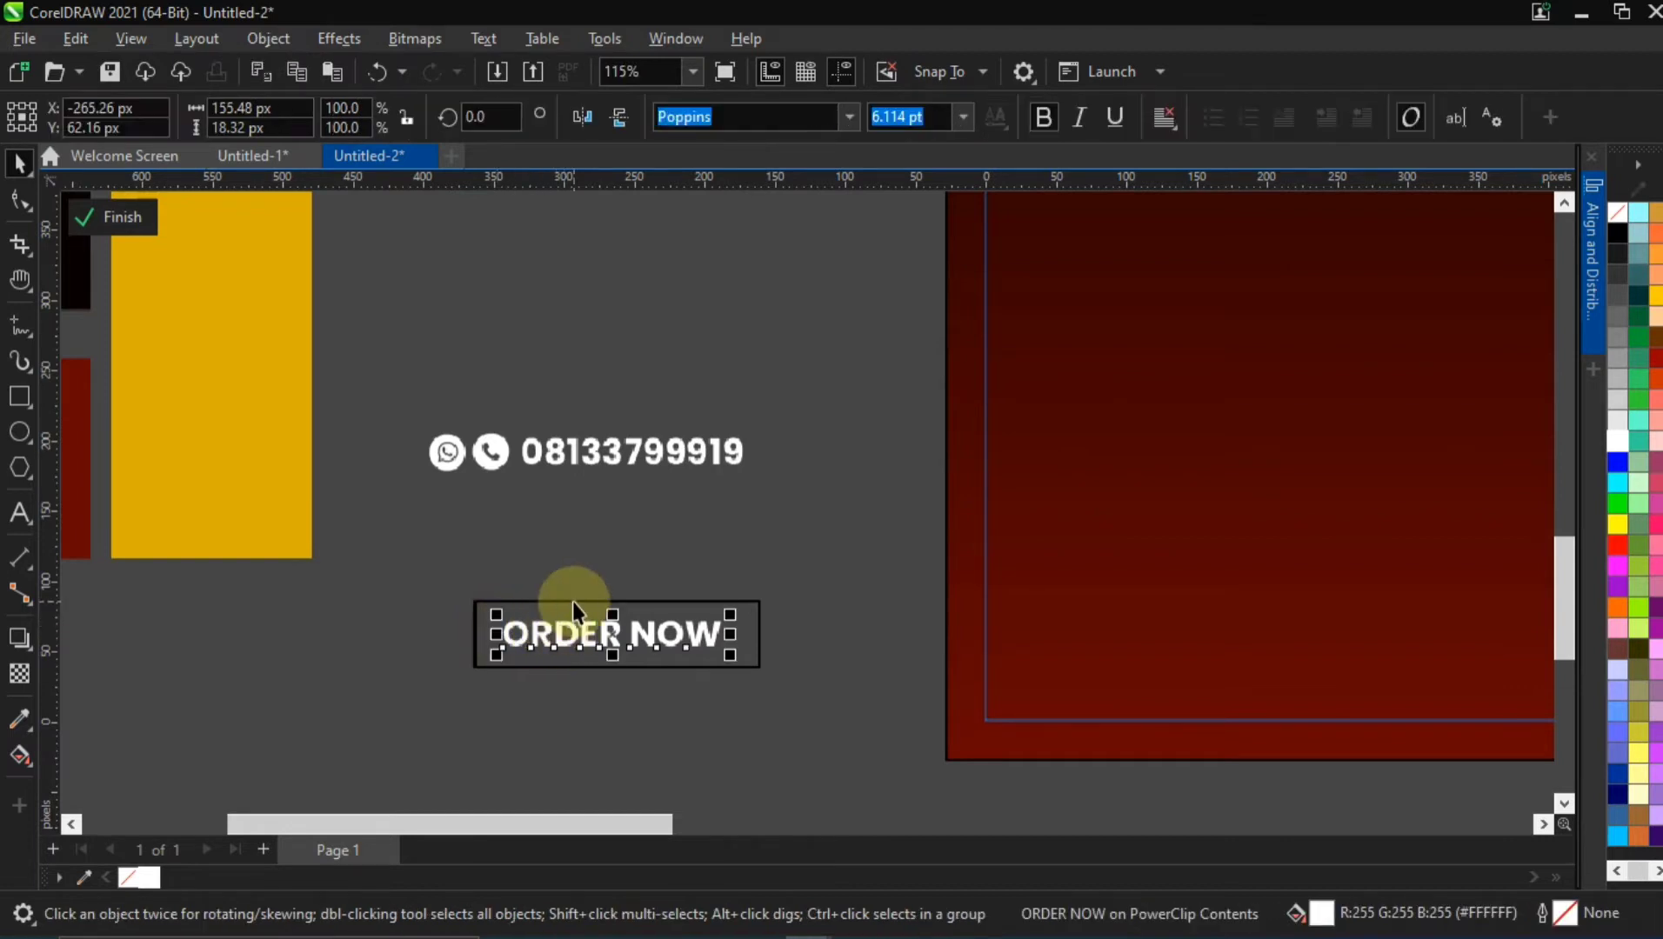
shift+click(705, 600)
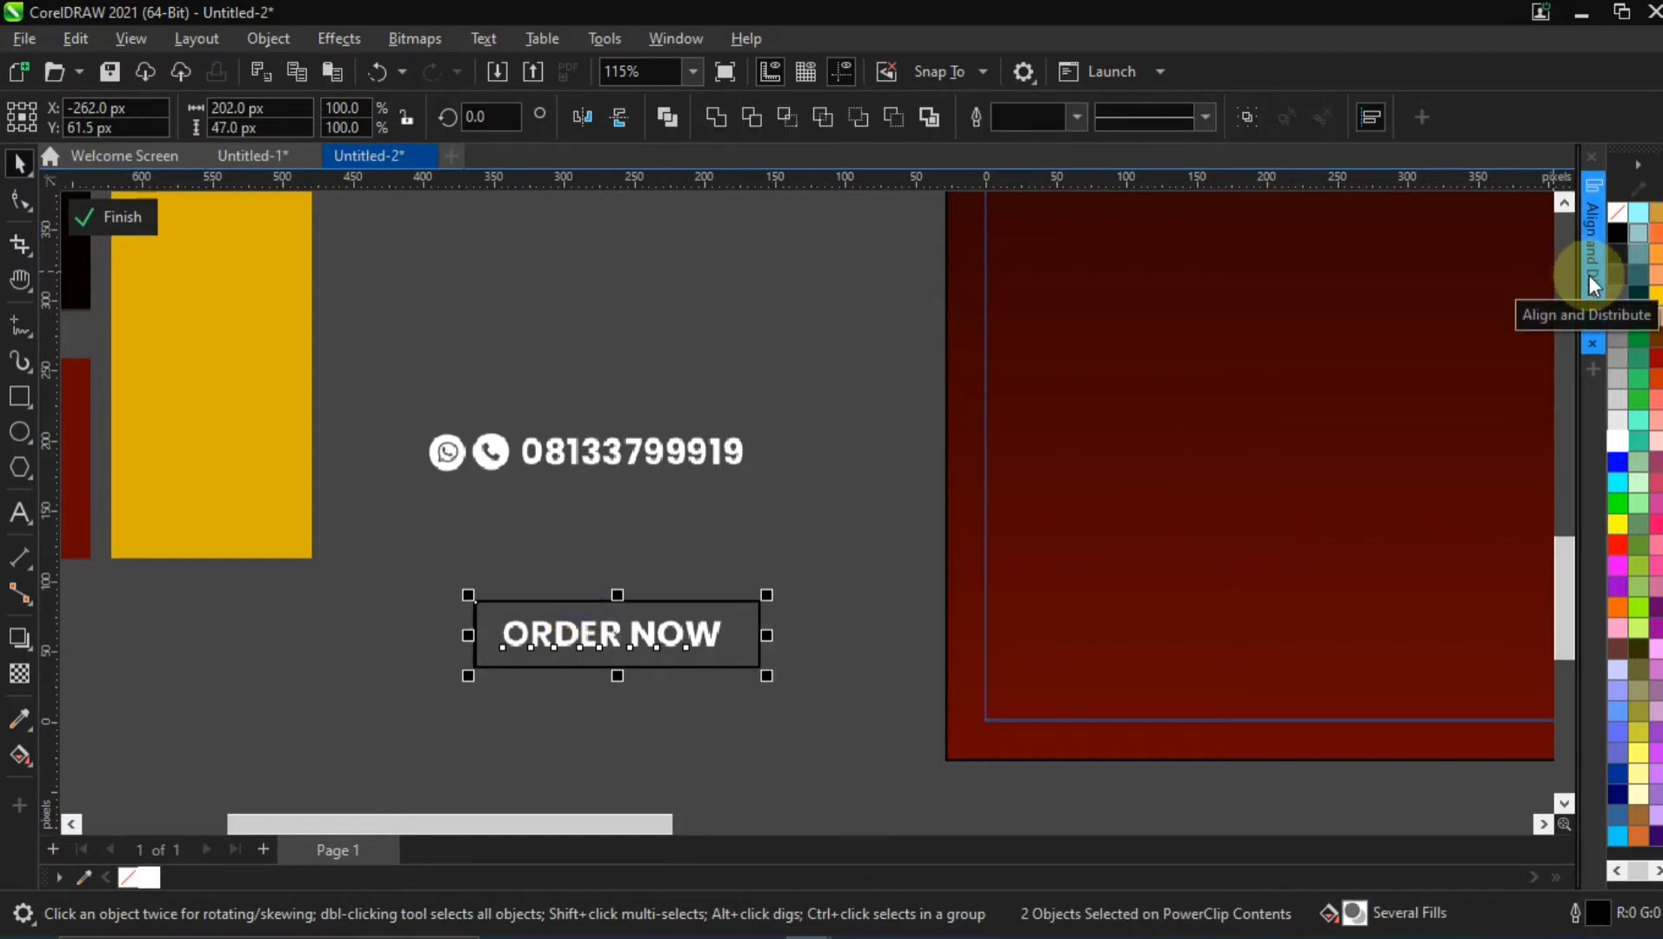
click(1590, 276)
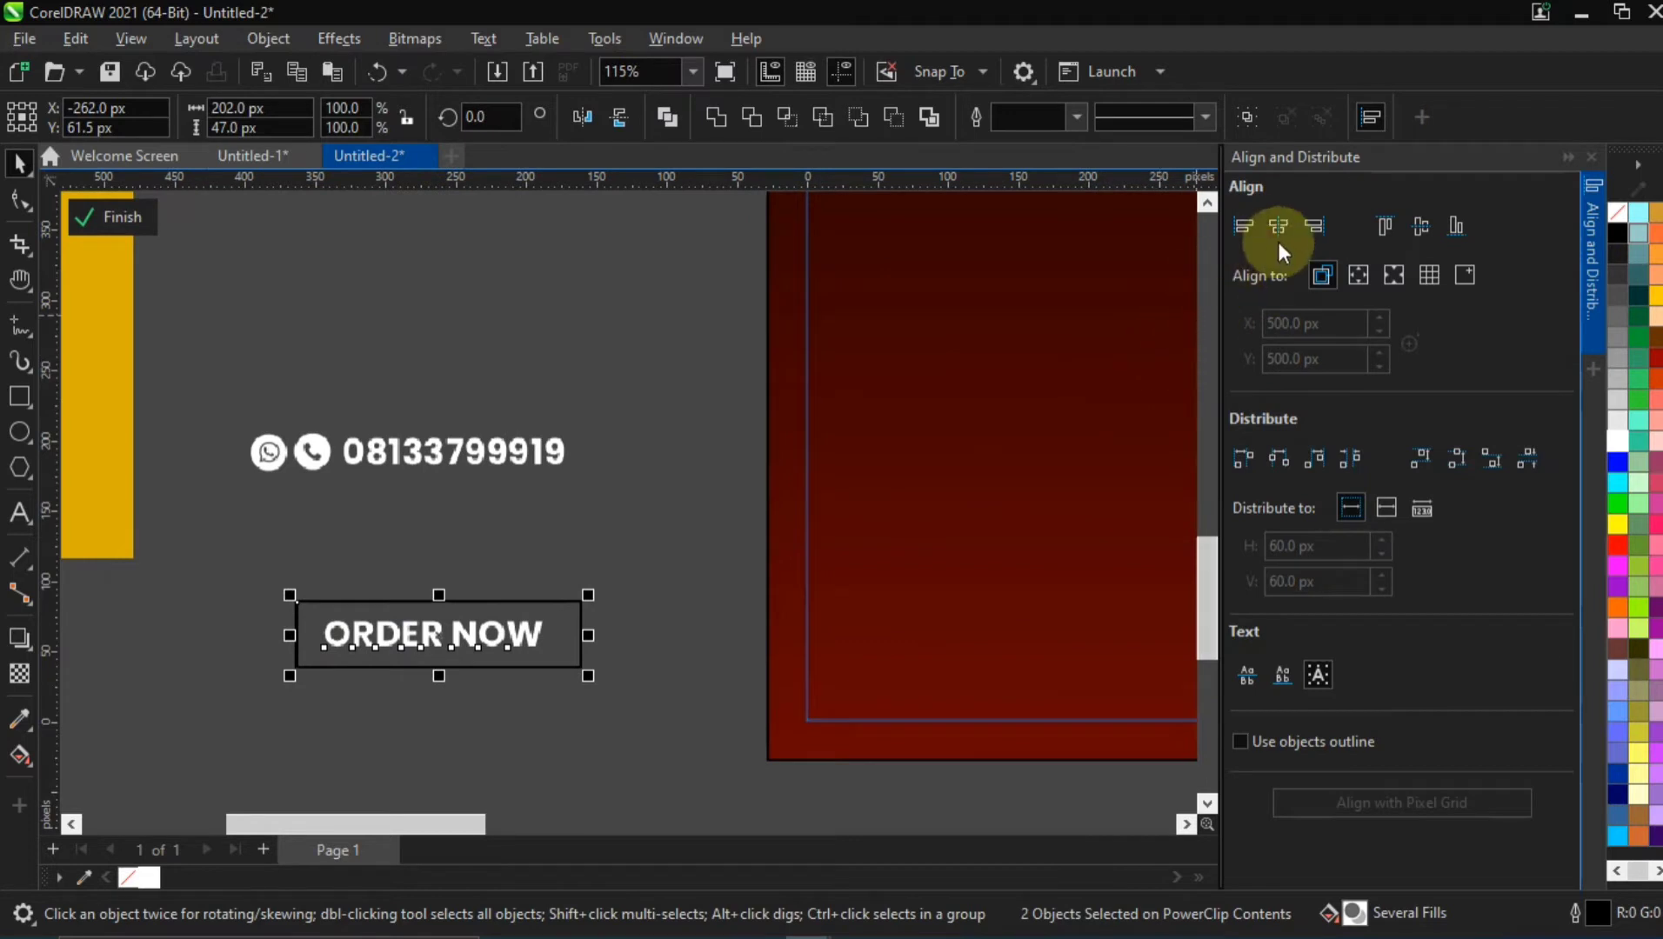
click(1277, 227)
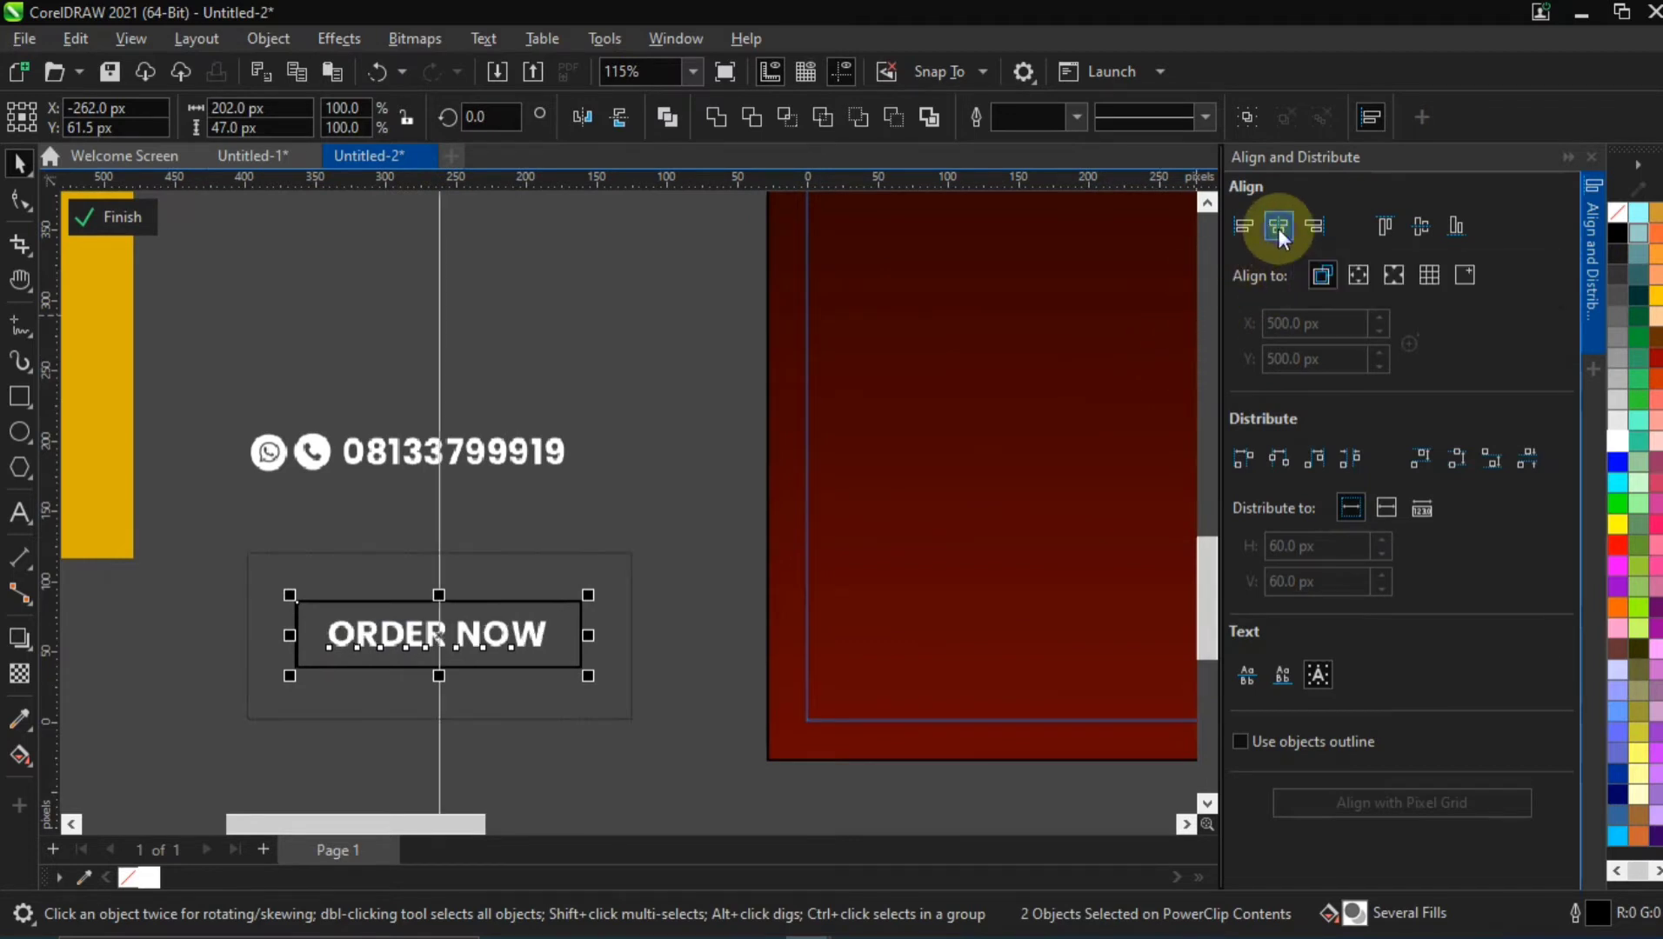
click(1412, 228)
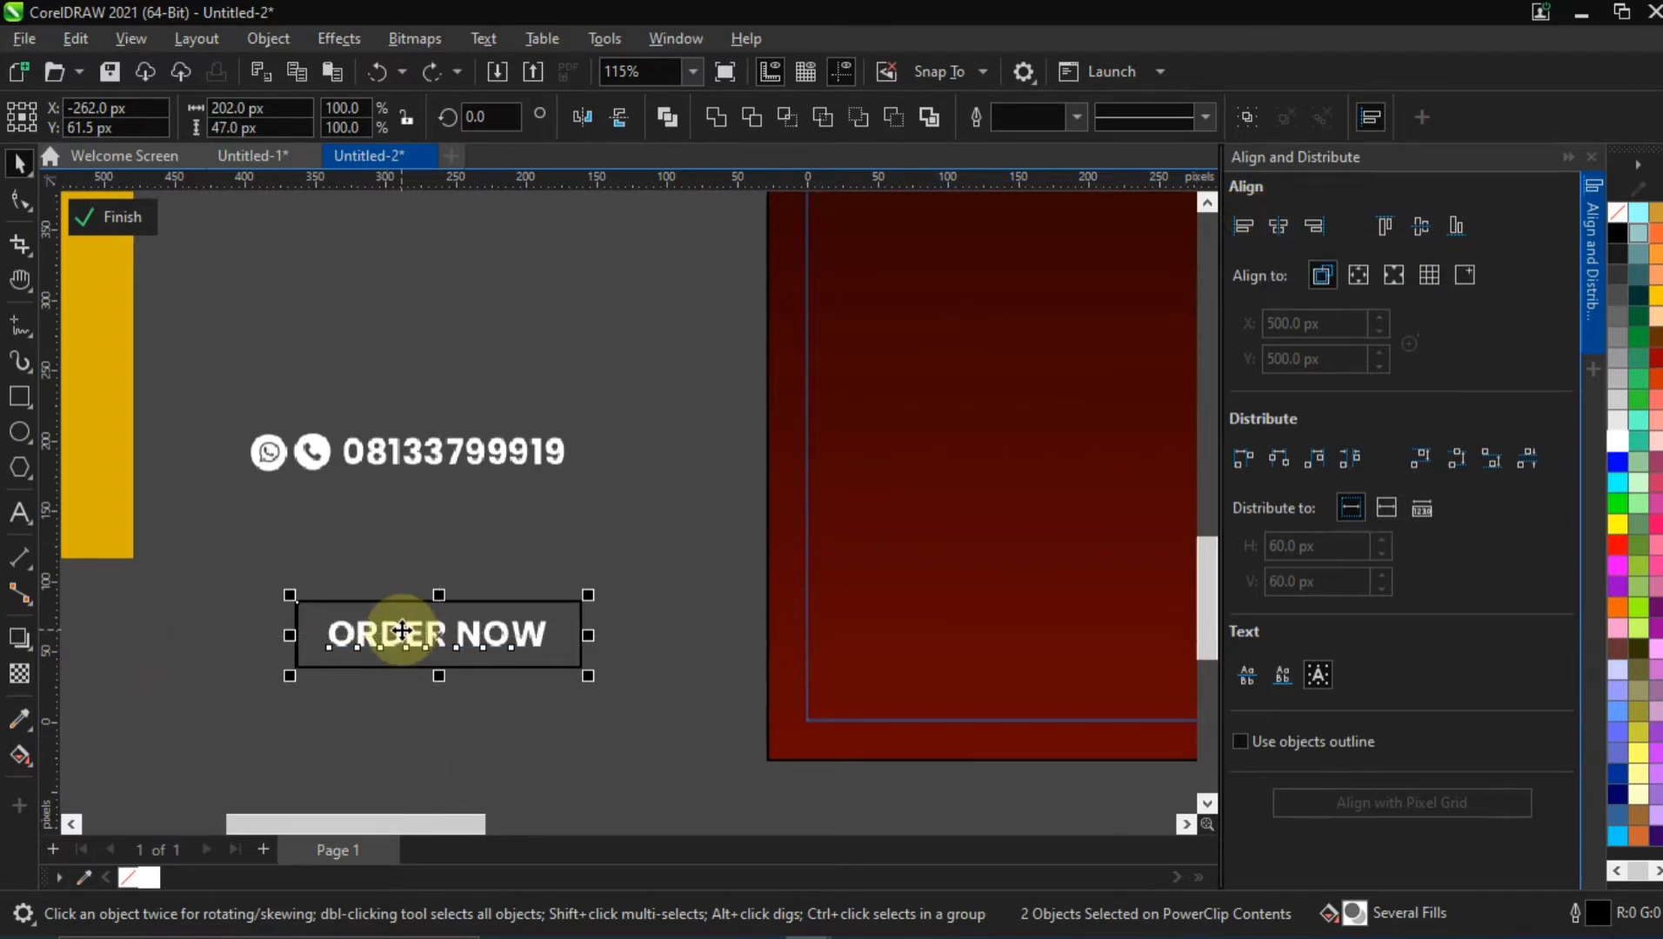
ctrl+click(401, 630)
click(461, 541)
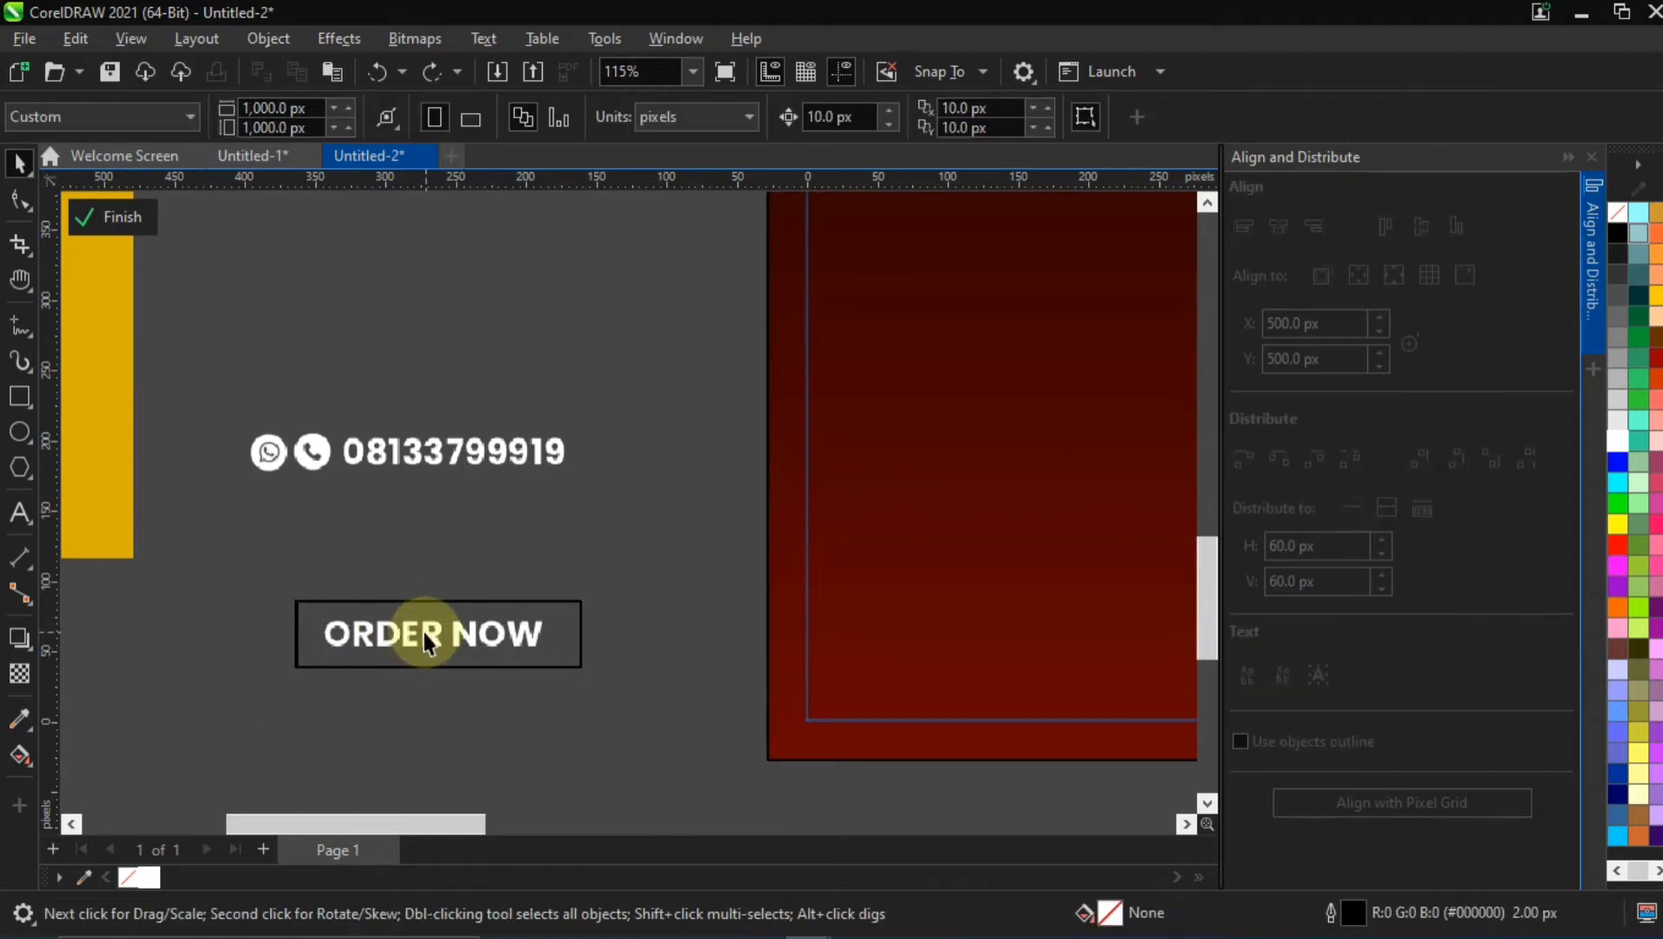
click(1590, 233)
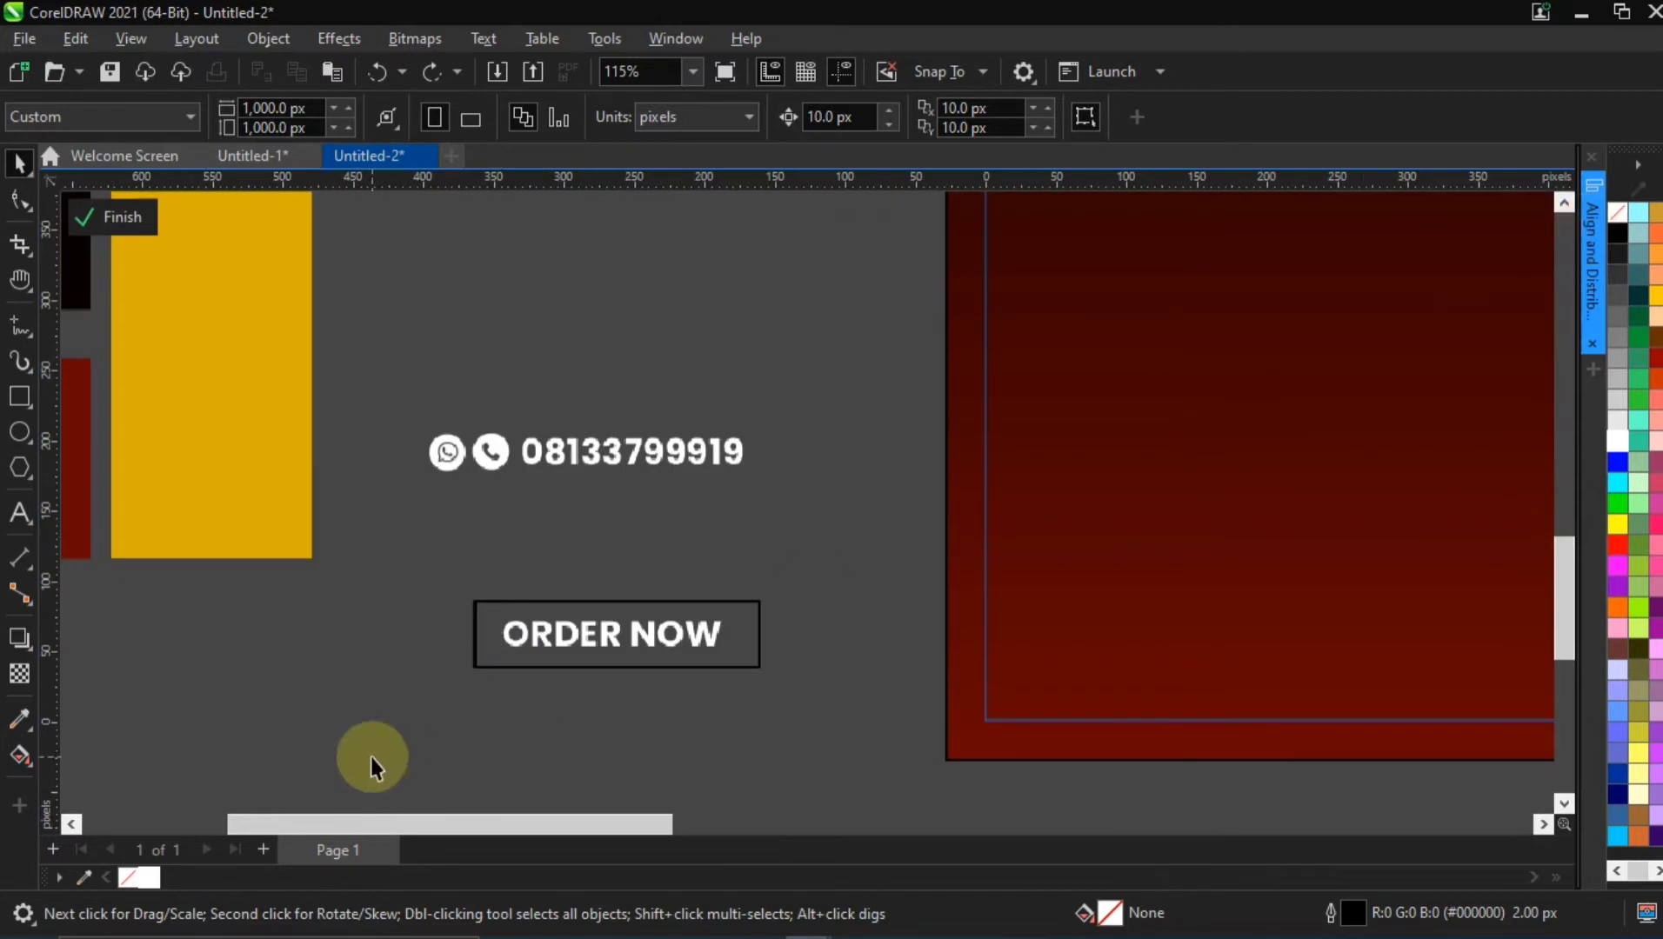
Centre the rectangle horizontally and vertically on the ORDER NOW text
click(536, 641)
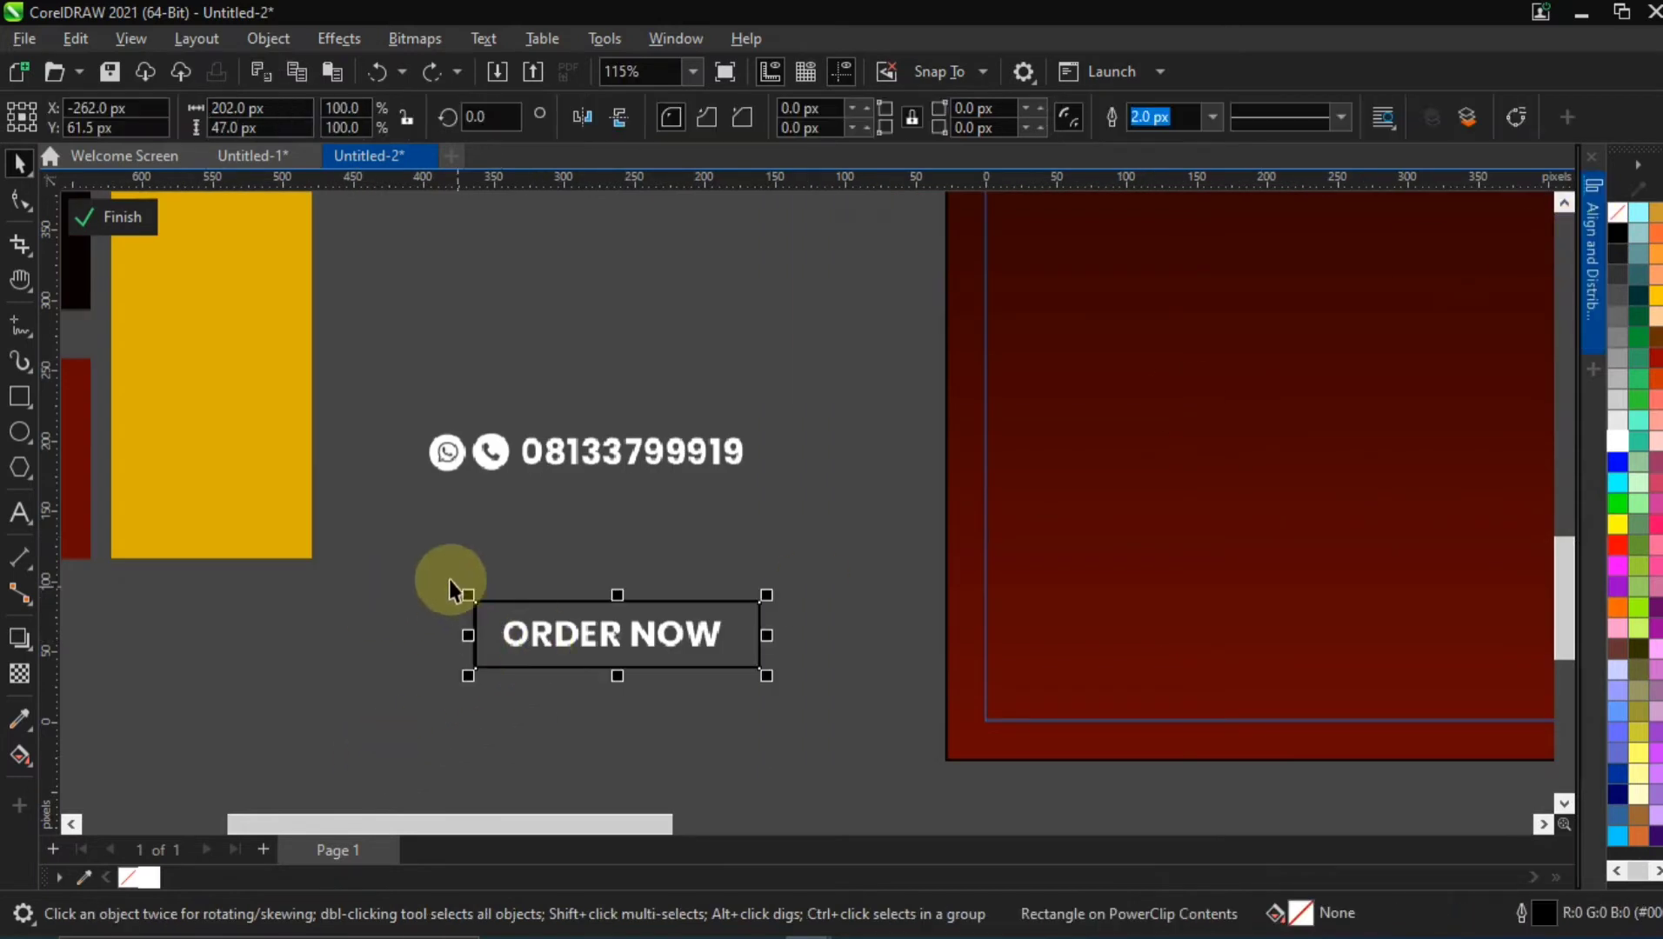
drag(449, 579, 891, 715)
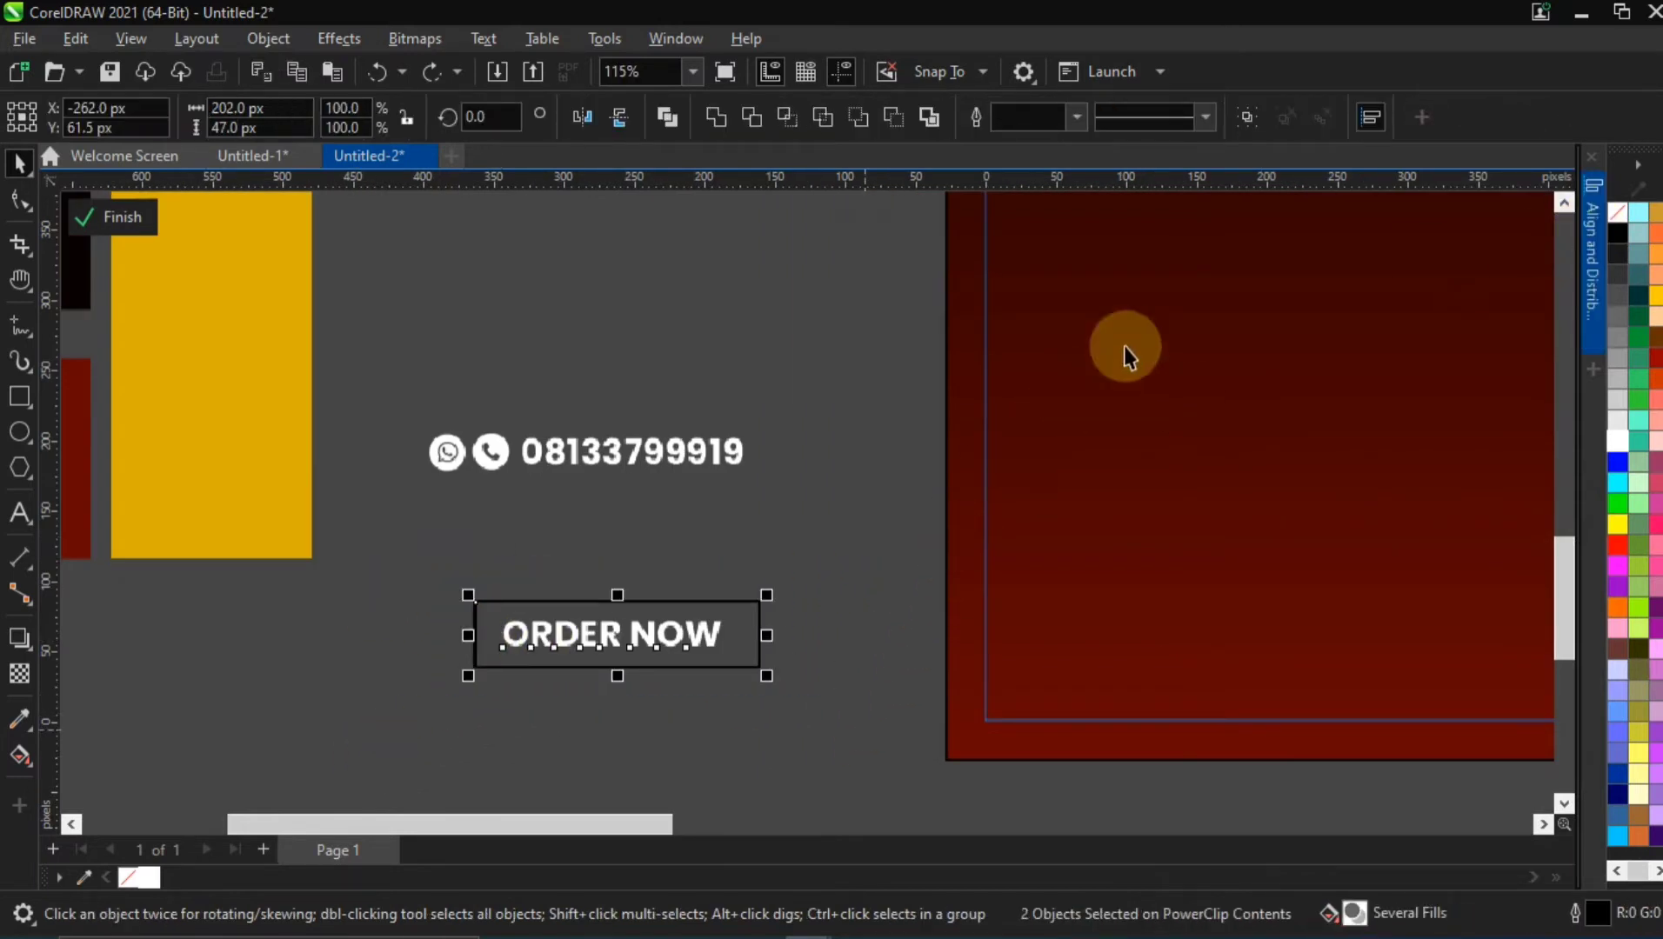
click(1590, 256)
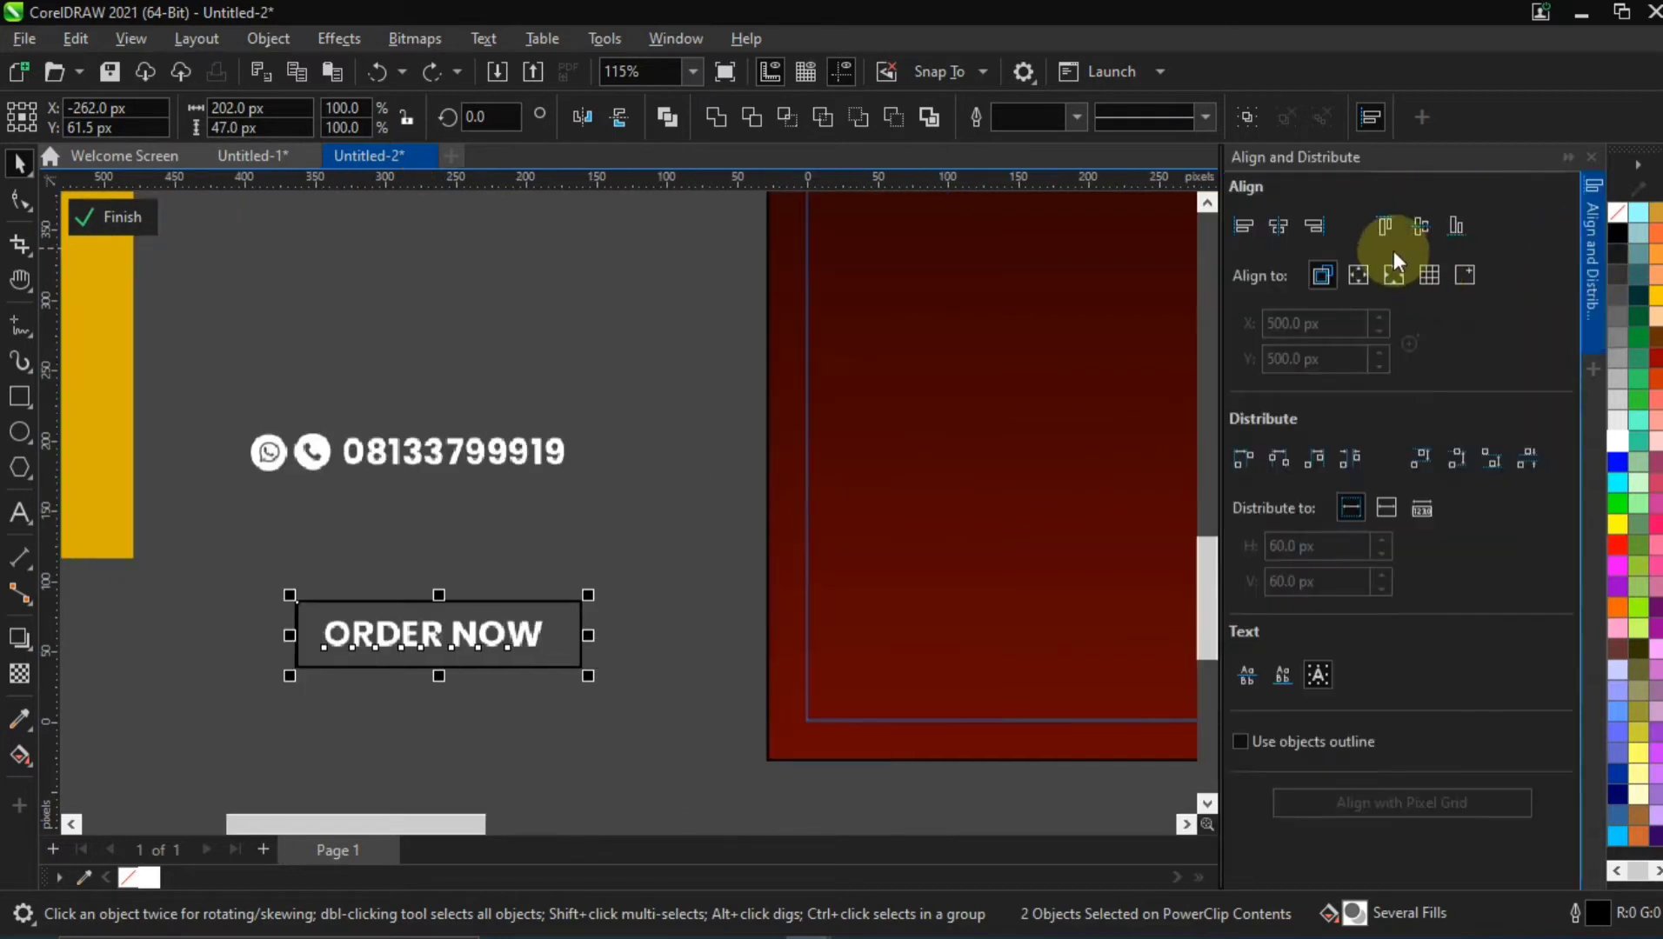
click(1280, 227)
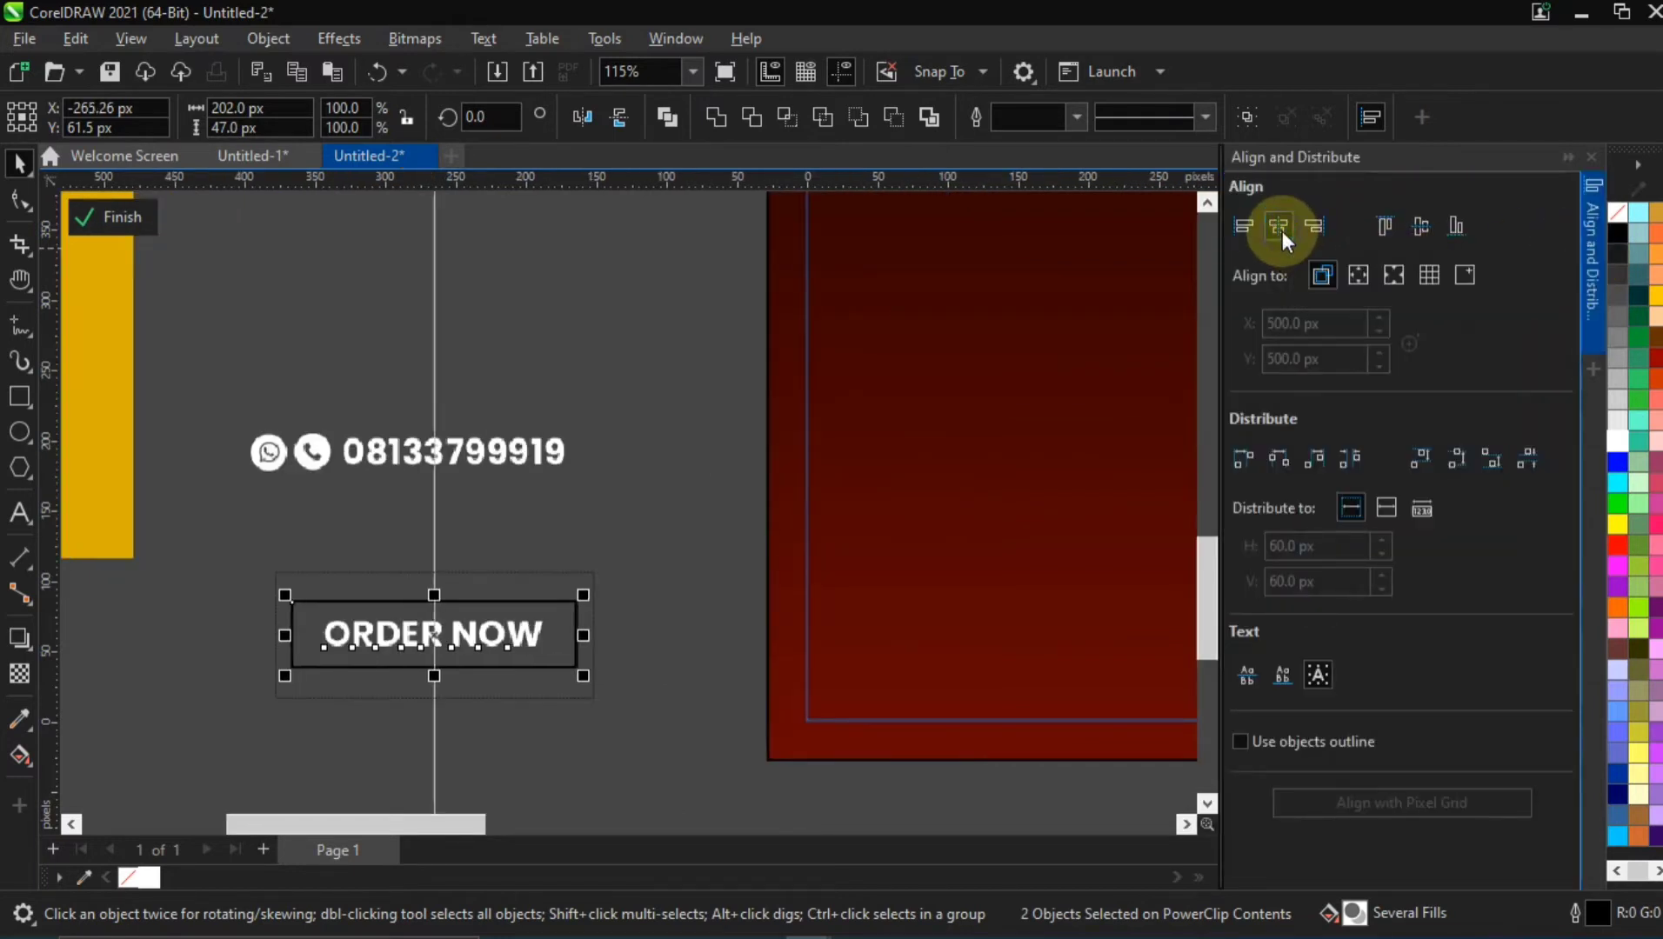
click(1413, 232)
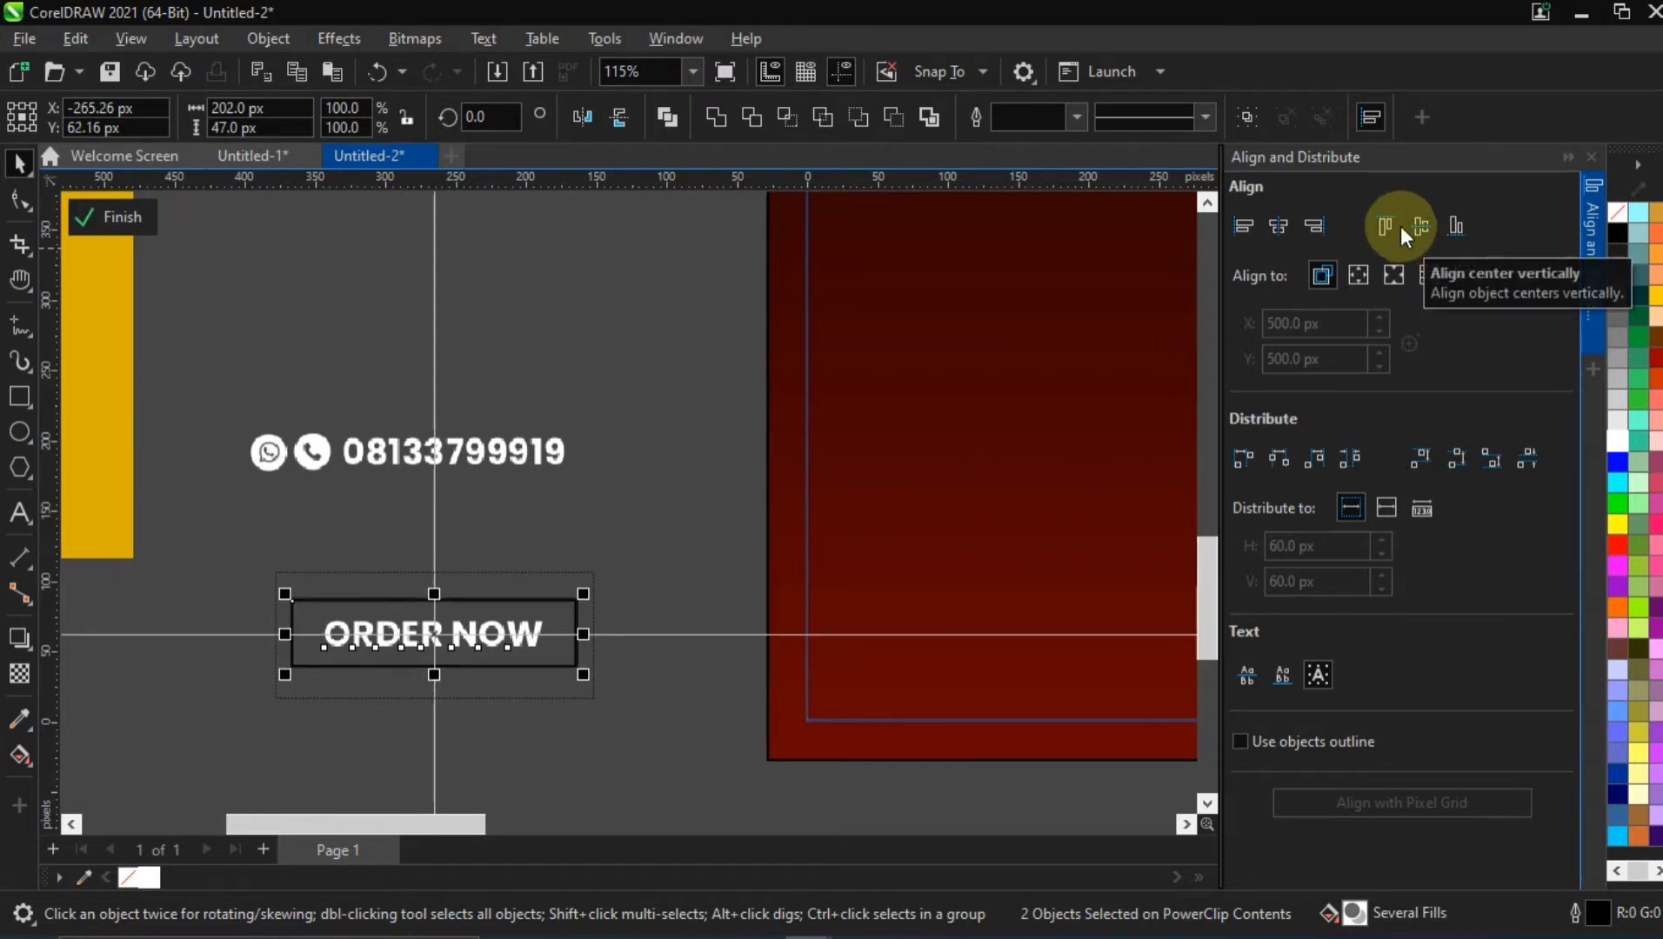
click(1590, 202)
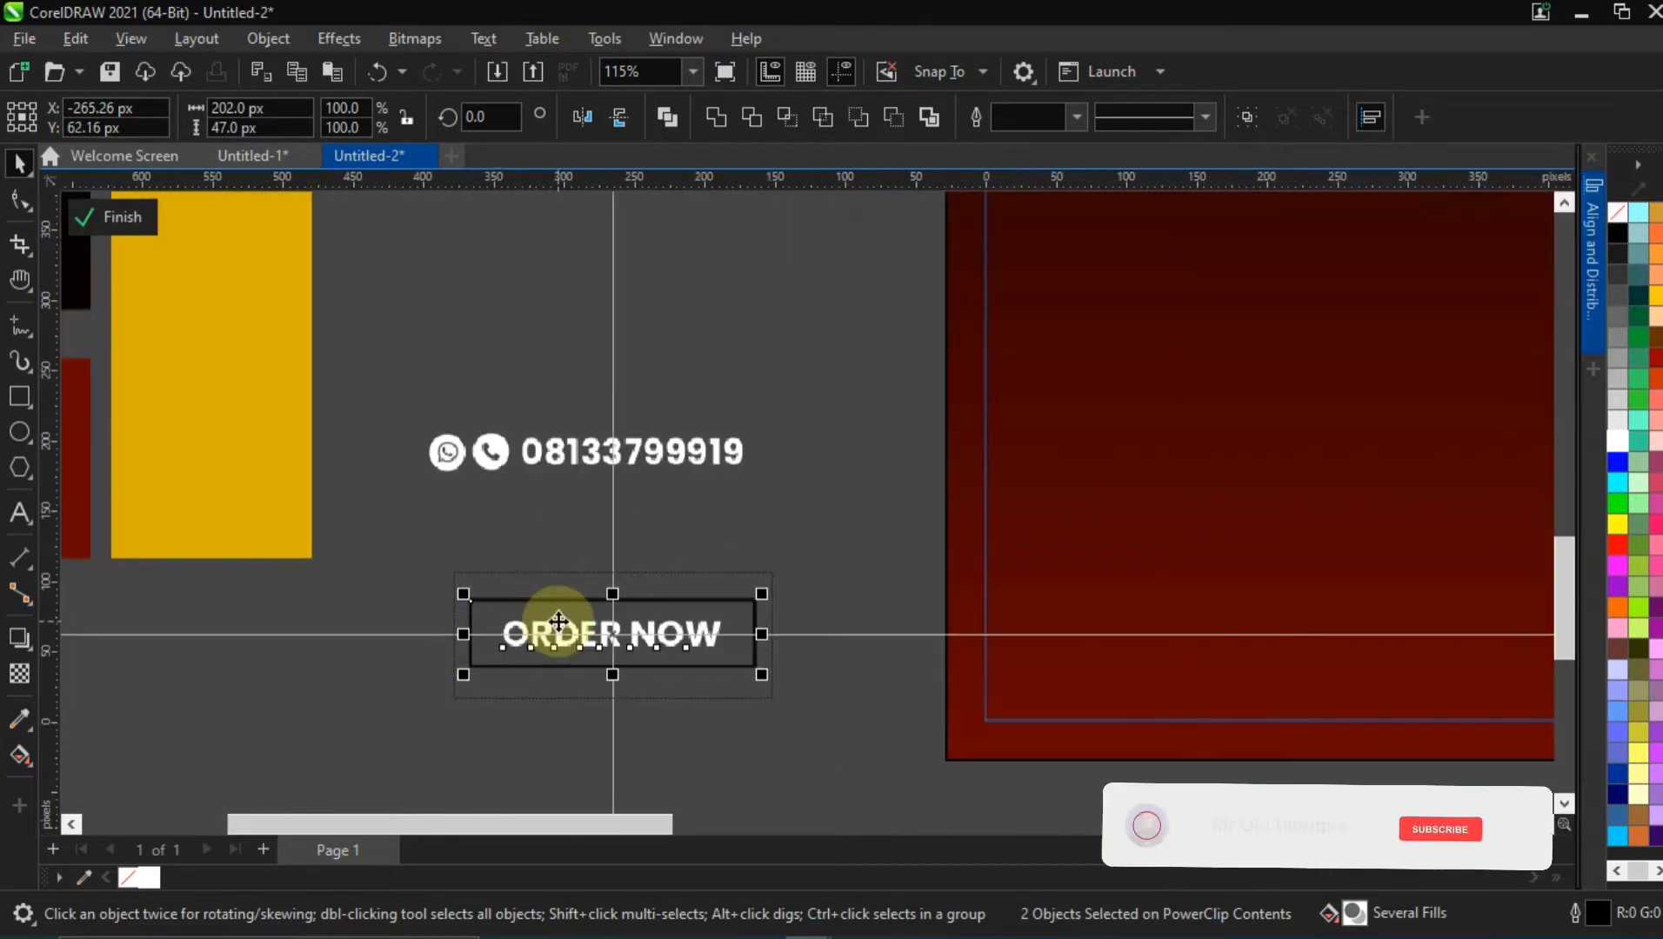
click(516, 570)
scroll(534, 628, up, 2)
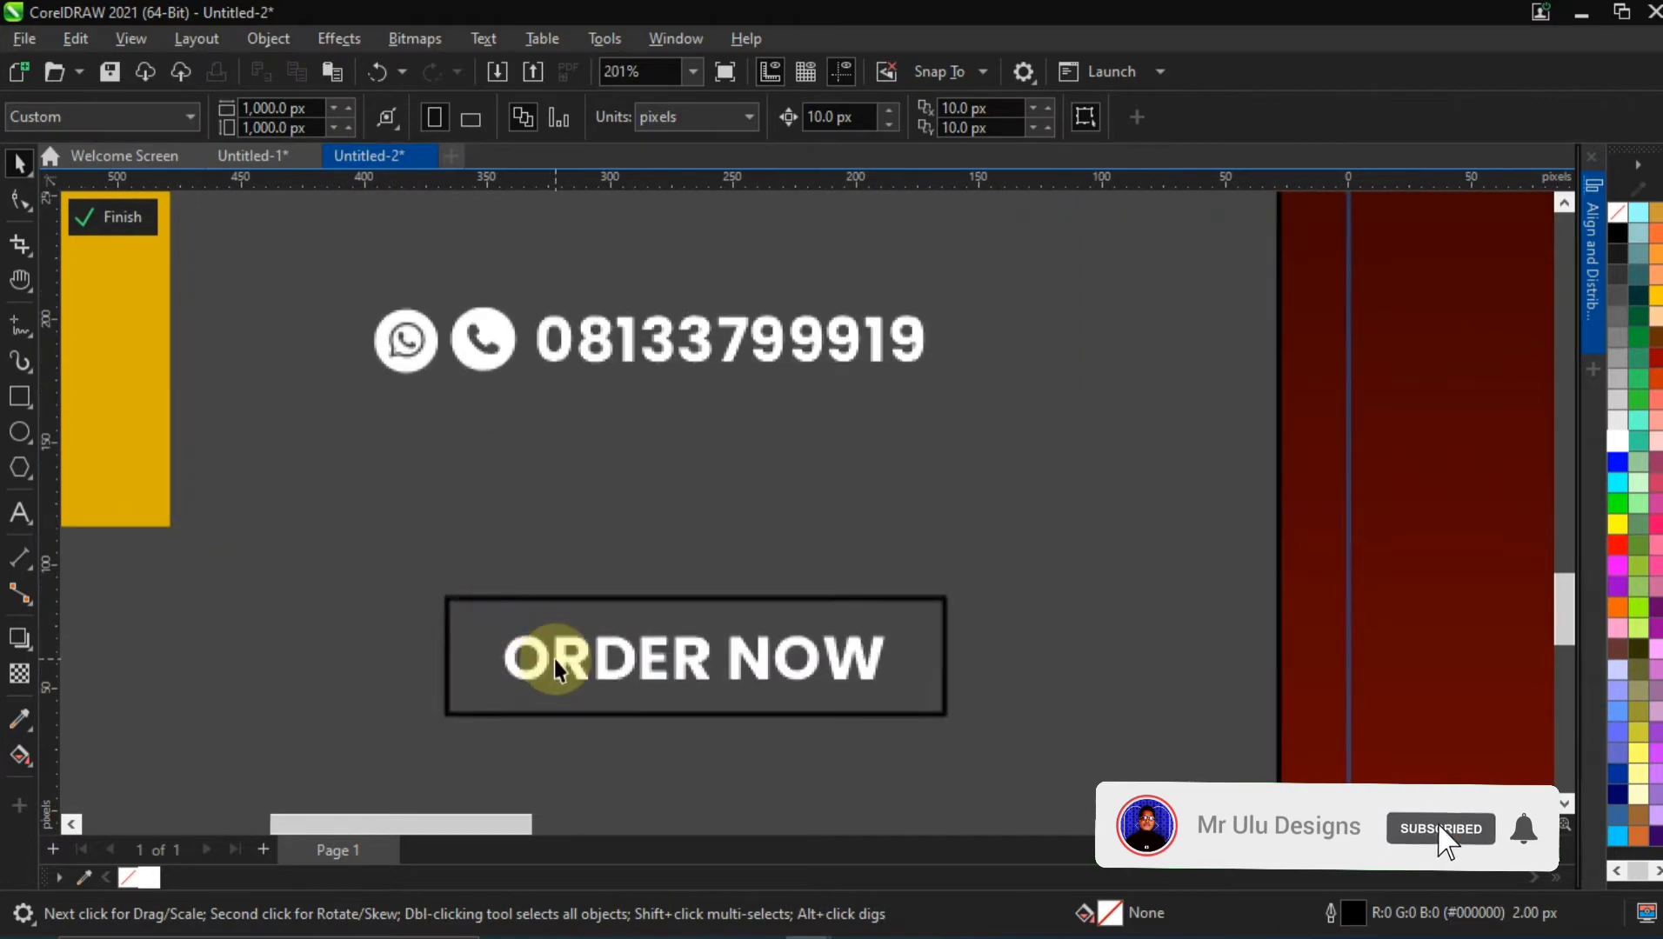
Fill the rectangle behind the ORDER NOW text with the yellow #DCB000 sampled from the palette swatch
click(538, 650)
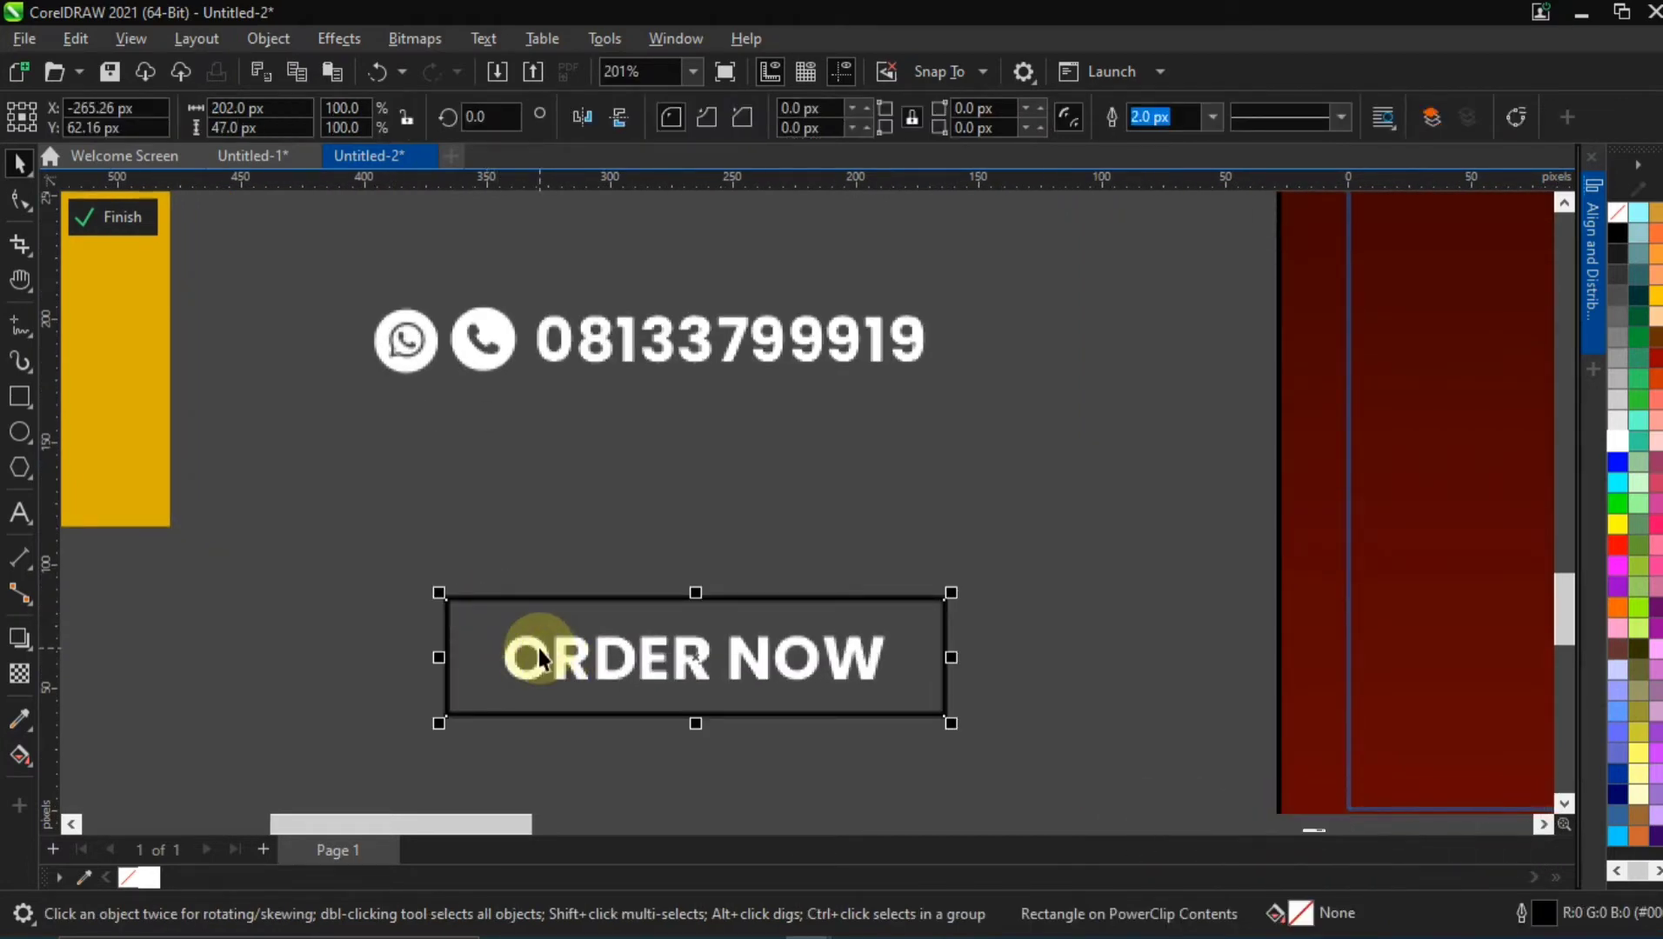
ctrl+click(539, 649)
click(483, 598)
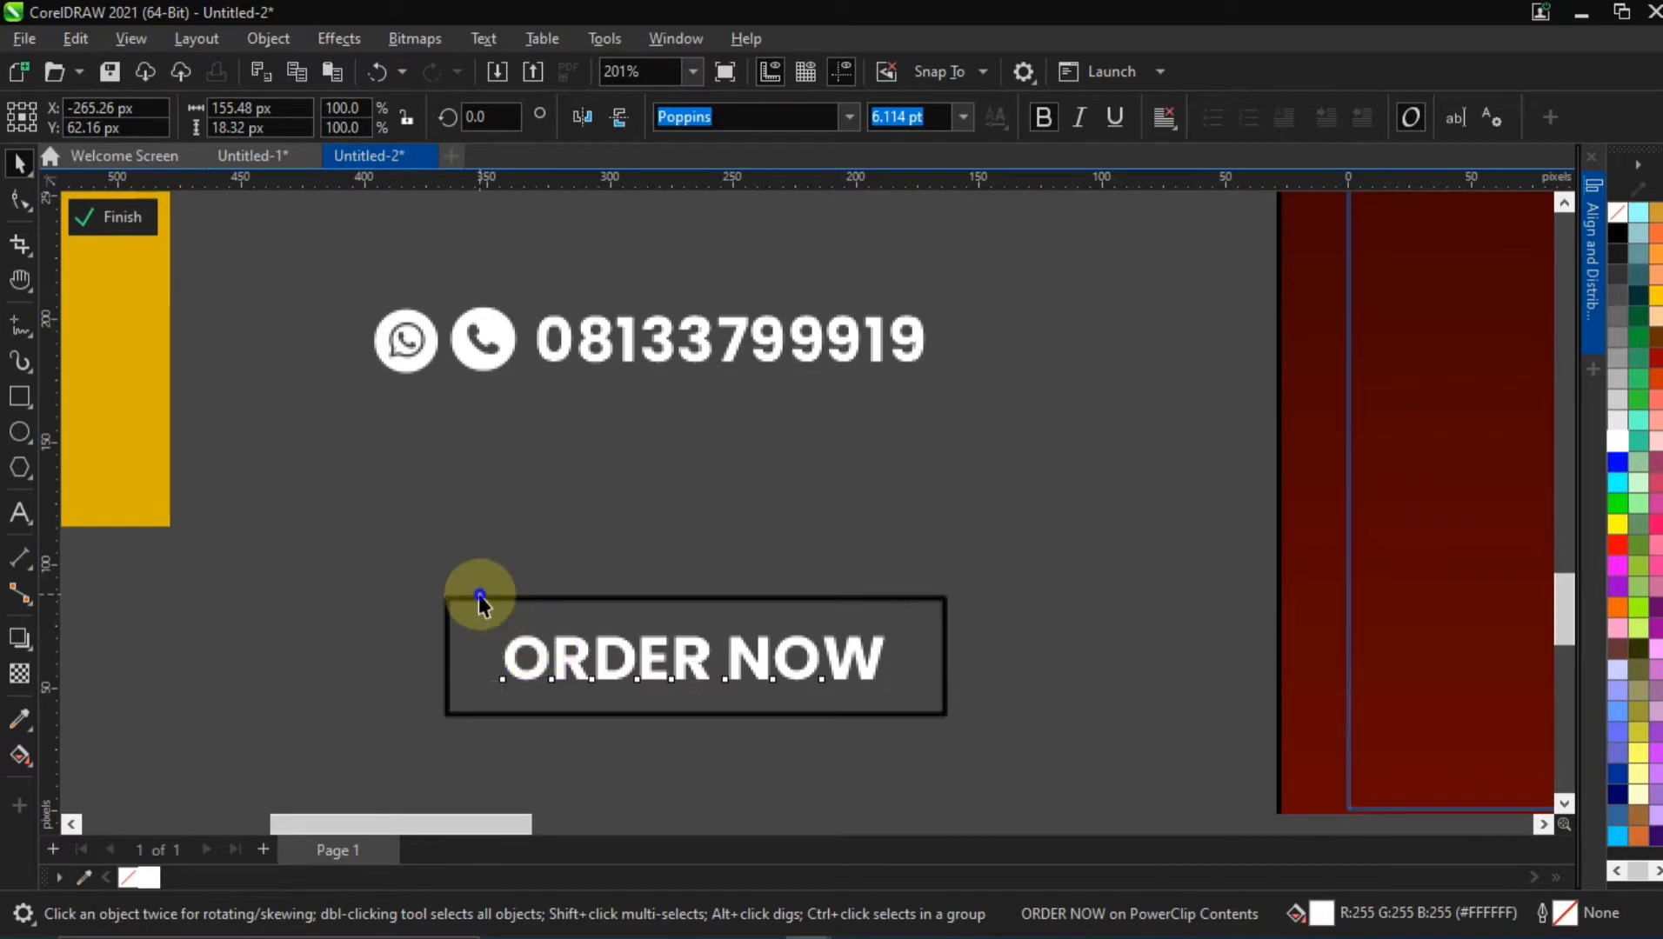
click(484, 598)
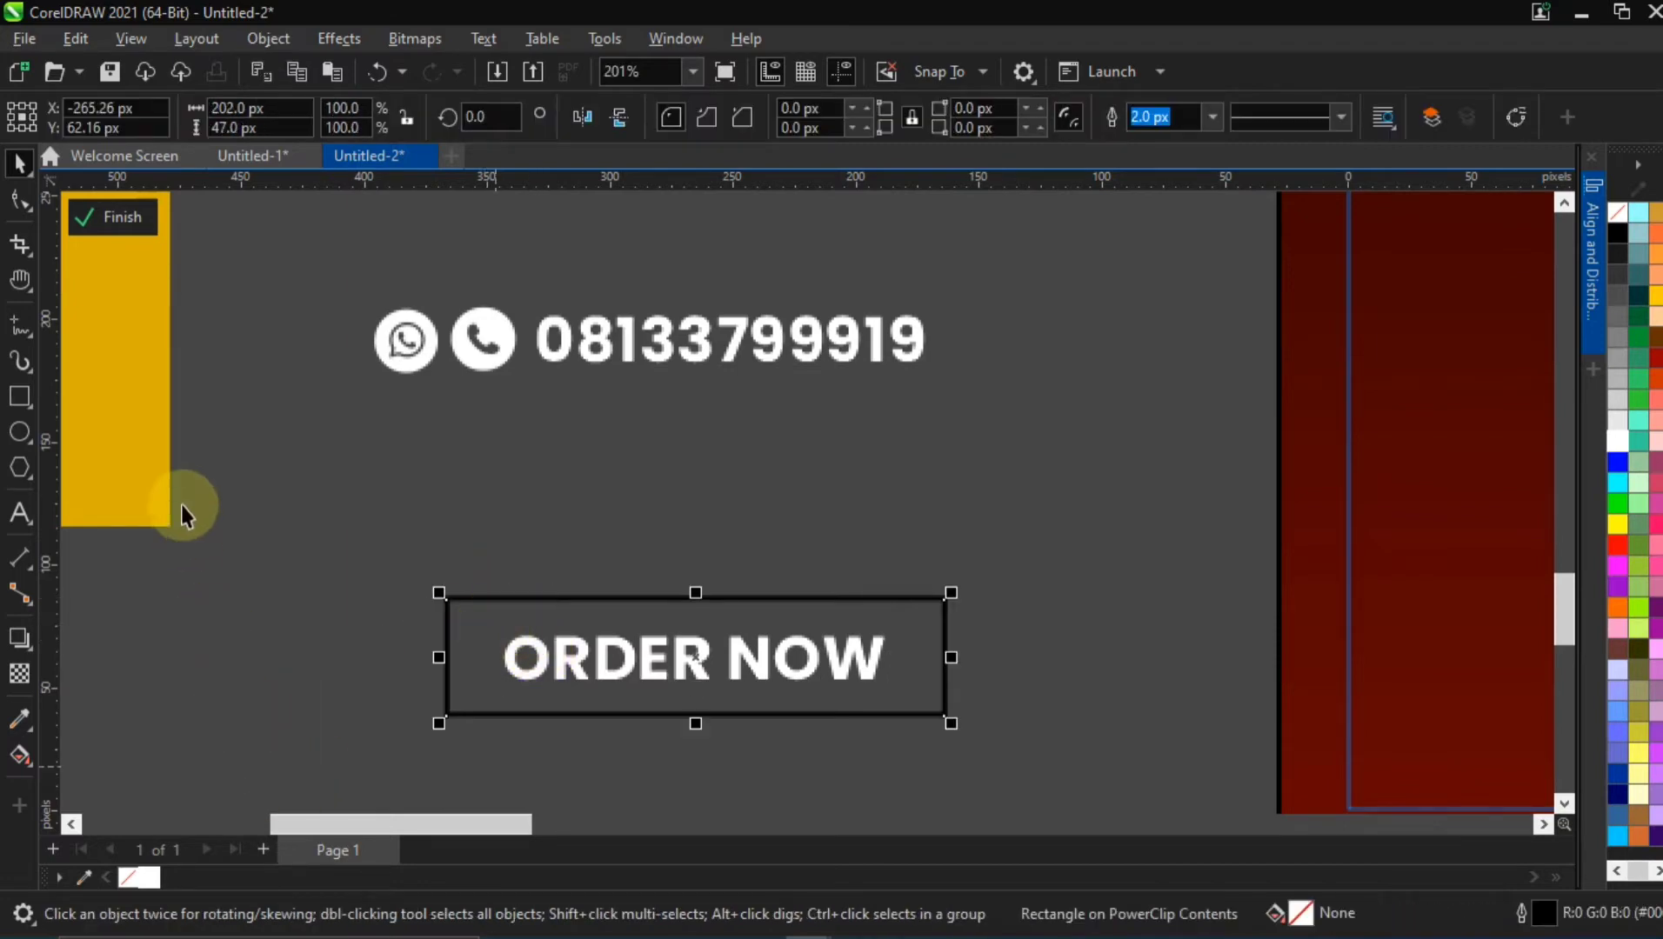
click(153, 442)
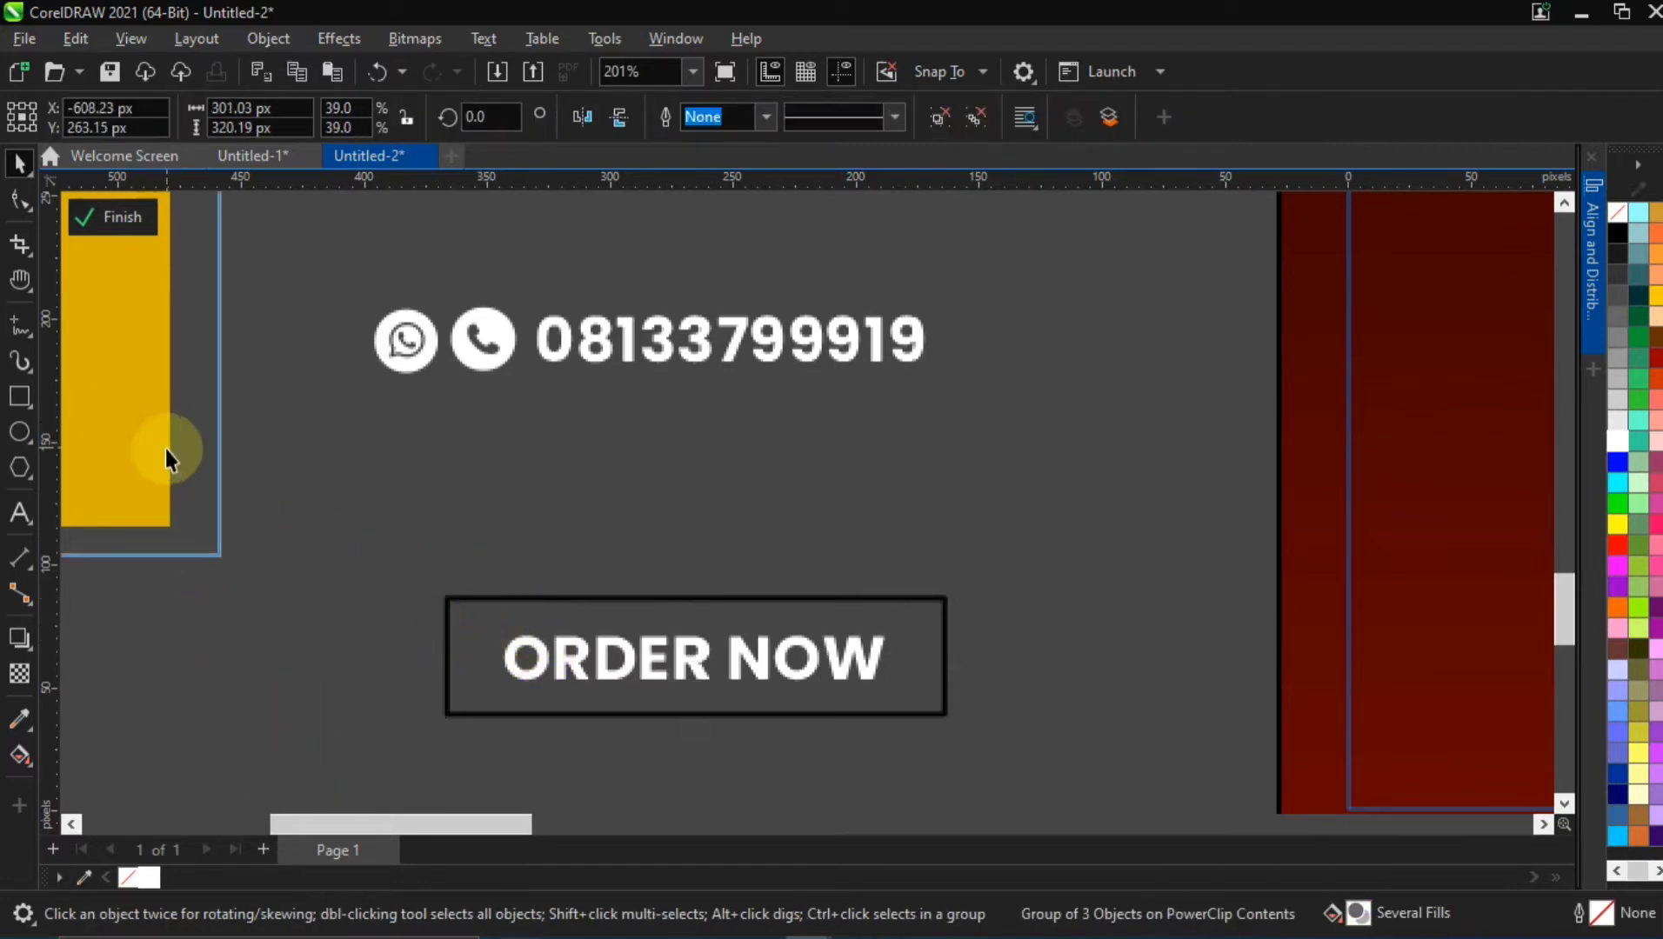
scroll(216, 490, down, 3)
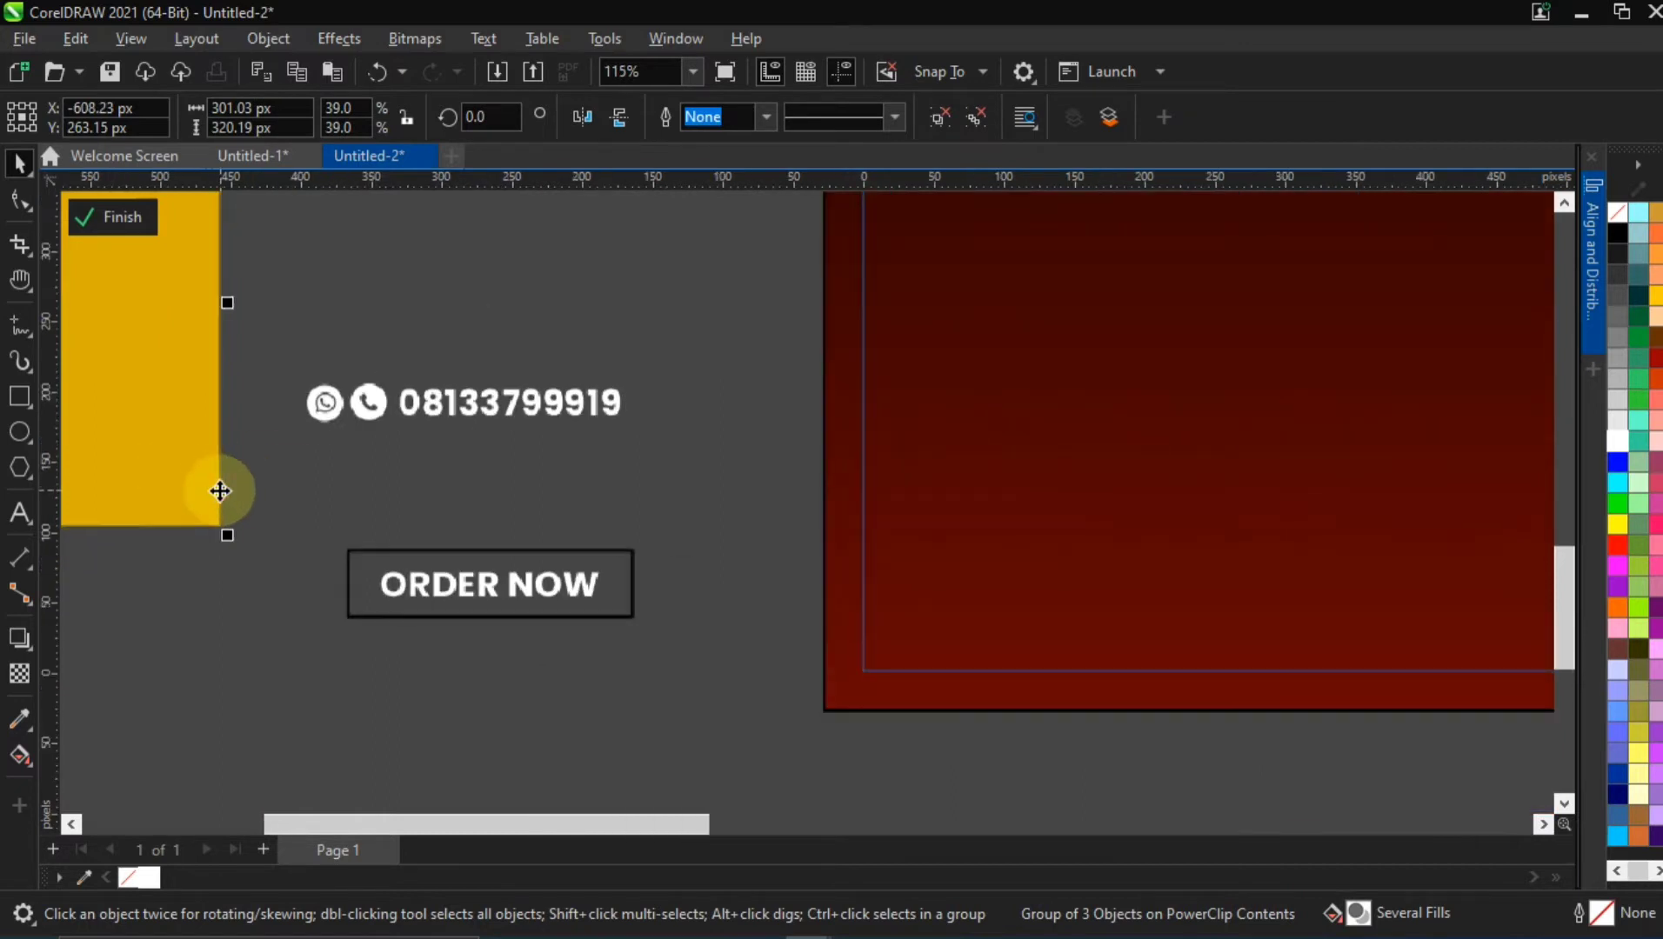
click(320, 555)
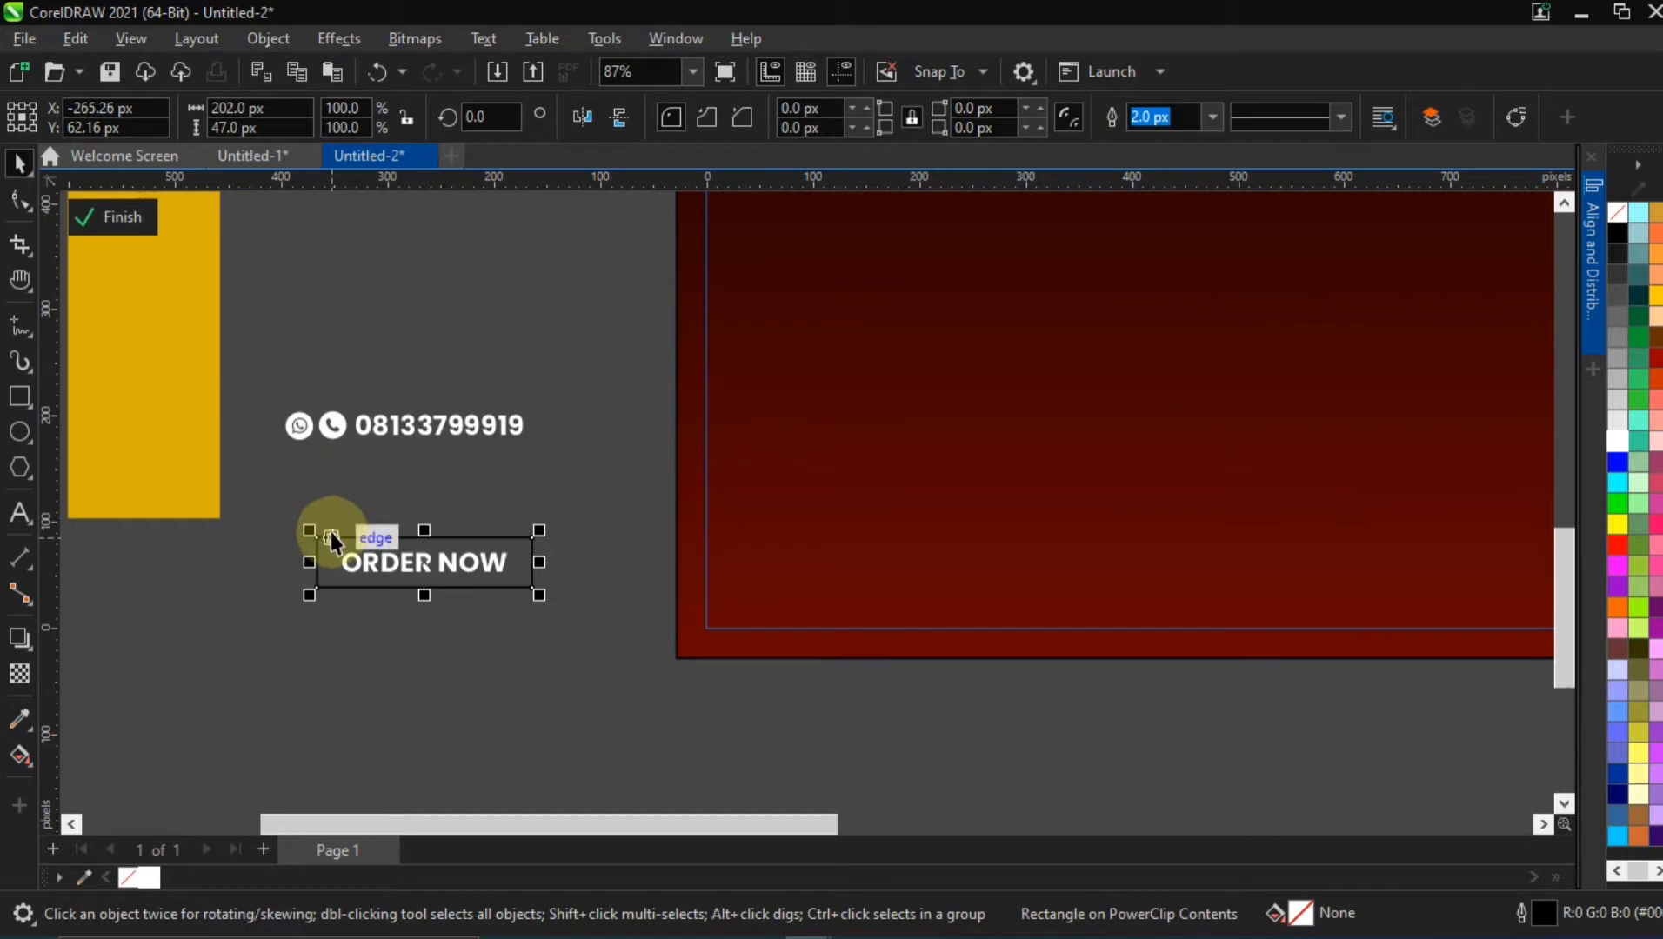
key(ctrl+shift+e)
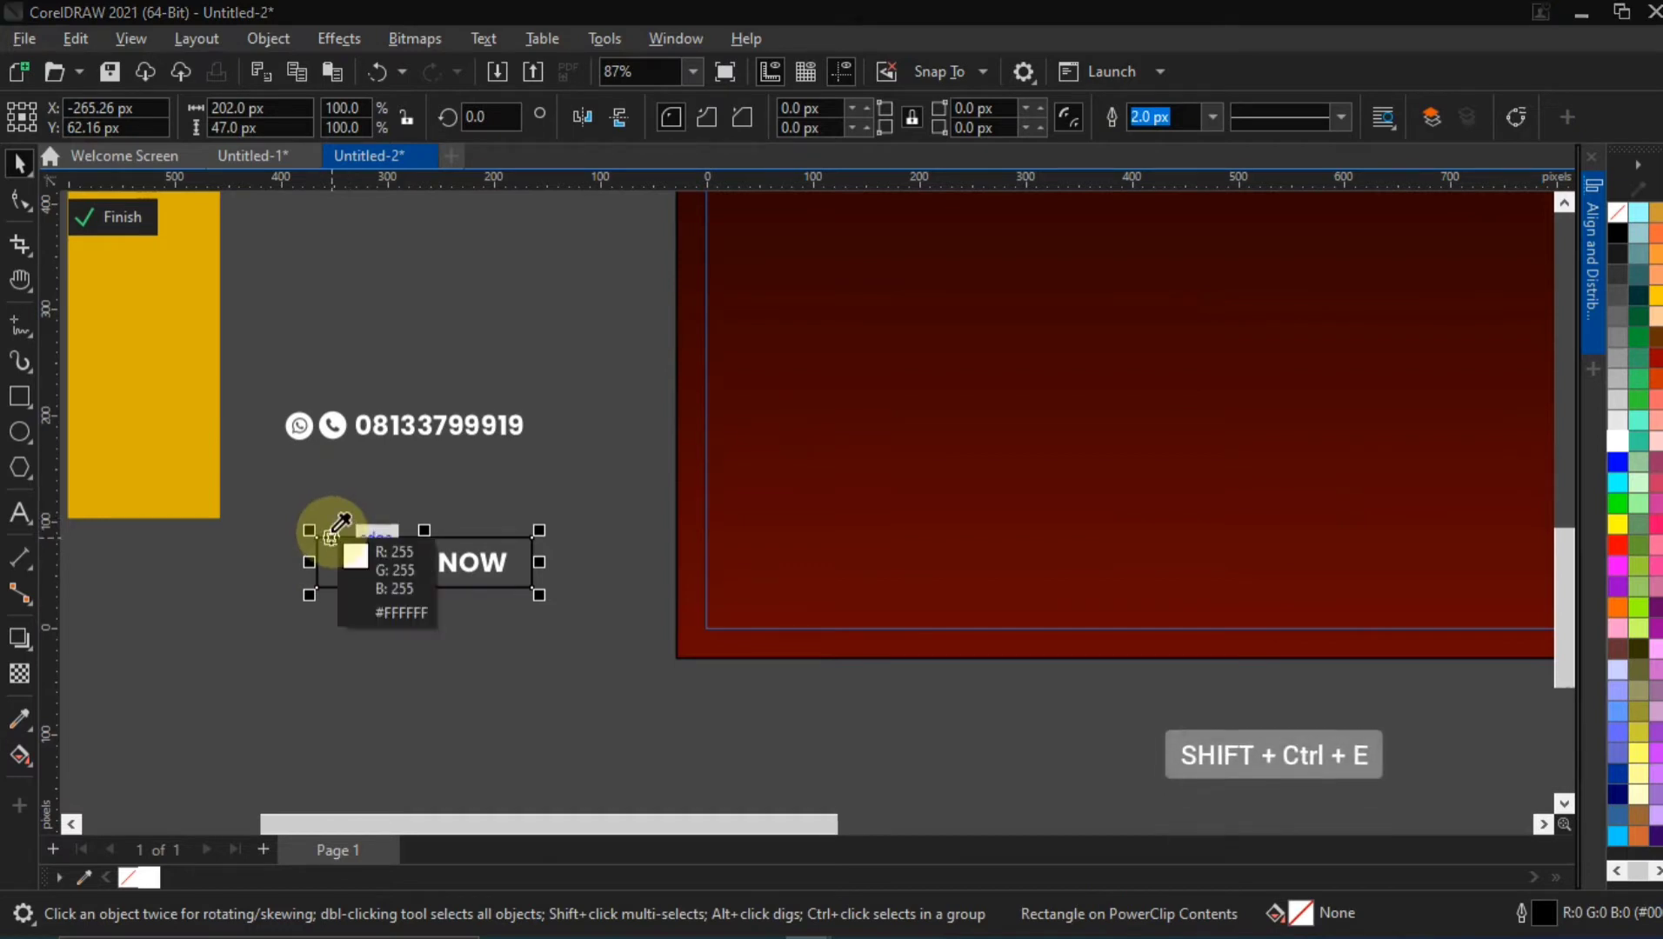
click(144, 406)
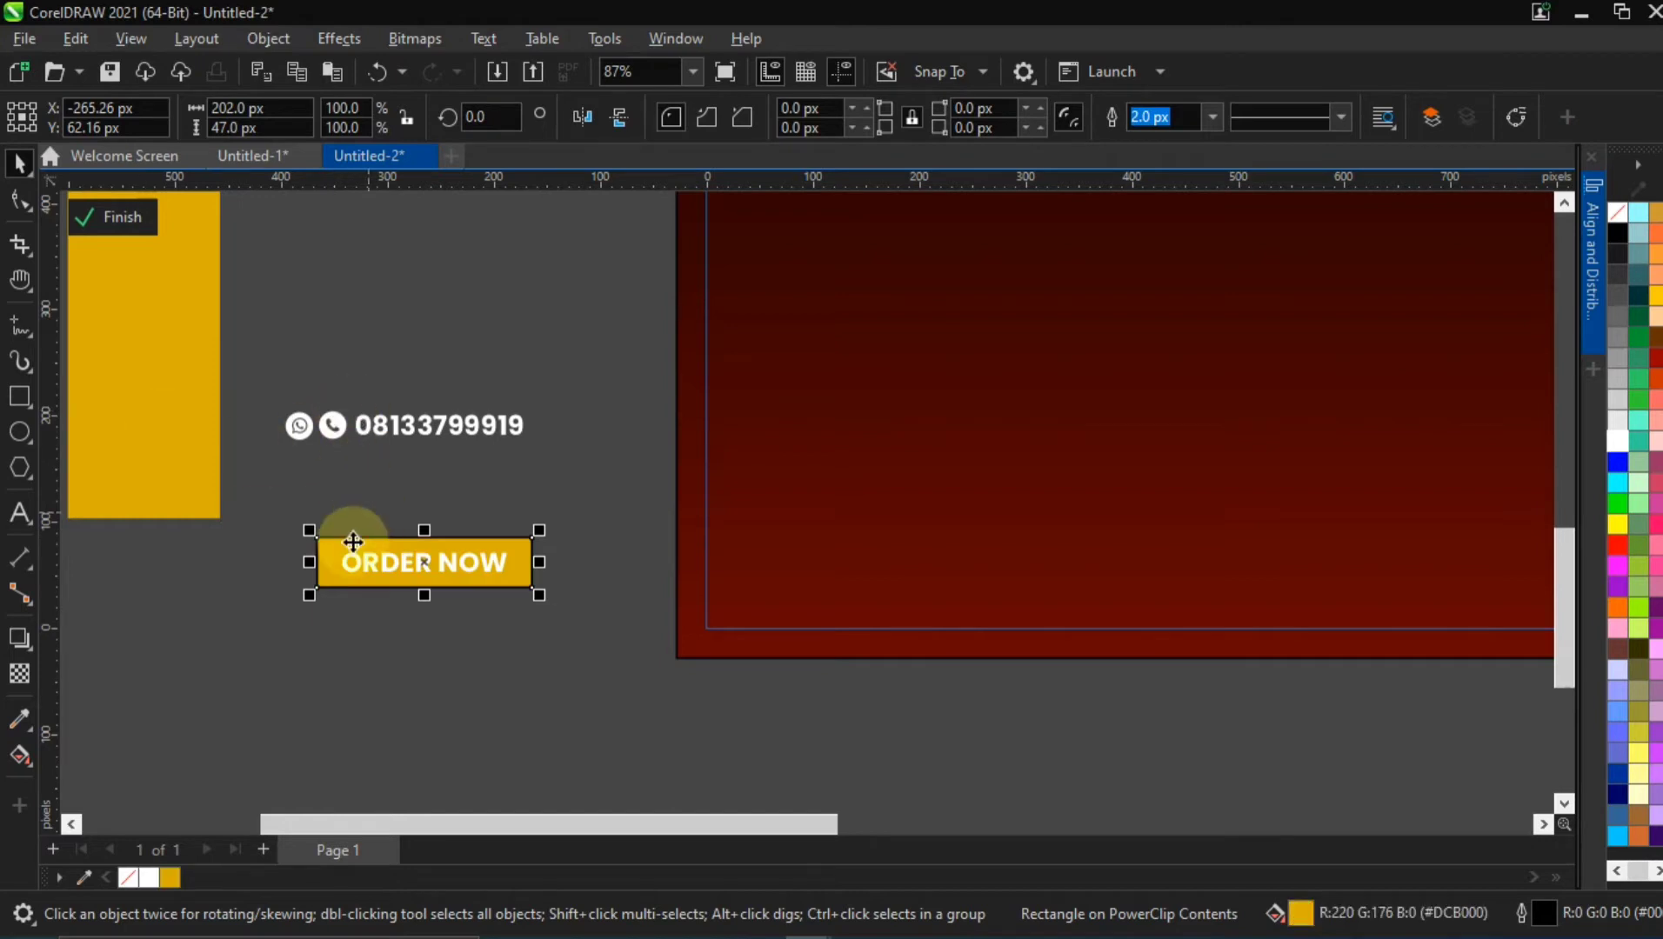
Remove the black outline from the yellow ORDER NOW rectangle
right_click(137, 877)
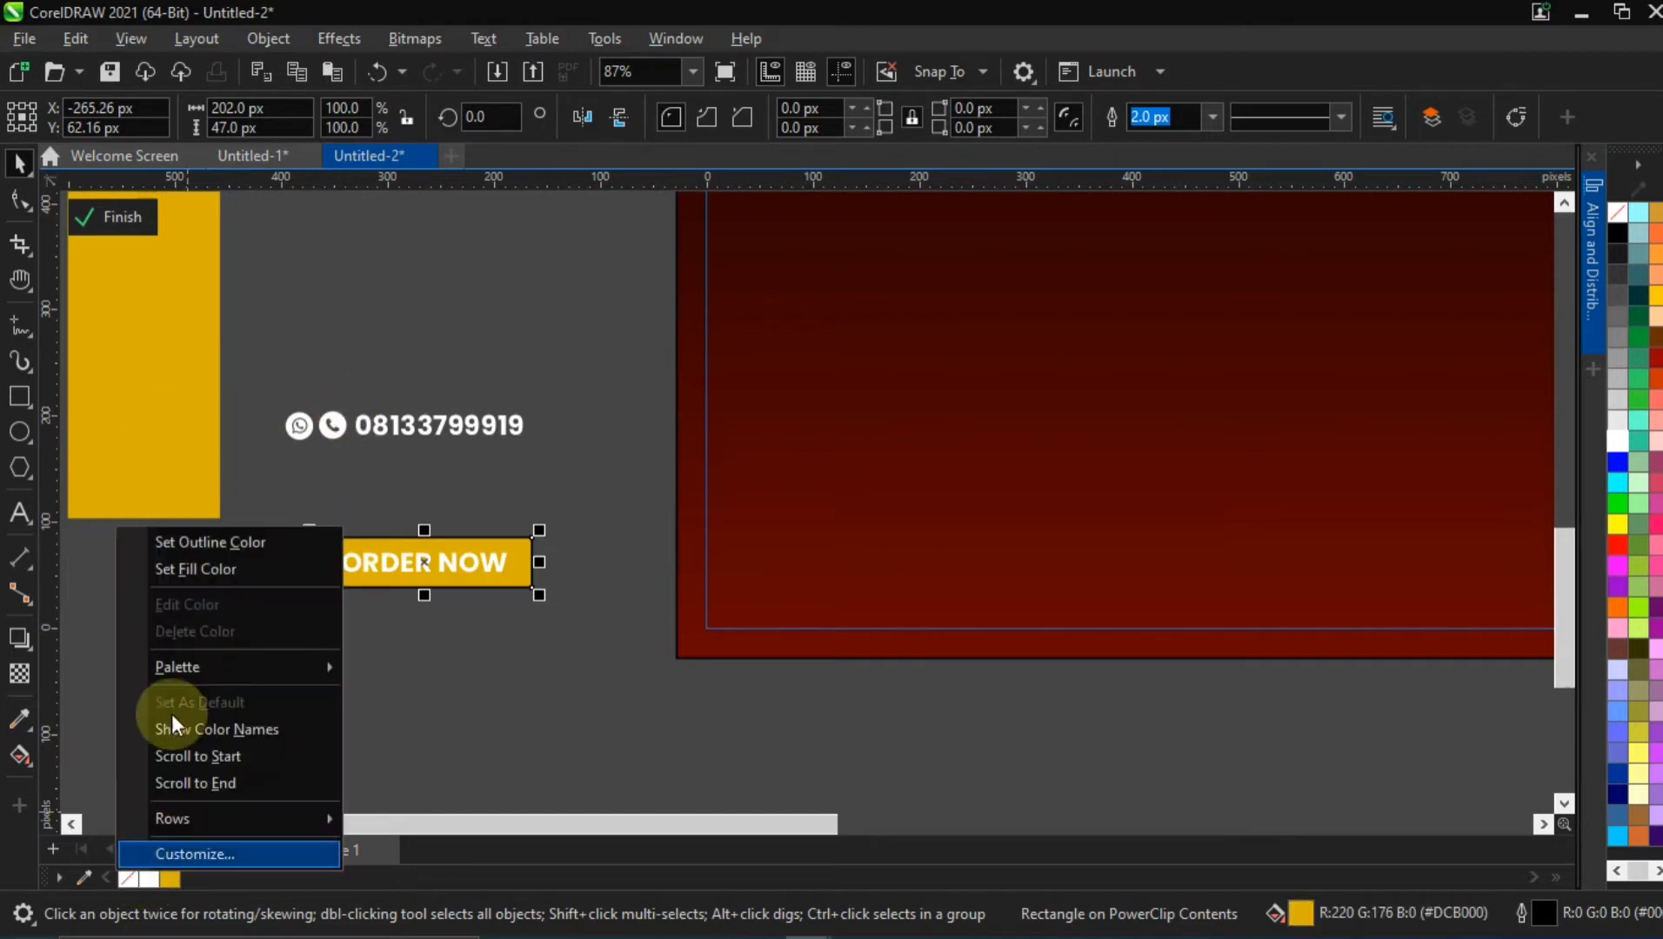
click(201, 541)
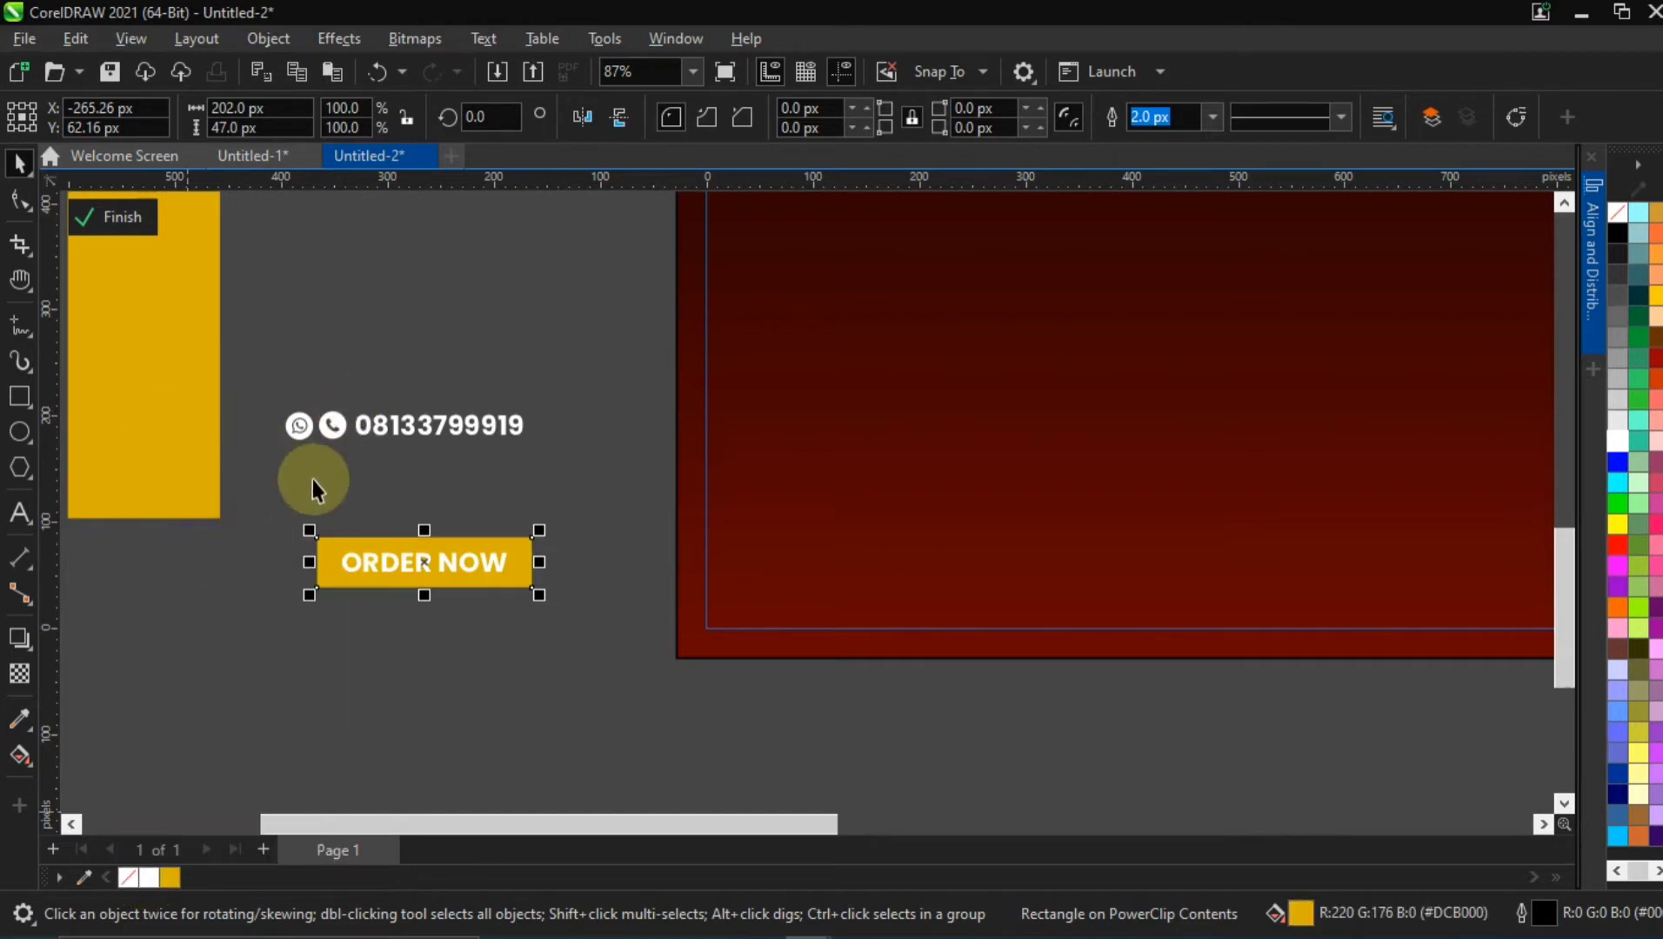
click(311, 479)
scroll(400, 565, up, 5)
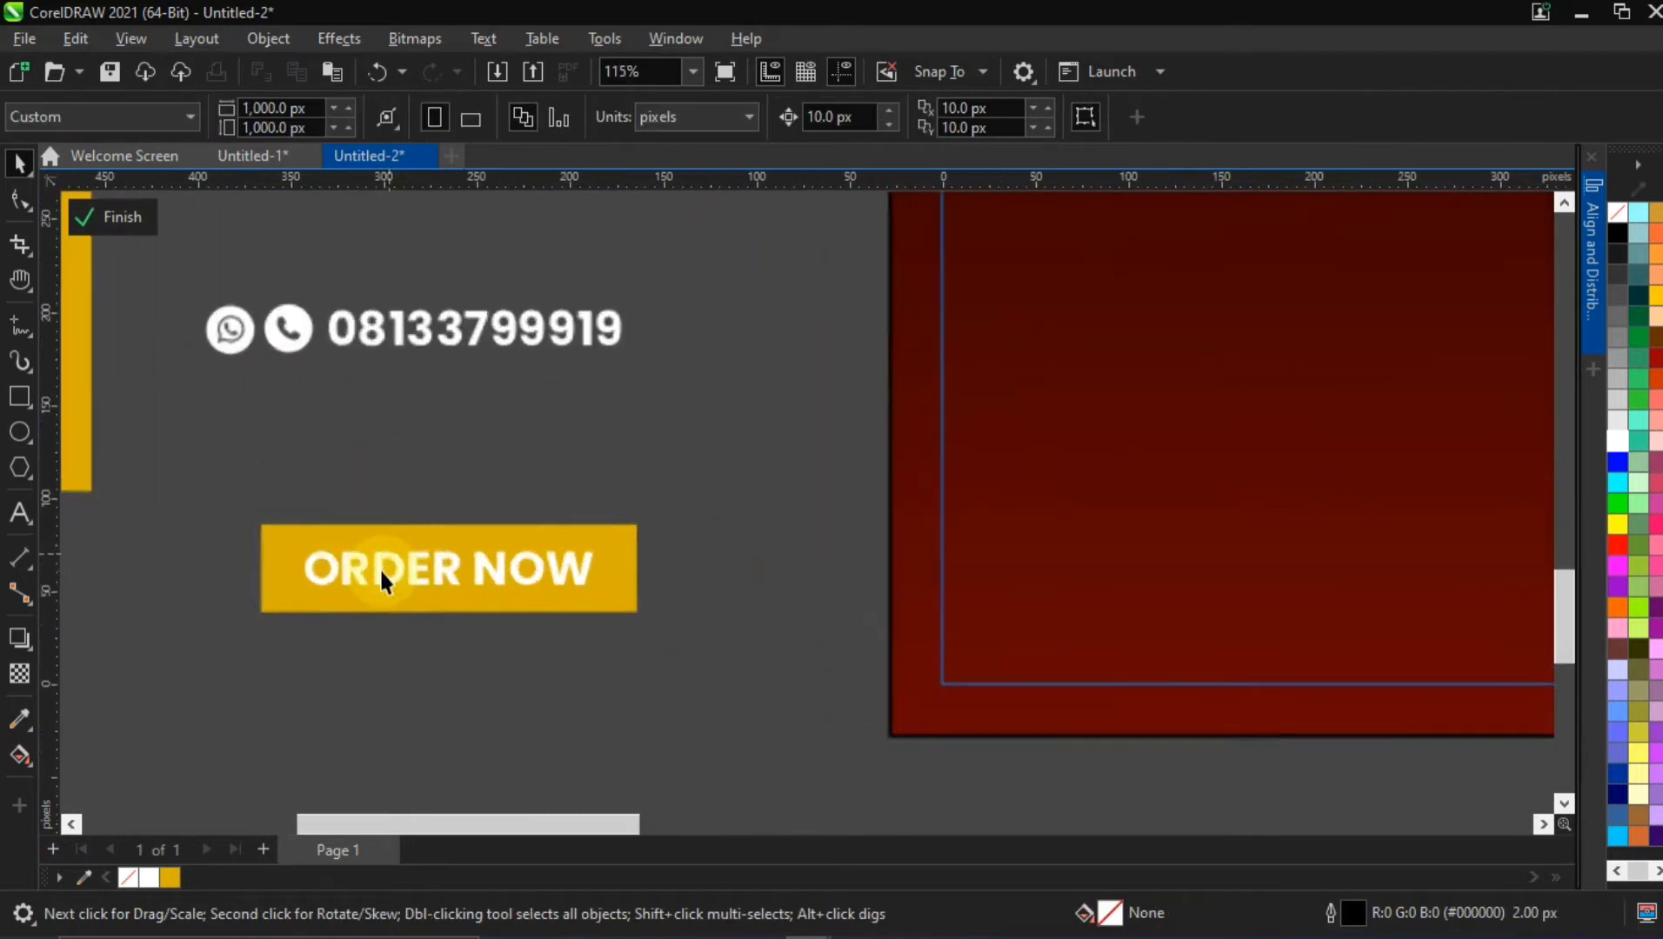
Colour the ORDER NOW text with the near-black #090101 sampled from the dark palette swatch
click(379, 570)
click(380, 570)
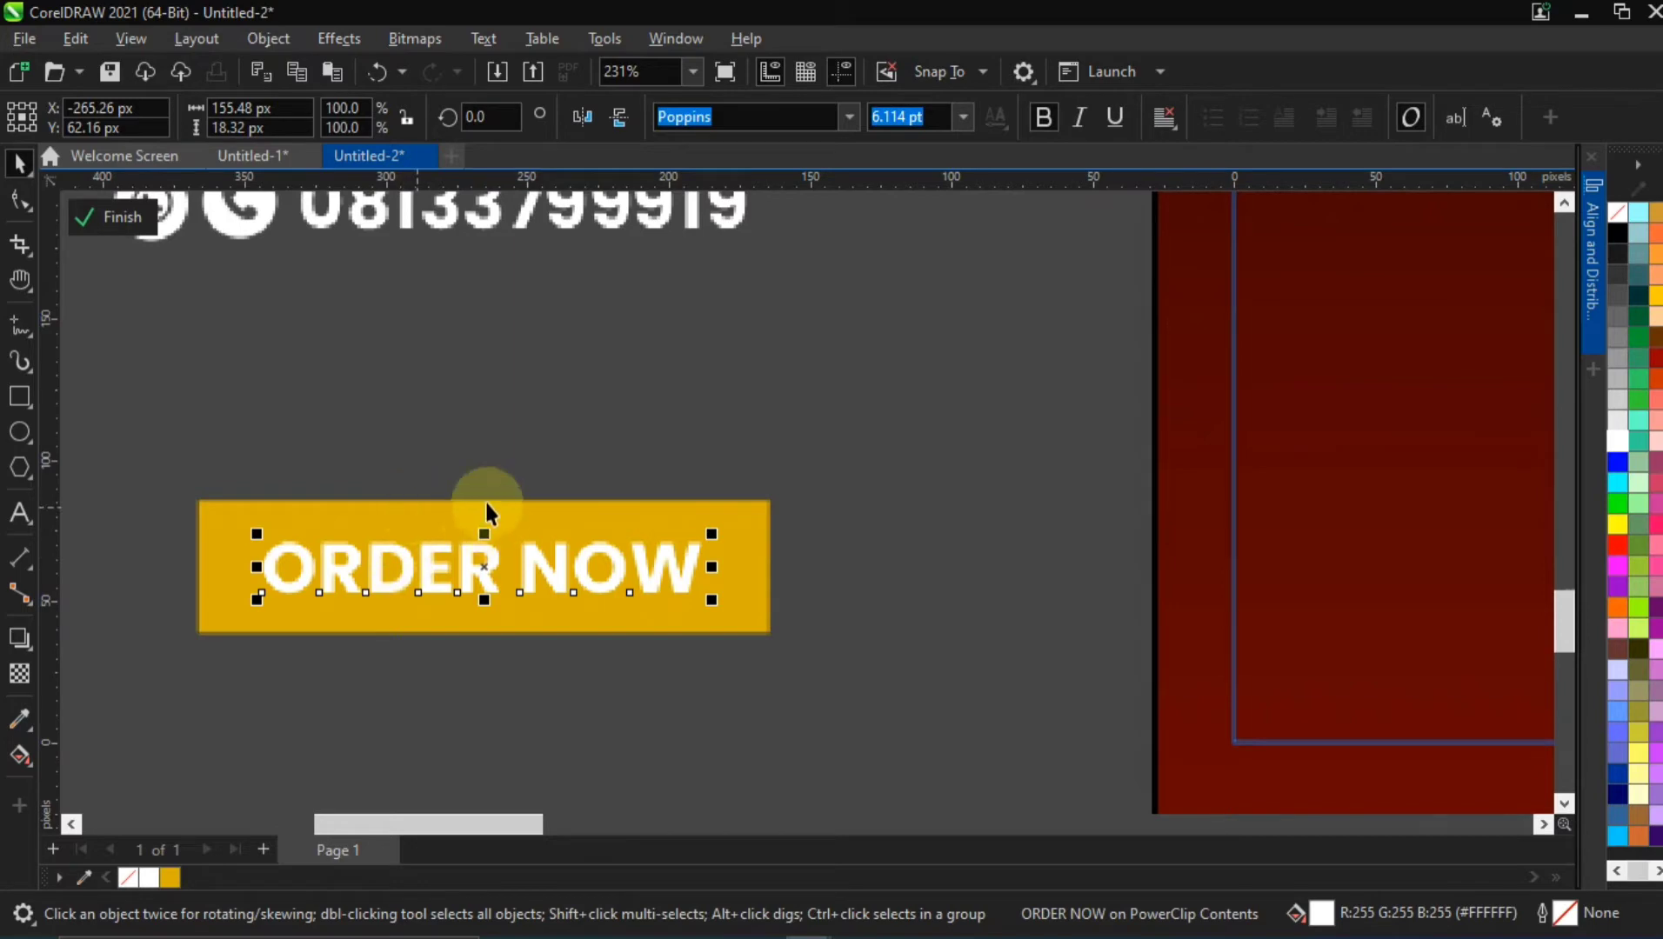
scroll(457, 569, down, 6)
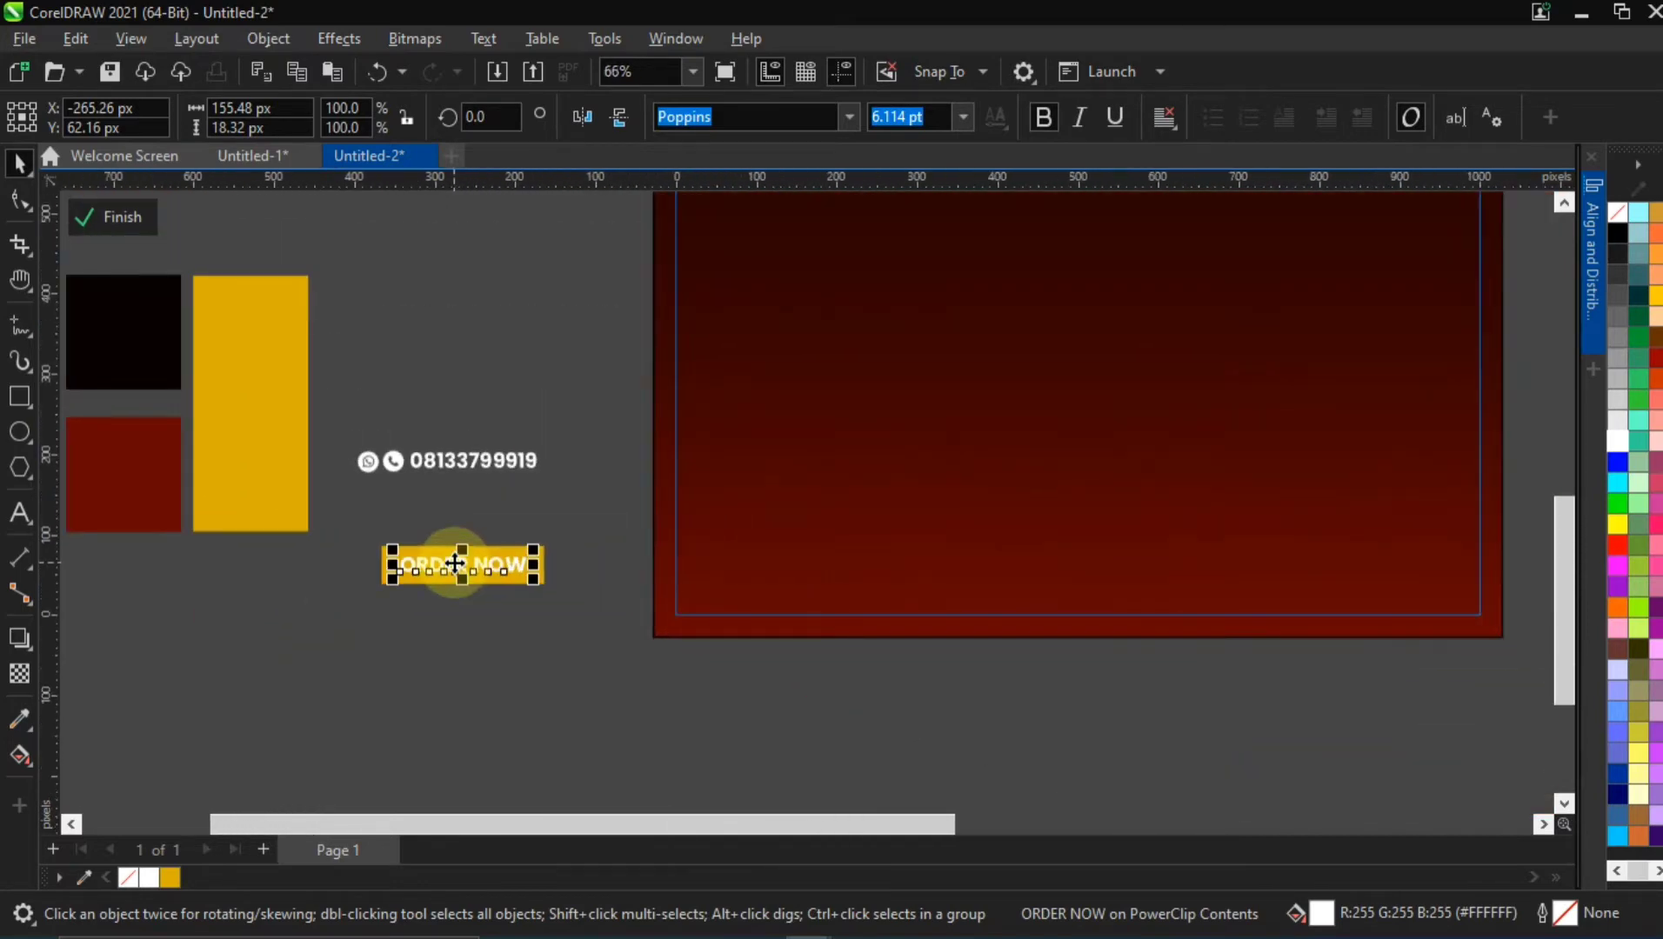
scroll(454, 564, up, 1)
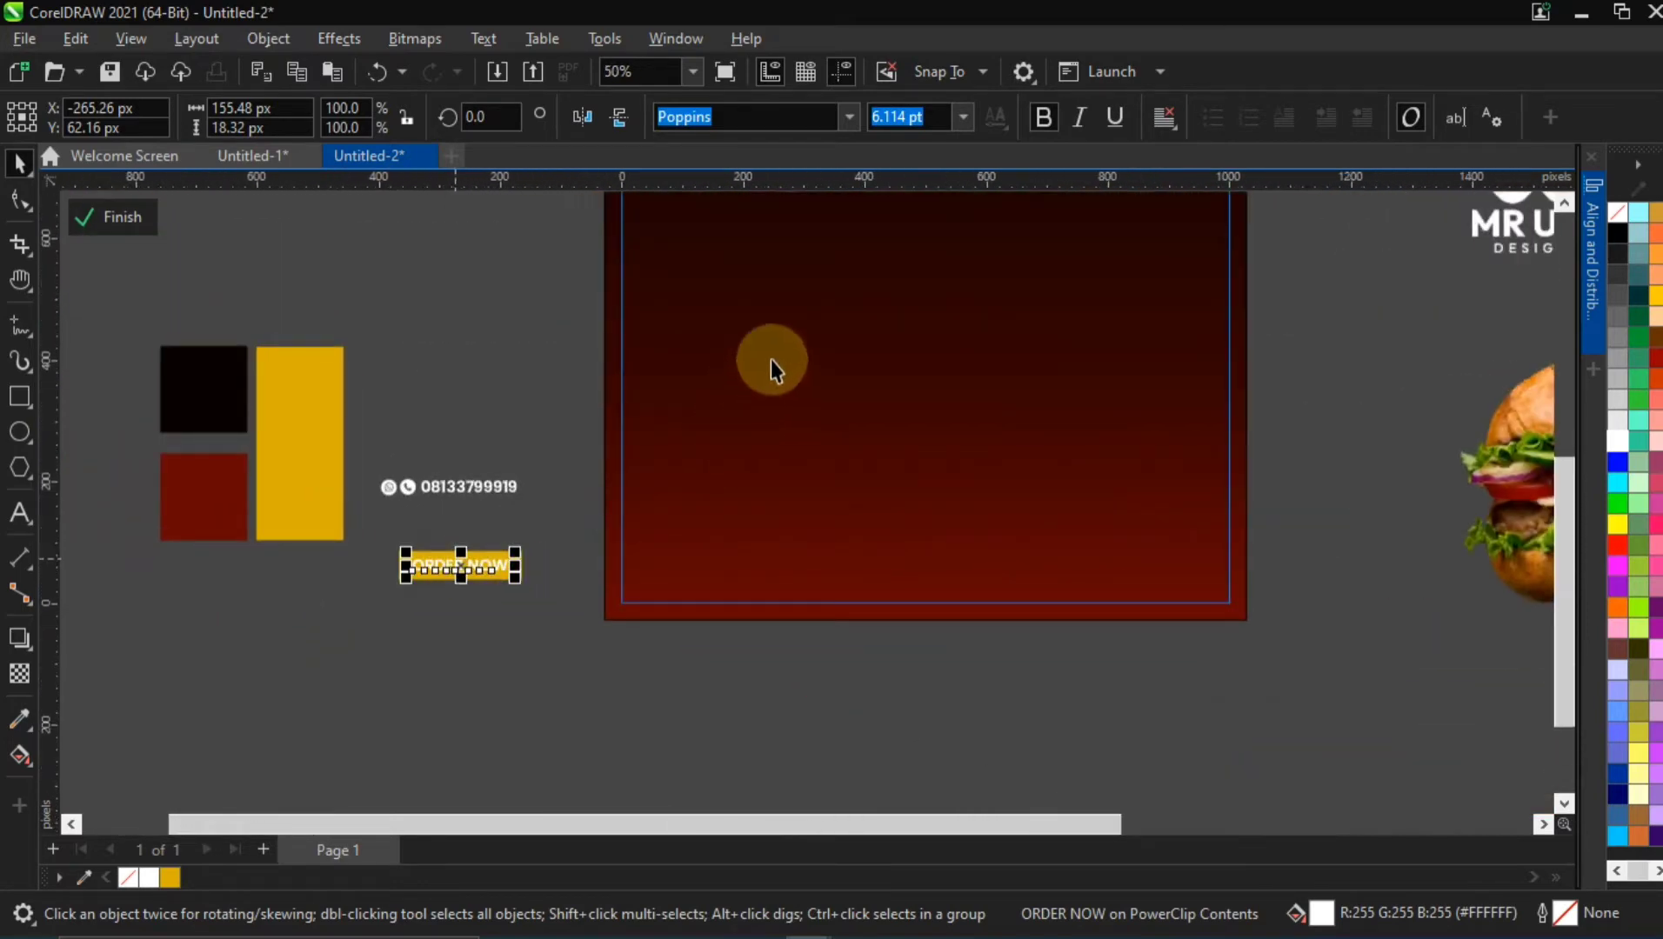
click(770, 333)
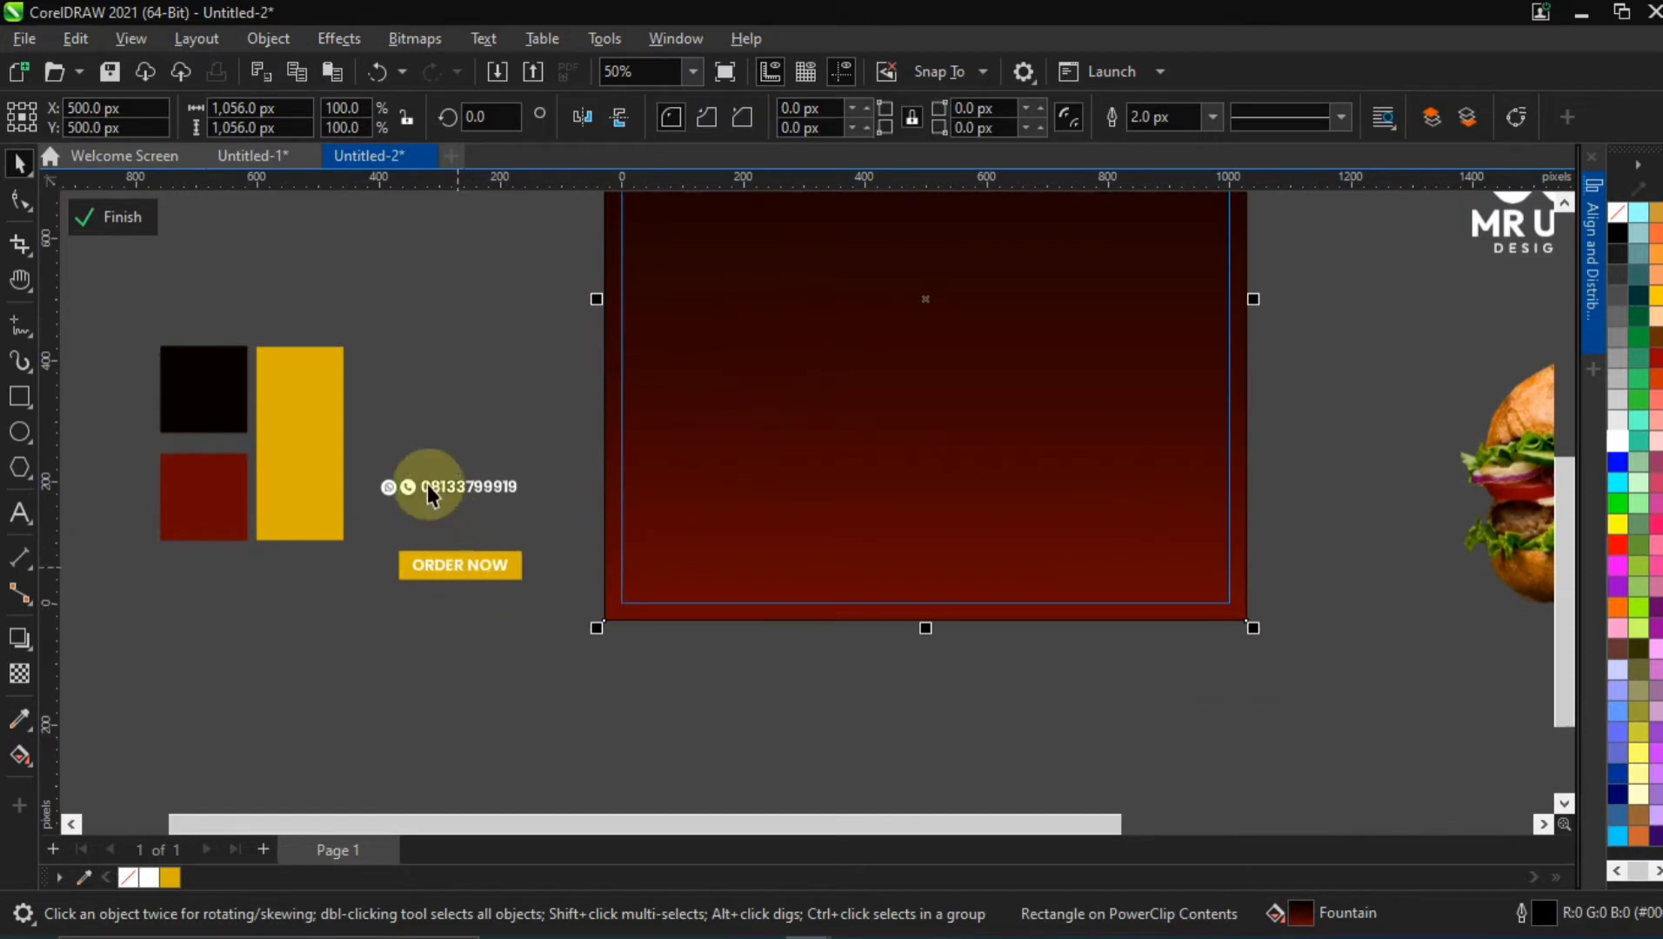
click(222, 399)
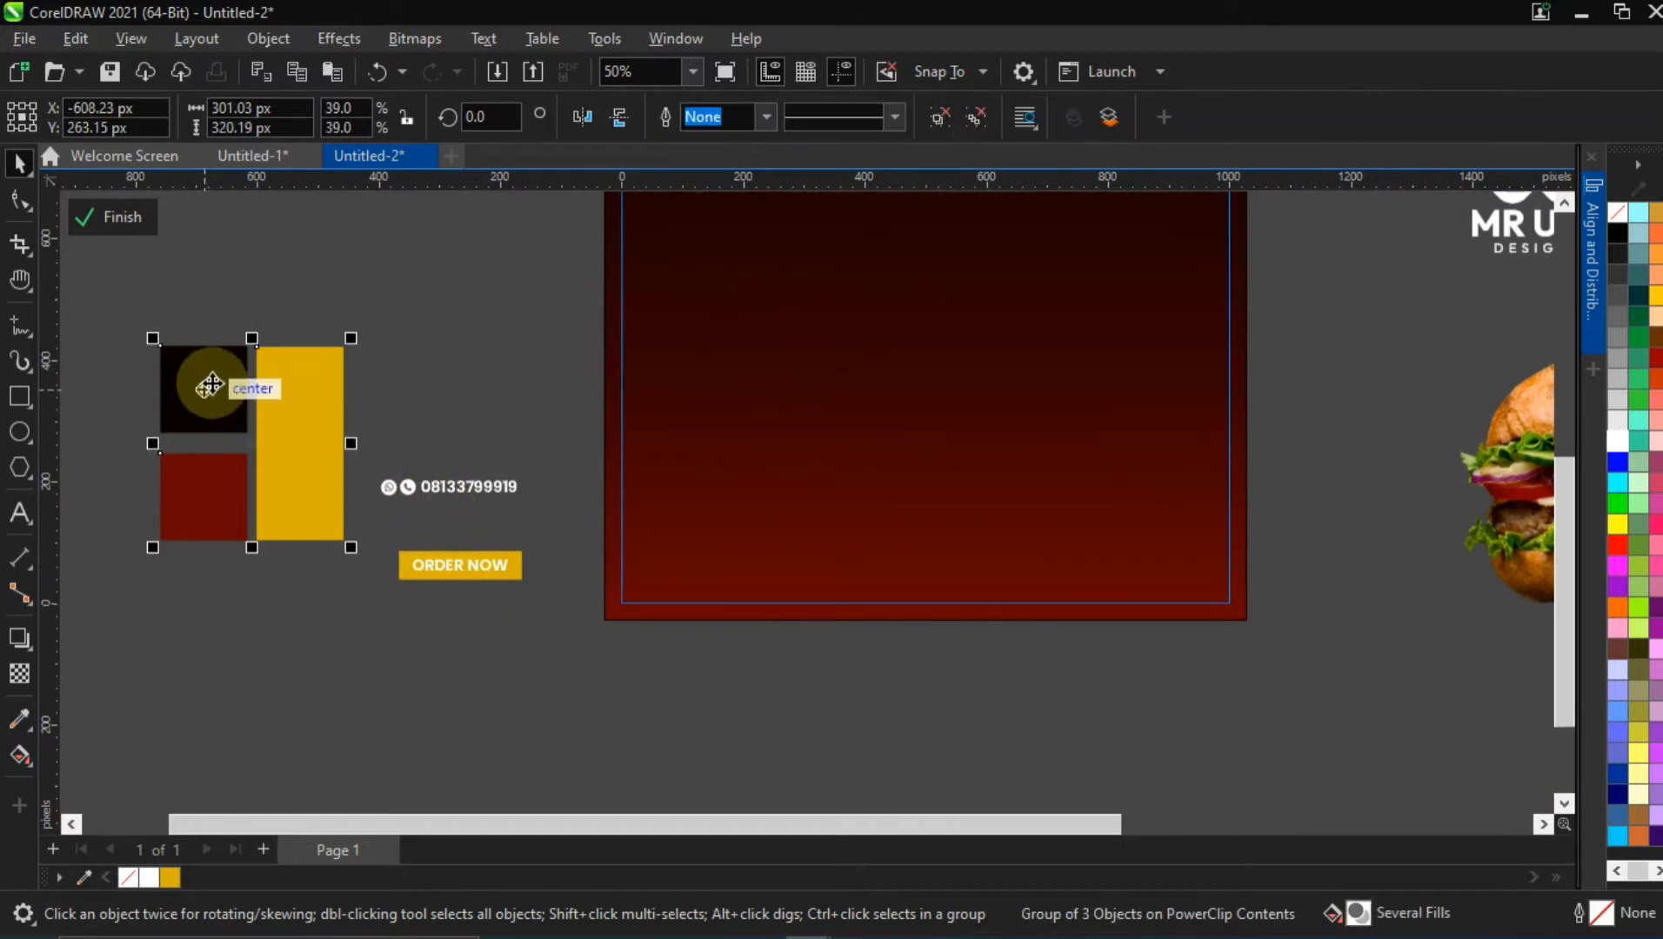
ctrl+click(209, 386)
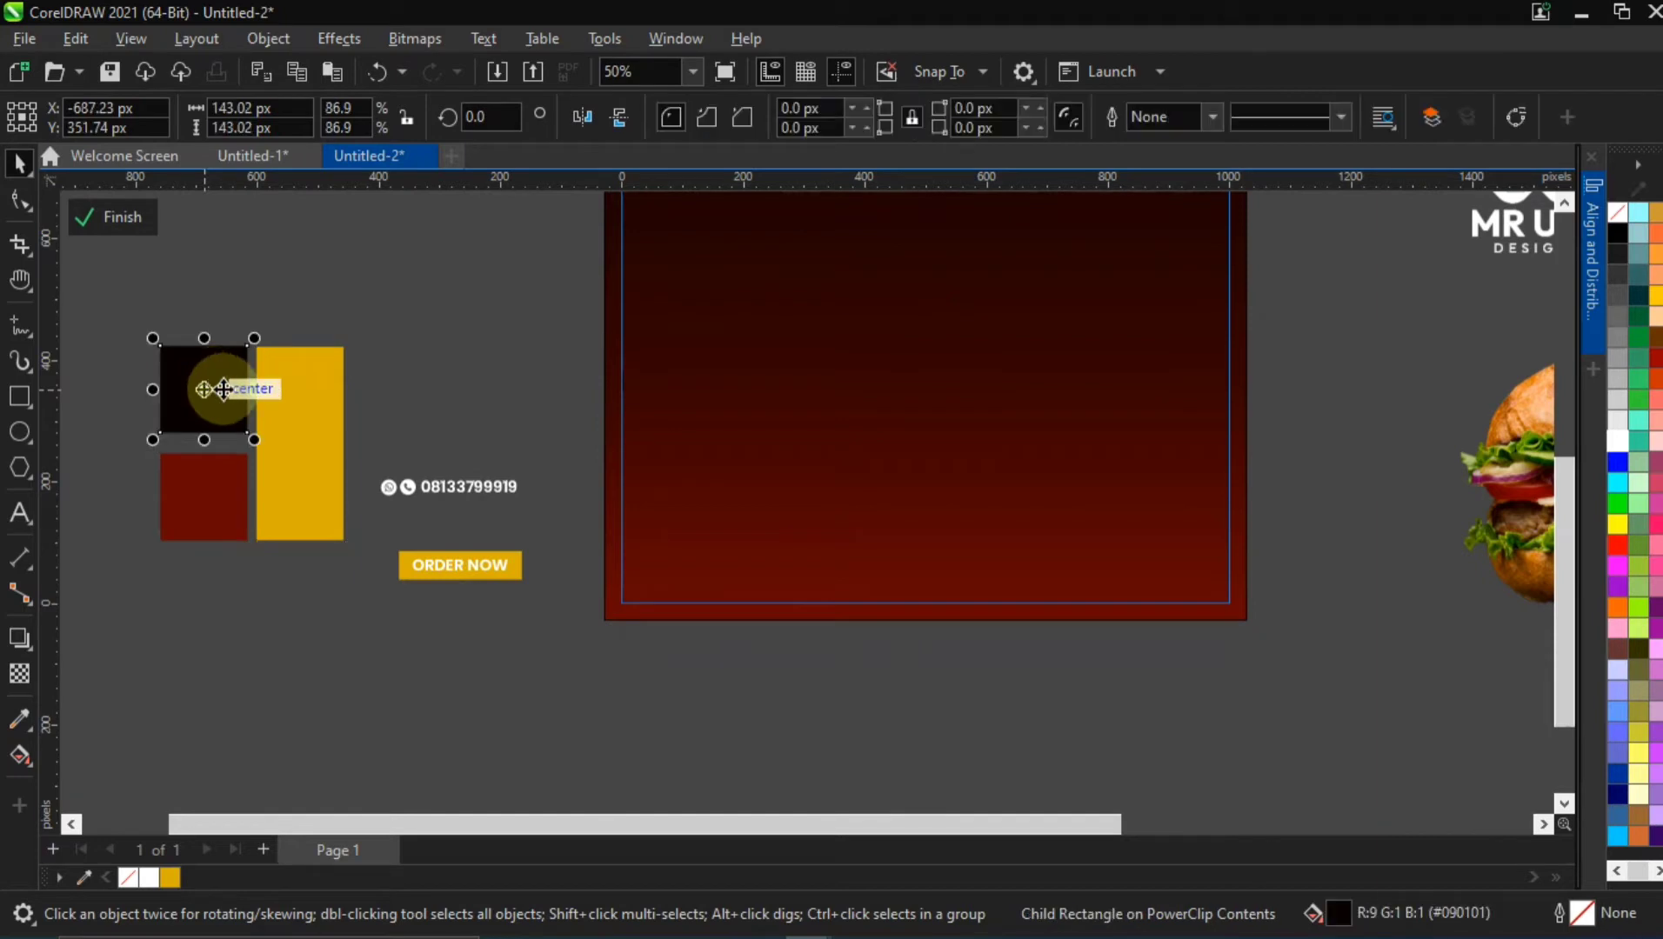
click(425, 567)
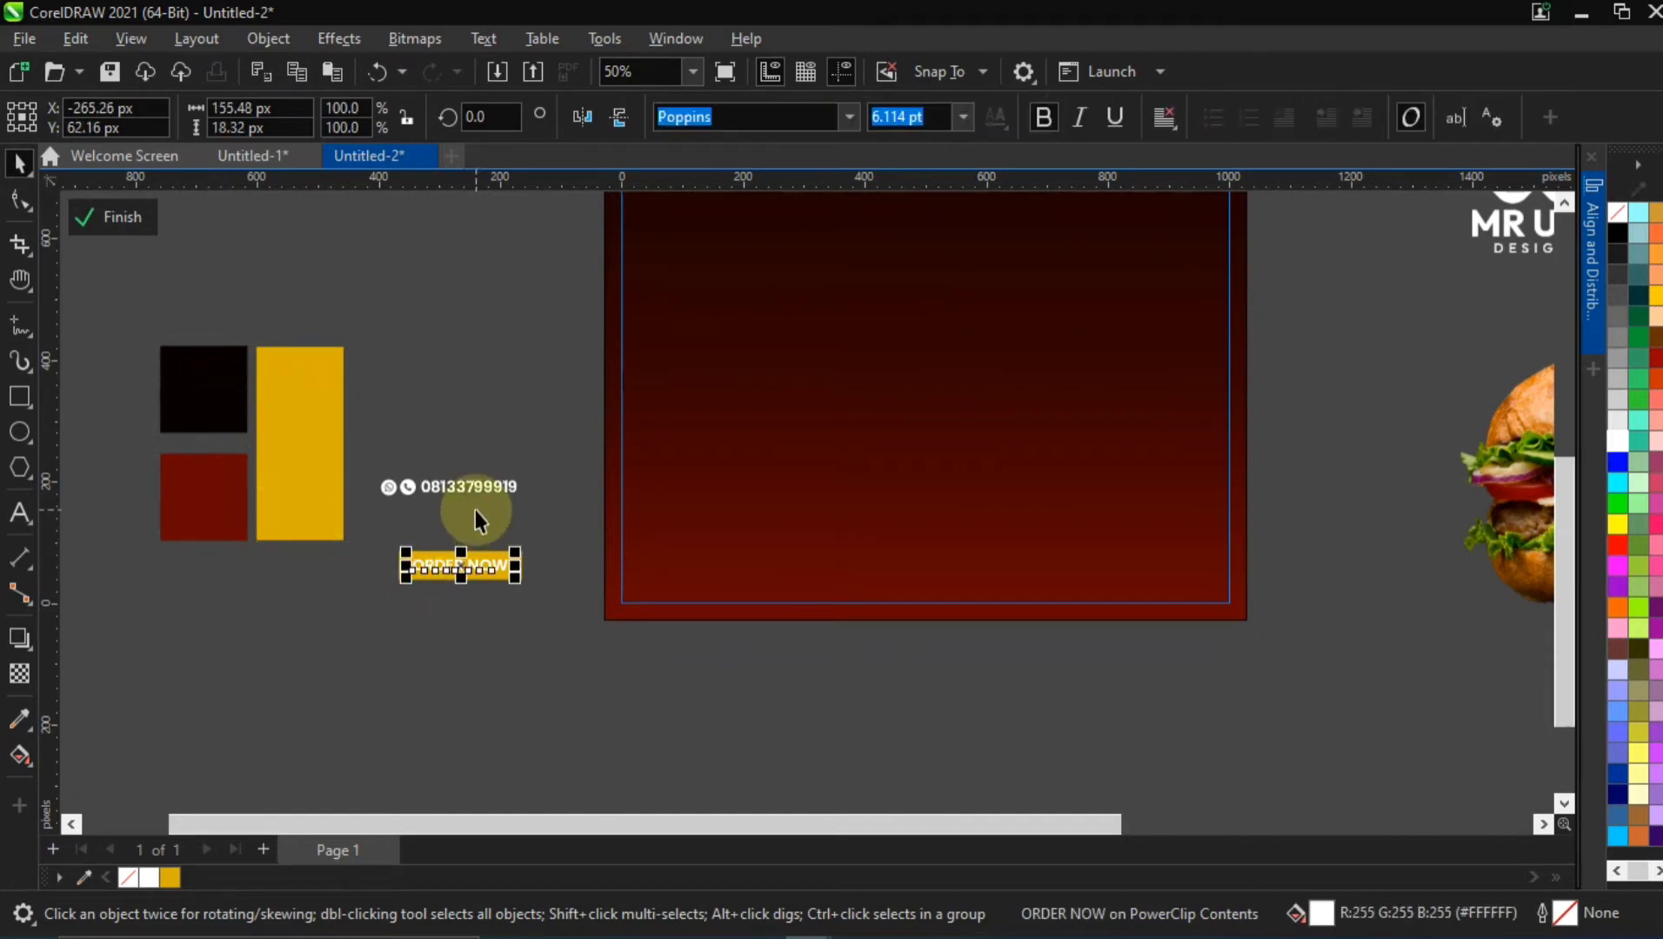
key(ctrl+shift+e)
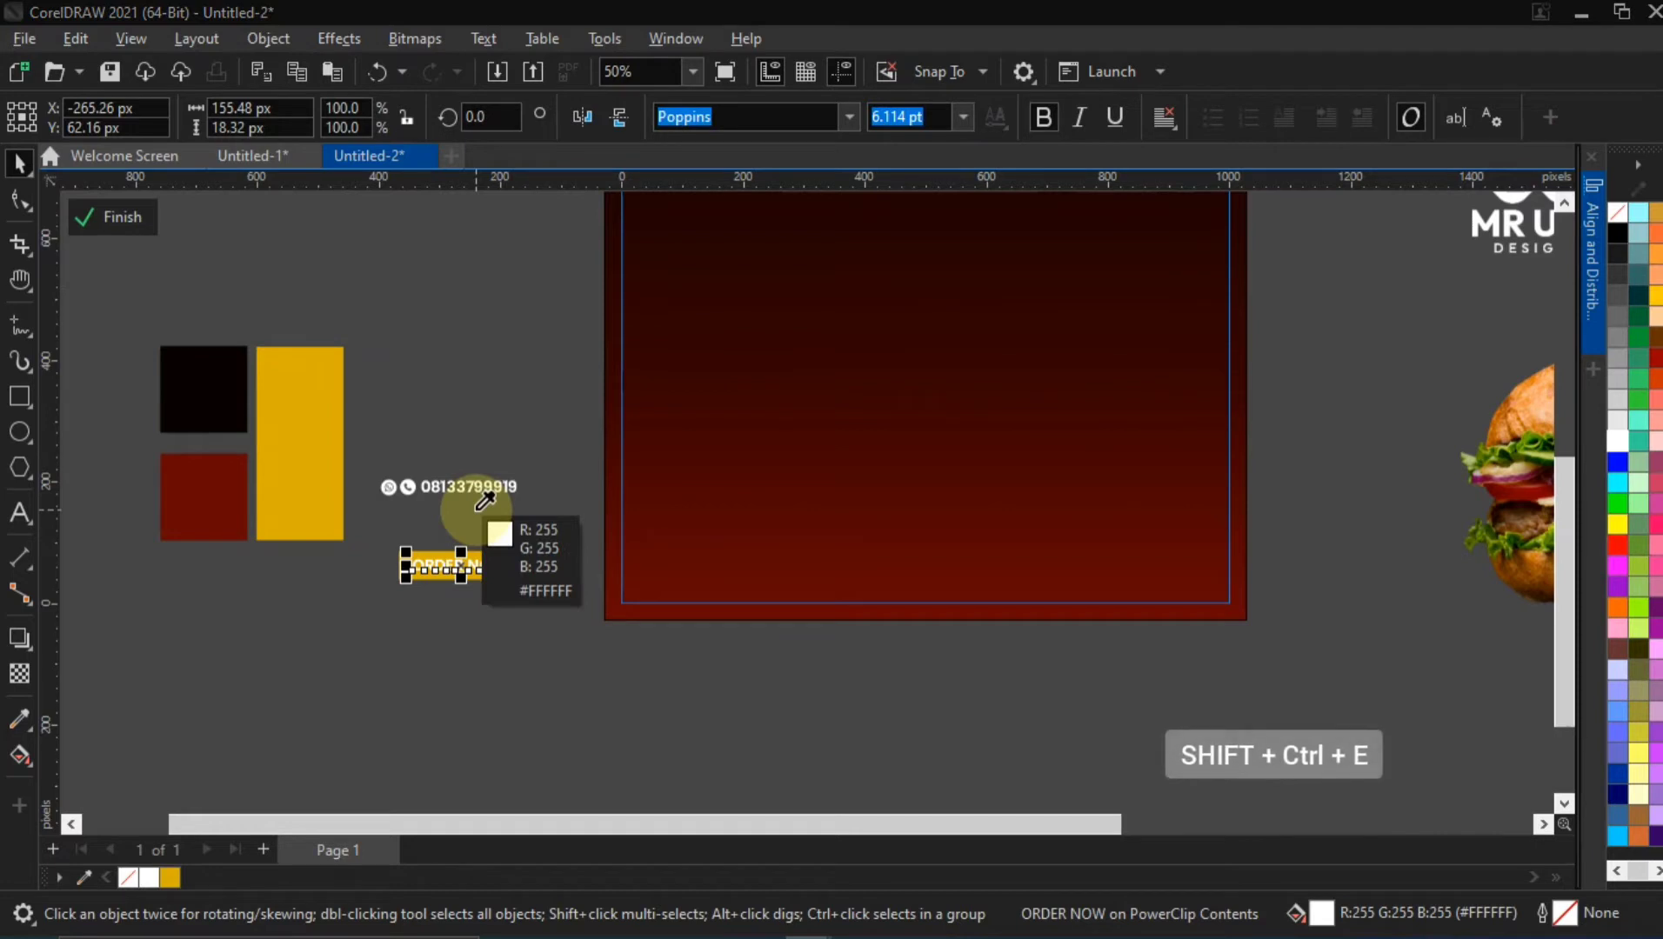
click(231, 388)
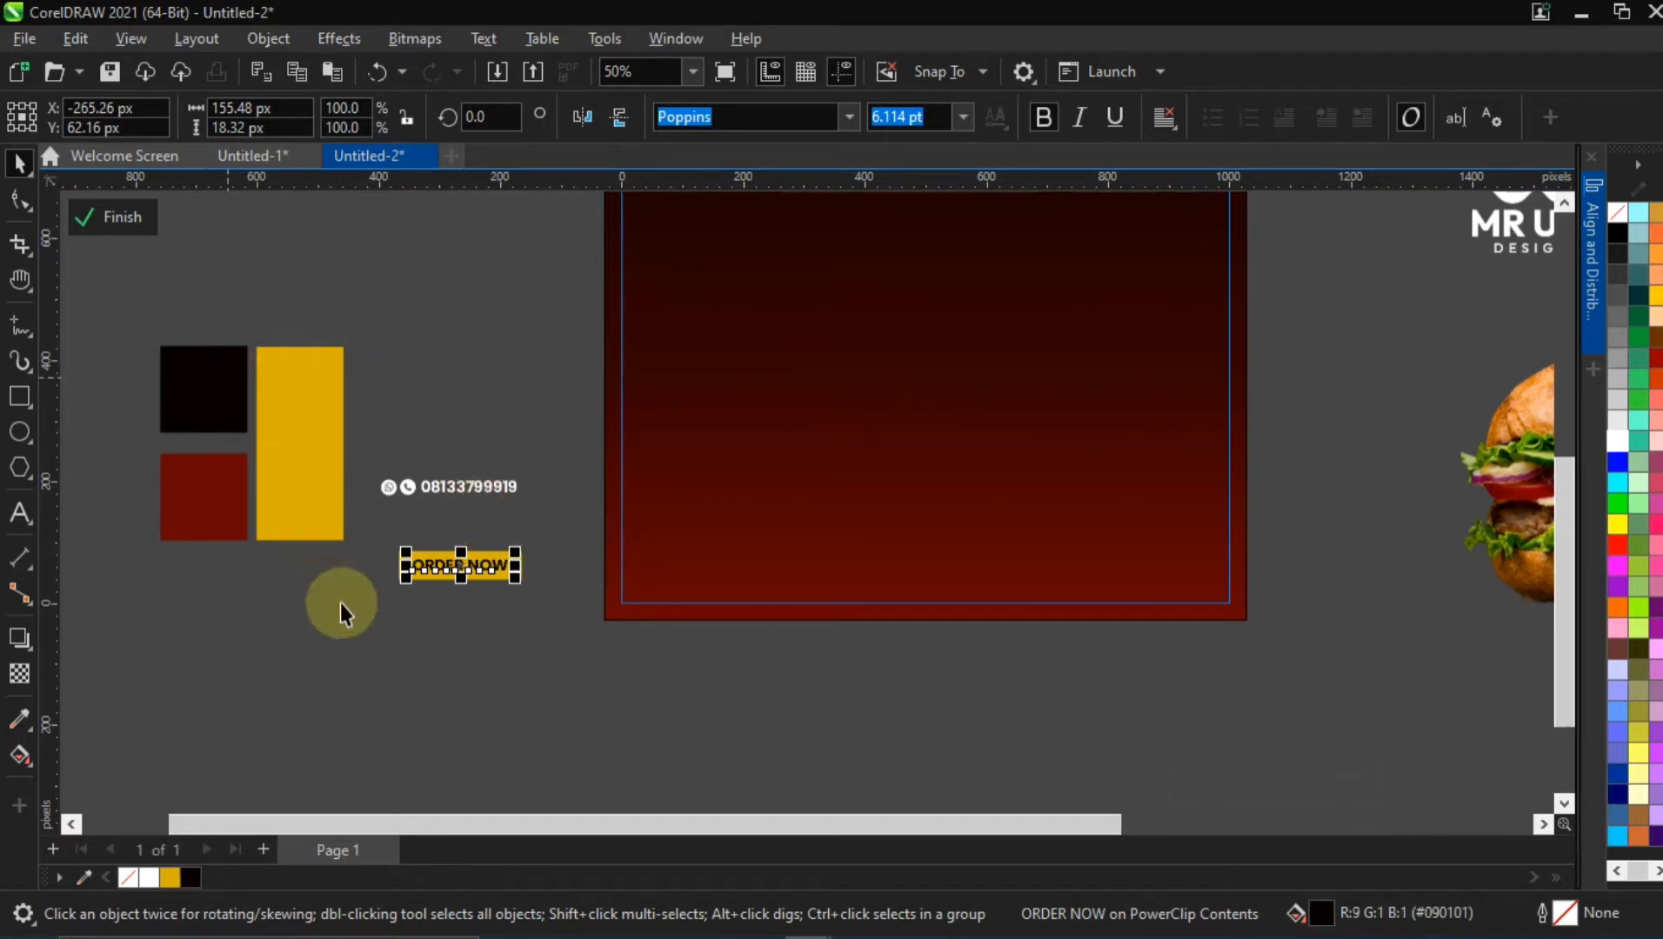
Move the ORDER NOW text and its rectangle to the flyer's lower-left area, at about X 195, Y 89 px, and group them
click(382, 537)
drag(553, 600, 768, 542)
scroll(547, 605, up, 1)
key(ctrl+g)
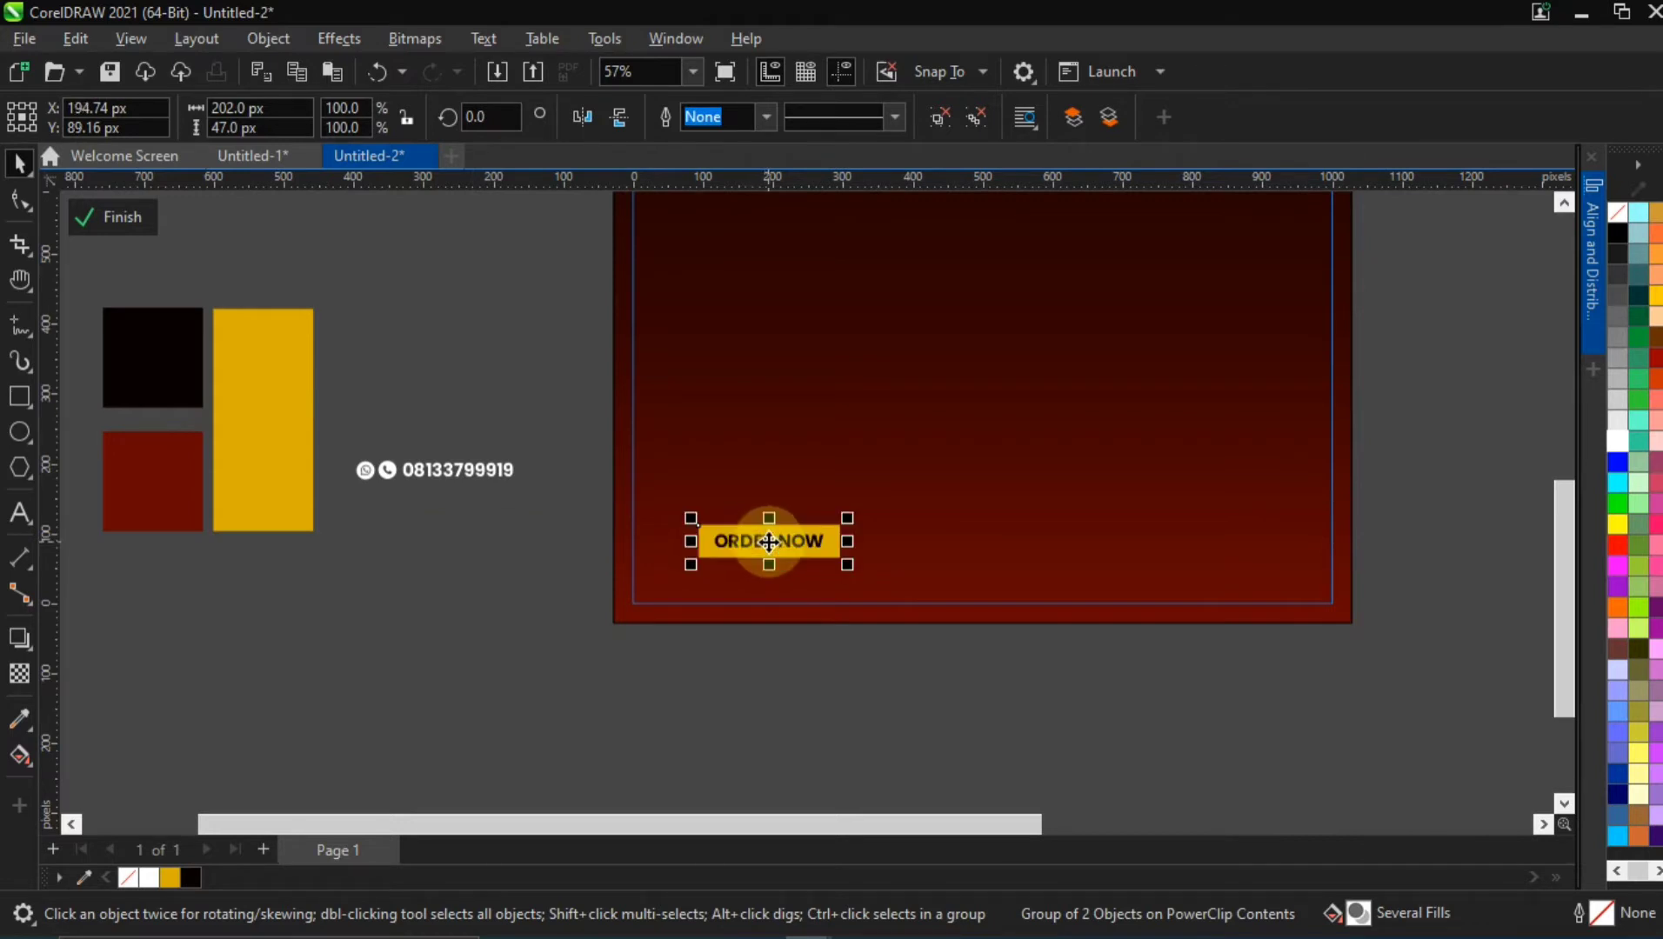
Move the phone number line with its icons to the flyer's lower-right area, roughly level with the ORDER NOW button
click(442, 471)
drag(421, 467, 1044, 550)
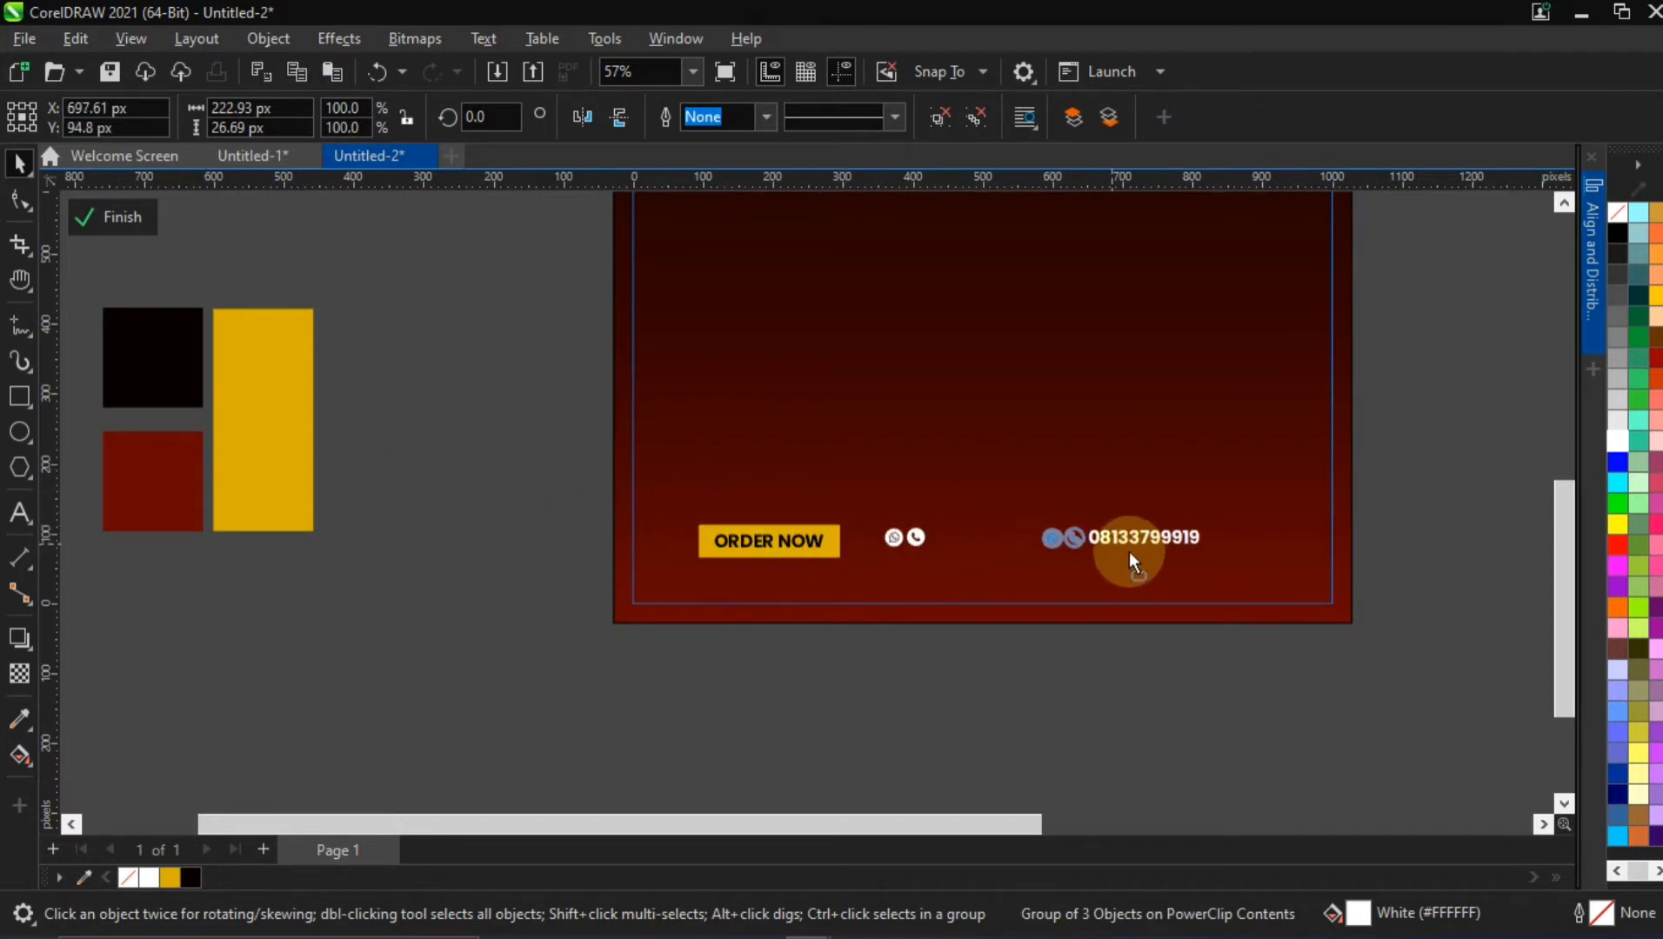
drag(1194, 557, 1199, 559)
click(1414, 475)
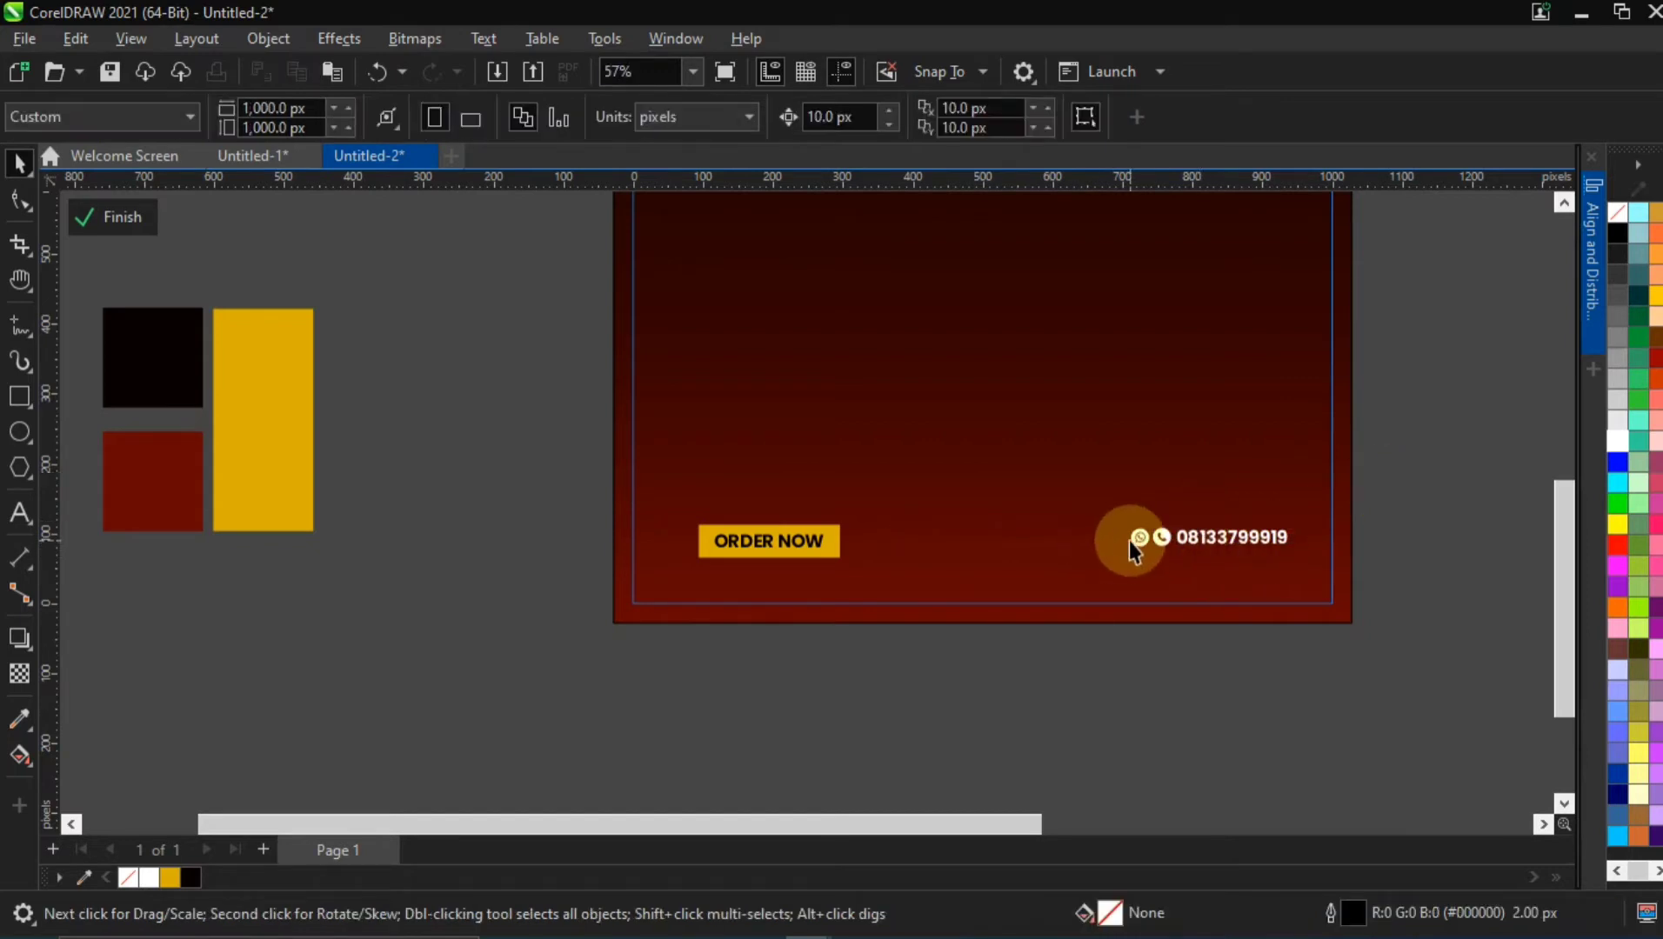
Nudge the phone number line down 10 px to align it with the ORDER NOW button, and keep it selected
key(h)
scroll(1131, 544, down, 3)
drag(1191, 409, 955, 574)
scroll(1040, 500, down, 1)
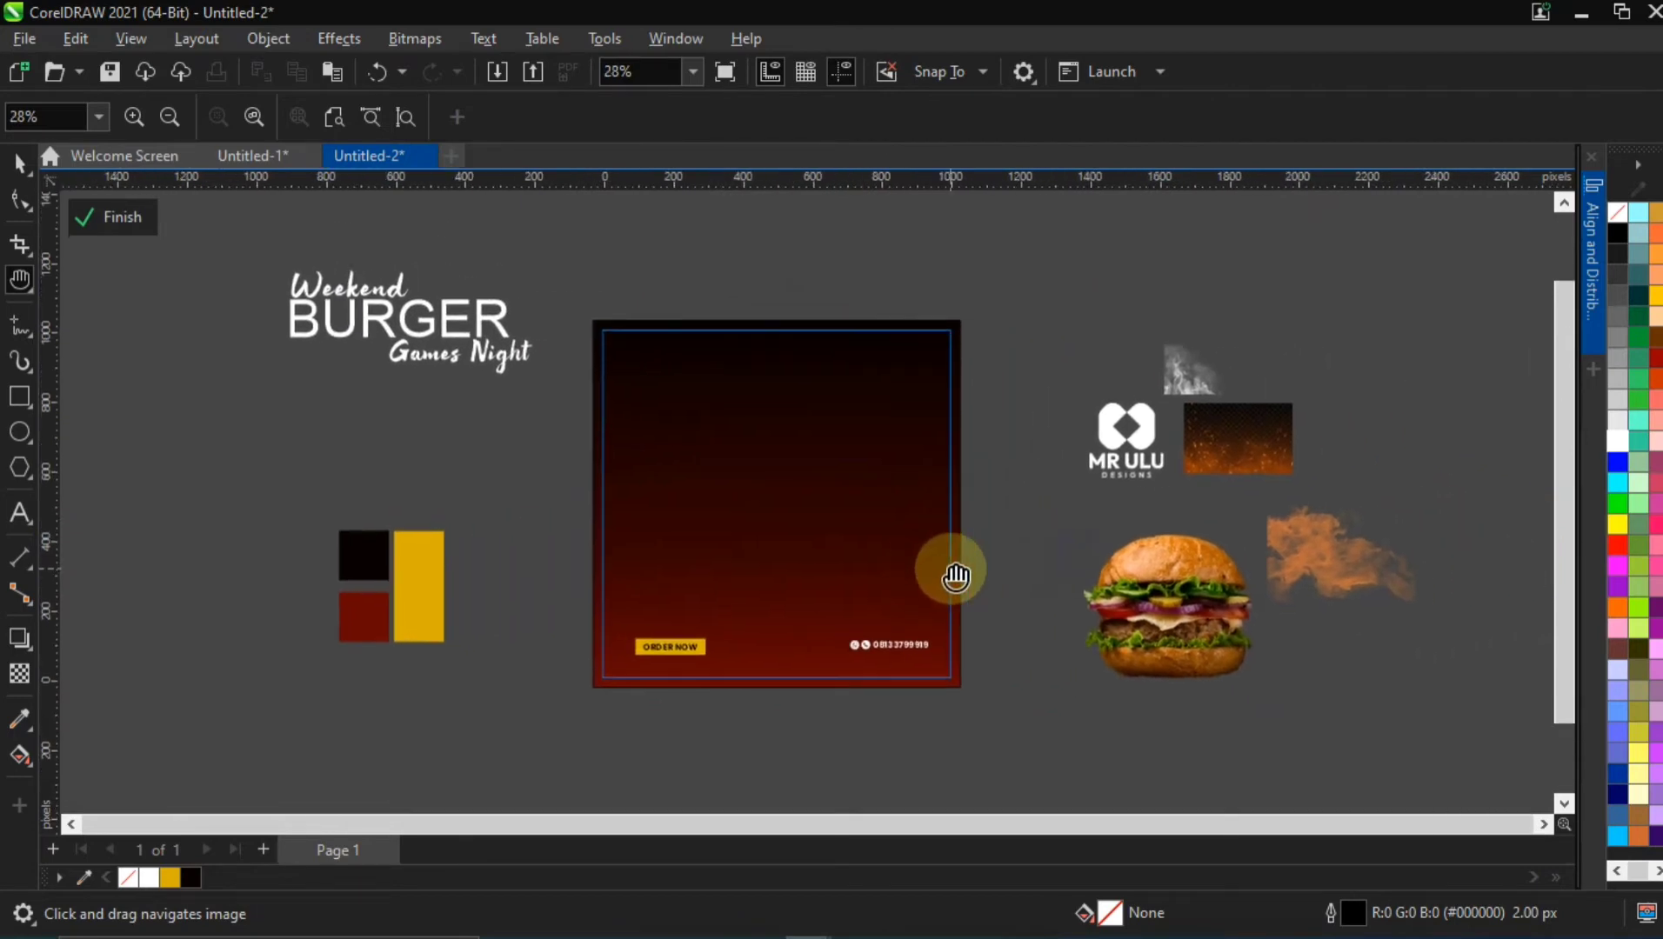
scroll(822, 633, up, 2)
click(17, 164)
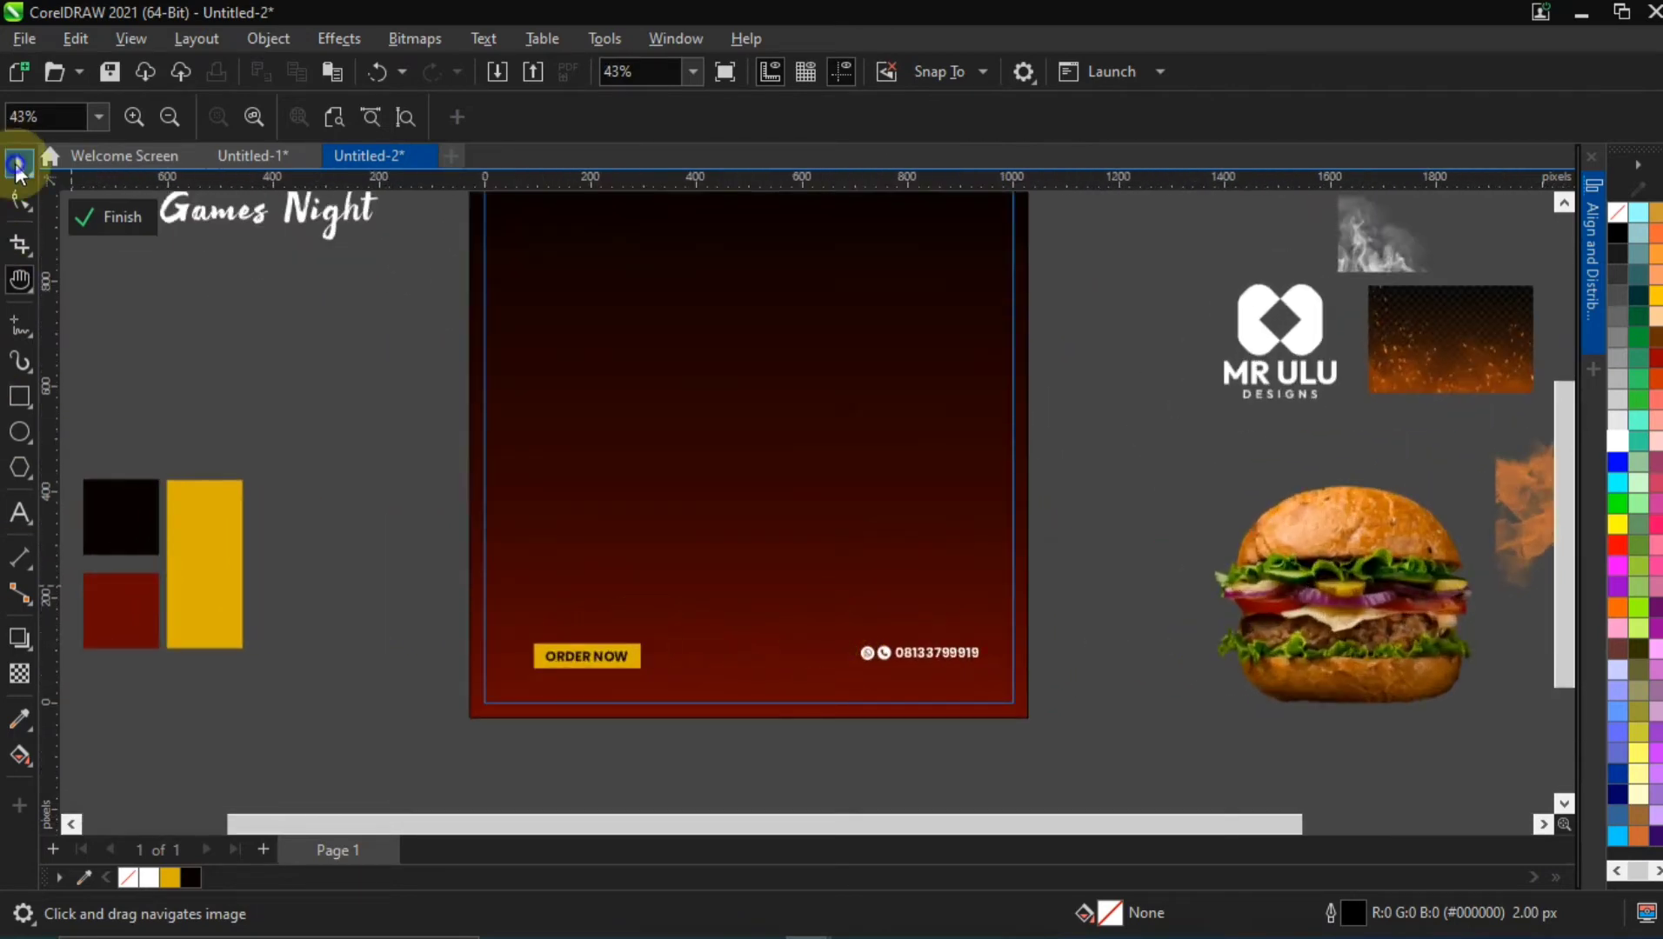
click(931, 654)
key(Down)
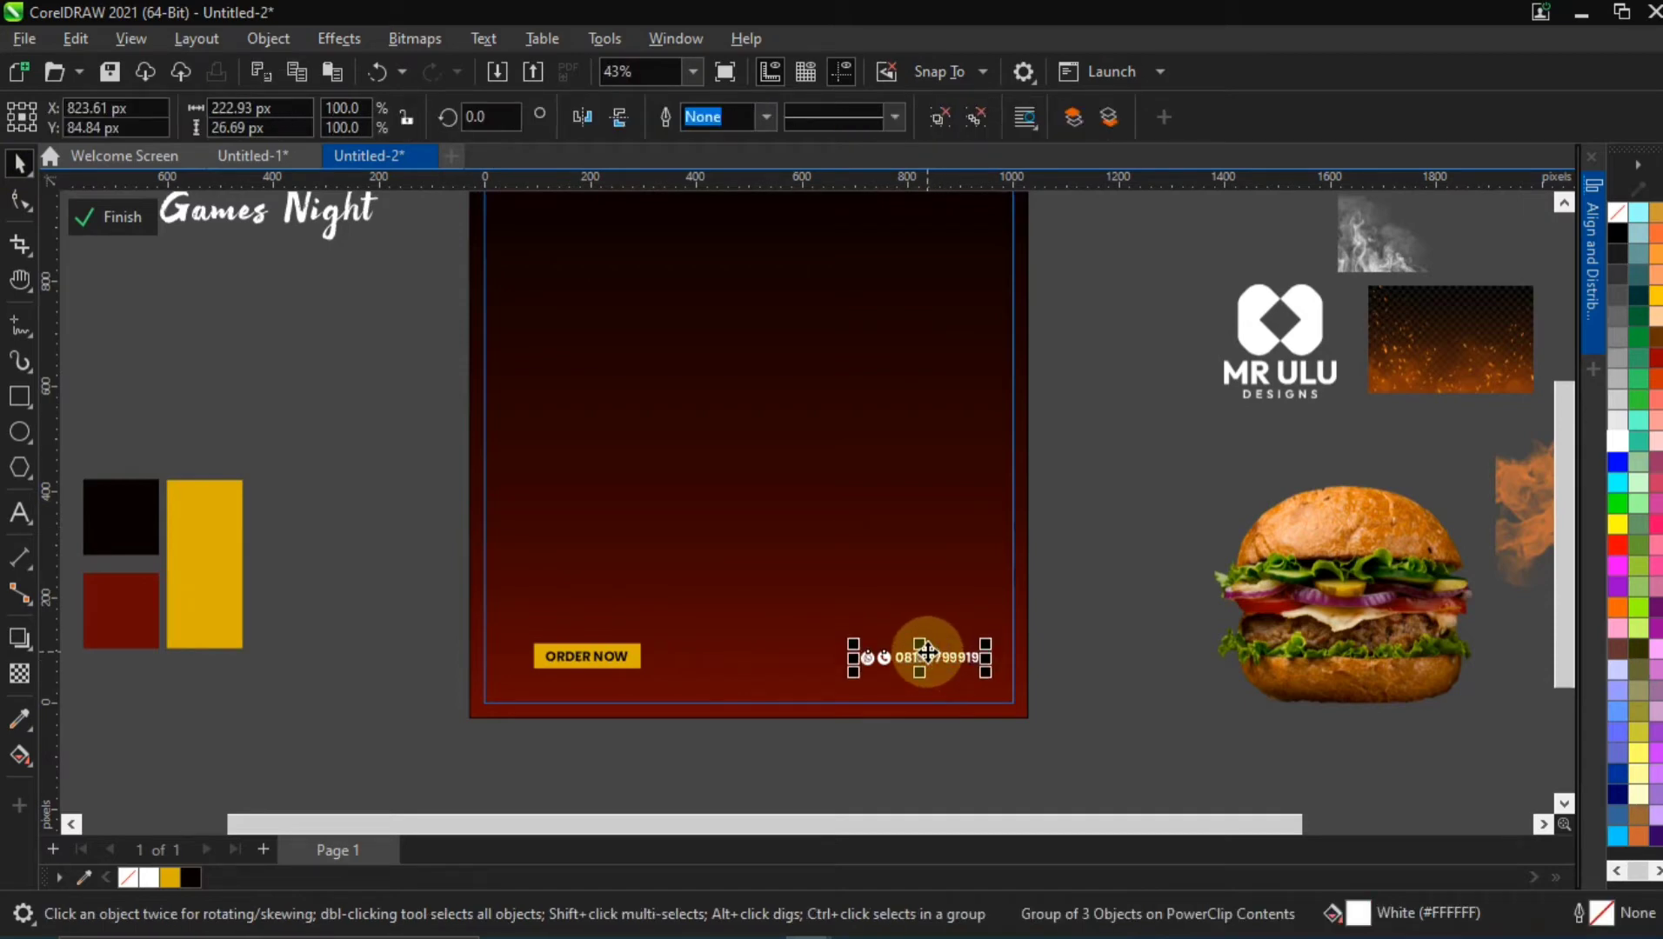
click(1076, 526)
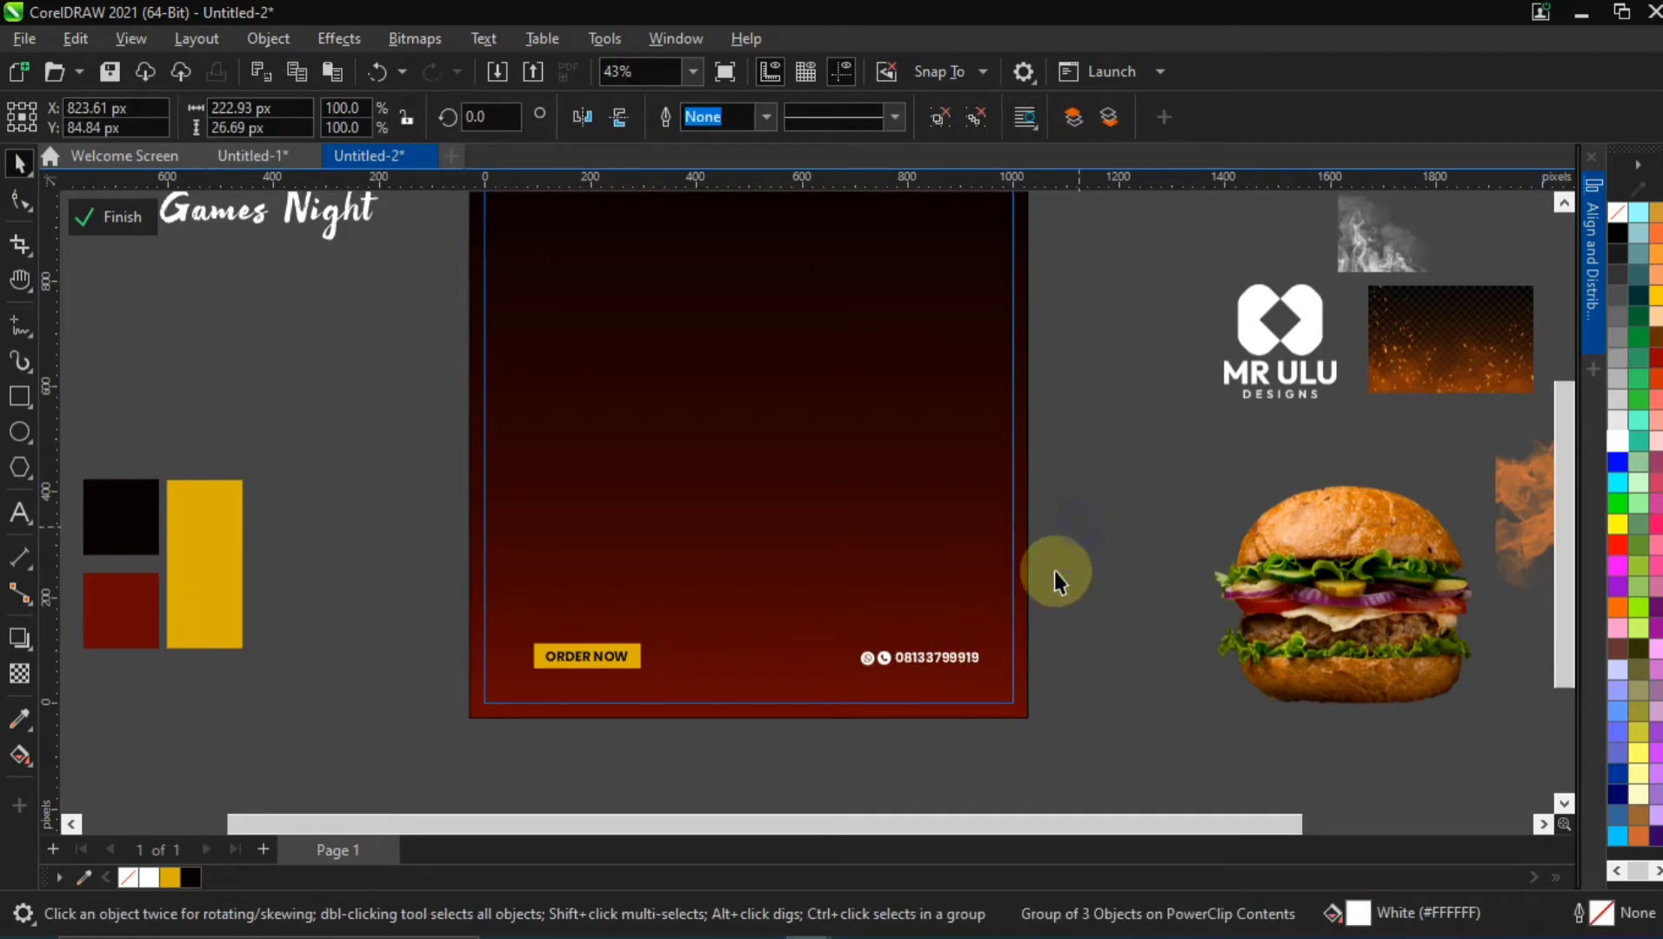
click(960, 668)
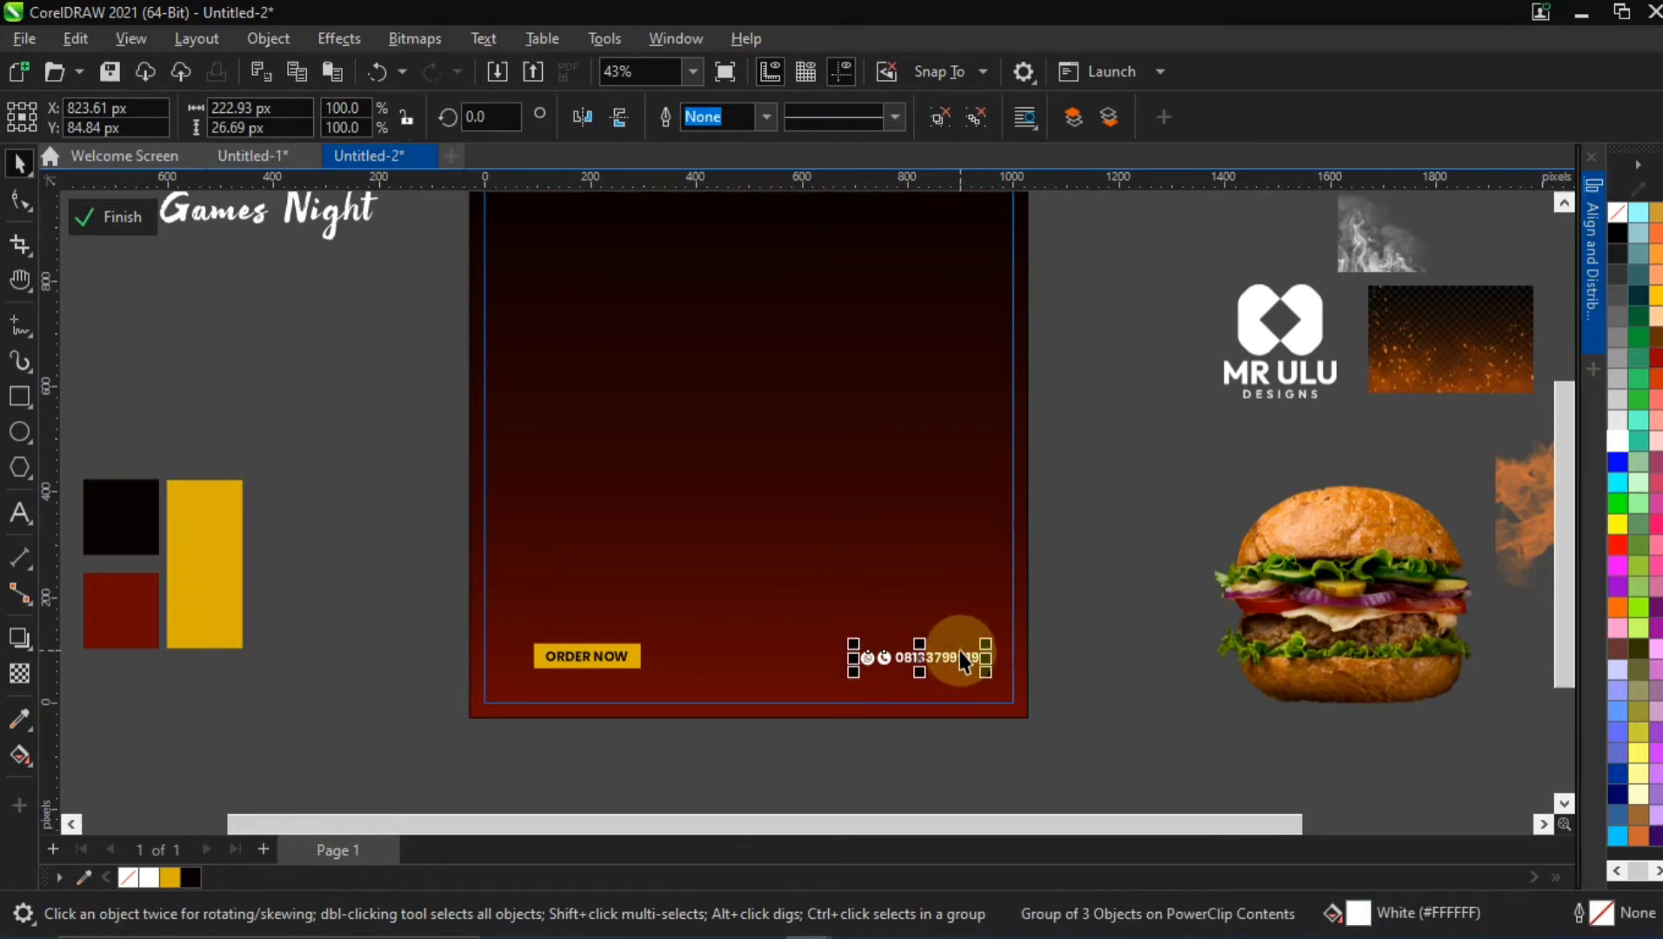
Align the ORDER NOW button and the phone number line with each other by their vertical centres
scroll(961, 661, up, 2)
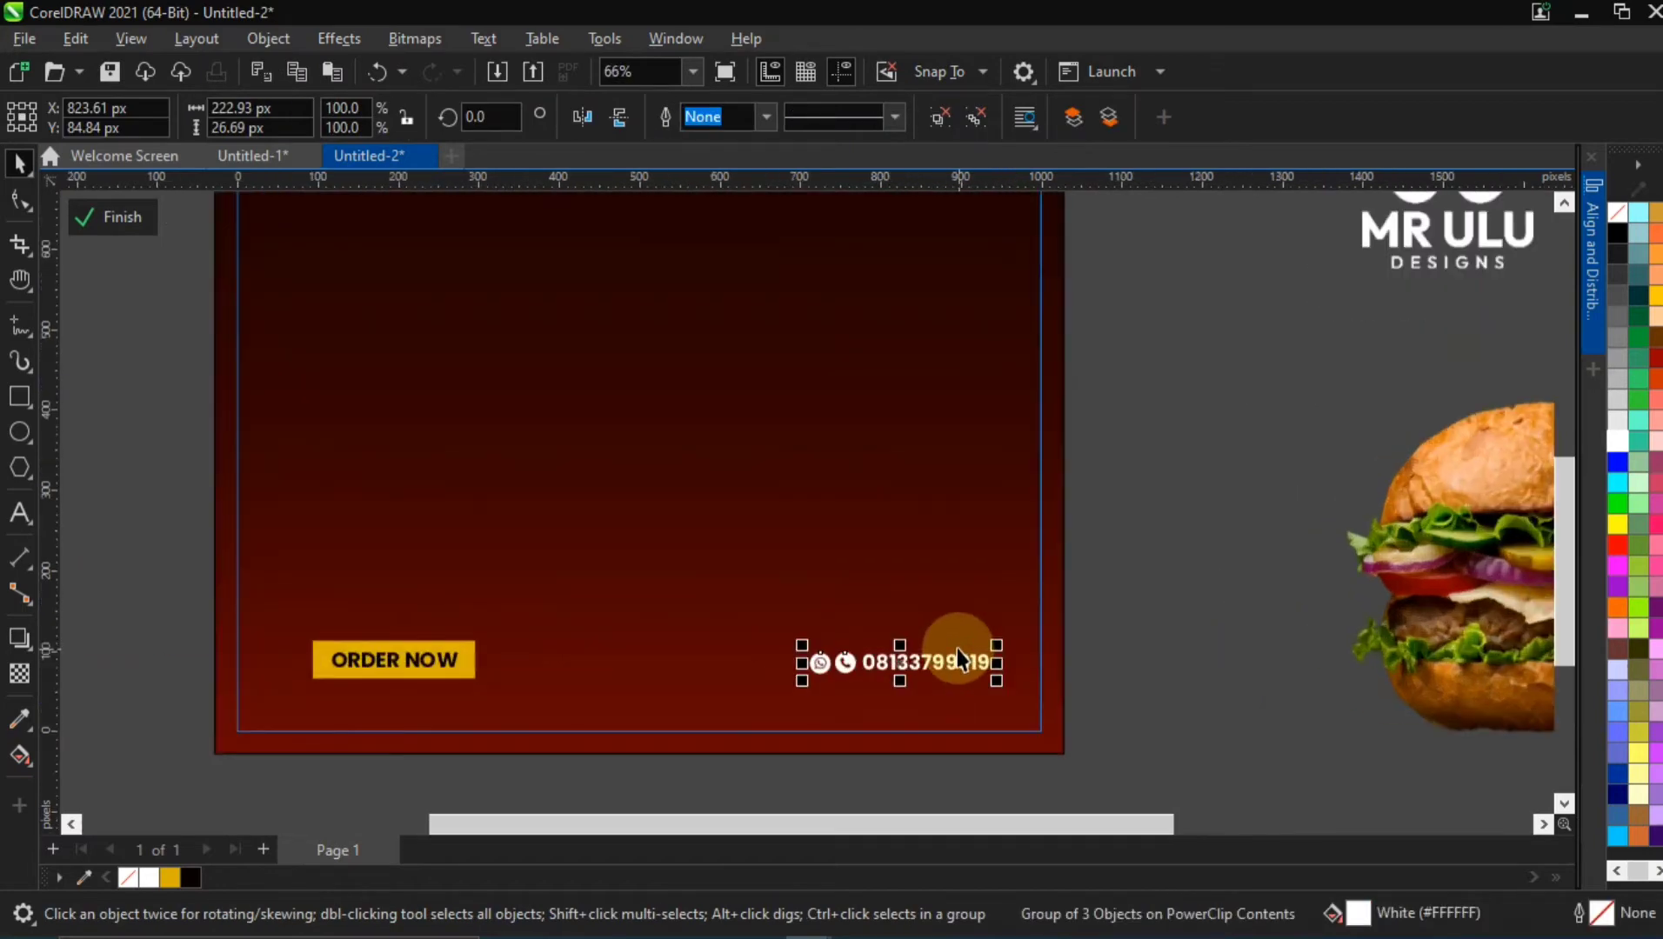
click(407, 666)
drag(135, 591, 1080, 726)
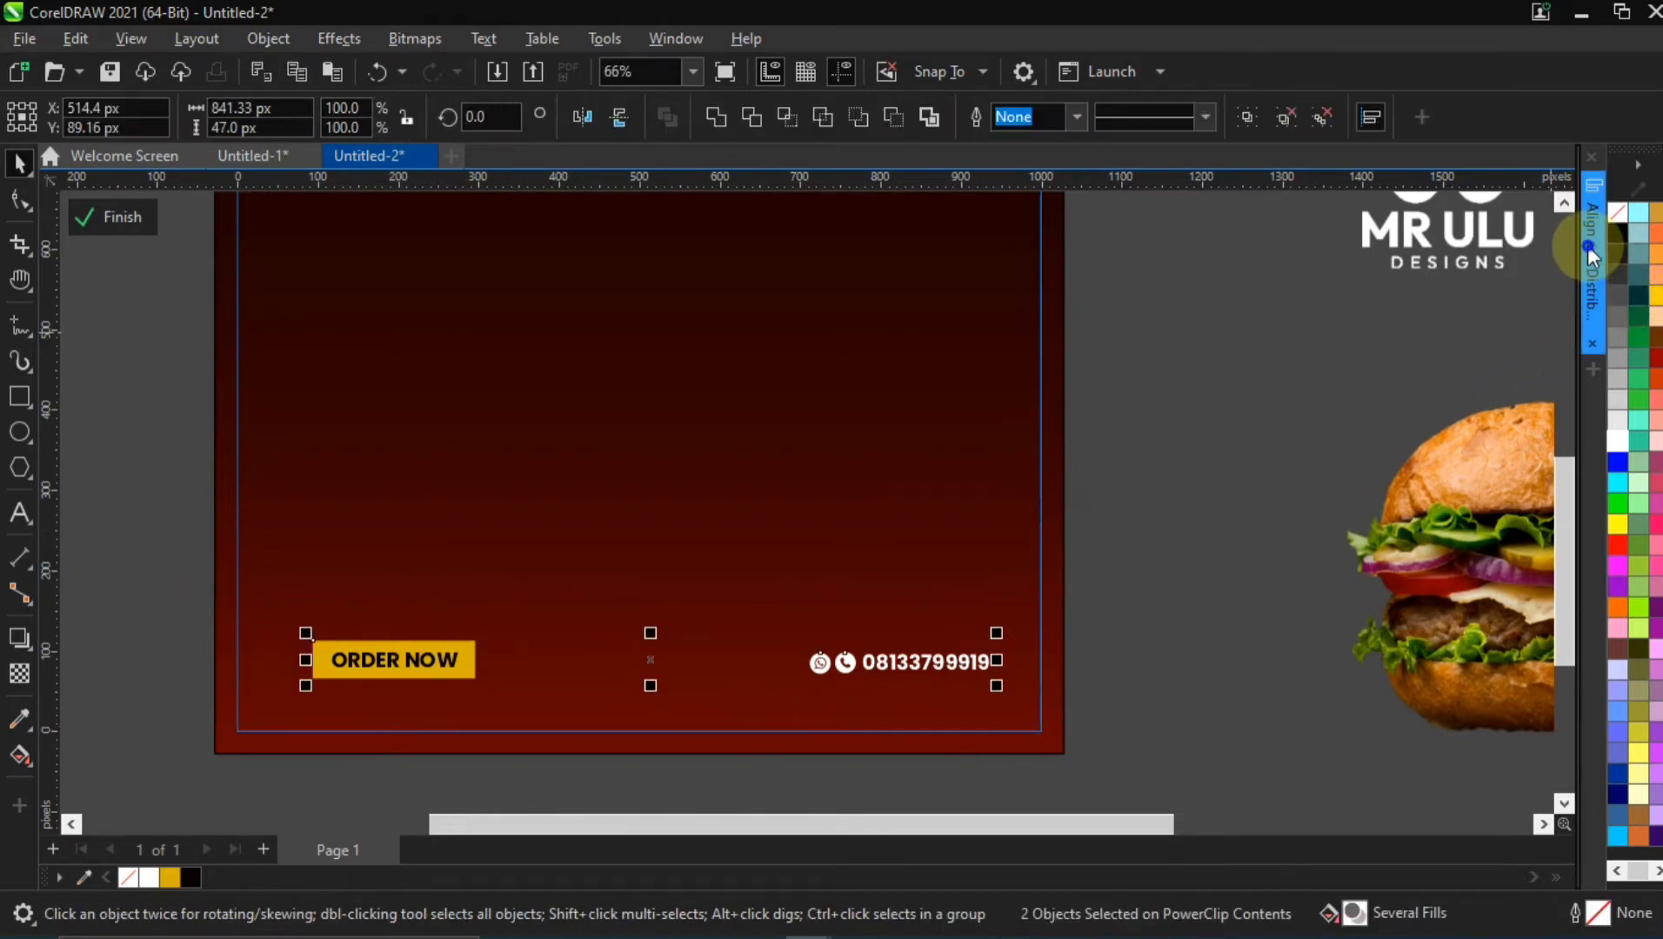
click(1588, 250)
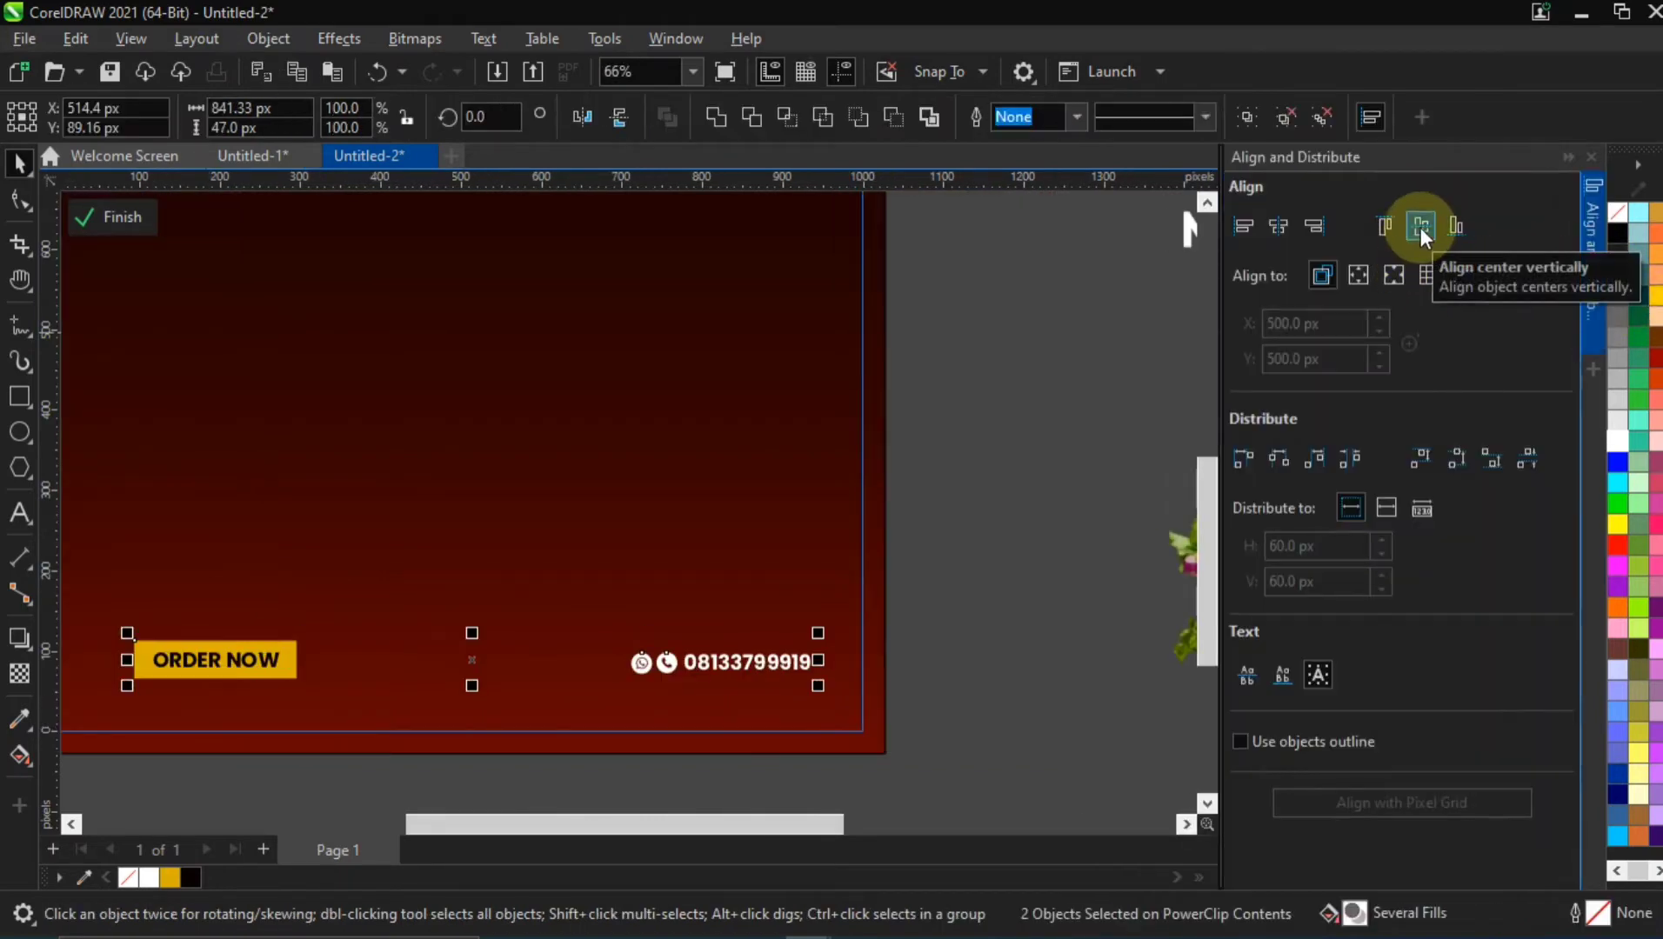
click(1421, 230)
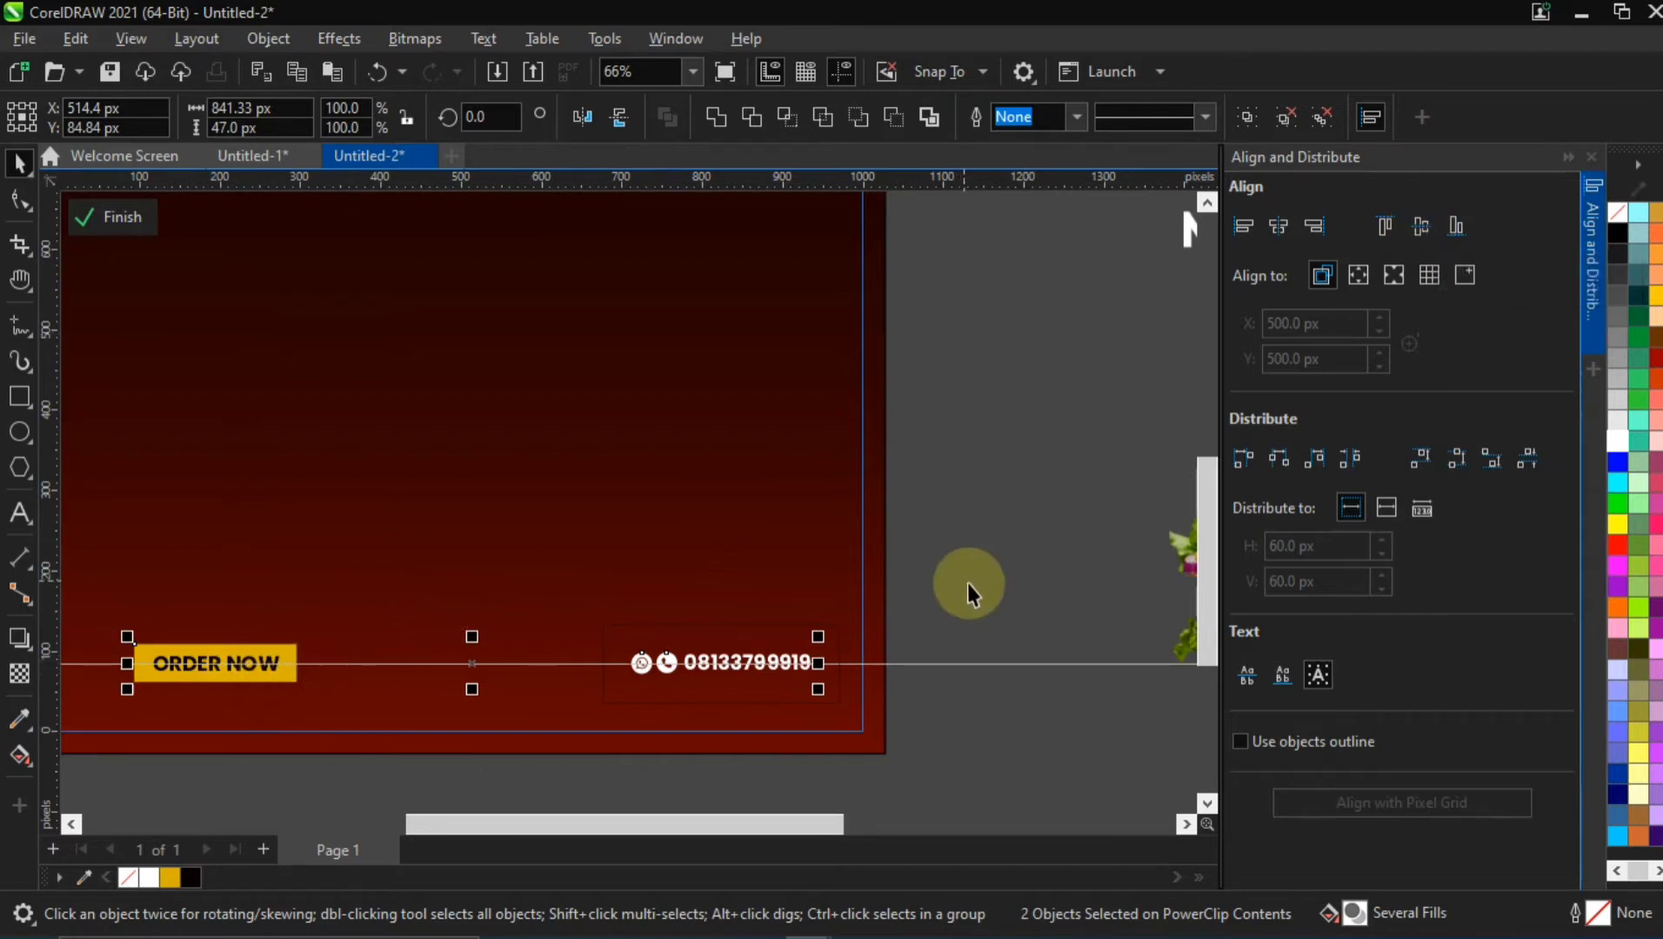
scroll(966, 583, down, 2)
click(401, 519)
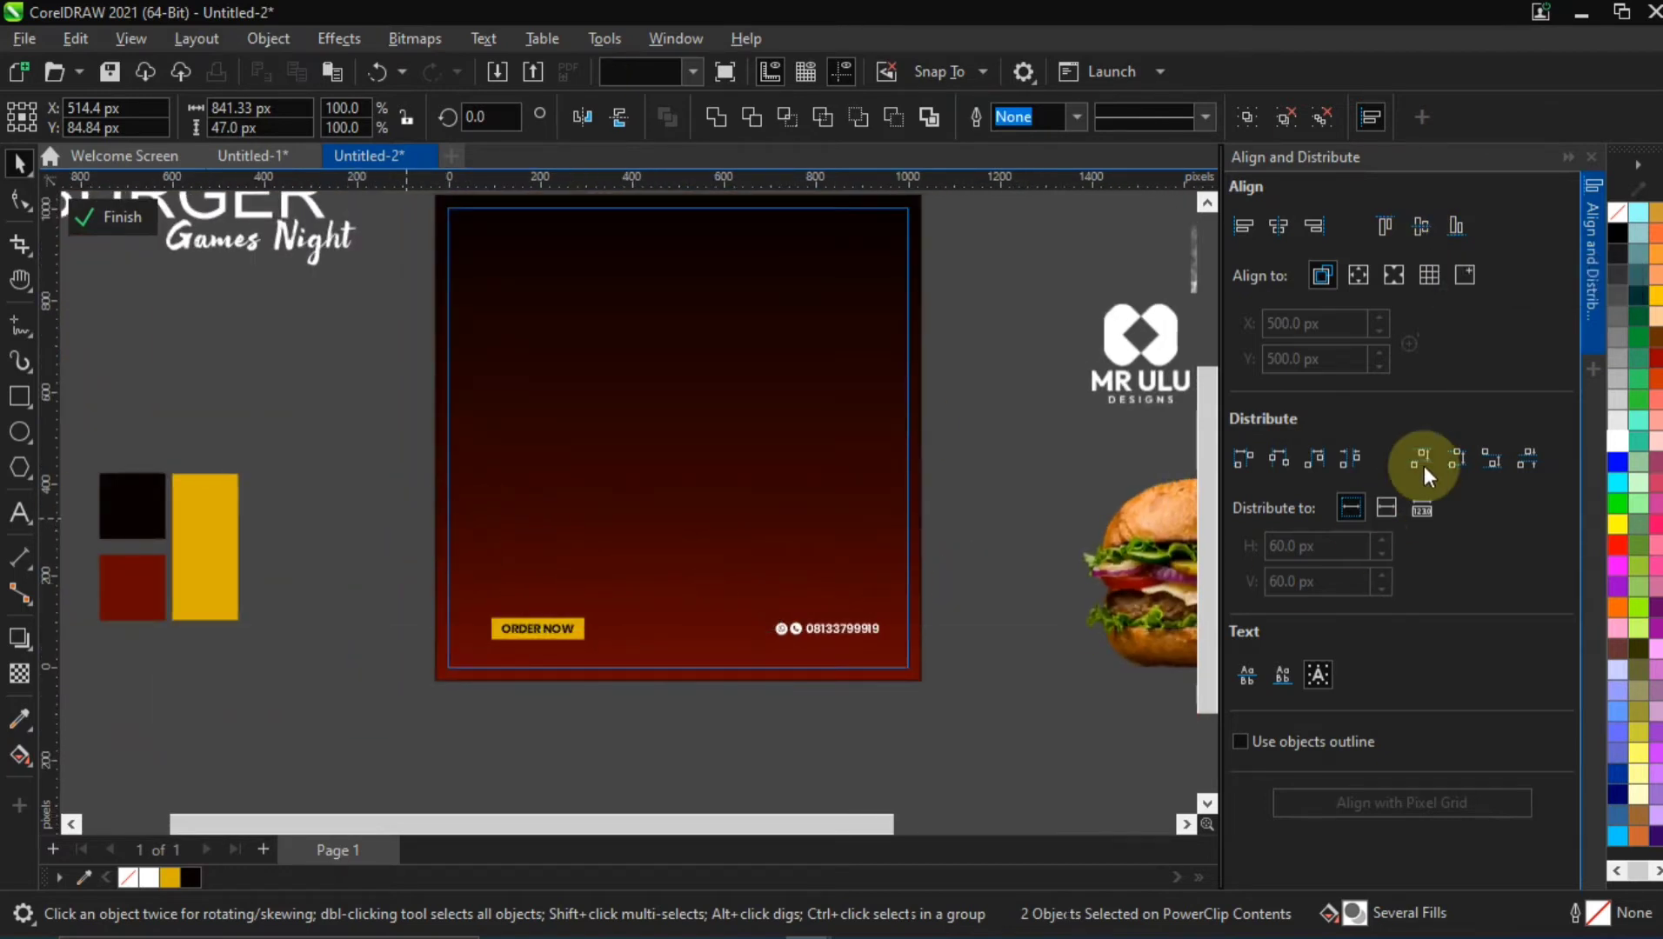
click(1595, 279)
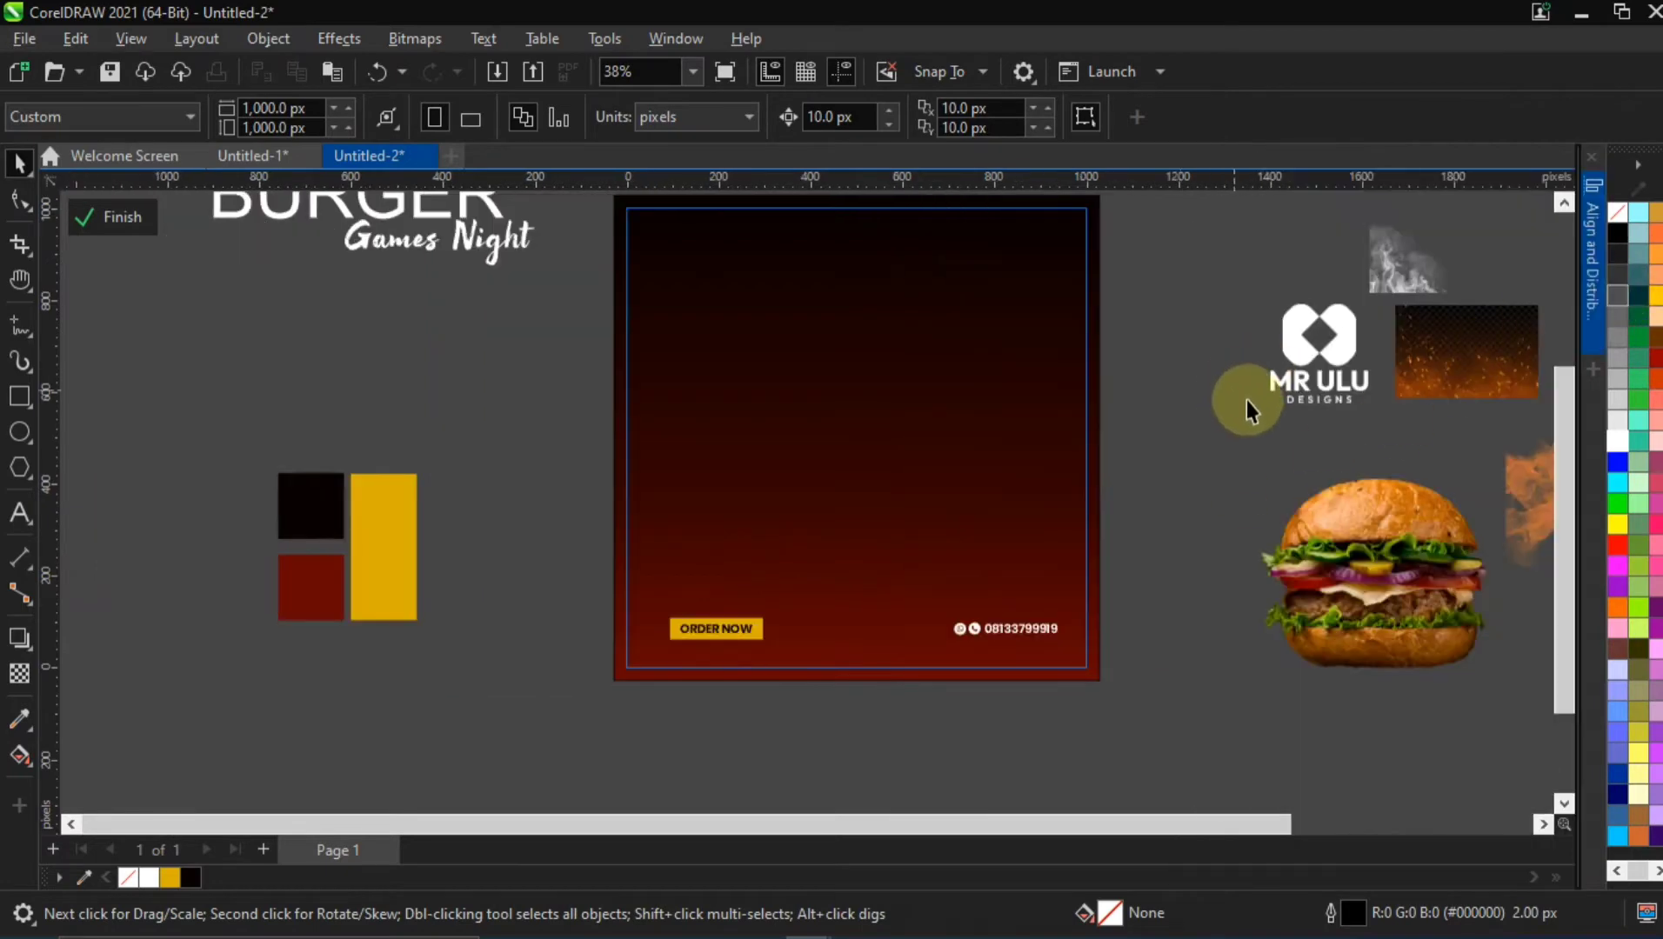
Remove the outline from the flyer's gradient background rectangle
key(h)
drag(1217, 357, 1147, 414)
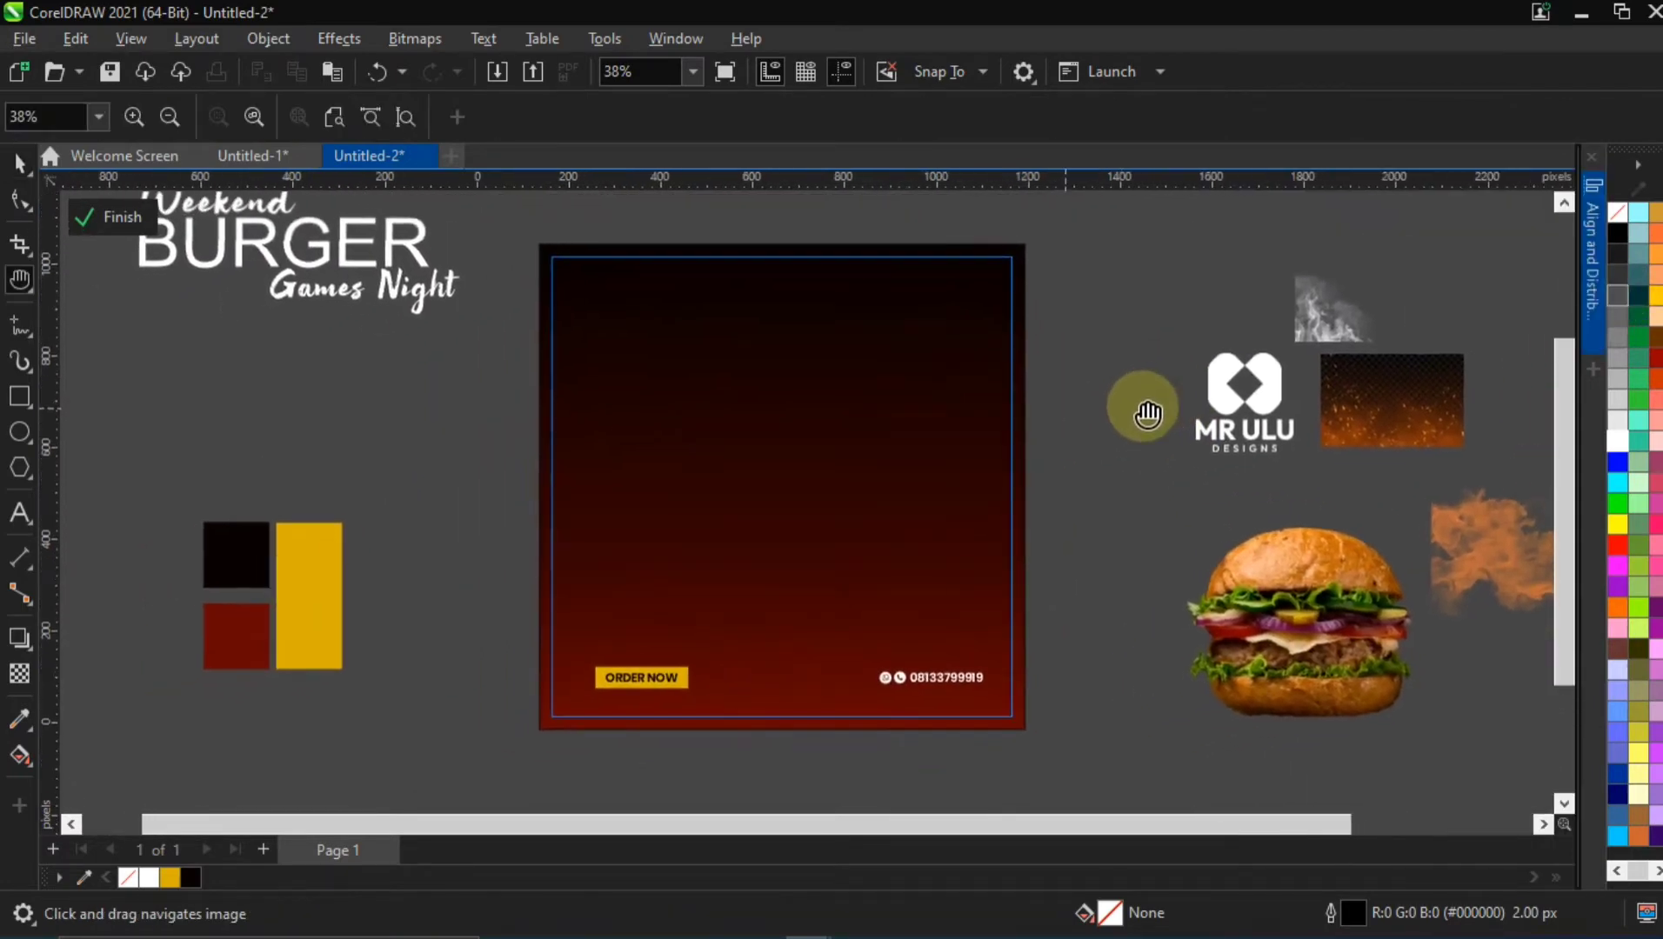
scroll(644, 730, up, 4)
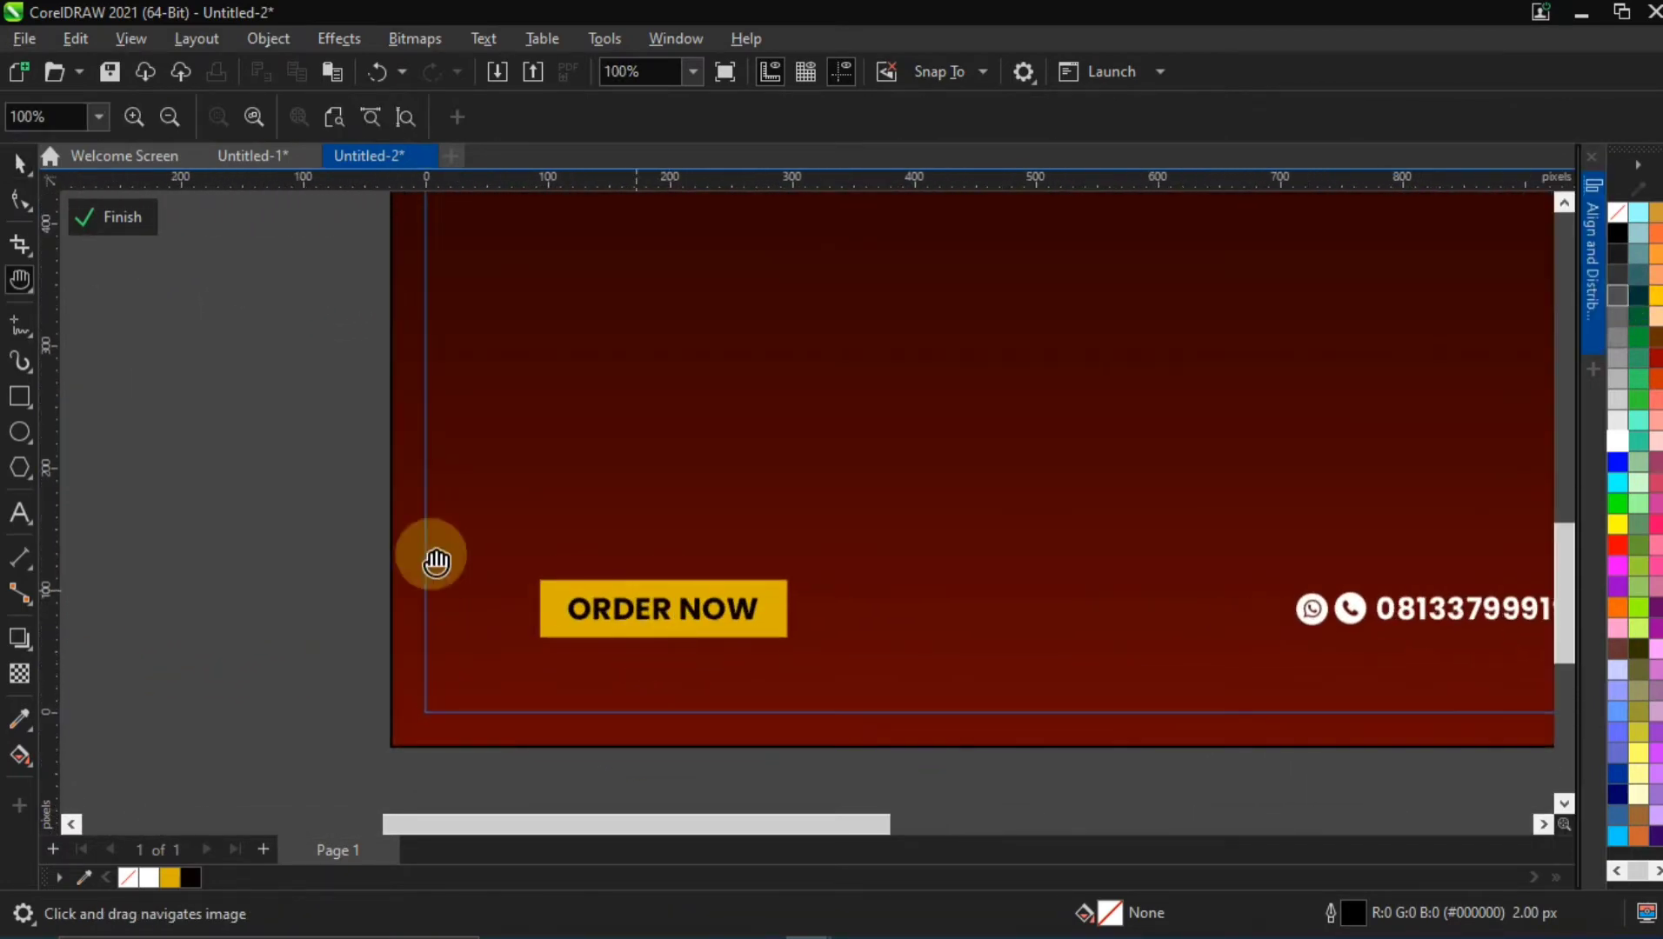
click(22, 167)
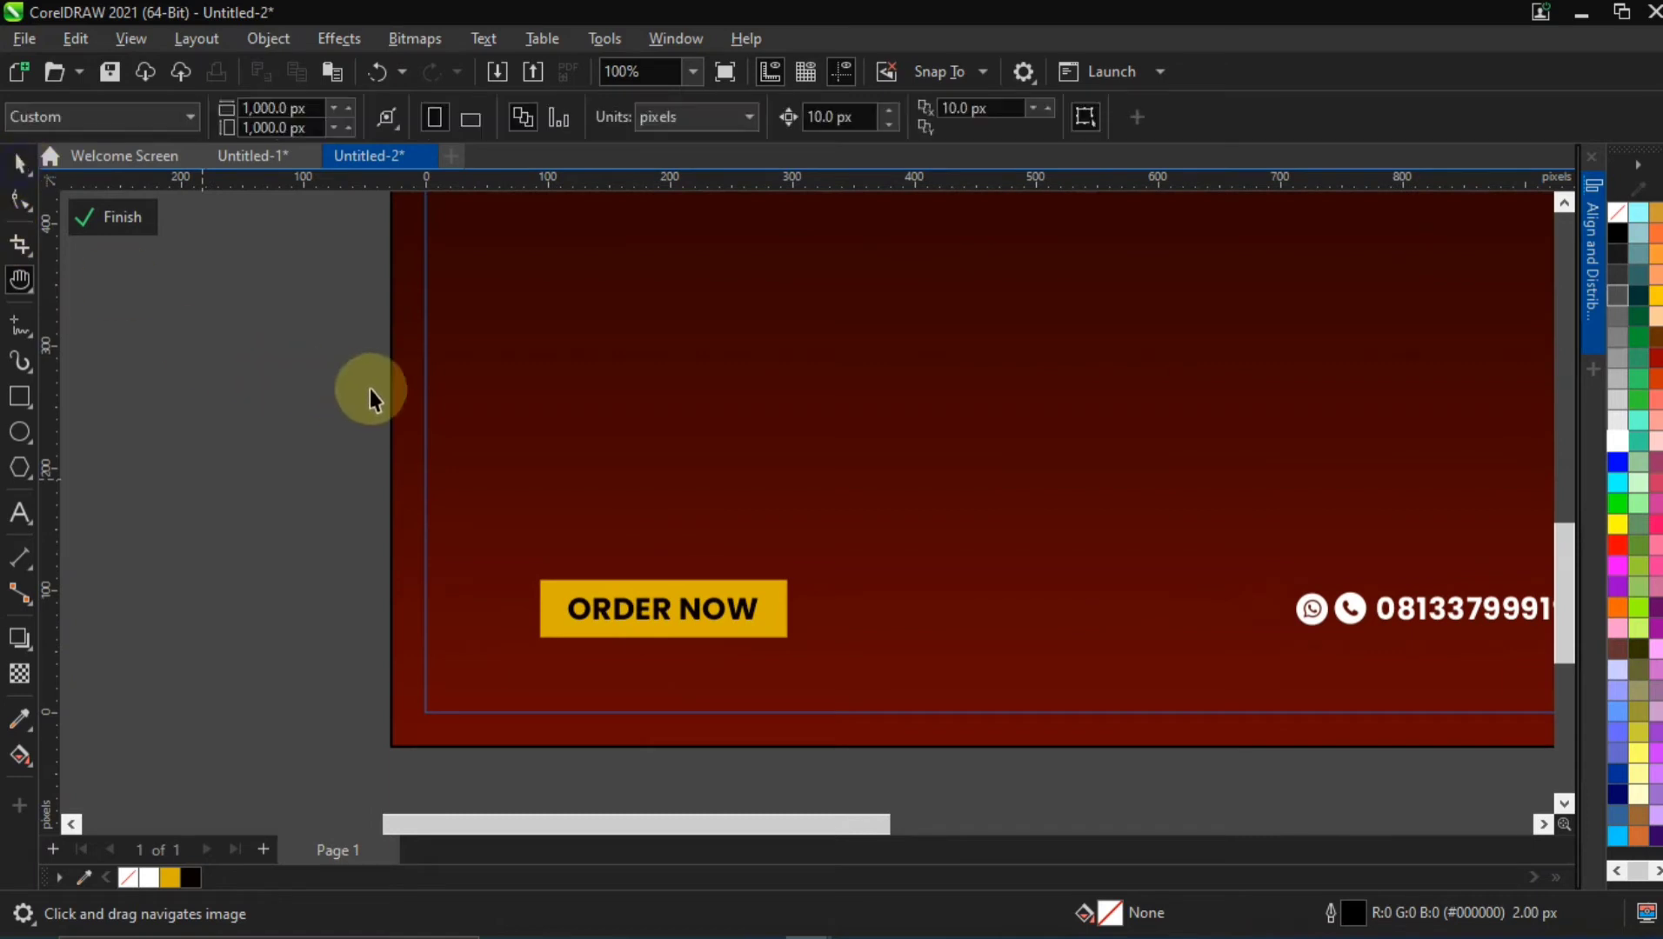
click(419, 404)
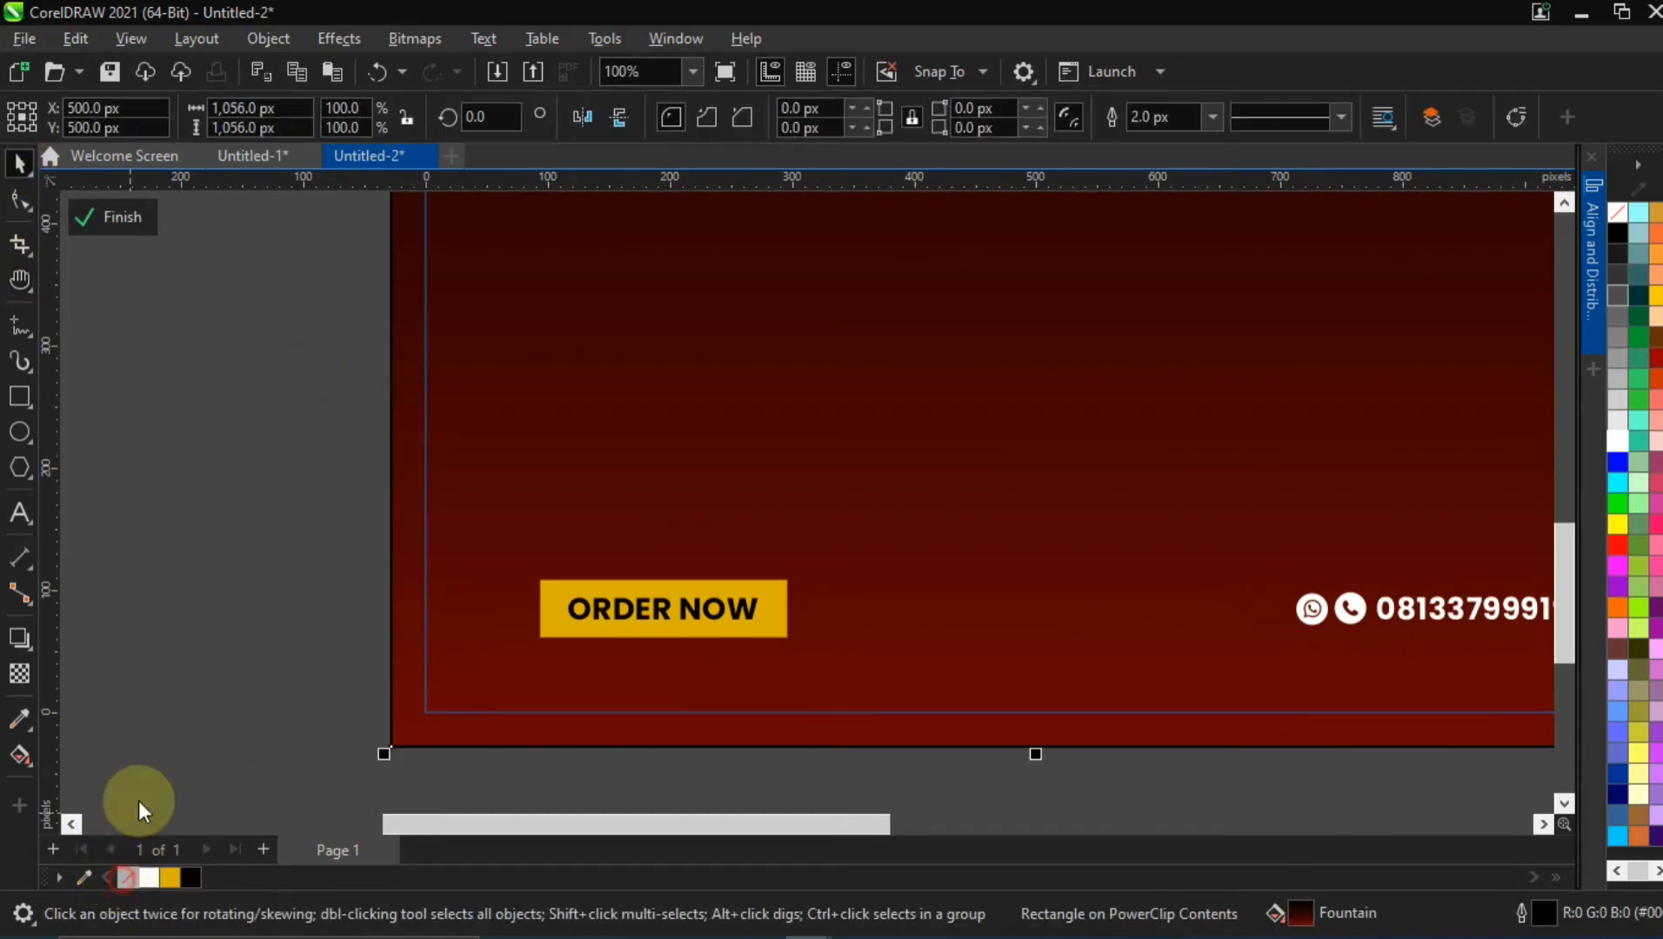
click(187, 556)
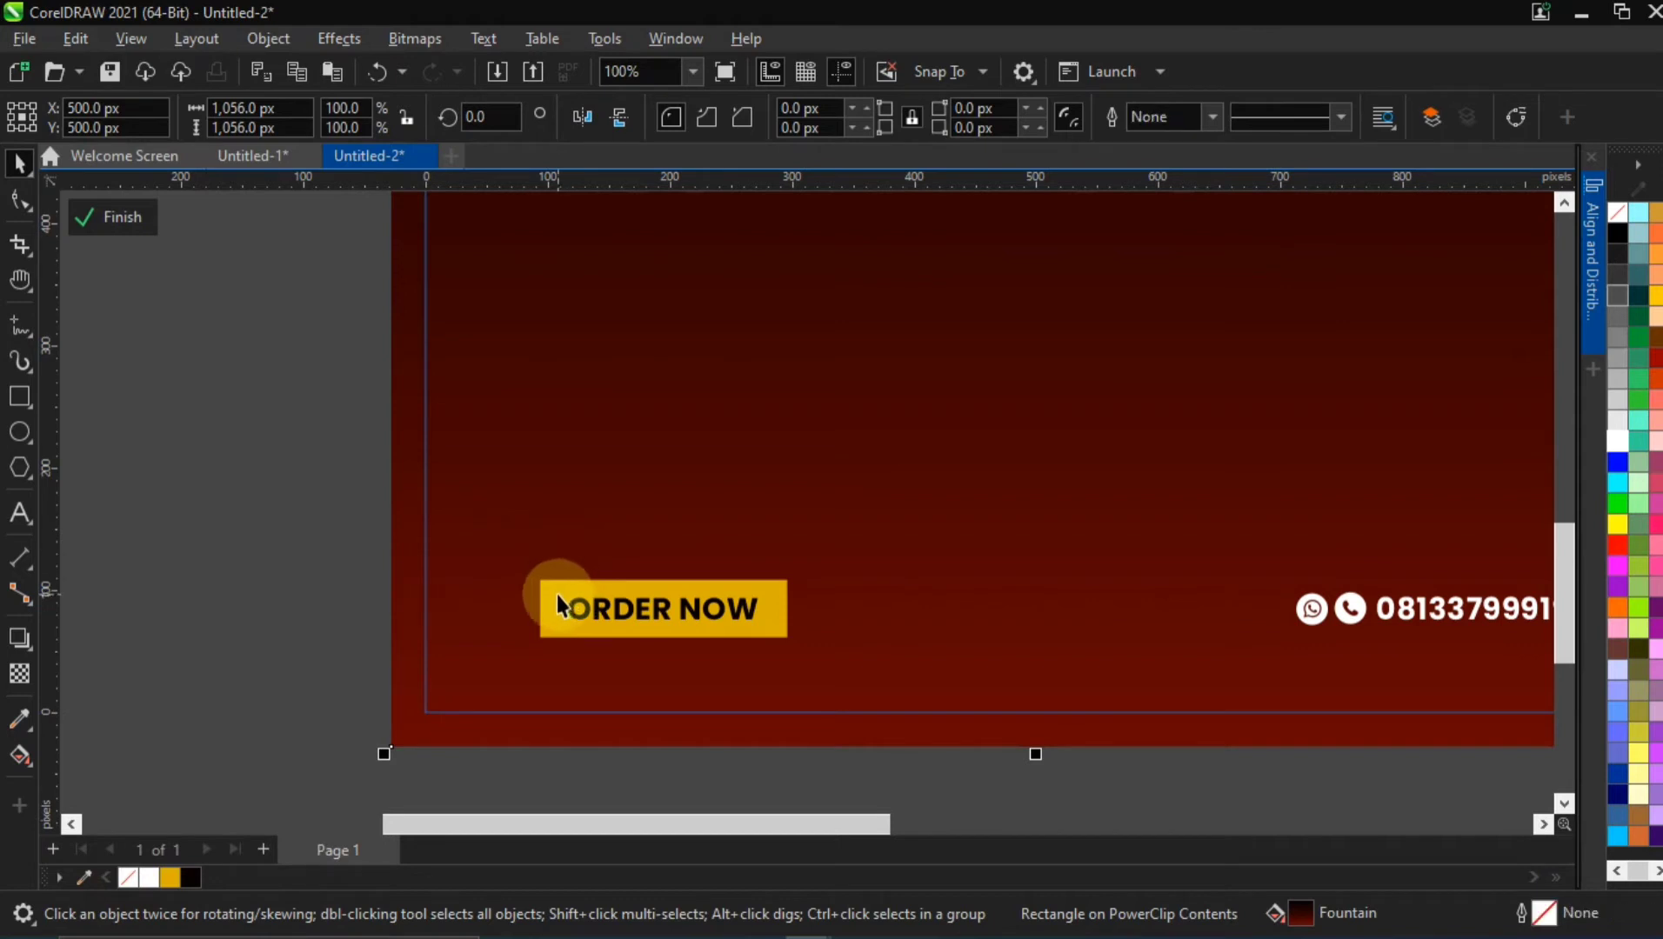
Select only the yellow rectangle inside the ORDER NOW group and activate the Shadow tool on it
ctrl+click(557, 603)
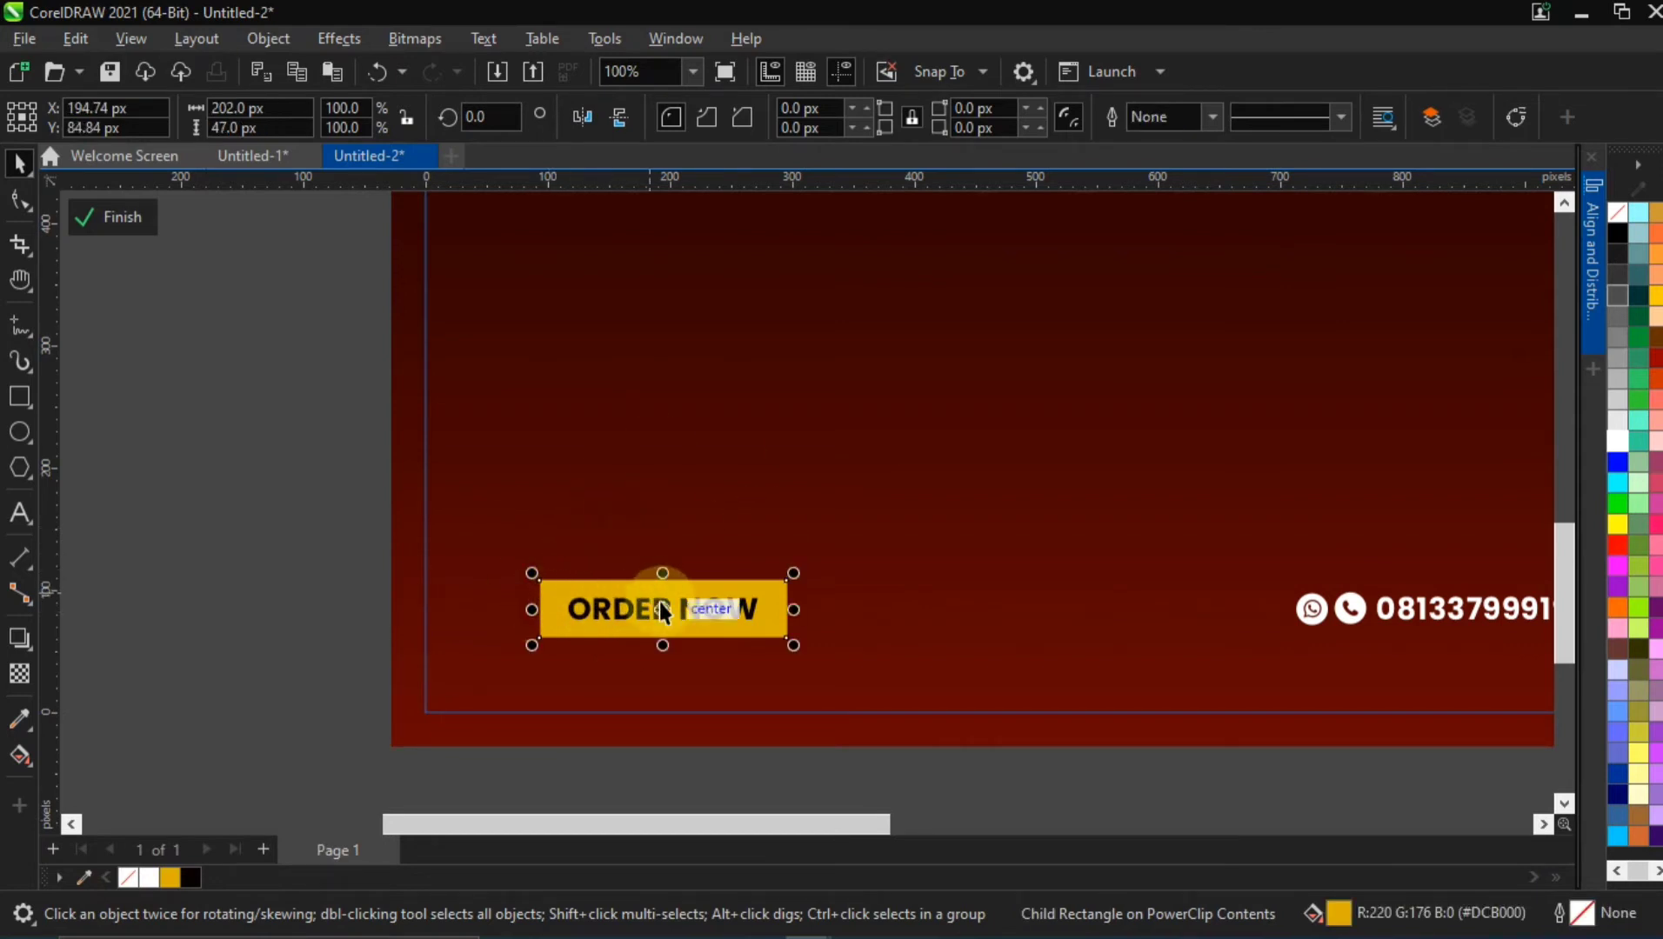
scroll(658, 602, up, 4)
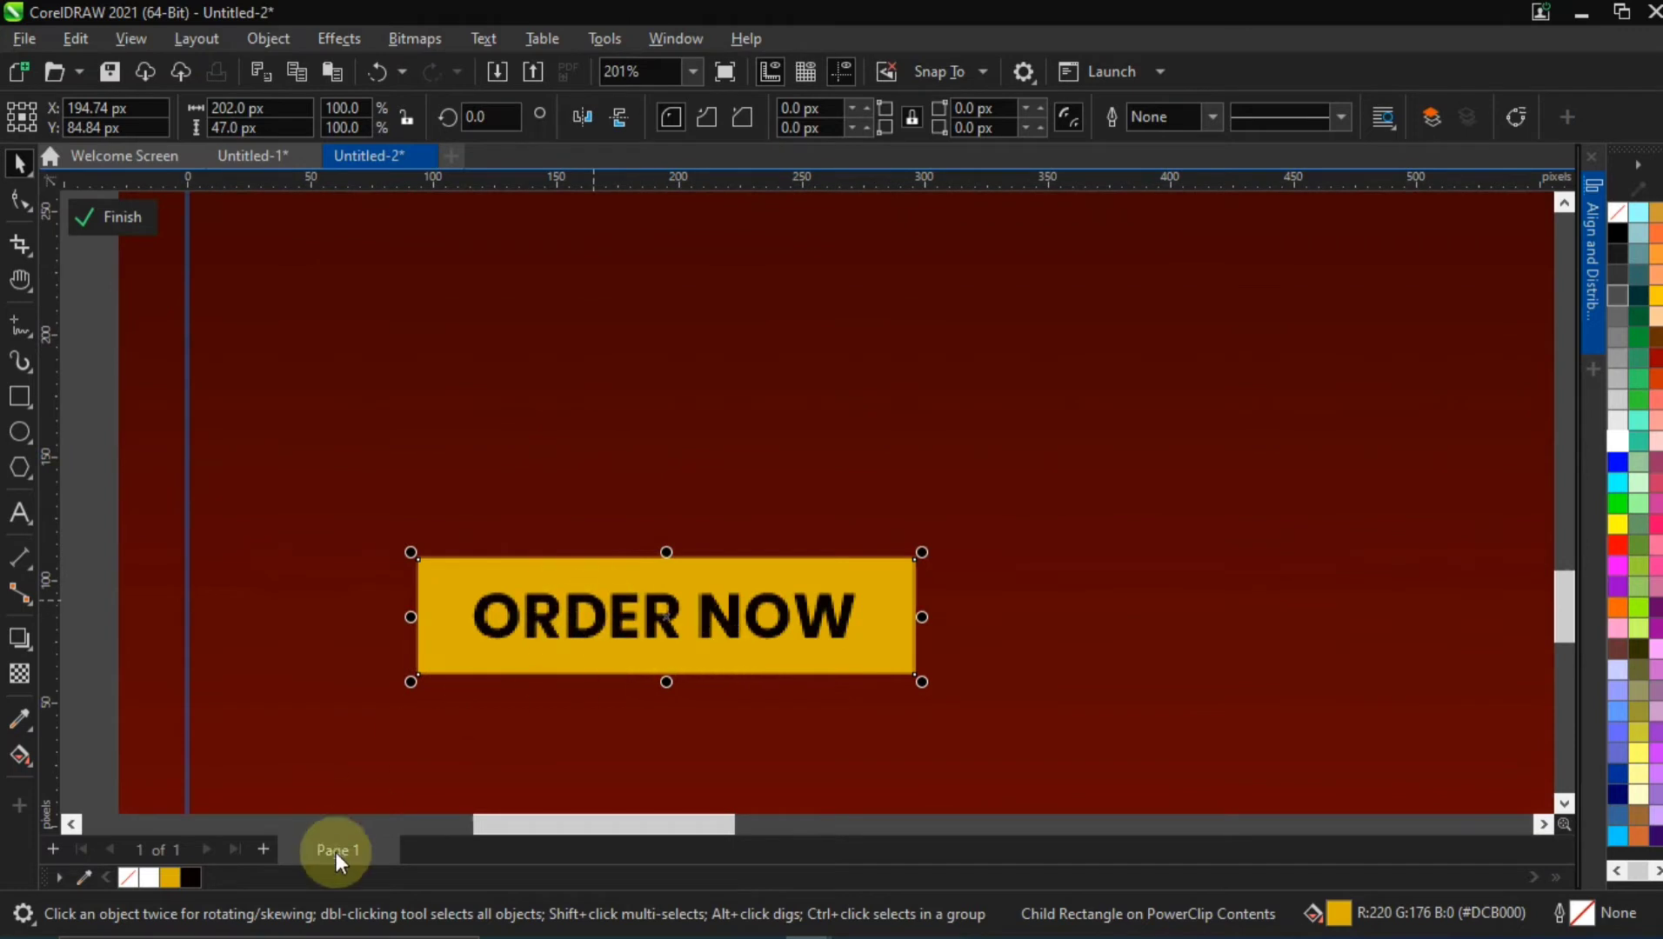
click(21, 642)
drag(666, 561, 666, 675)
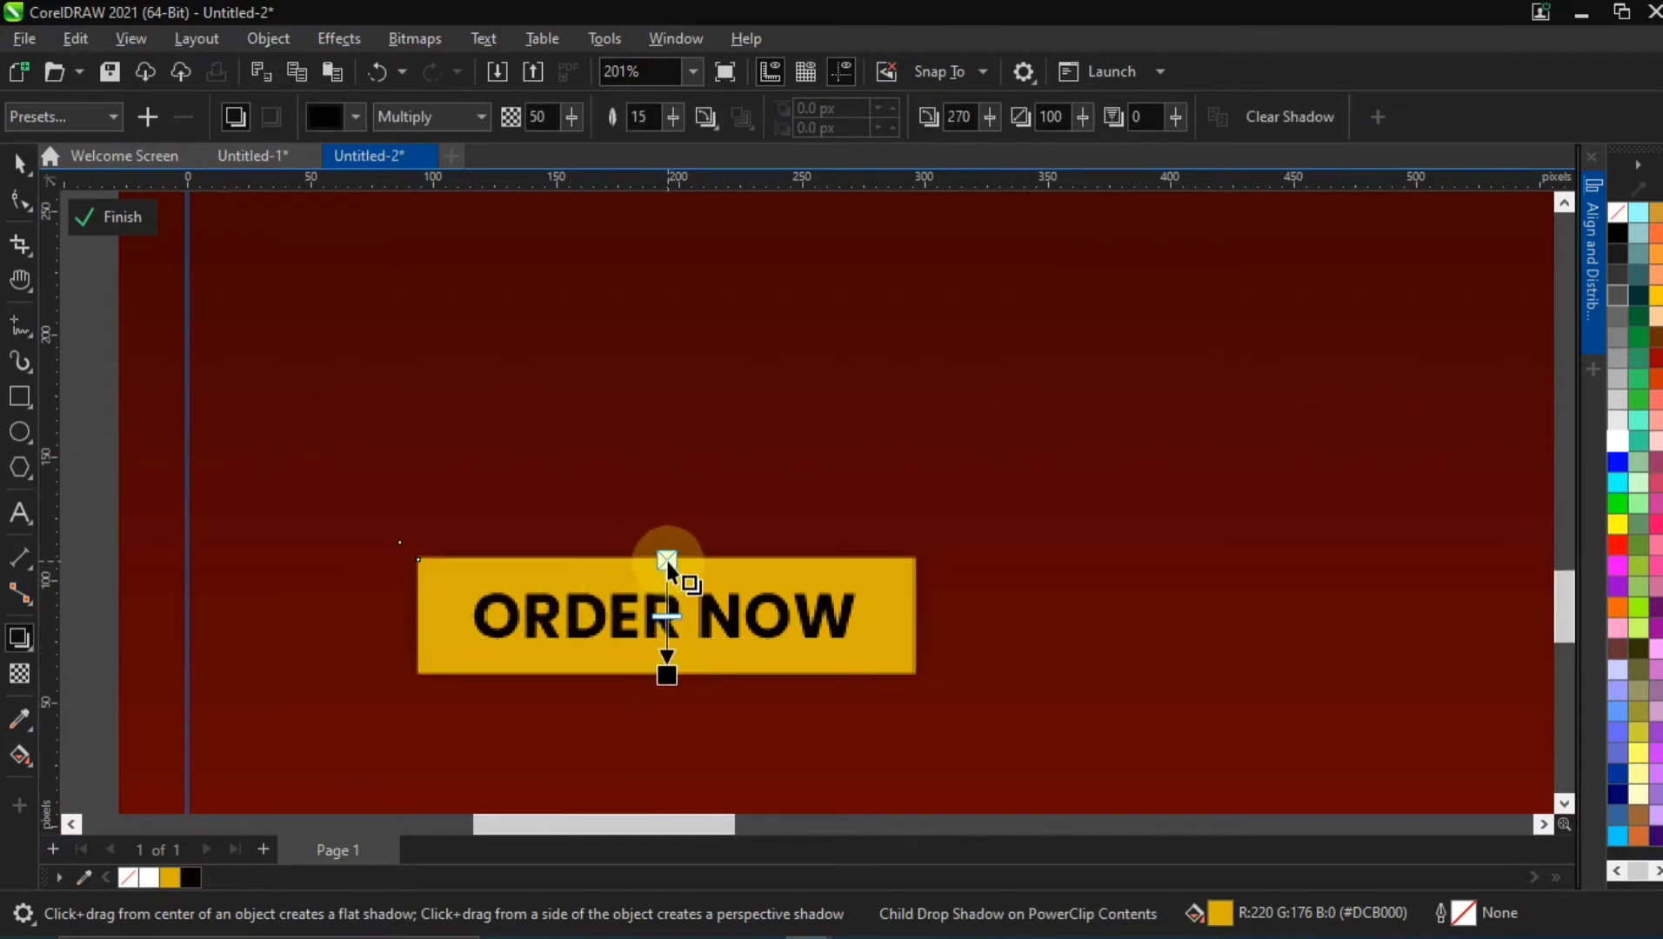
drag(661, 580, 660, 596)
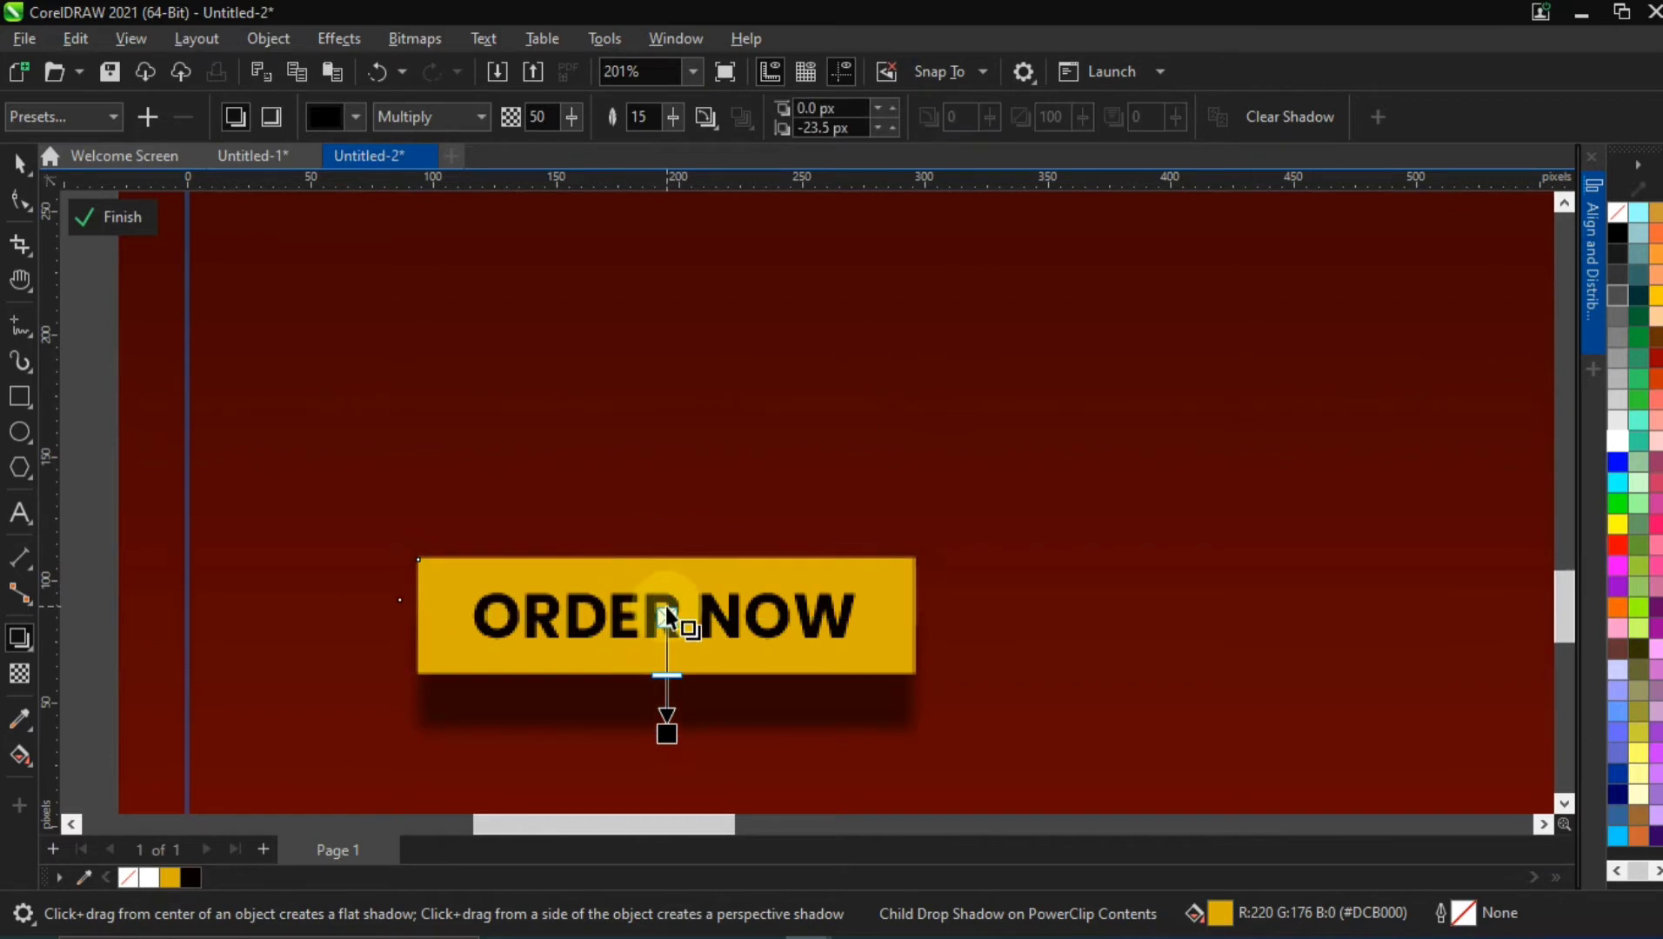
scroll(665, 735, up, 1)
scroll(665, 734, up, 1)
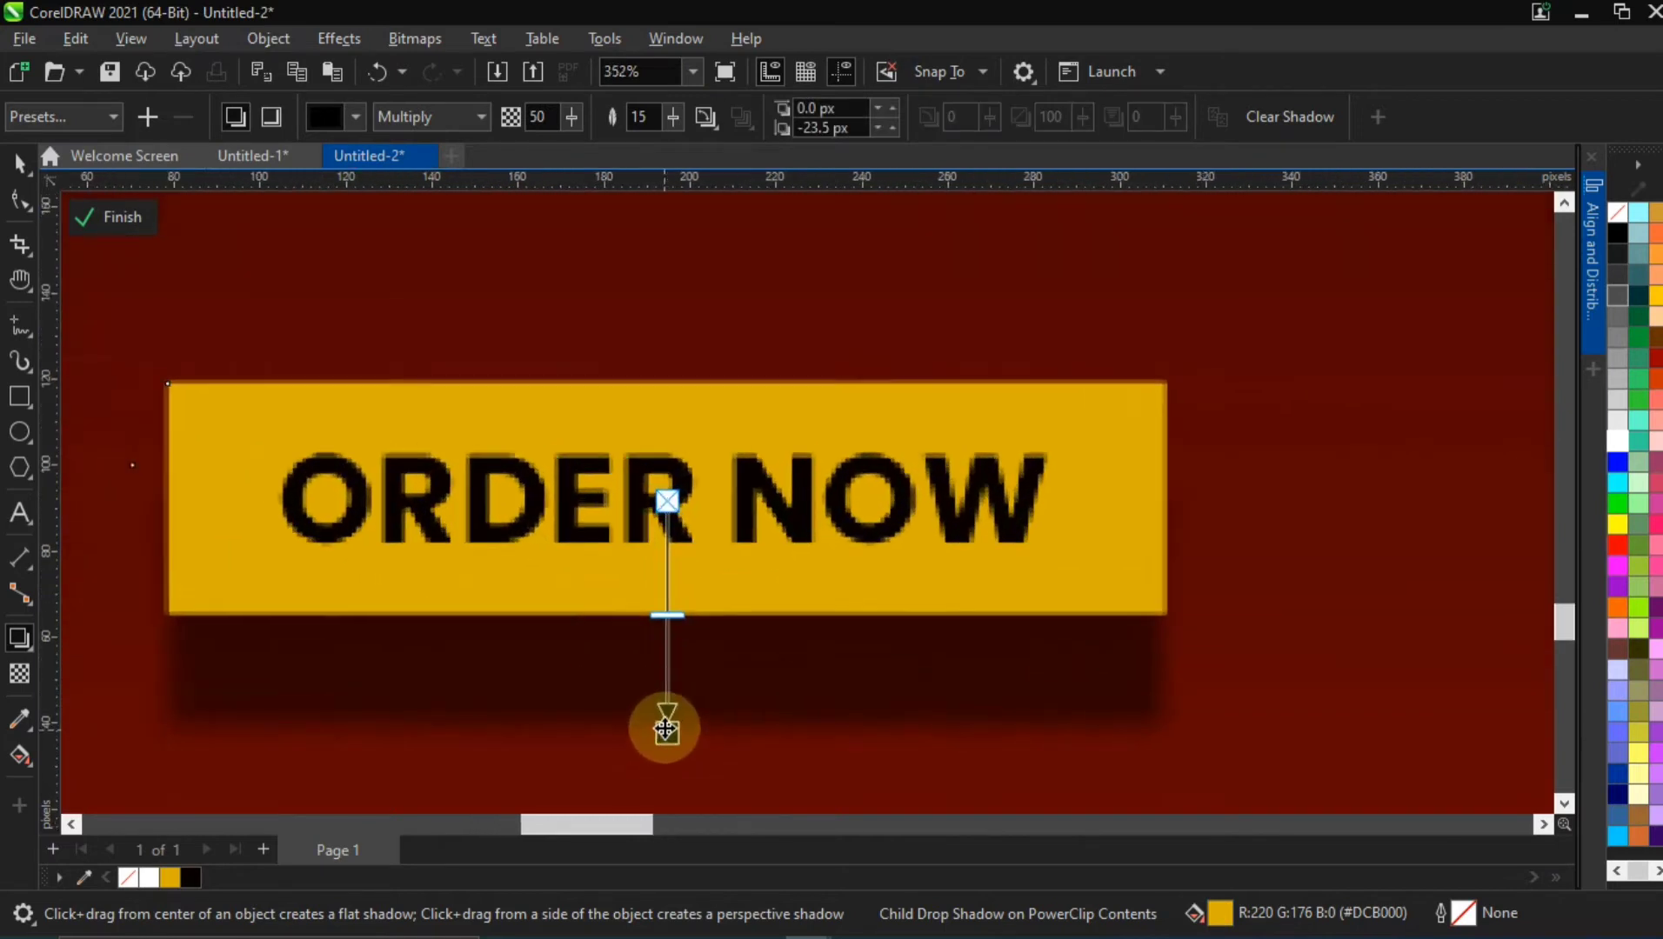
key(ctrl+z)
key(ctrl+z)
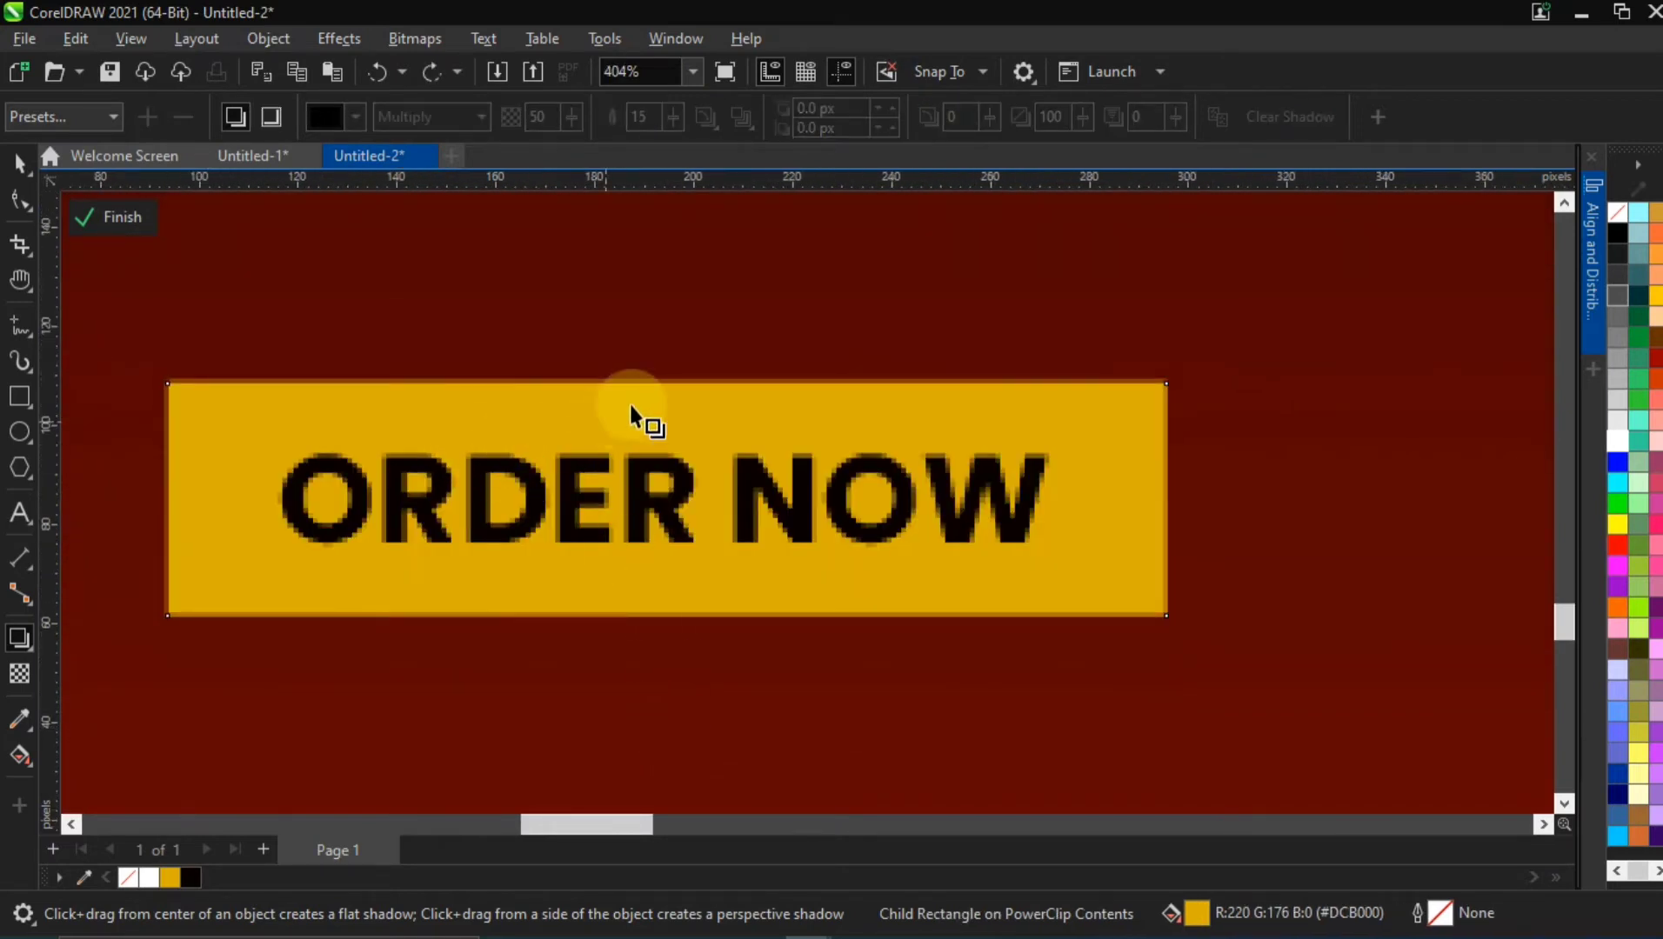
Add a black Multiply drop shadow to the yellow ORDER NOW rectangle, offset about 11 px downward with 61 opacity
drag(668, 383, 664, 618)
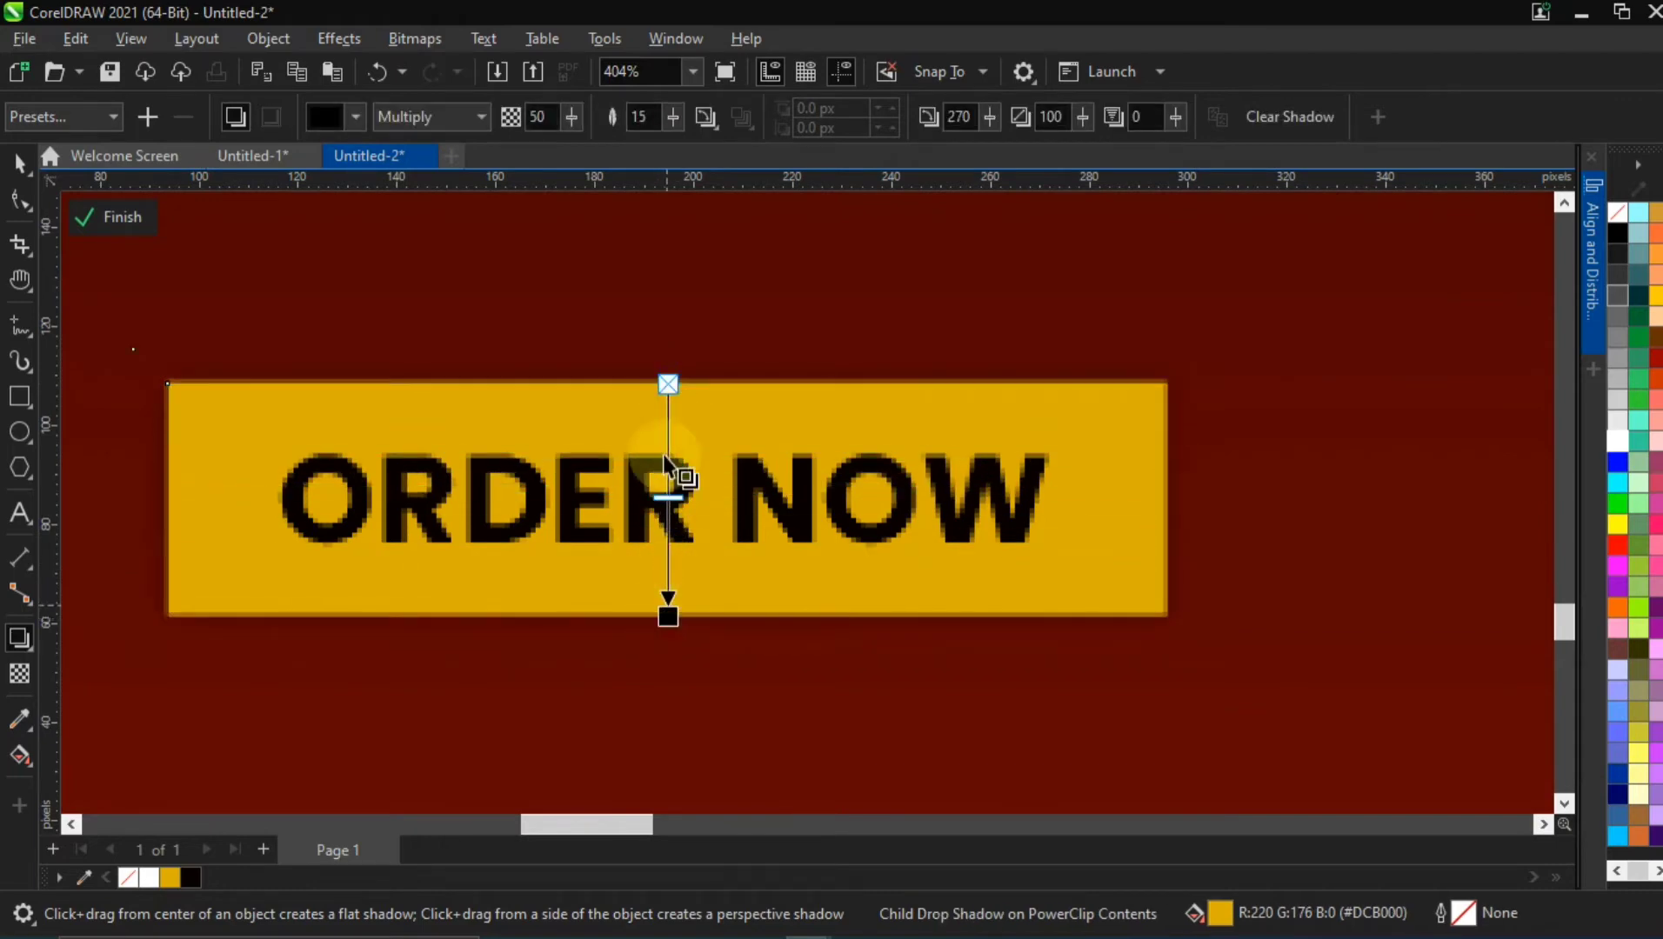
drag(673, 392, 663, 481)
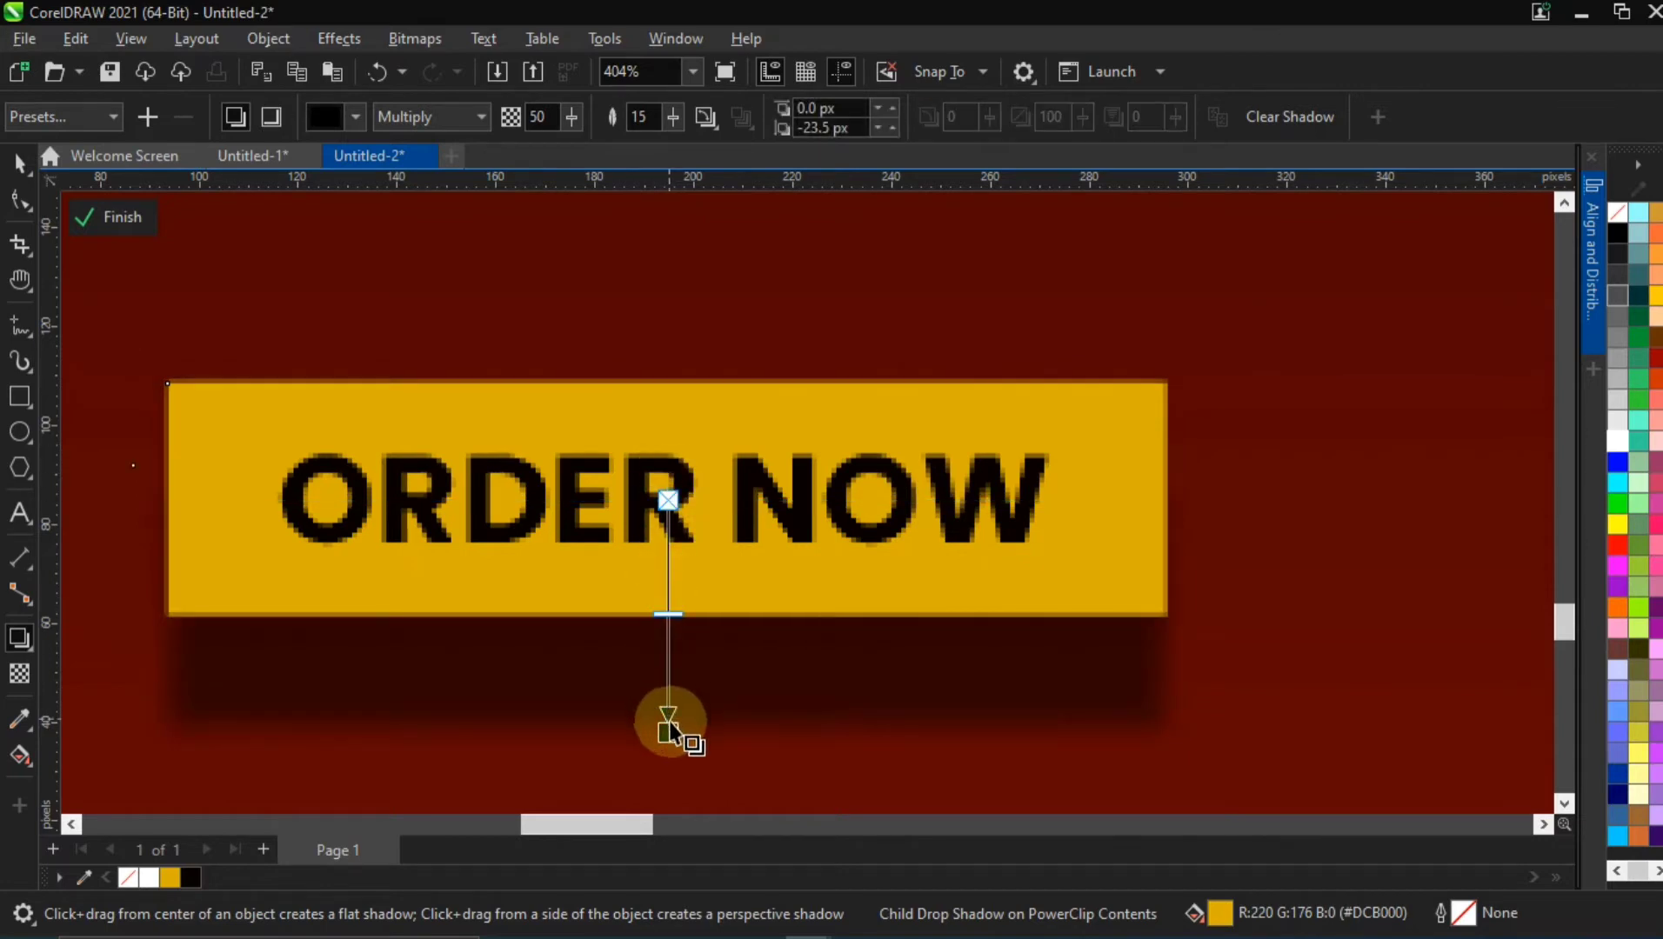
drag(669, 732, 669, 672)
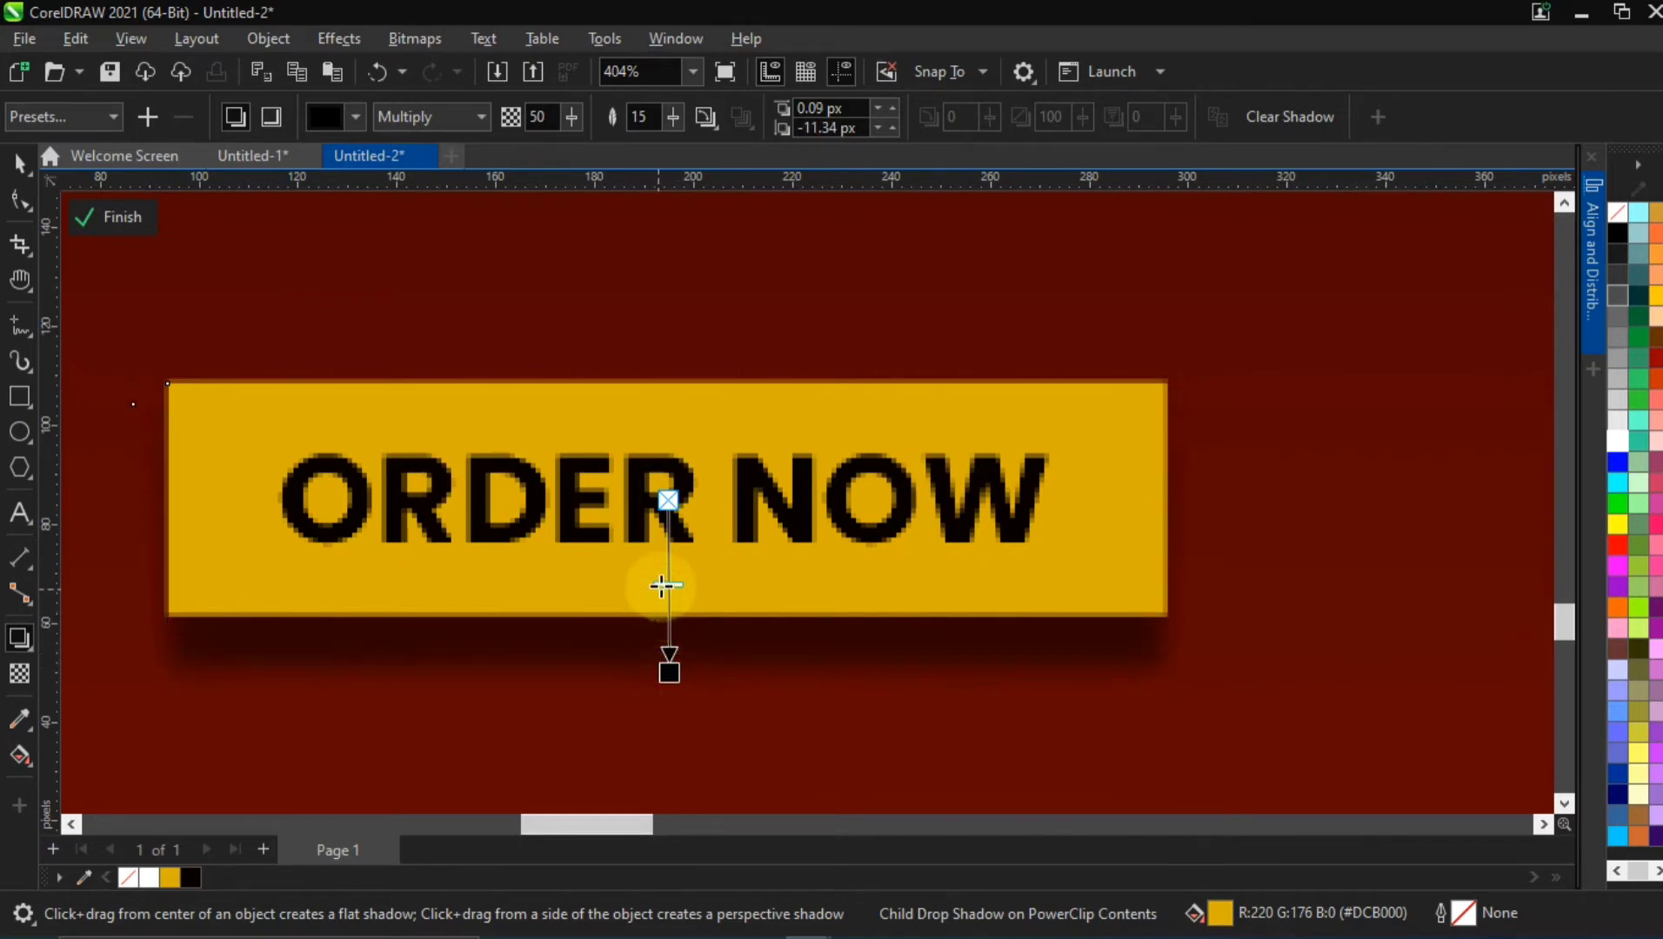
drag(662, 586, 680, 604)
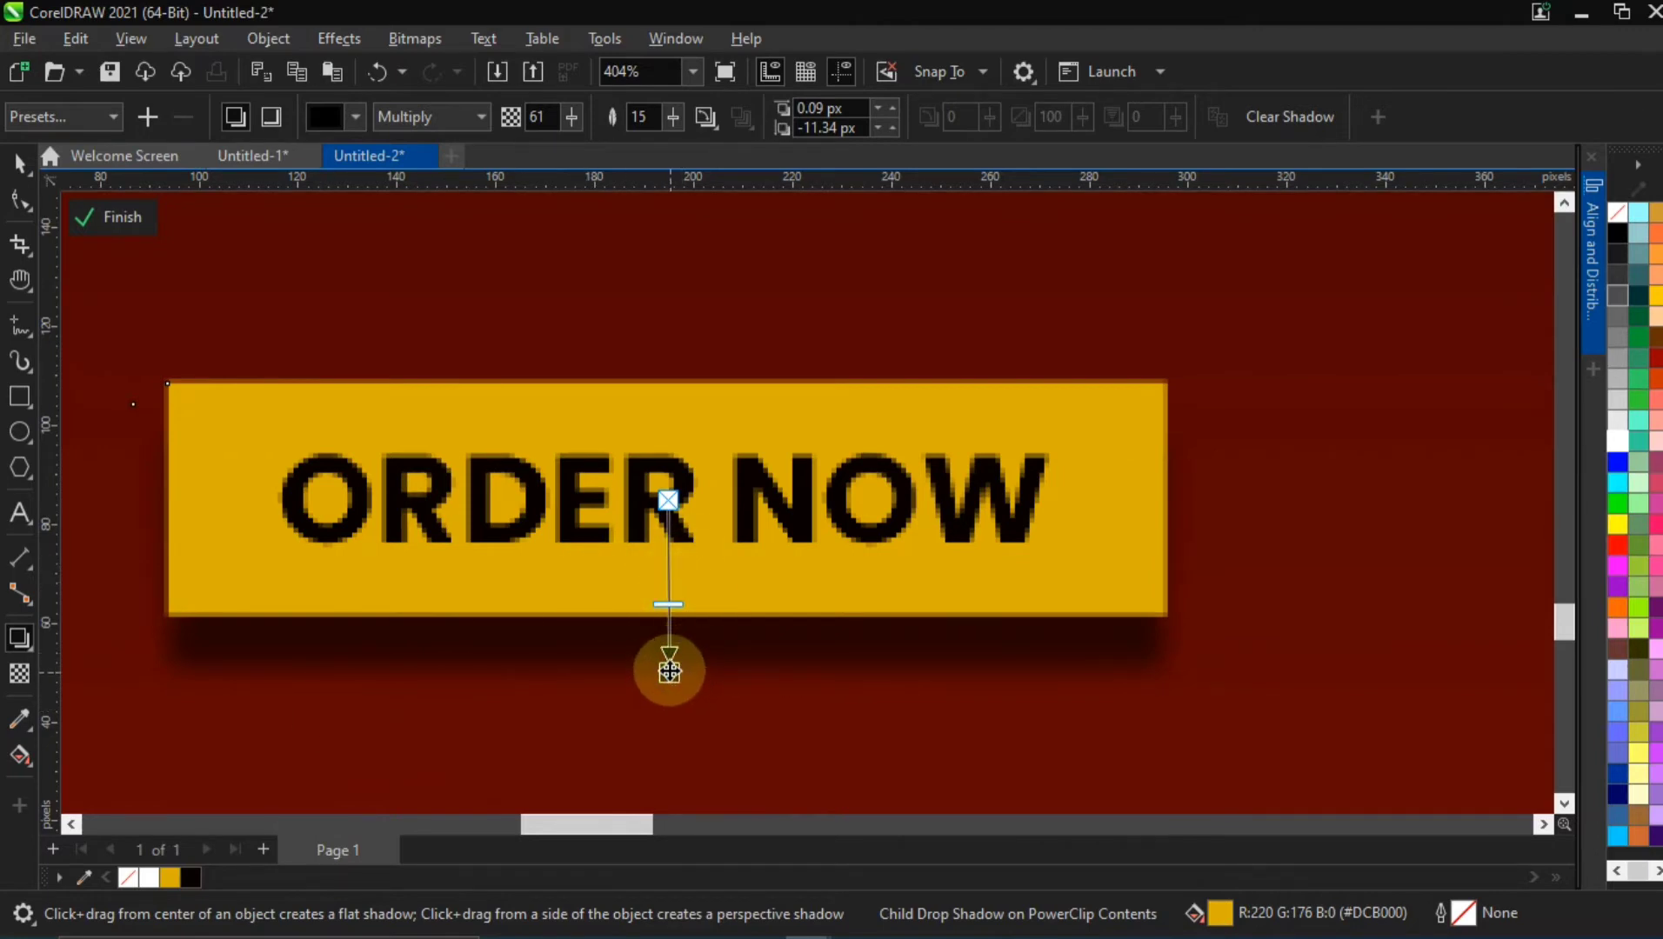
click(19, 162)
Sample the background's dark red #5E0603 into the document palette using the background rectangle, and undo the resulting solid fill
click(1386, 271)
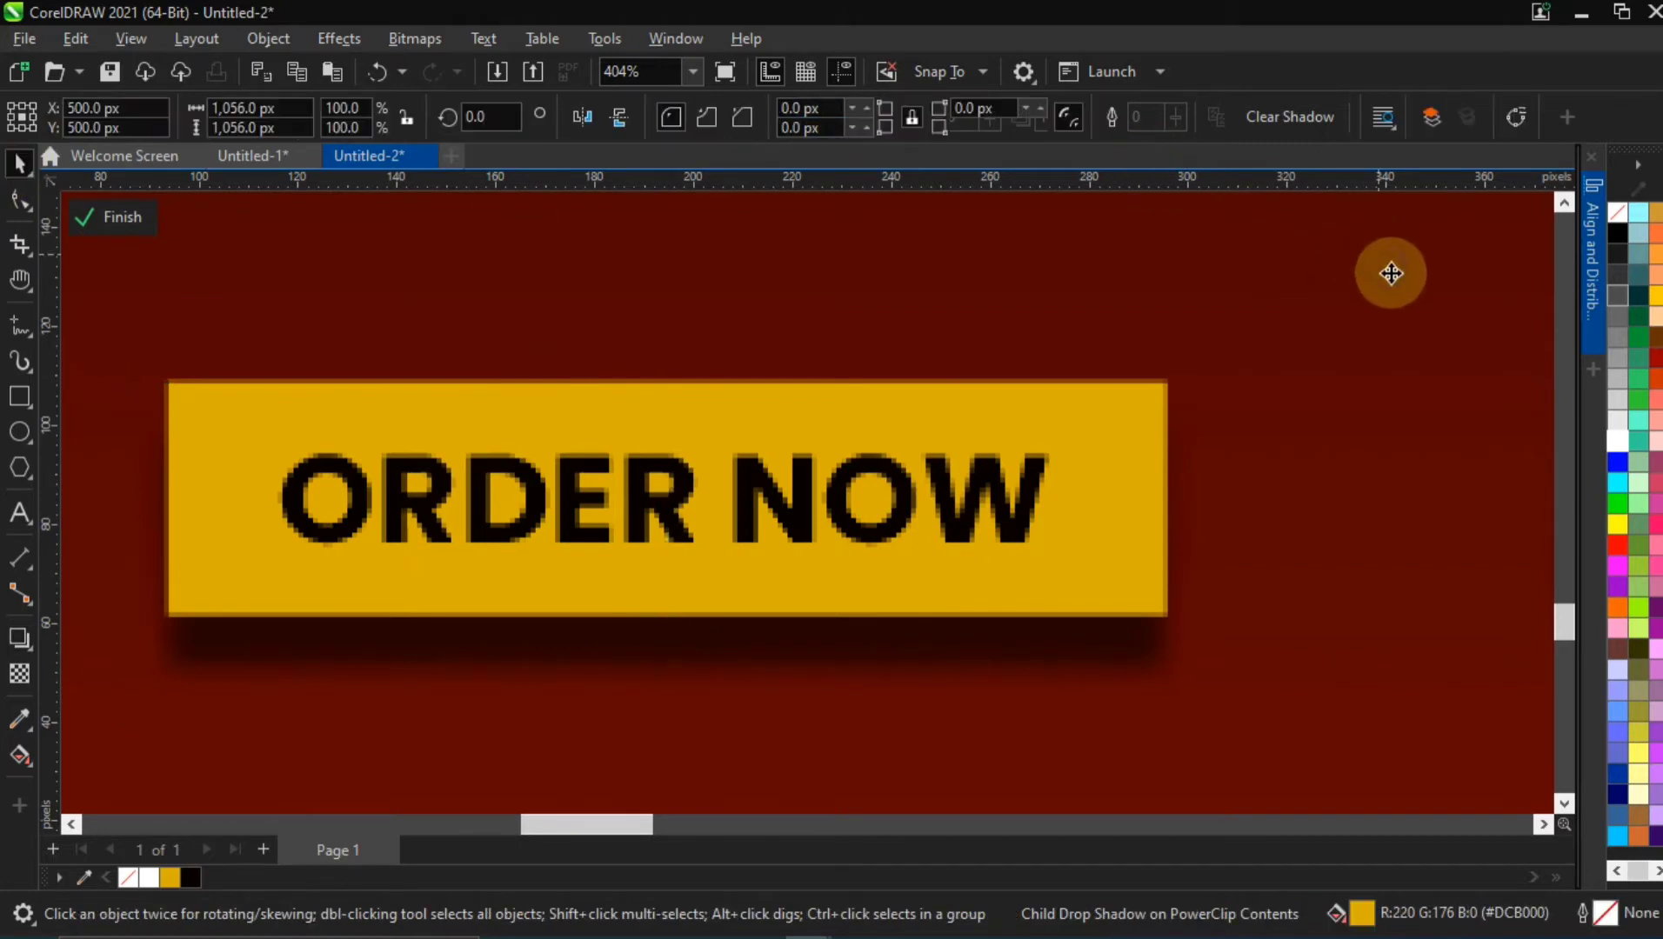
key(F11)
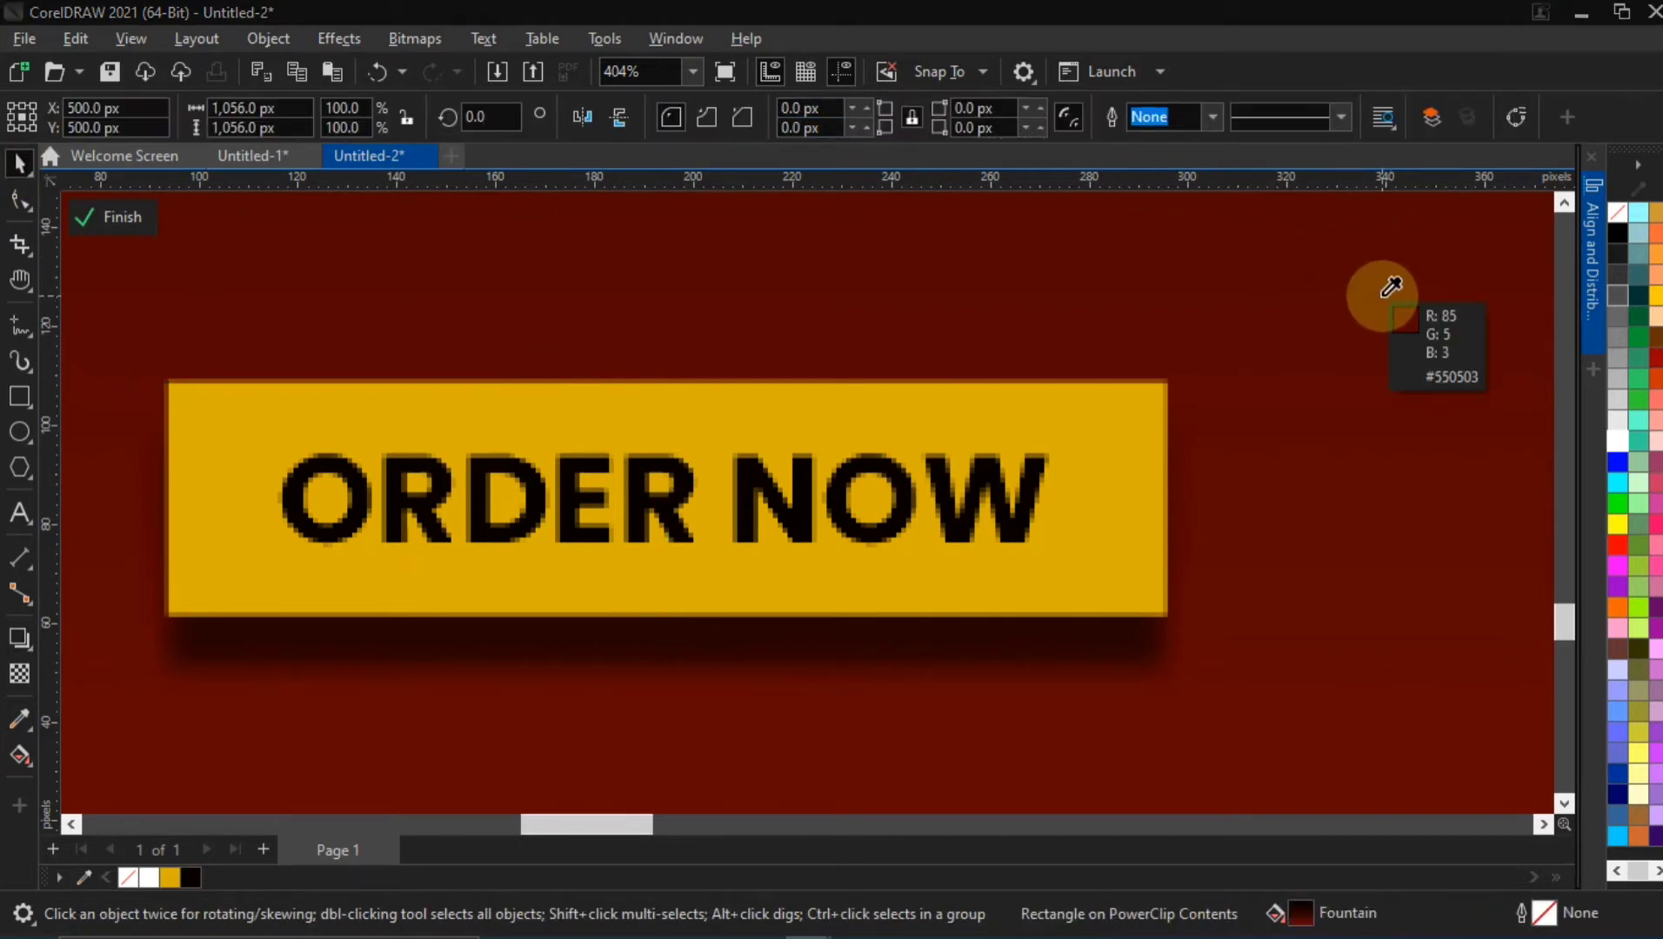
click(1366, 666)
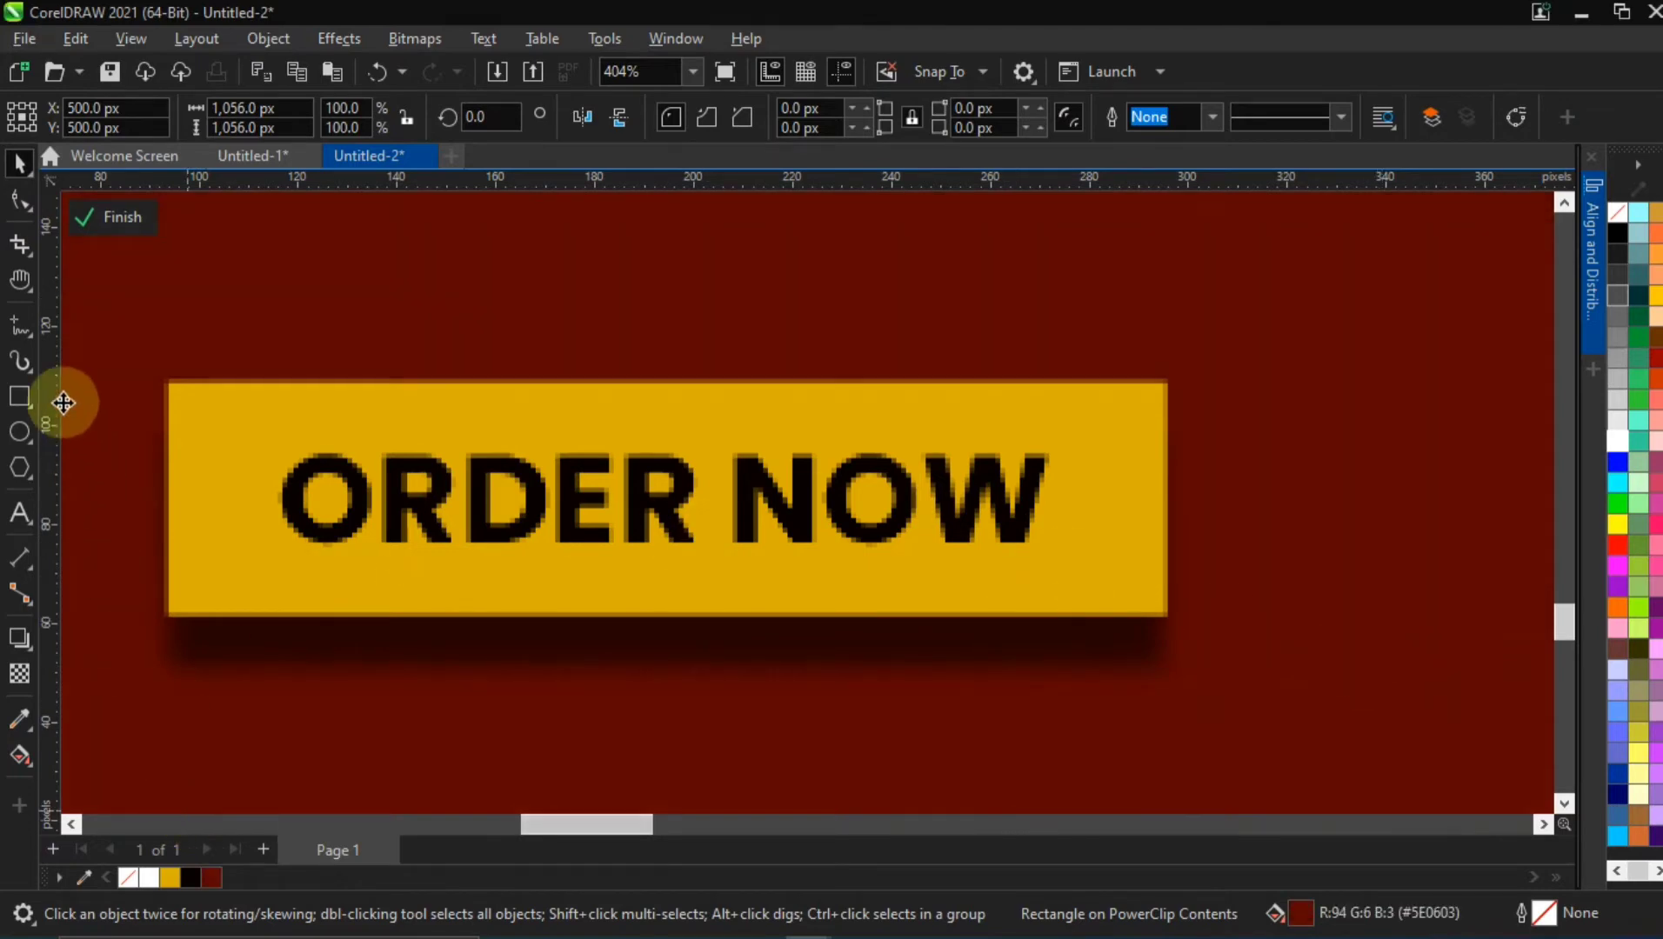
key(ctrl+z)
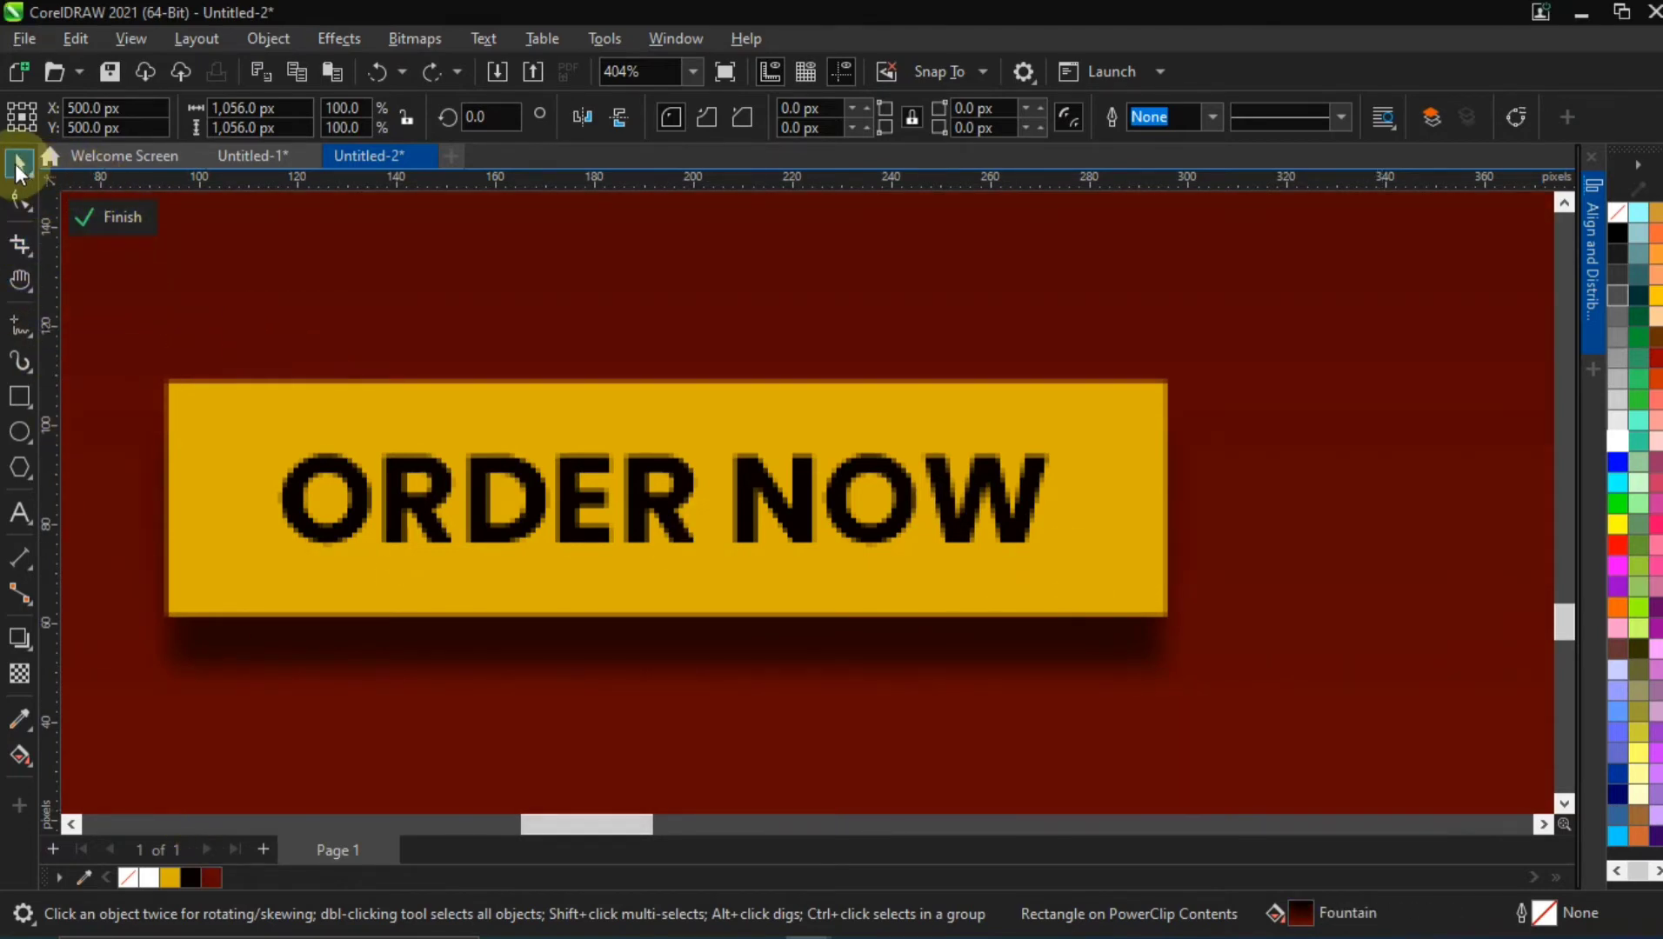
Recolour the ORDER NOW rectangle's drop shadow with the dark red #5E0603 from the document palette
click(594, 417)
click(19, 637)
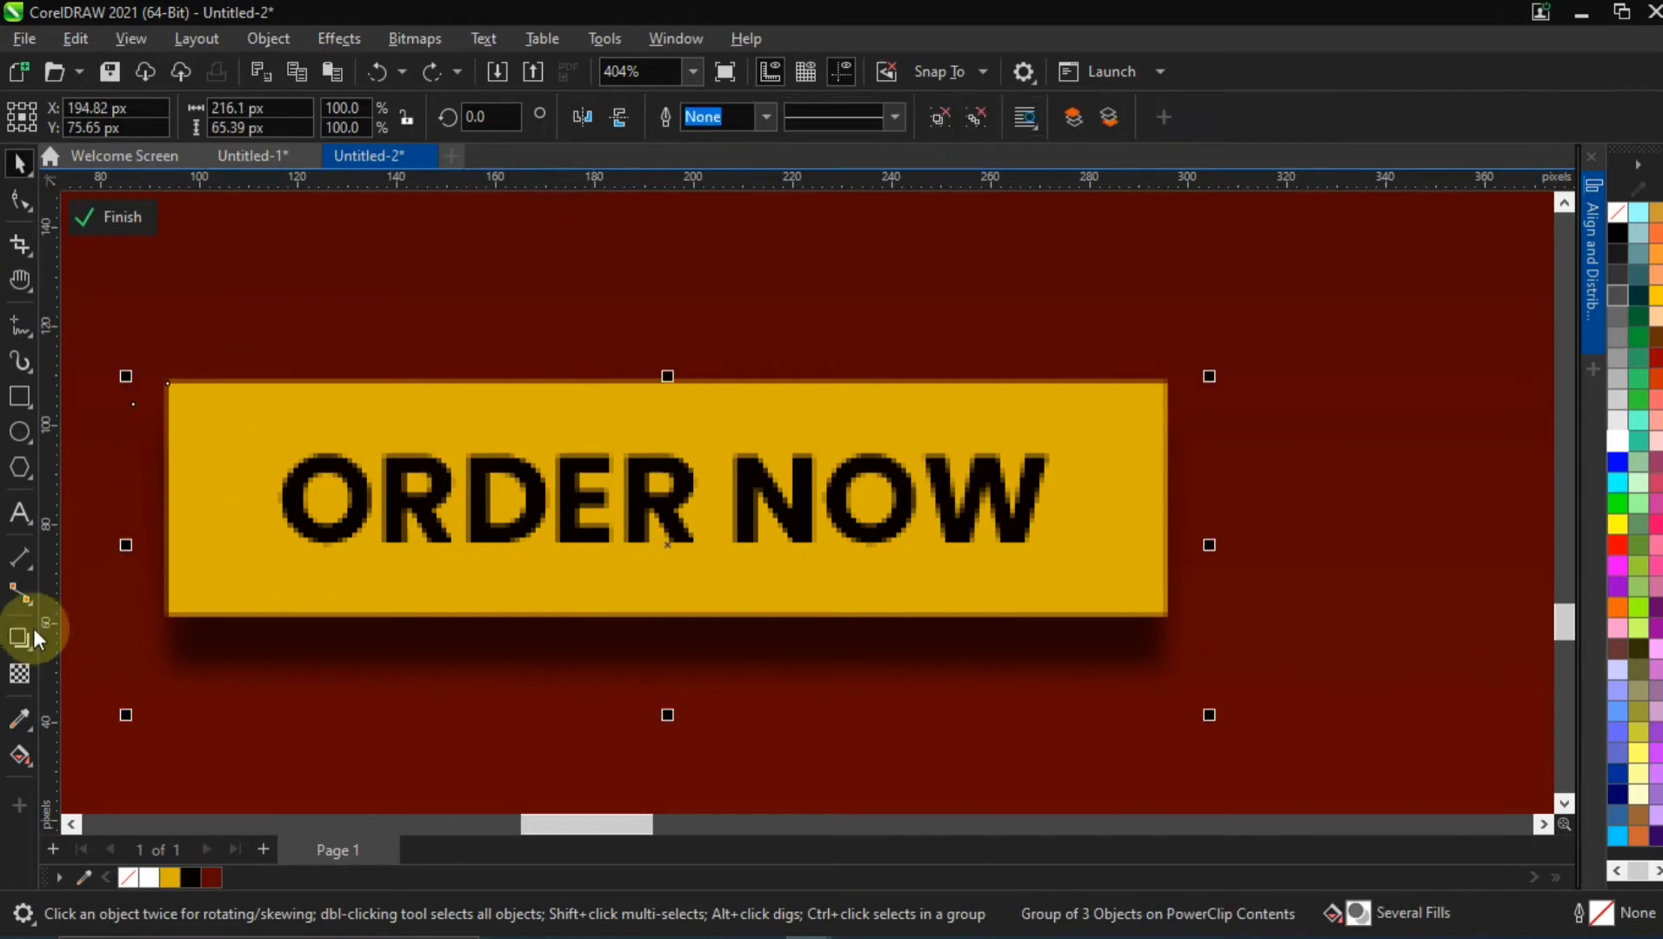
click(729, 475)
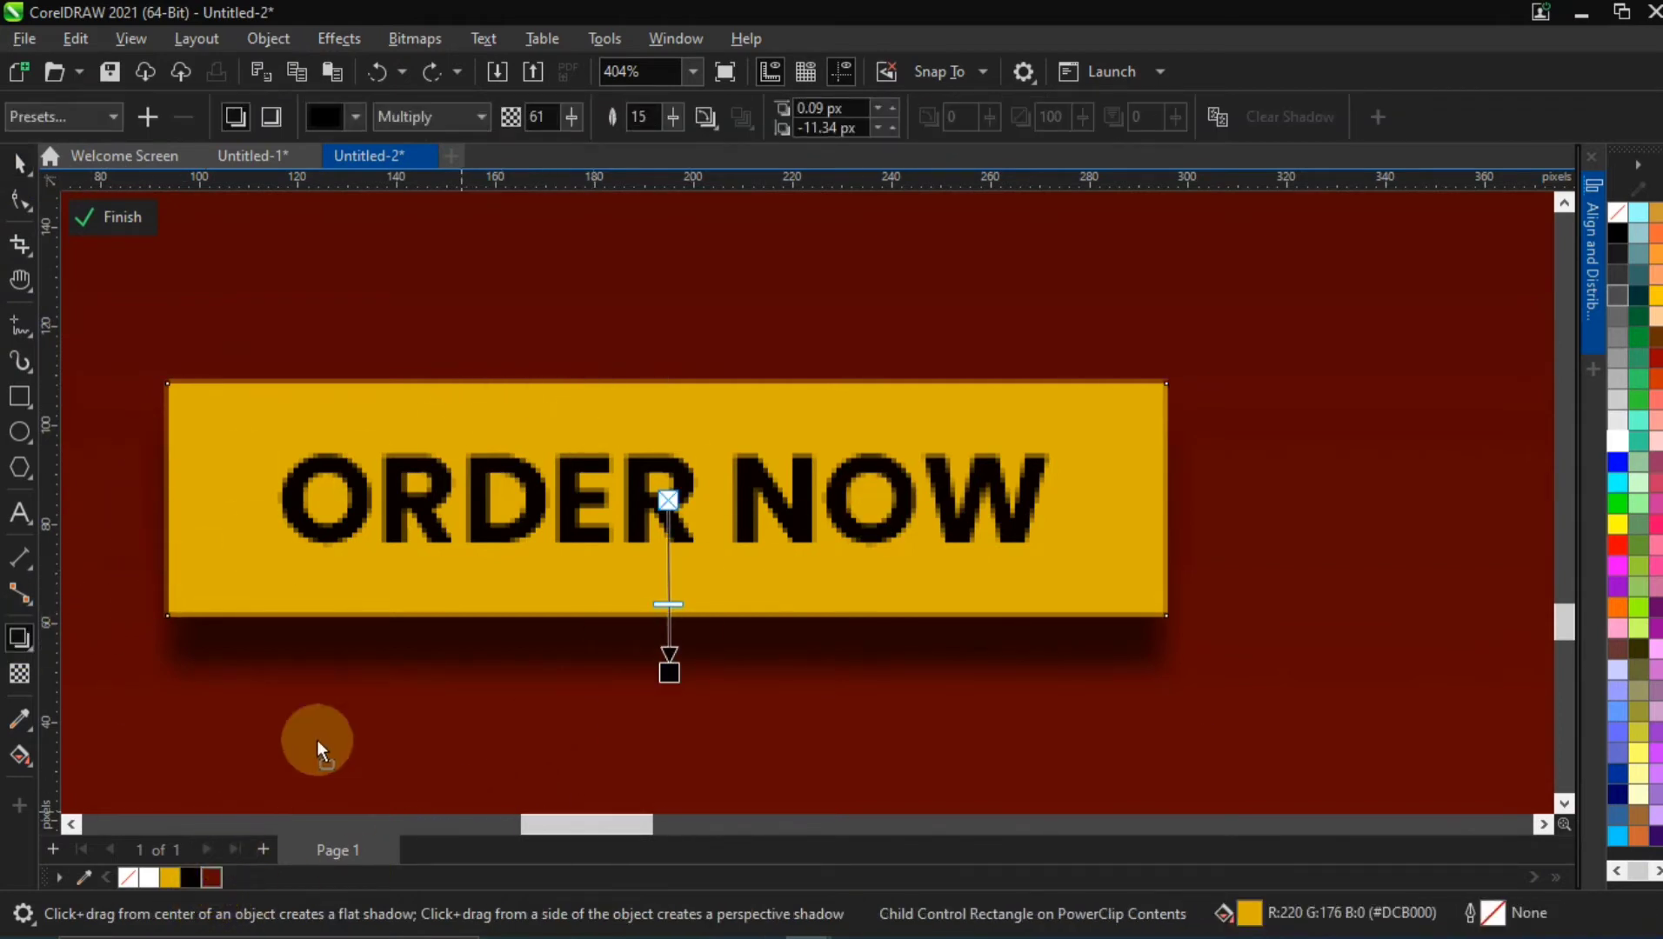
drag(666, 671, 666, 672)
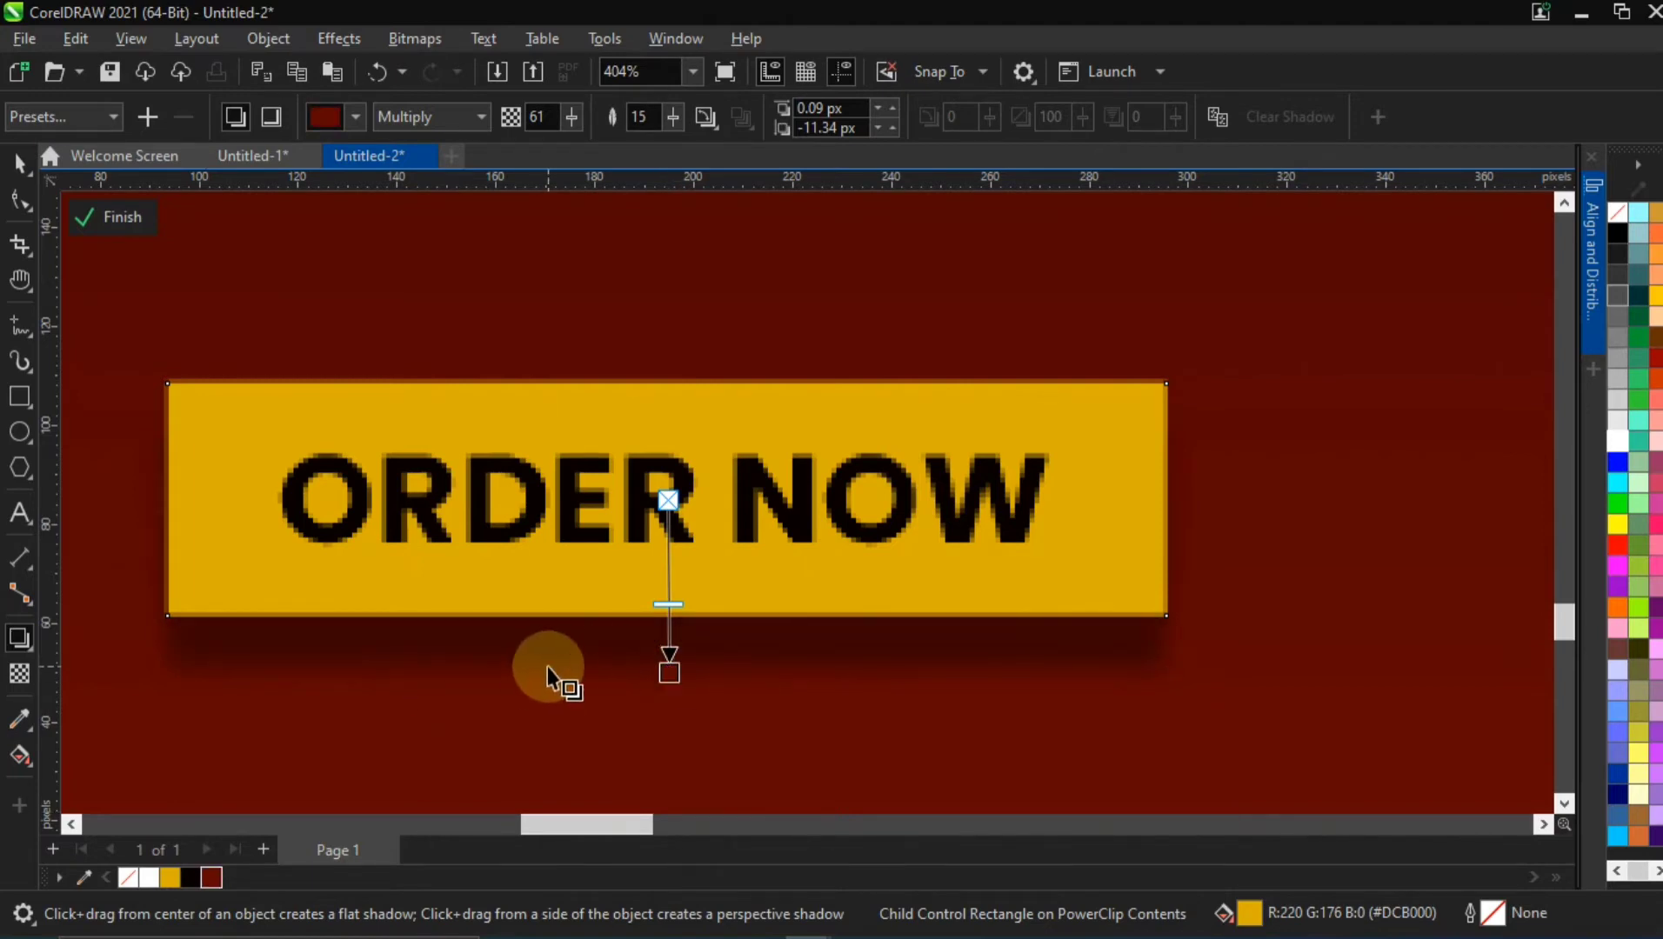
Set the button shadow's feather to 50 and move the shadow to an offset of about -0.7 px horizontally and -17 px vertically
scroll(551, 664, down, 3)
scroll(502, 672, down, 2)
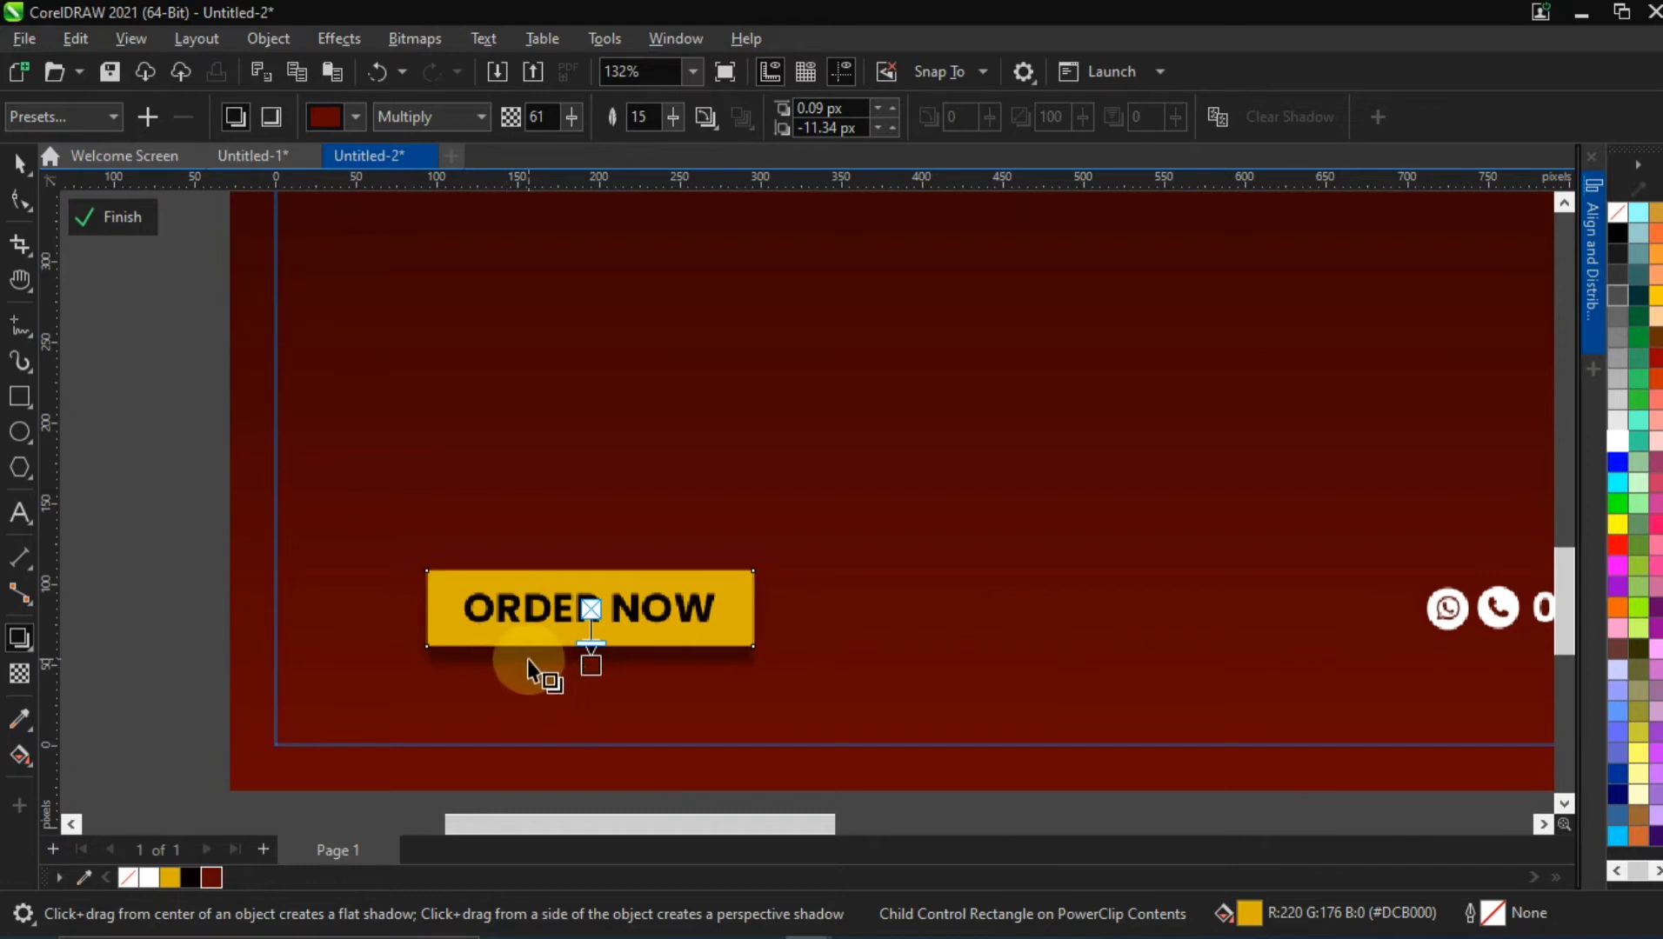
scroll(527, 658, down, 1)
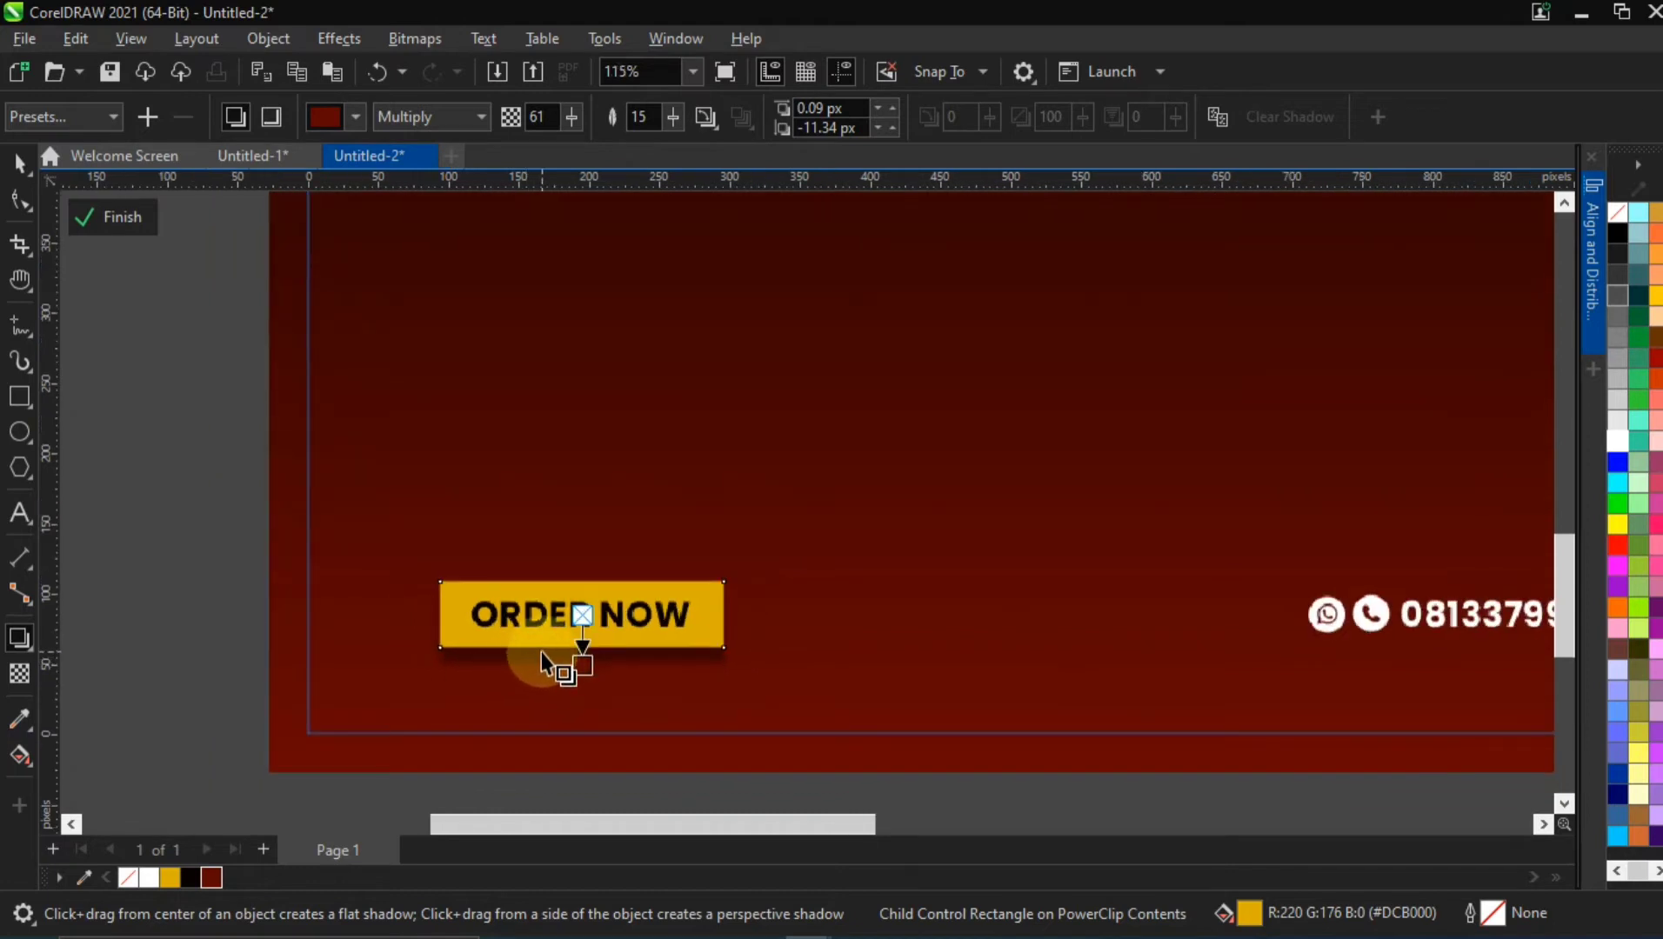
scroll(540, 650, down, 1)
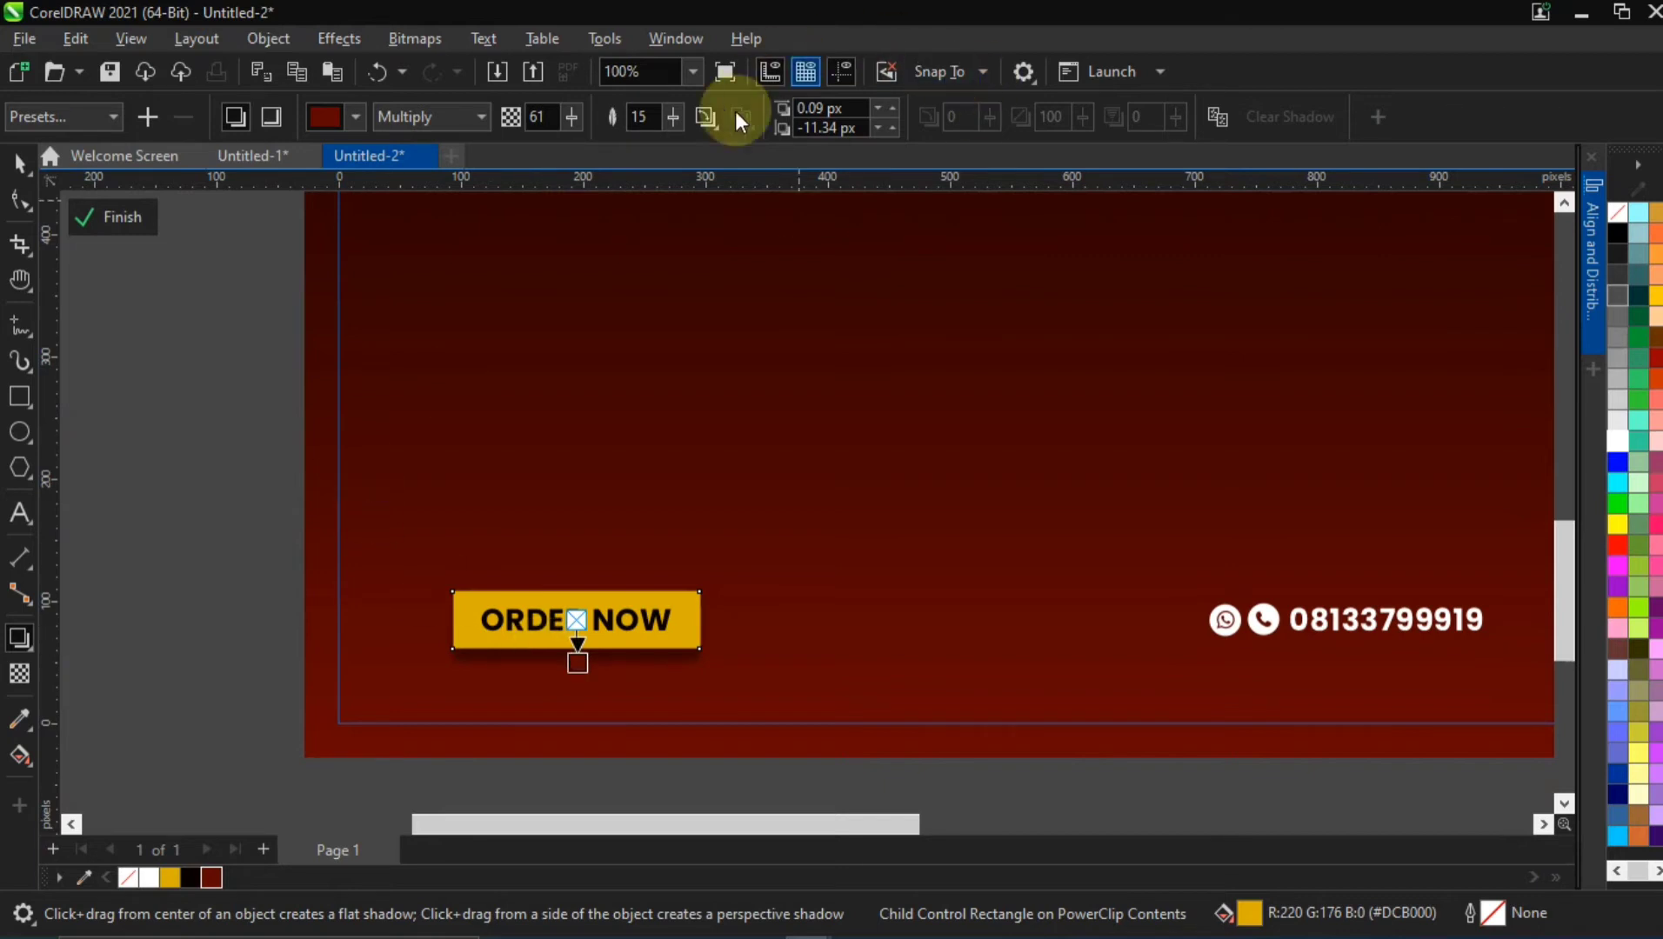
drag(684, 113, 711, 130)
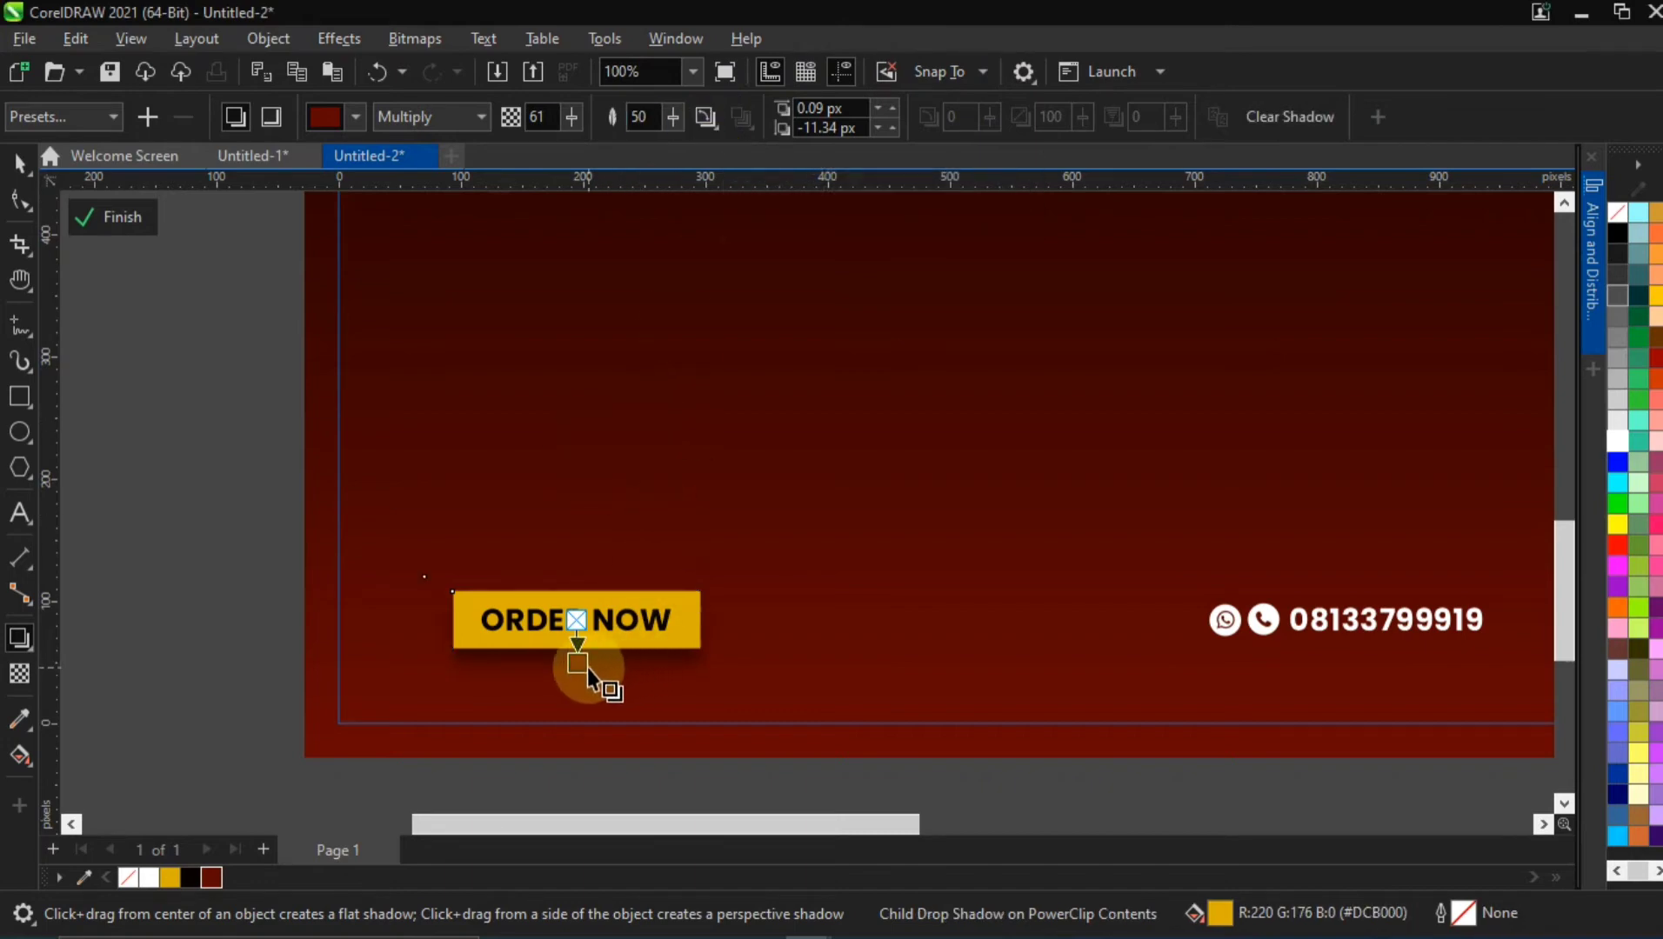
drag(580, 666, 575, 669)
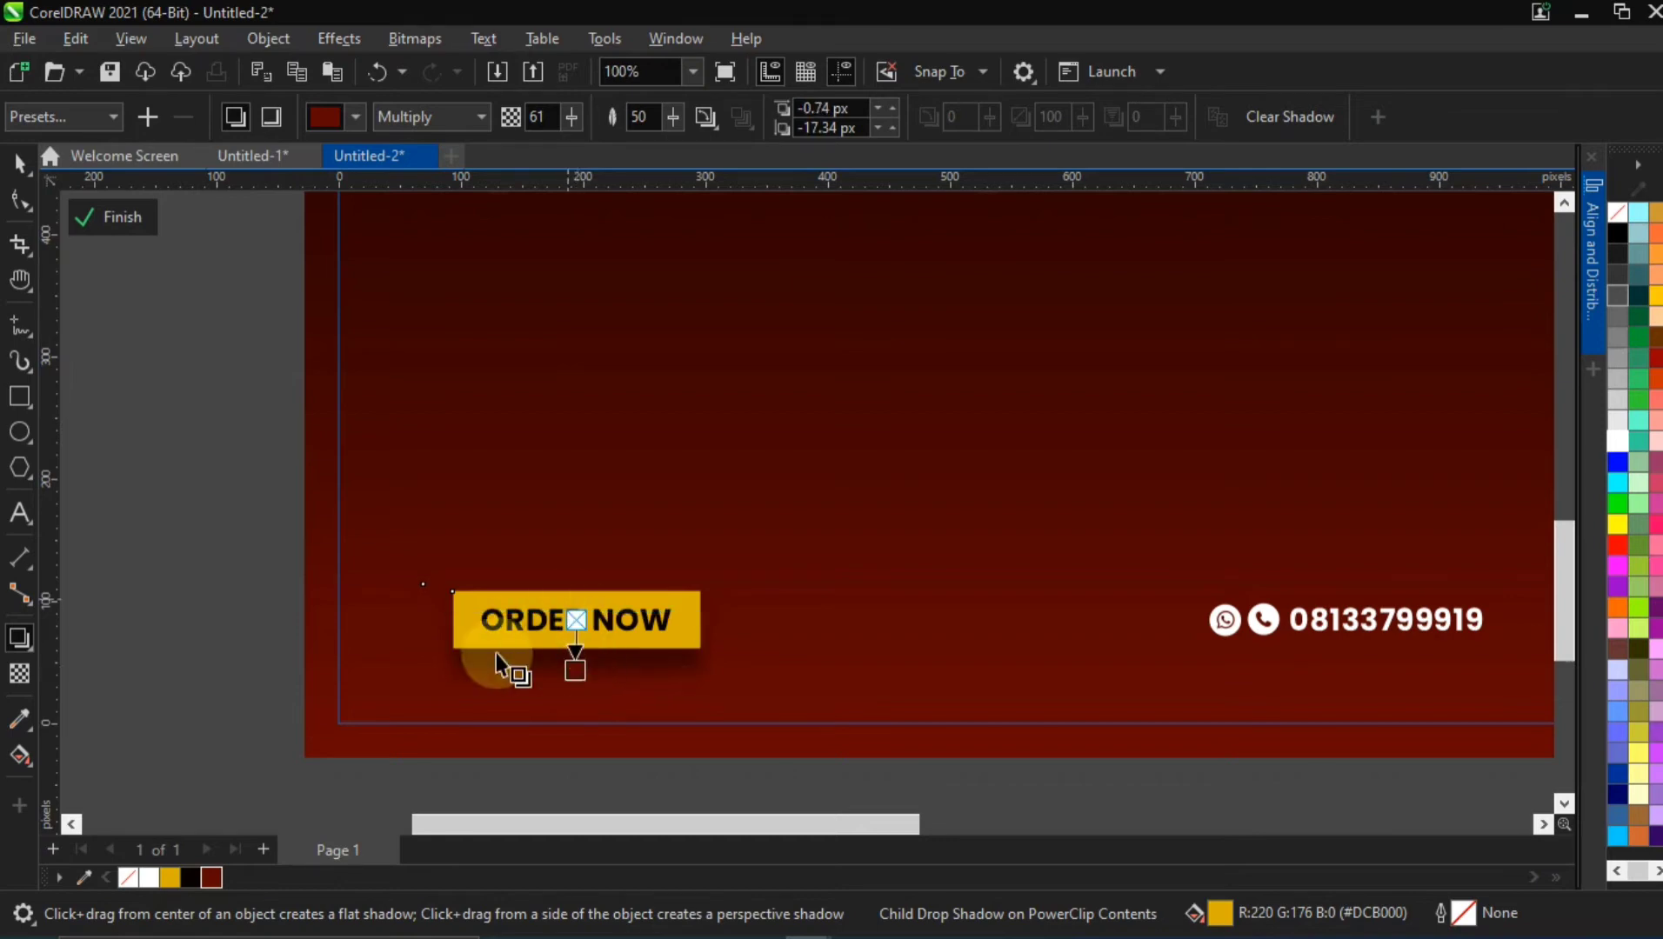
click(19, 162)
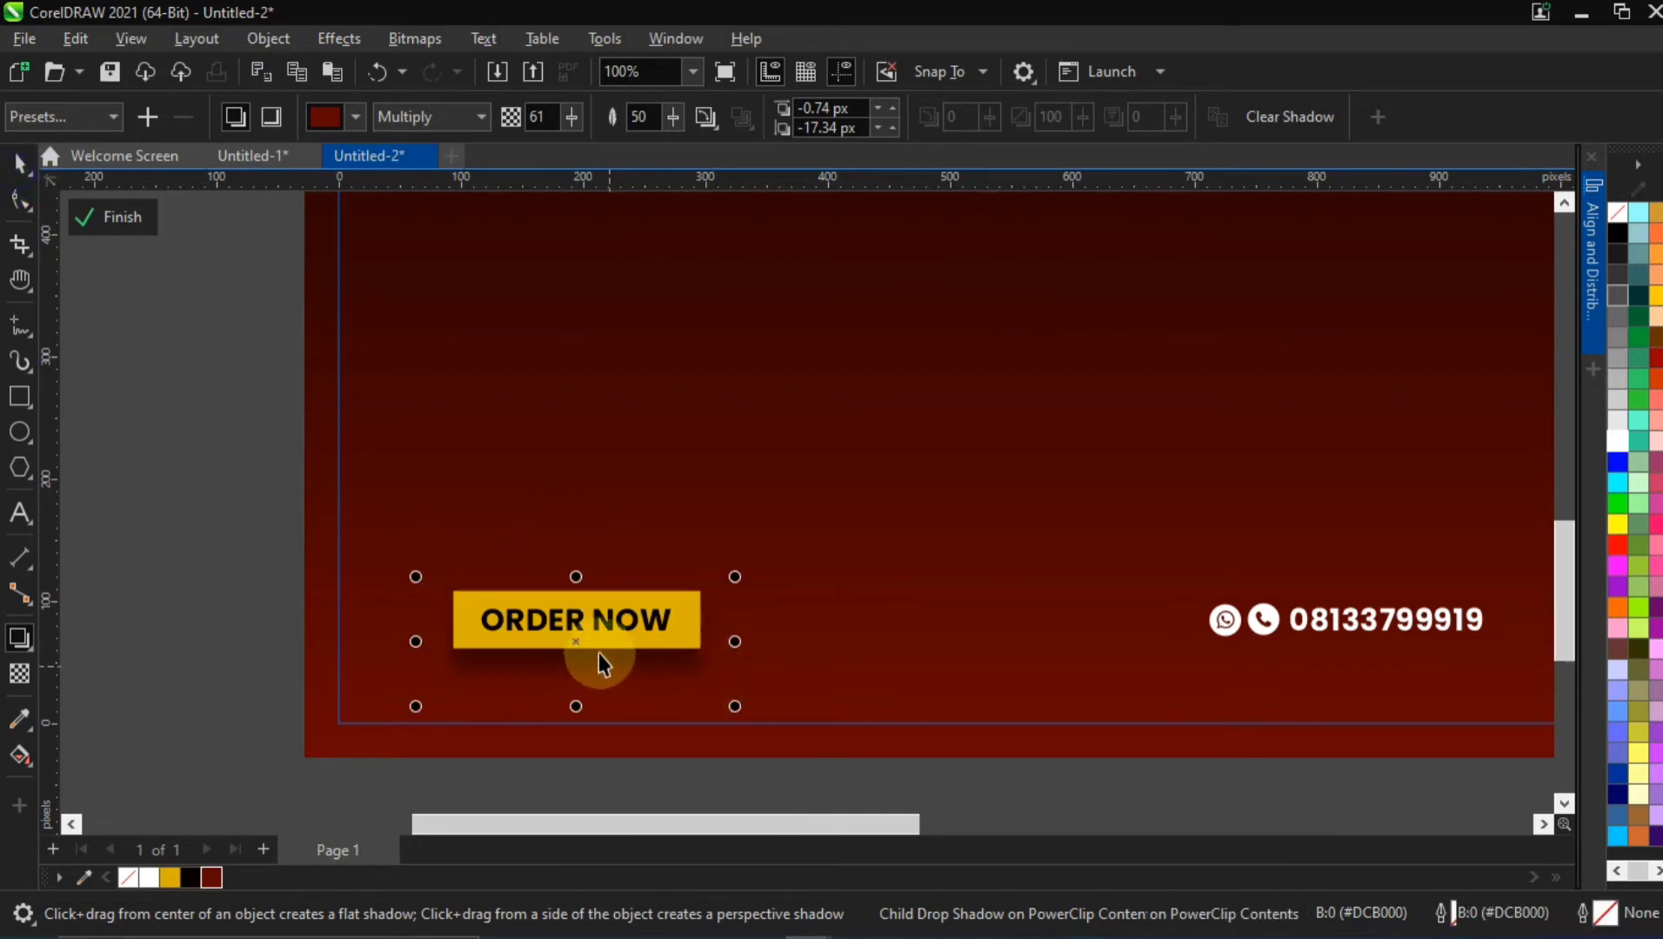
scroll(599, 653, up, 3)
click(263, 519)
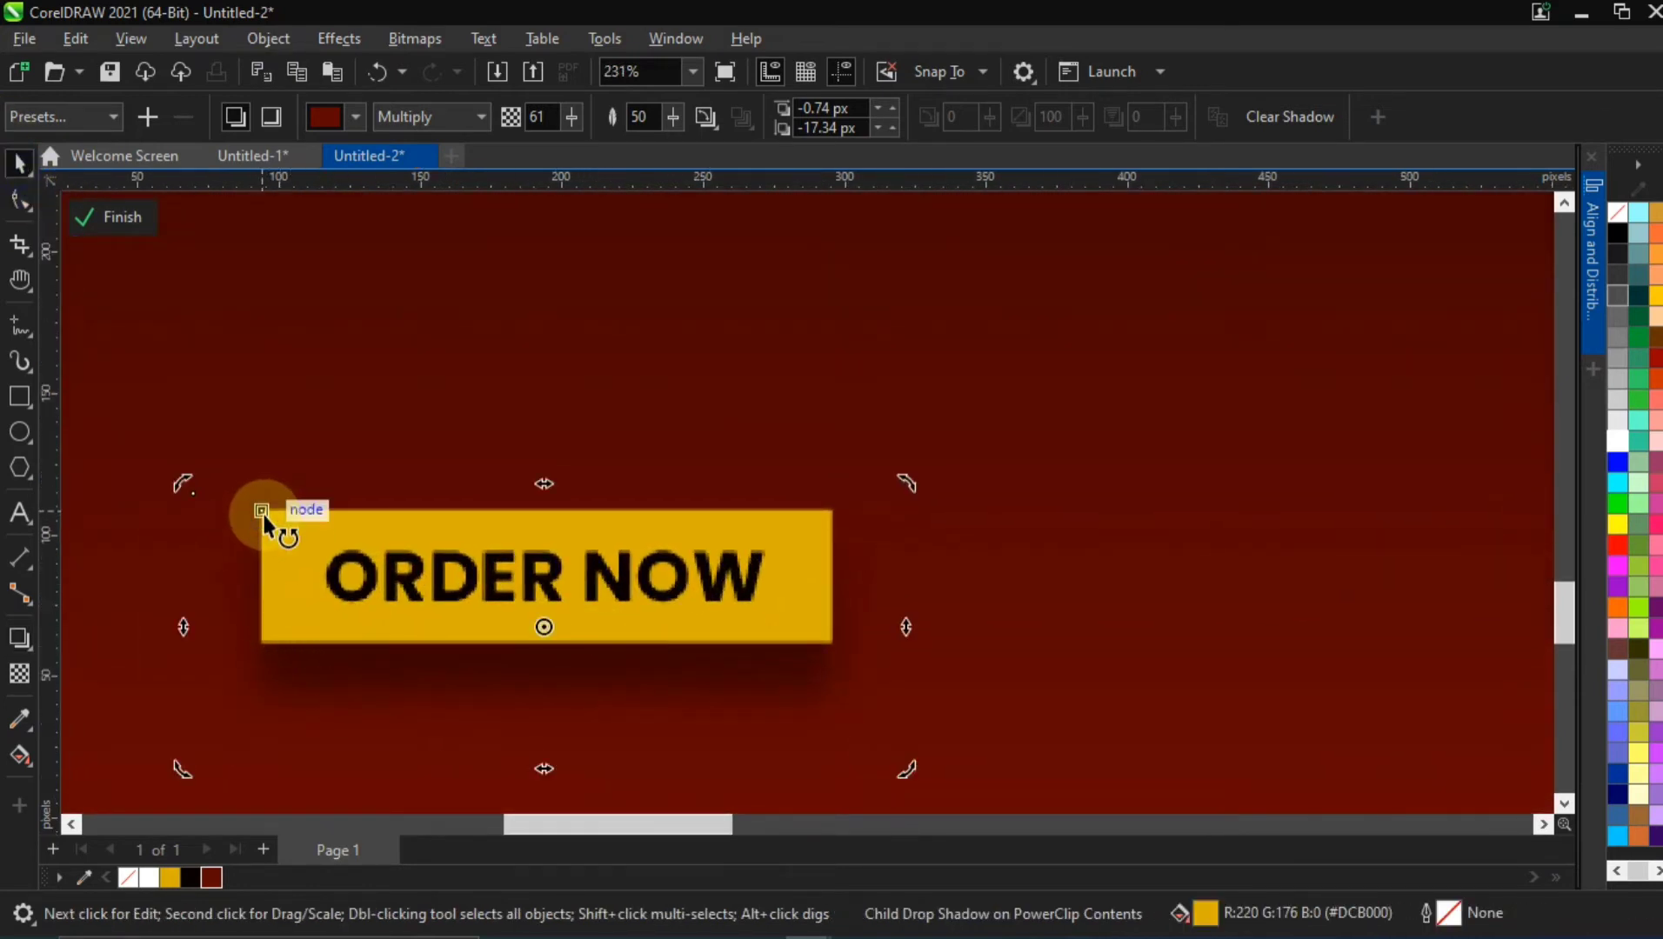
Round all four corners of the yellow ORDER NOW rectangle to a radius of about 10 px
click(274, 519)
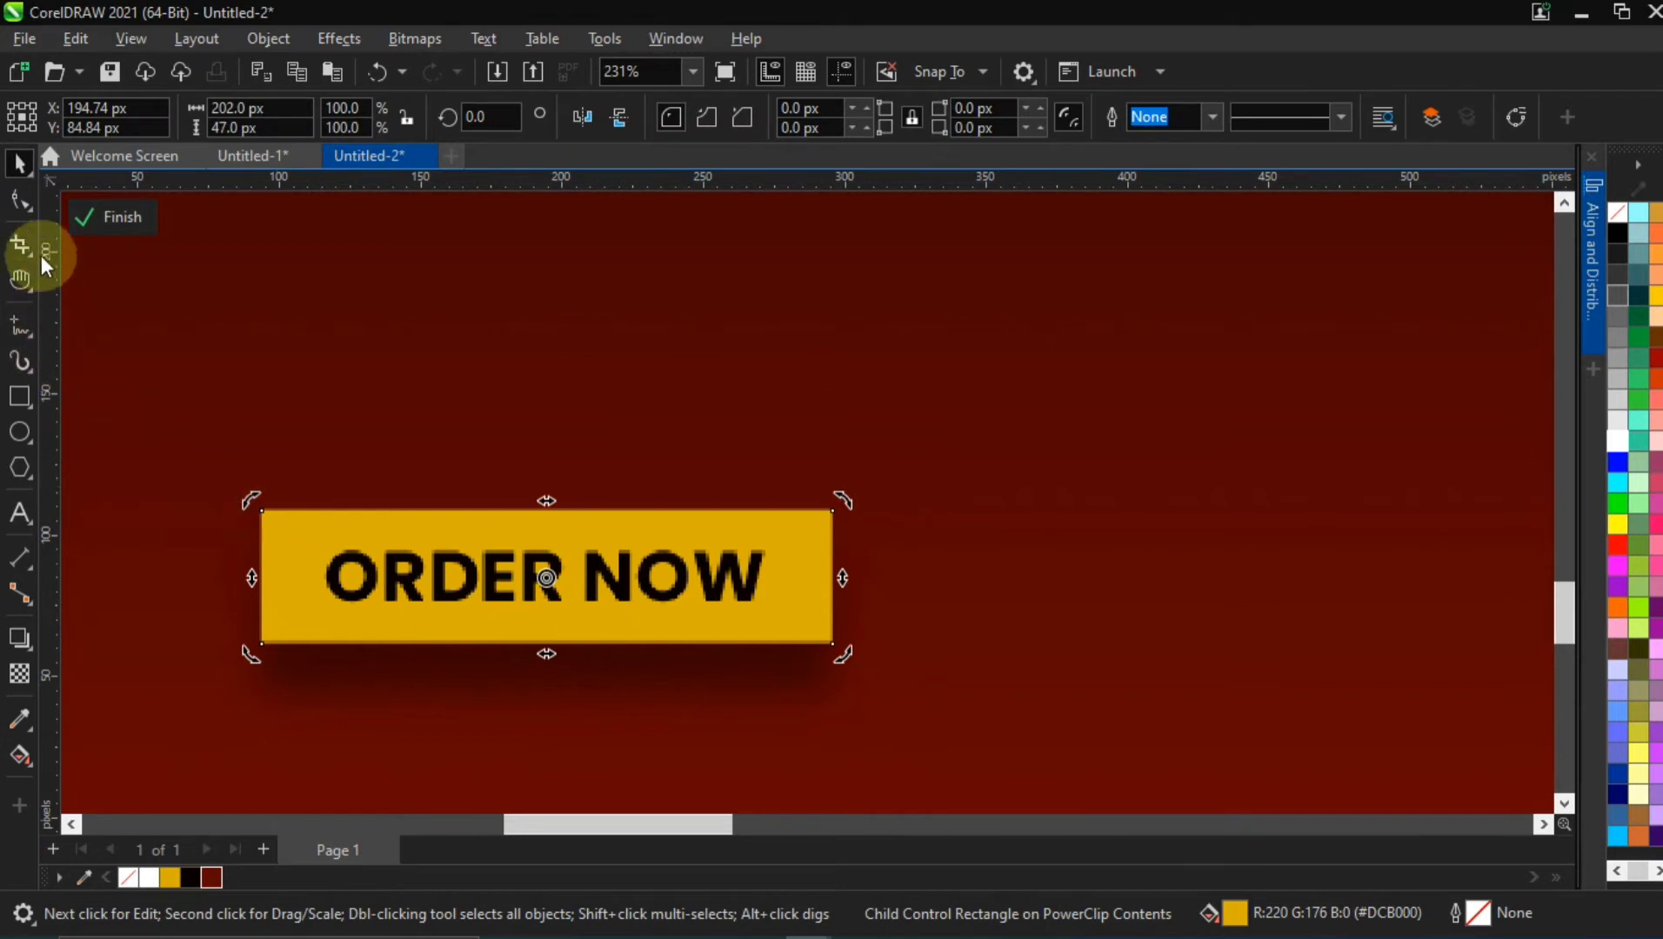
click(213, 416)
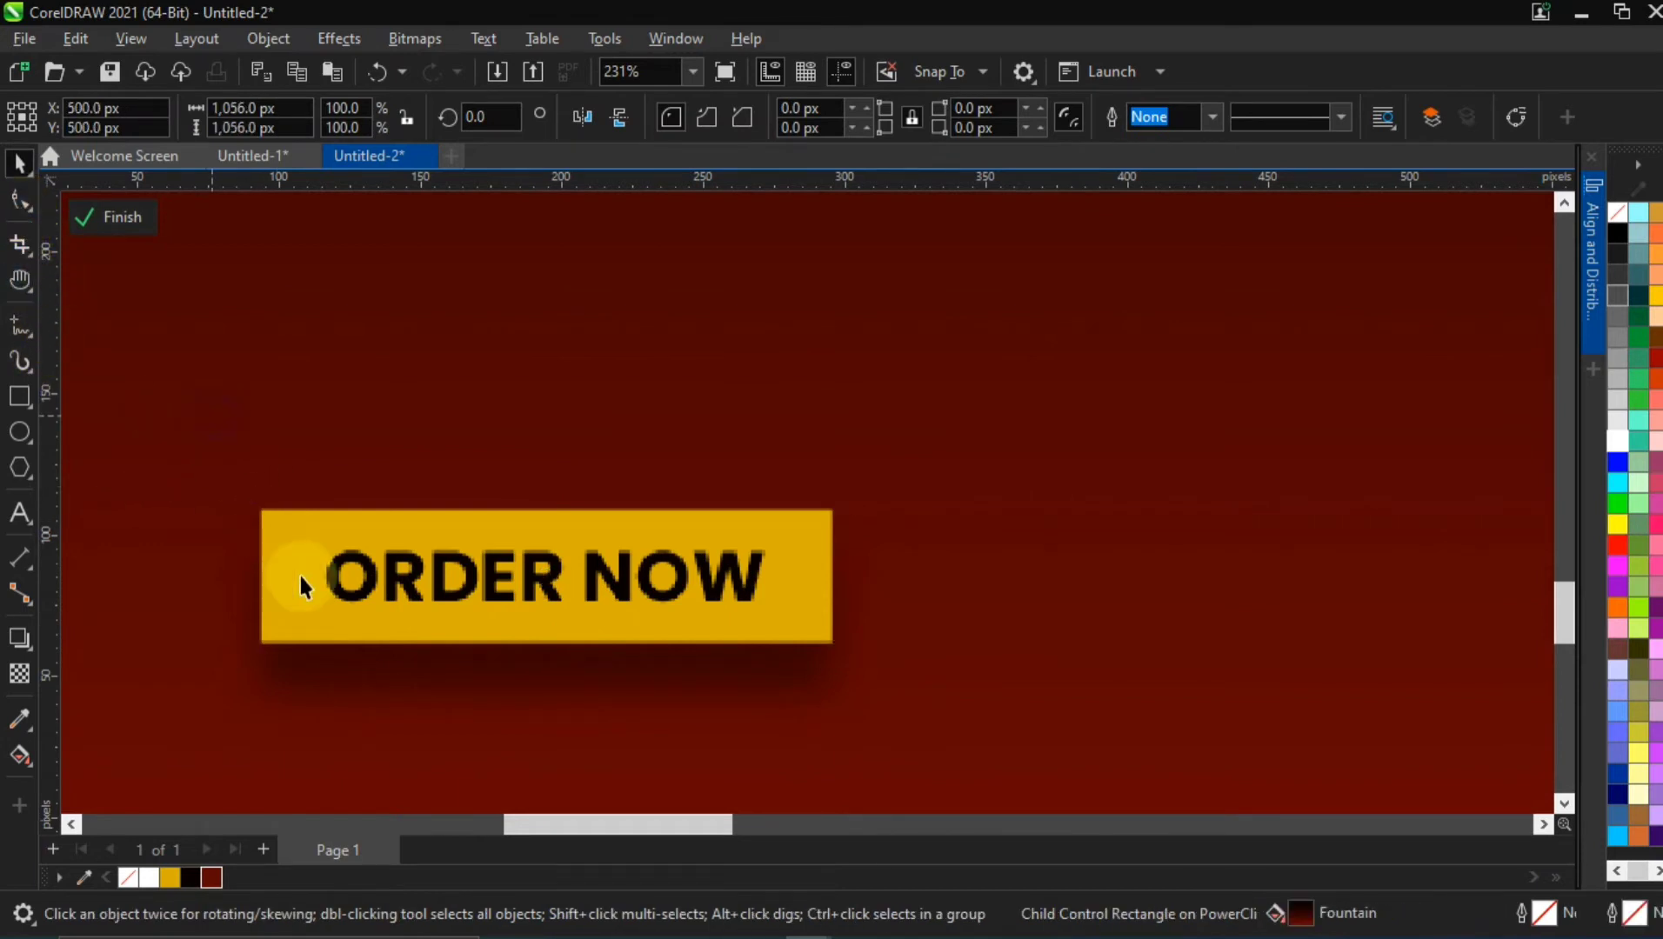
click(283, 520)
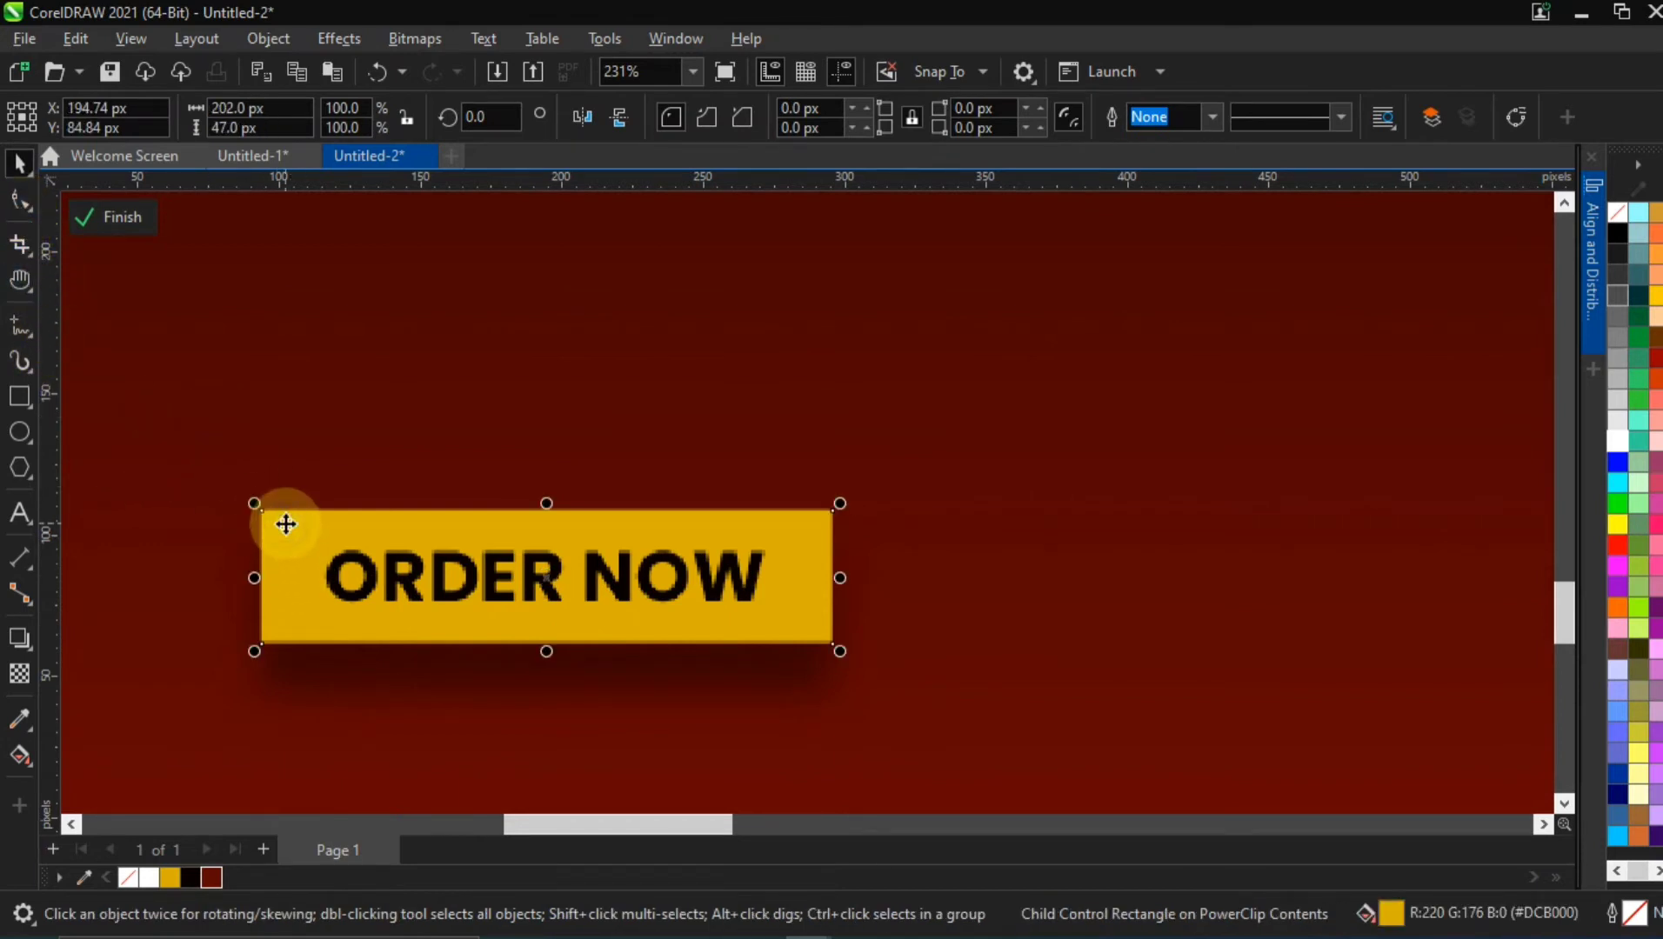
click(17, 202)
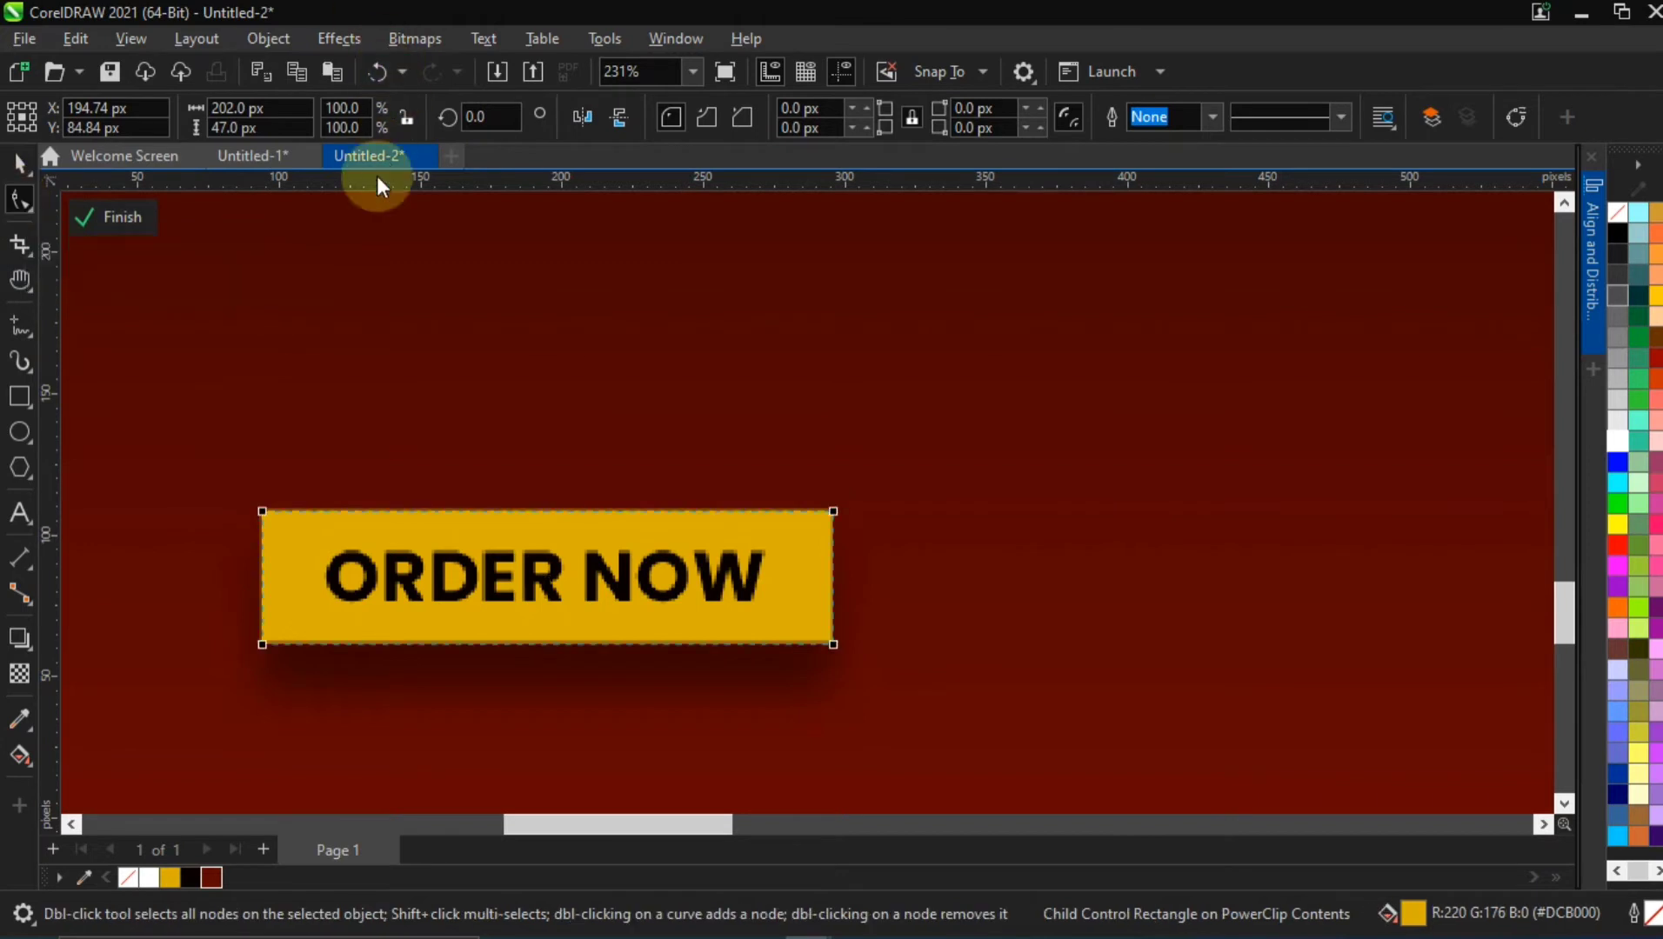
drag(262, 511, 288, 508)
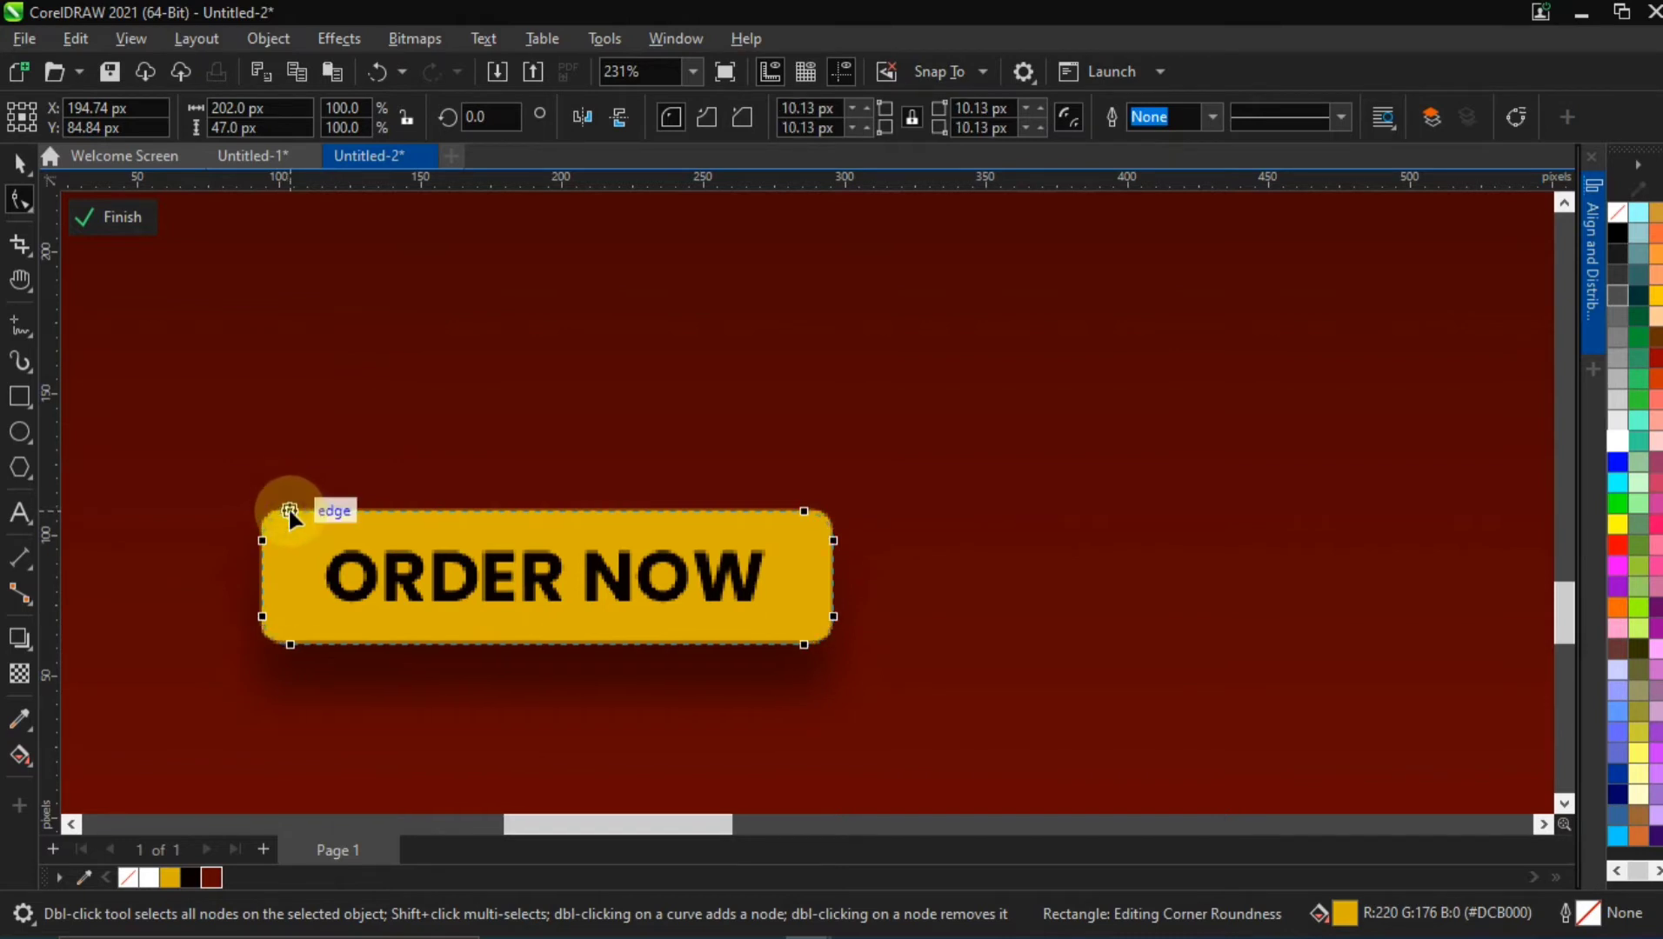
Move the Weekend, BURGER and Games Night texts together onto the upper part of the flyer and scale them to 80%
scroll(391, 503, down, 6)
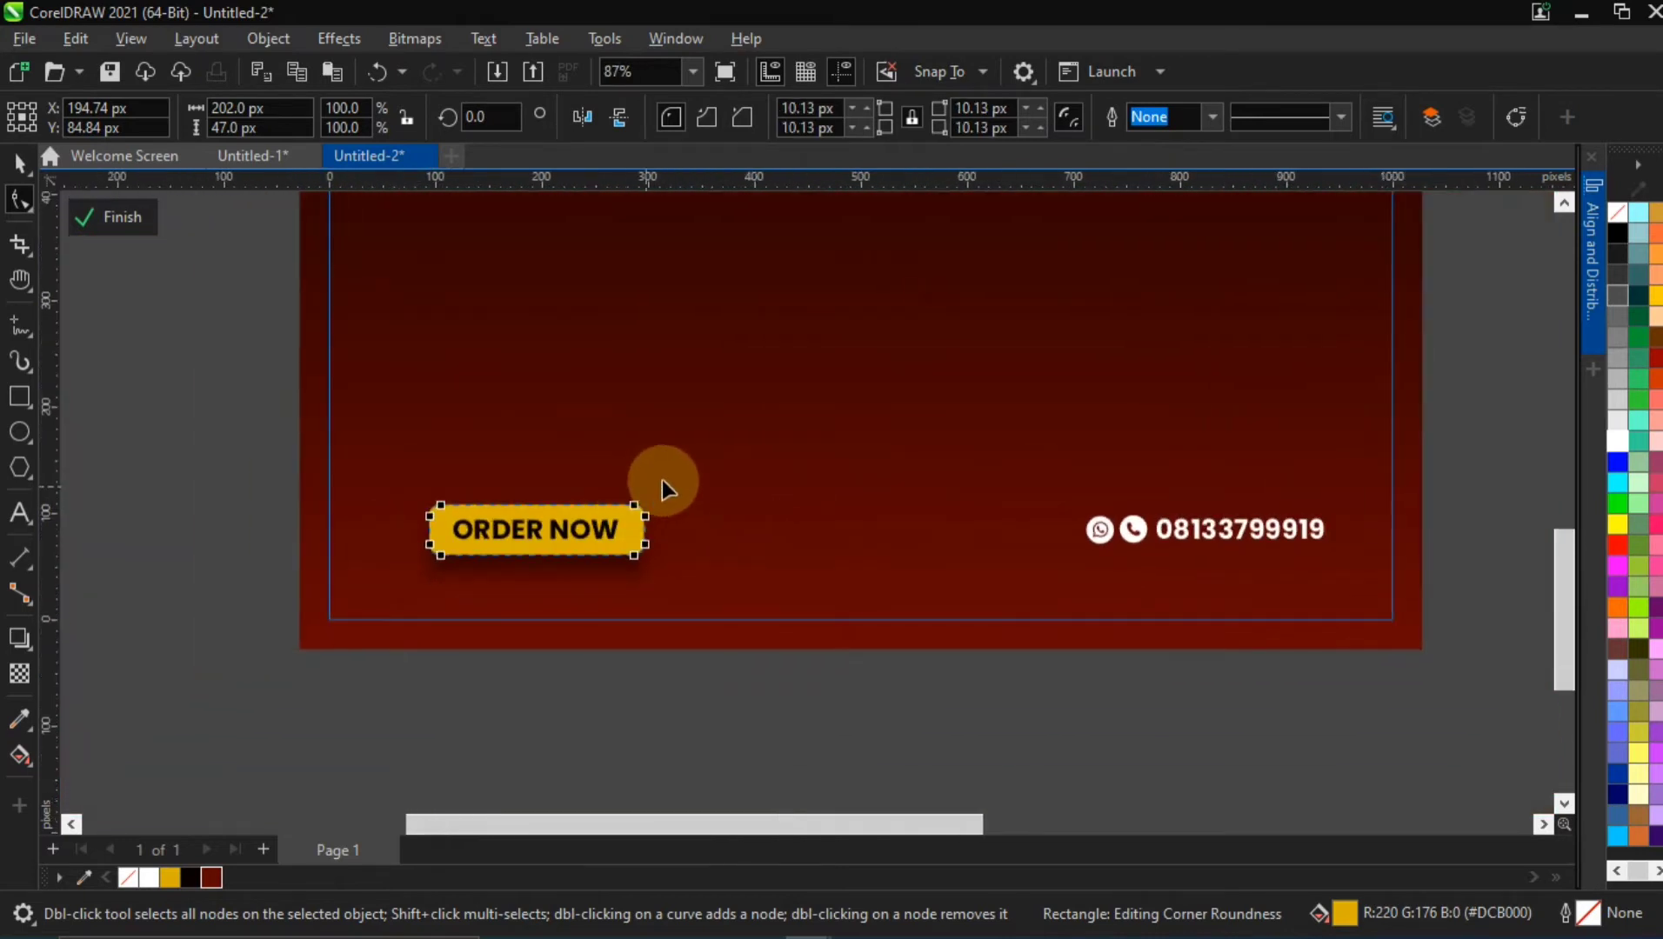
scroll(791, 467, down, 2)
key(h)
drag(895, 358, 752, 557)
scroll(747, 461, down, 1)
scroll(733, 437, down, 1)
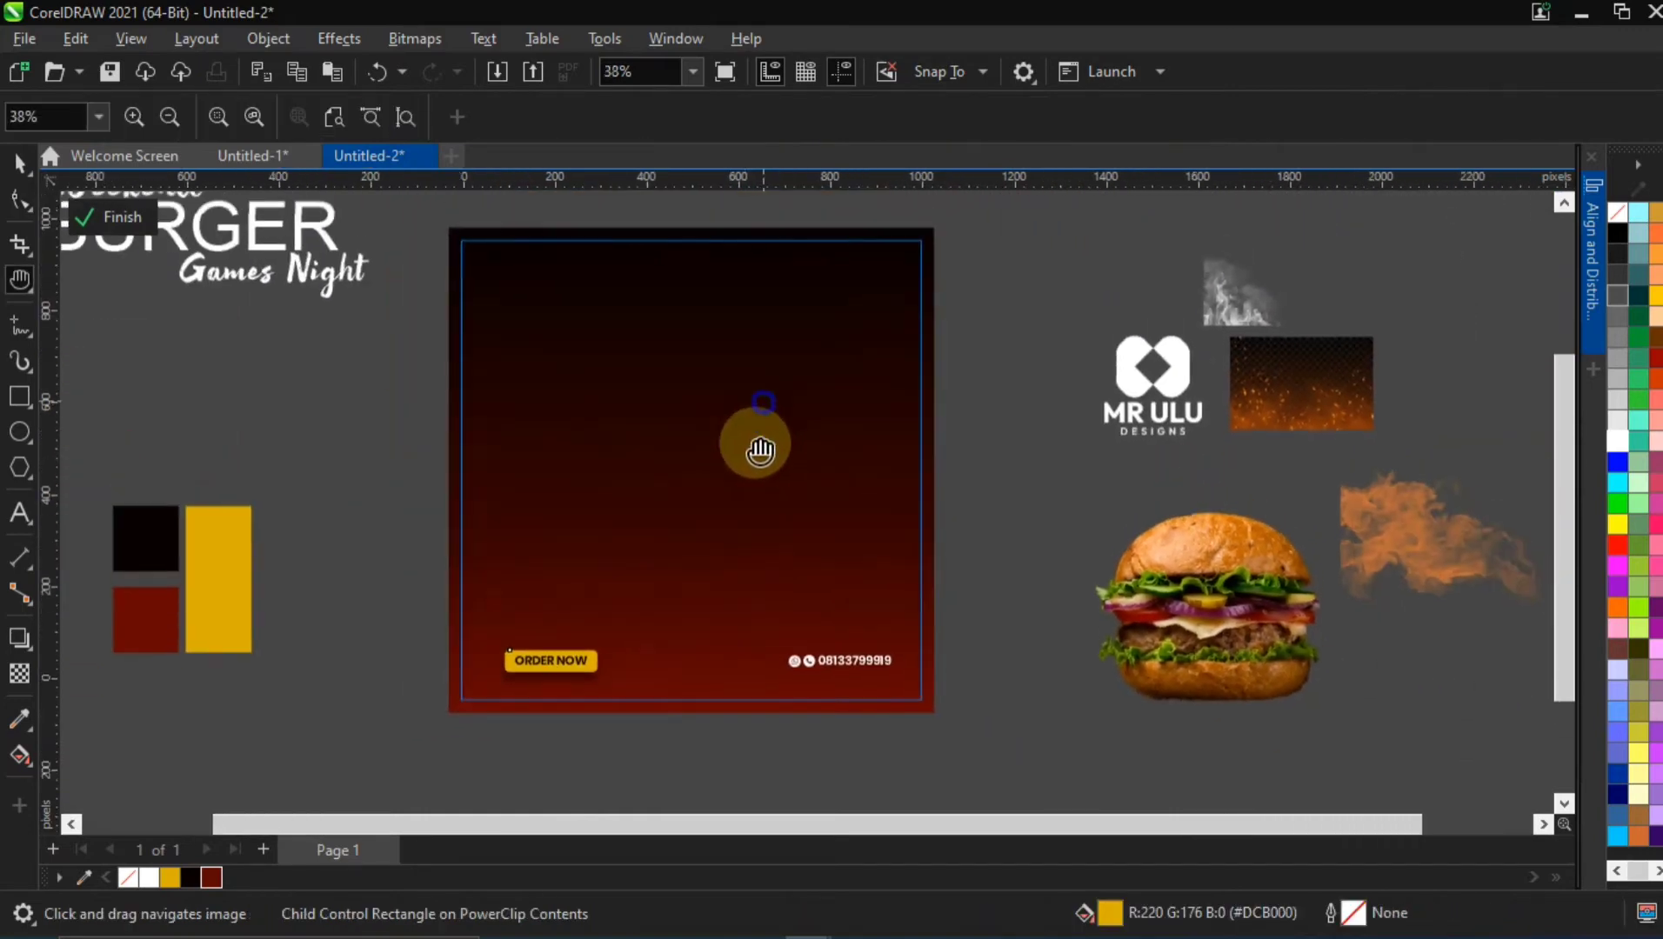
click(17, 167)
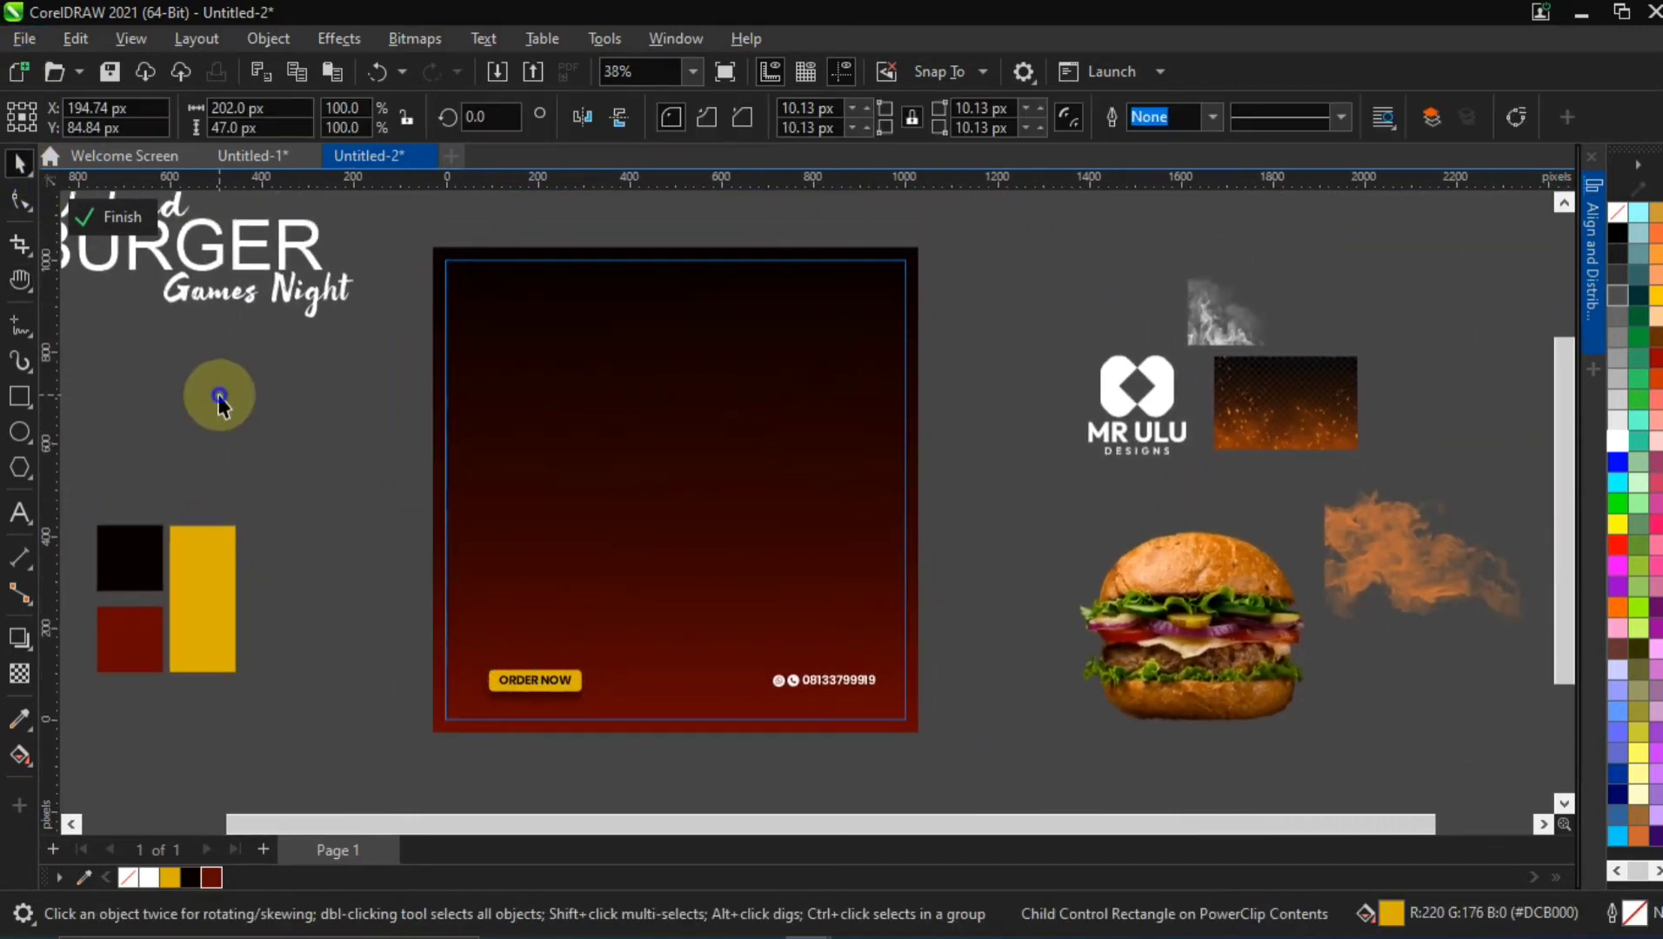
click(177, 207)
shift+click(206, 296)
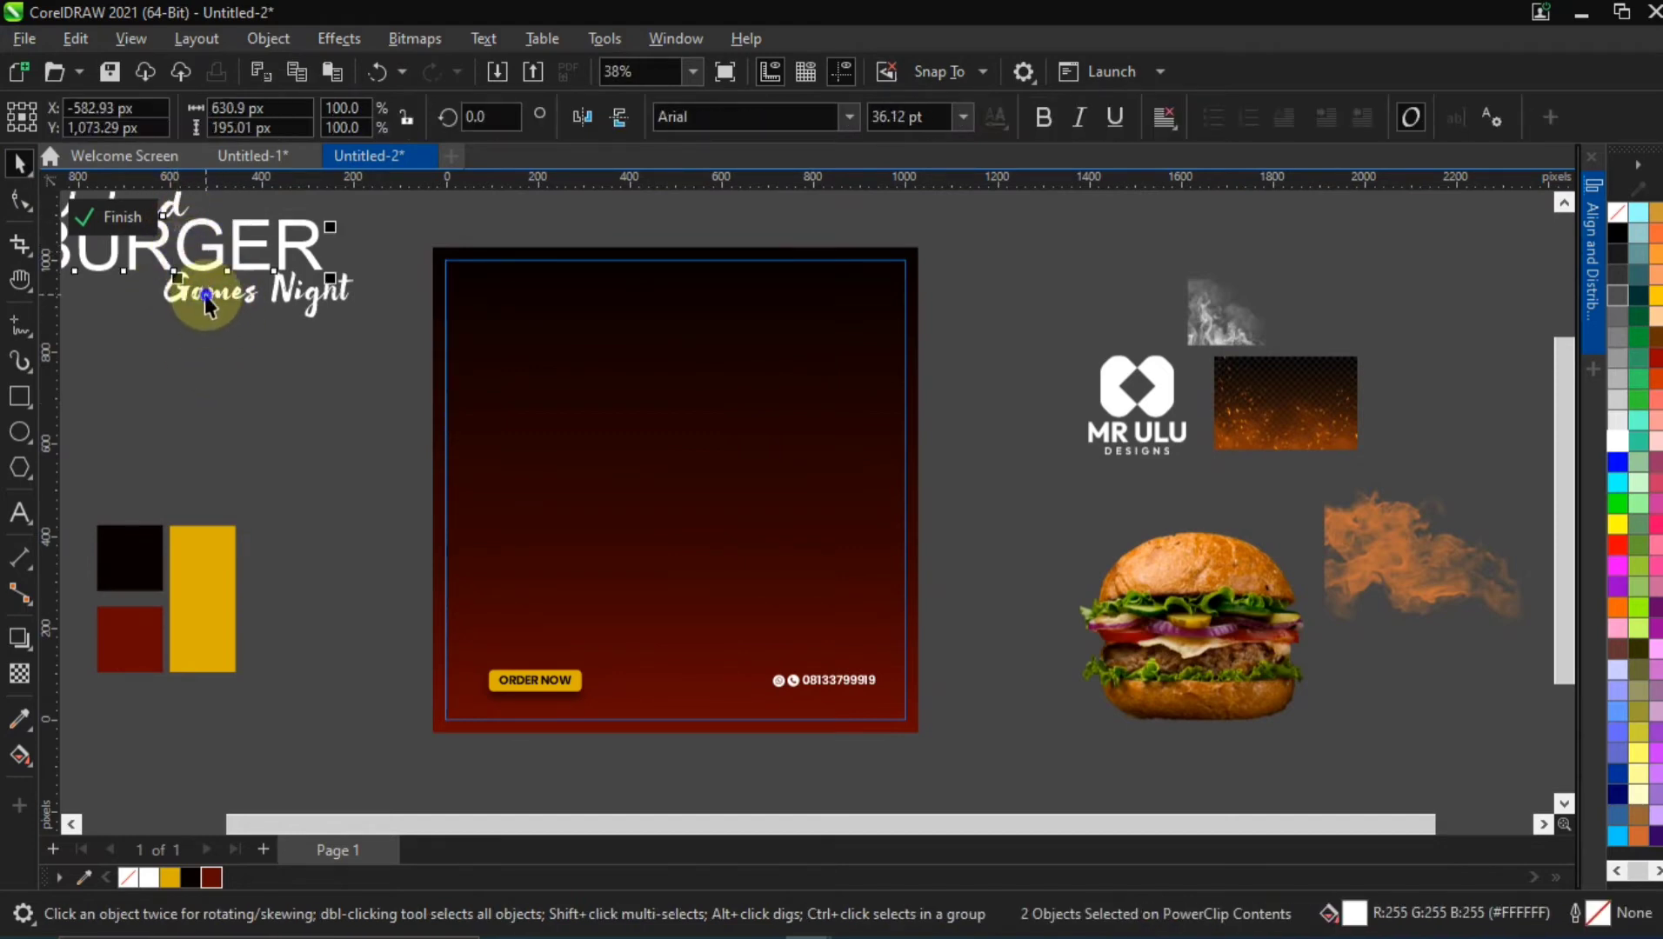
shift+click(182, 261)
drag(183, 261, 698, 404)
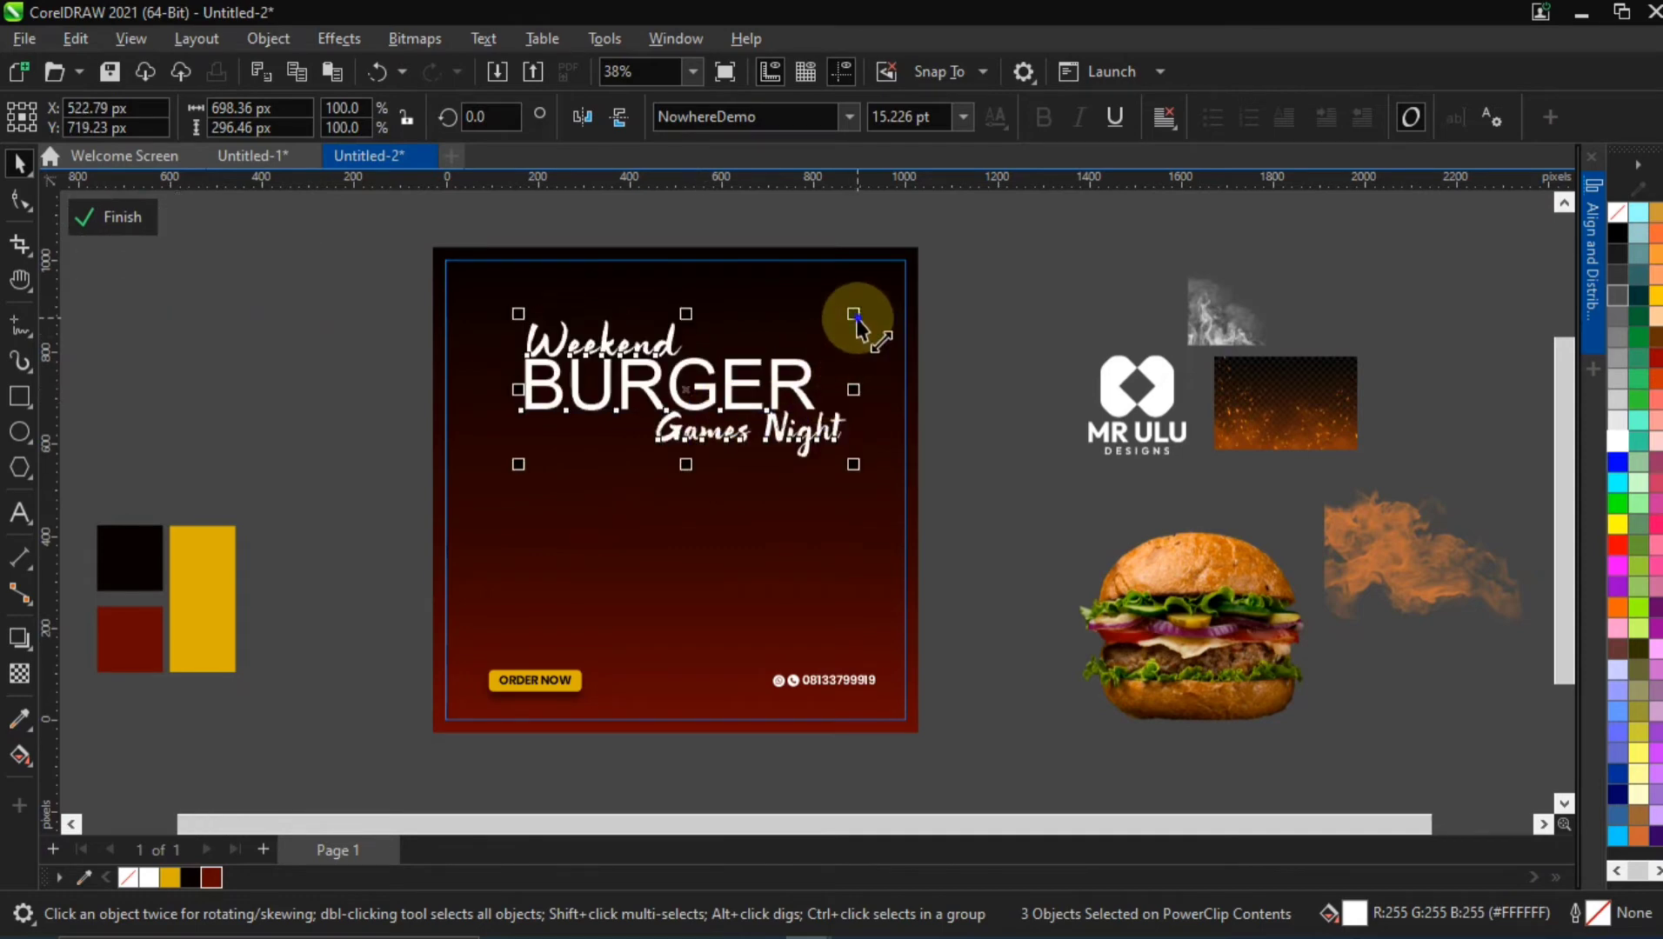
drag(856, 322, 909, 336)
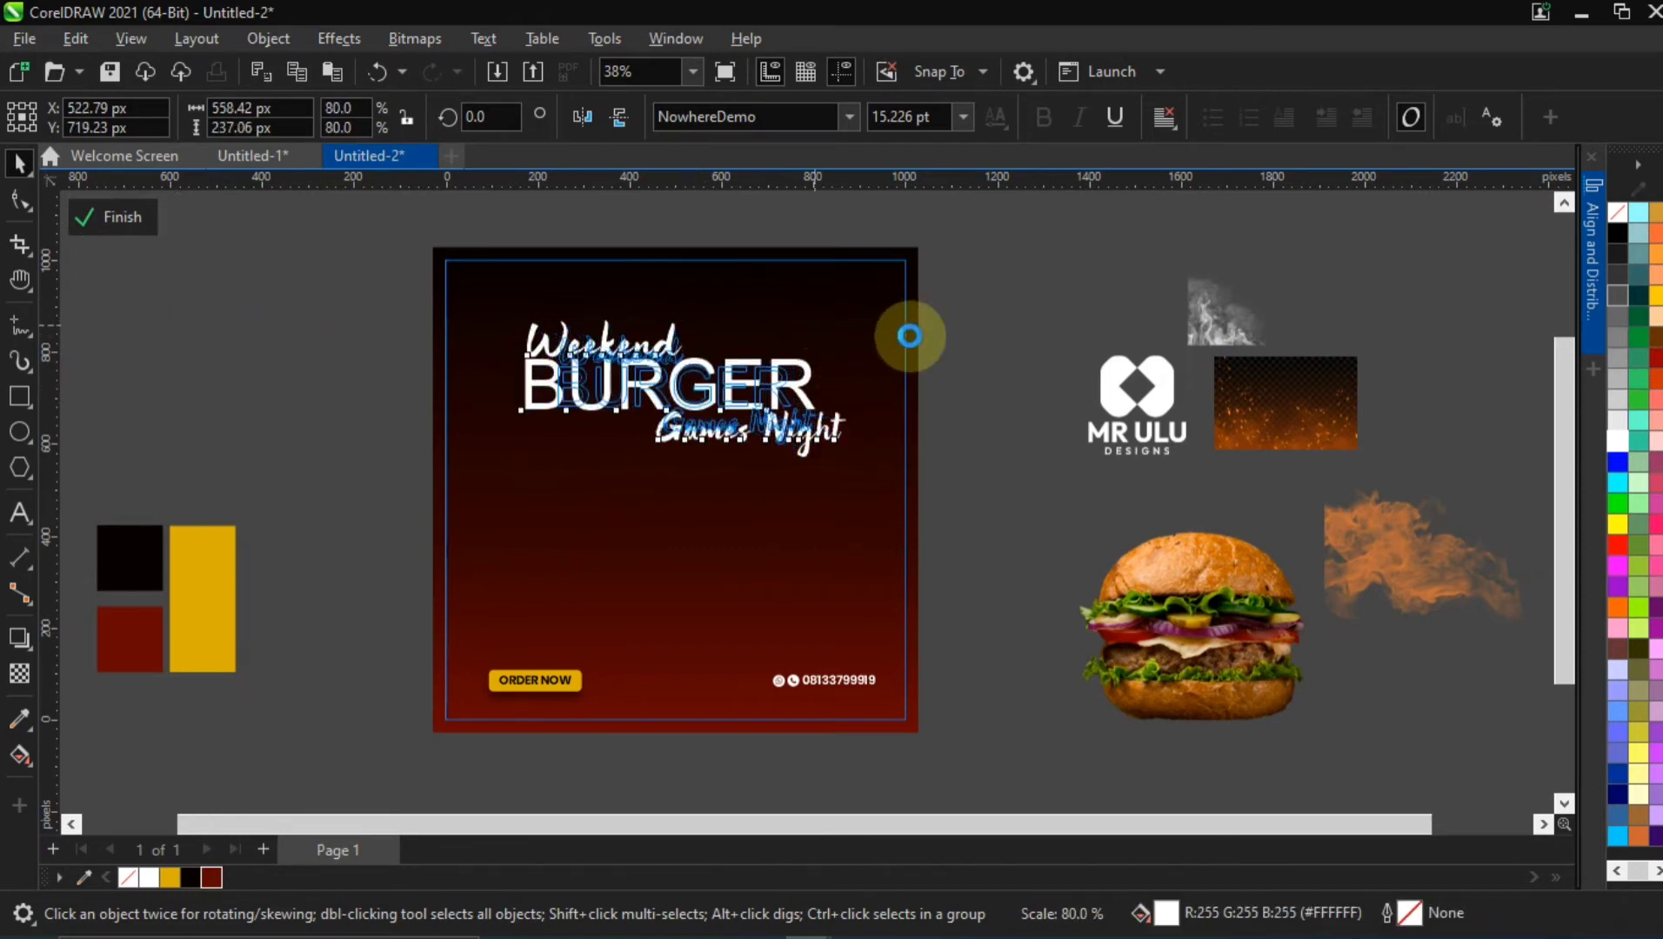
click(979, 321)
Shrink the Weekend text slightly, reduce Games Night to about 271 px wide, and shift Games Night slightly left beneath BURGER
click(616, 346)
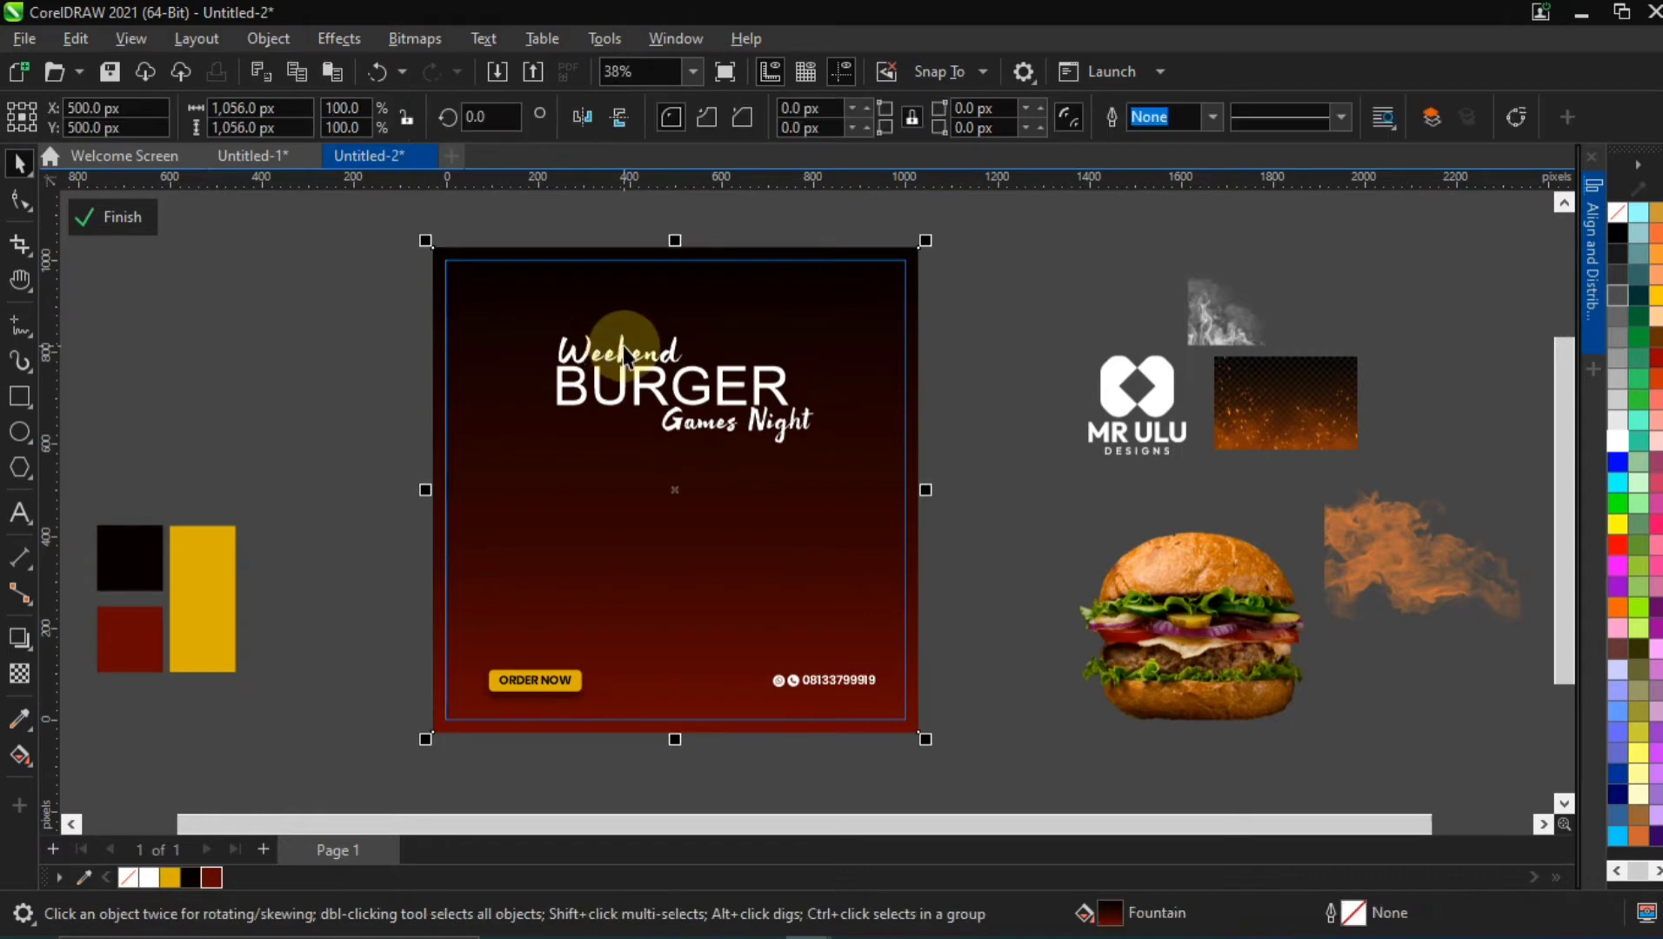
click(624, 347)
drag(693, 328, 677, 323)
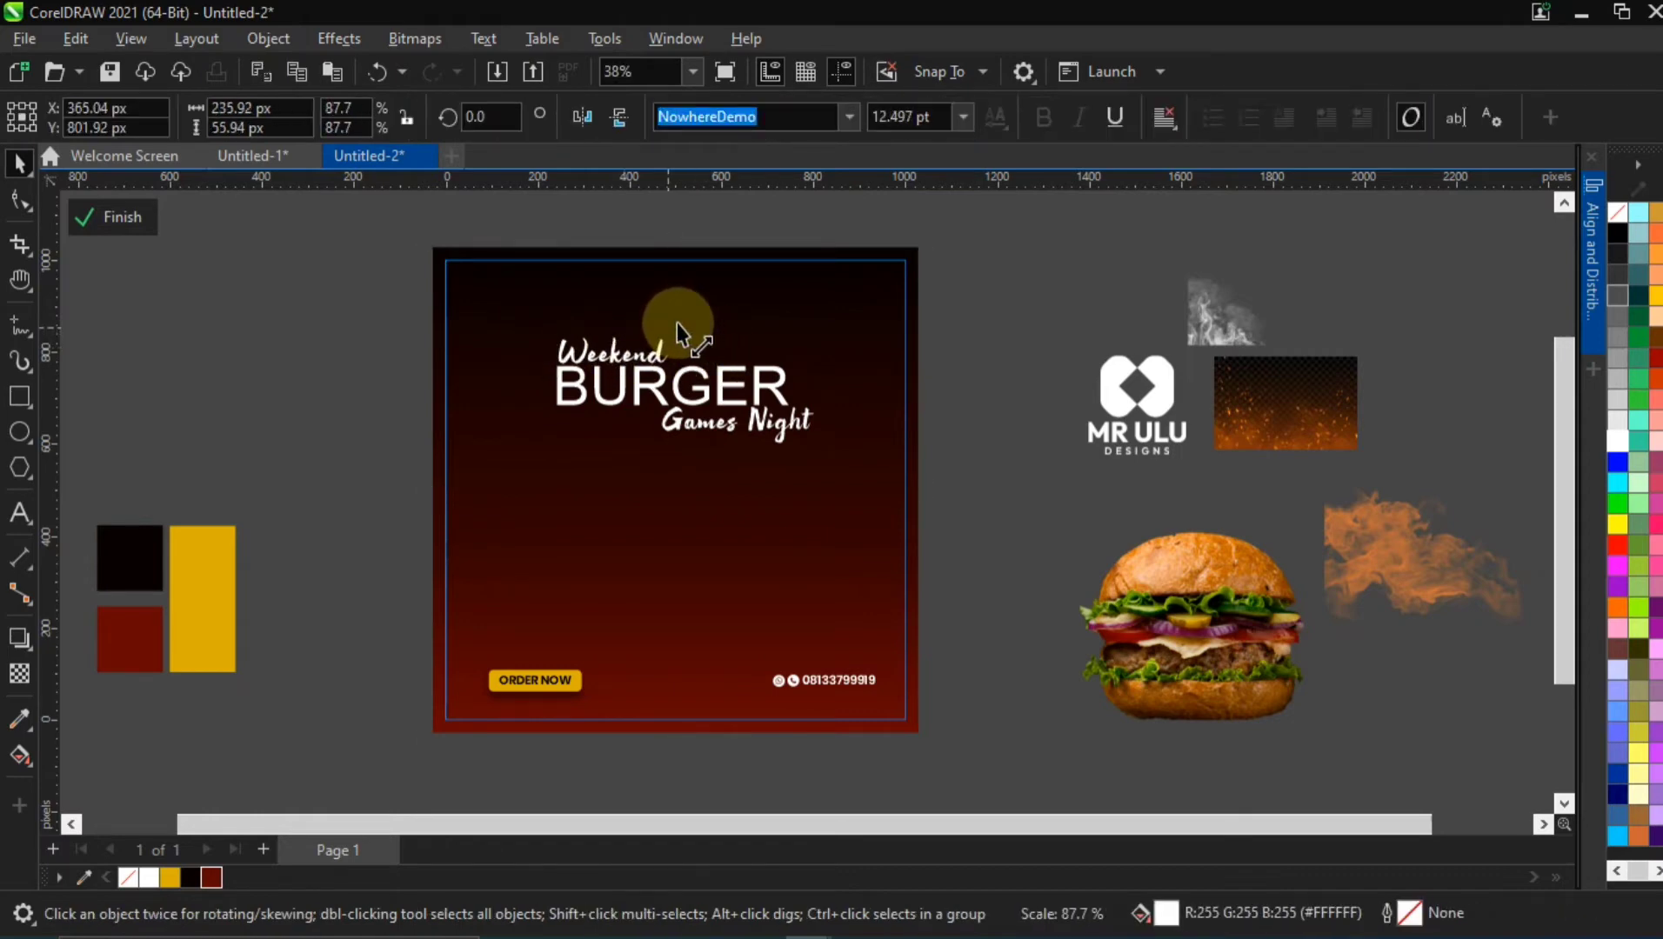
click(700, 428)
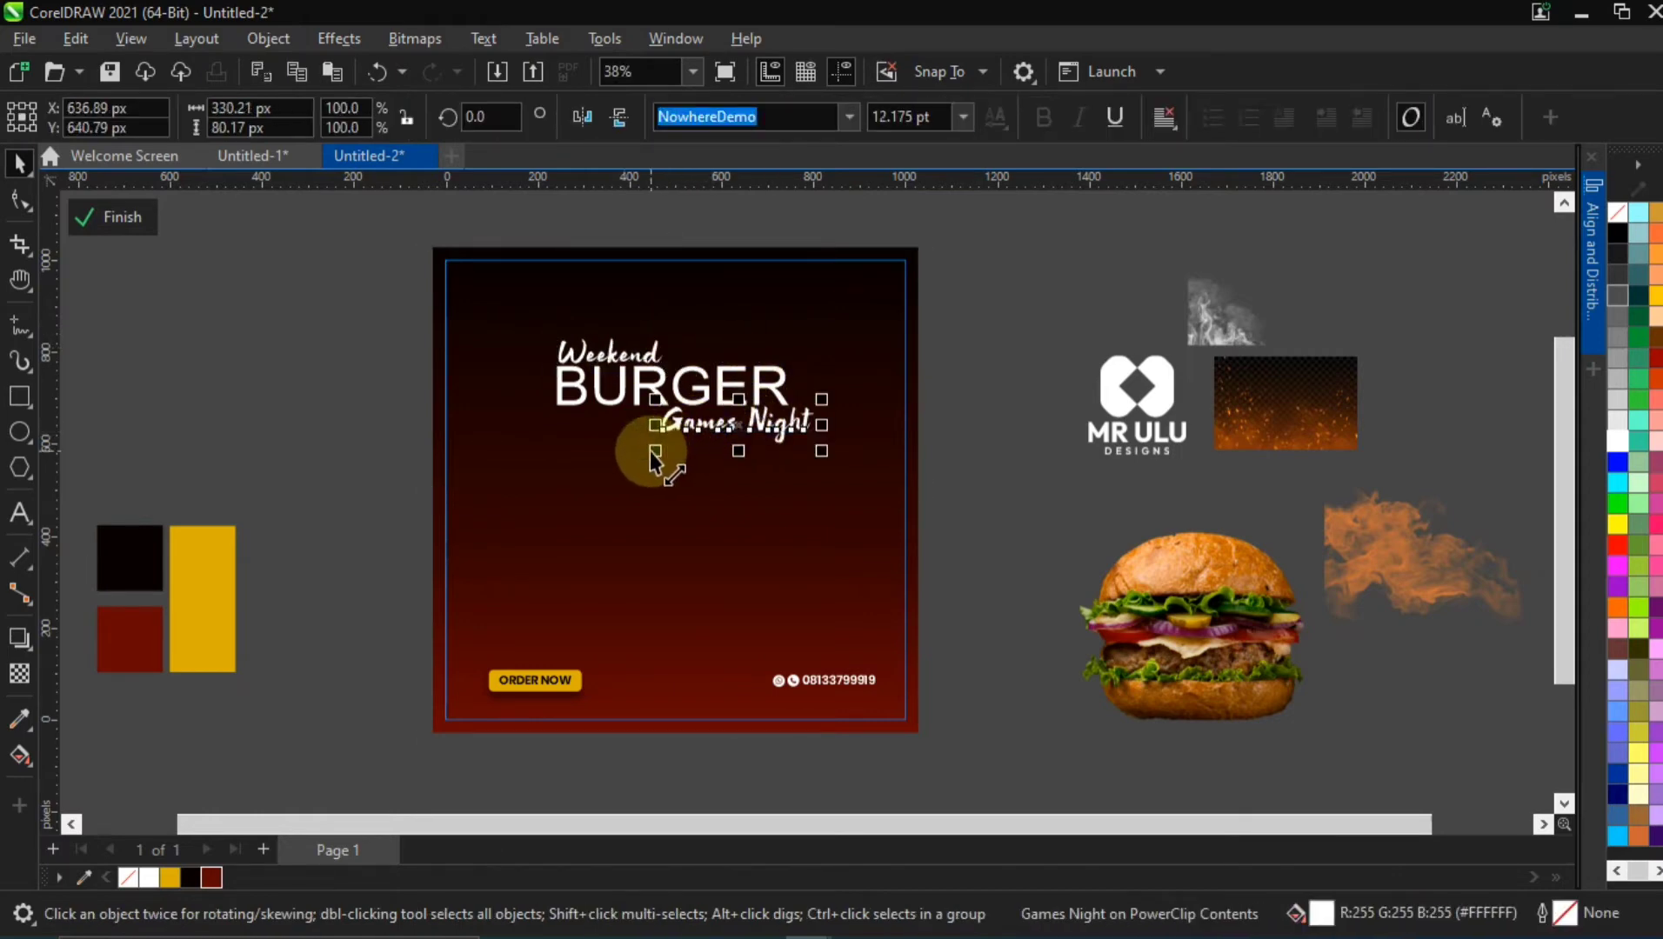
drag(650, 450, 682, 453)
drag(780, 426, 763, 428)
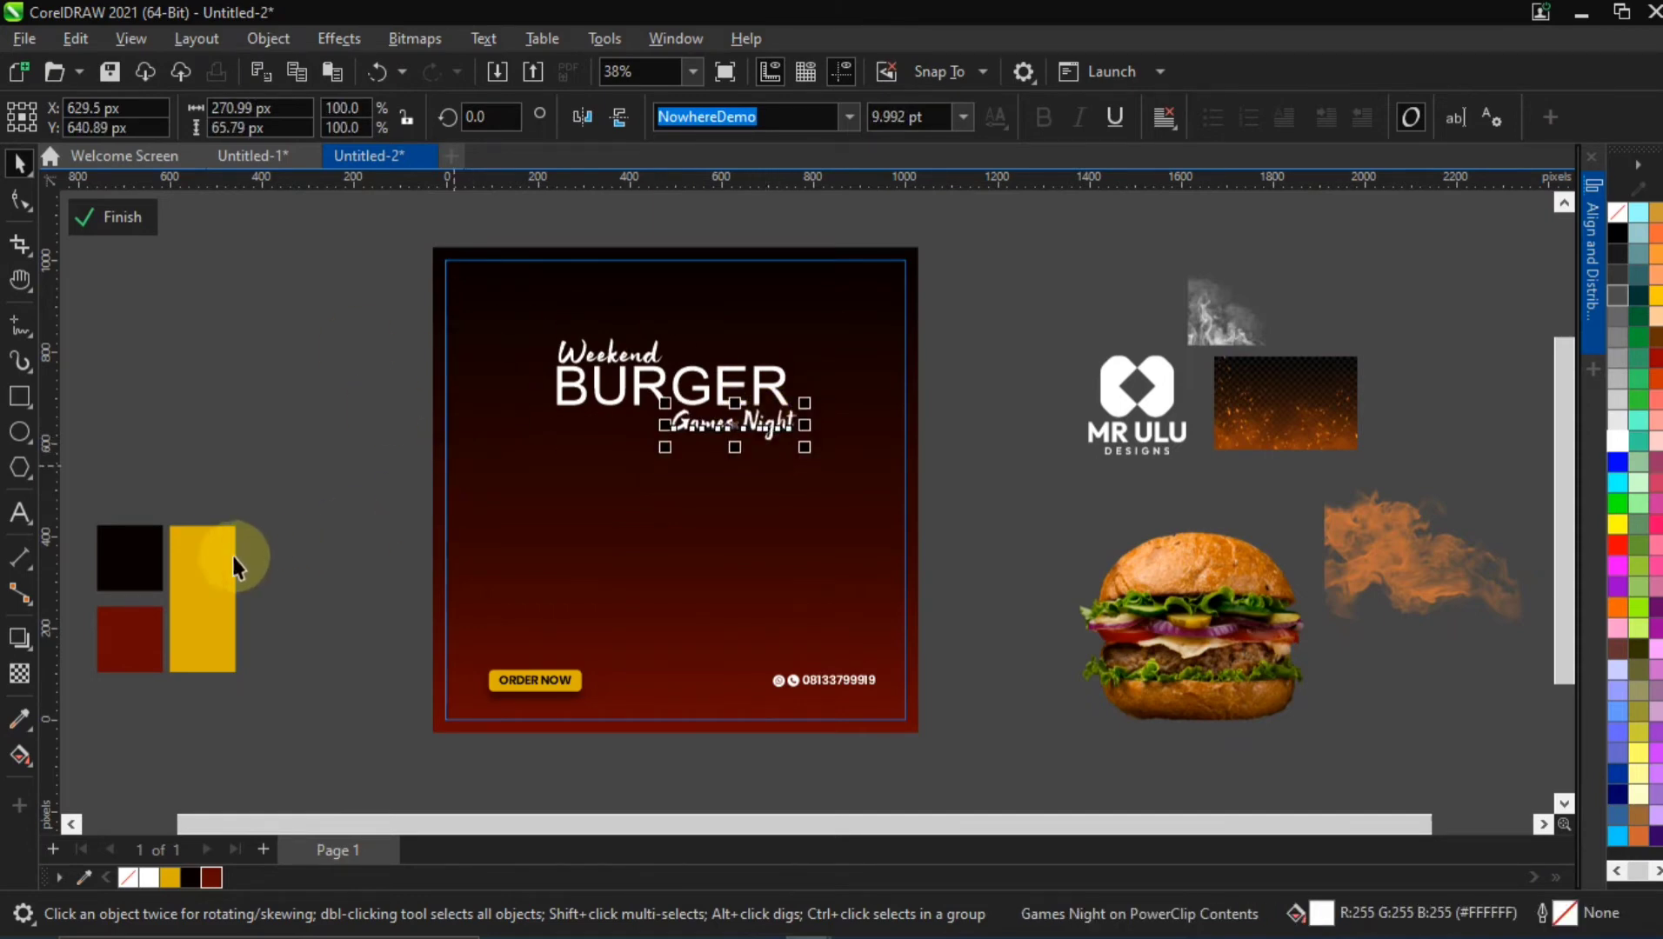
Move the colour swatch group higher beside the flyer and fill the BURGER text with the document palette's yellow #DCB000
drag(197, 581, 249, 378)
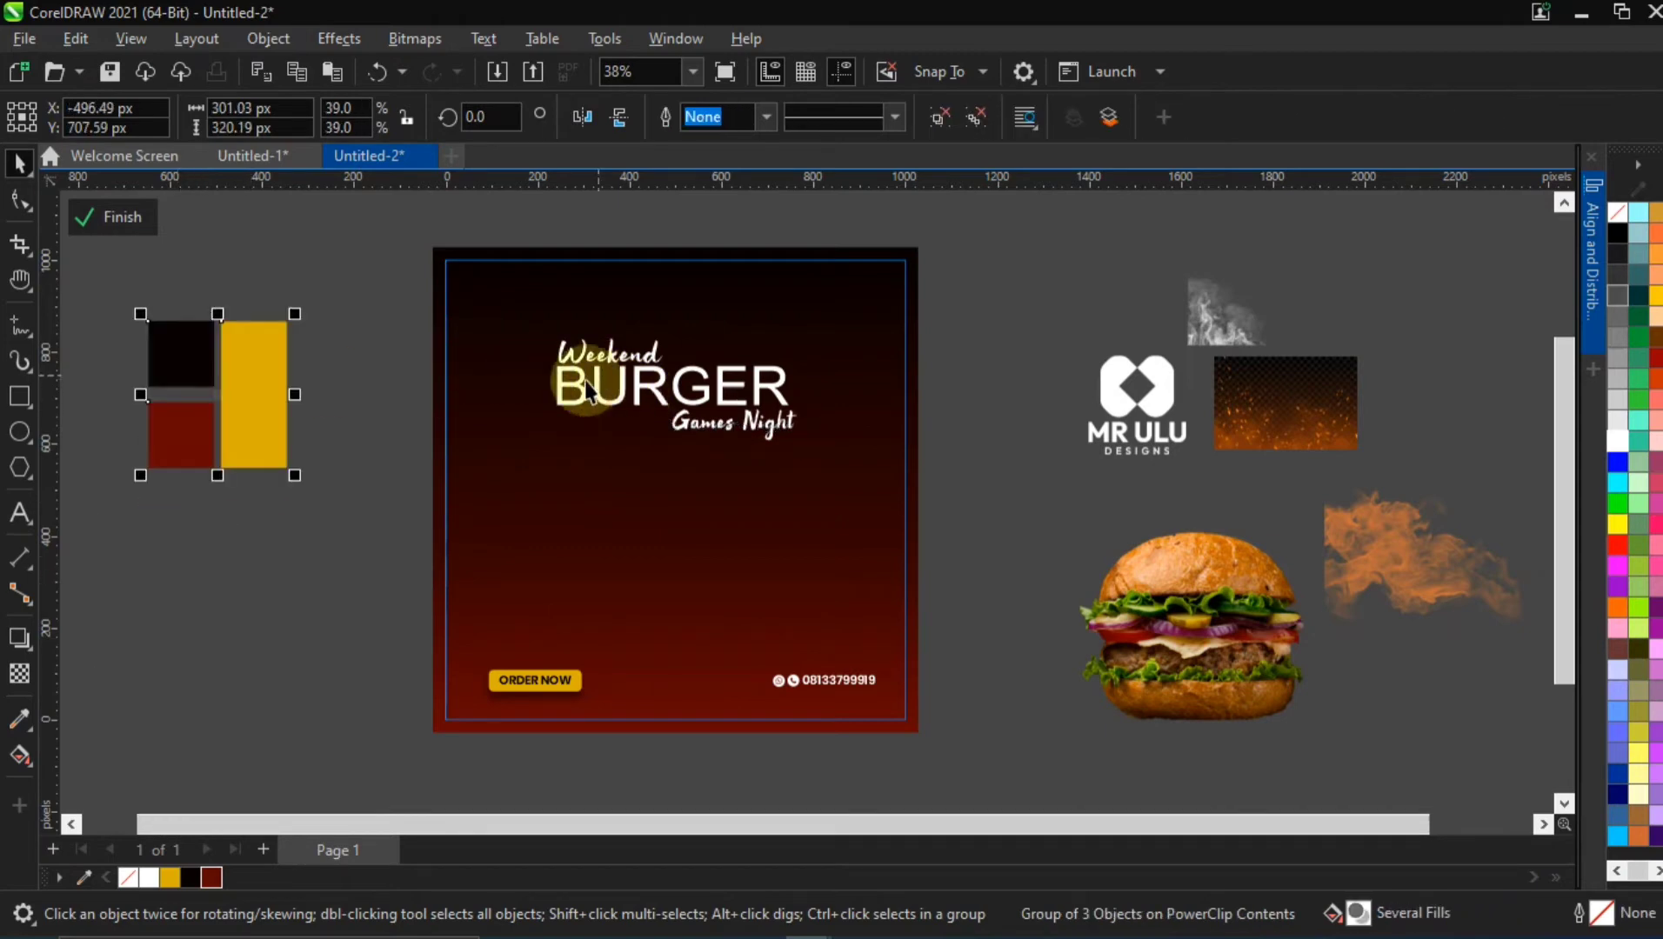
click(588, 391)
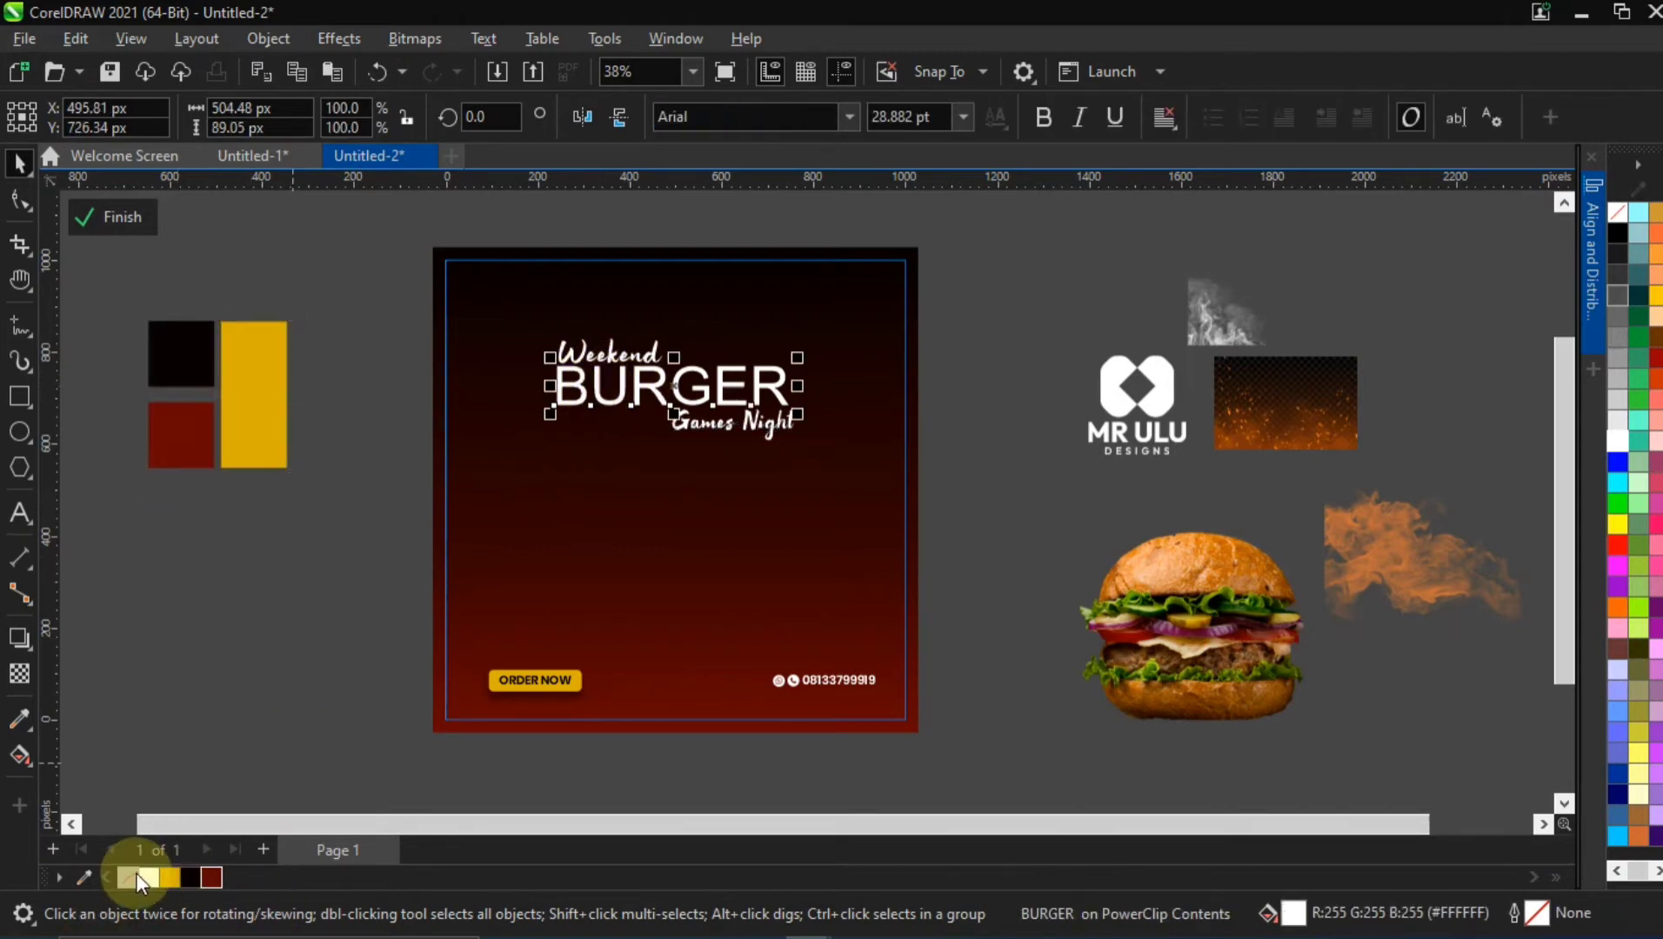
click(169, 878)
click(553, 443)
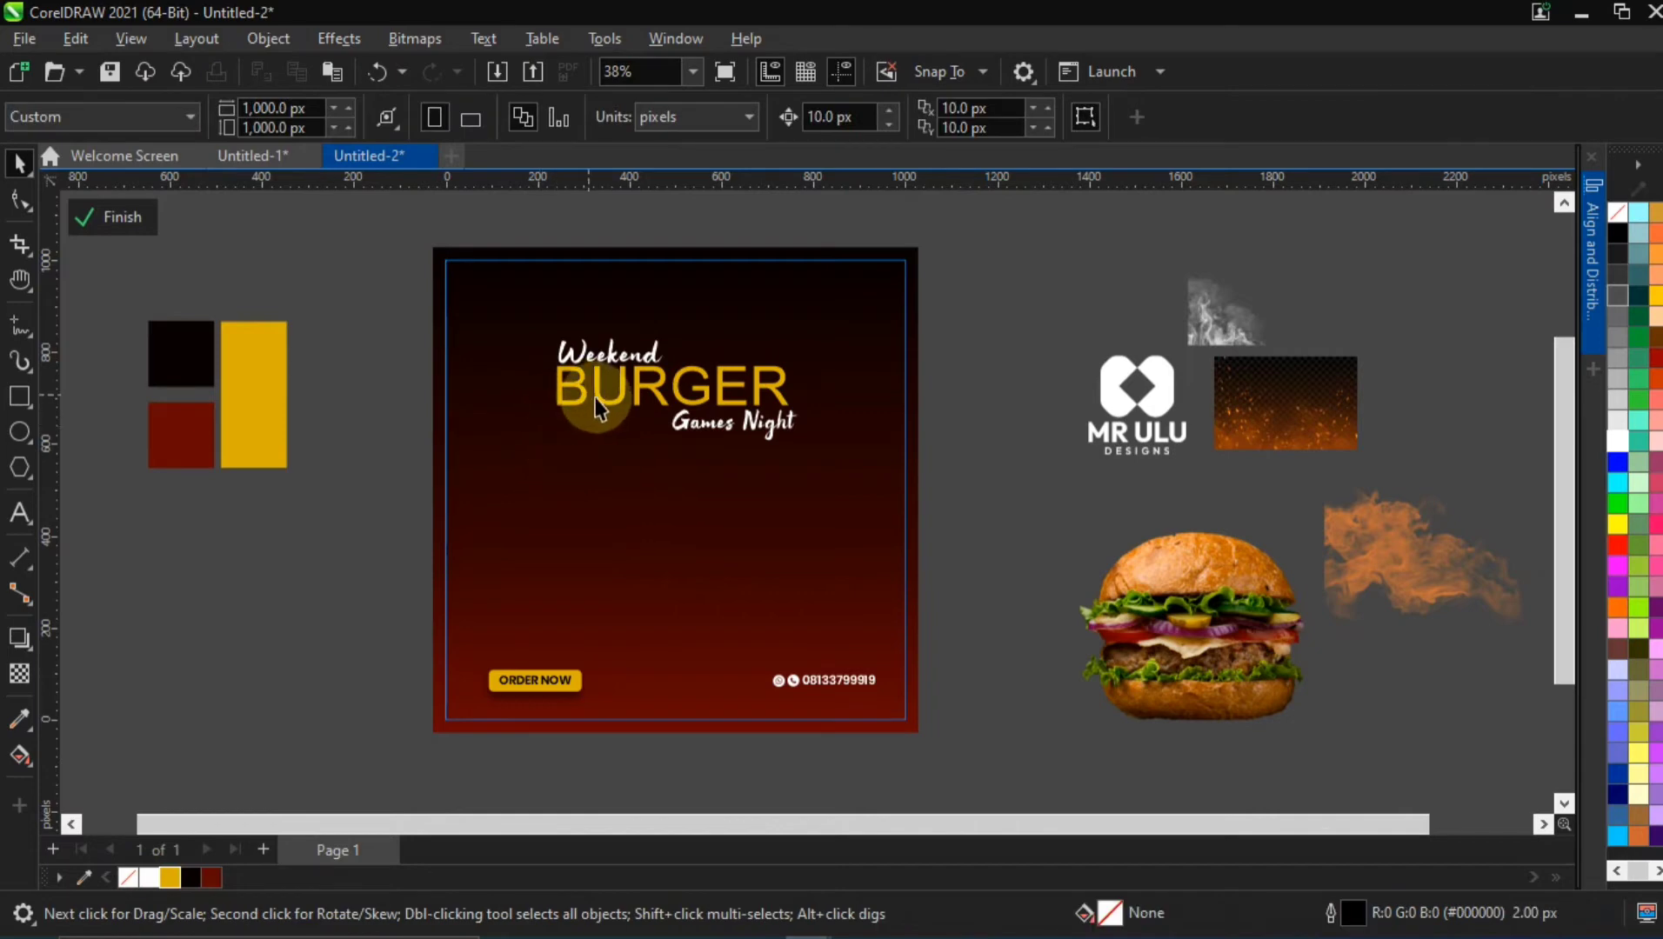
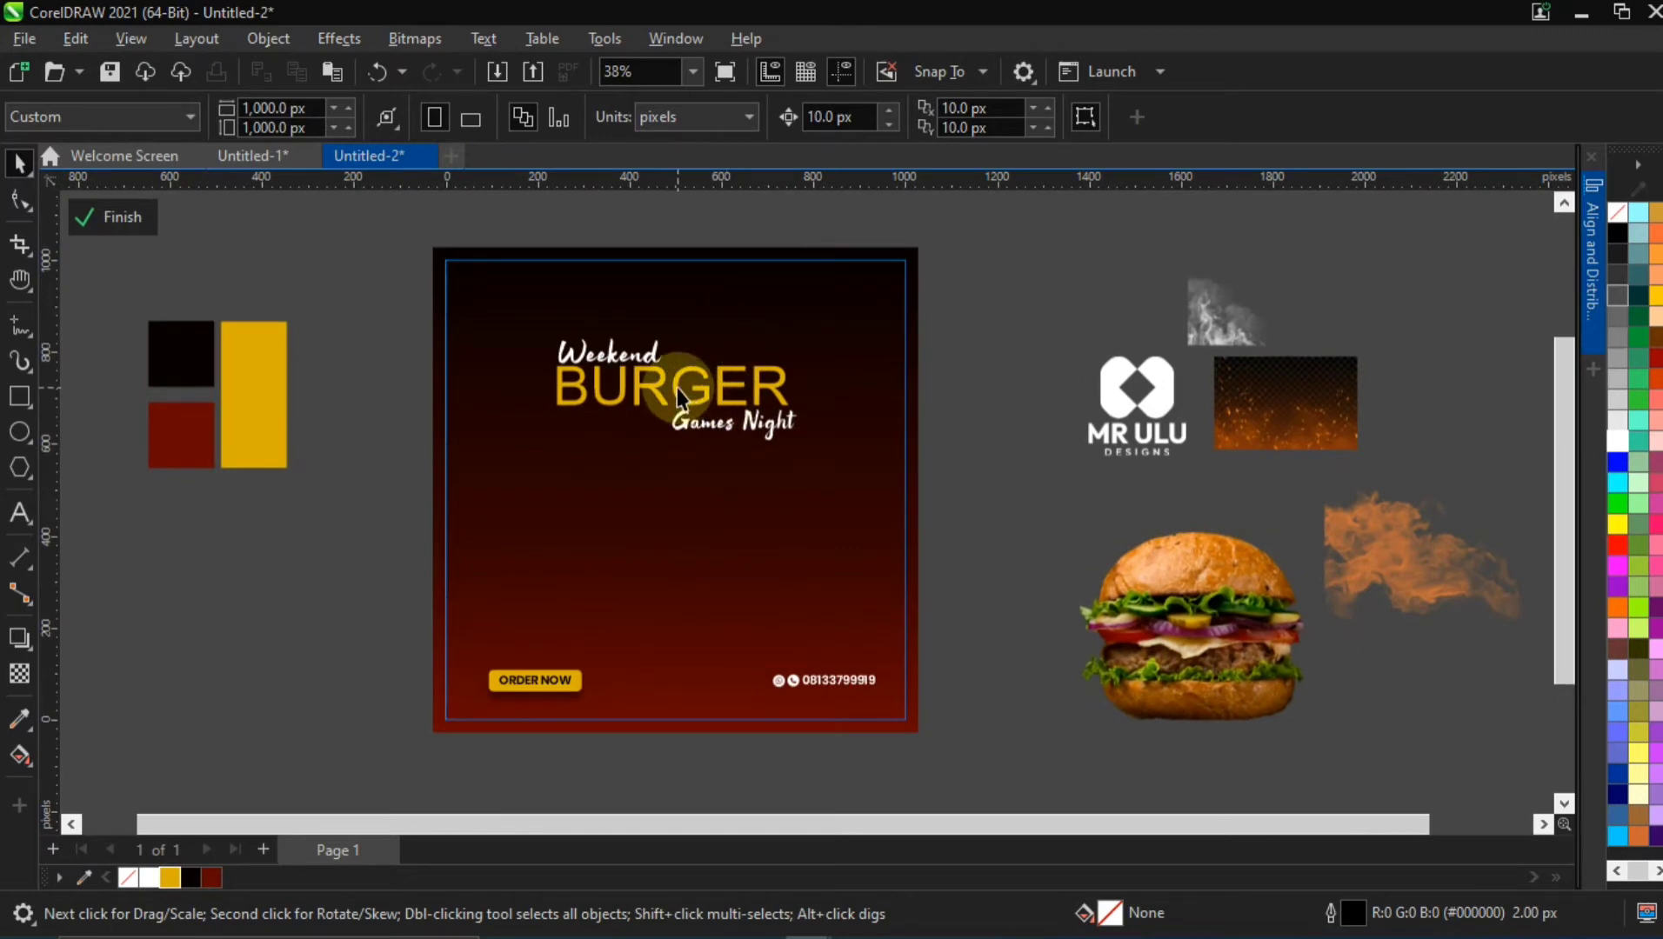
Shrink the Weekend text to about 212 px wide above BURGER
click(666, 345)
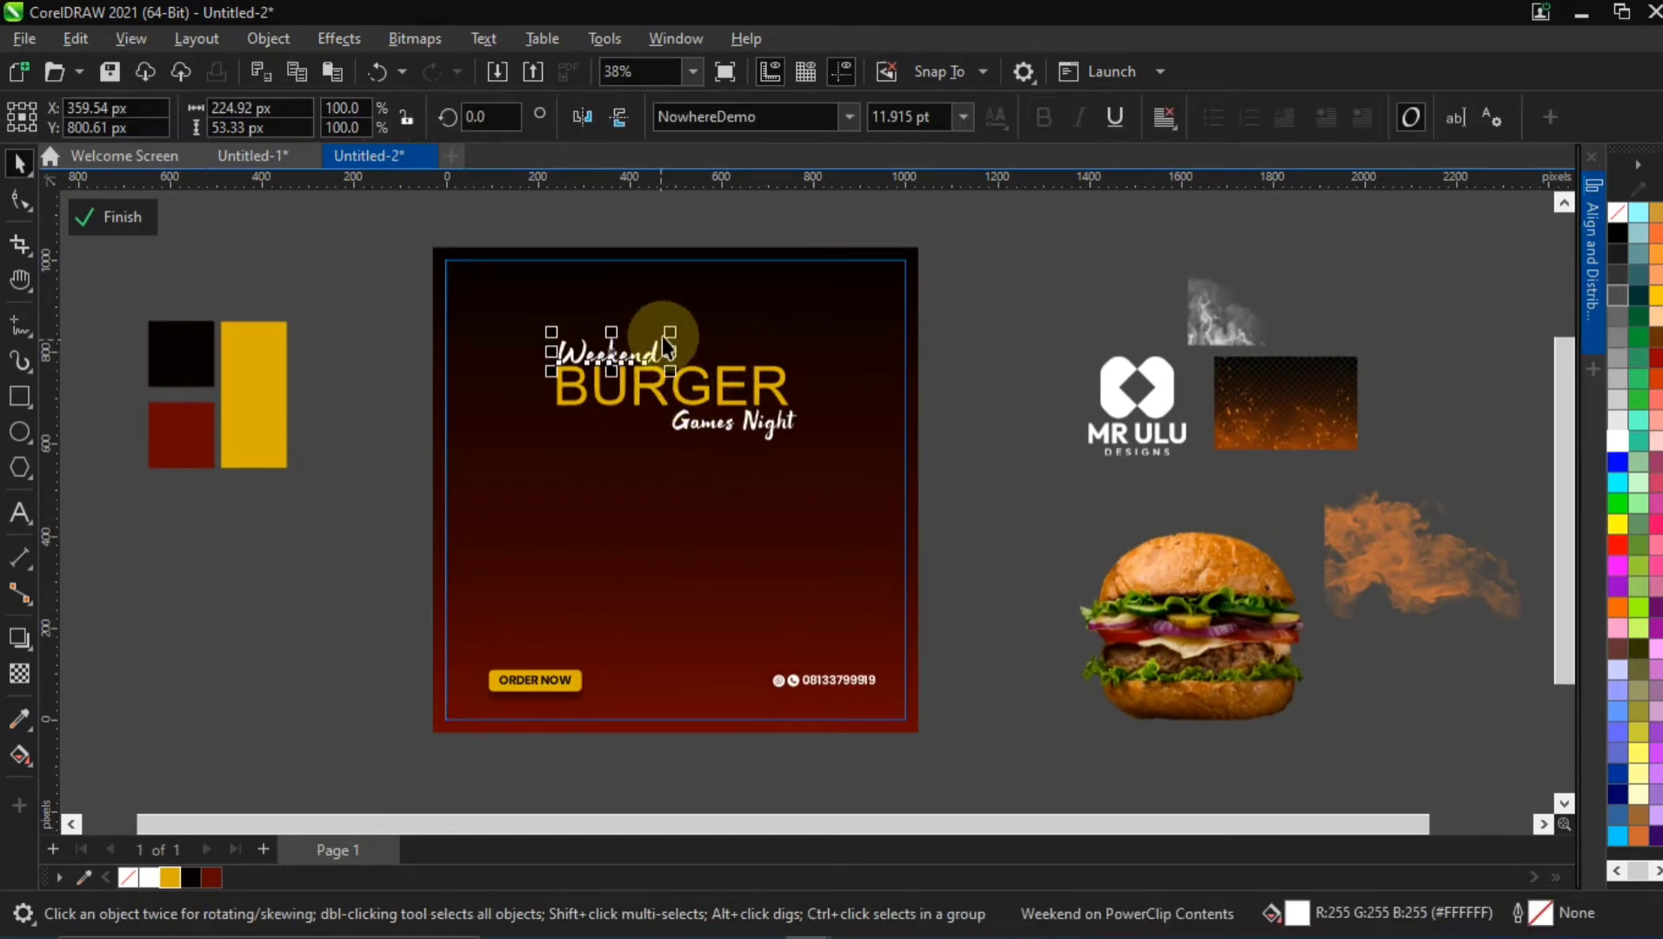
drag(668, 331, 661, 327)
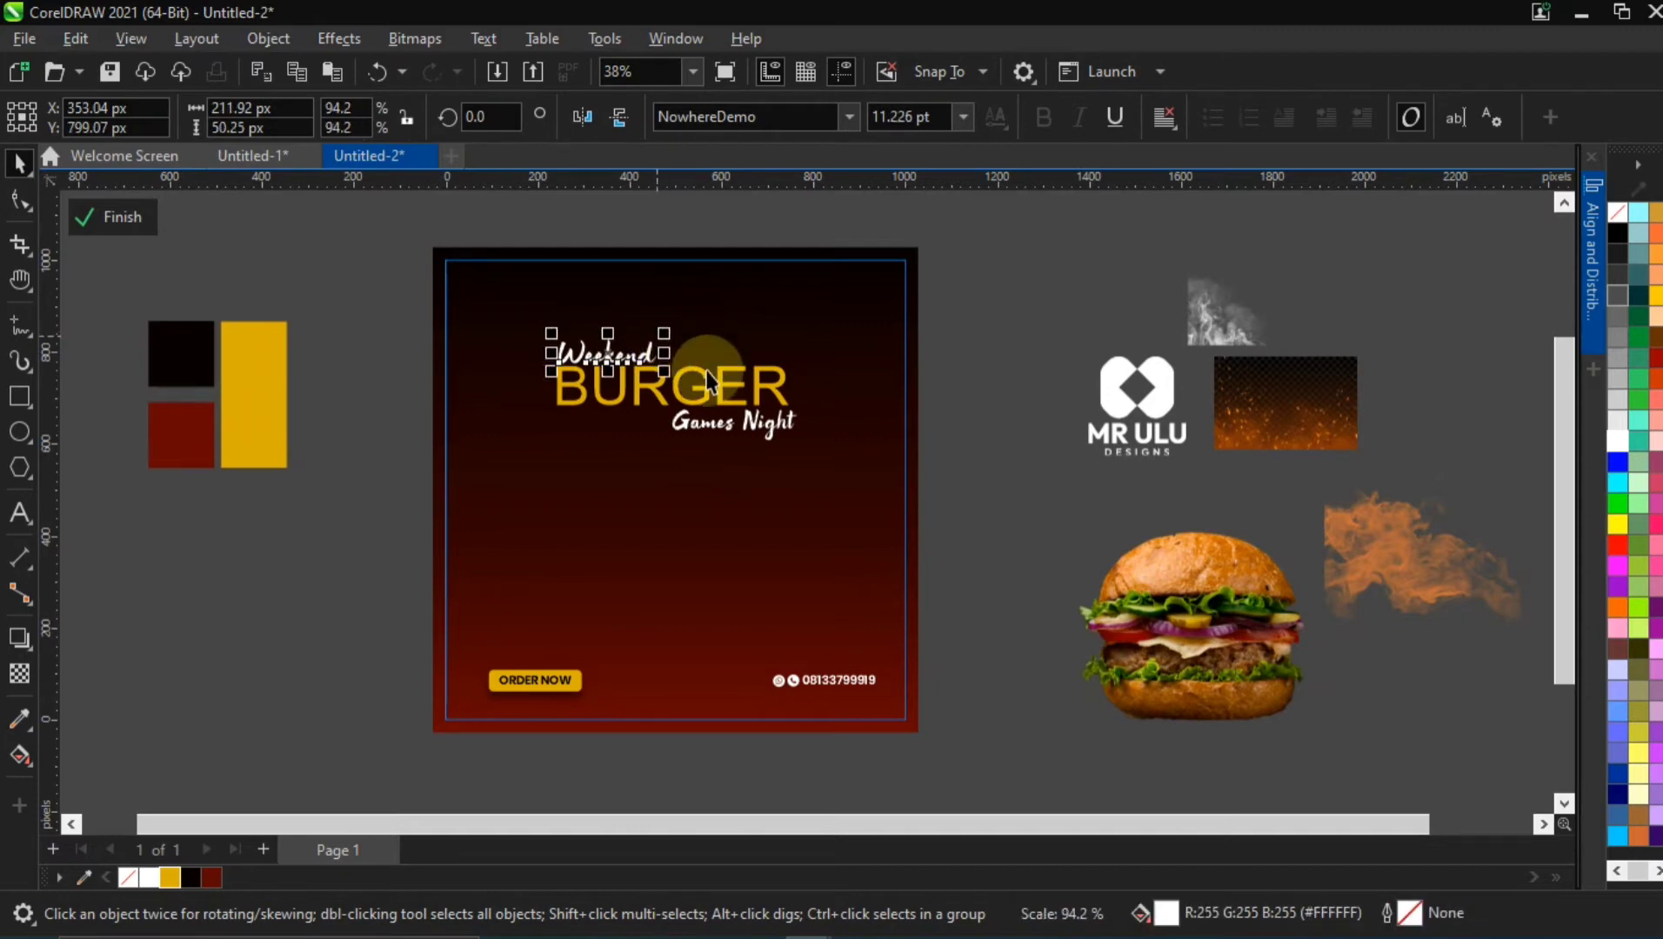
Group the Weekend, BURGER and Games Night texts, scale the group to about 499 px wide and move it higher on the flyer
drag(390, 293, 857, 492)
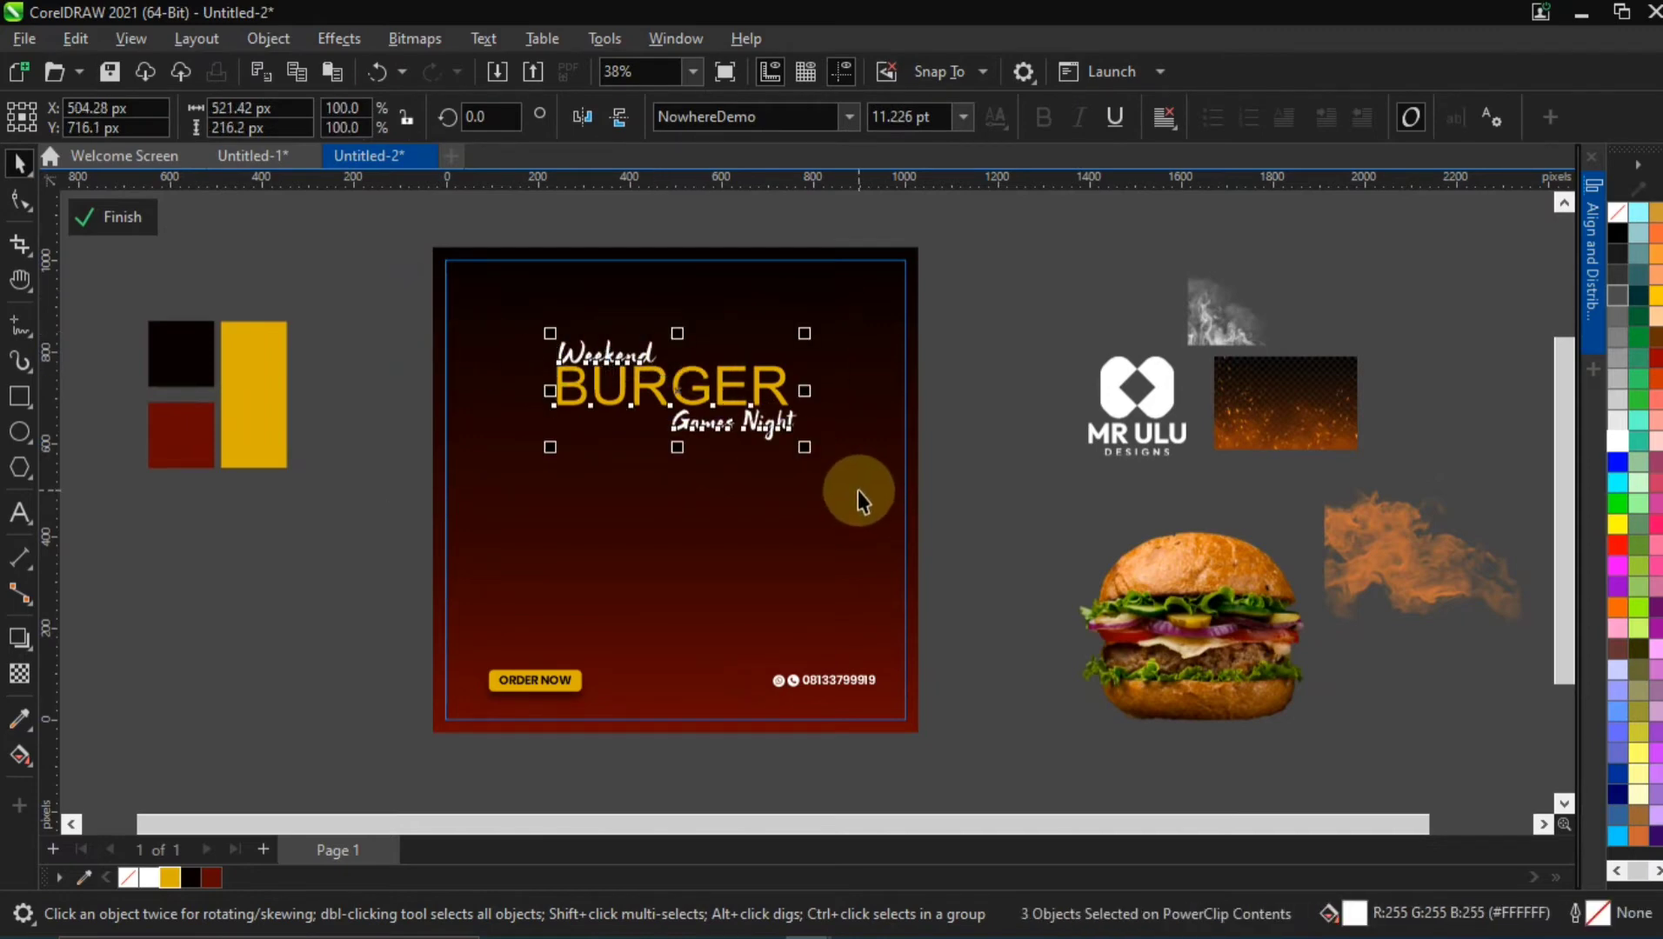
key(ctrl+g)
drag(763, 386, 799, 311)
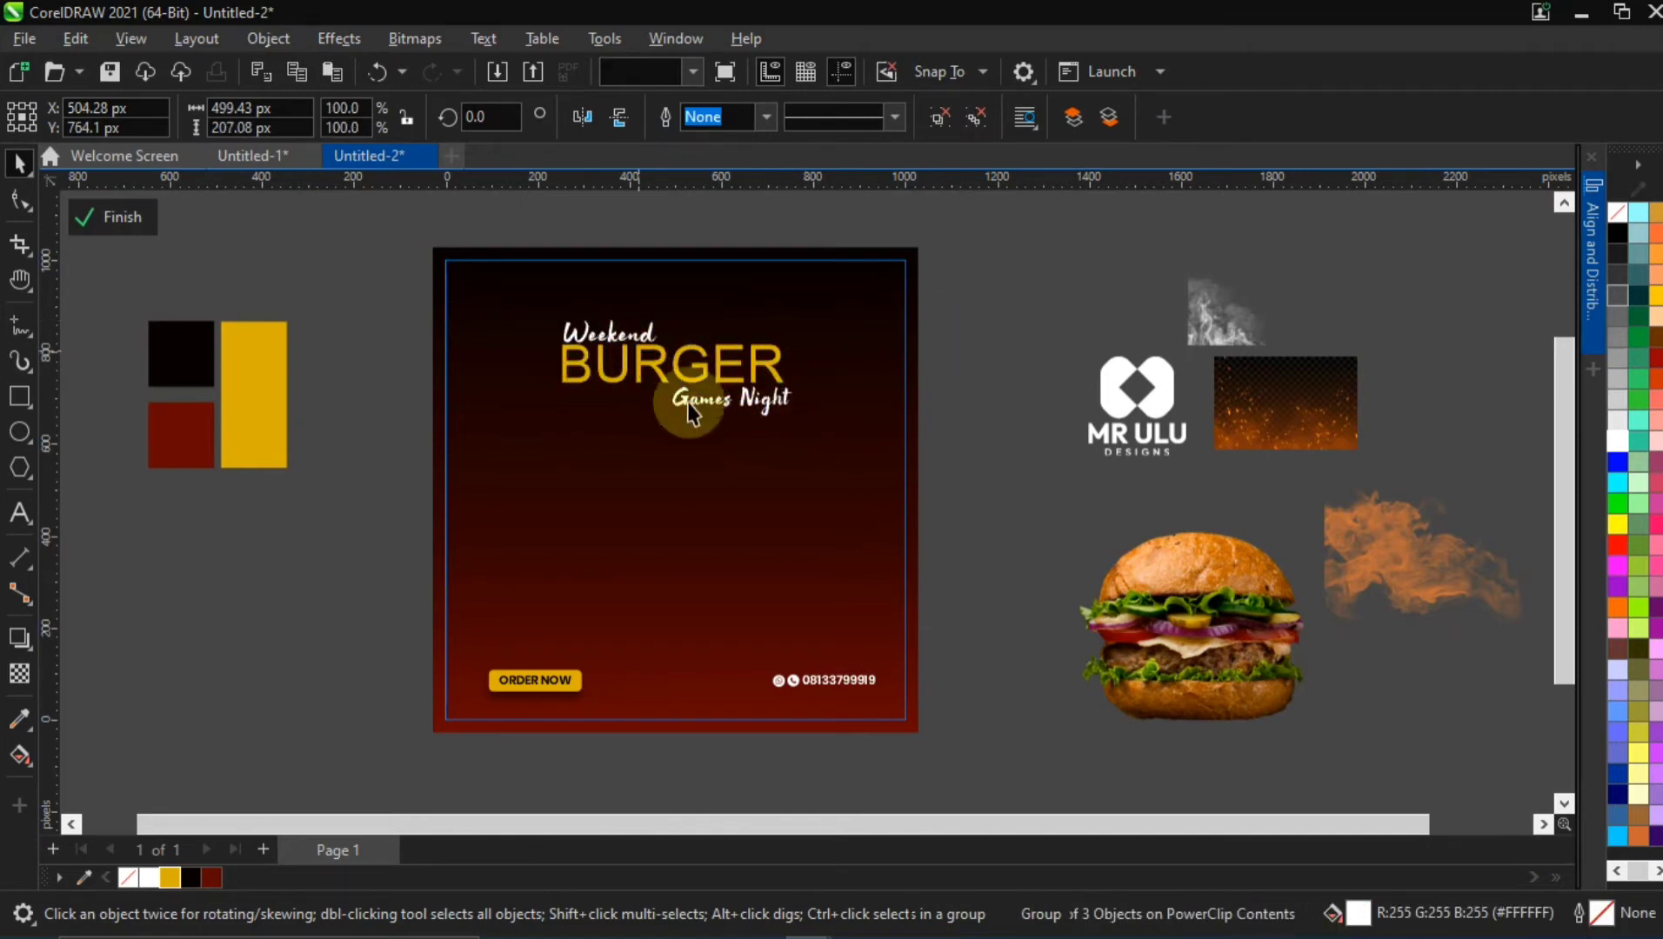
click(1084, 475)
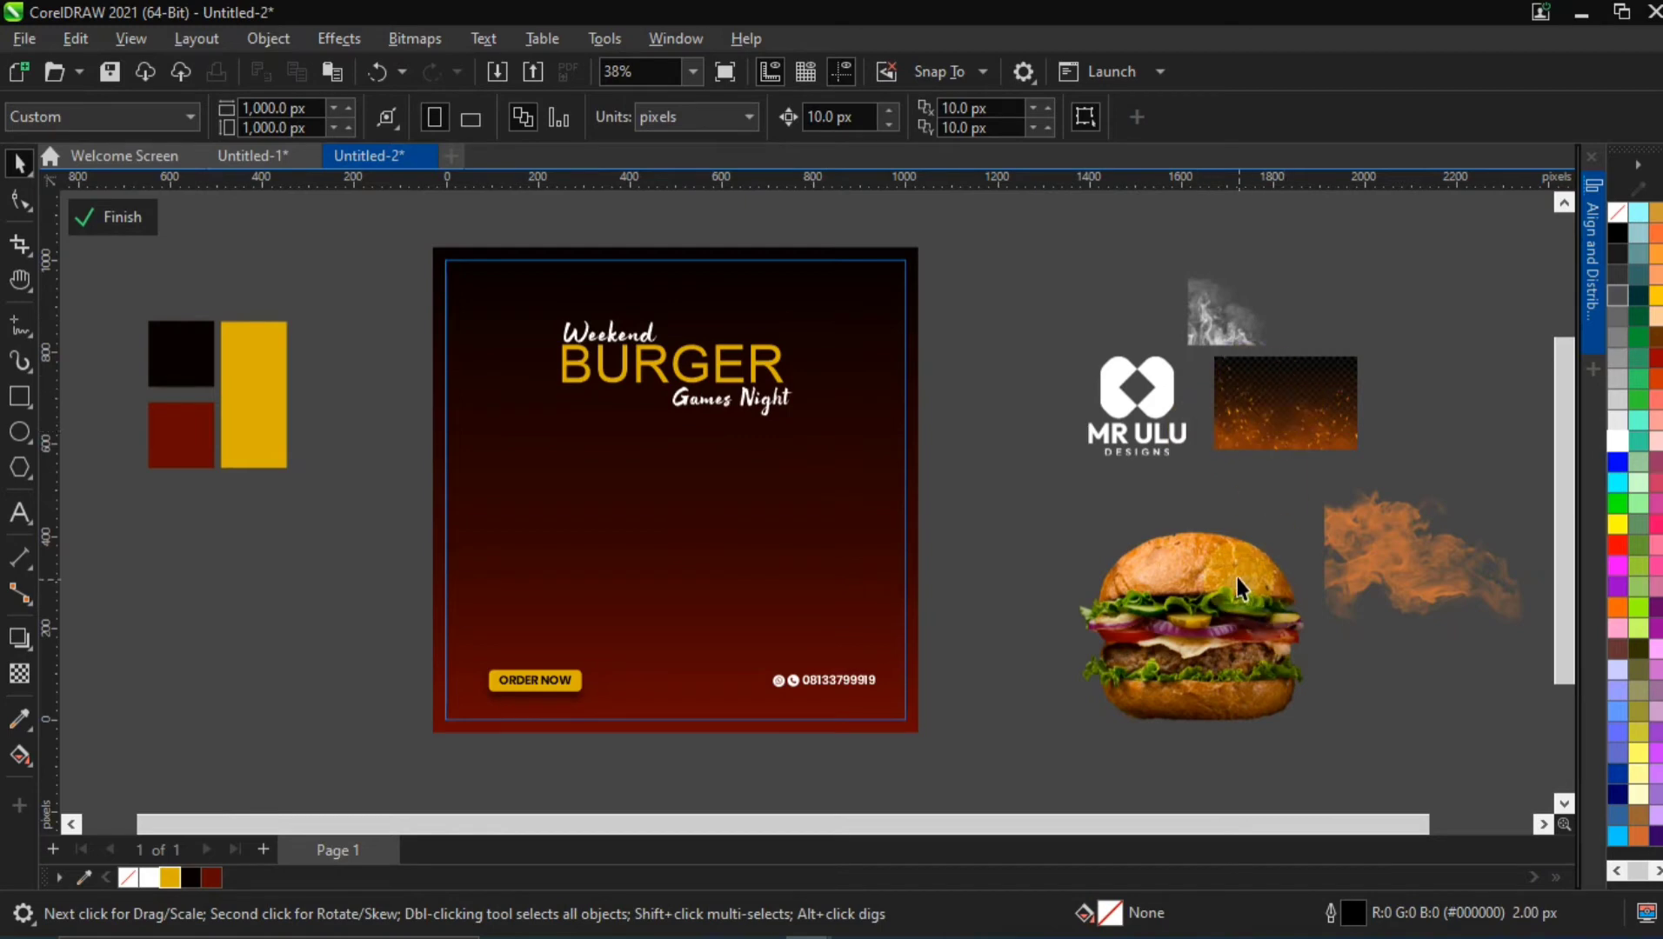
Move the burger image onto the flyer, centred beneath the title, and enlarge it to about 559 px wide
click(1243, 639)
drag(799, 659, 704, 527)
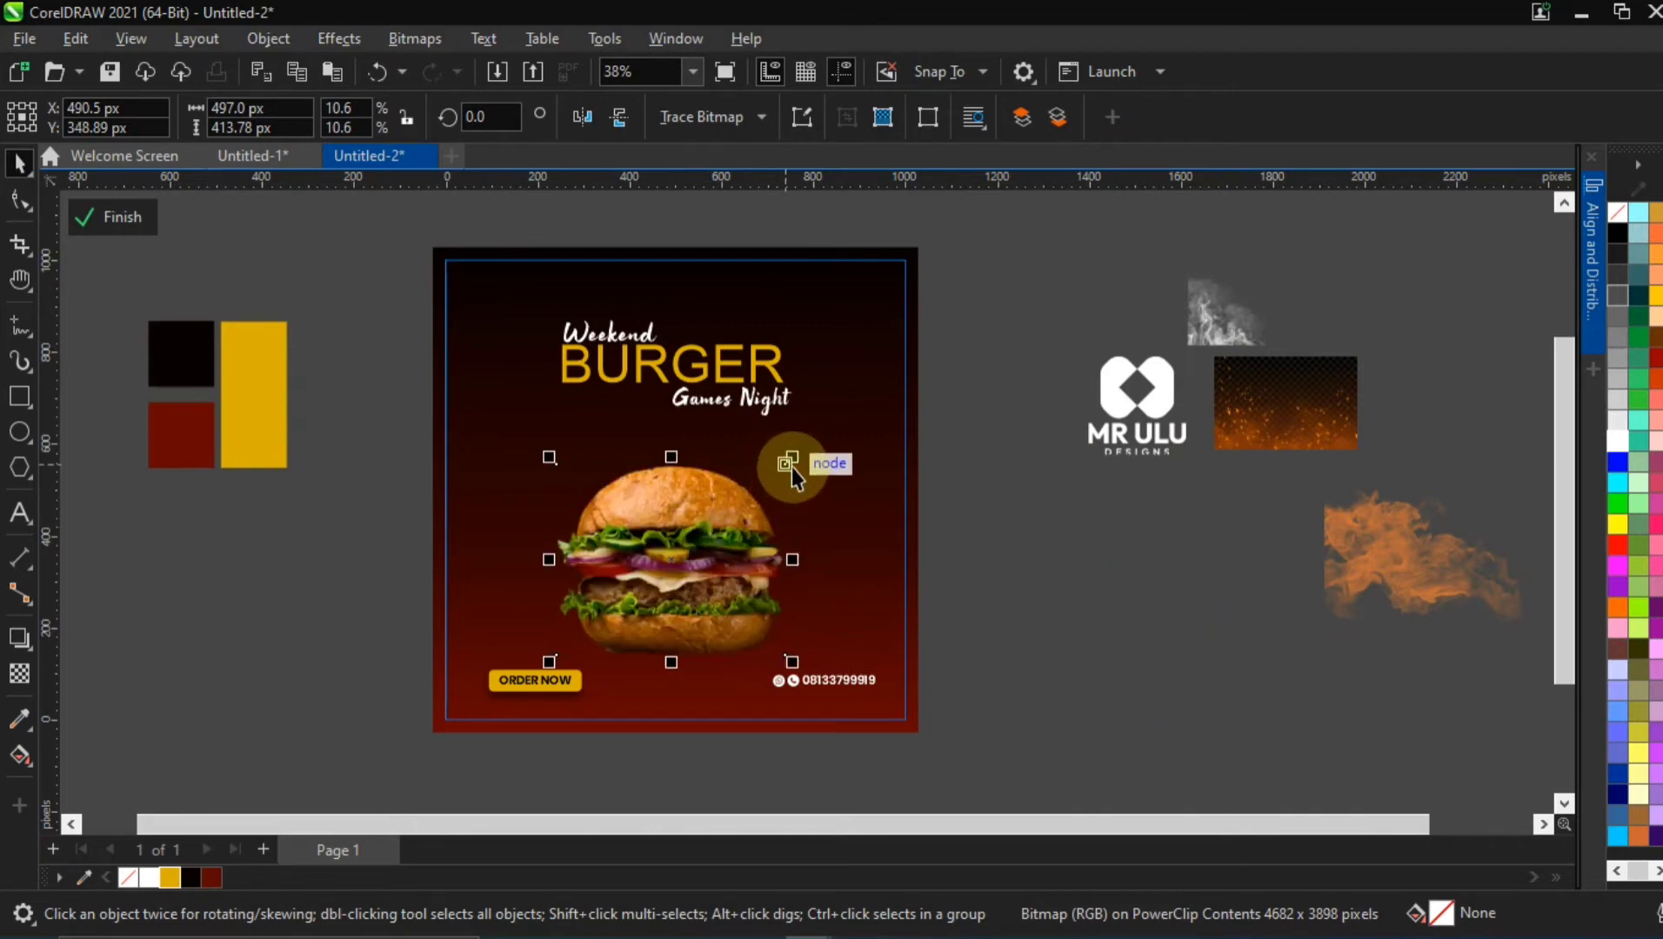
mouse_move(791, 468)
mouse_down()
mouse_move(807, 443)
mouse_move(804, 458)
mouse_up()
drag(715, 520, 714, 494)
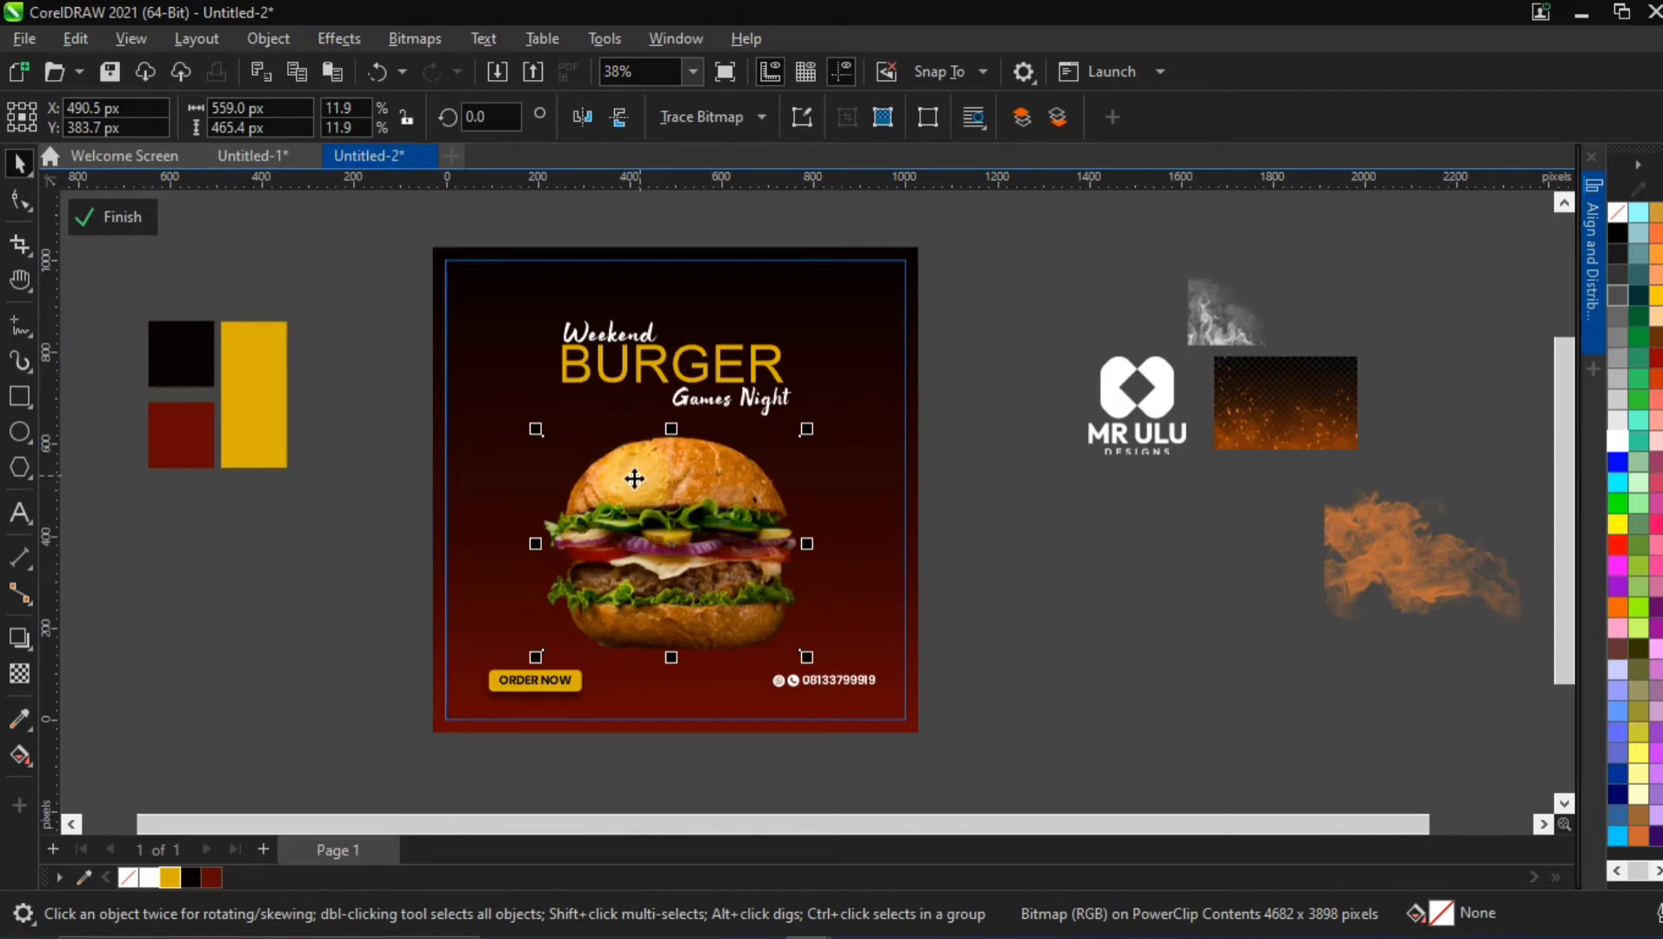
Try a temperature of 5706 and a tint of 0 on the burger image in the Image Adjustment Lab
click(141, 542)
click(704, 474)
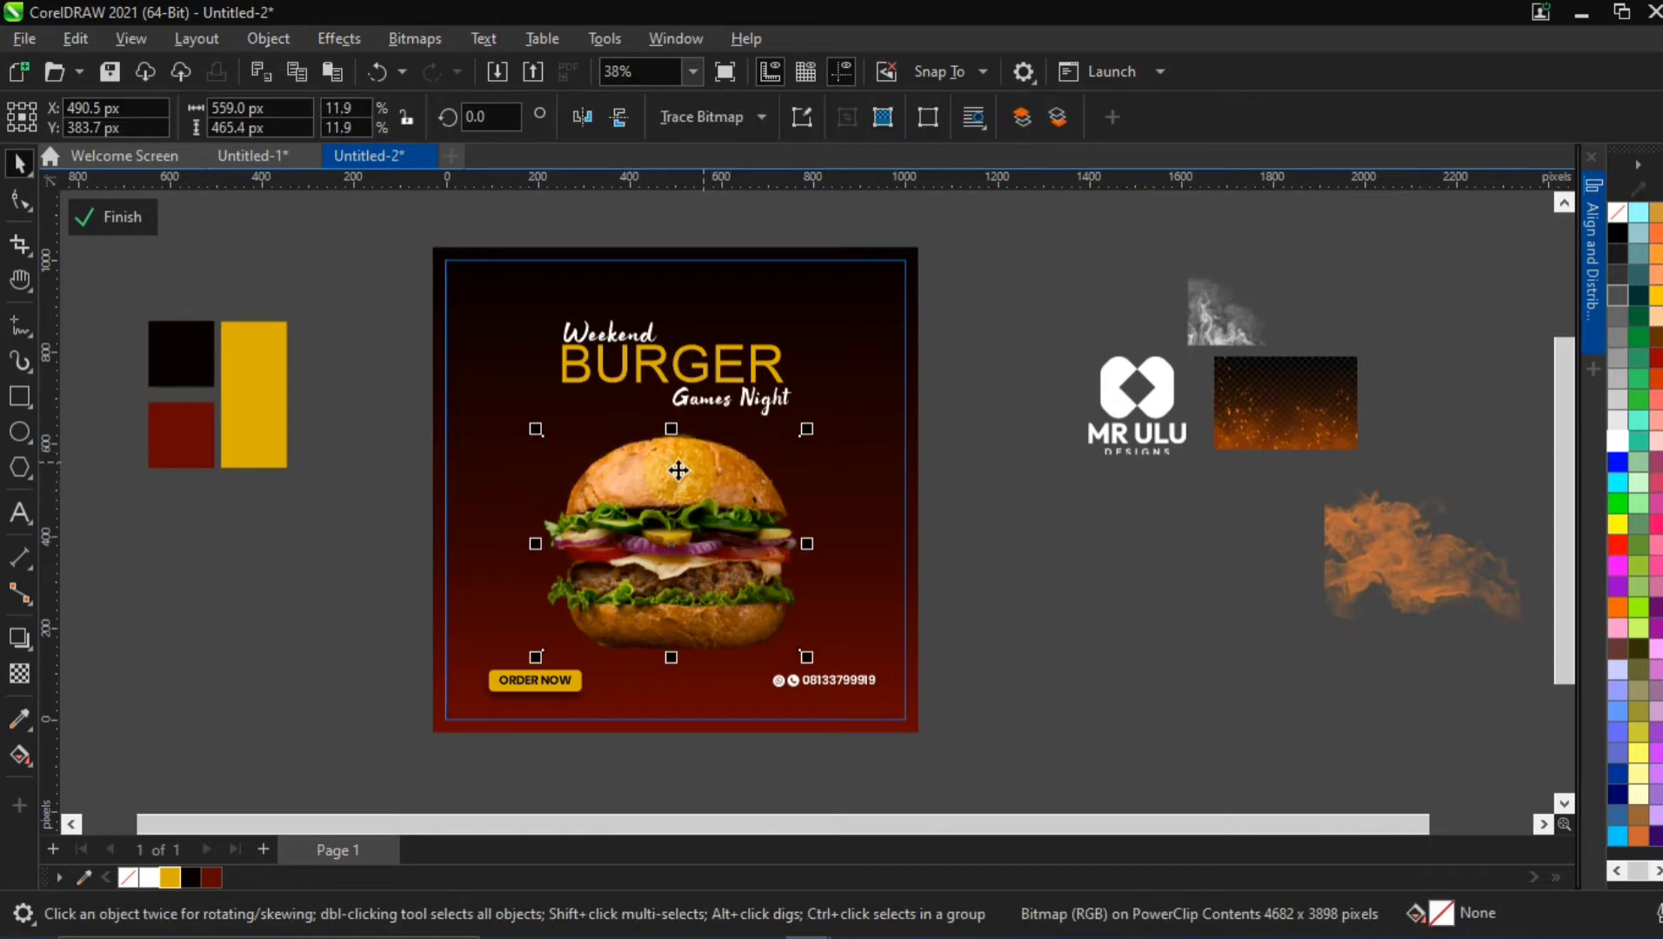
click(340, 42)
mouse_move(371, 134)
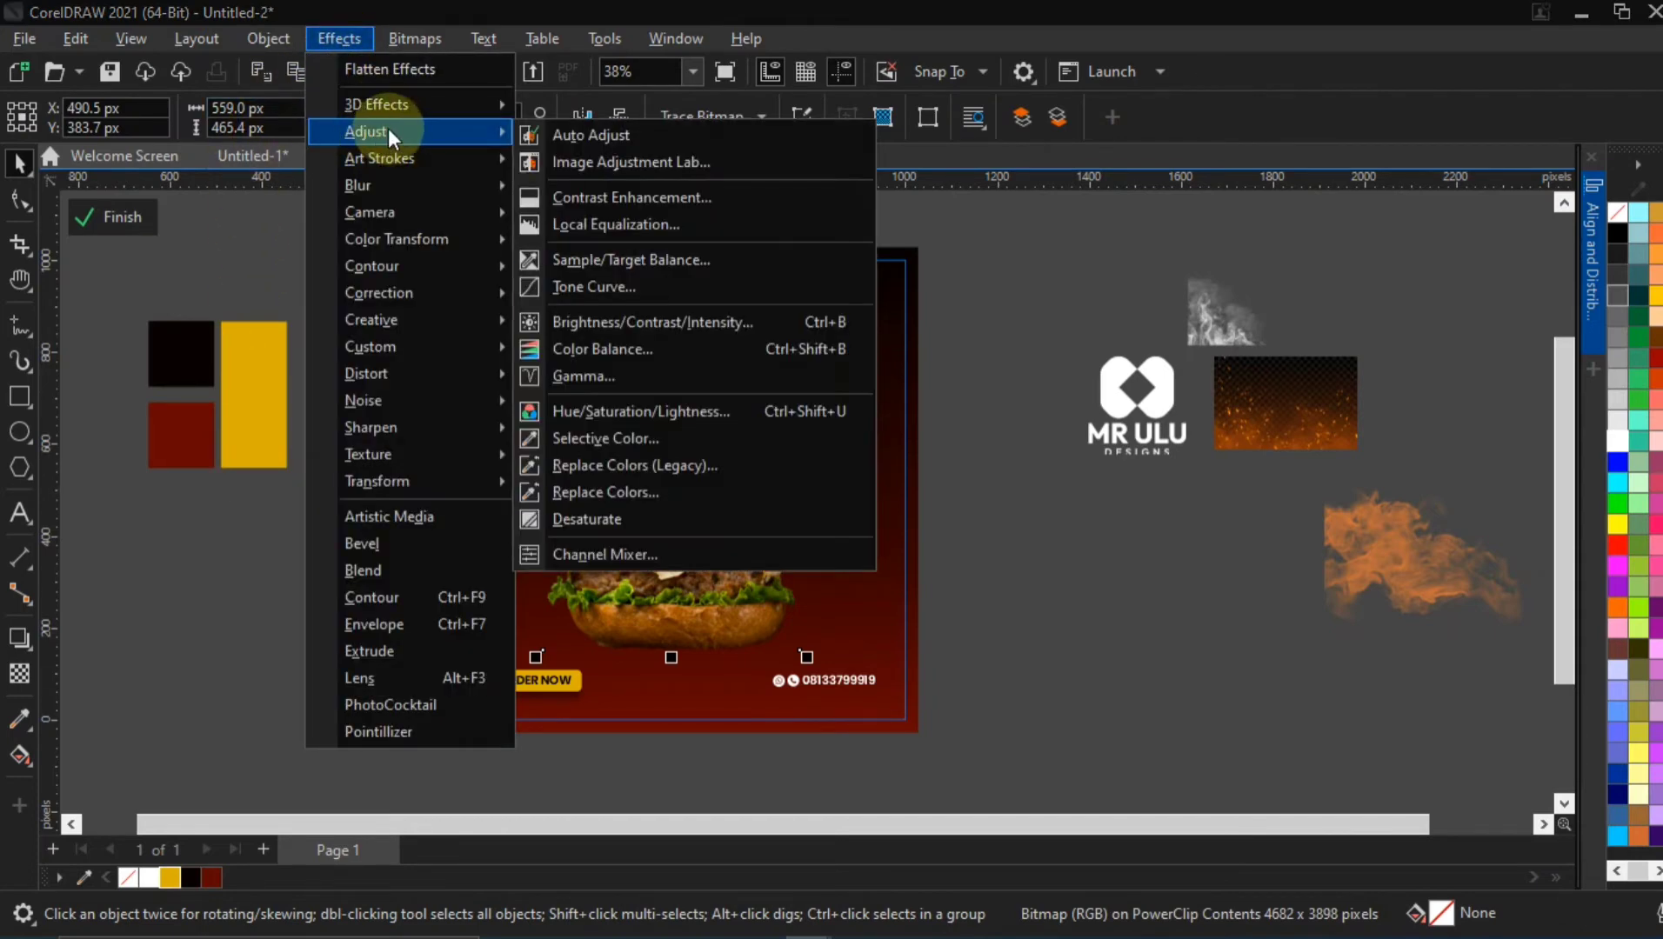
click(589, 165)
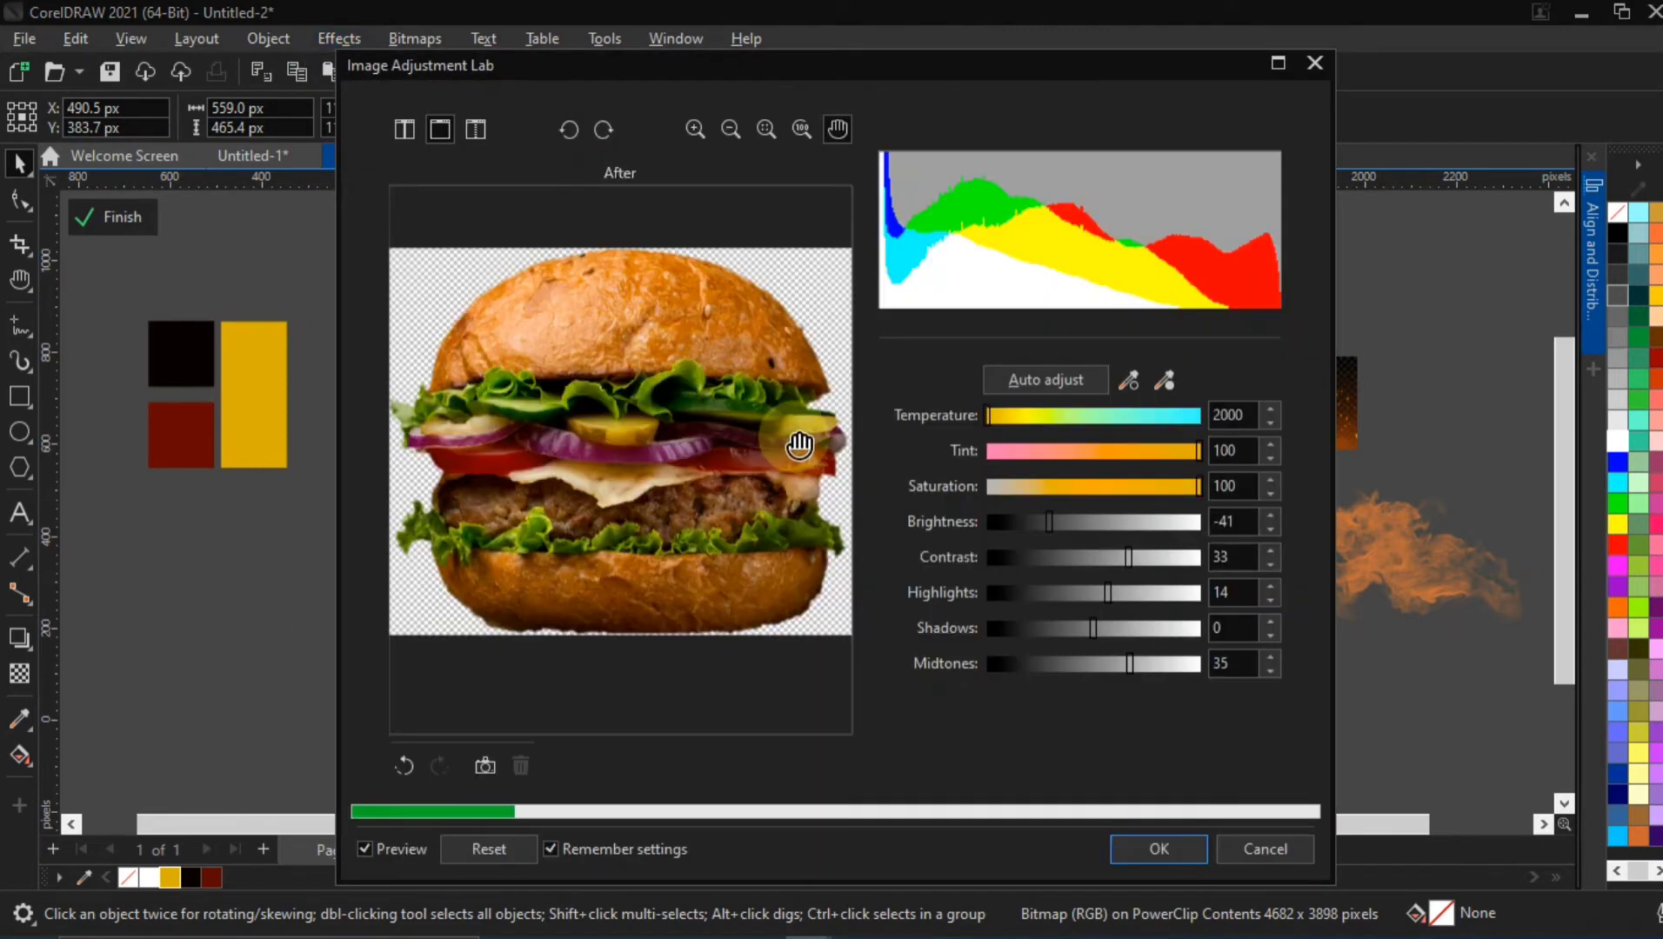
click(1253, 414)
drag(1253, 414, 1204, 418)
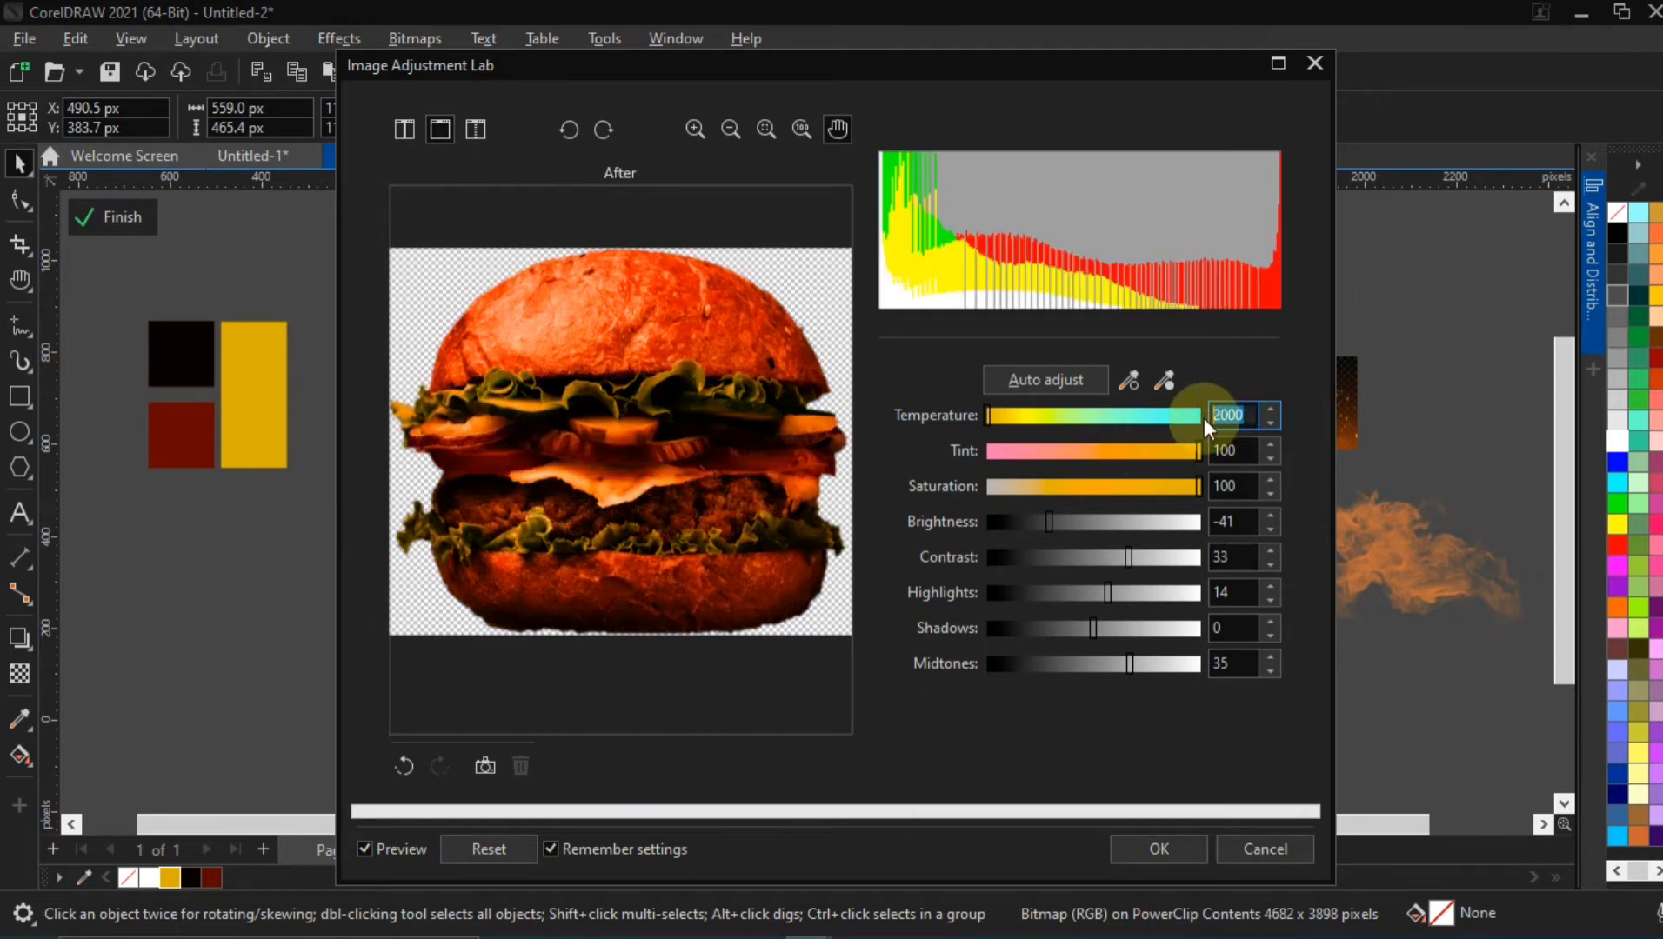
text(5706)
click(1212, 447)
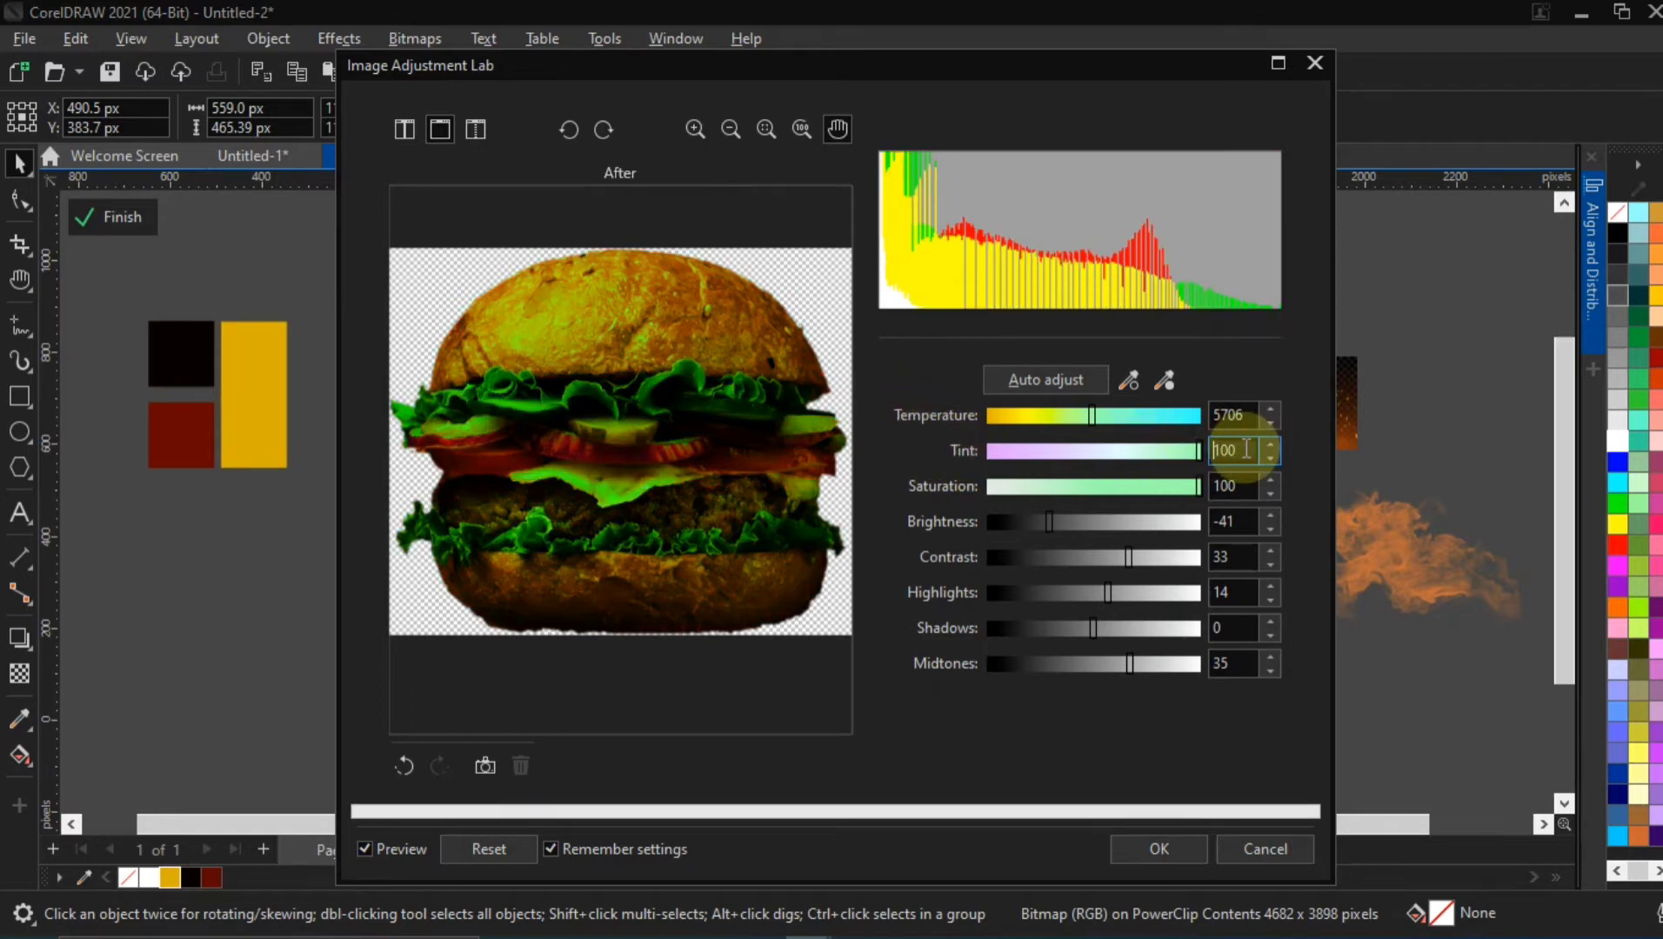
drag(1245, 450, 1197, 449)
text(0)
Try a brightness of 12 and a contrast of 11 on the burger image
click(1239, 485)
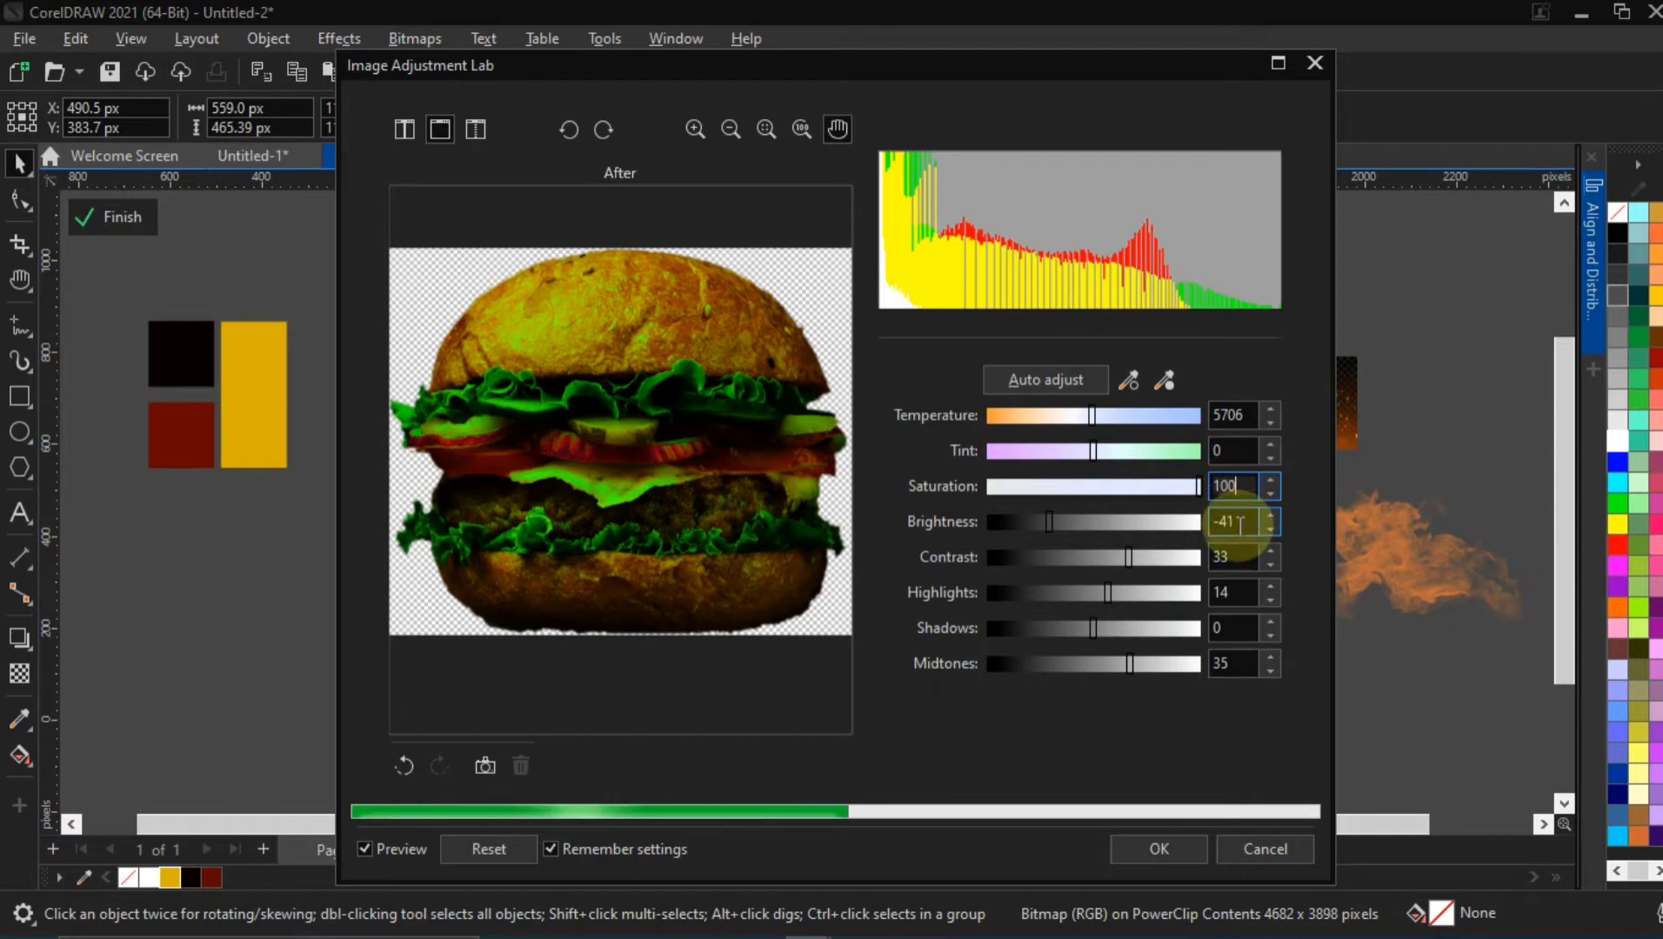
drag(1248, 525, 1212, 526)
text(12)
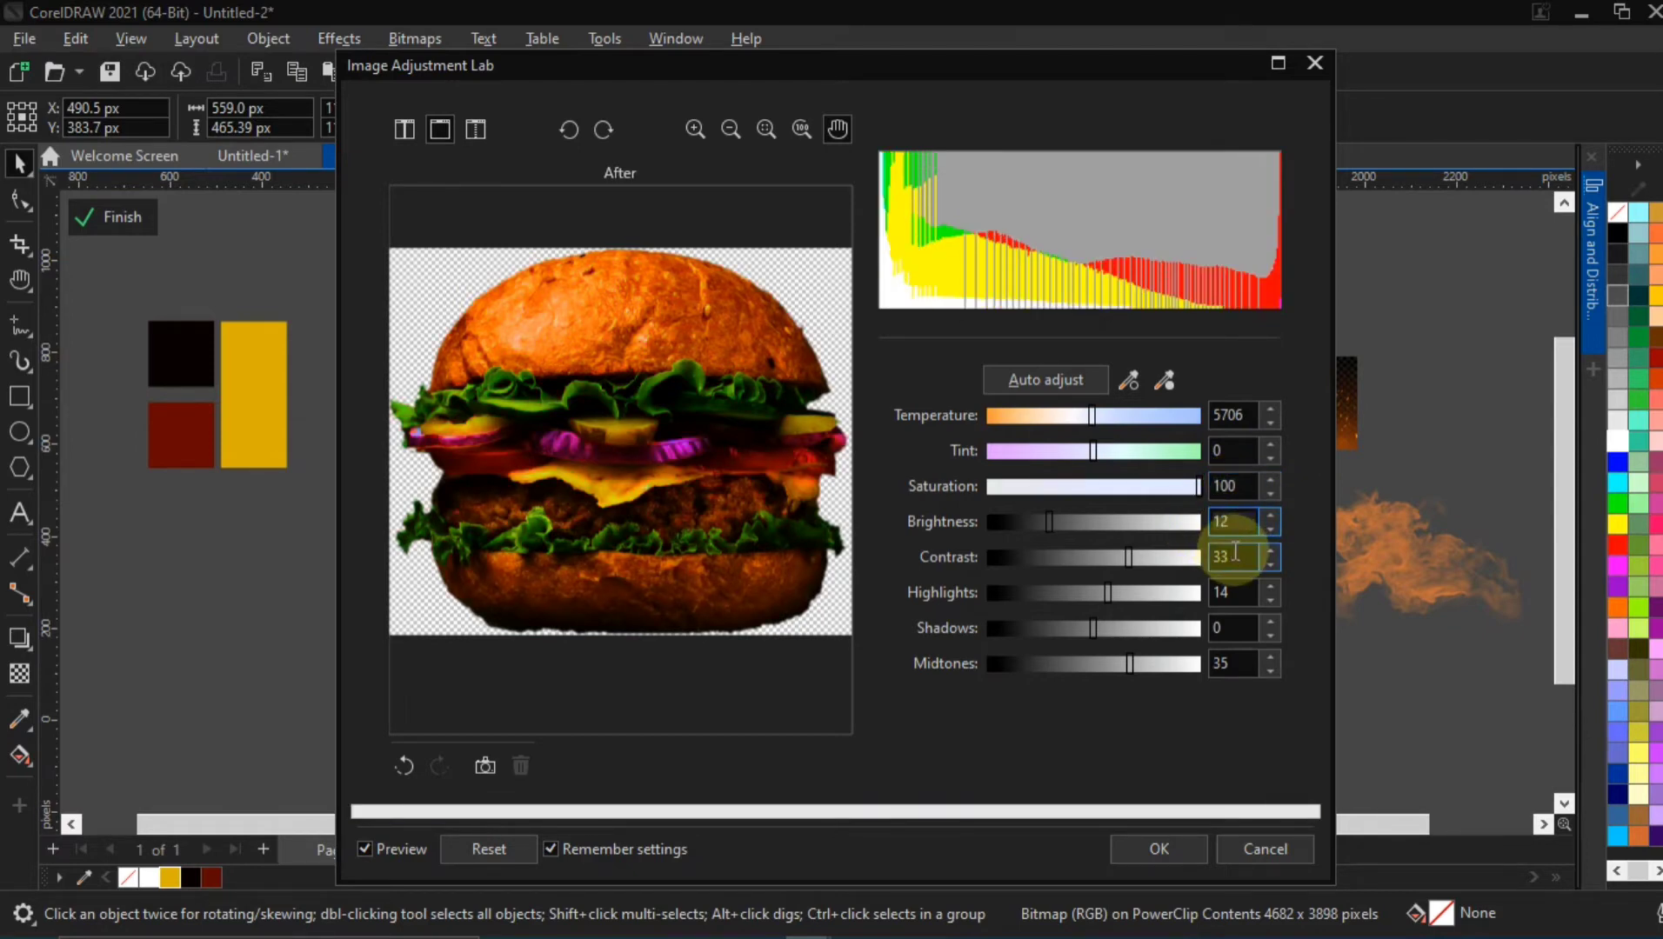
drag(1239, 552, 1205, 556)
text(11)
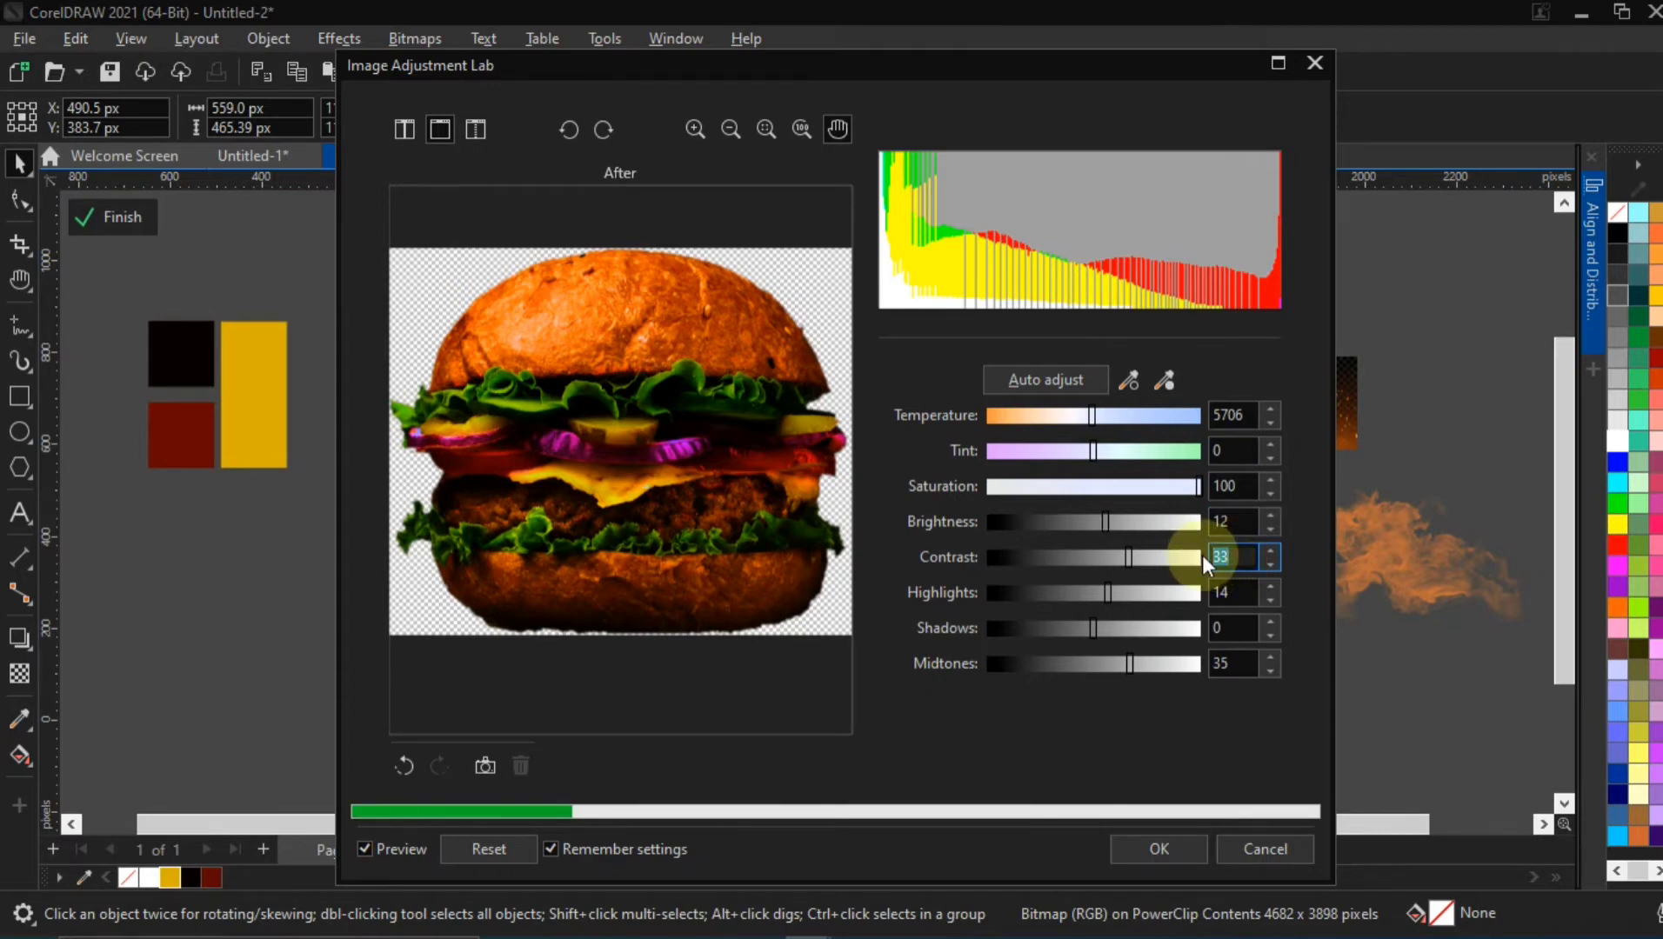
Try highlights of 14 and midtones of 35 on the burger image, leaving shadows at 0
click(1252, 591)
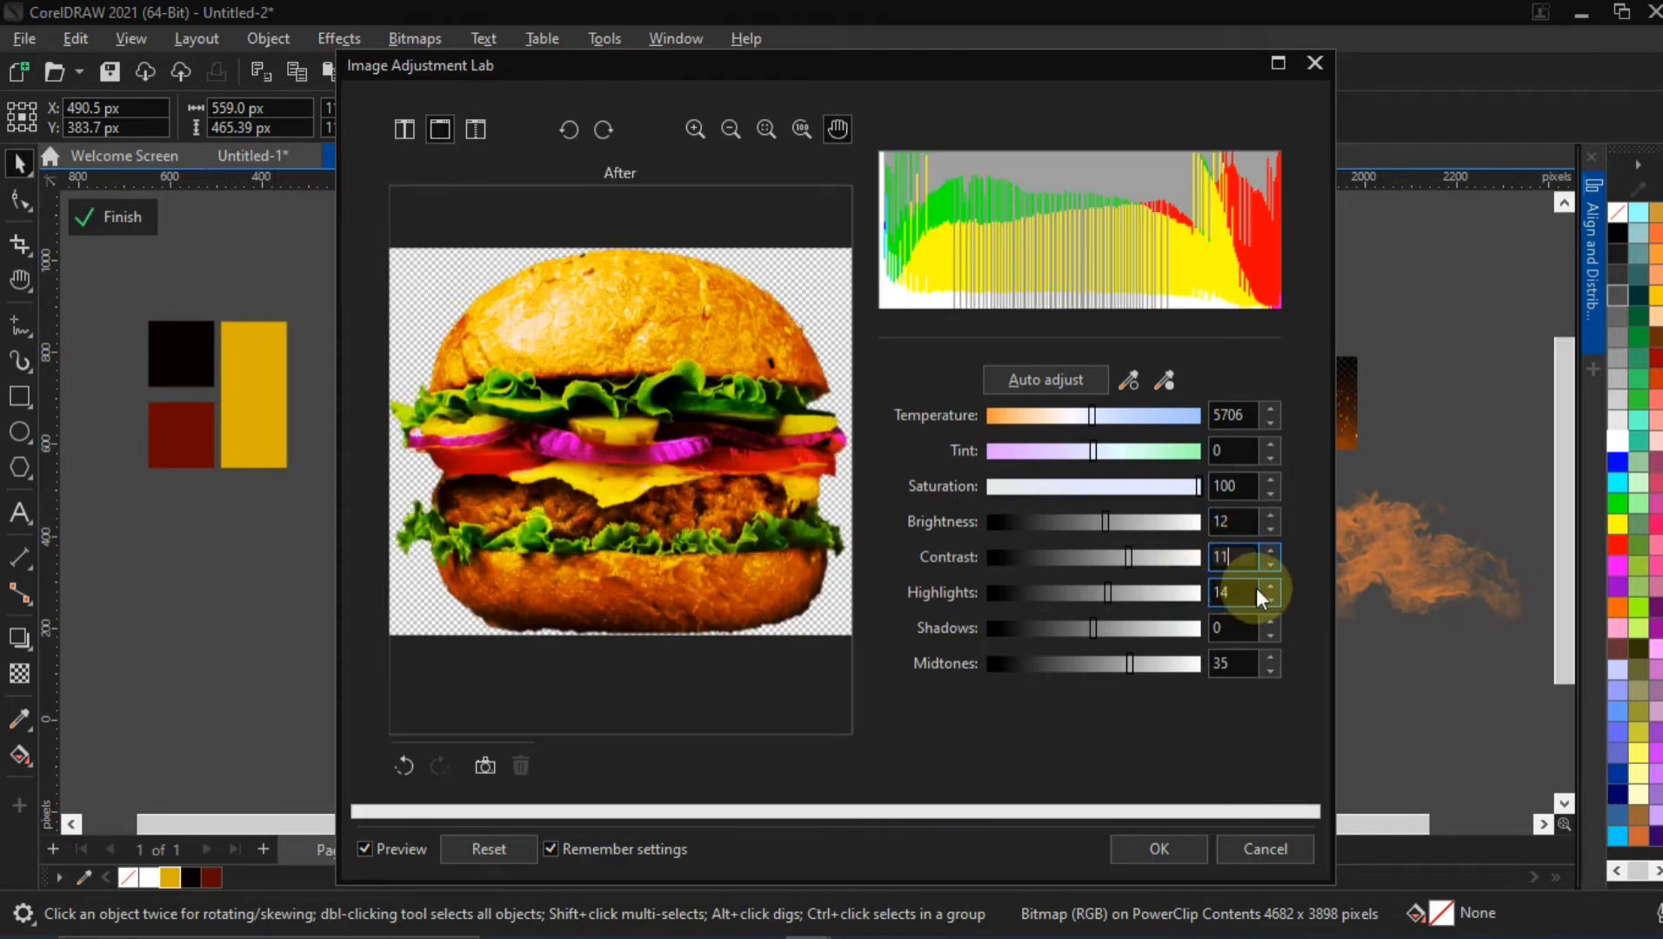
click(1259, 588)
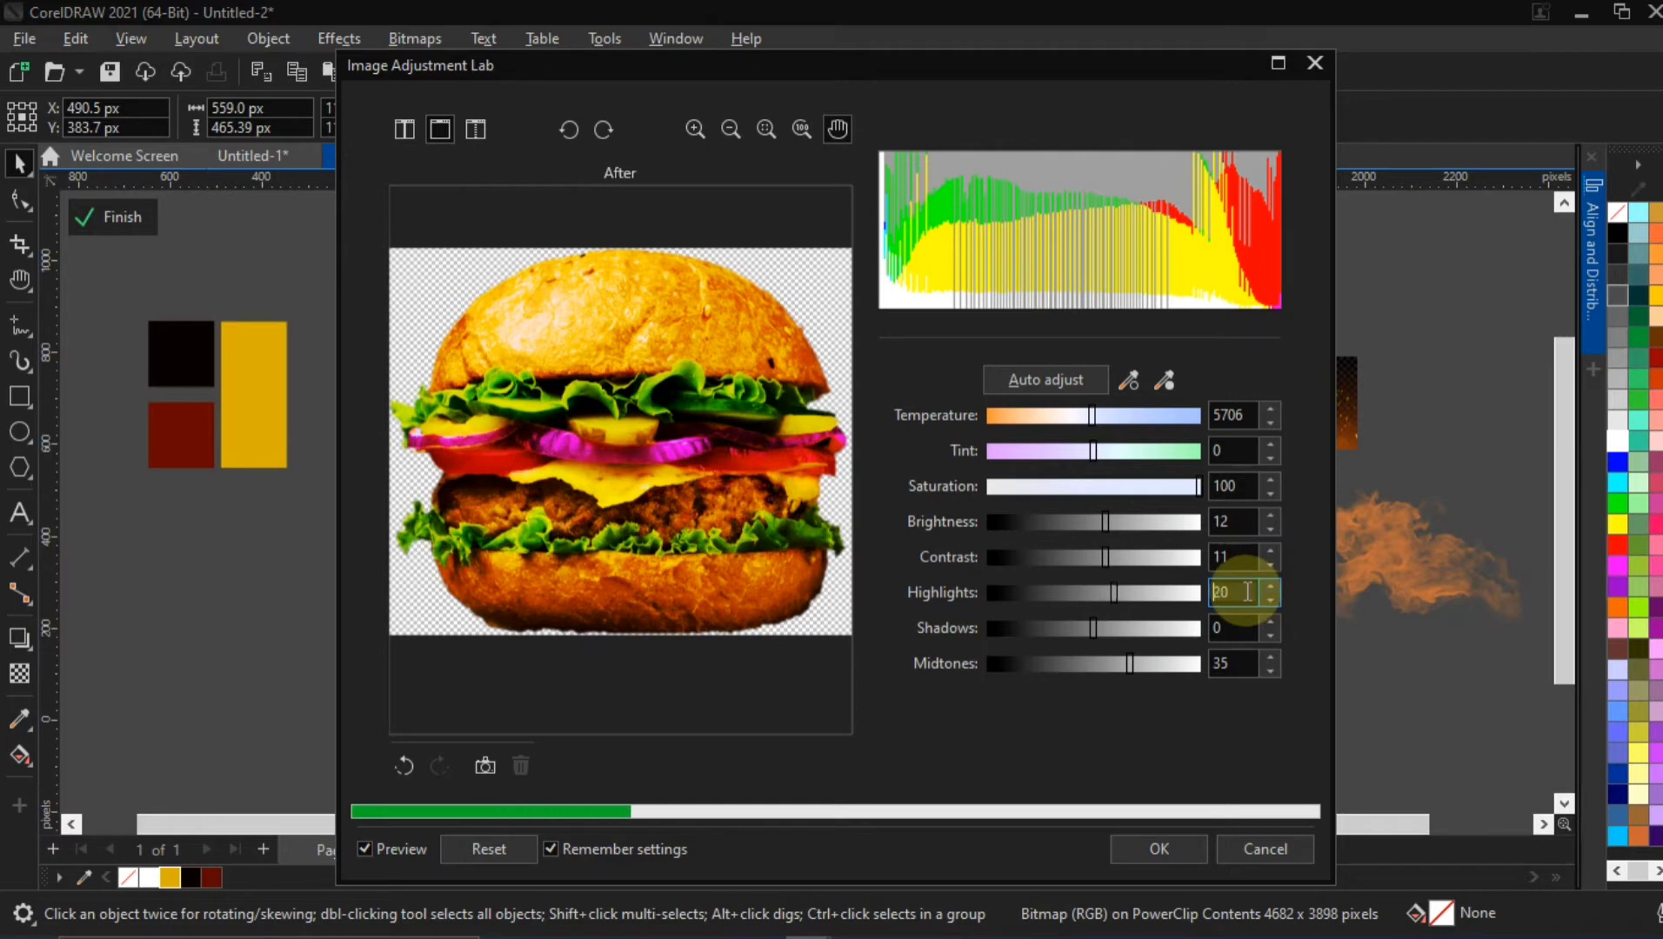
text(1)
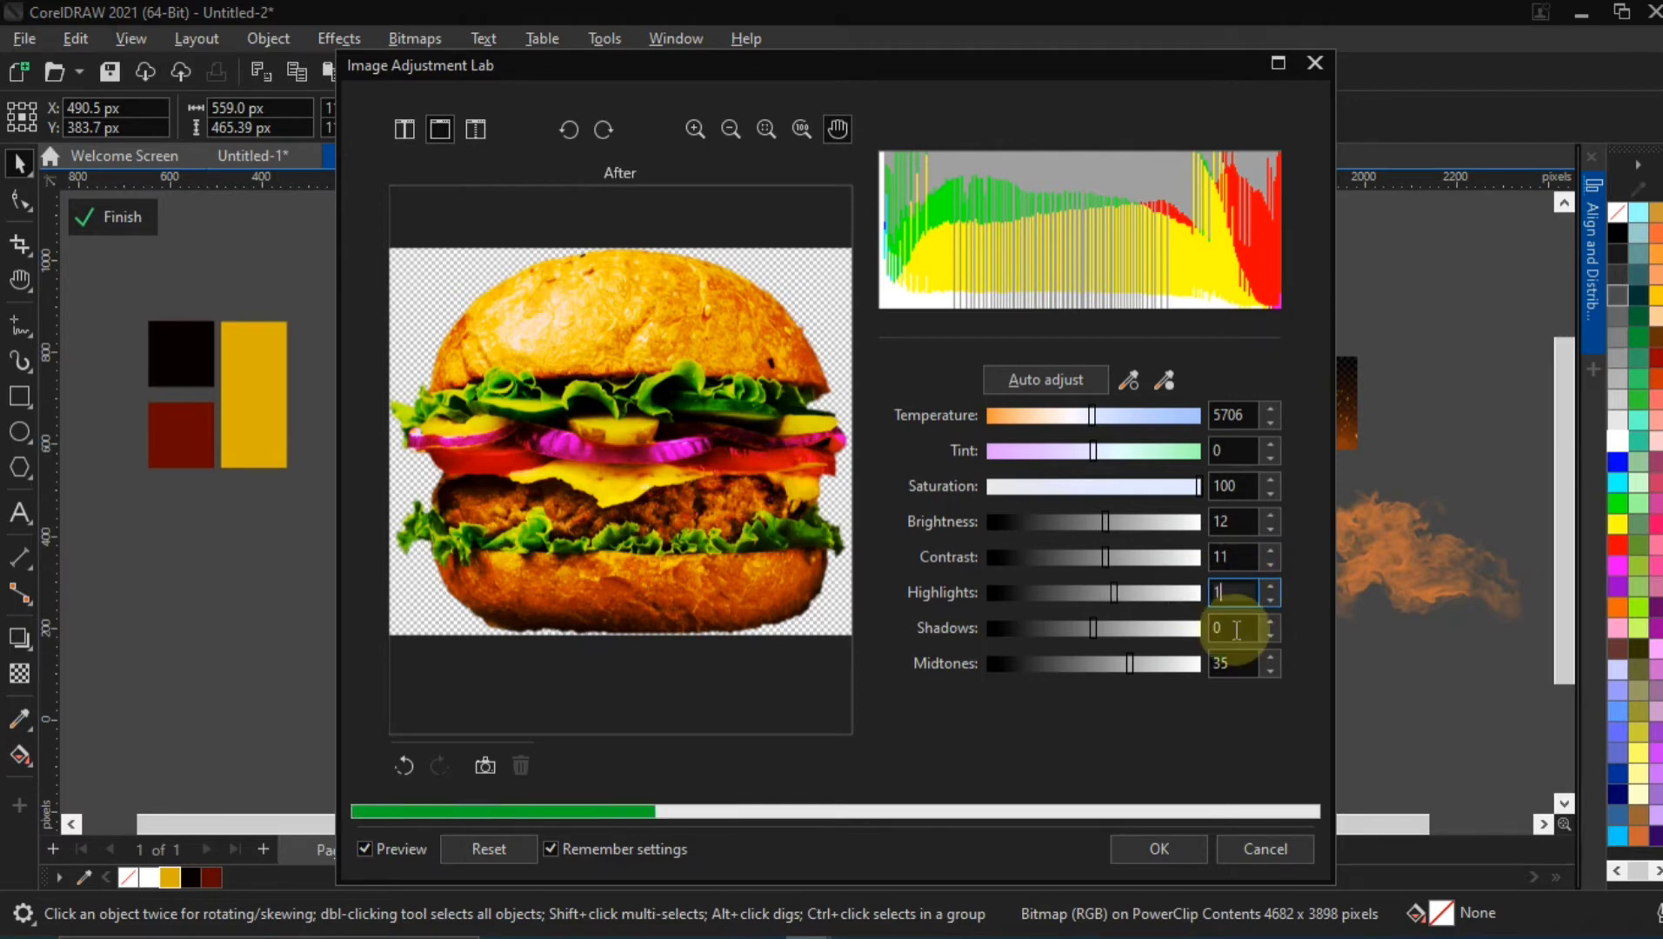
text(4)
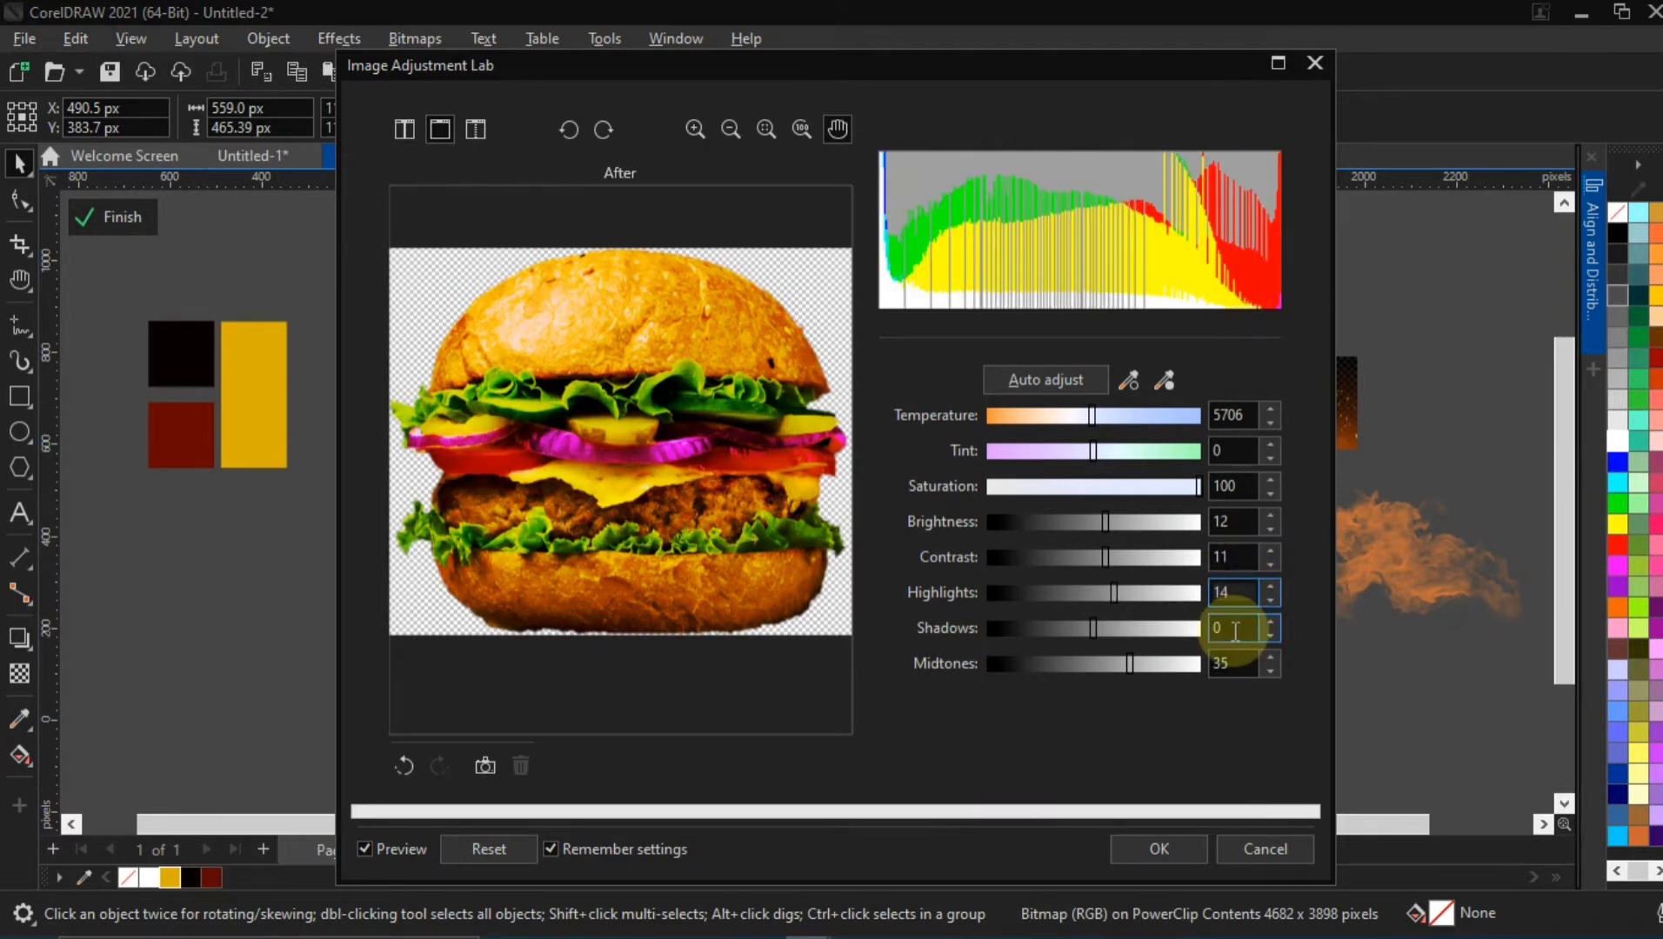
click(1211, 628)
double_click(1228, 663)
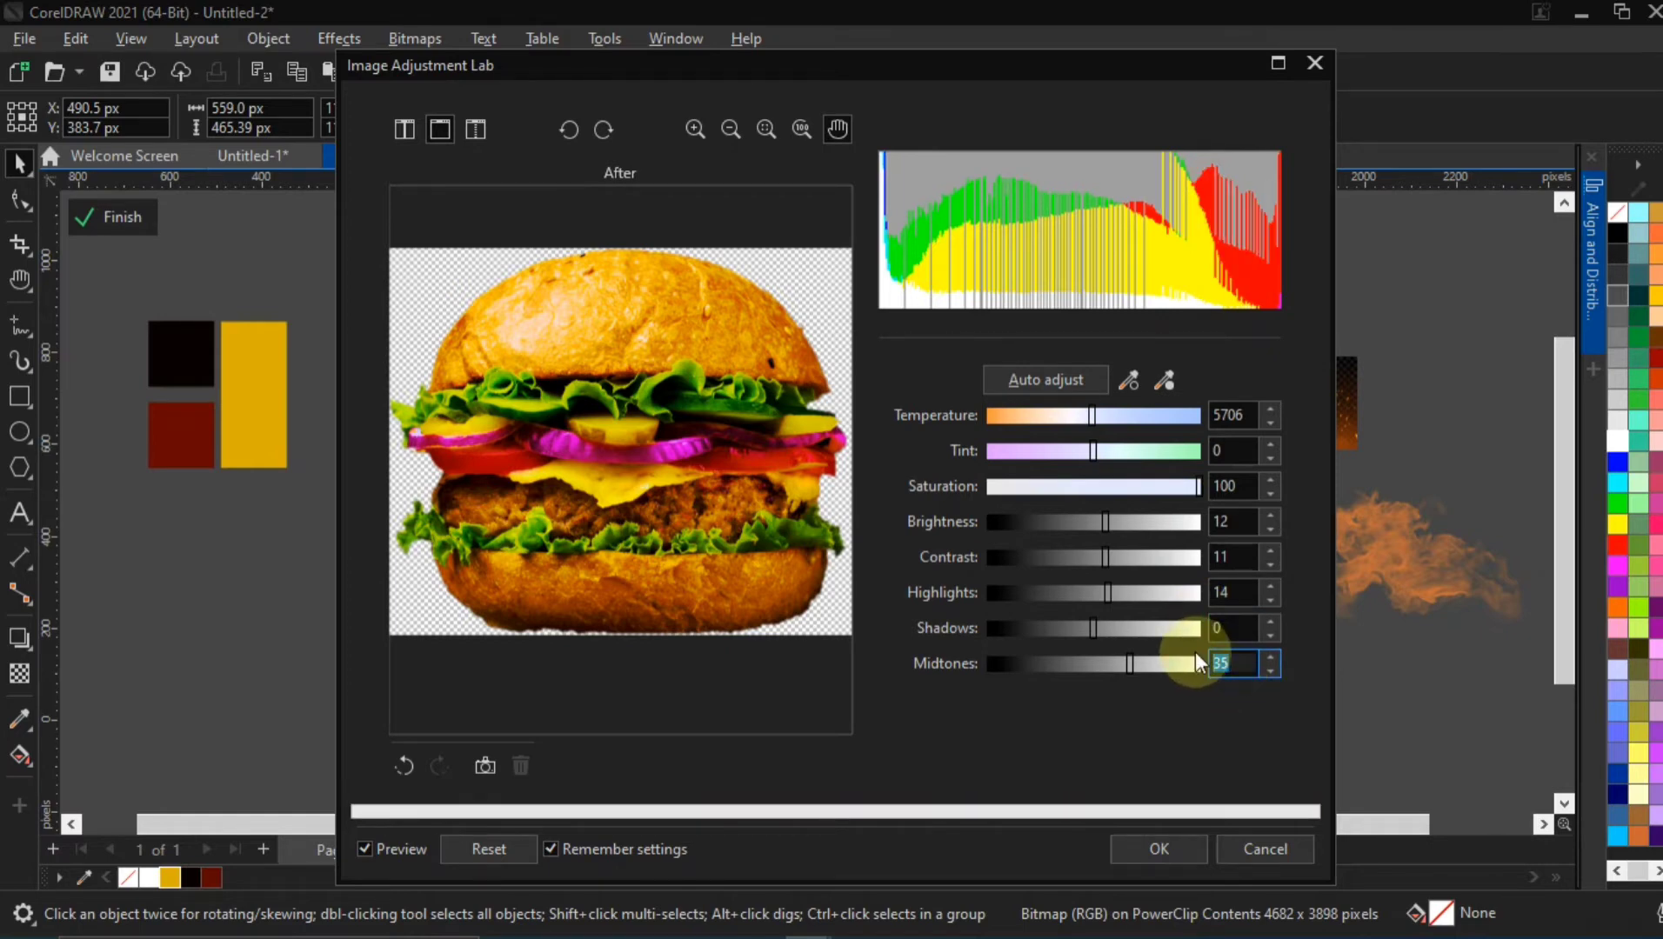
text(35)
Compare the burger on the flyer with and without the adjustment preview, and cancel the Image Adjustment Lab
click(946, 76)
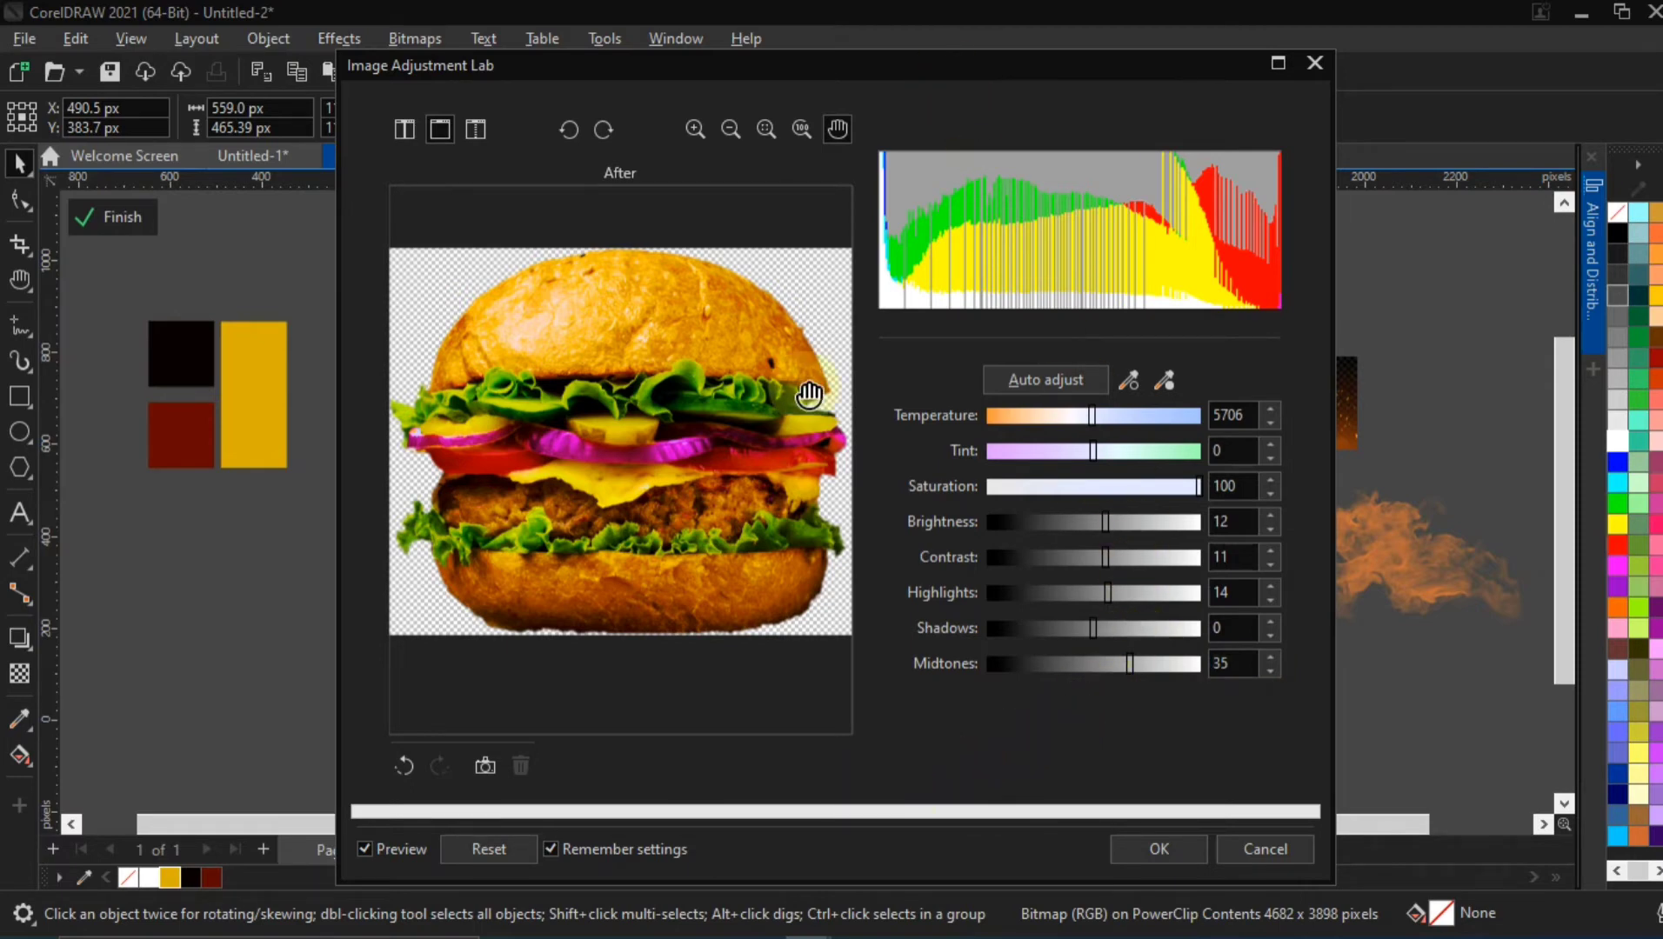
drag(851, 68, 1222, 77)
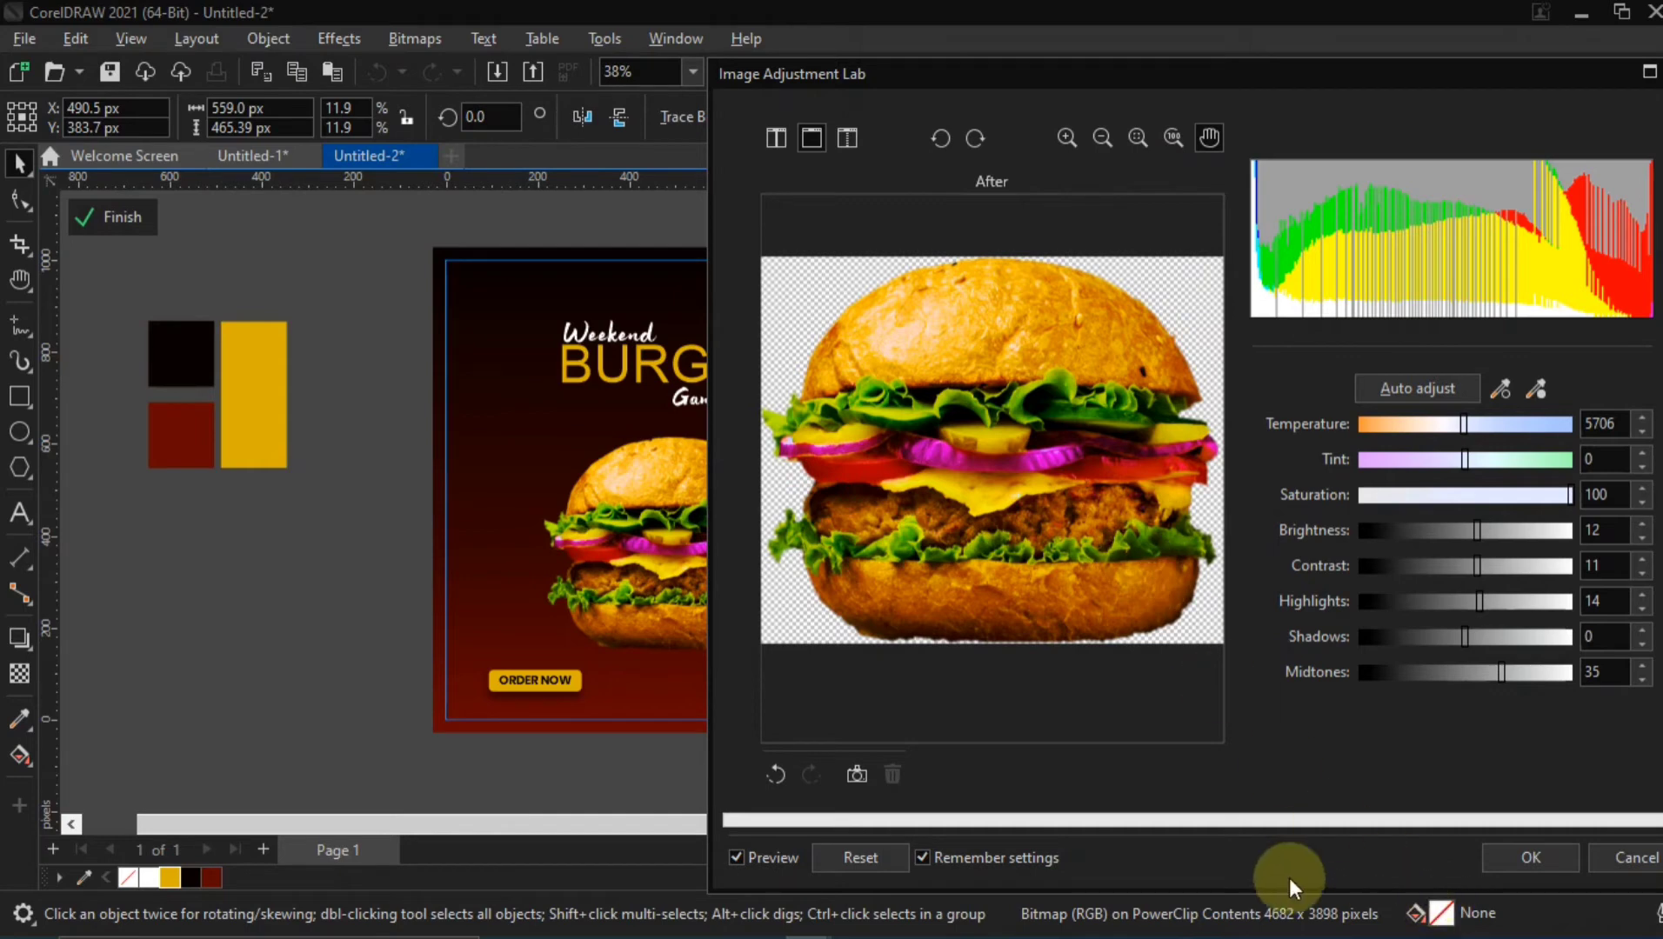
click(735, 857)
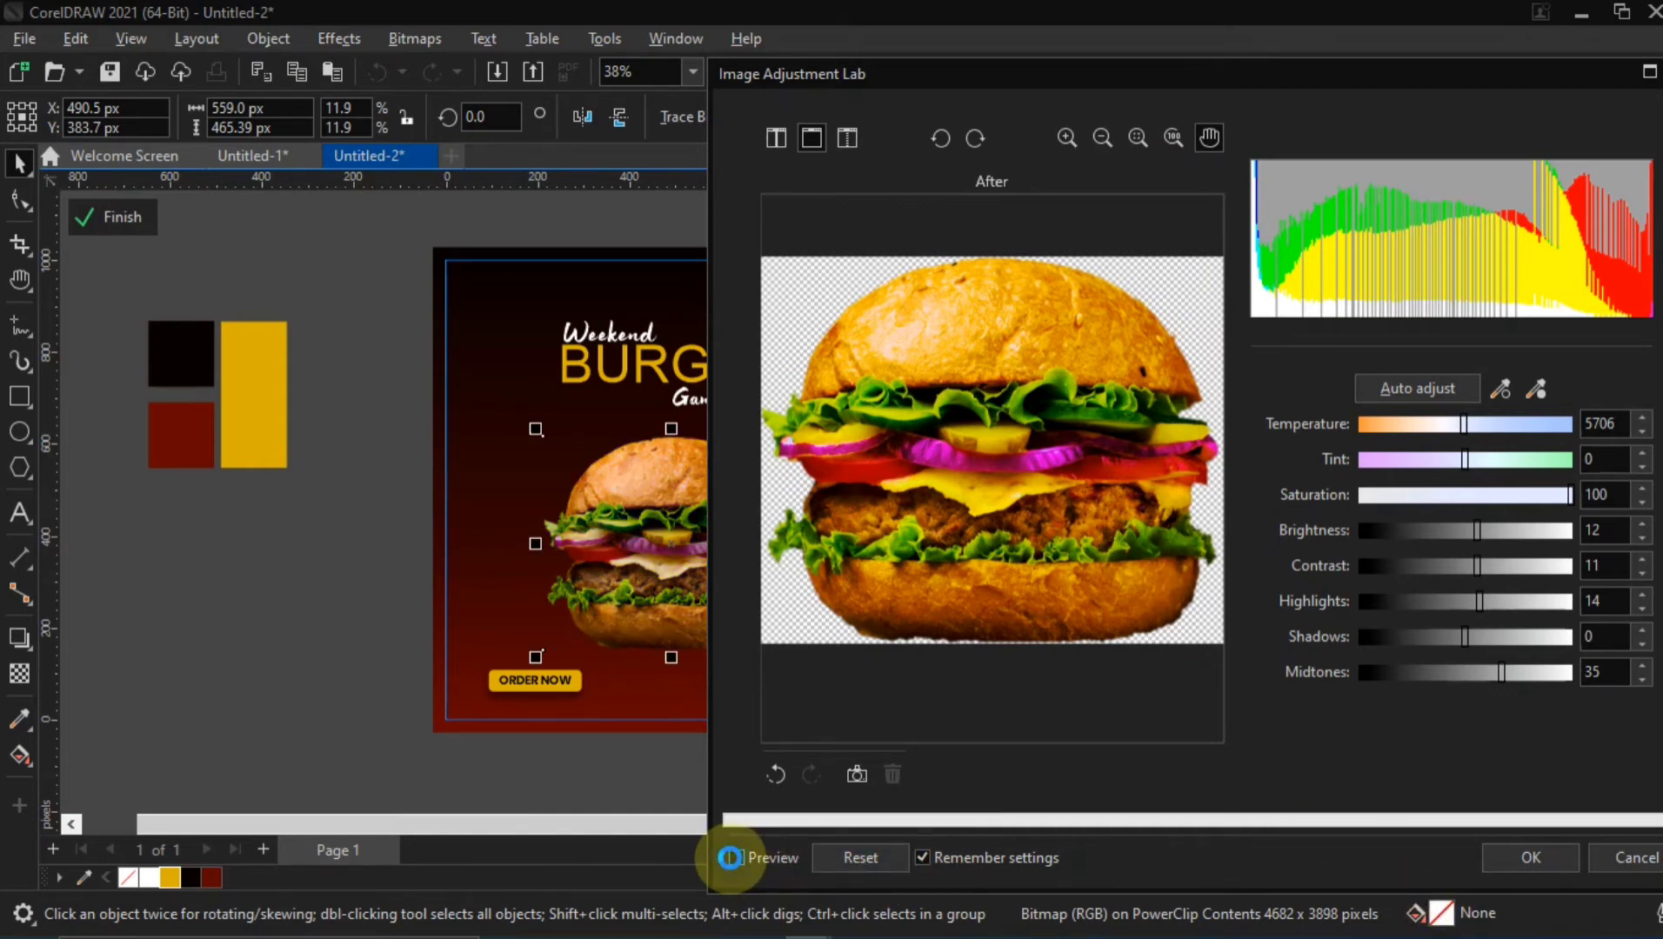
click(730, 857)
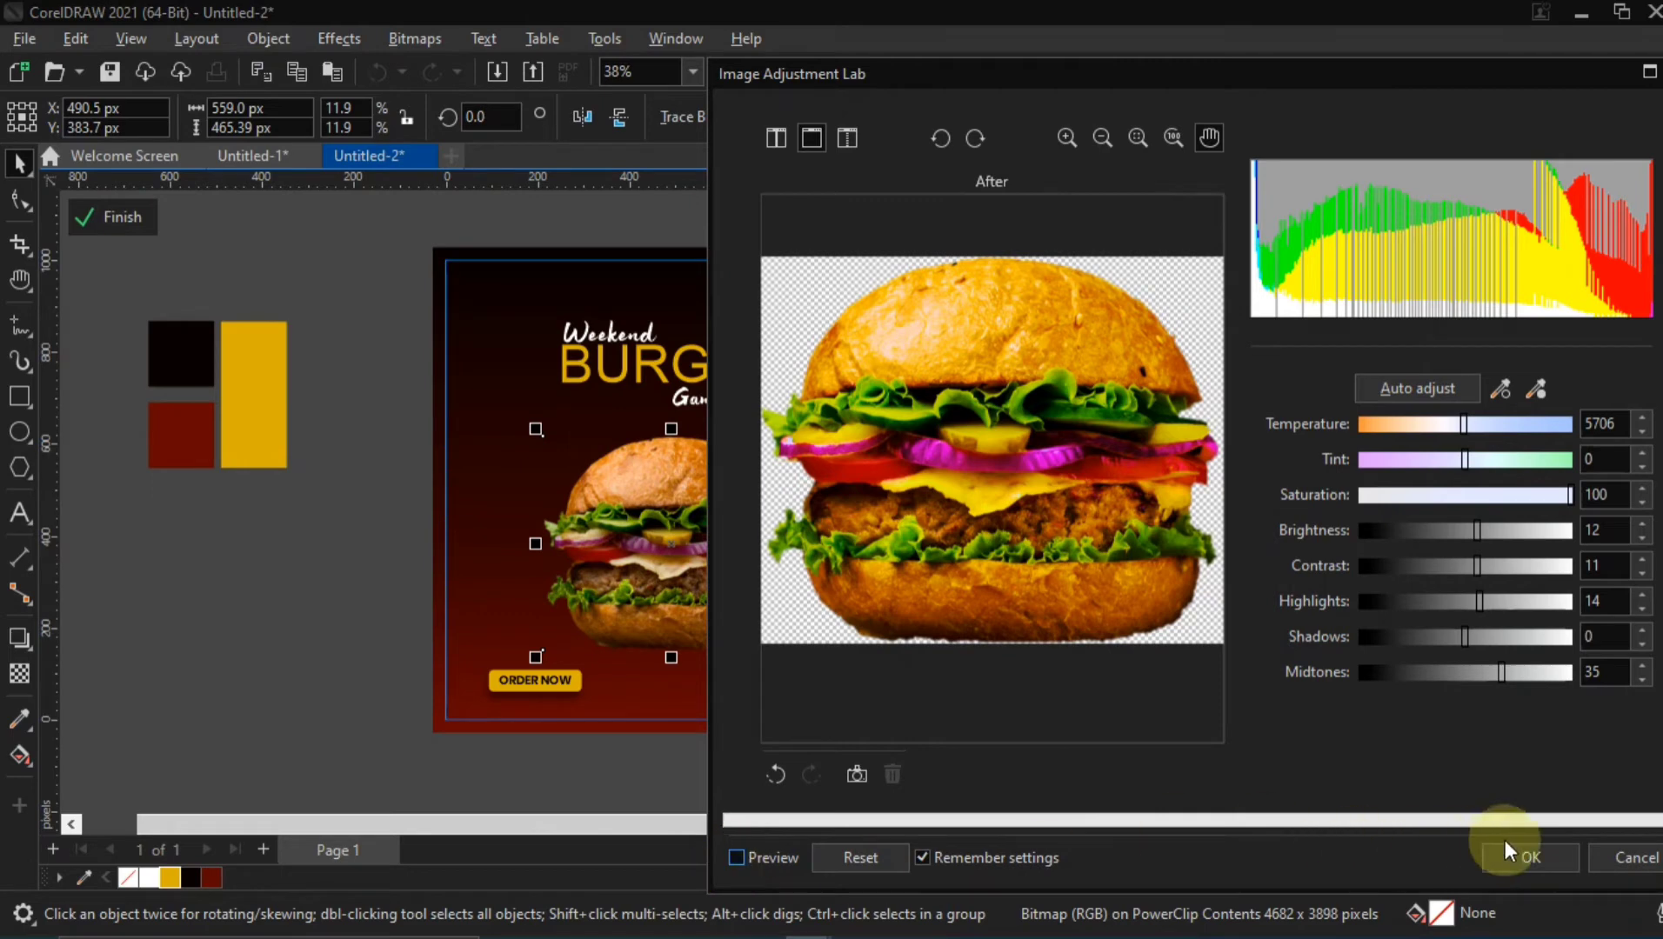
click(1602, 855)
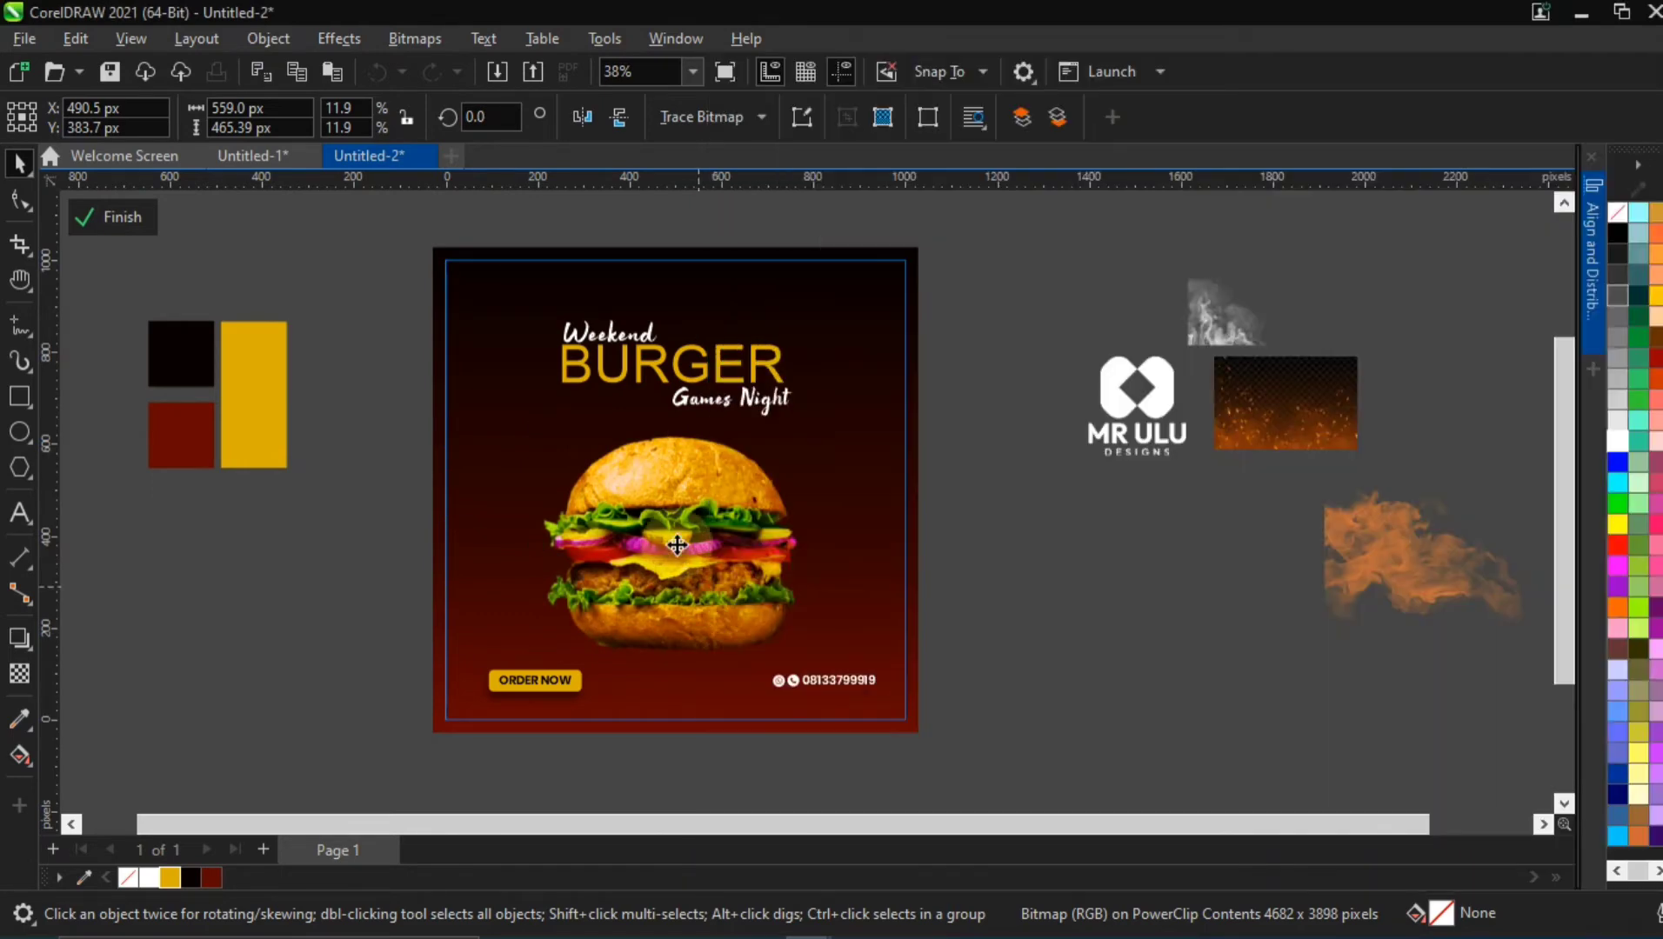
Duplicate the burger outside the flyer near the colour swatches and set the flyer burger's temperature to 5706 in the Image Adjustment Lab
drag(707, 510, 345, 545)
click(690, 501)
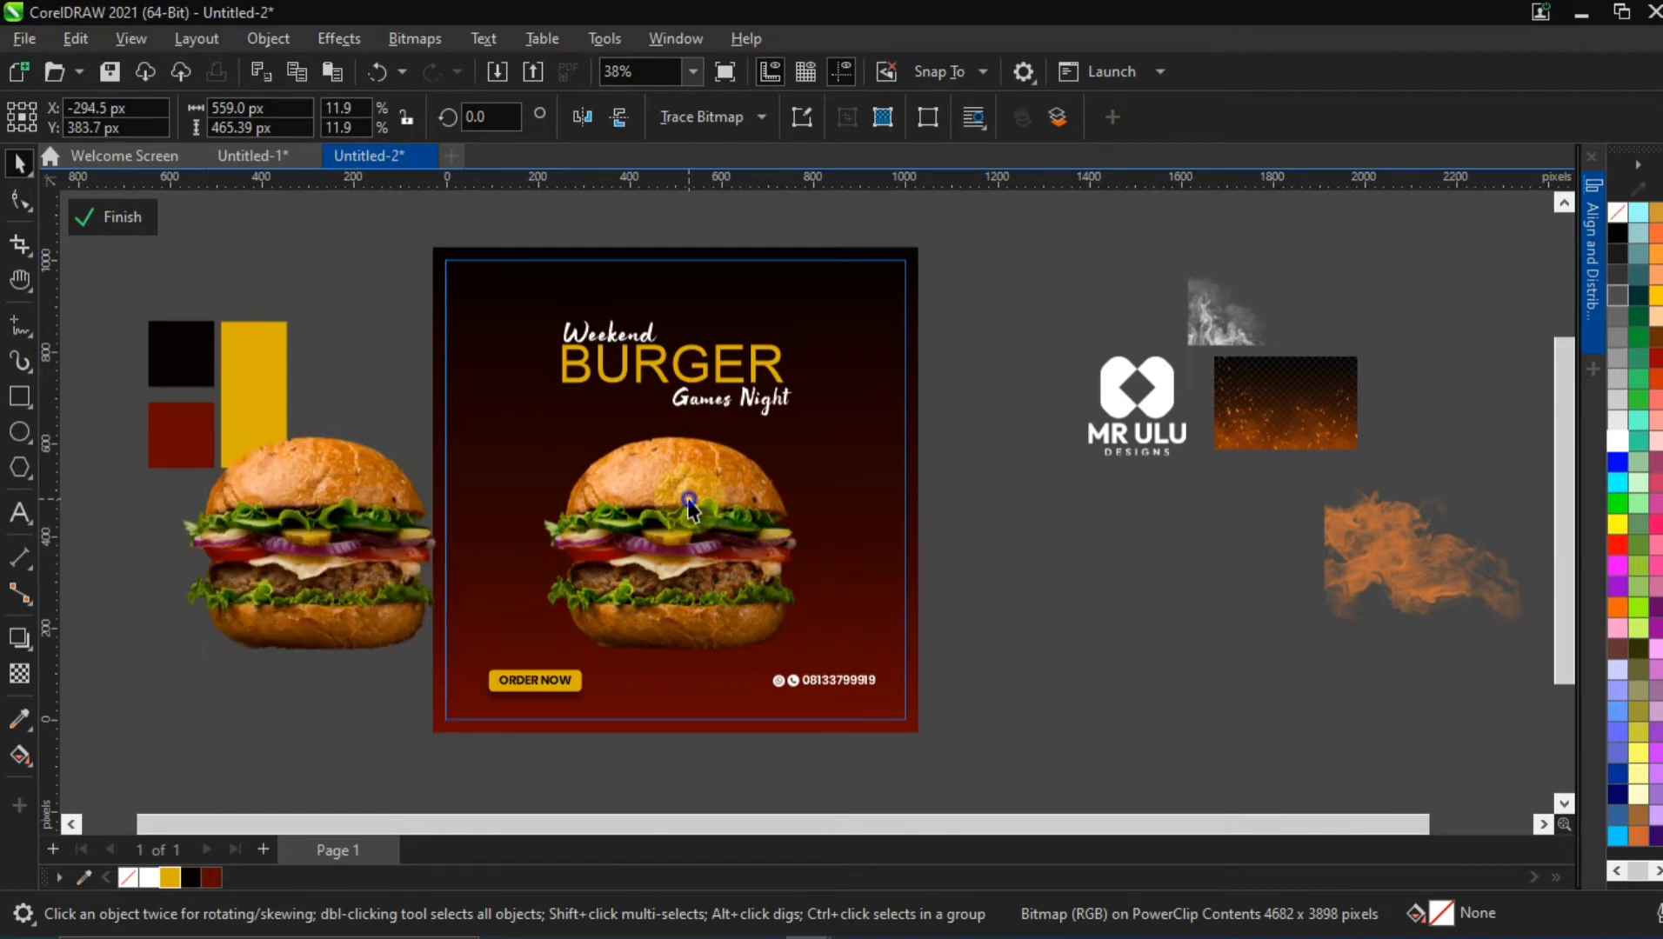
click(324, 38)
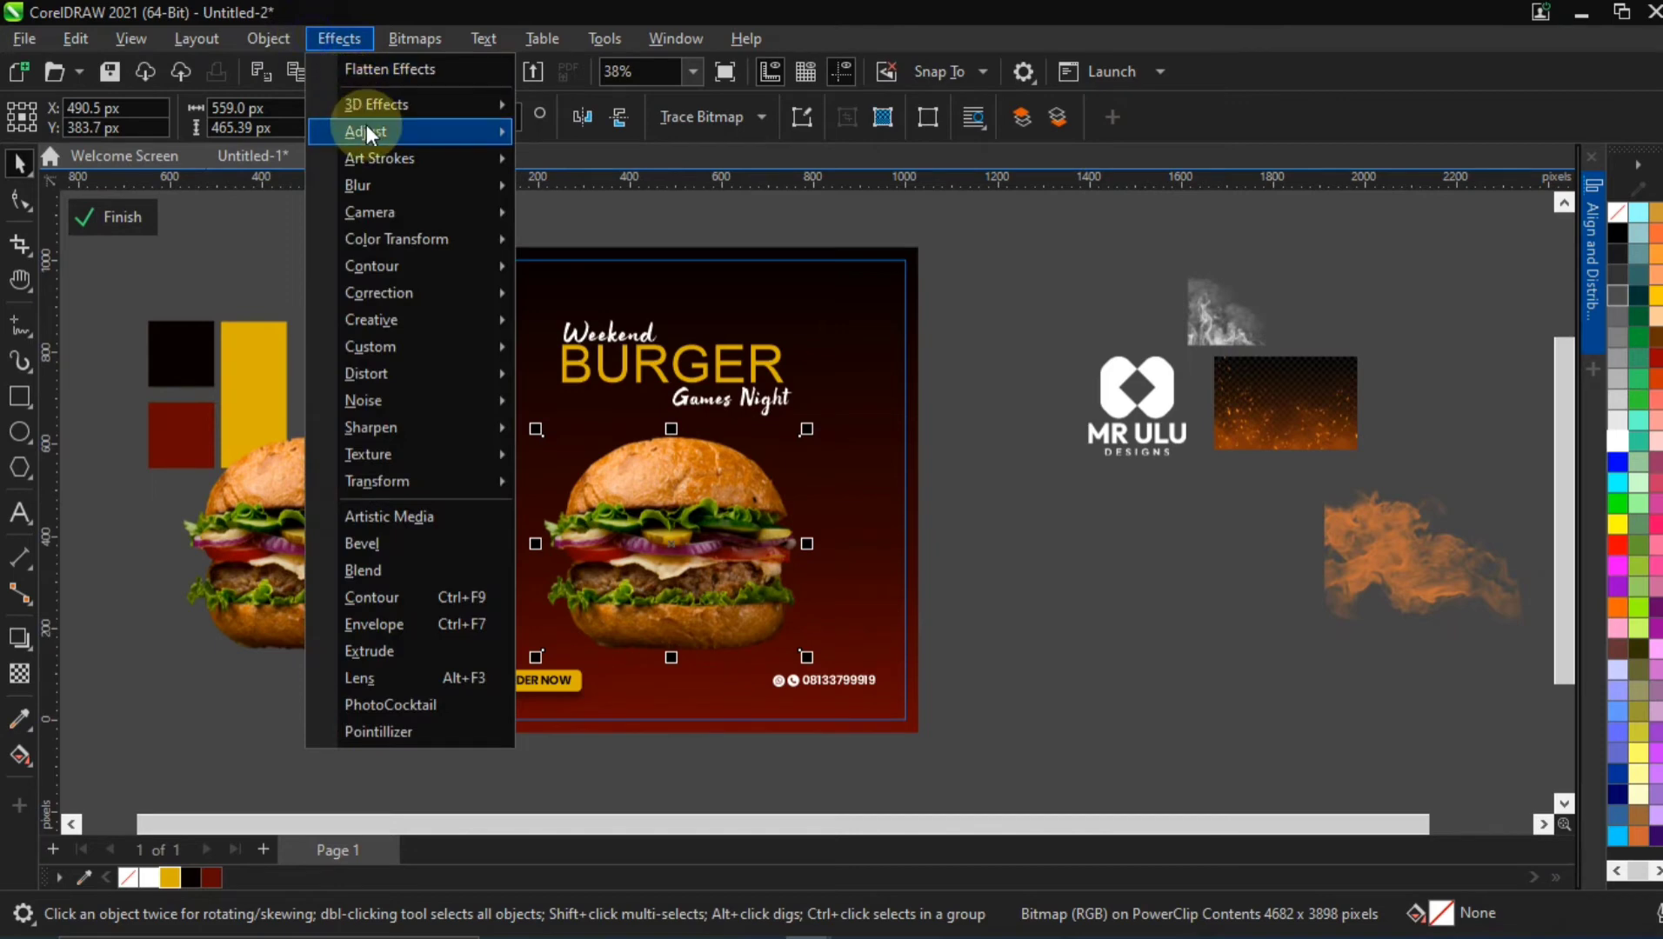
mouse_move(366, 129)
click(603, 164)
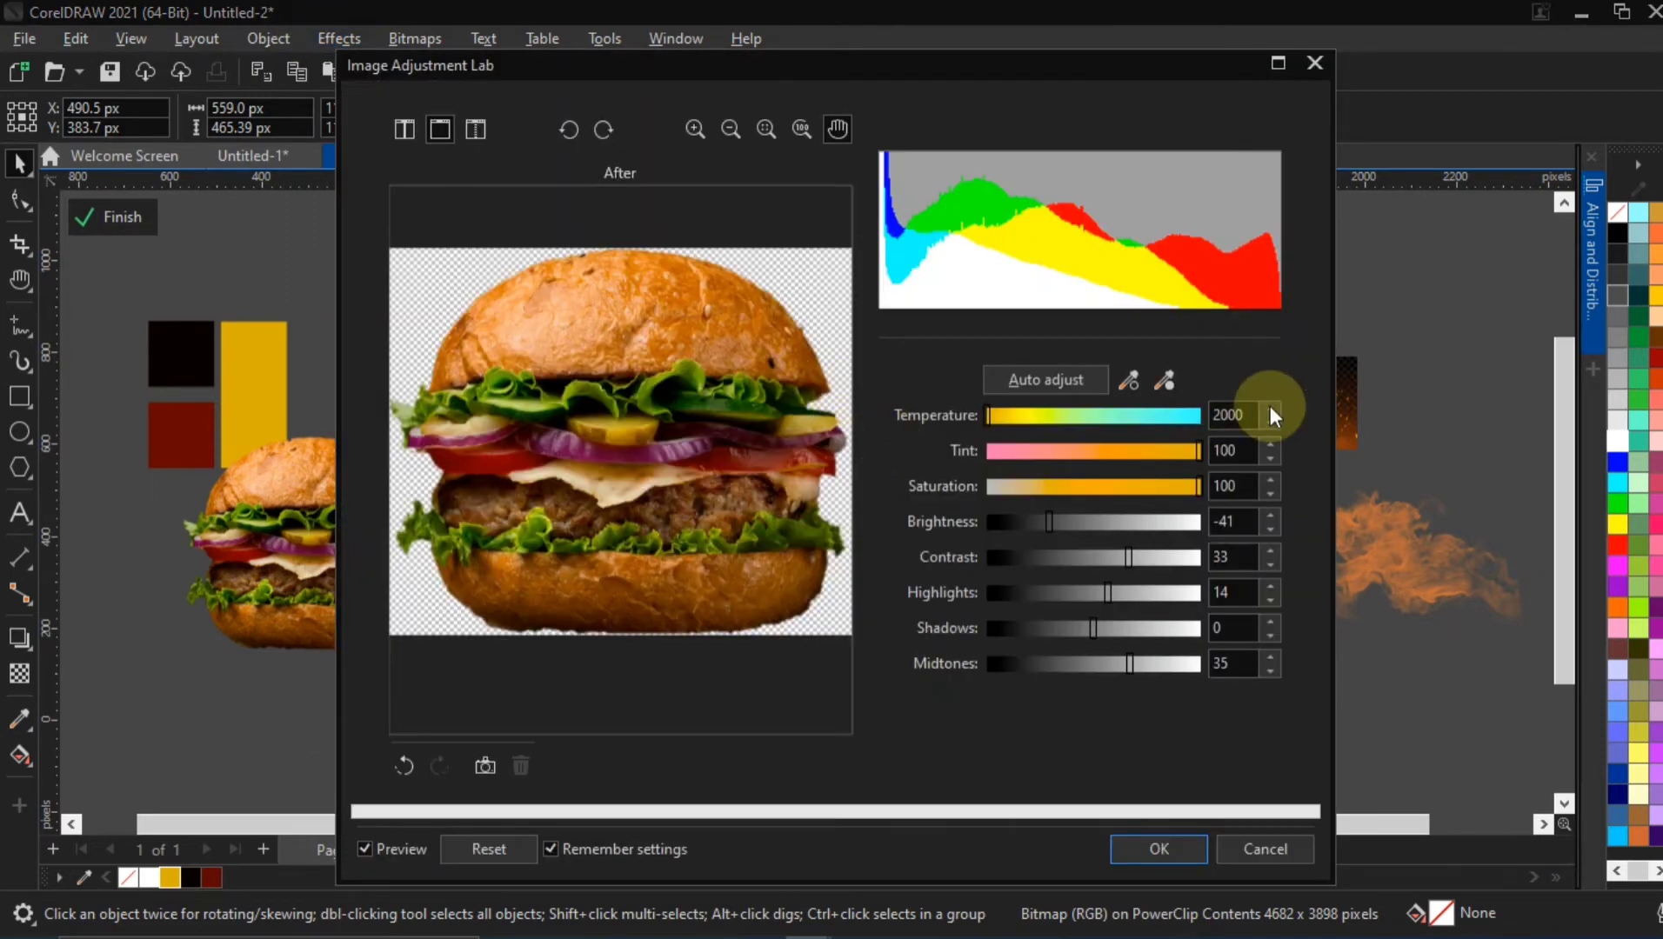
key(Return)
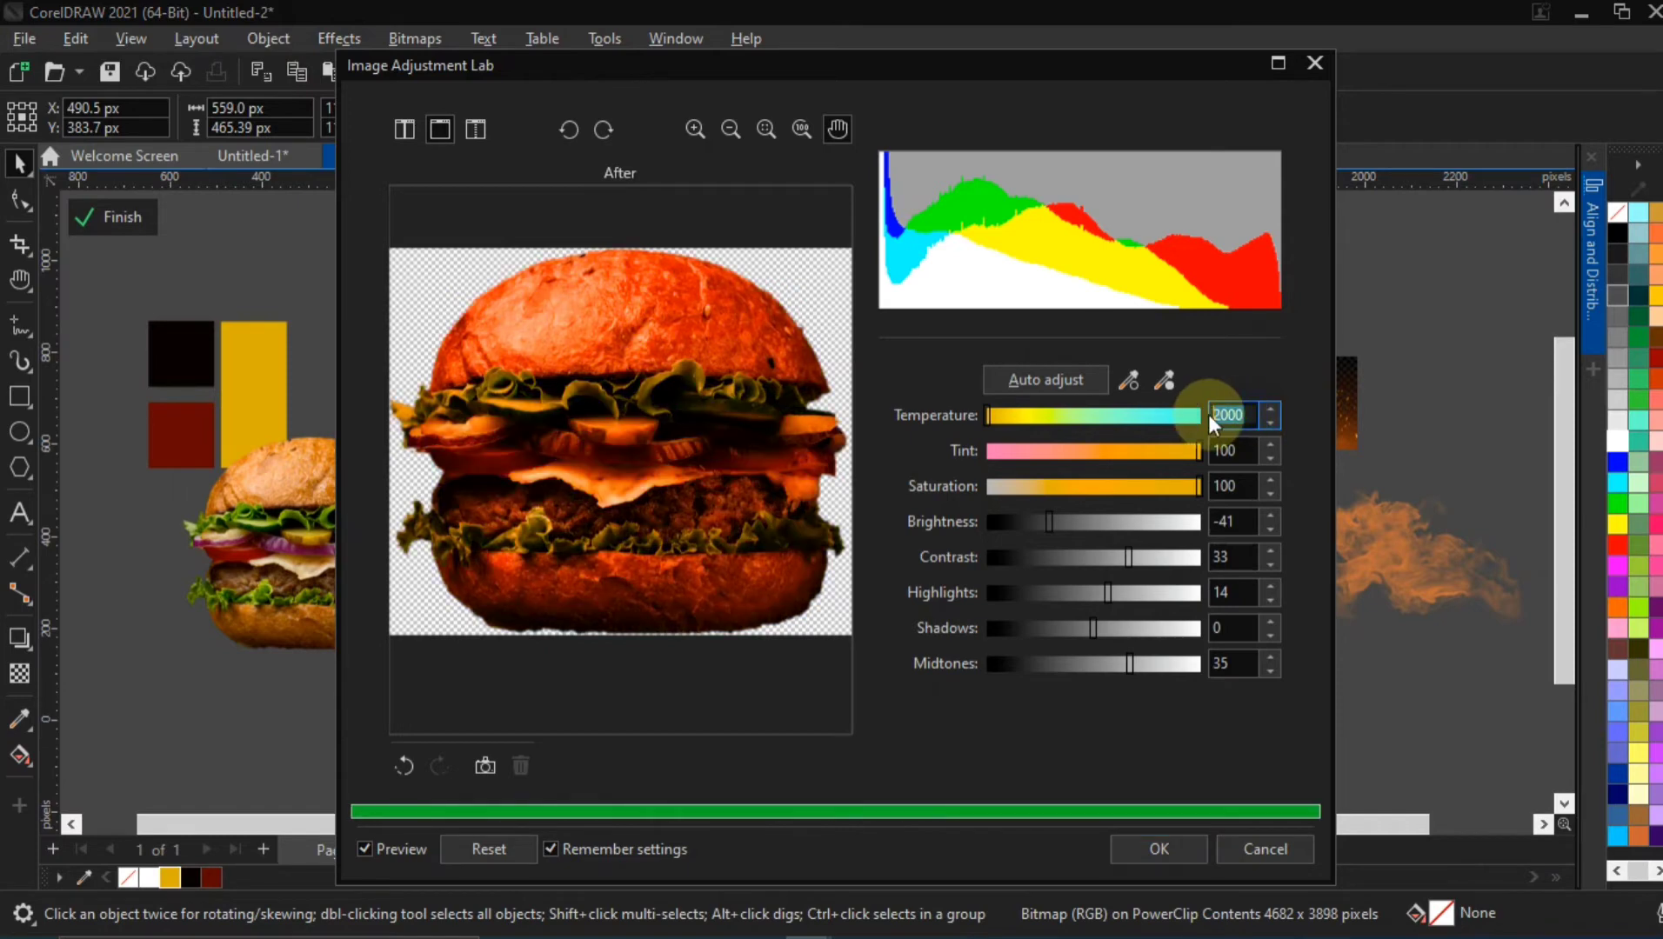
text(15)
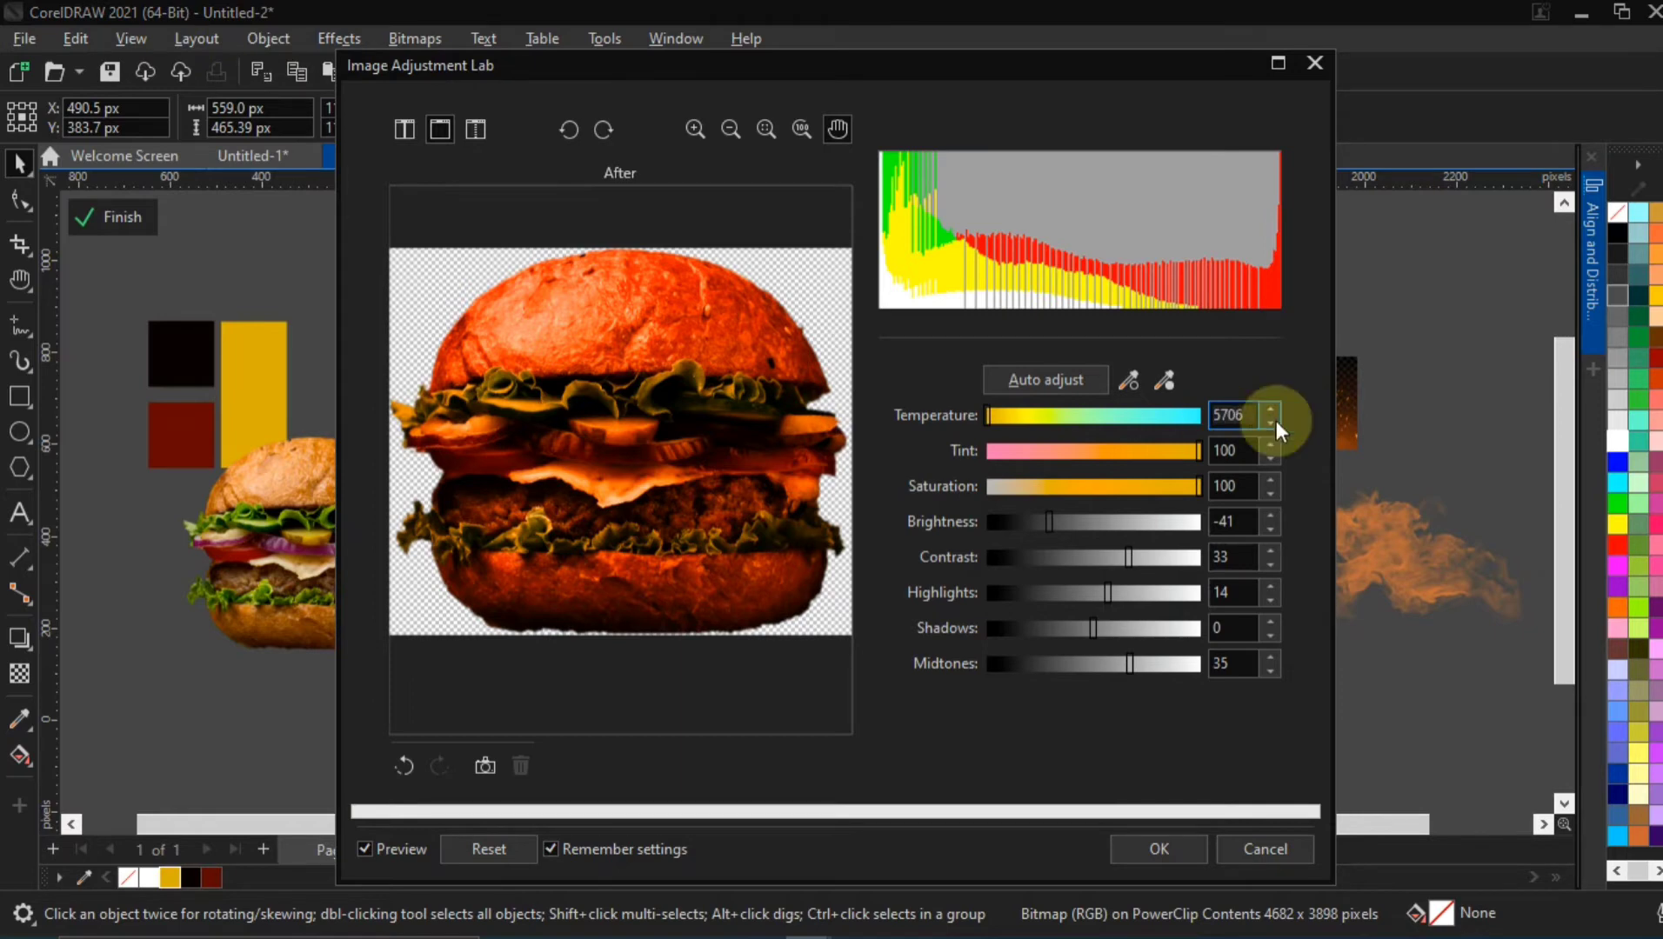
Set the flyer burger's tint to 0, brightness to 12 and contrast to 11 in the Image Adjustment Lab
click(1238, 449)
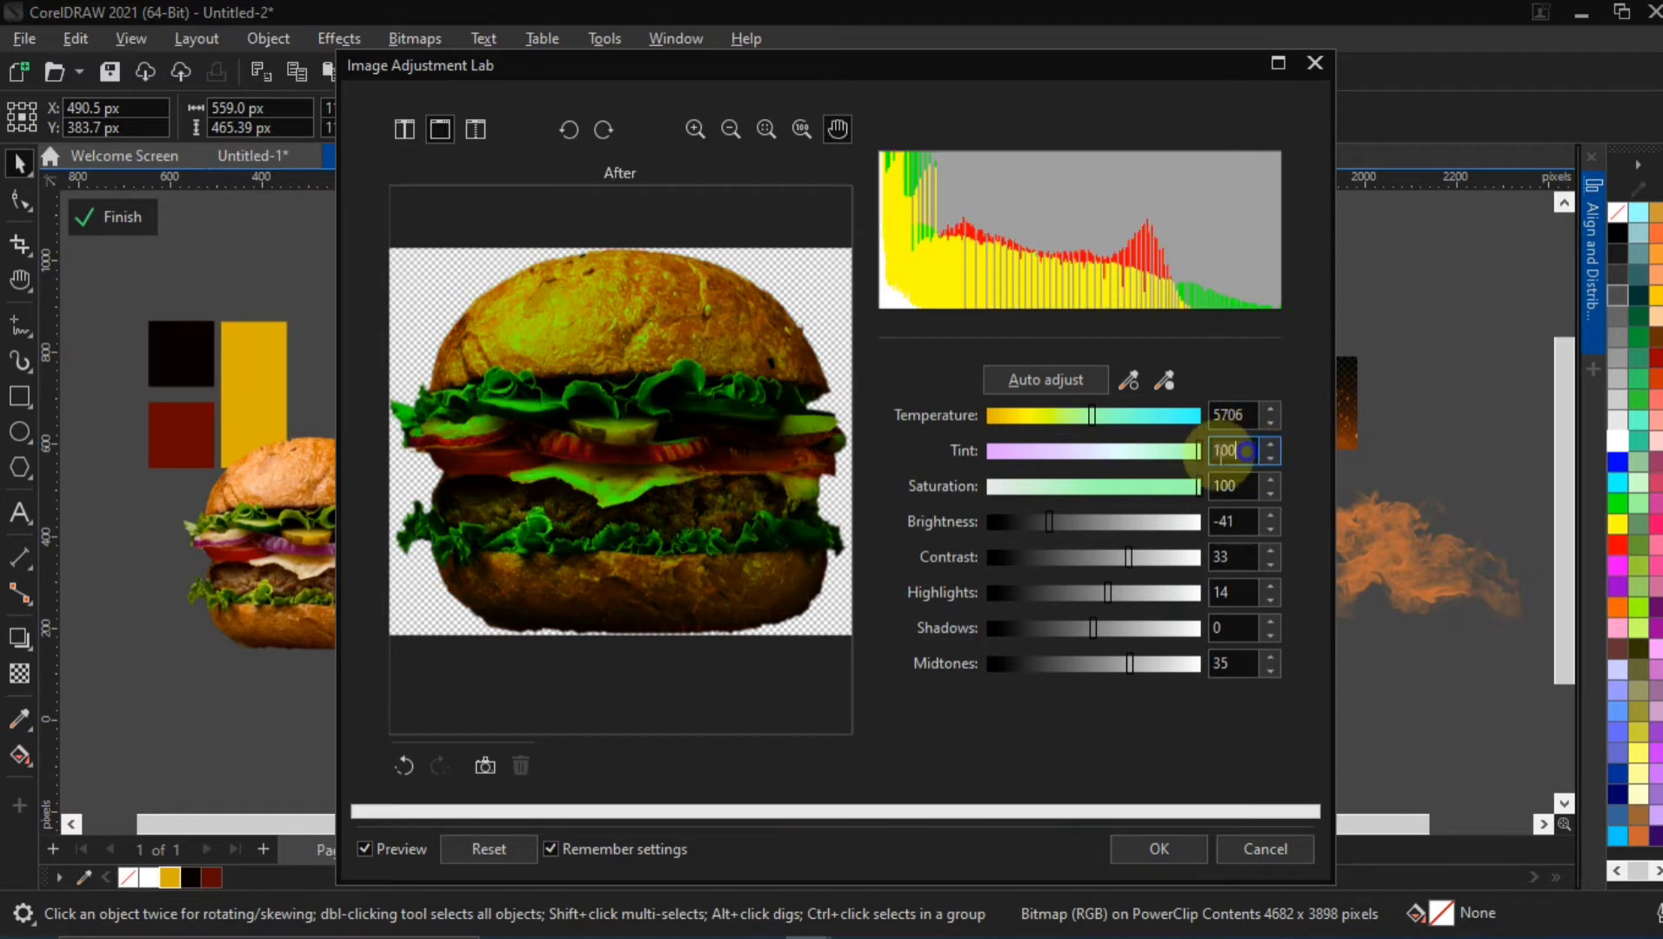
drag(1246, 452, 1187, 457)
text(0)
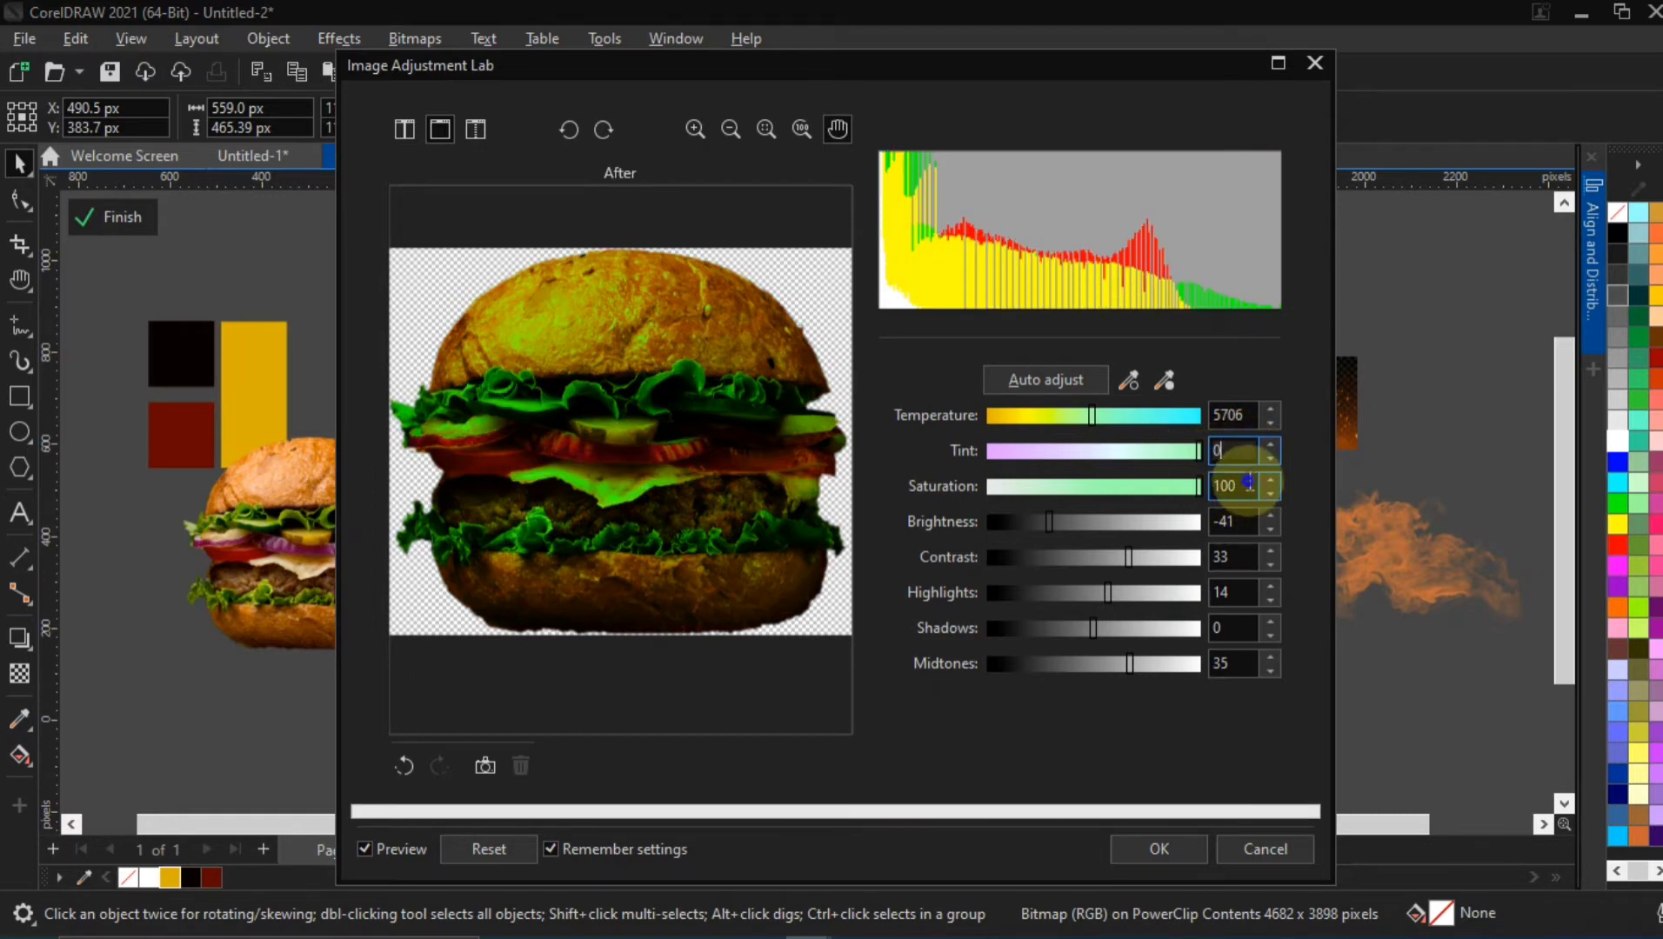
double_click(1248, 484)
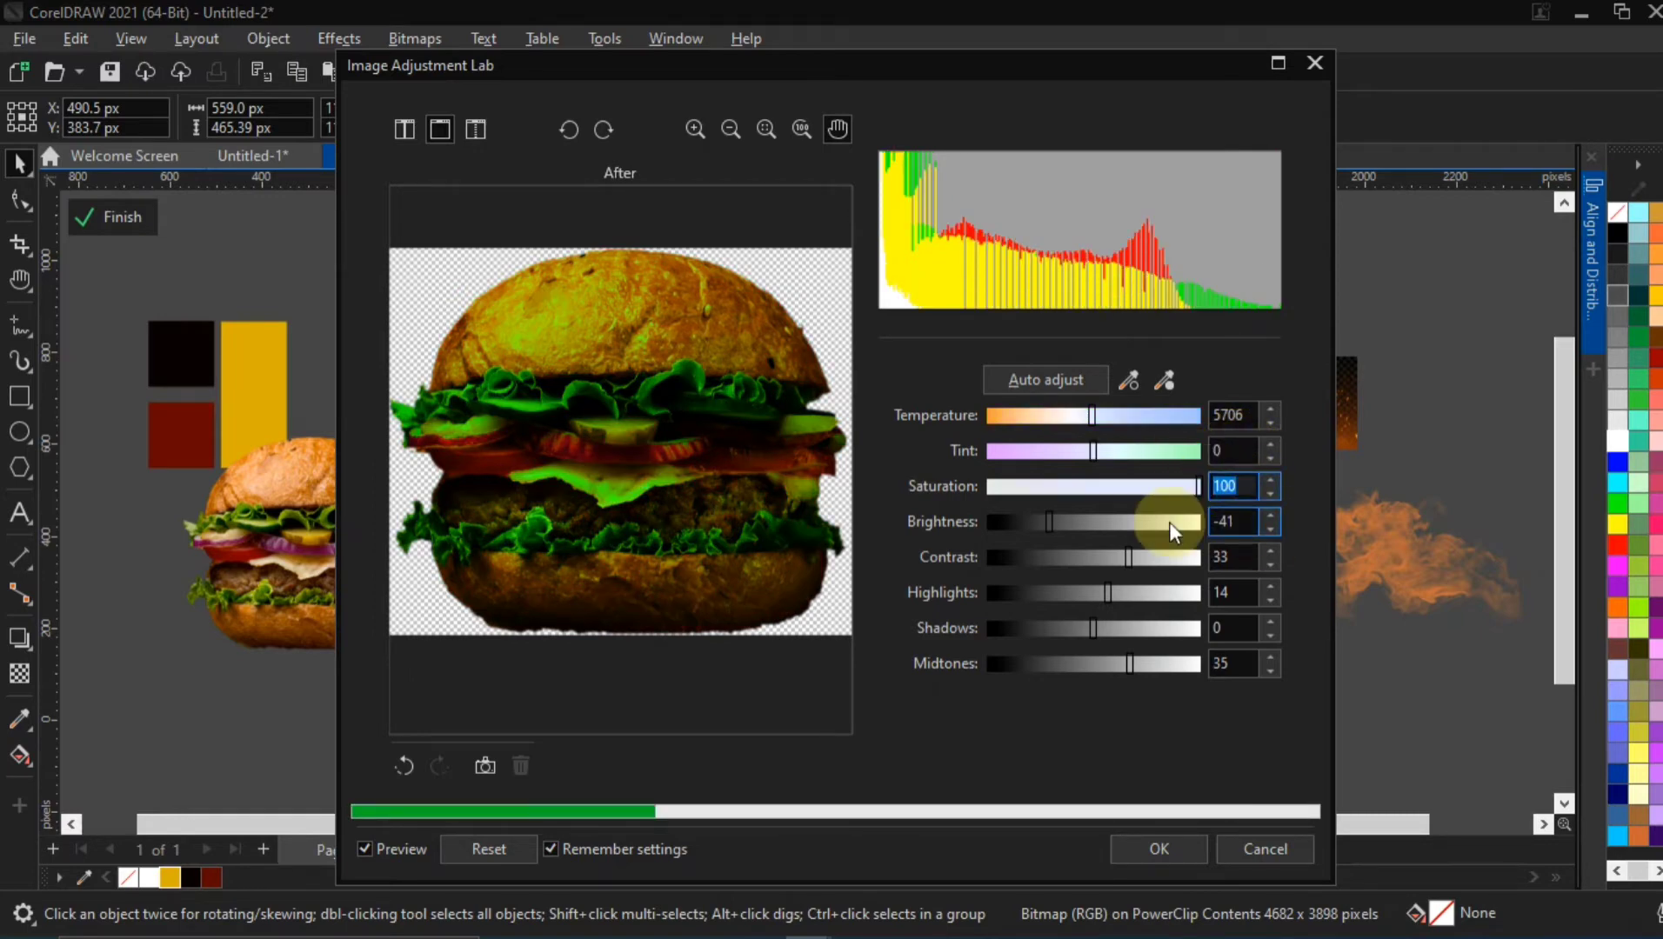
text(12)
drag(1246, 523, 1159, 550)
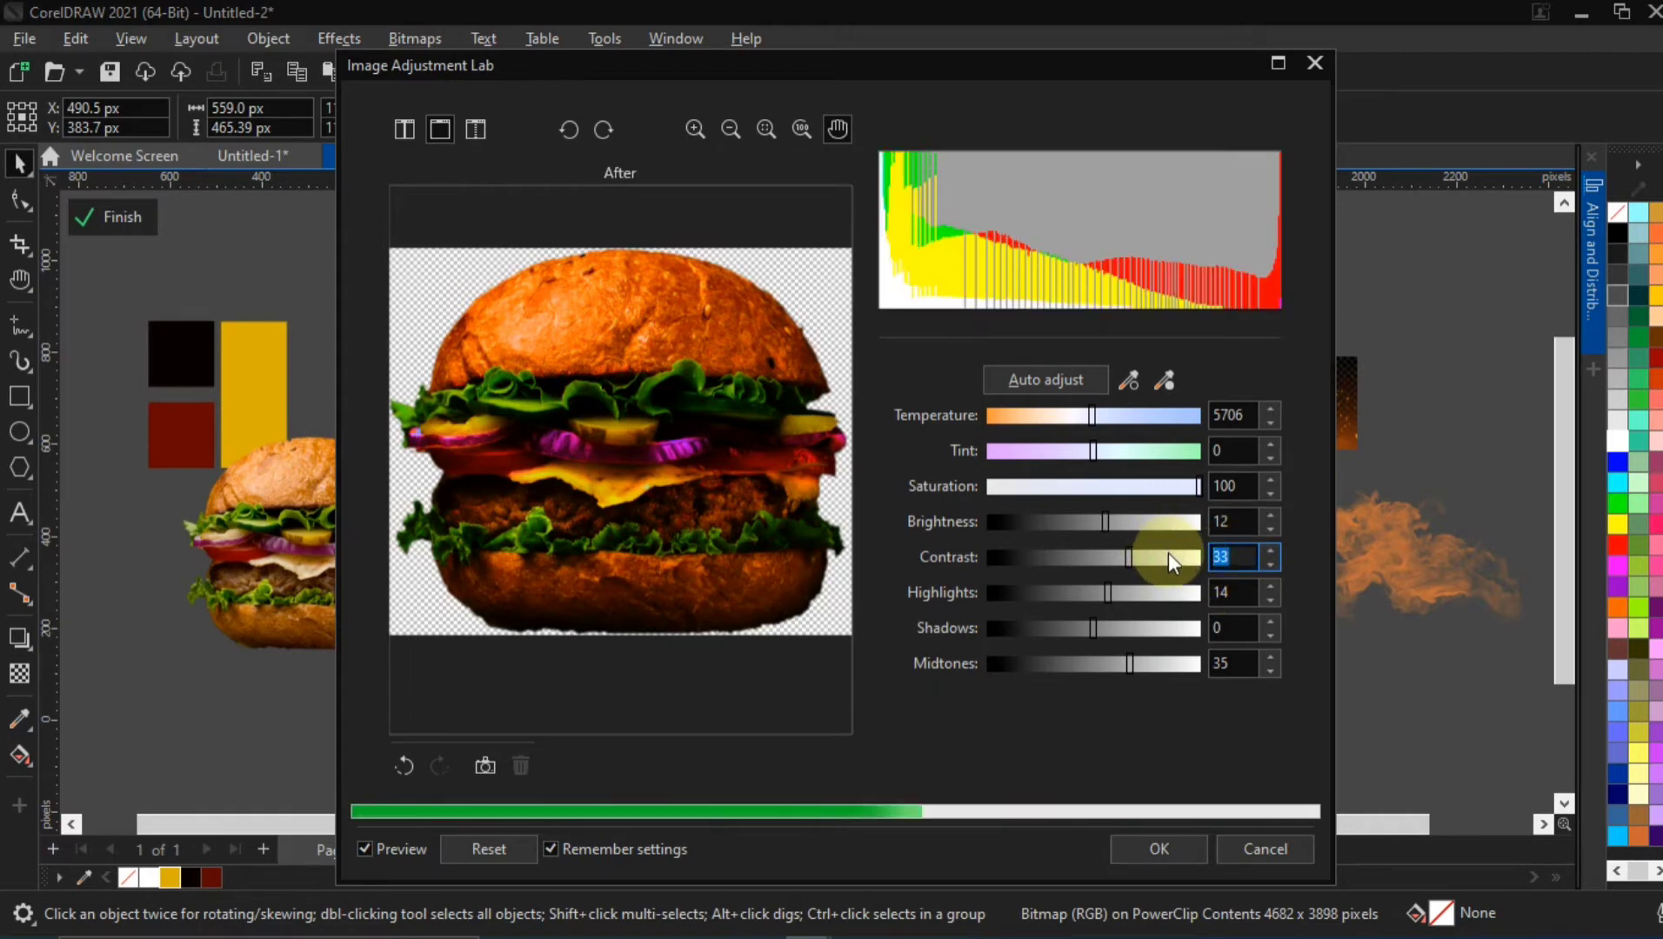
text(11)
Keep highlights at 14, shadows at 0 and midtones at 35 for the flyer burger, and apply the image adjustments
drag(1243, 589, 1195, 596)
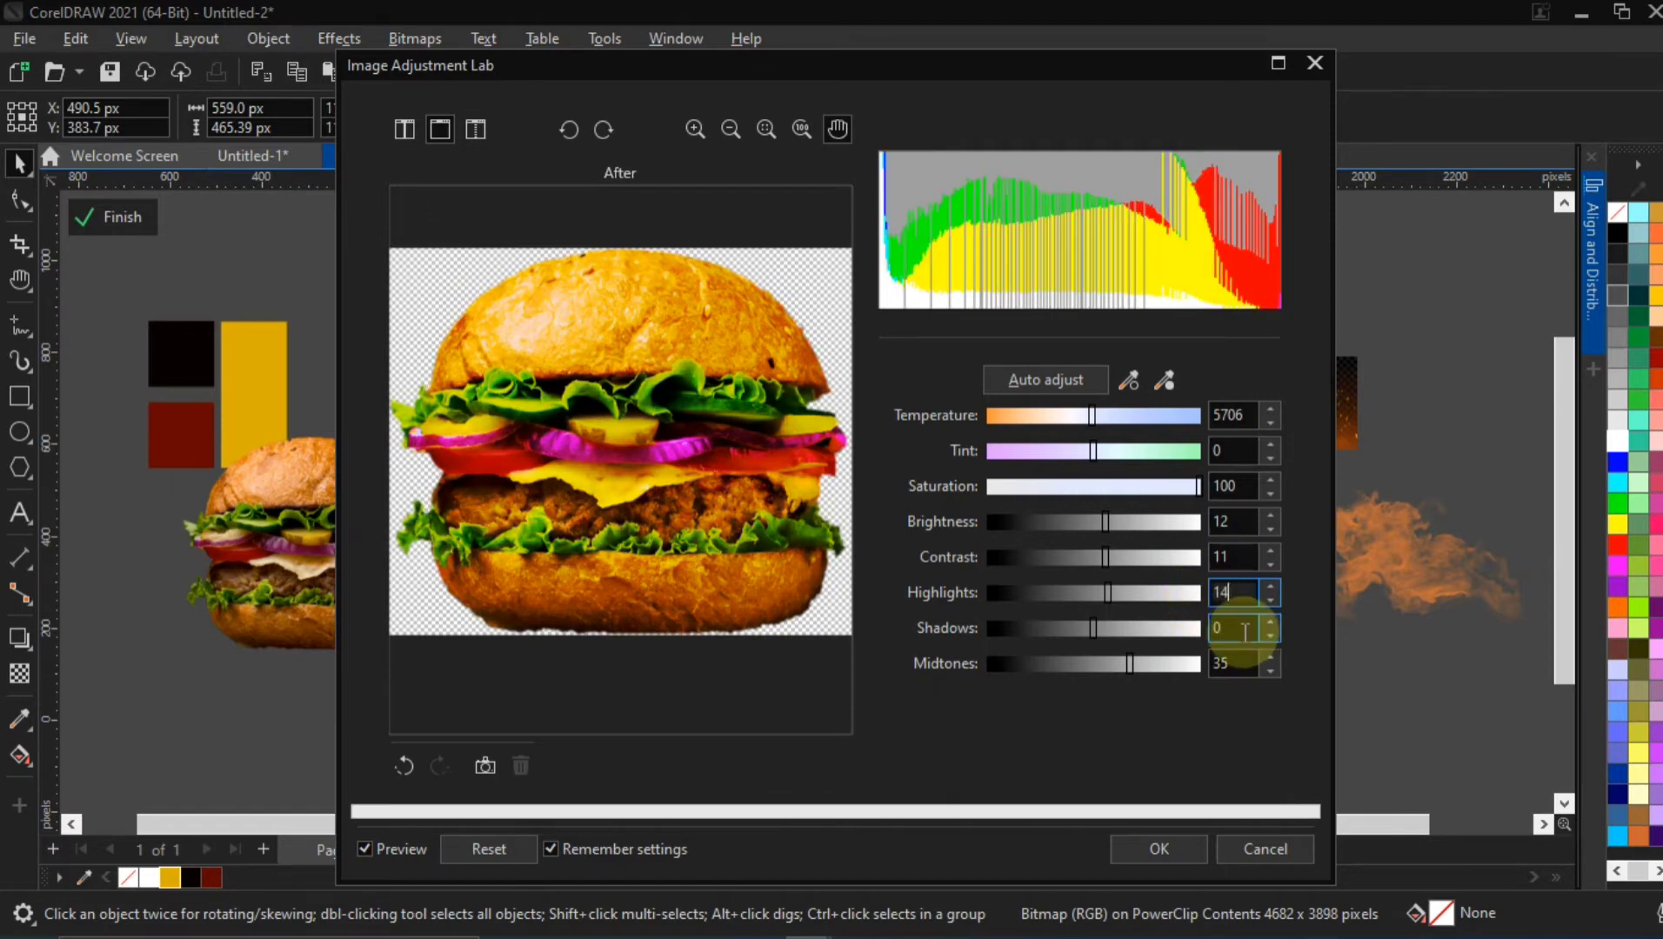
click(1226, 624)
double_click(1231, 662)
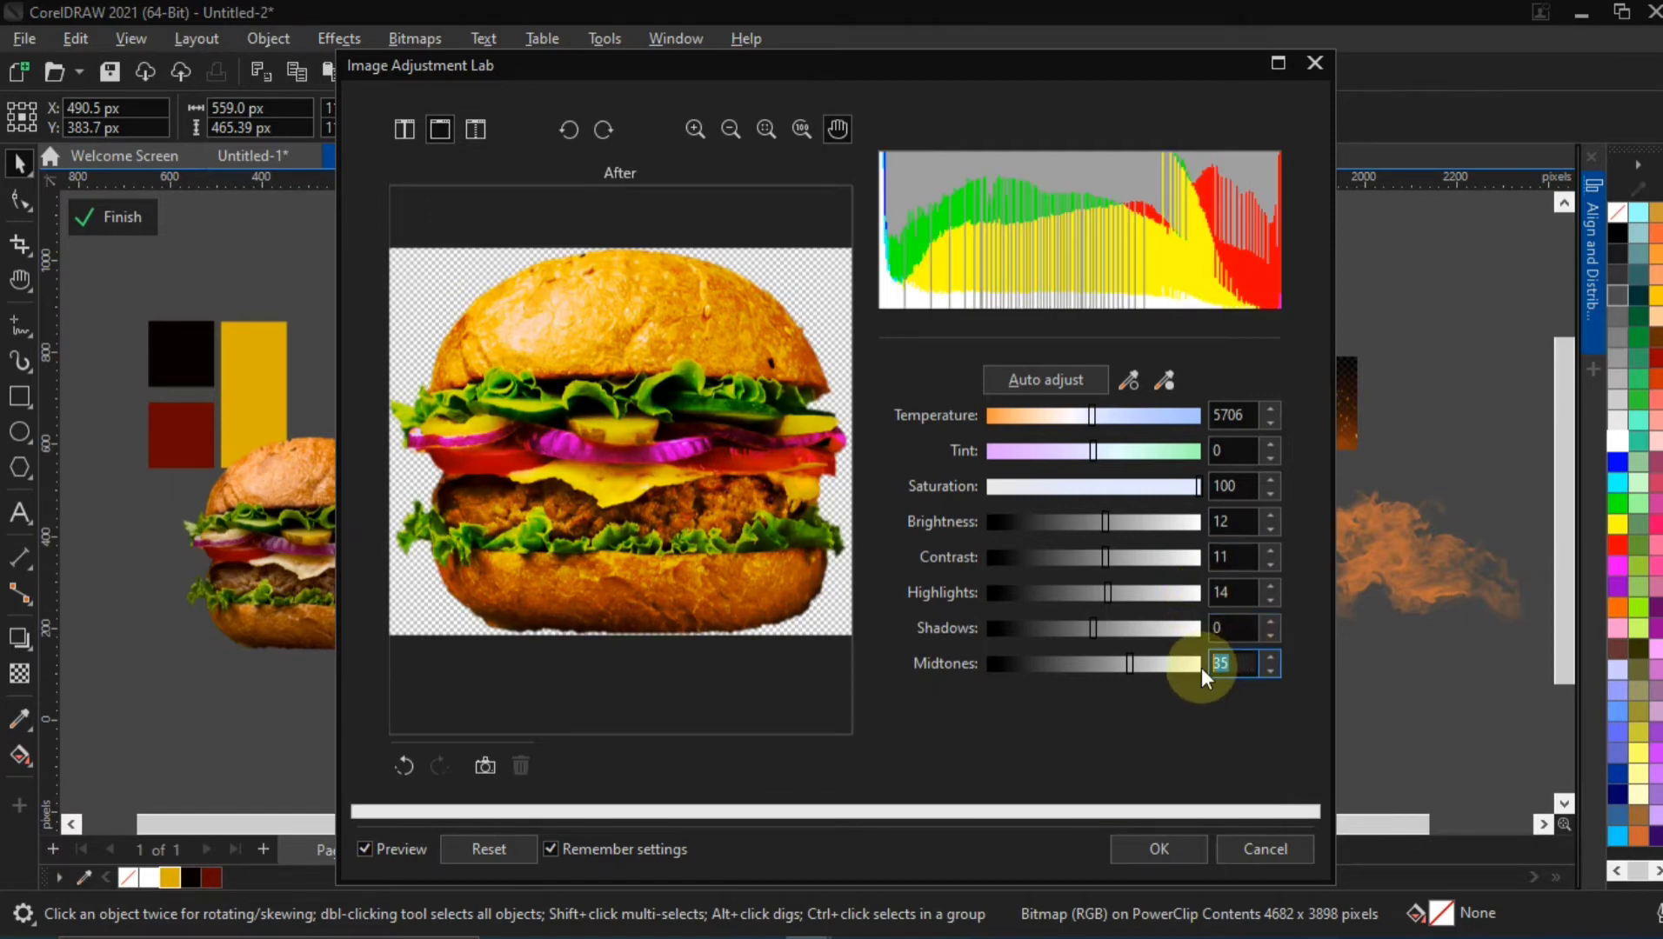
click(1208, 672)
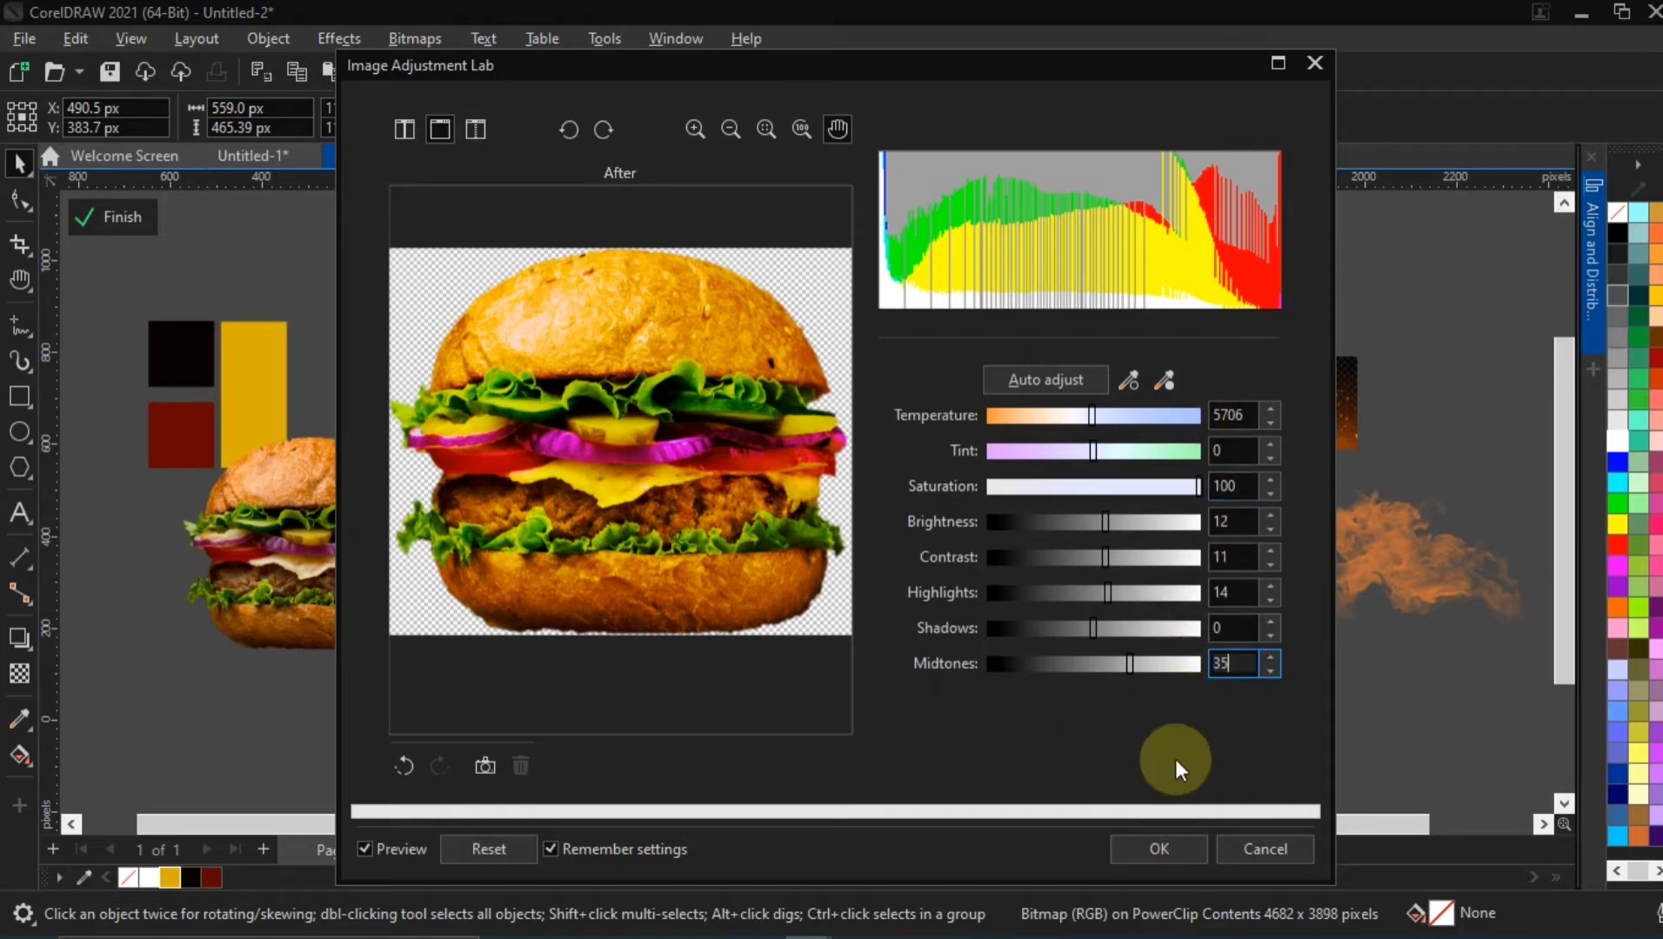
click(1149, 851)
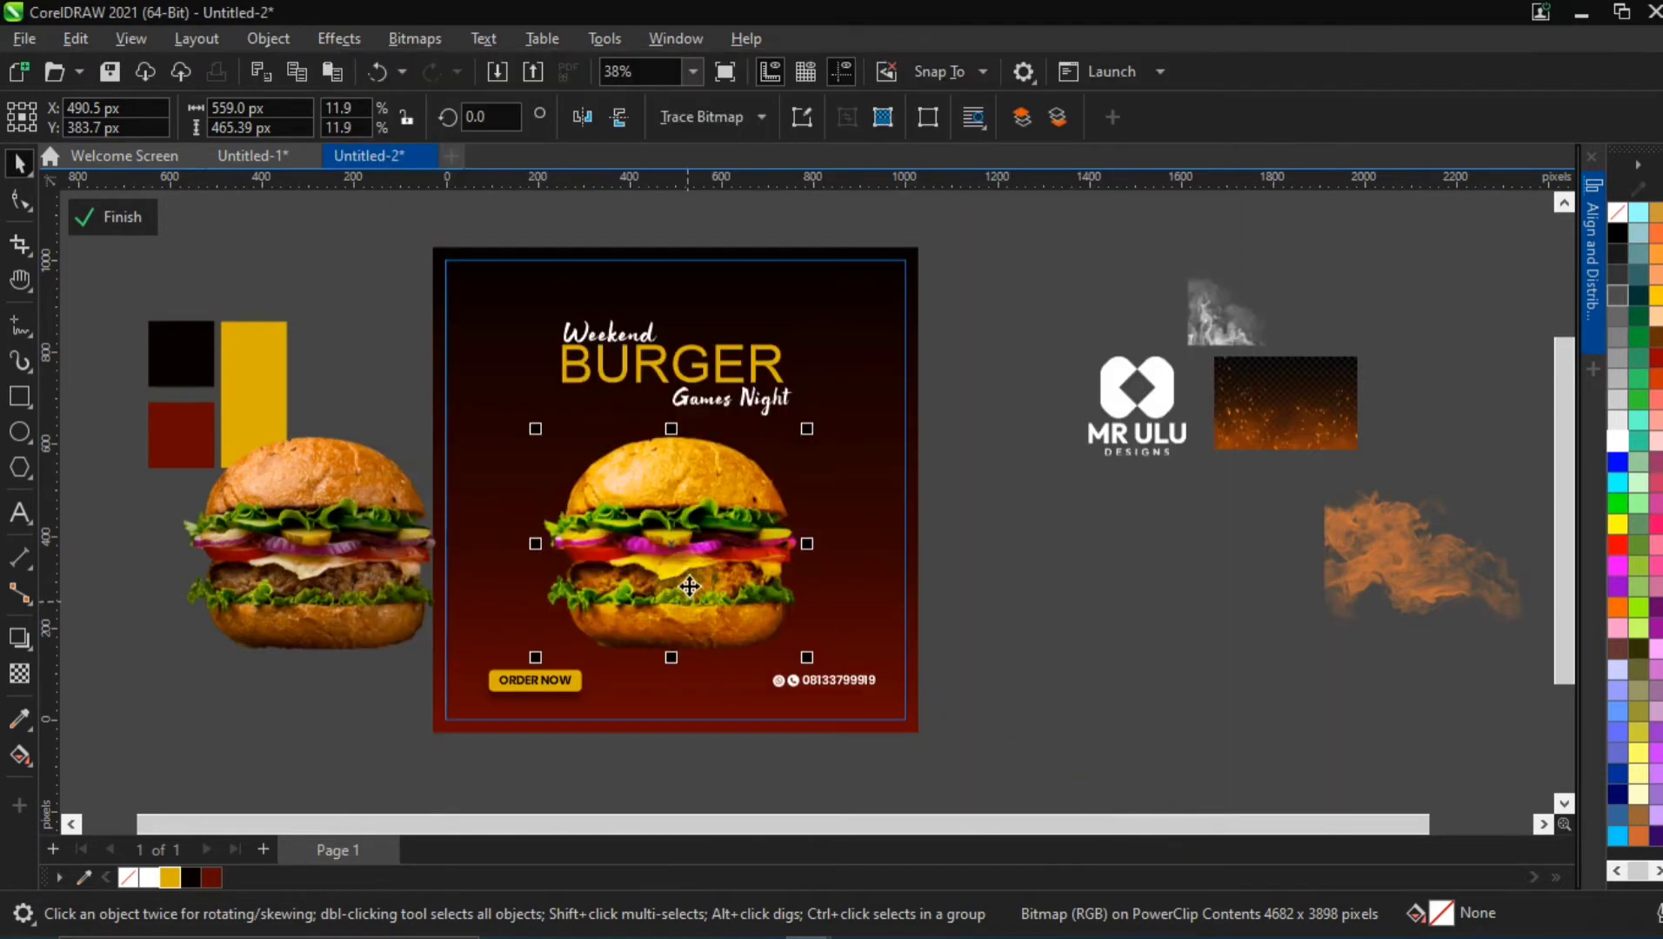
Place the unadjusted burger copy beside the adjusted burger on the flyer and compare their colours up close
scroll(334, 545, up, 2)
drag(331, 506, 509, 527)
click(725, 427)
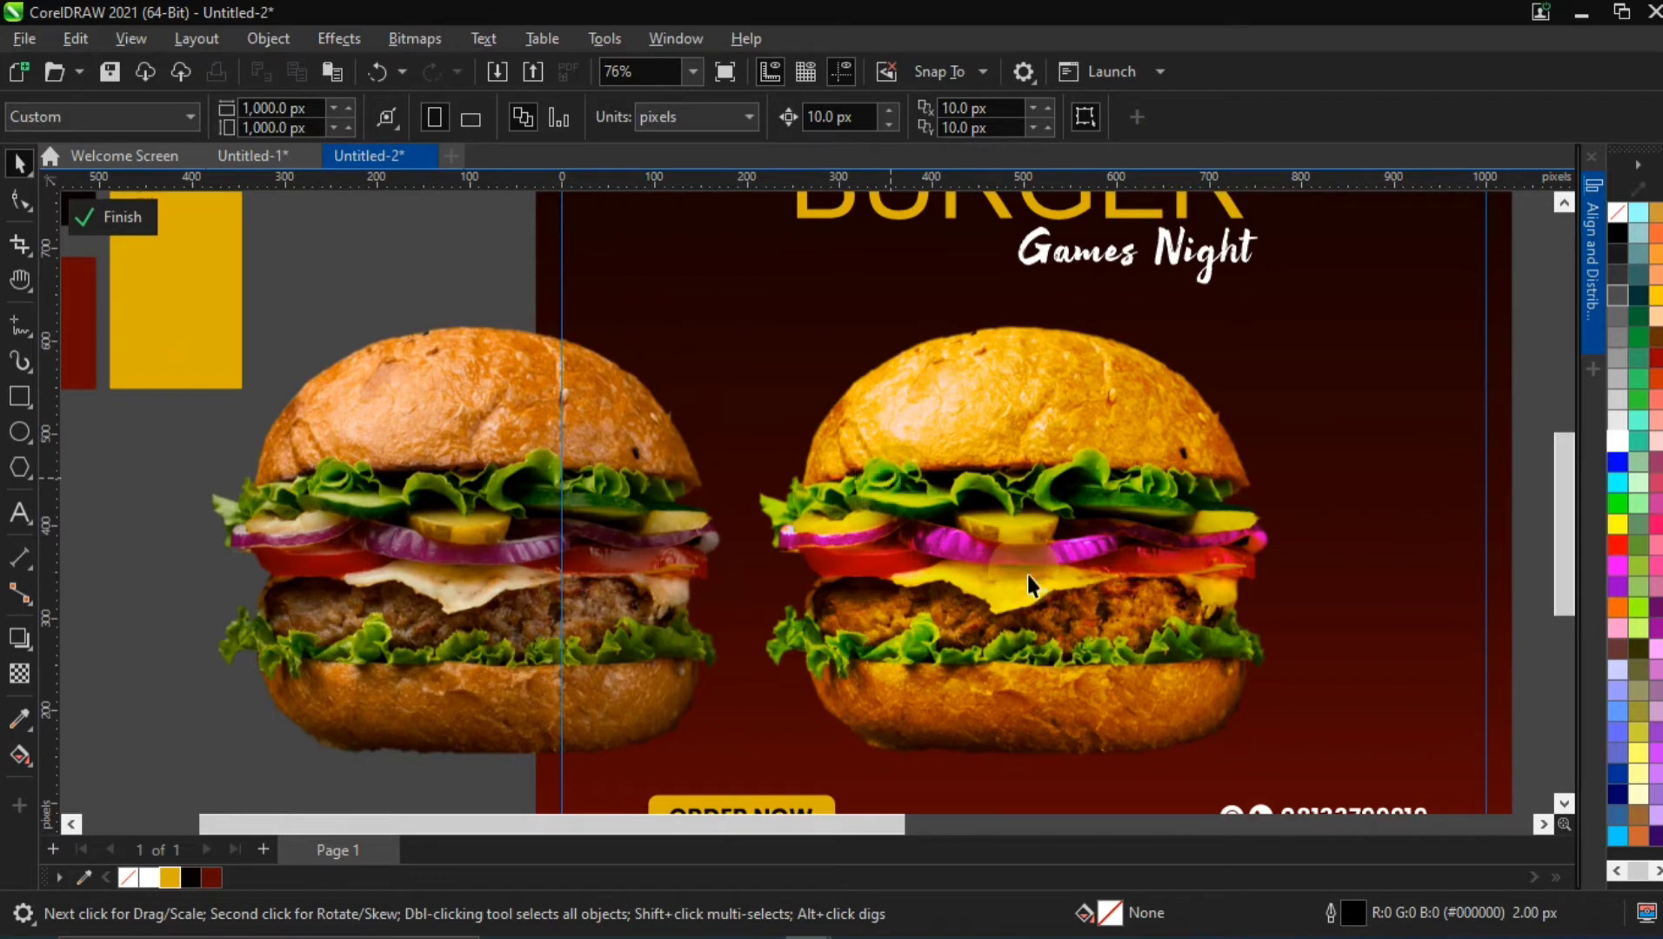
scroll(1184, 503, down, 2)
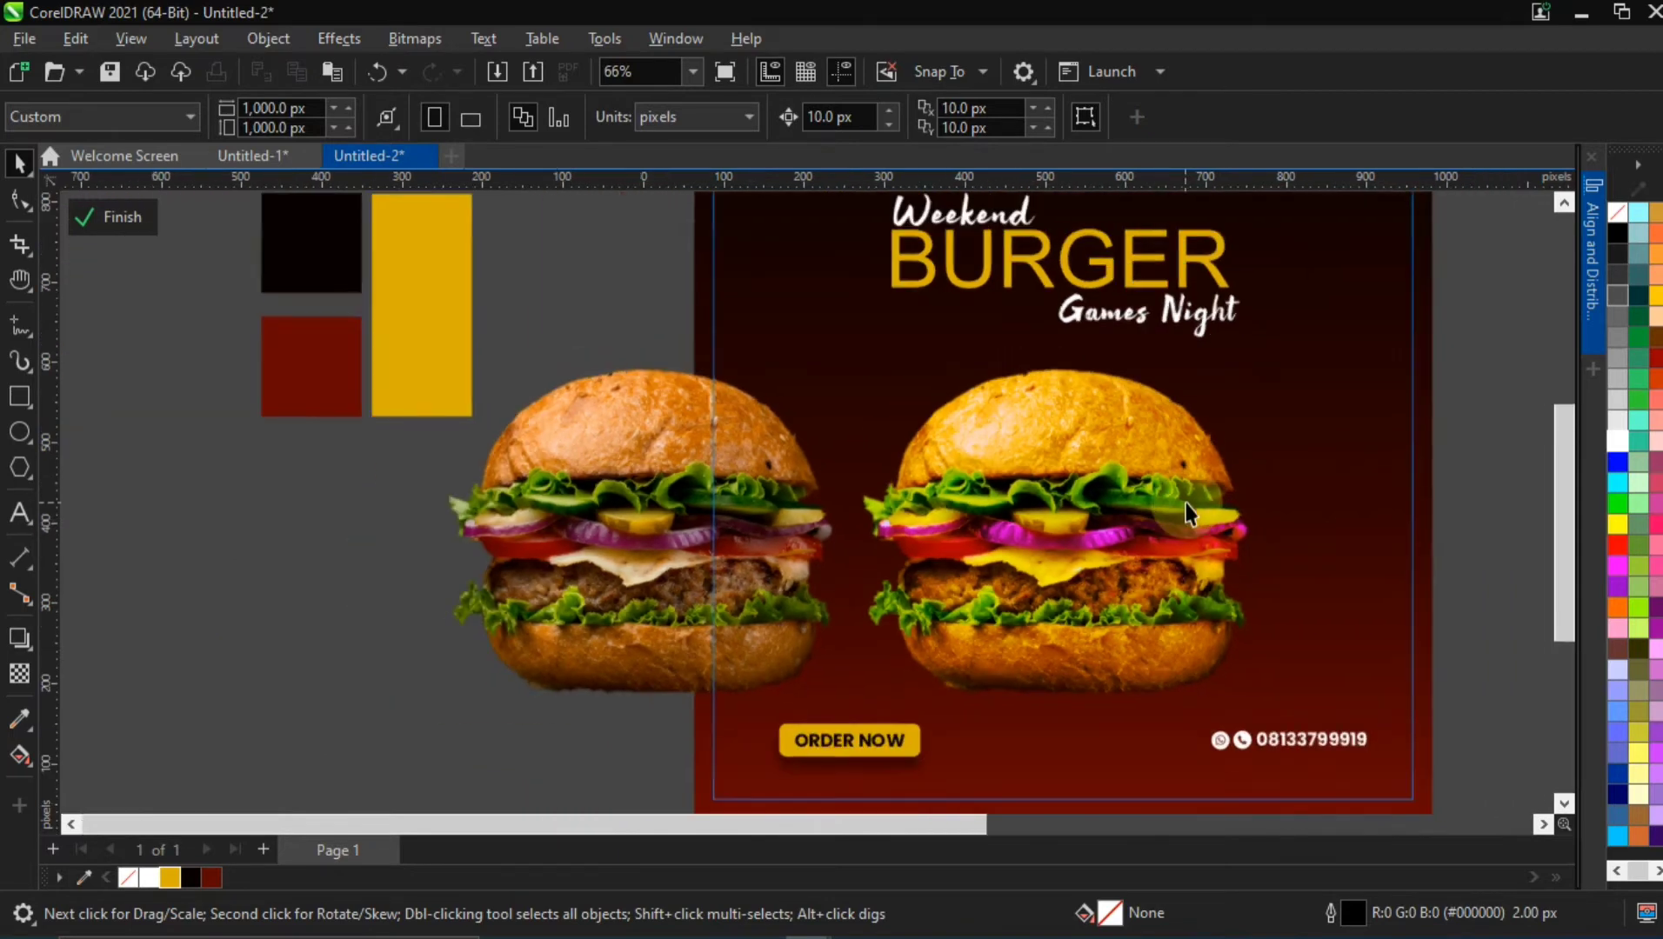
Move the unadjusted burger copy off the flyer, below the colour swatches
click(697, 461)
drag(706, 460, 372, 508)
scroll(1197, 494, down, 1)
key(h)
drag(1219, 467, 856, 490)
click(20, 162)
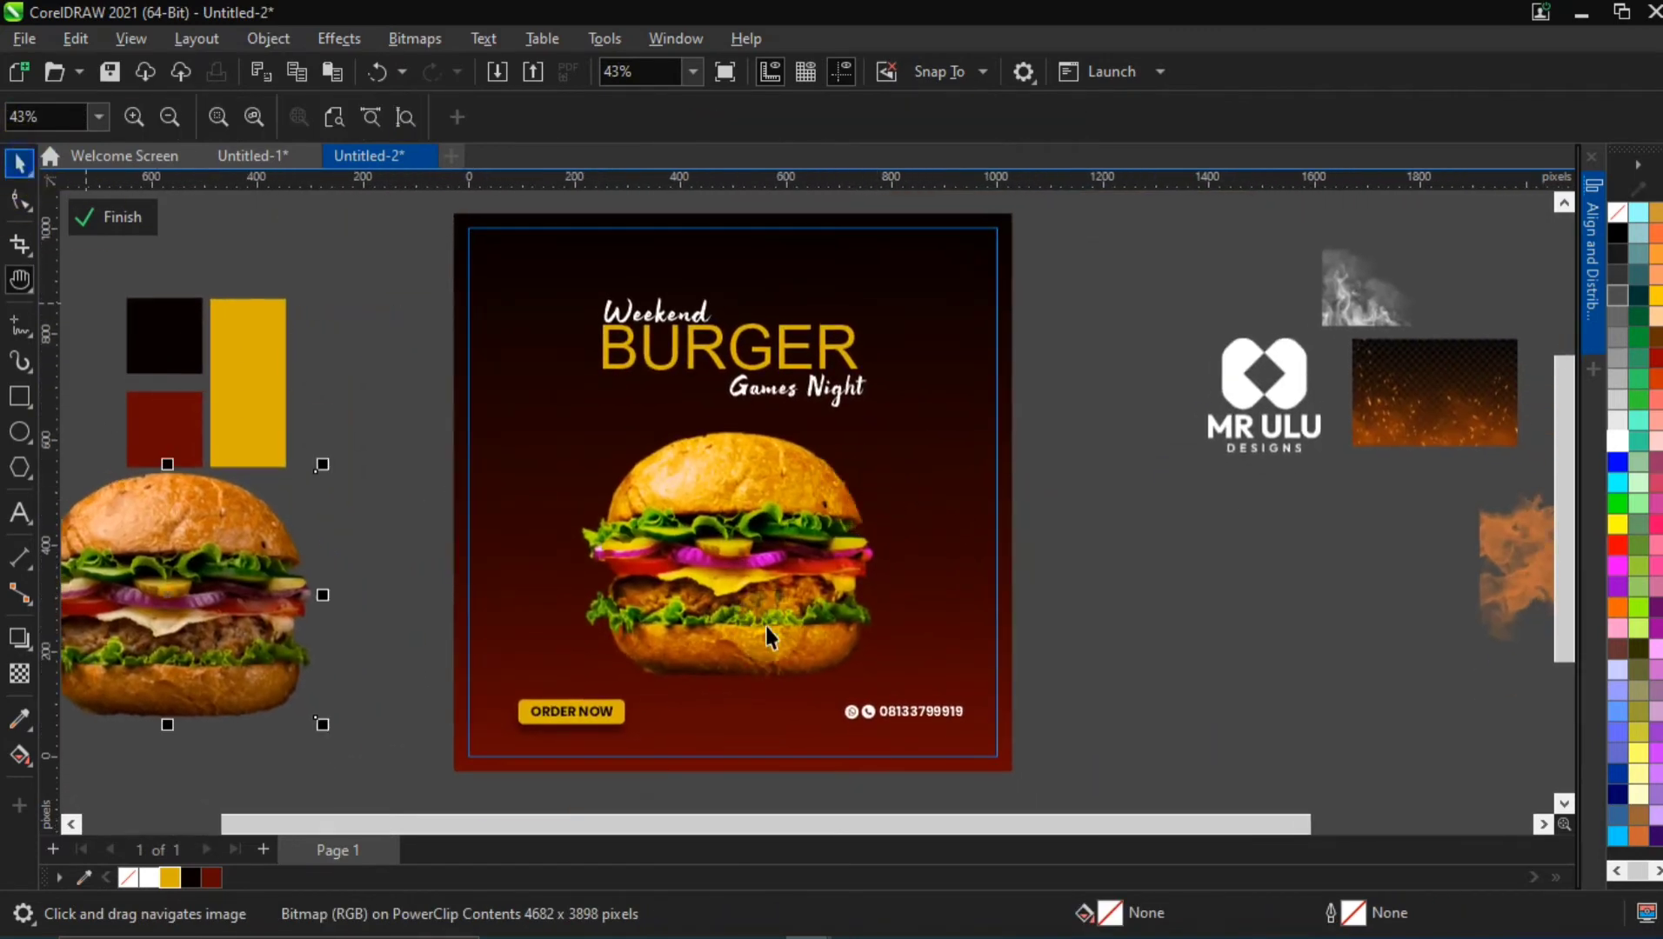
Rotate the flyer burger counterclockwise by about 14.2 degrees
click(751, 536)
click(735, 519)
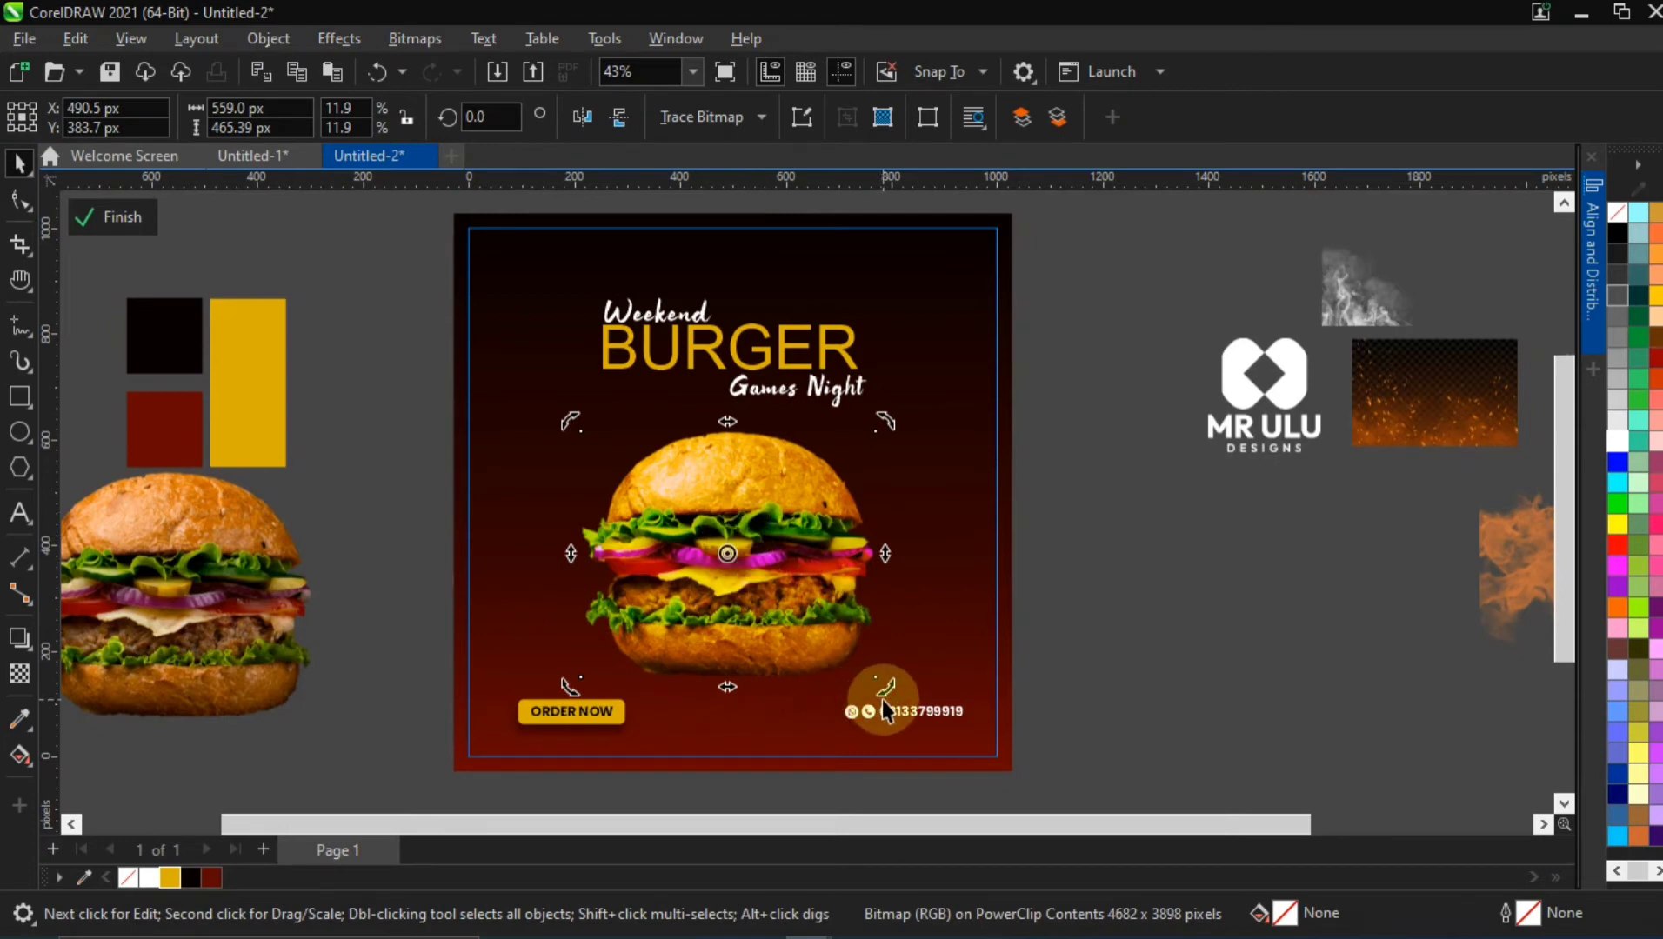
drag(887, 699, 914, 657)
key(ctrl+z)
click(804, 642)
click(853, 679)
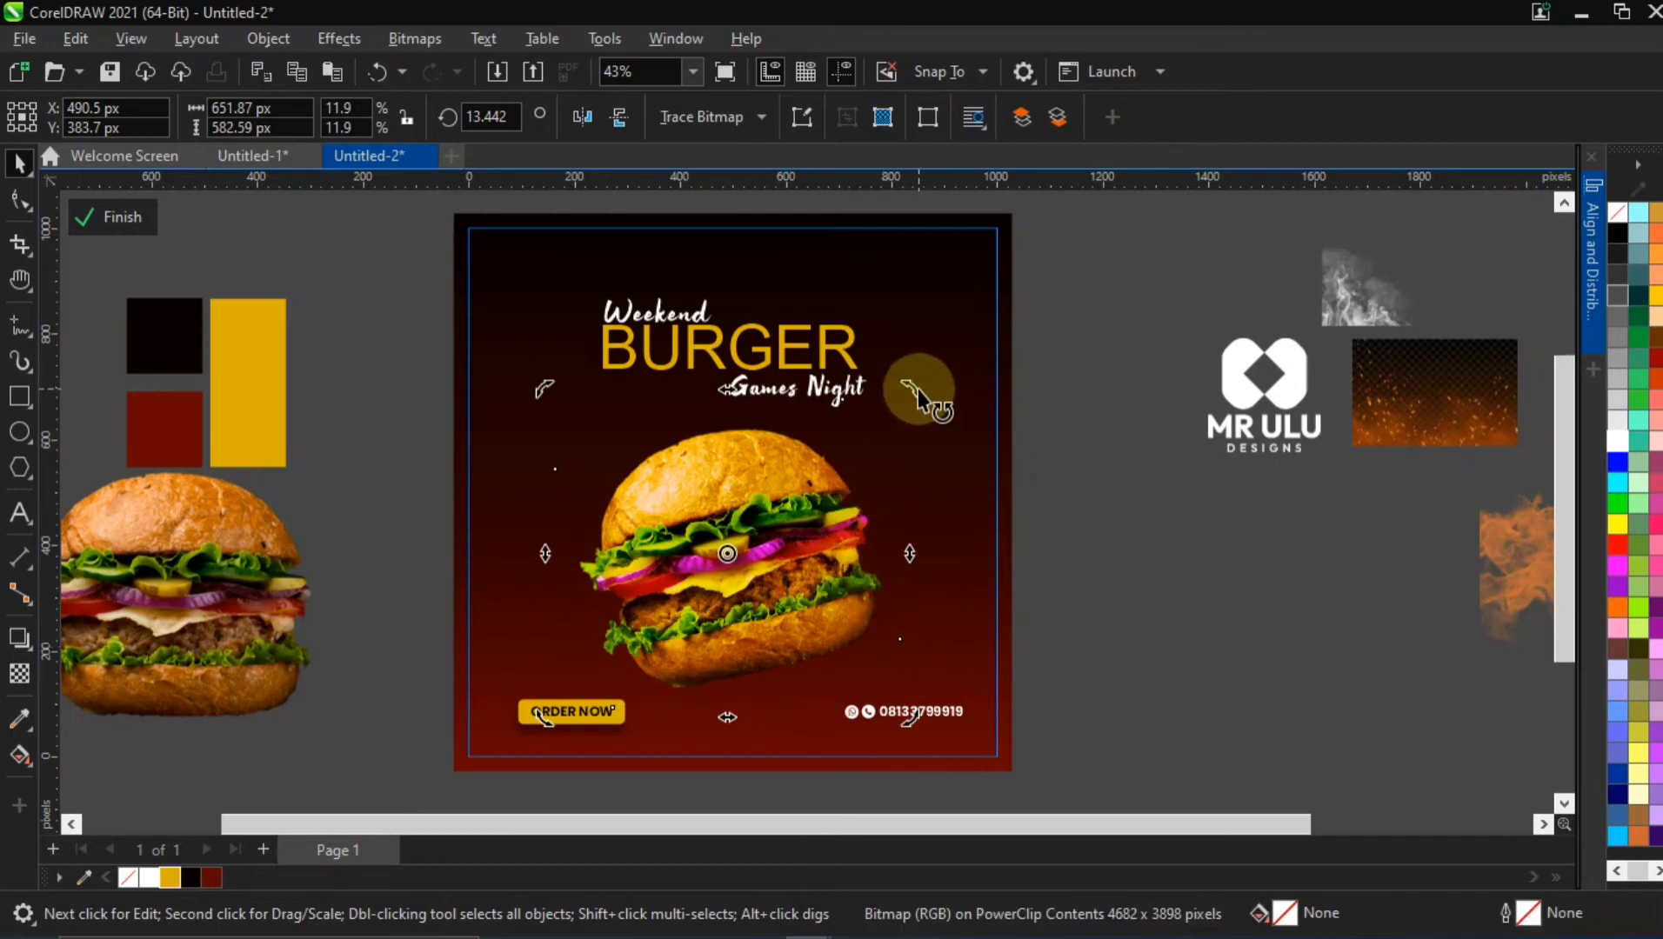
drag(919, 394, 920, 388)
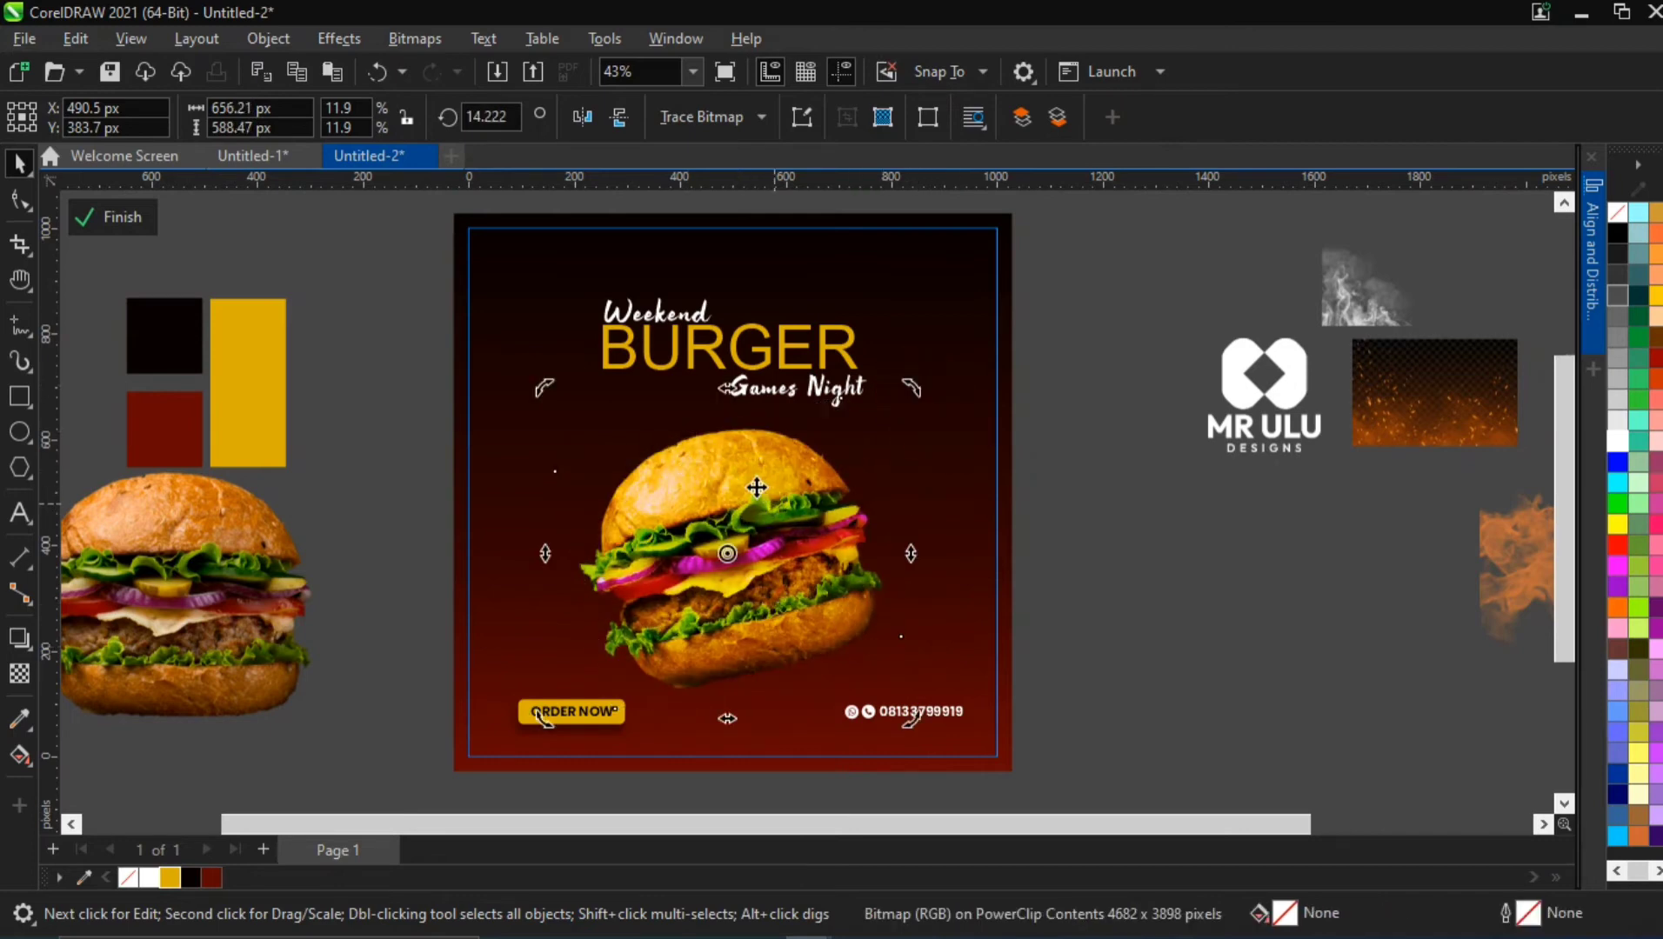
click(641, 451)
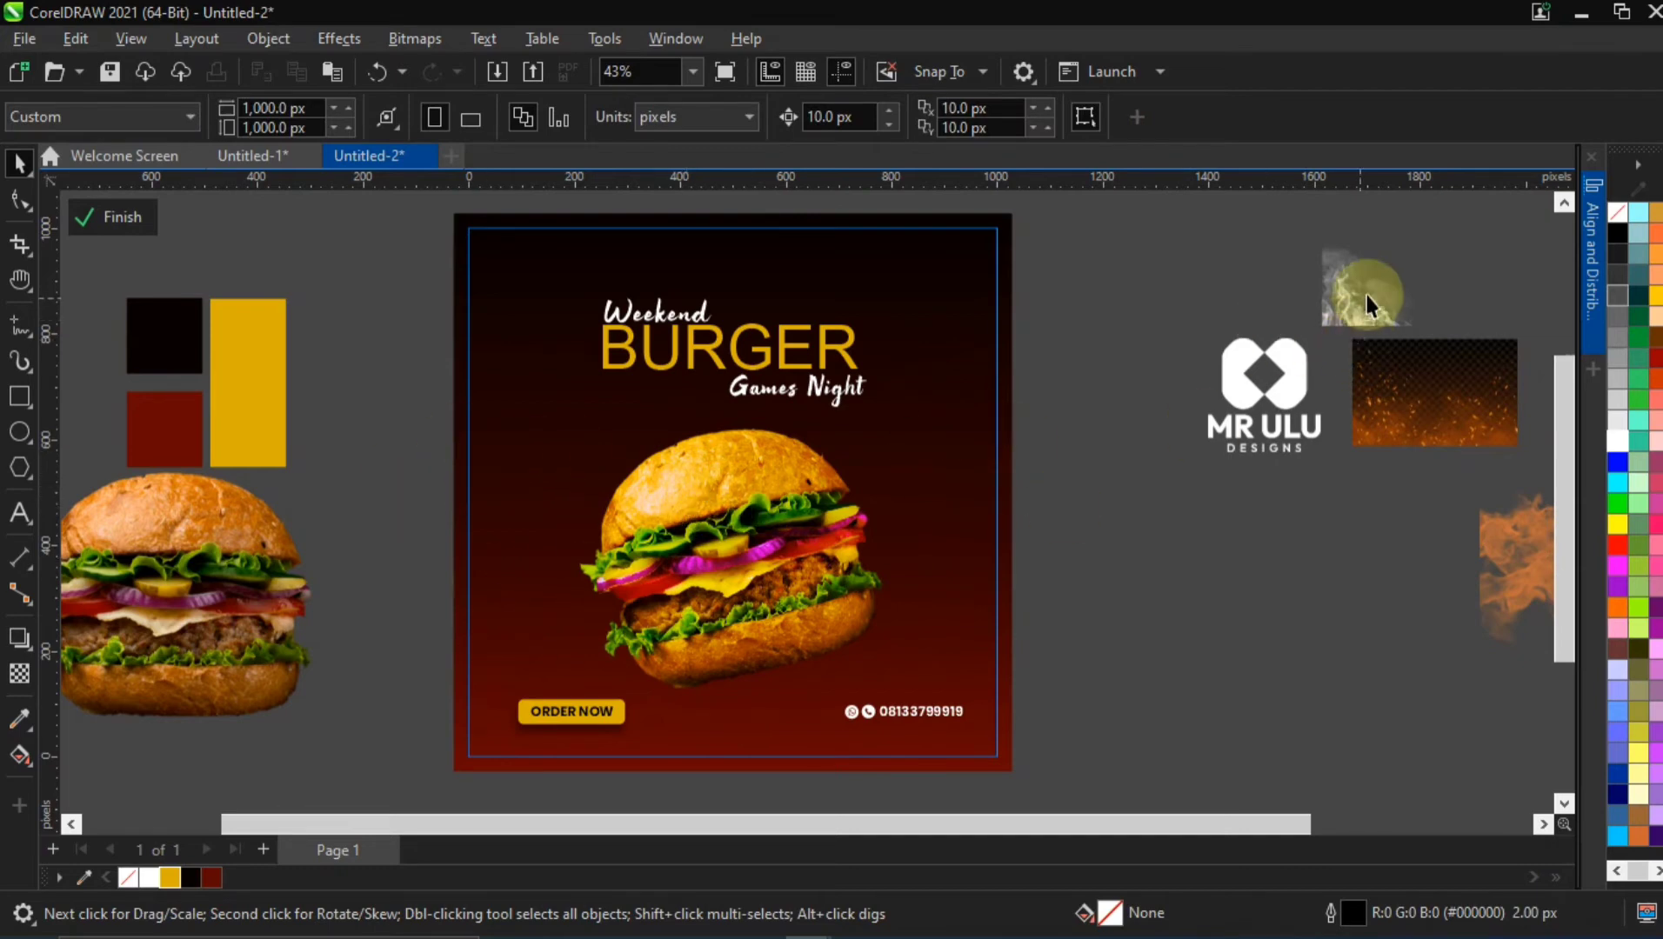
Enlarge the white smoke image to about 589 × 589 px and place it over the flyer's lower-left corner
drag(1366, 295, 1325, 720)
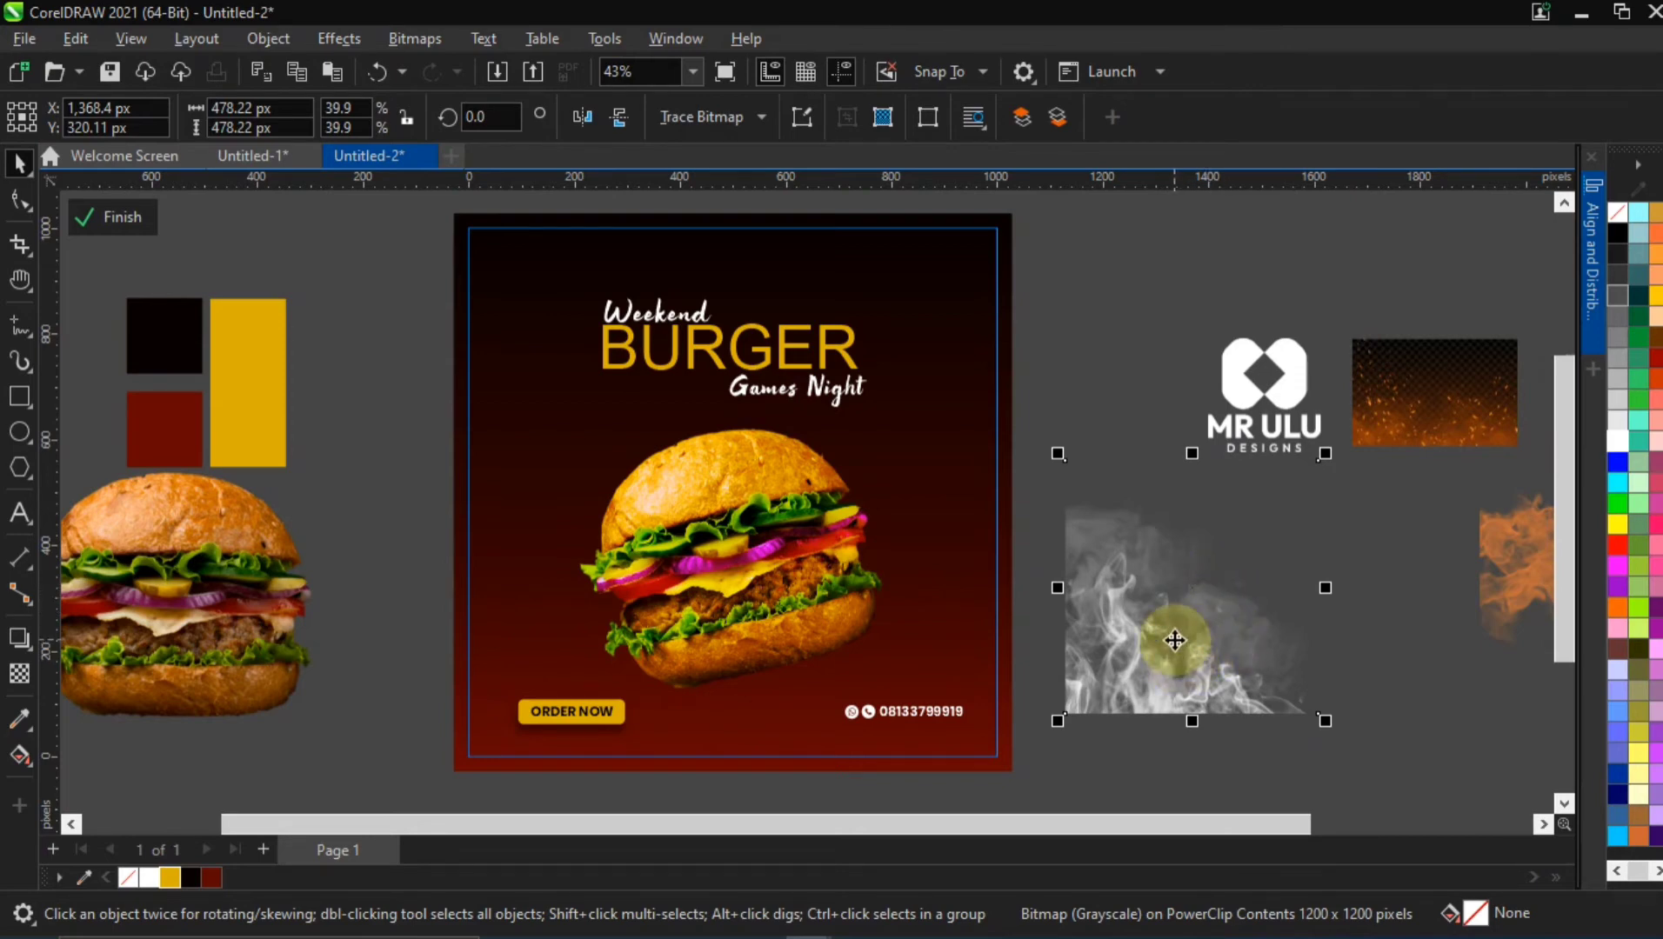
drag(1152, 665, 483, 685)
drag(652, 744, 756, 800)
drag(399, 710, 457, 690)
Place a mirrored copy of the smoke over the flyer's lower-right corner and group the two smoke images
drag(430, 609, 905, 644)
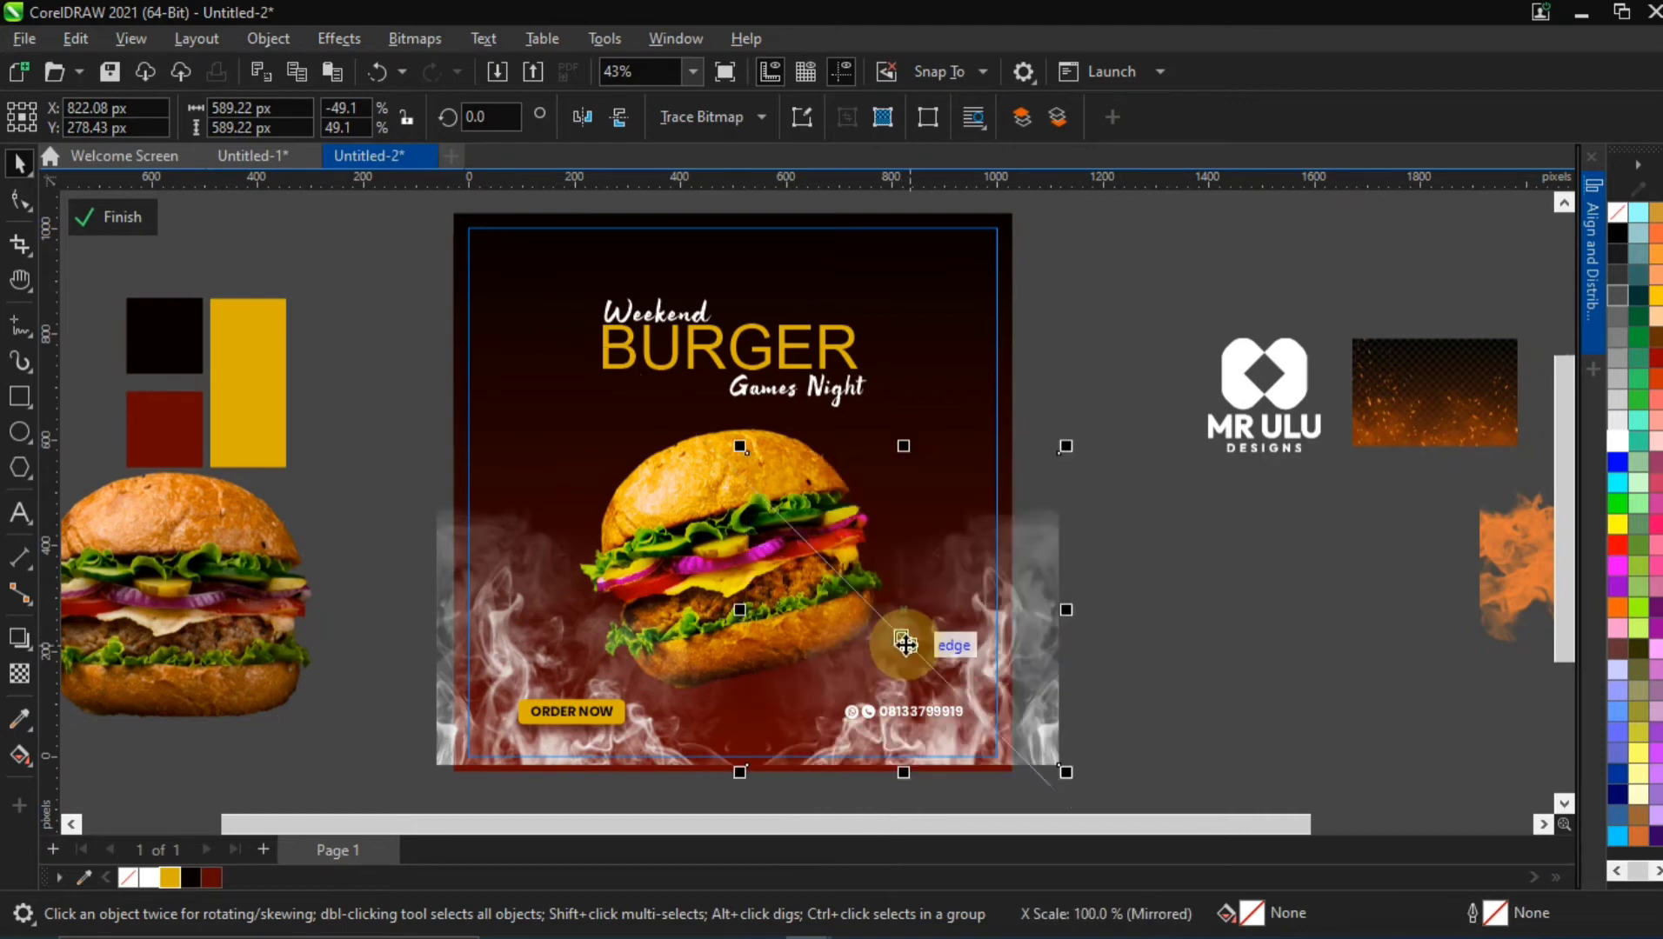
click(1043, 671)
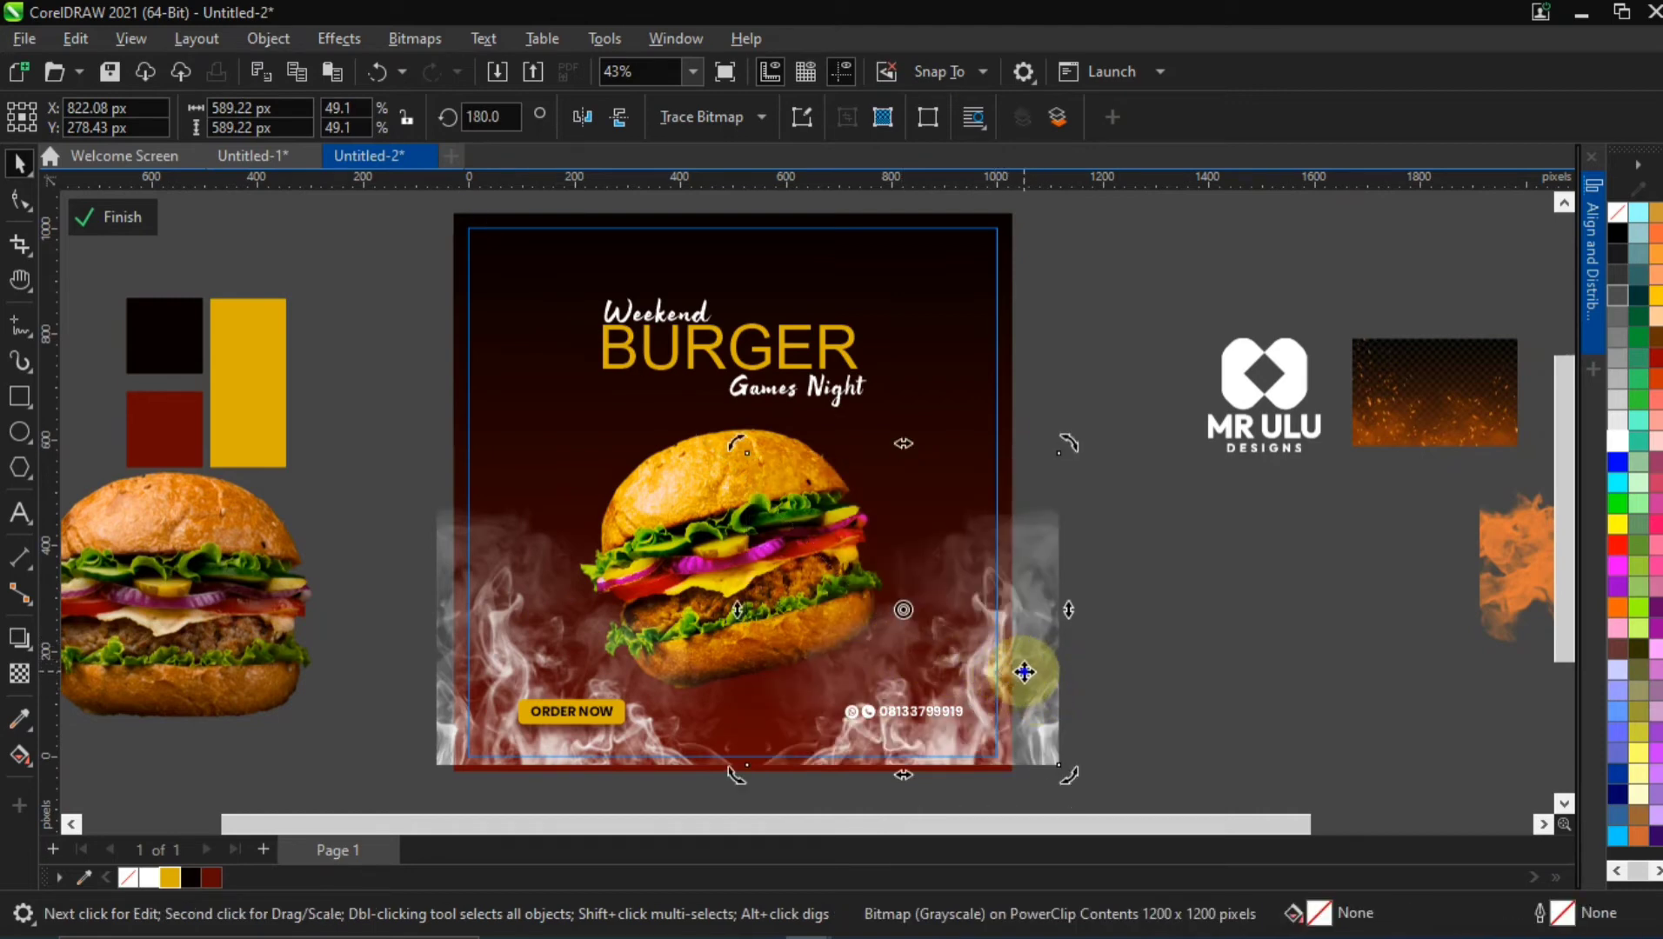
drag(1024, 672, 973, 674)
shift+click(467, 640)
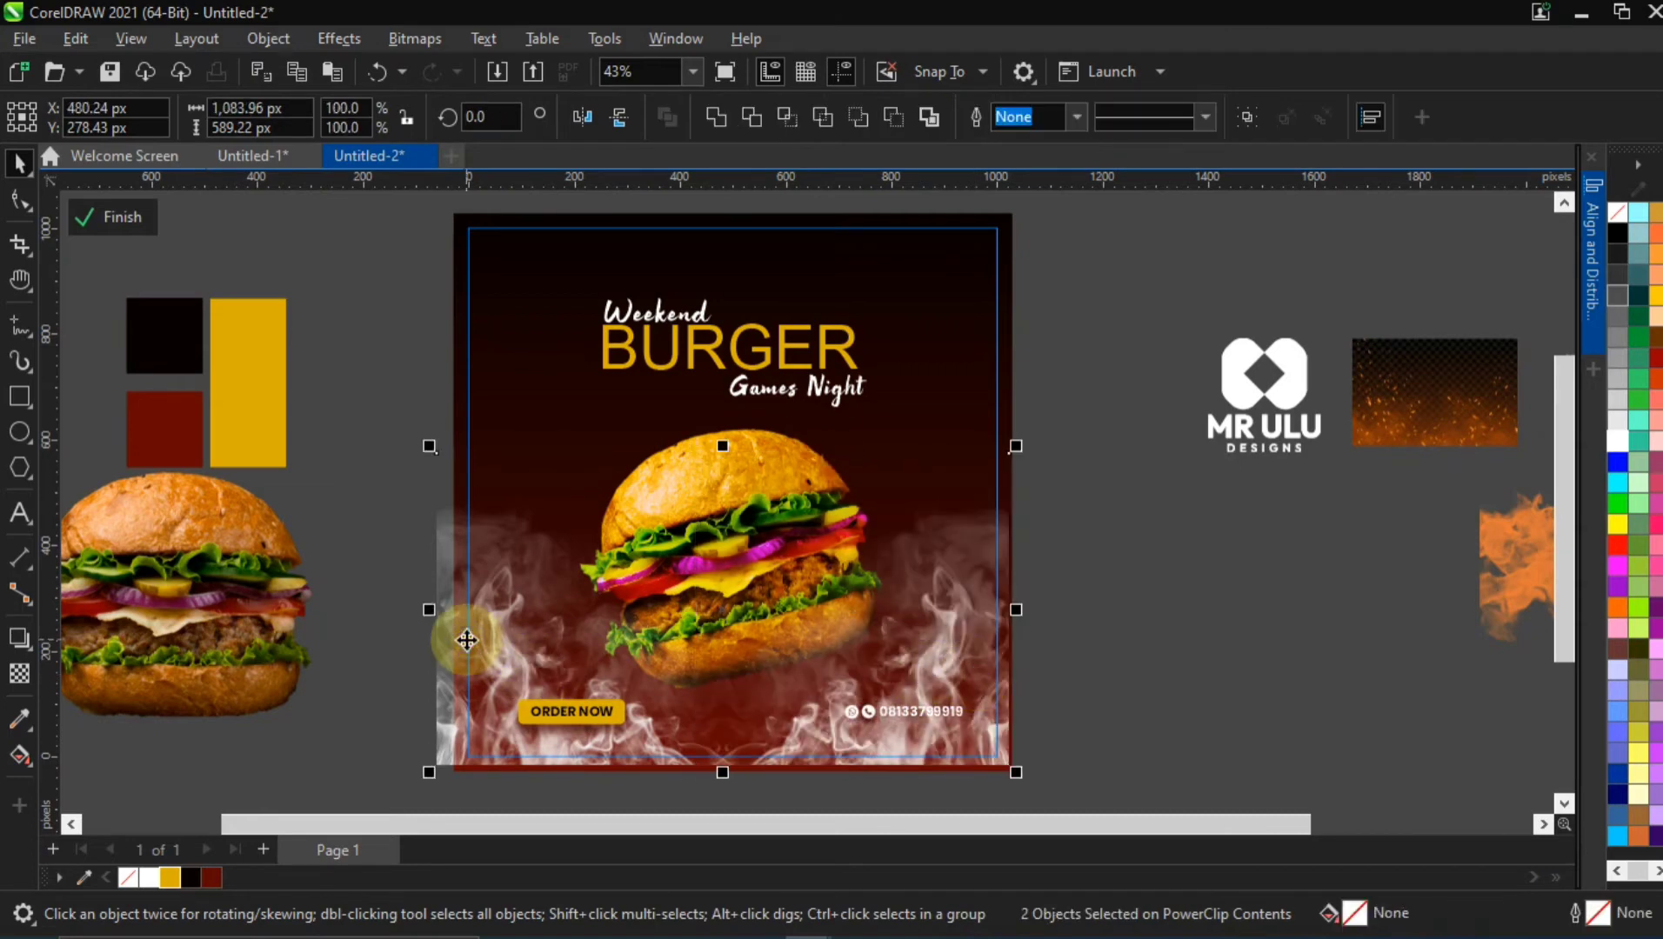
key(ctrl+g)
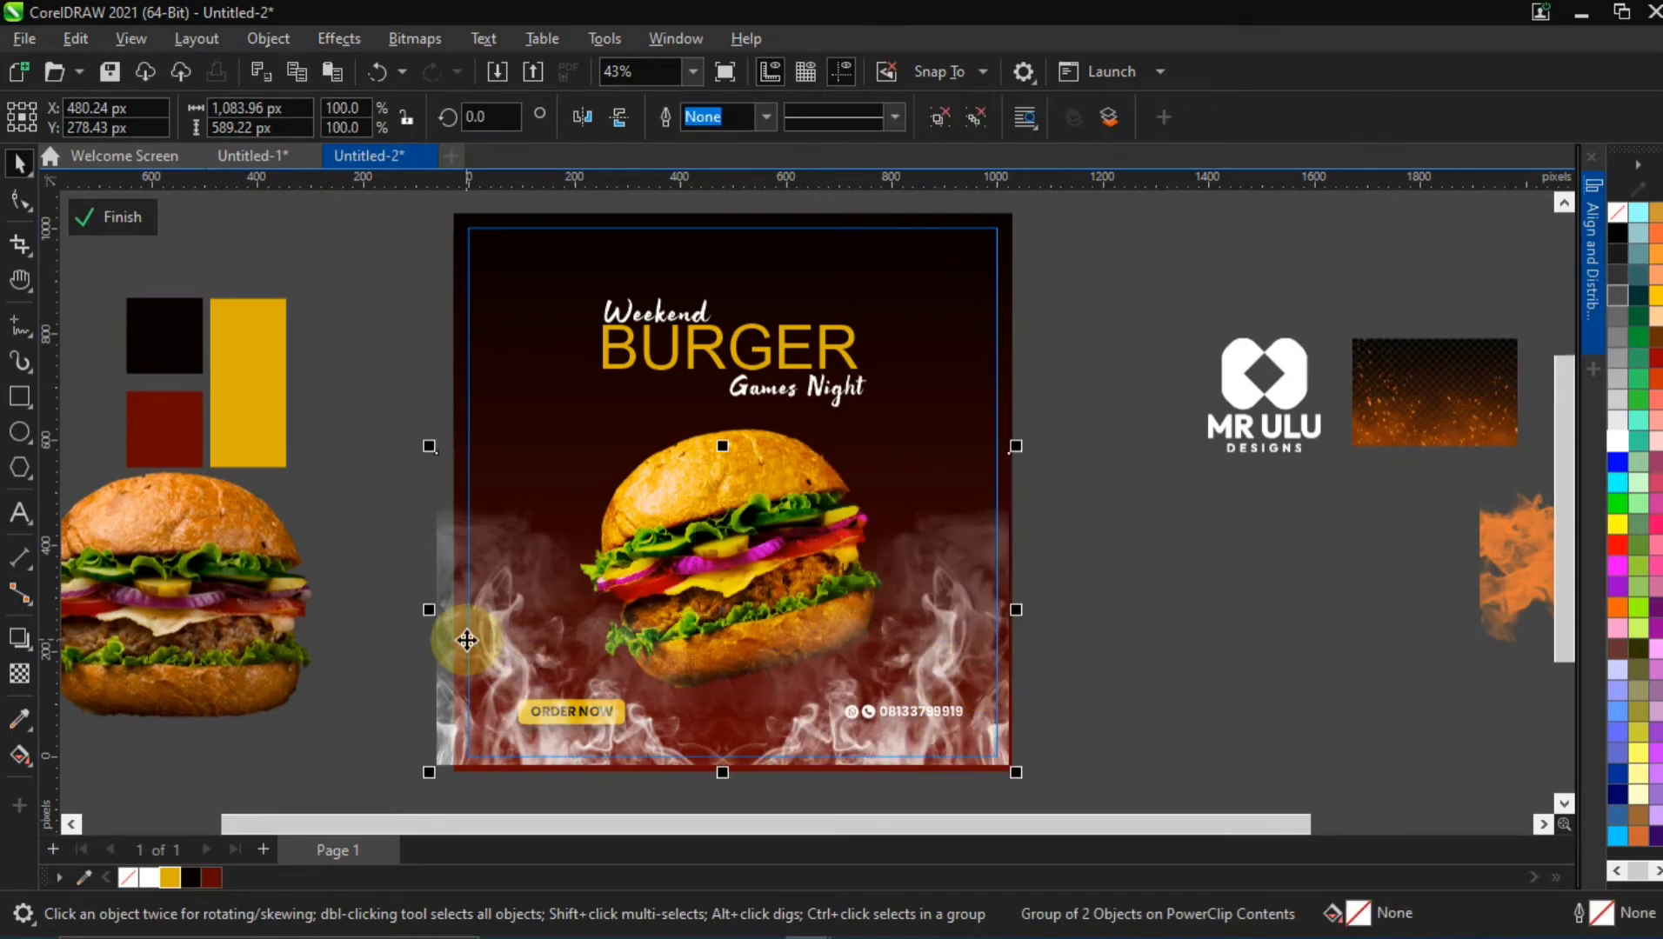
Order the smoke group behind the burger and the ORDER NOW button but in front of the flyer's gradient background
key(ctrl+Page_Down)
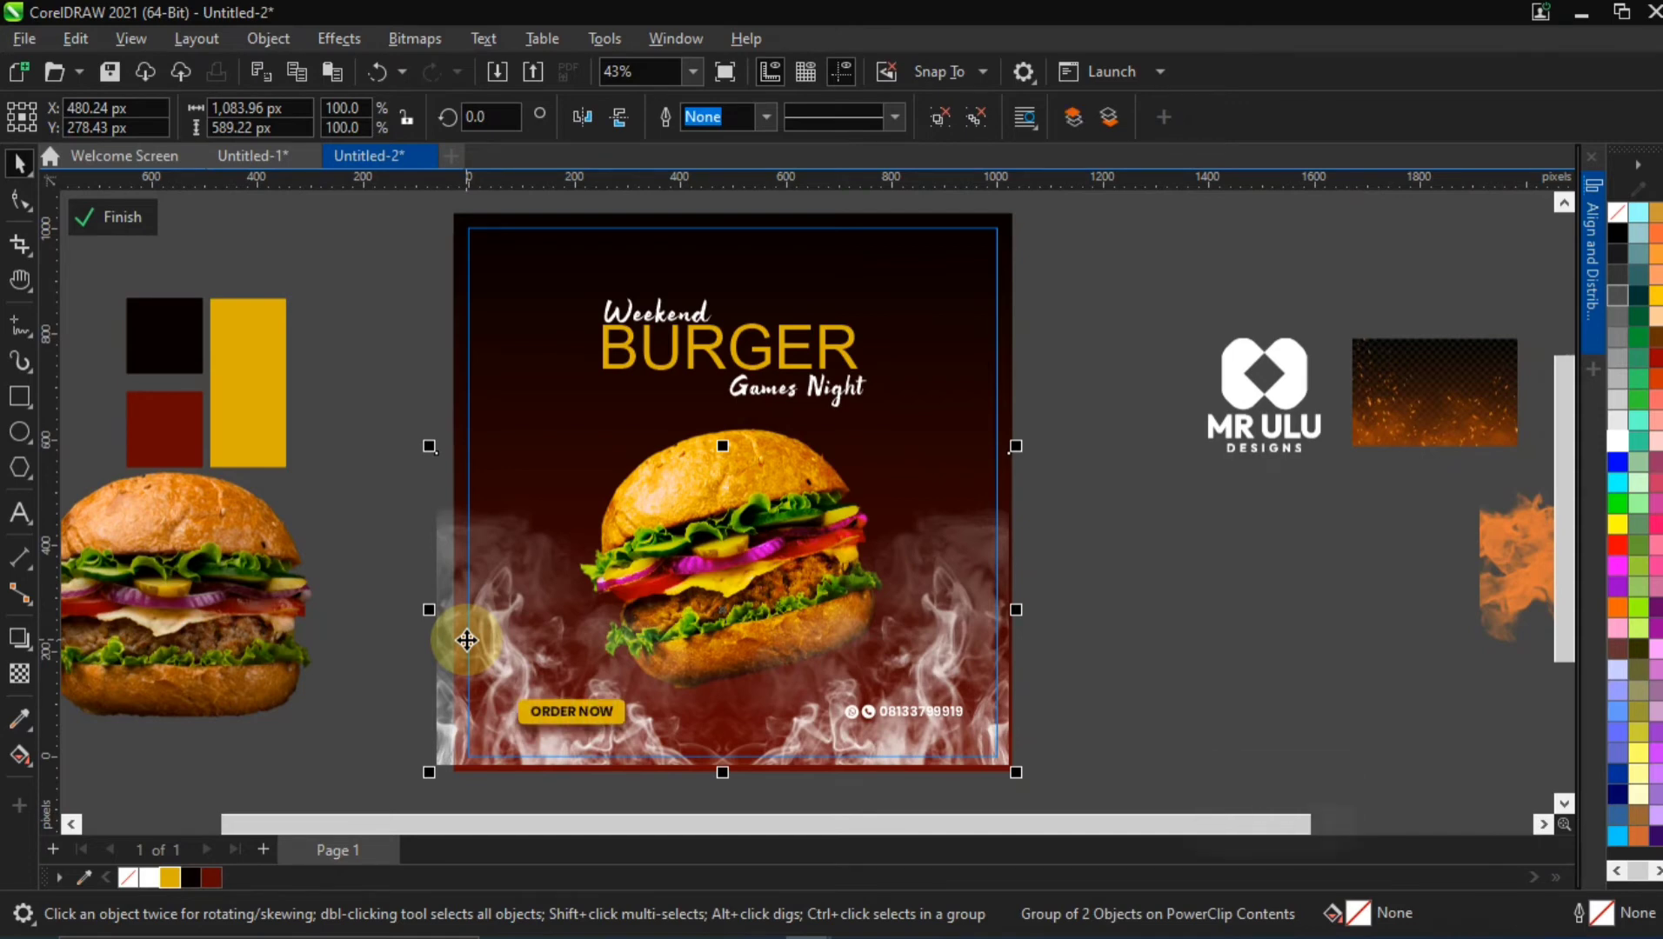
key(ctrl+Page_Down)
key(ctrl+Page_Down)
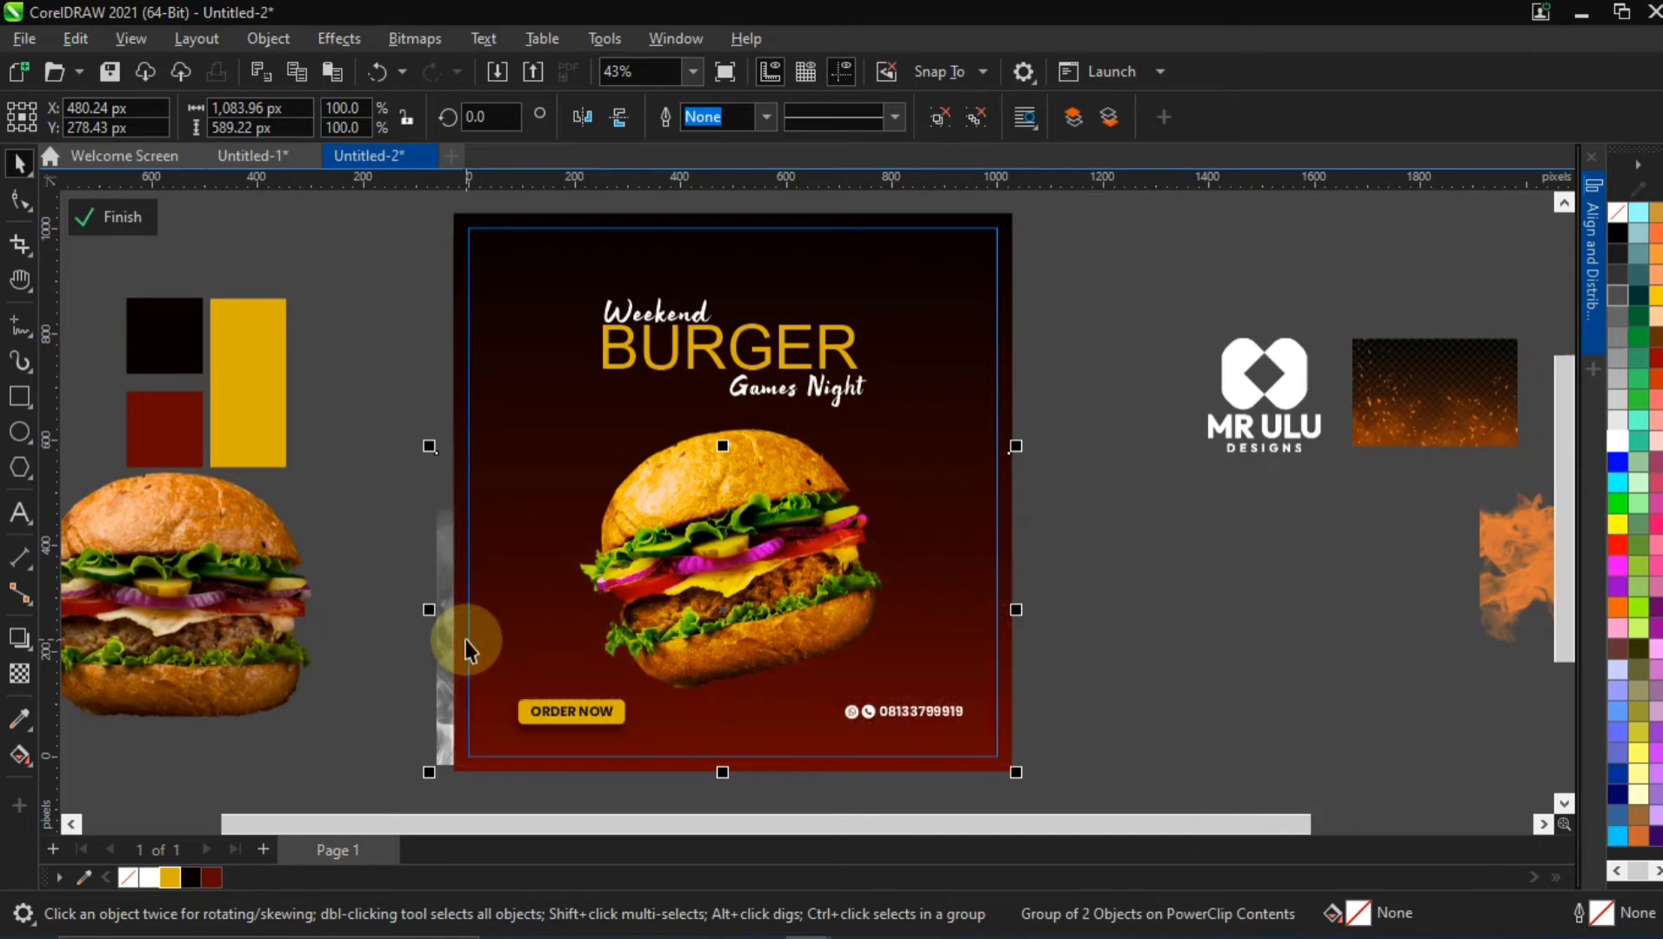
key(ctrl+Page_Up)
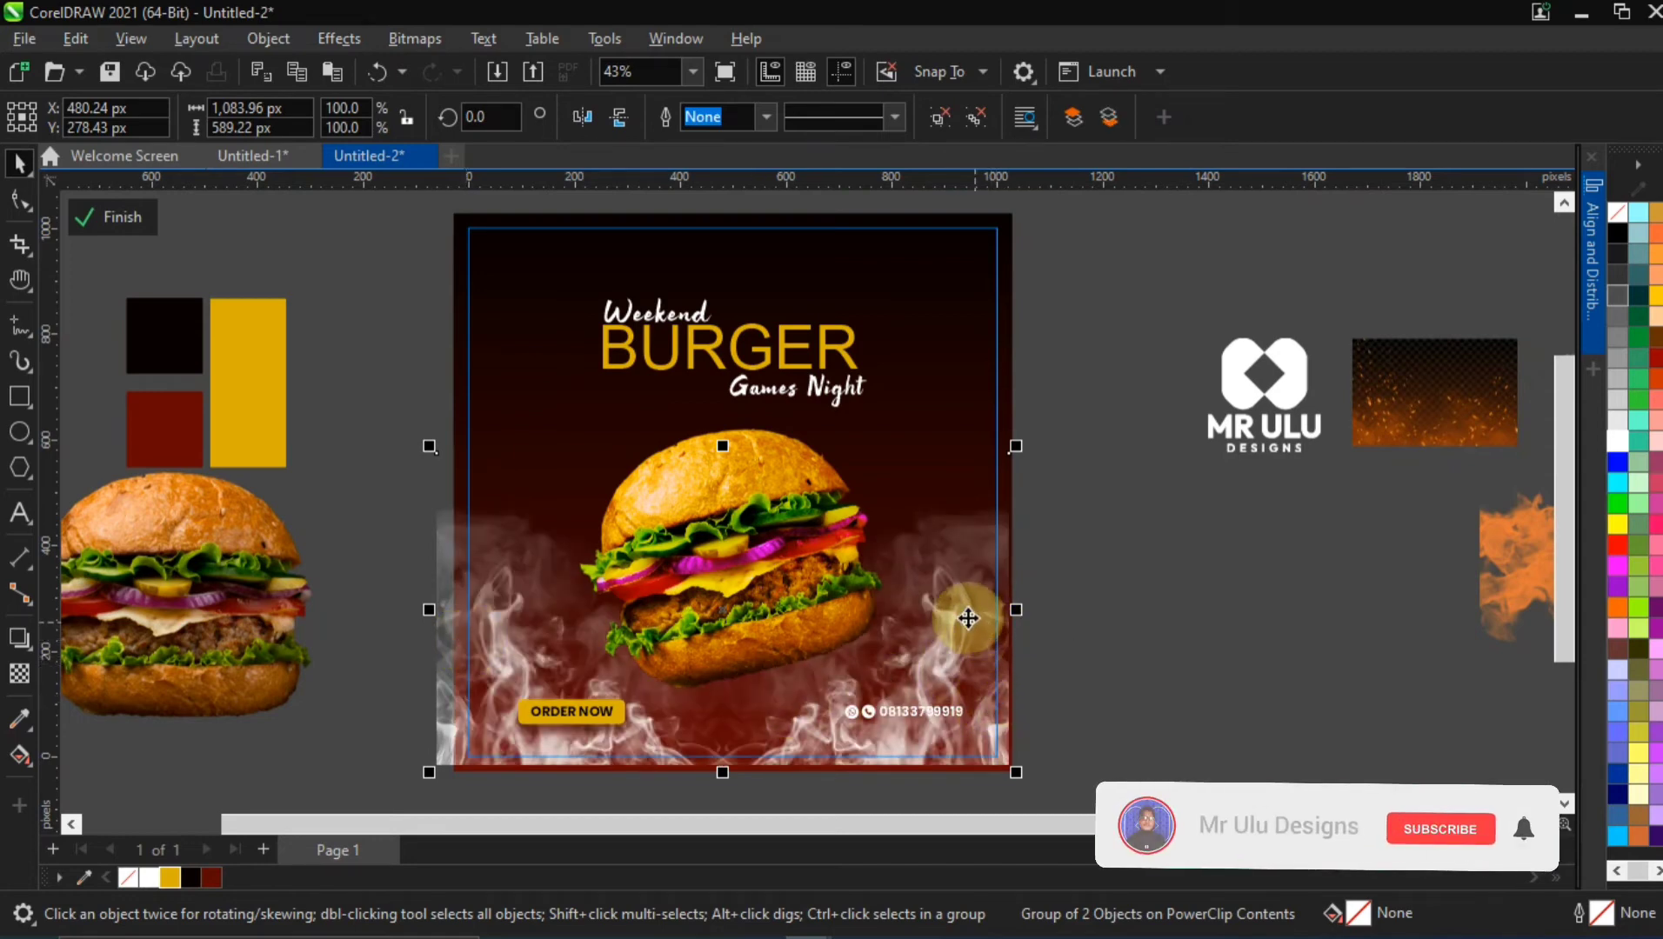
Reposition the smoke group across the lower half of the flyer, at about X 514 px and Y 305 px
drag(968, 619, 991, 620)
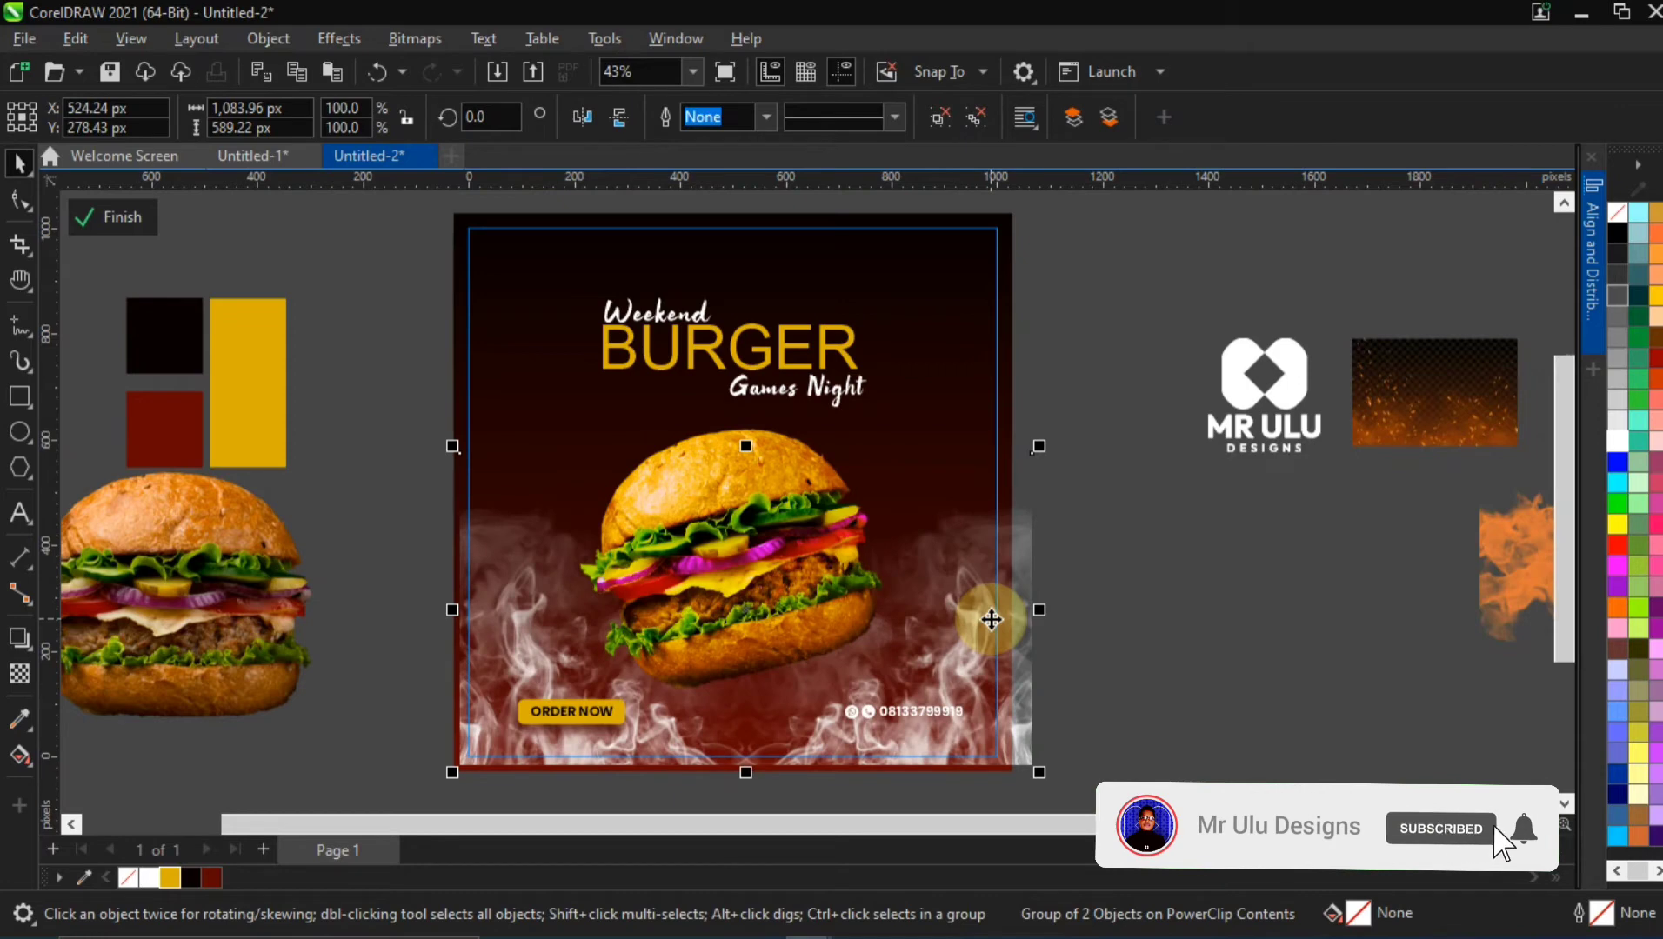
key(p)
drag(911, 506, 921, 606)
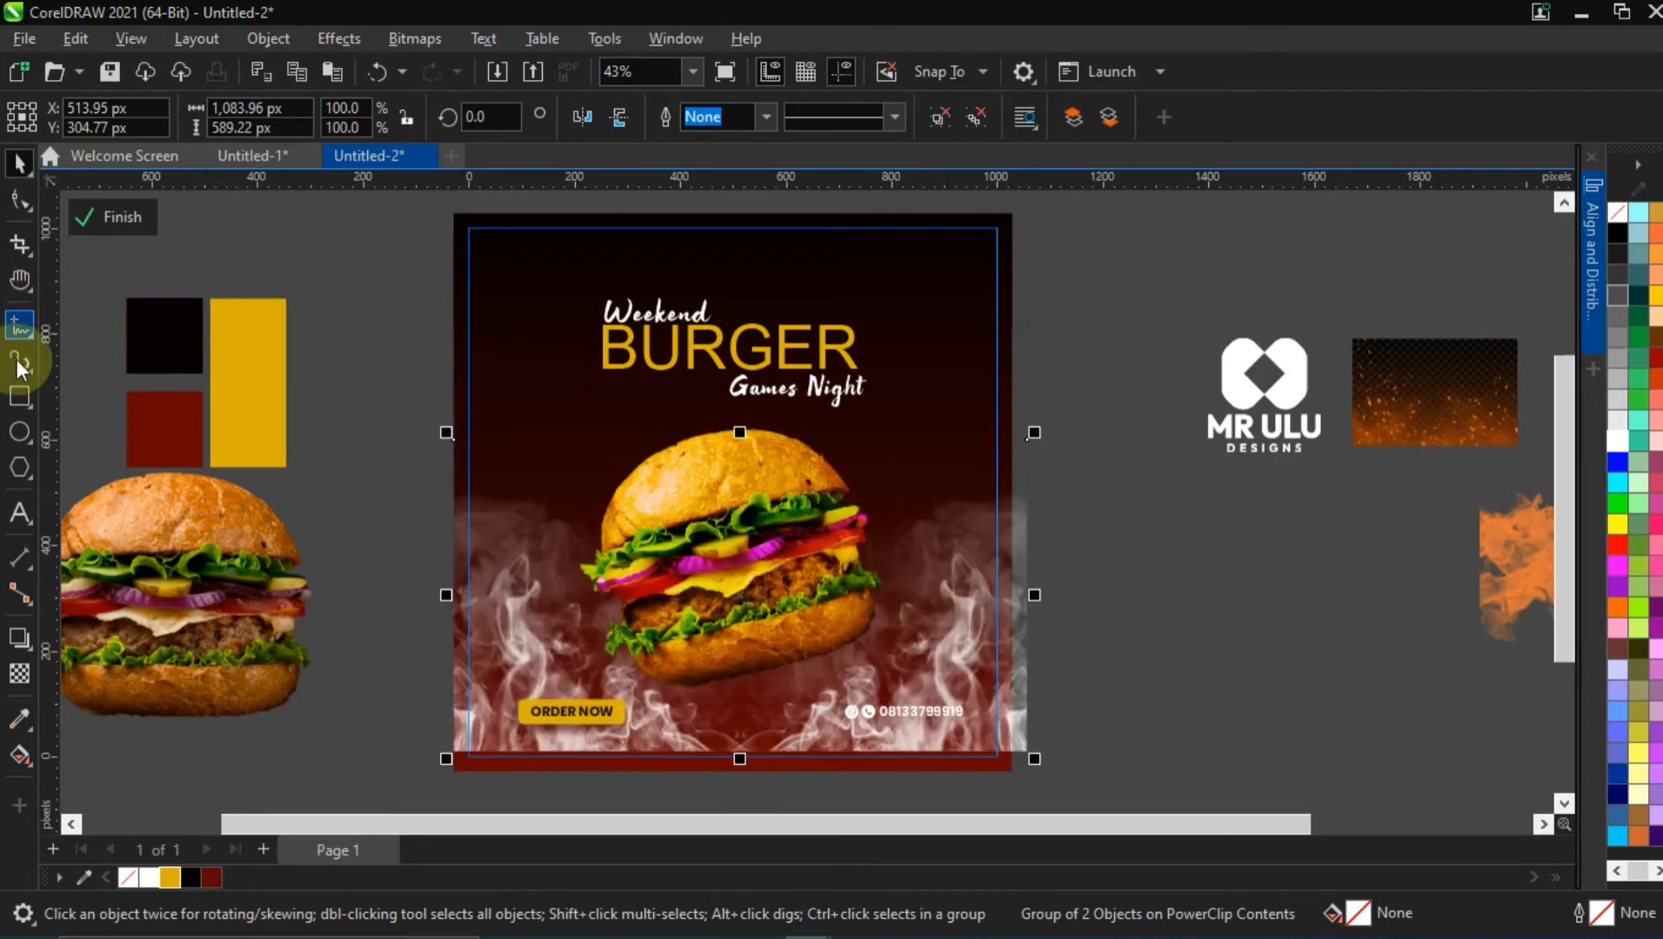
Fade the smoke group towards the flyer's bottom edge with a vertical linear fountain transparency, shifting its midpoint lower
click(20, 674)
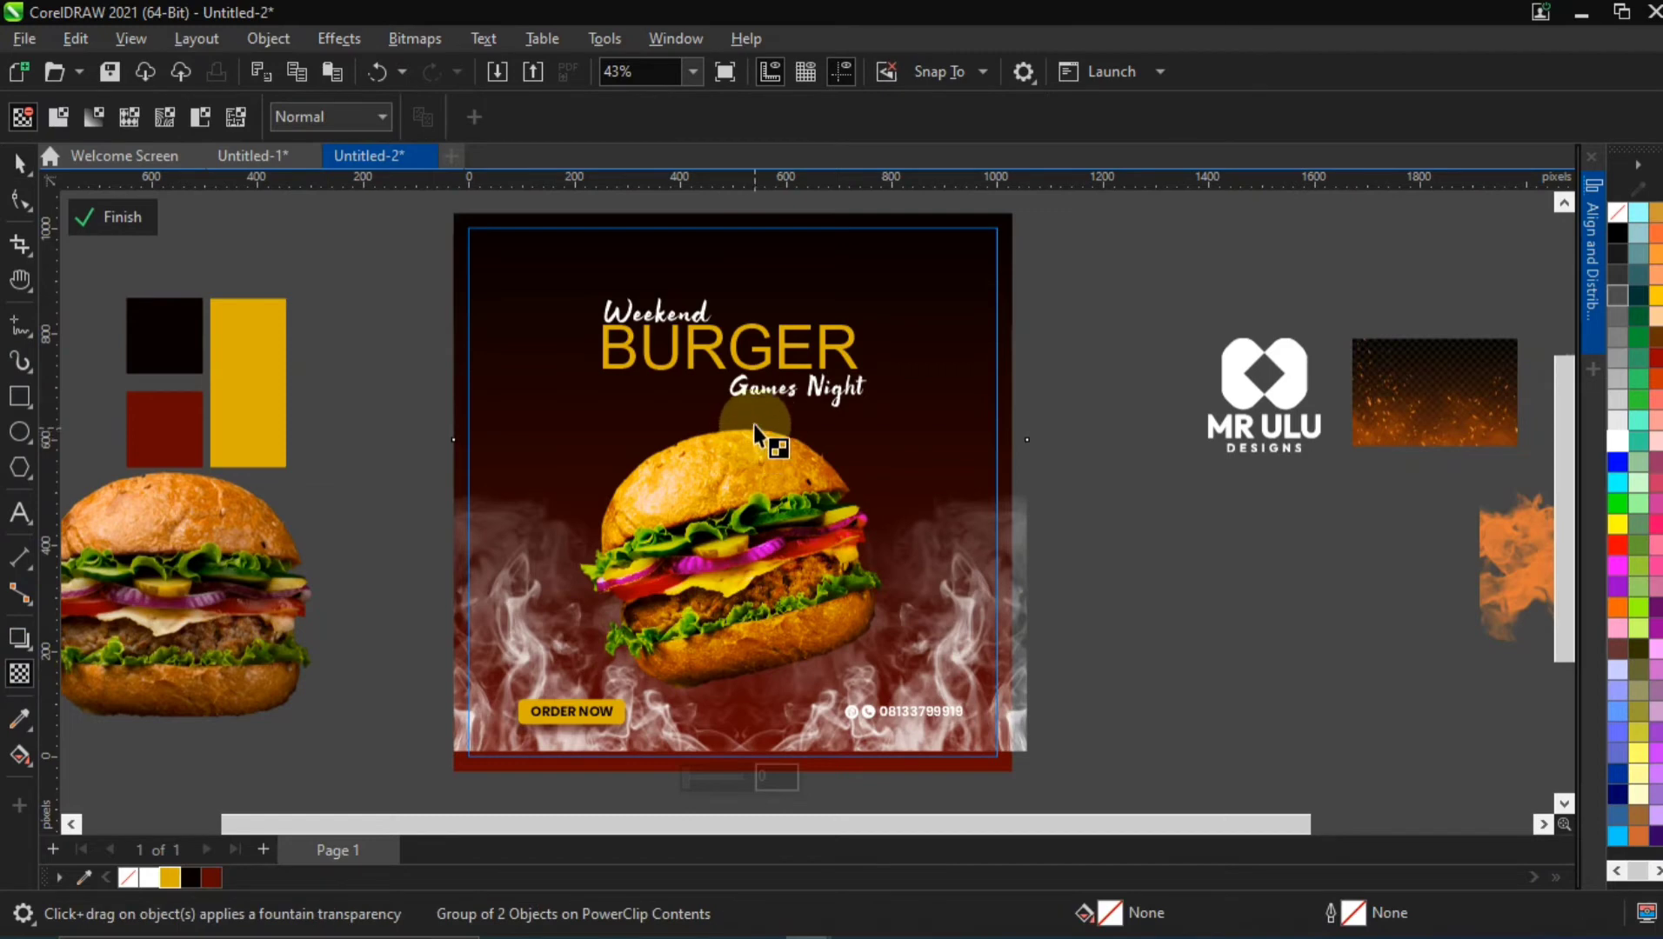
drag(753, 424, 755, 687)
drag(765, 753, 755, 752)
drag(754, 589, 767, 615)
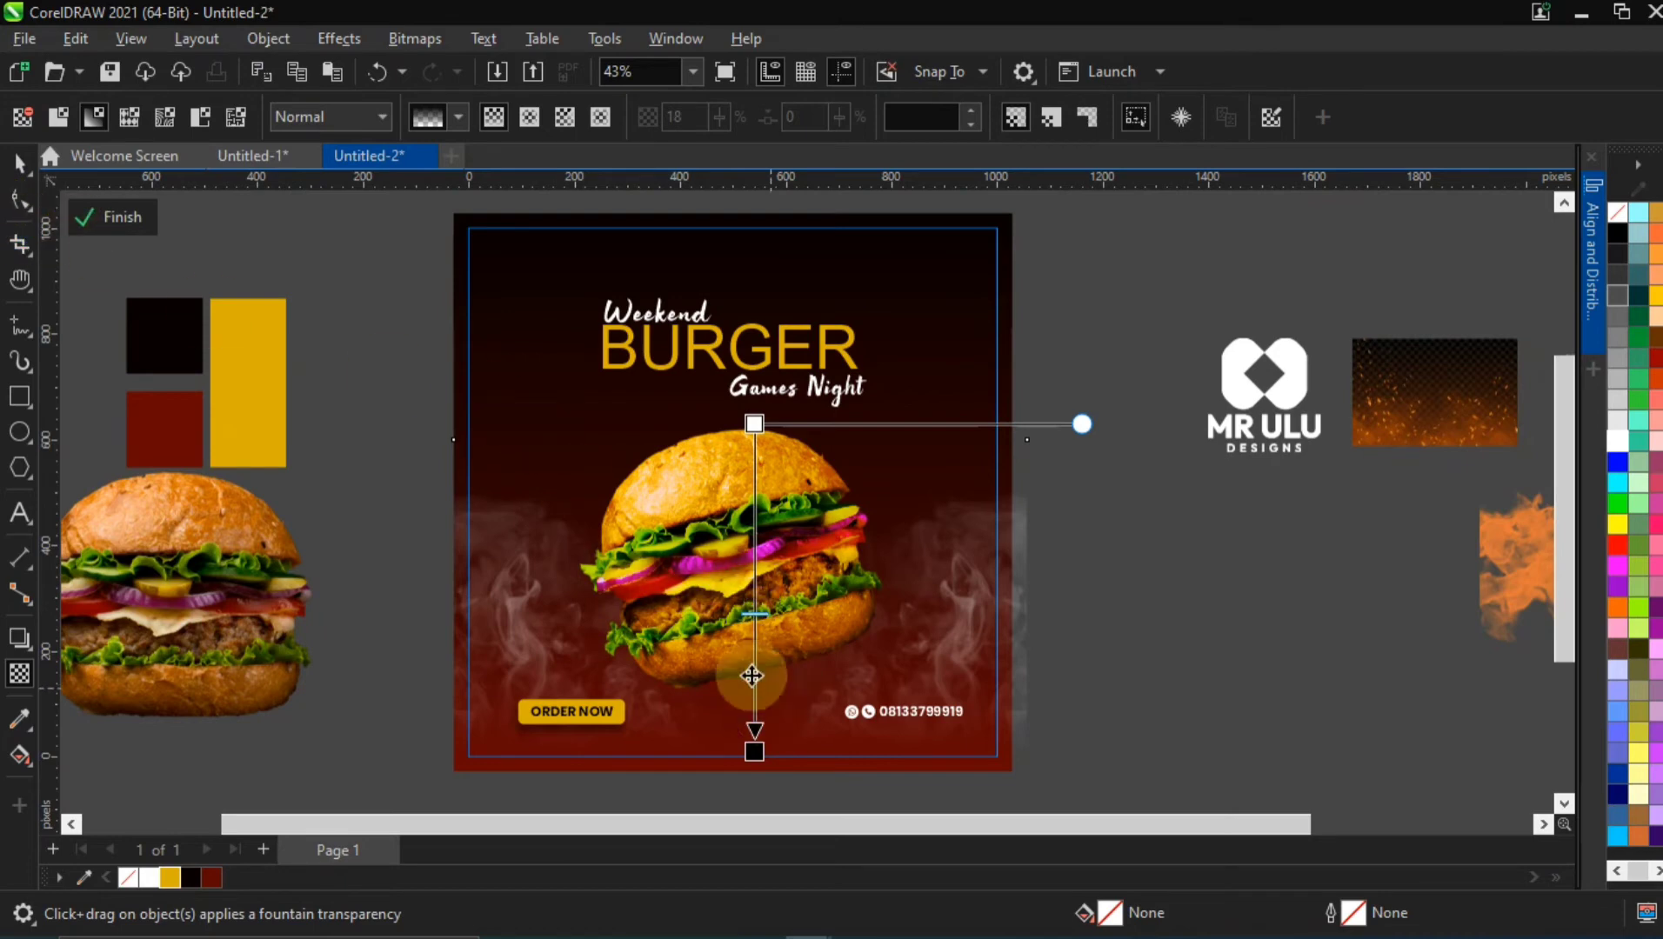
mouse_move(756, 615)
mouse_down()
mouse_move(788, 653)
mouse_move(763, 638)
mouse_up()
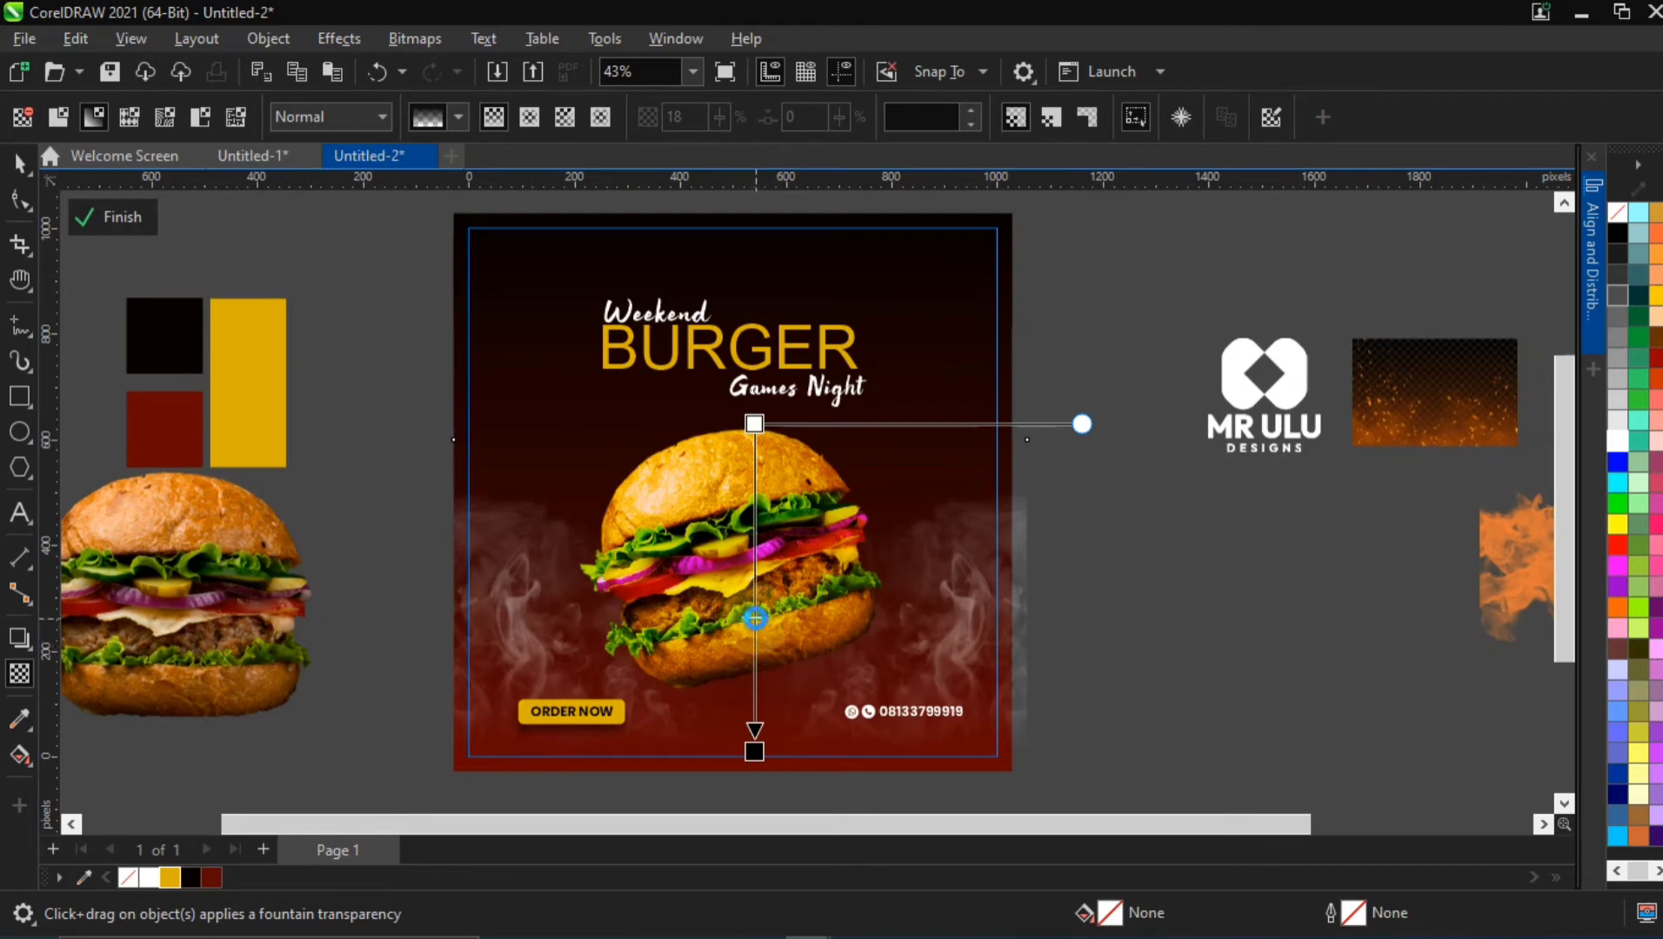
click(20, 163)
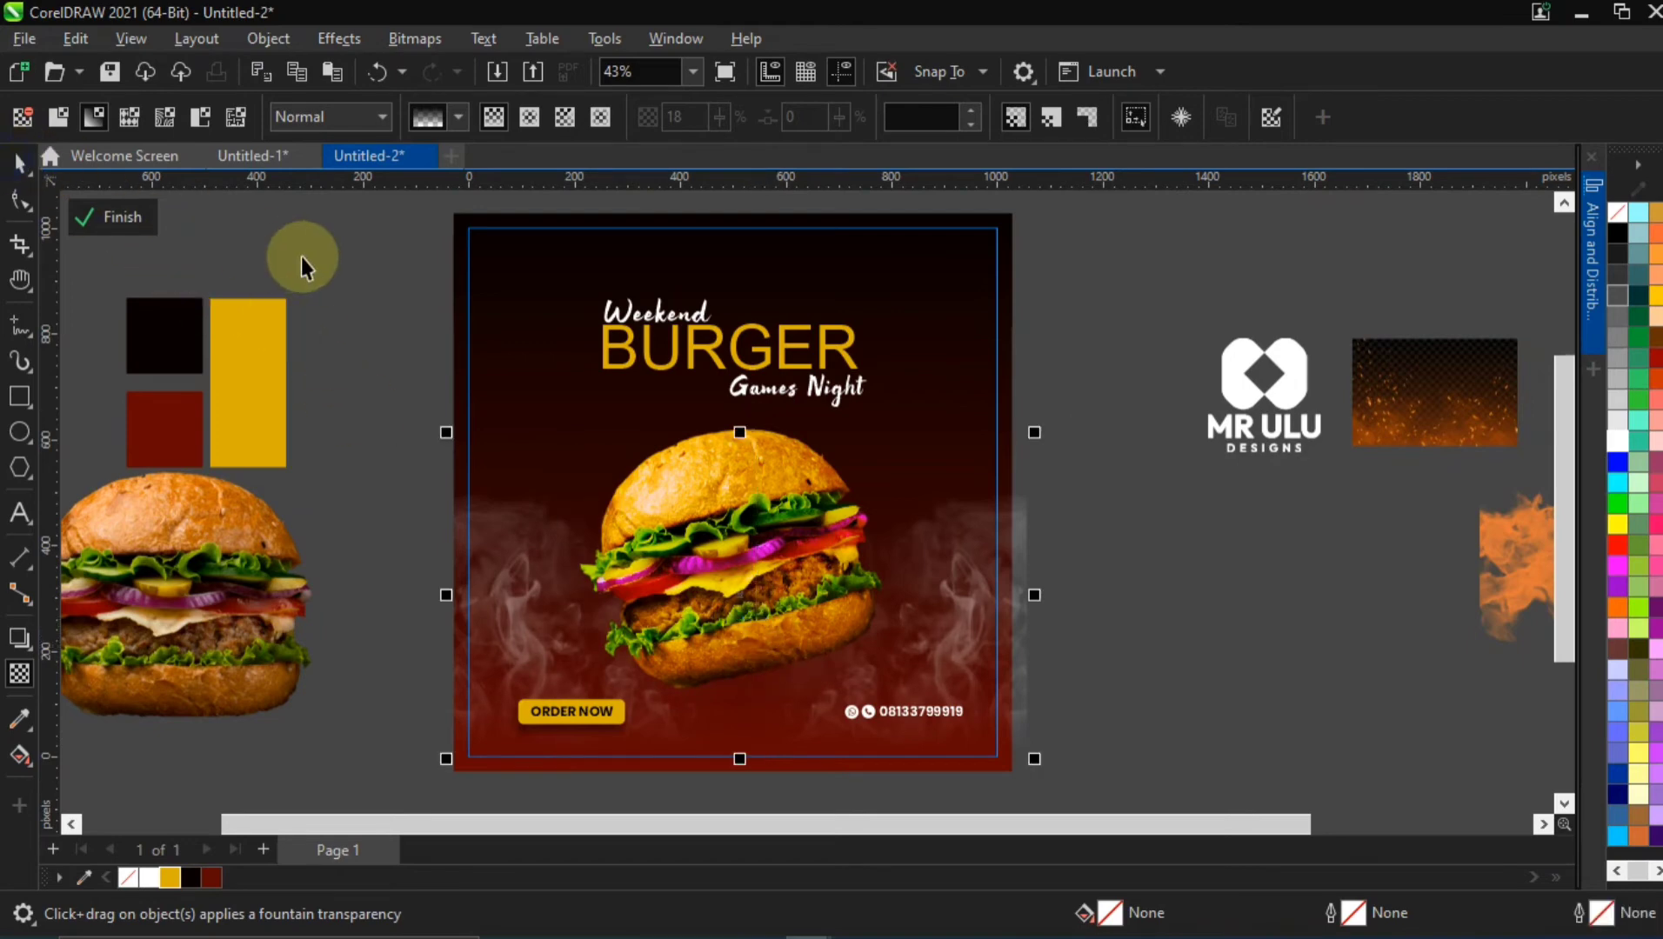
click(1079, 689)
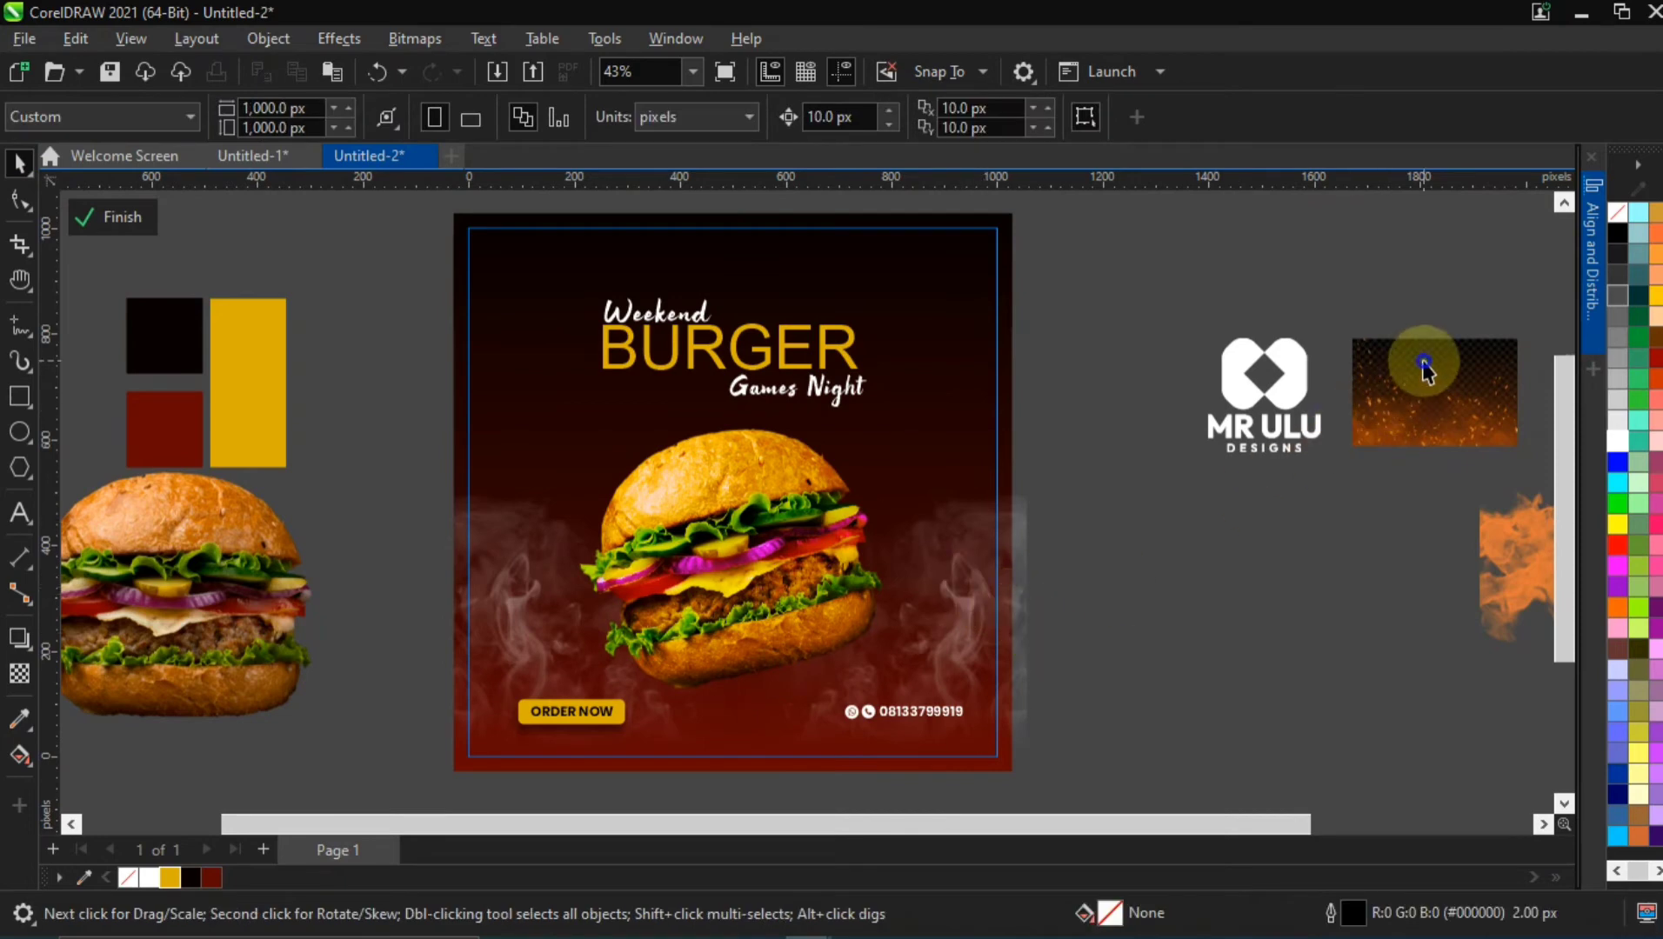
Place the fire sparks image over the flyer's lower part and enlarge it to about 1050 × 683 px to span the width
drag(1426, 366, 1164, 520)
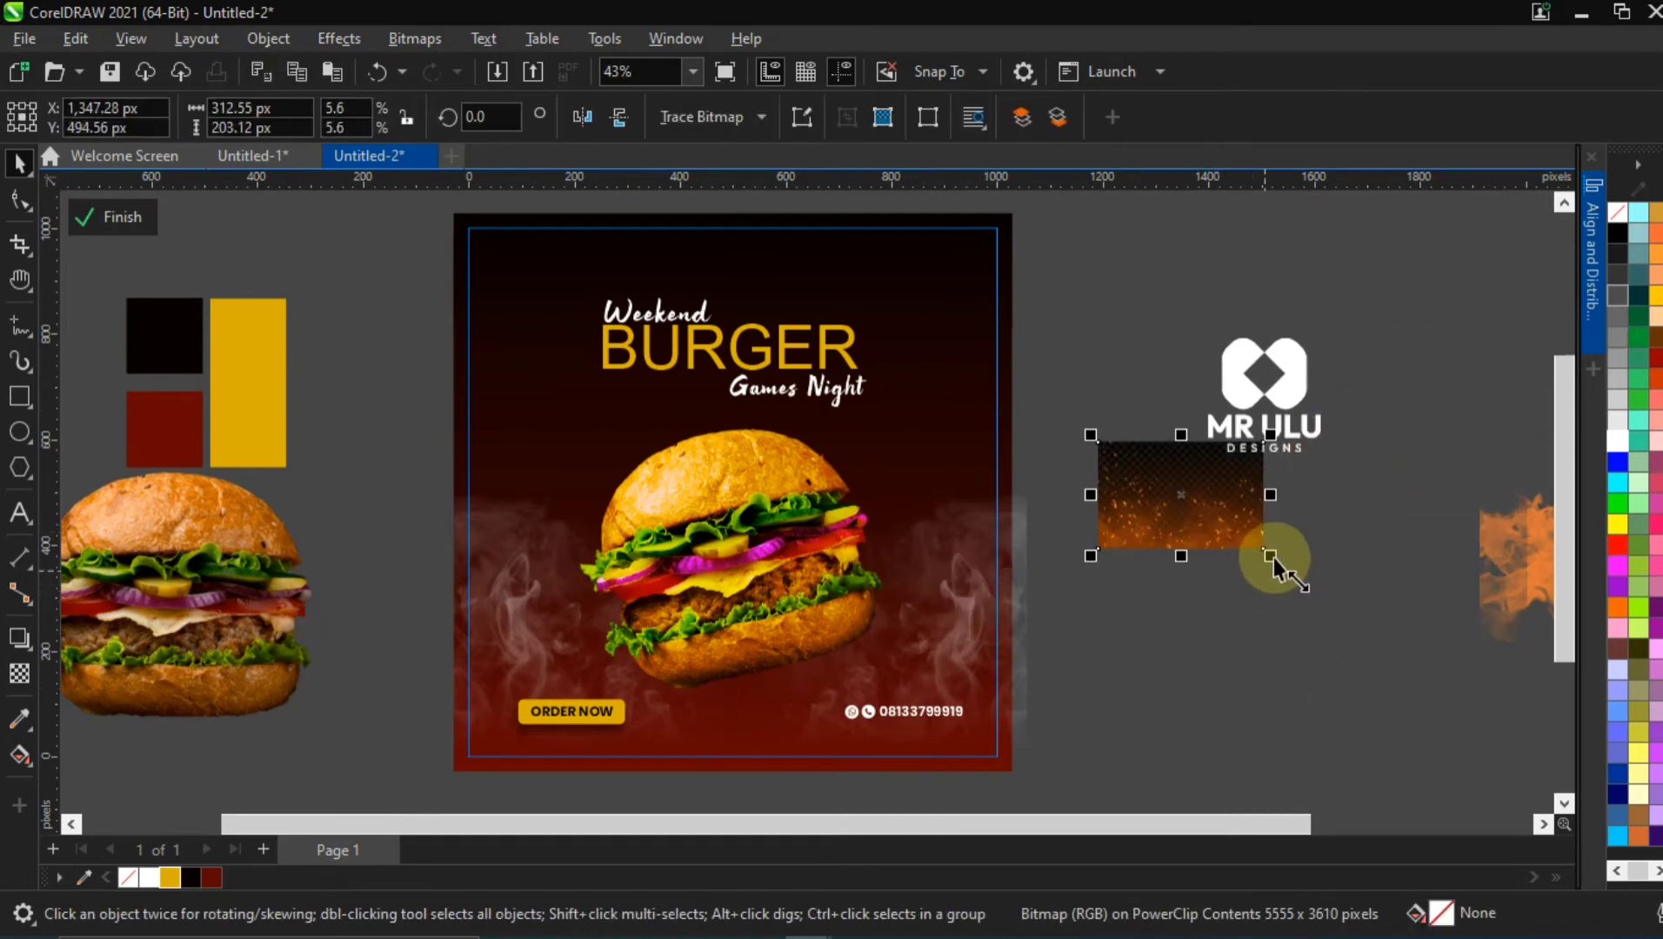
drag(1271, 555, 1397, 686)
drag(1155, 497, 1248, 558)
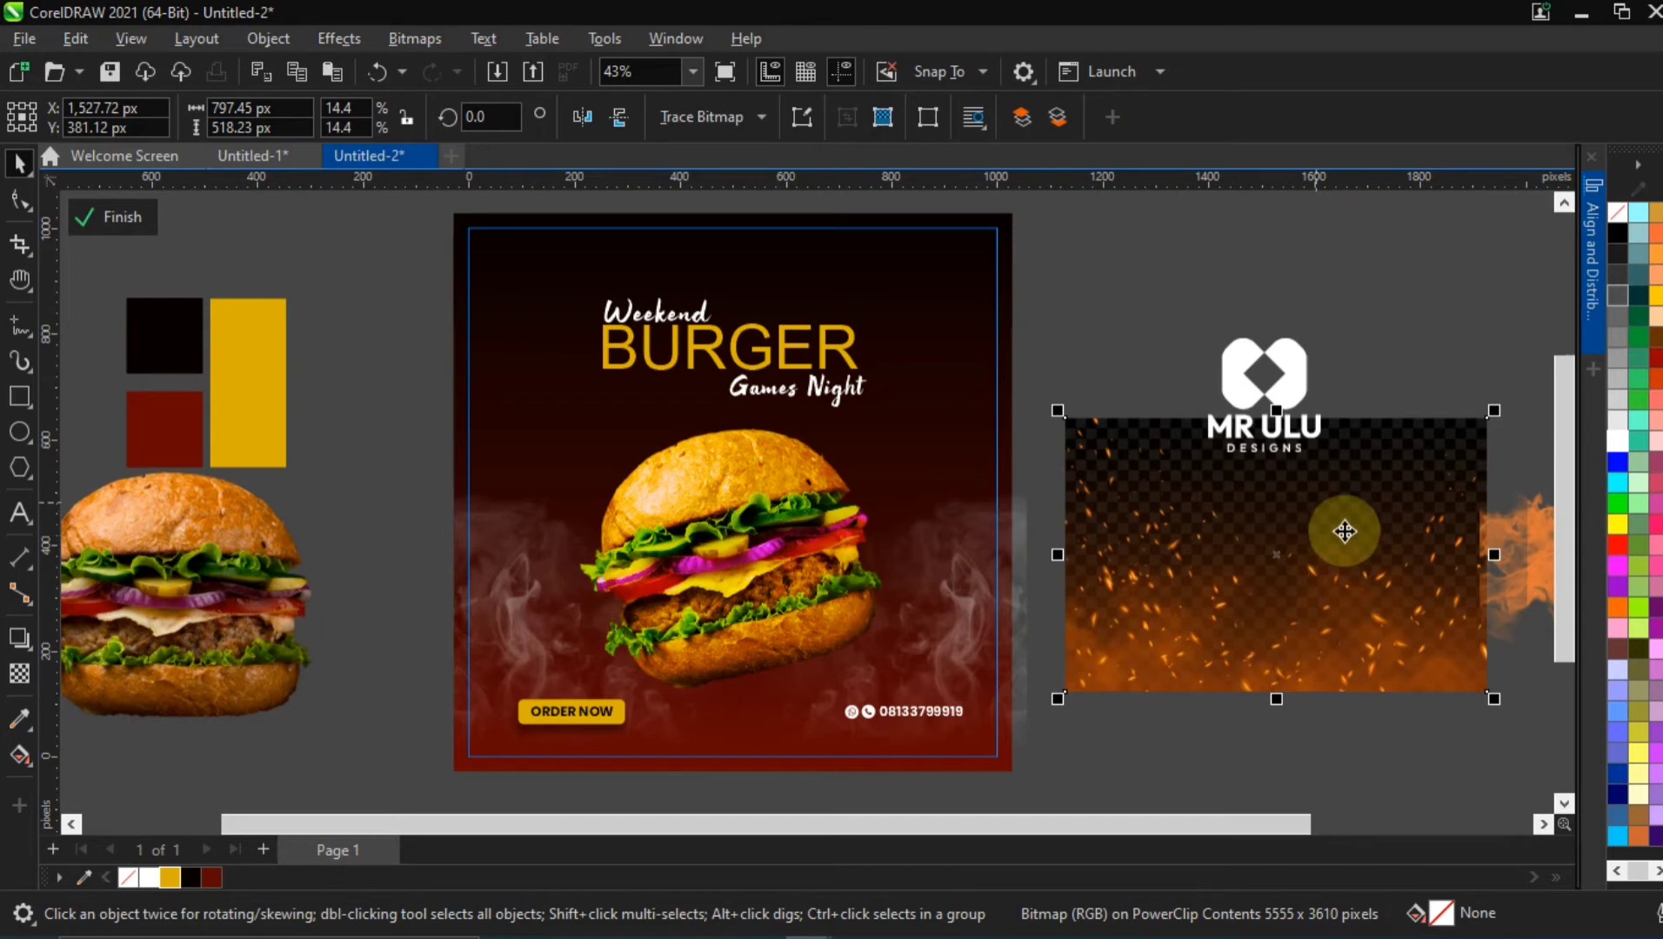
drag(1252, 546, 723, 601)
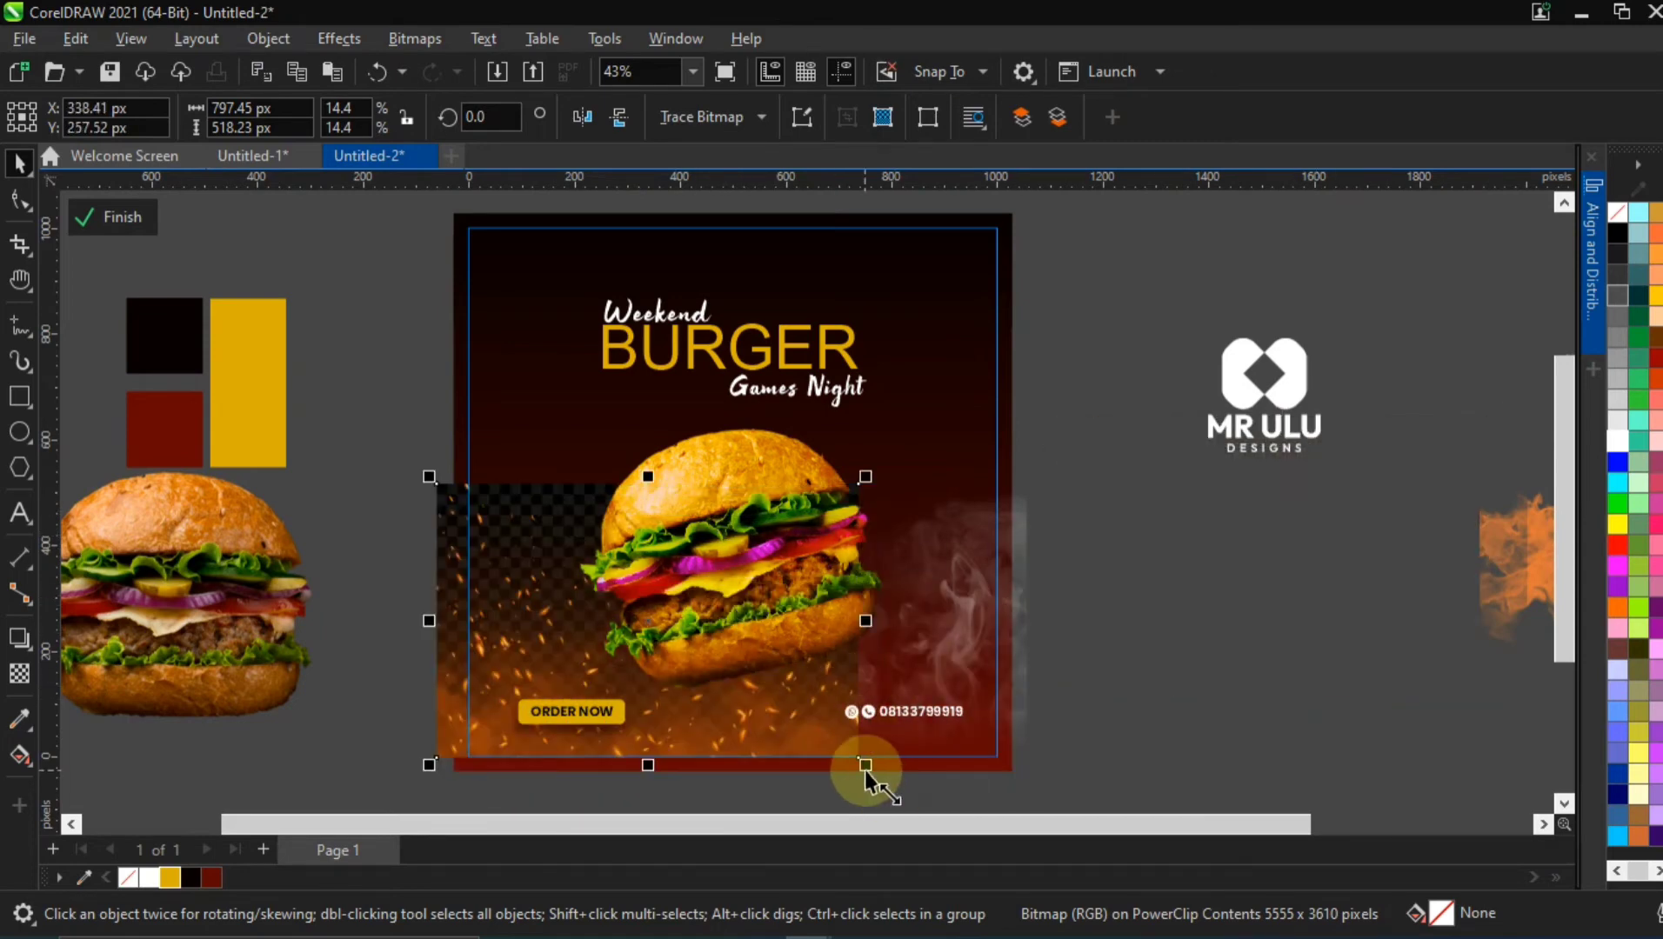
drag(864, 771, 887, 739)
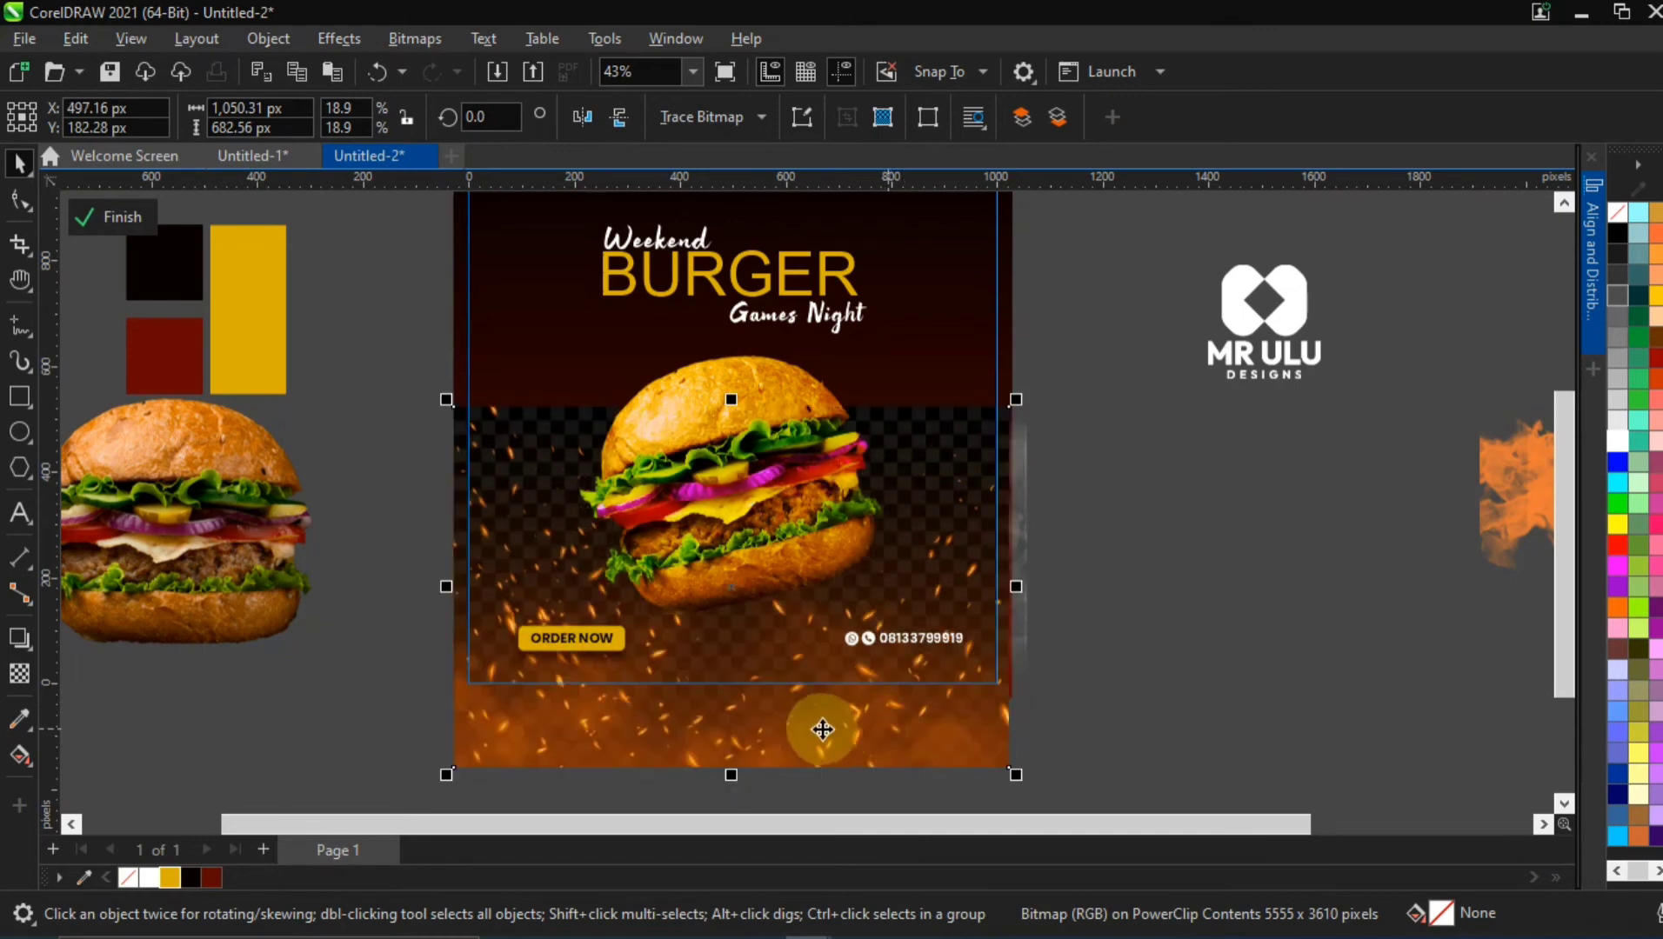
Blend the fire sparks image into the flyer with the Screen merge mode and a uniform transparency of 80
click(1165, 605)
click(874, 722)
click(703, 706)
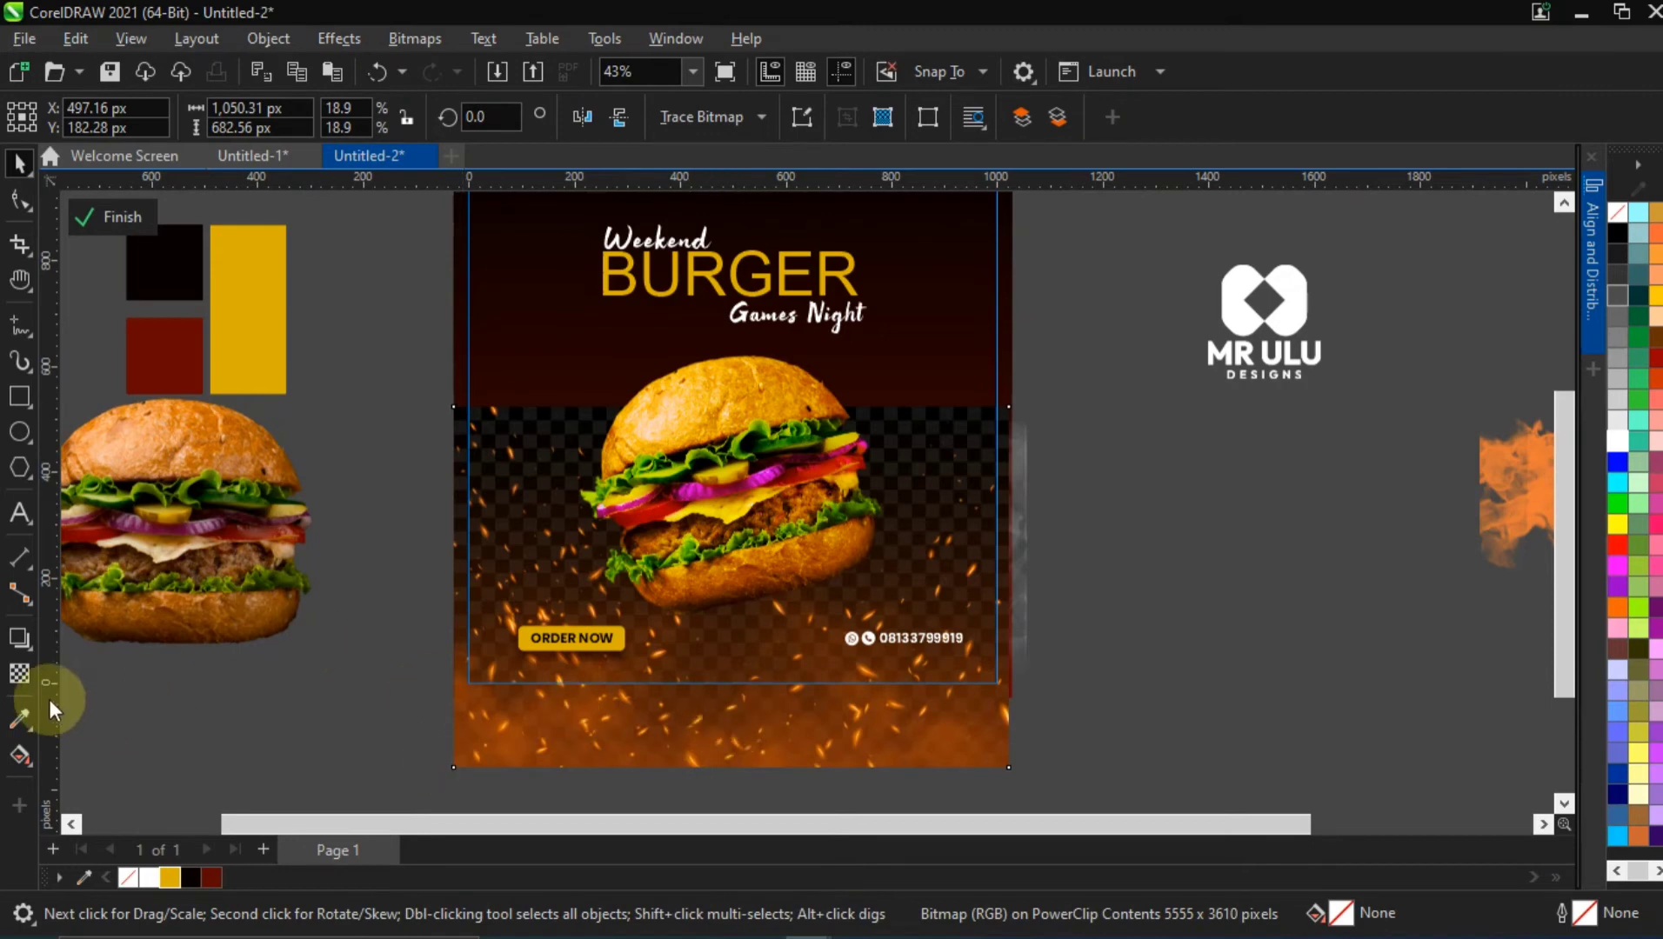
click(17, 675)
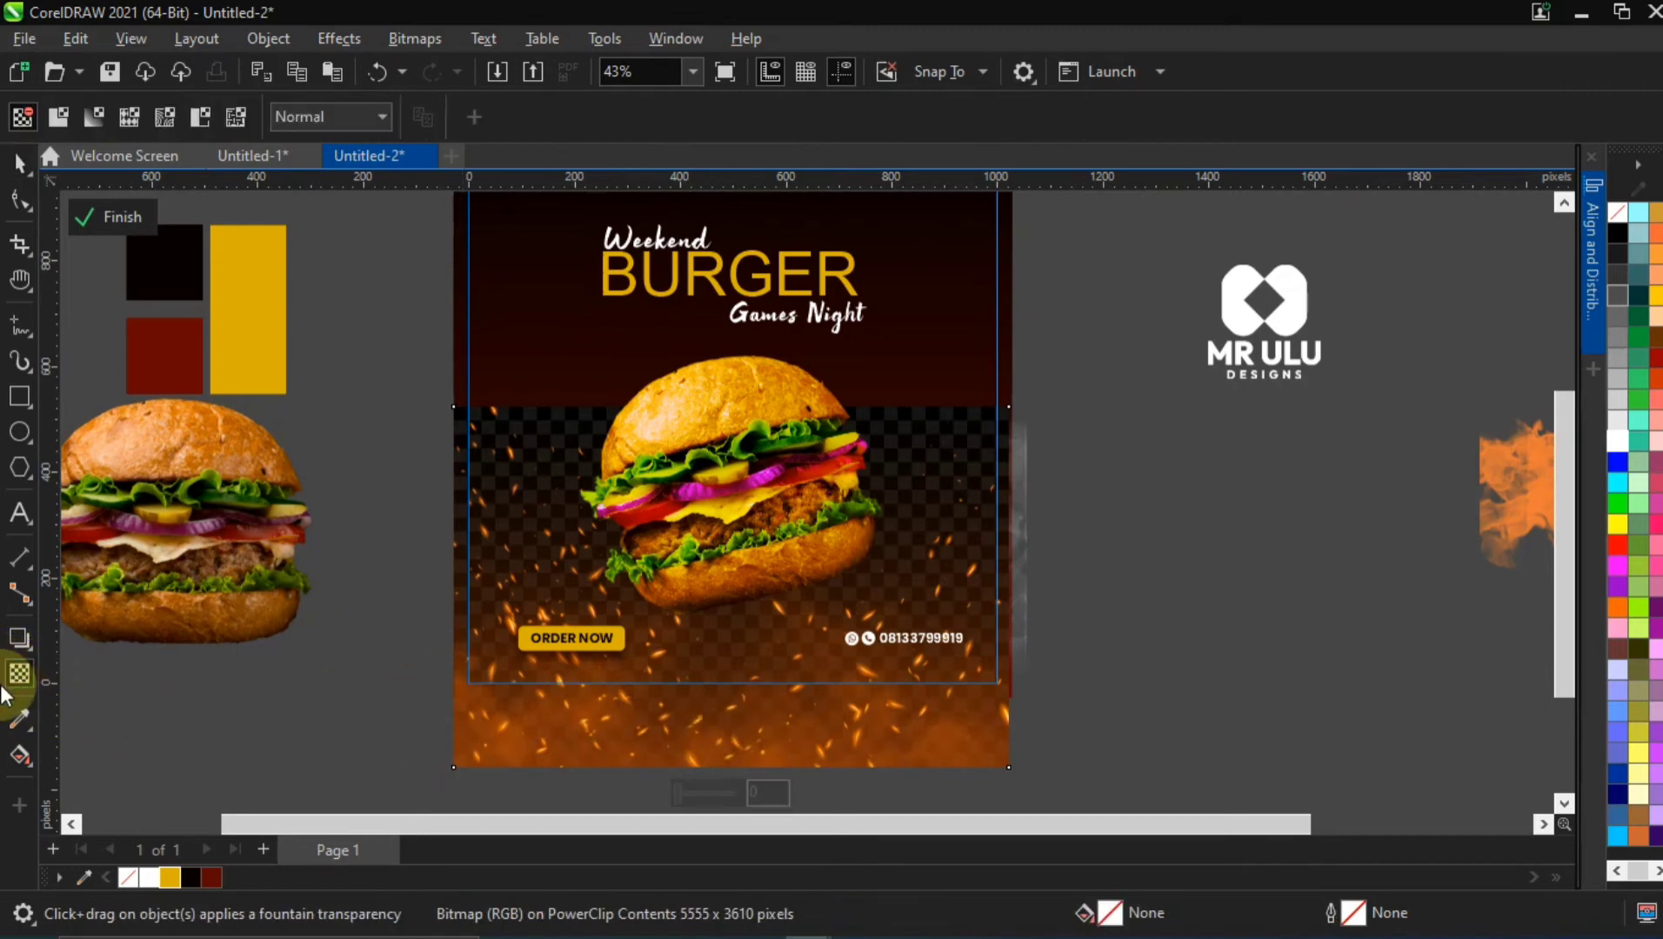
click(344, 118)
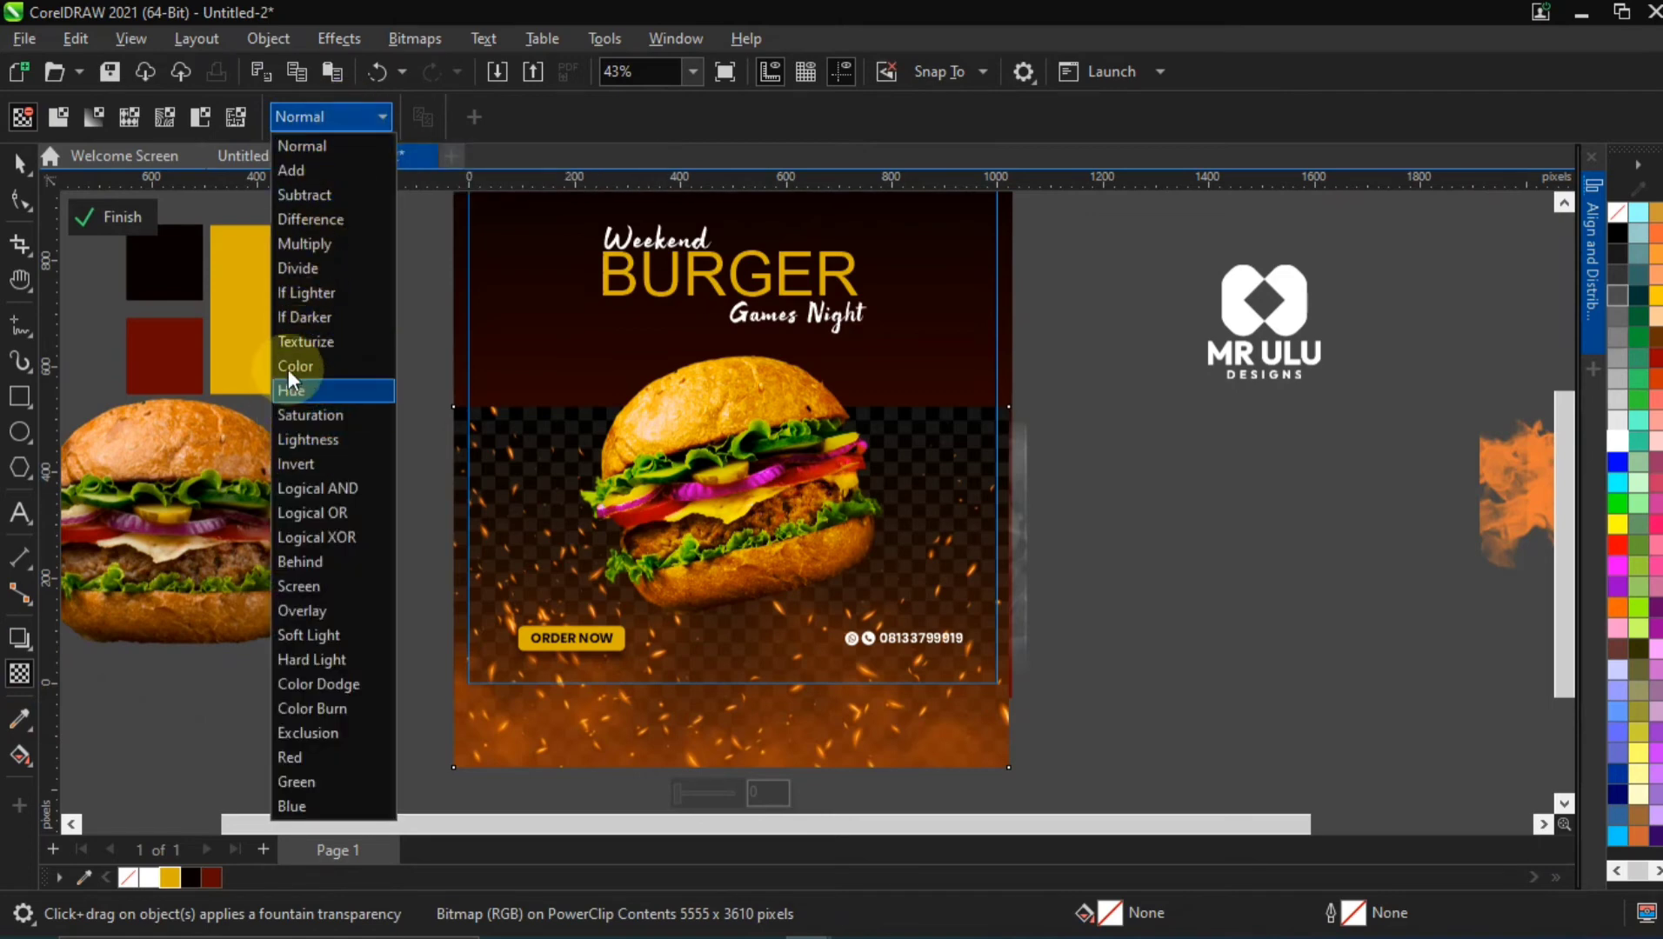
click(313, 584)
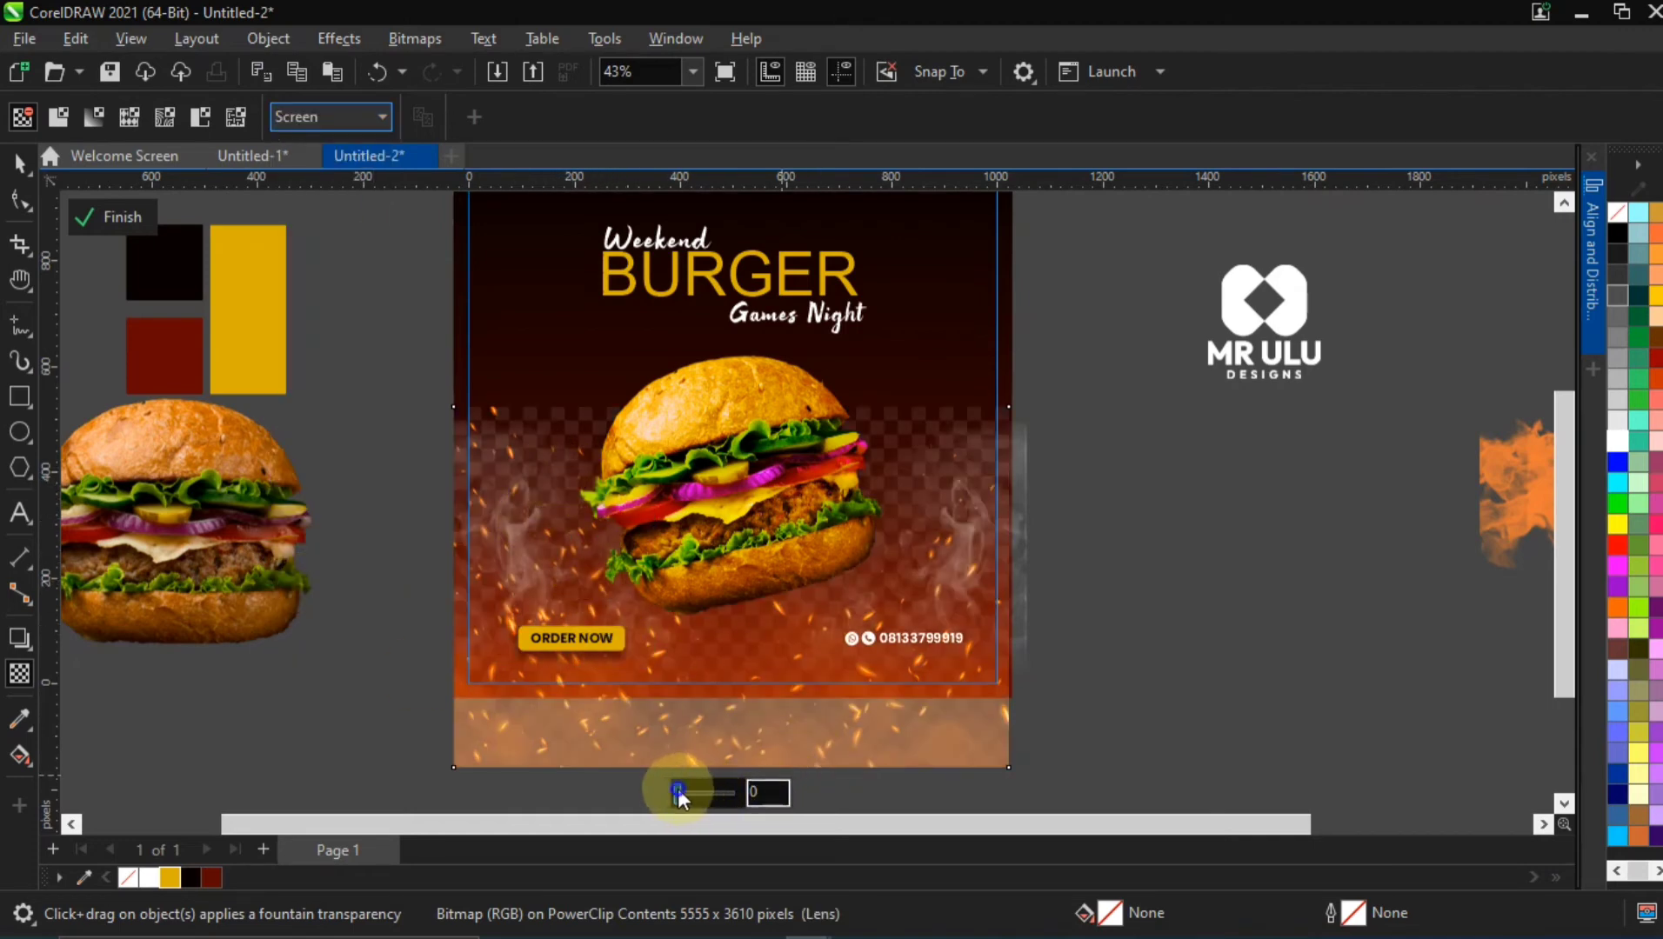
drag(683, 792, 747, 790)
text(8)
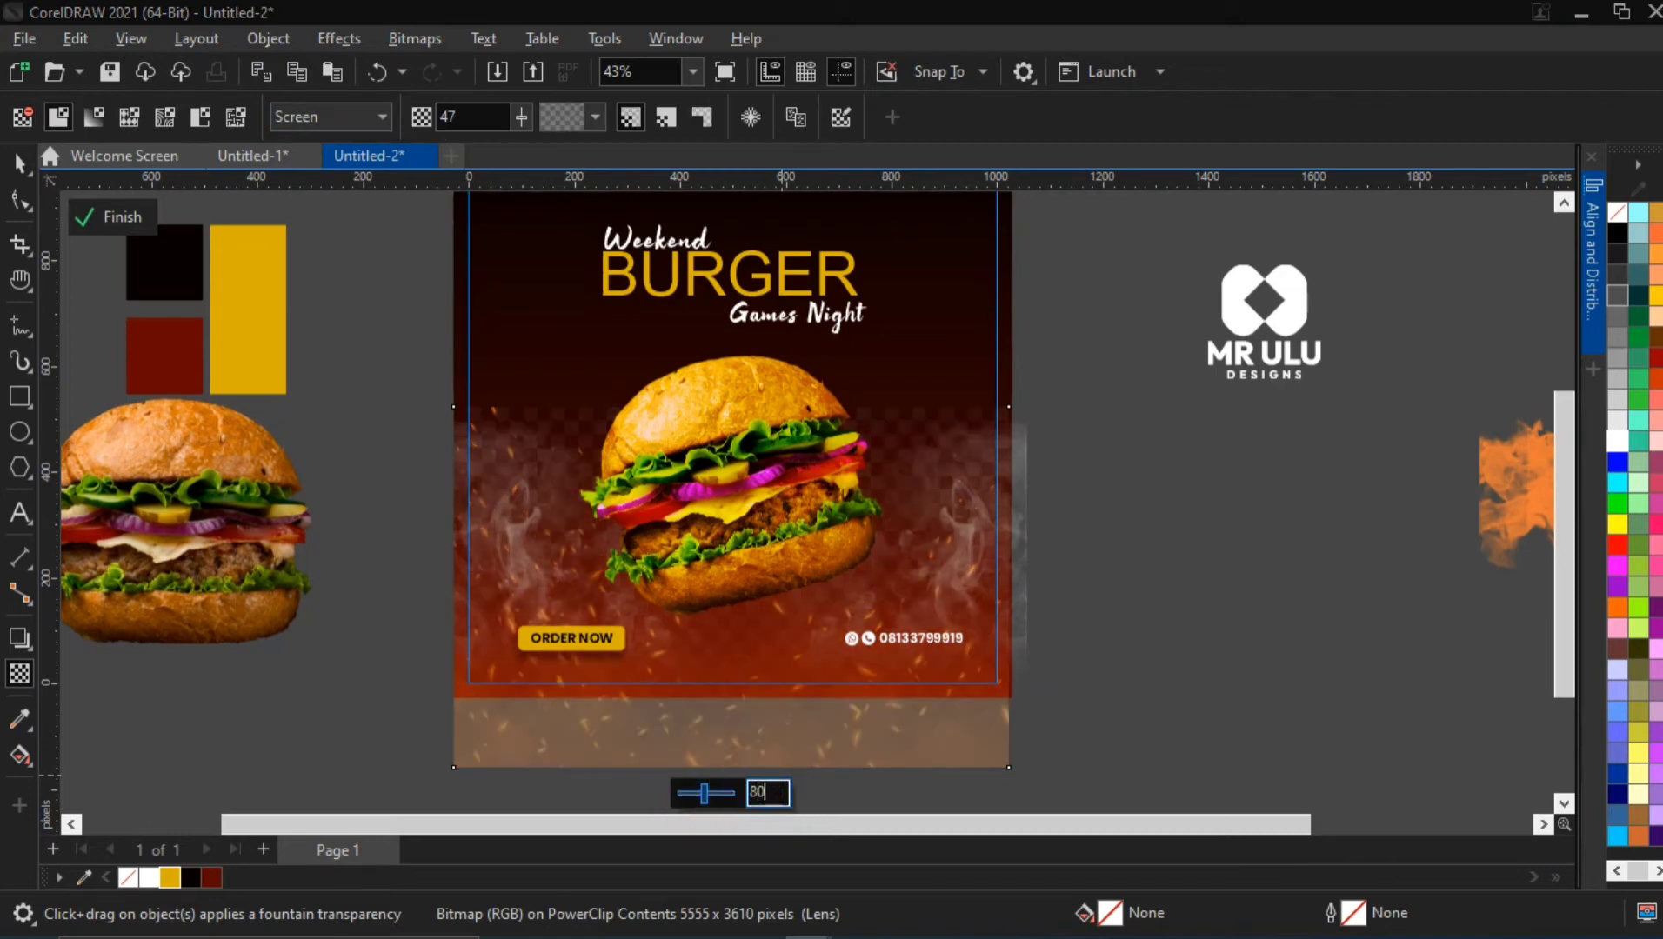
key(Return)
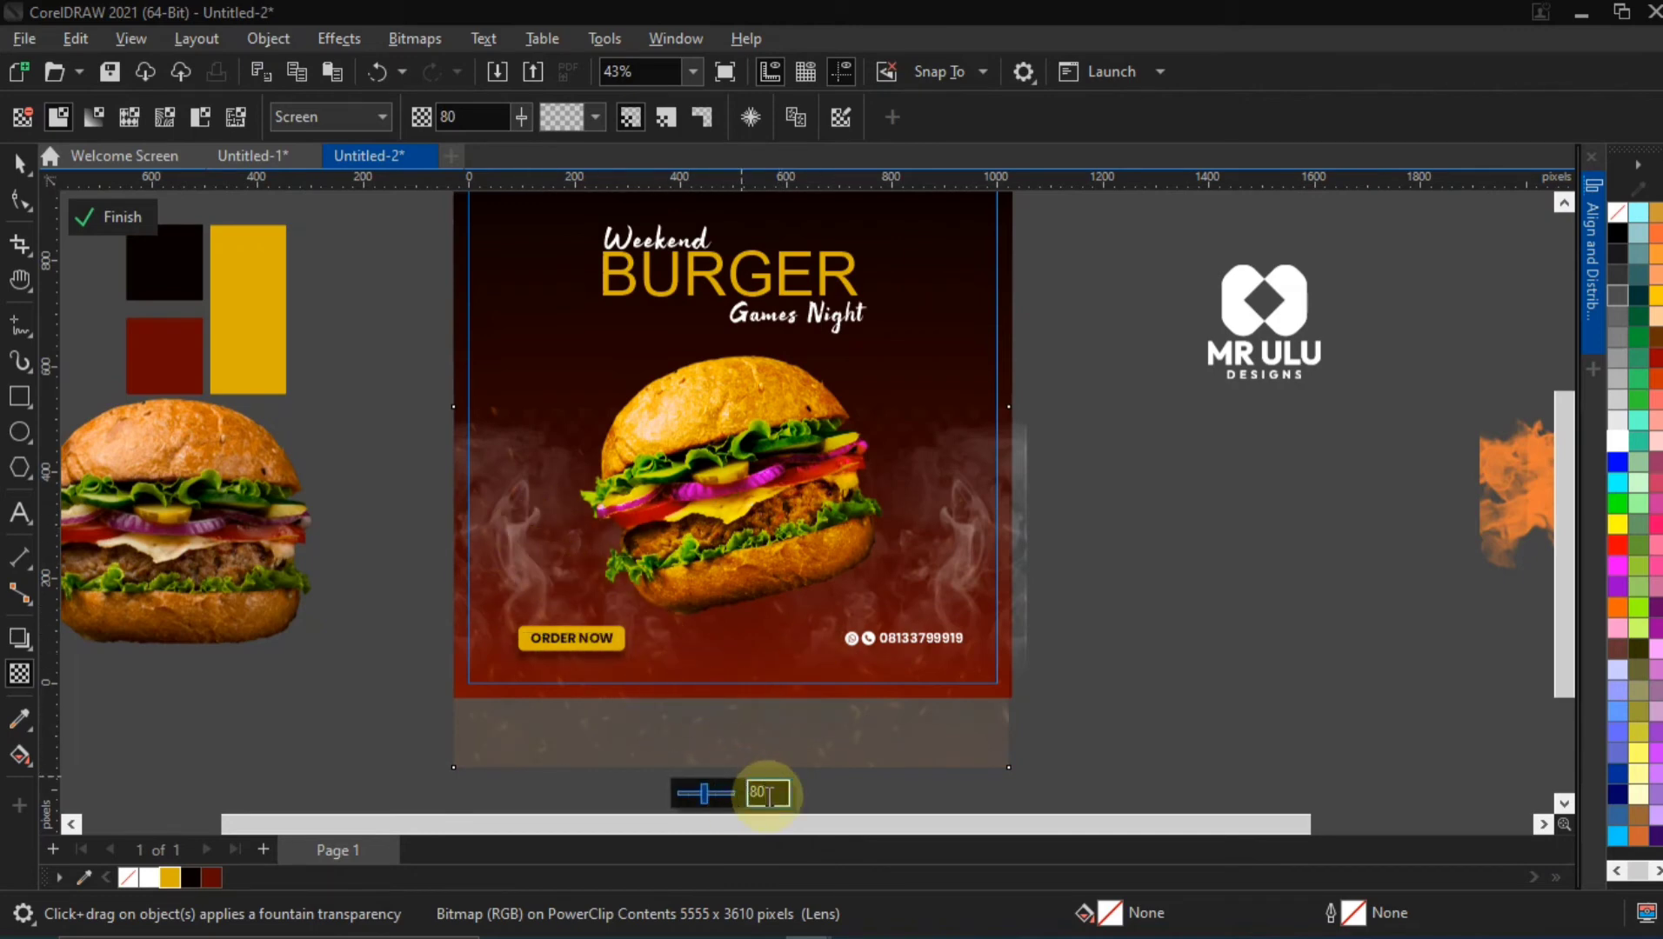
Move the sparks image slightly higher on the flyer, to about X 490 px and Y 205 px
click(20, 162)
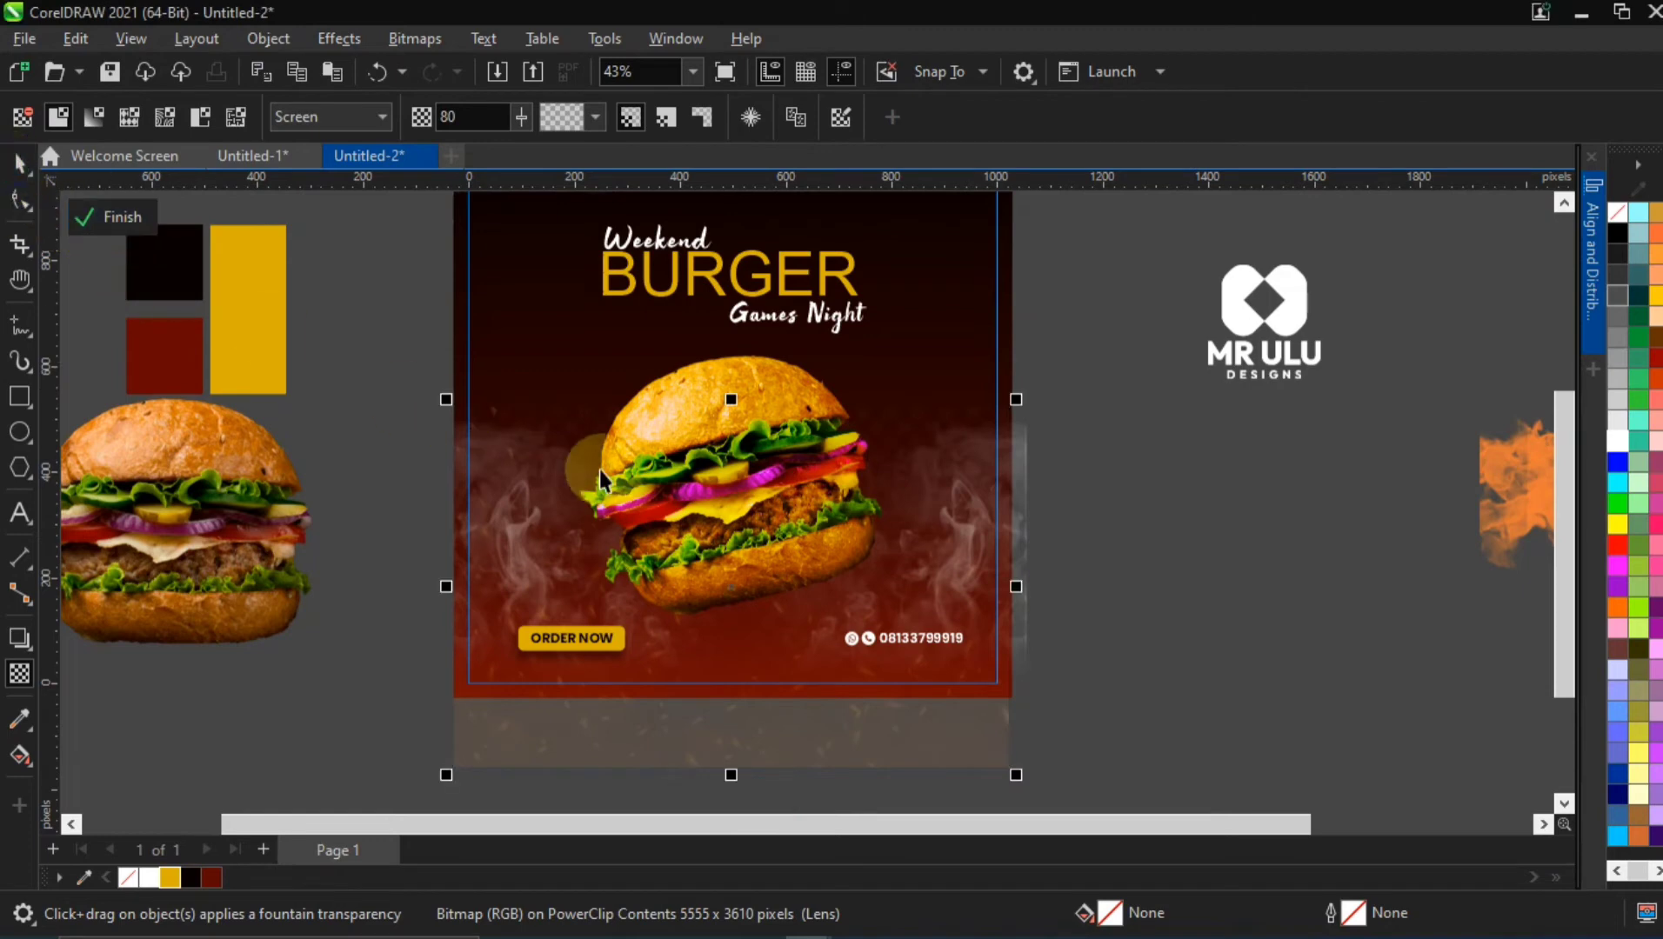
click(930, 734)
drag(928, 733, 936, 712)
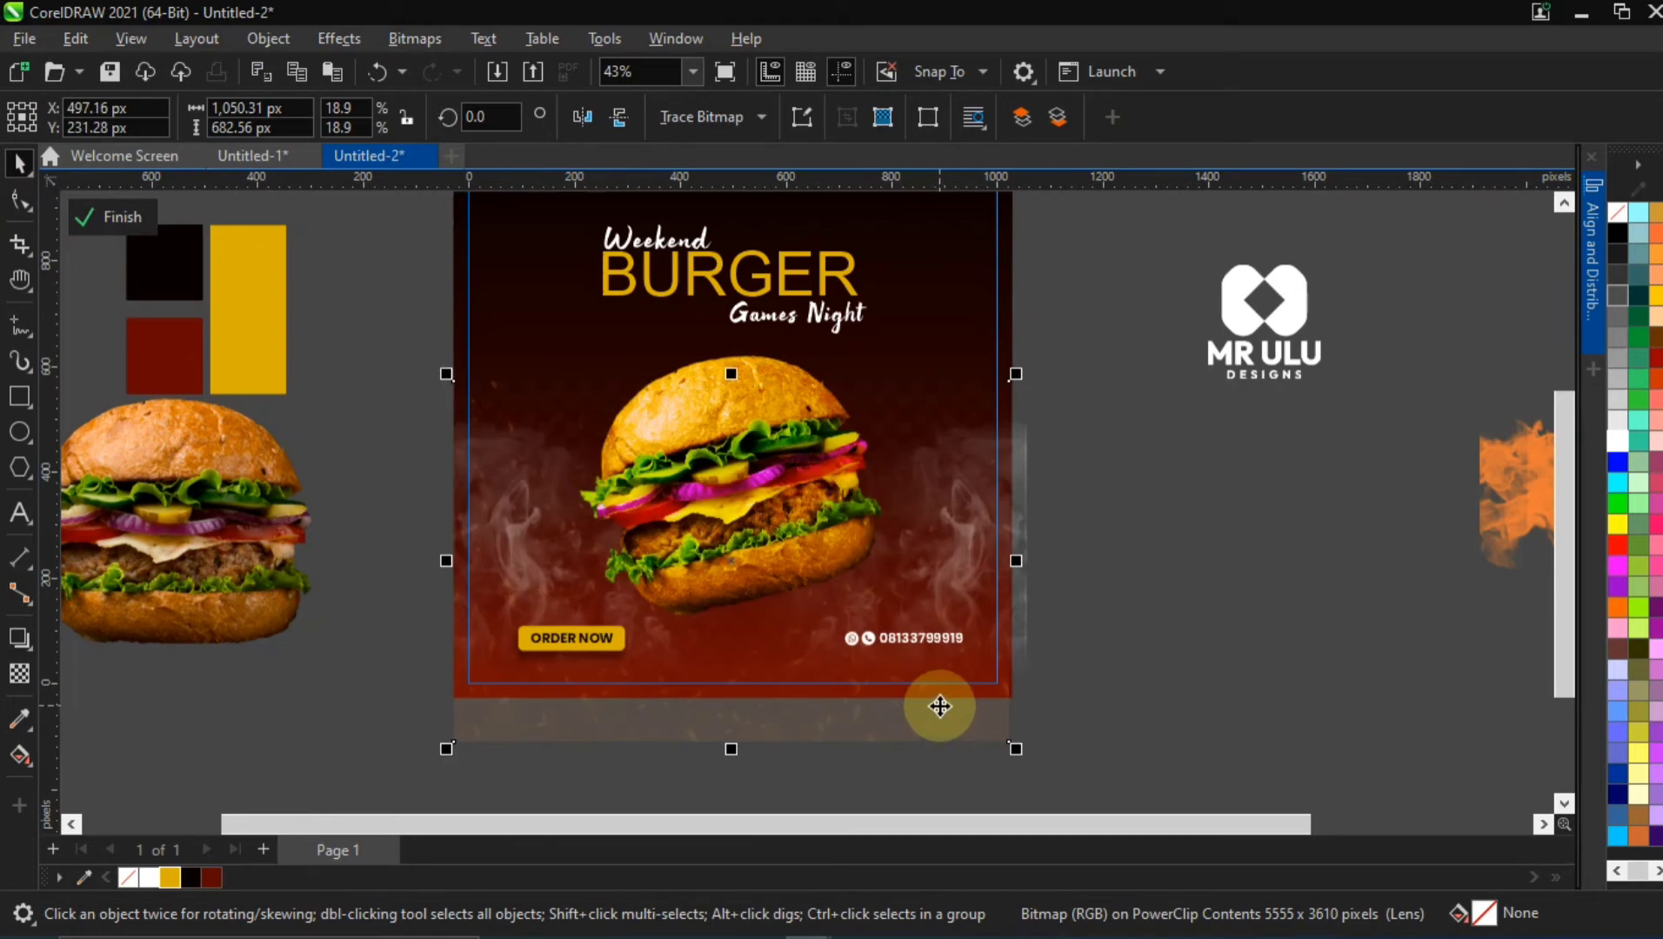
drag(915, 720, 919, 730)
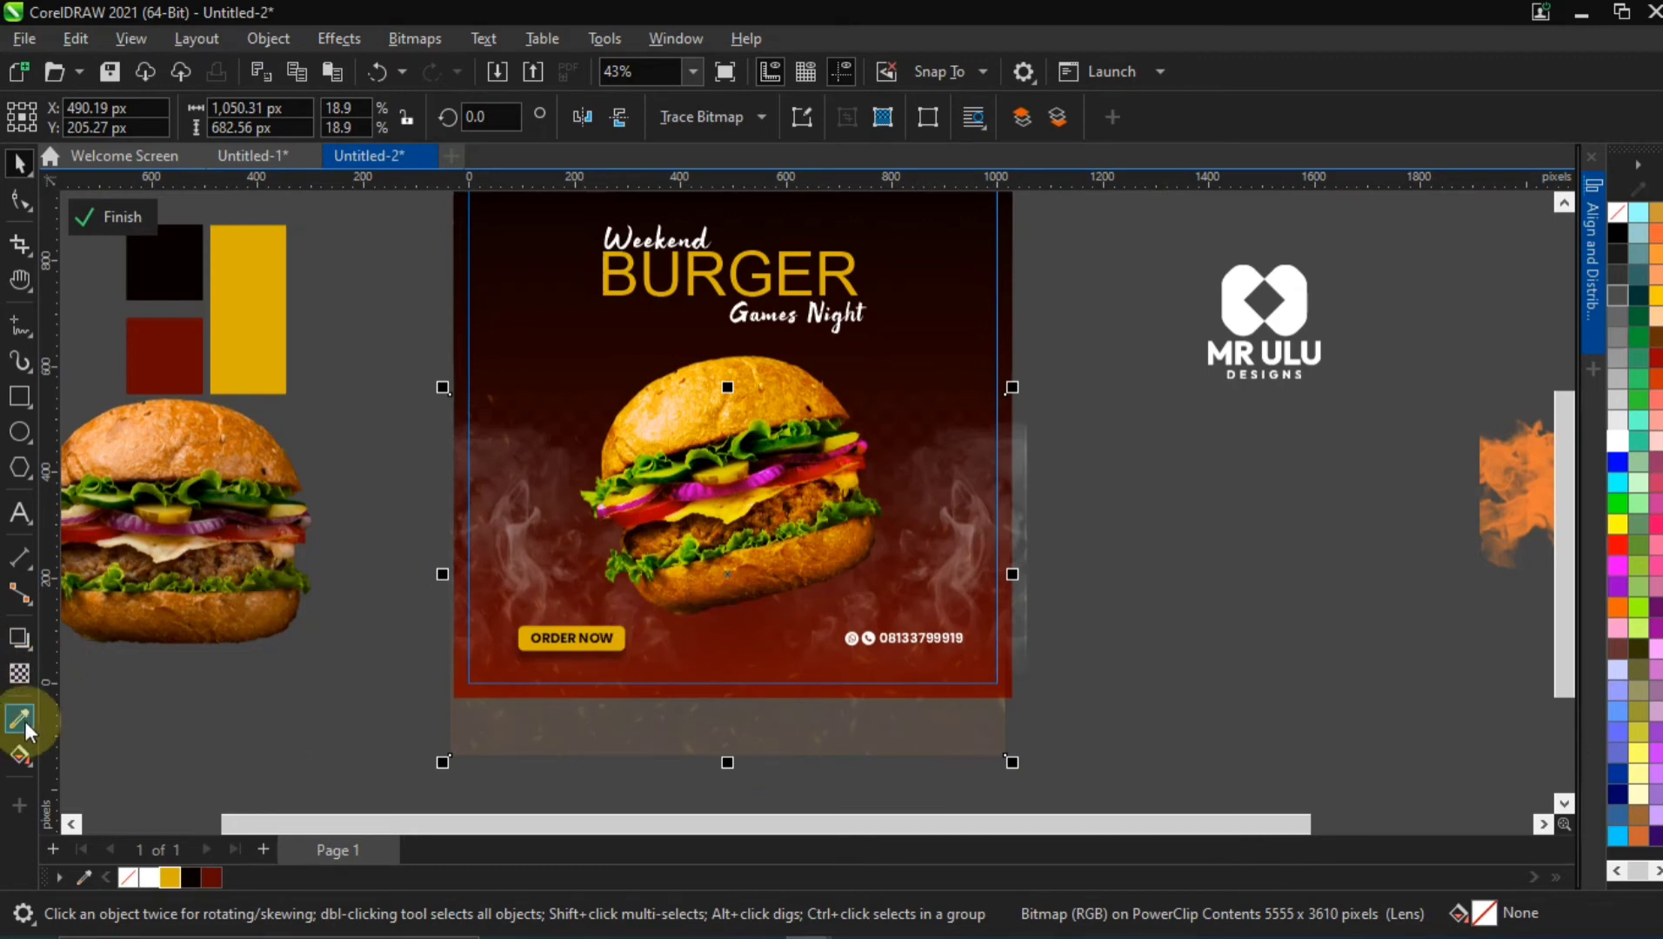
Set the sparks image's uniform transparency to 85
click(19, 673)
click(751, 780)
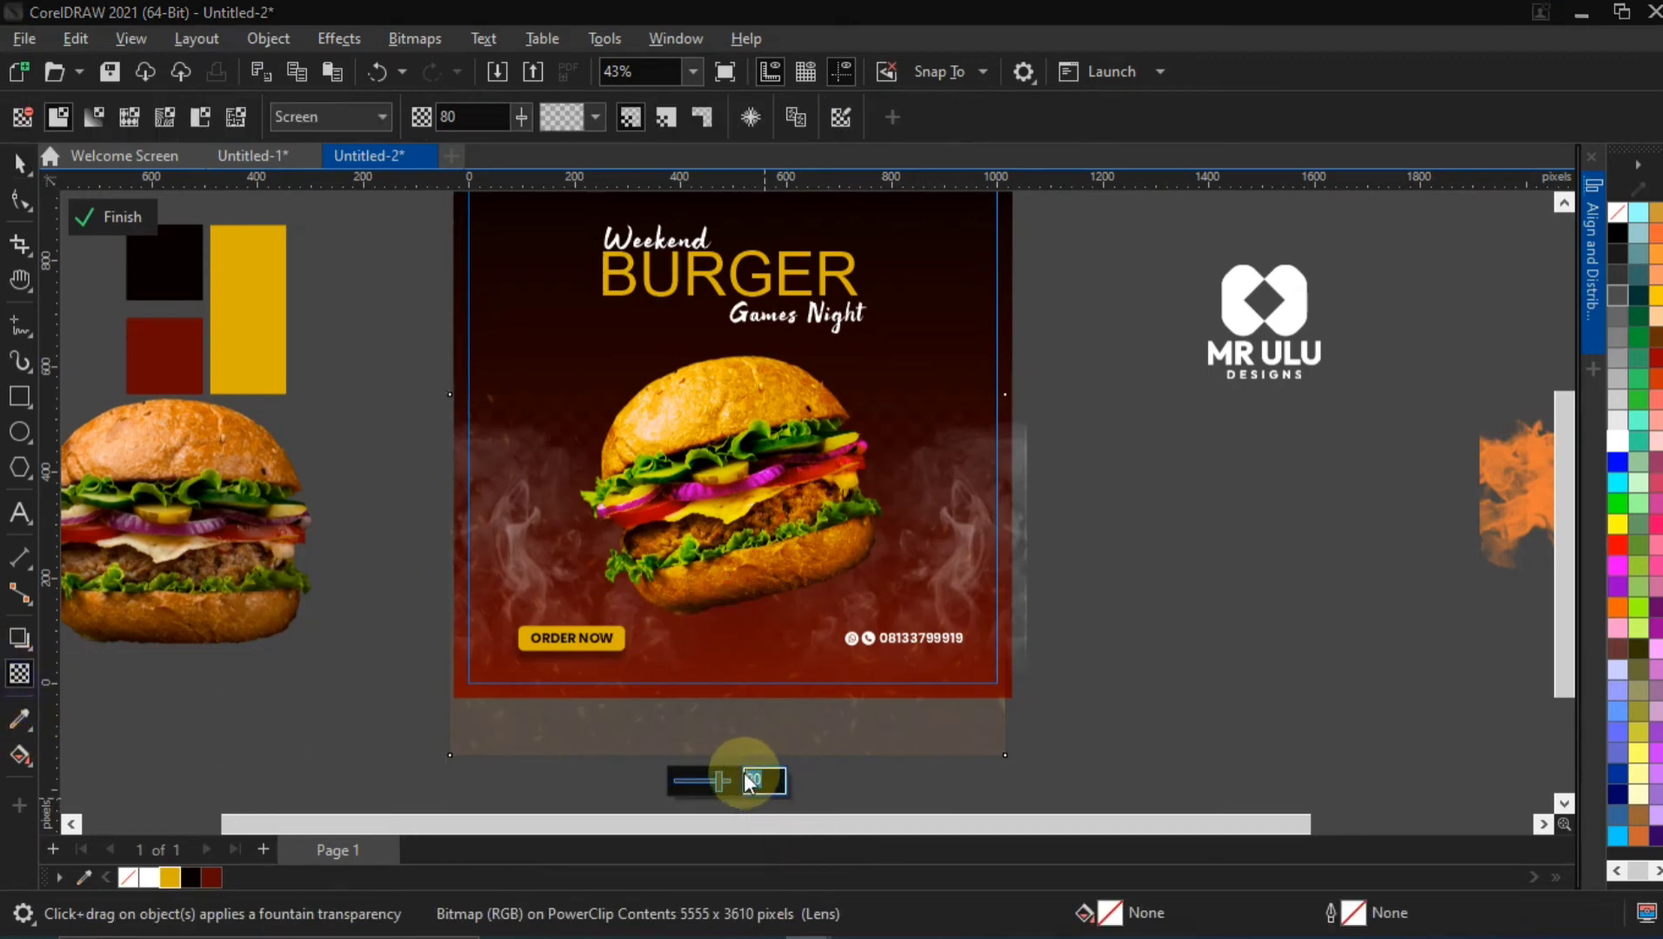
text(8)
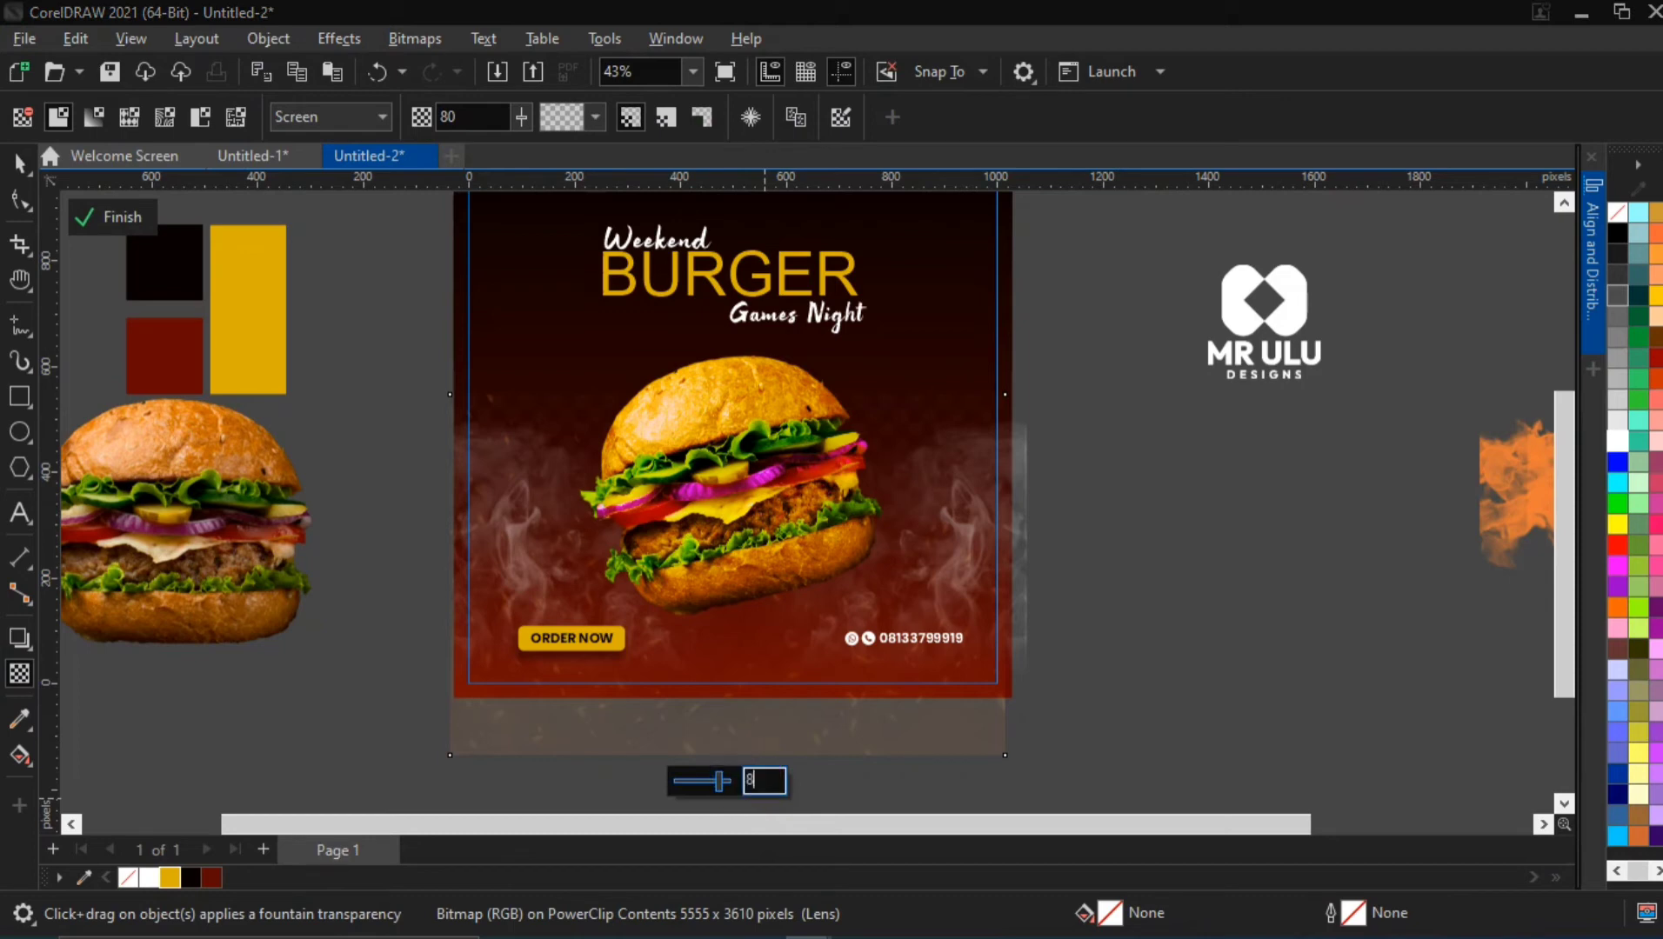
text(5)
click(750, 776)
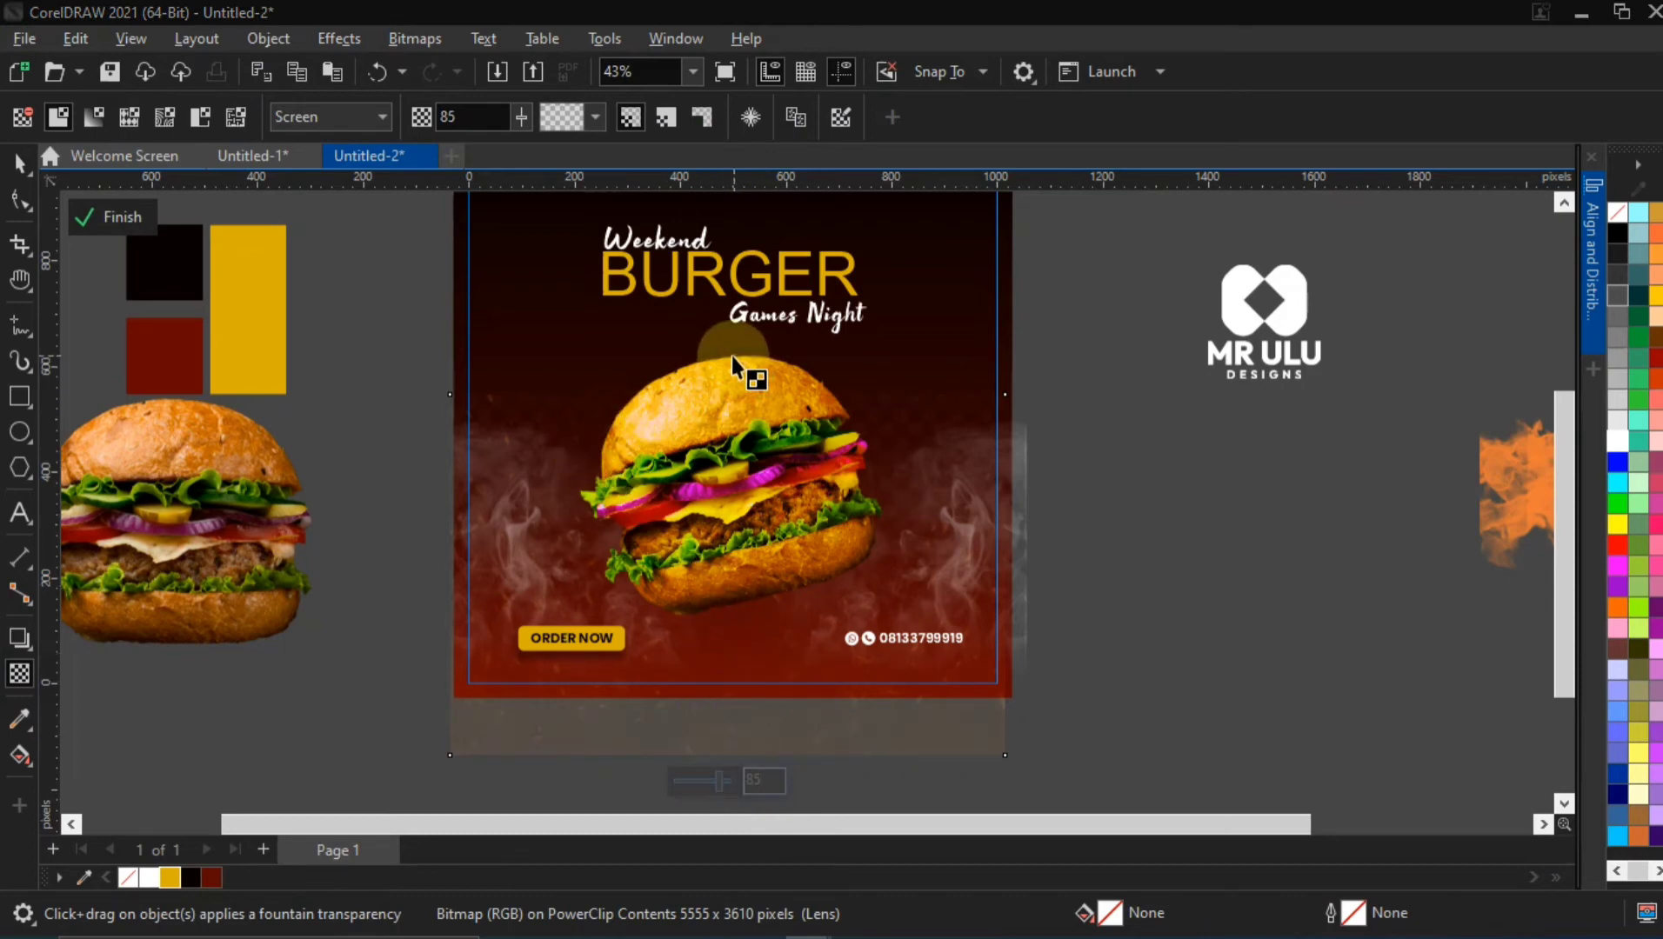
Try a vertical fountain transparency on the sparks image, shifting its midpoint lower and extending its start below the flyer
drag(729, 348, 729, 396)
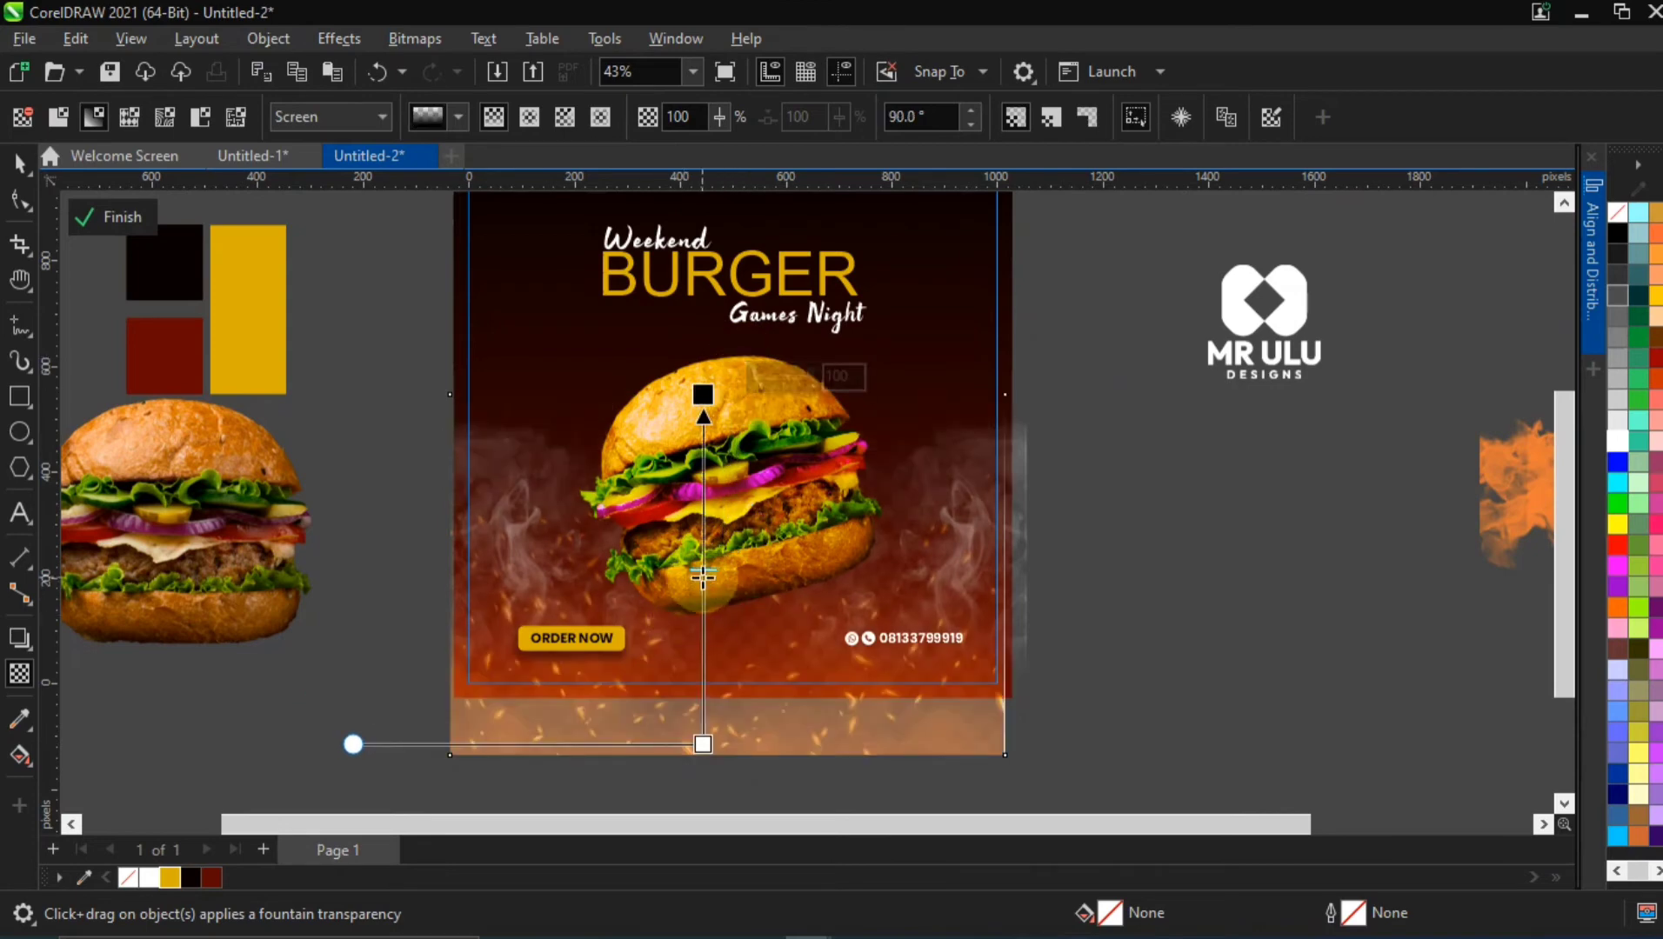
drag(702, 574, 735, 657)
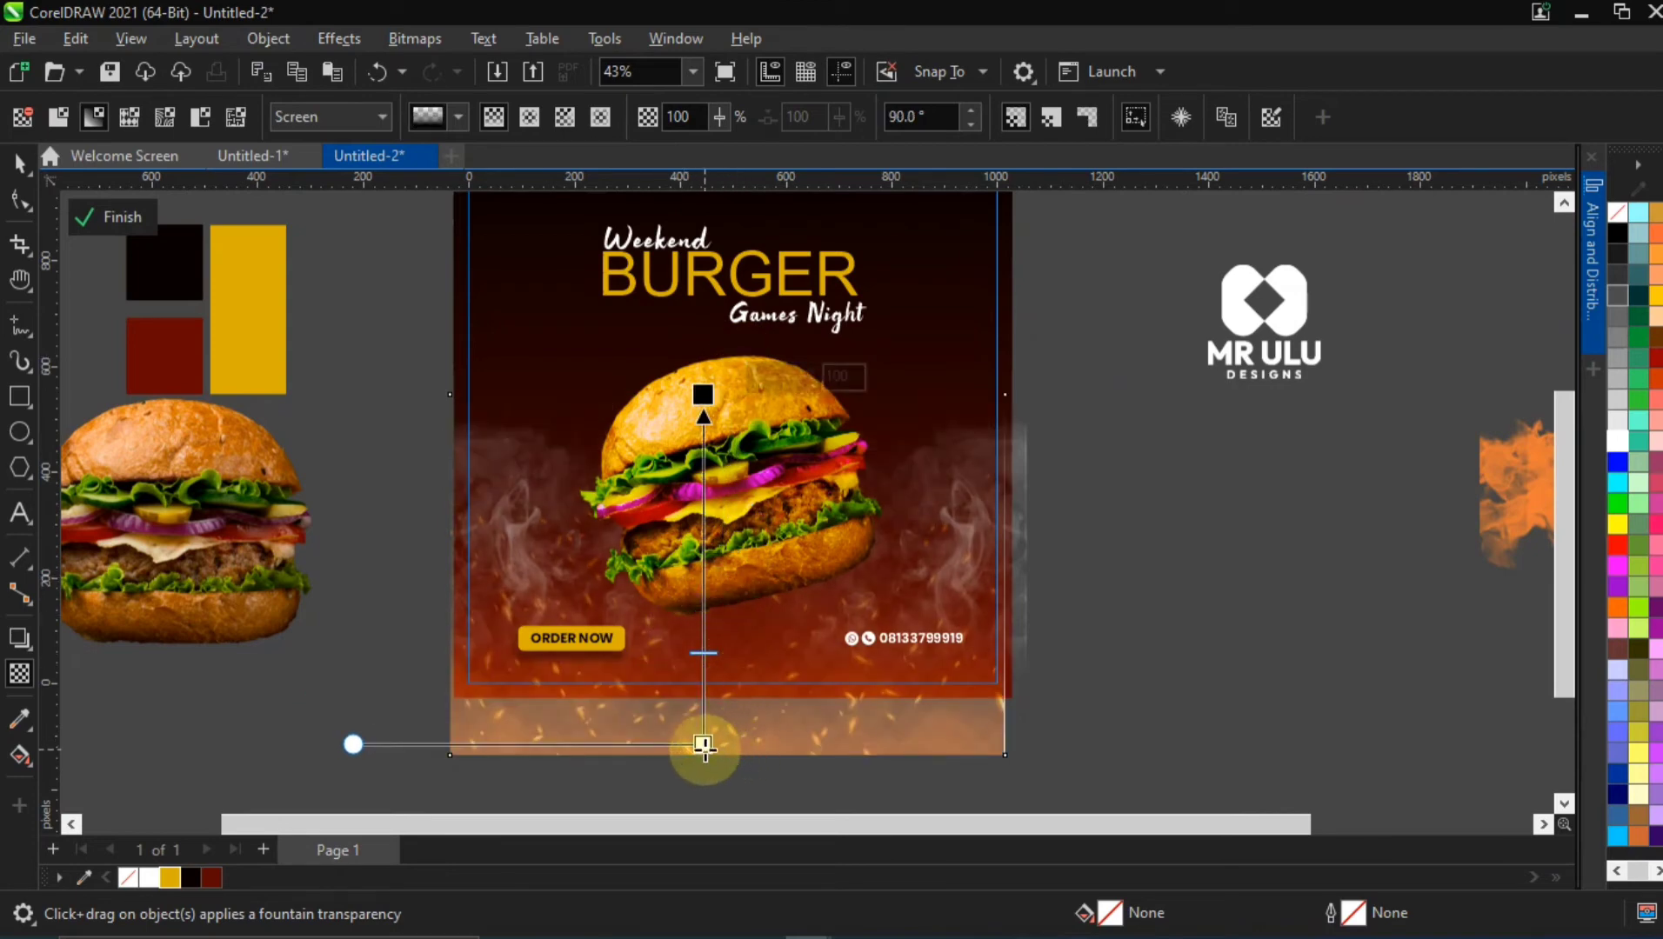
drag(703, 745, 700, 790)
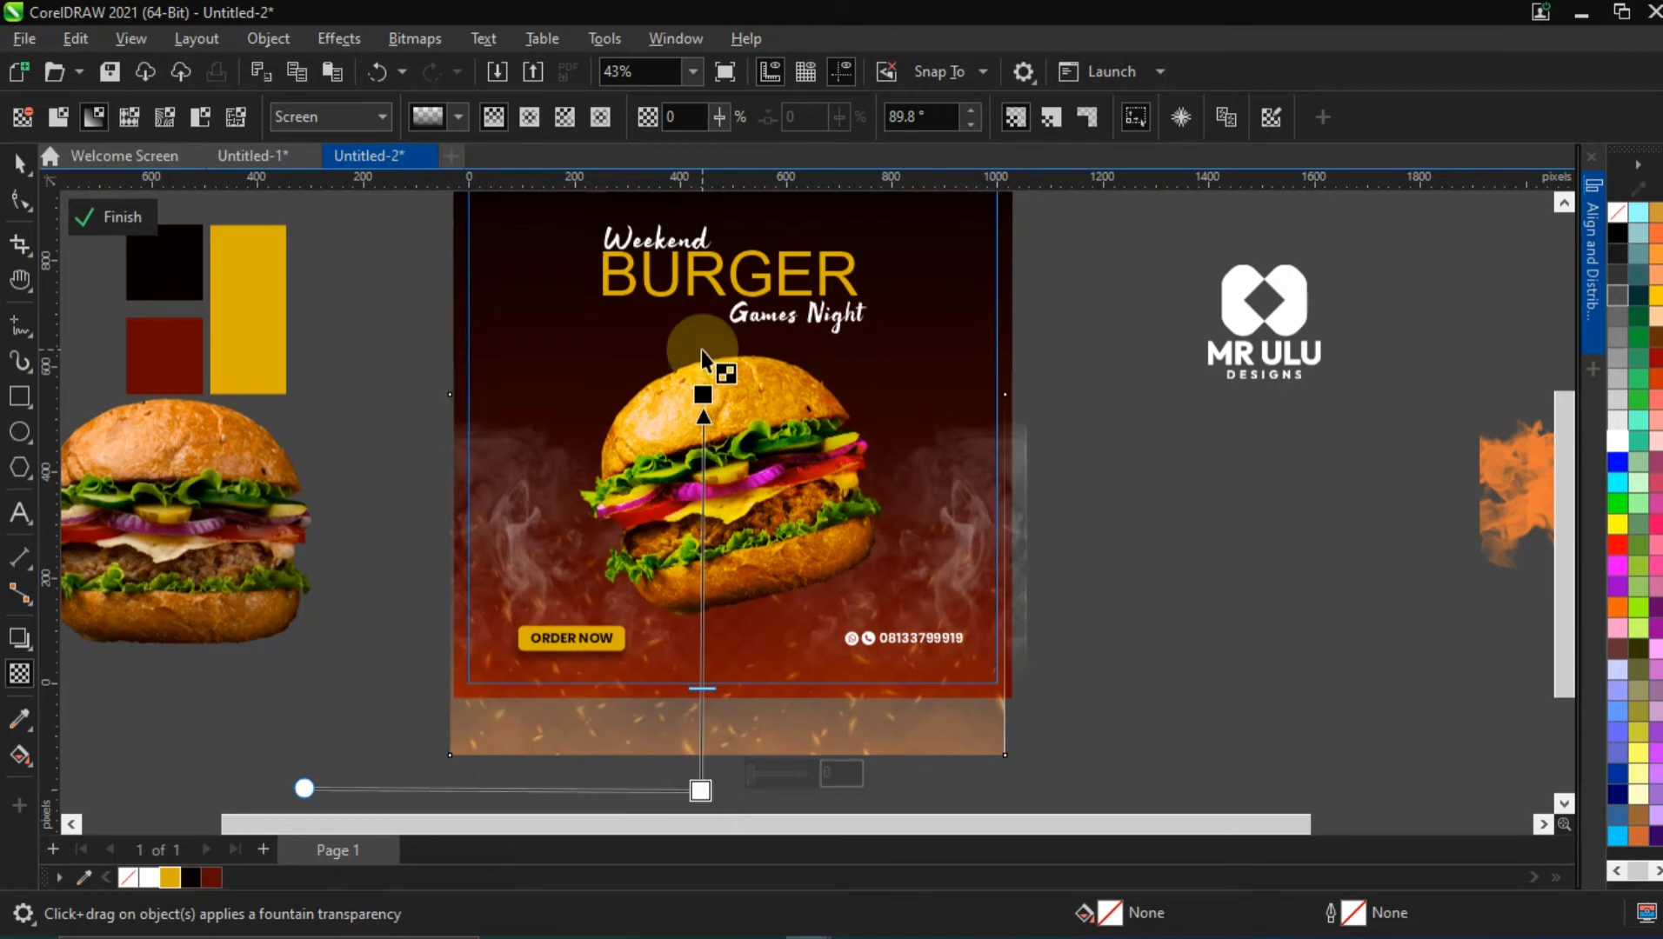
click(19, 164)
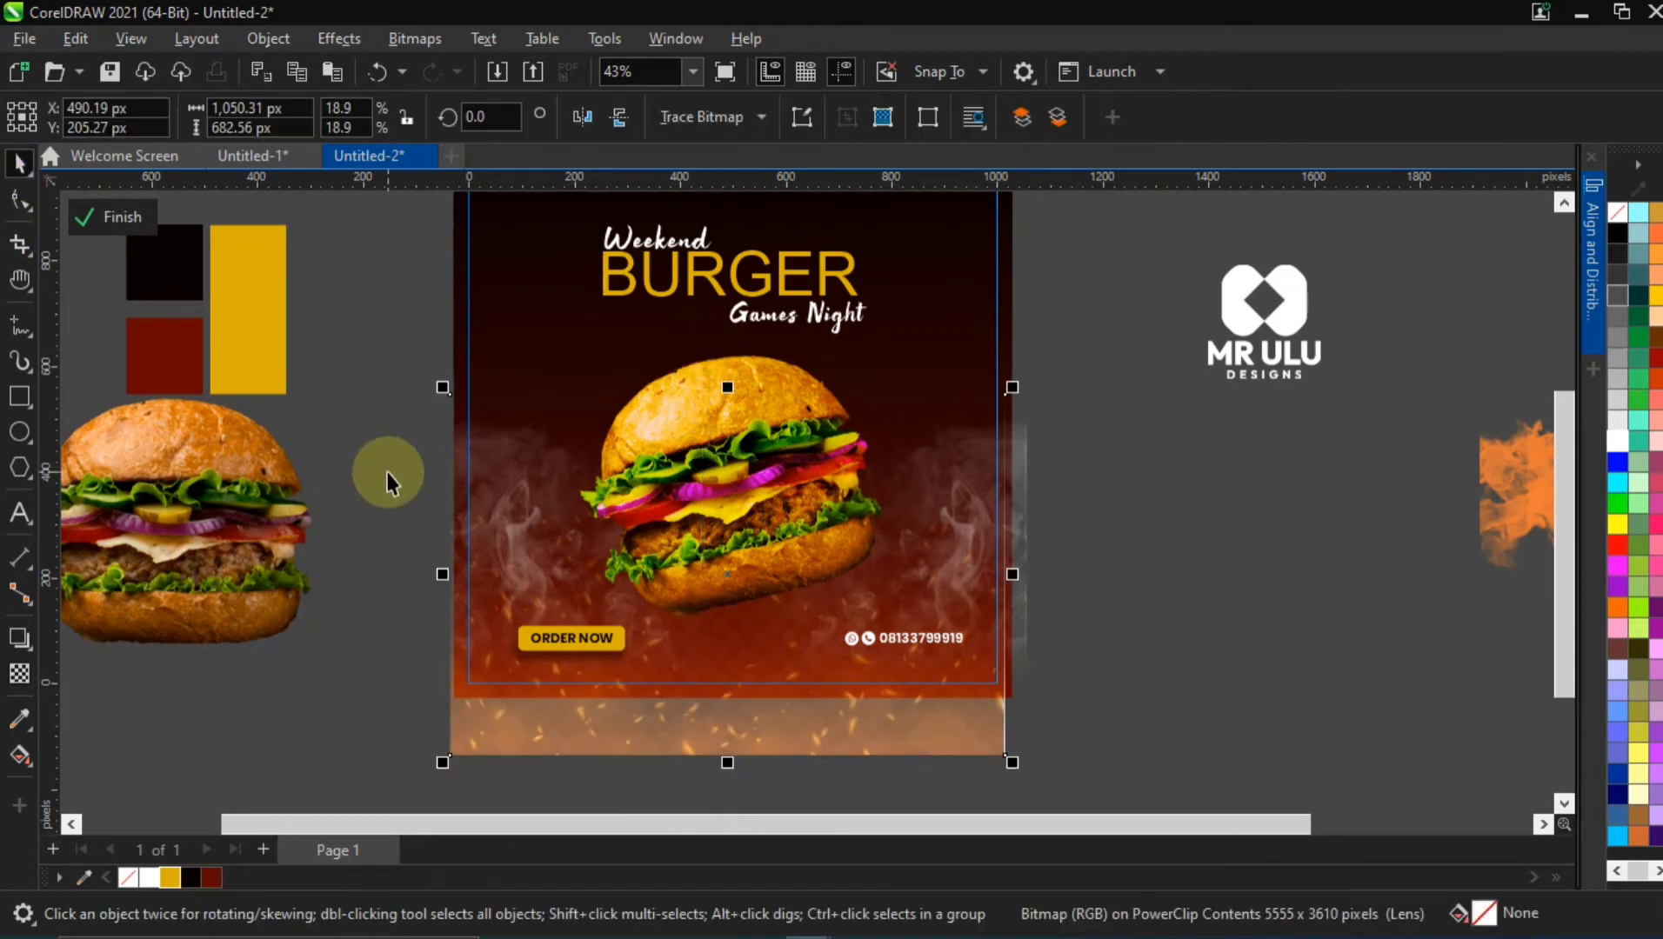
Undo the fountain transparency applied to the sparks image
key(ctrl+z)
key(ctrl+z)
key(ctrl+z)
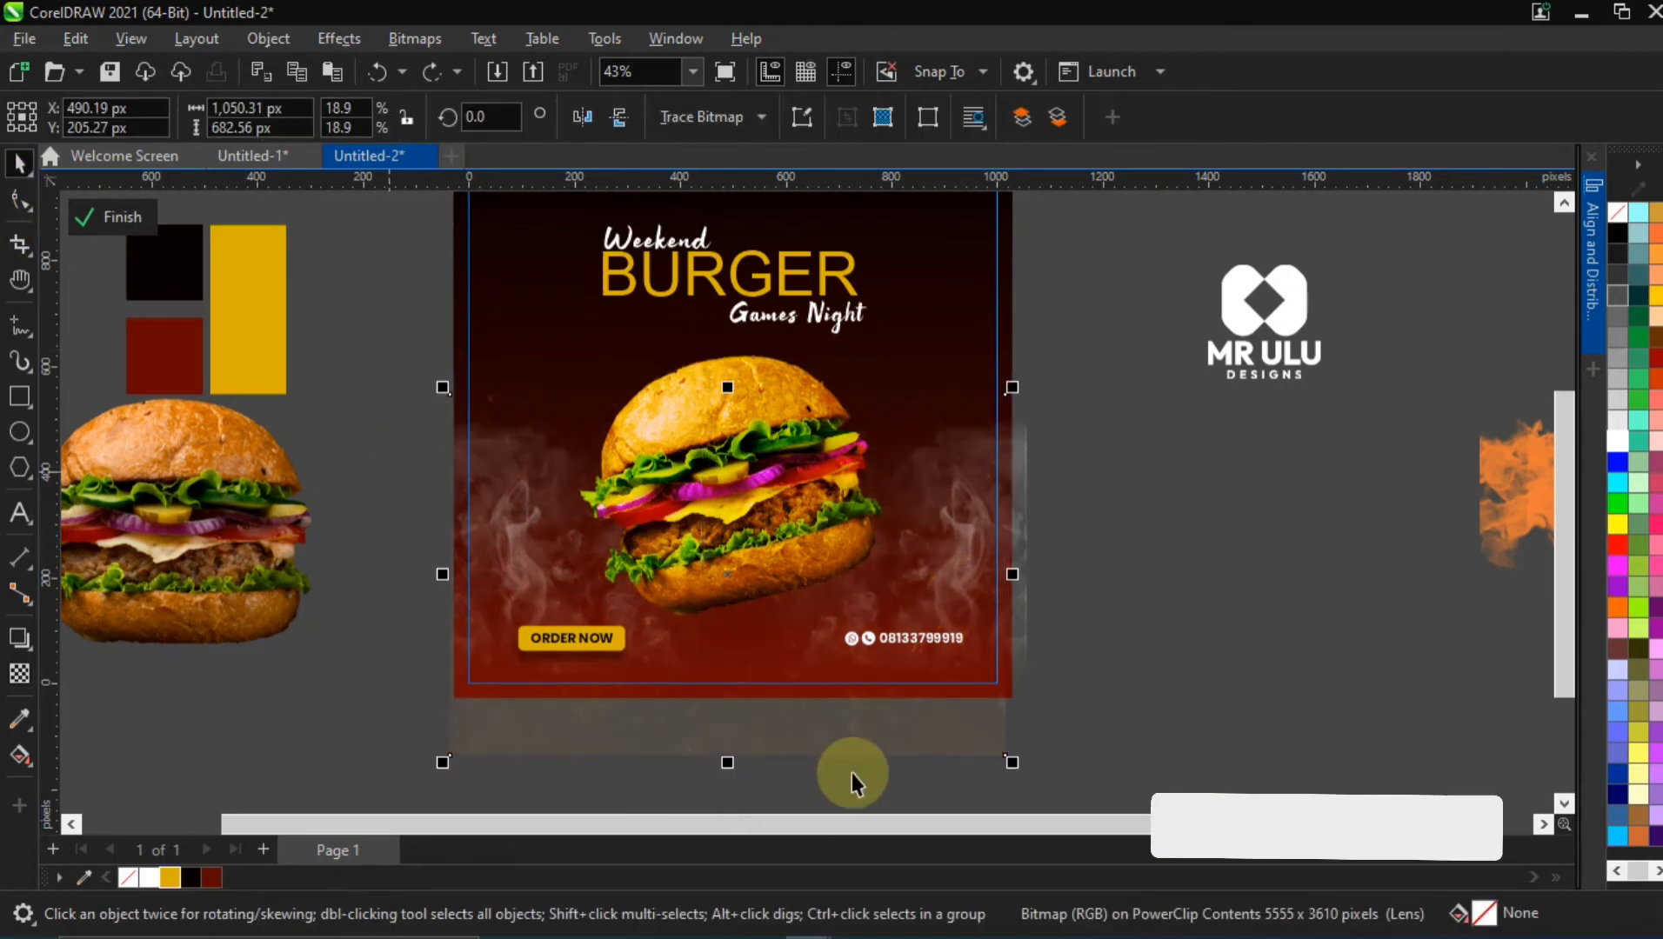
click(19, 673)
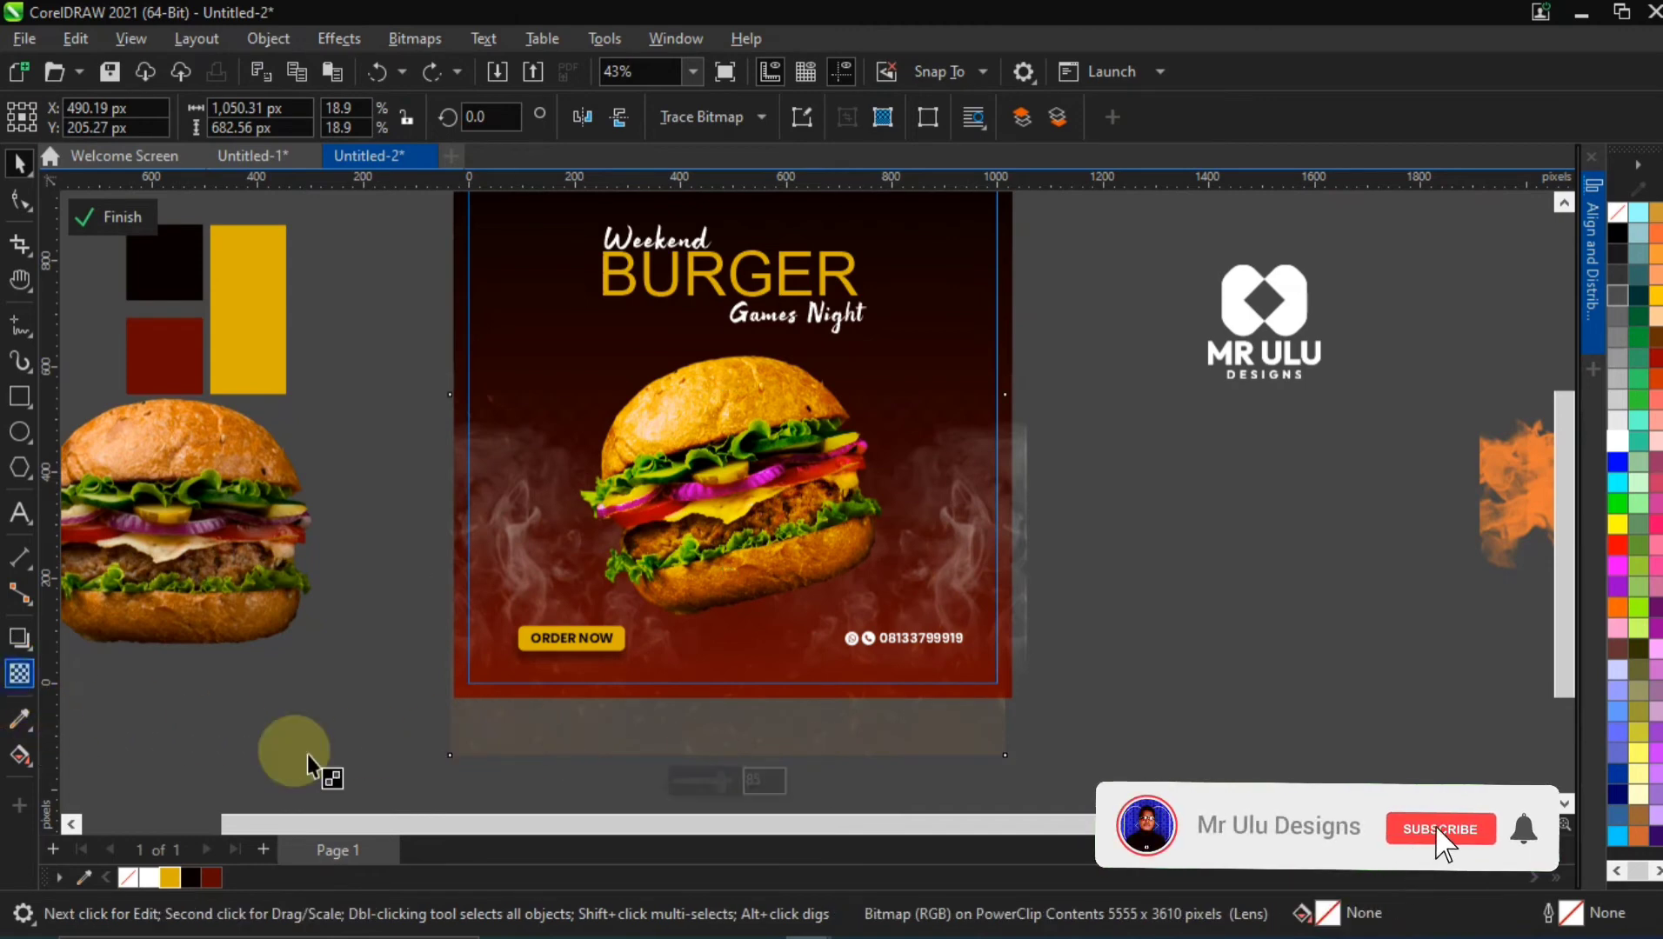
click(763, 780)
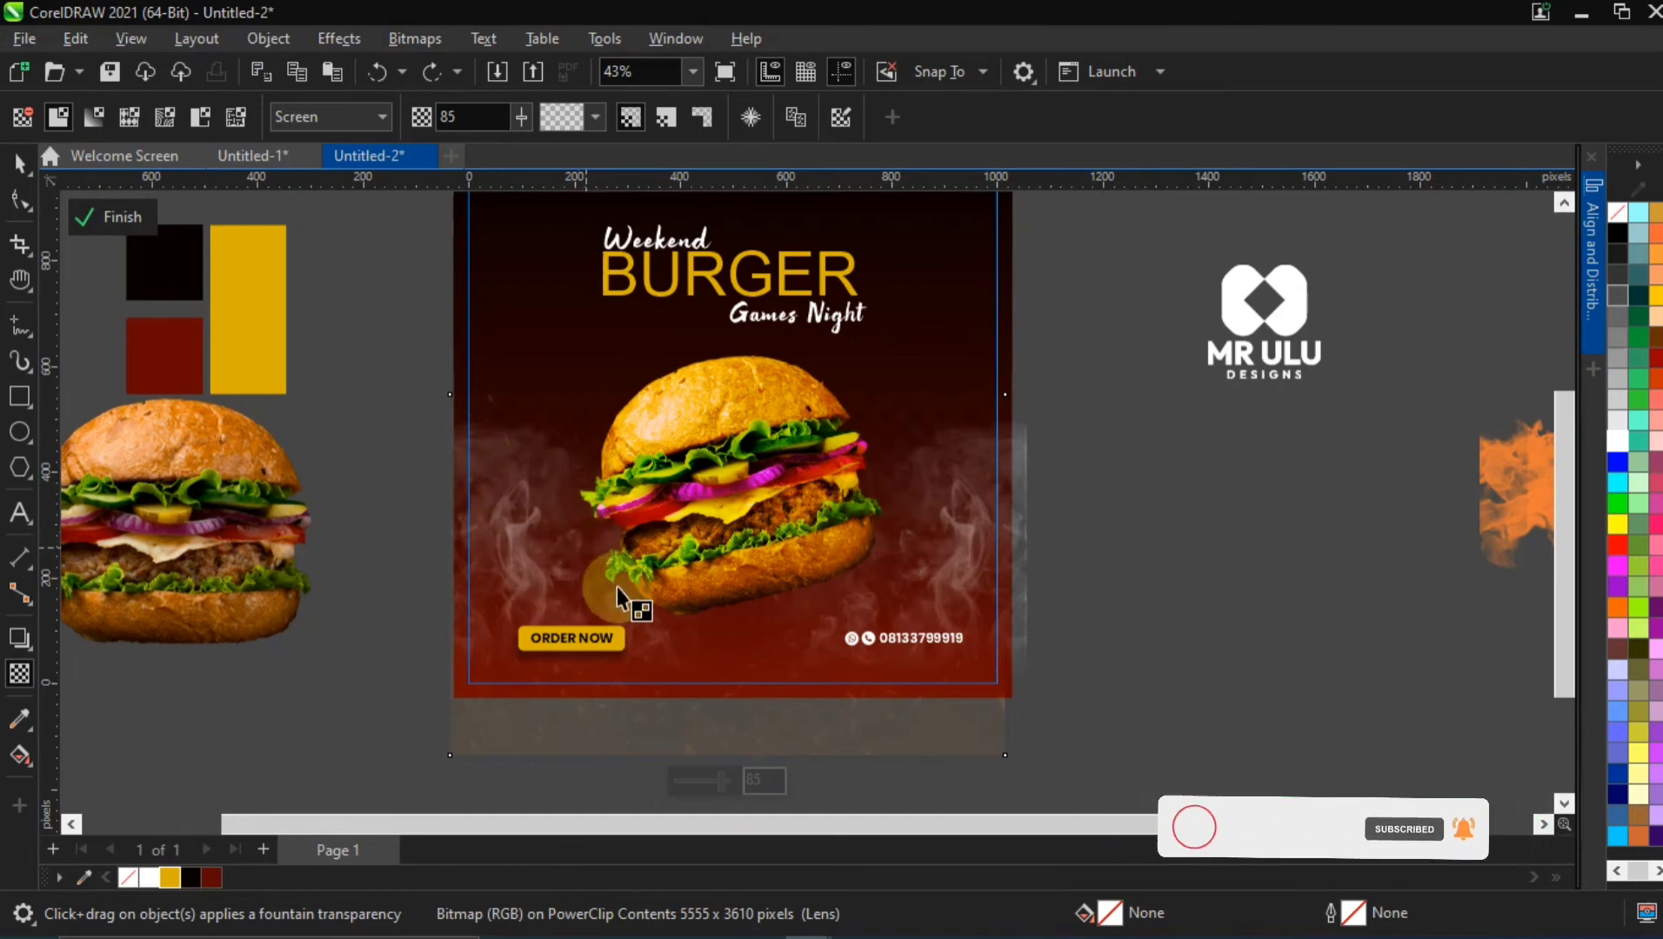
click(21, 159)
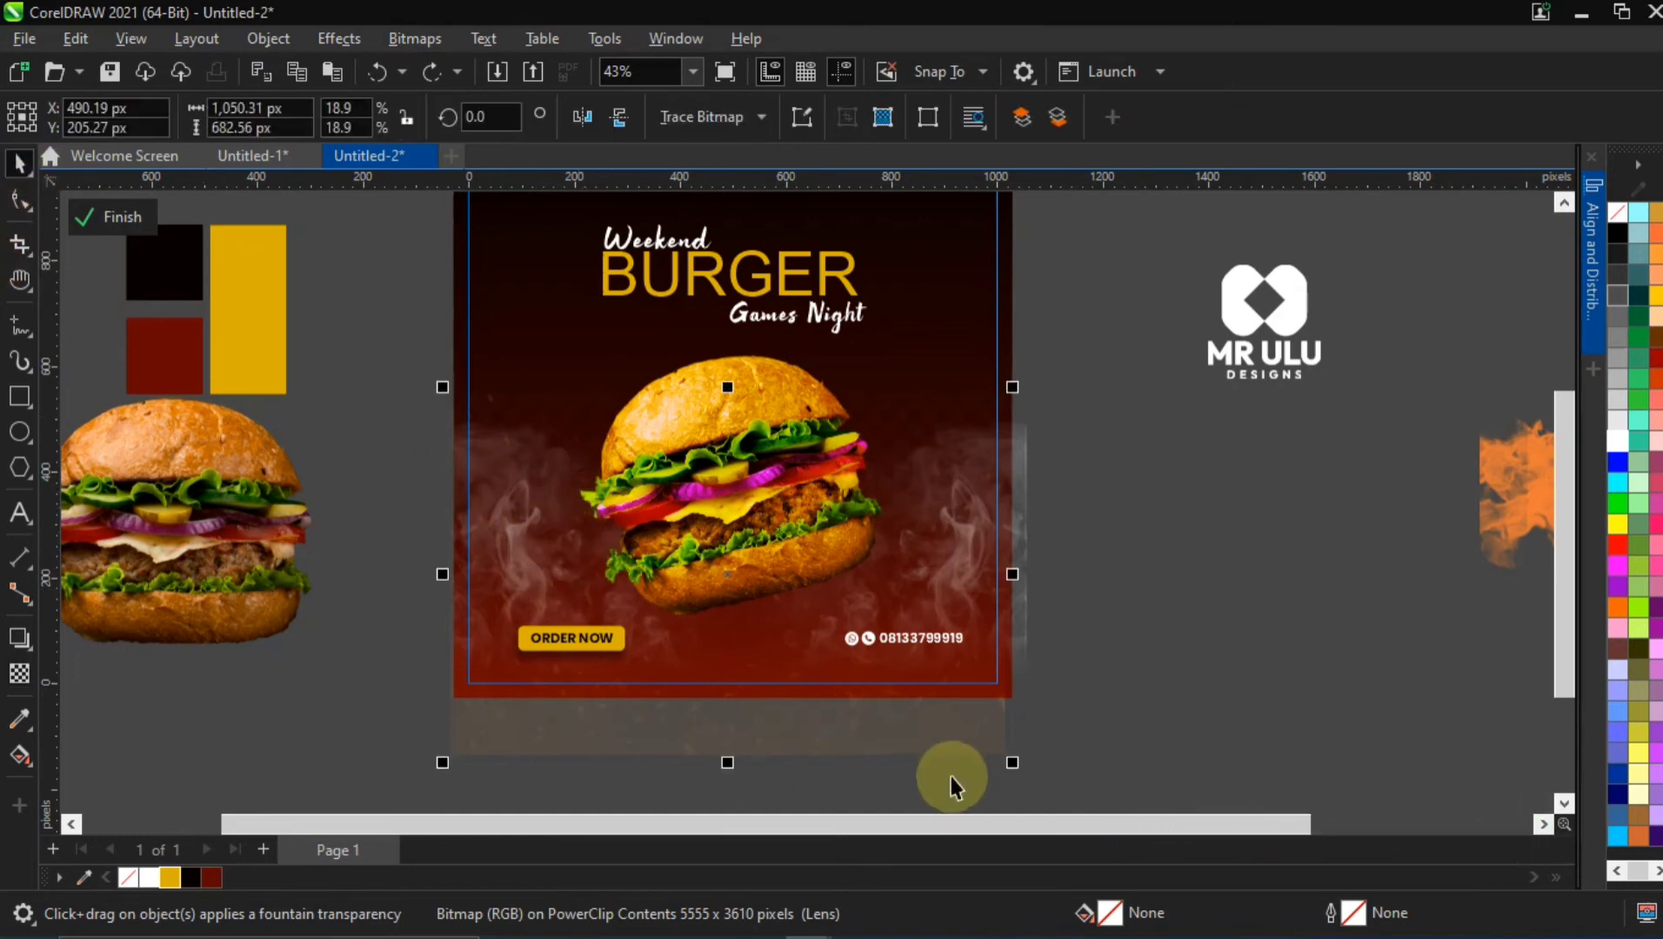
Shift the sparks image slightly down and to the right so that it spans the flyer's lower part
click(915, 711)
mouse_move(912, 729)
mouse_down()
mouse_move(897, 727)
mouse_move(920, 725)
mouse_up()
click(1057, 567)
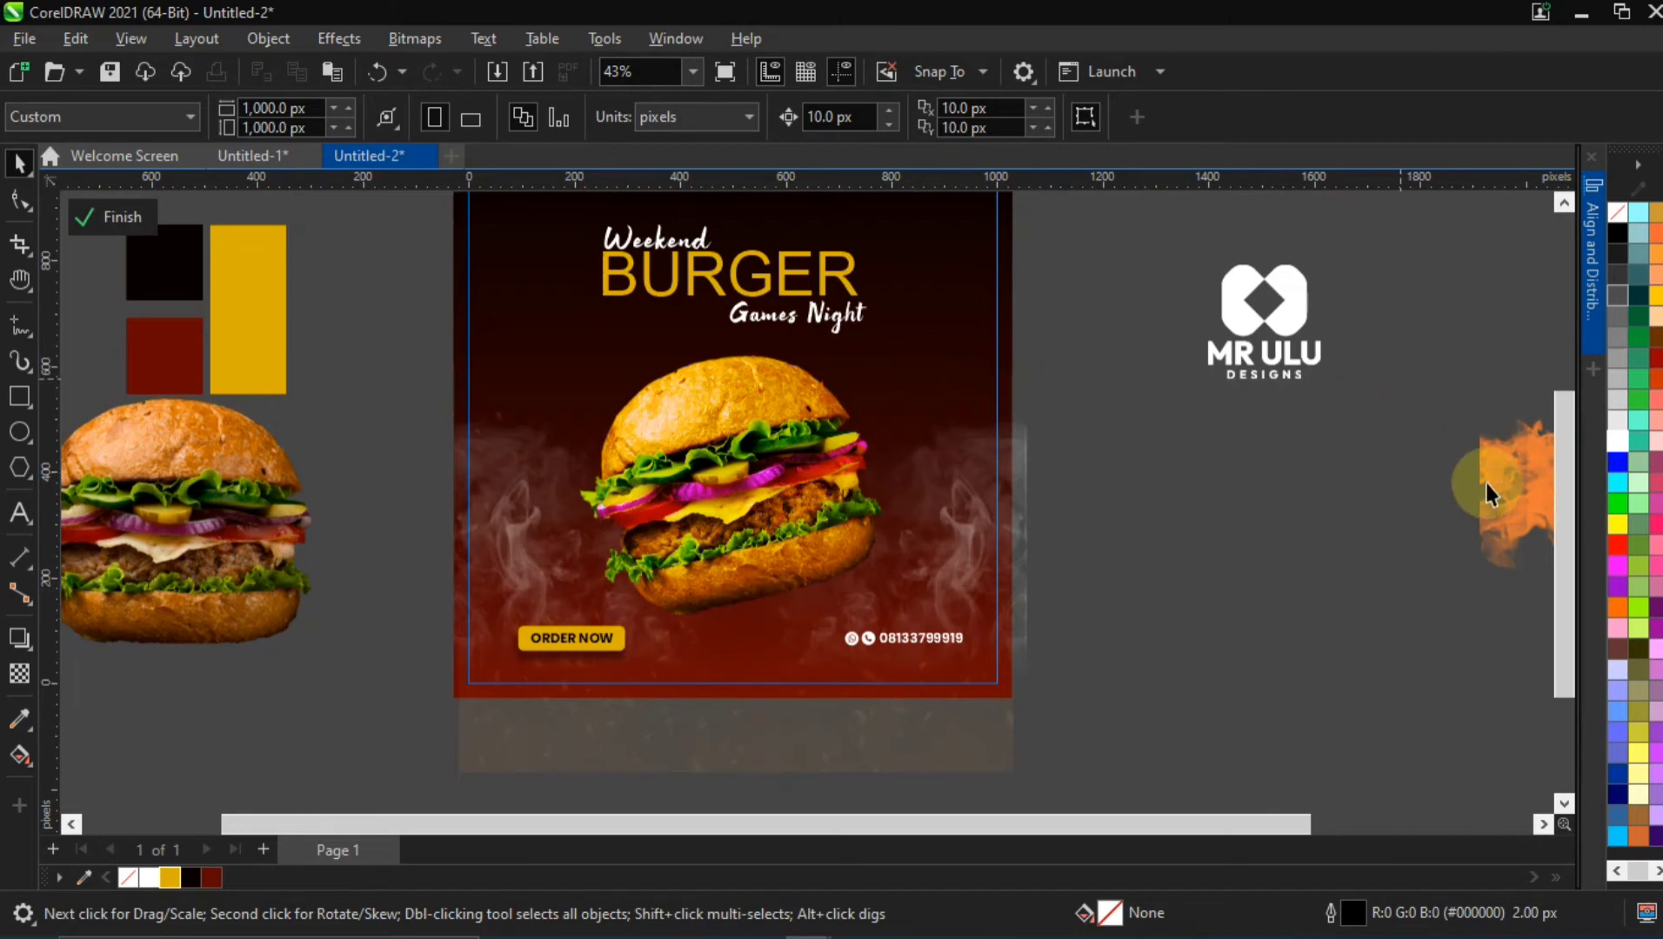
Move the orange flame image beside the flyer and rotate it to 90° so that the flames point upward
drag(1346, 481, 1246, 479)
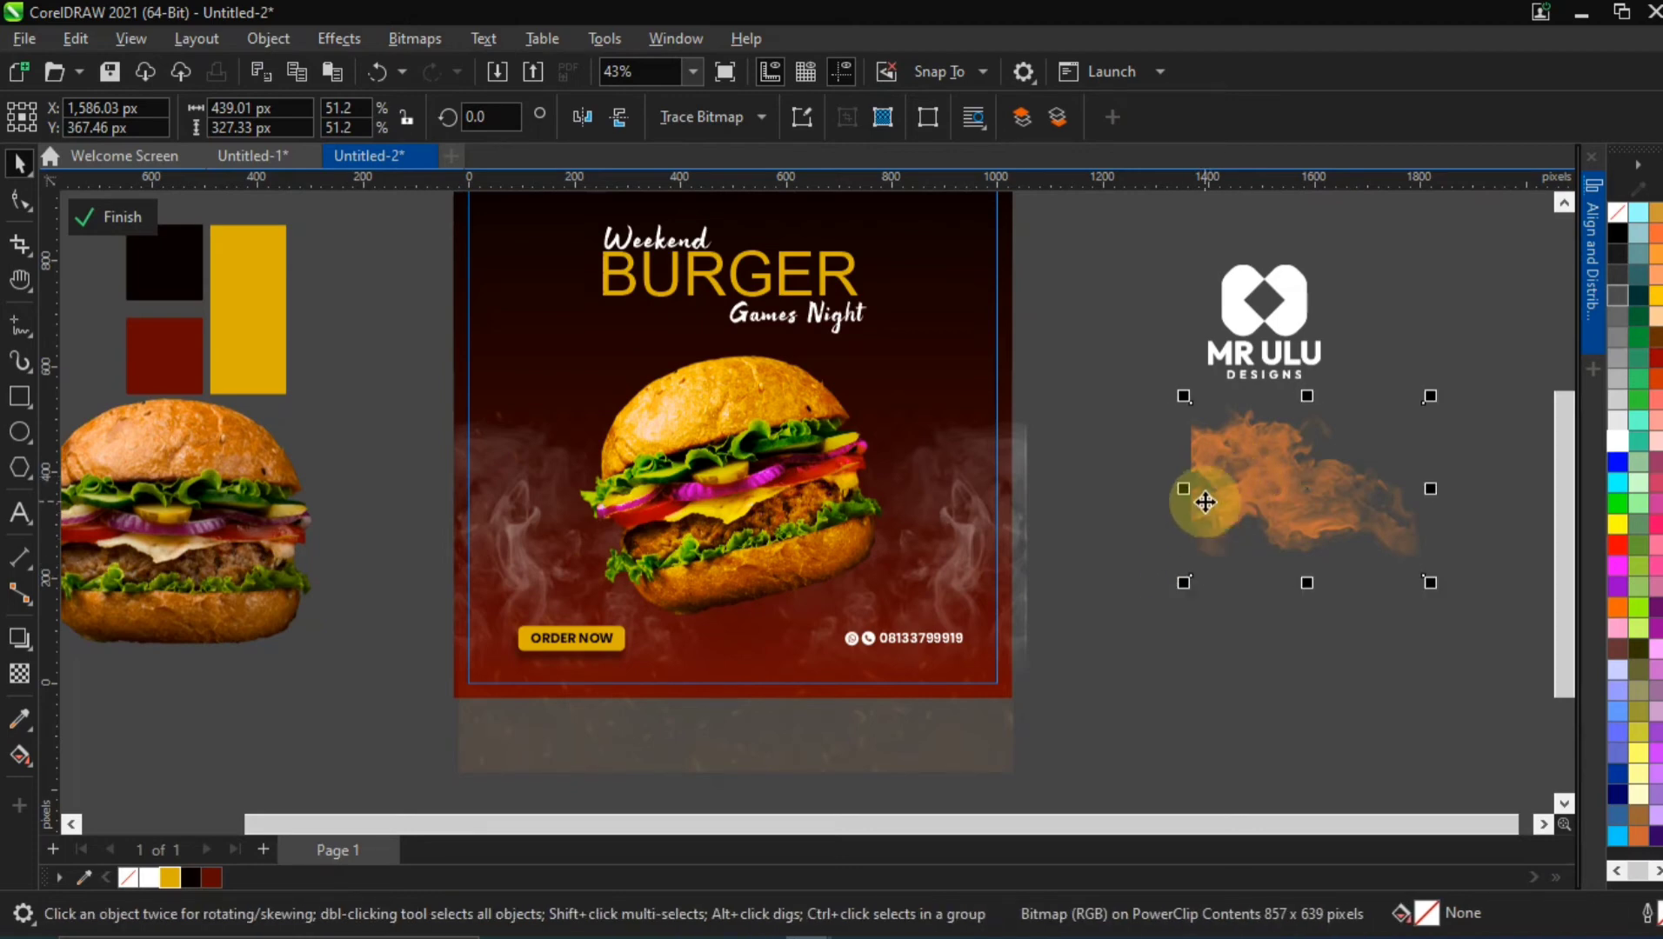
drag(1236, 482, 1146, 522)
click(1155, 533)
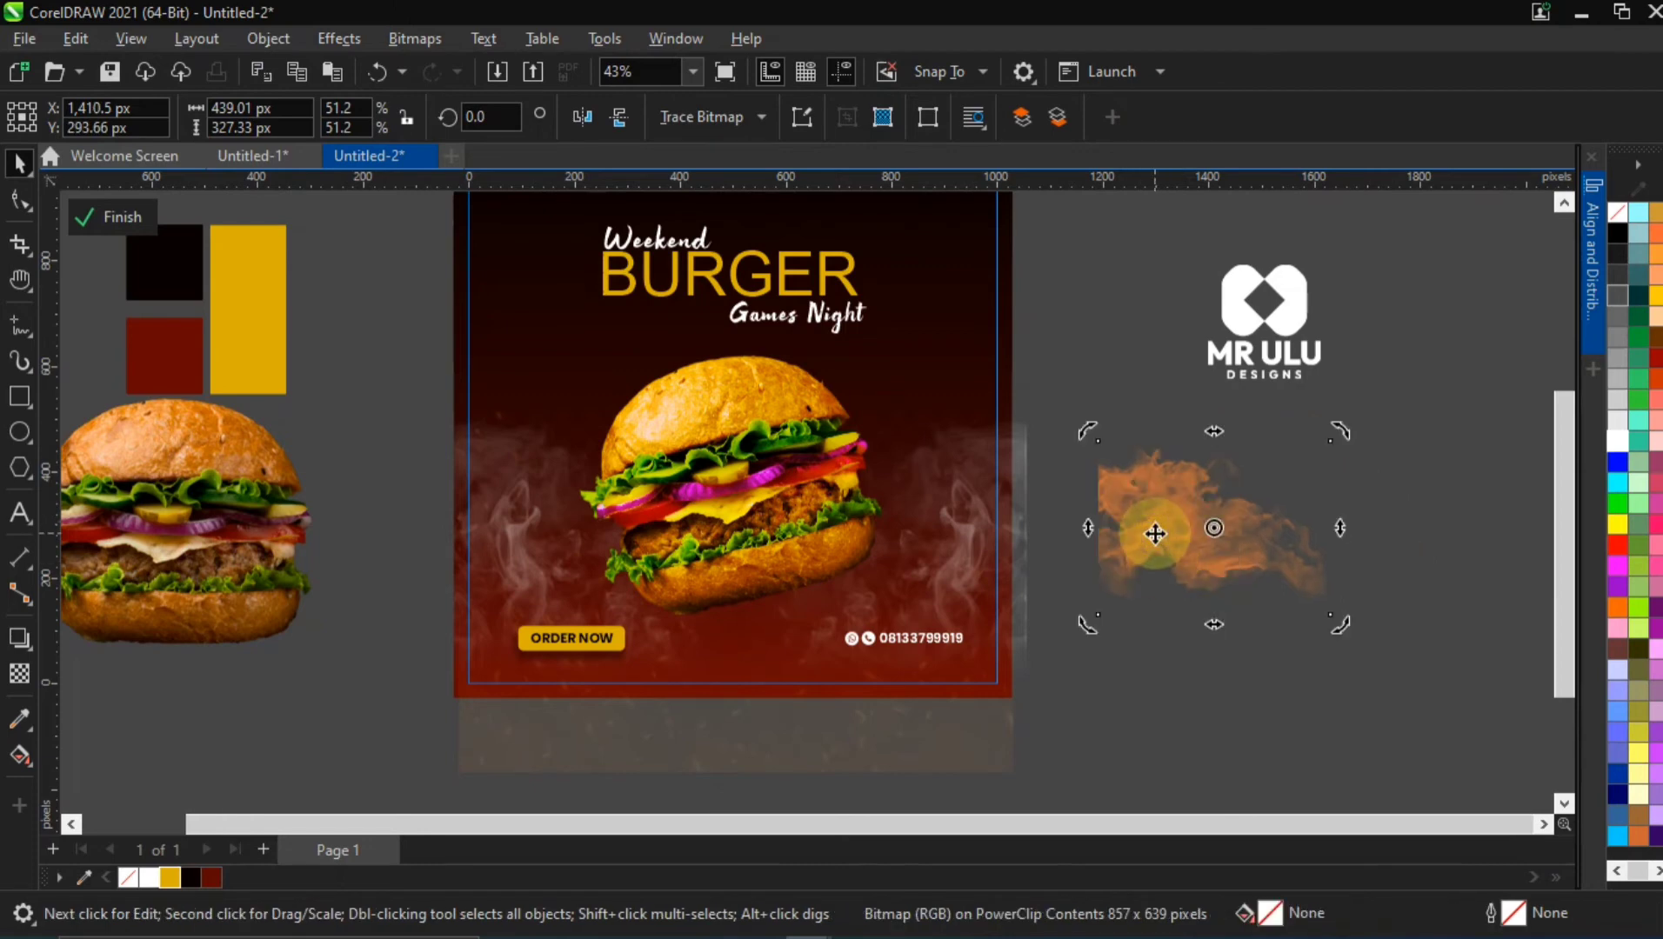
drag(1083, 632, 1272, 614)
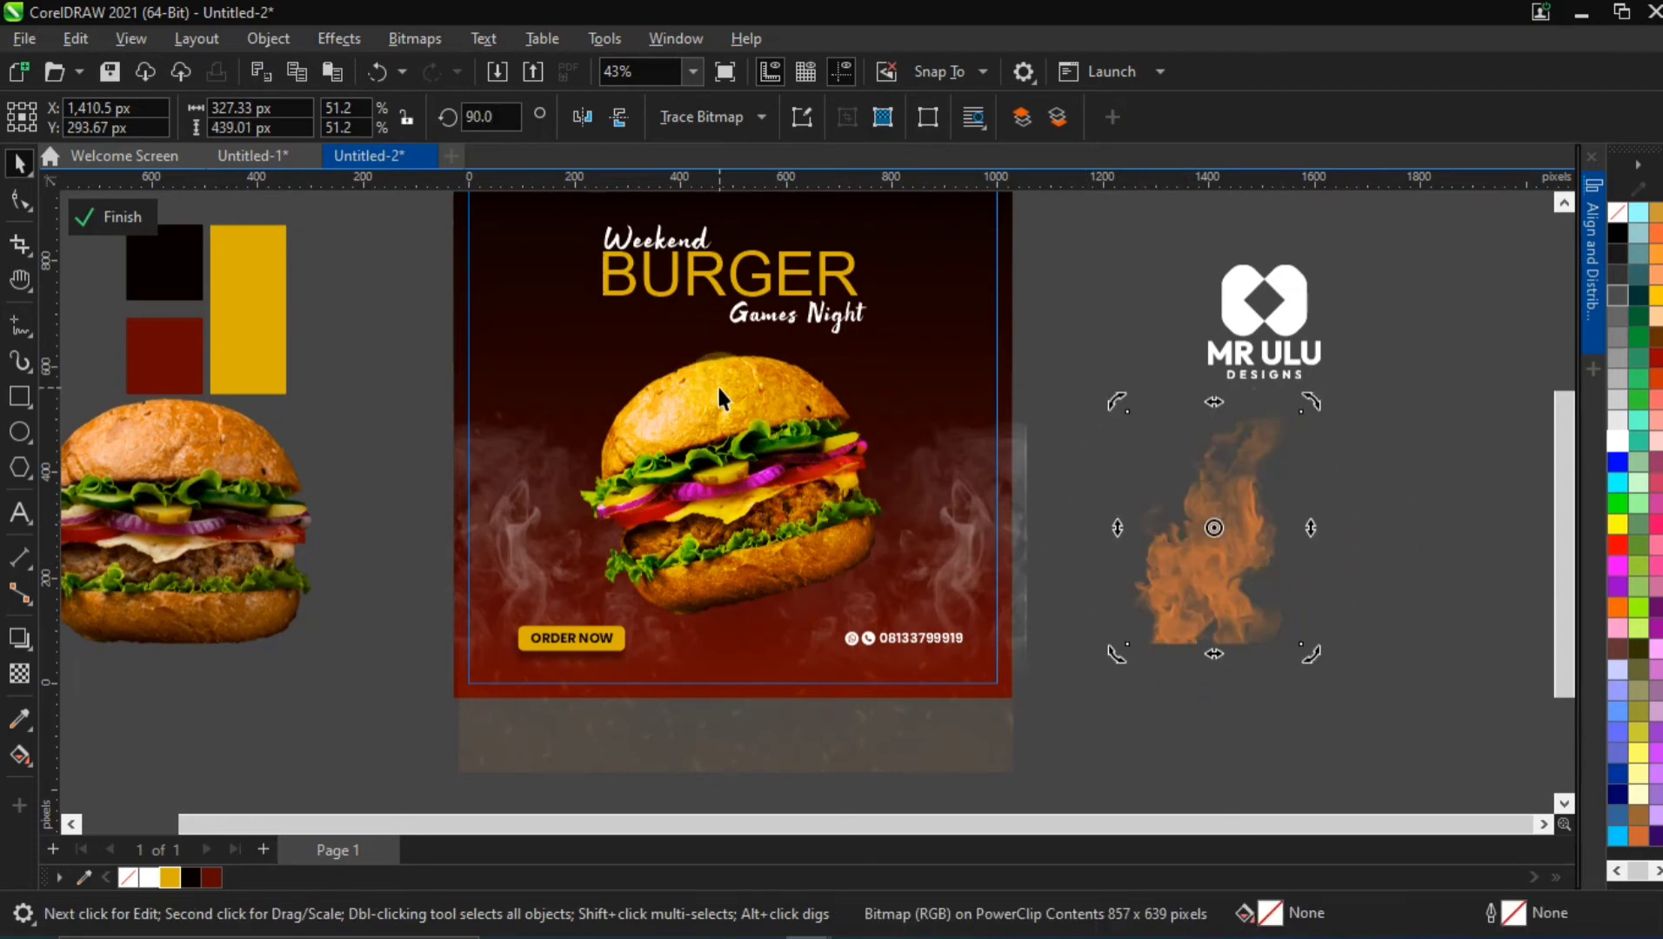
Enlarge the flame image to about 501 × 672 px and centre it over the burger, at about X 496 px and Y 409 px
click(1228, 575)
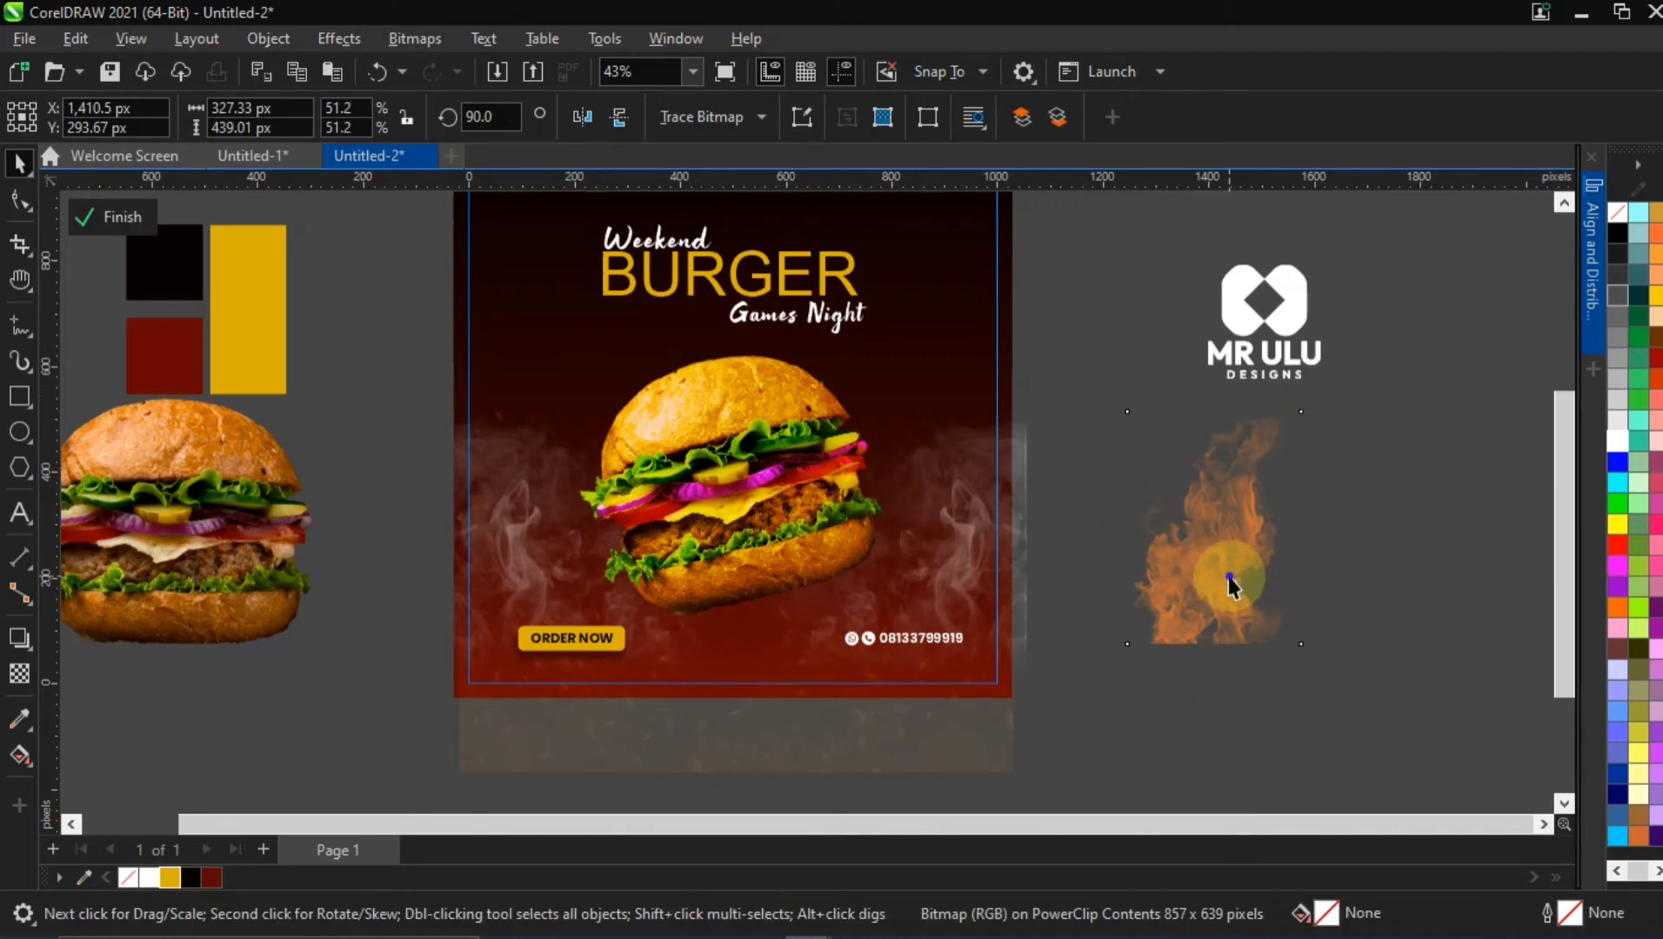
drag(1302, 644, 1349, 701)
drag(1224, 520, 752, 461)
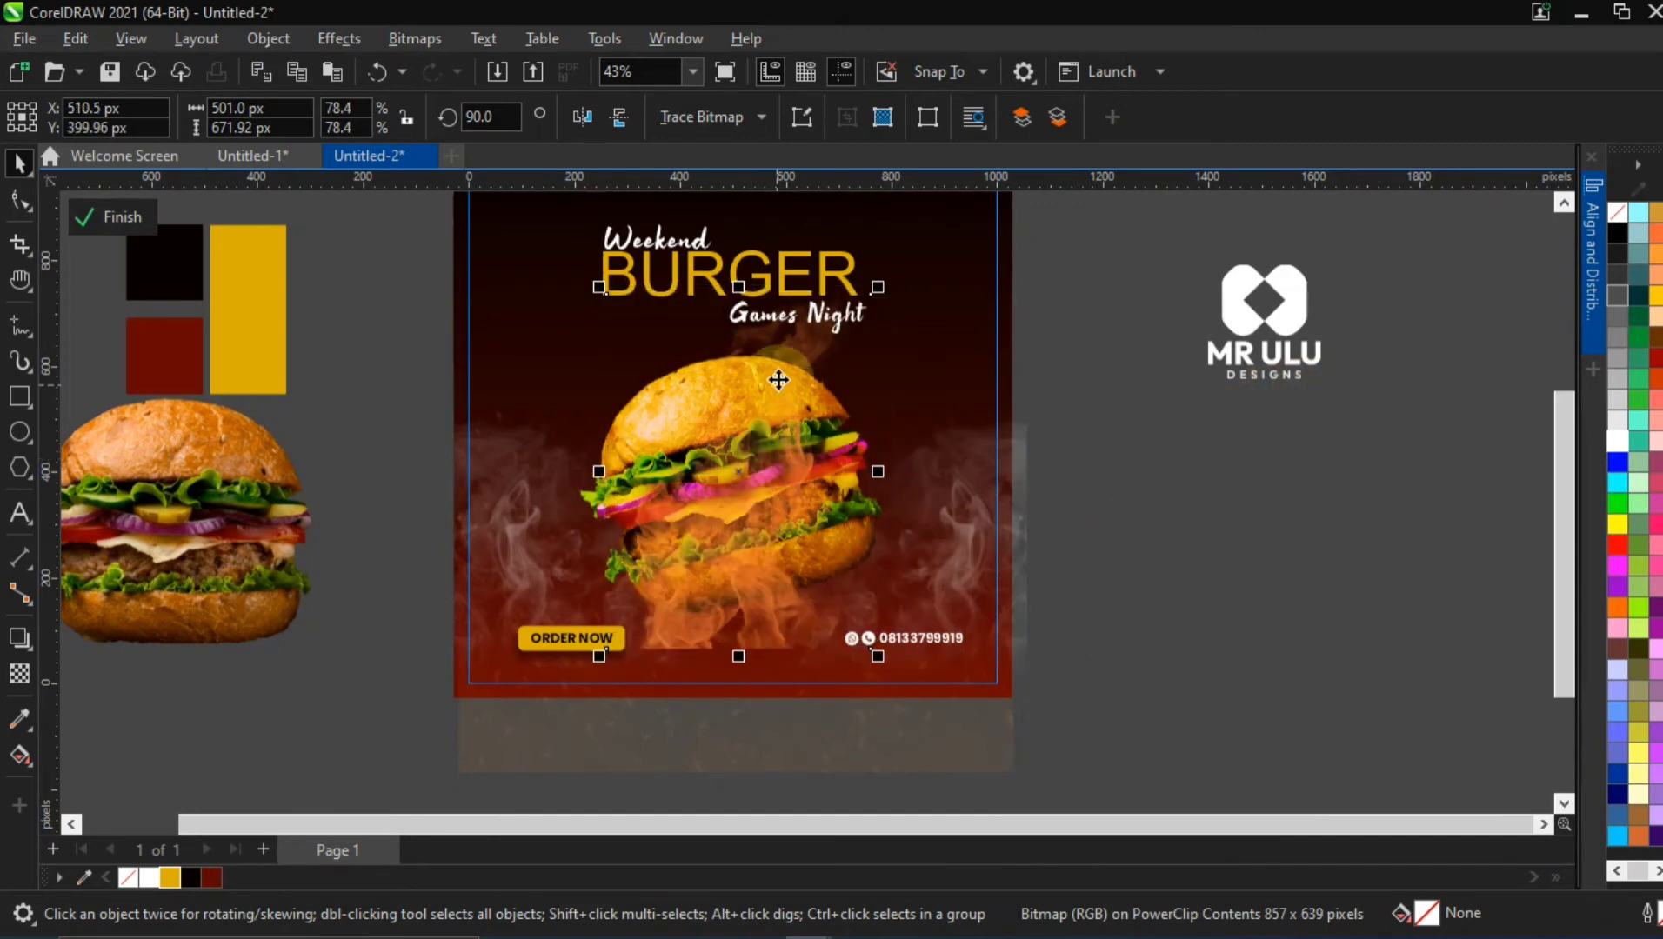
drag(768, 598, 773, 590)
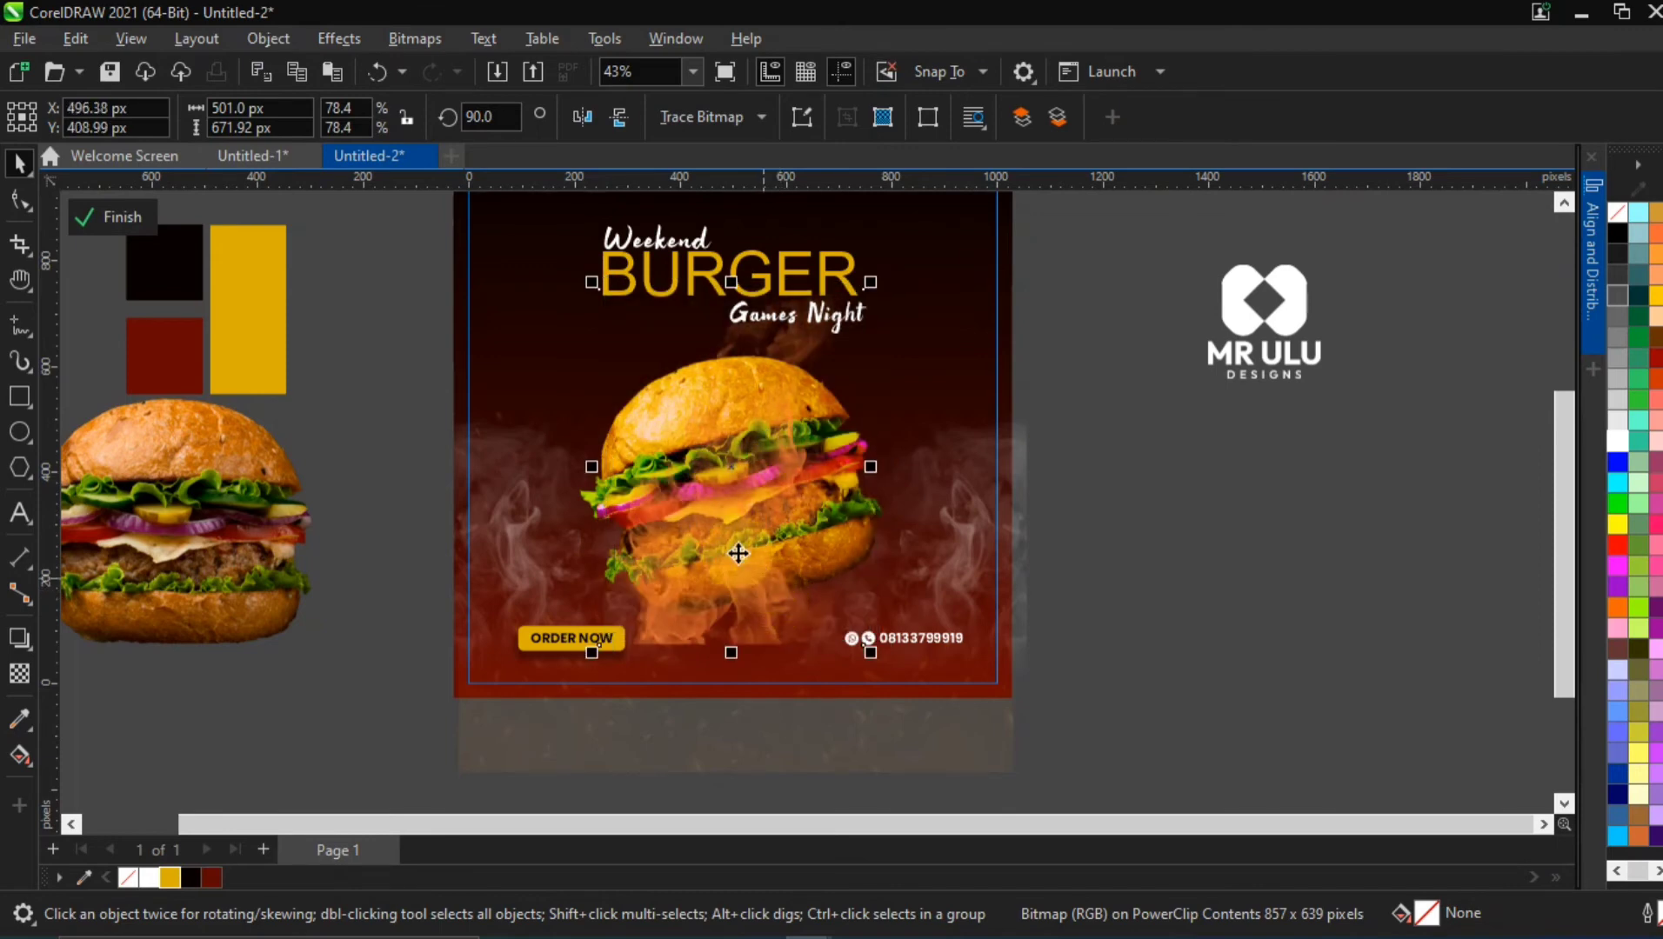
Open the flame image in the Image Adjustment Lab and set Temperature to 2000, Tint to 100 and Saturation to 100
click(773, 350)
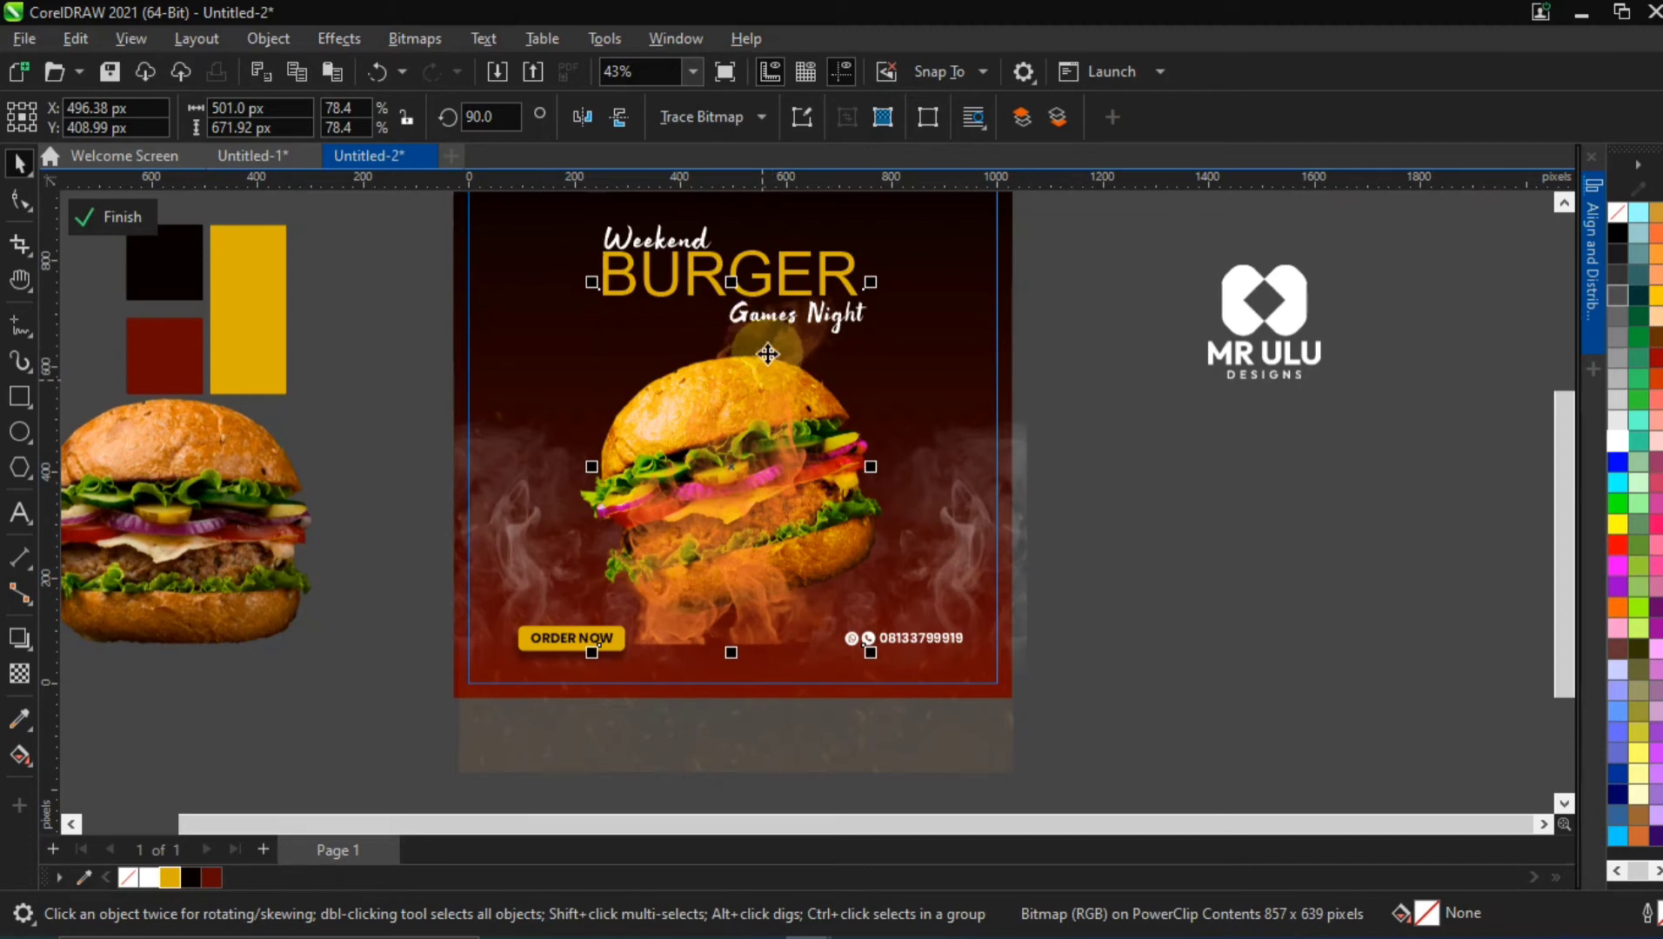
click(786, 352)
click(787, 352)
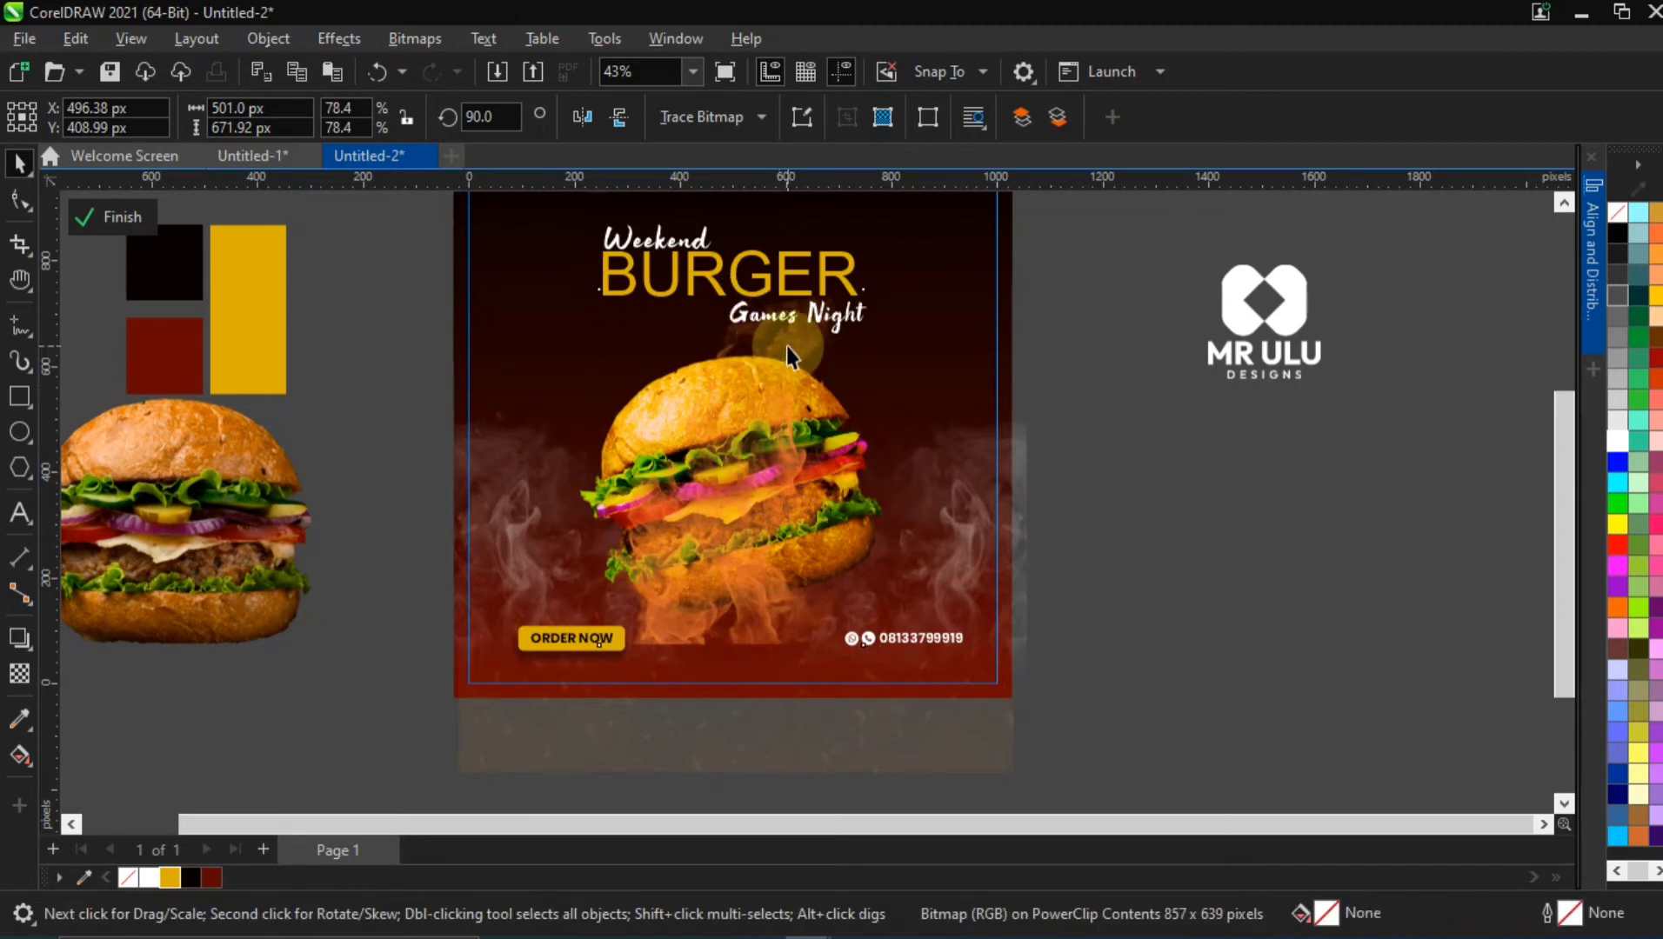
click(787, 352)
click(335, 39)
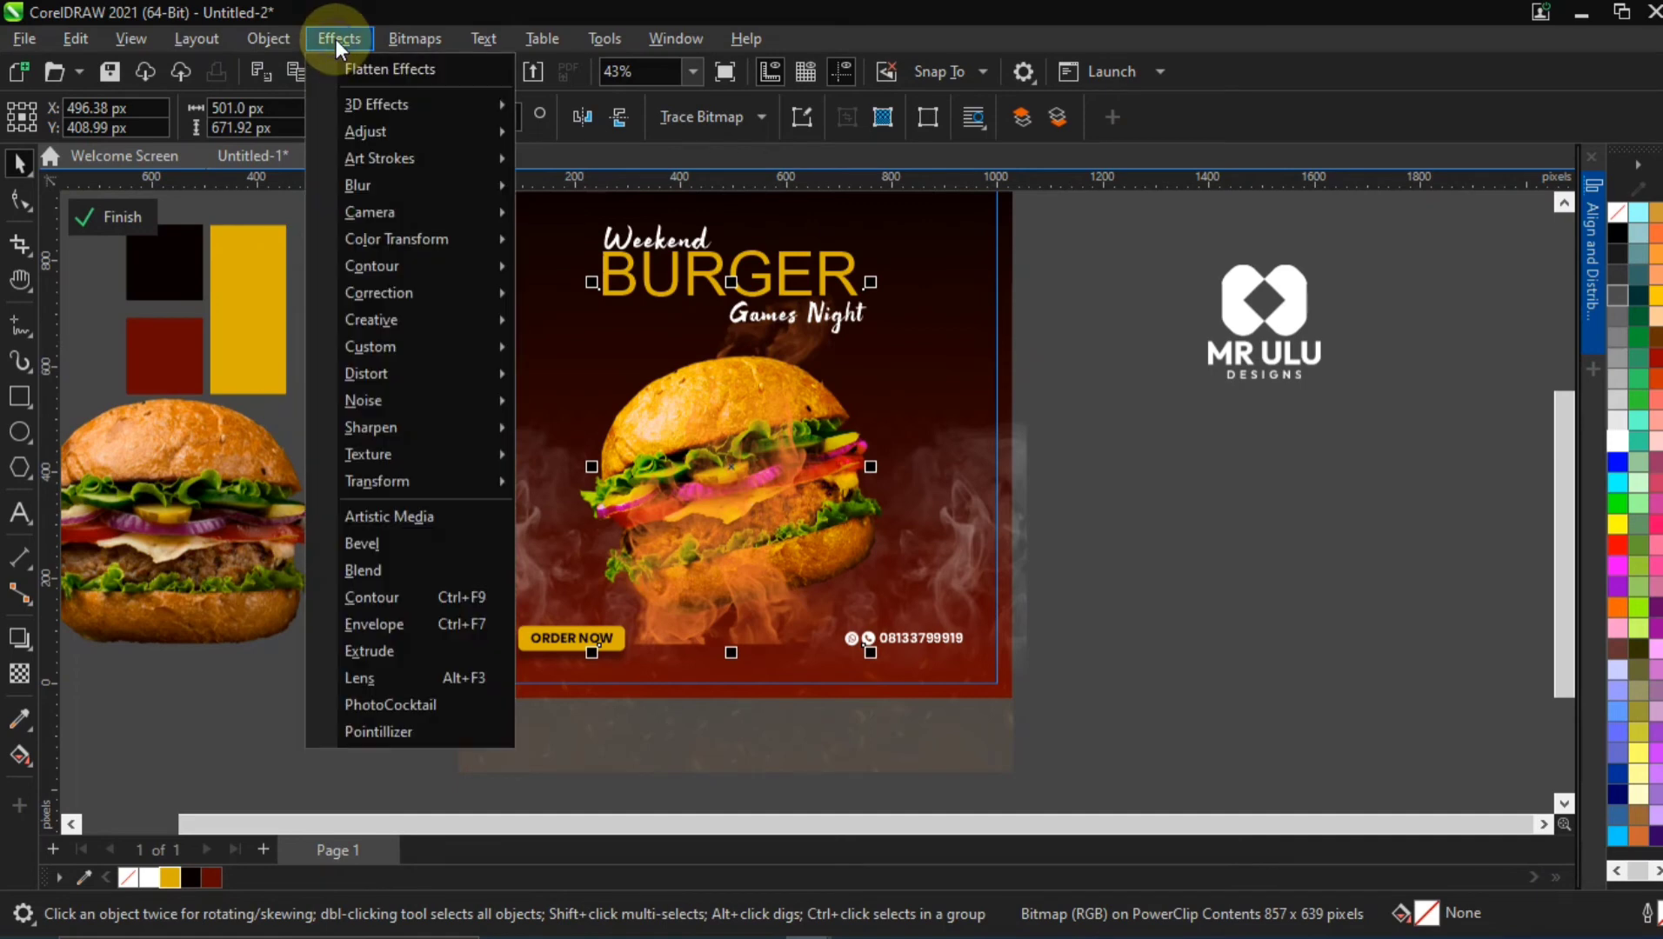
click(362, 132)
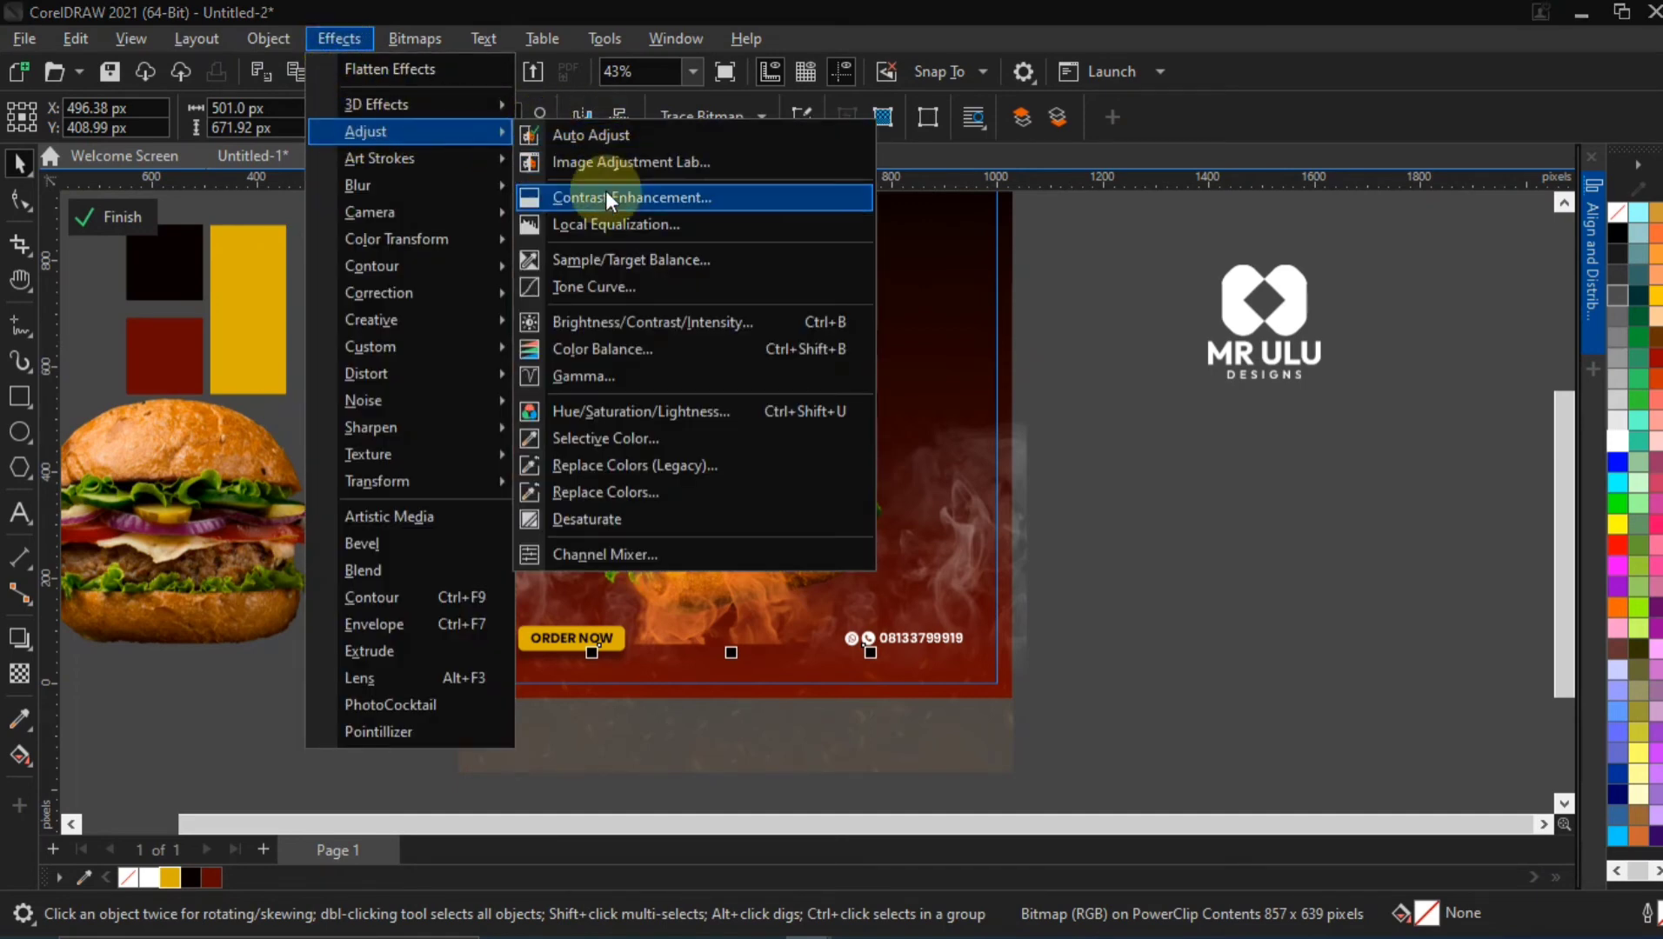
click(597, 165)
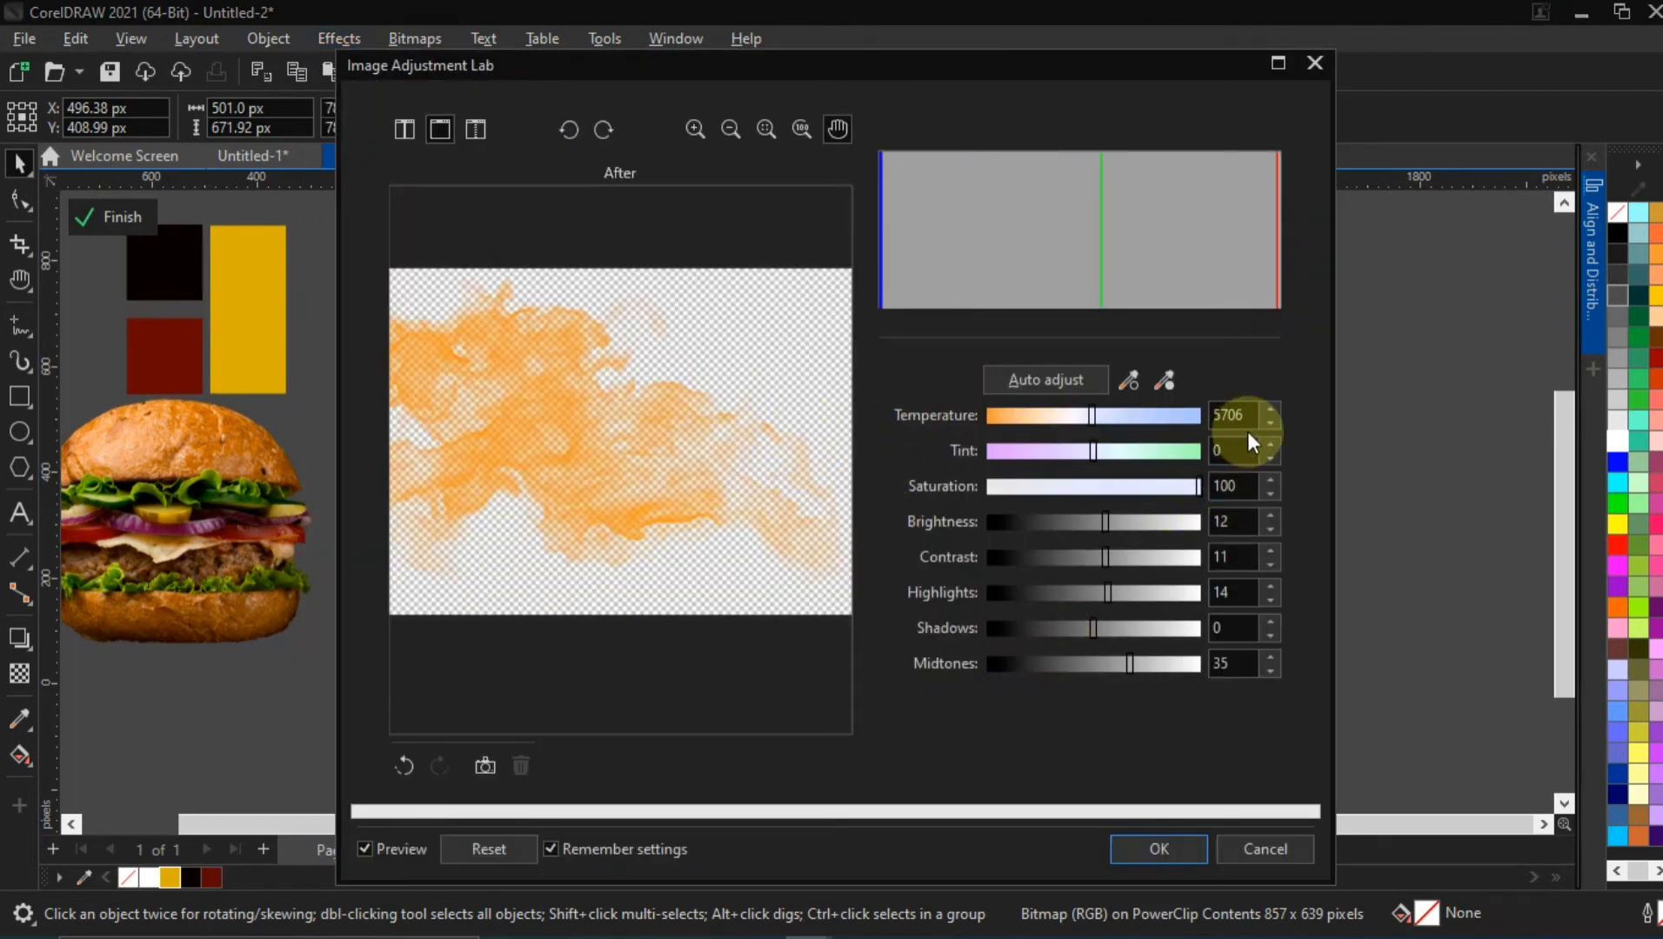
click(1165, 381)
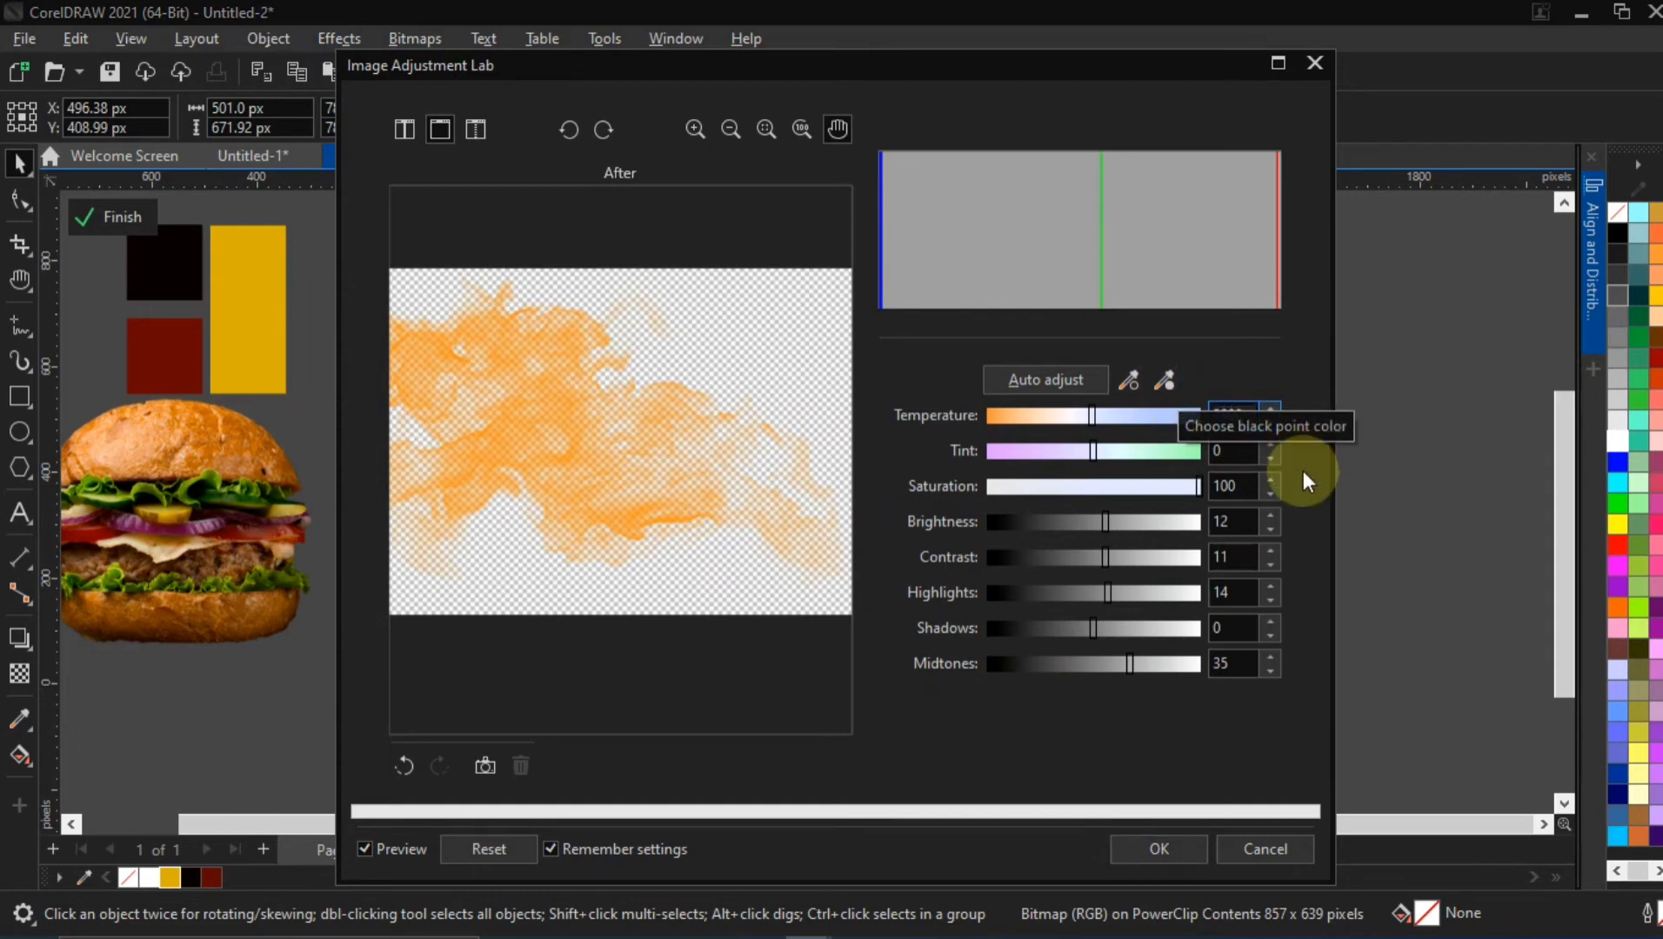
click(1235, 444)
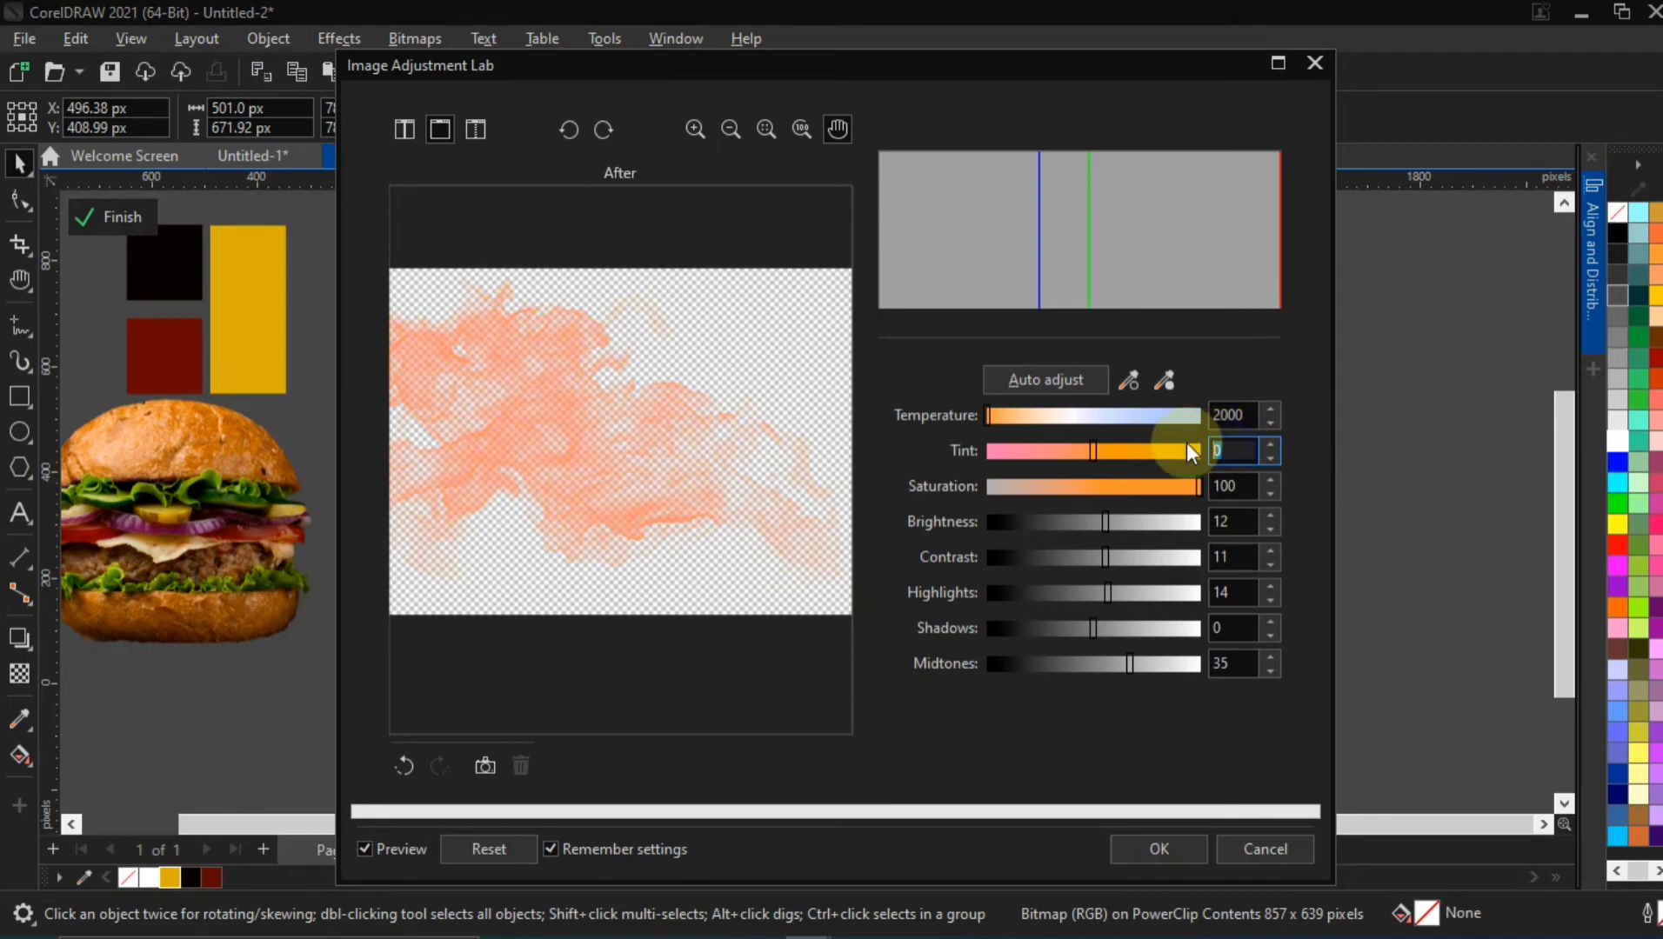
text(100)
double_click(1244, 484)
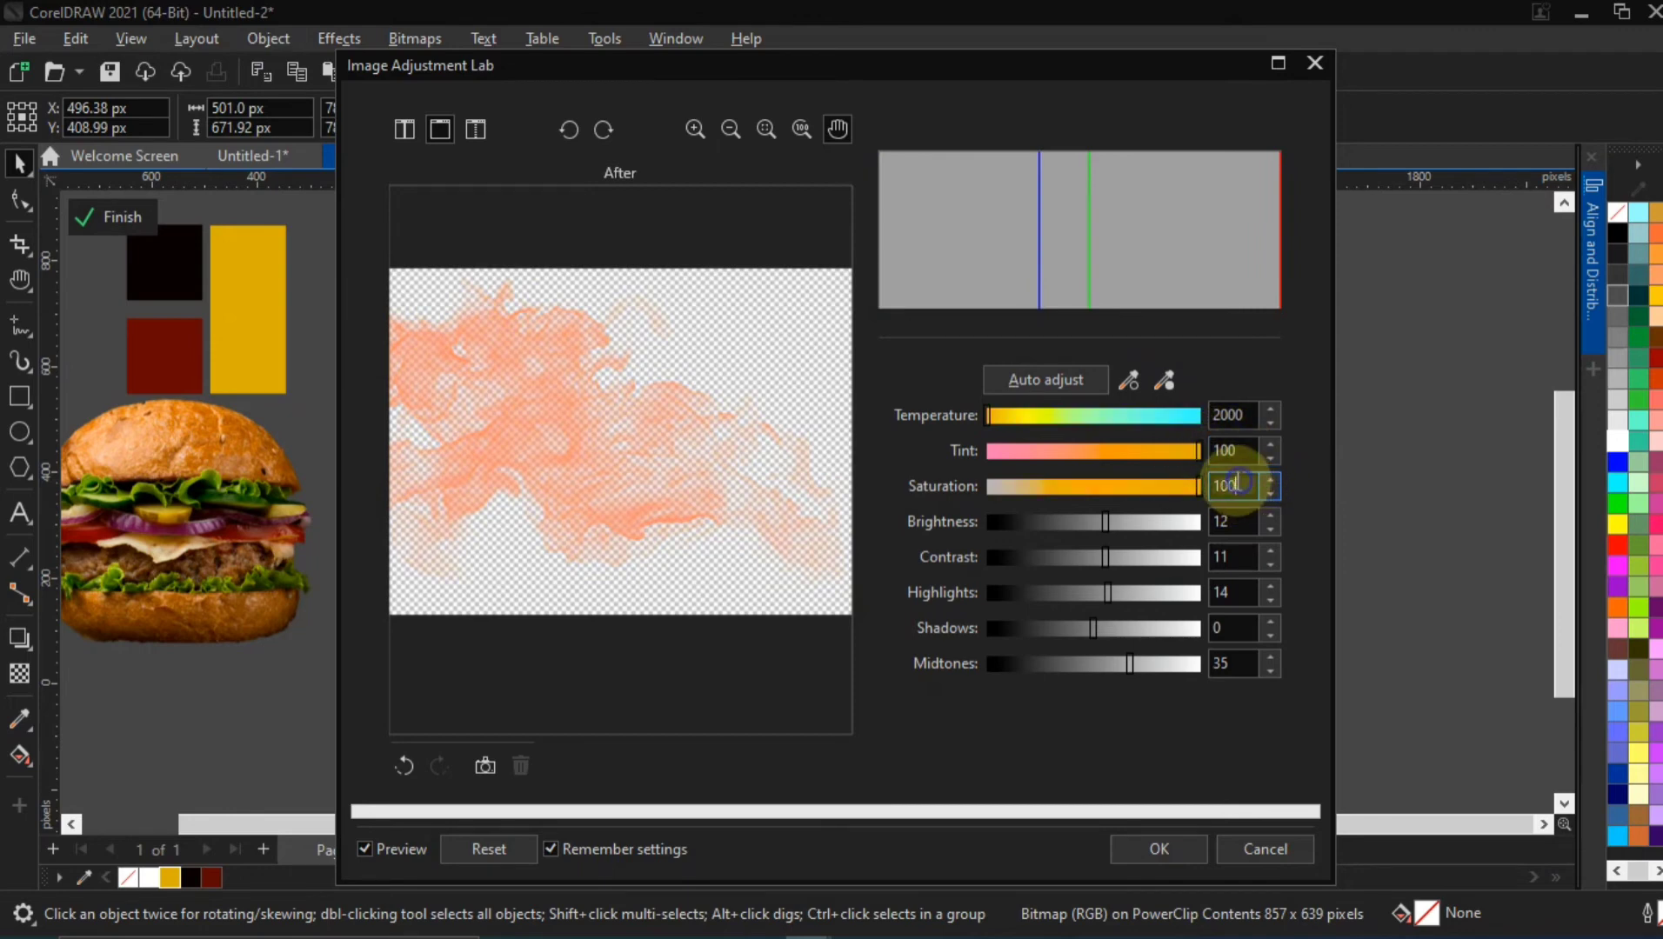
text(10)
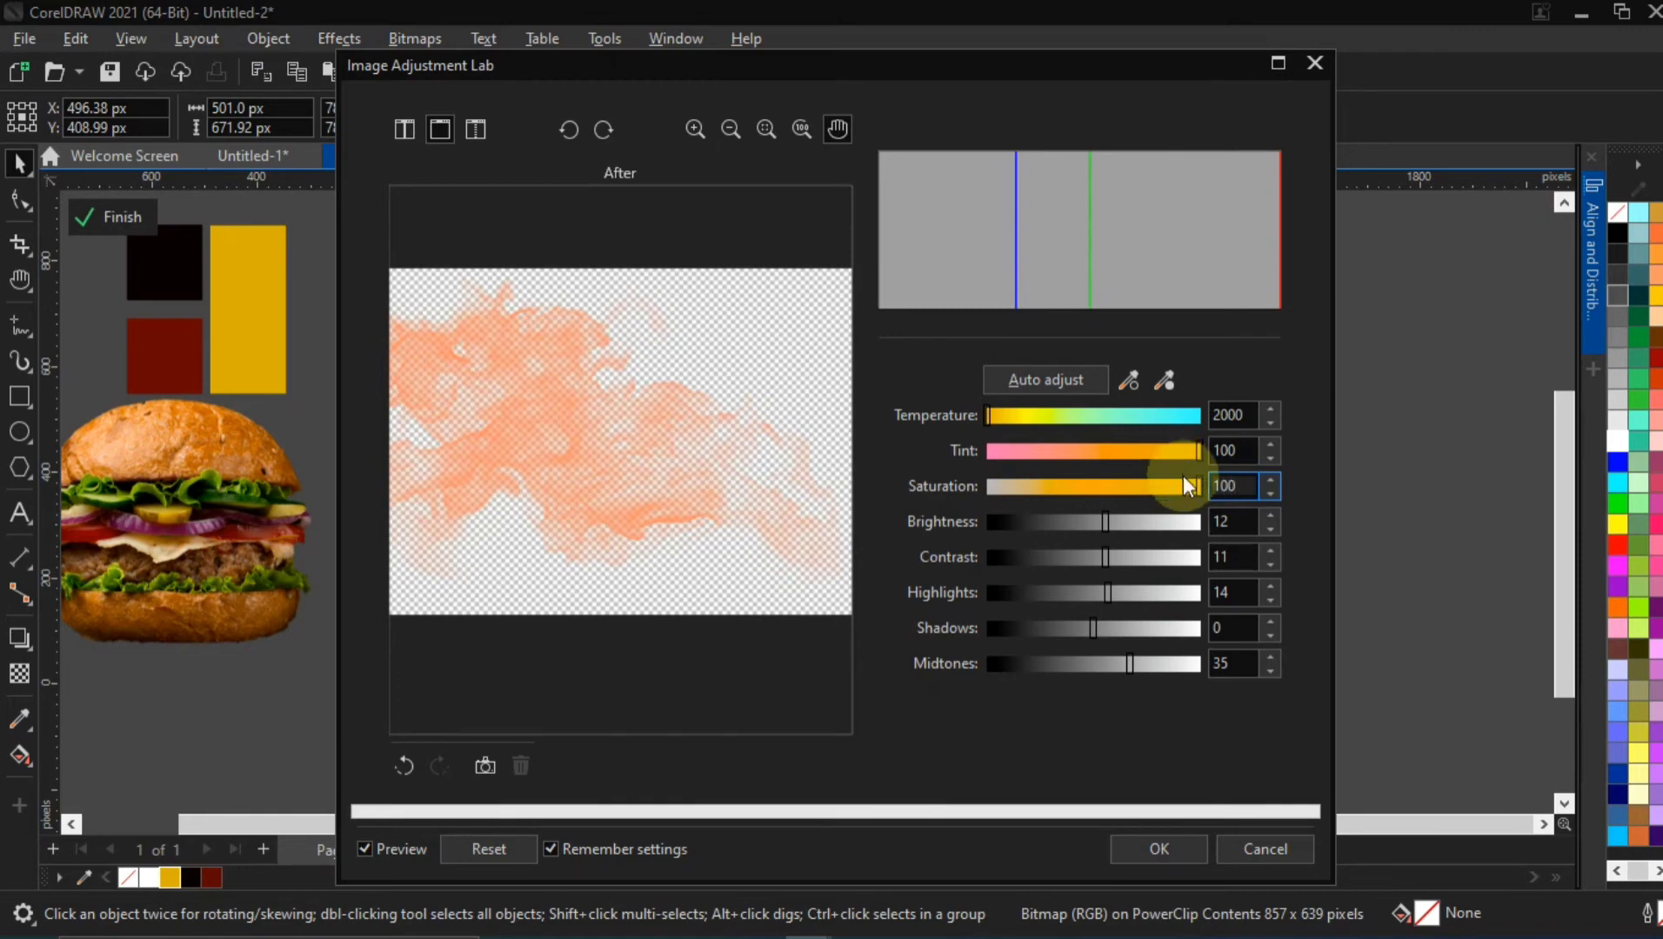
Set the flame image's Brightness to -41 and Contrast to 33, and apply the image adjustments
click(1226, 521)
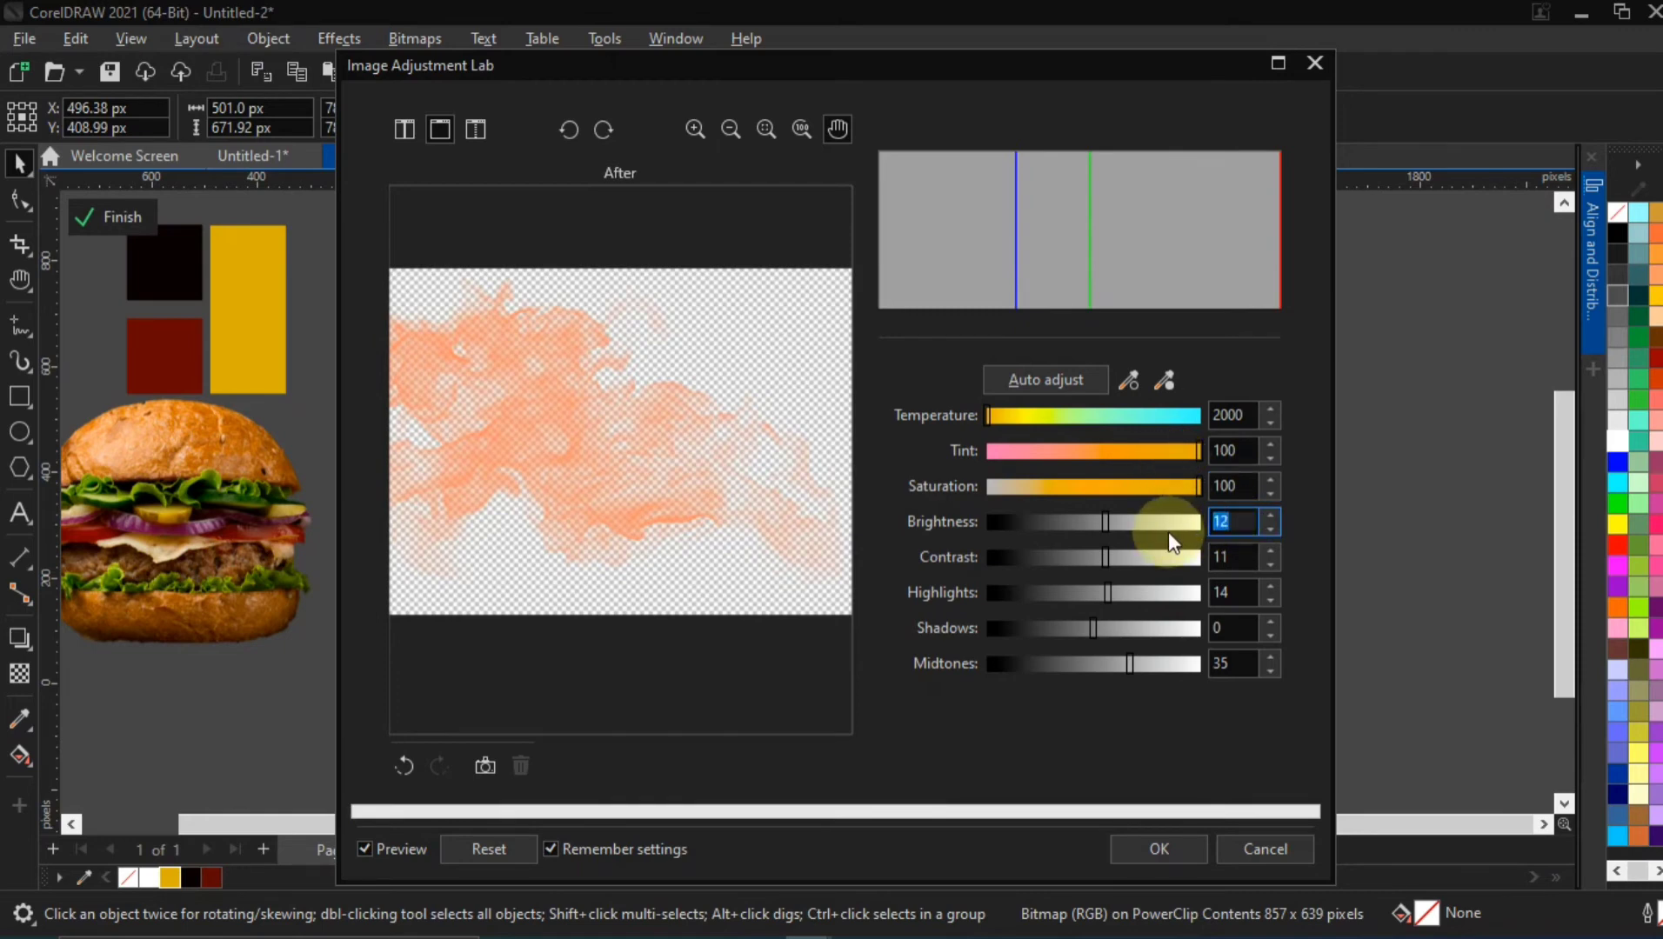
text(-)
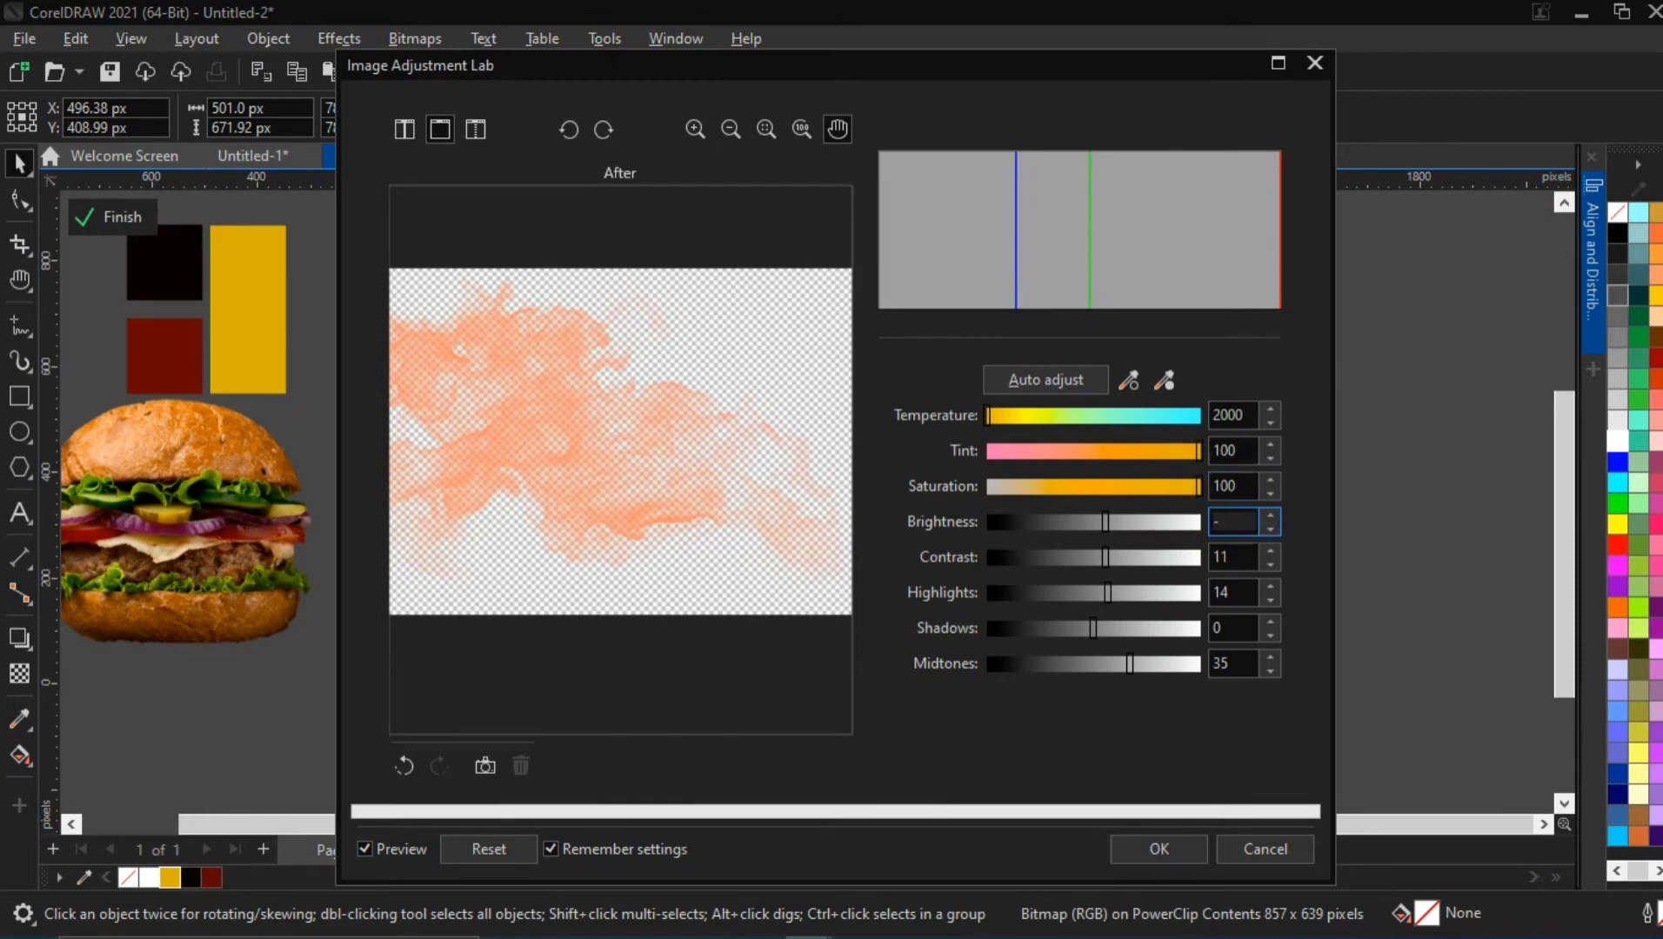
text(41)
key(Tab)
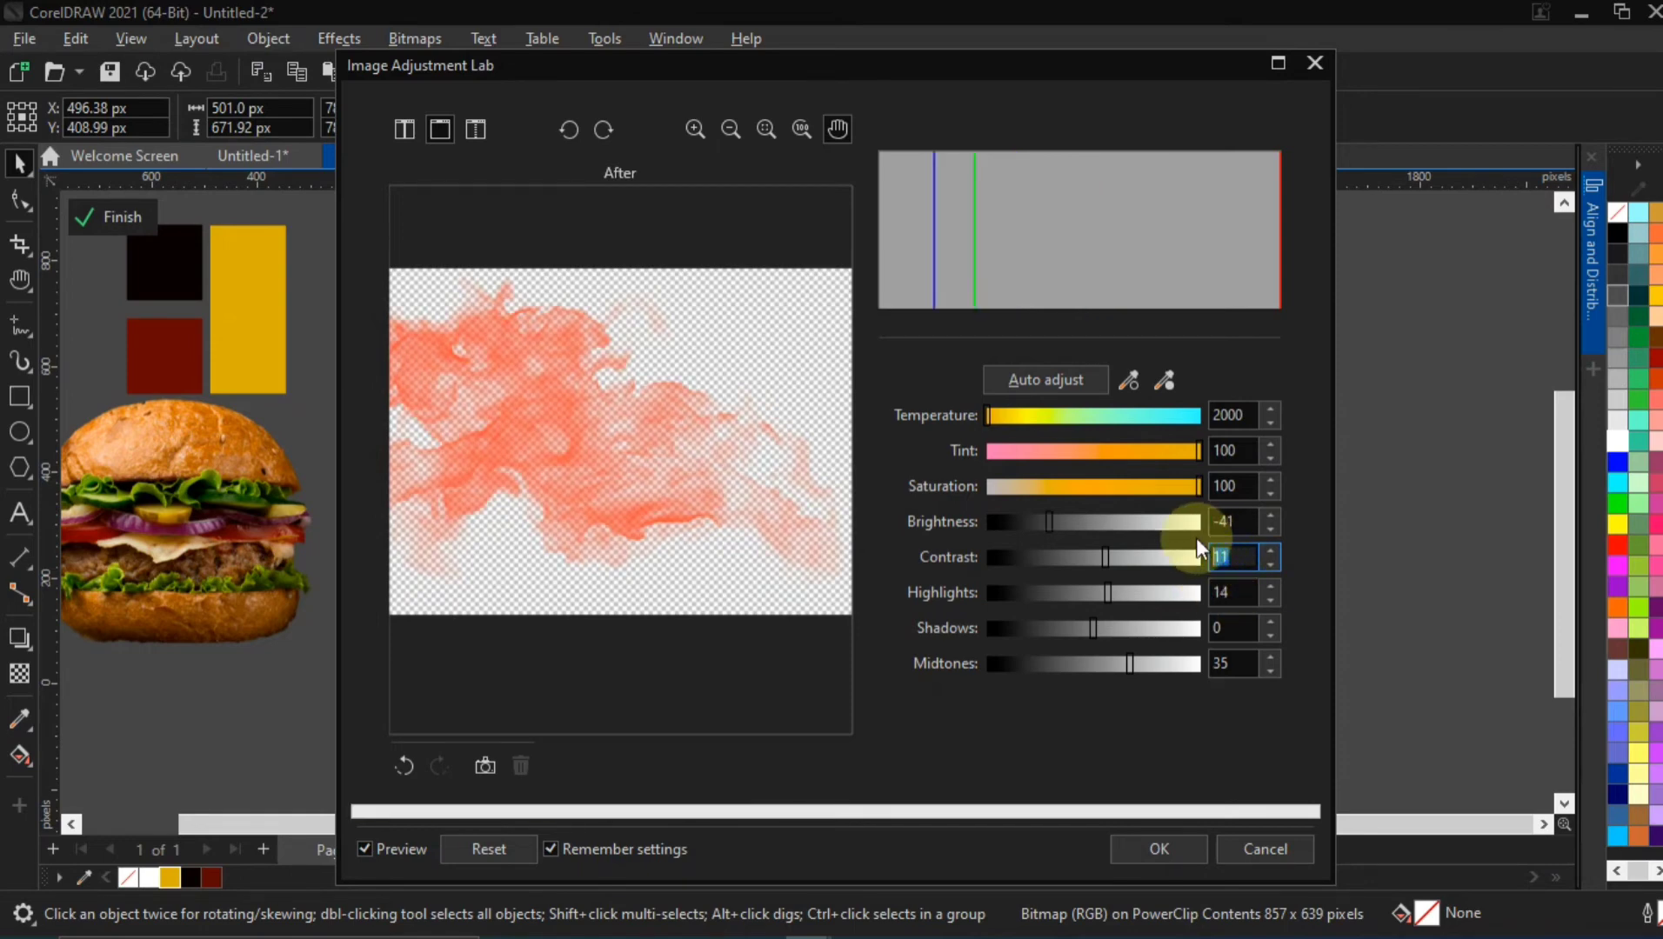
text(33)
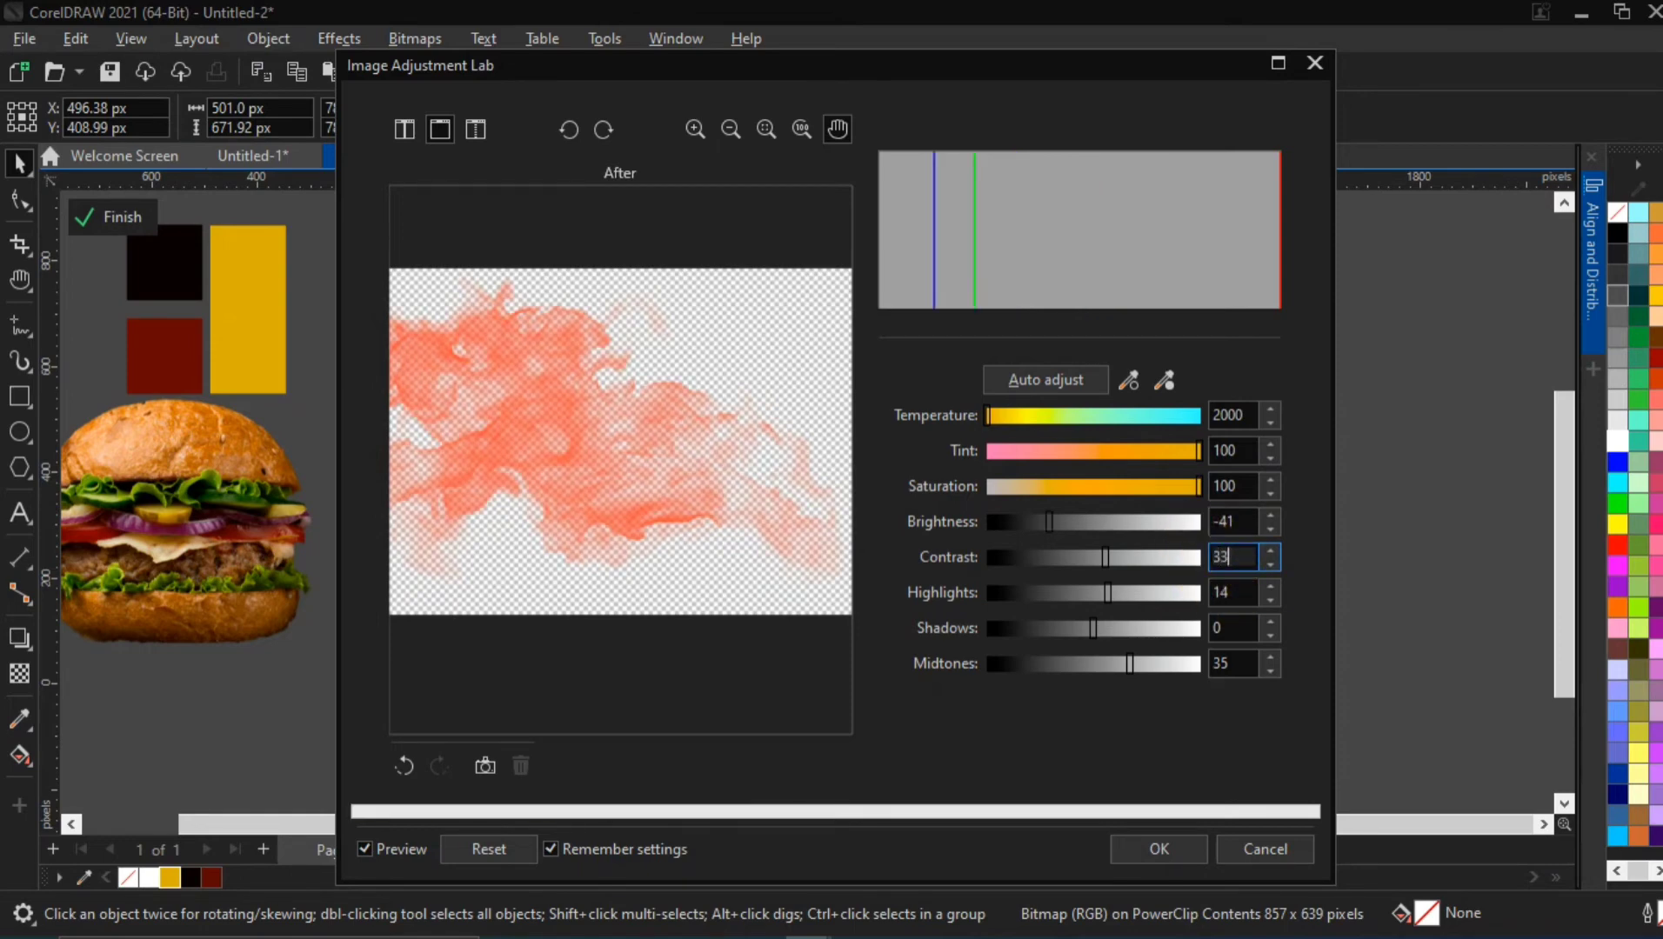
click(1238, 592)
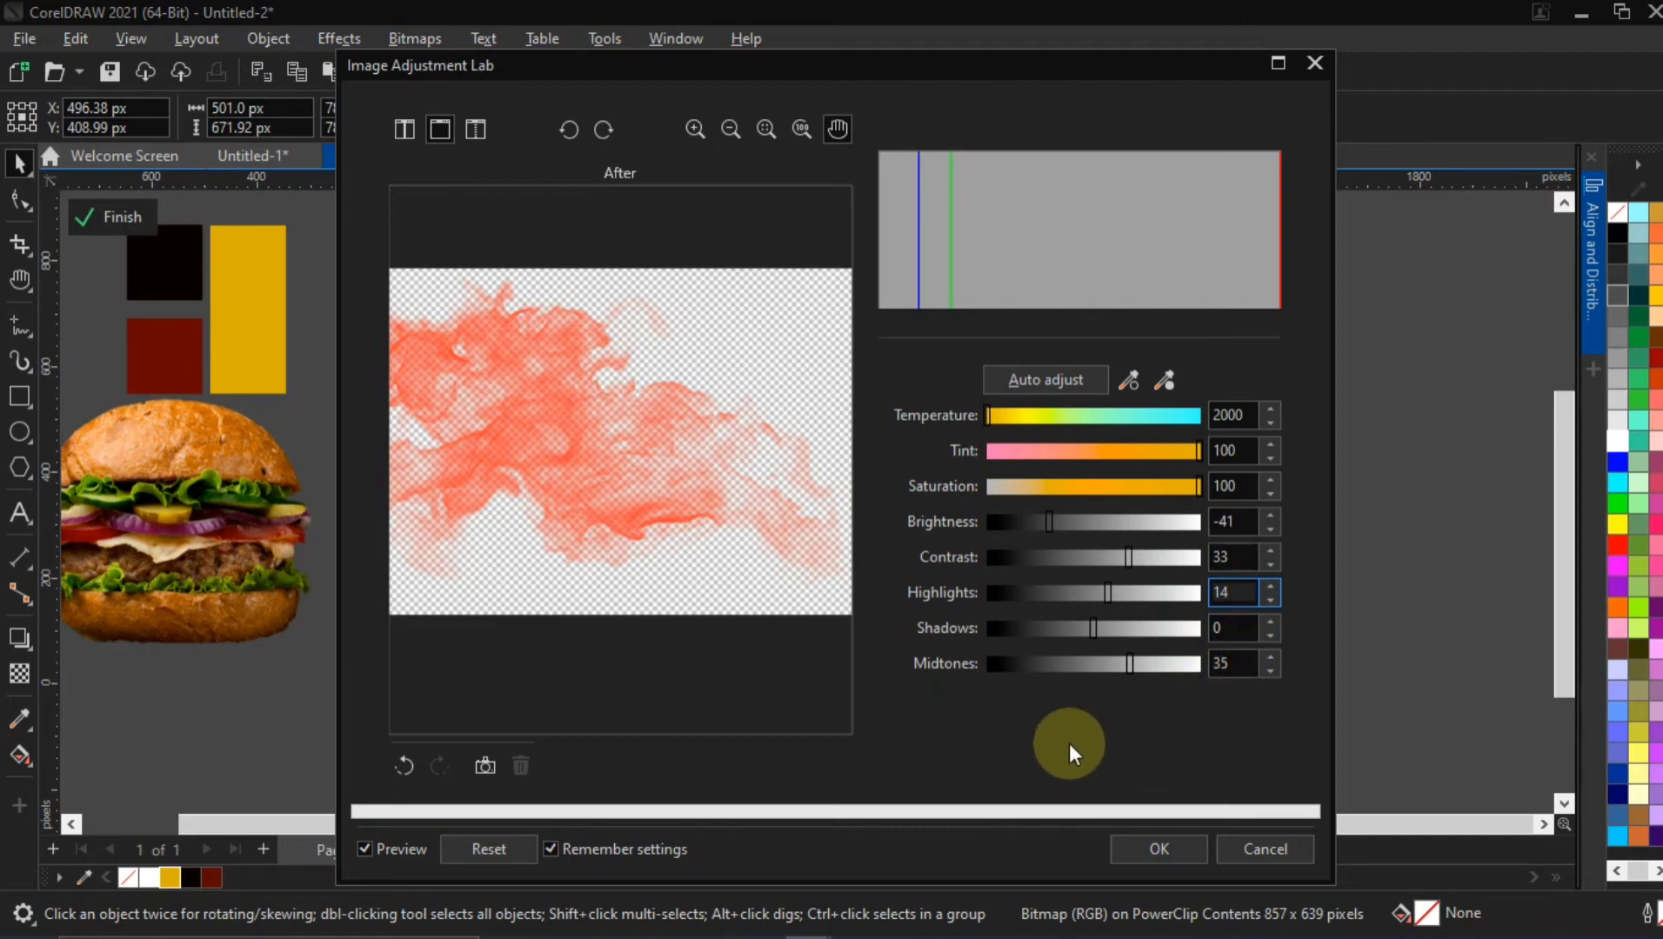
click(1169, 848)
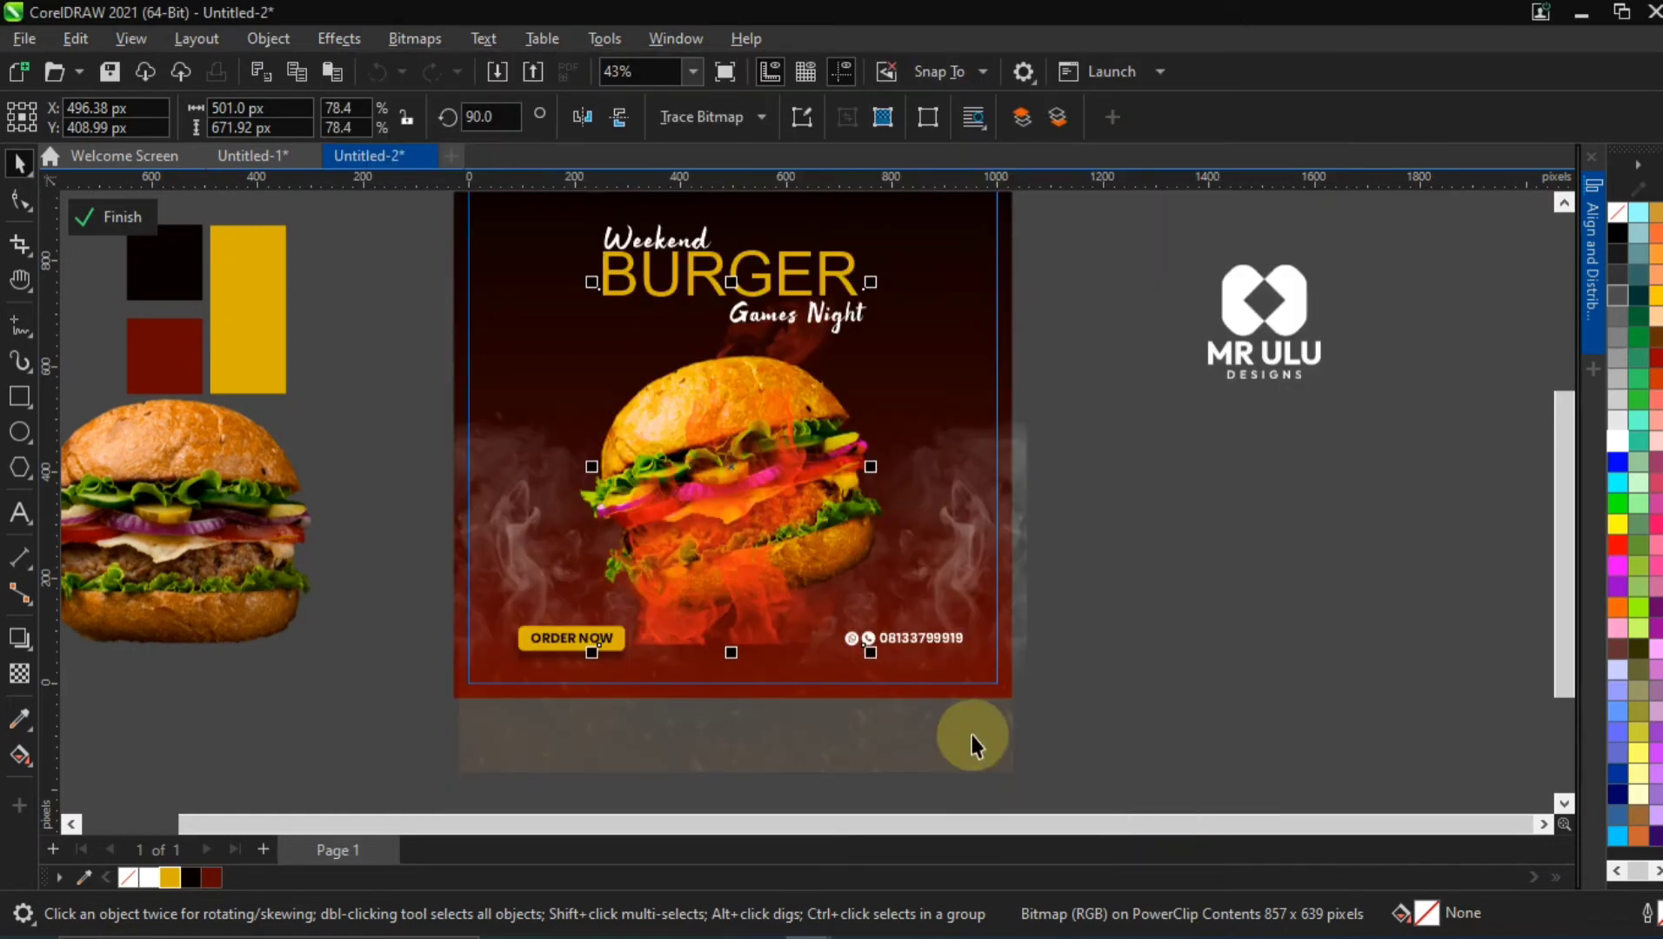
Move the flame image up to about X 503 px, Y 448 px and mirror it horizontally in place
click(766, 570)
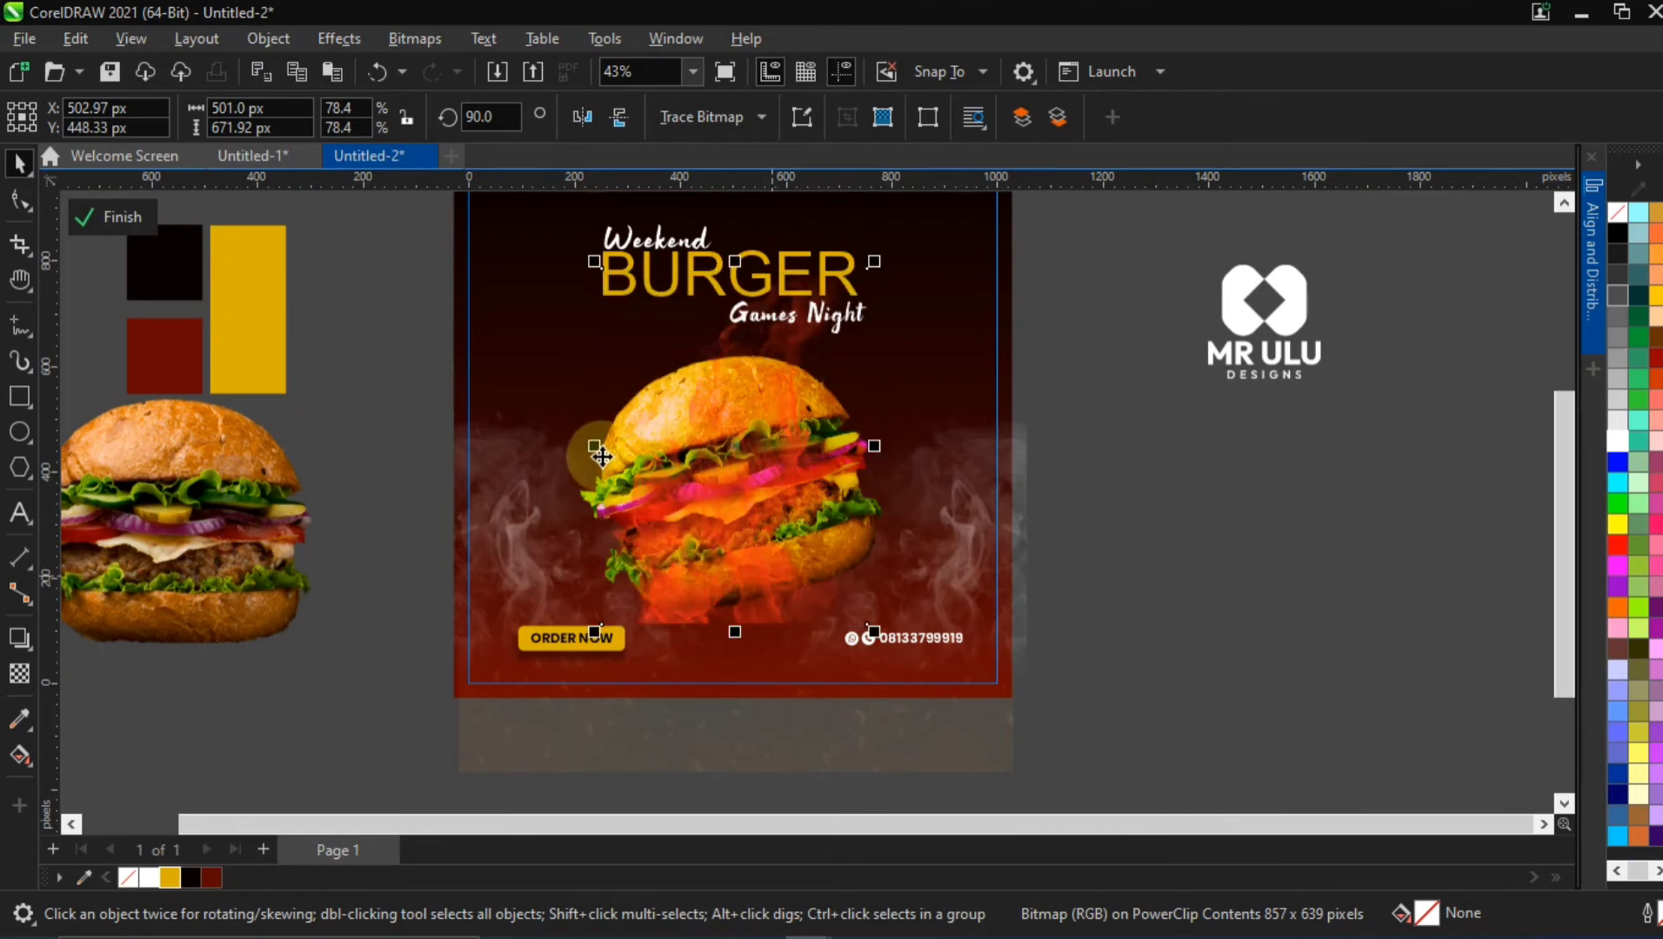
drag(595, 446, 749, 466)
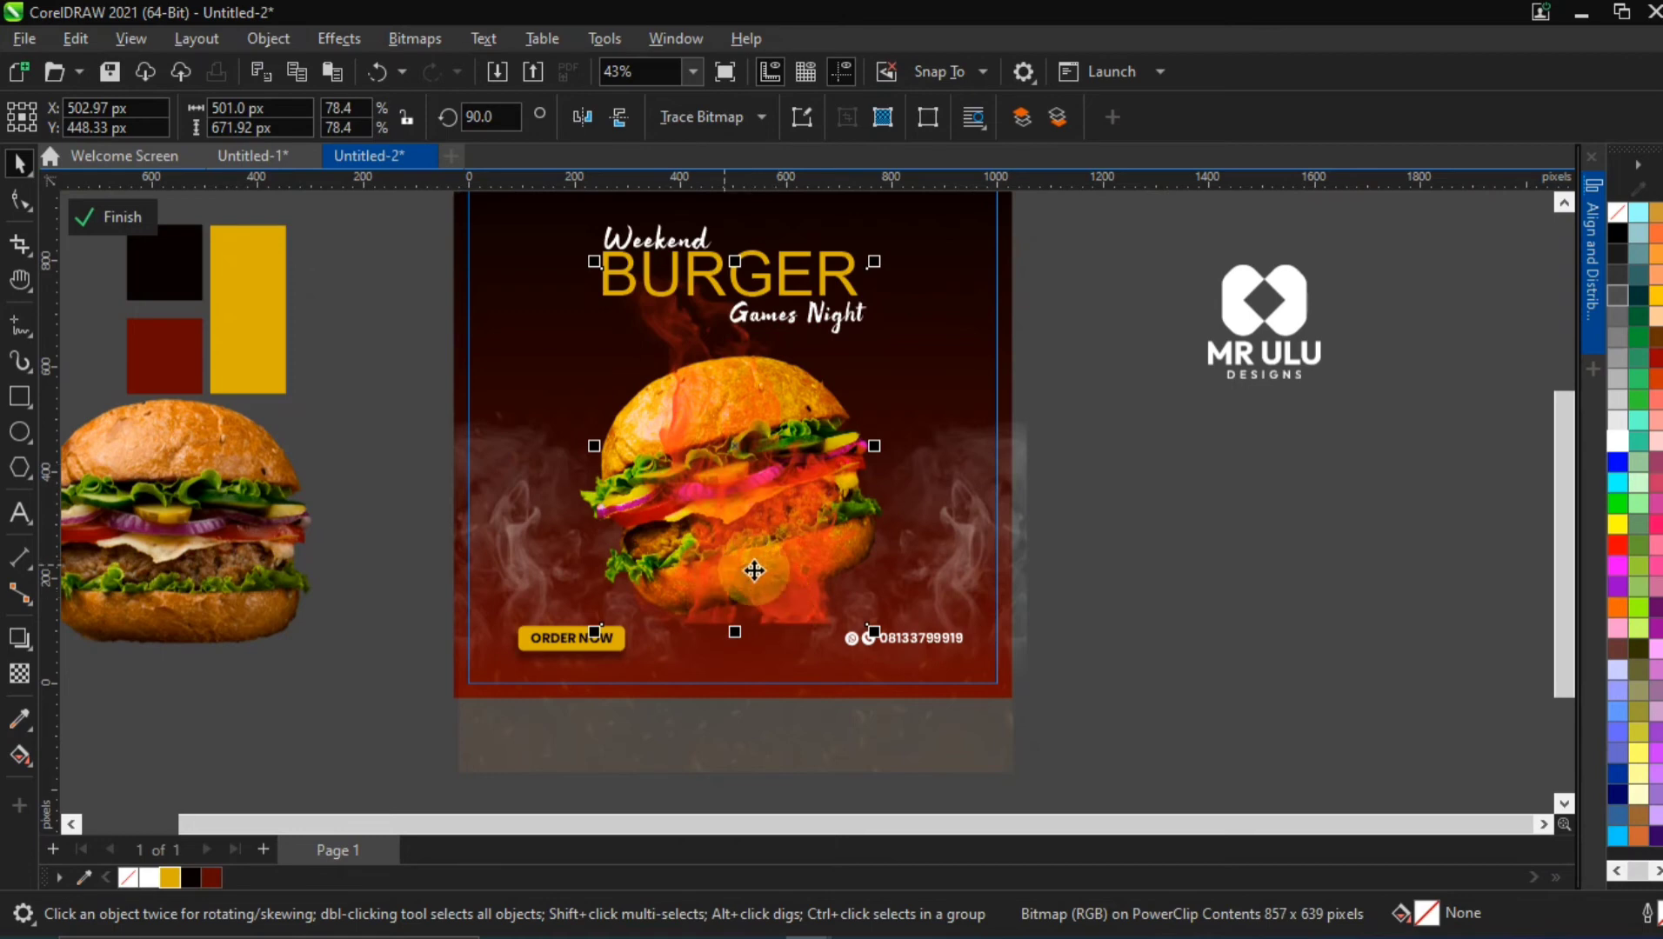
key(ctrl+z)
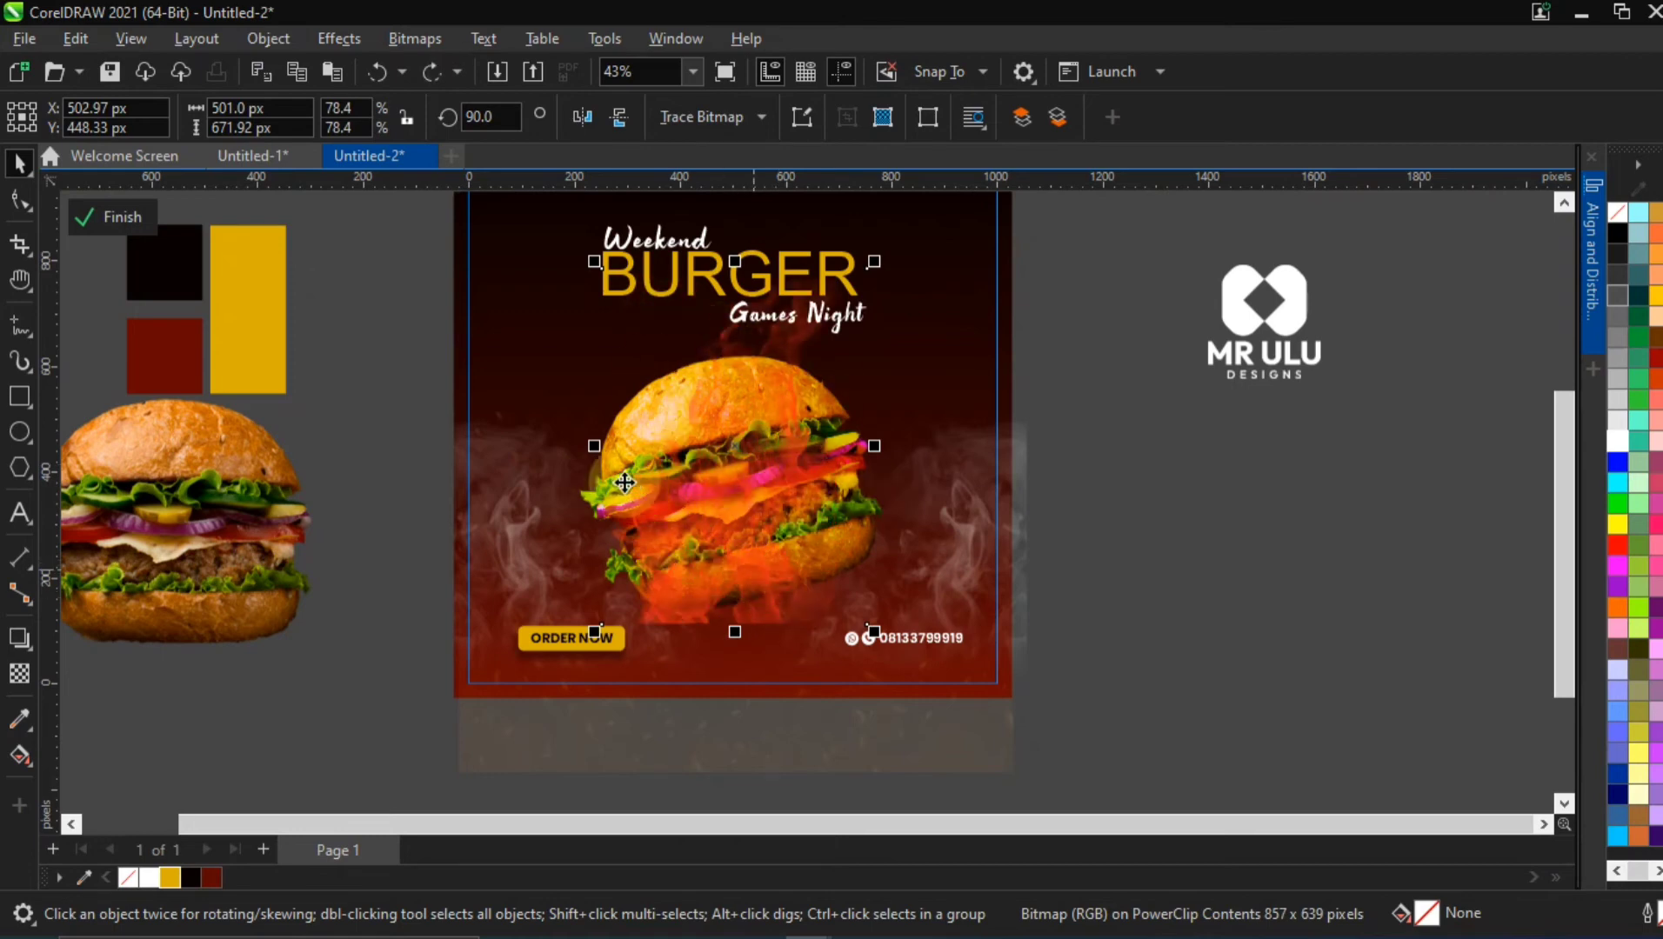
drag(617, 450, 764, 481)
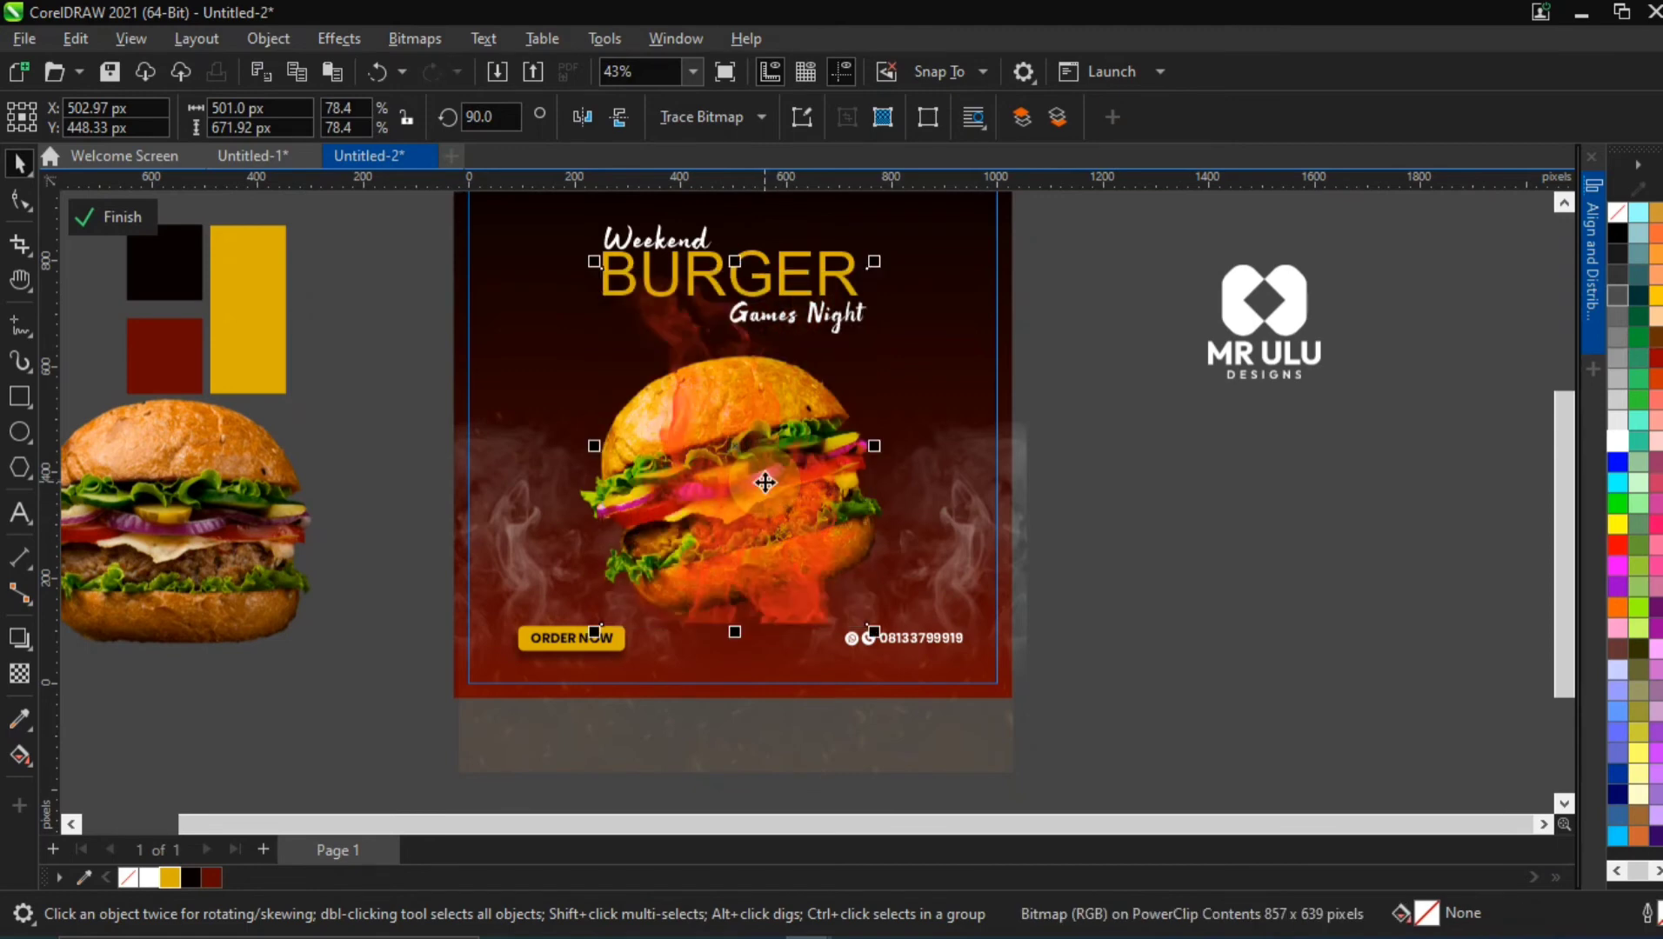
scroll(591, 444, up, 3)
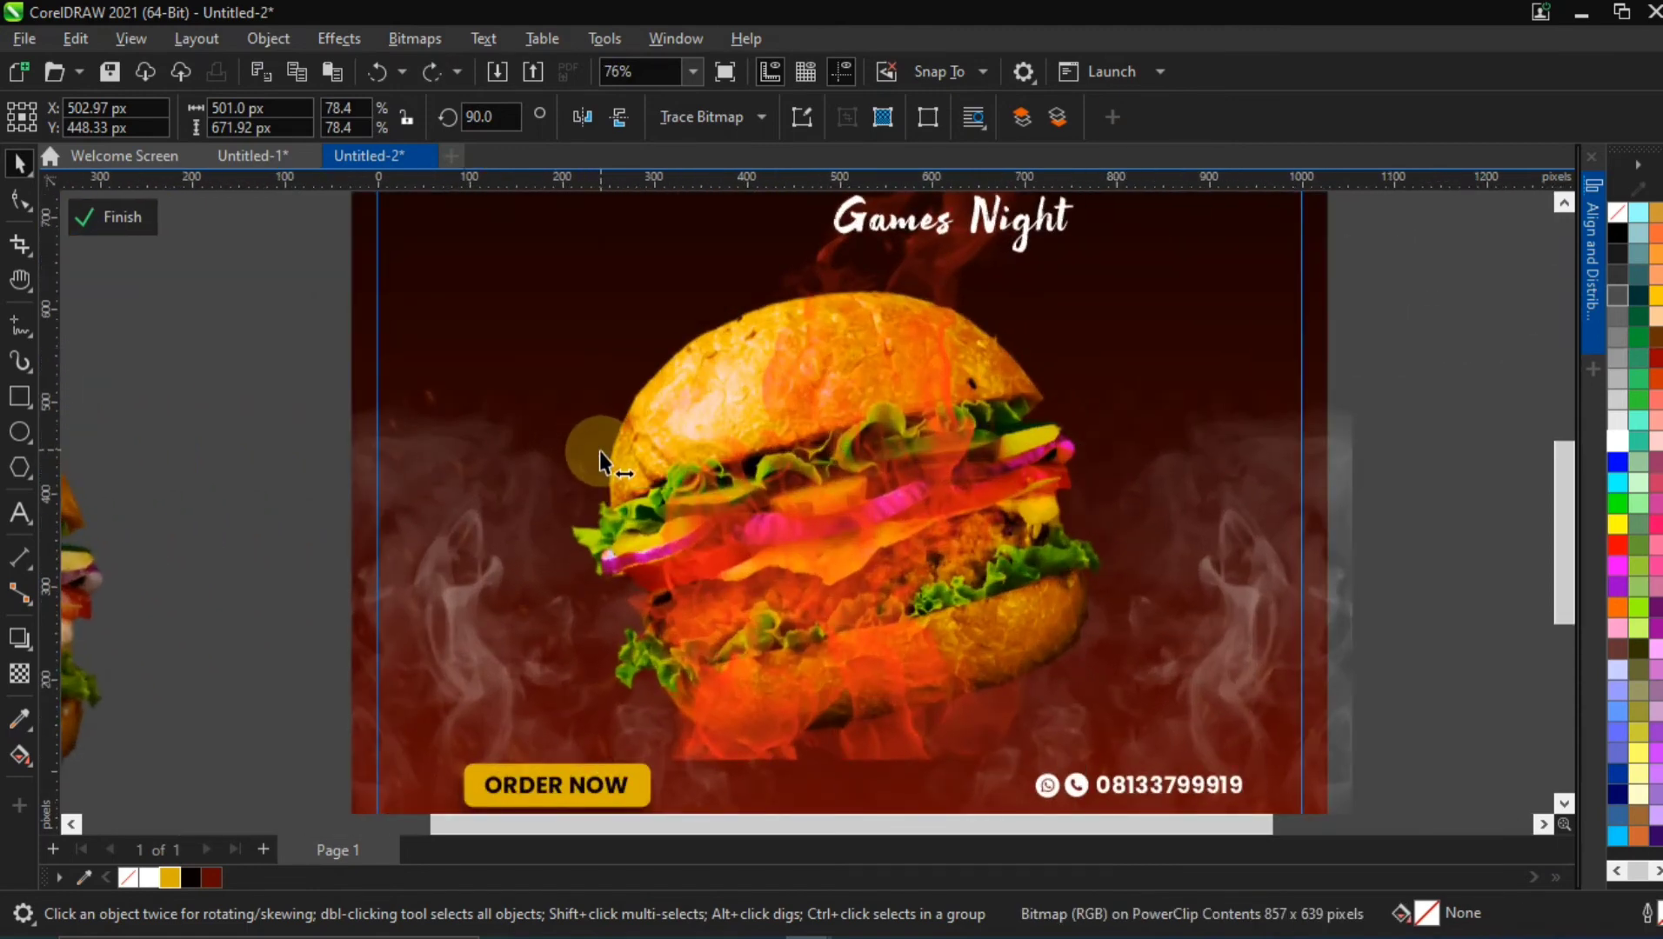
drag(599, 450, 864, 507)
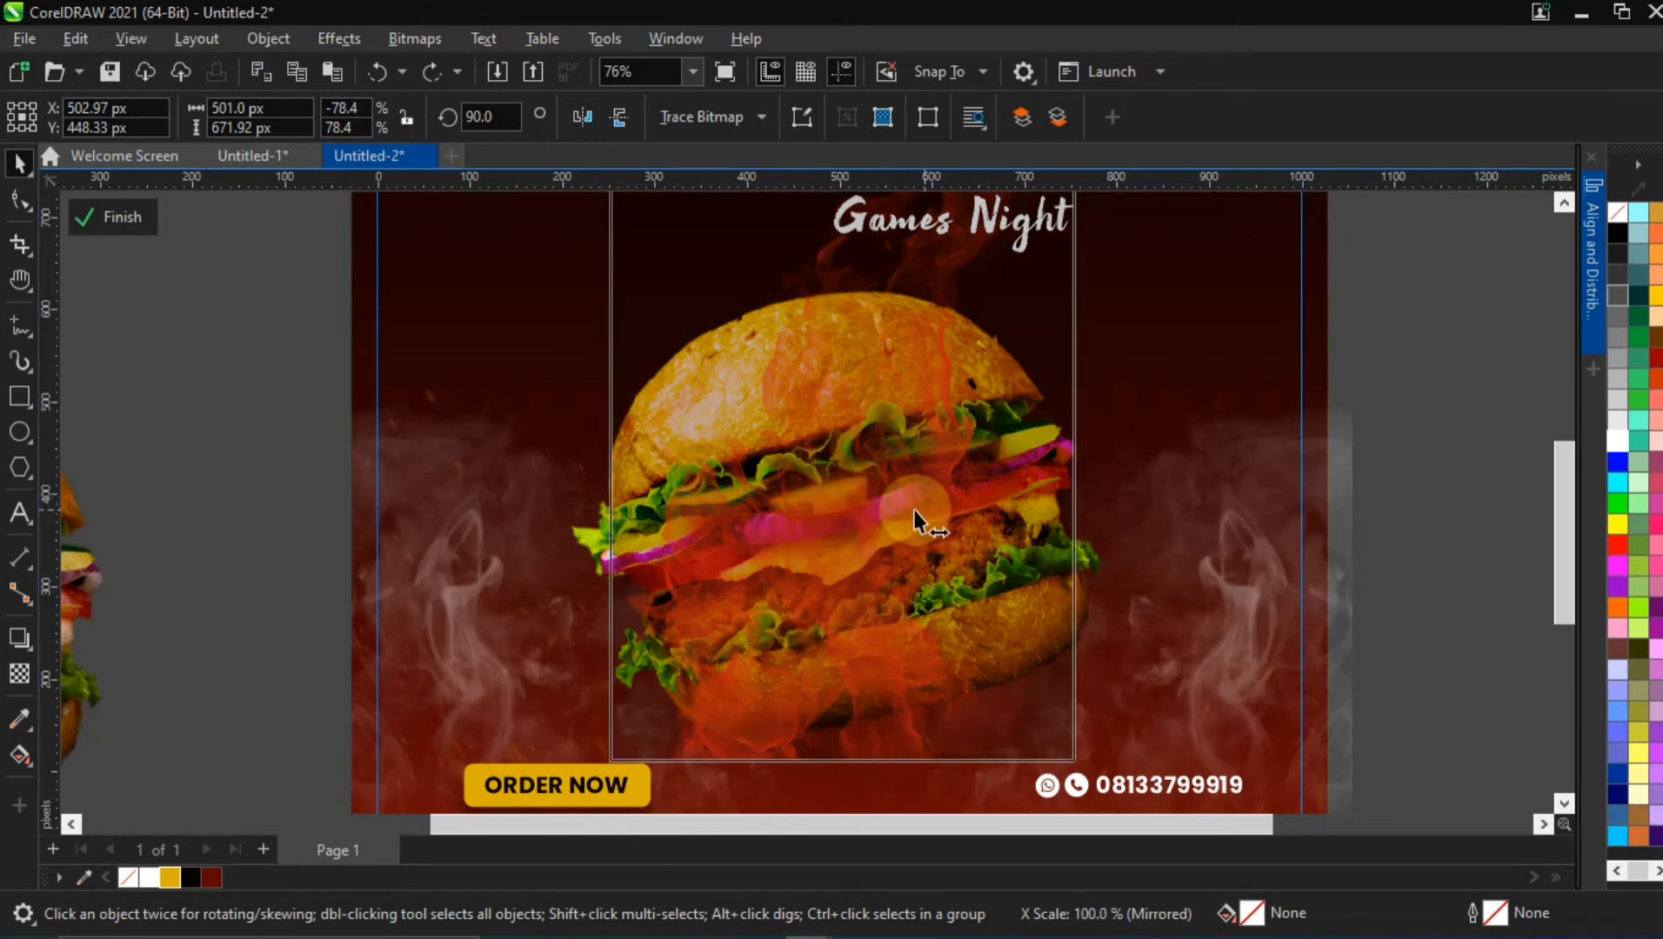
drag(913, 510, 913, 511)
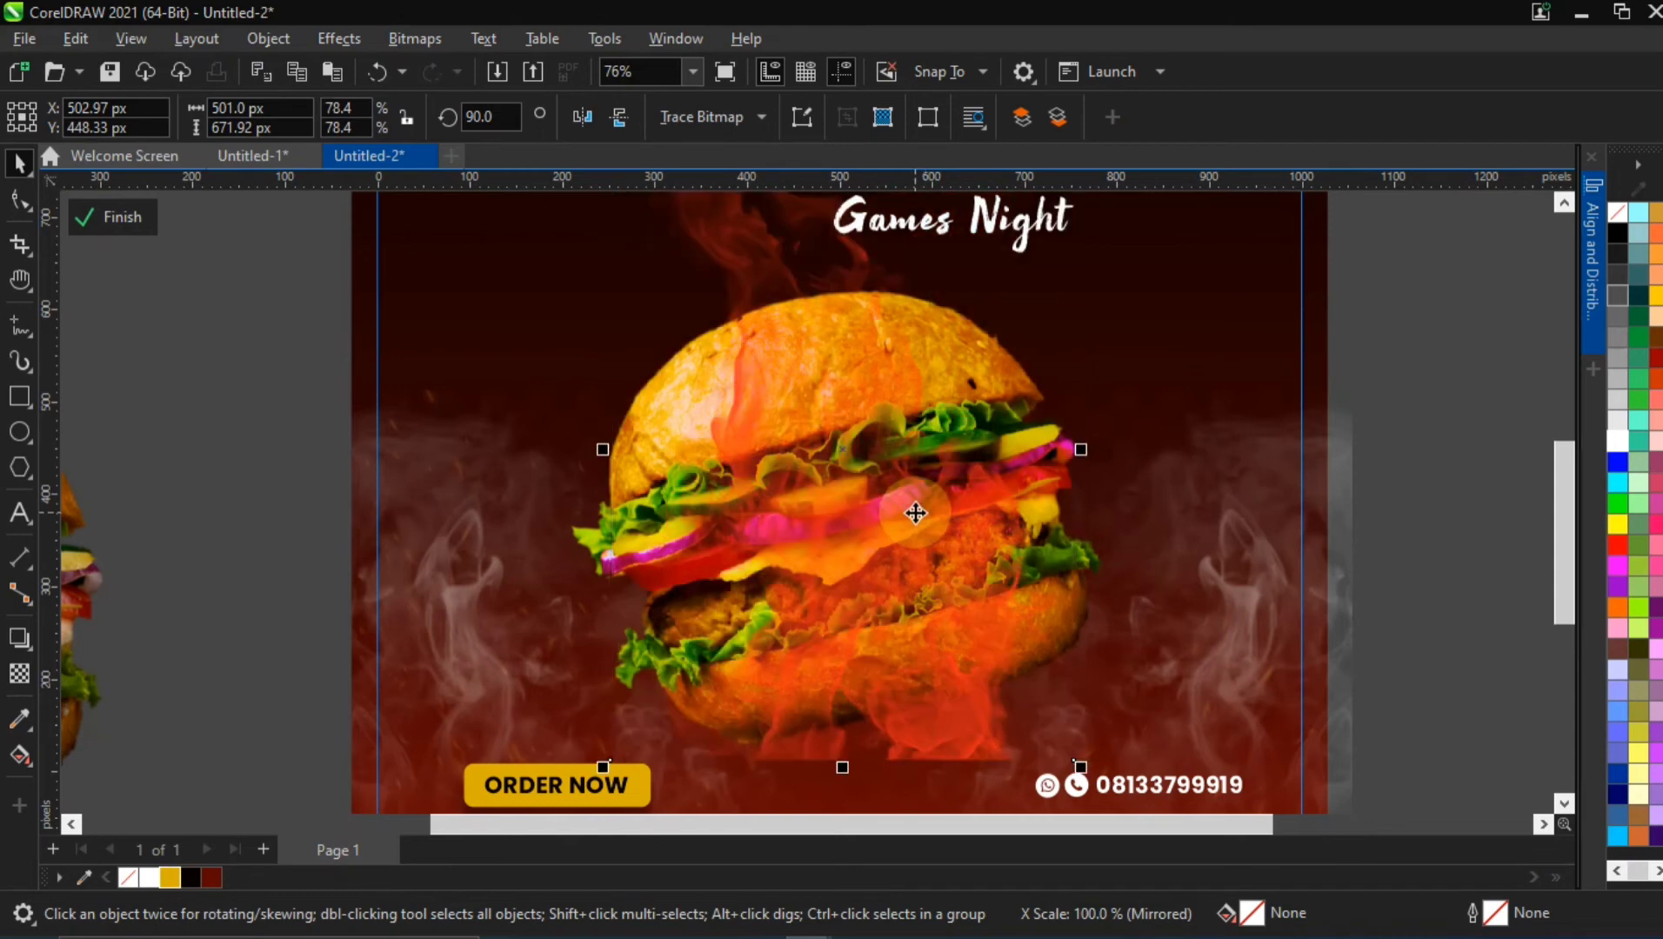
scroll(912, 513, down, 2)
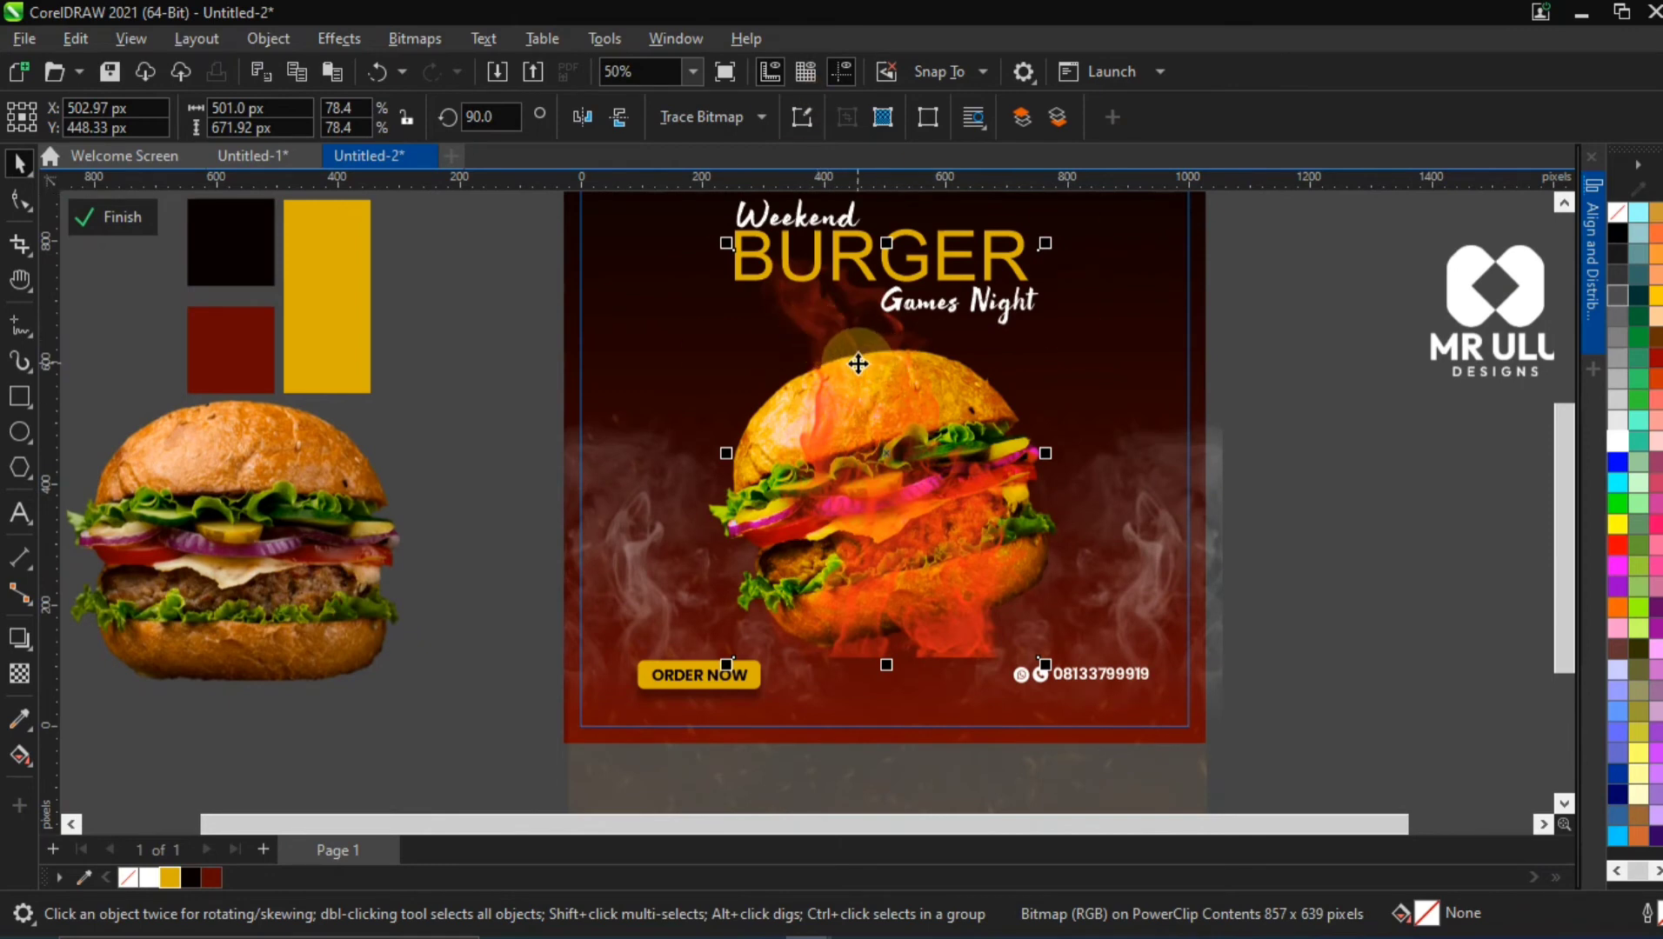
Send the flame image one level back behind the burger and enlarge the burger slightly
key(ctrl+Page_Down)
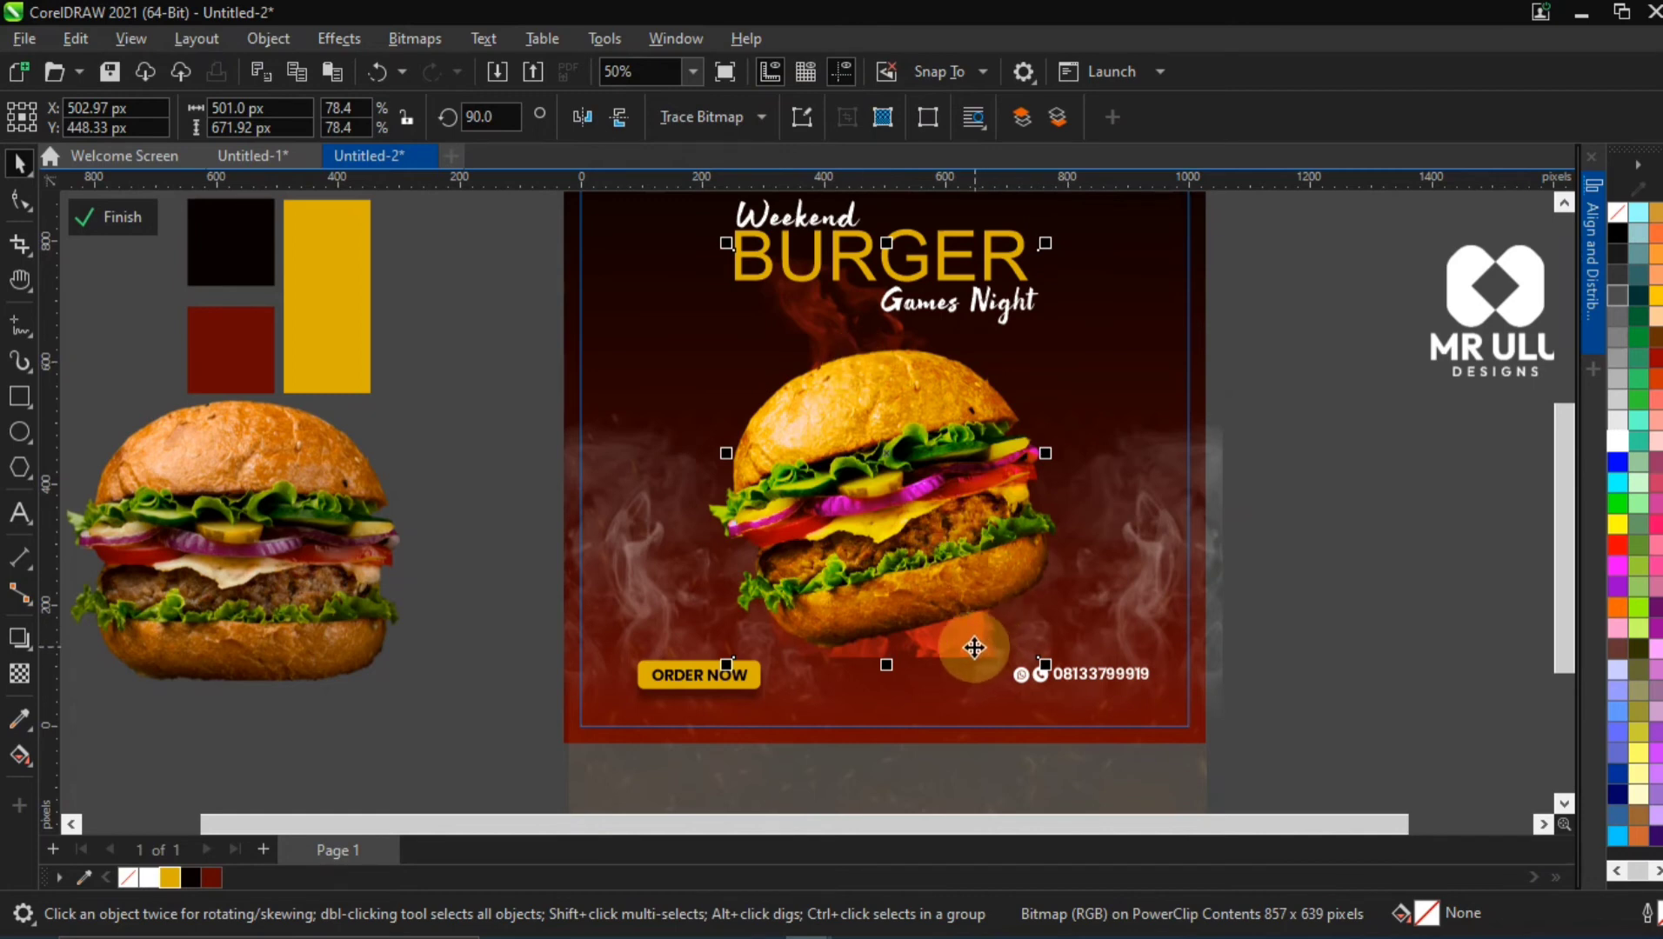
drag(971, 646, 979, 611)
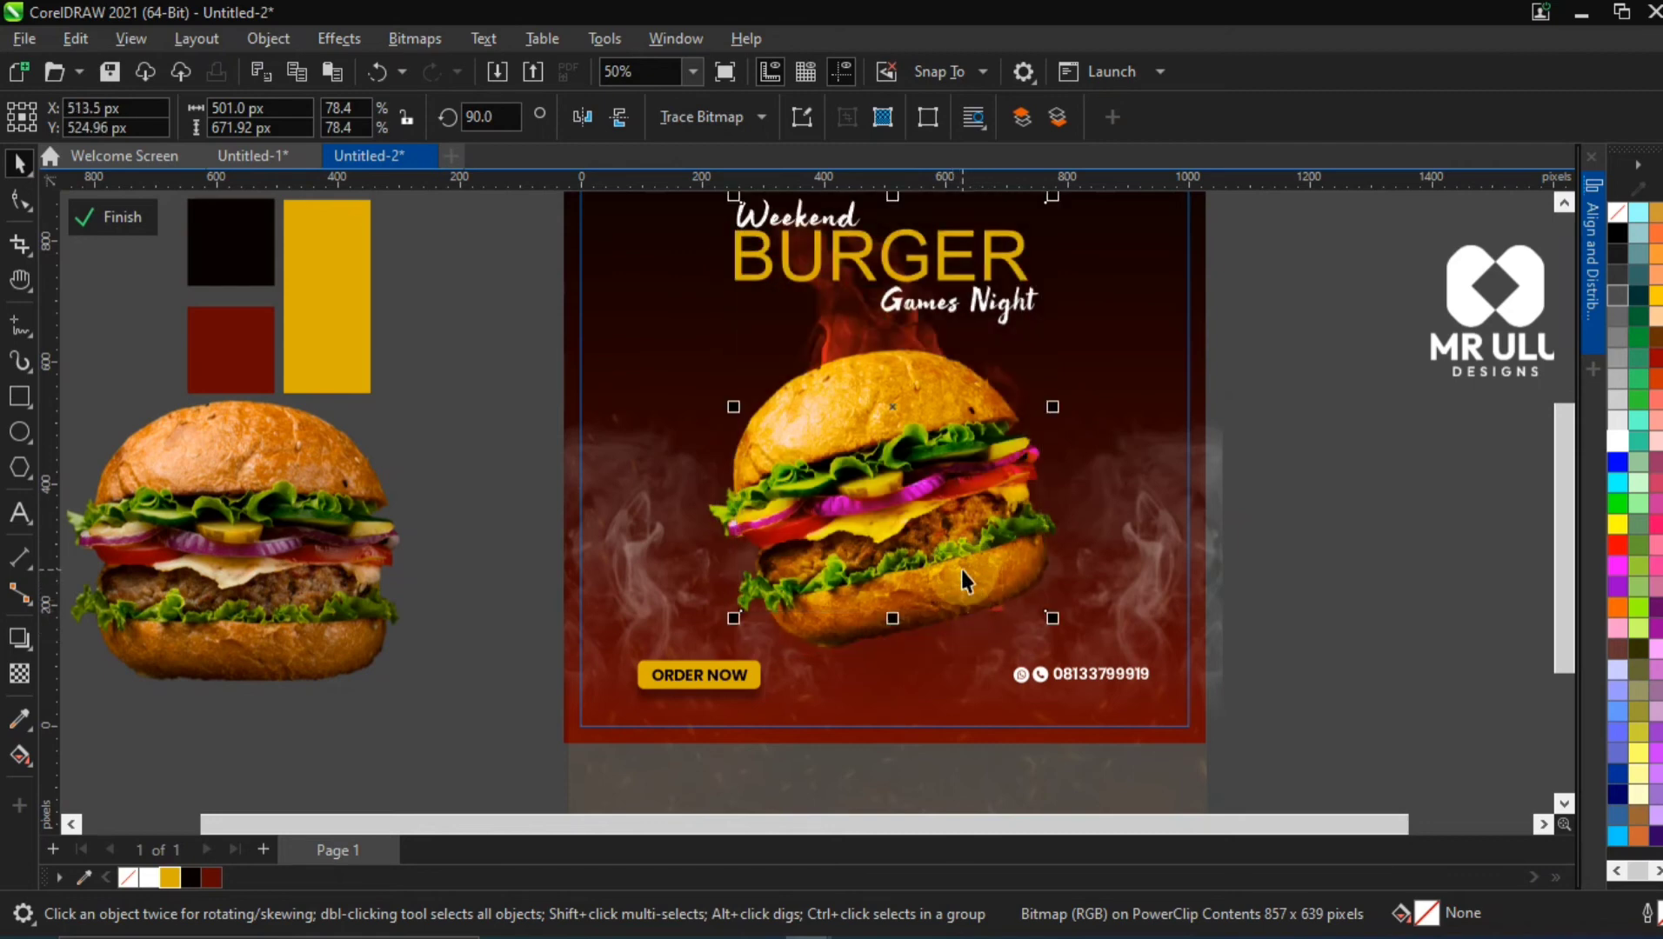
key(ctrl+z)
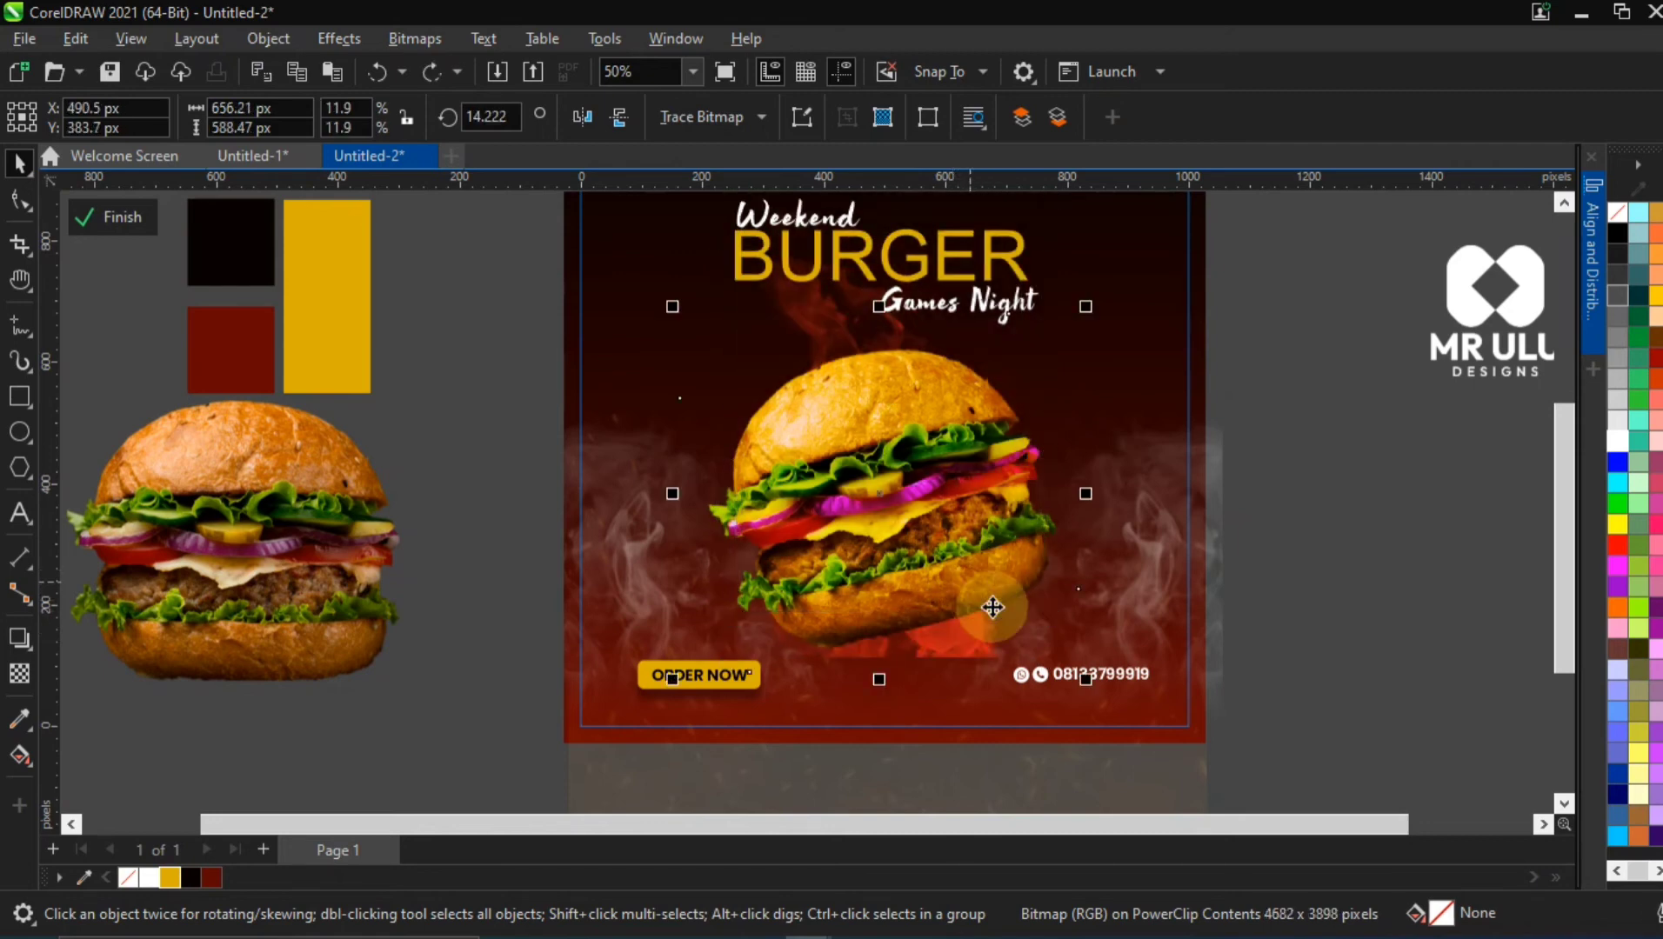
mouse_move(1085, 679)
mouse_down()
mouse_move(1105, 686)
mouse_move(1094, 678)
mouse_up()
Shift the flame image up behind the burger and reduce it to about 461 × 618 px, at about X 488 px, Y 496 px
click(977, 653)
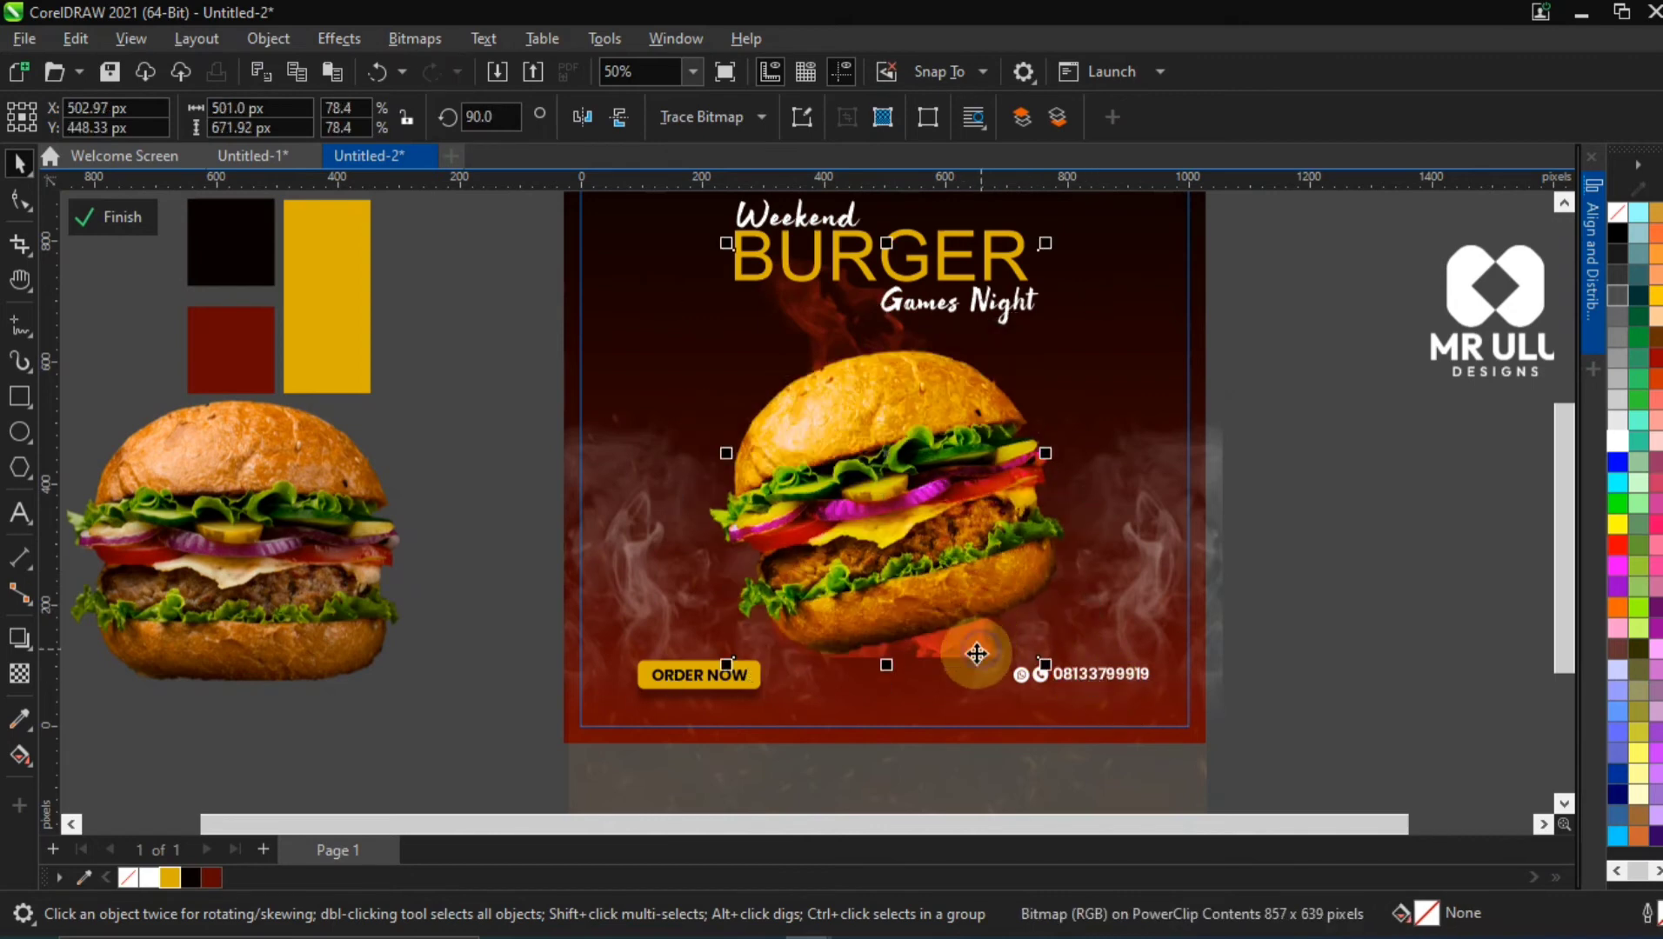
drag(961, 646, 994, 592)
drag(868, 327, 875, 335)
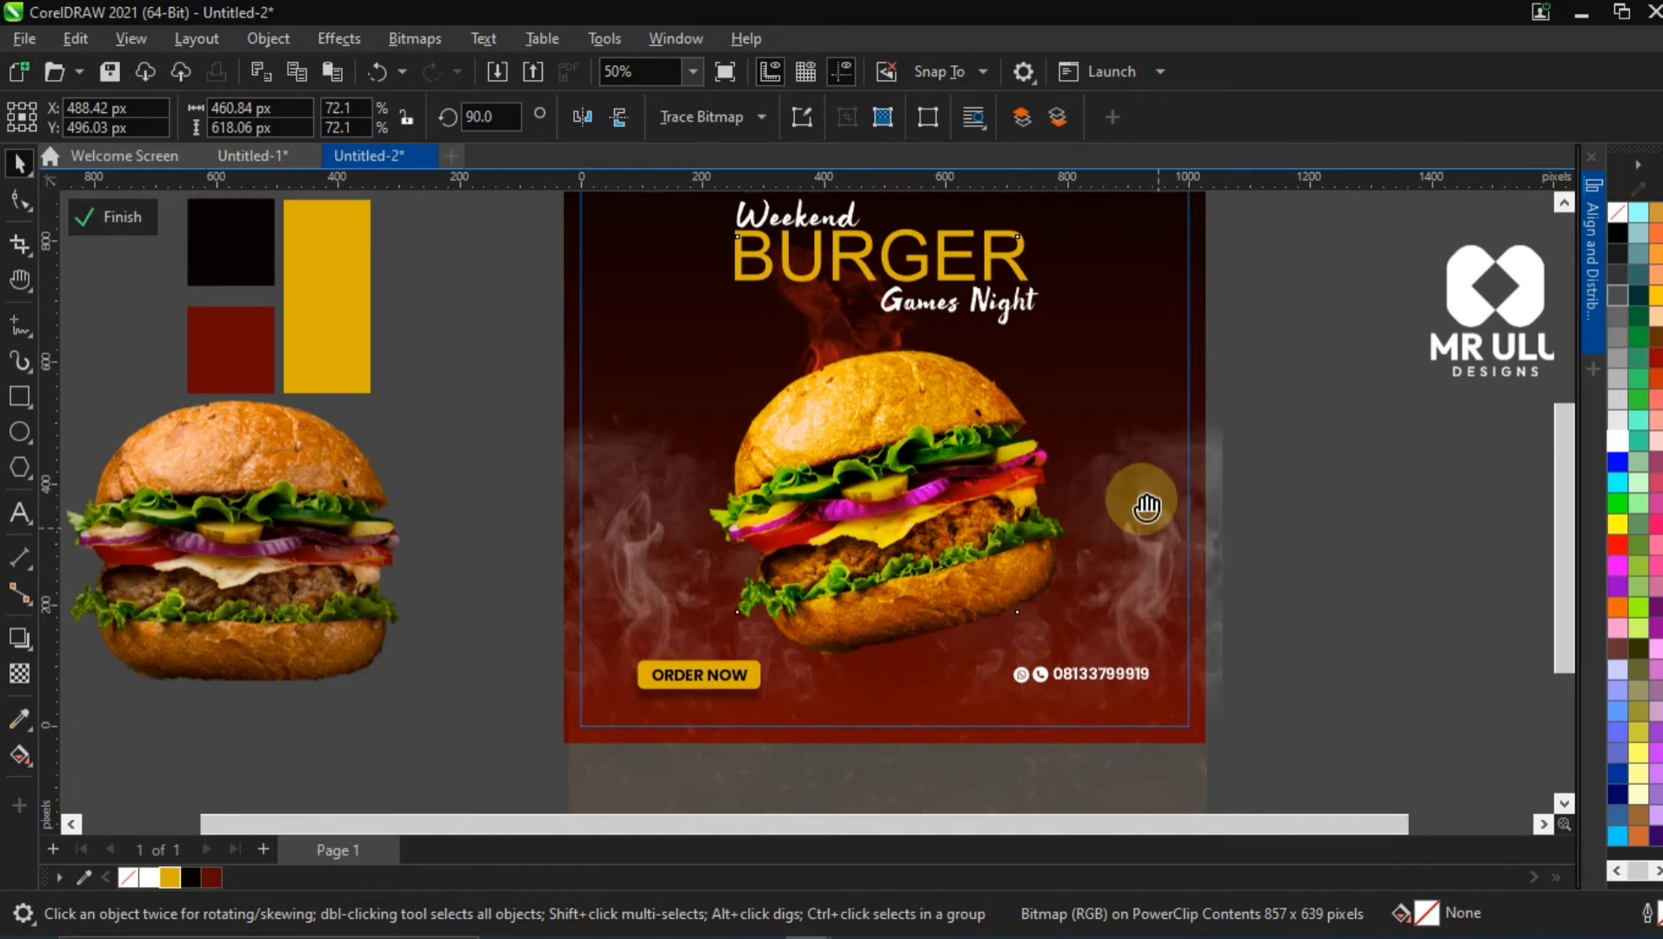
Fade the flame image's lower part with a linear fountain transparency running from the top bun down to the bottom bun
key(h)
drag(1143, 494, 999, 523)
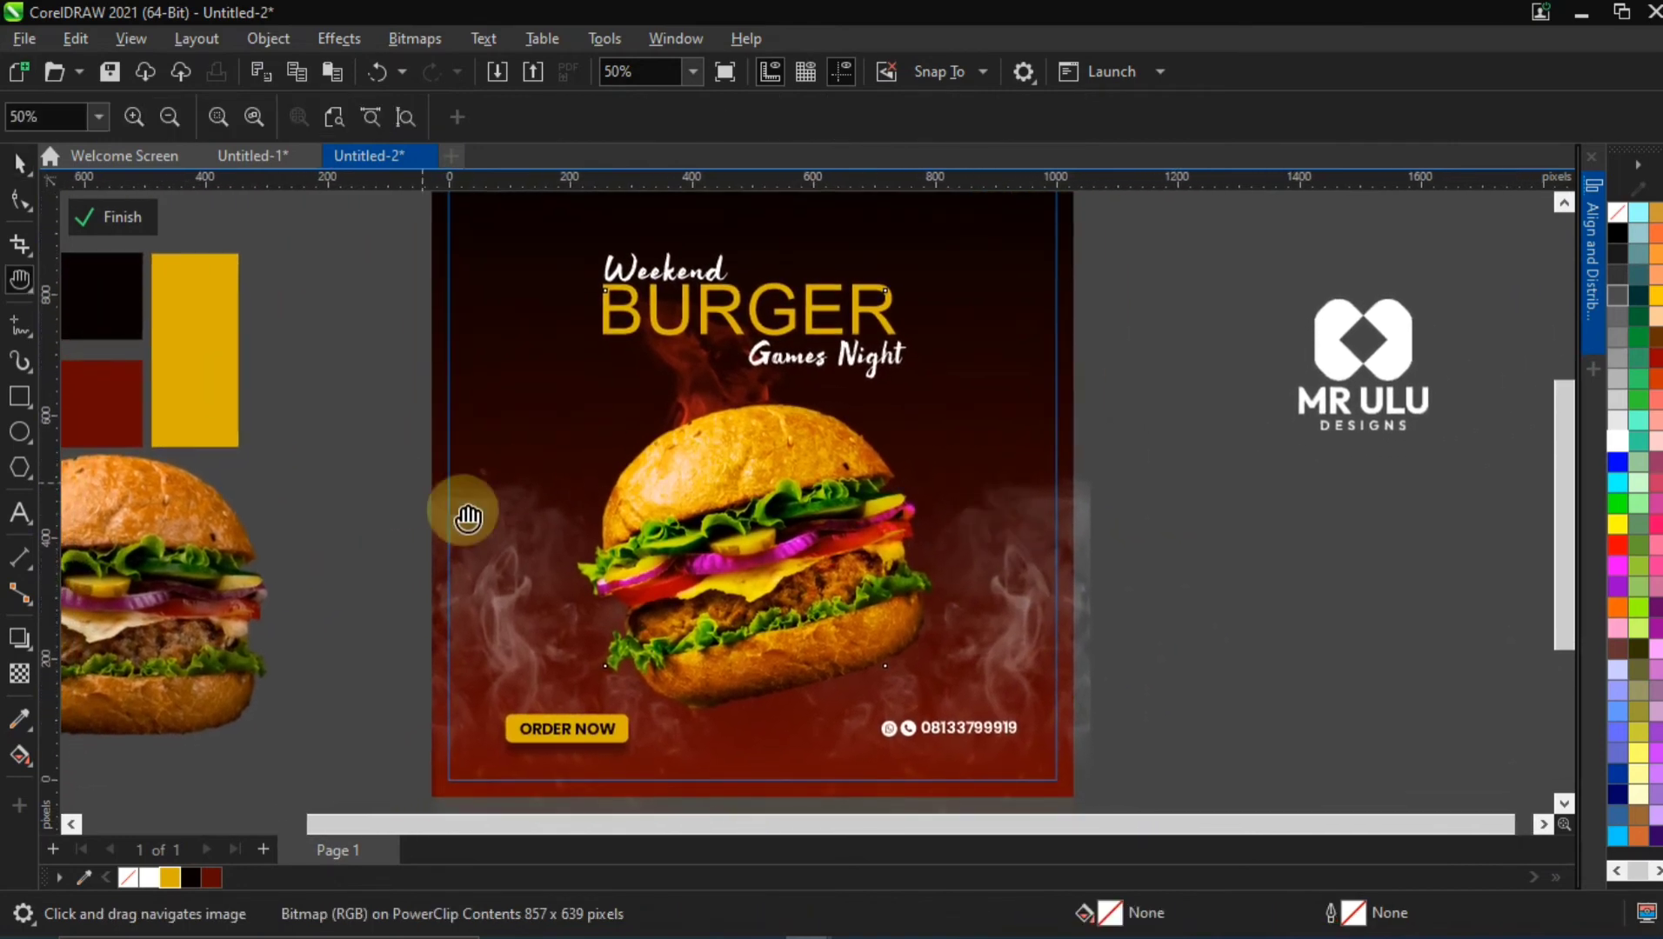
click(19, 162)
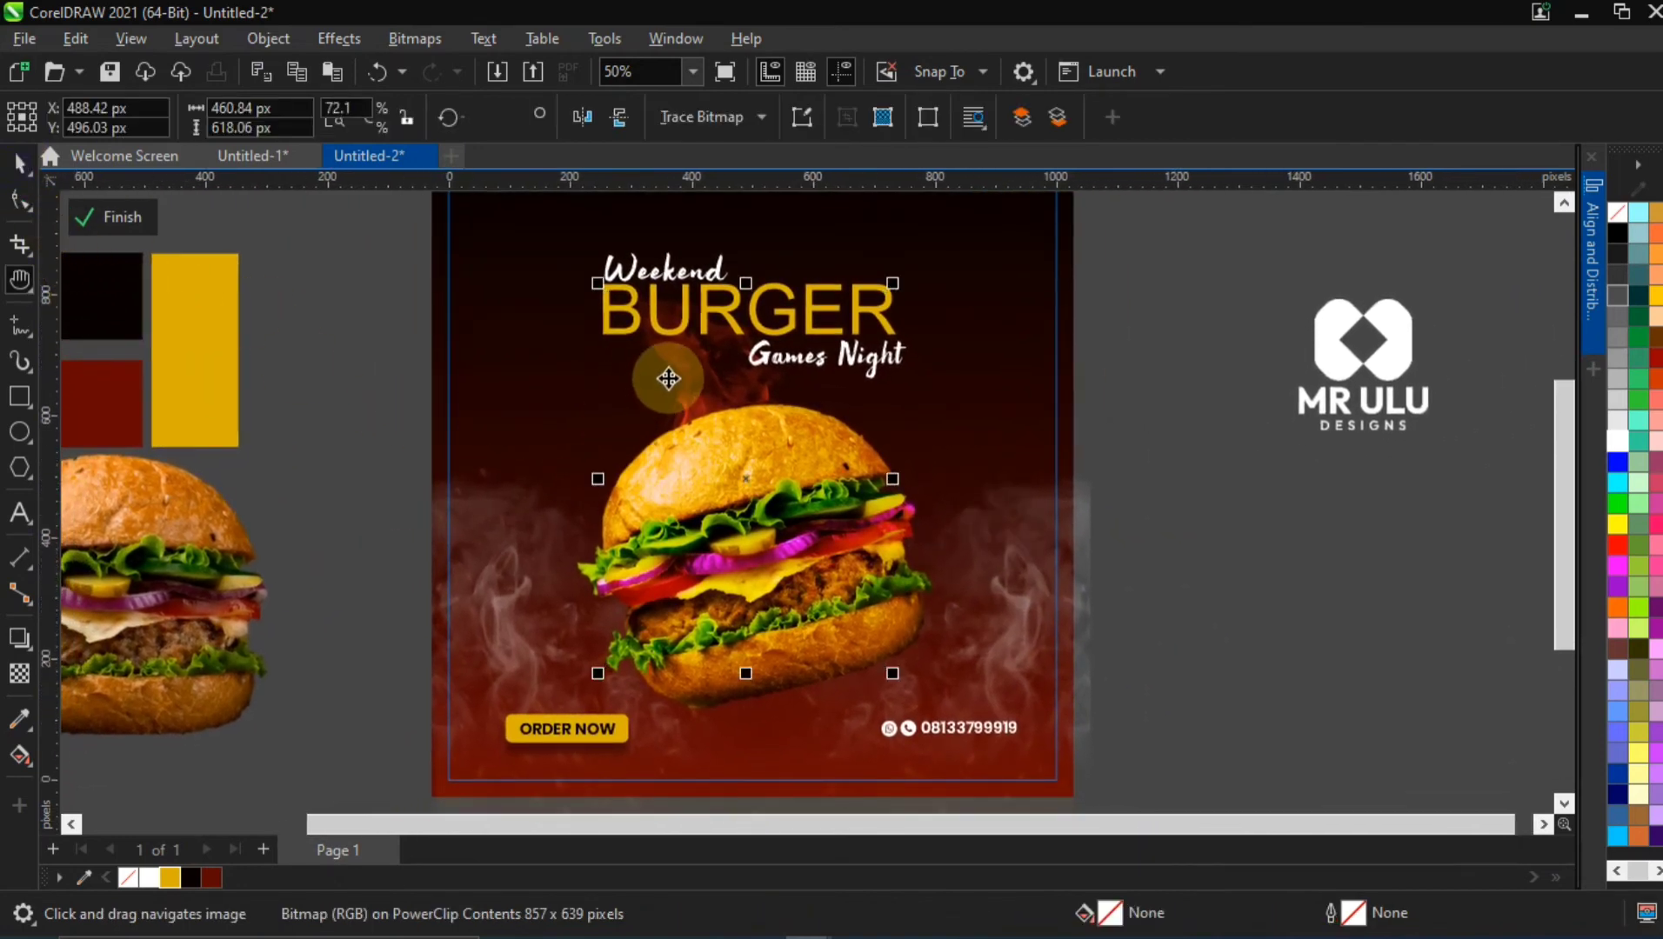
click(20, 674)
drag(735, 448, 780, 641)
click(594, 633)
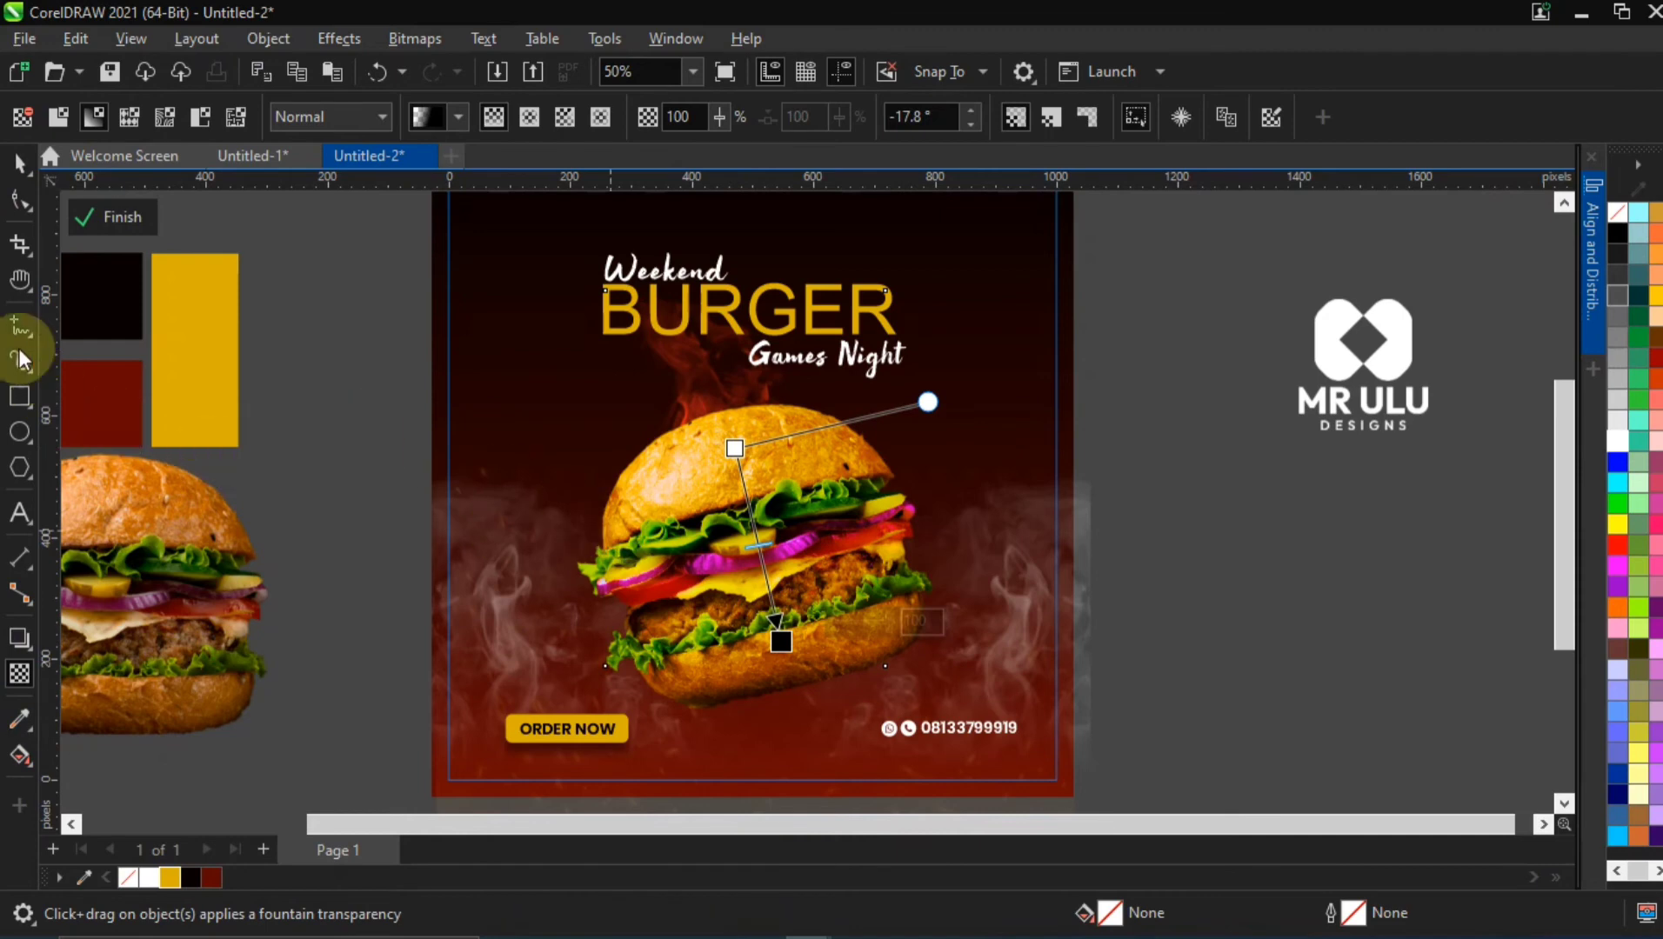
Enlarge the flame image to about 500 × 670 px and place it behind the burger at about X 488 px, Y 482 px
click(19, 162)
click(1014, 737)
drag(892, 673, 930, 706)
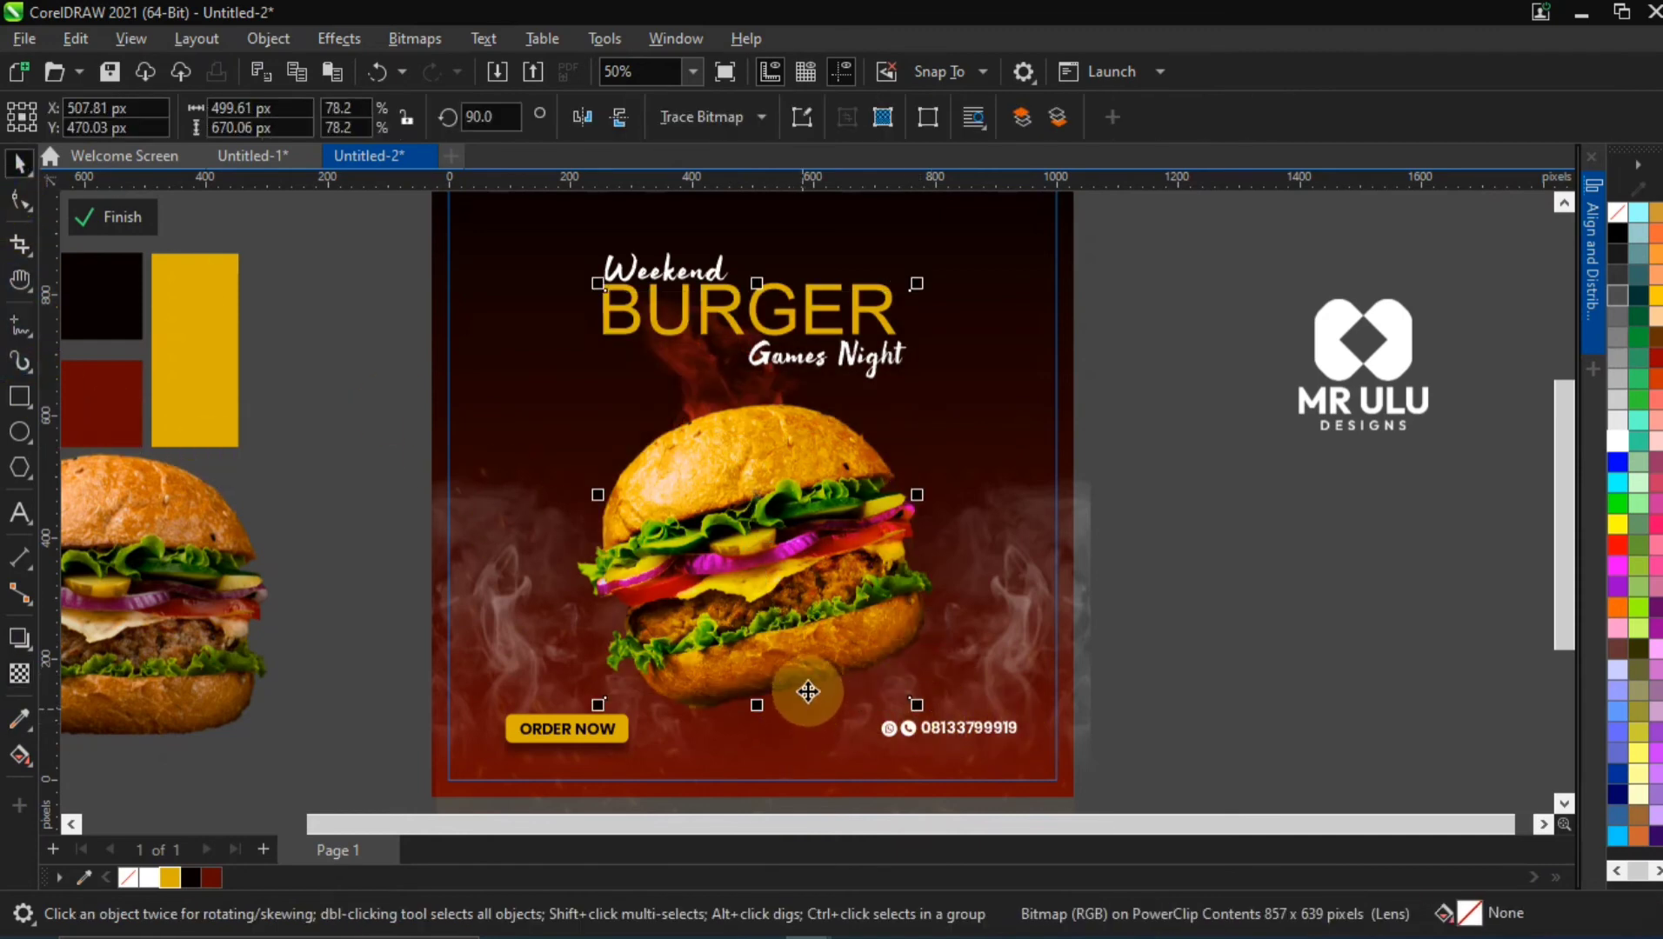
drag(702, 367, 693, 361)
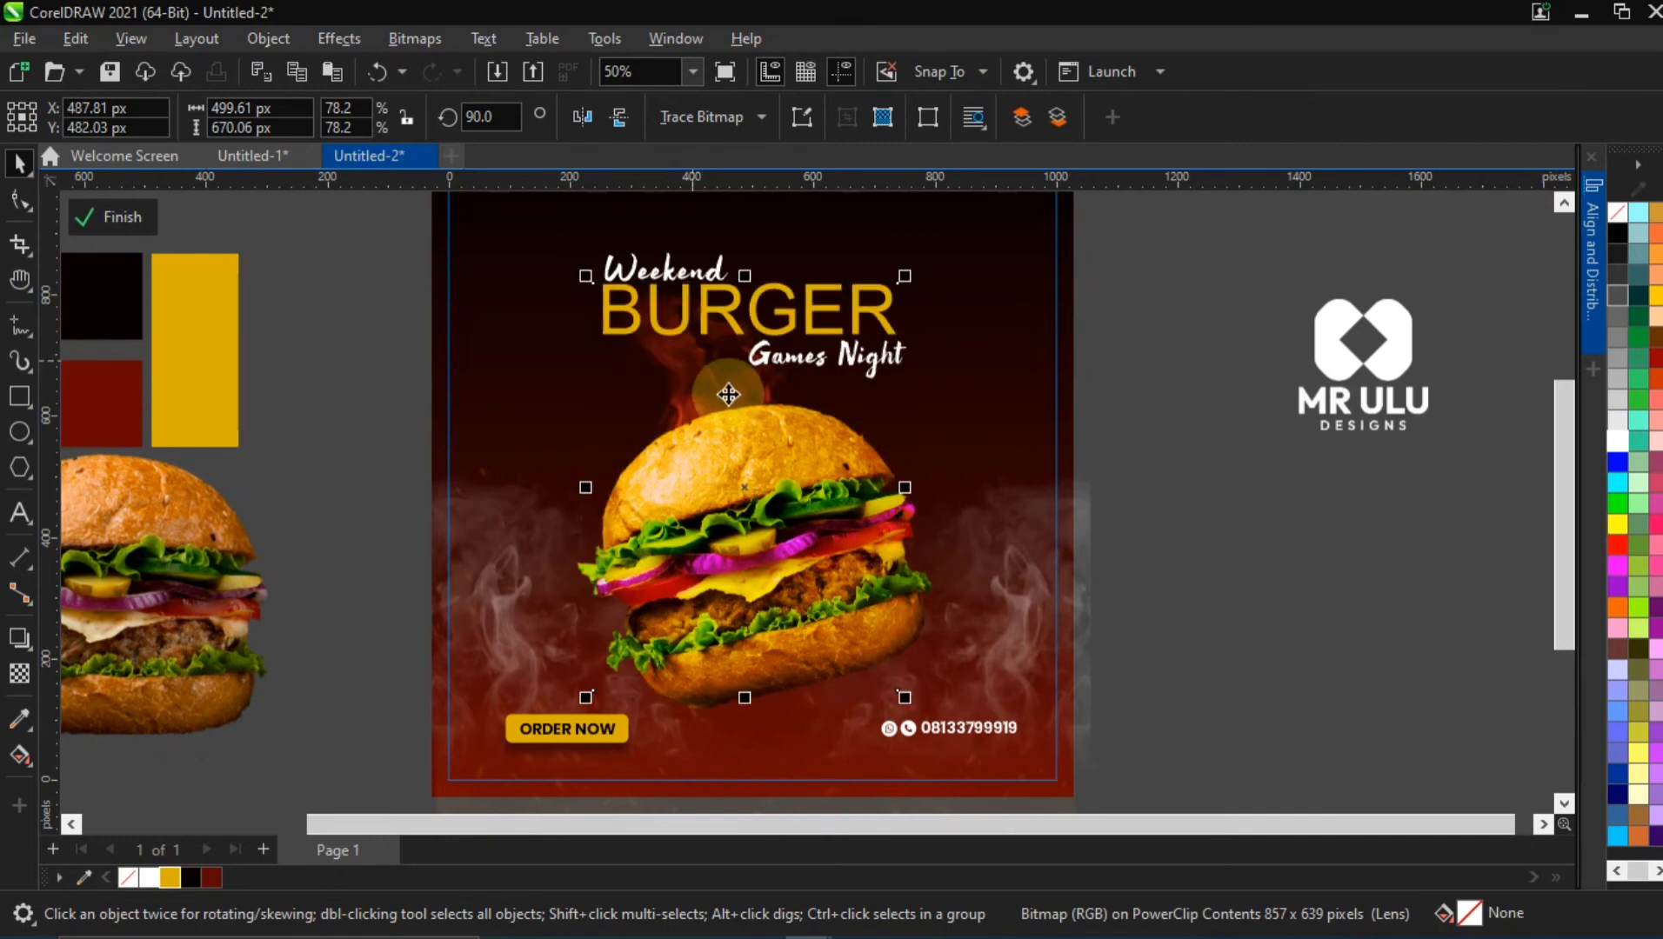
click(710, 376)
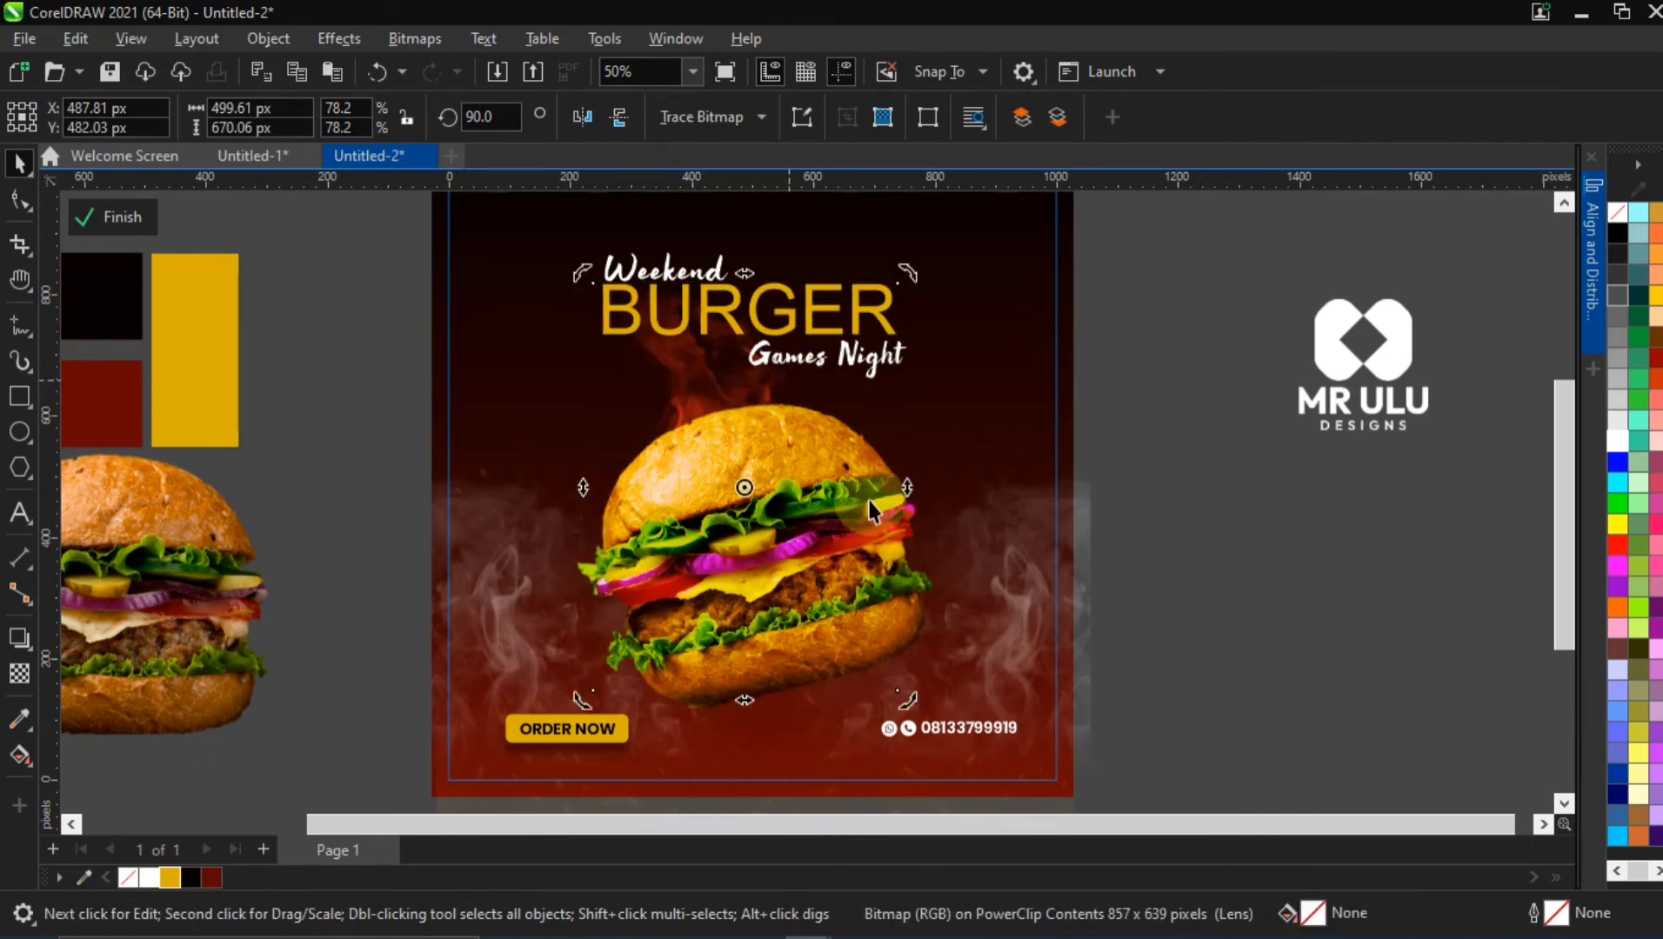
click(687, 391)
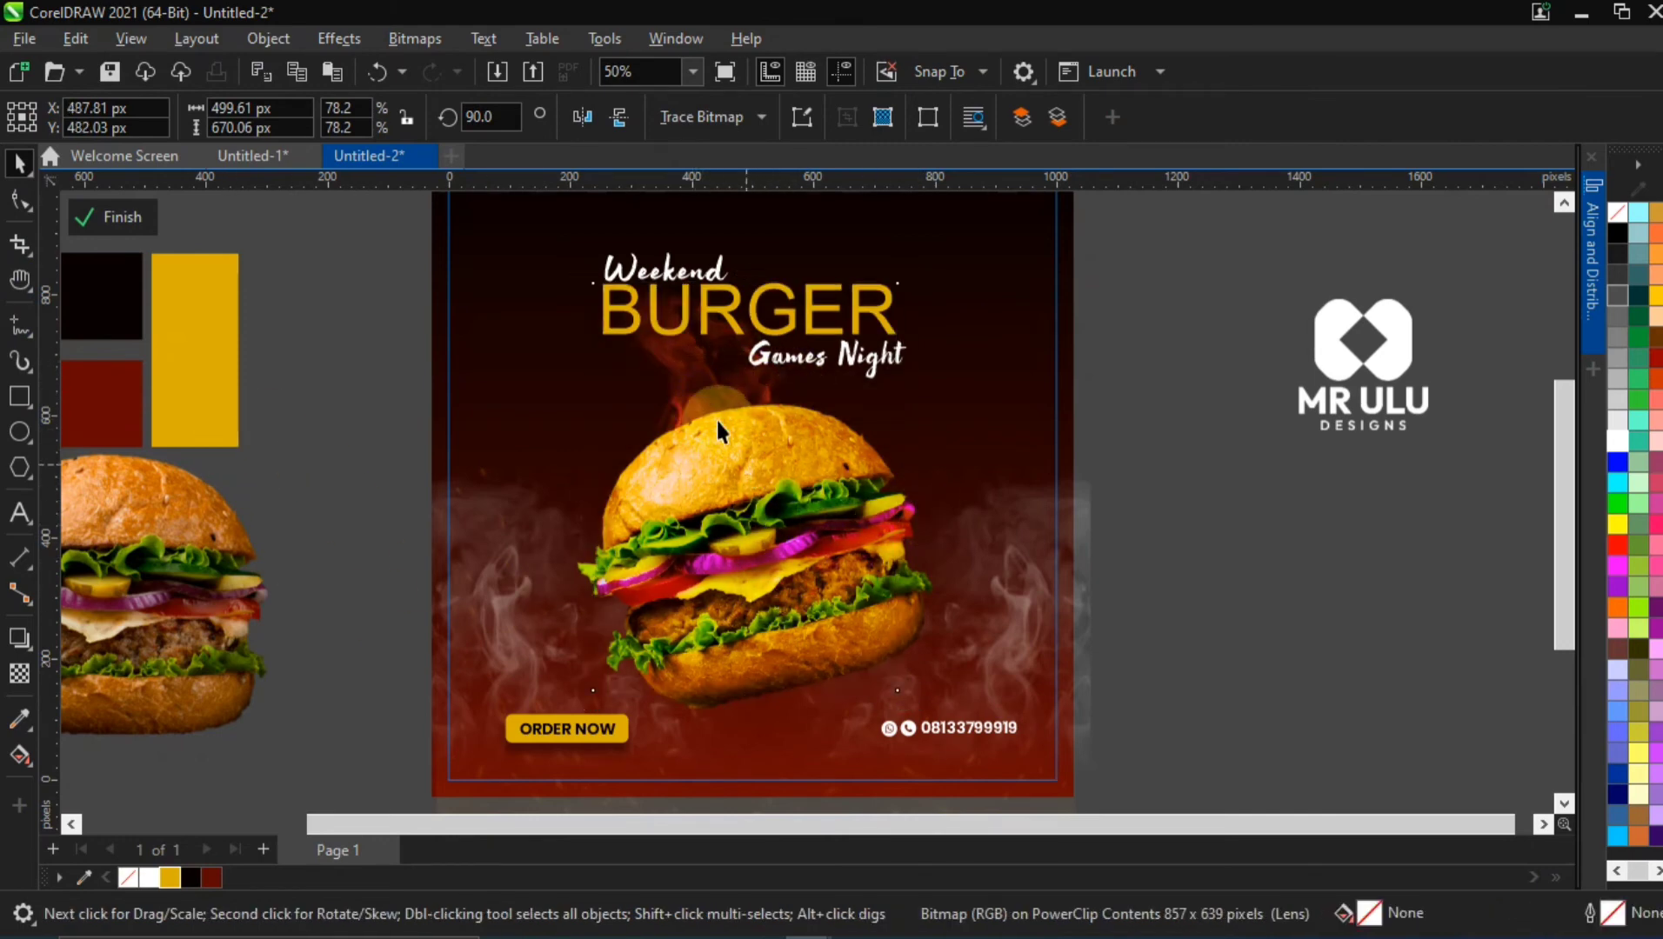
Add a horizontally mirrored copy of the flame image in place so flames rise on both sides behind the burger
scroll(855, 430, down, 1)
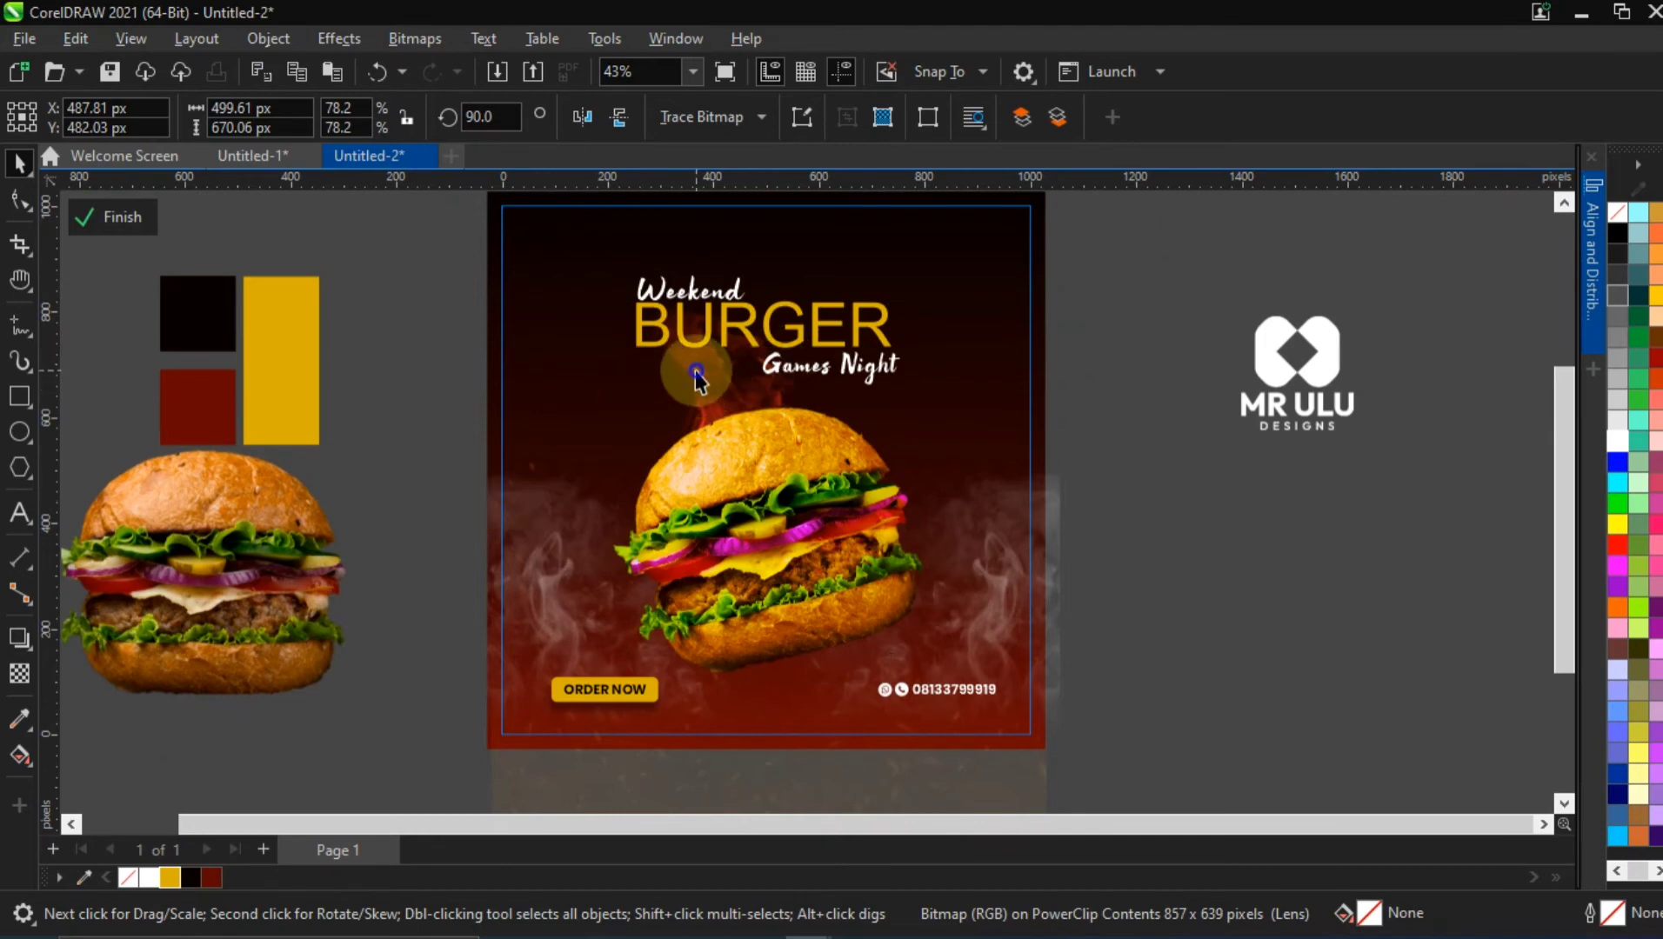
click(733, 404)
drag(618, 479, 815, 517)
right_click(815, 518)
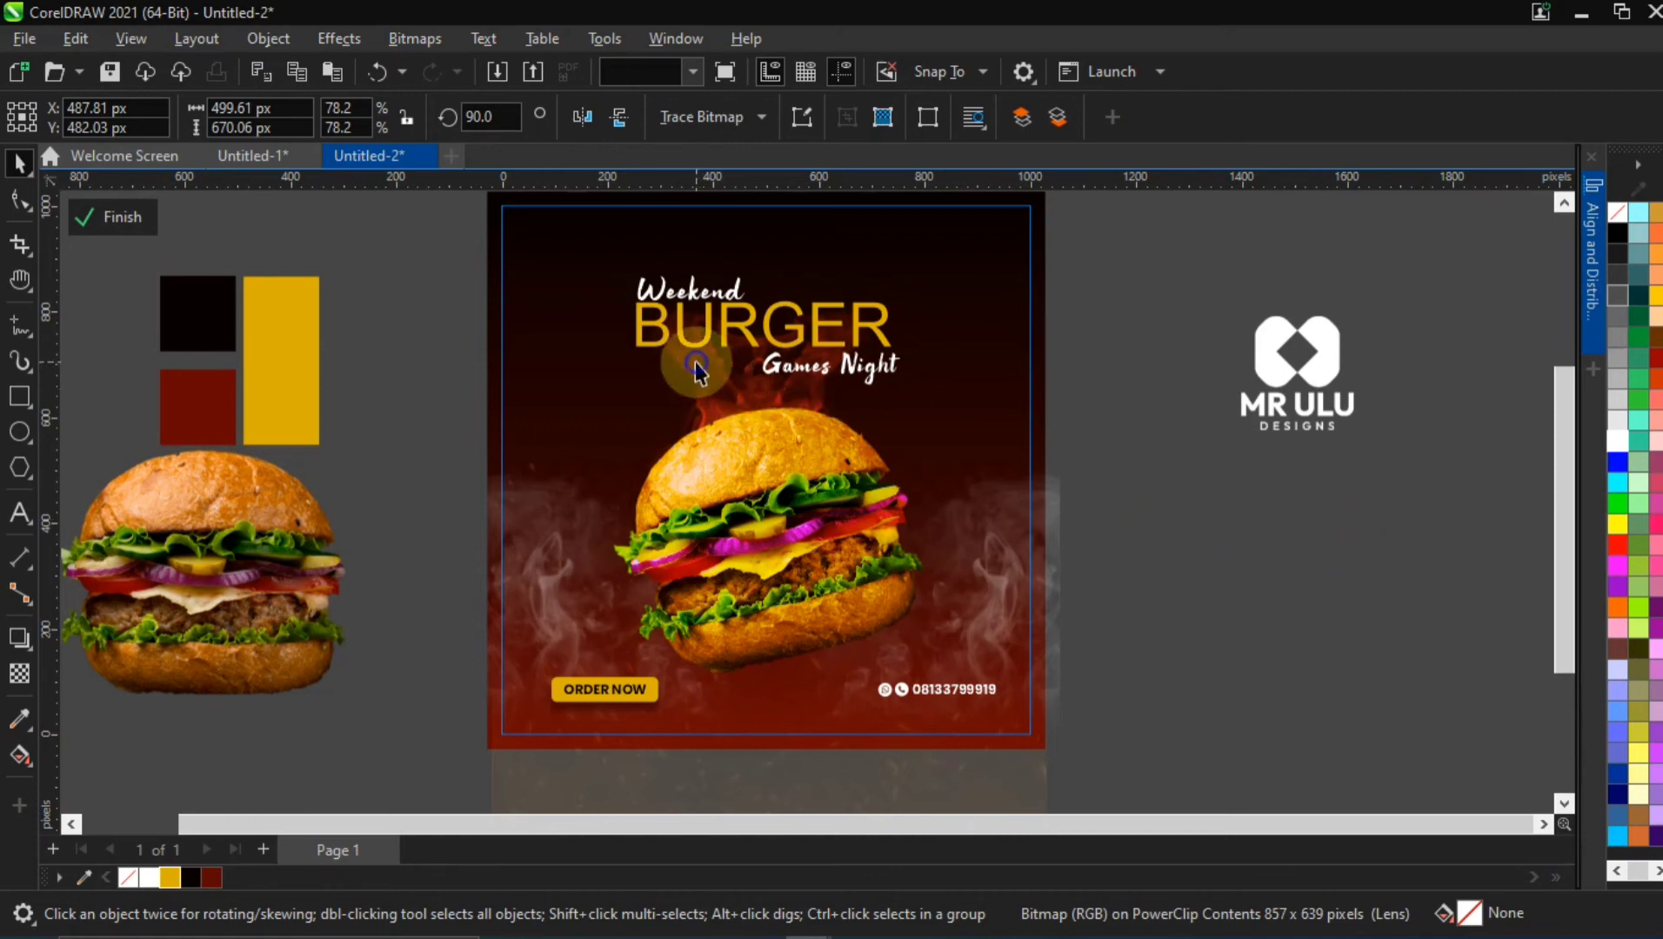
click(696, 365)
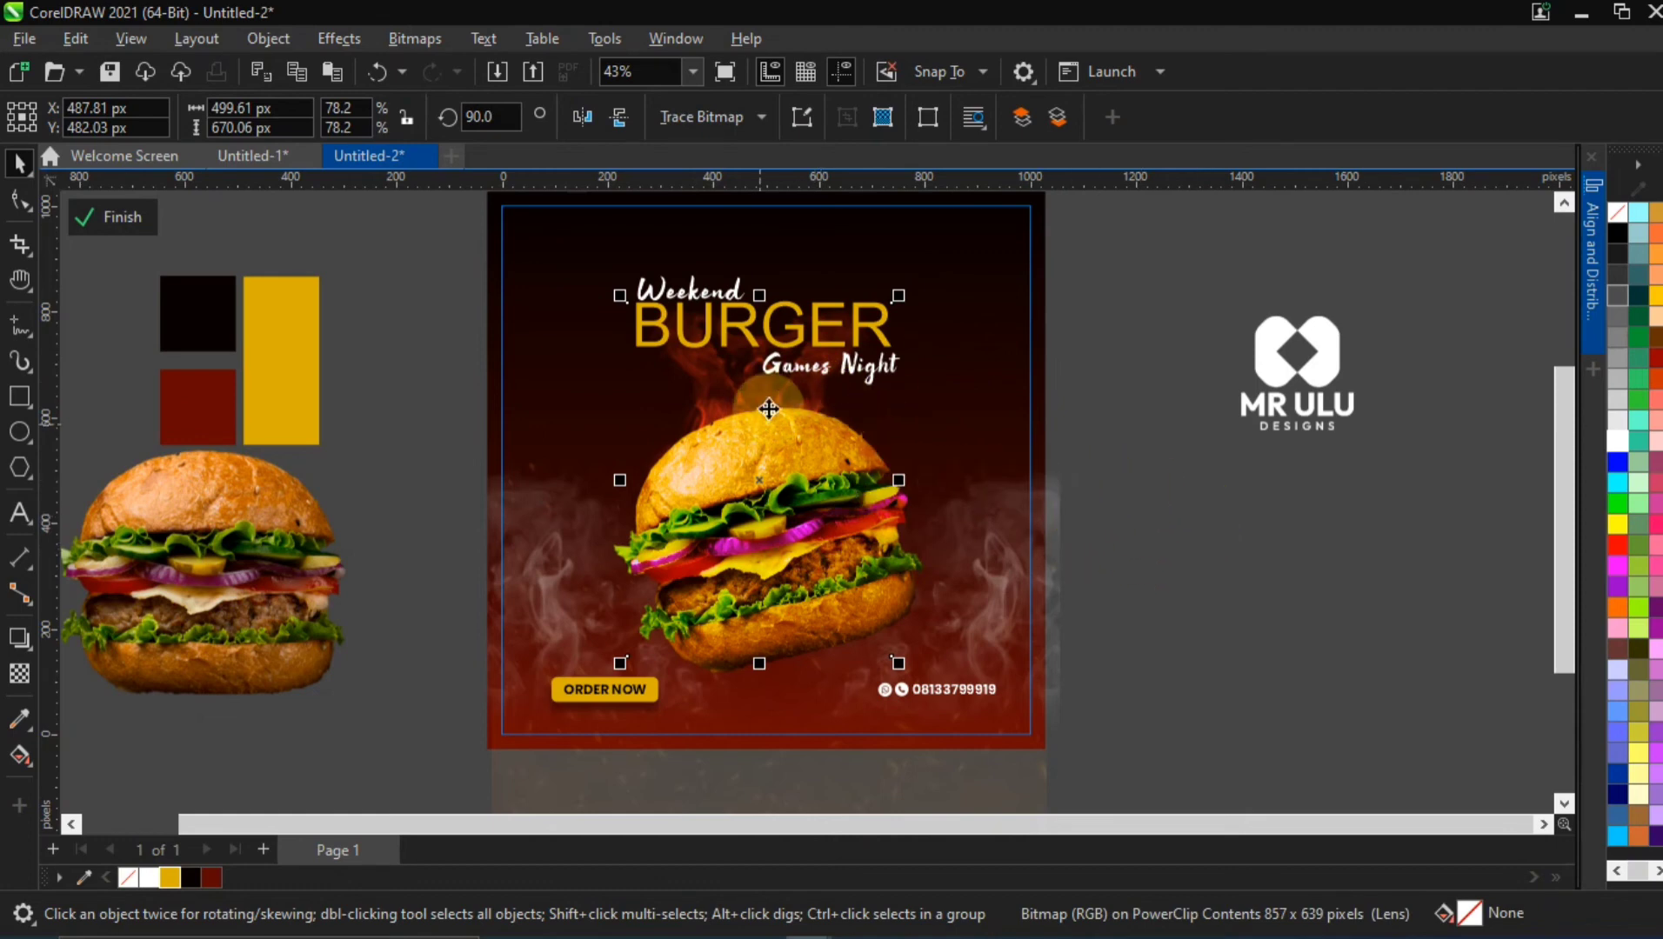
click(1244, 516)
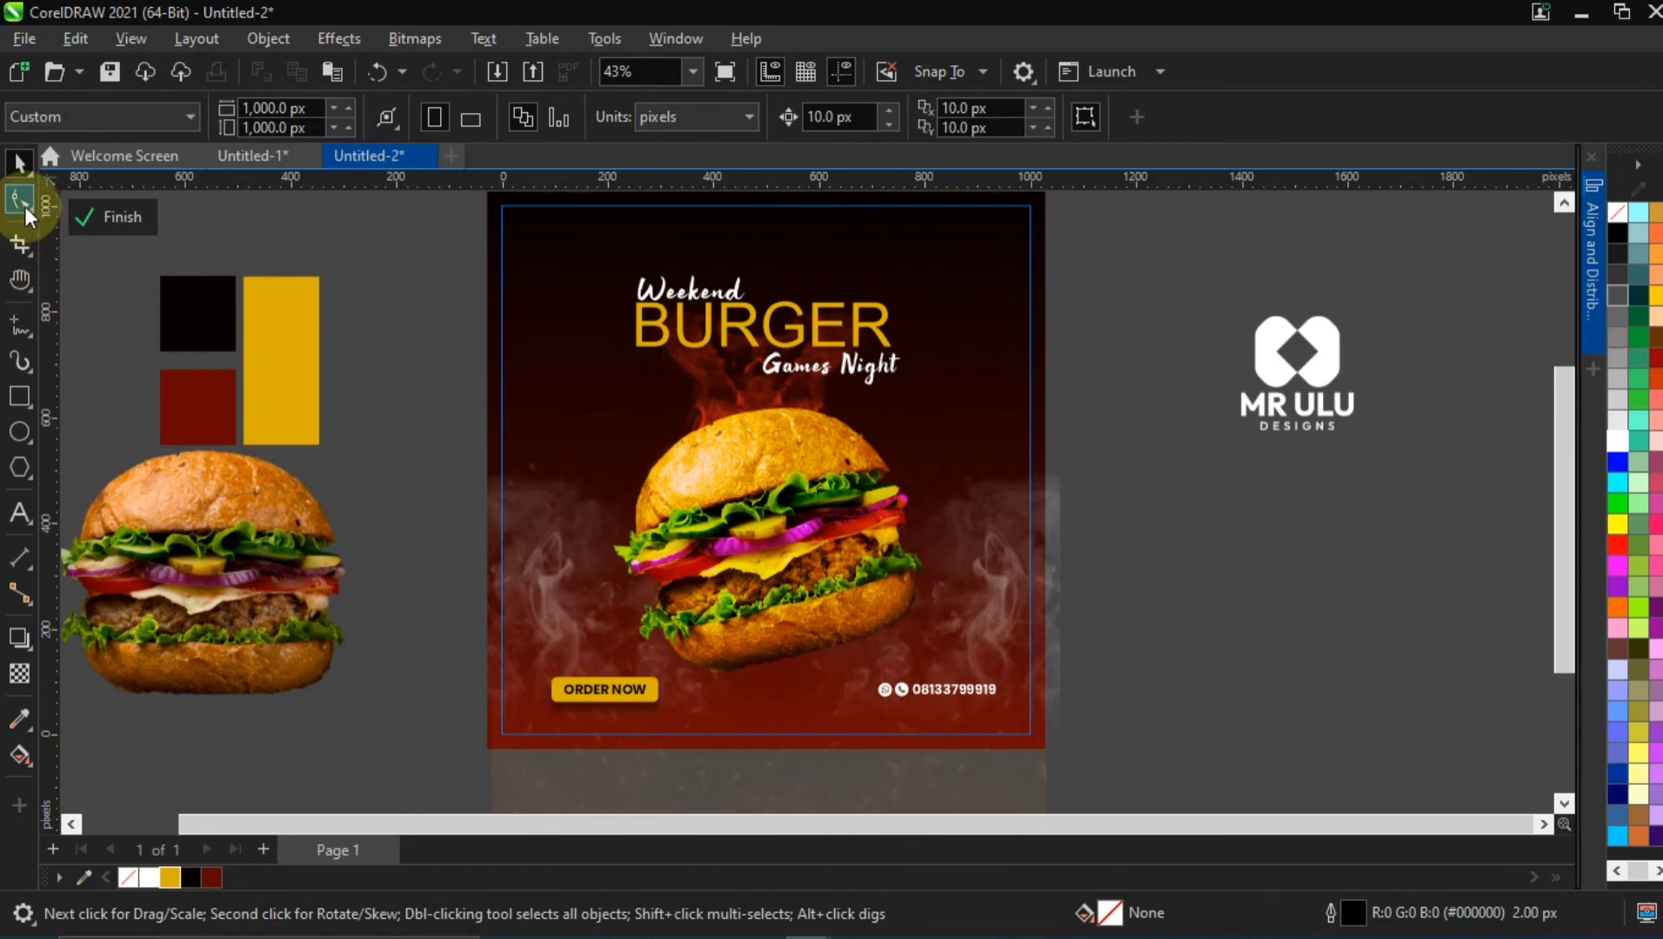
Draw a freehand curve about 86 × 296 px bowing along the burger's left side
click(18, 326)
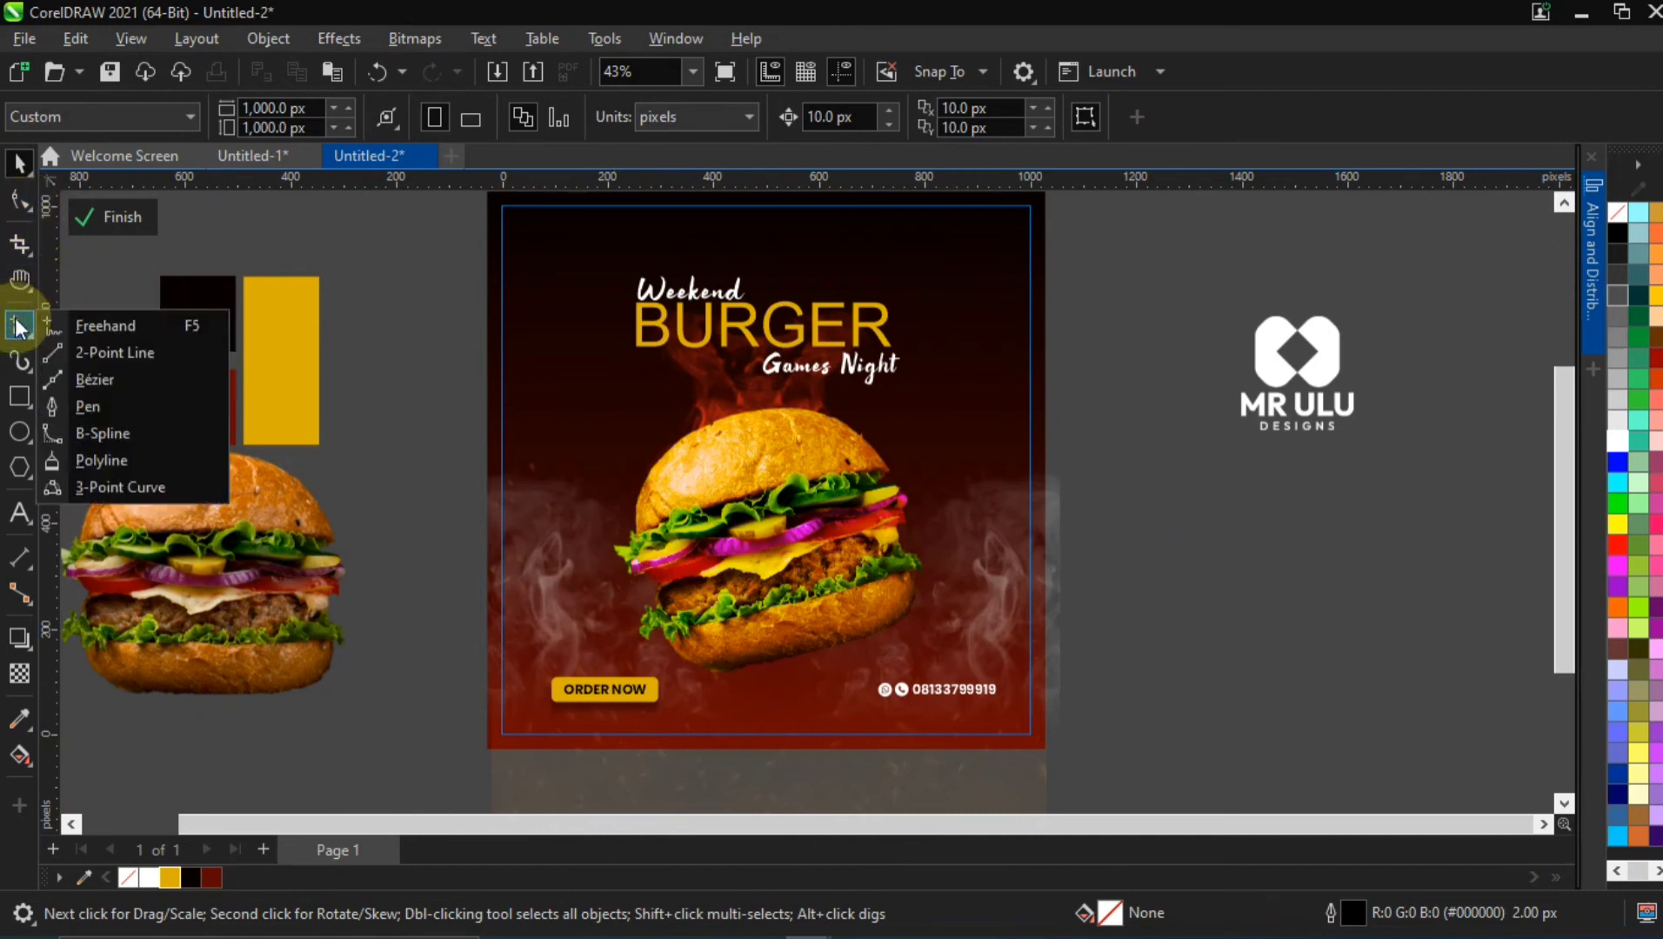
click(96, 325)
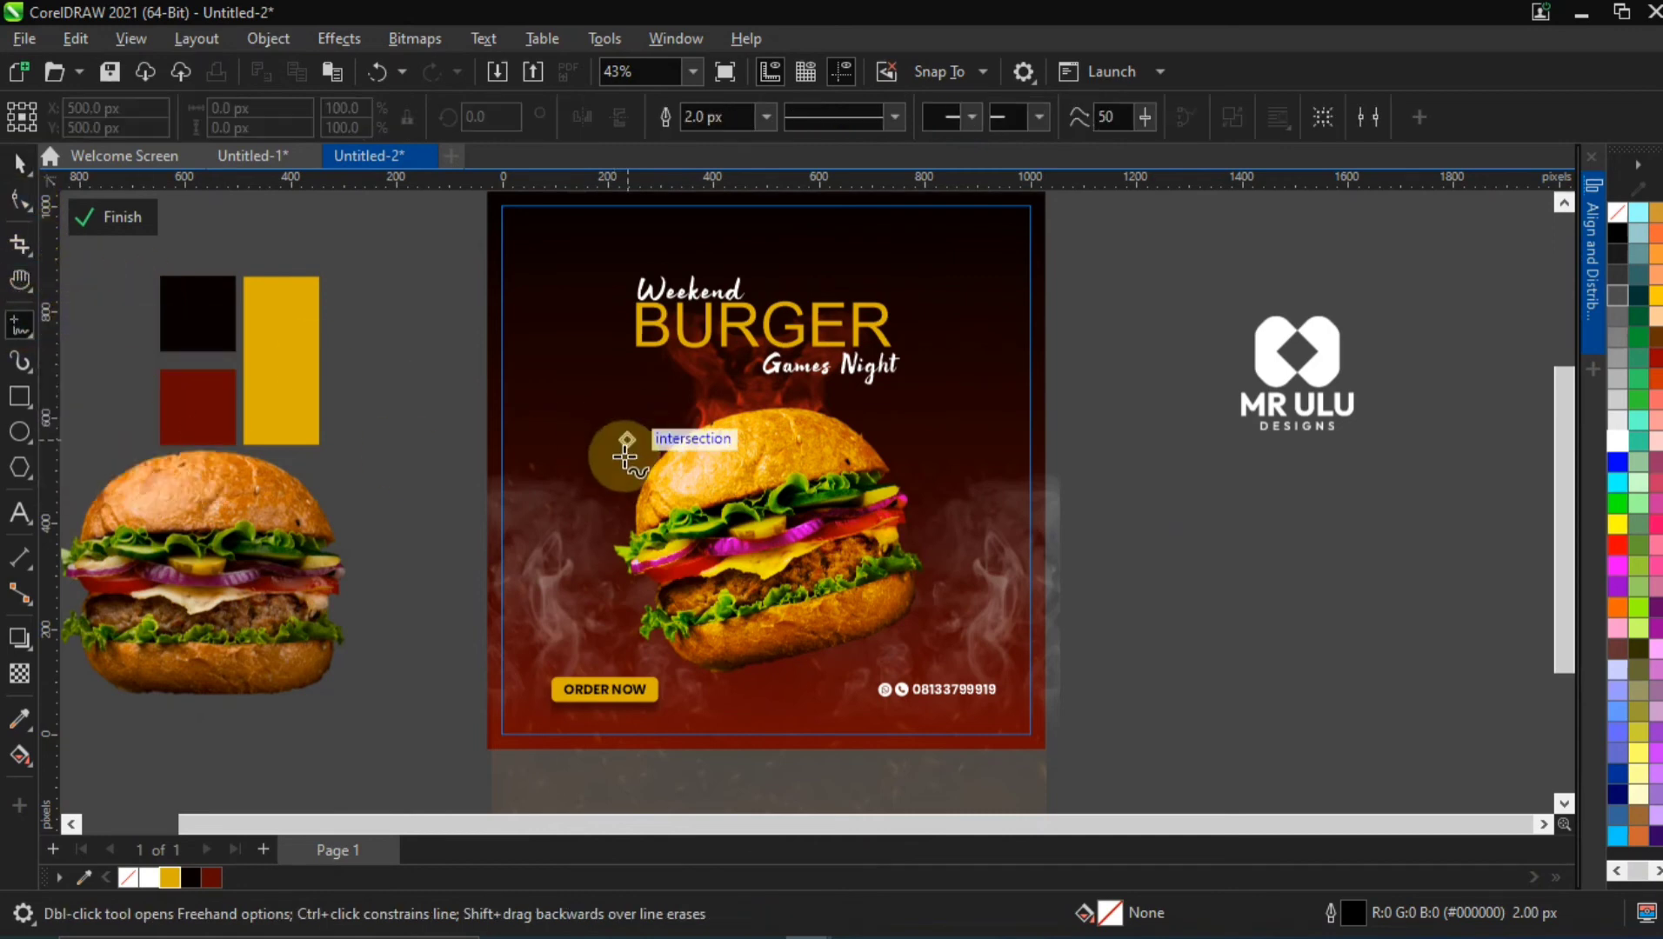
drag(644, 422, 616, 565)
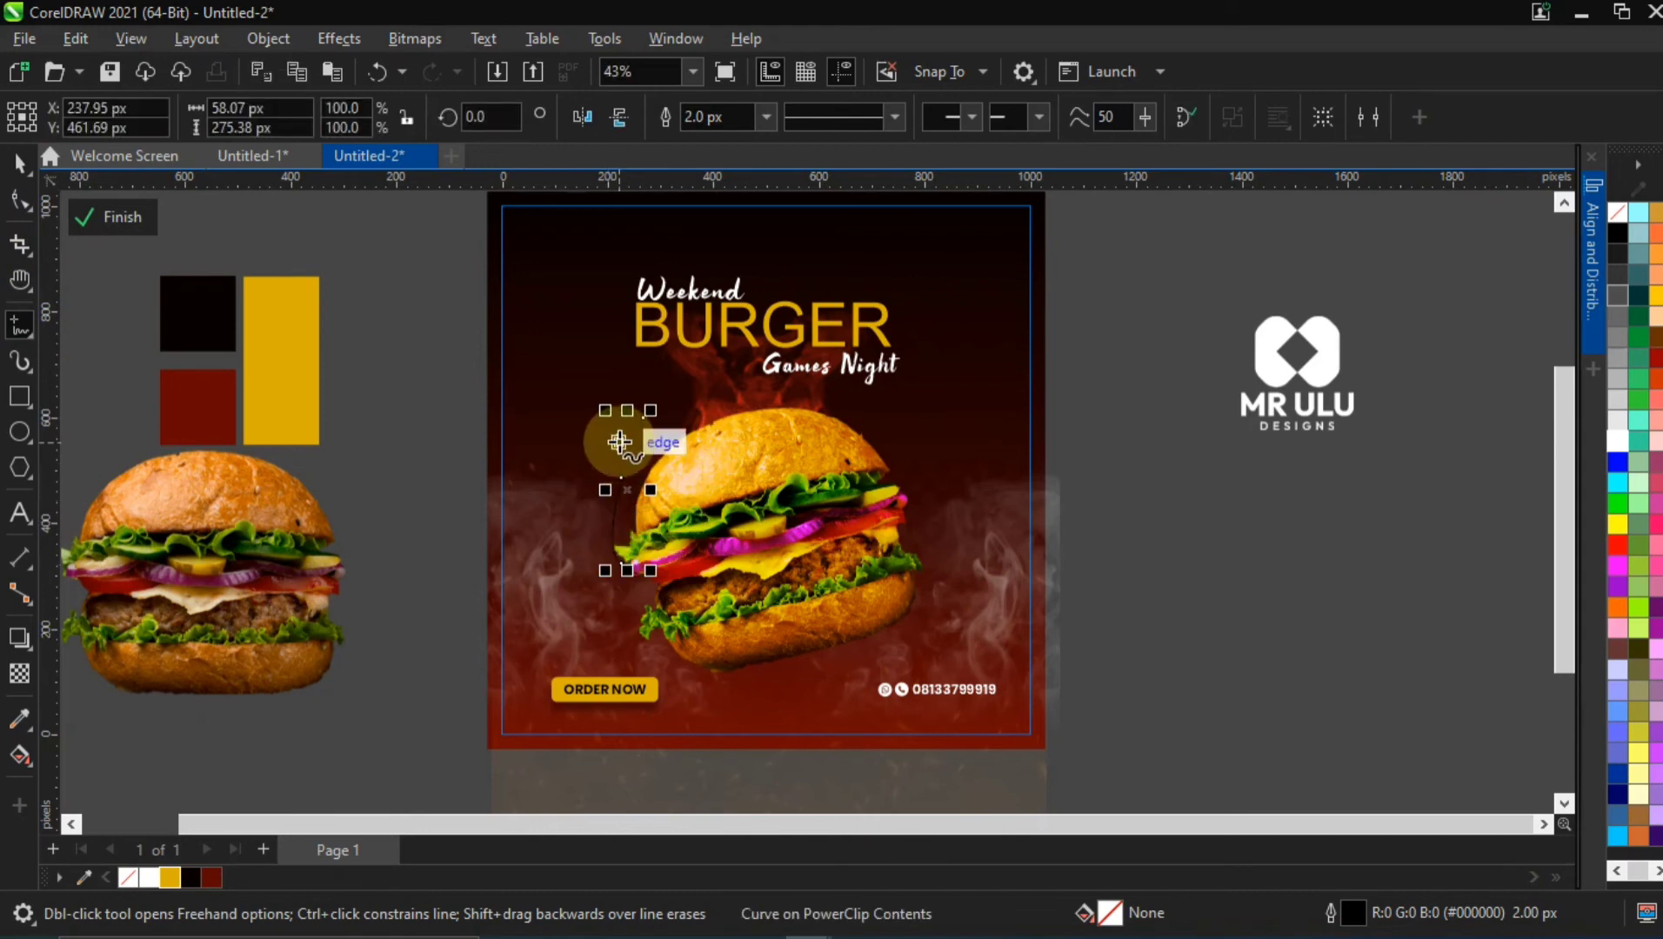
key(ctrl+z)
mouse_move(651, 431)
mouse_down()
mouse_move(605, 483)
mouse_move(614, 567)
mouse_up()
key(ctrl+z)
mouse_move(650, 434)
mouse_down()
mouse_move(606, 524)
mouse_move(614, 597)
mouse_up()
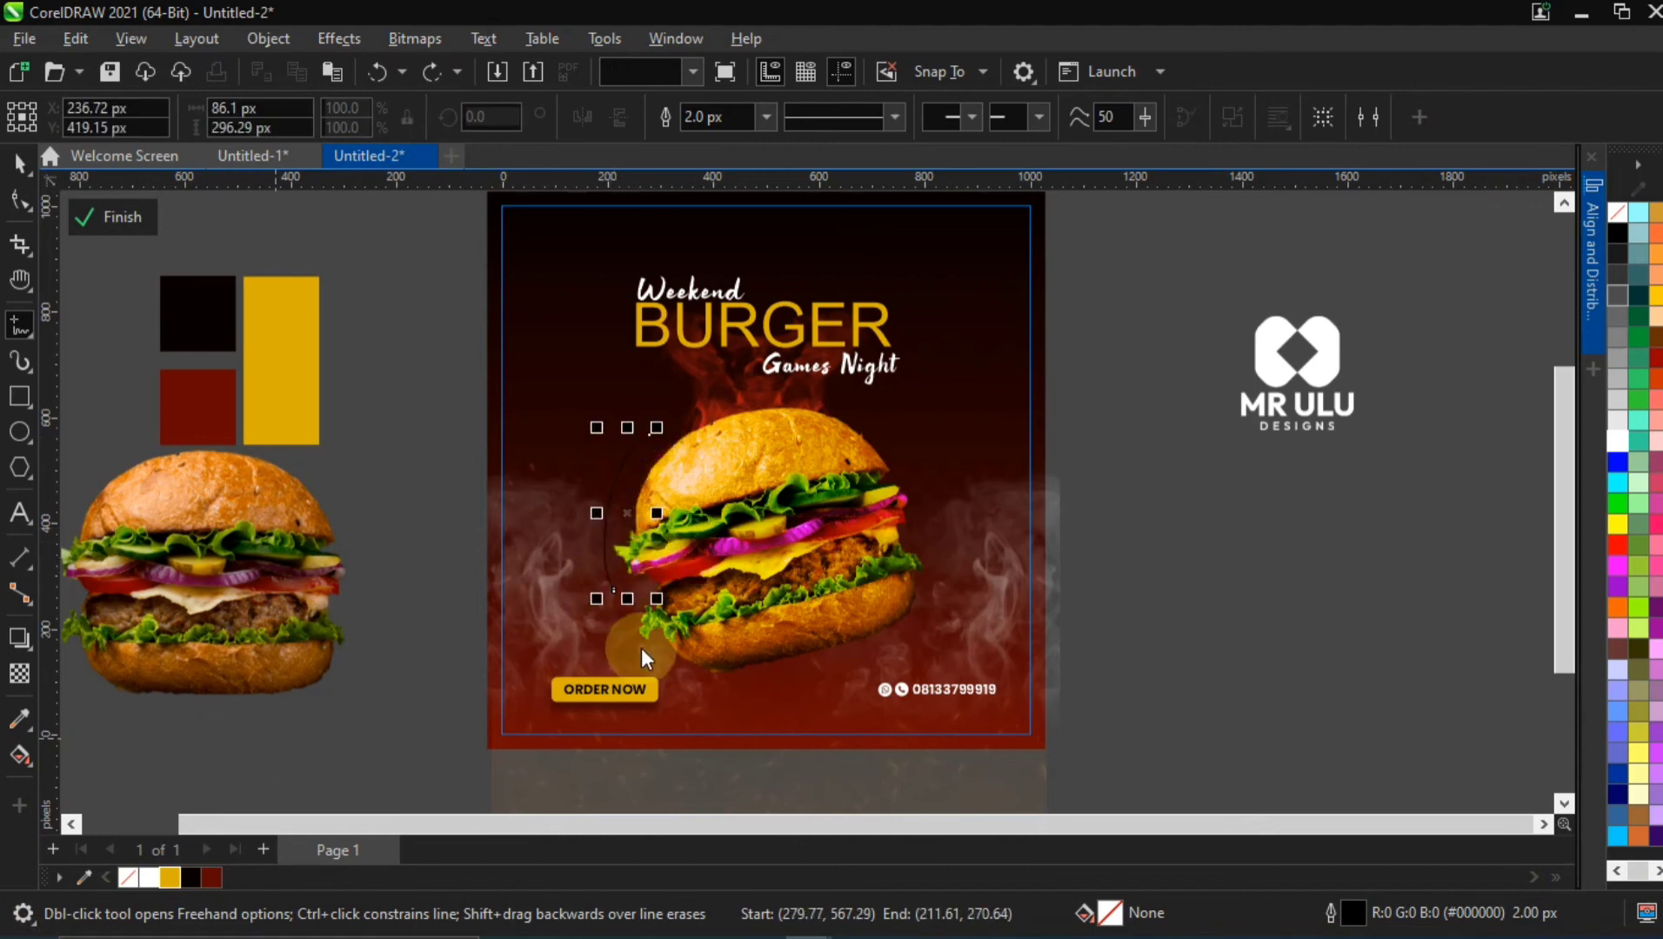
Give the curve beside the burger's left side a white outline 5.0 px wide
right_click(147, 871)
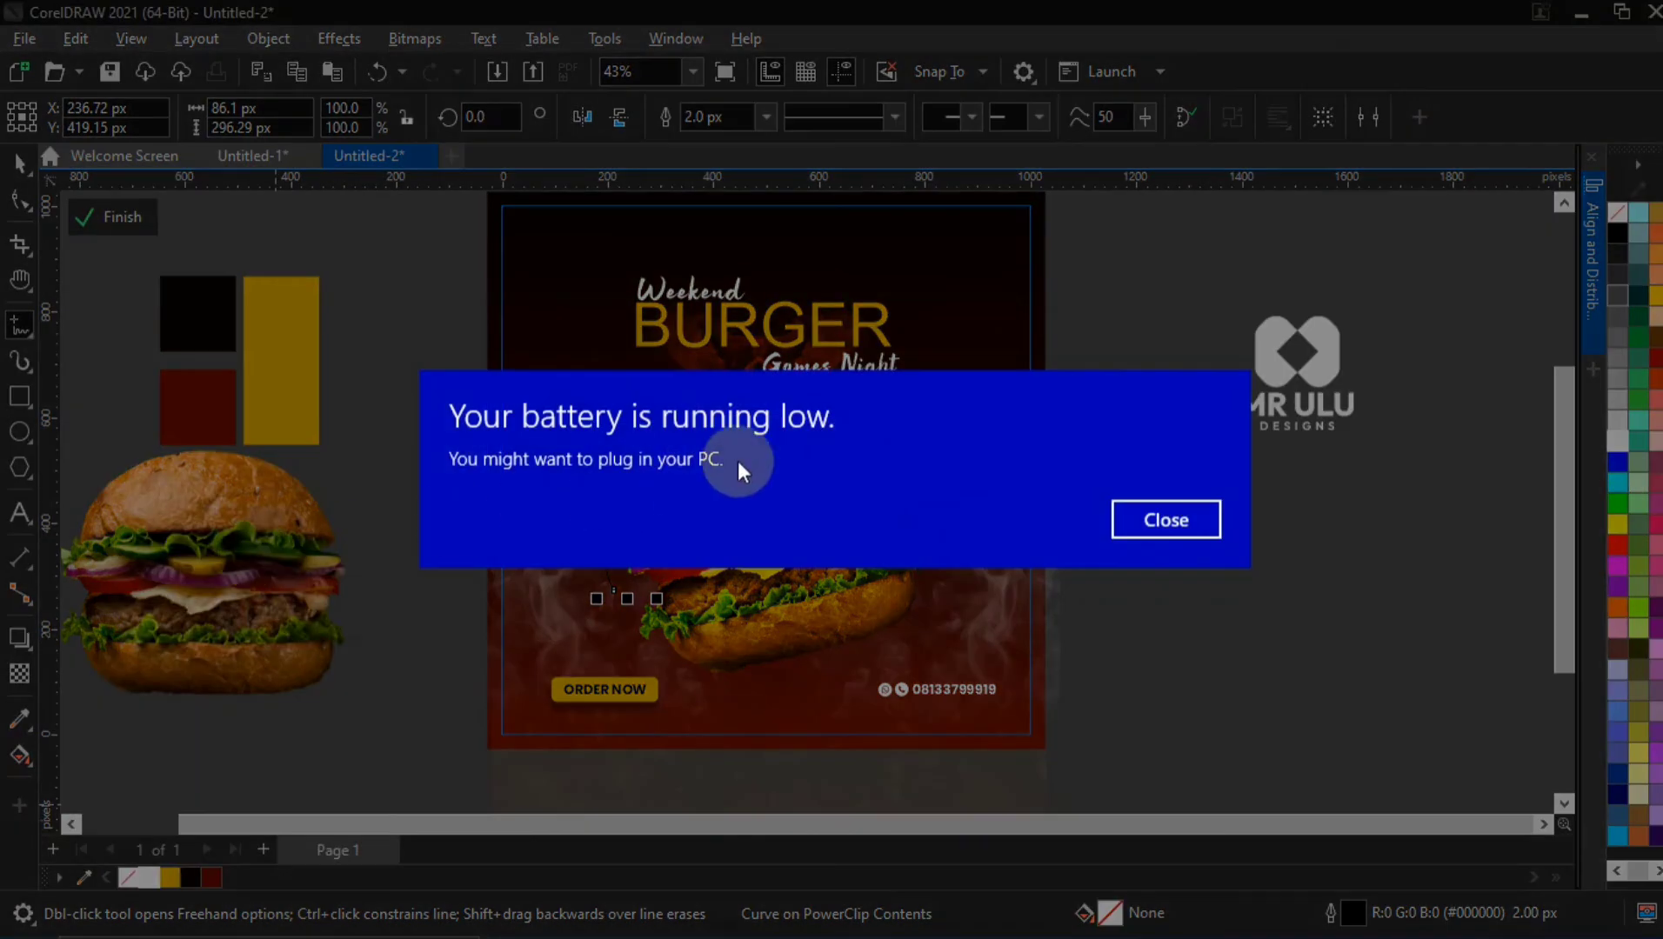
click(1158, 520)
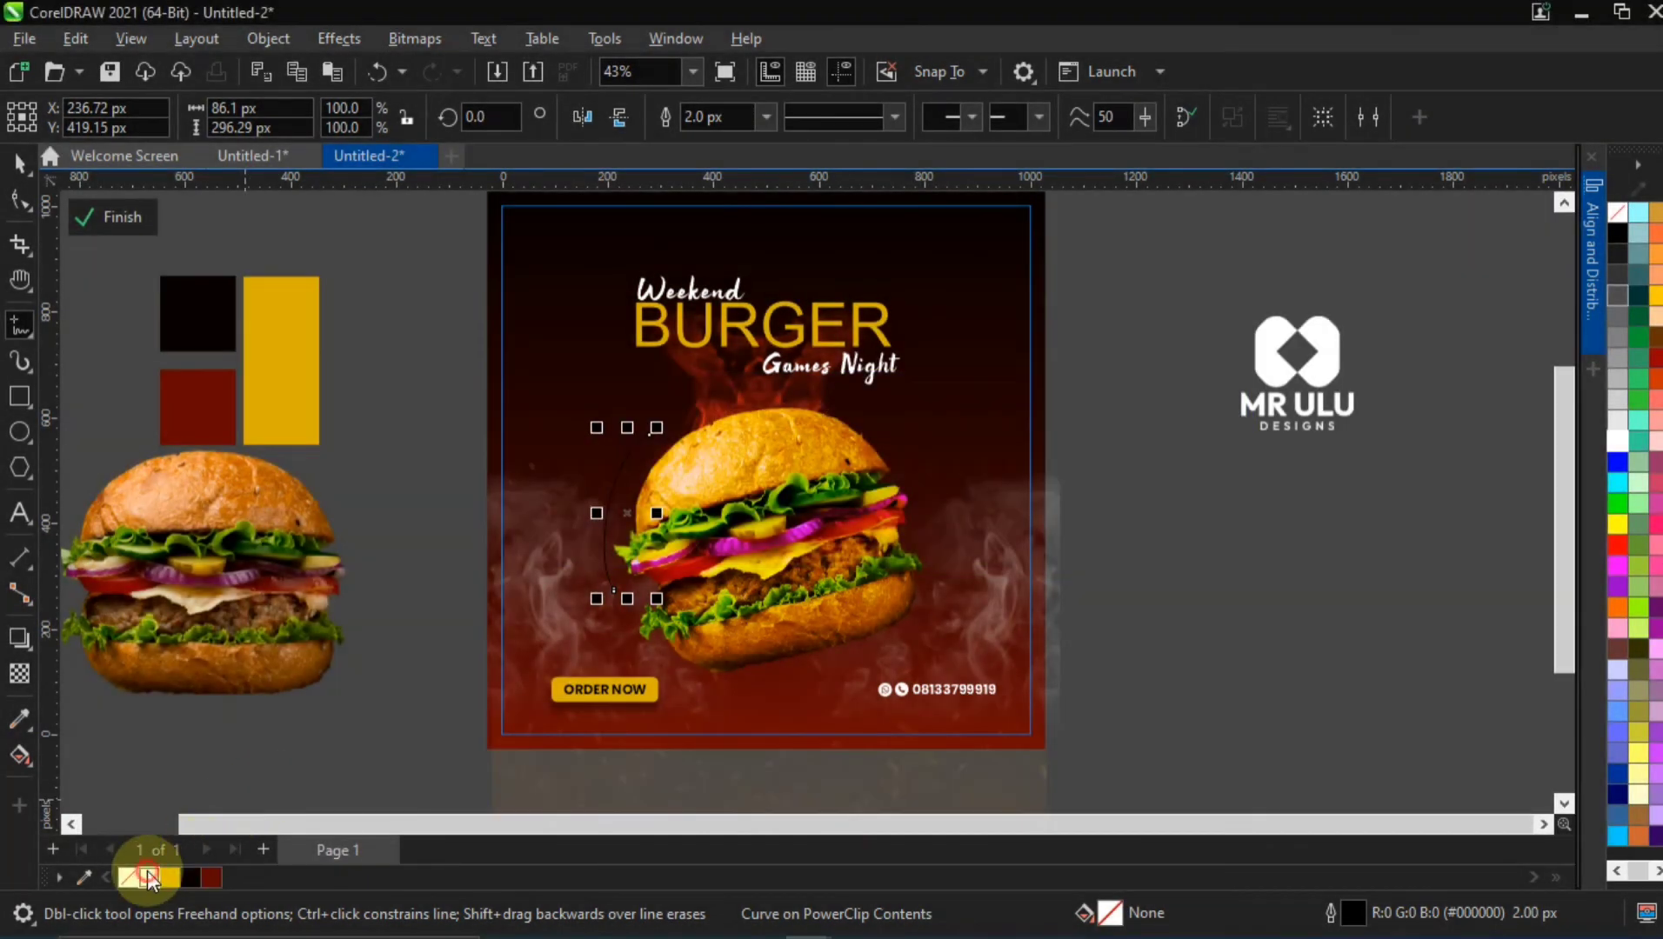
right_click(147, 870)
click(278, 543)
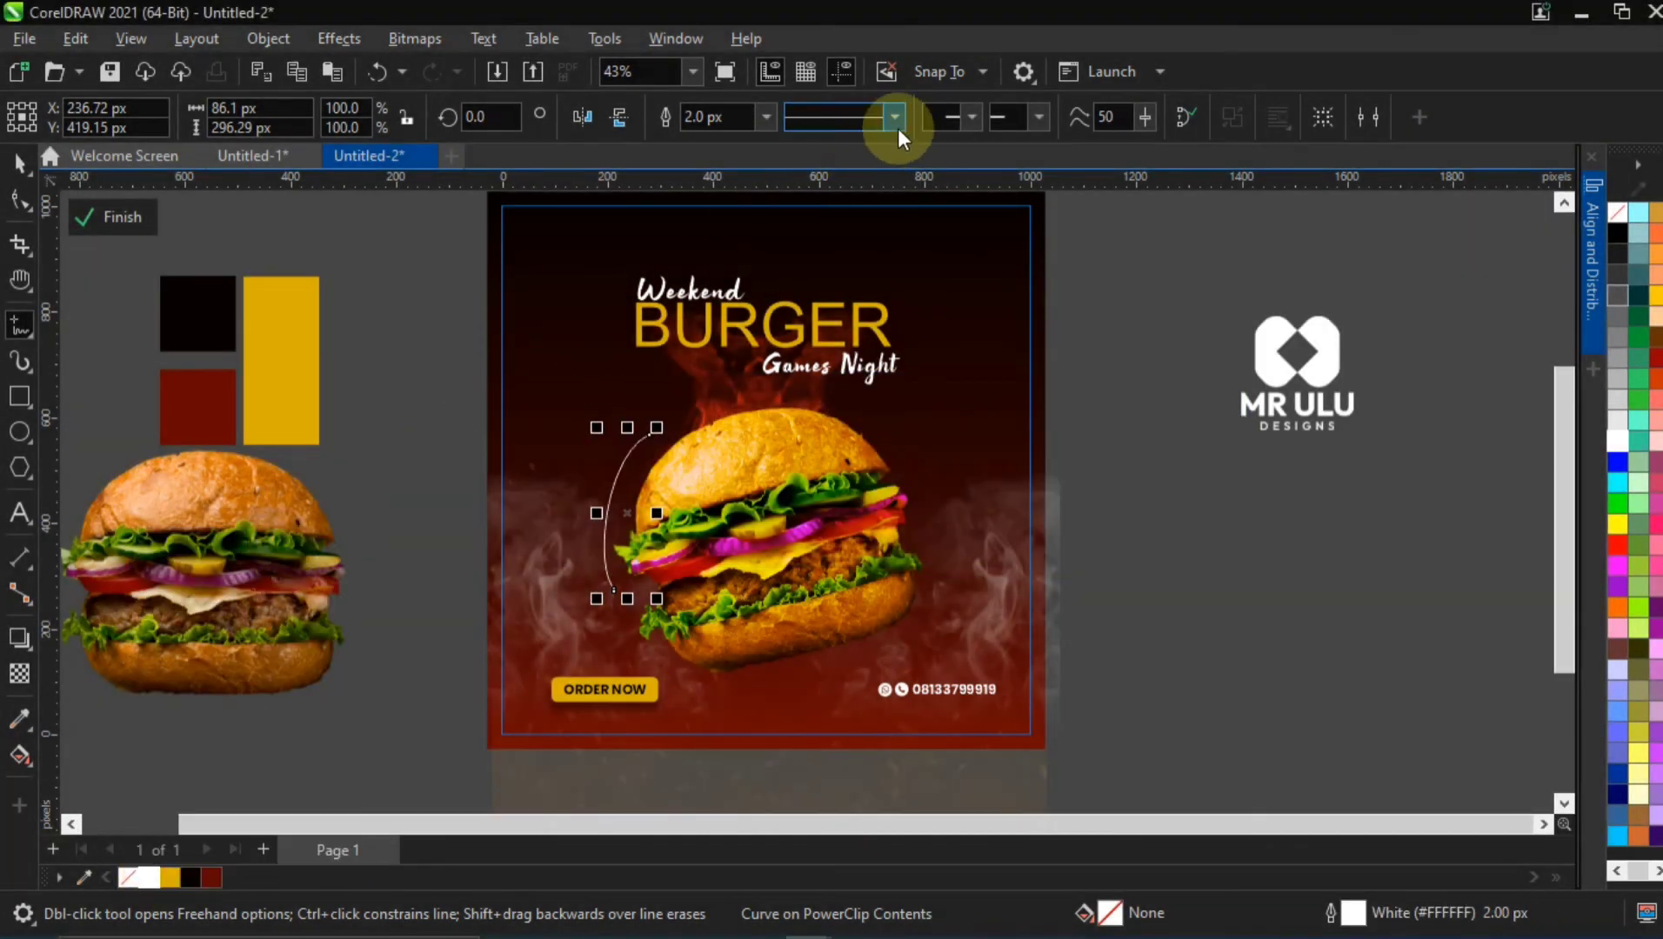
click(763, 117)
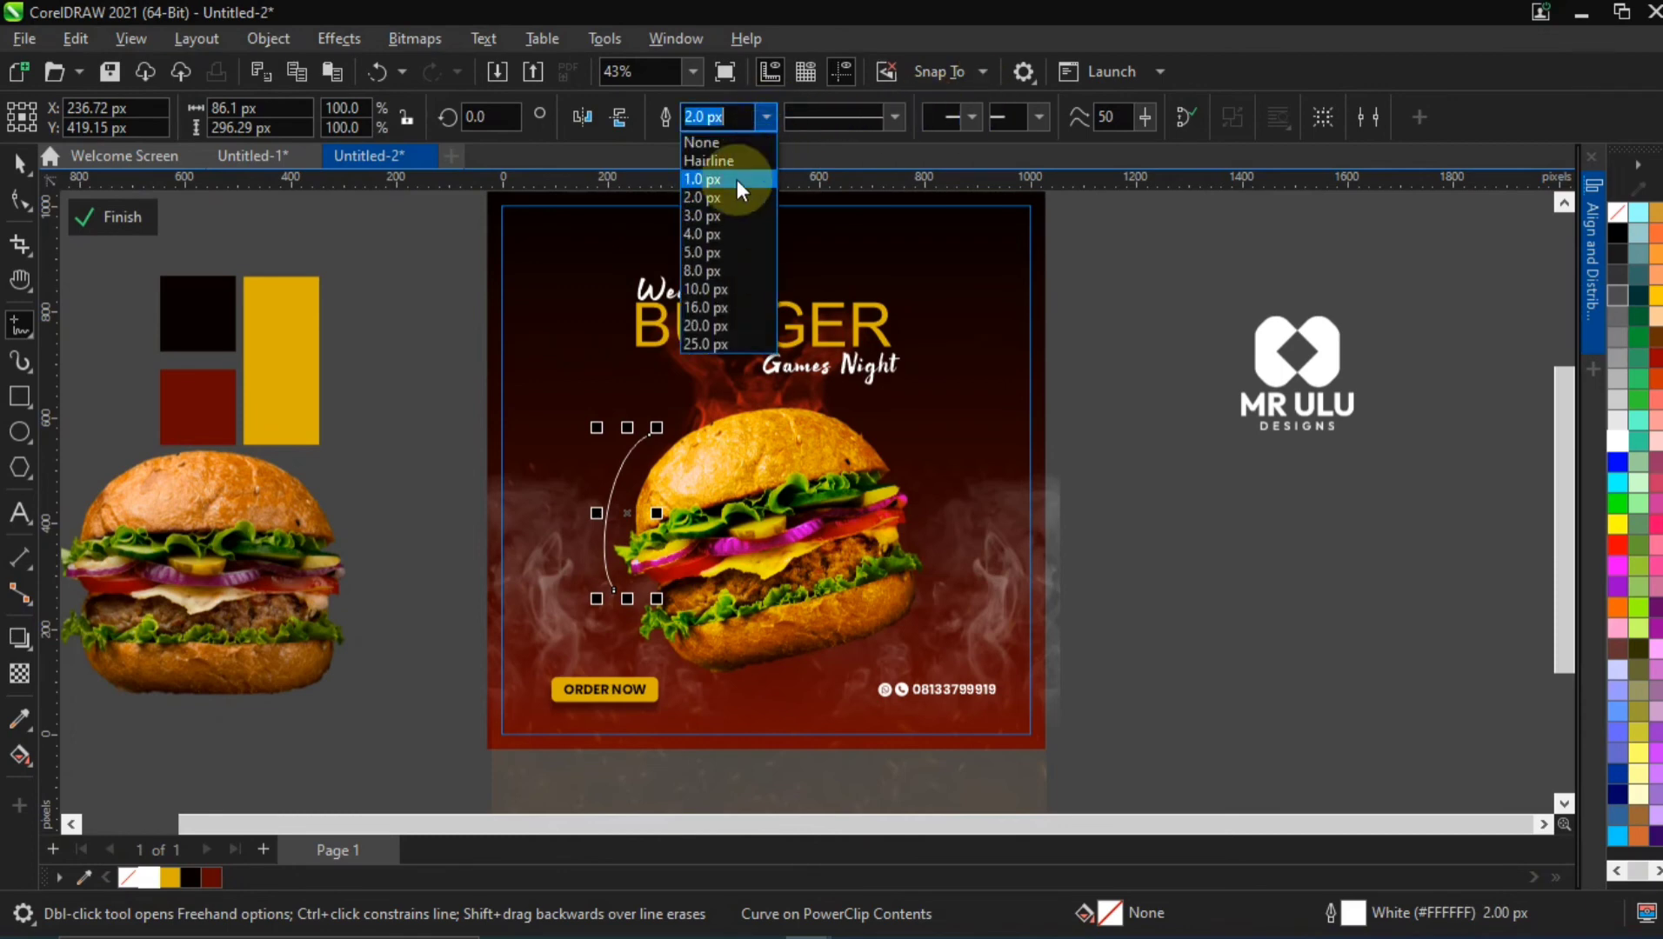
click(709, 252)
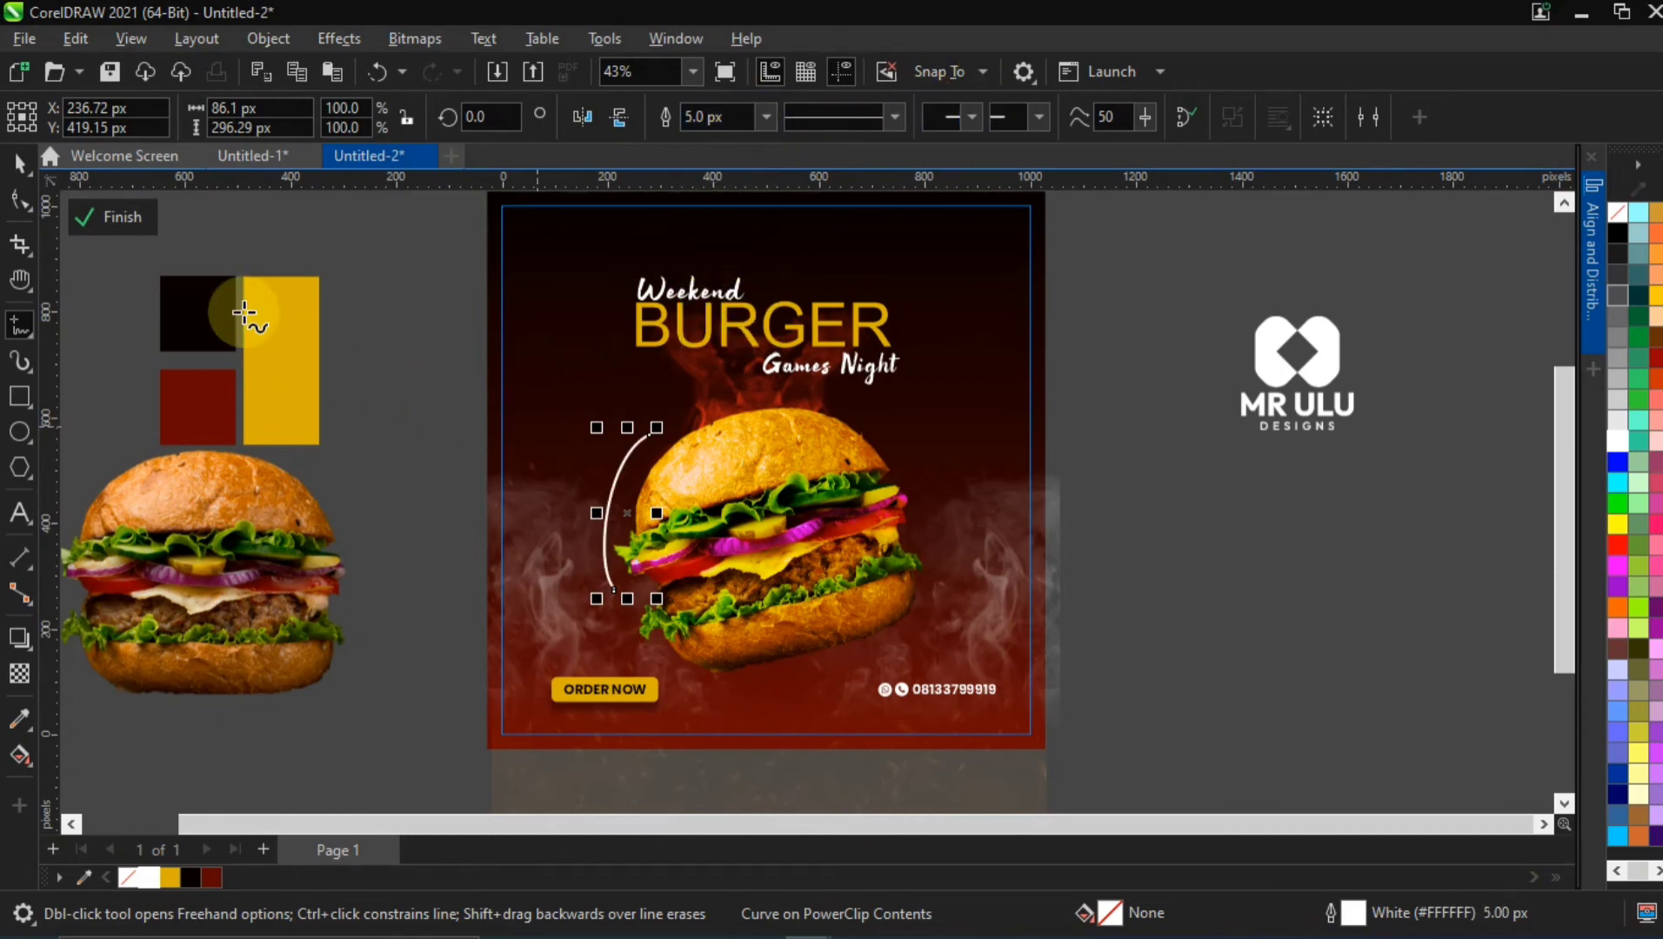
click(17, 165)
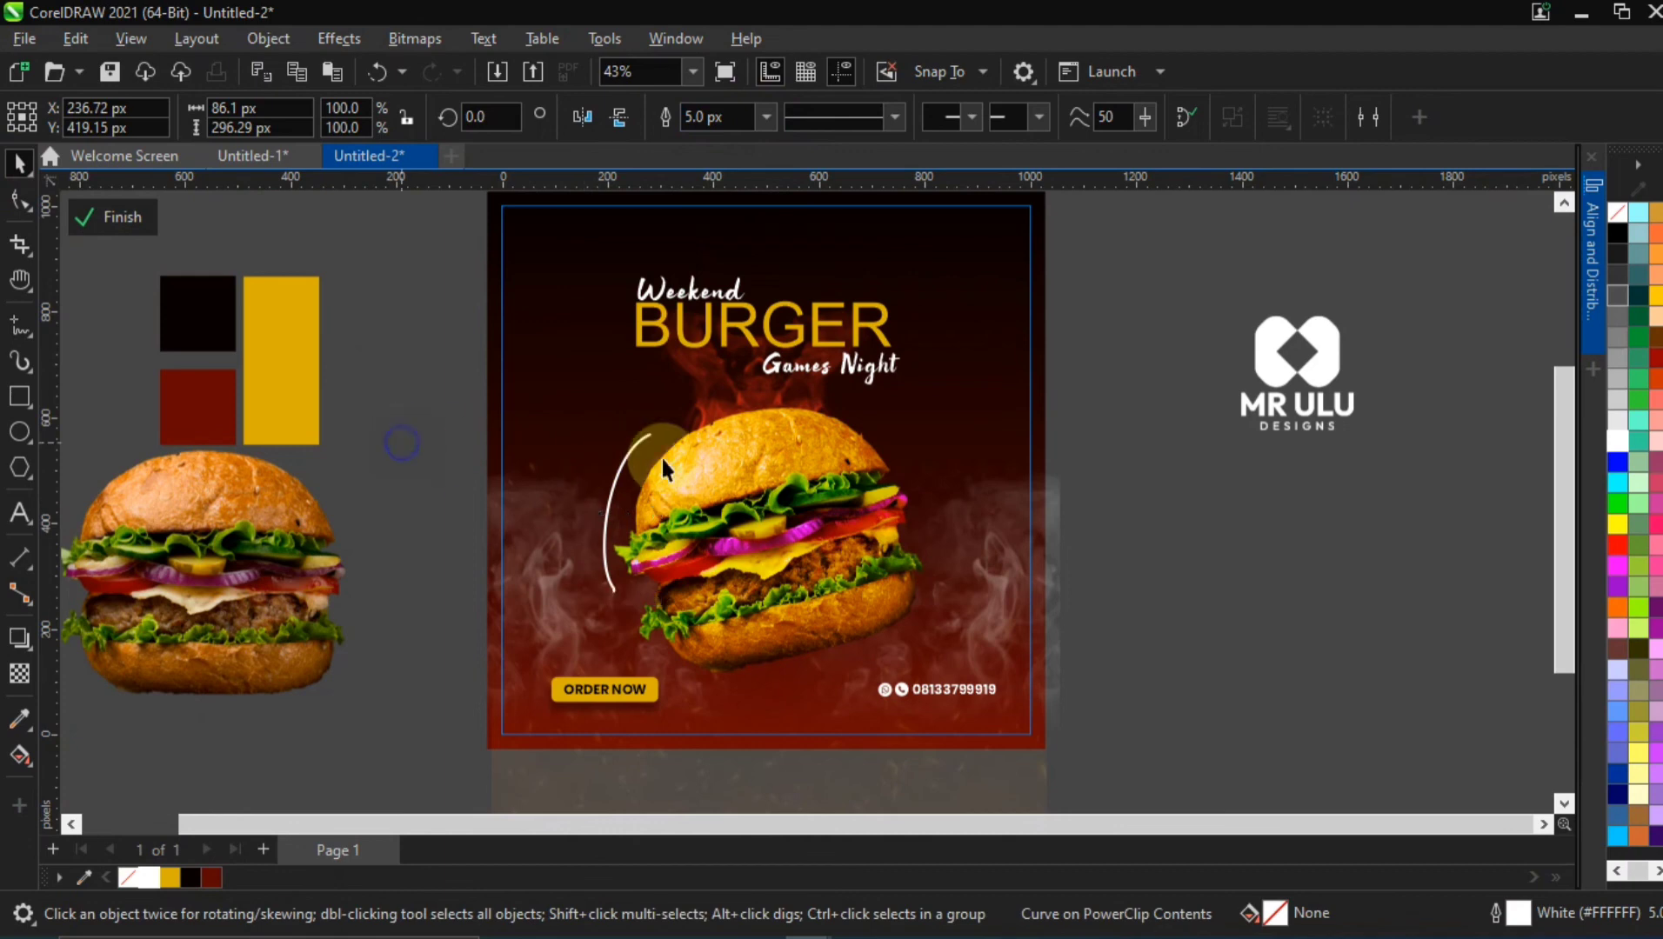
click(607, 478)
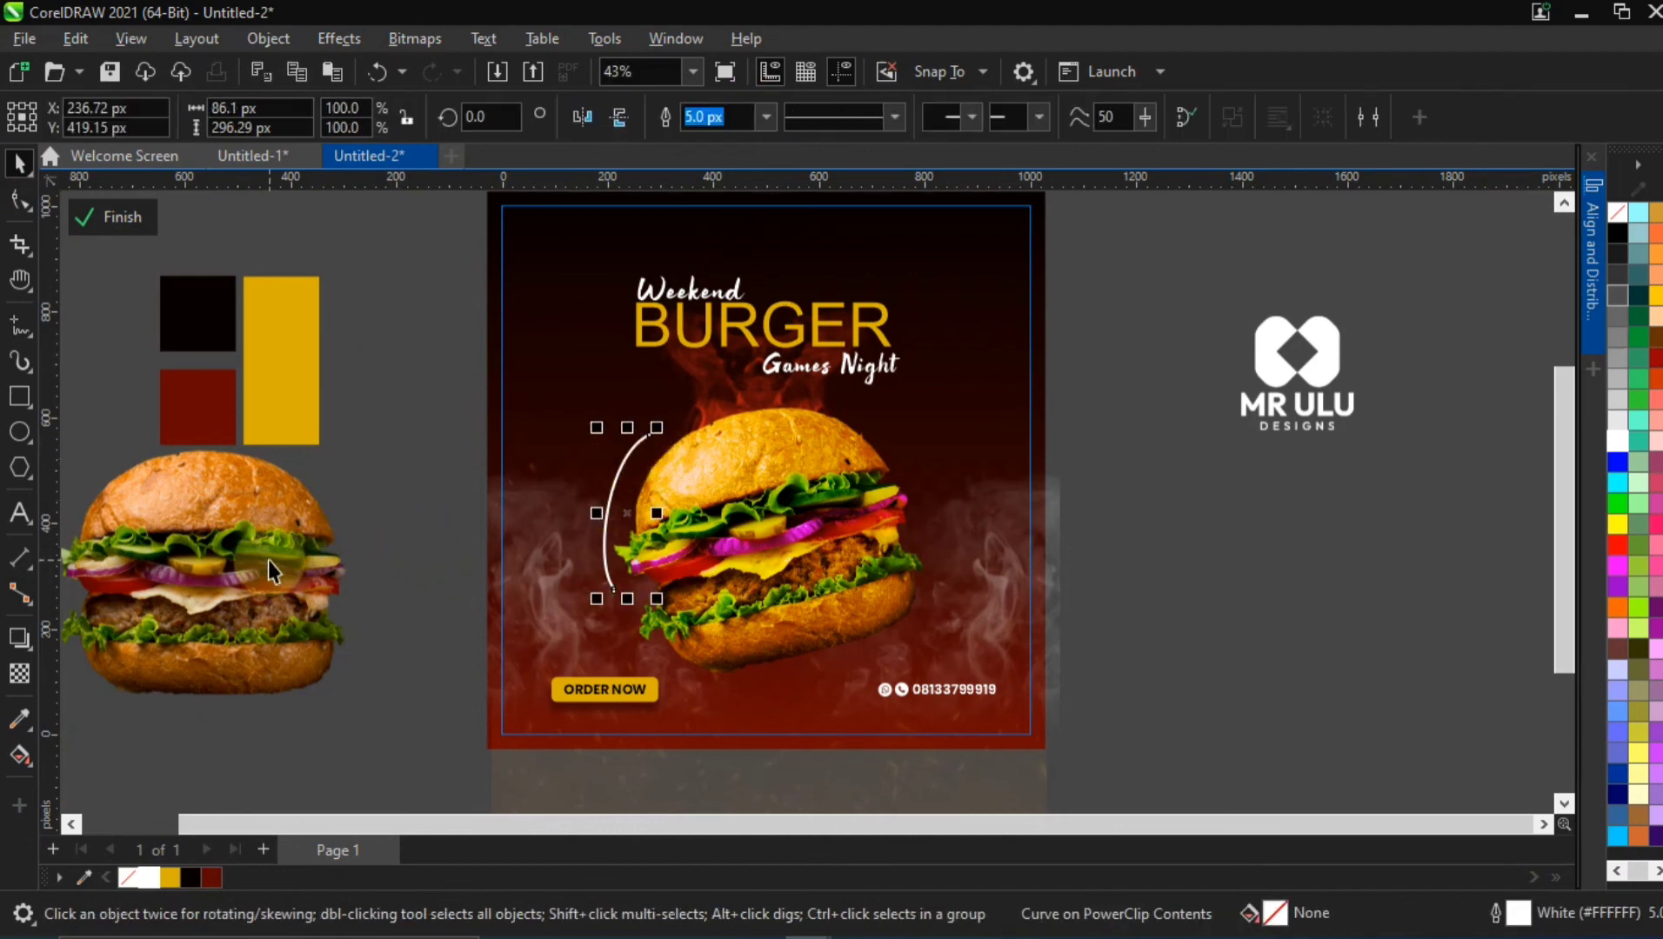
Draw a wavy freehand curve about 269 × 312 px along the burger's right side with a white 5.0 px outline
click(19, 329)
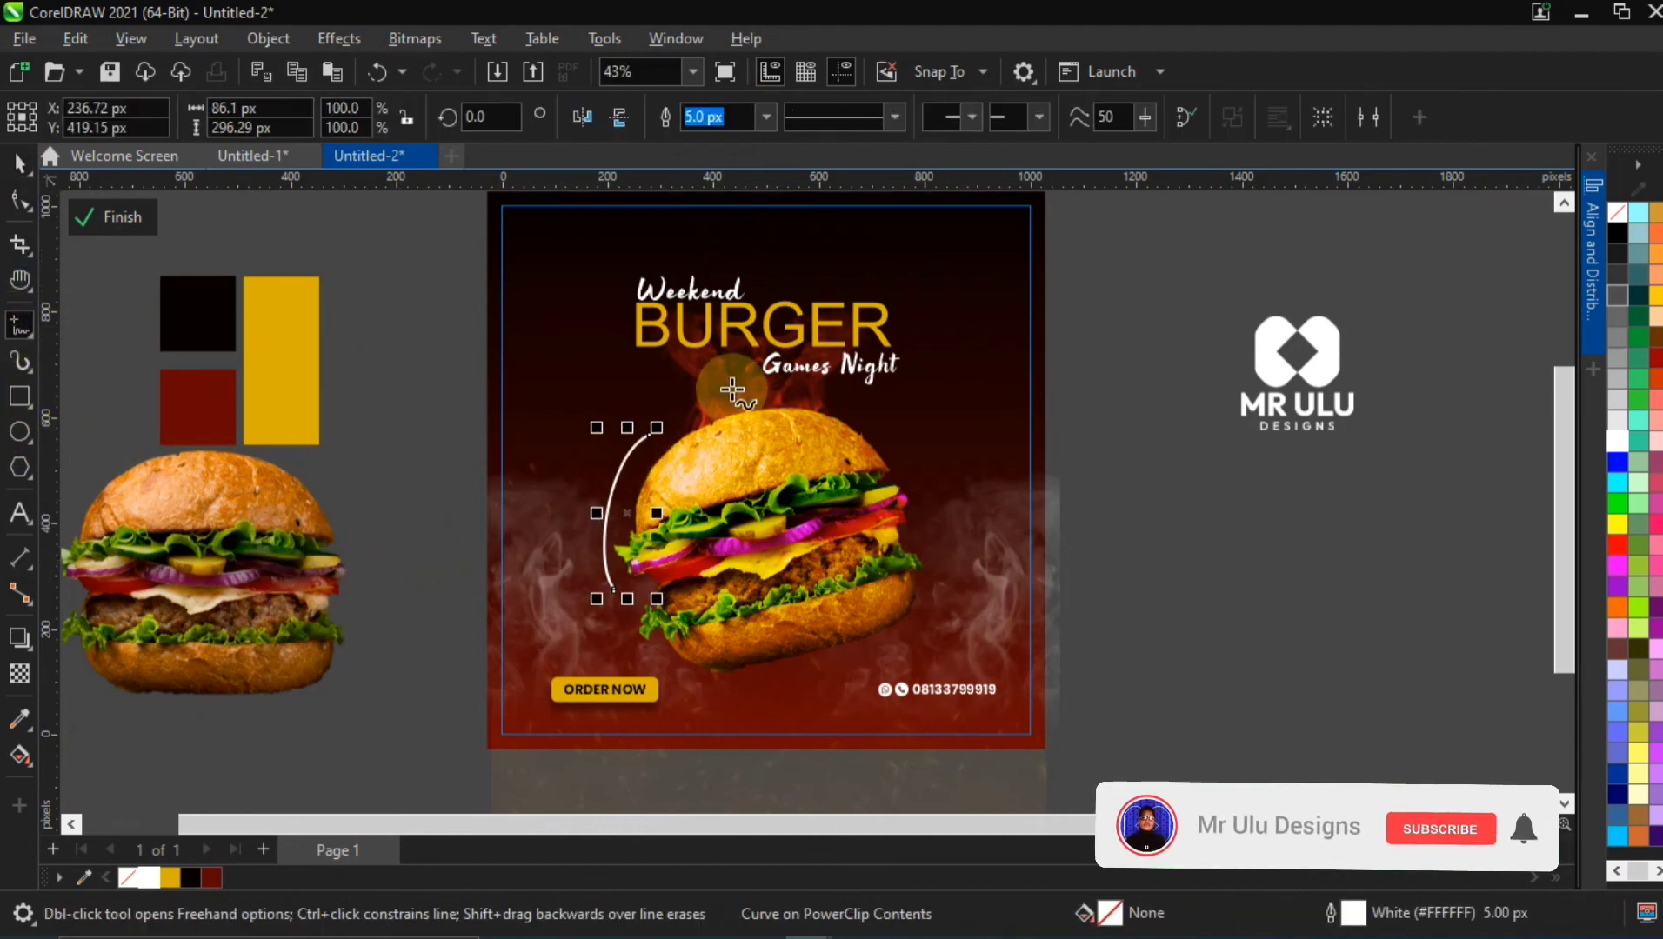
mouse_move(842, 402)
mouse_down()
mouse_move(951, 472)
mouse_move(983, 569)
mouse_up()
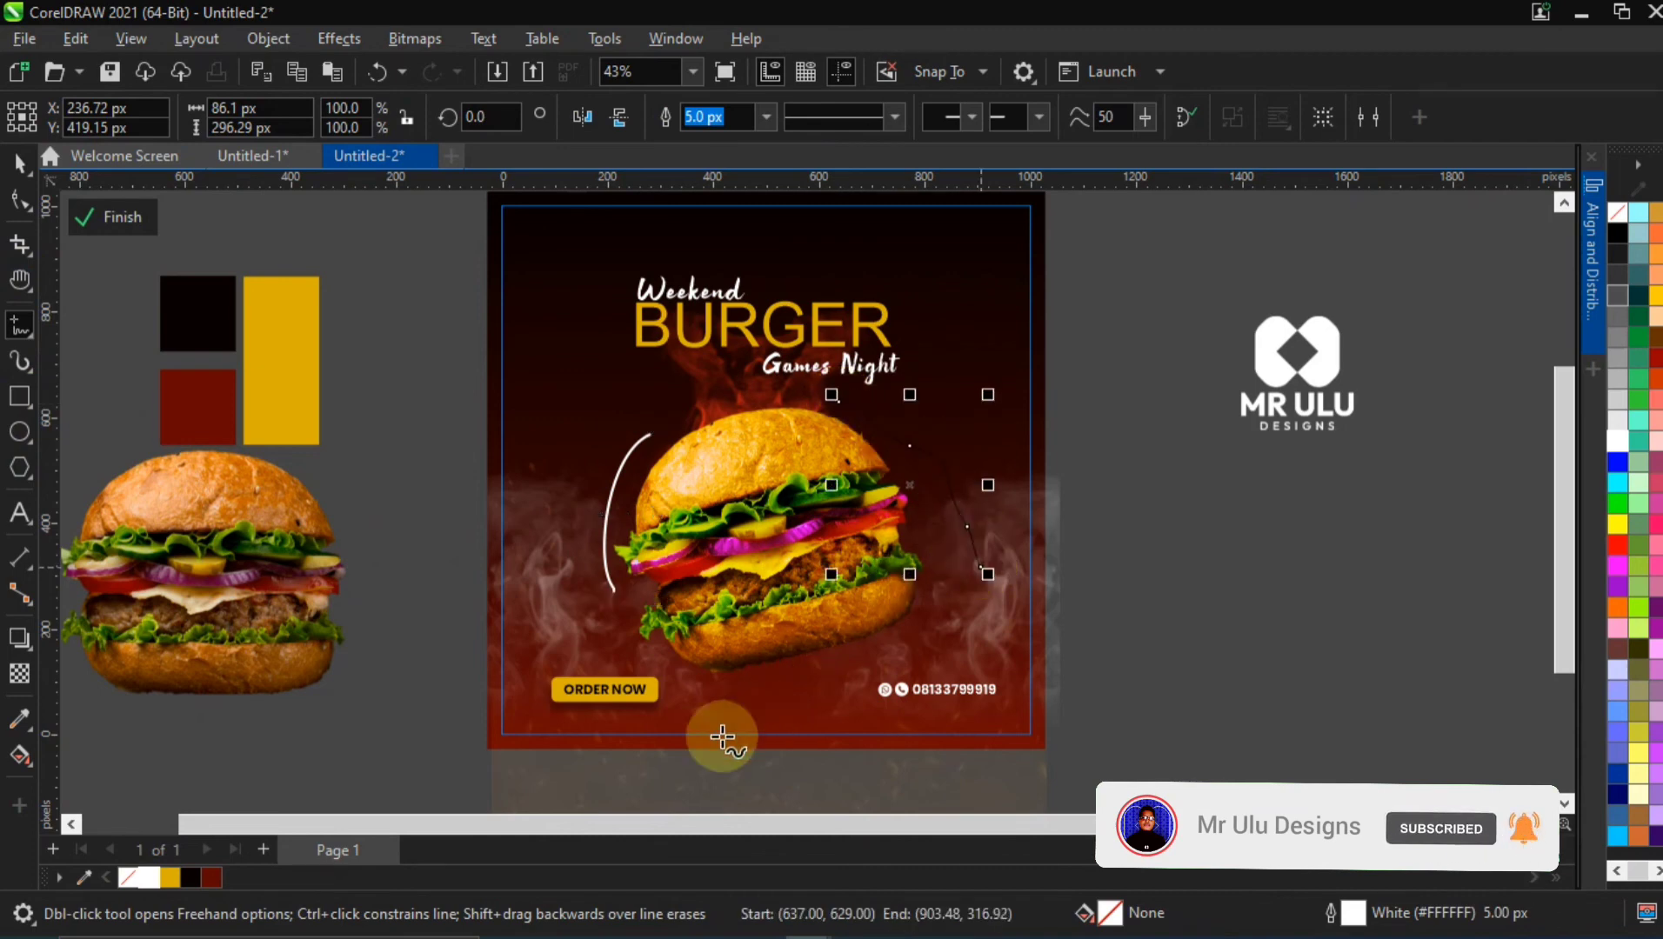
right_click(145, 870)
click(296, 543)
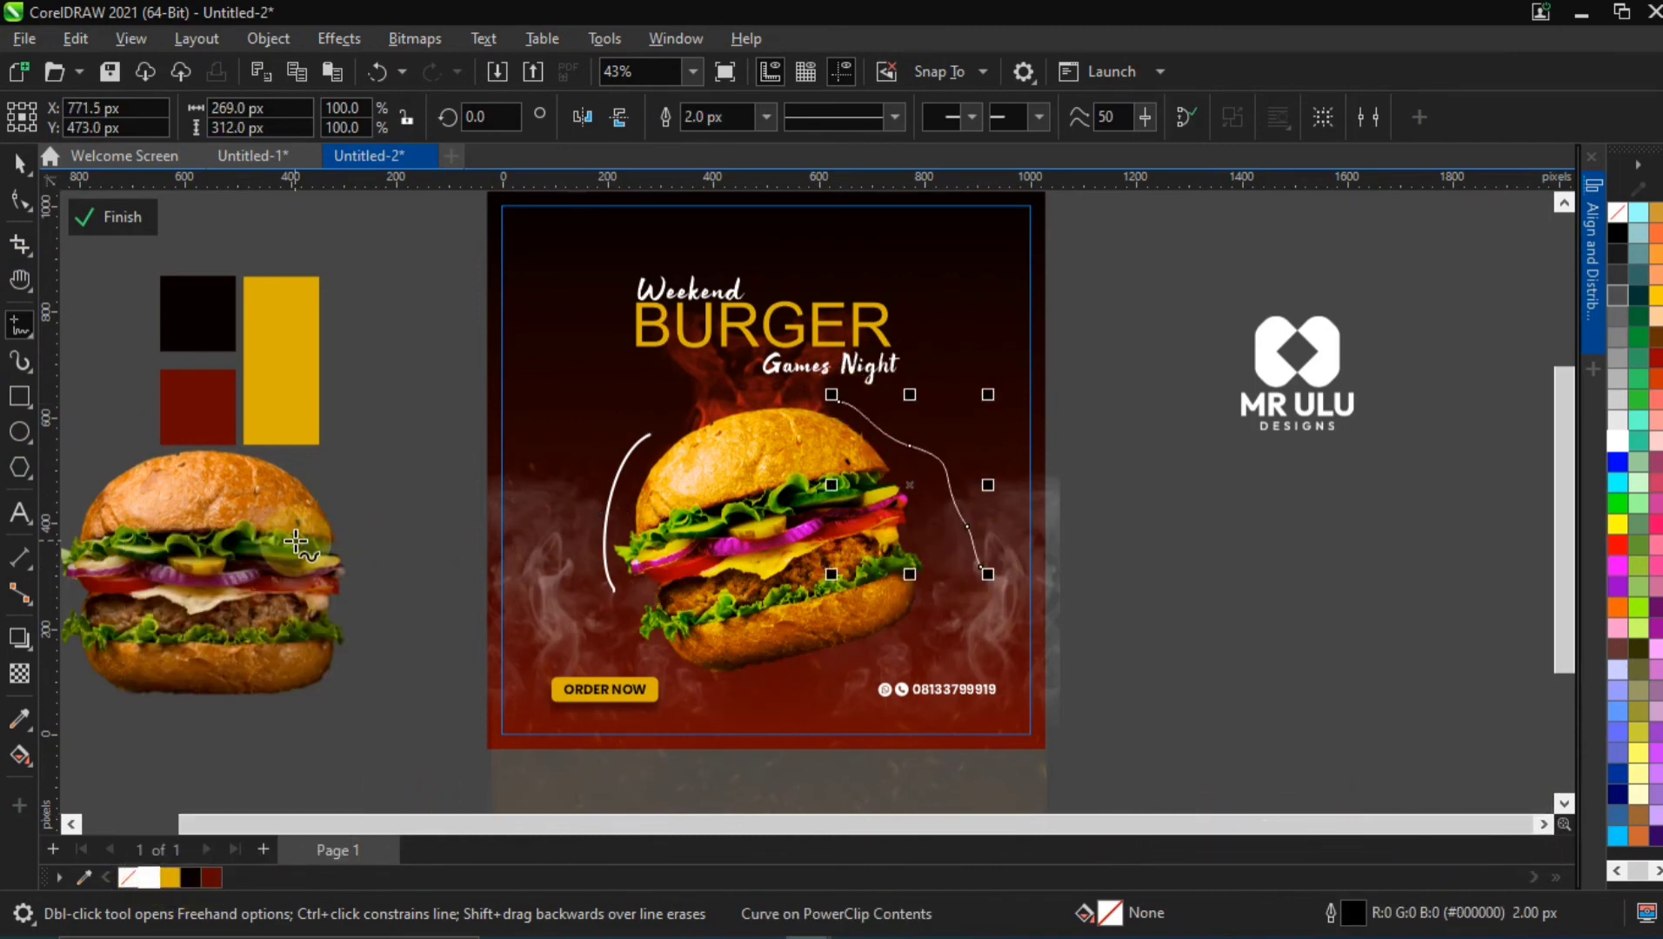
click(764, 117)
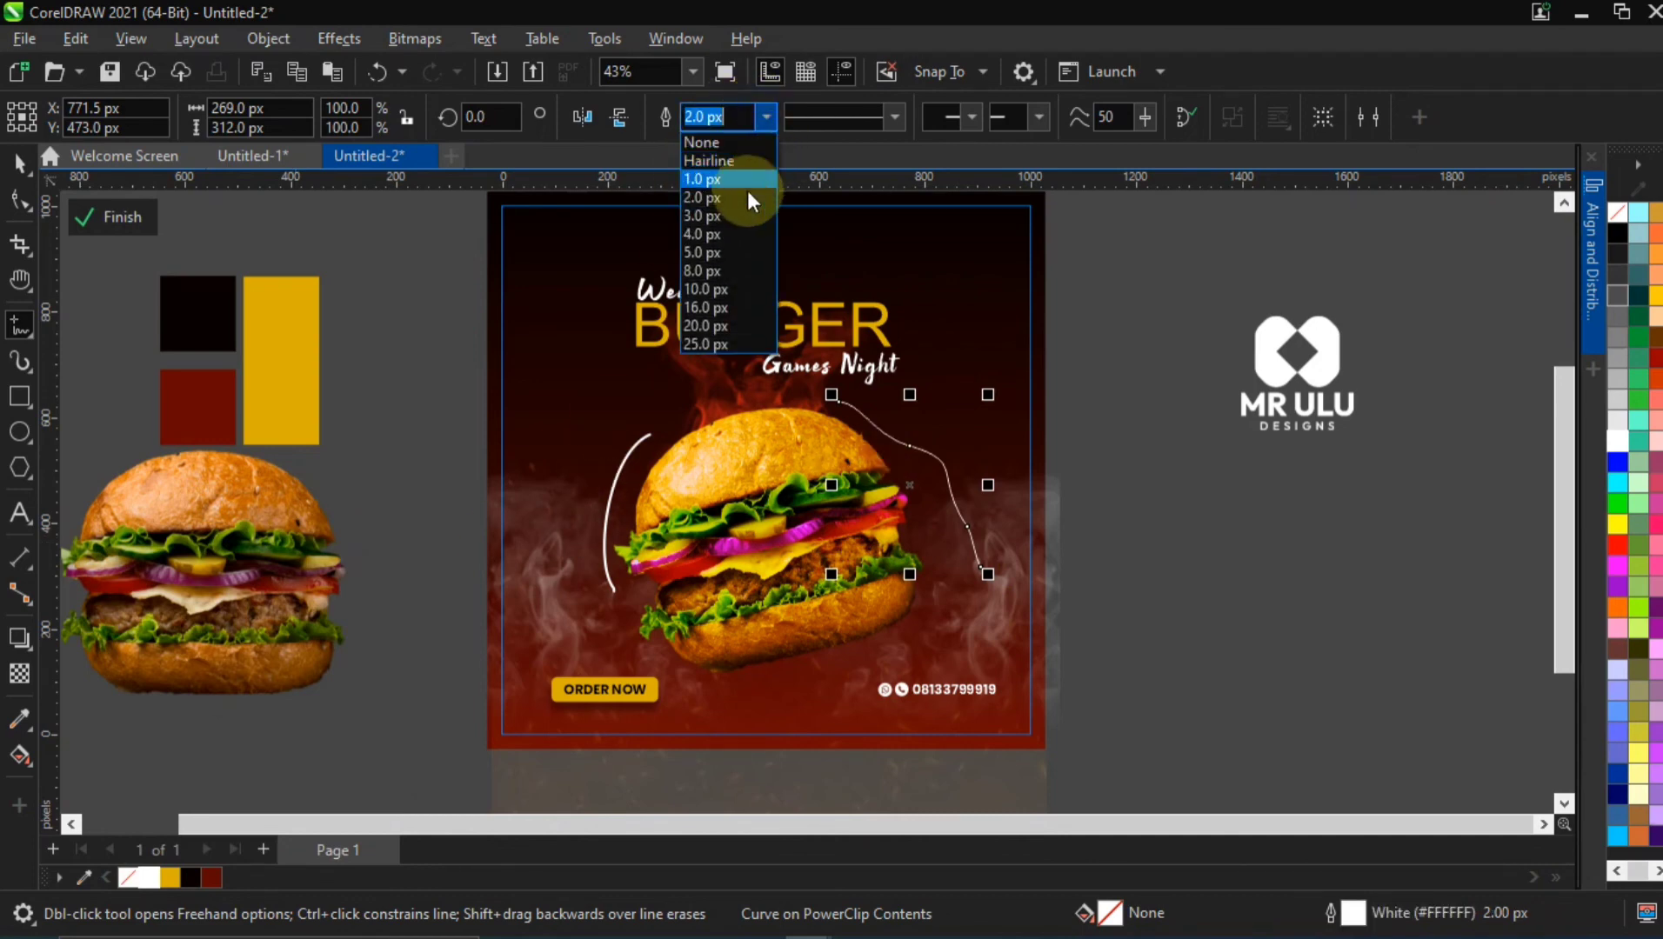
click(727, 252)
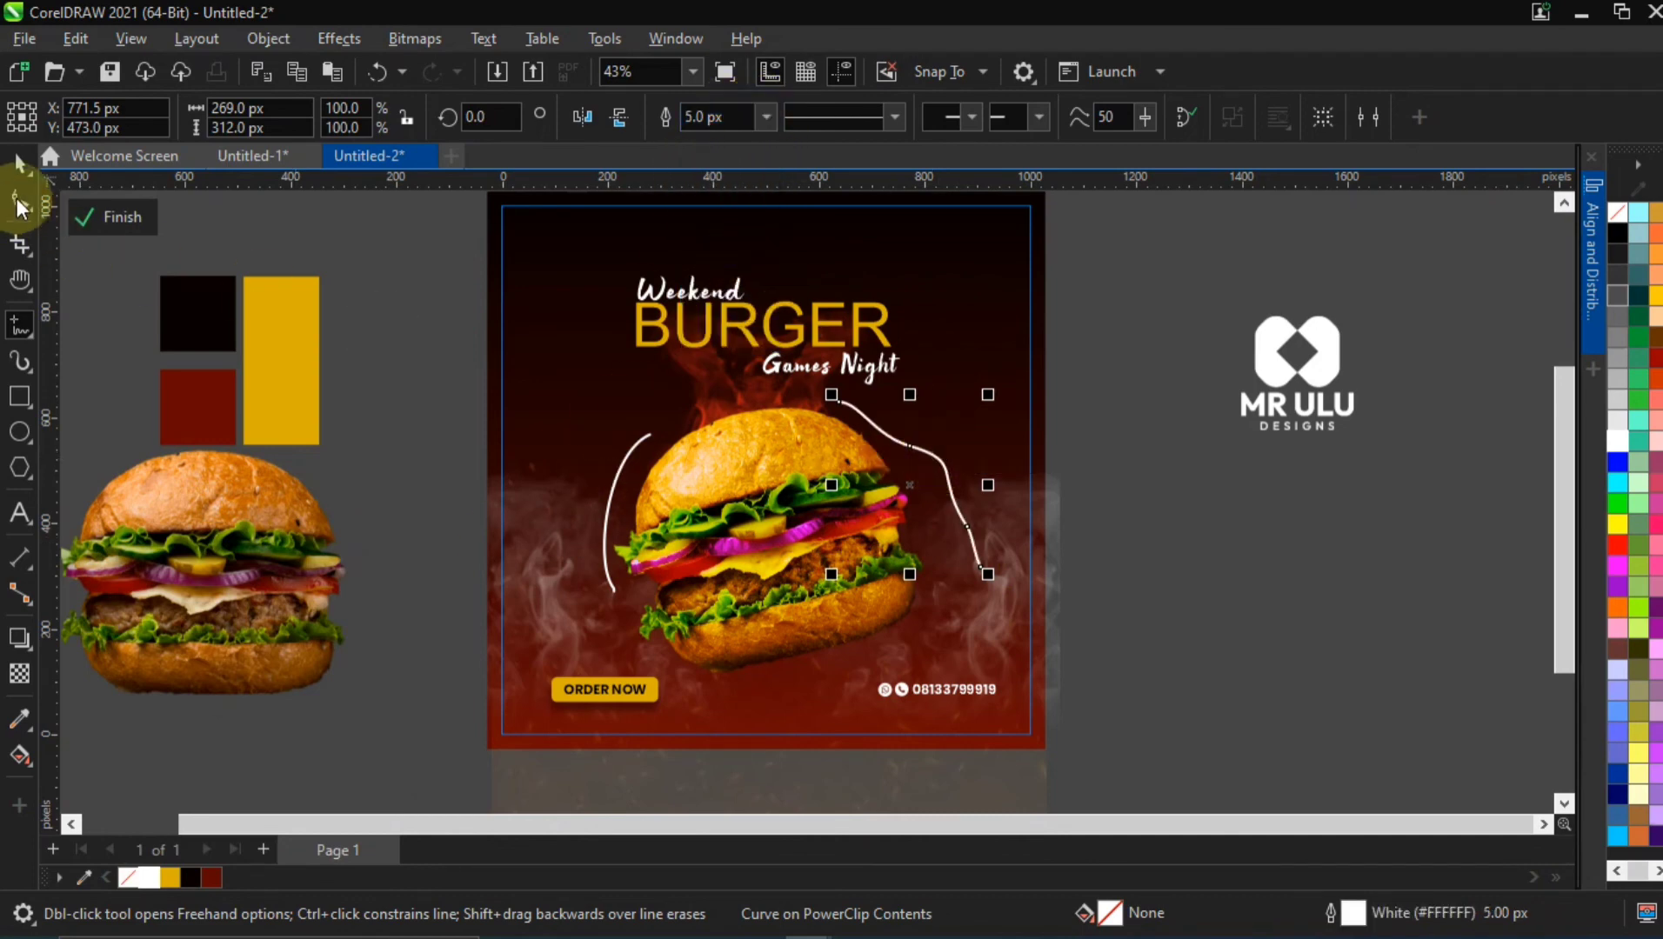
Scale the wavy curve beside the burger's right side down to about 236 × 274 px
click(20, 167)
click(981, 567)
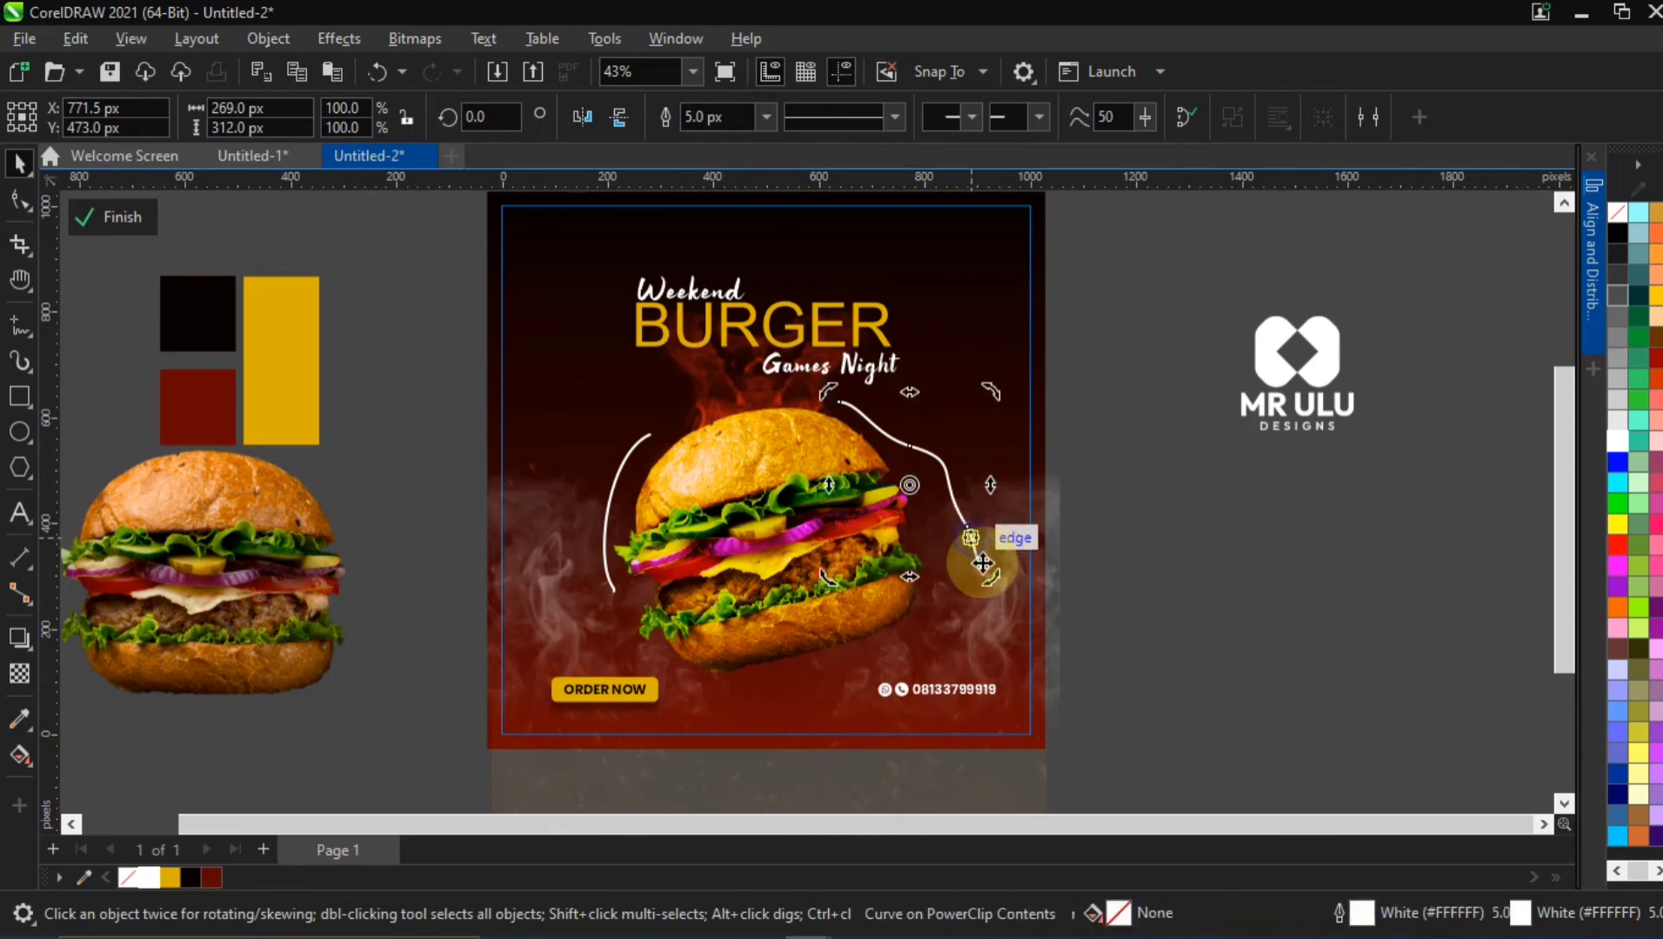
click(975, 553)
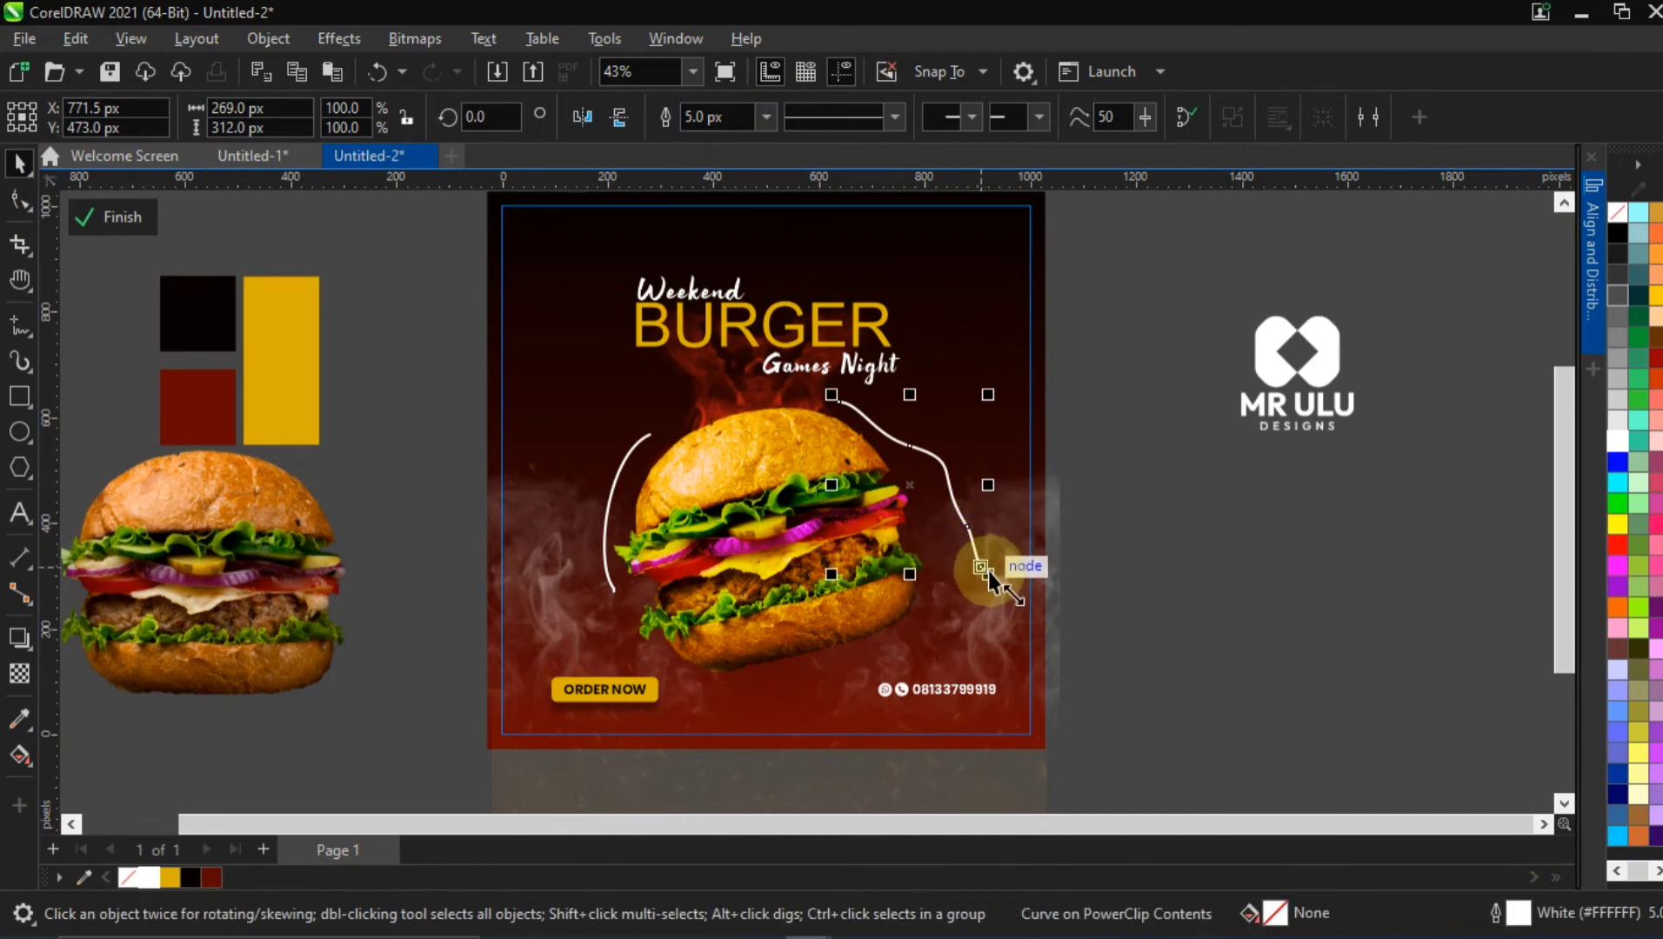
mouse_move(989, 572)
mouse_down()
mouse_move(975, 579)
mouse_move(968, 555)
mouse_up()
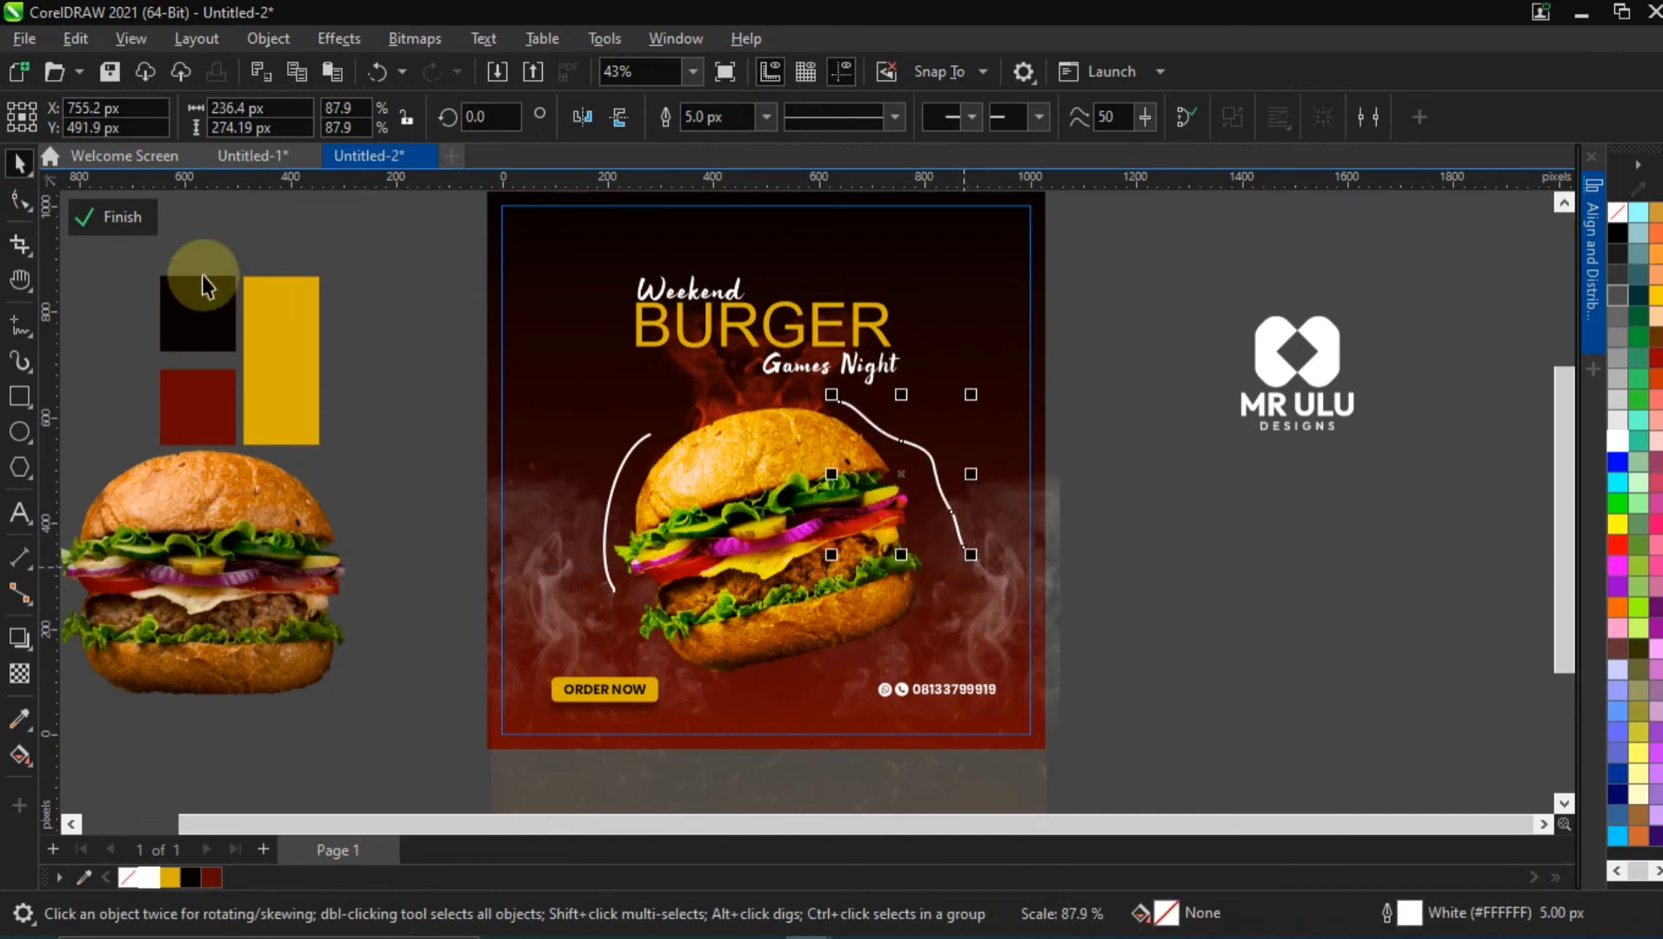
Reshape the wavy curve by pulling its lower end node down and inward and bending the node above it into a stronger wave
click(31, 212)
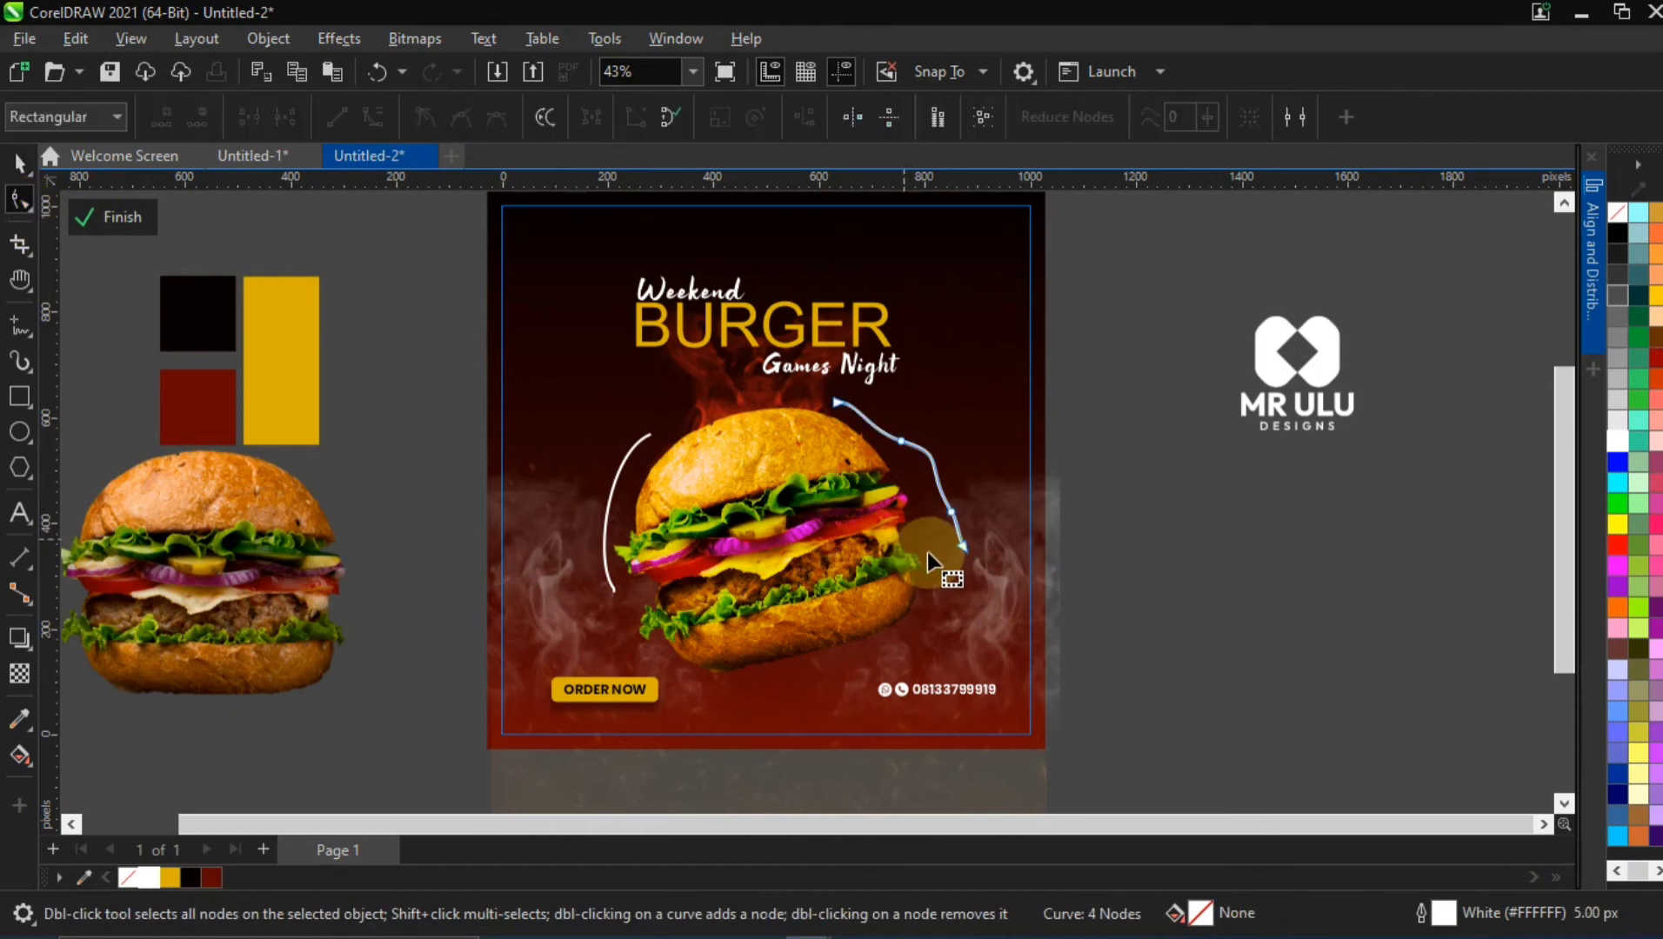
drag(962, 556, 950, 574)
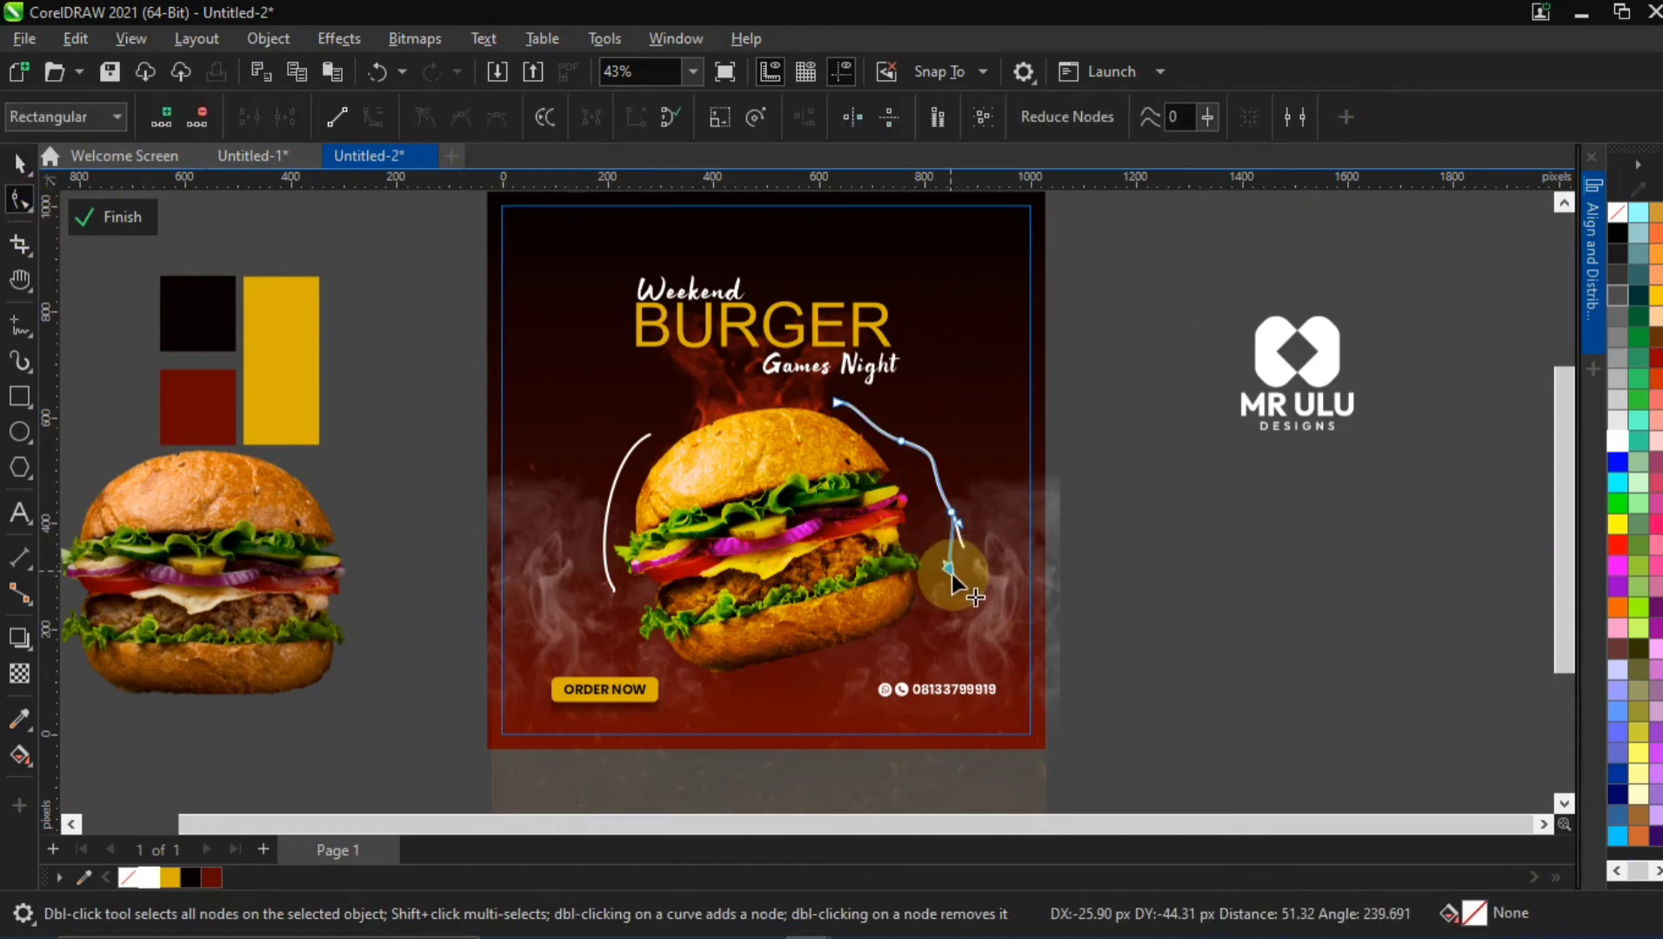
double_click(951, 513)
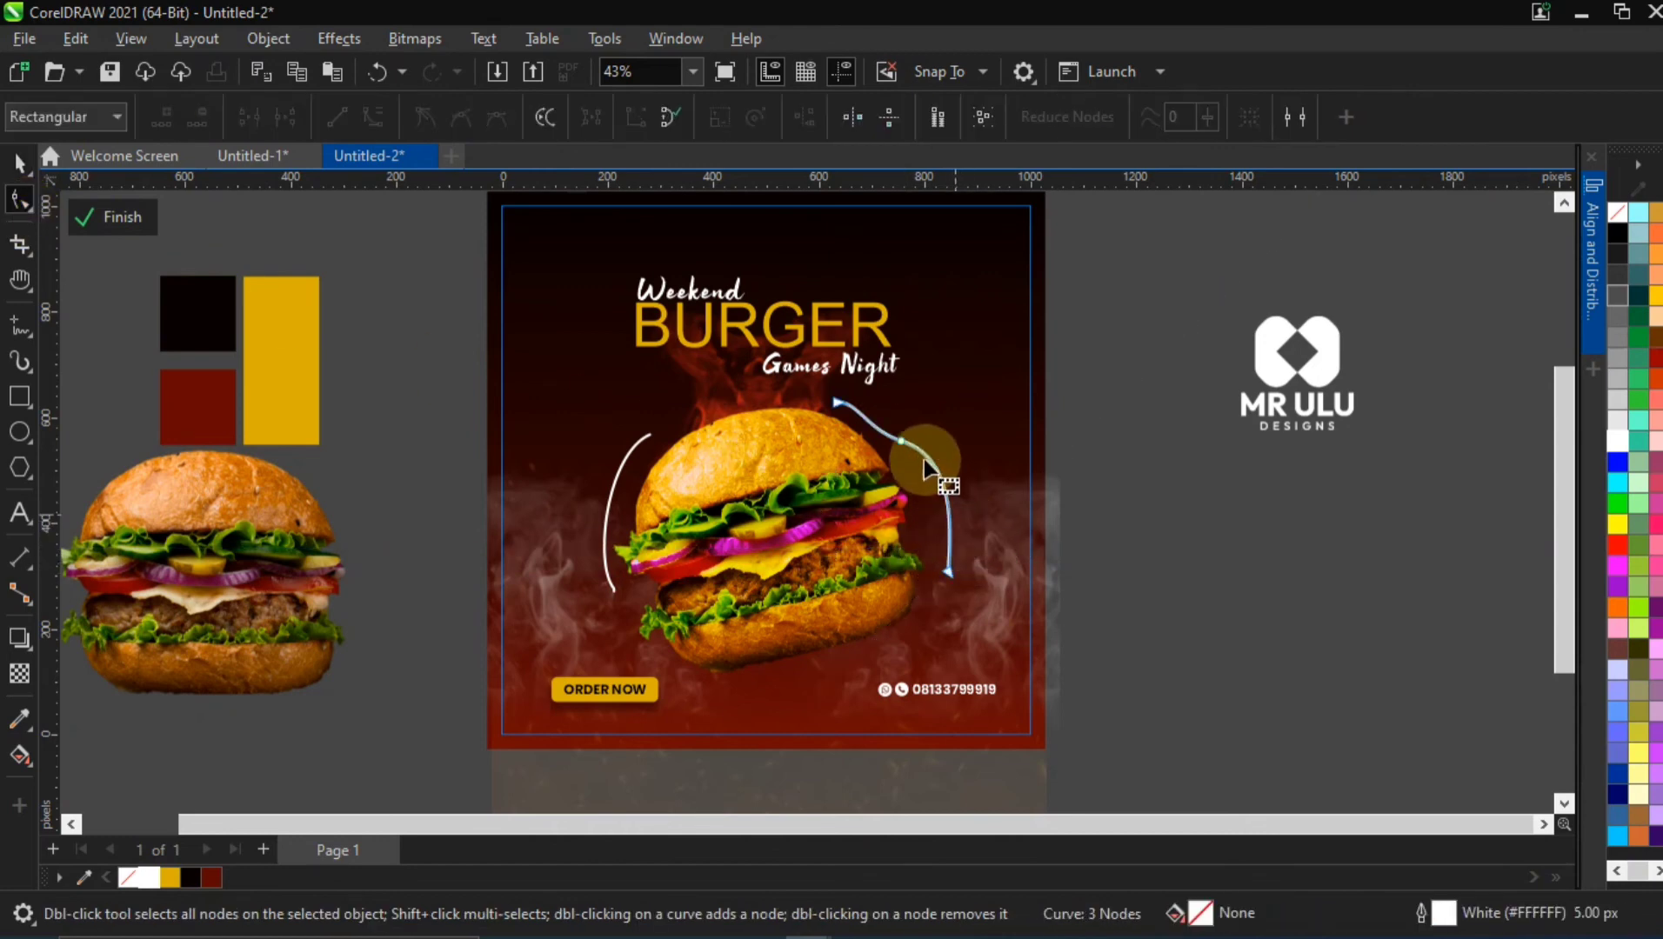
double_click(956, 522)
drag(970, 524, 956, 547)
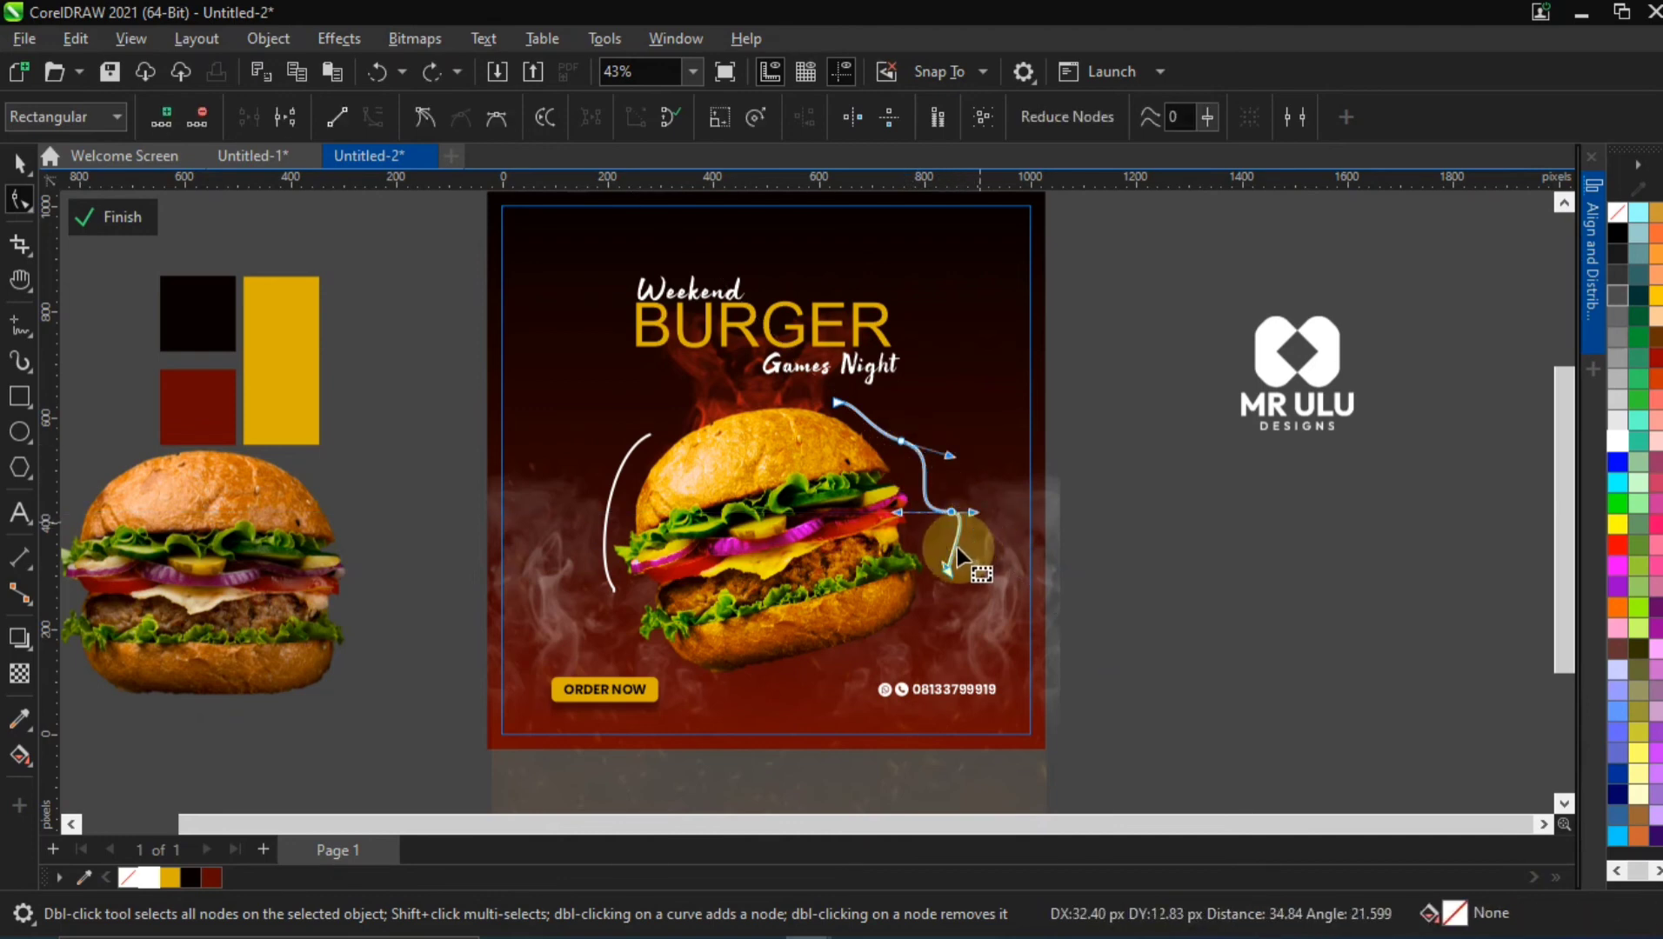
click(23, 201)
Shift the wavy curve outward to about X 775 px, Y 475 px and rotate it to about 350.6°
click(17, 163)
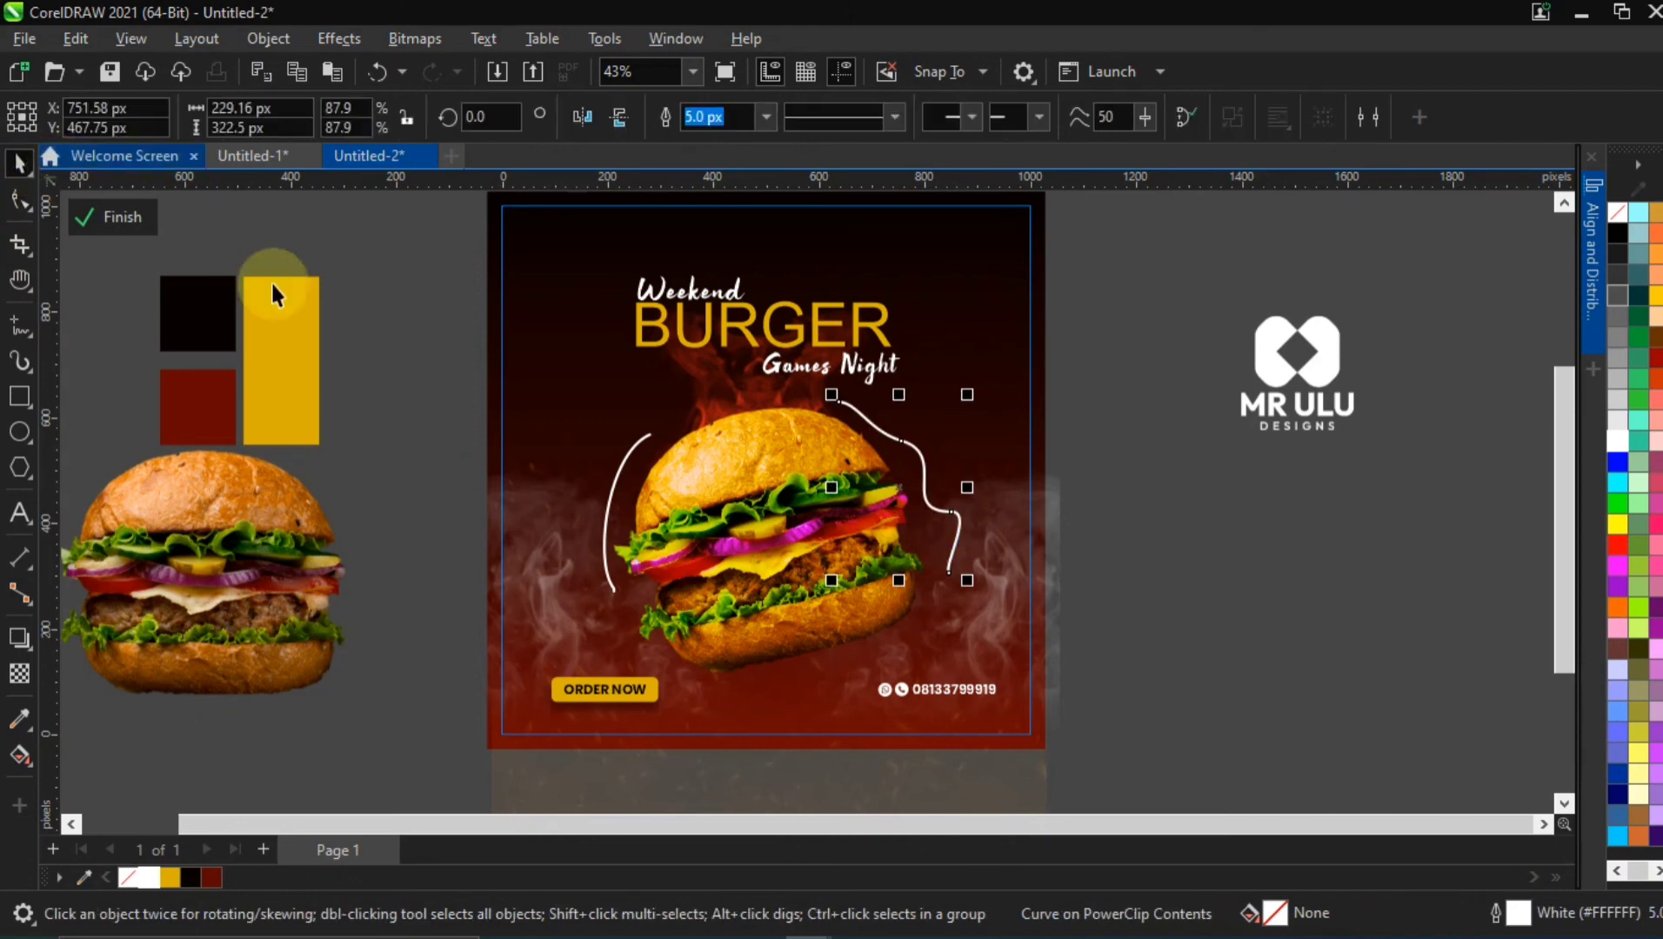
drag(835, 399, 847, 394)
click(966, 558)
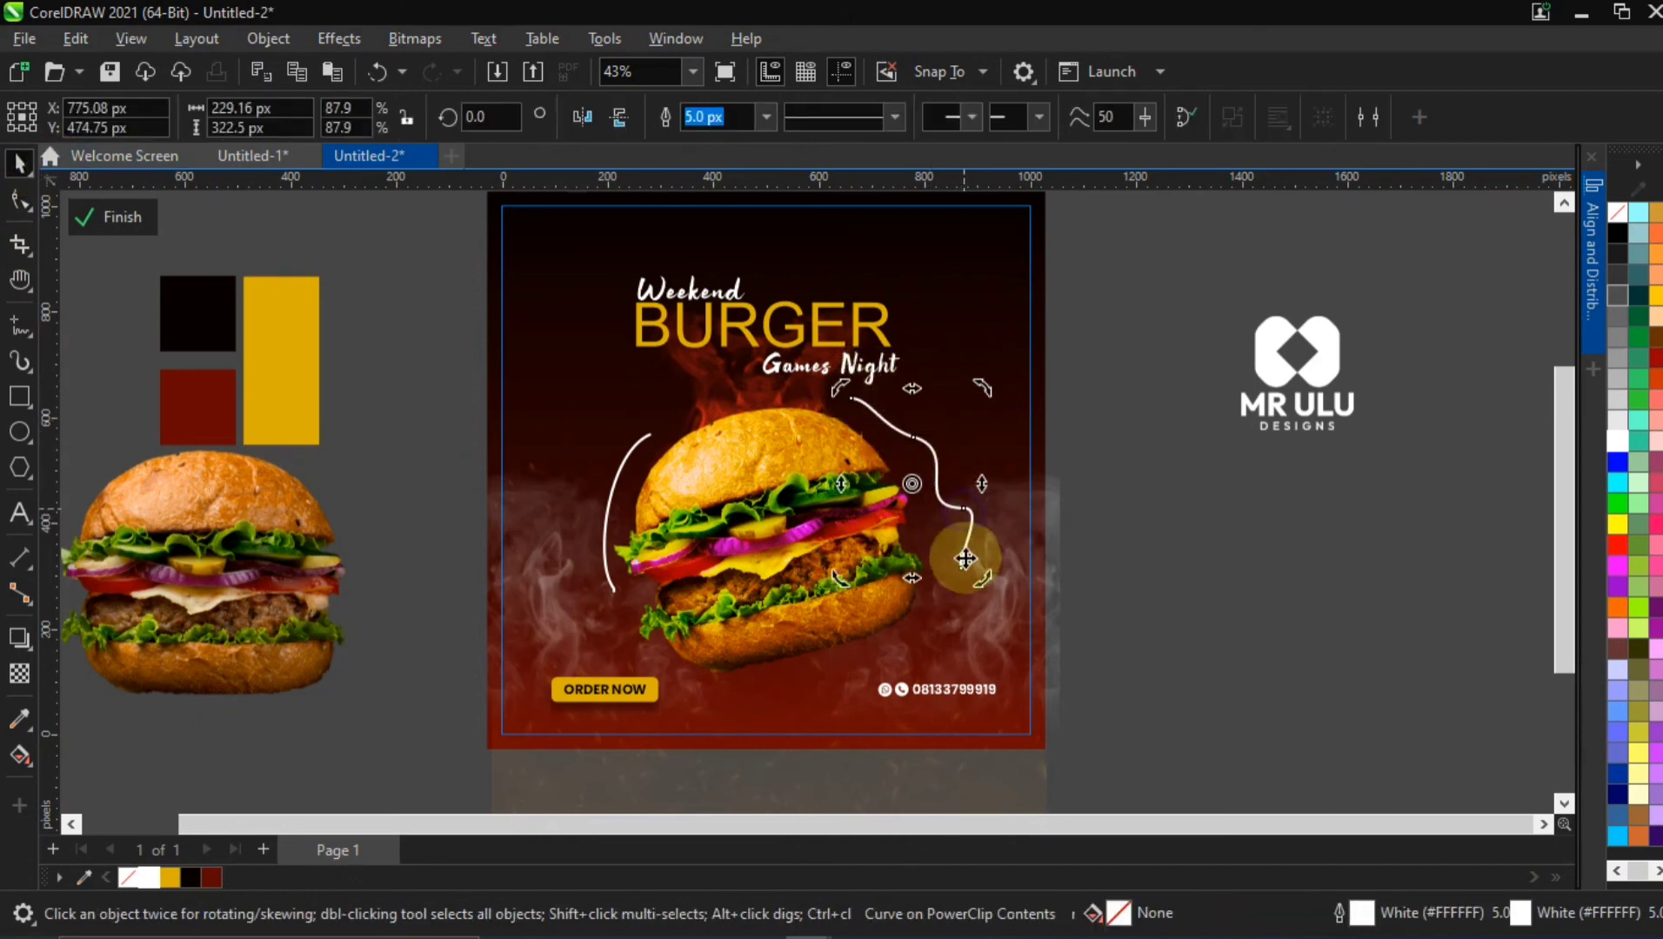
drag(978, 578, 965, 589)
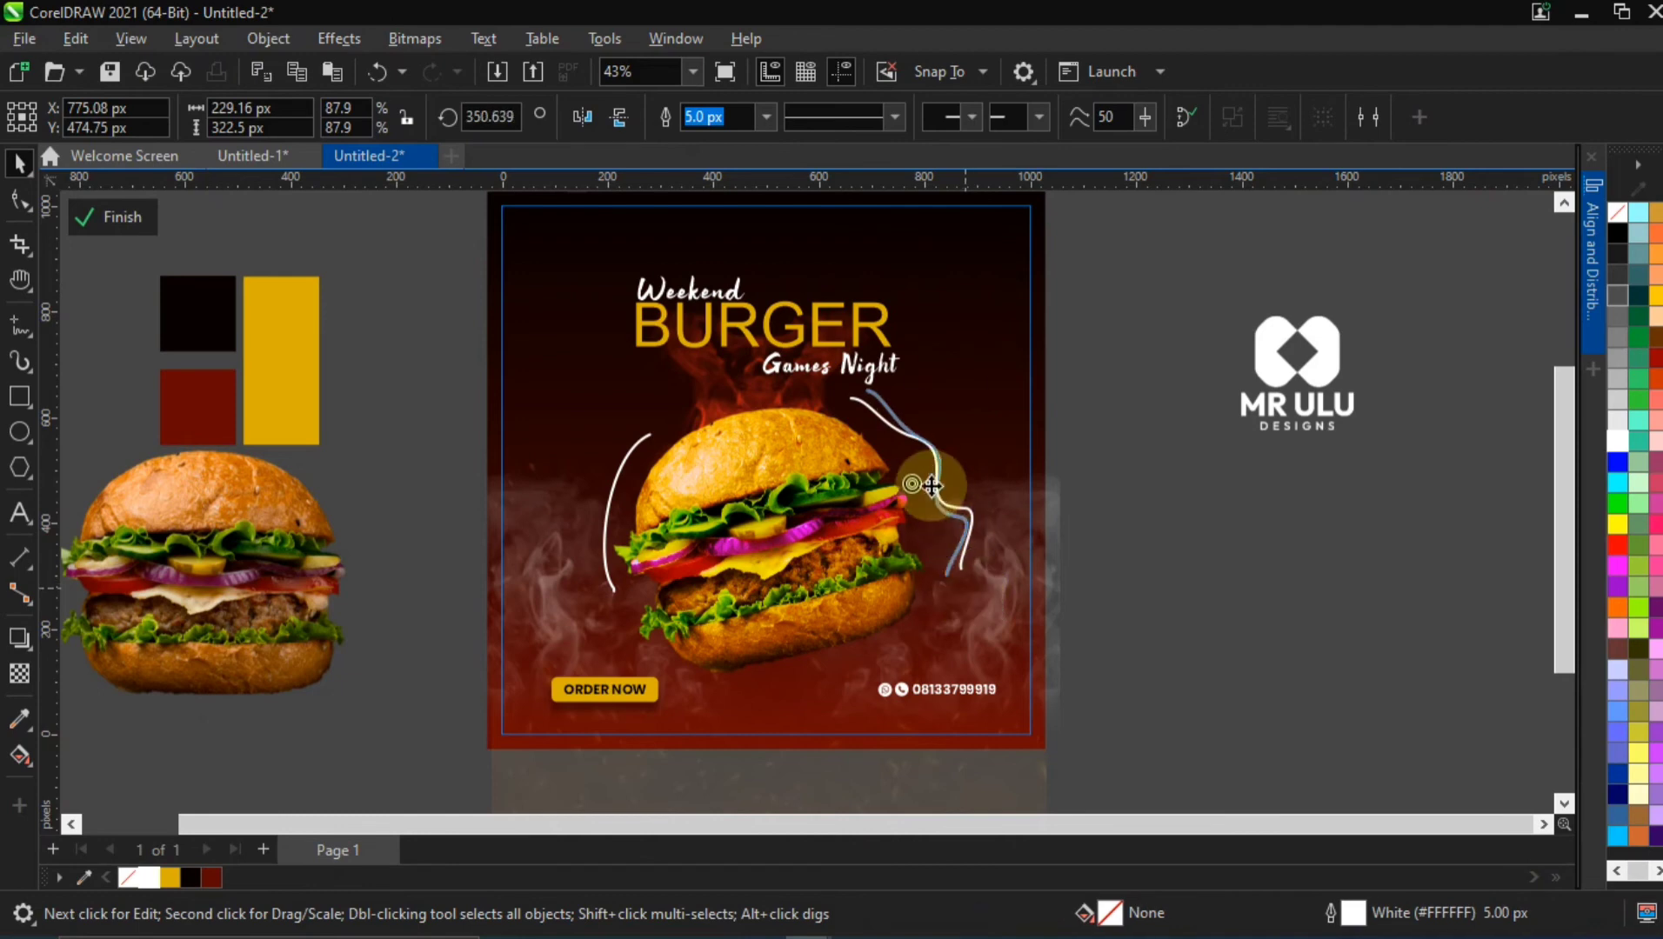
Shrink the wavy curve so it sits close to the burger's right side, just below the Games Night text
click(875, 393)
drag(861, 393, 931, 460)
click(1113, 434)
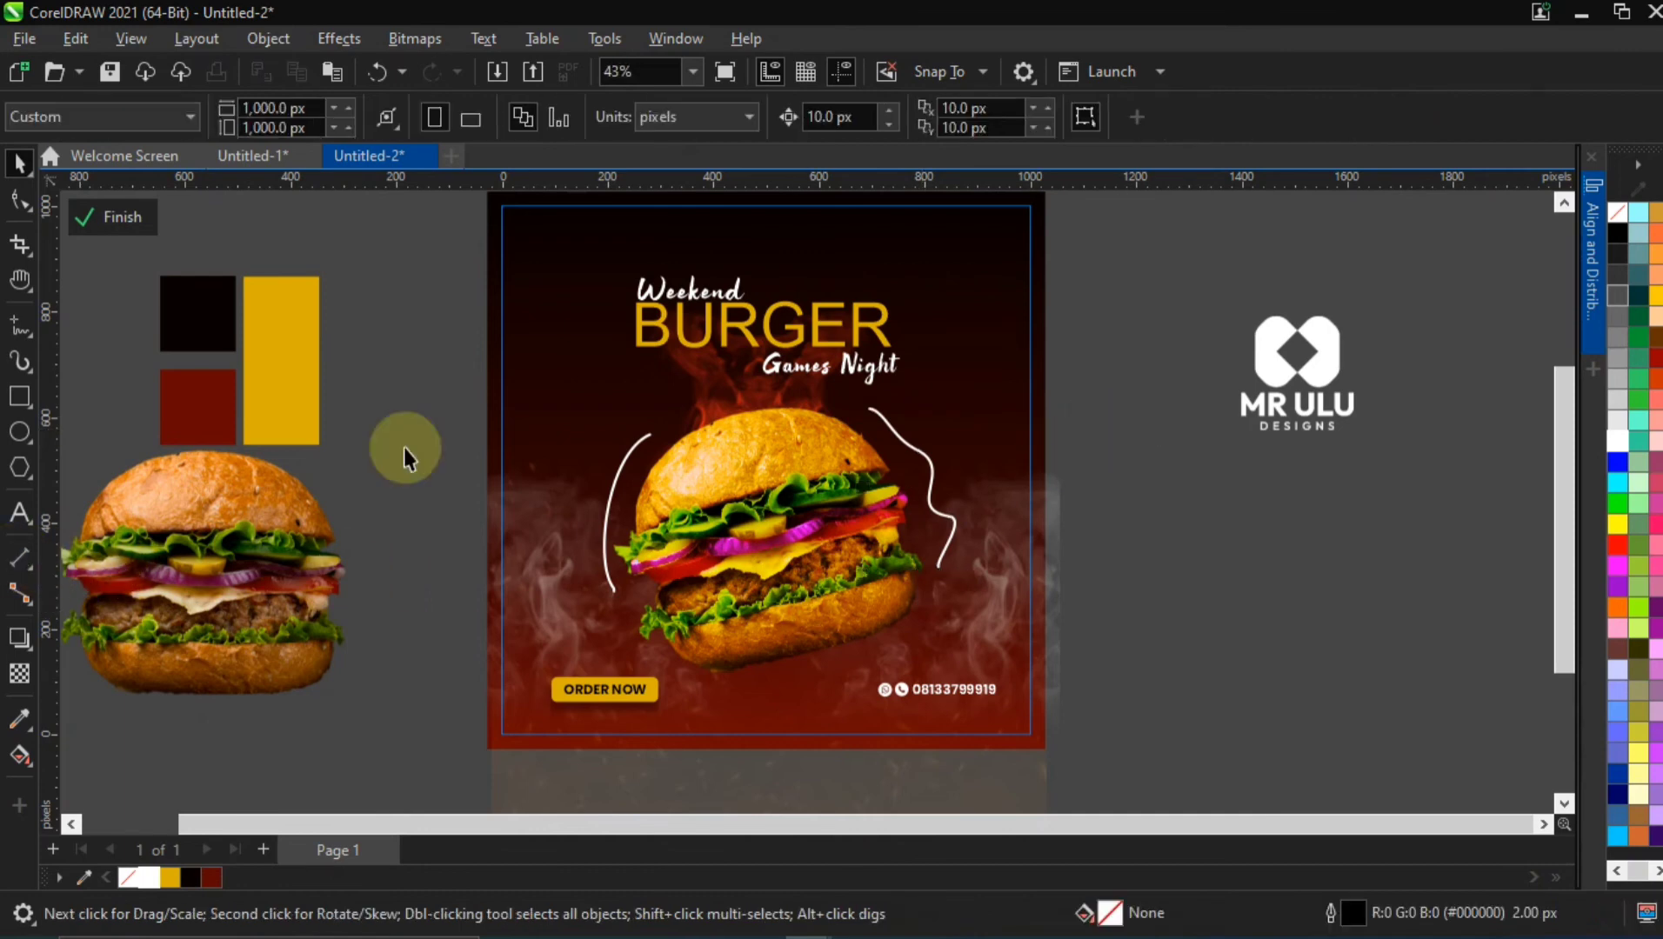
Duplicate the left-hand curve, rotate the copy to 180° and place it beside the burger's lower right at about X 830 px, Y 200 px
click(631, 474)
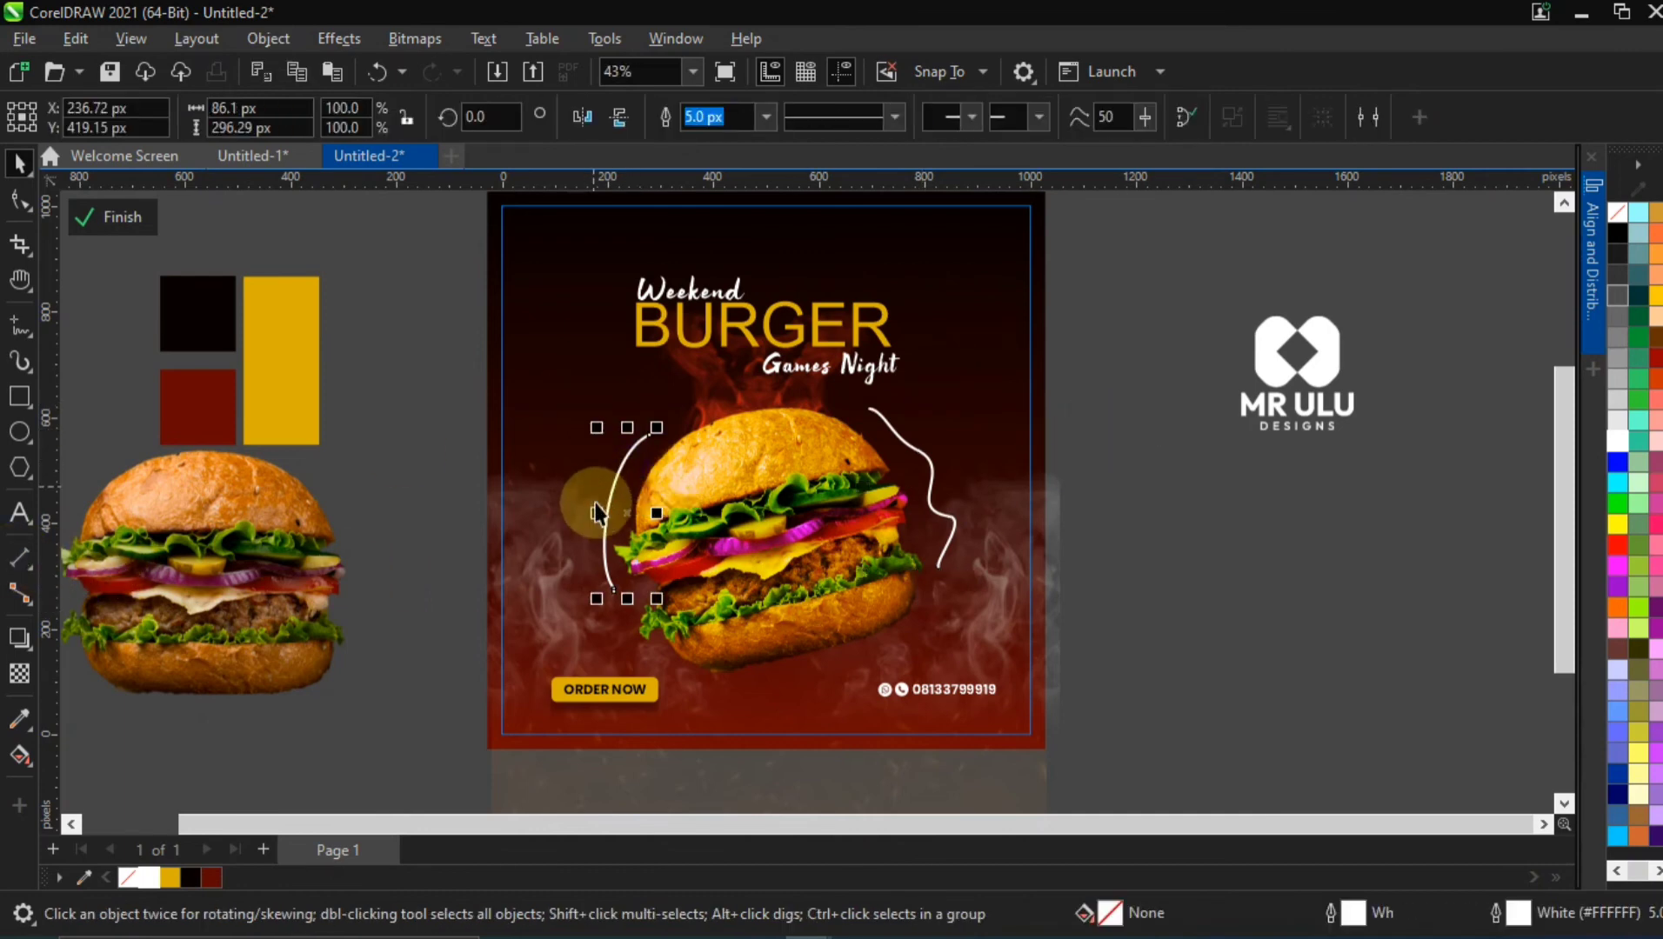
drag(645, 474, 631, 456)
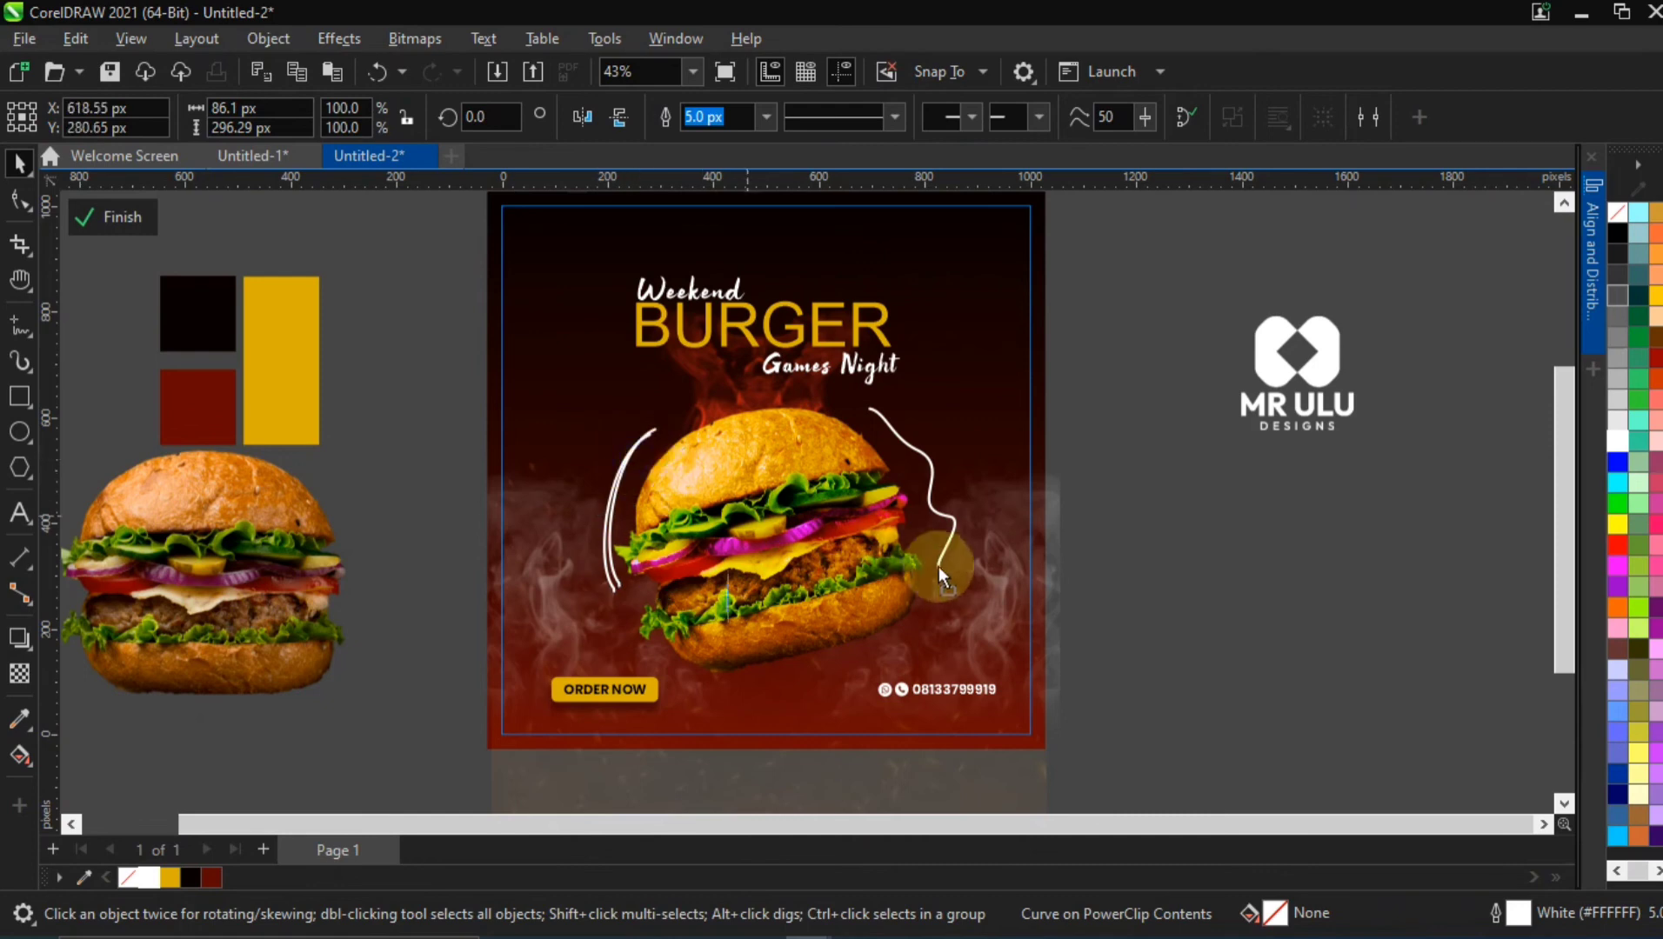
drag(968, 573, 910, 628)
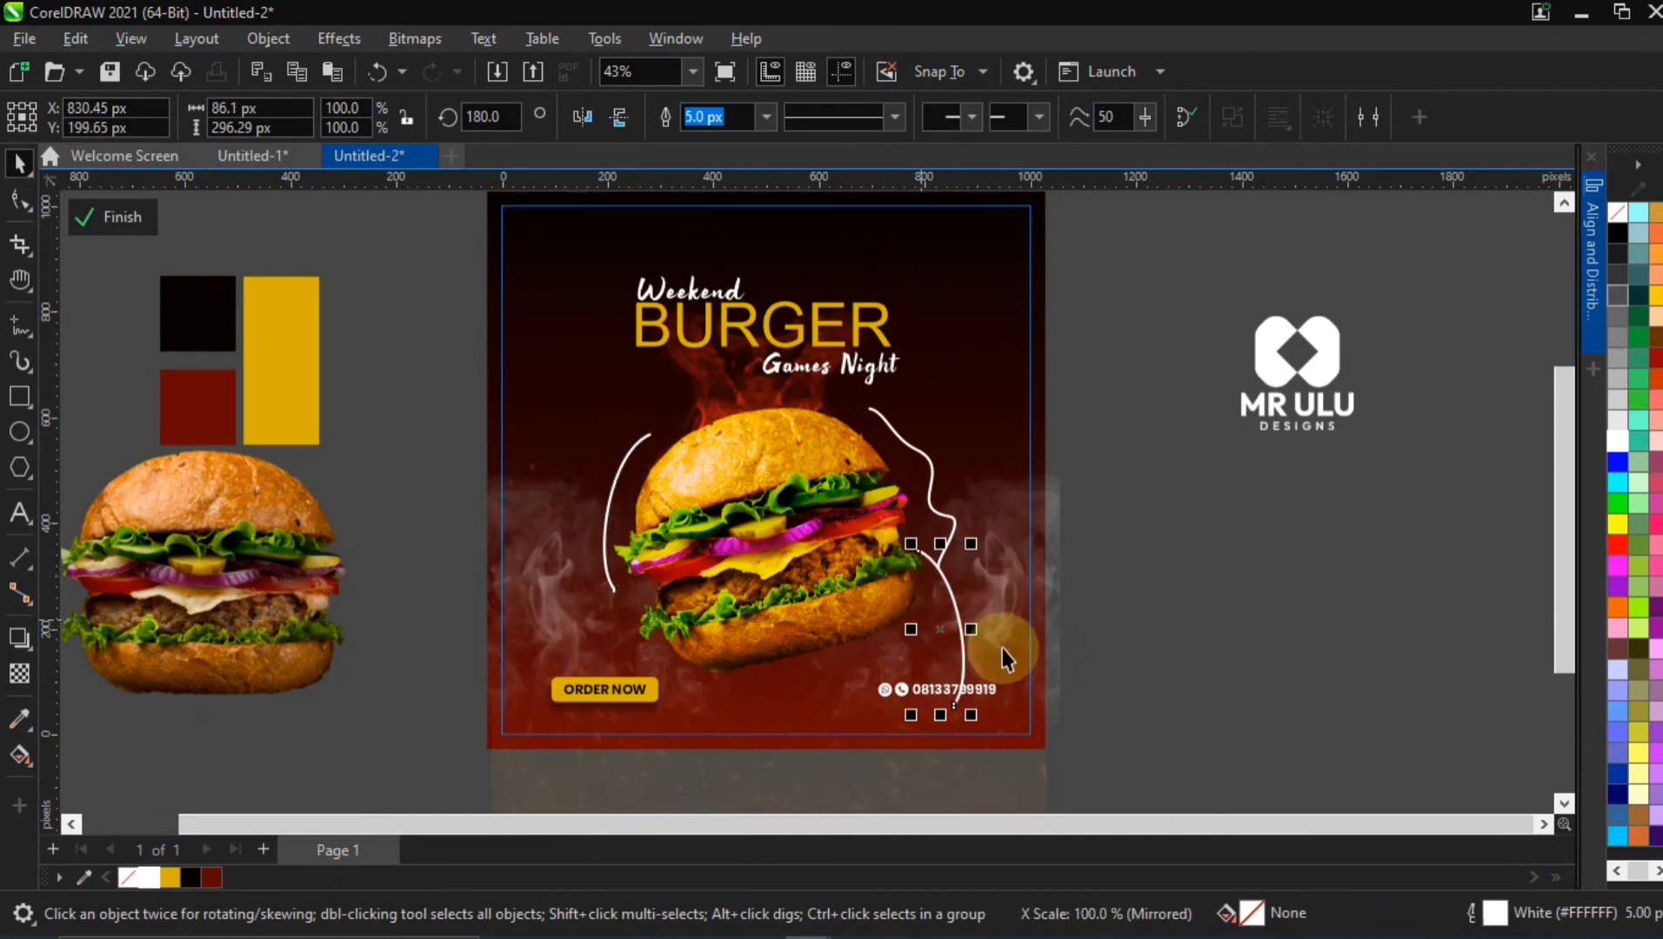
Shrink and tilt the copied curve so it follows the lower-right edge of the bottom bun
click(962, 624)
drag(977, 717, 924, 627)
click(1201, 505)
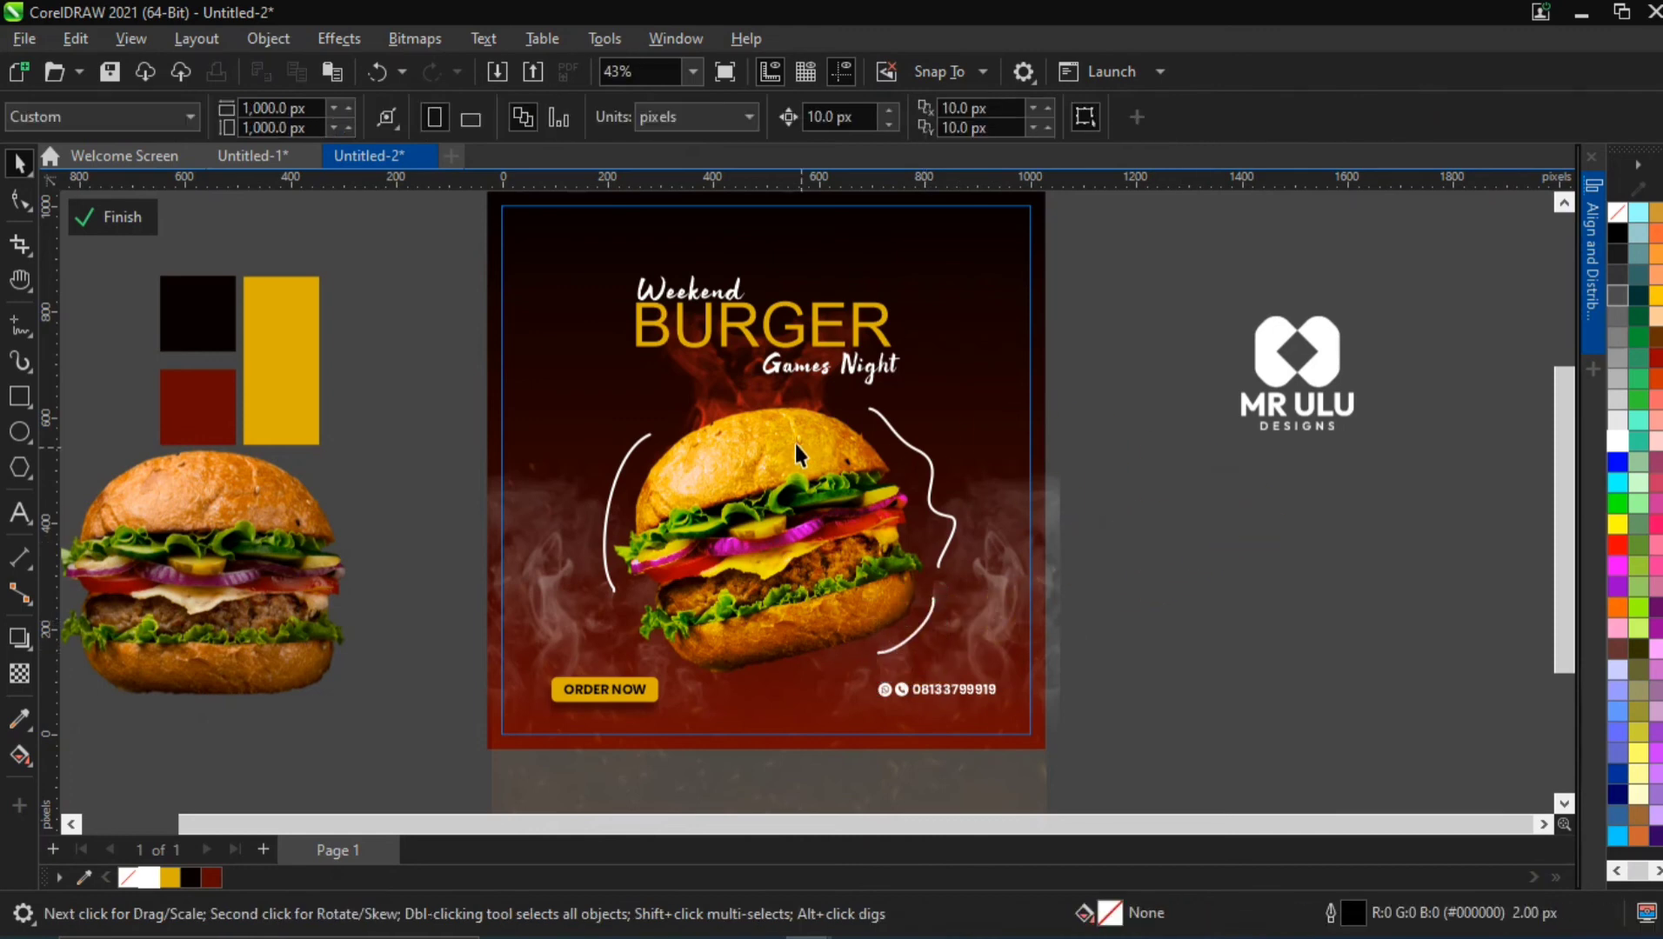
click(755, 466)
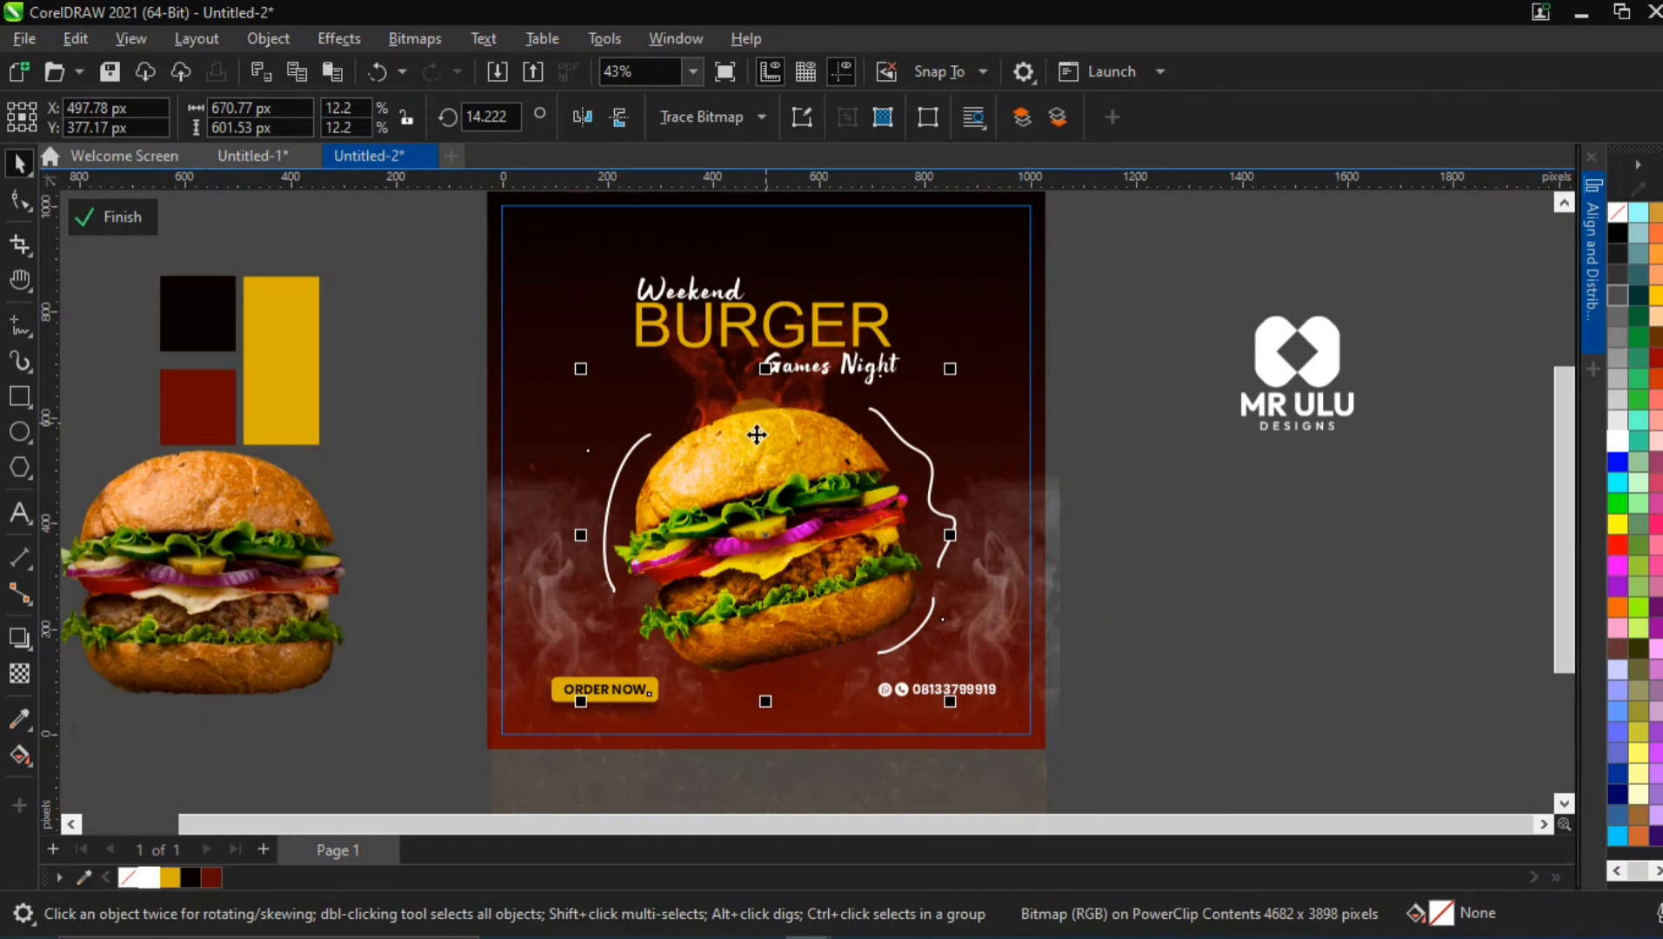
drag(730, 459, 720, 473)
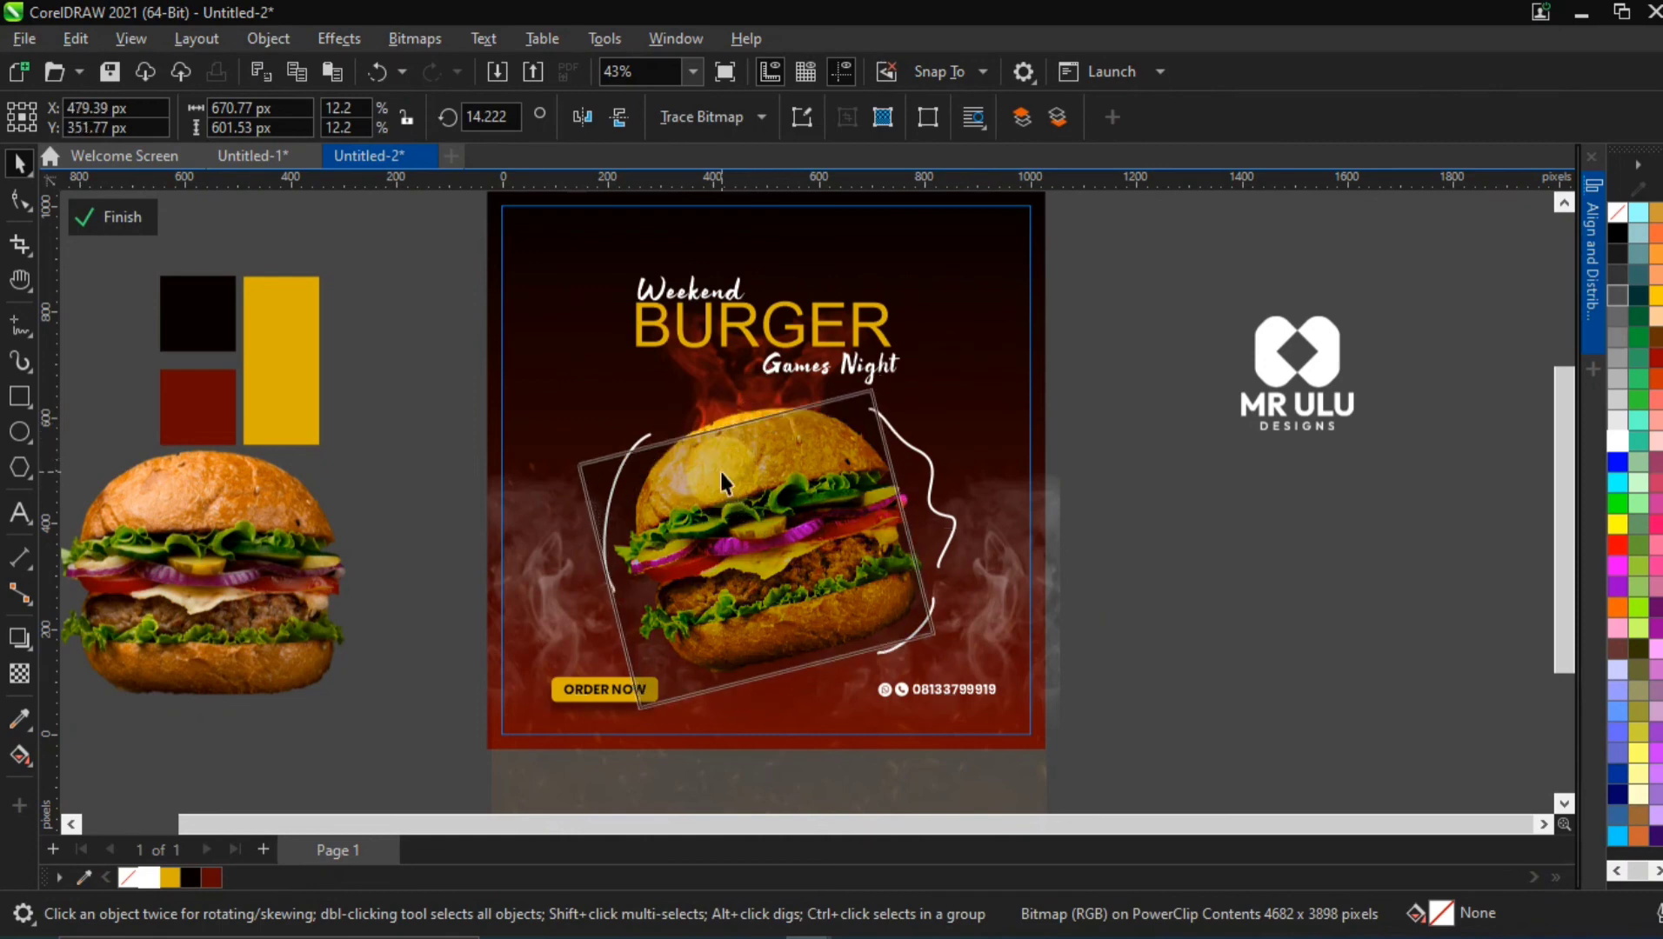
key(ctrl+z)
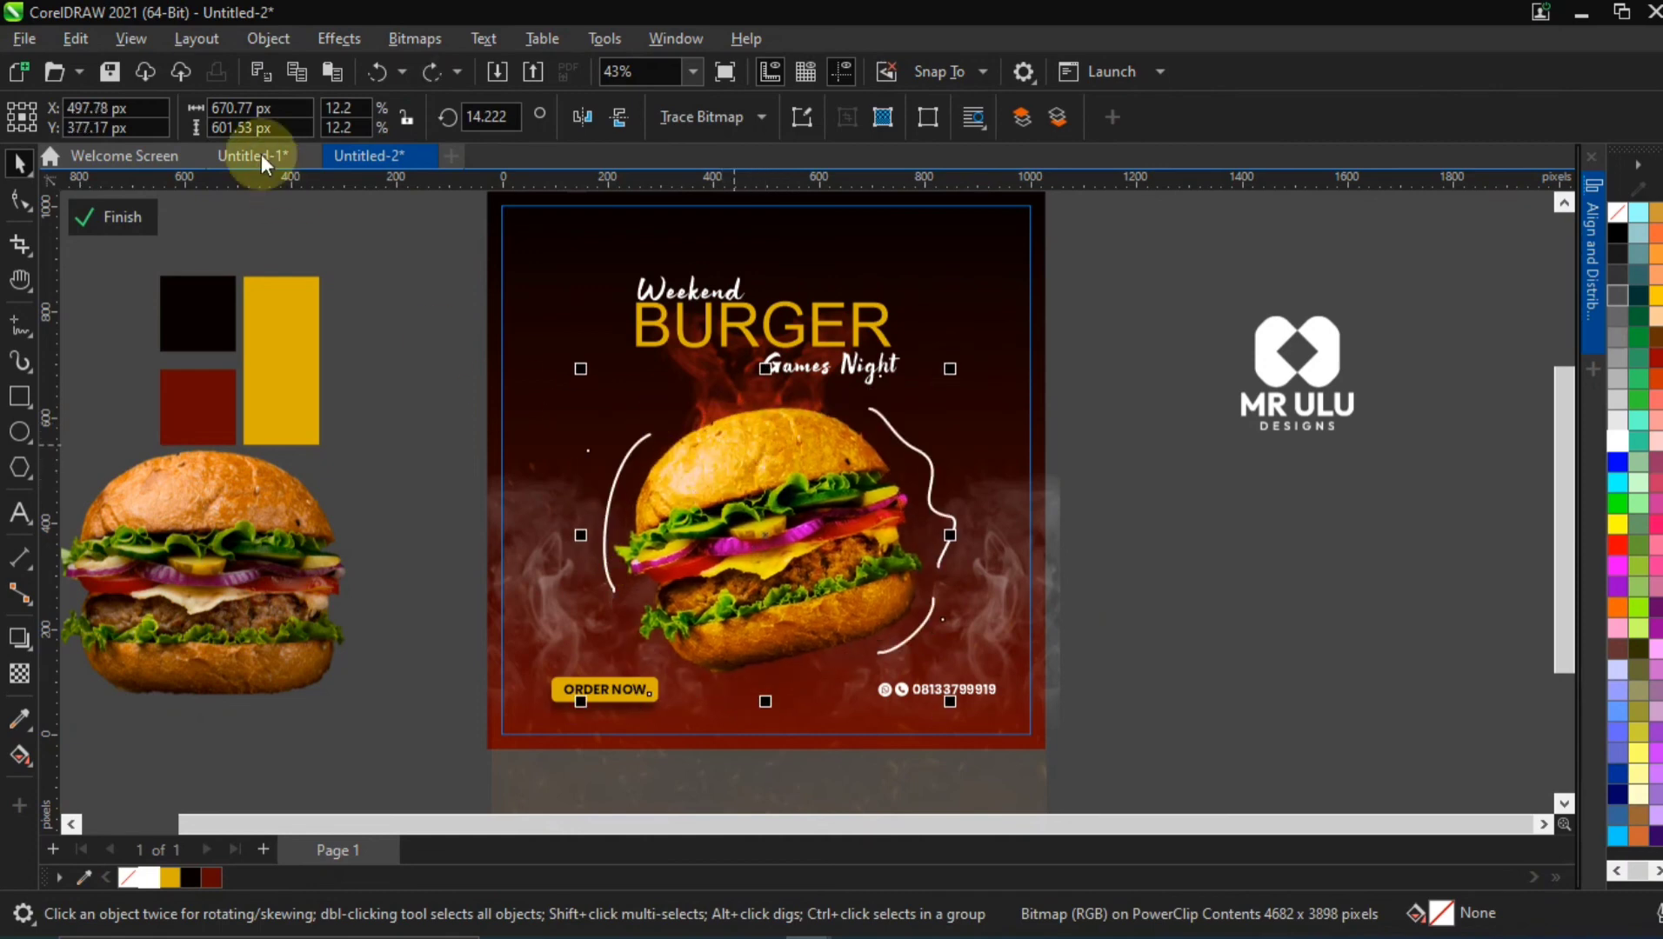
Set the word BURGER in the title to the 28 Days Later font and enlarge it to about 37.1 pt
click(661, 311)
ctrl+click(662, 325)
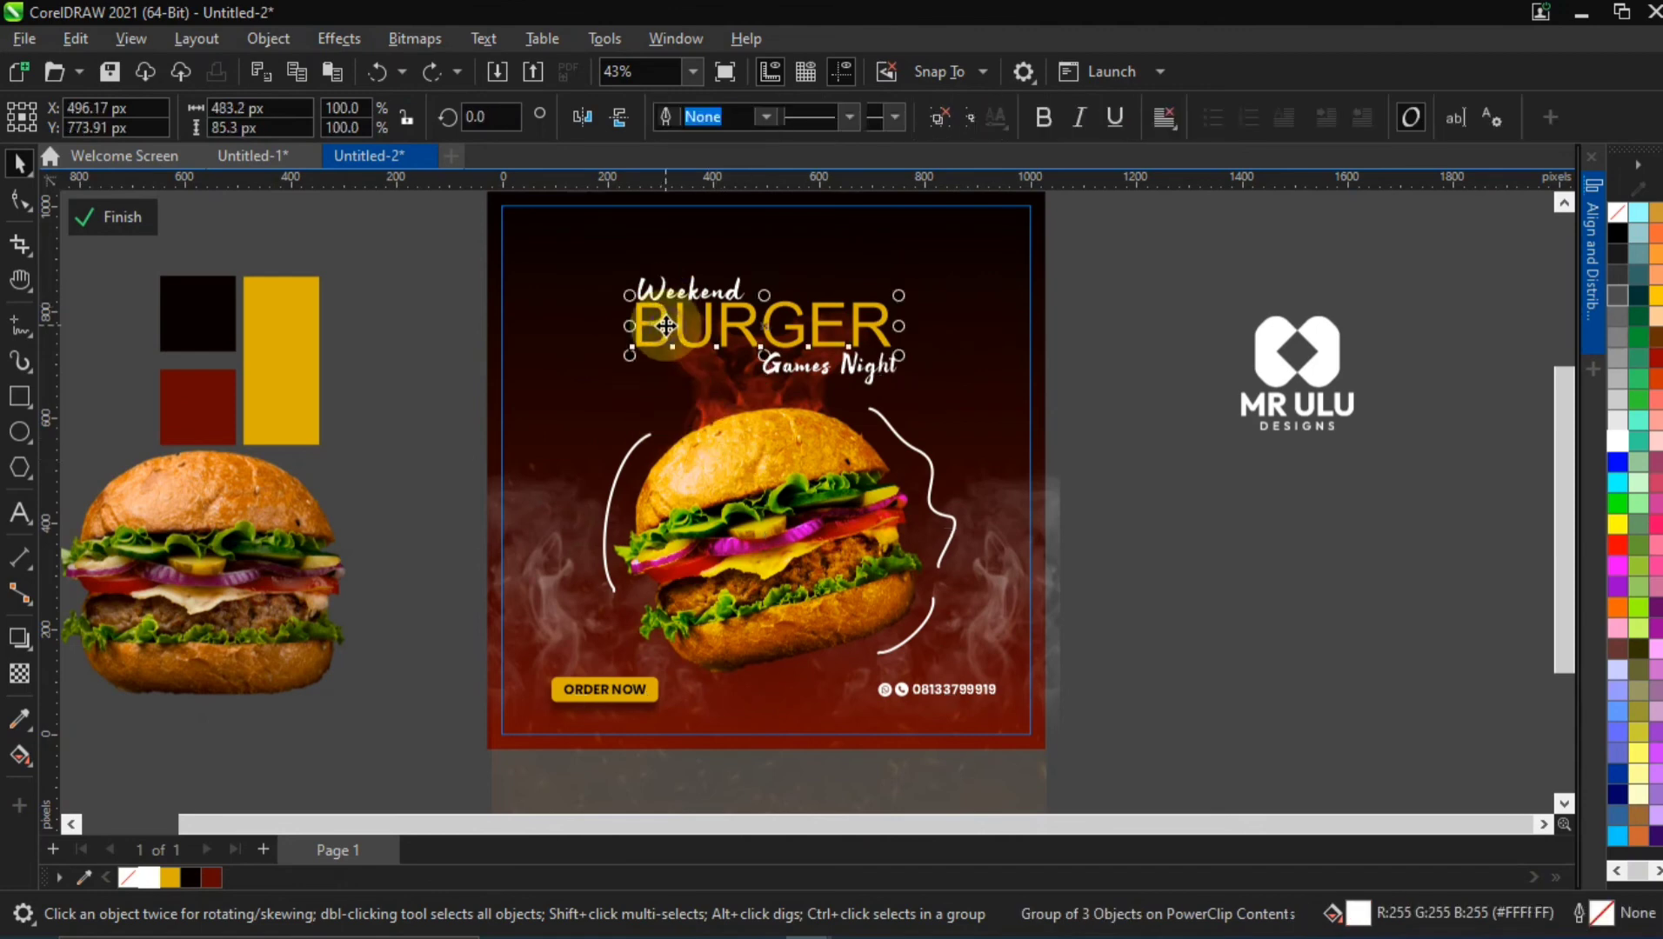
click(845, 116)
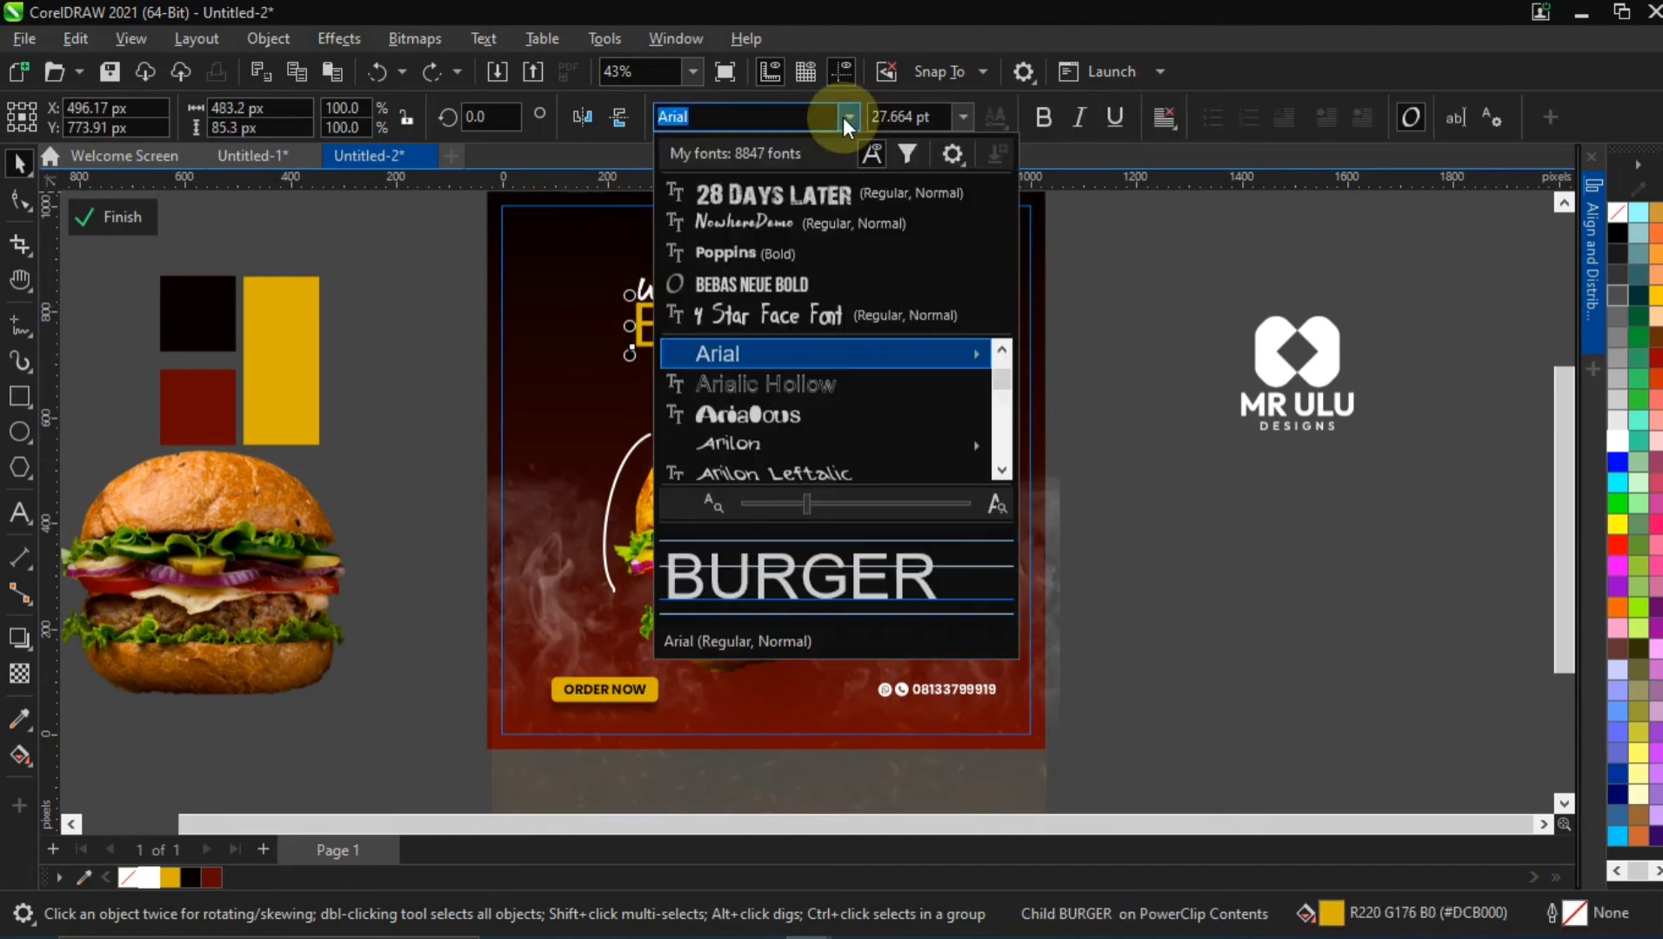
click(821, 188)
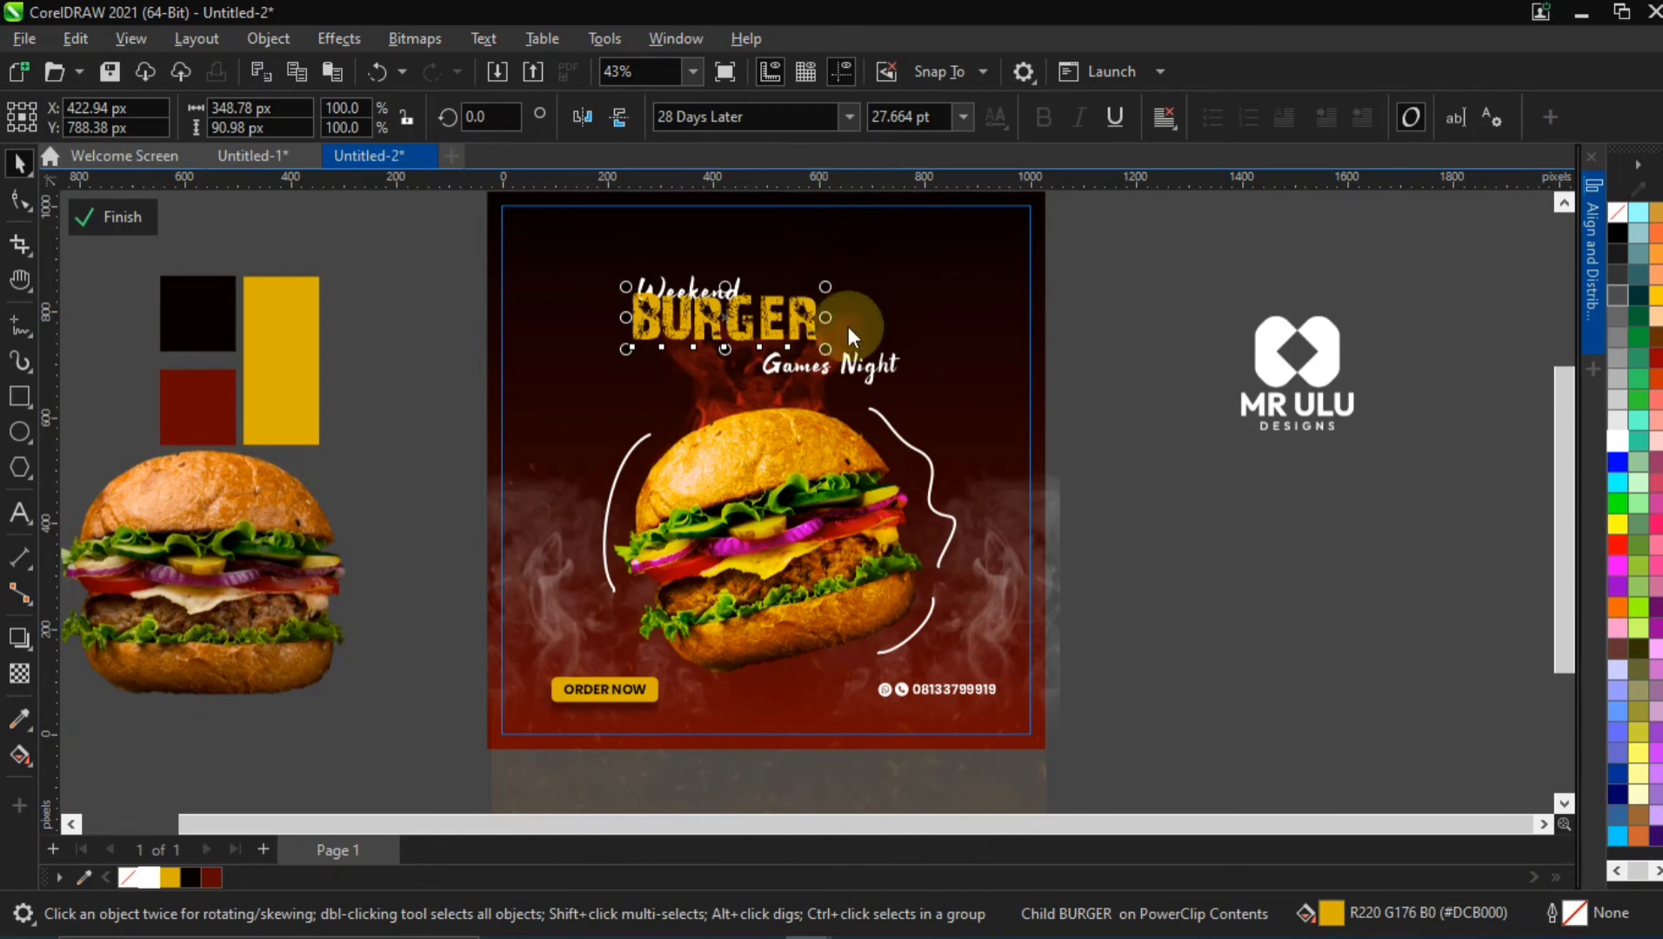
drag(827, 352, 880, 377)
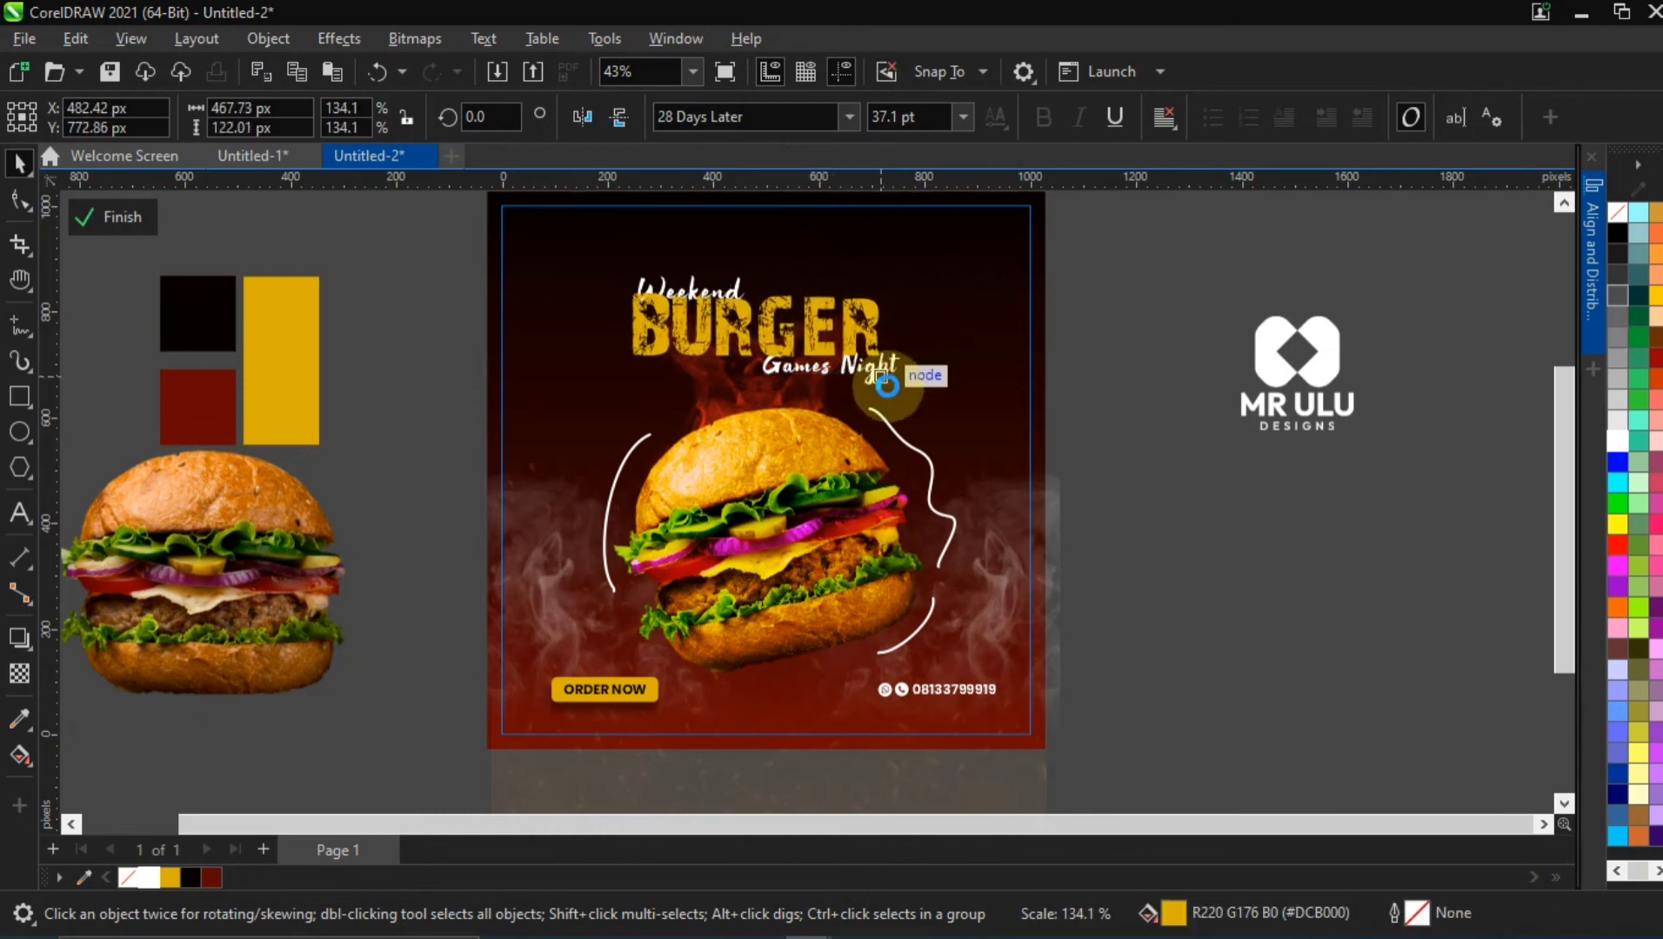
Raise the word Weekend above BURGER, to about Y 863 px
click(692, 281)
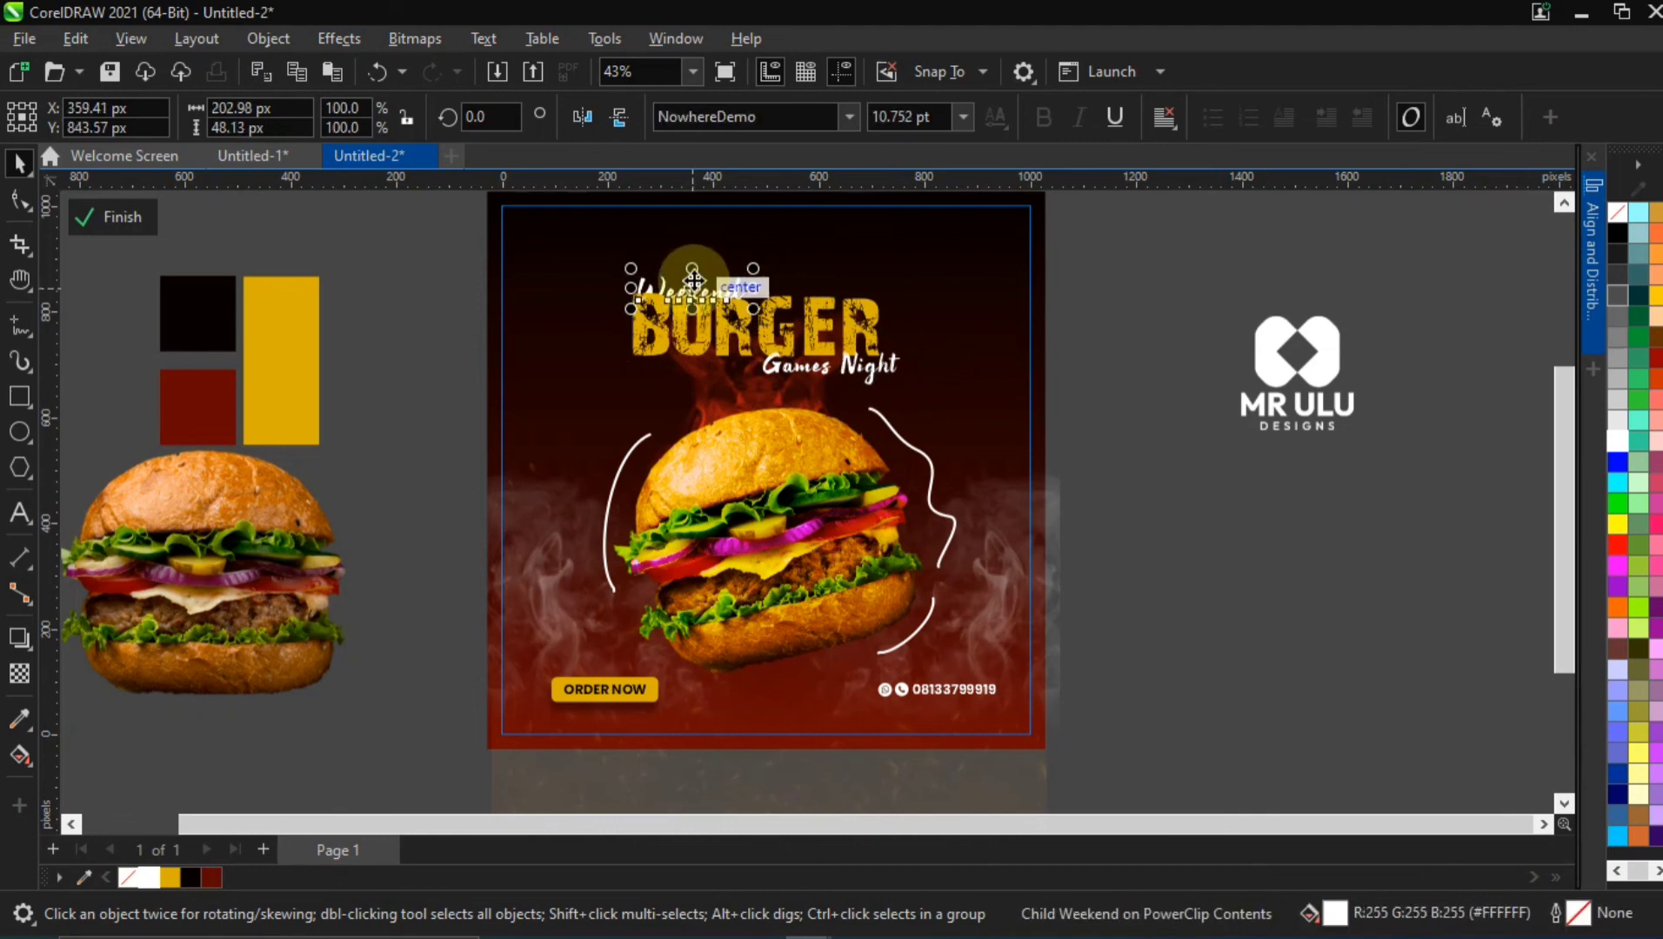
drag(693, 279, 694, 281)
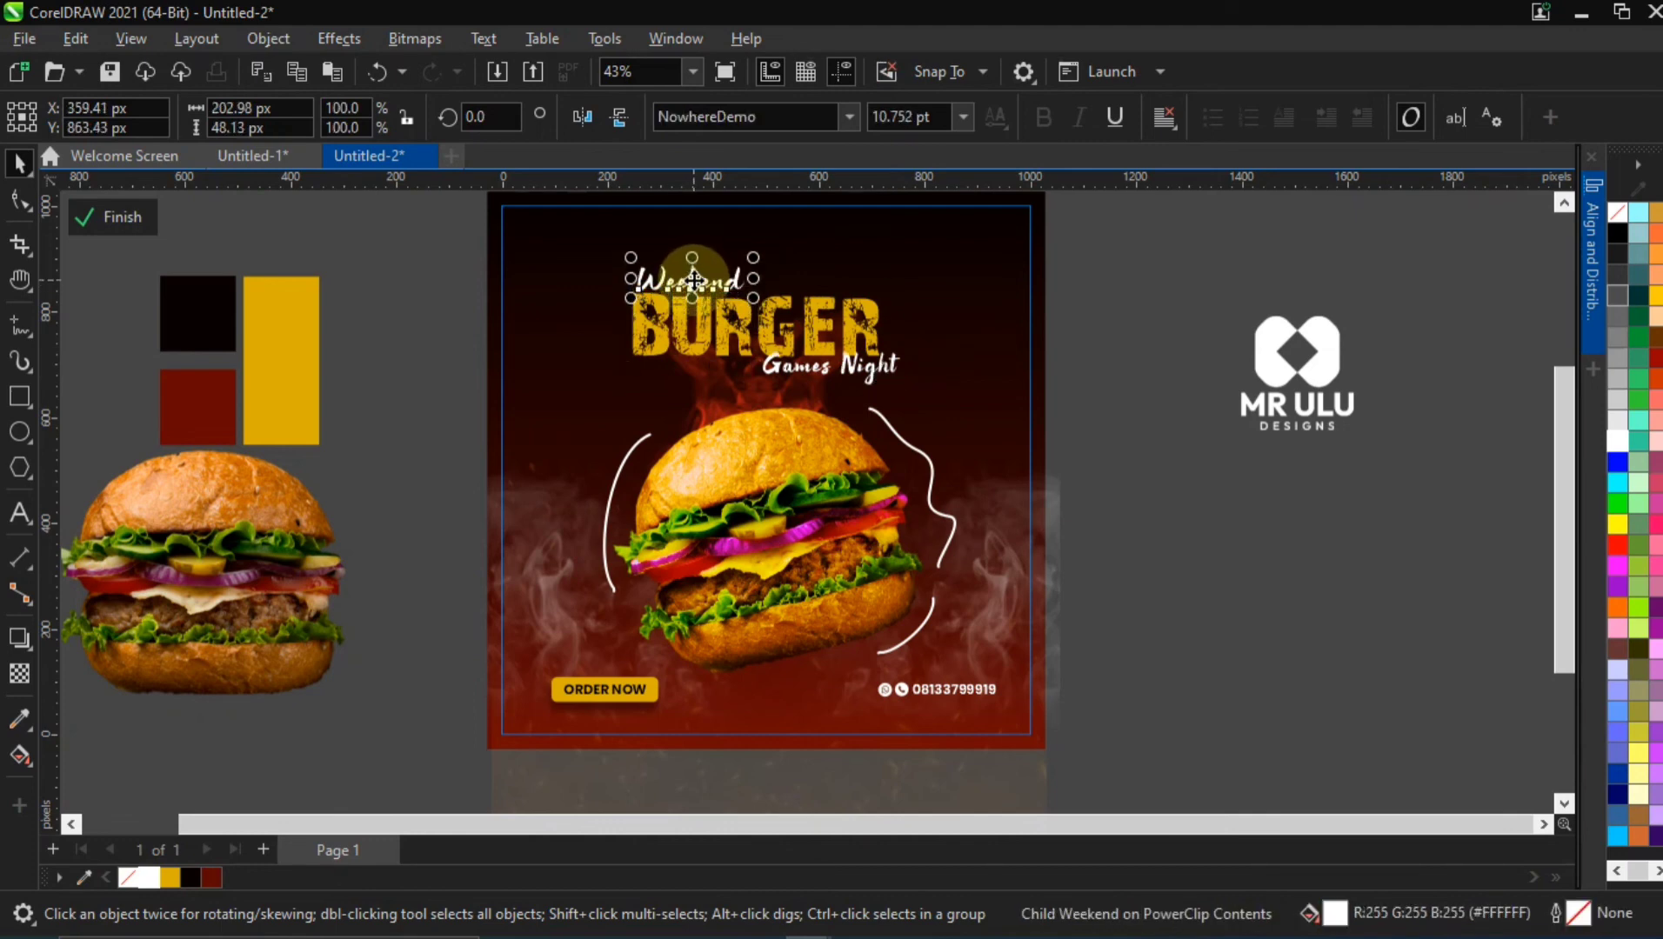
click(769, 329)
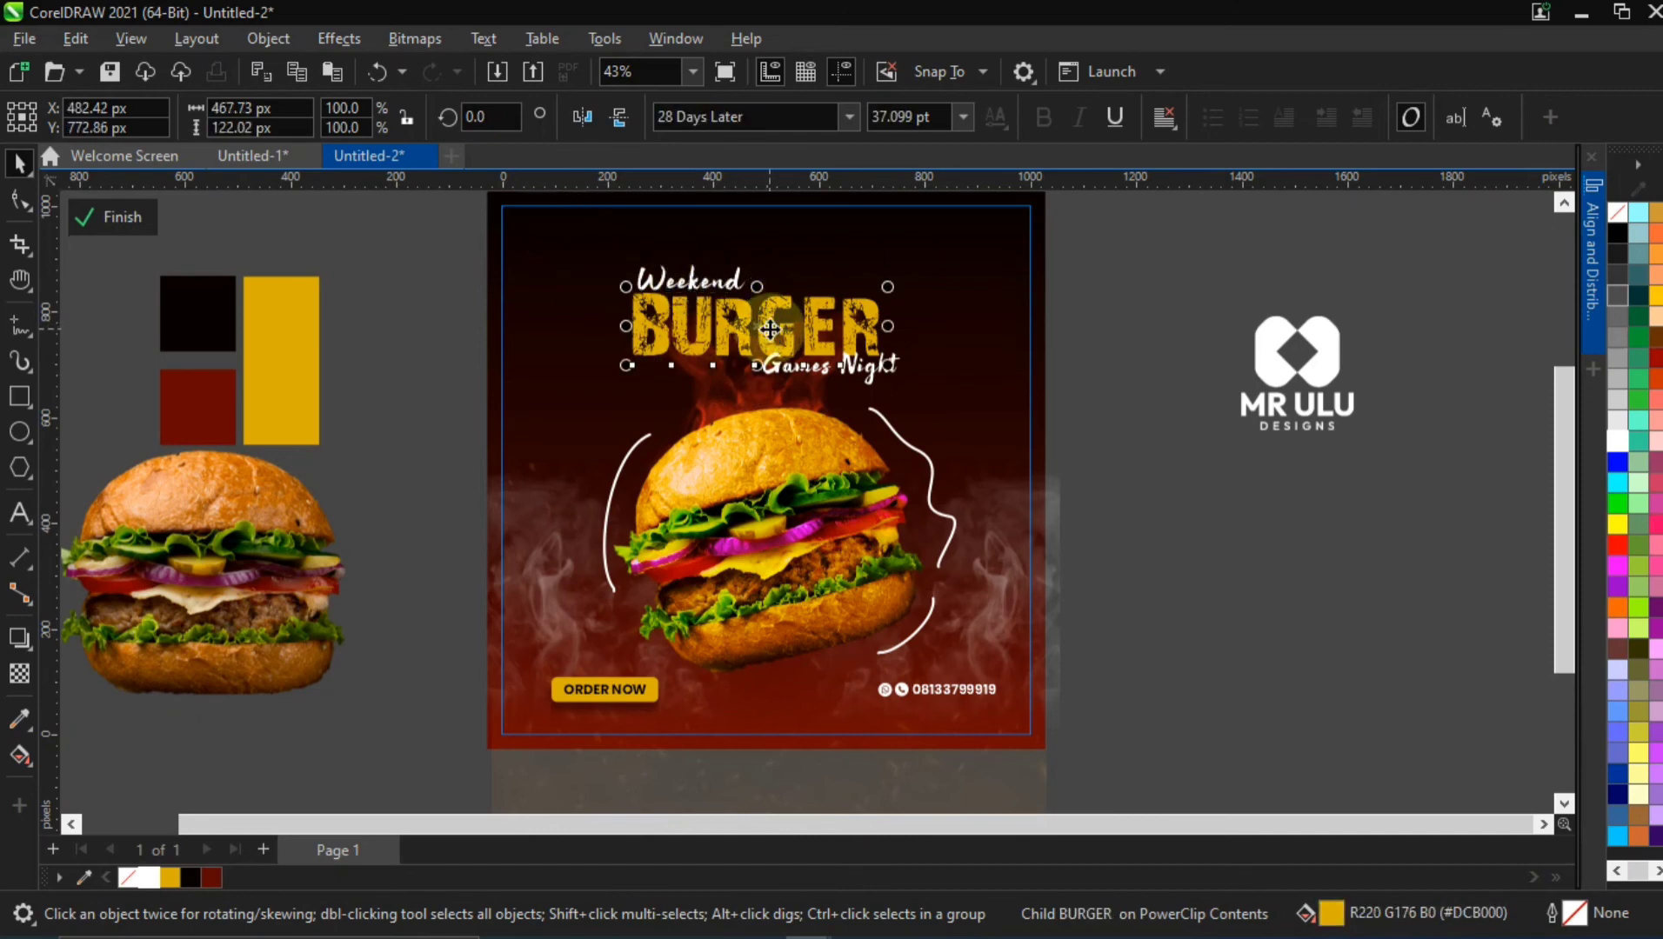
Skew the title group vertically so it slants upward by about 7°, and reposition it at about X 504 px, Y 800 px
click(710, 296)
click(739, 300)
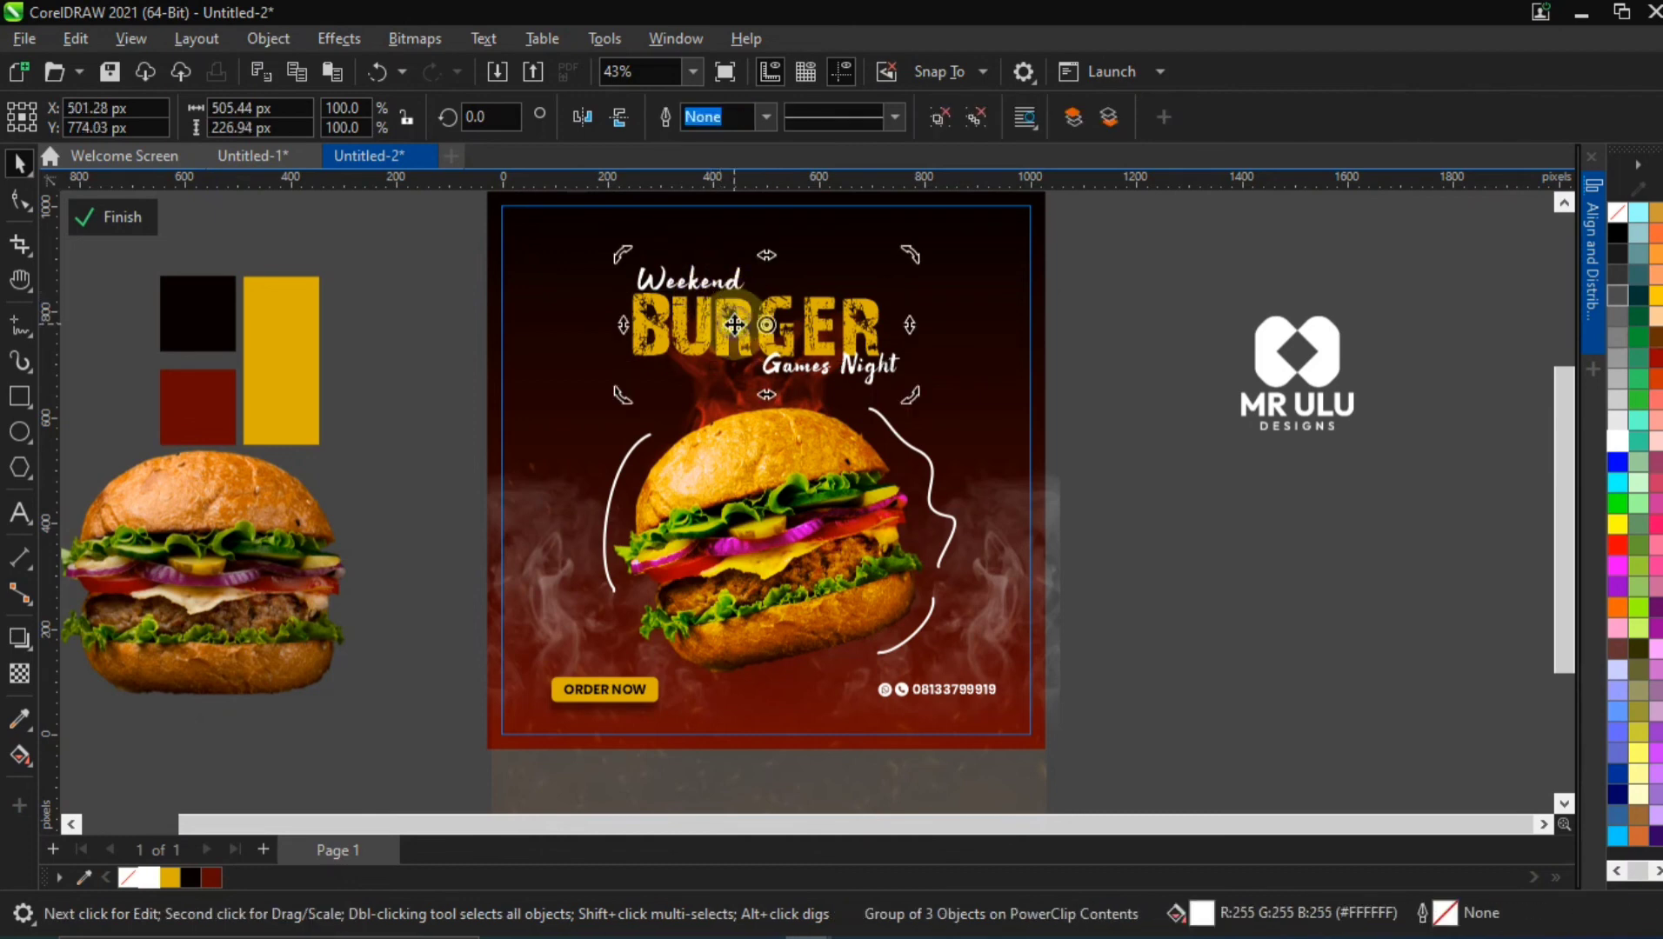
drag(909, 323, 902, 294)
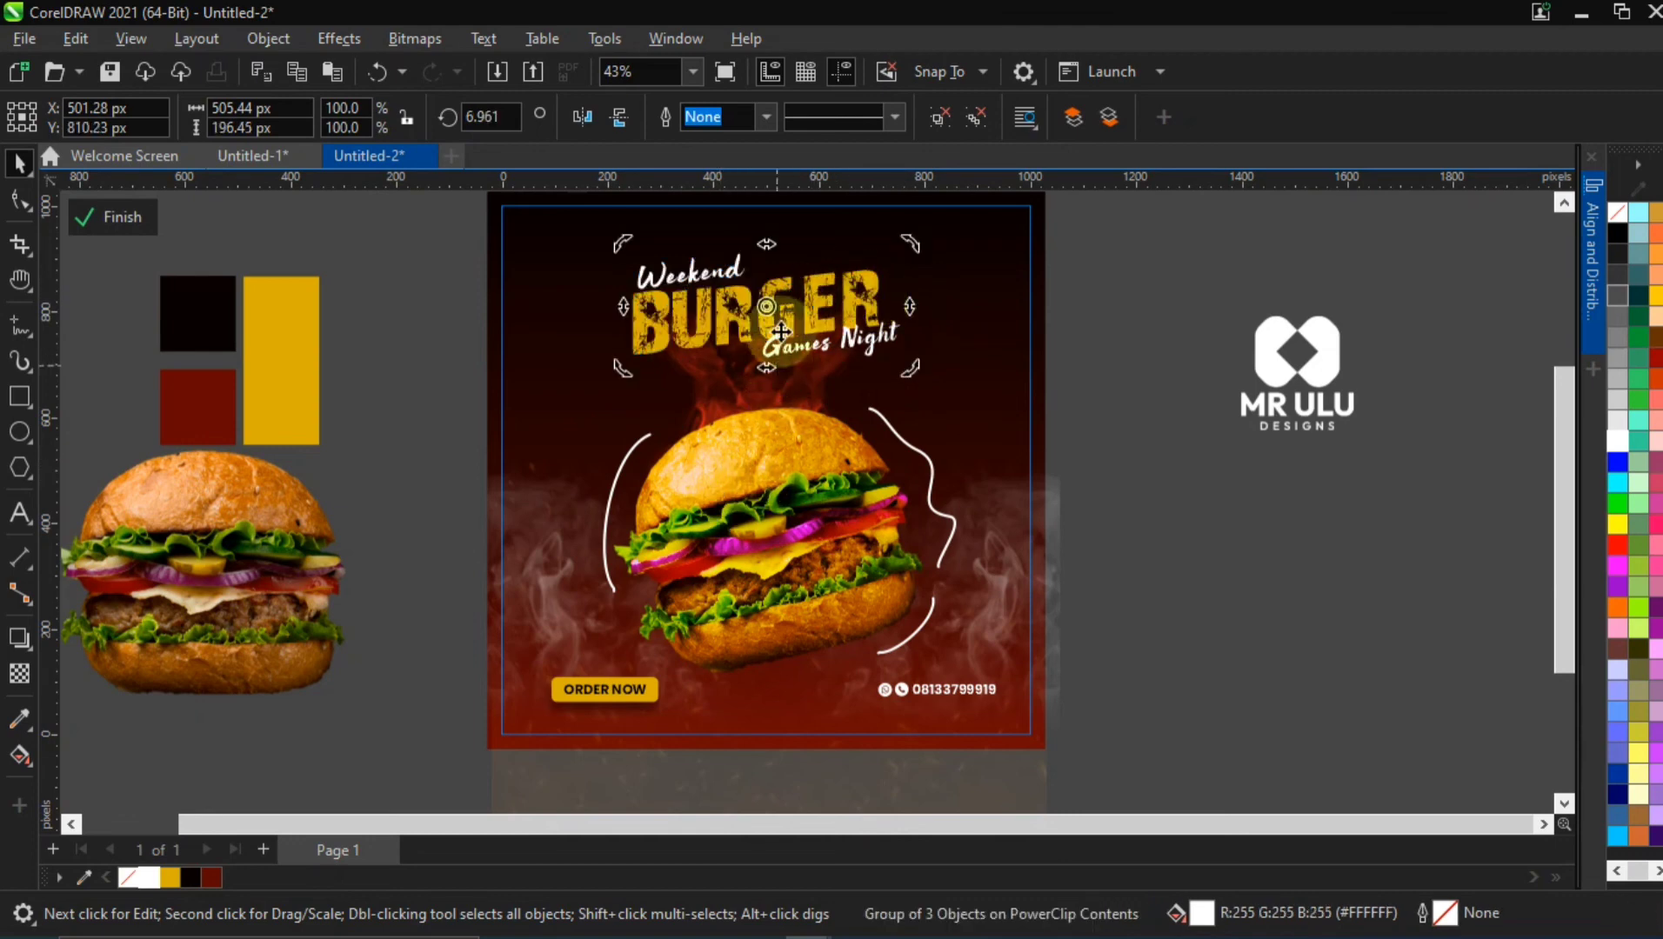
click(820, 286)
drag(820, 285, 818, 293)
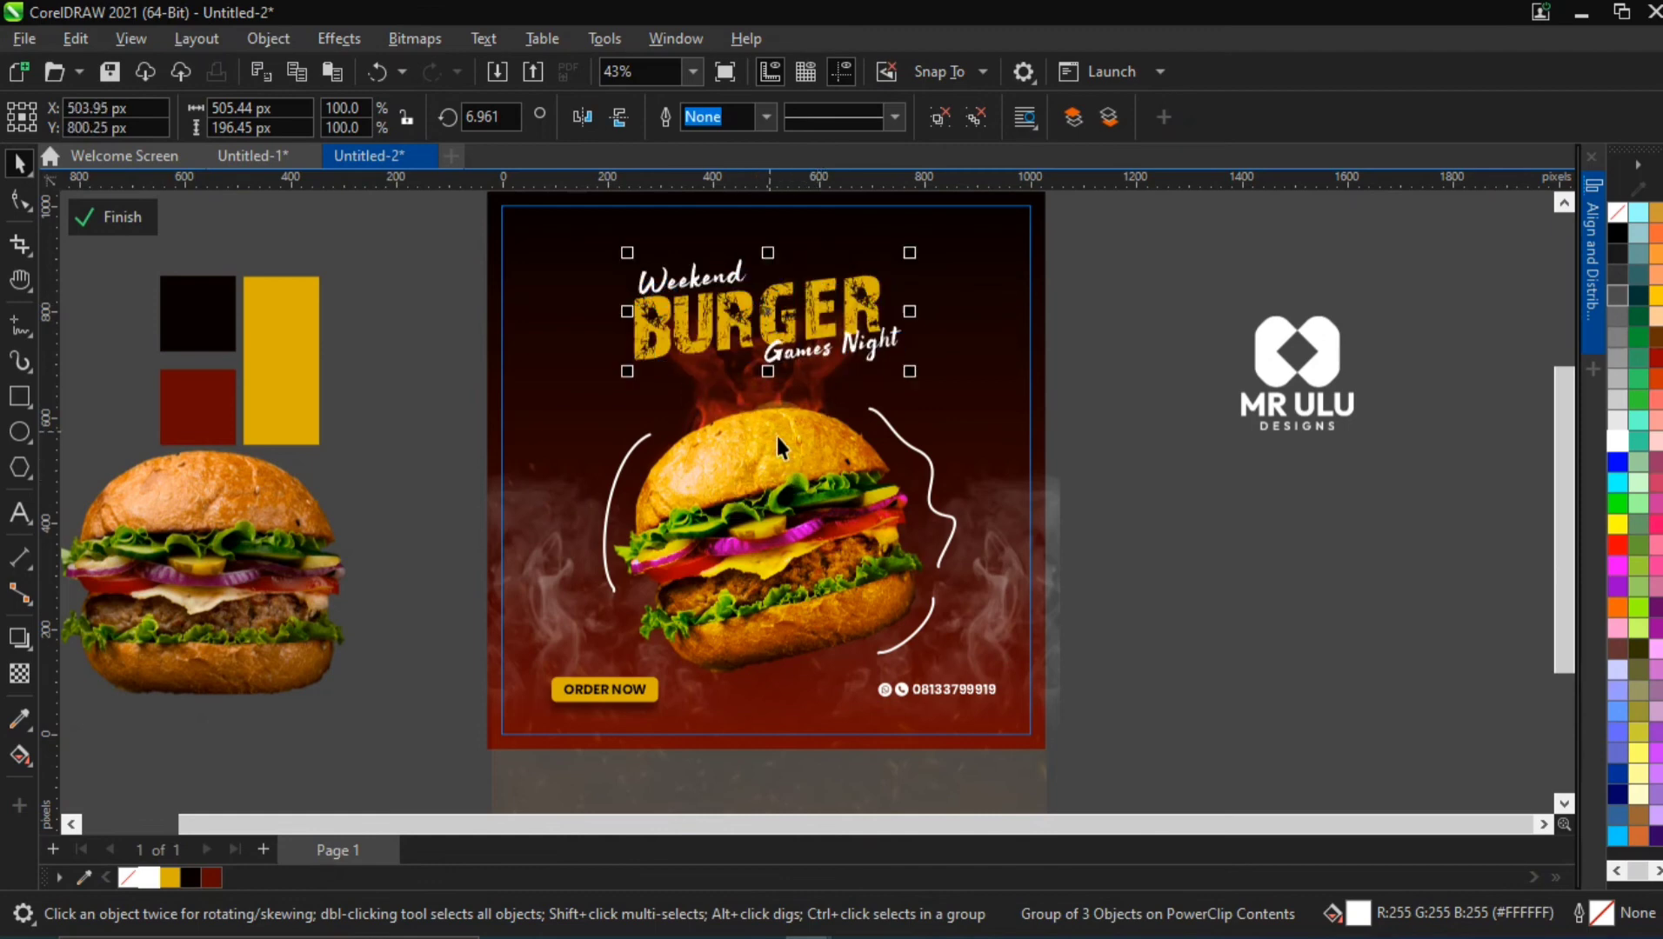
Sharpen the tilted burger image with an edge level of about 82%, Preserve Colors on and a threshold of 130
click(758, 462)
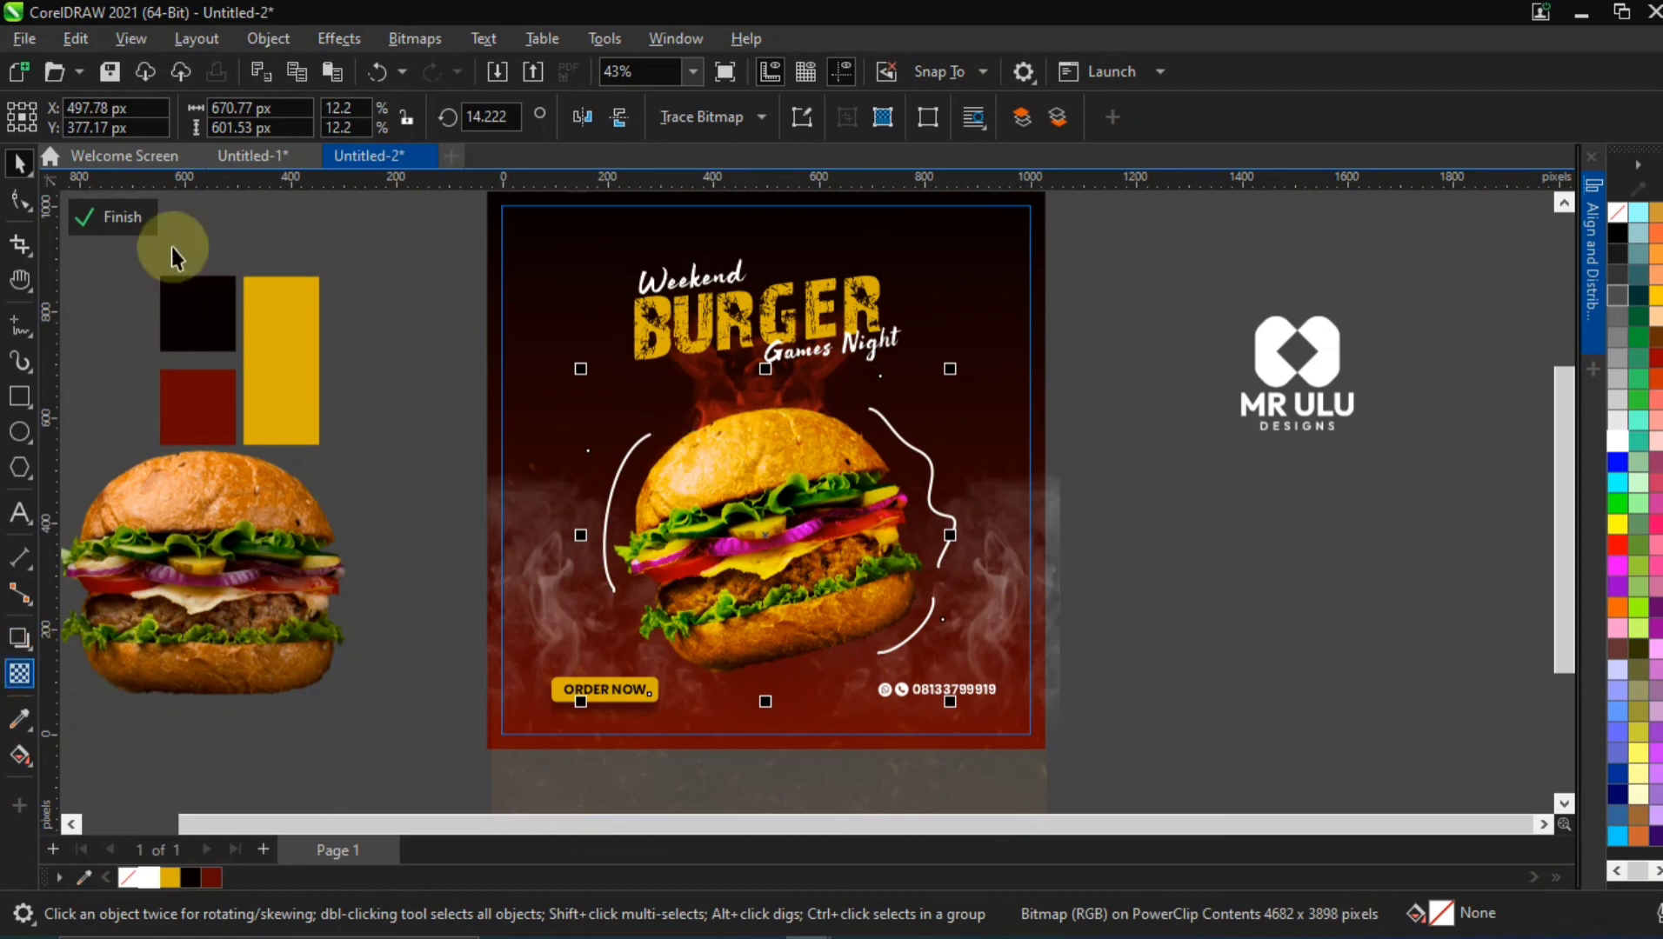
click(344, 39)
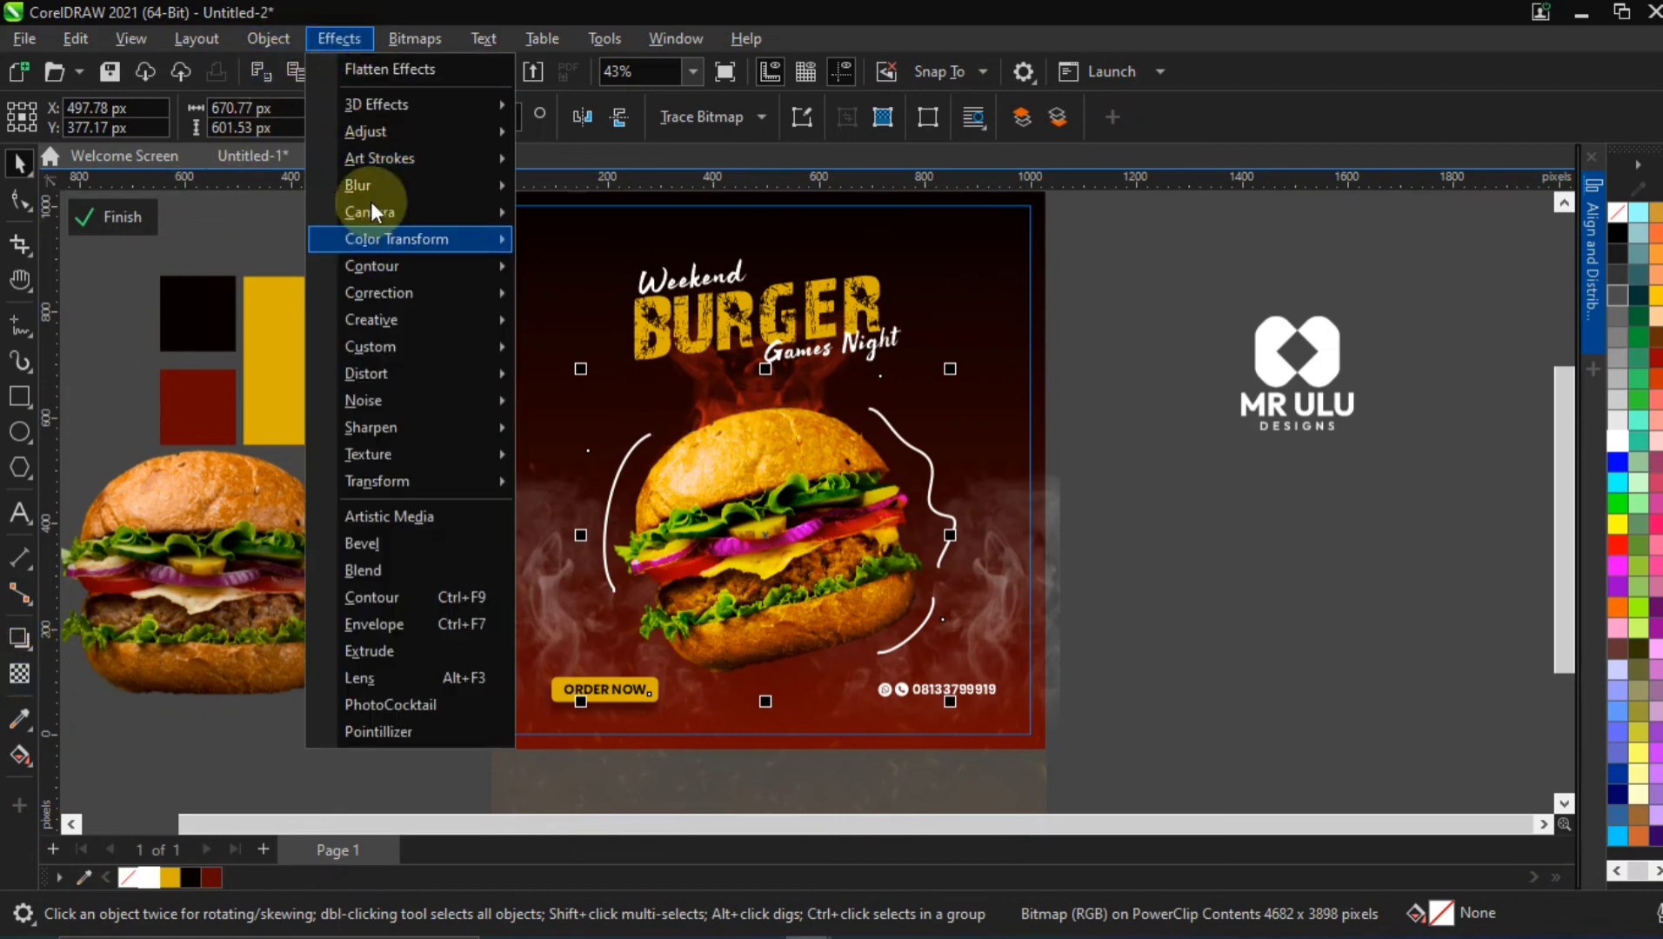
mouse_move(382, 427)
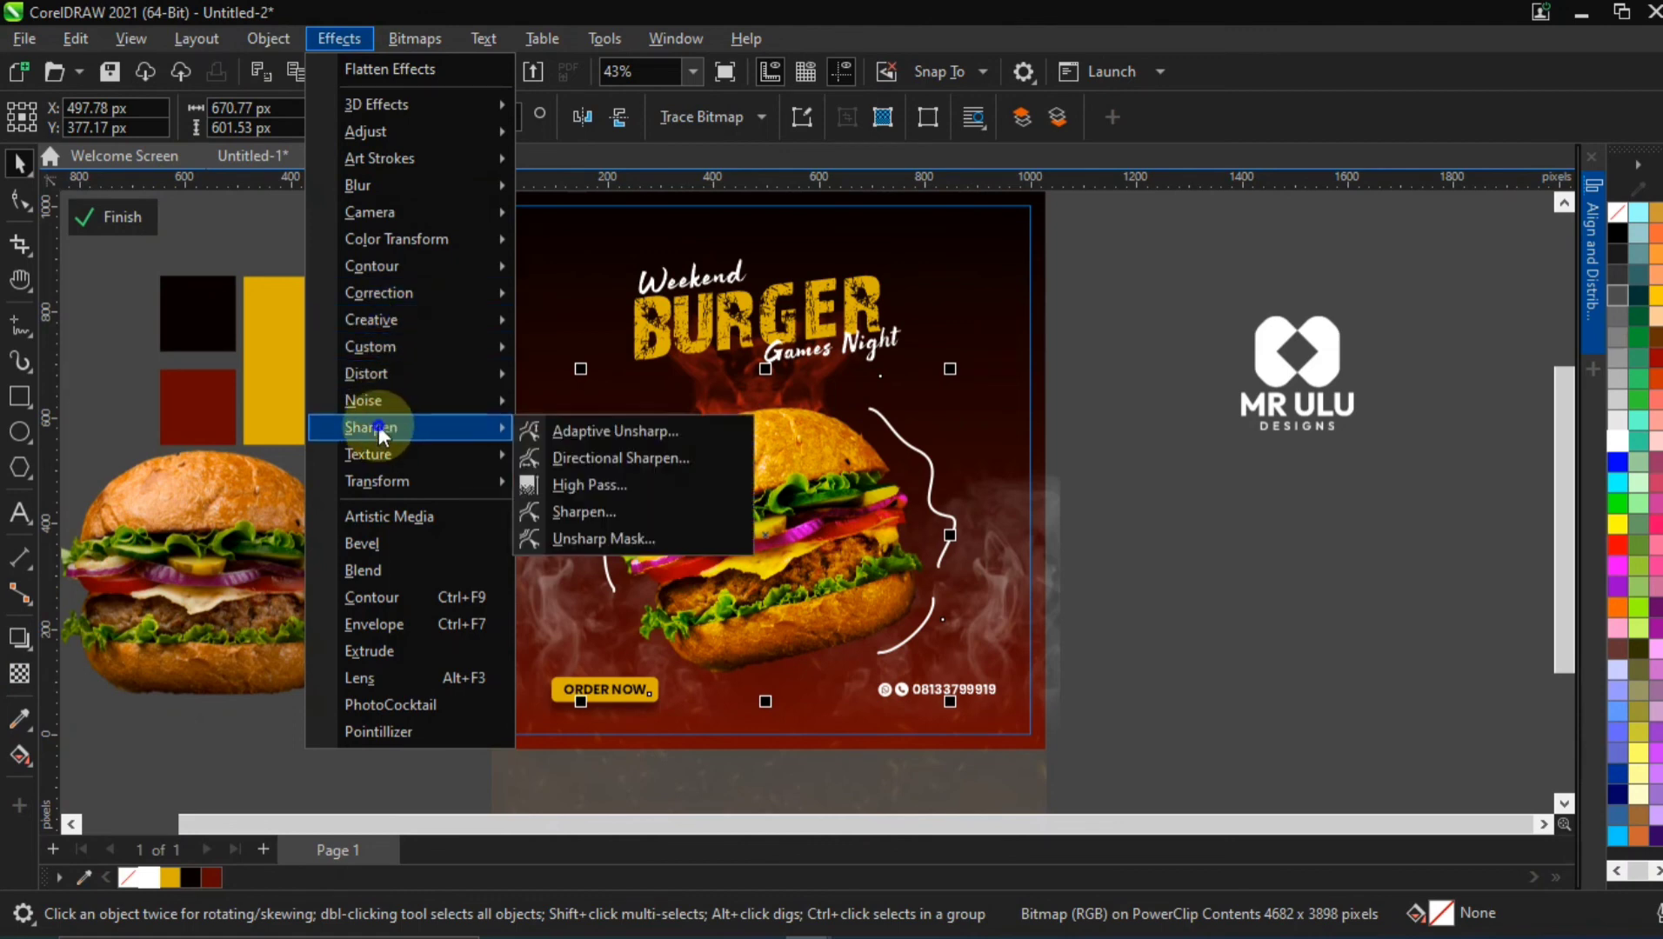
click(586, 505)
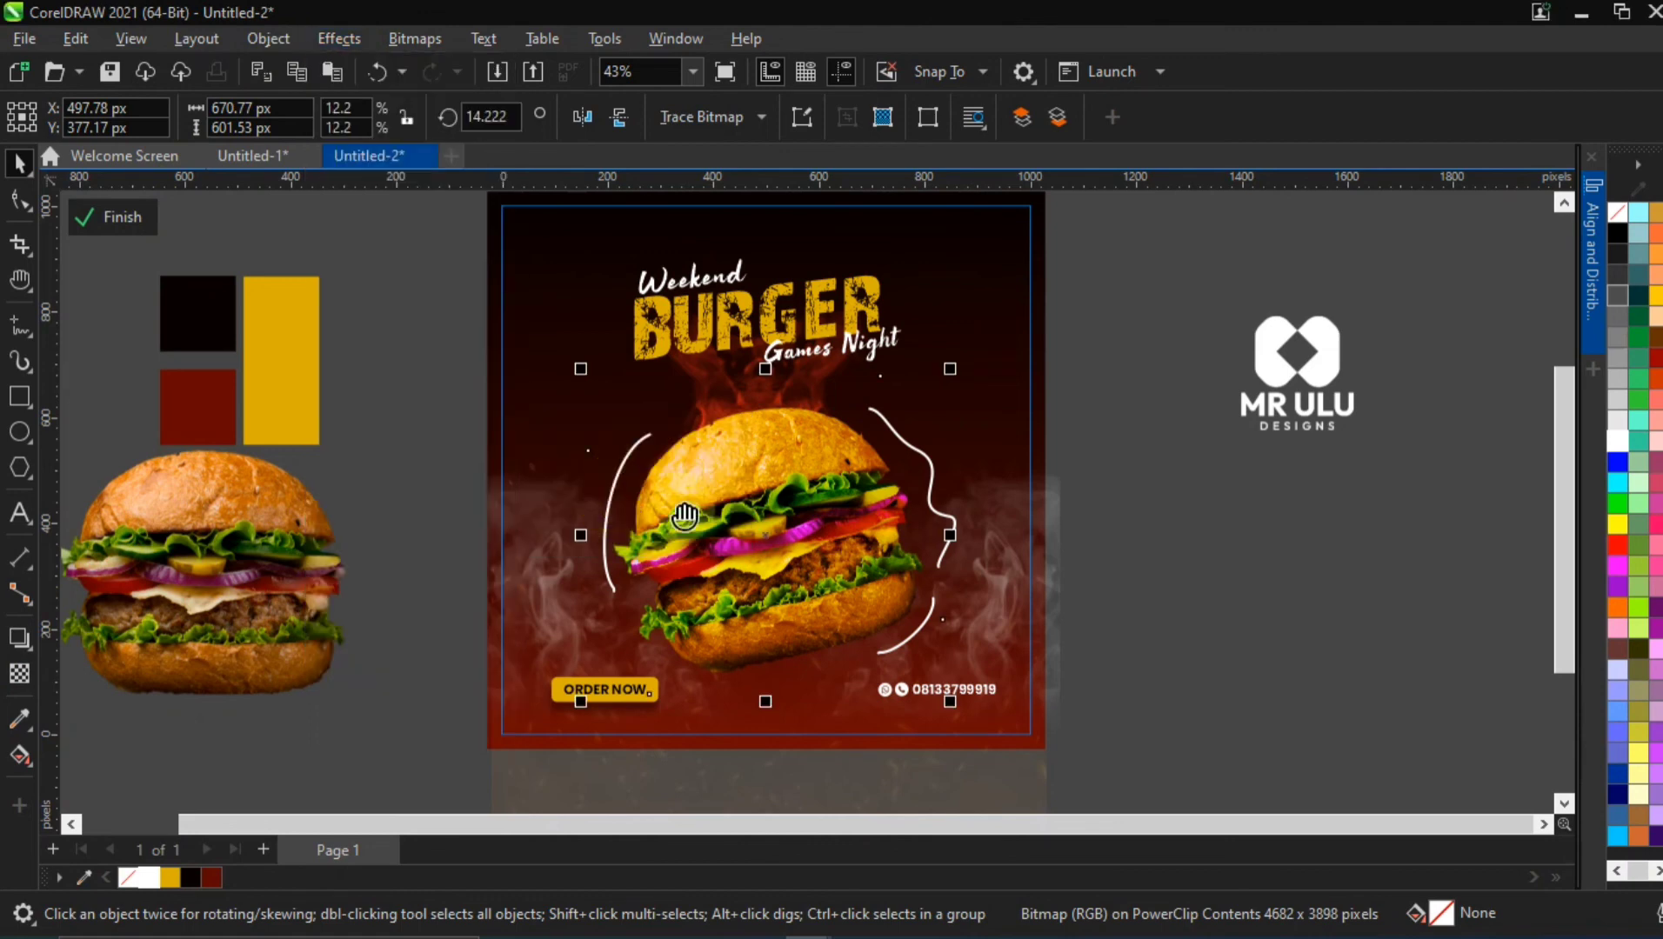
drag(807, 356, 1237, 293)
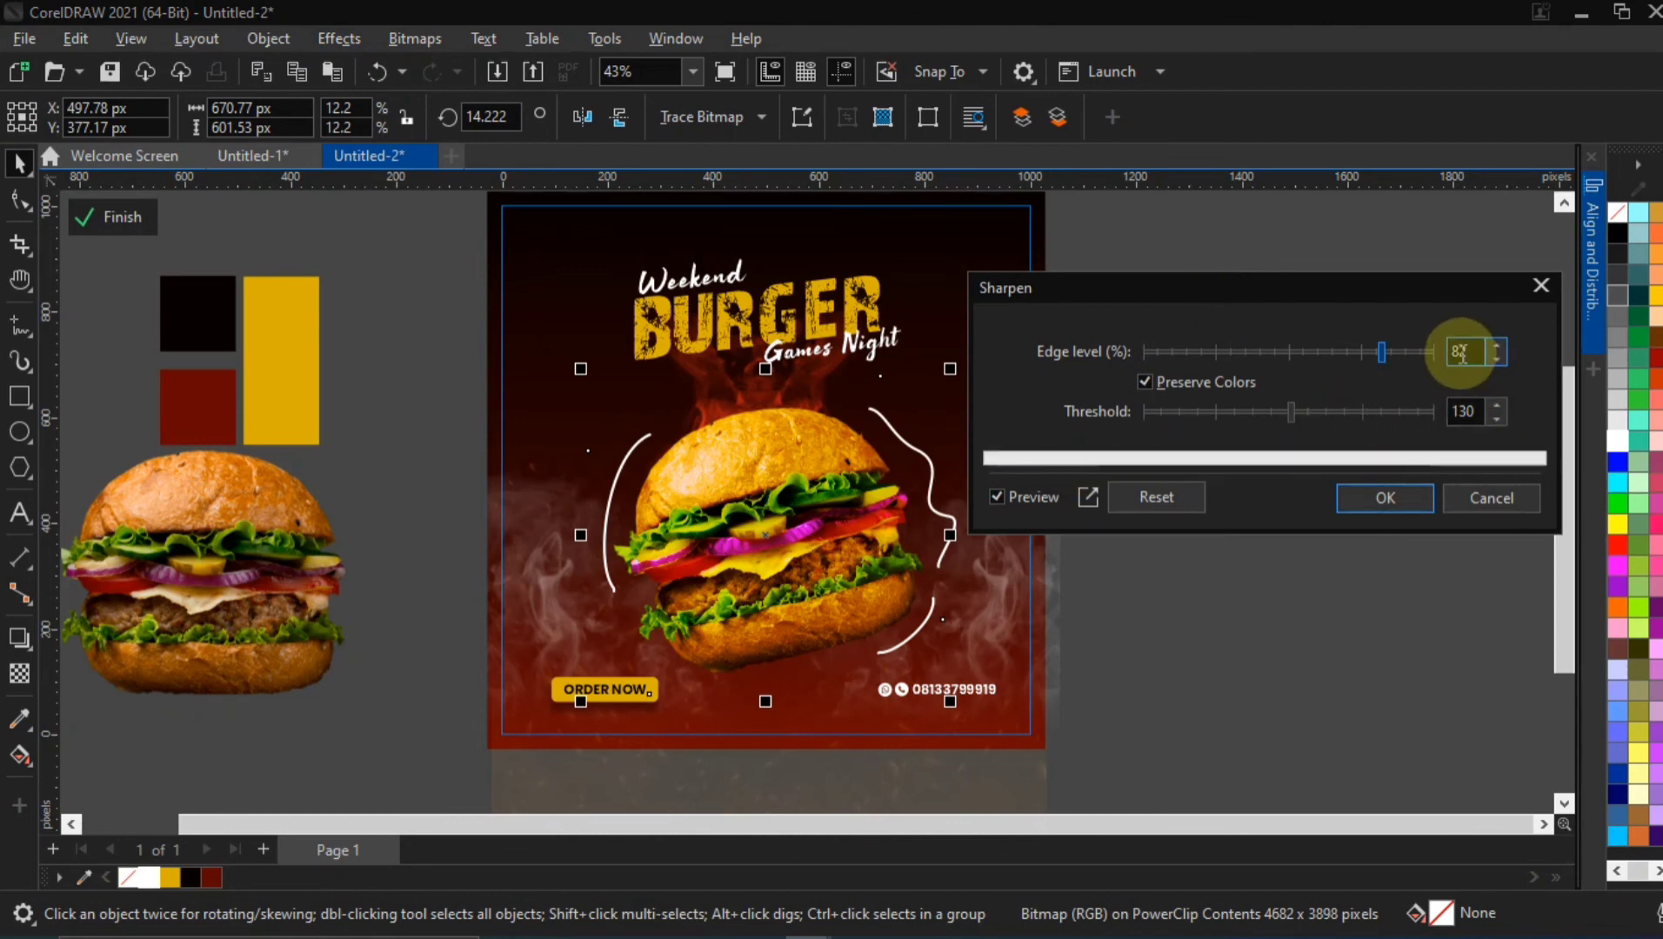
click(1382, 499)
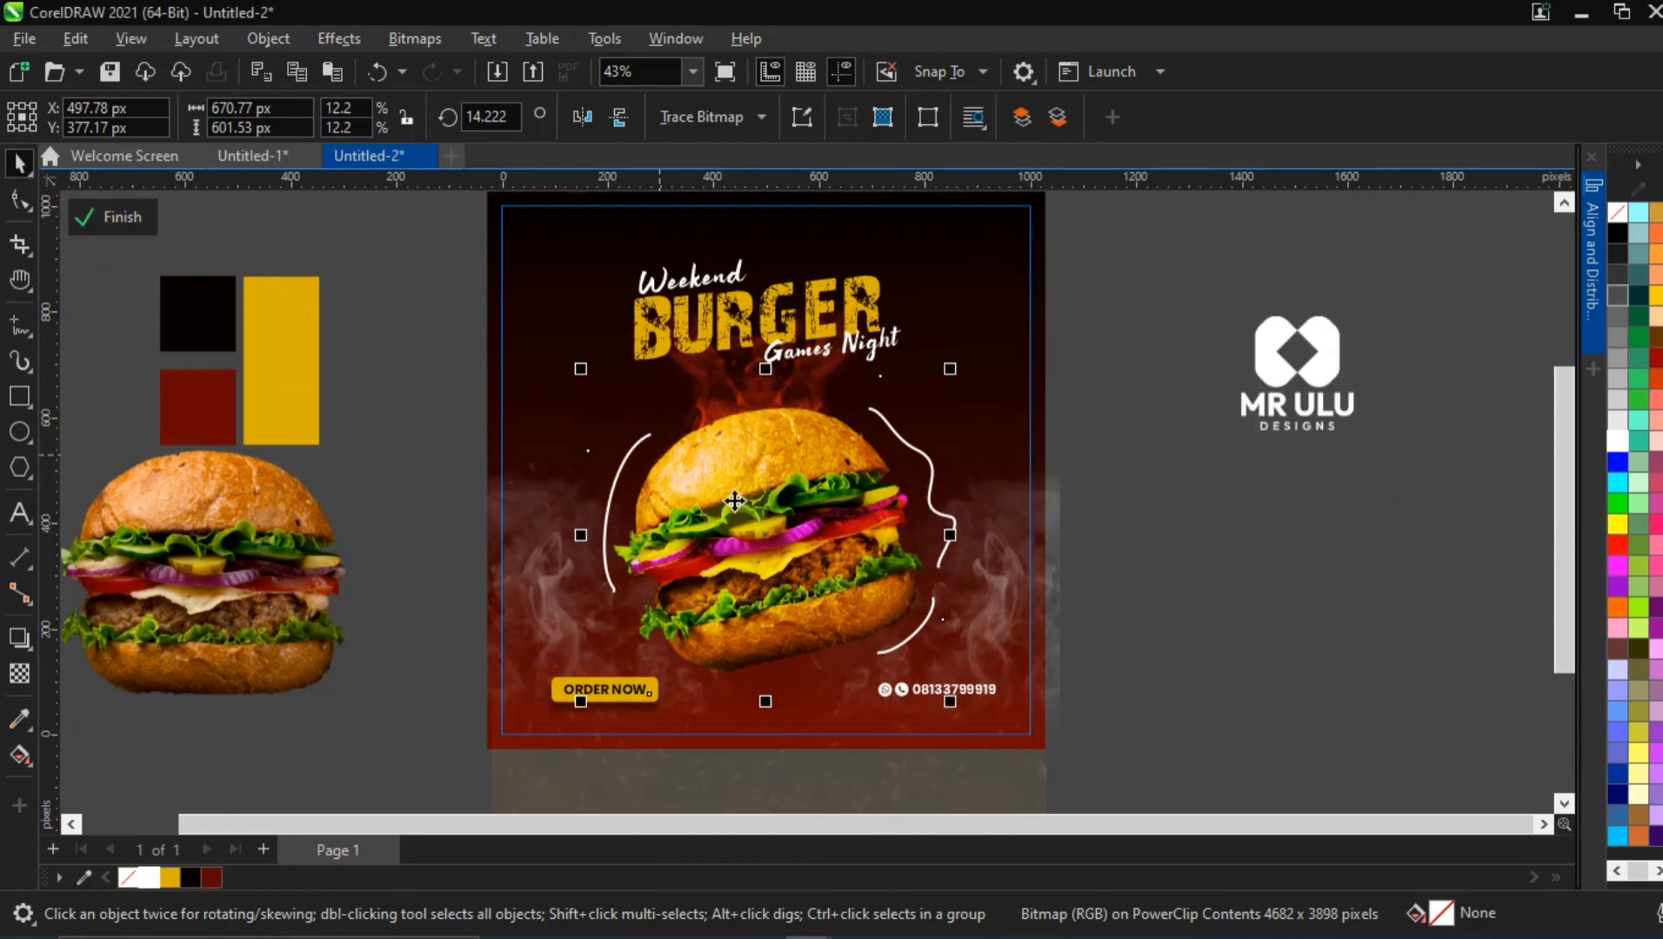
Convert the tilted burger to a 300 dpi RGB Color (24-bit) bitmap with anti-aliasing and a transparent background
click(436, 34)
click(439, 77)
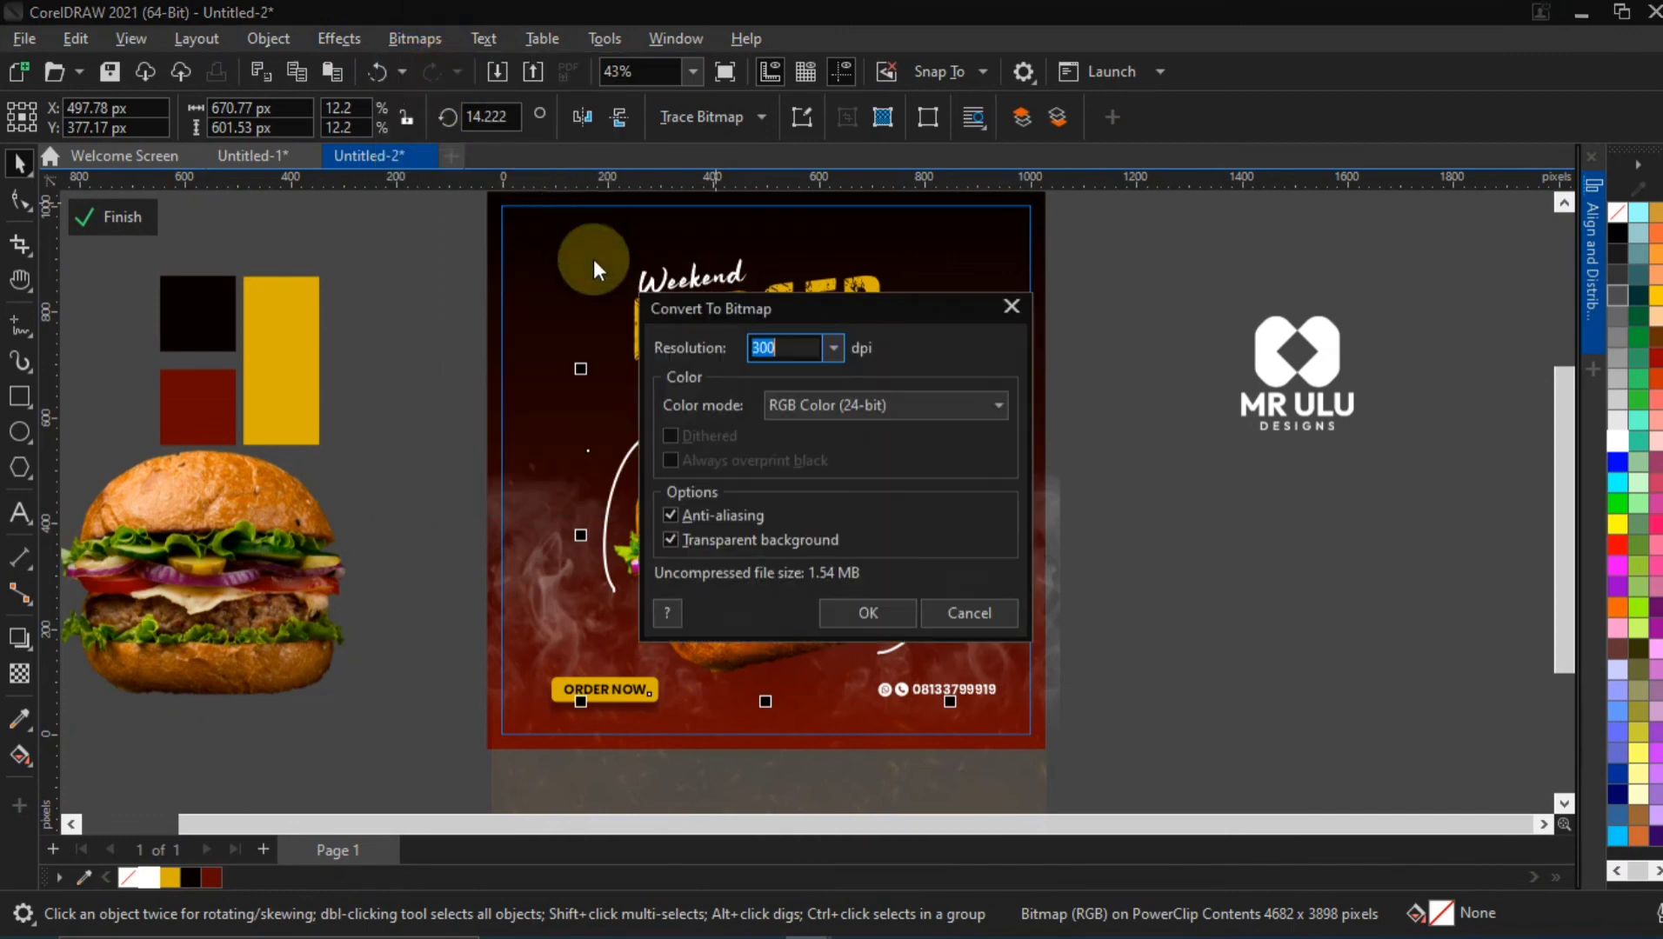
click(820, 622)
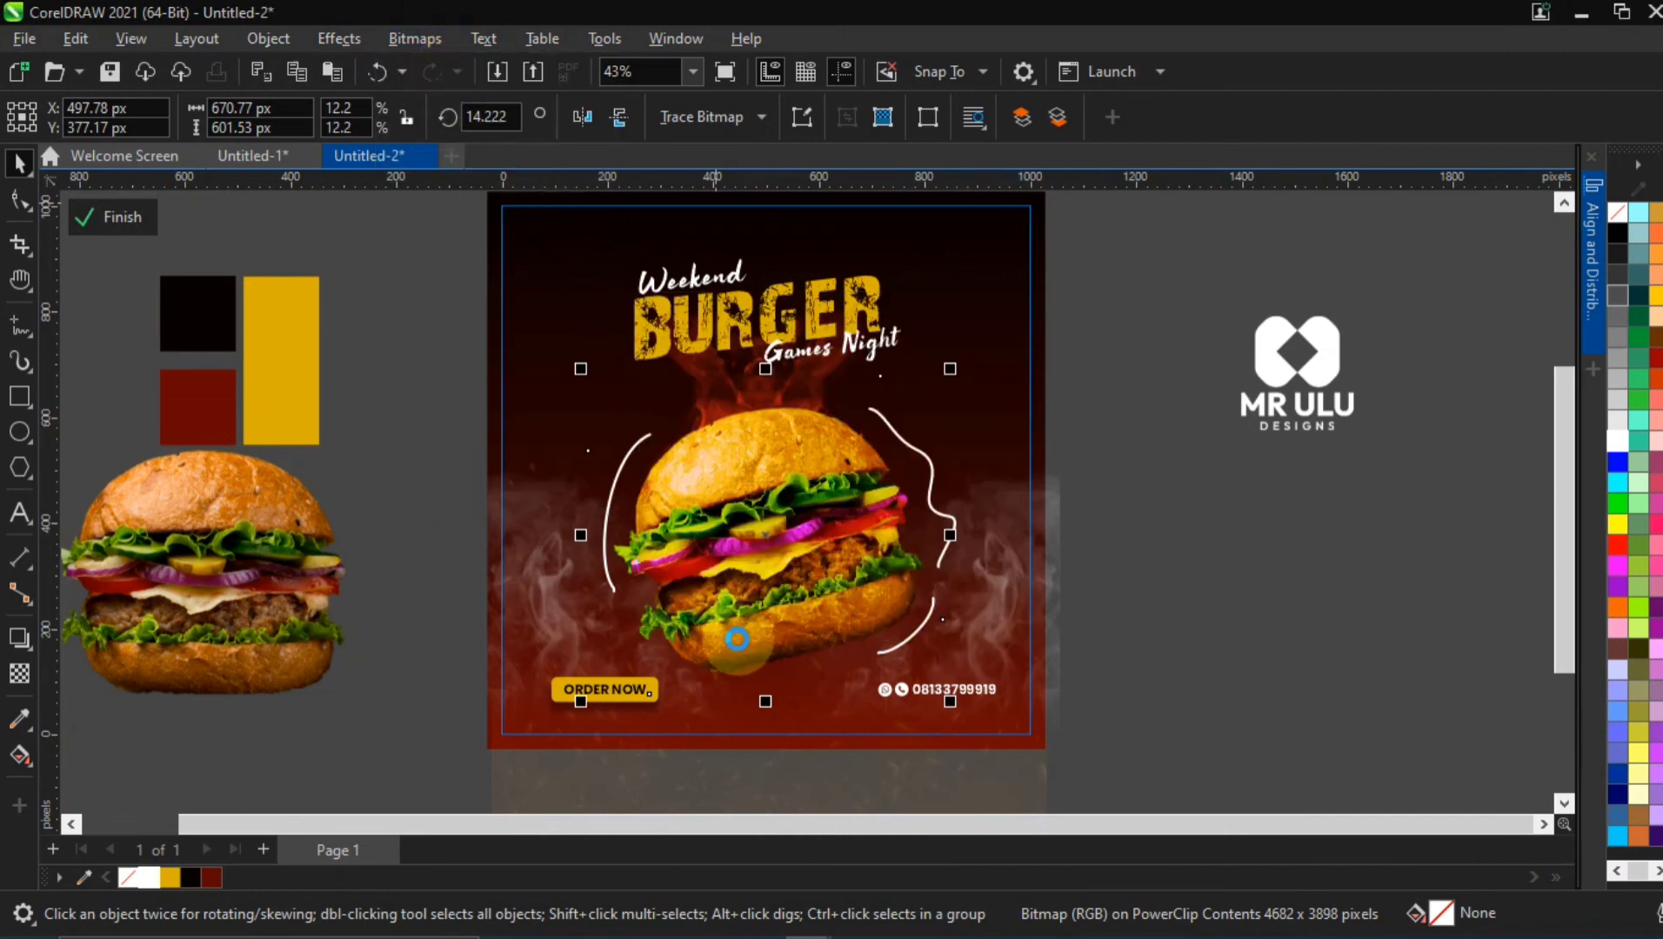
Add a black Multiply drop shadow beneath the tilted burger, offset about 5.4 px horizontally and -76 px vertically
click(15, 645)
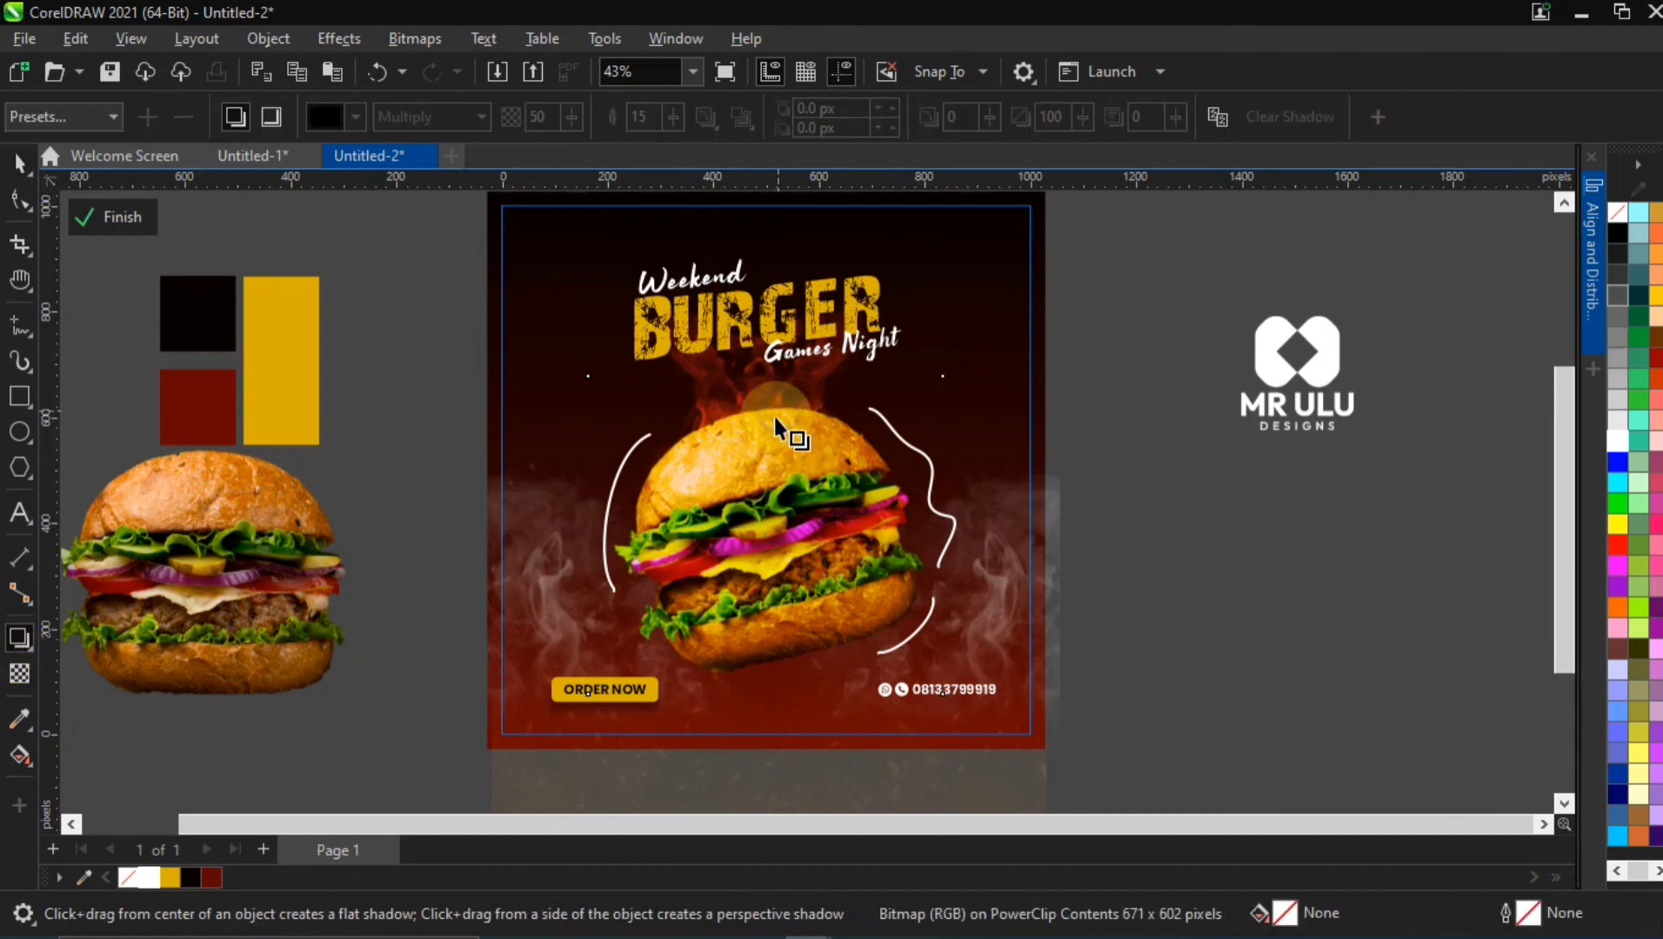
drag(774, 417, 764, 674)
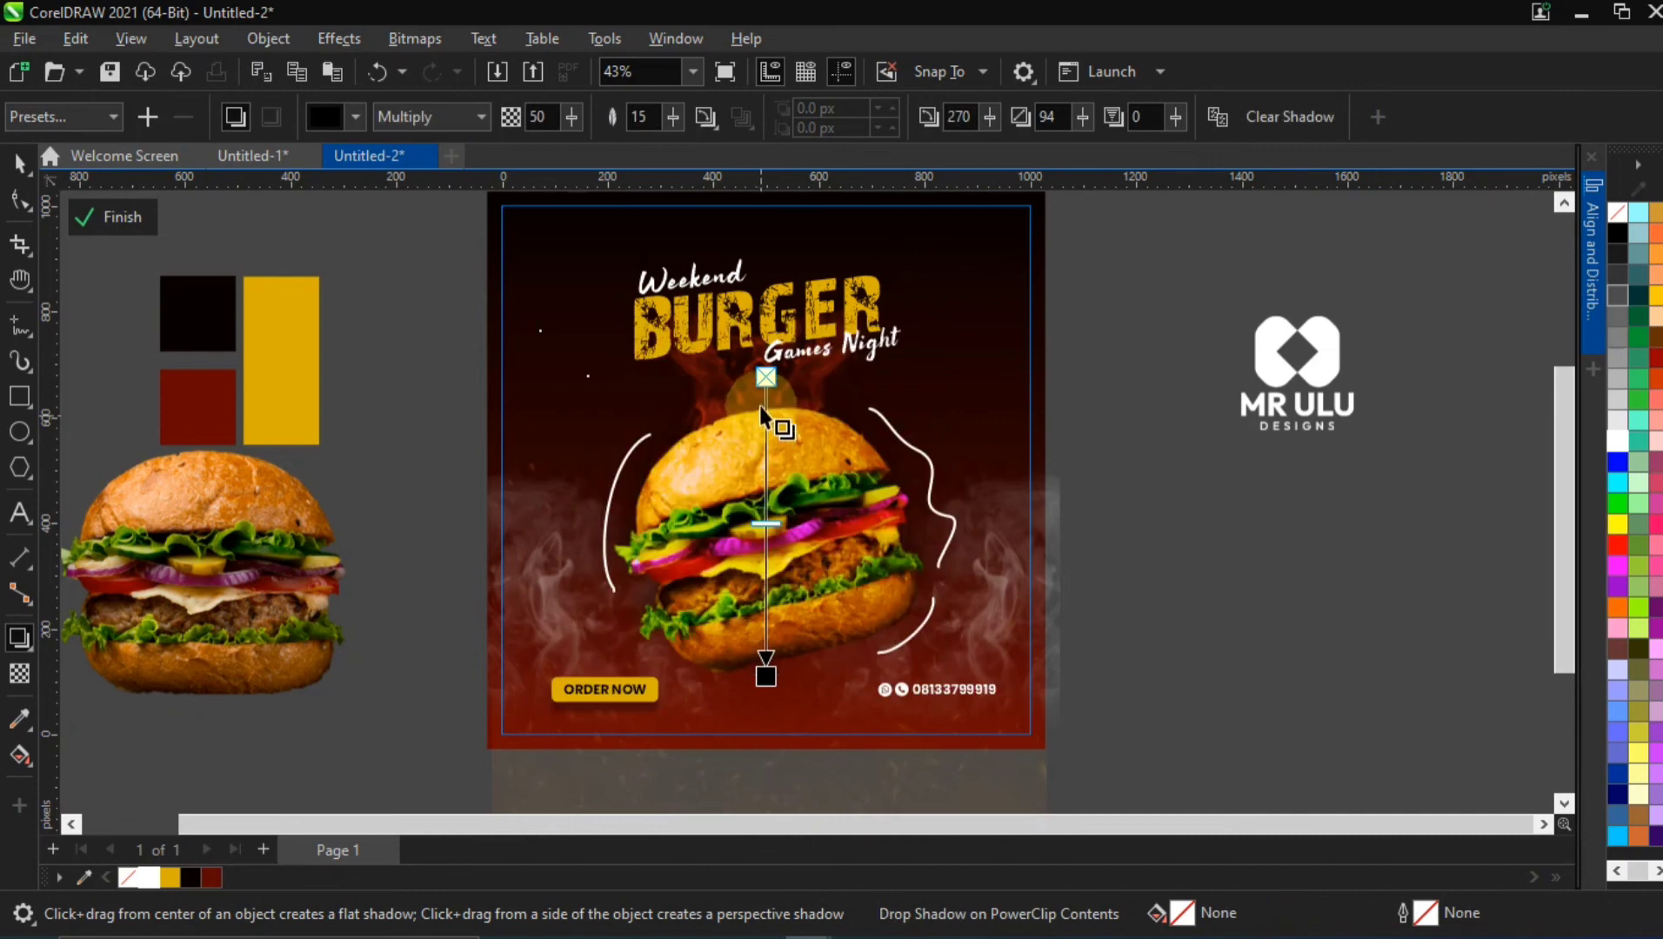
drag(765, 376, 769, 463)
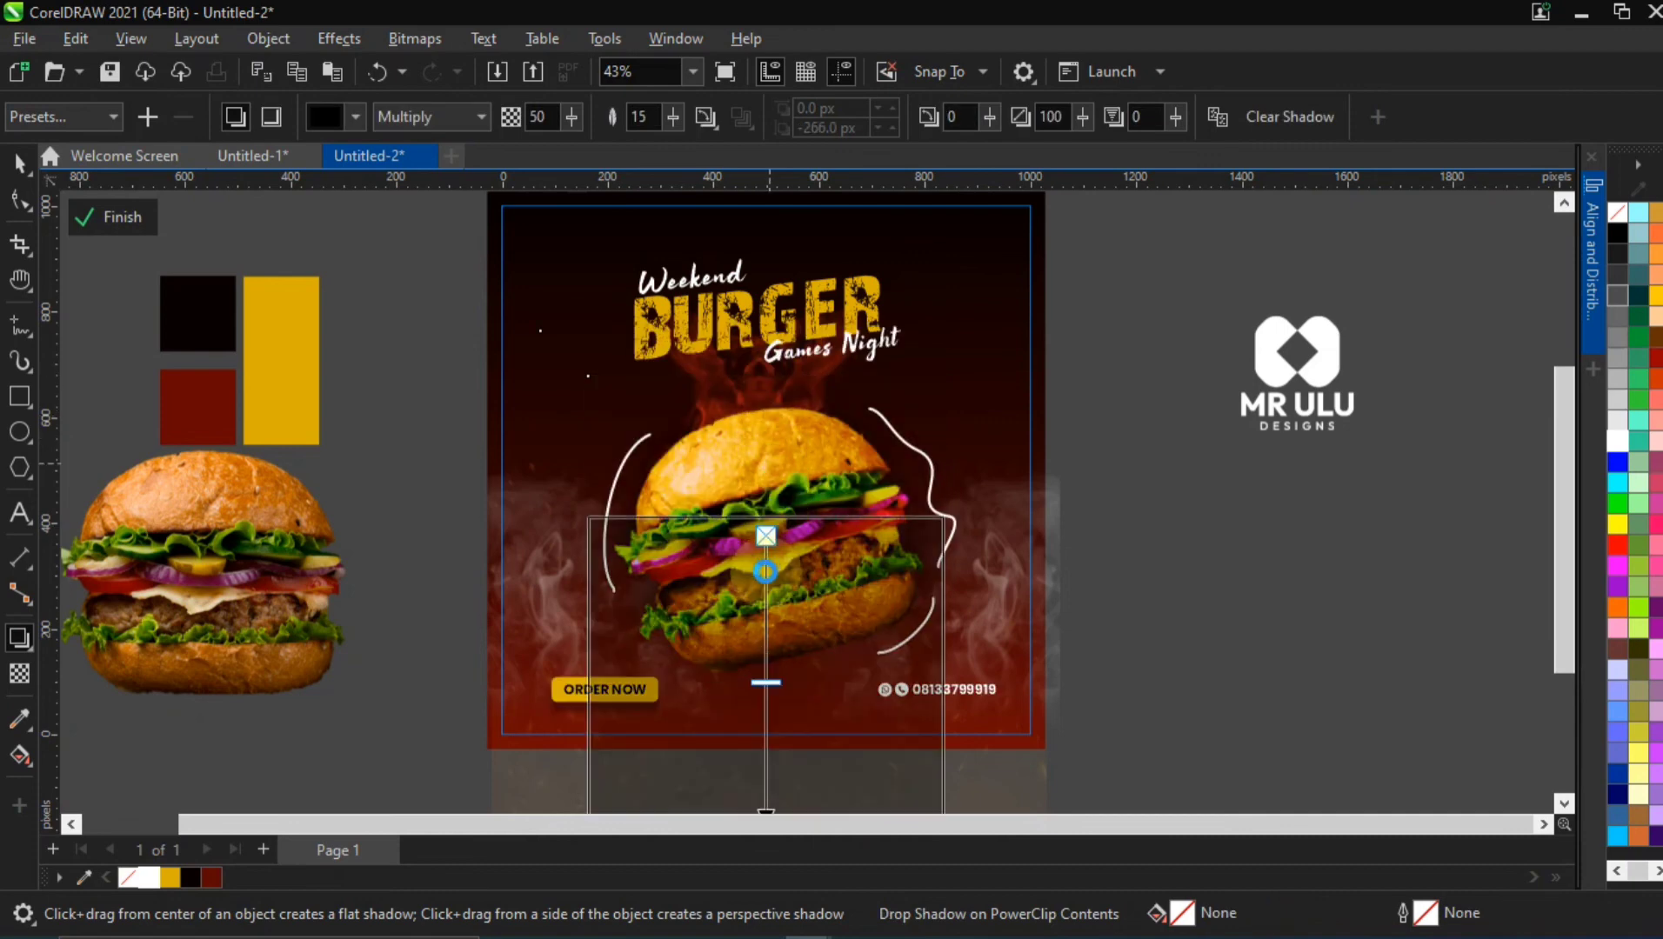
scroll(804, 706, down, 1)
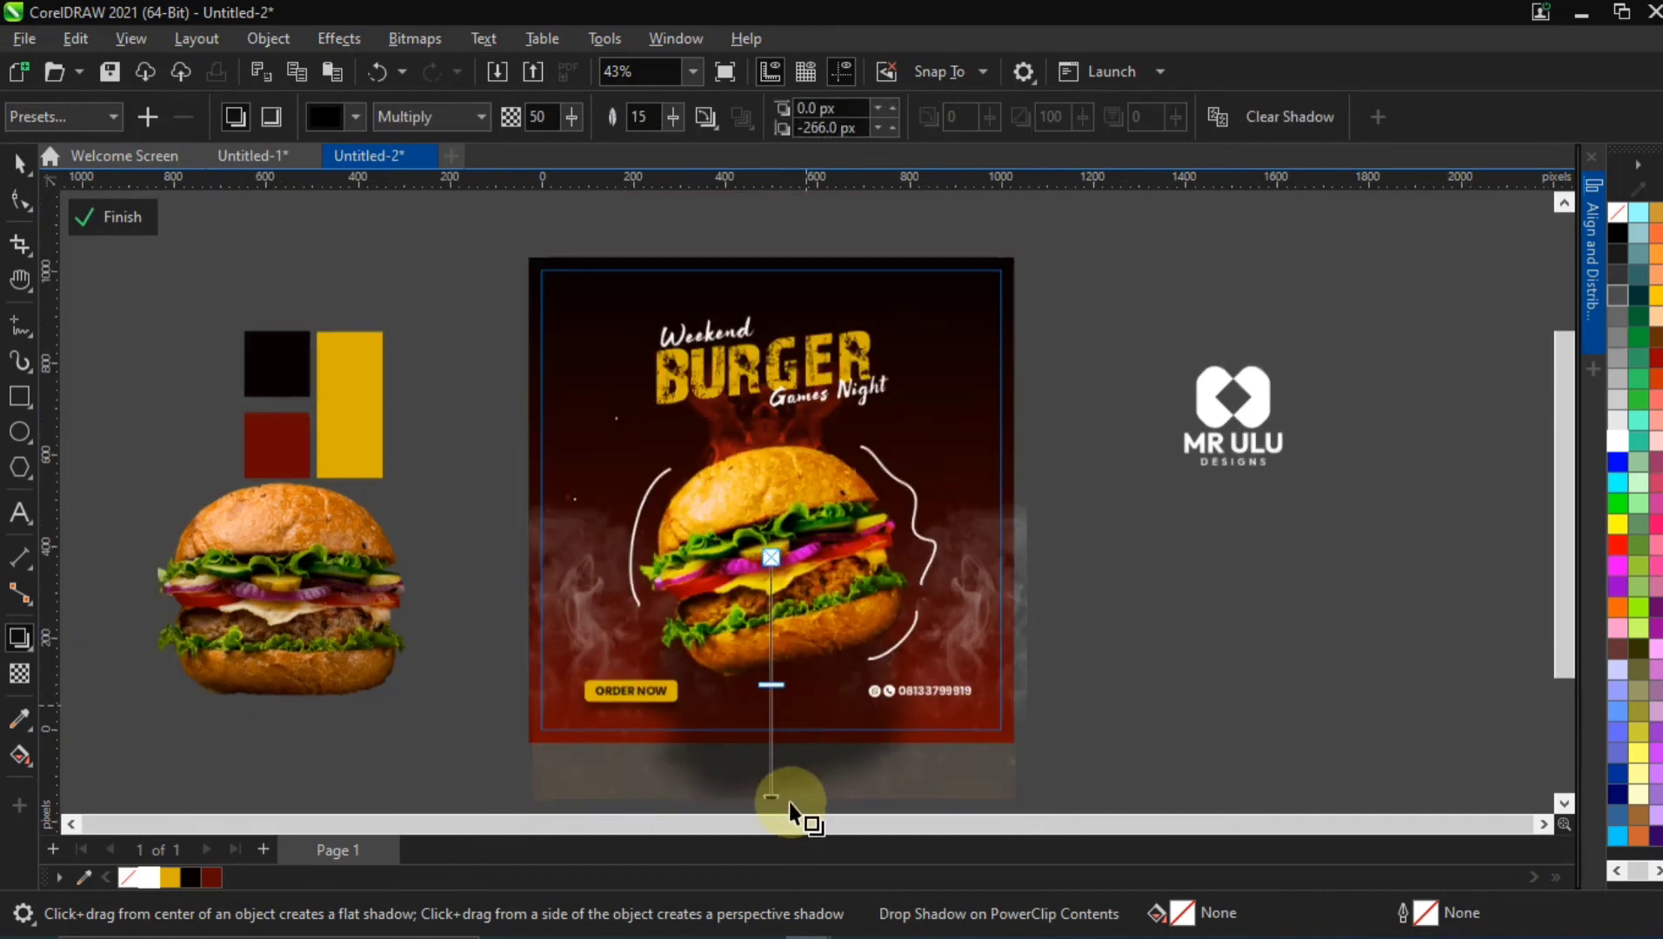
key(h)
drag(790, 735, 776, 669)
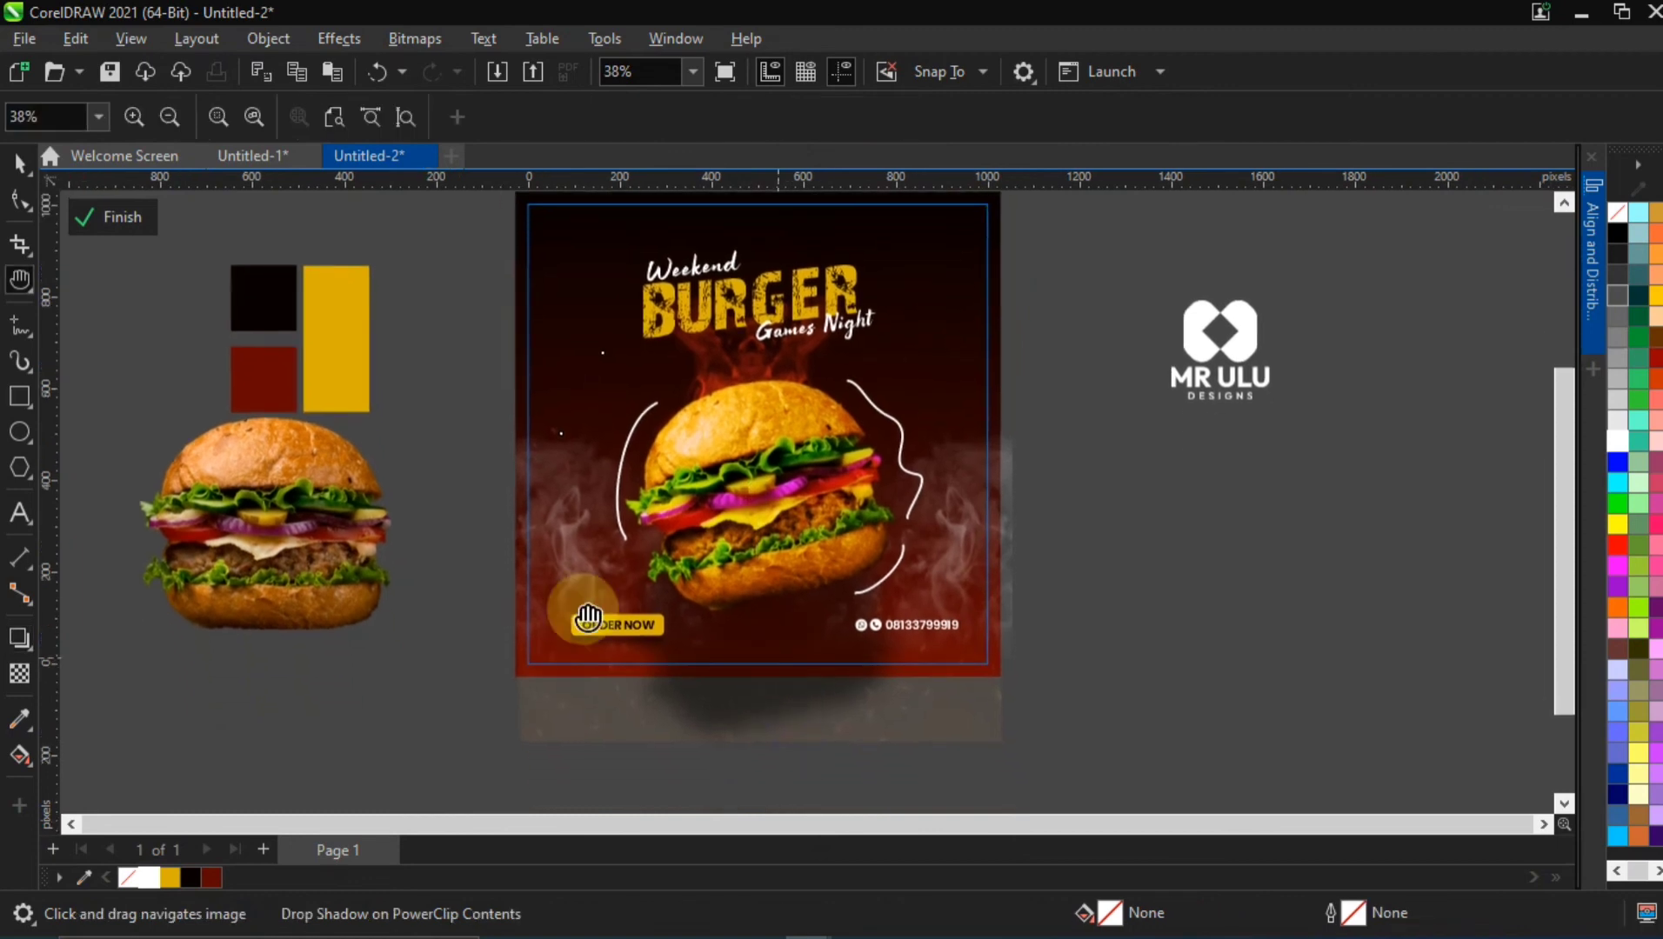
click(19, 637)
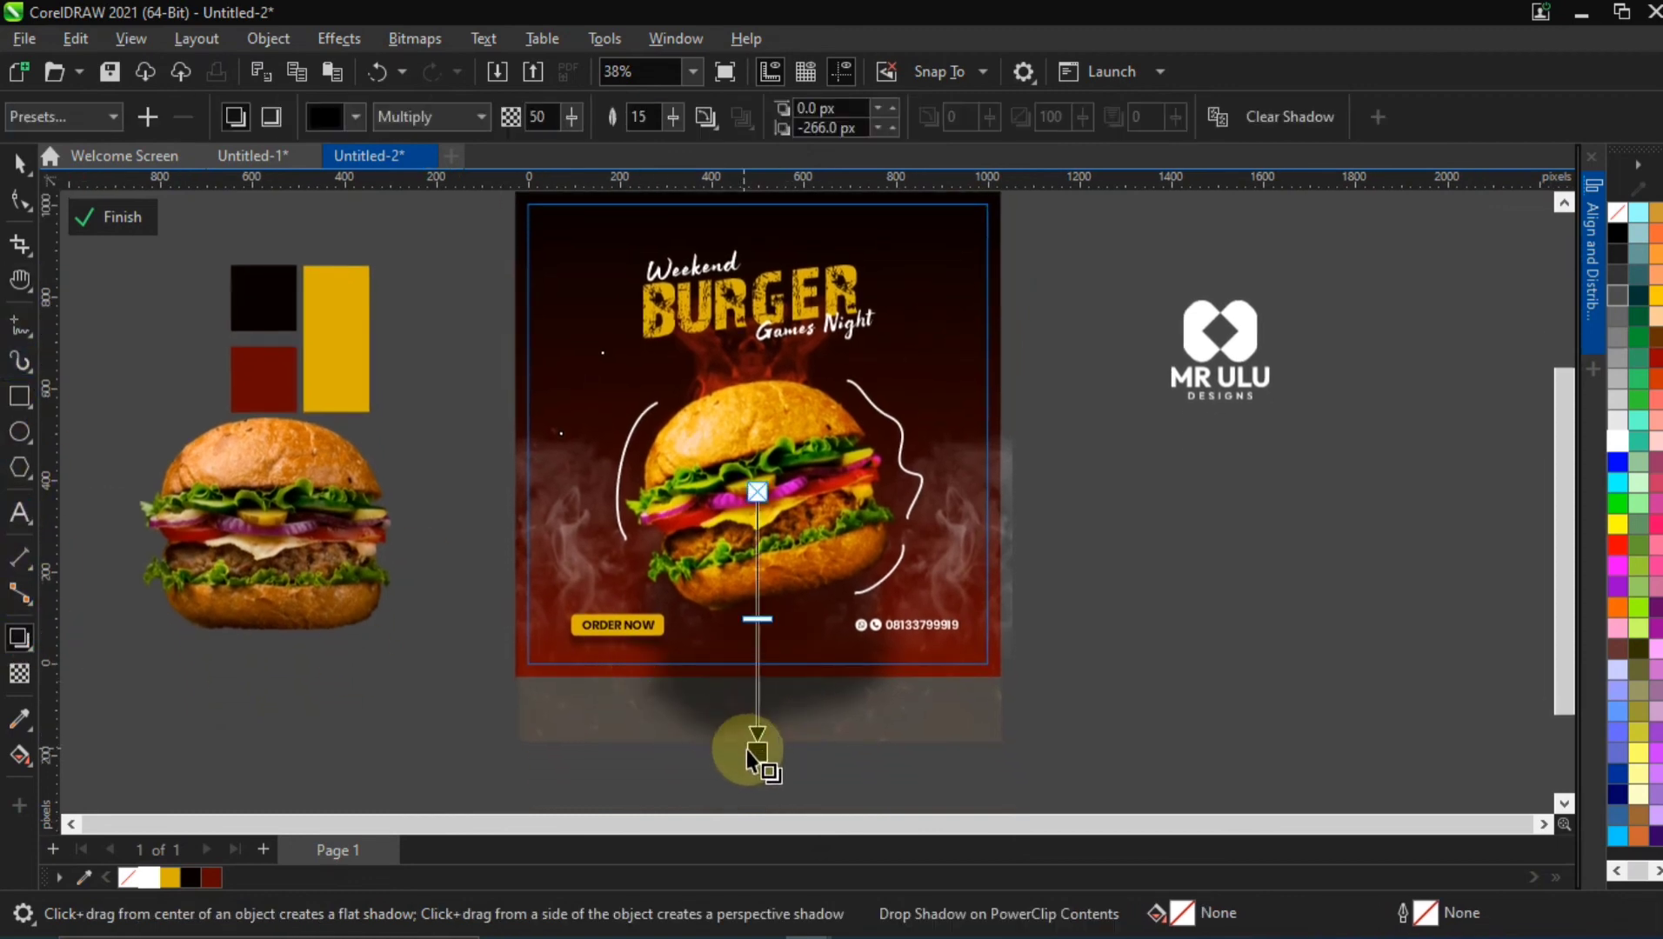
drag(775, 704, 770, 659)
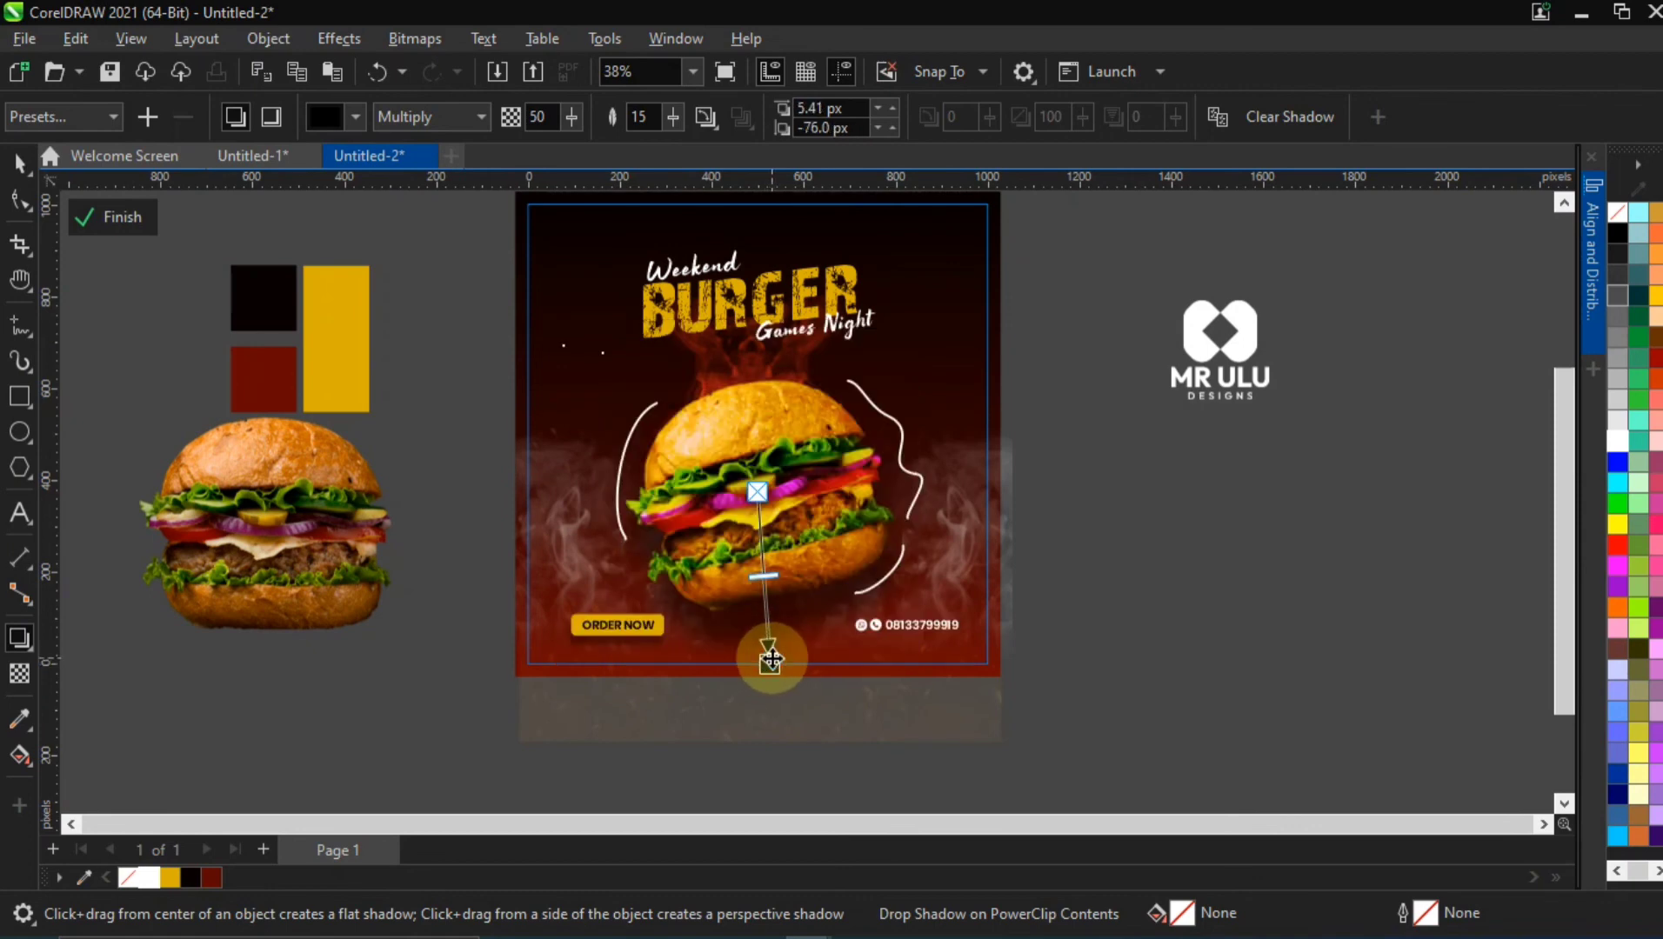
Feather the burger's shadow to 50 and reshape it into a flat perspective shadow under the bun, with angle about 324 and stretch about 8
click(668, 127)
drag(669, 127, 709, 121)
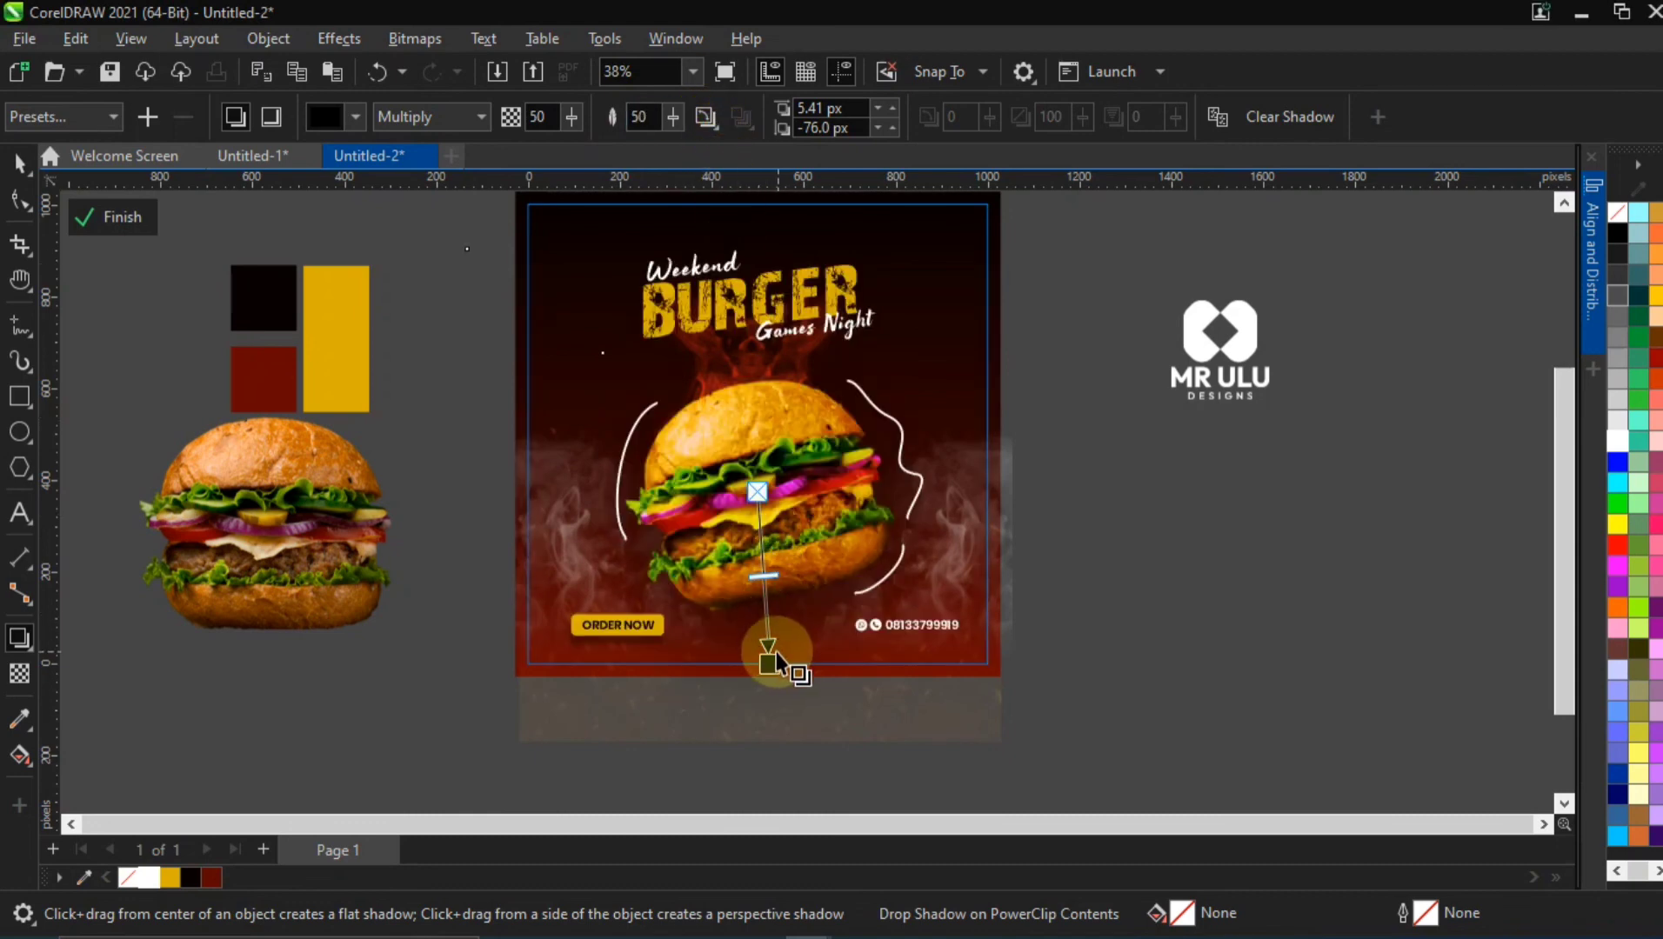
drag(768, 667, 786, 650)
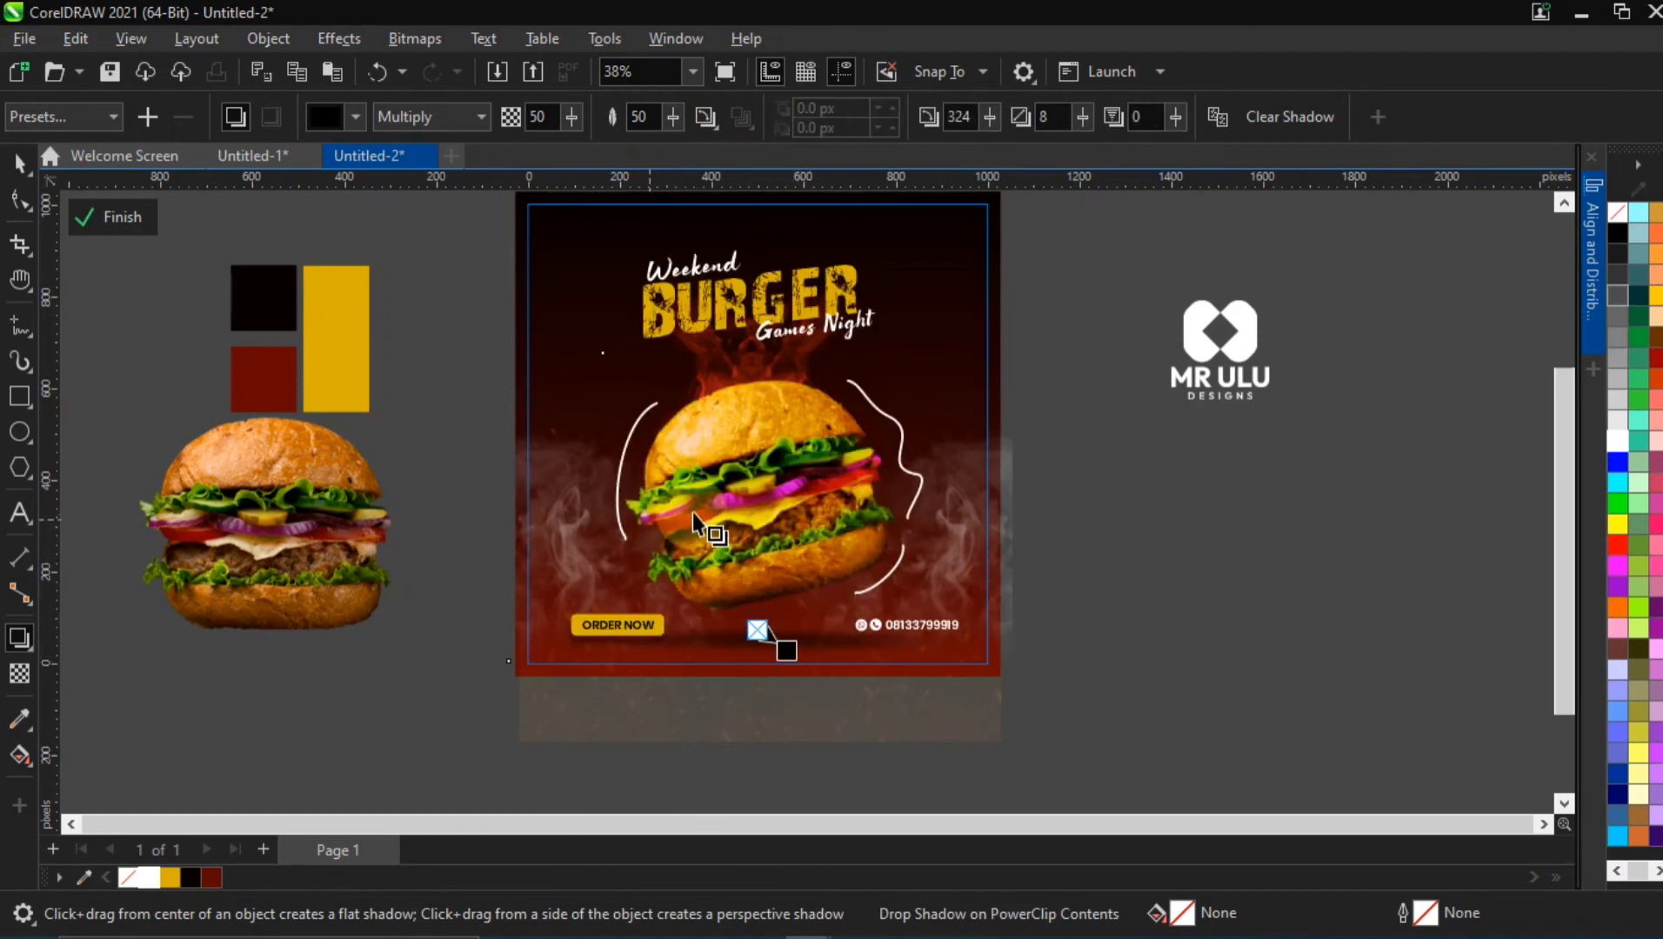
click(19, 163)
click(809, 673)
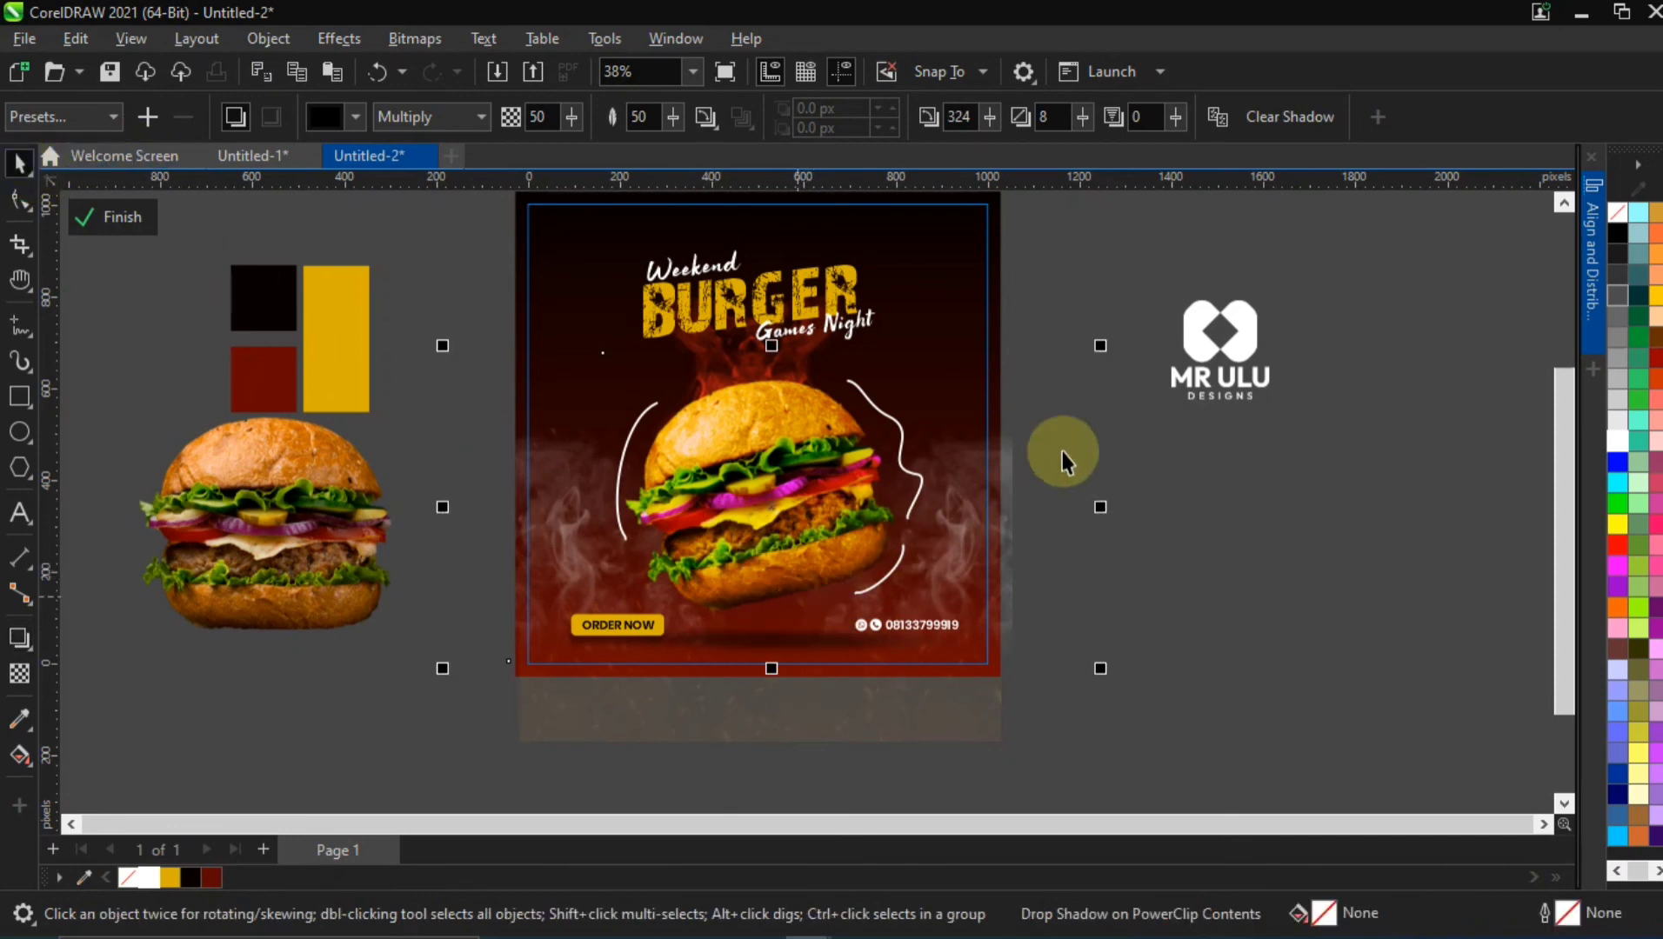
click(1106, 407)
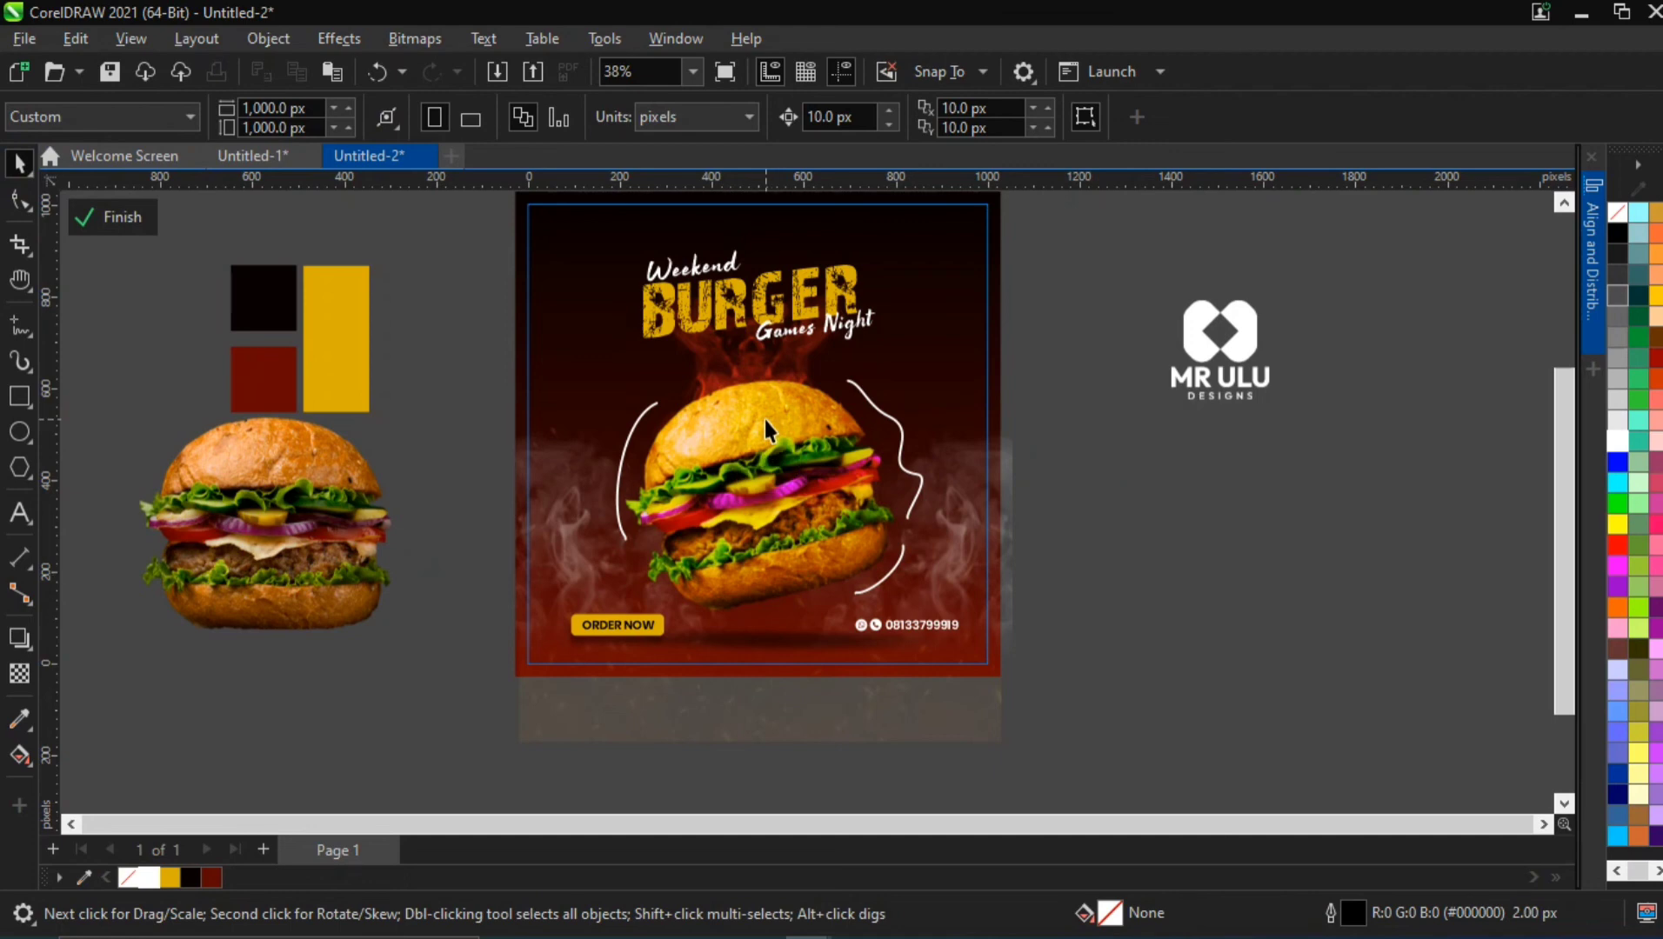
key(h)
drag(680, 413, 633, 481)
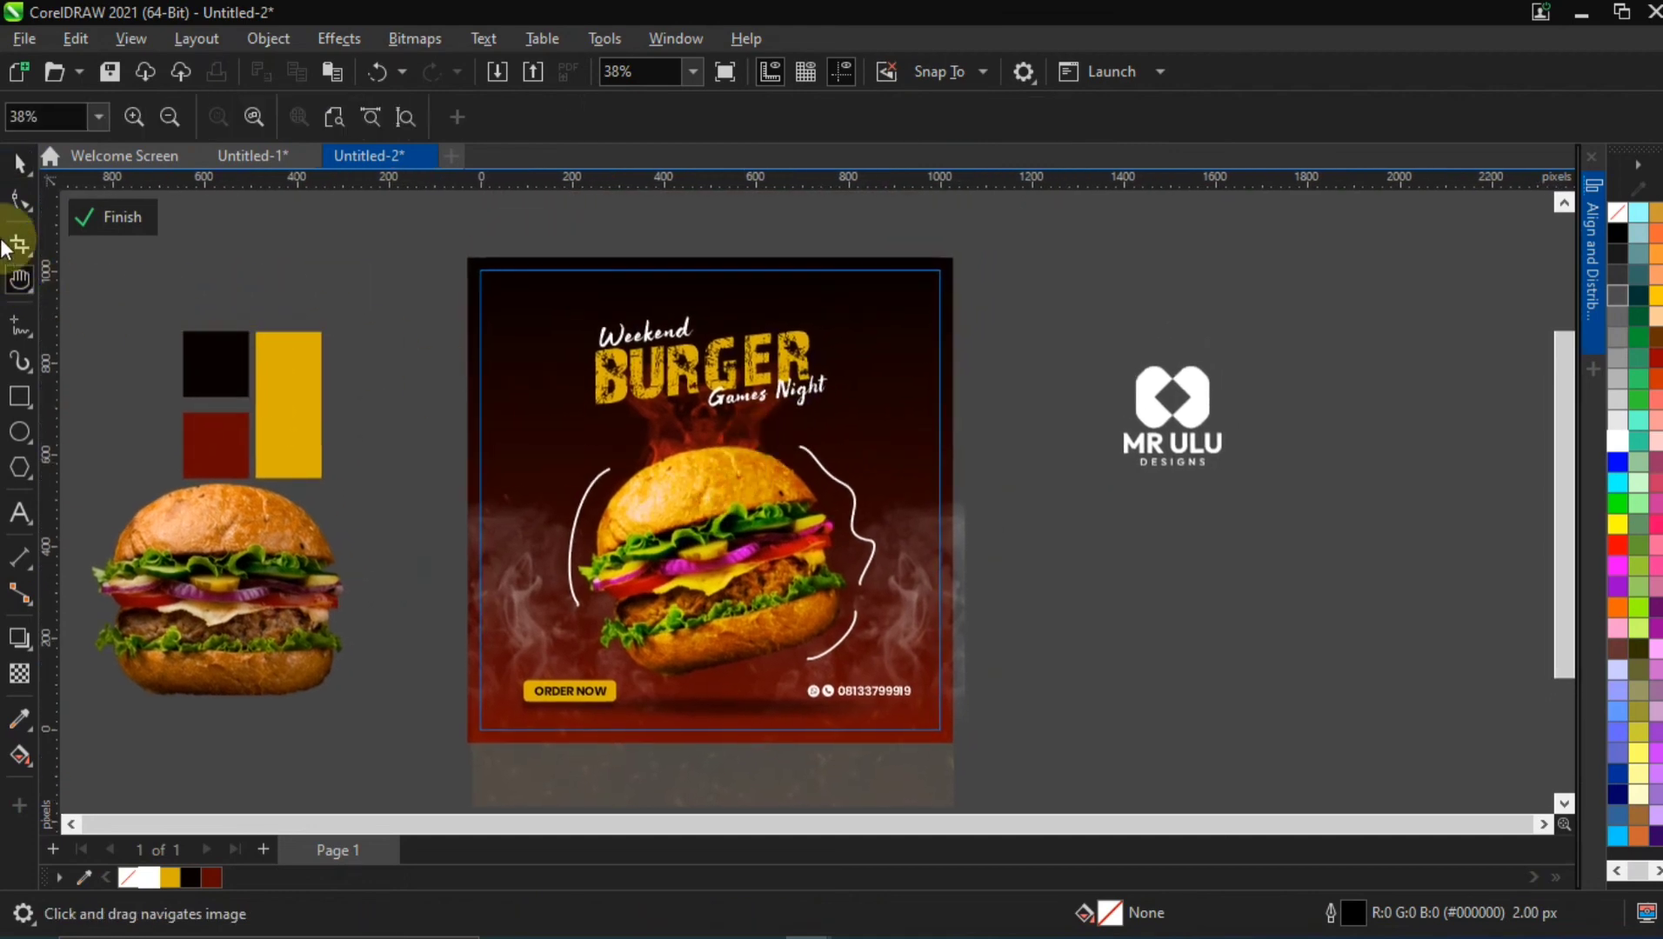
click(19, 163)
drag(384, 663, 1105, 740)
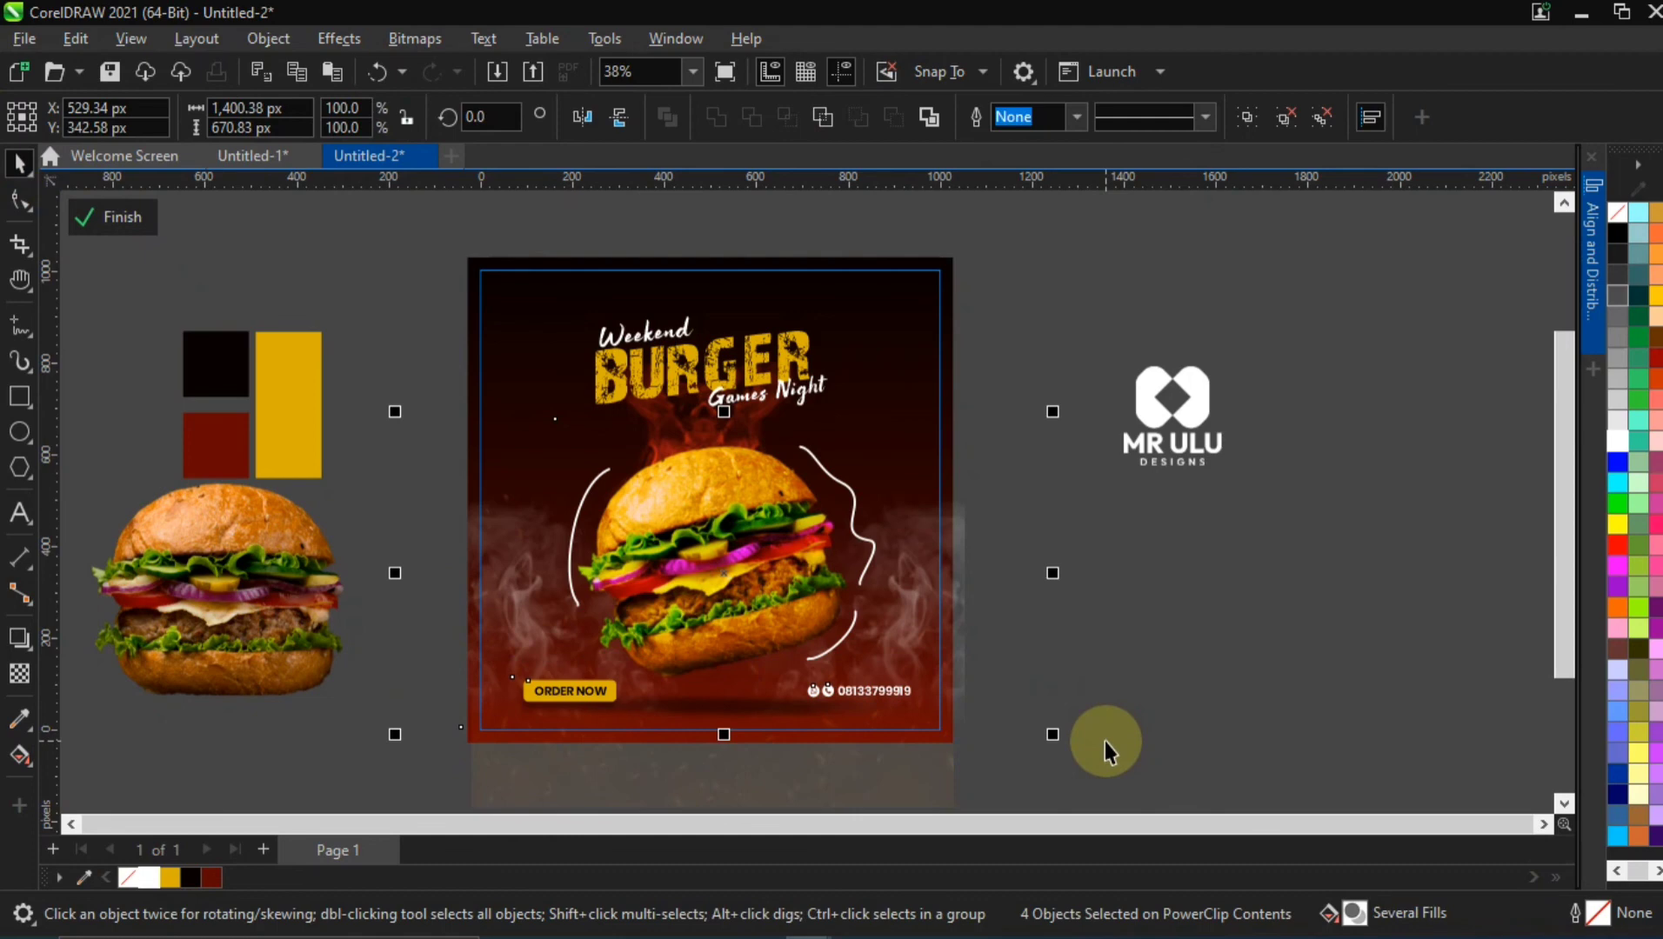
click(1162, 536)
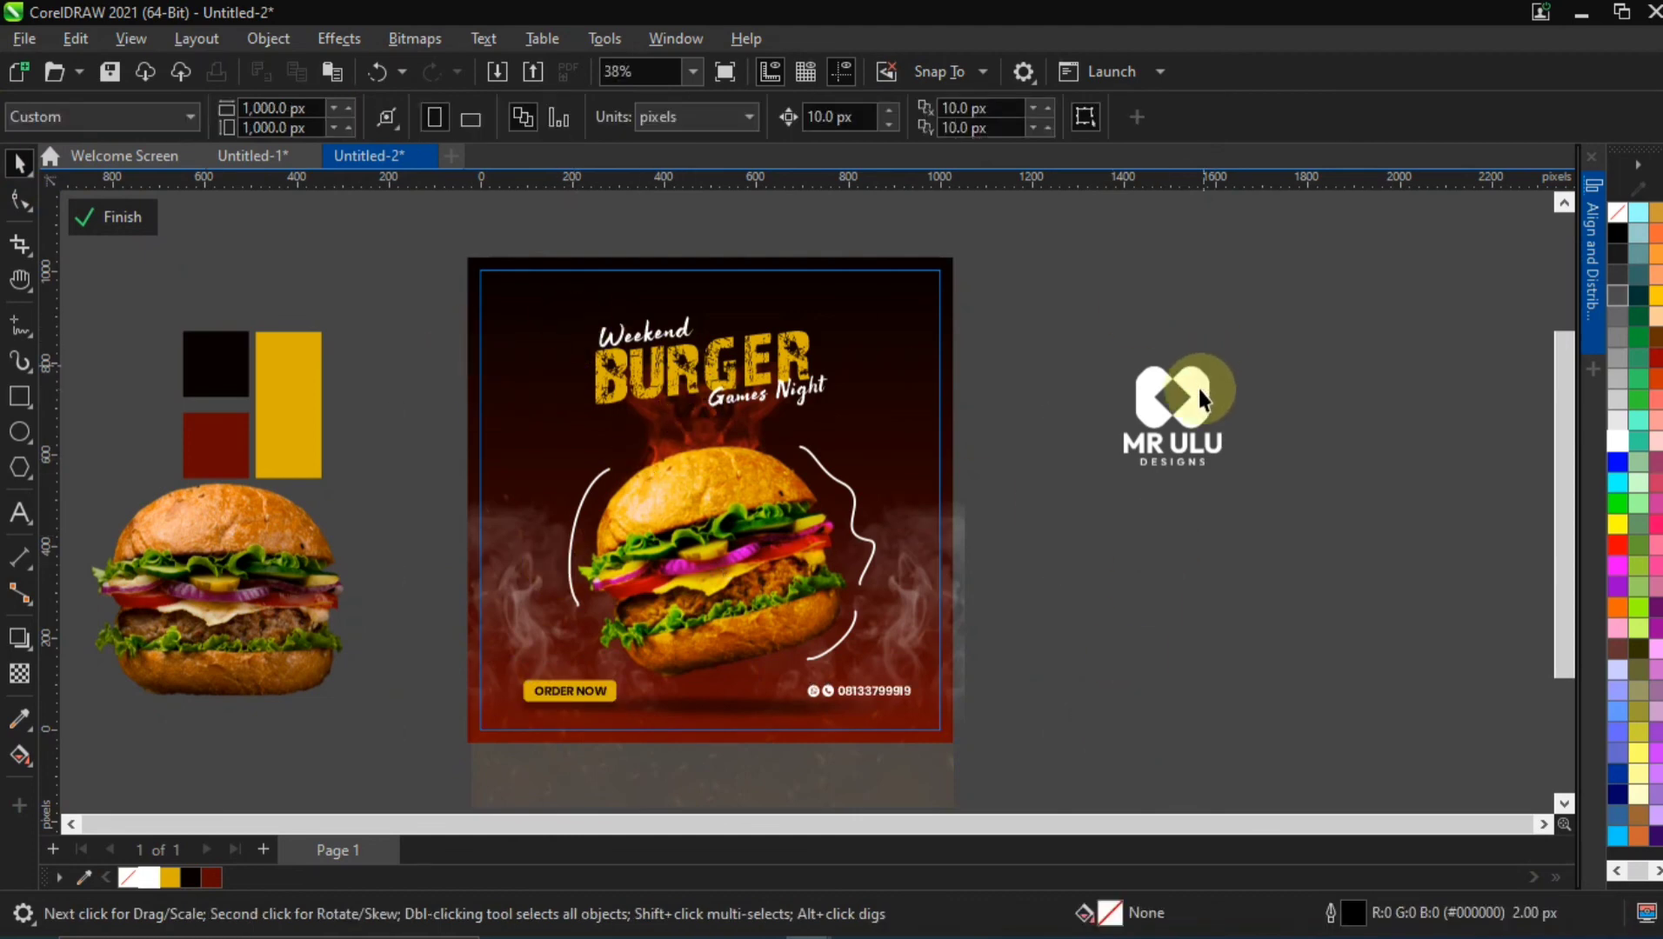
Move the white logo inside the flyer's upper-left corner and scale it to about 75 × 76 px
click(1201, 399)
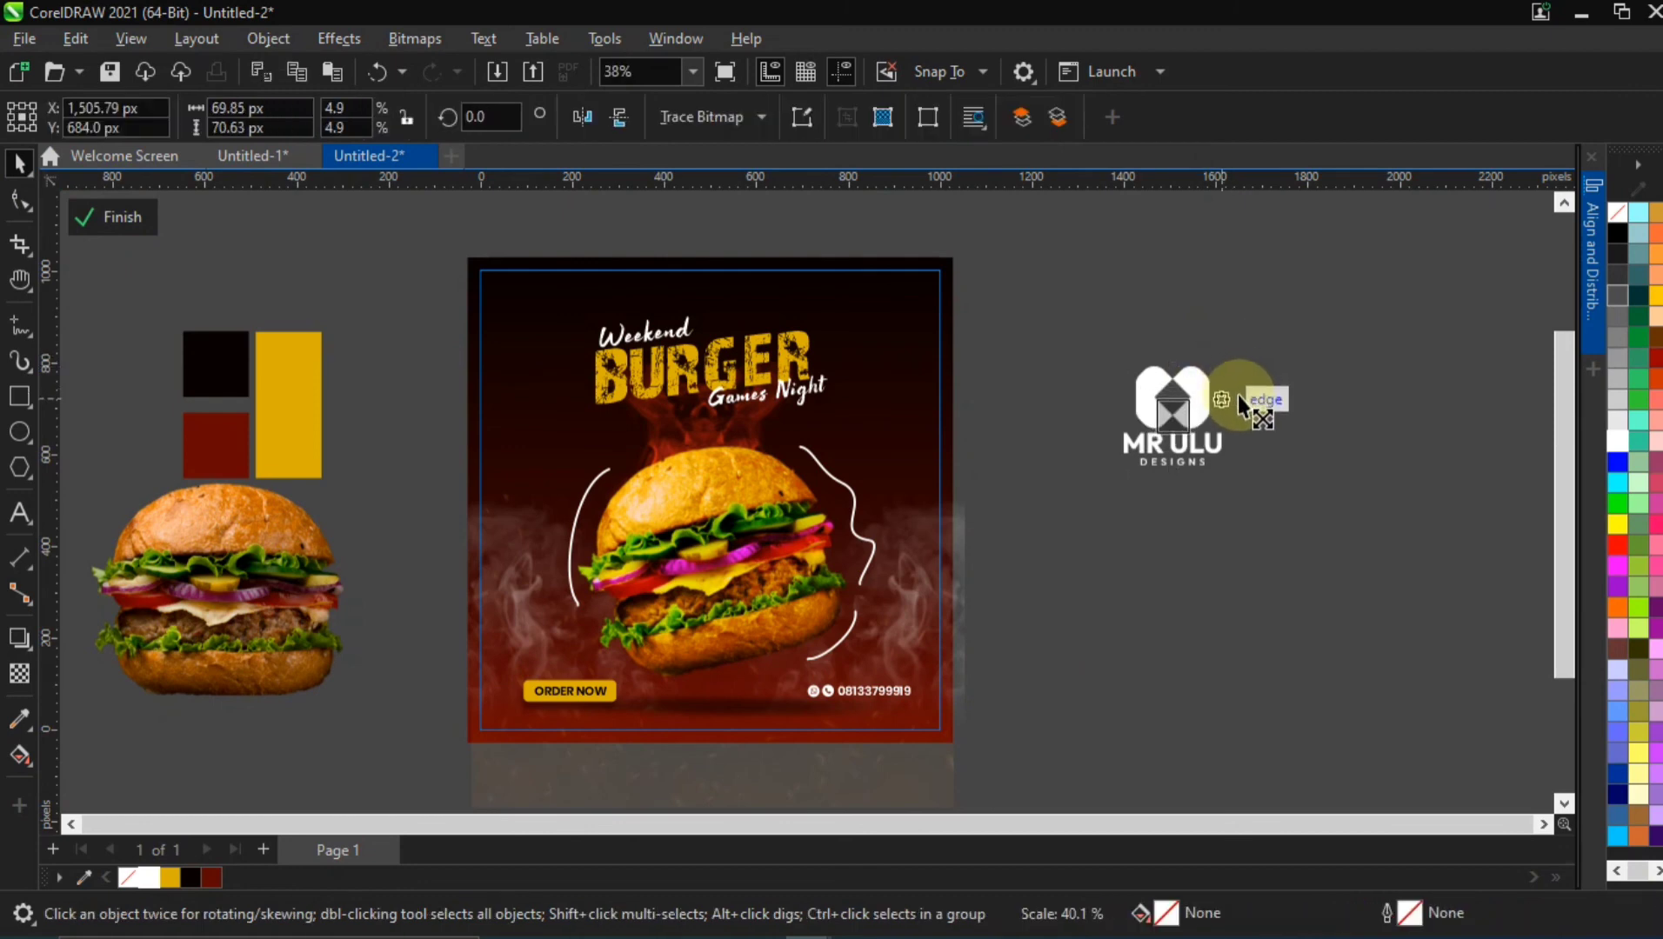
drag(1239, 394, 532, 313)
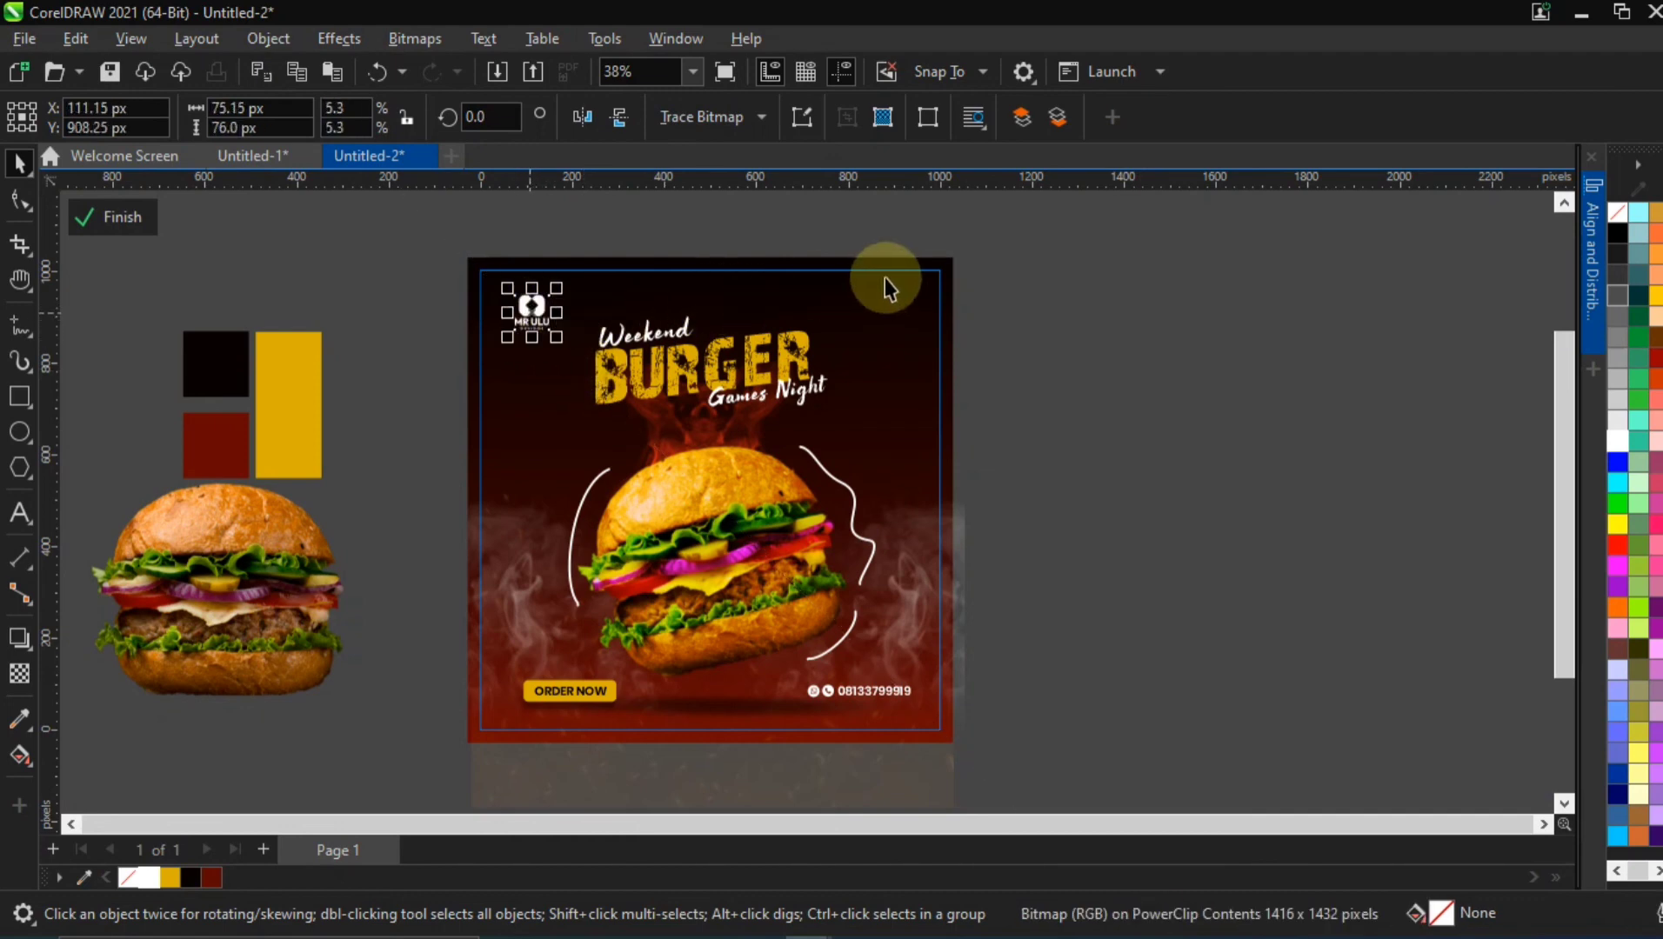
click(652, 213)
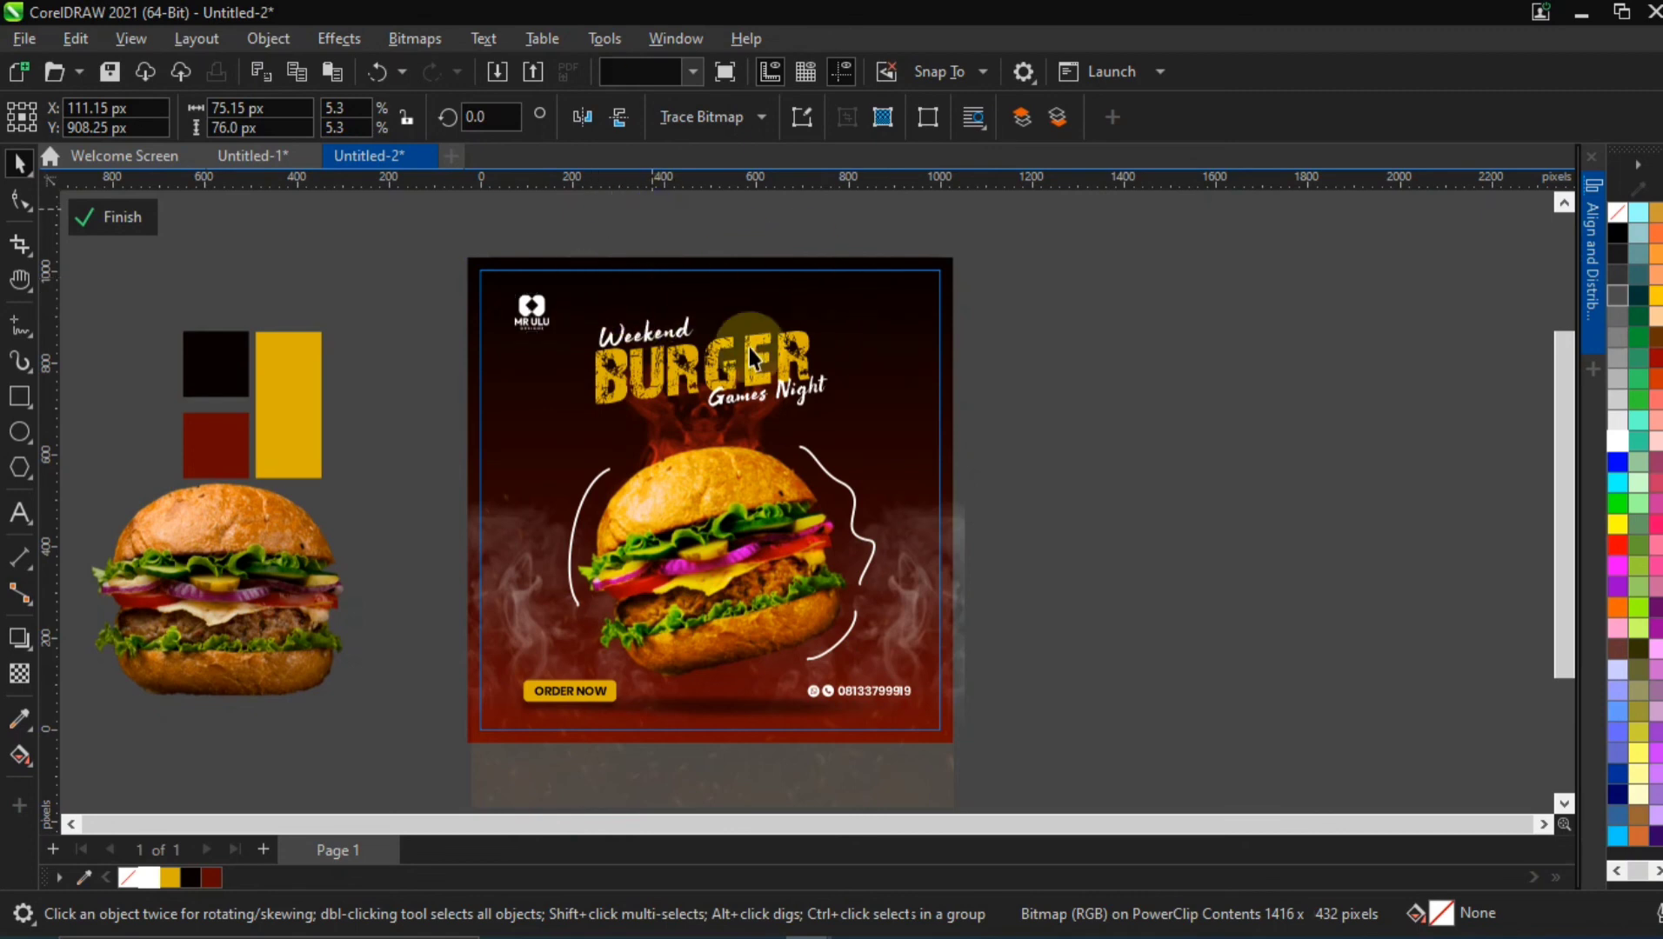
Add Gaussian noise with level 50, density 50 and Intensity color mode to the gradient background rectangle, and finish editing the PowerClip
click(825, 302)
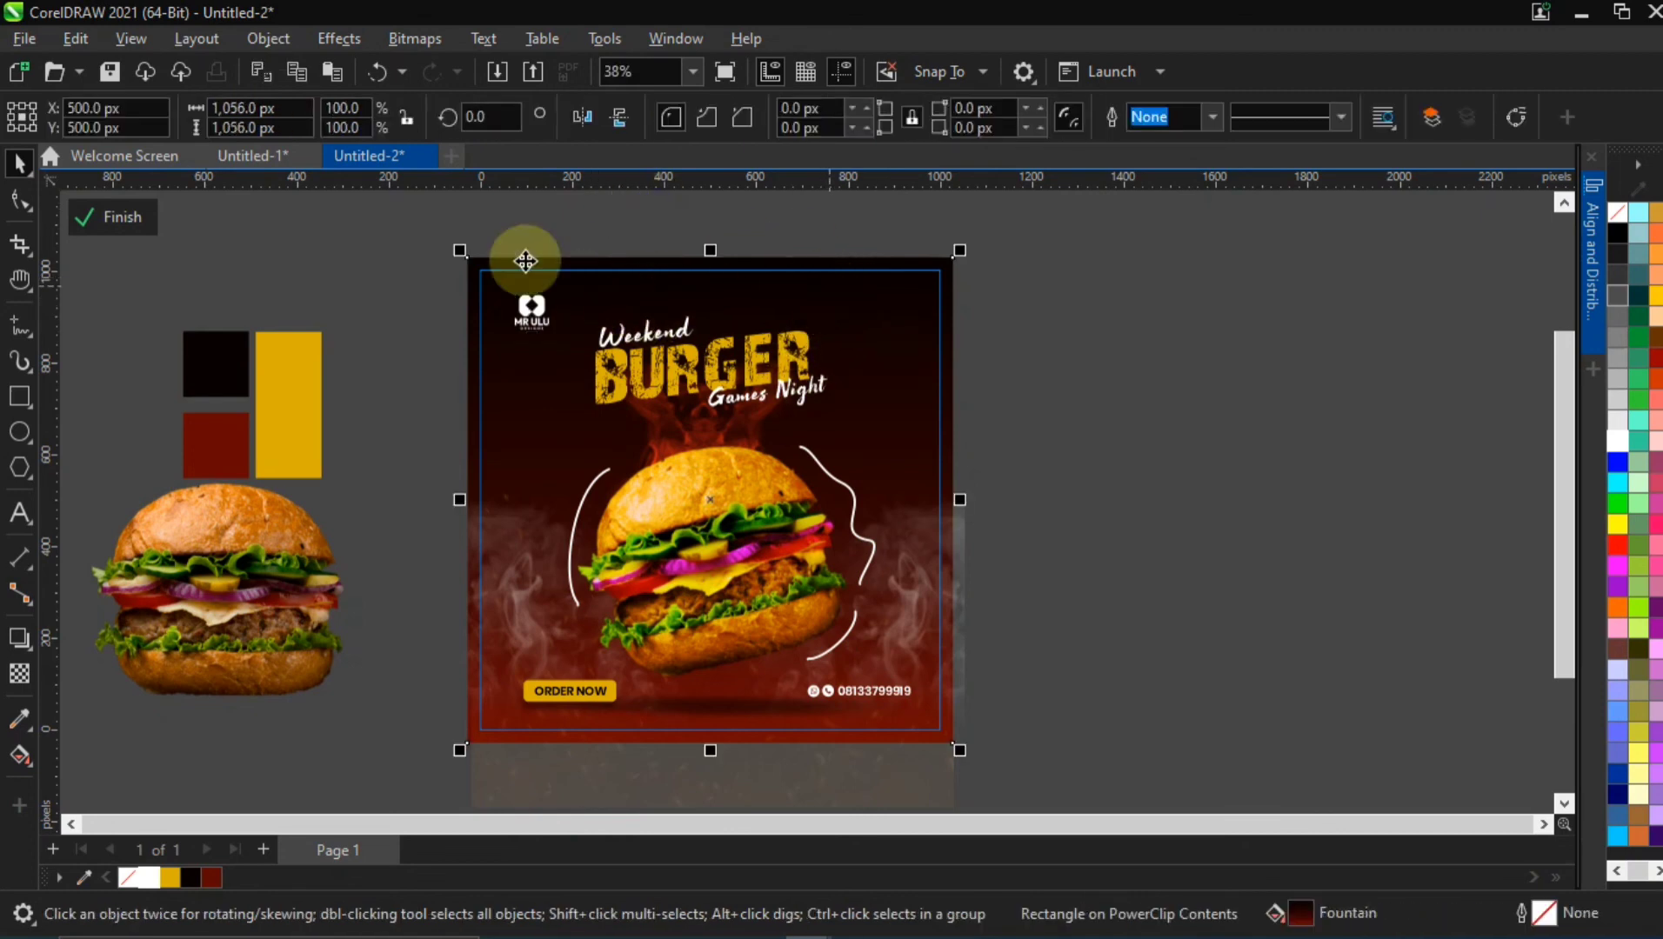
click(343, 39)
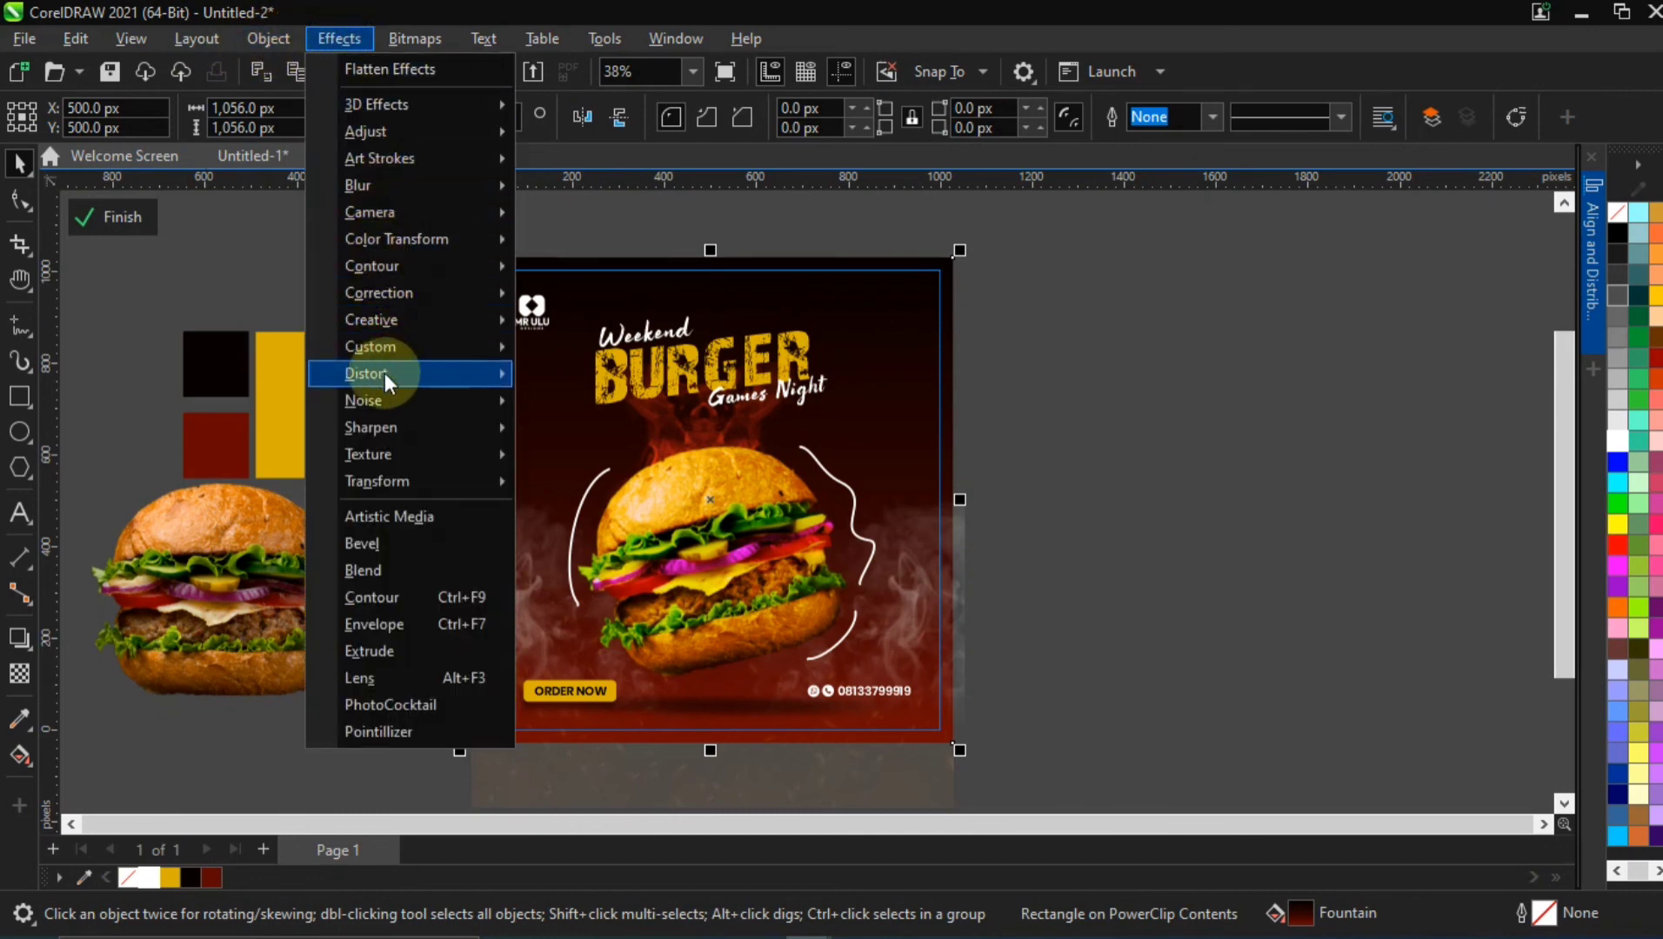
mouse_move(384, 389)
click(590, 412)
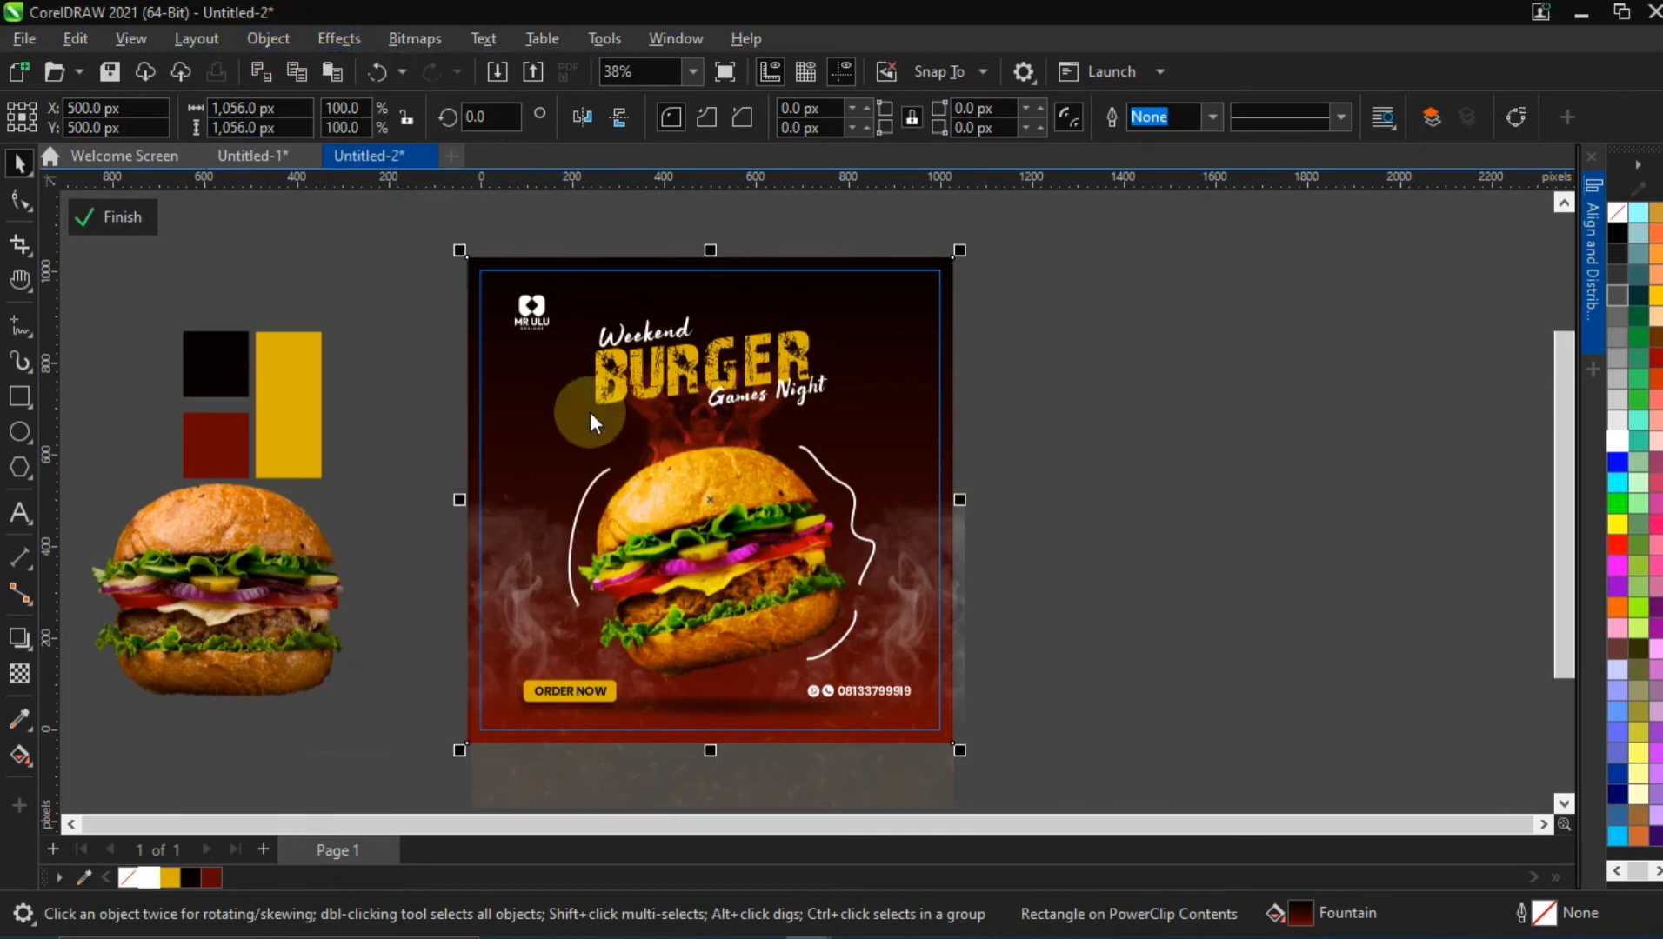
drag(793, 263, 1155, 257)
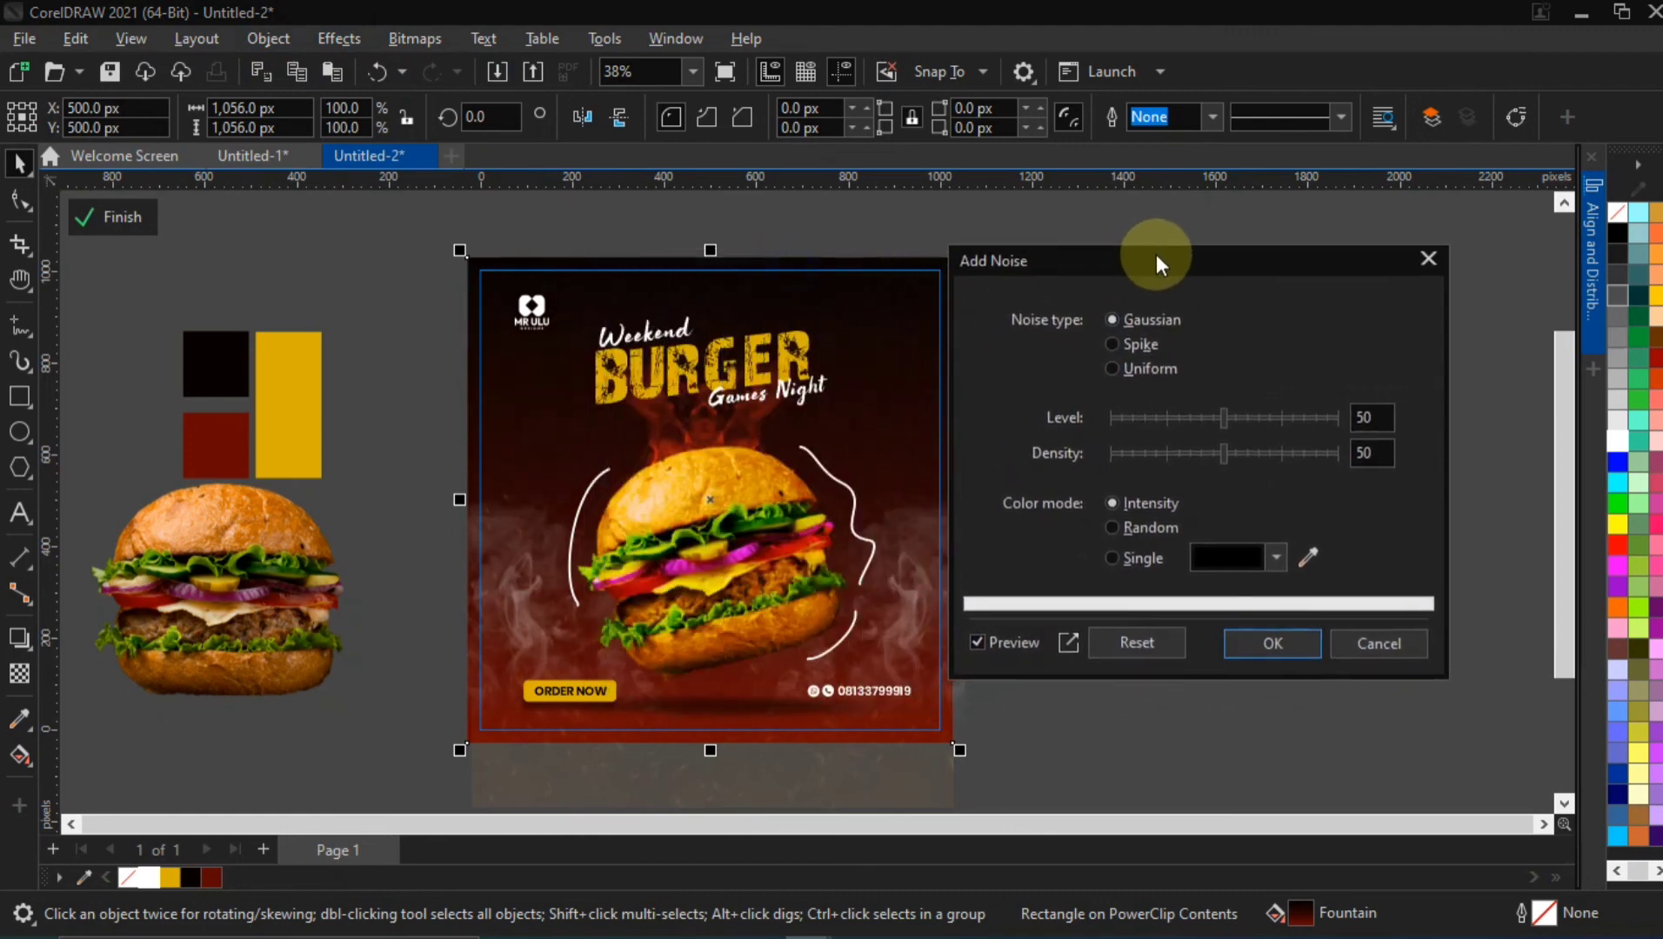
click(1268, 643)
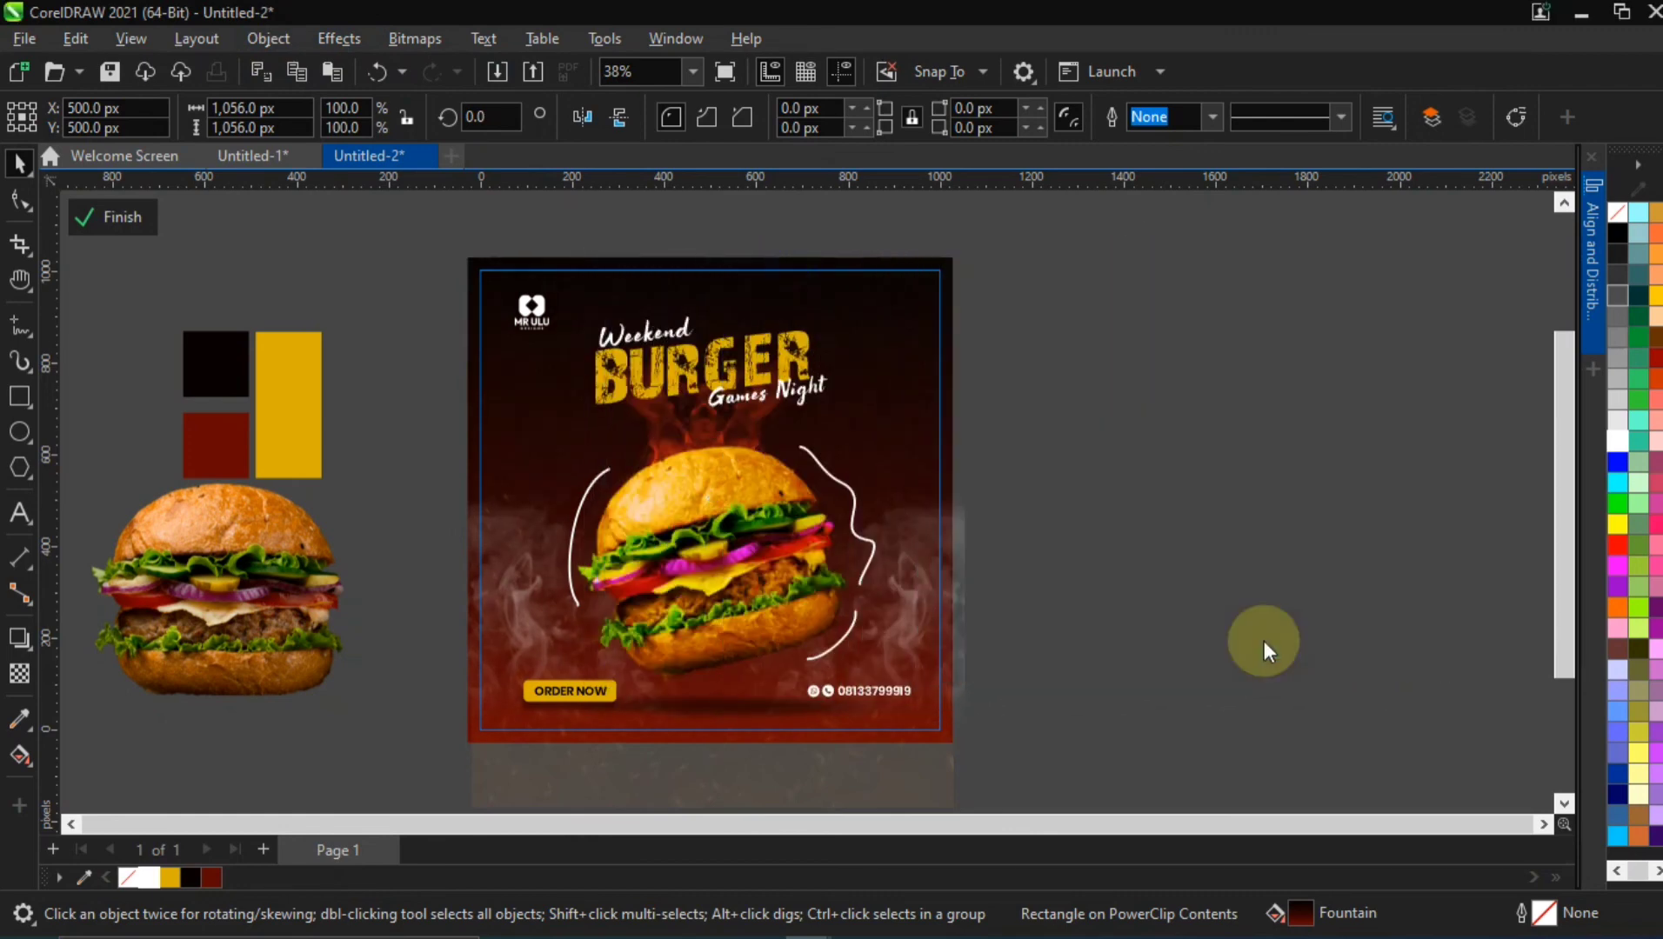
ctrl+click(364, 284)
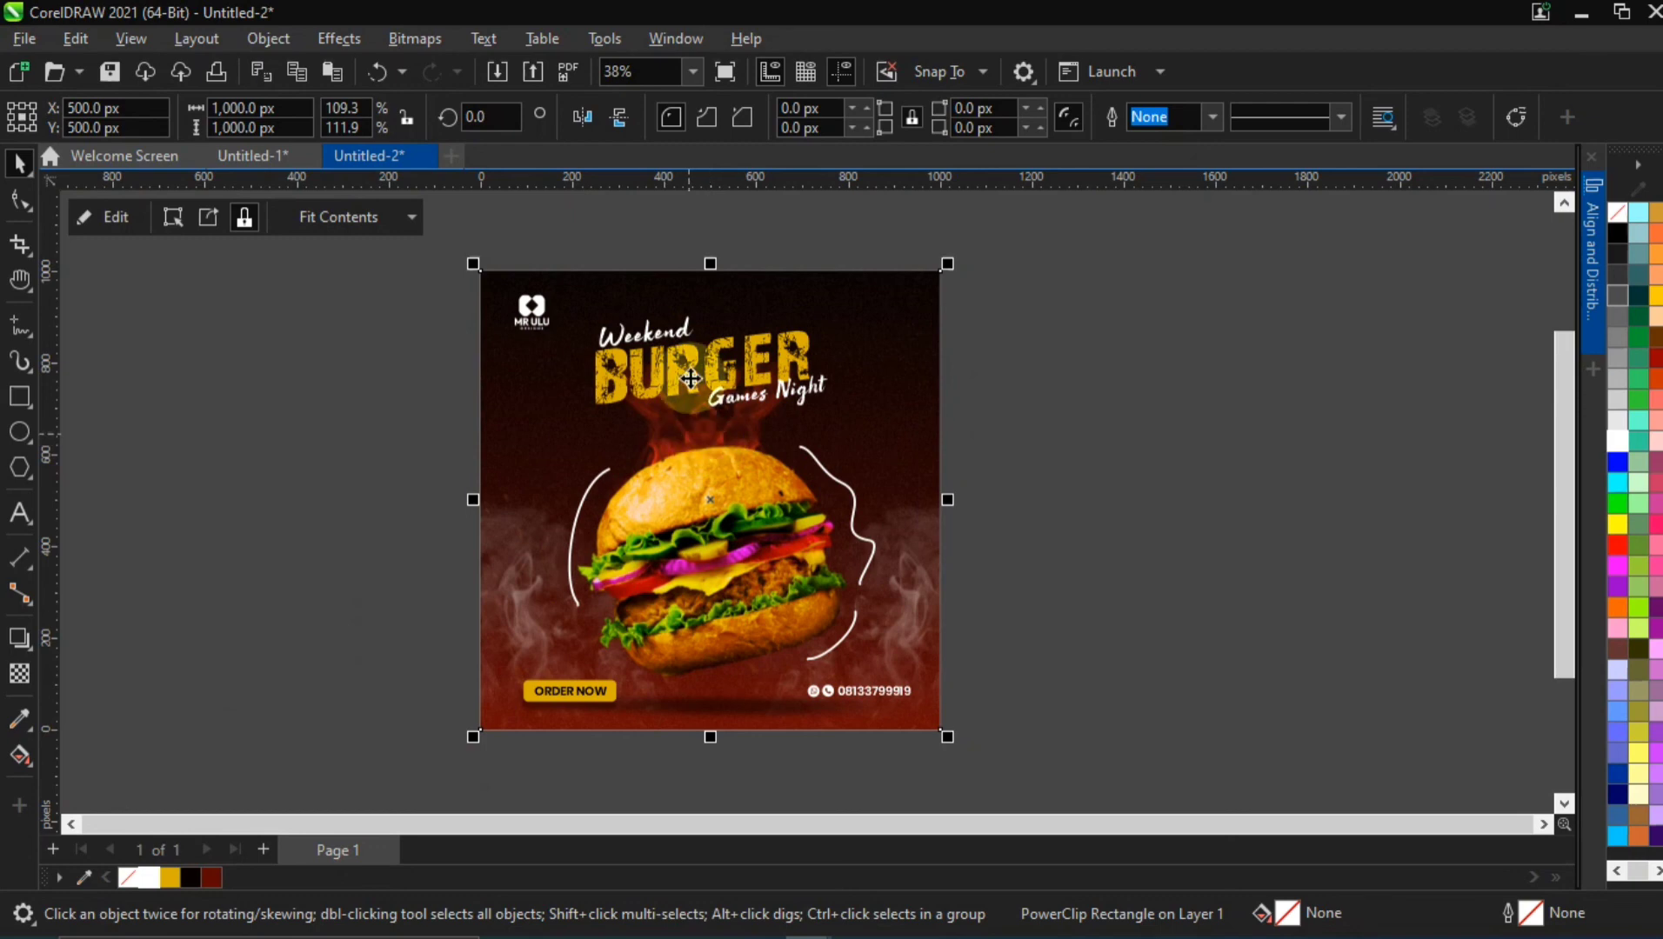
Reopen the PowerClip contents, lower the logo slightly to Y 898.5 px, and finish editing
double_click(534, 310)
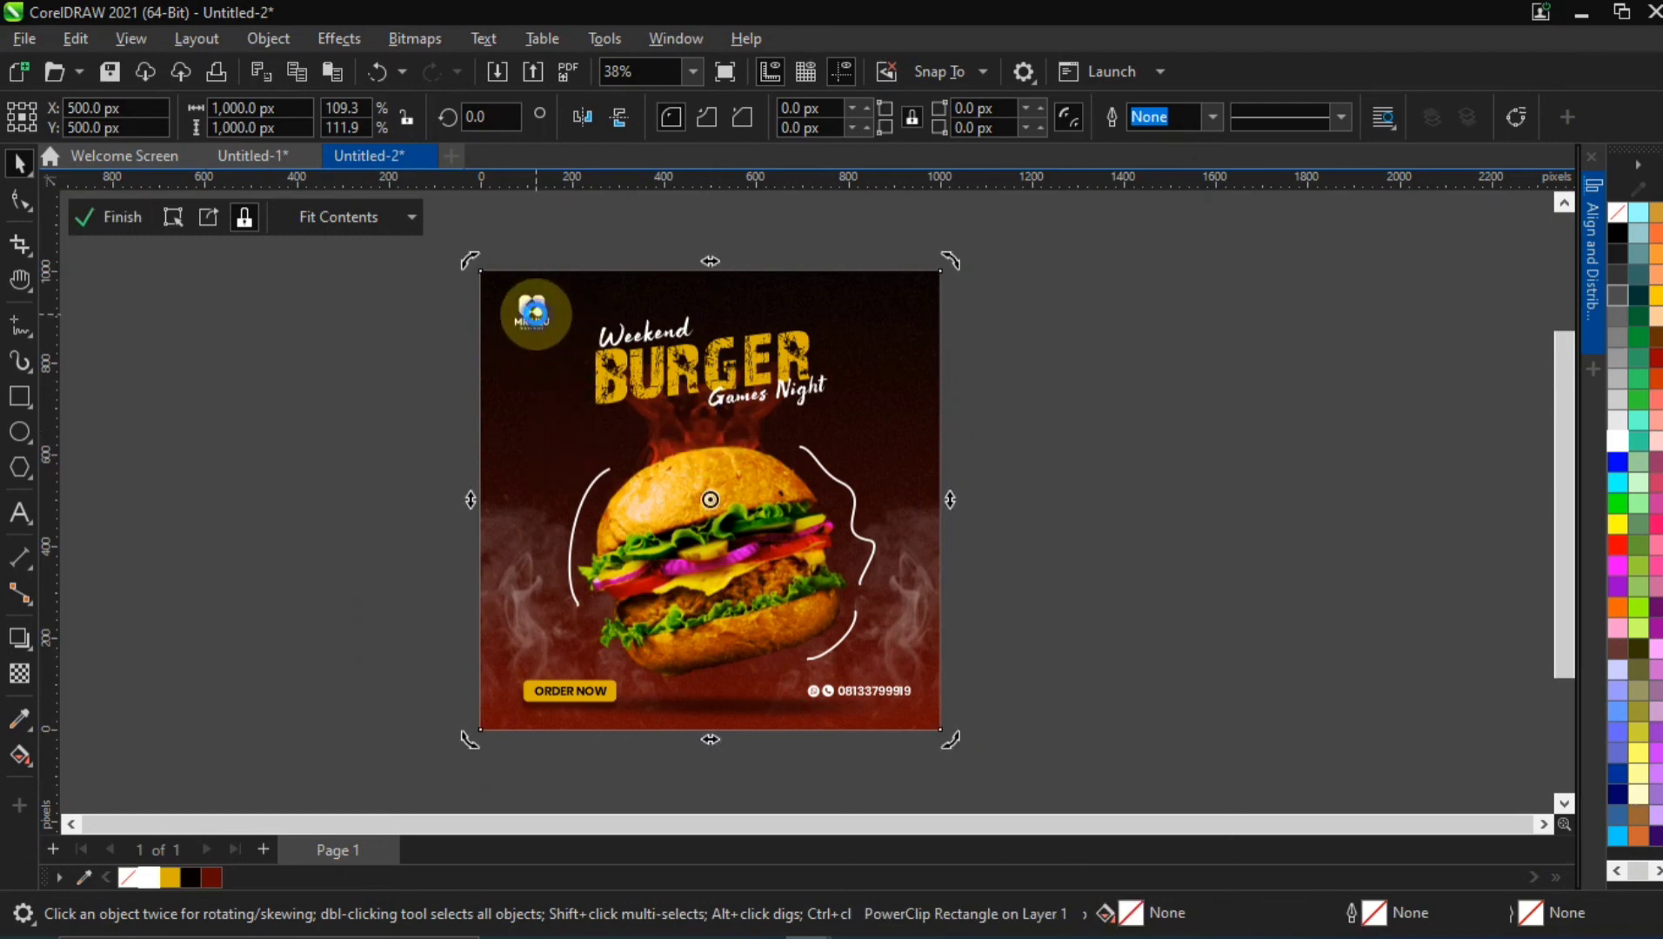
click(535, 314)
drag(535, 312, 536, 316)
click(395, 317)
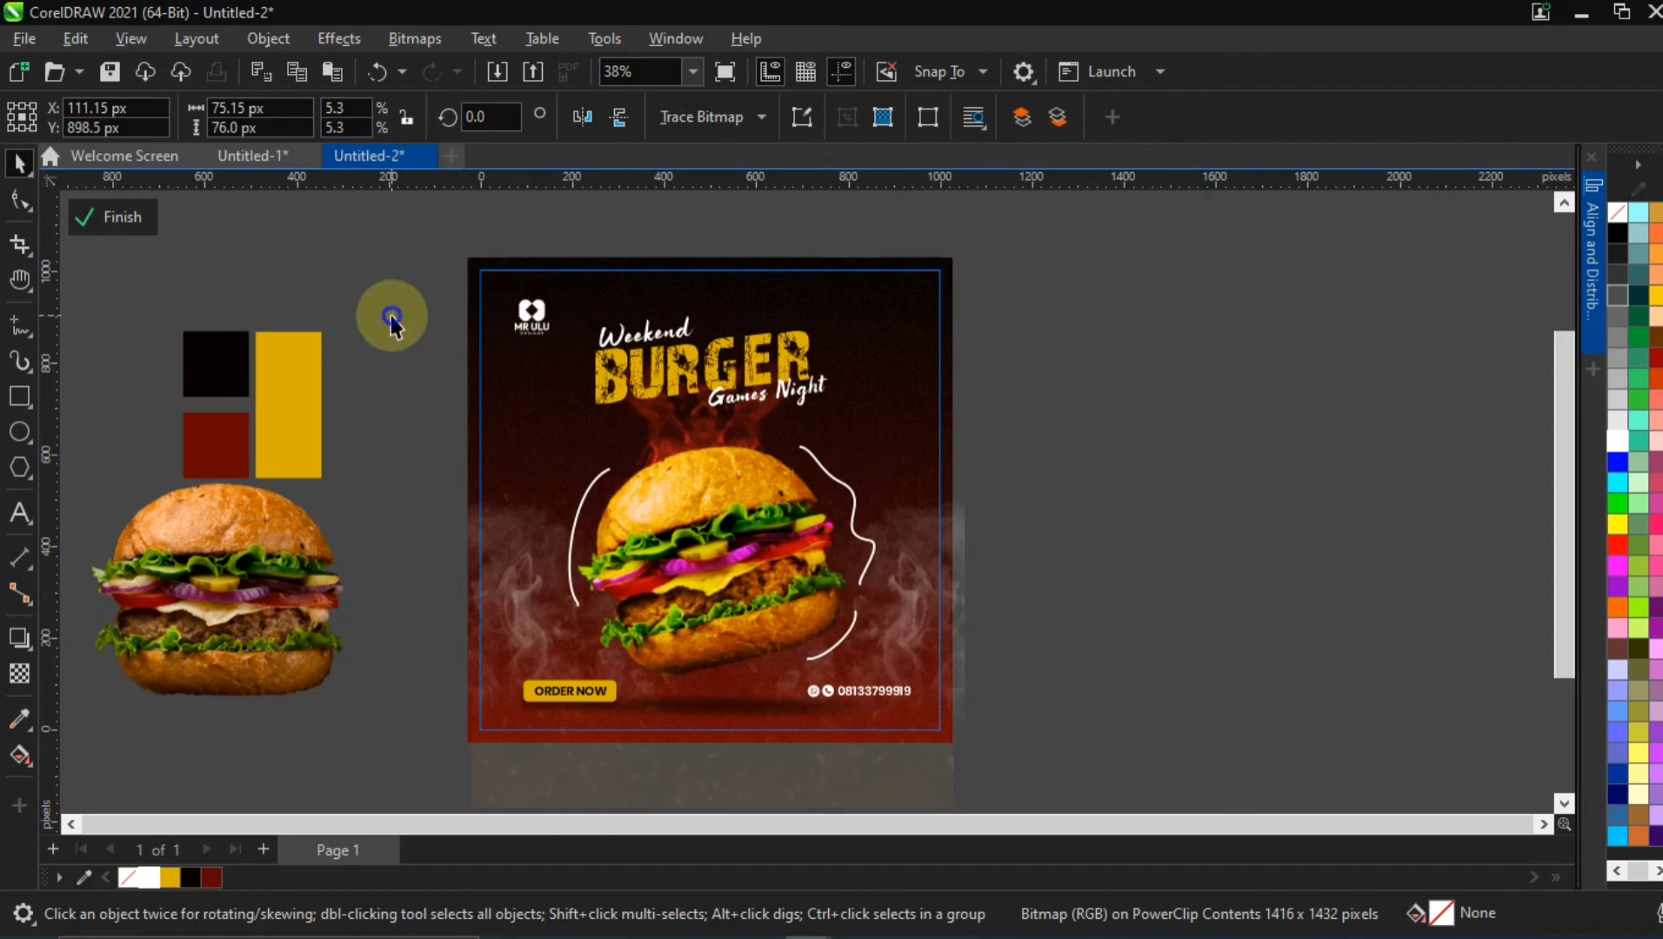
ctrl+click(1052, 372)
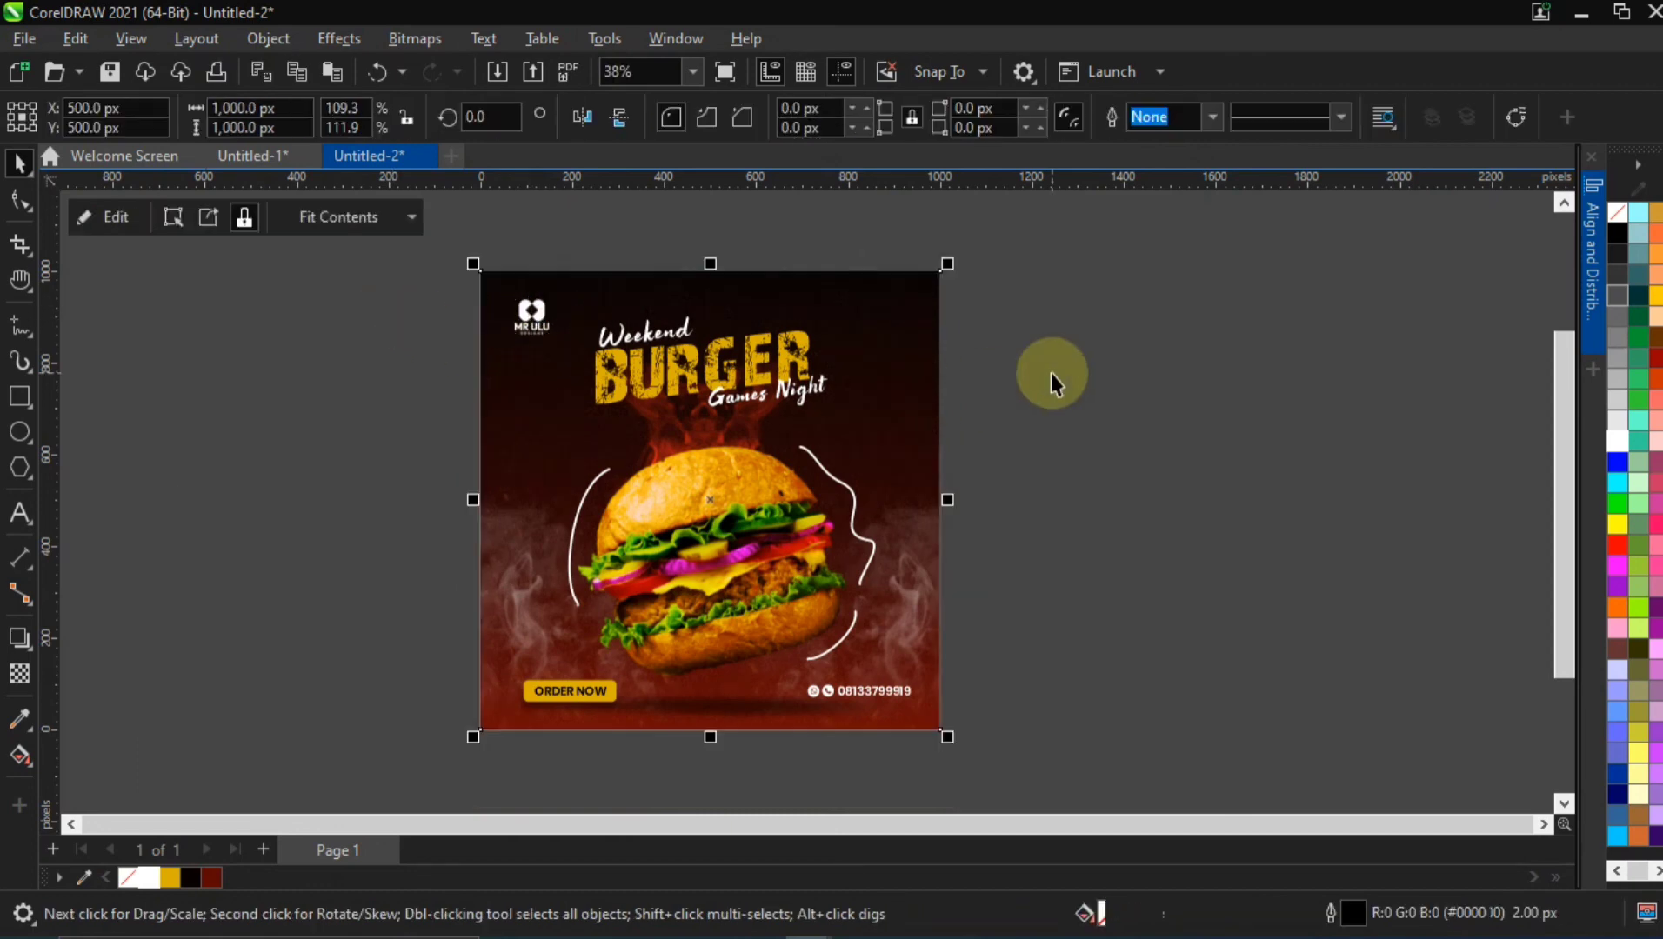